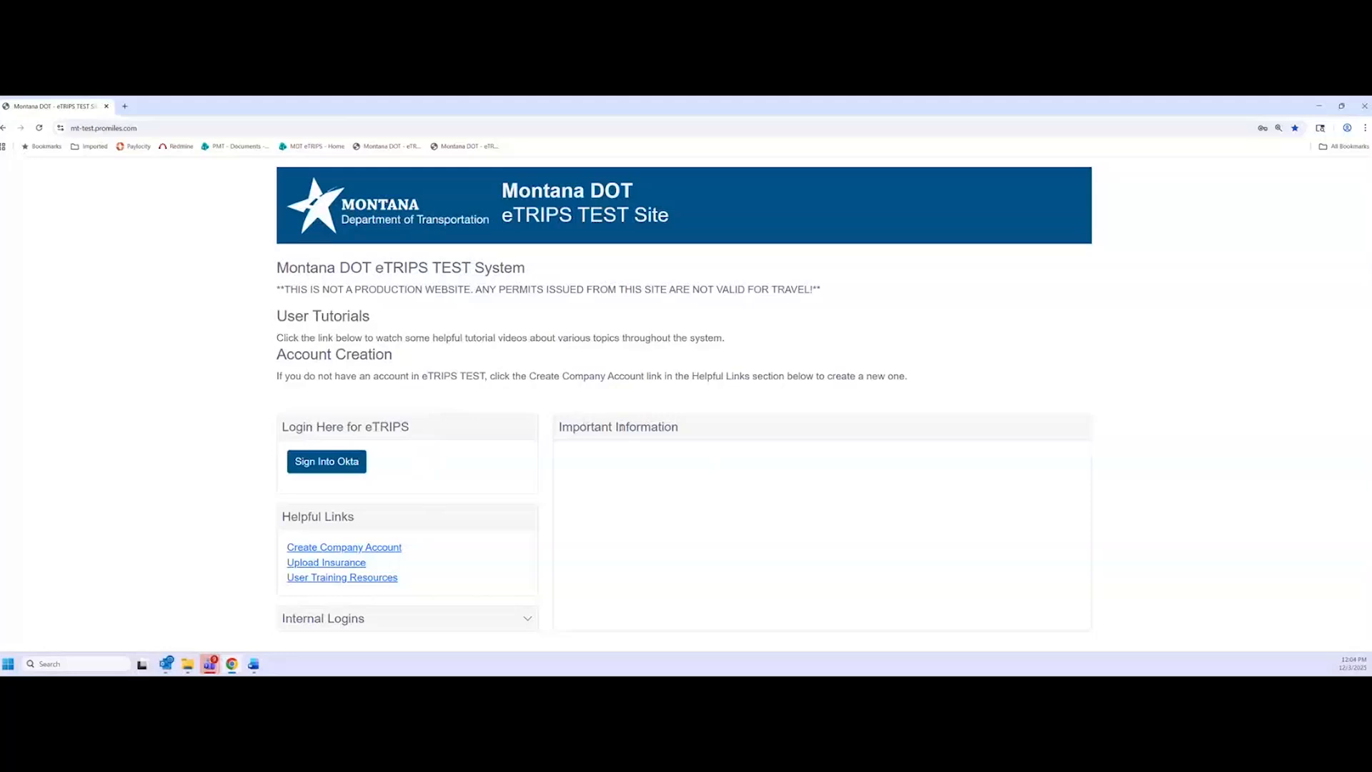
In the insurance upload window, search companies by name for ProMiles Test 1, then cancel the upload
drag(559, 427, 679, 426)
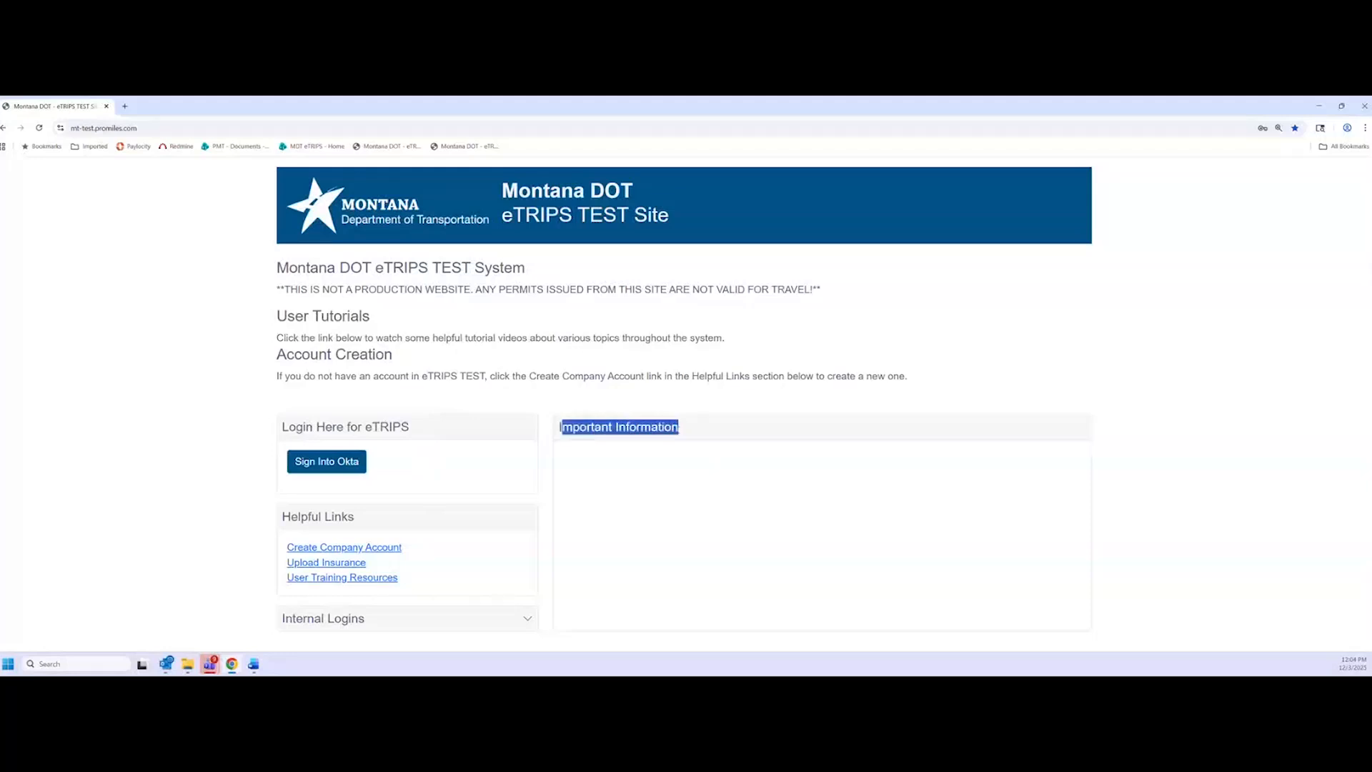
click(690, 471)
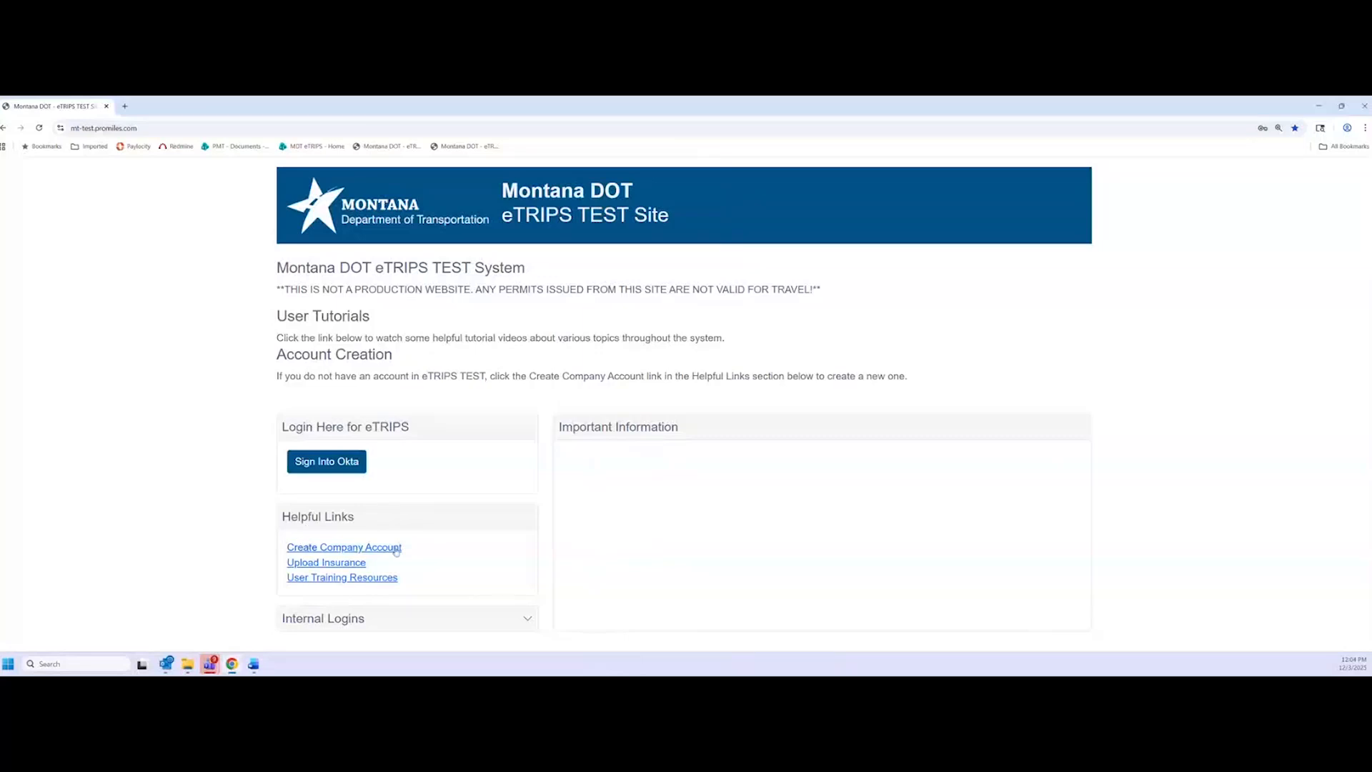
click(328, 564)
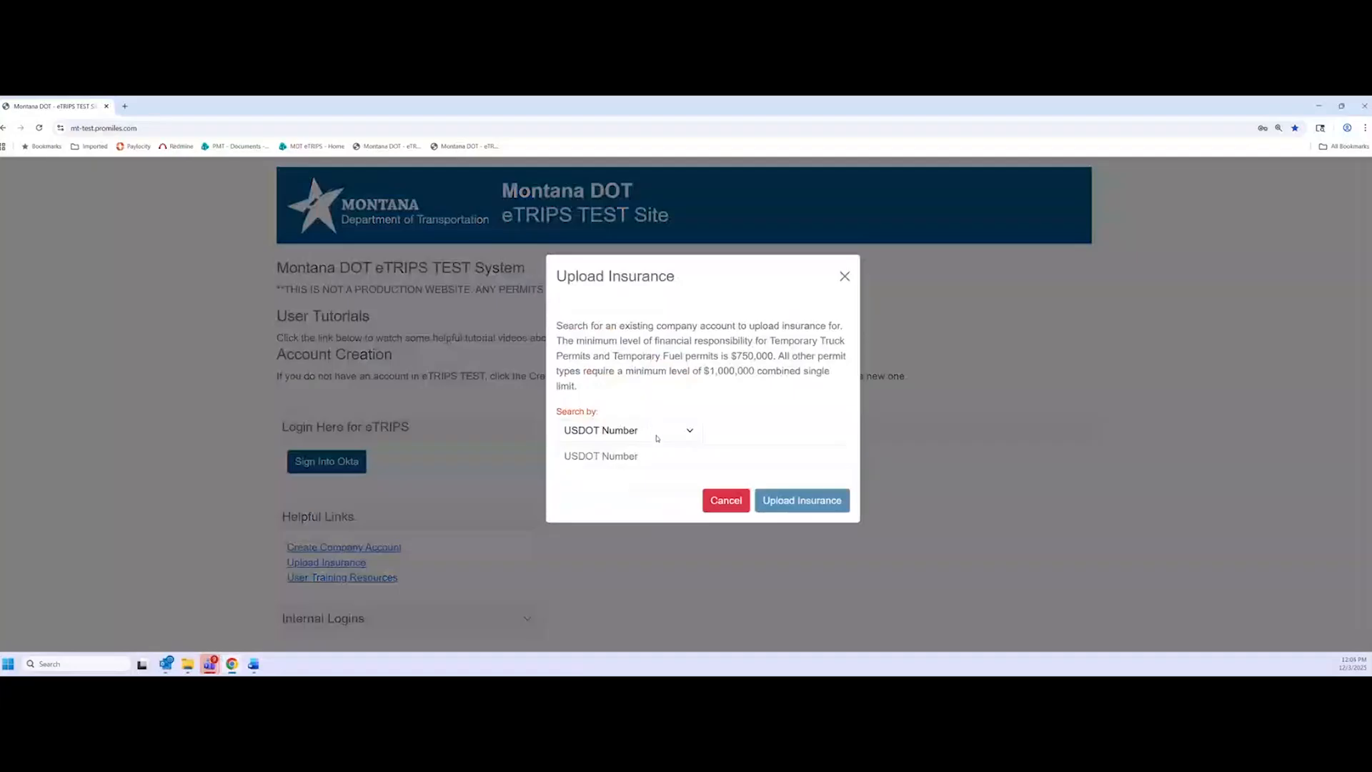
click(670, 431)
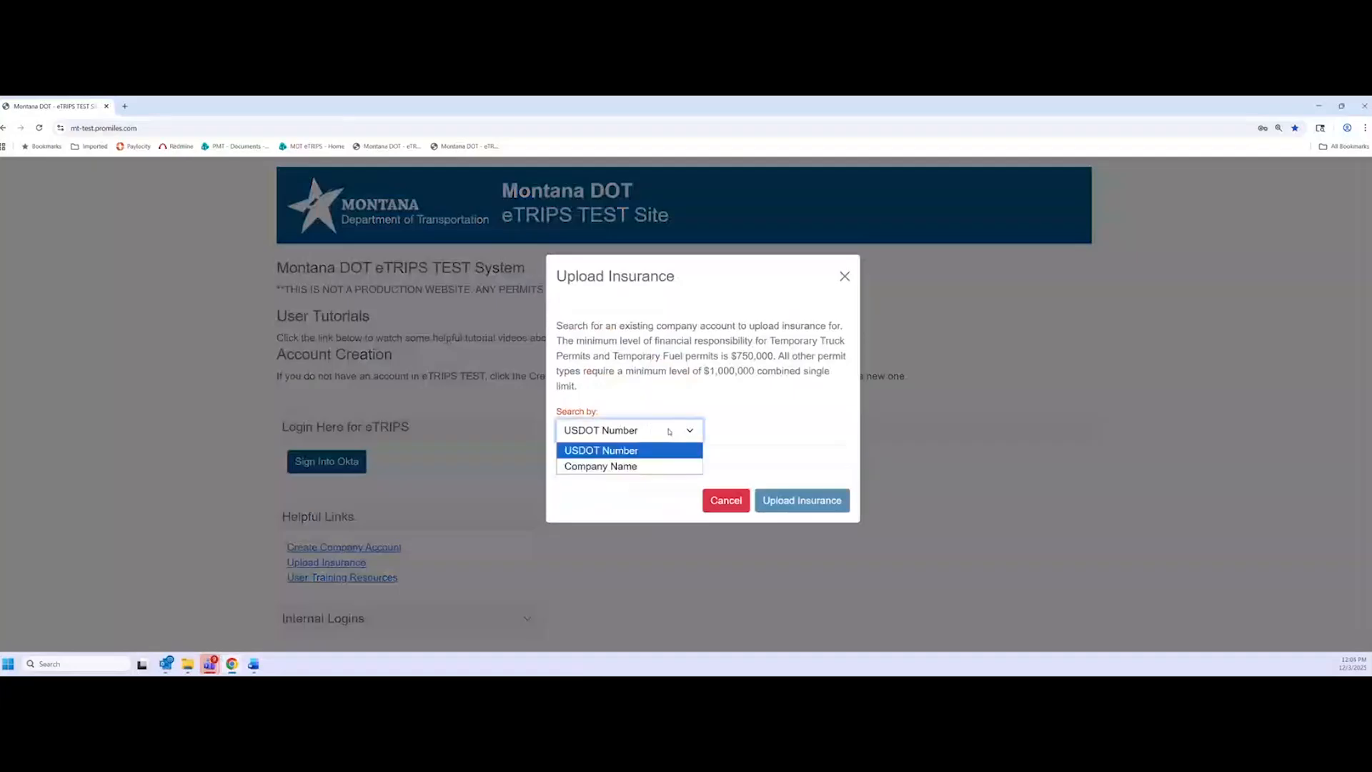
click(623, 473)
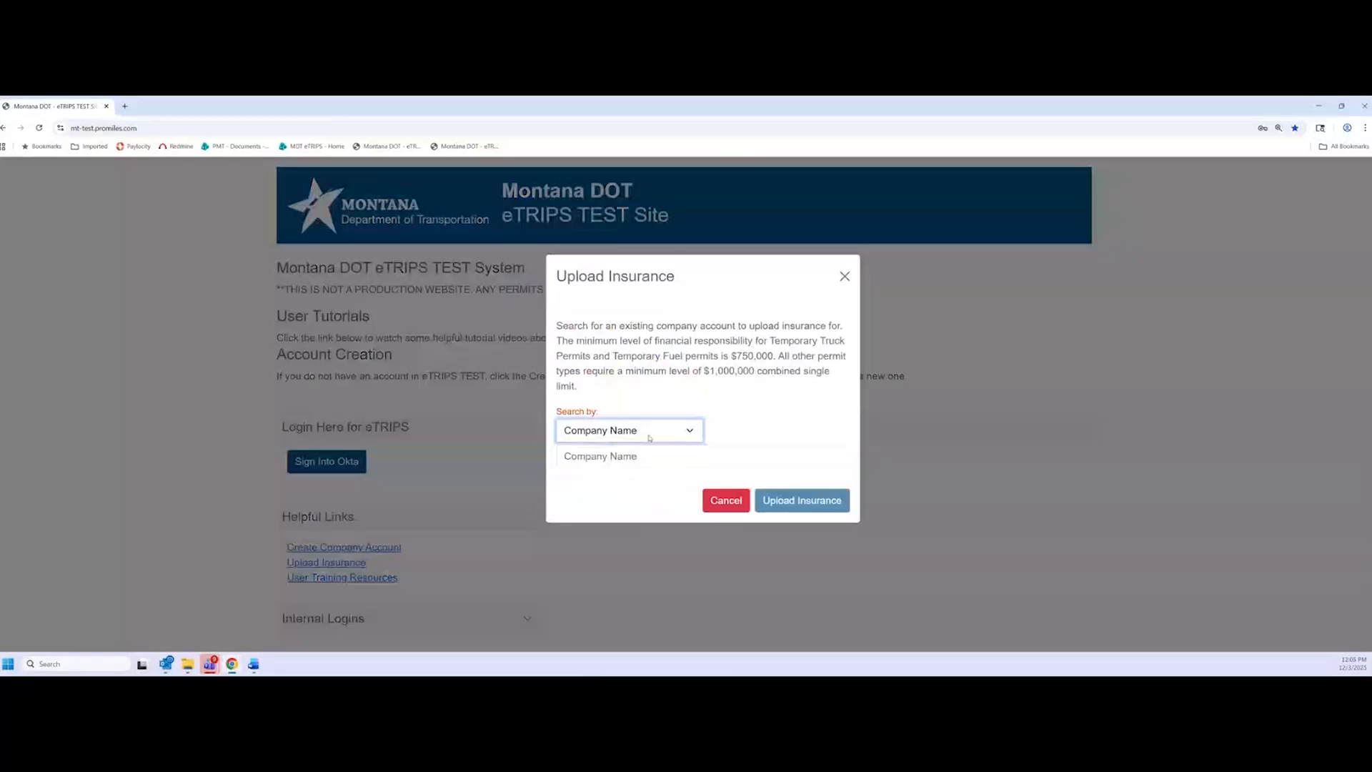
click(681, 440)
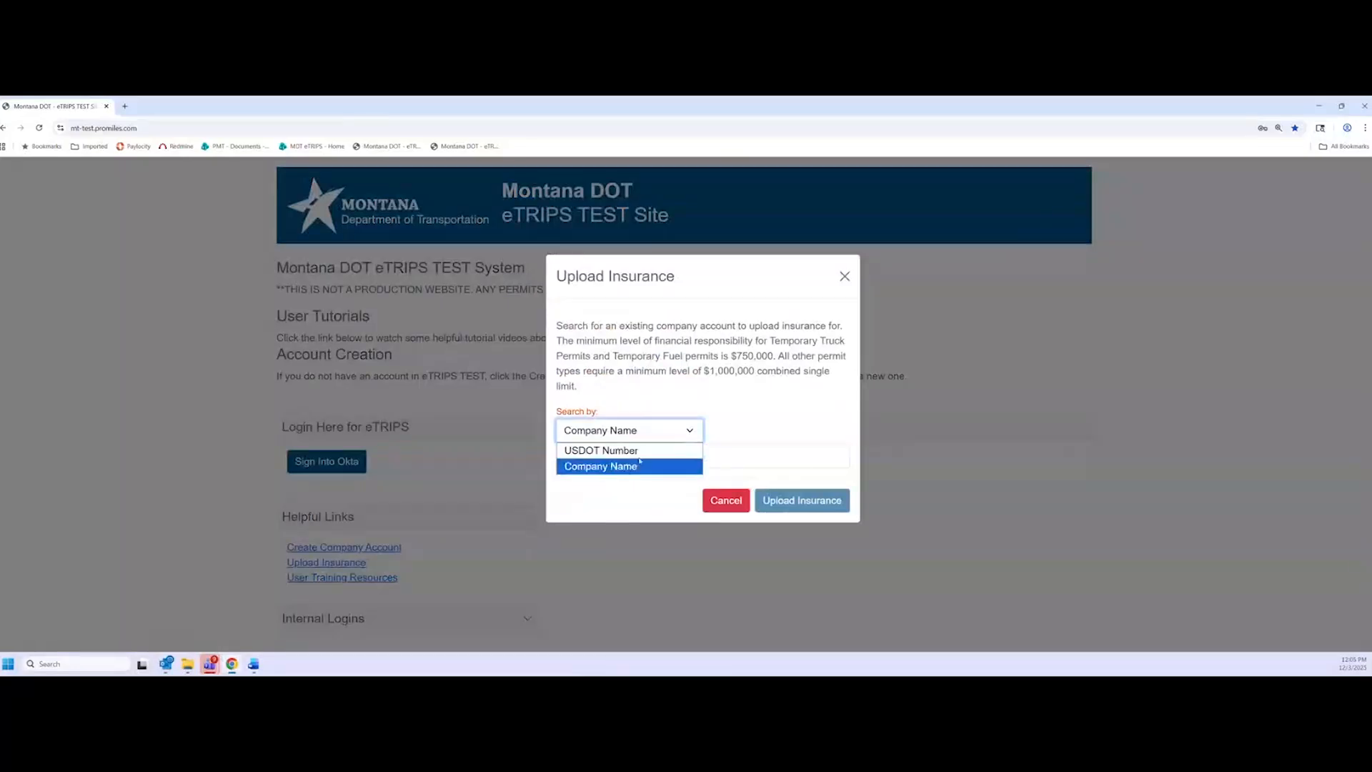
click(703, 428)
click(724, 431)
click(665, 456)
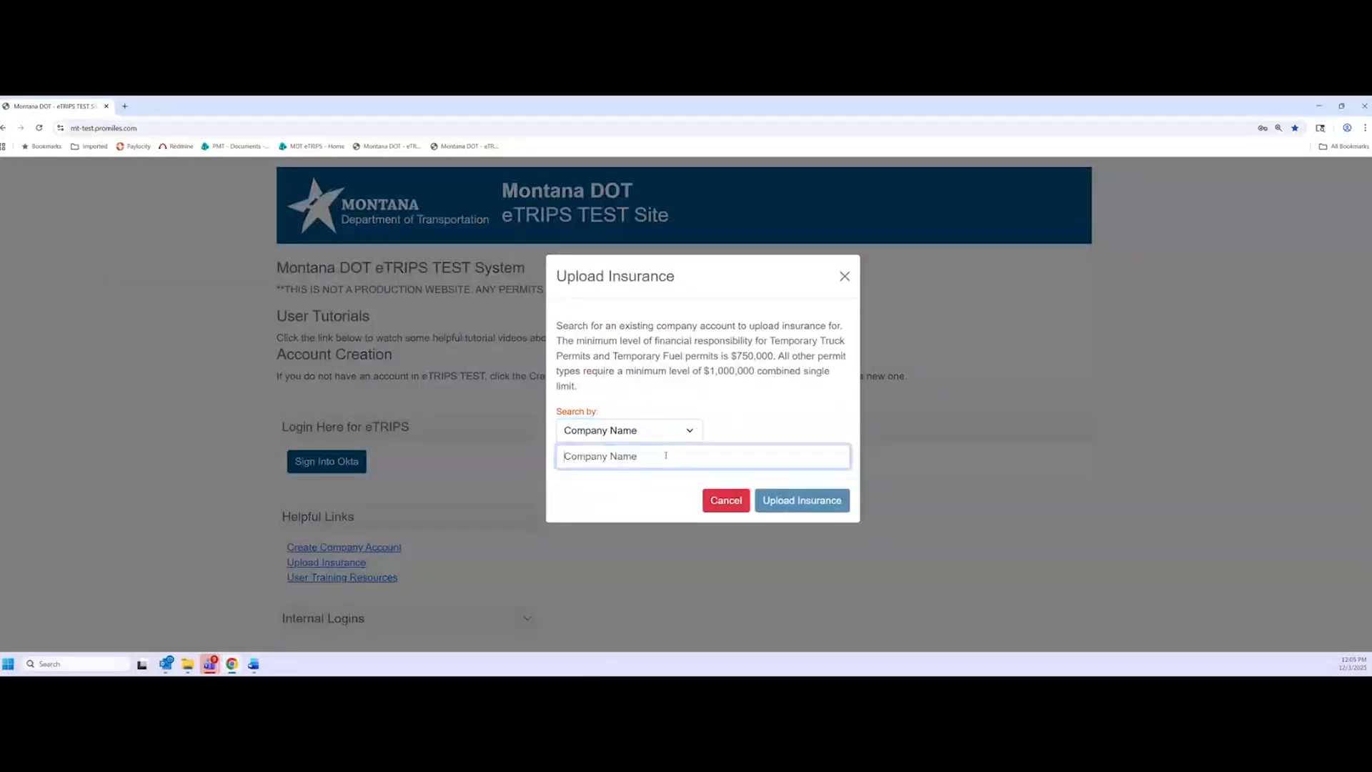
text(promiles)
click(619, 483)
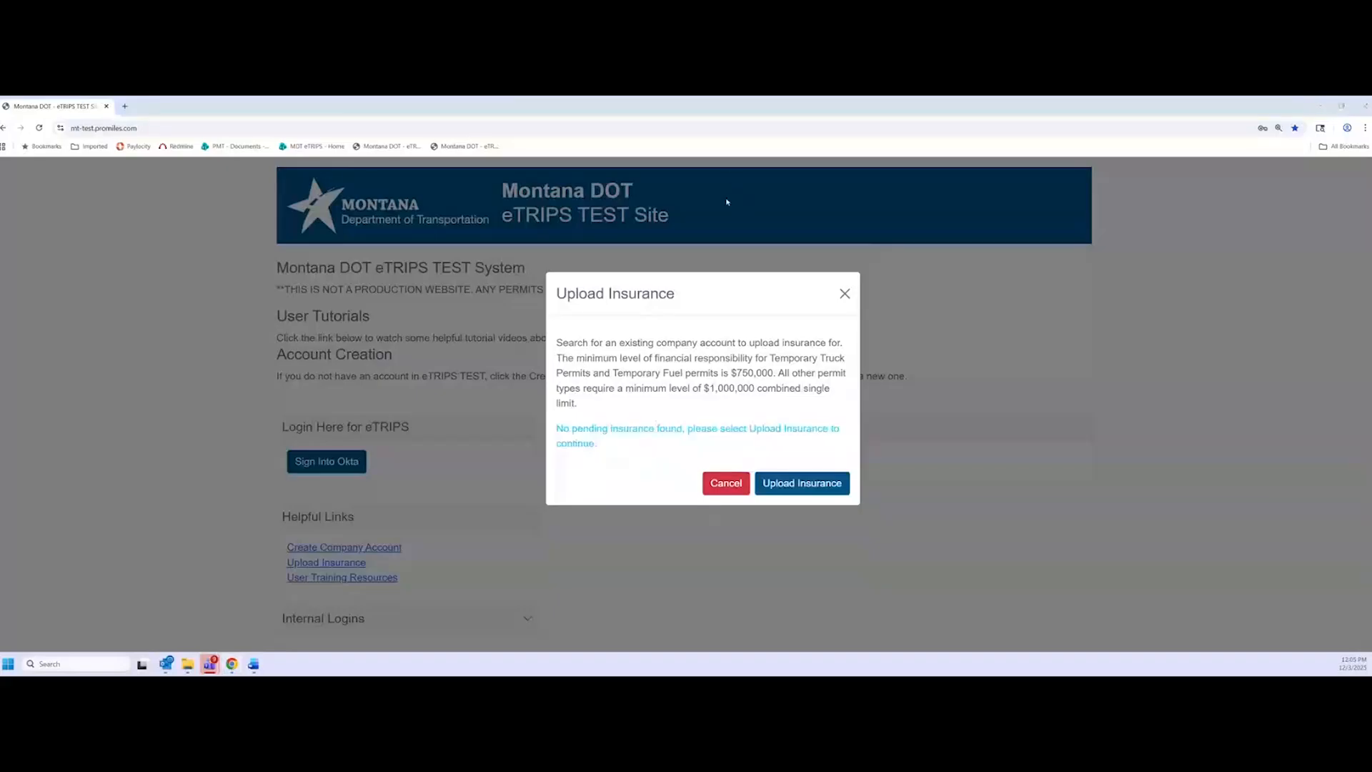
click(708, 484)
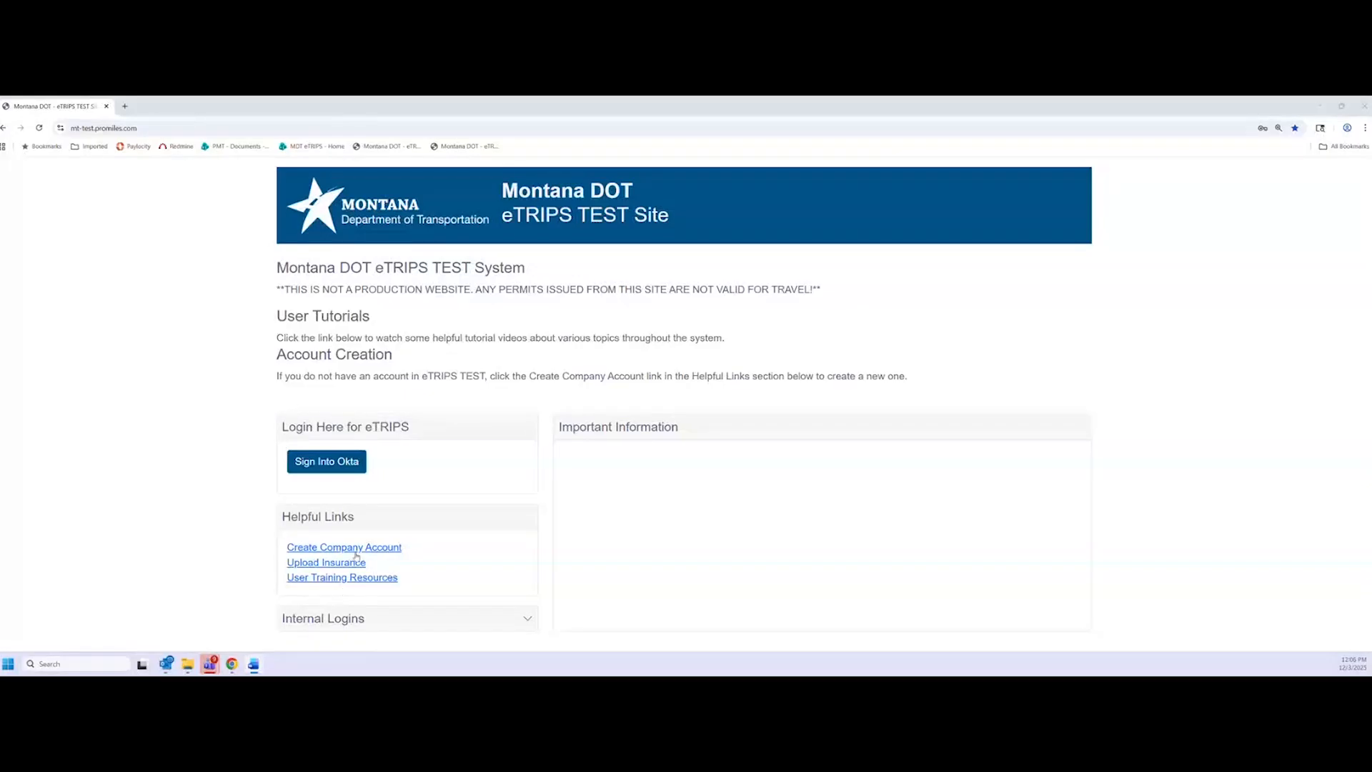
Create a company account of type 'issuing permits in my name without a USDOT number'
click(392, 548)
click(872, 345)
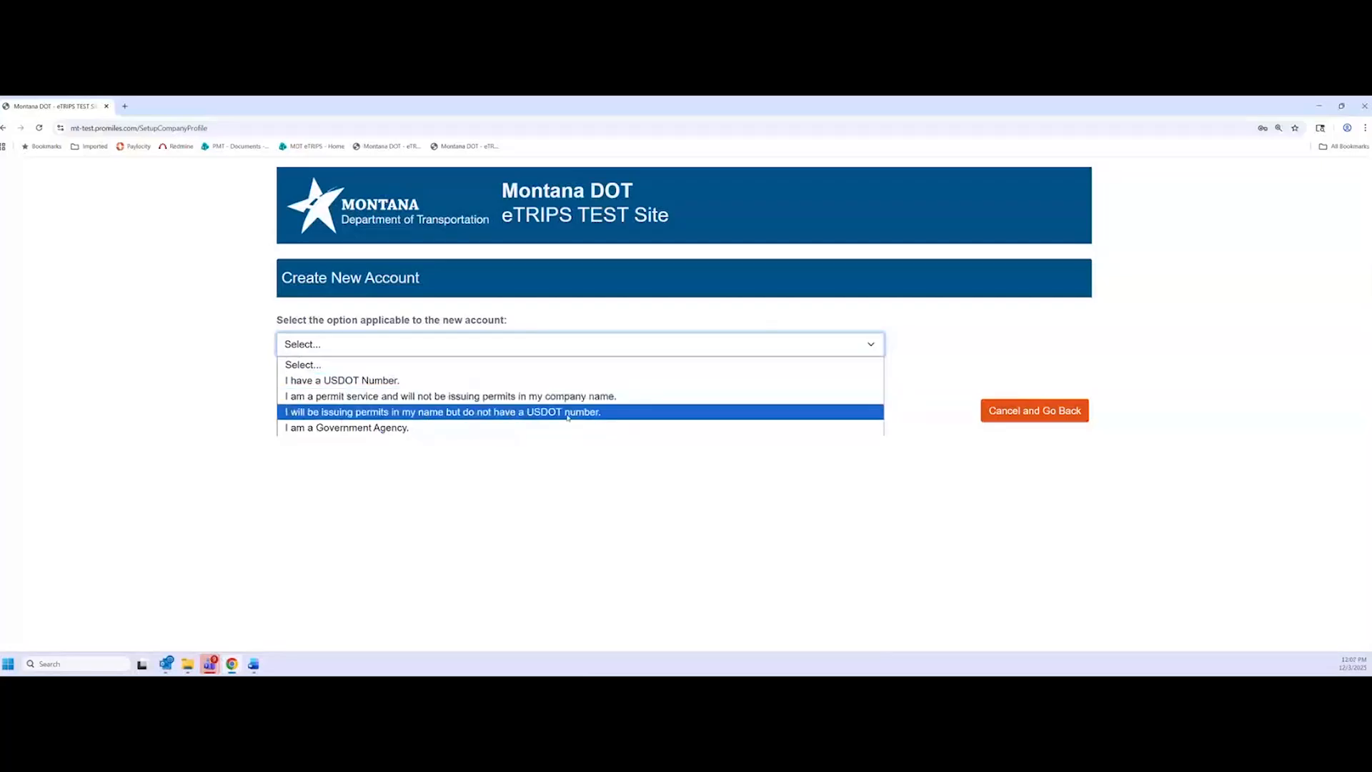
click(468, 413)
click(576, 459)
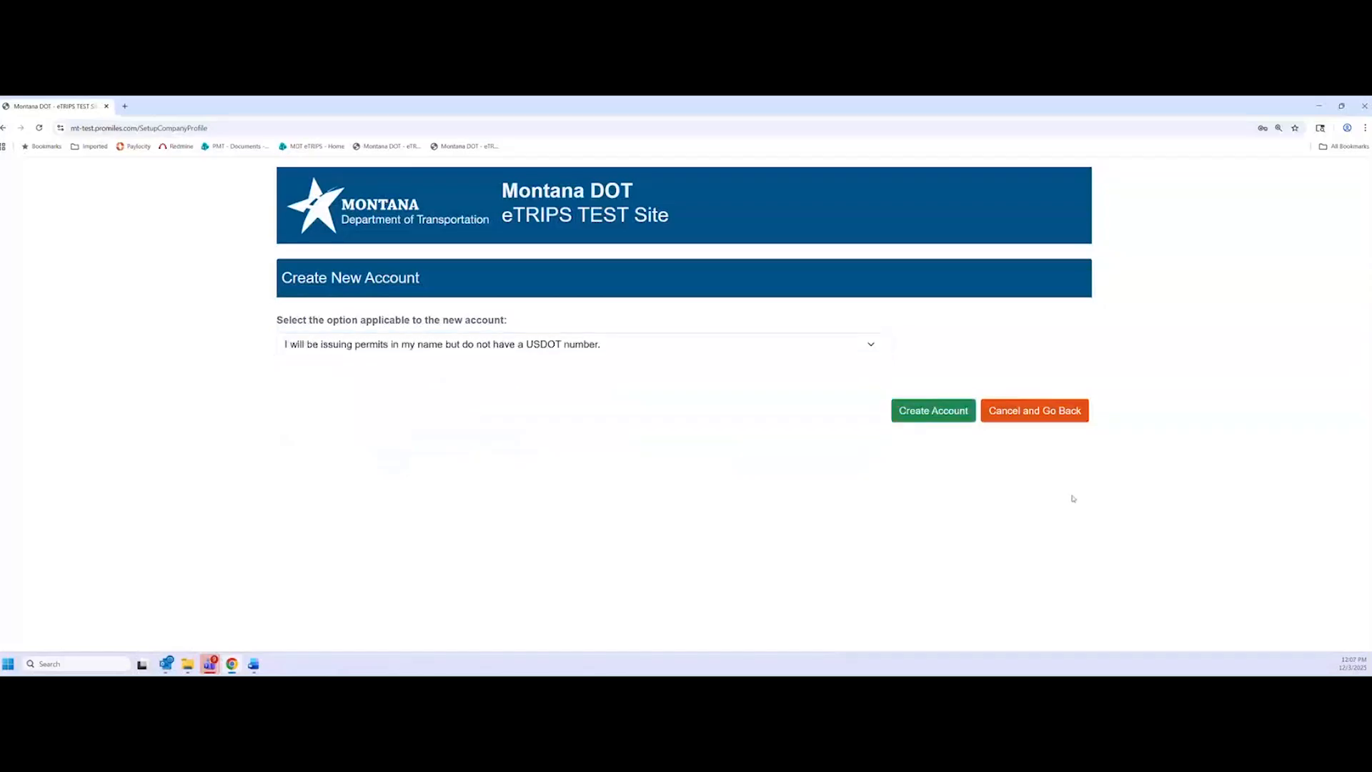
click(930, 414)
Enter company name 'Customer Training' and the company phone number
scroll(207, 429, down, 2)
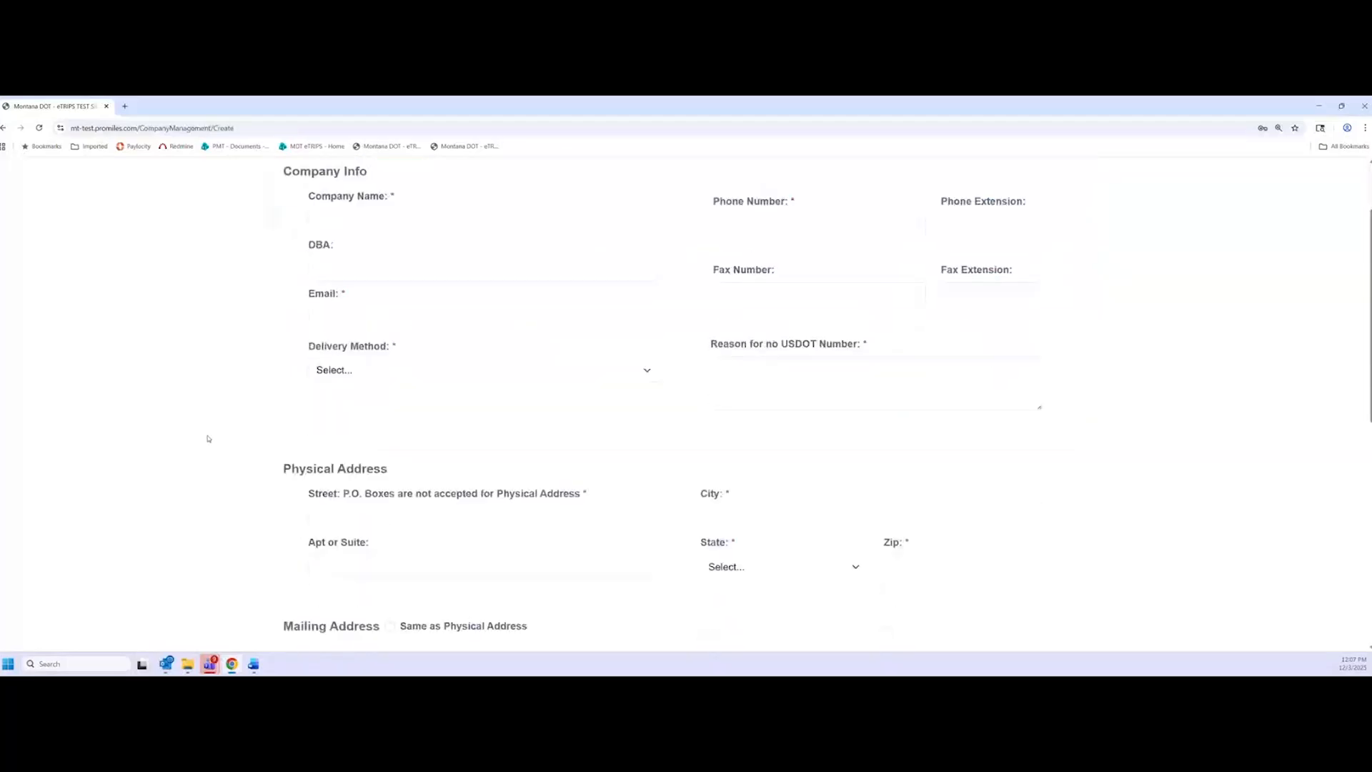
scroll(208, 436, up, 1)
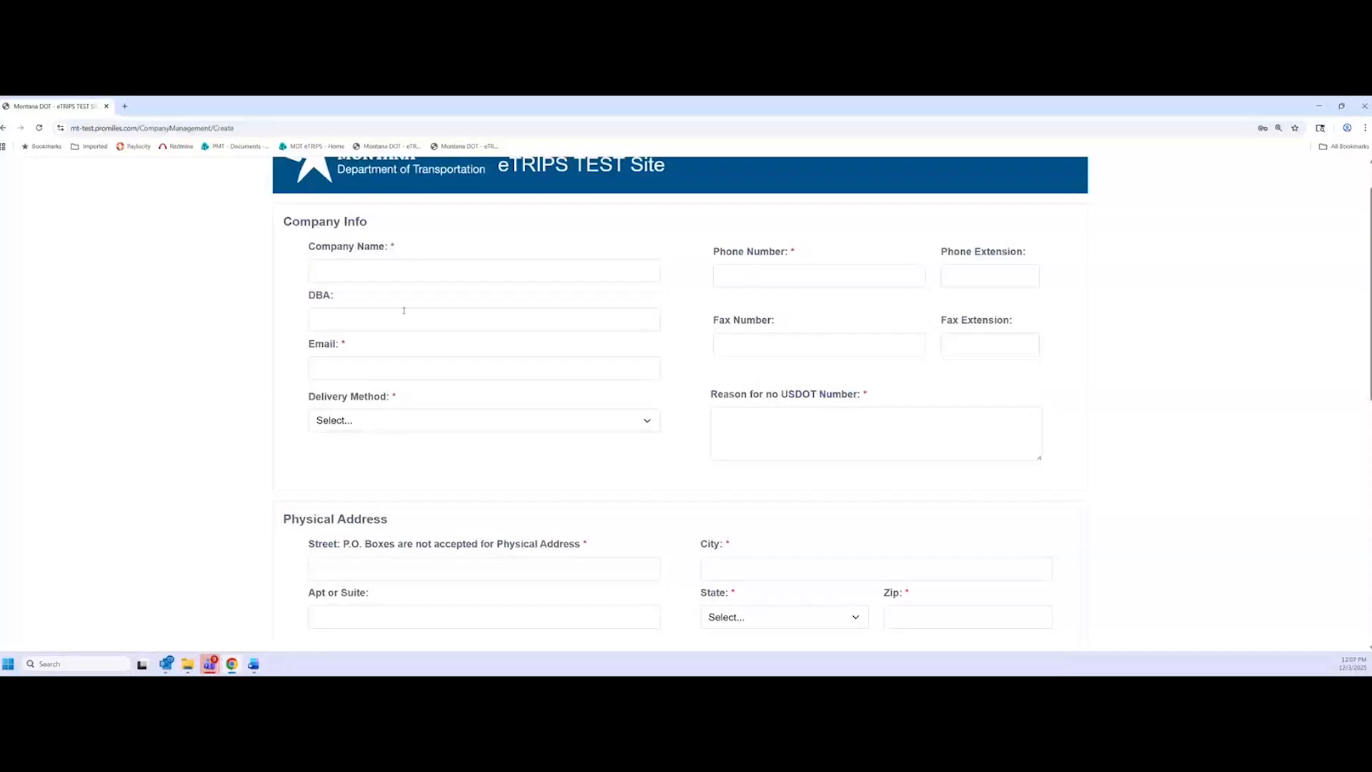
click(173, 375)
click(476, 265)
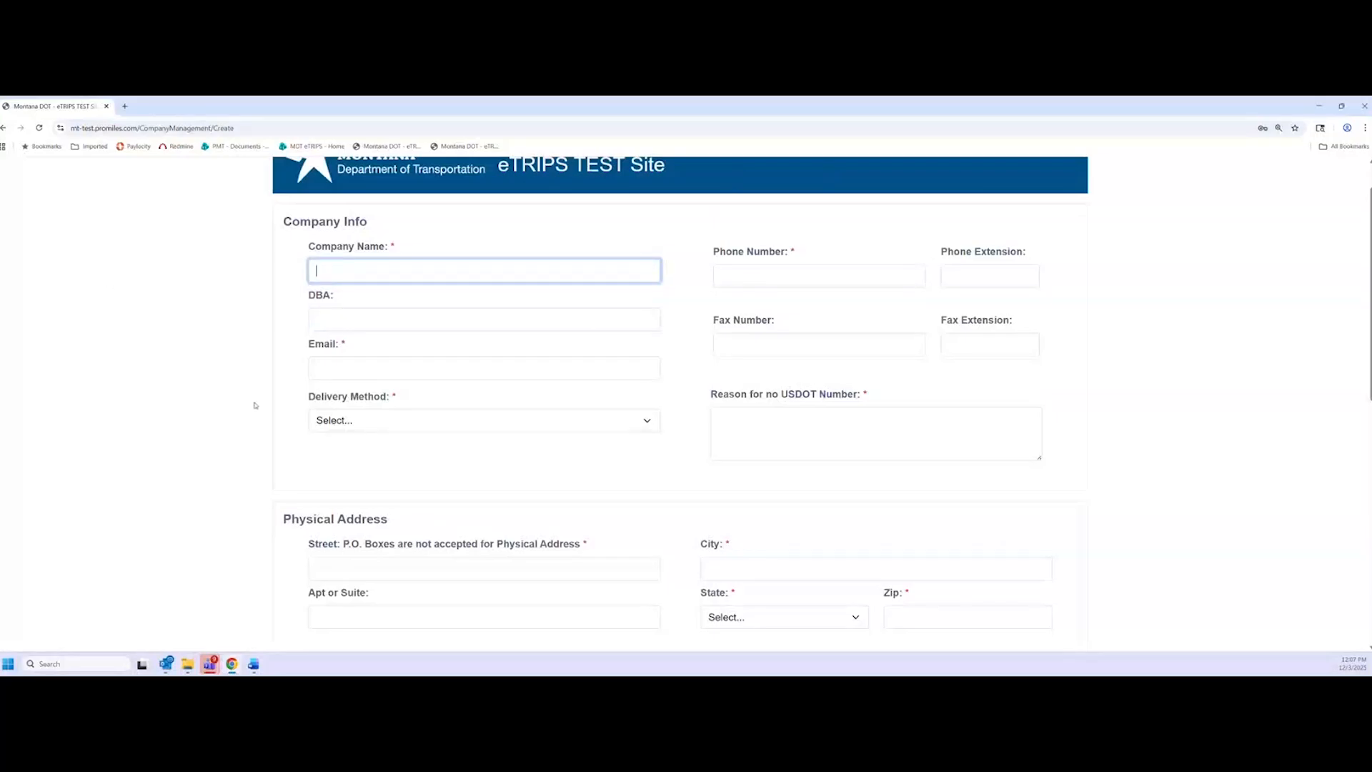
text(Customer Training)
click(758, 284)
text(5555555555)
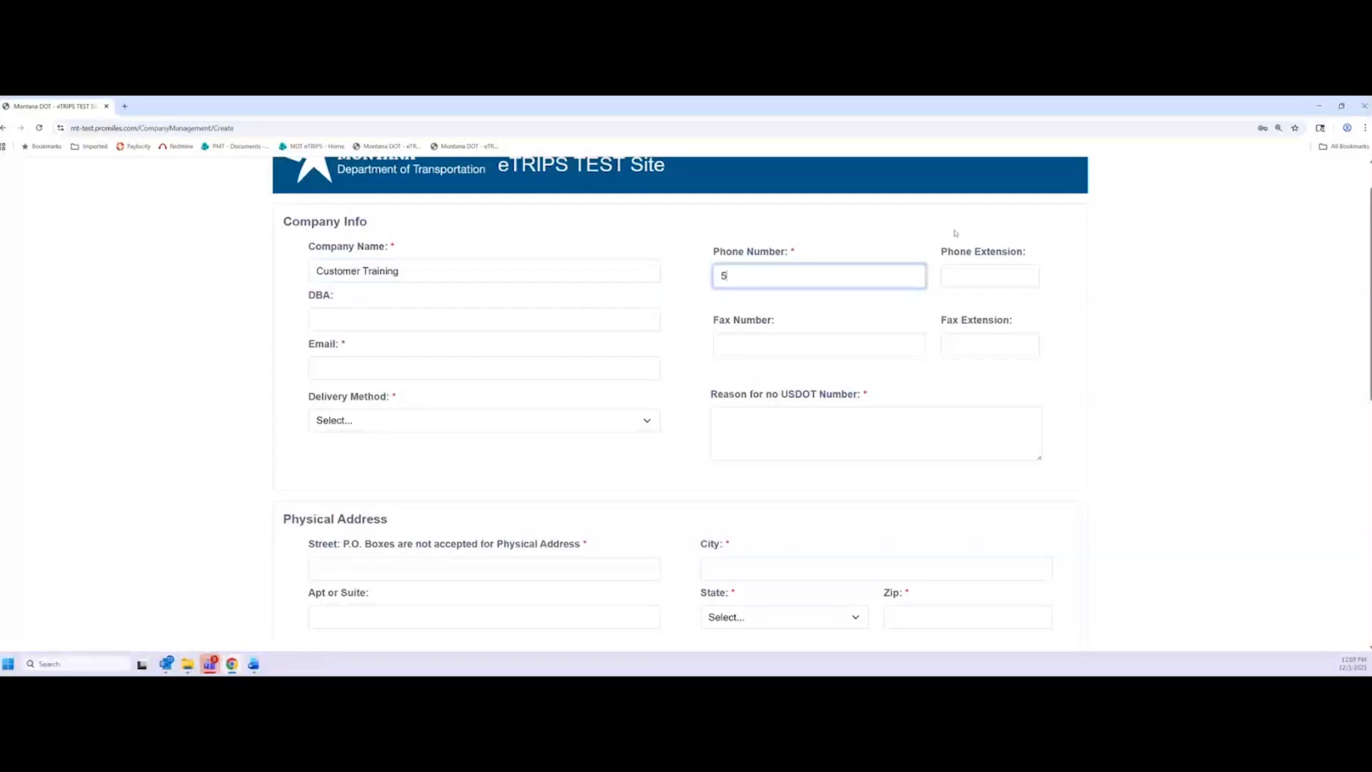
click(1118, 250)
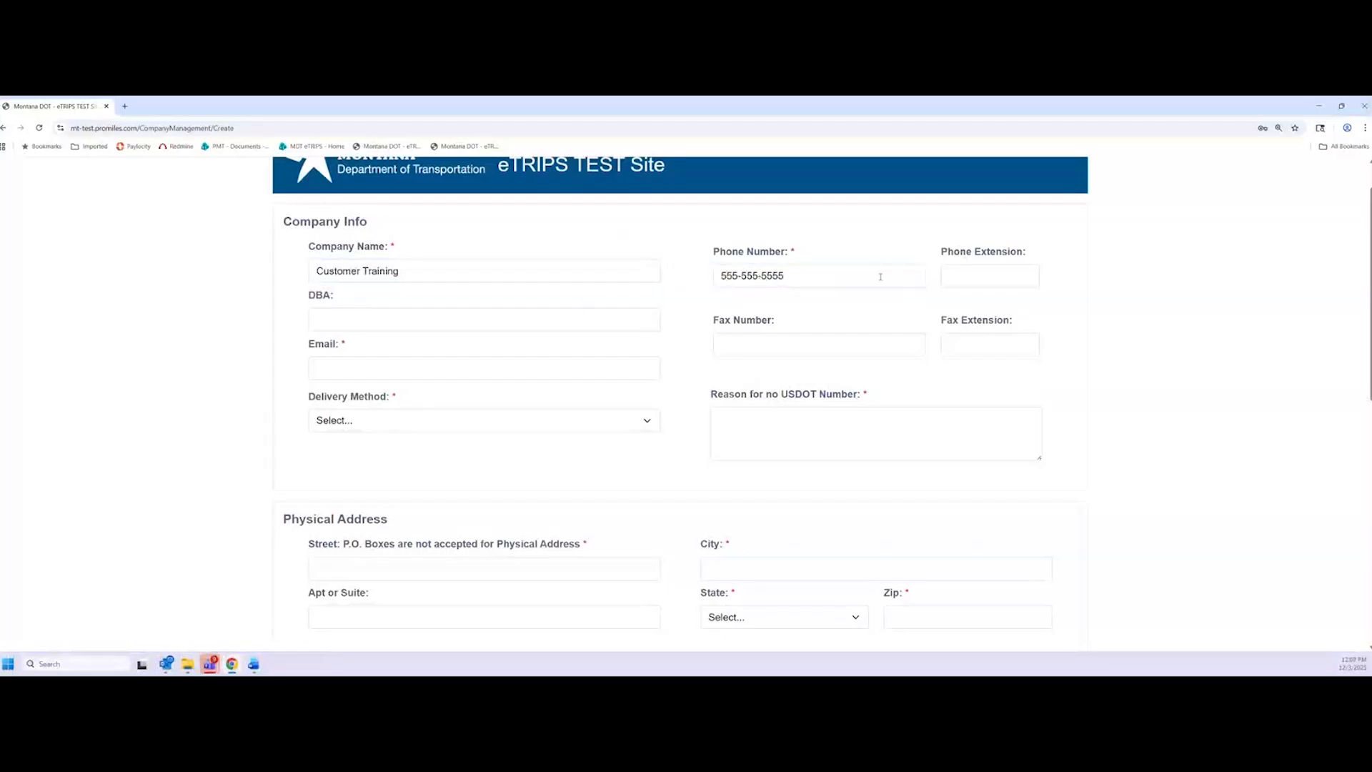
Enter the company contact e-mail and choose Email as the delivery method
click(303, 374)
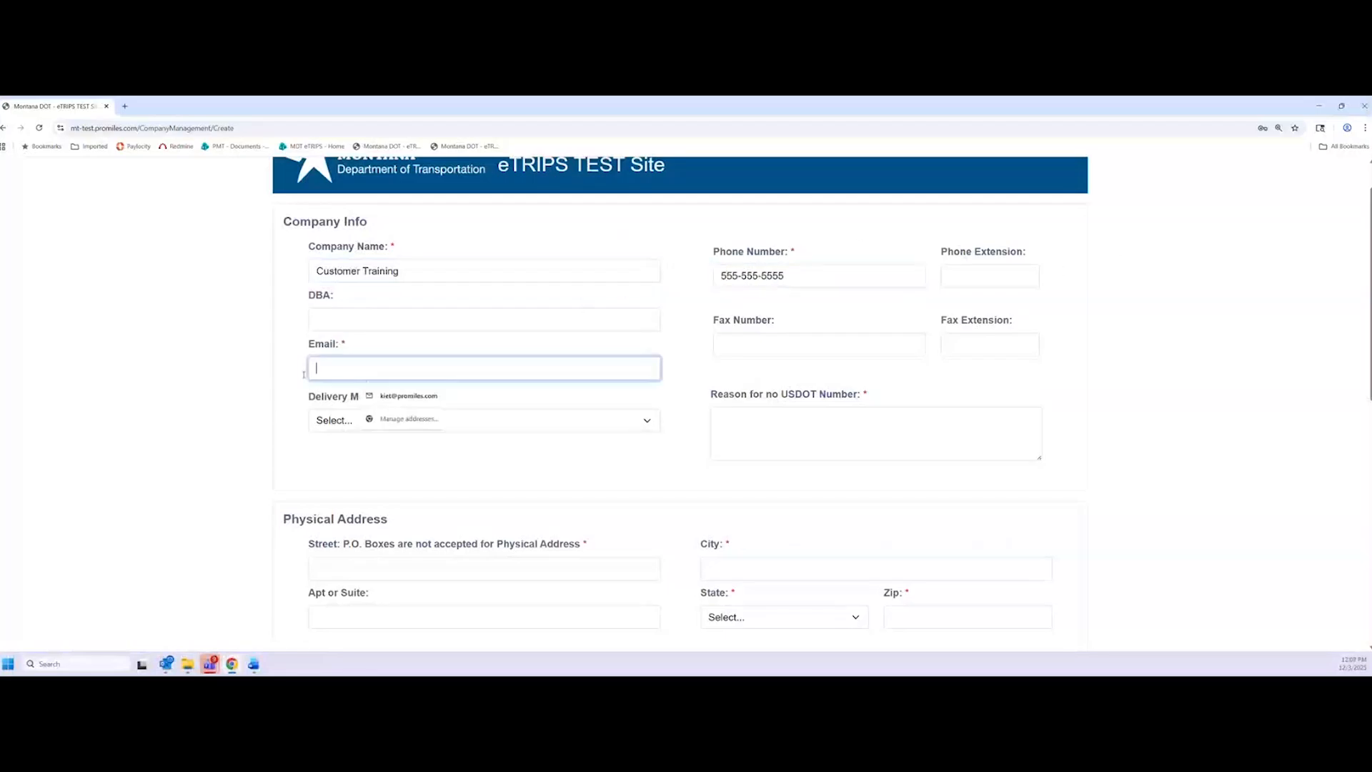
text(lo)
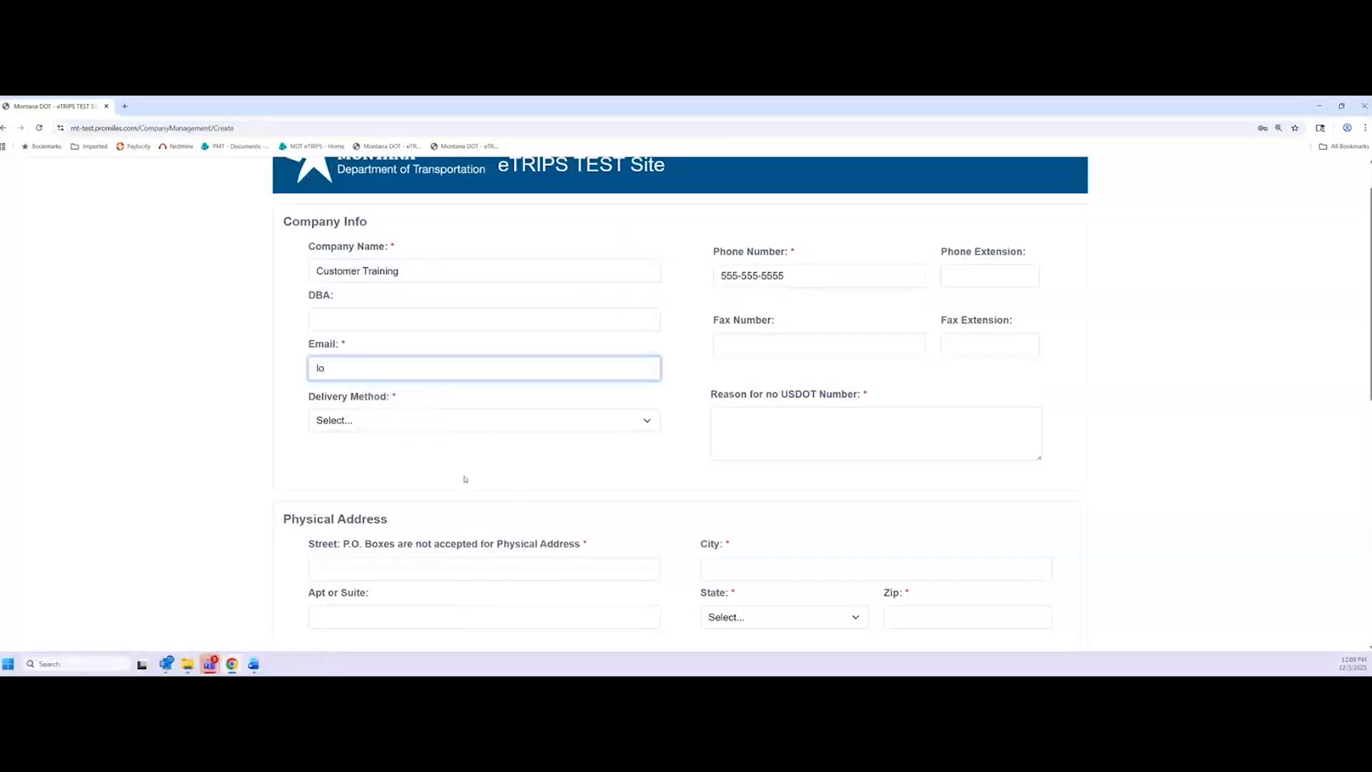
key(BackSpace)
key(BackSpace)
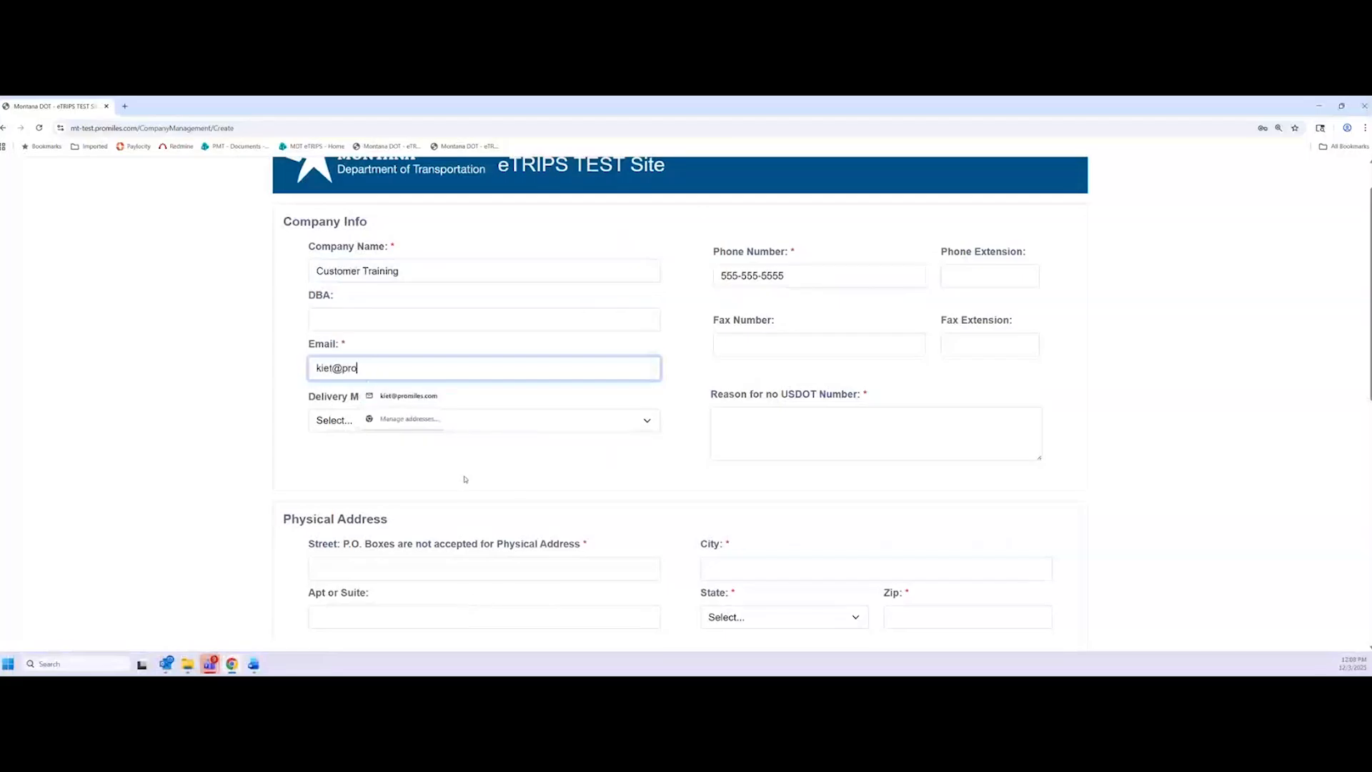
click(248, 388)
click(429, 420)
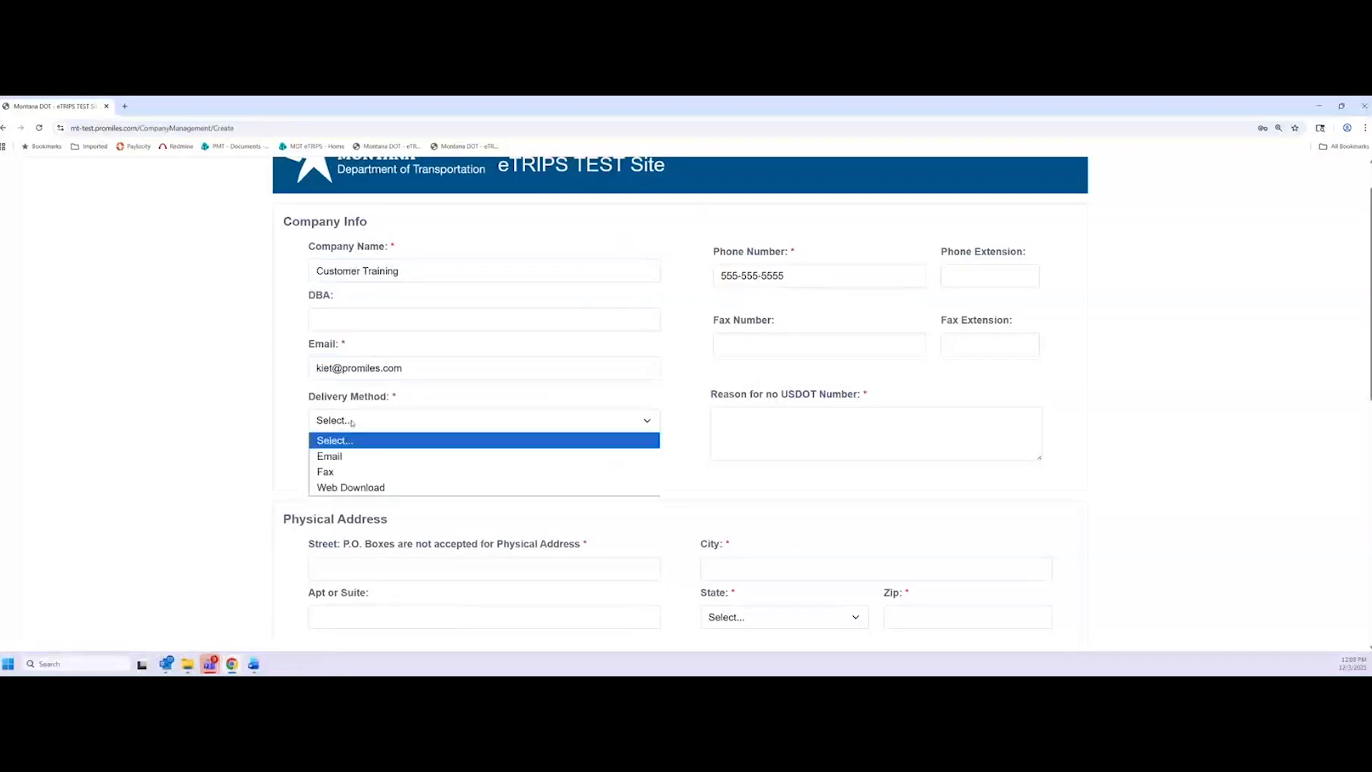
click(369, 457)
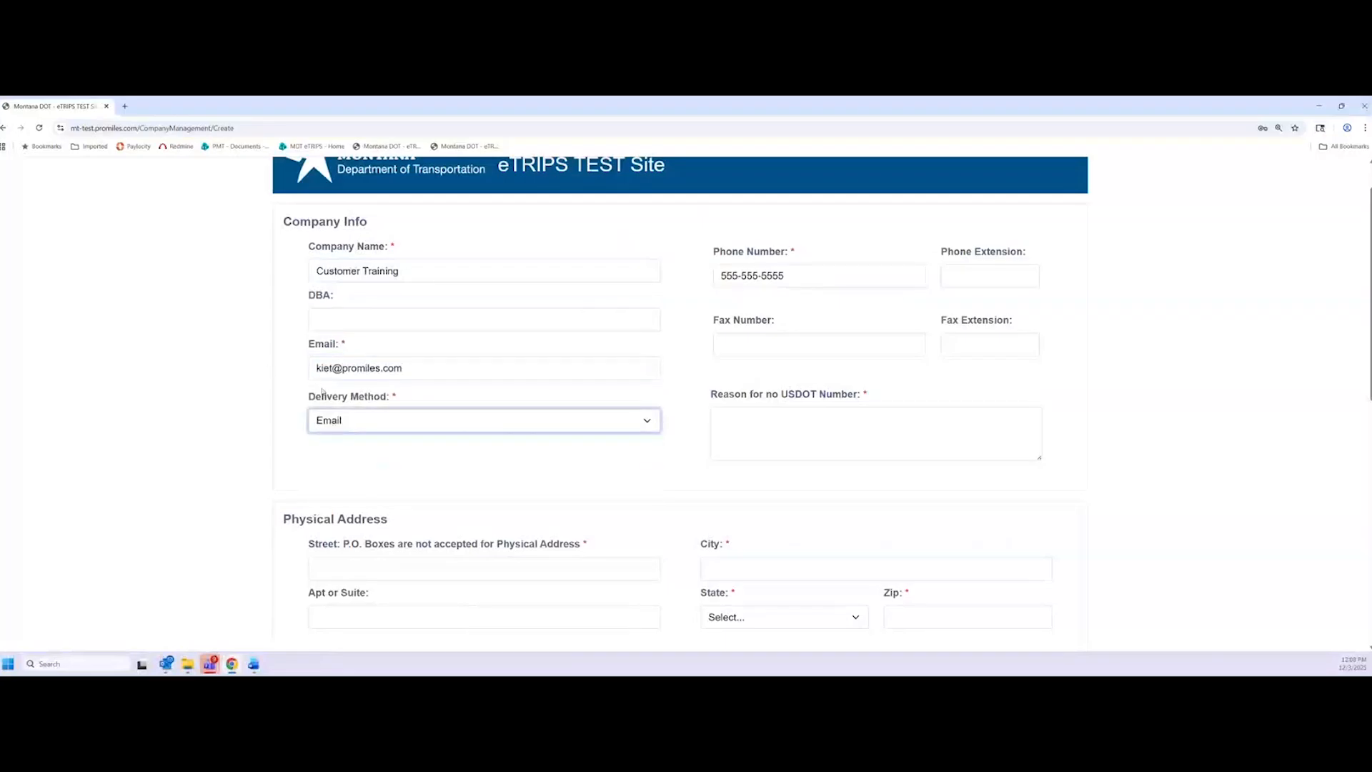
Keep Email selected as the delivery method
click(387, 427)
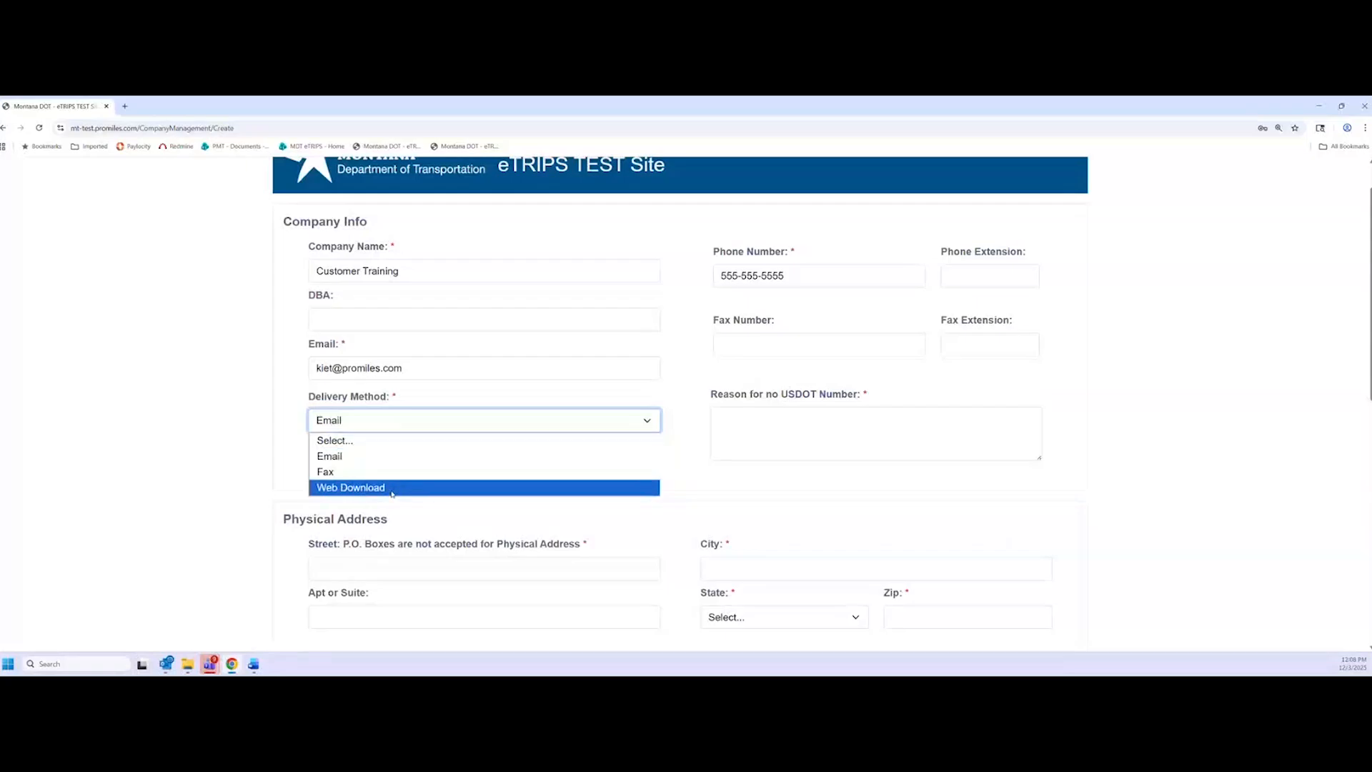
click(376, 456)
click(339, 429)
click(258, 423)
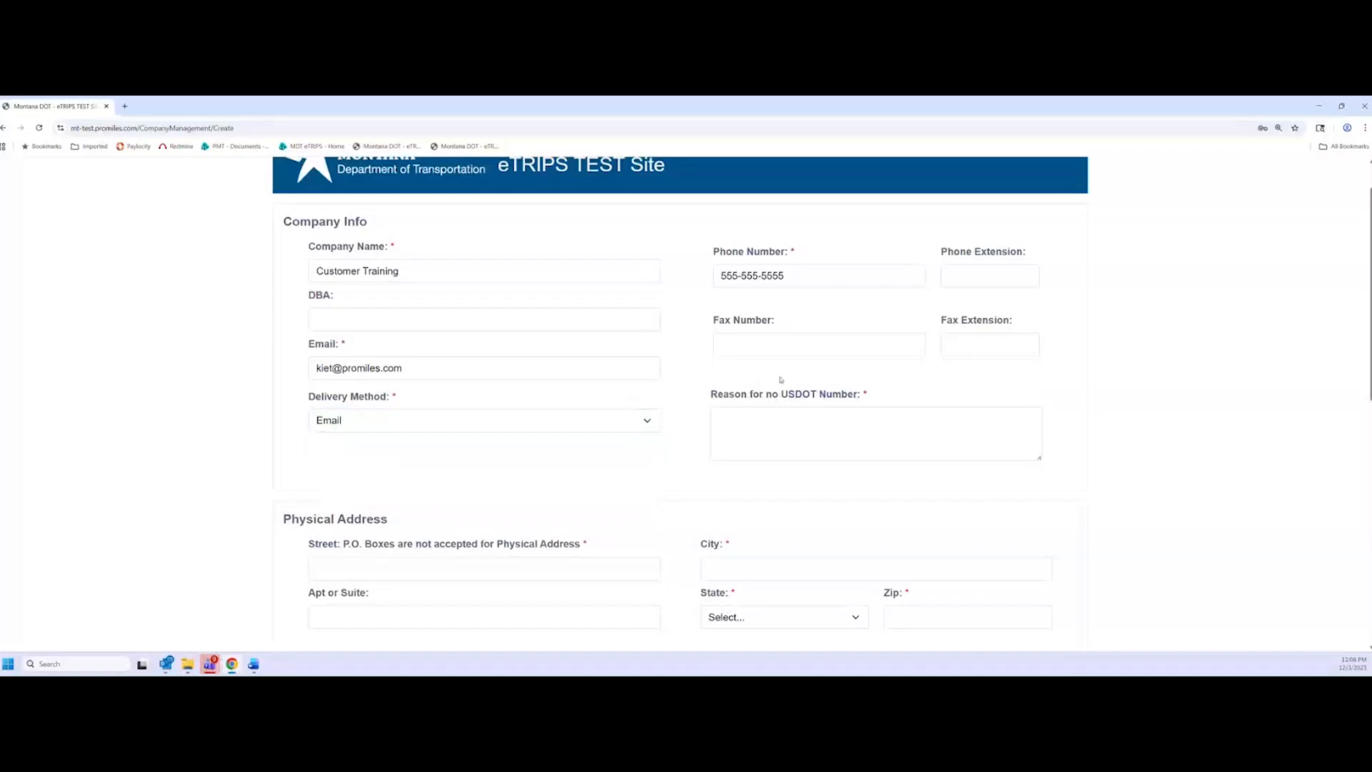
scroll(743, 404, down, 1)
scroll(689, 425, up, 1)
Enter 'This is for a customer training account.' as the reason for no USDOT number
click(836, 436)
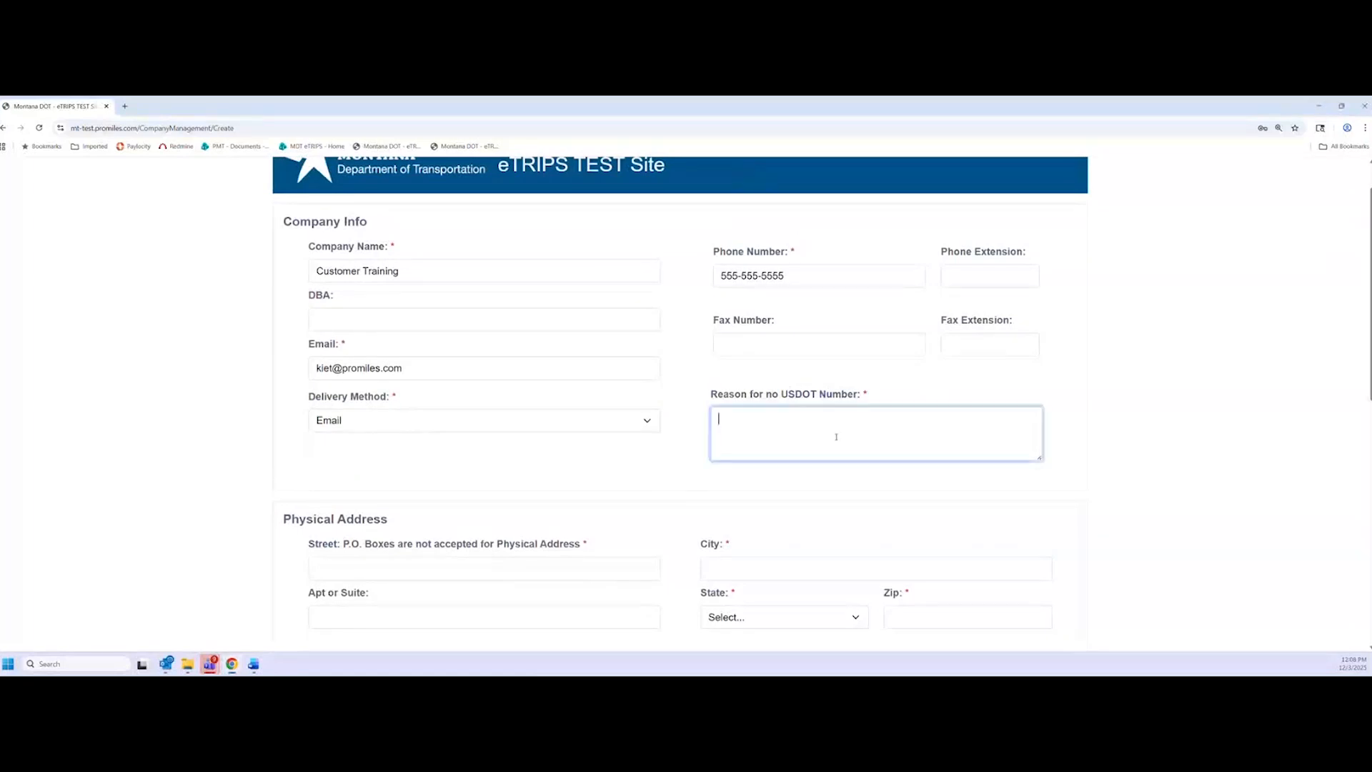
click(722, 396)
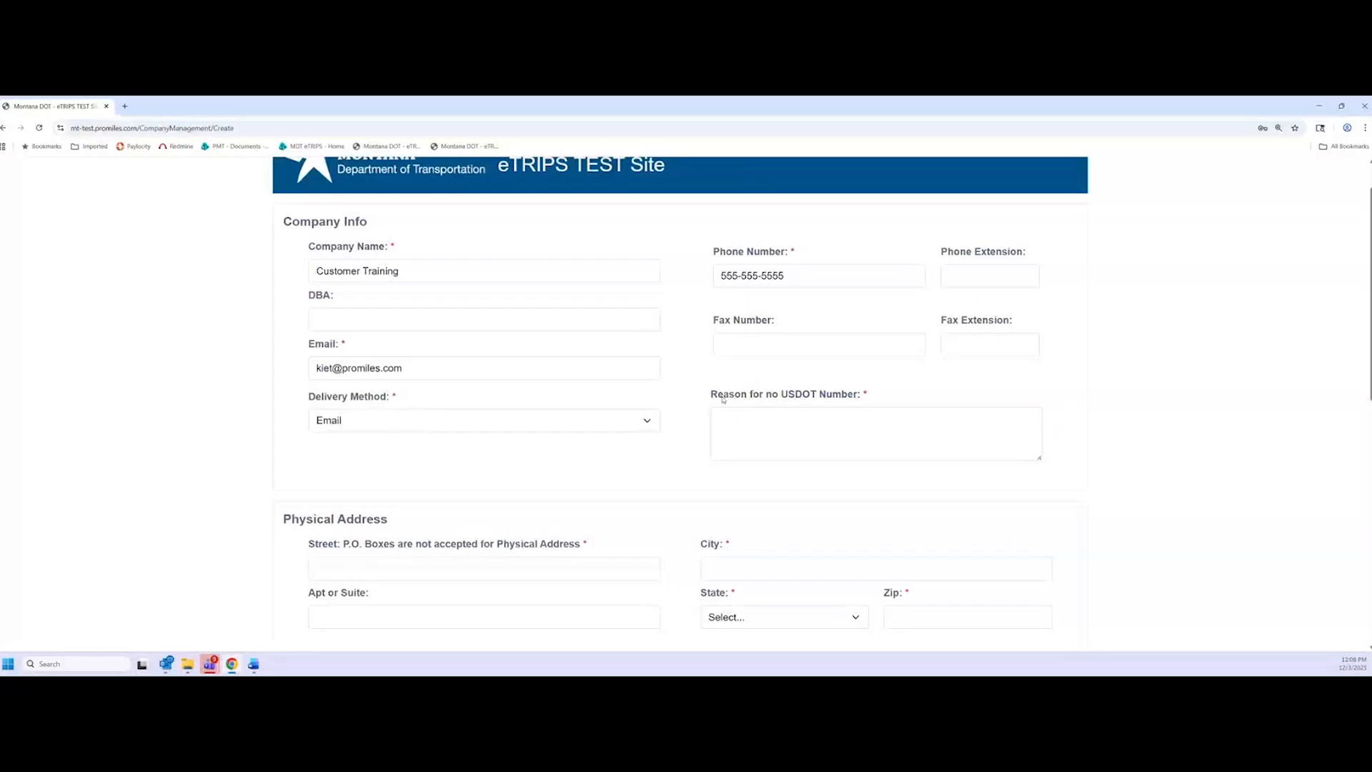
click(829, 427)
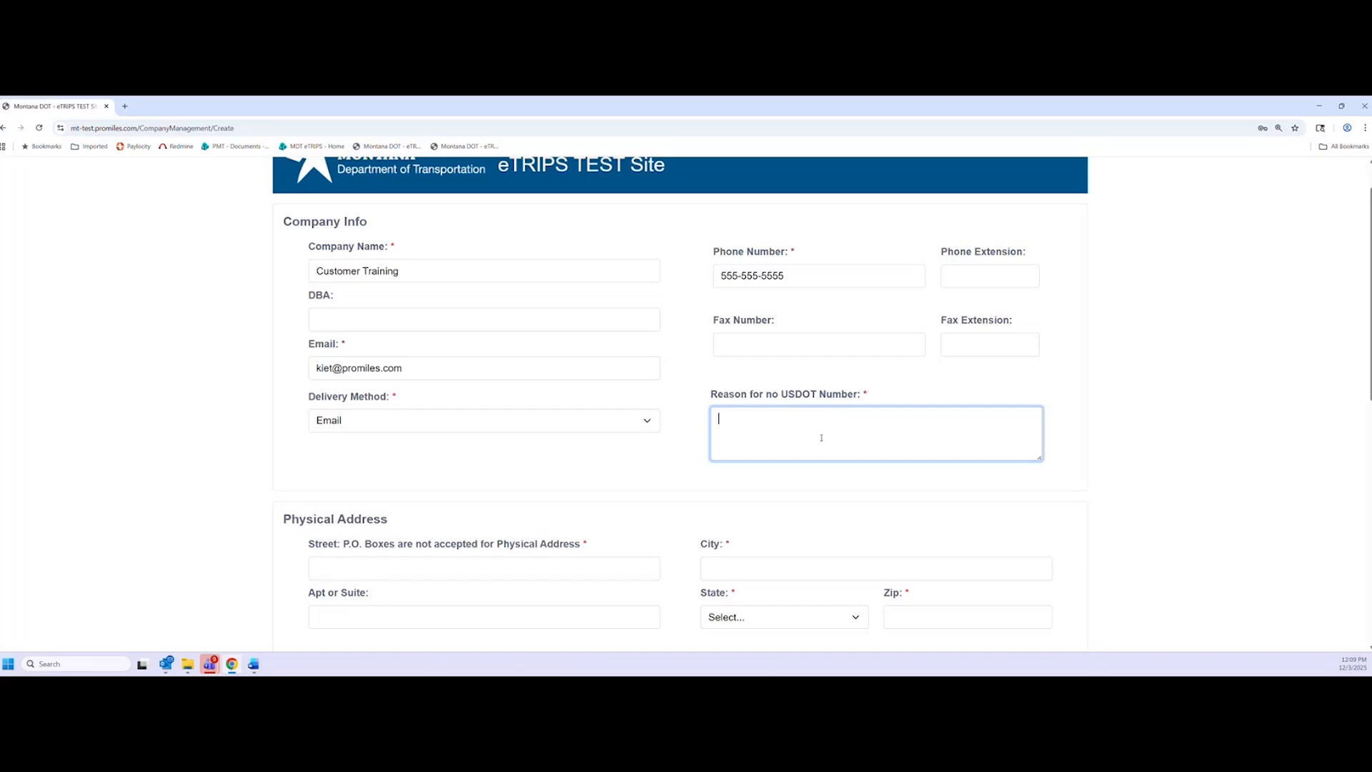
text(asd)
key(BackSpace)
key(BackSpace)
key(BackSpace)
text(This)
key(BackSpace)
text(is for a customer training account.)
Highlight the rule that P.O. Boxes are not accepted for the physical address
scroll(687, 450, down, 2)
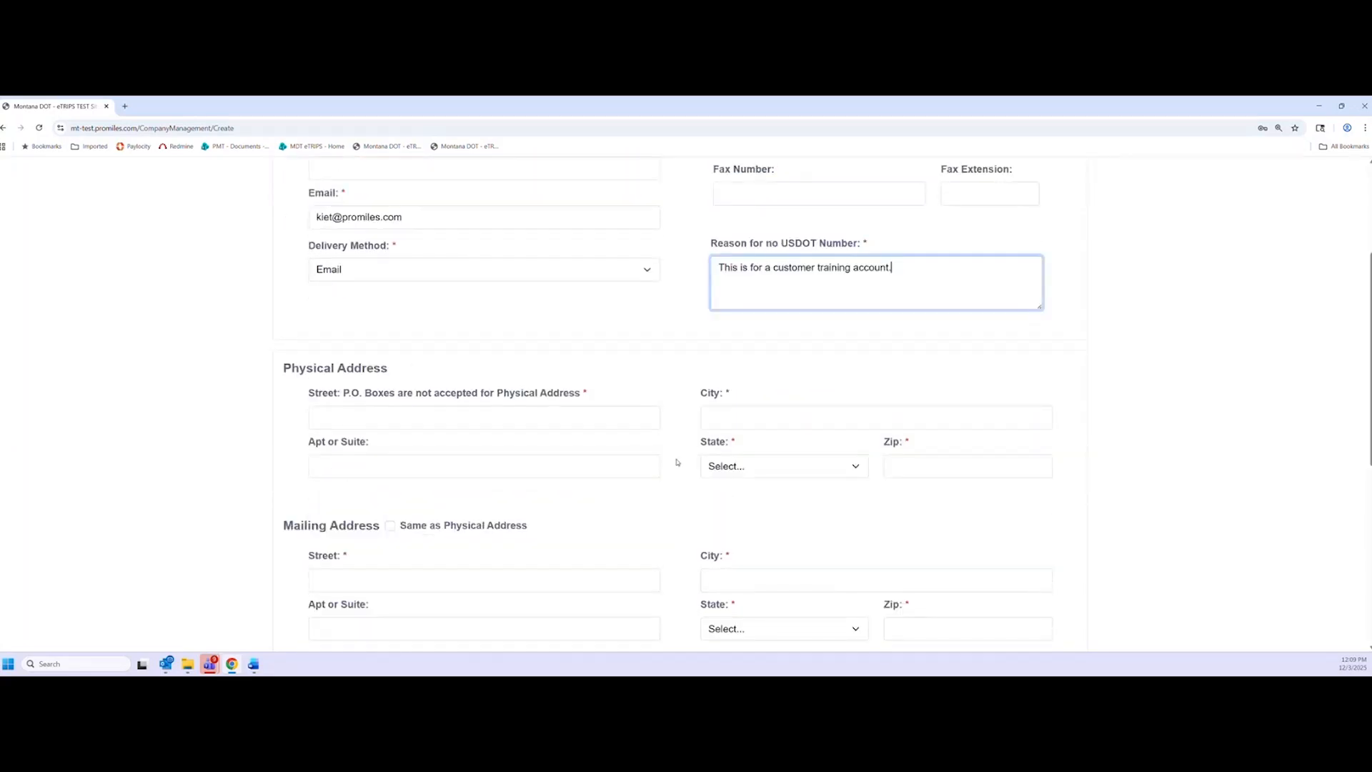
scroll(677, 468, down, 1)
click(721, 191)
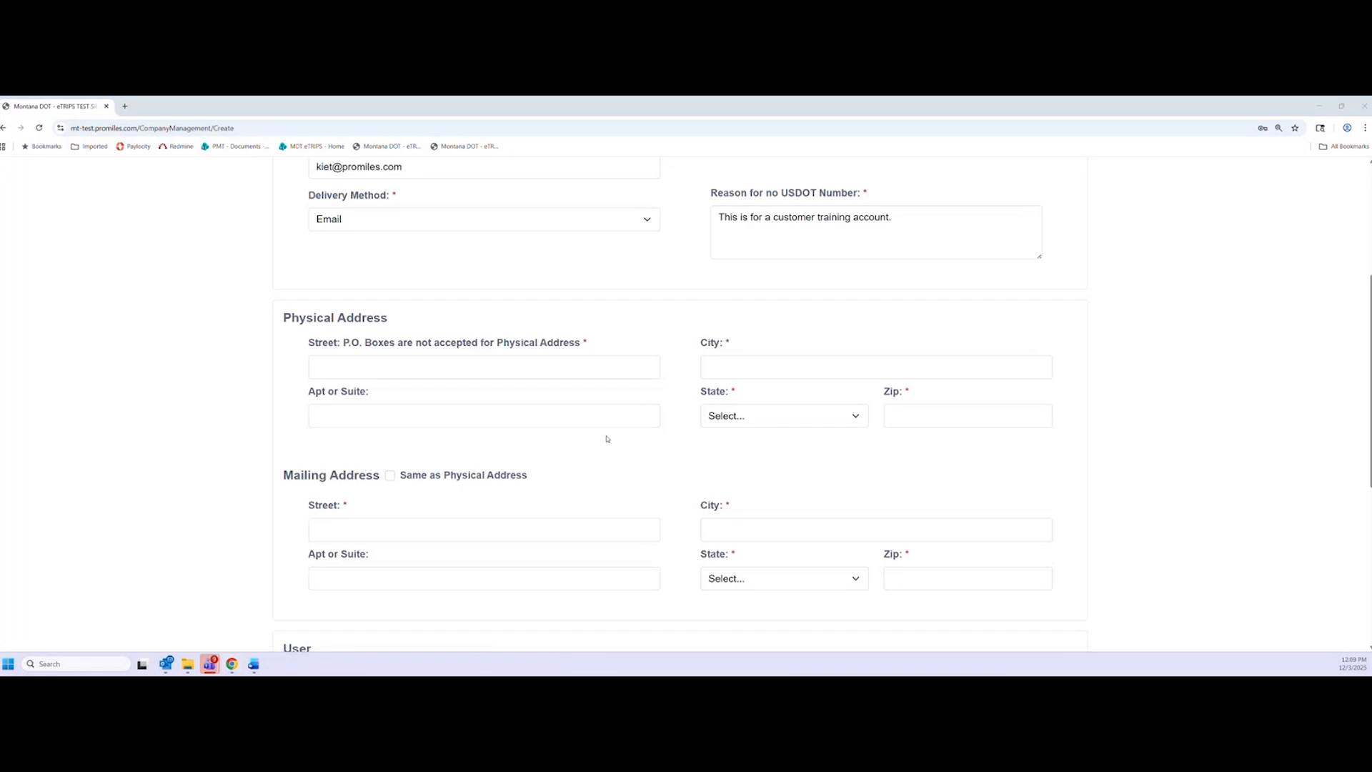
scroll(548, 448, down, 1)
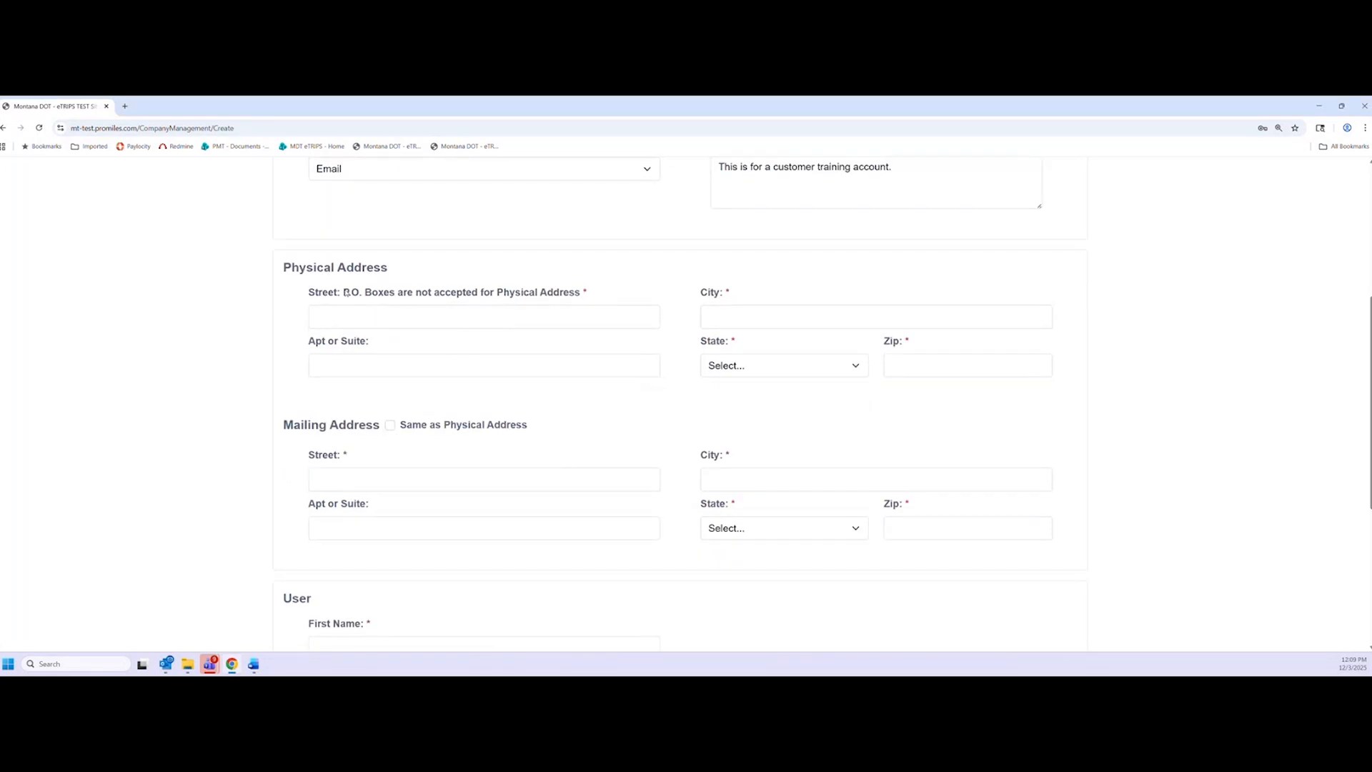
drag(307, 291, 577, 293)
click(578, 296)
click(589, 294)
Fill the physical address from the saved suggestion and make the mailing address the same
click(433, 322)
click(259, 285)
click(334, 320)
click(427, 341)
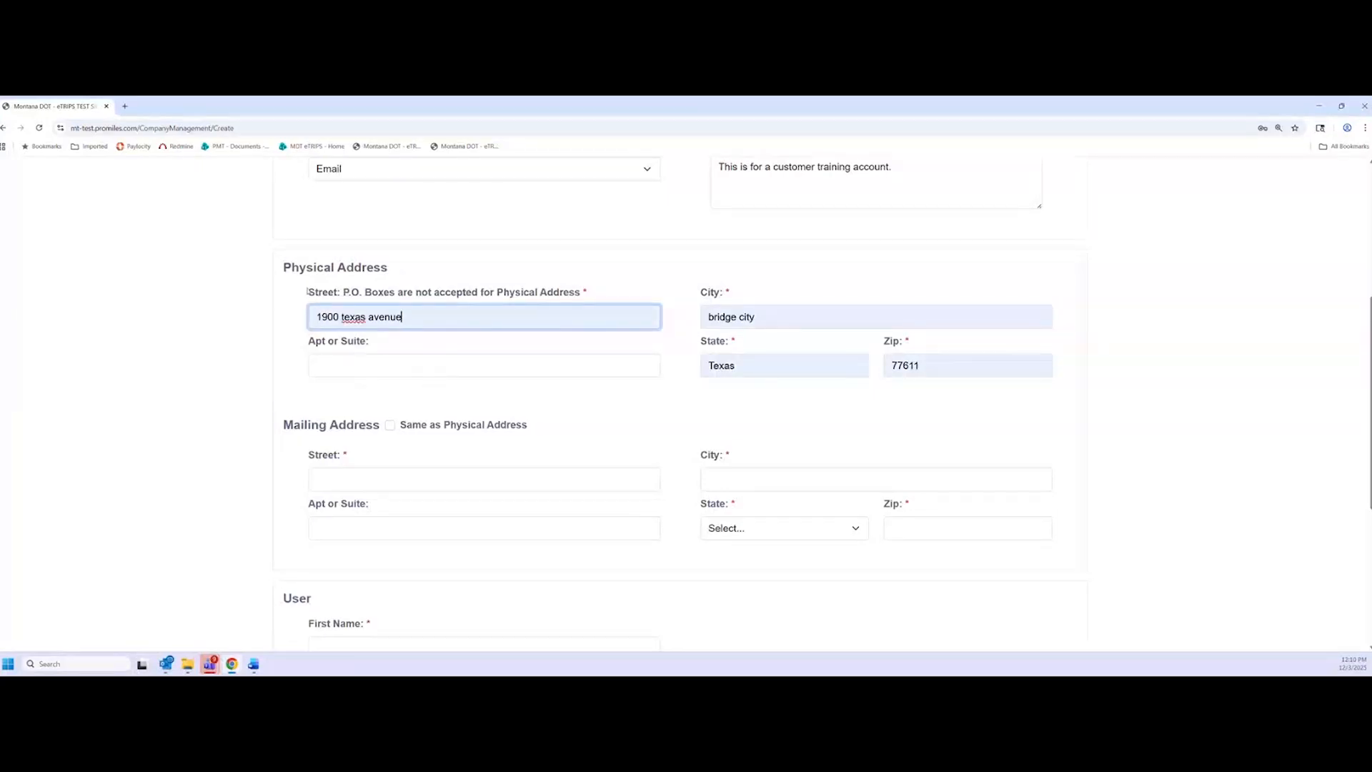
click(398, 427)
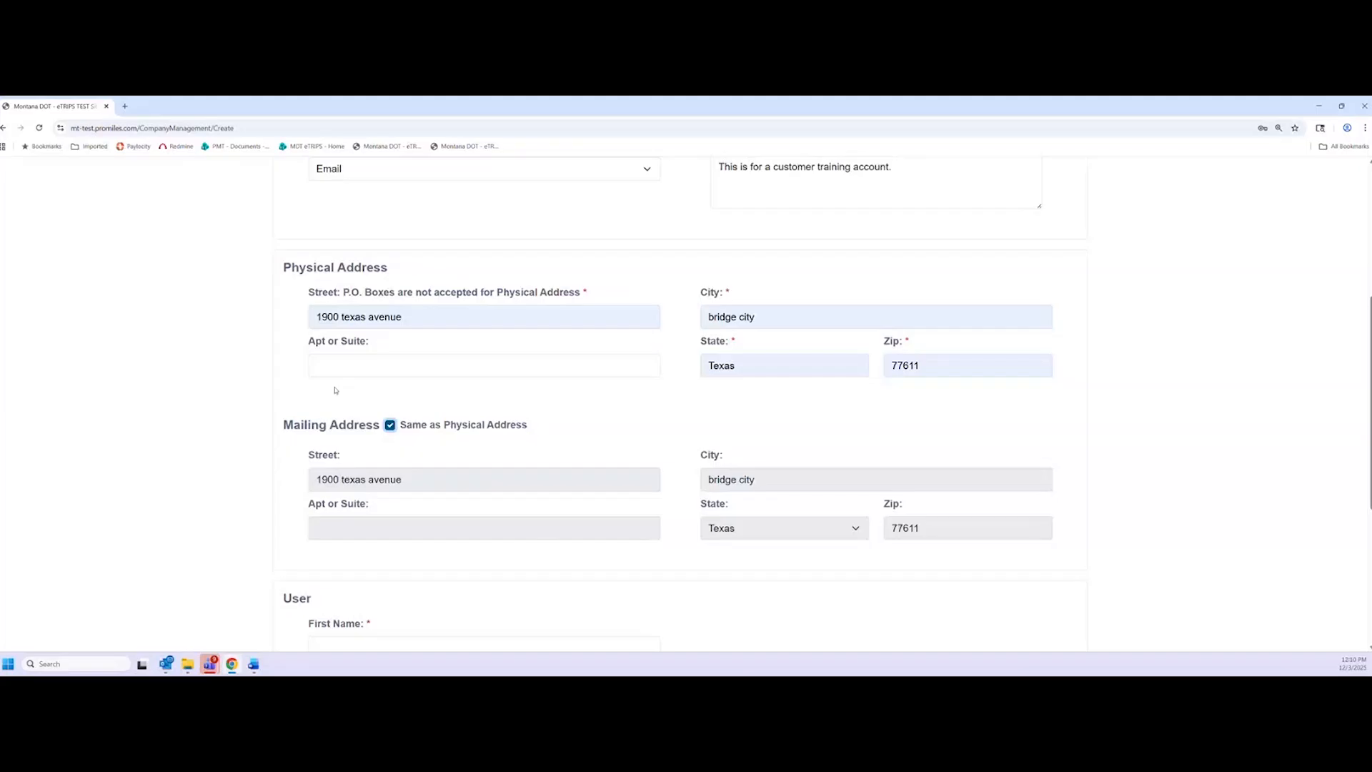
Fix the street house number, then re-toggle 'Same as Physical Address' to update mailing
click(337, 317)
key(BackSpace)
key(BackSpace)
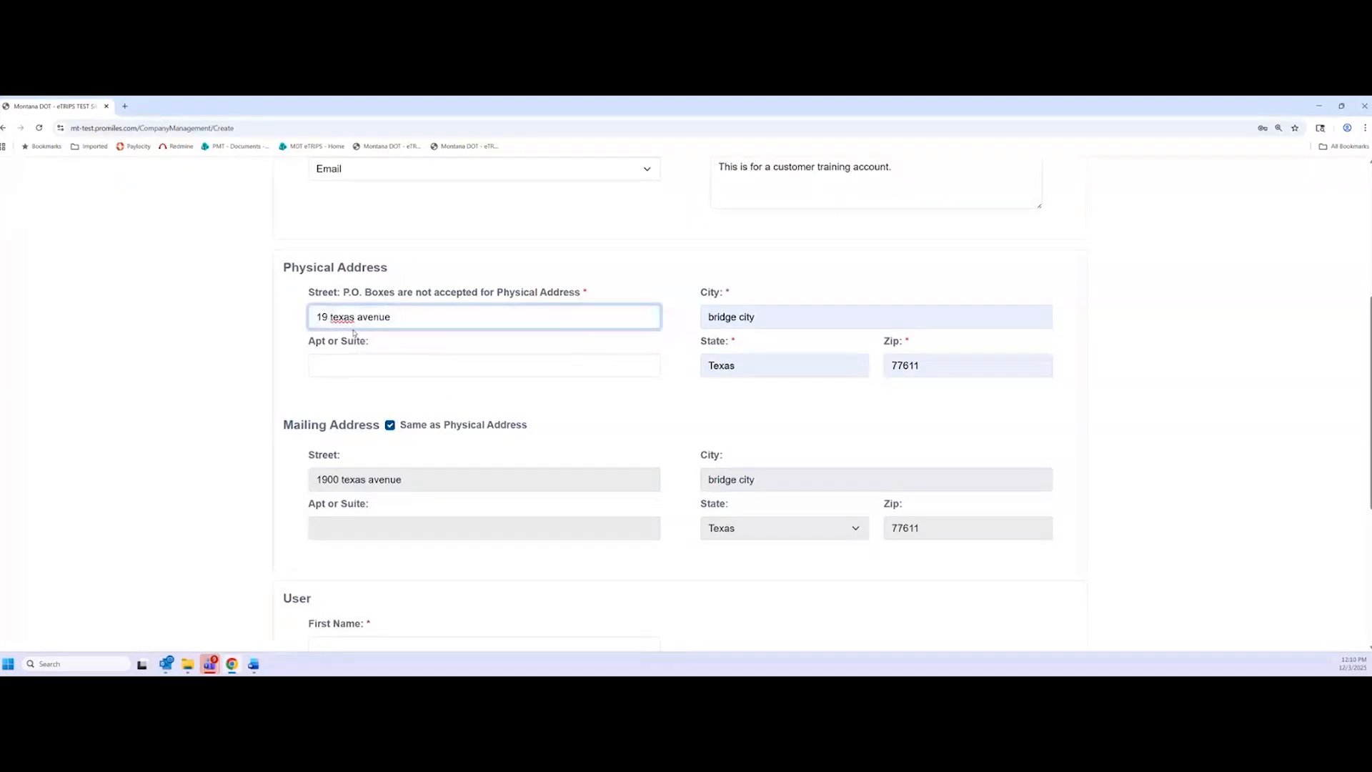
text(07)
click(390, 425)
click(391, 425)
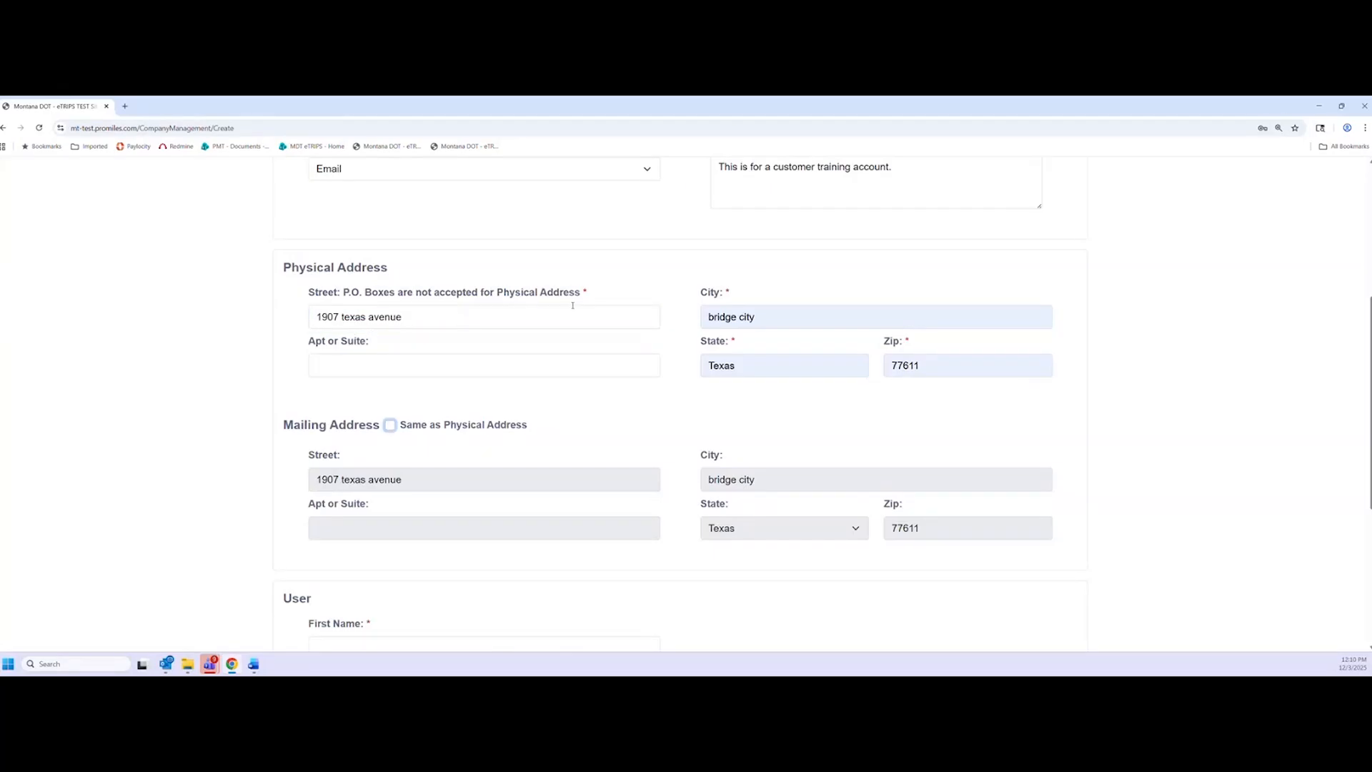
click(683, 304)
Enter the new user's first and last name
scroll(423, 342, down, 2)
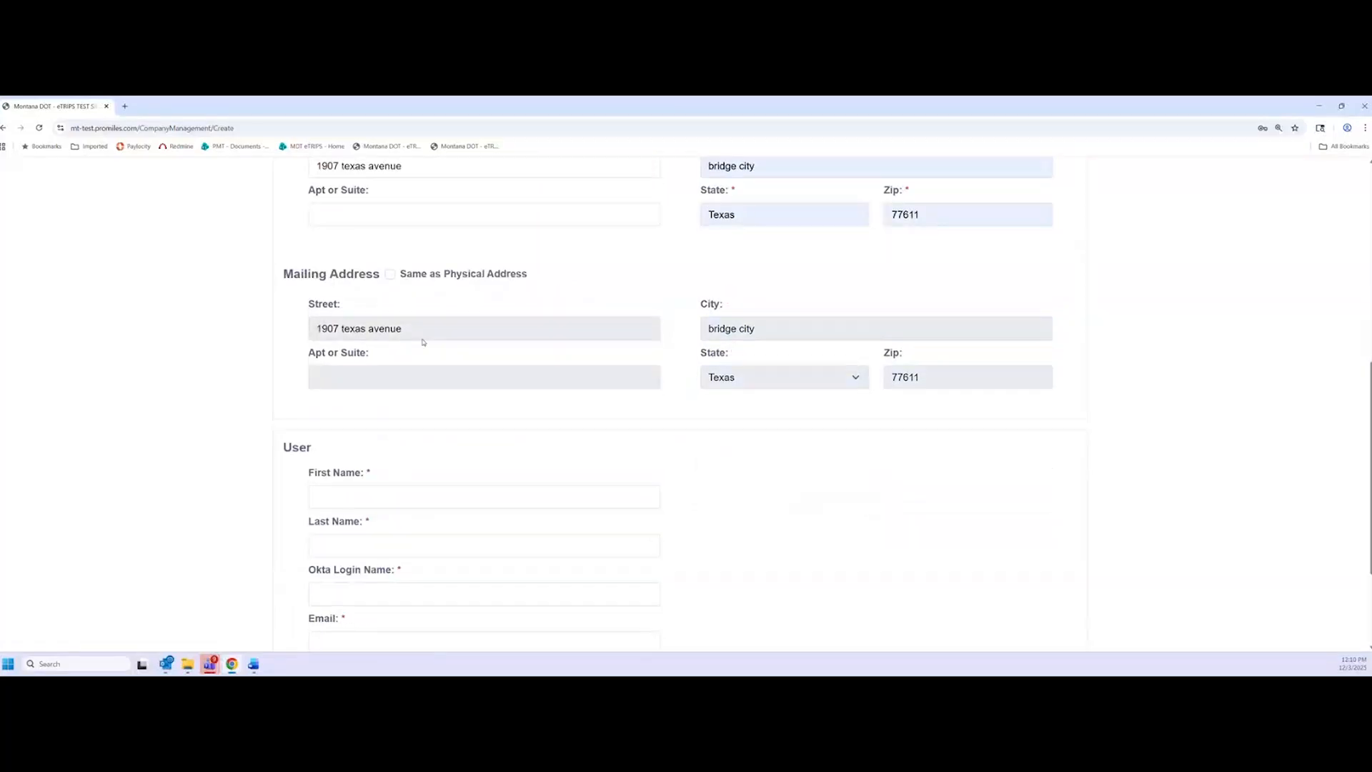
scroll(423, 342, down, 1)
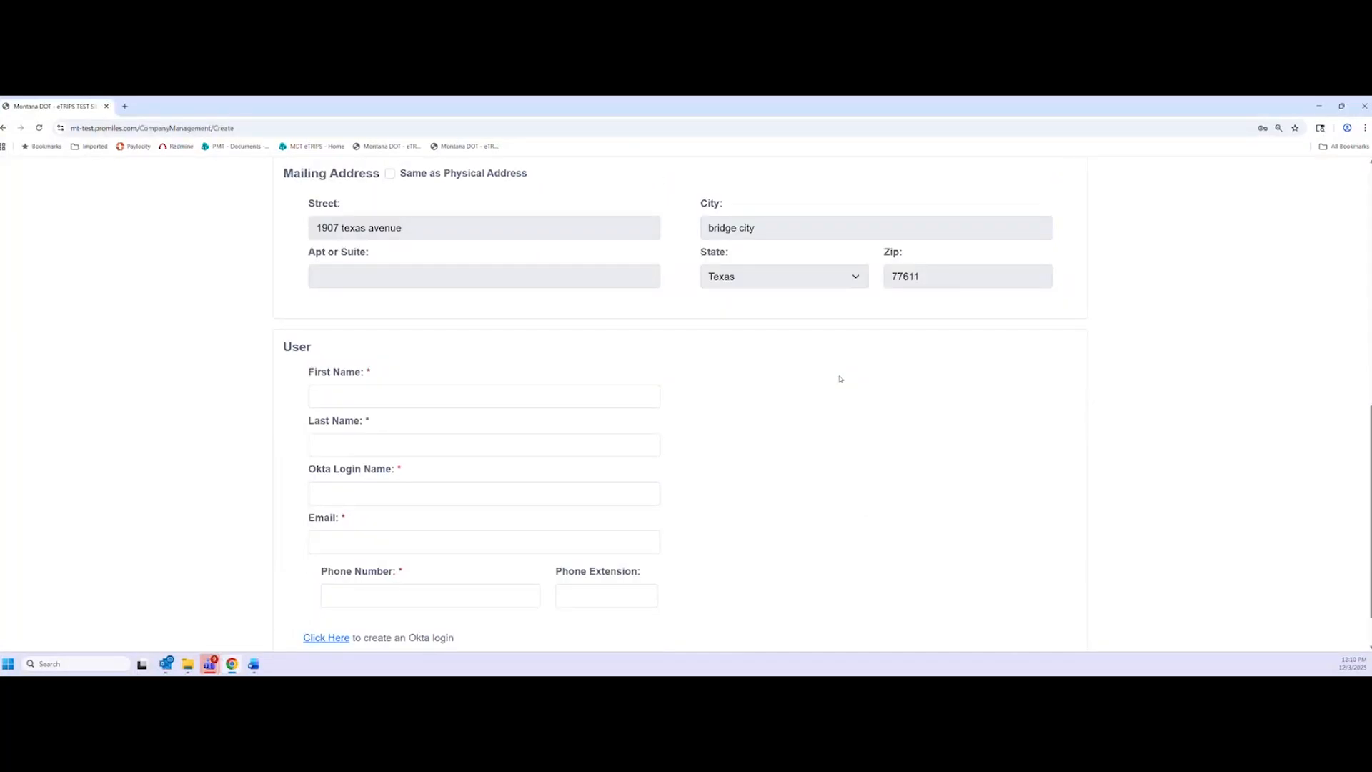
scroll(719, 420, down, 1)
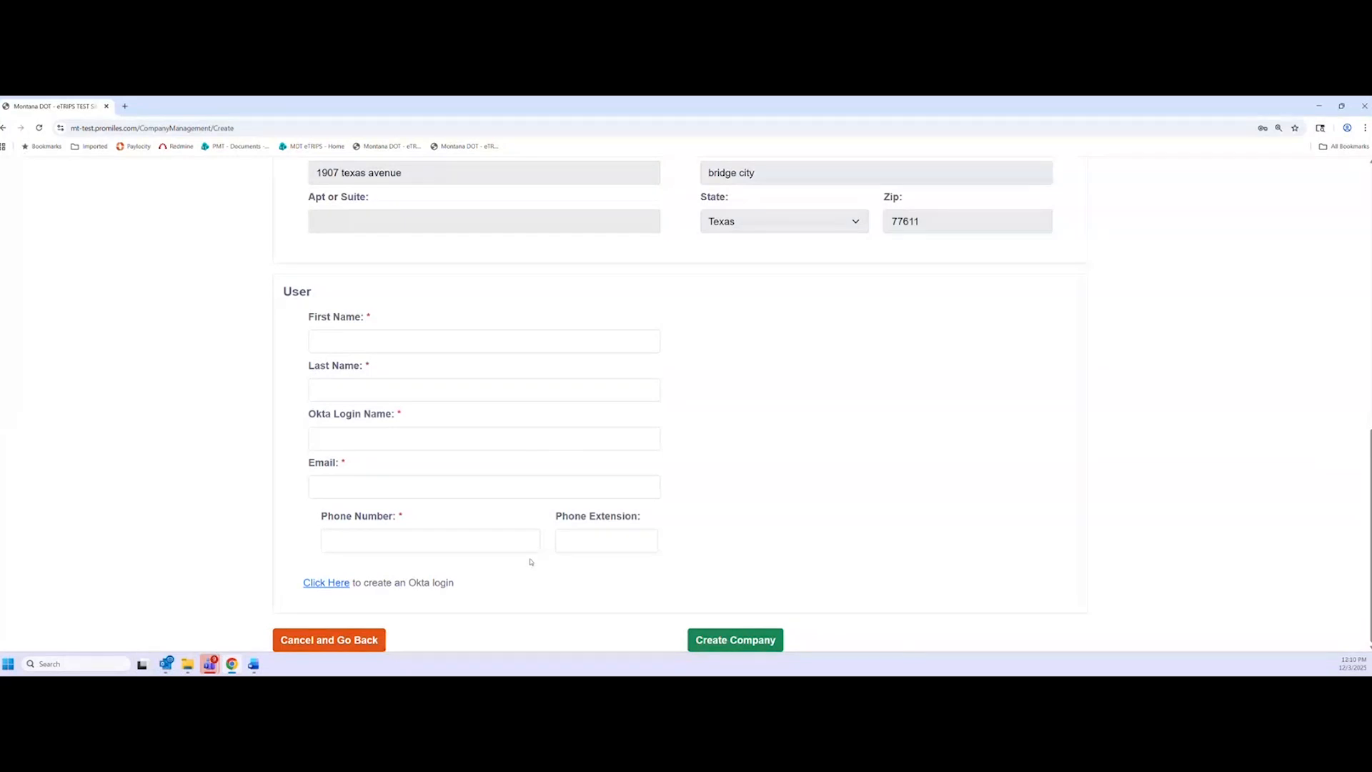
click(372, 343)
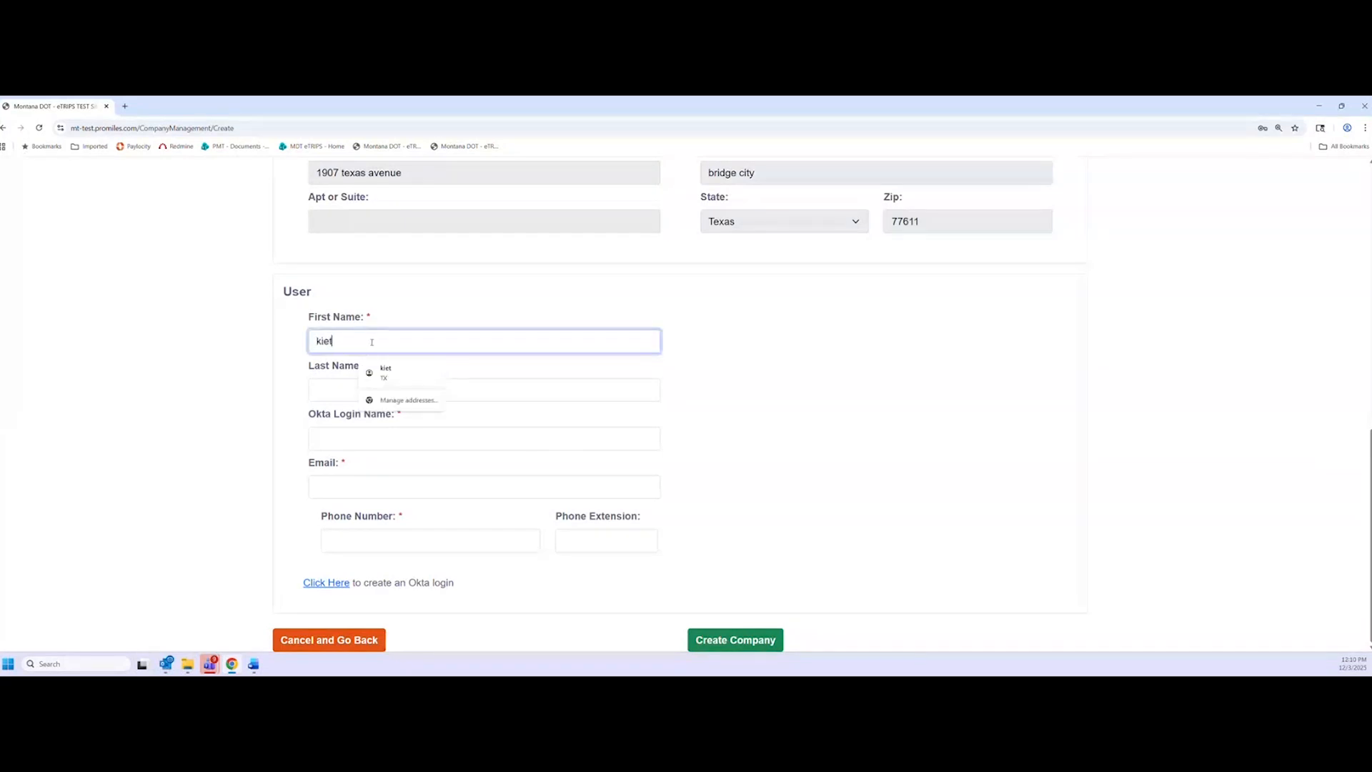
click(333, 391)
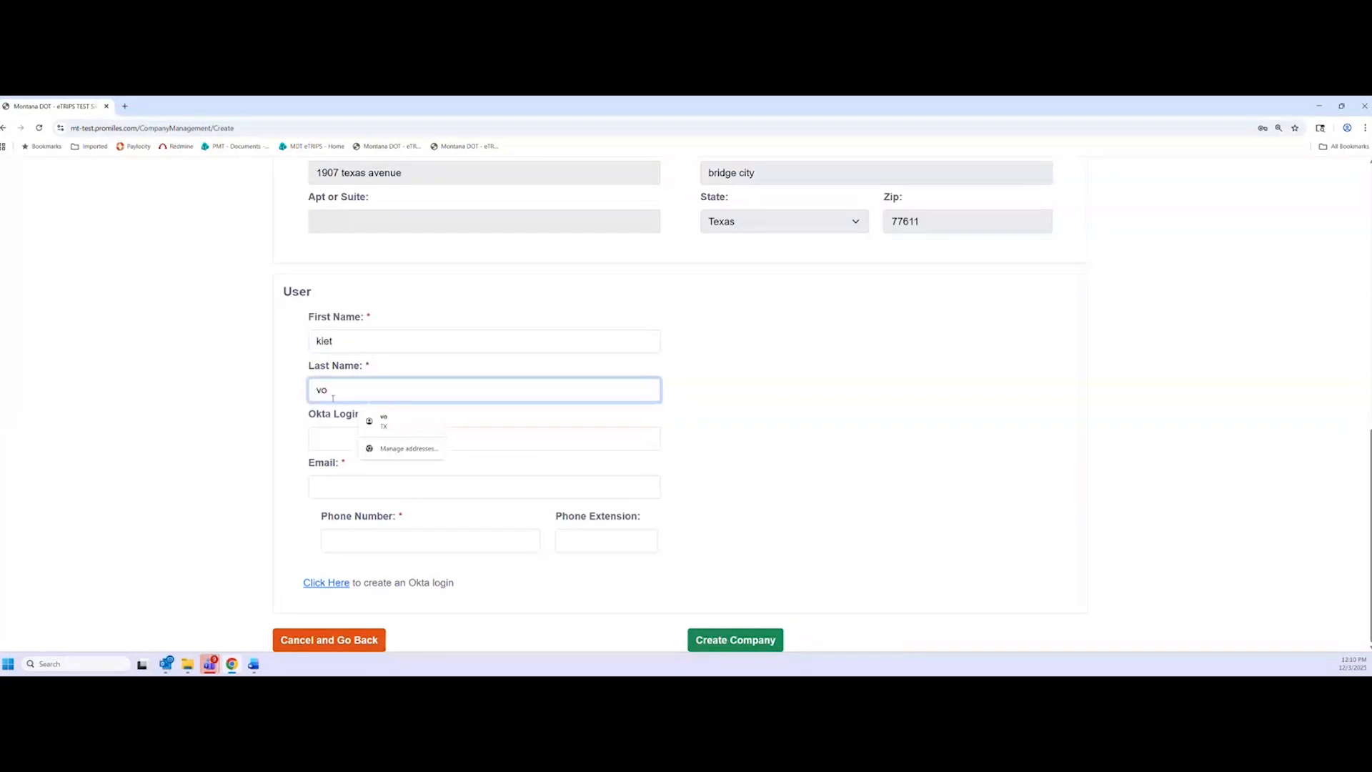
Paste the prepared Okta login name into the Okta Login Name field
click(331, 438)
click(825, 462)
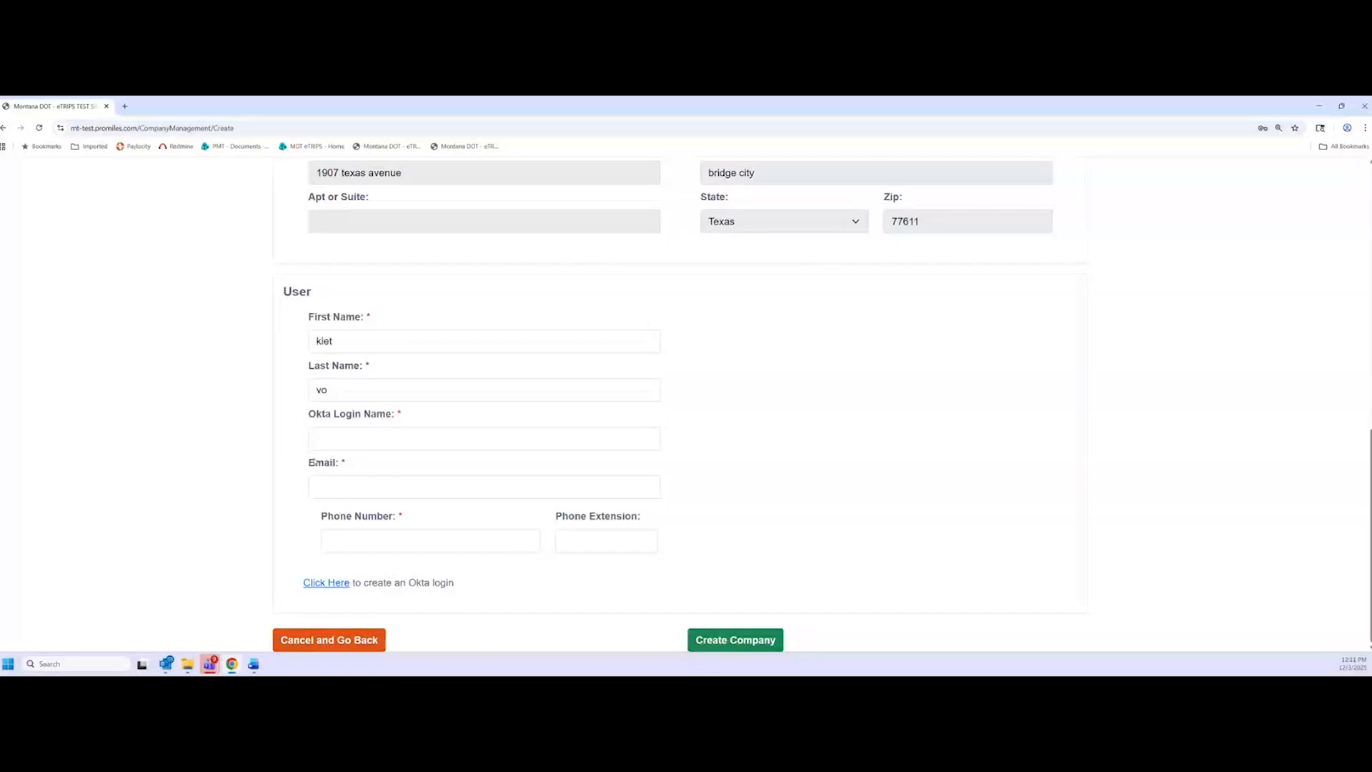
click(344, 441)
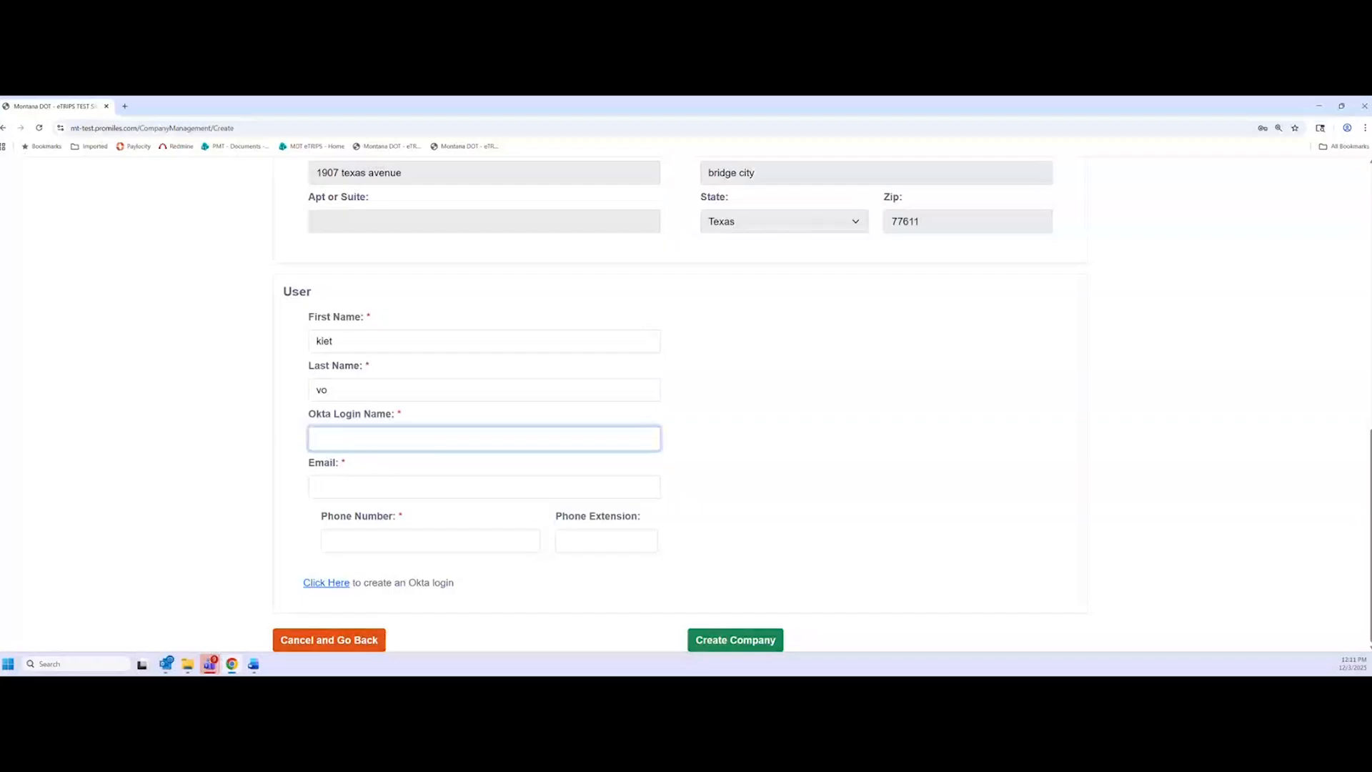
click(229, 514)
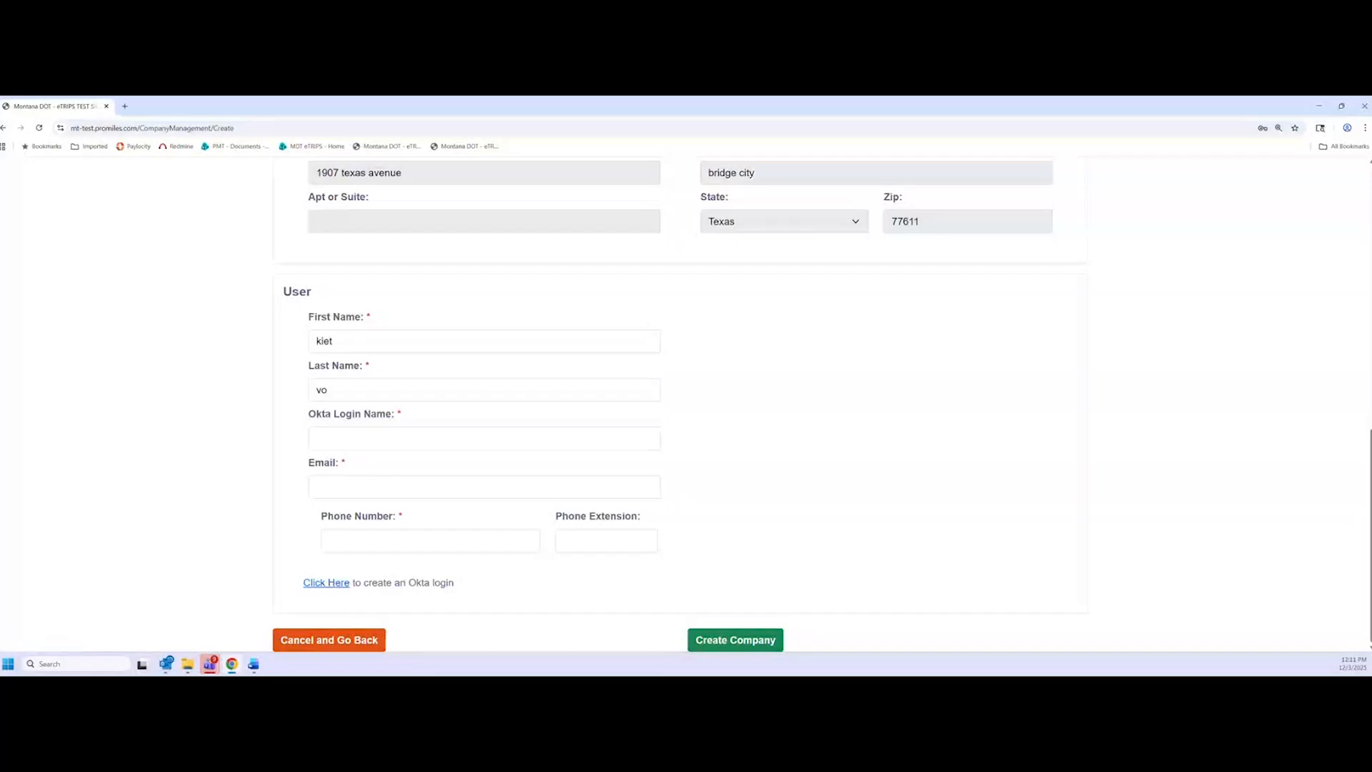
key(alt+Tab)
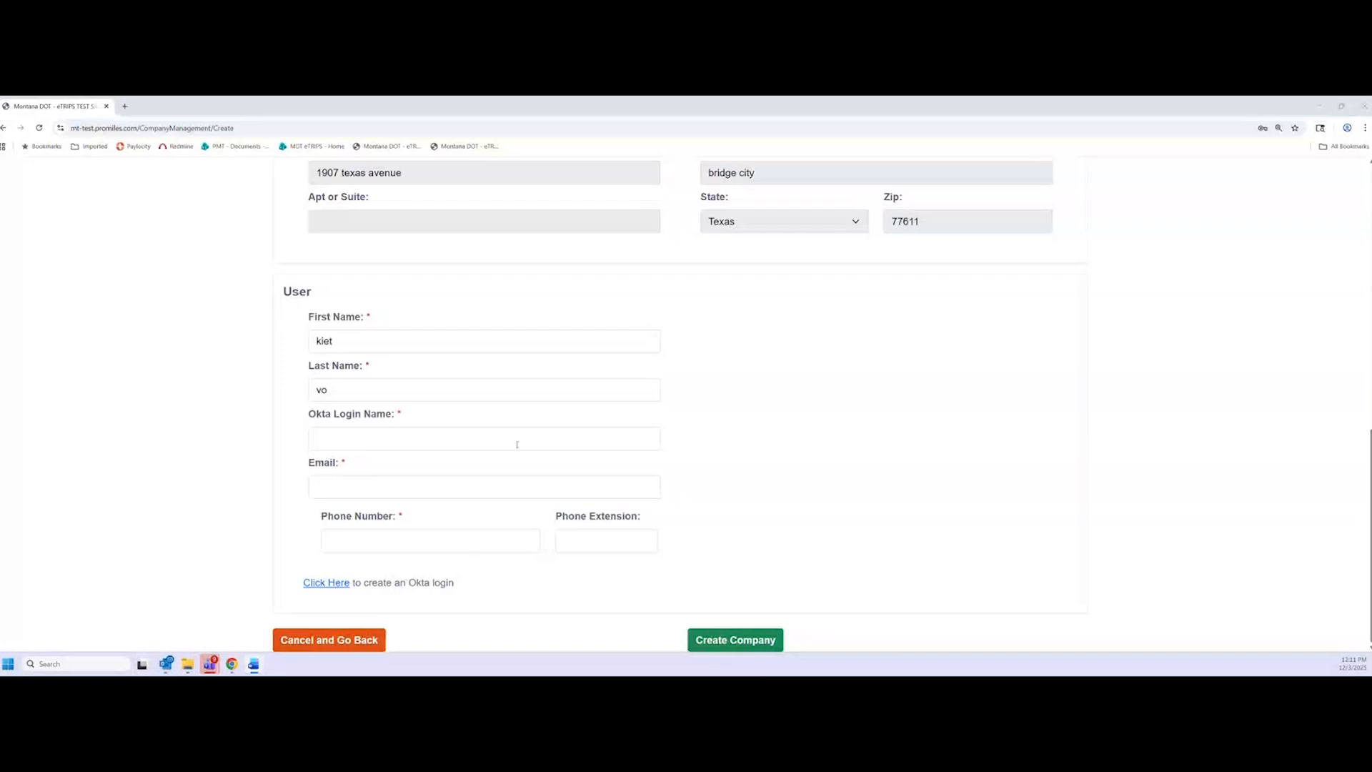
click(406, 439)
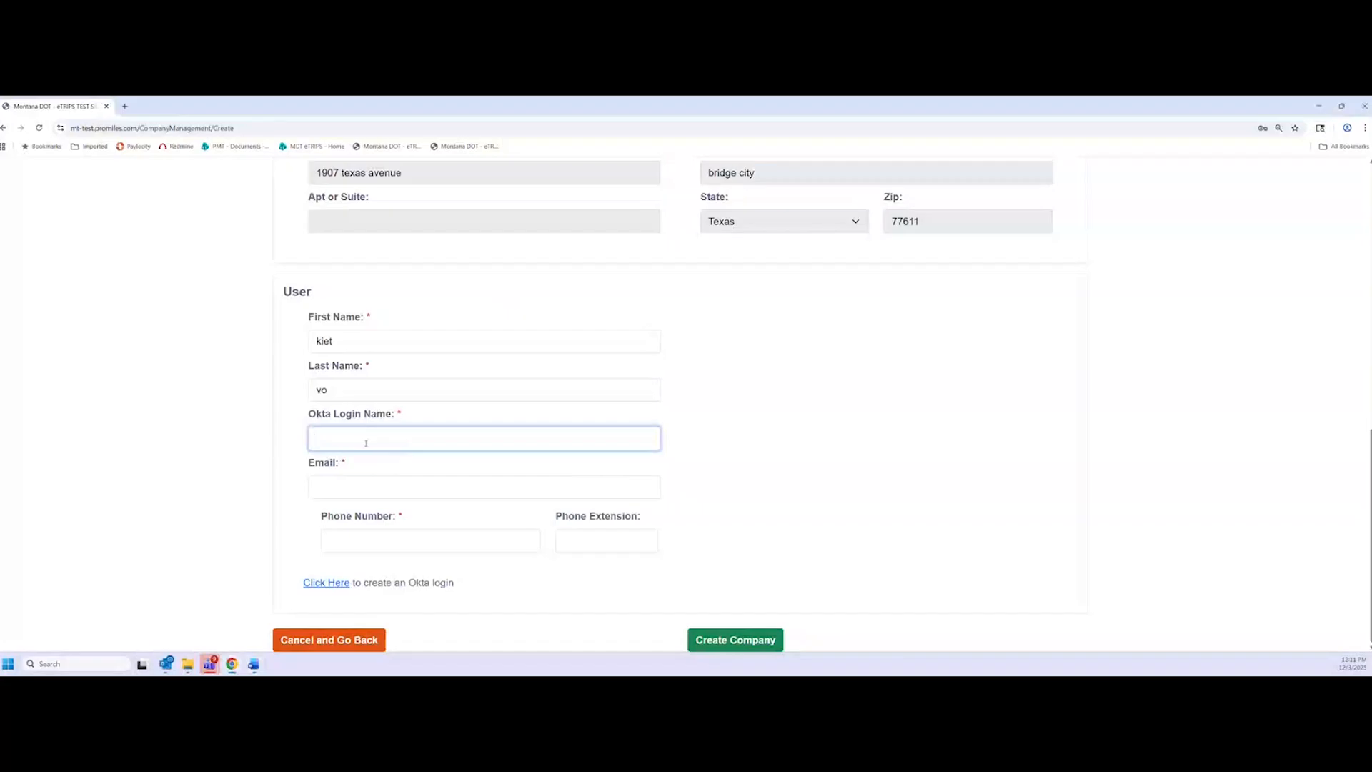
click(718, 179)
click(376, 441)
key(ctrl+v)
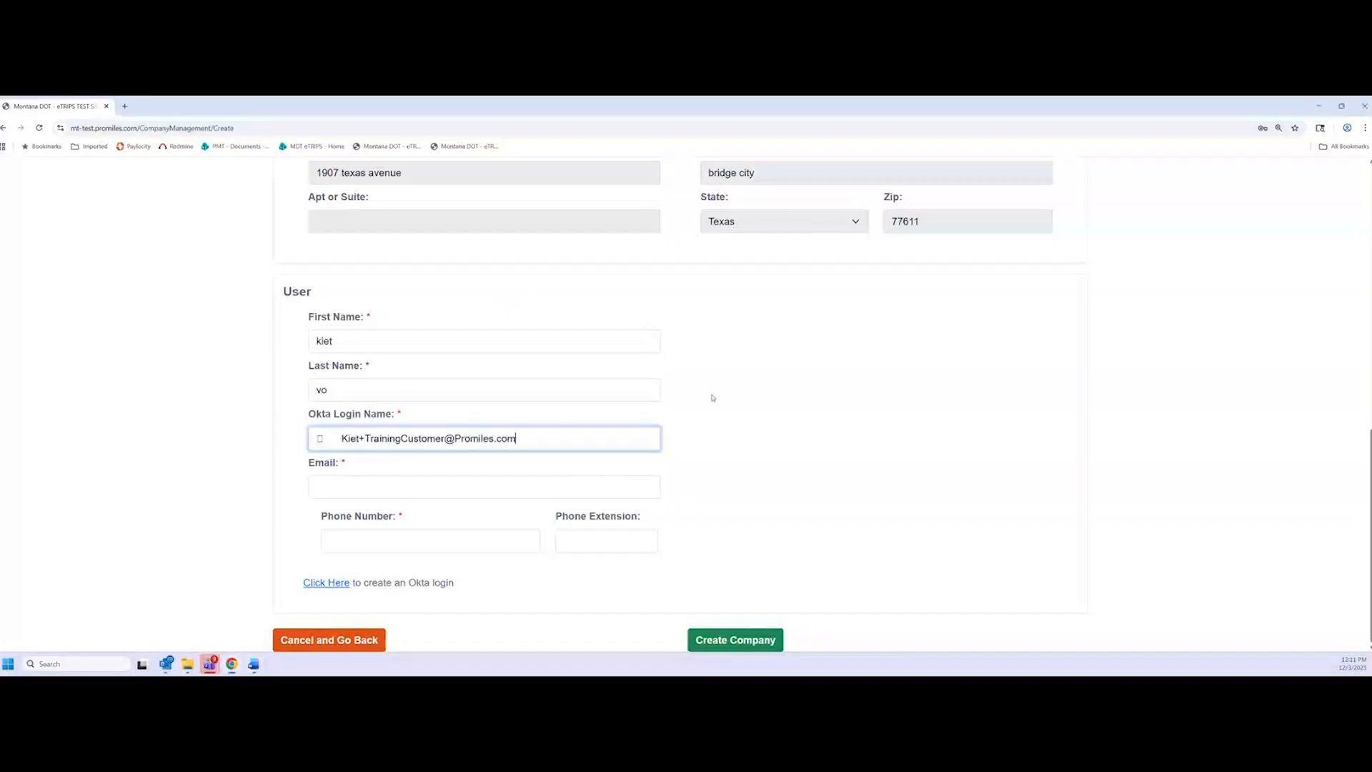
click(343, 437)
key(BackSpace)
key(BackSpace)
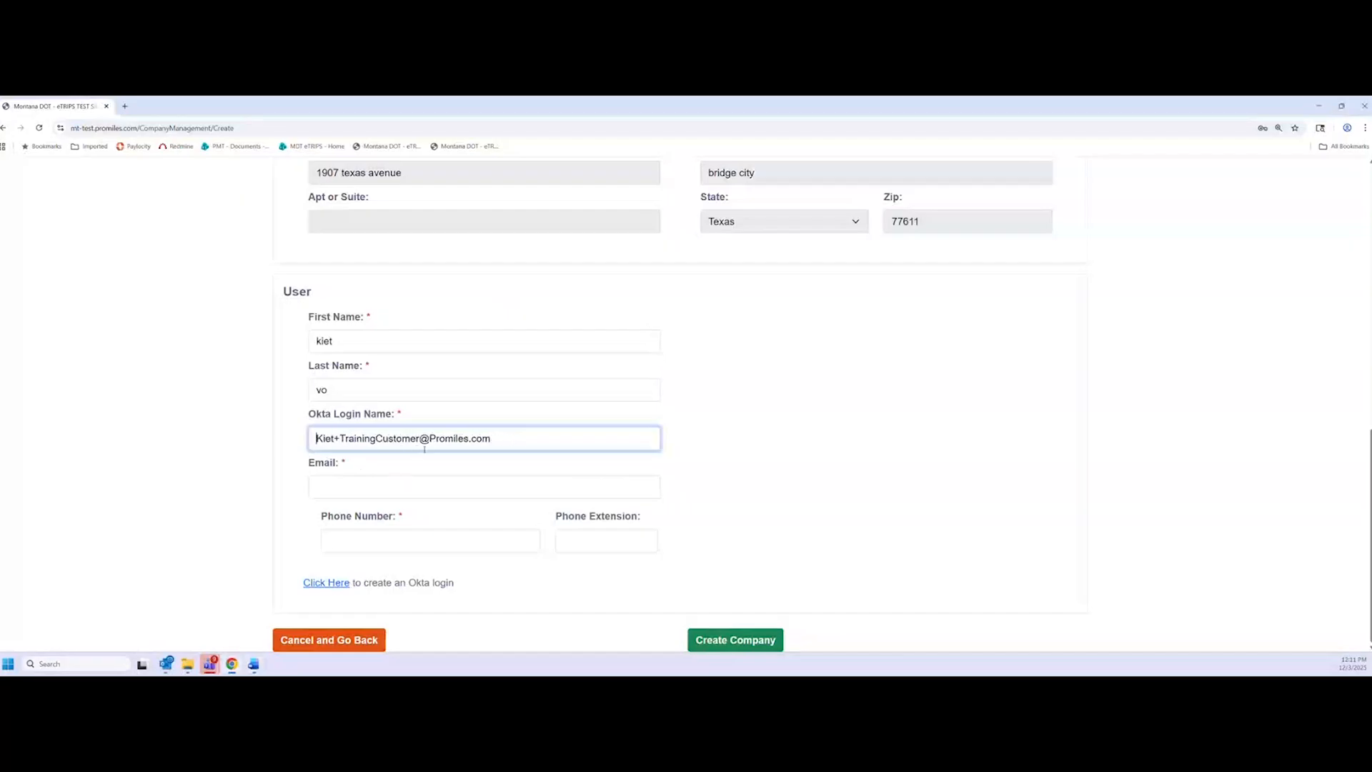
click(811, 435)
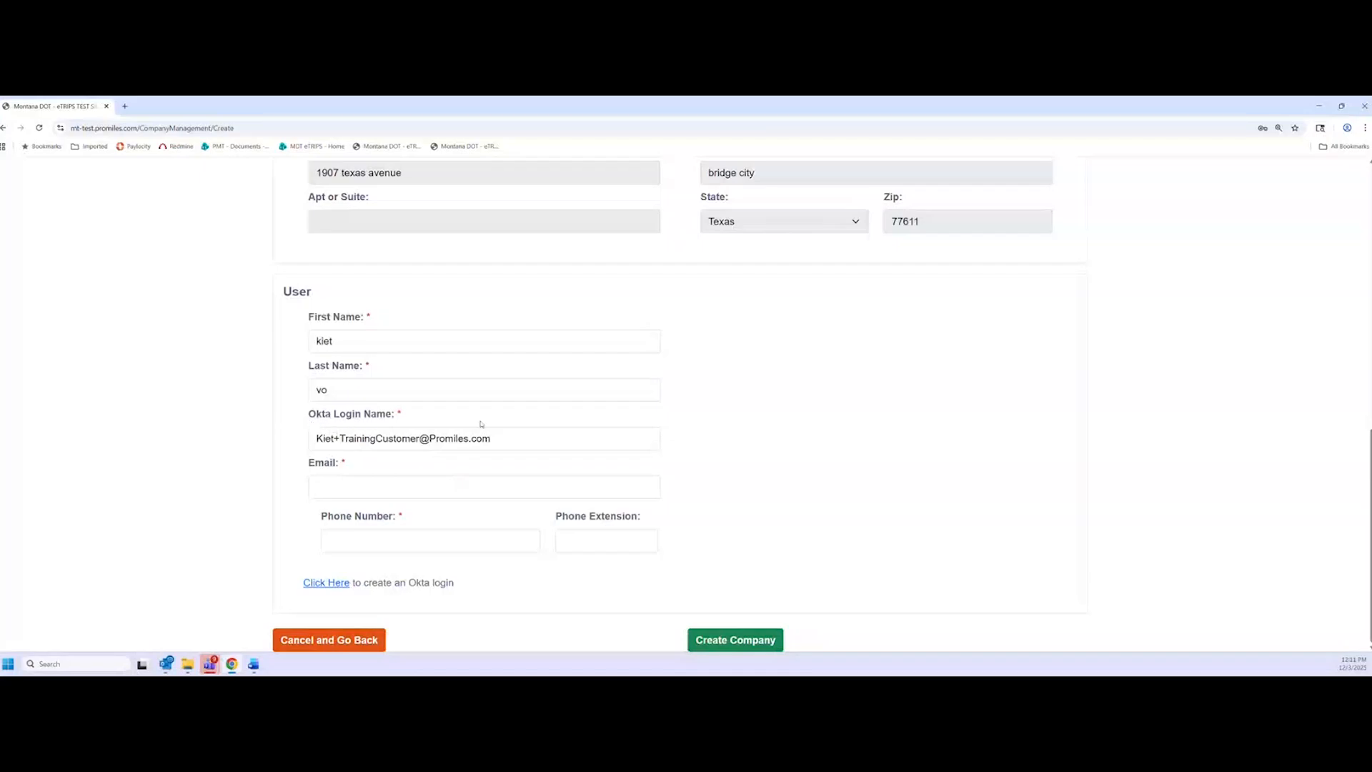
Enter the user's e-mail address and phone number
click(489, 493)
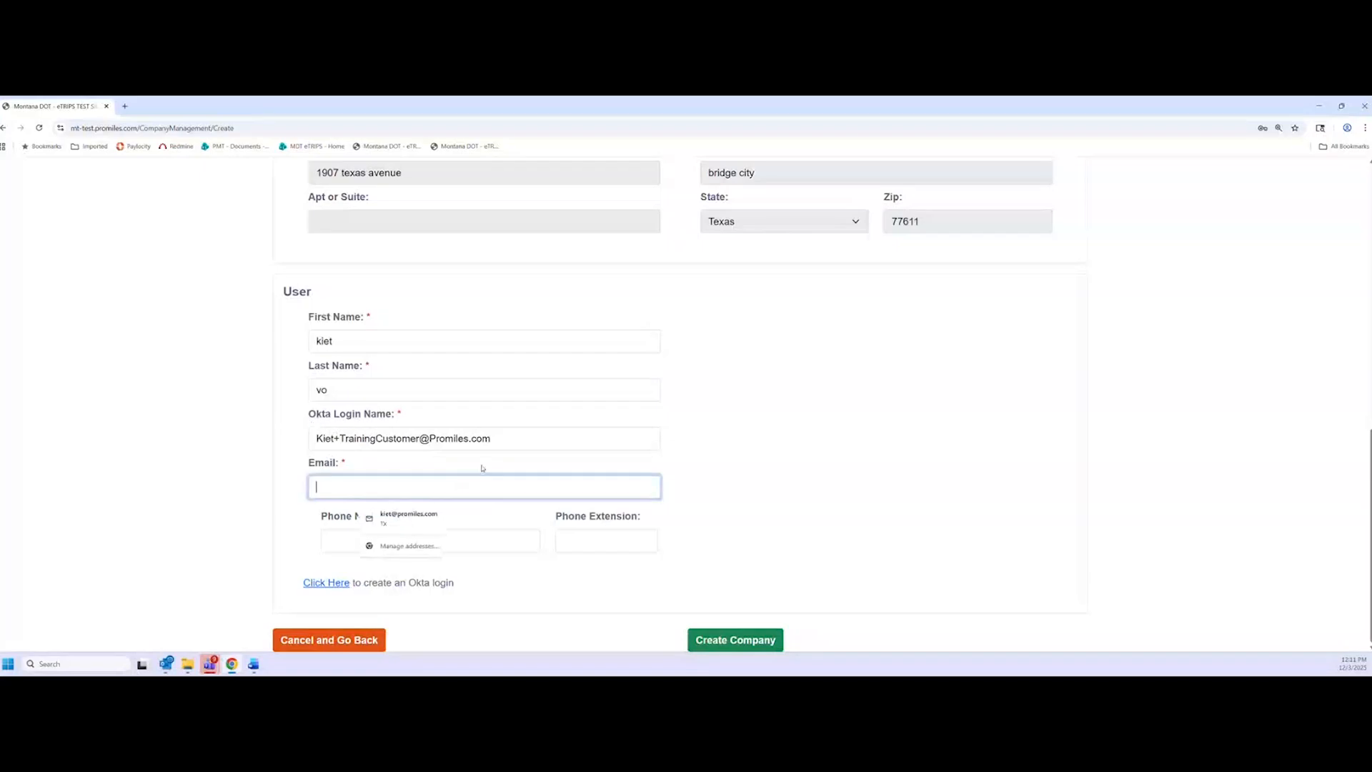
click(836, 456)
click(510, 543)
text(555)
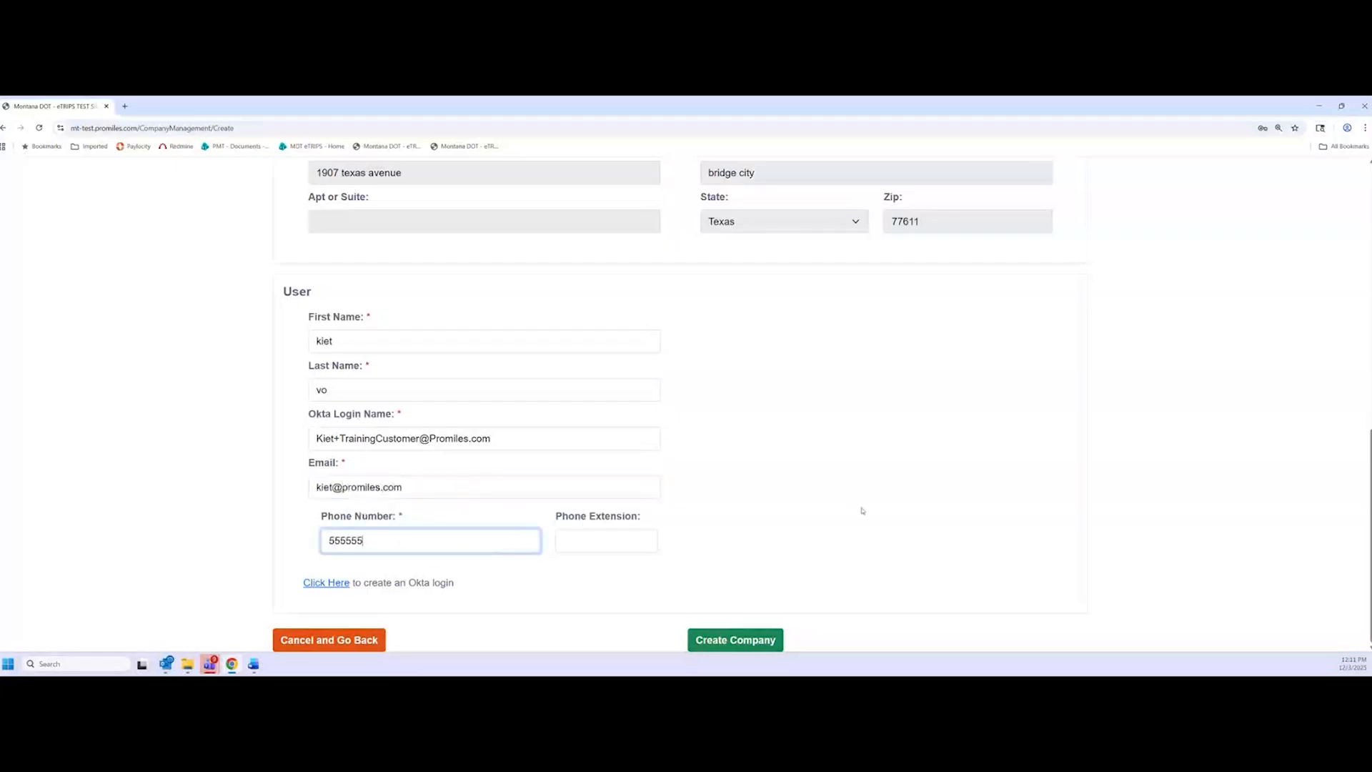
text(-555-55555555)
click(843, 490)
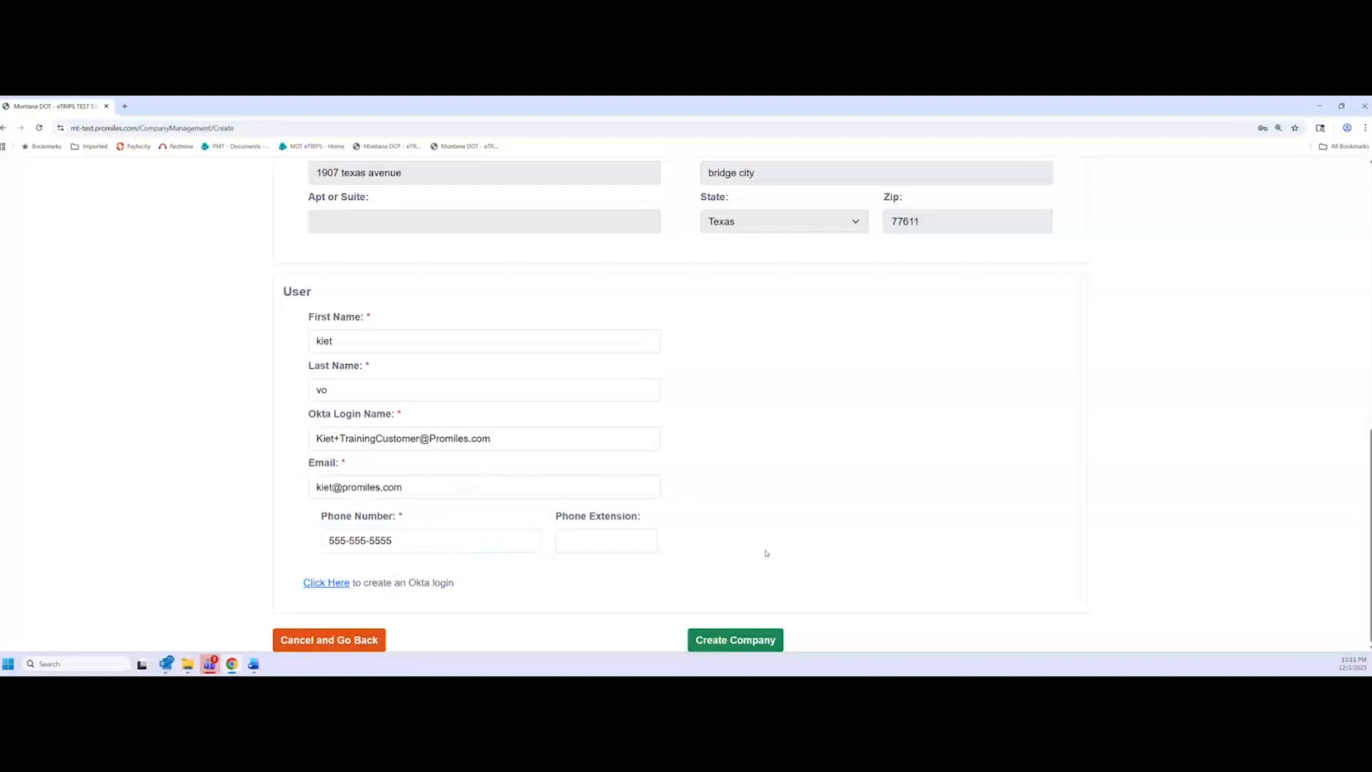
Submit the new company for approval, dismiss the save-address popup, and return to login
click(752, 645)
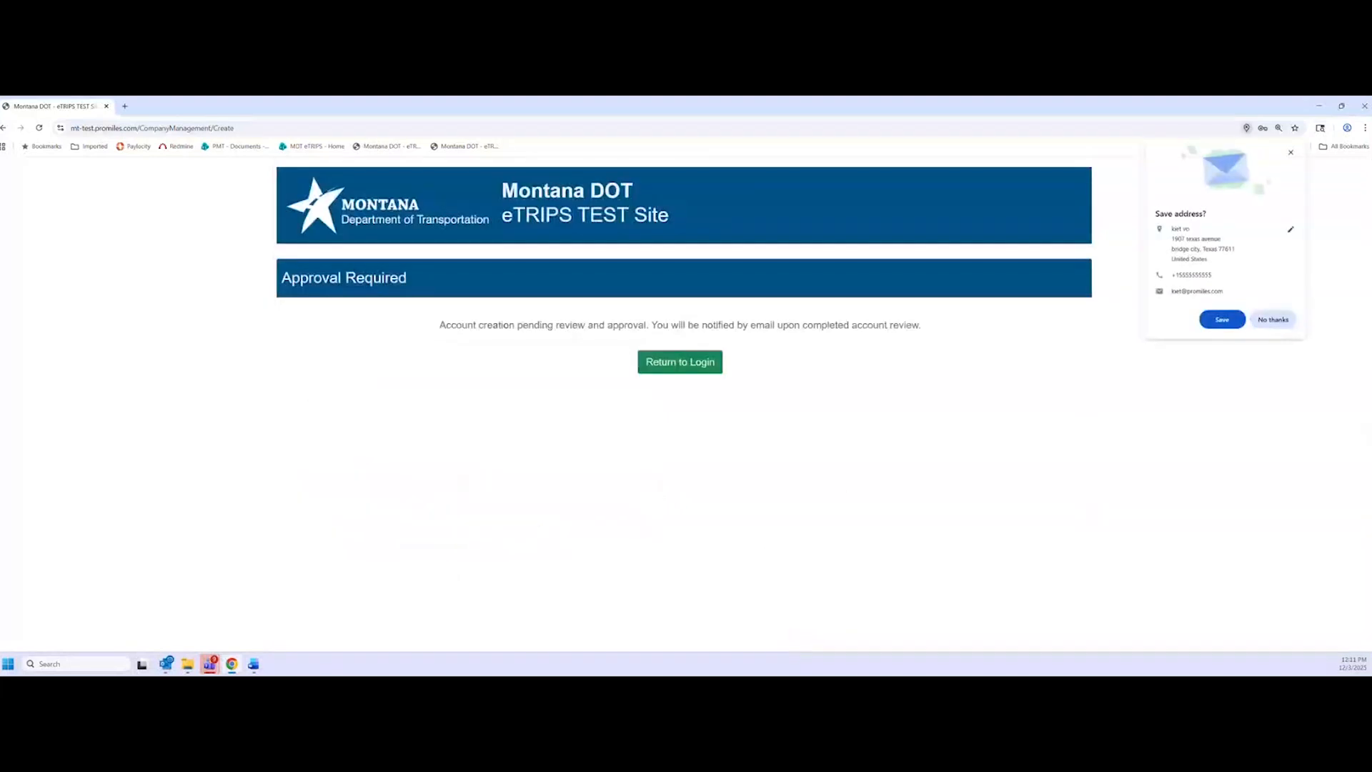
click(542, 318)
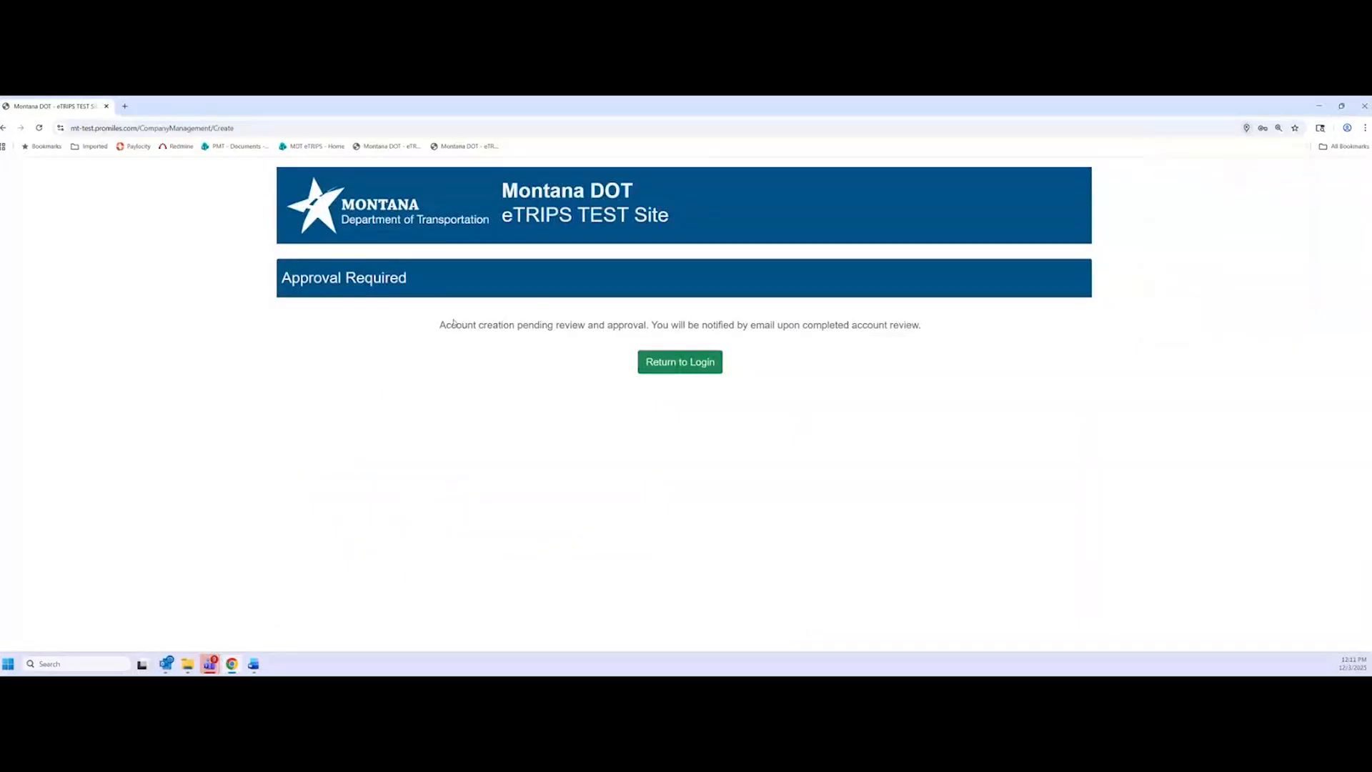
drag(440, 325, 652, 326)
click(725, 321)
click(679, 362)
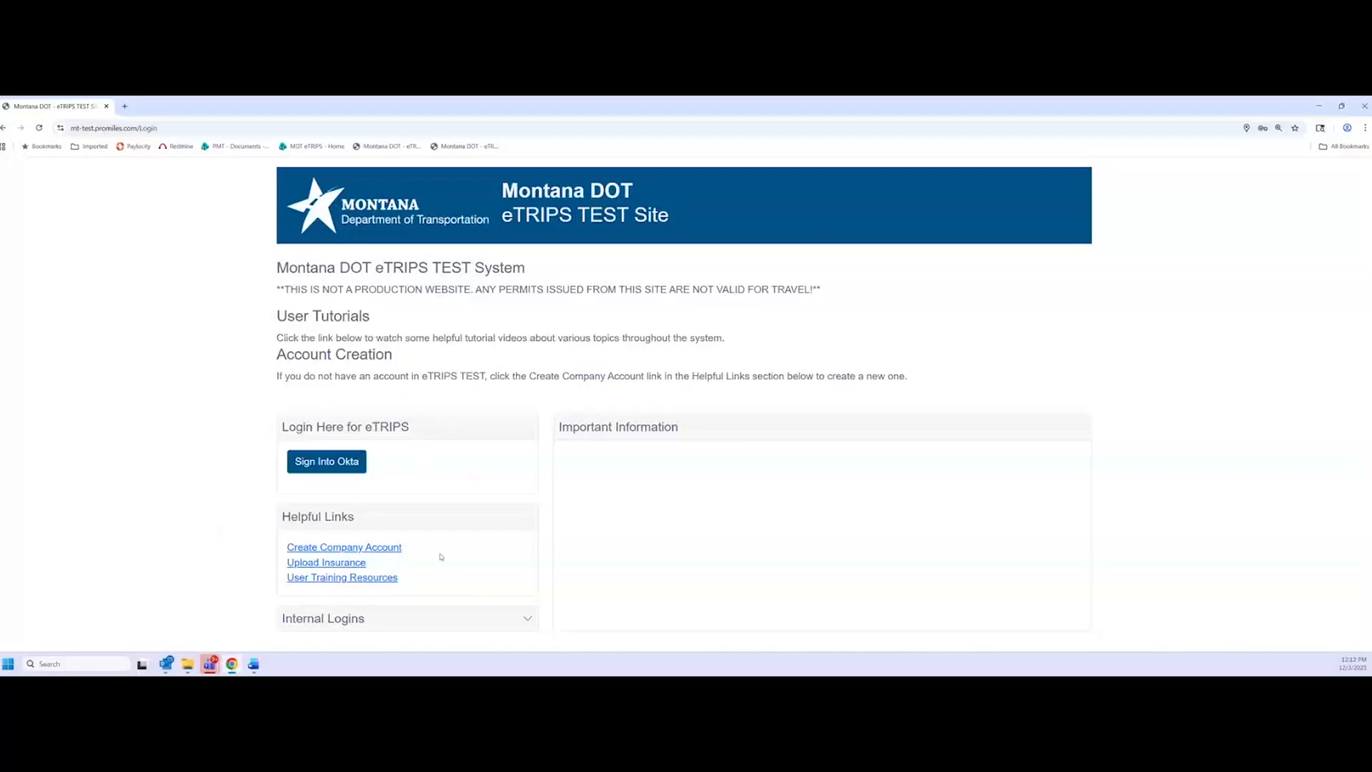
click(333, 472)
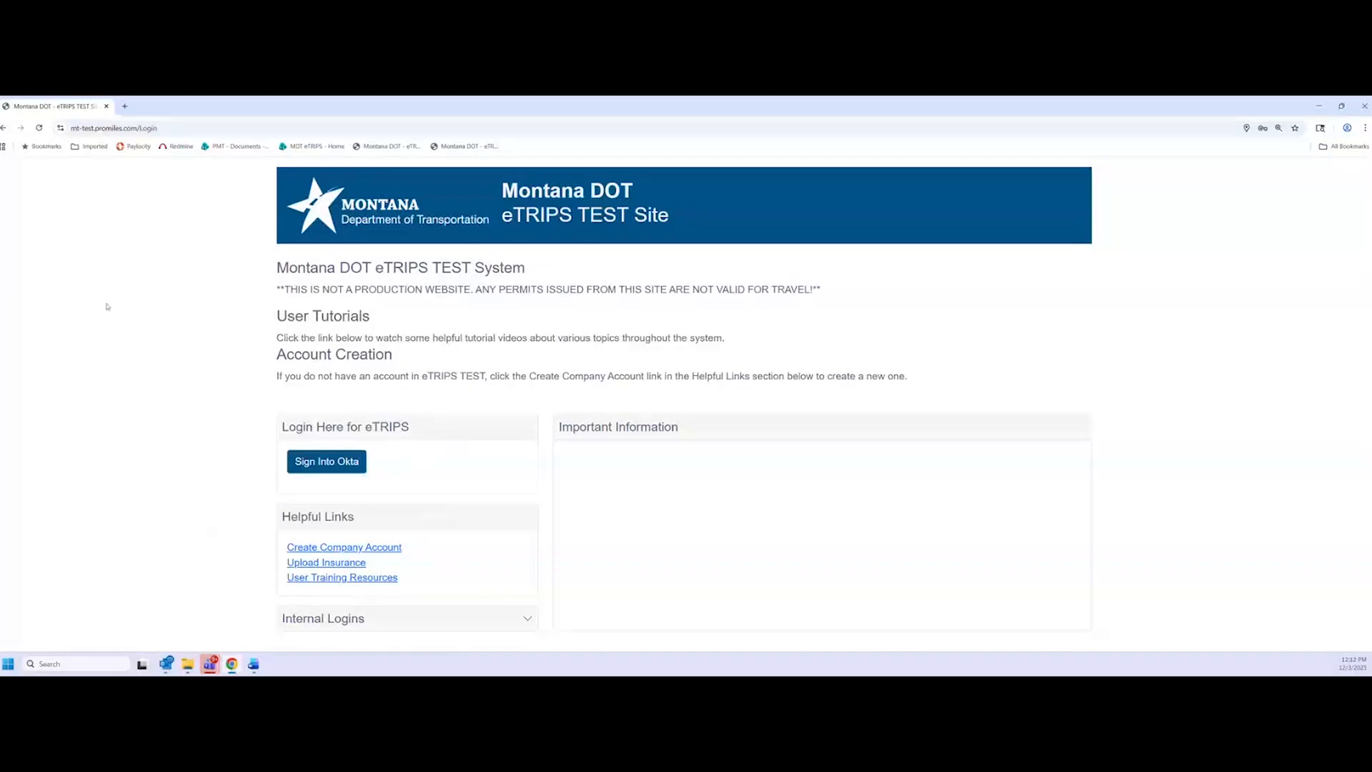
Sign in to Okta using the saved training username and password
click(326, 462)
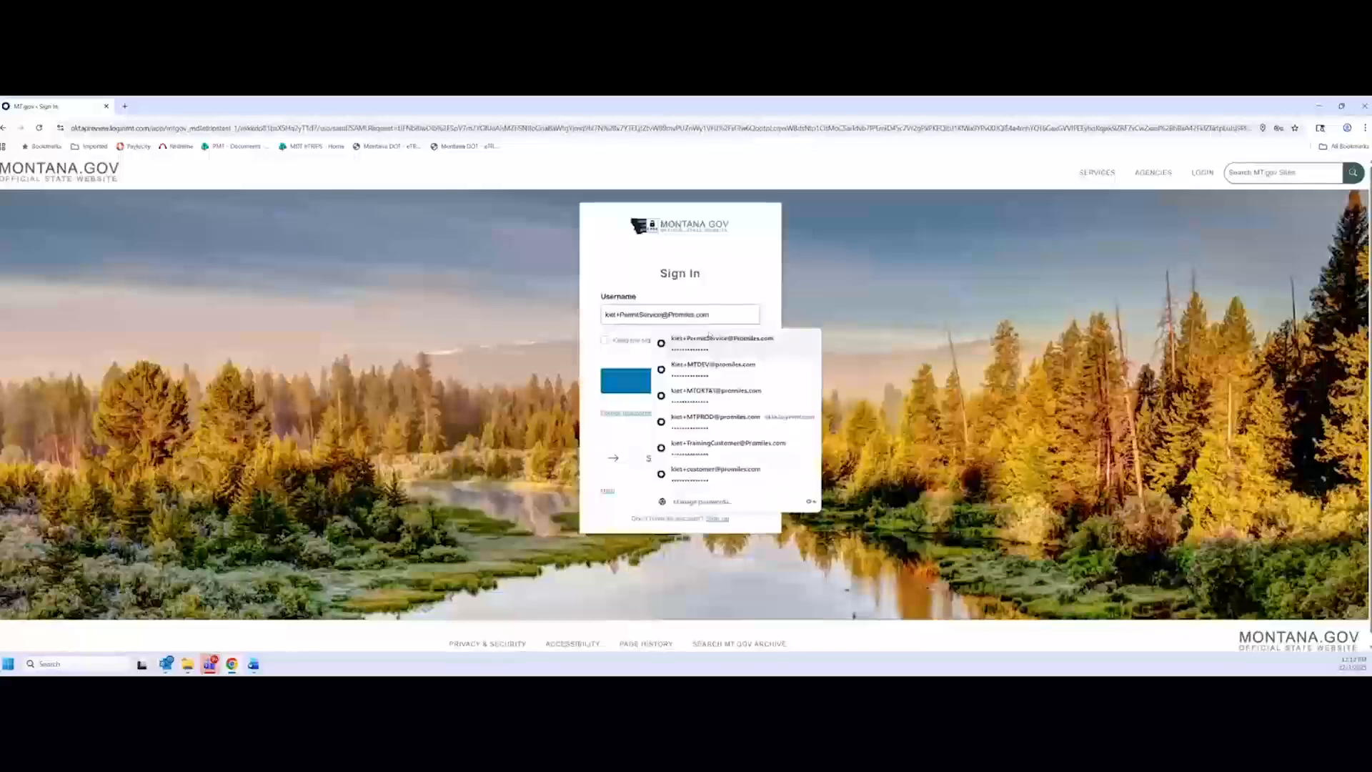
click(678, 385)
click(678, 381)
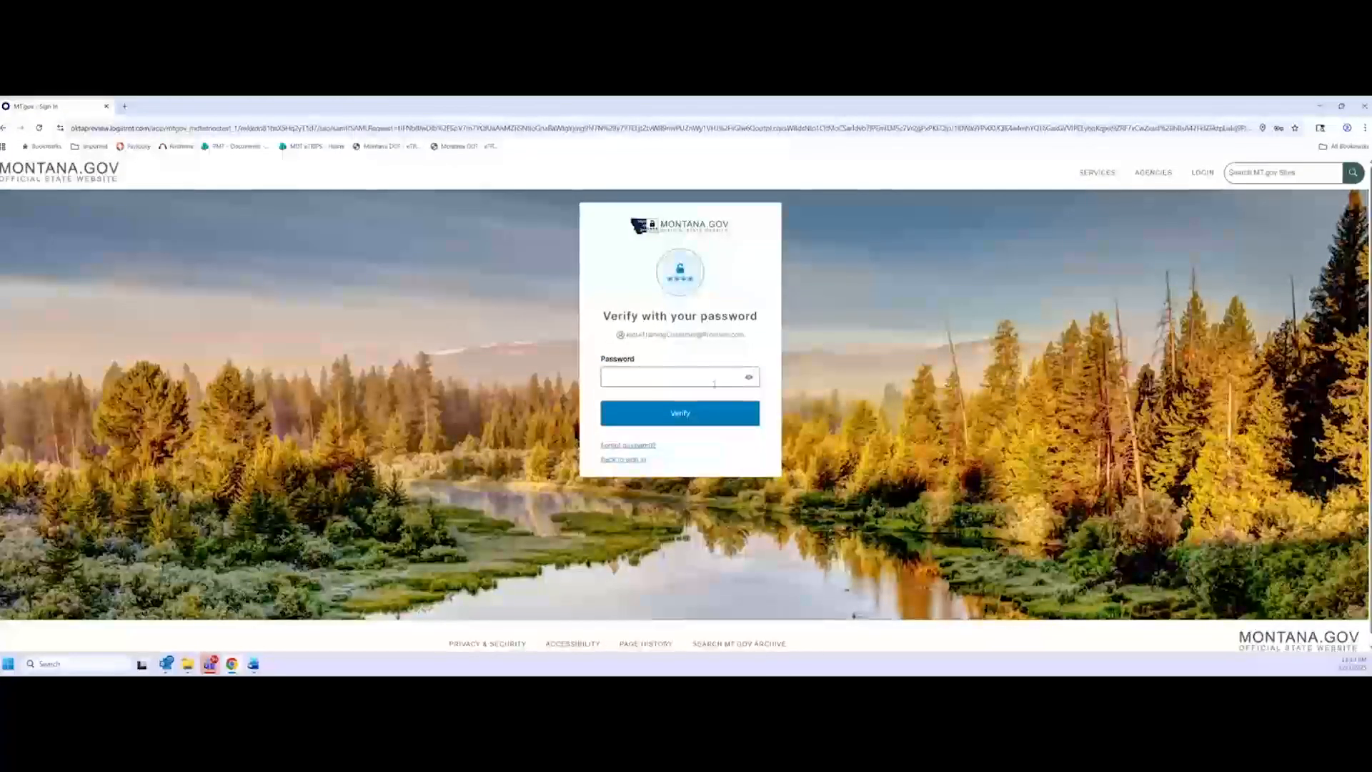
click(681, 377)
click(706, 411)
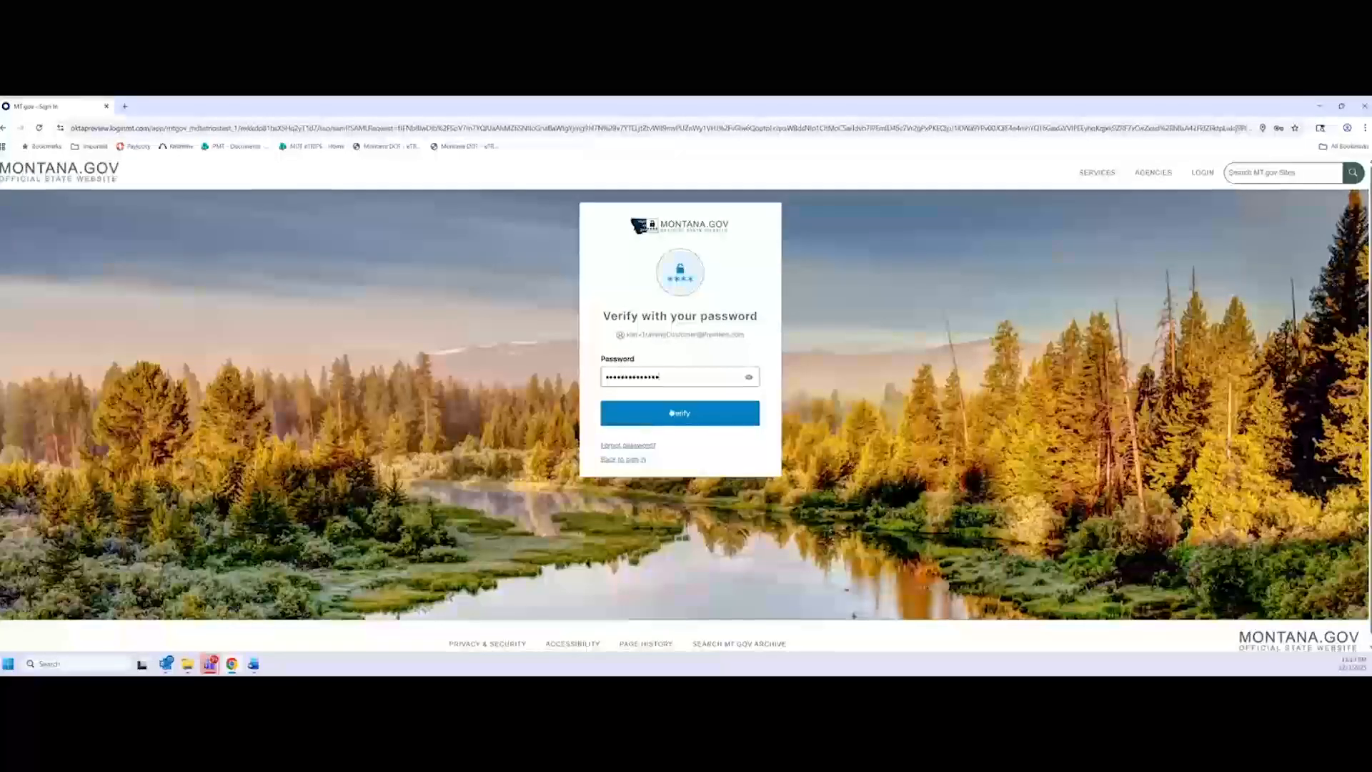
click(687, 417)
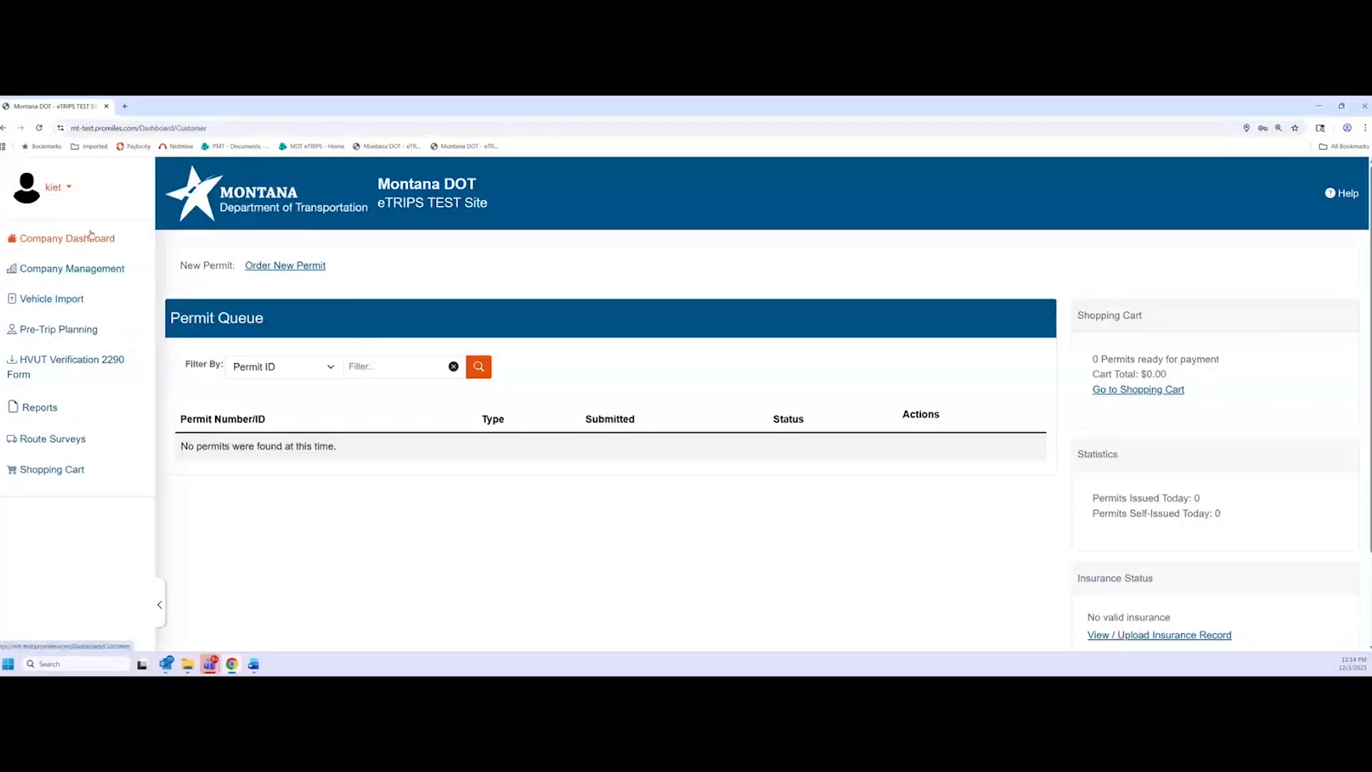
View Company Management, then open Pre-Trip Planning to its Truck Dimensions form
click(102, 279)
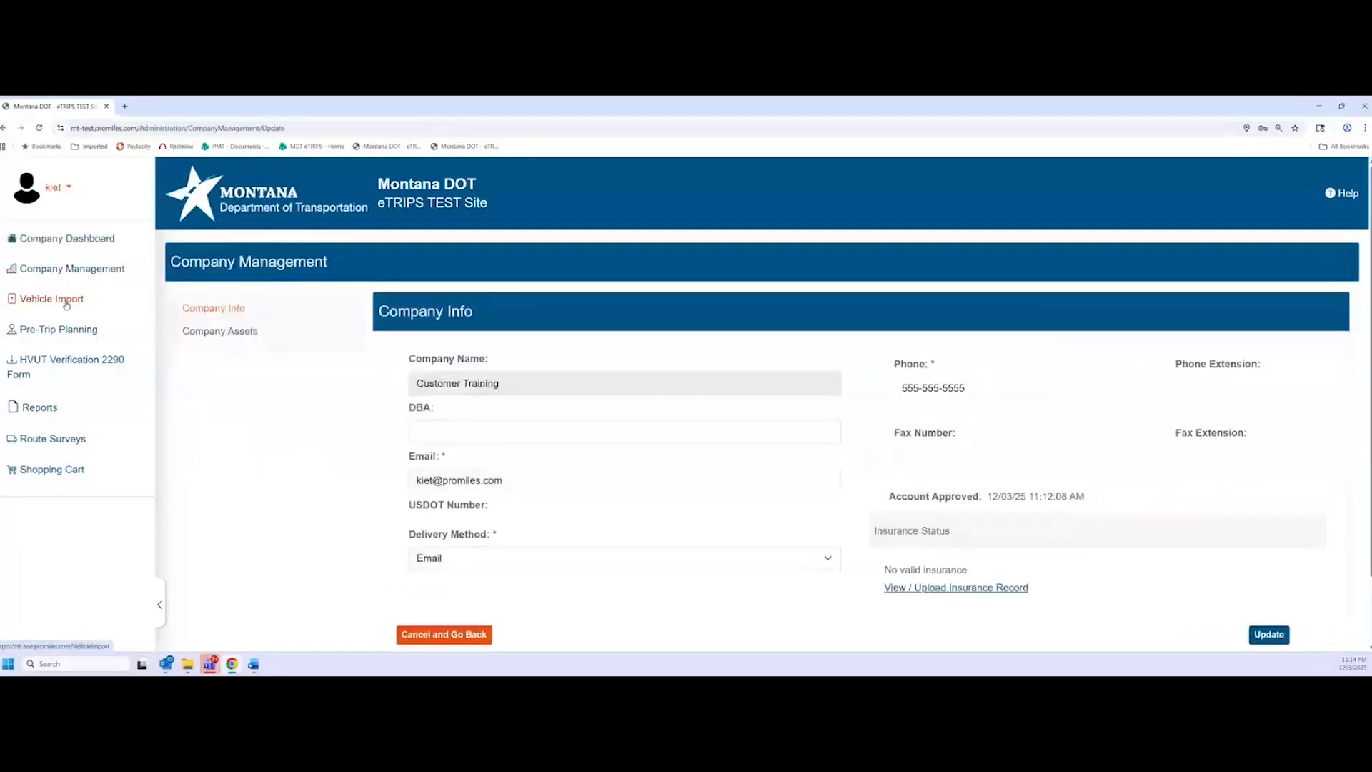
click(104, 333)
scroll(254, 317, down, 2)
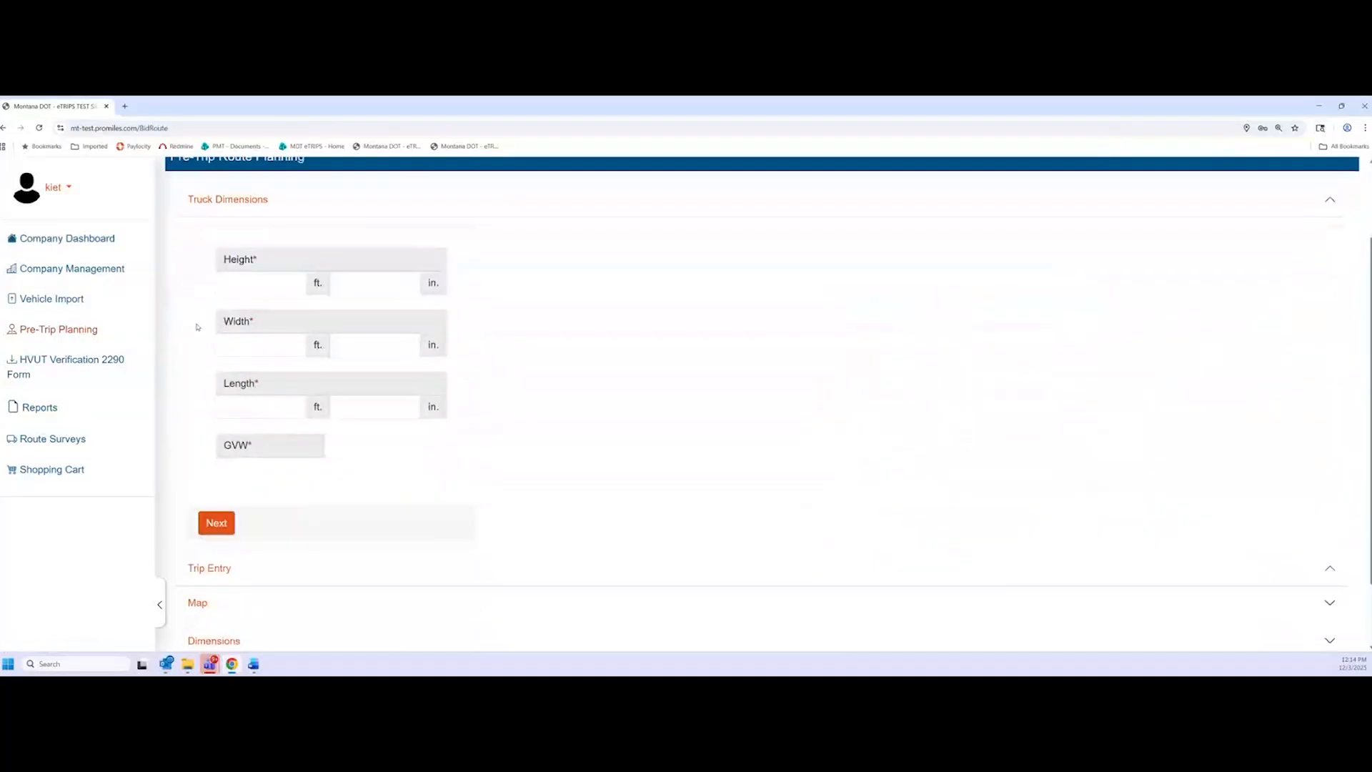
Enter truck dimensions: height 14, width 14, length 65, GVW 80000
click(266, 284)
text(14)
click(271, 342)
text(14)
click(261, 405)
text(65)
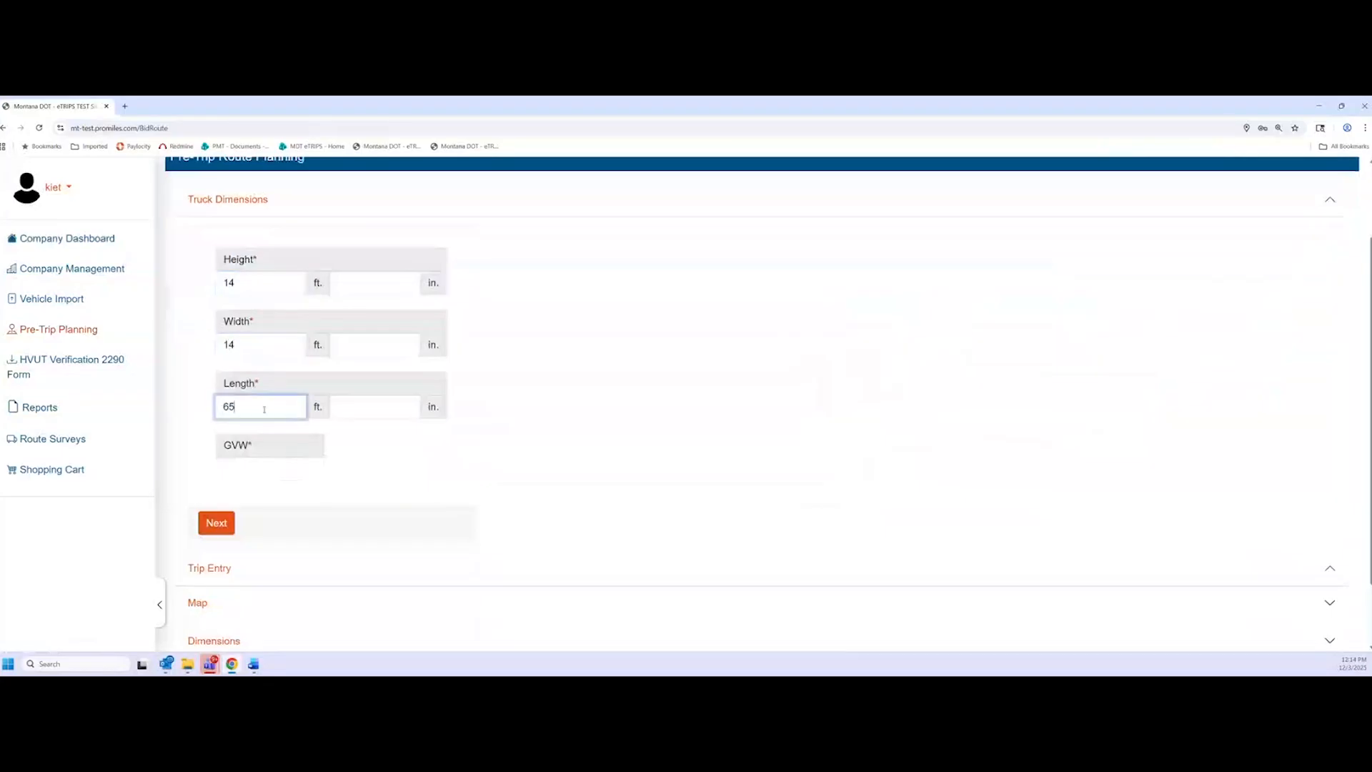
click(275, 475)
text(80000)
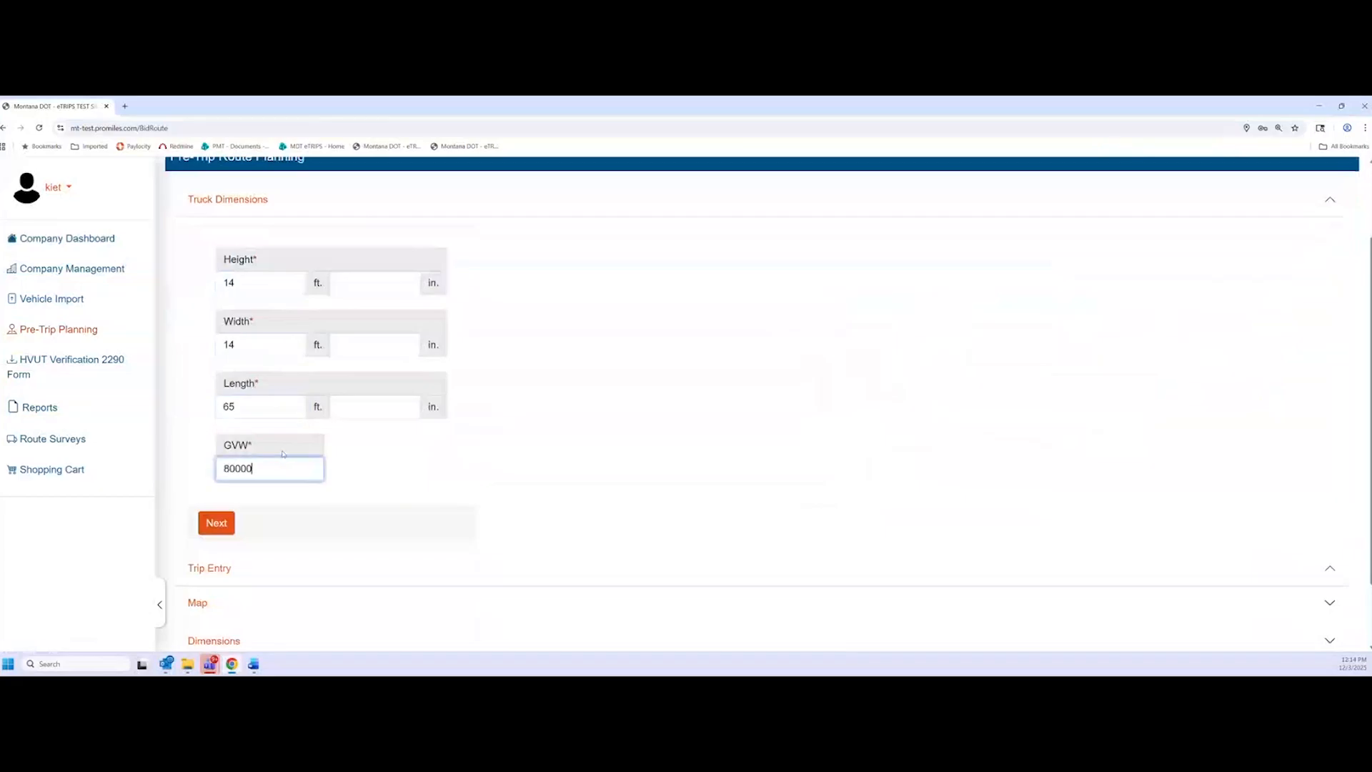
click(405, 493)
click(226, 527)
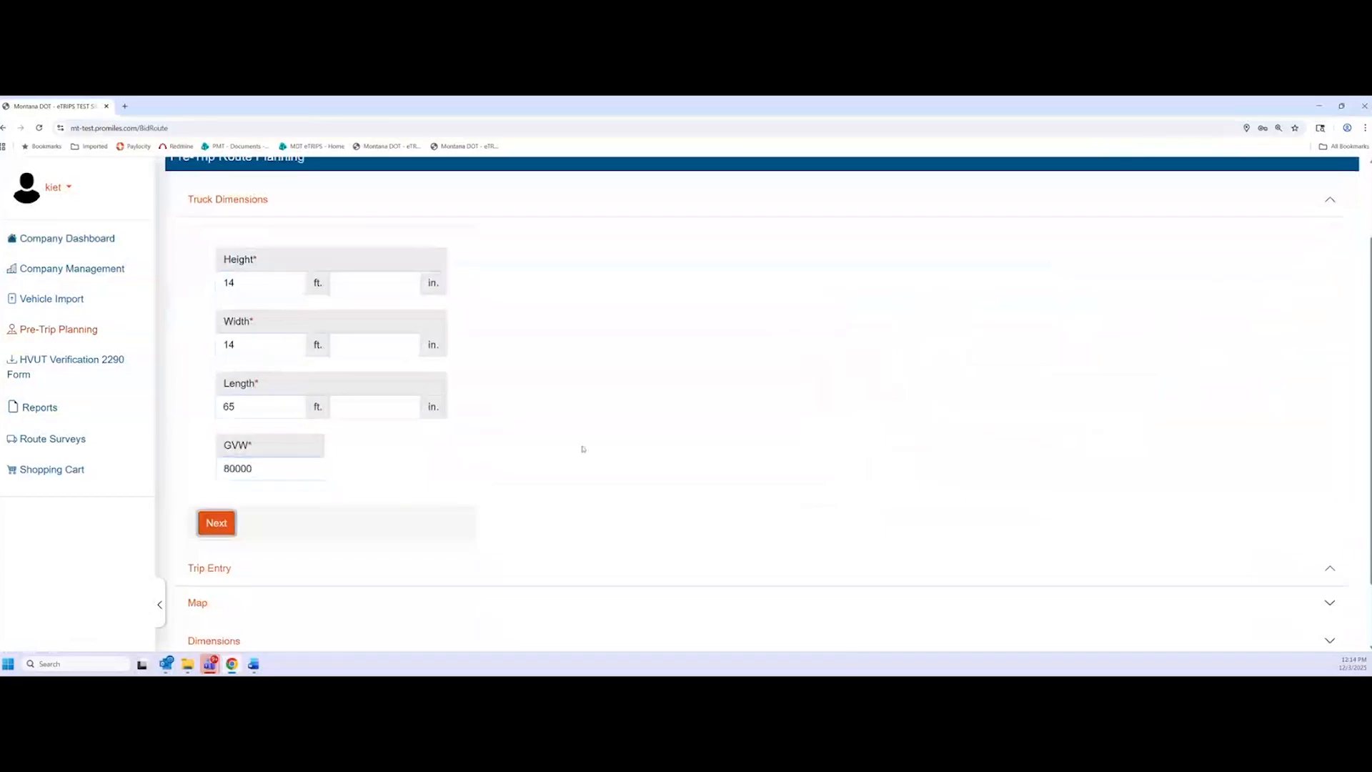
Route from border crossing I-15 Lima, ID Line to I-15 Sweet Grass, AB Line
click(475, 386)
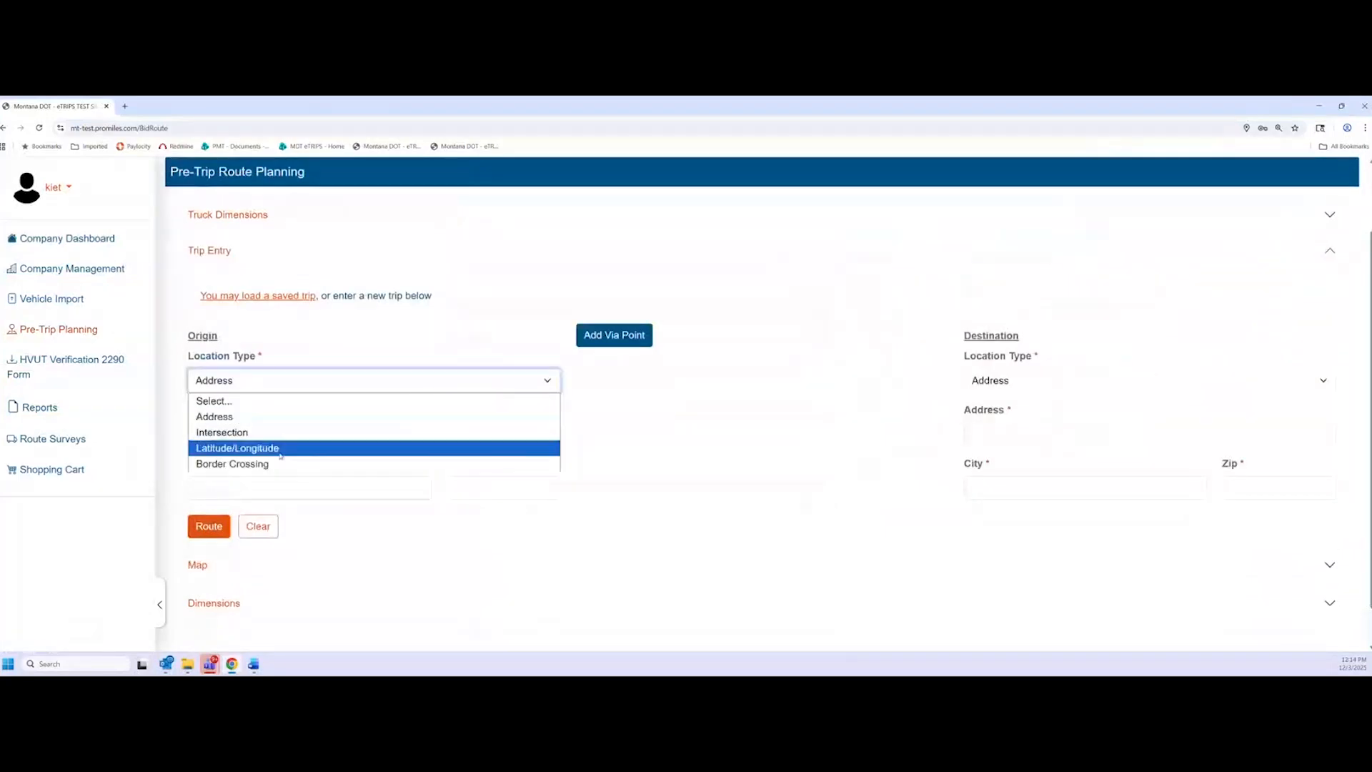
click(282, 463)
click(300, 415)
scroll(336, 143, up, 2)
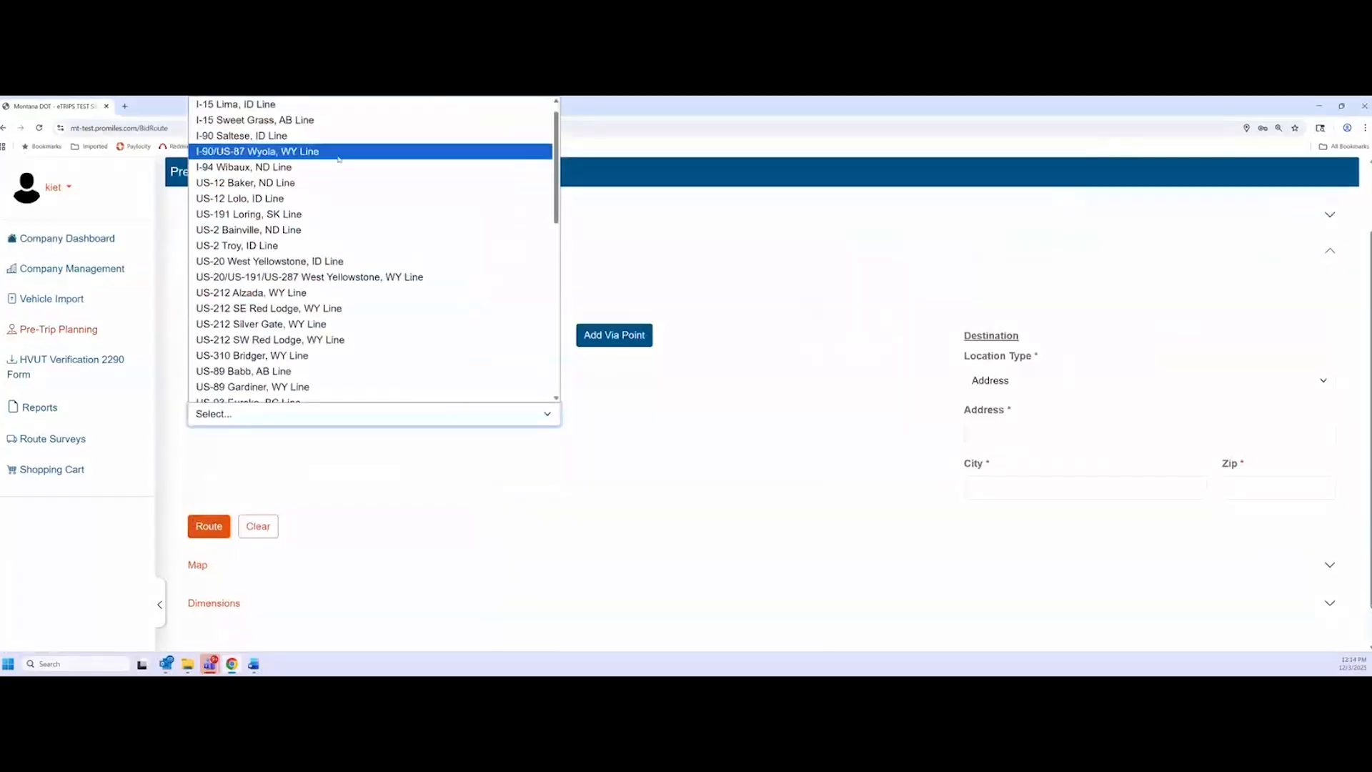
click(236, 117)
click(1050, 383)
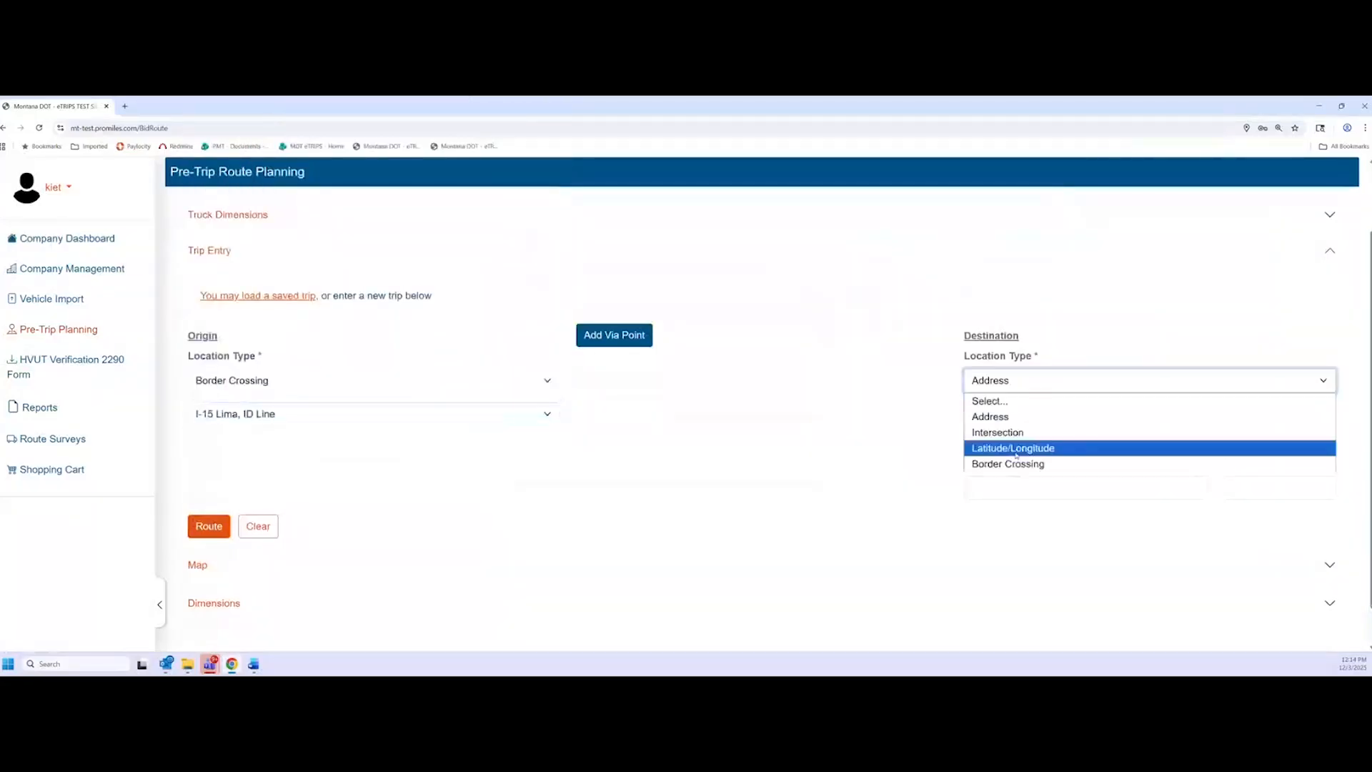
click(1050, 462)
click(1050, 443)
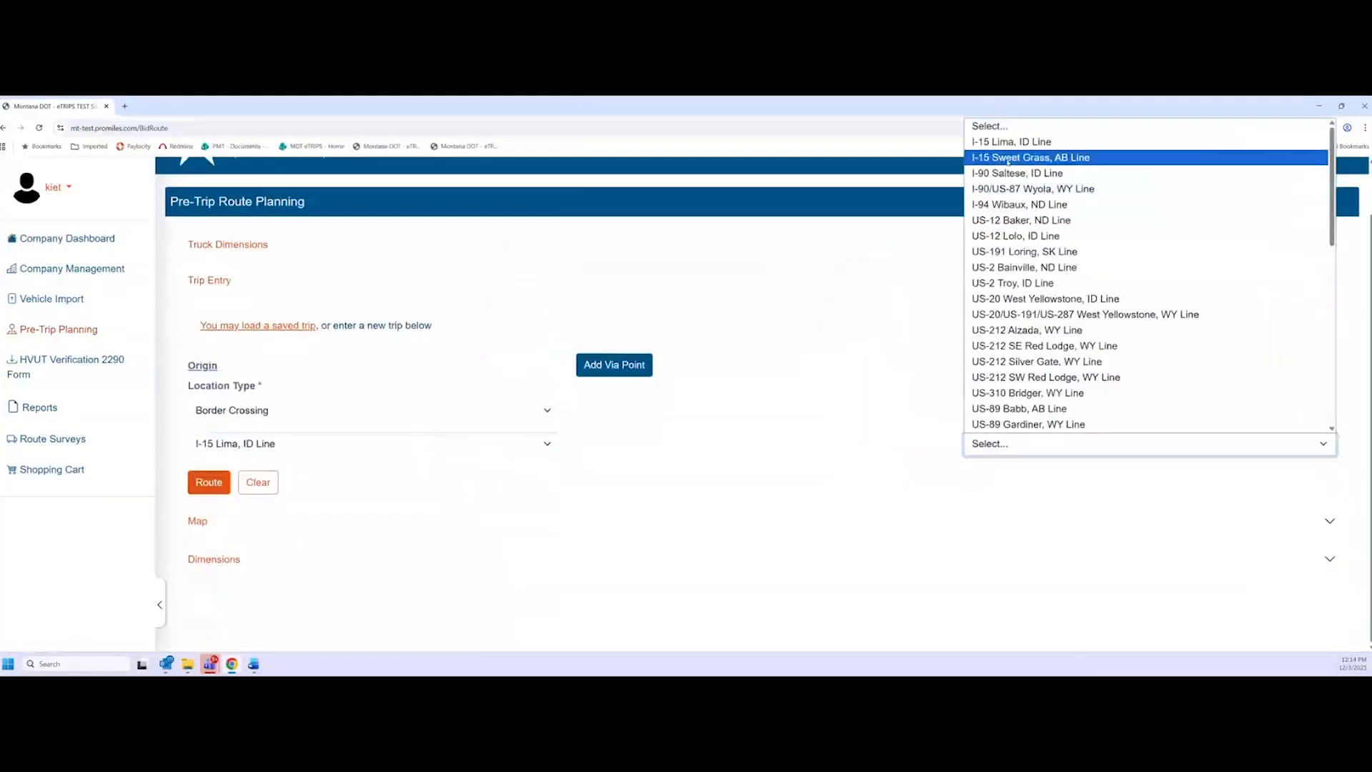
click(1028, 158)
click(209, 481)
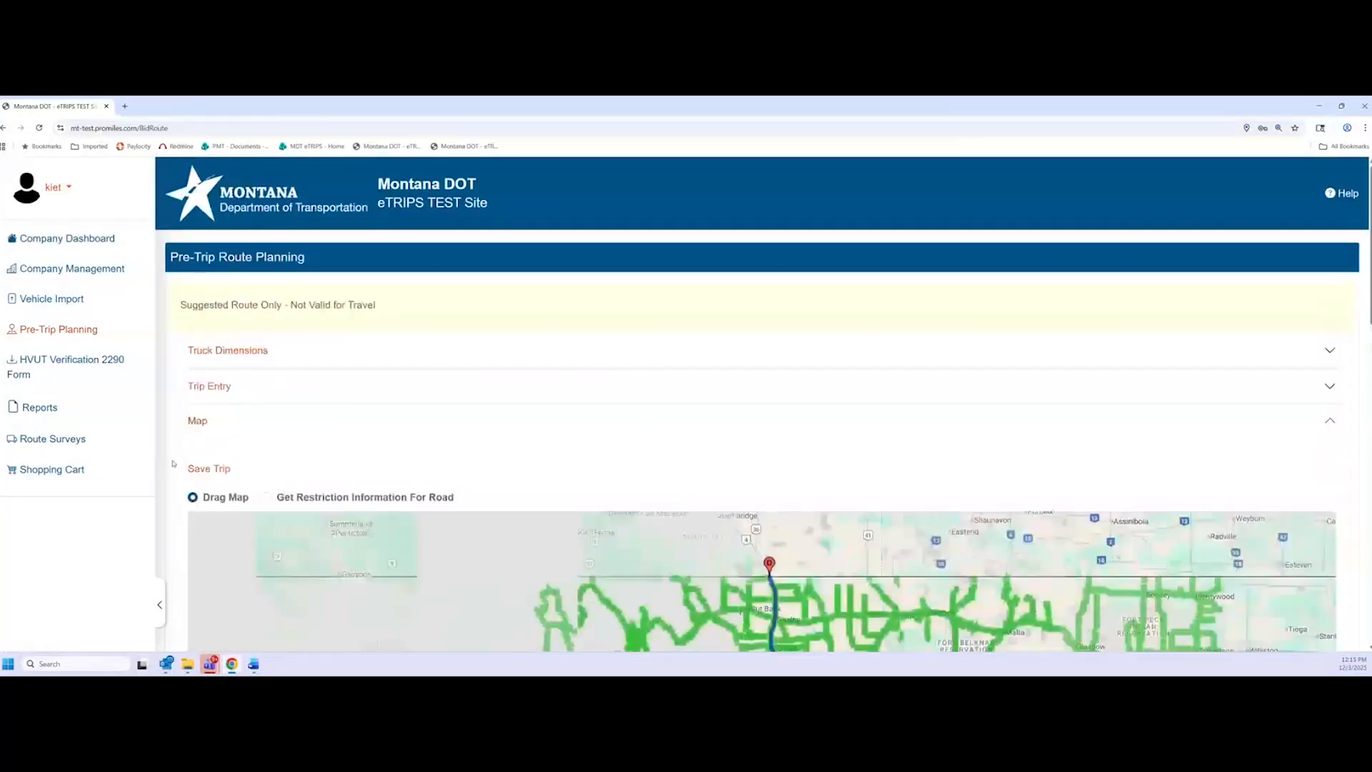
scroll(172, 463, down, 3)
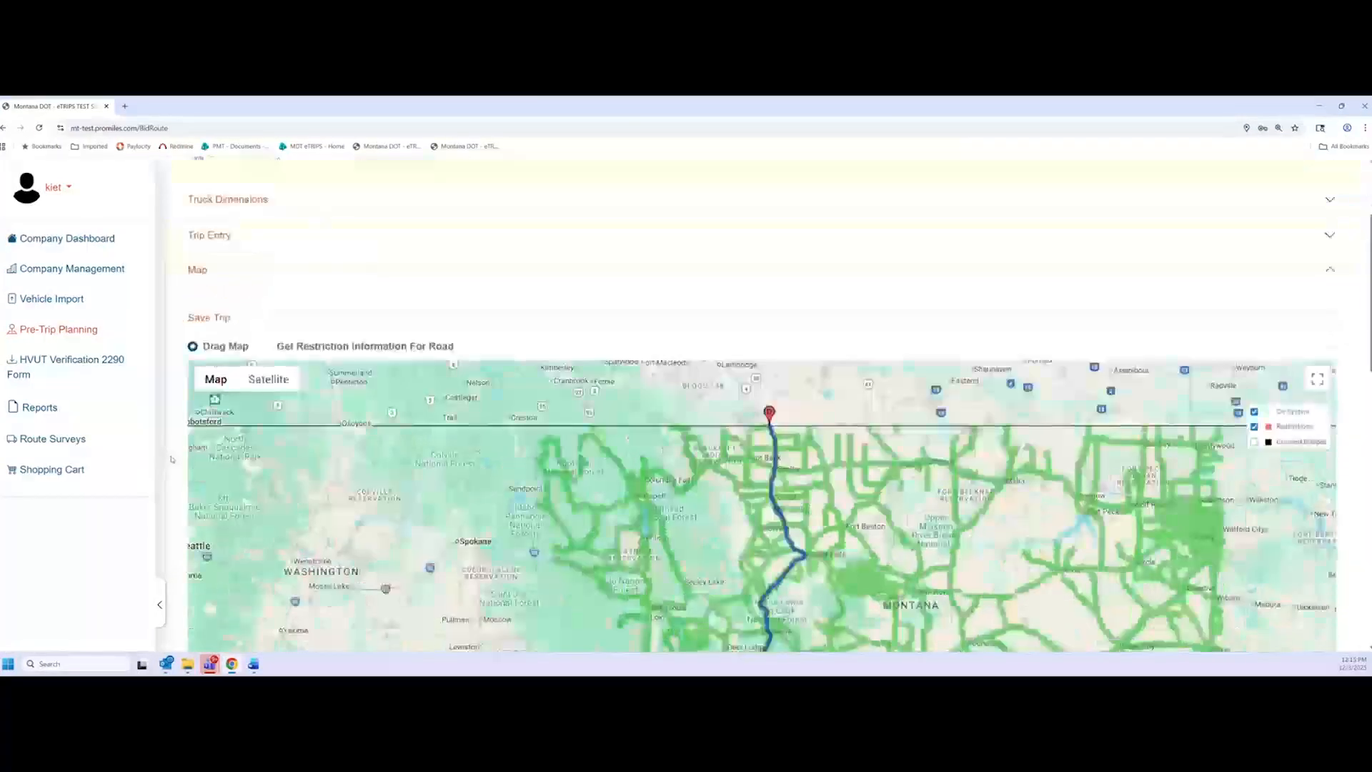
scroll(172, 460, up, 1)
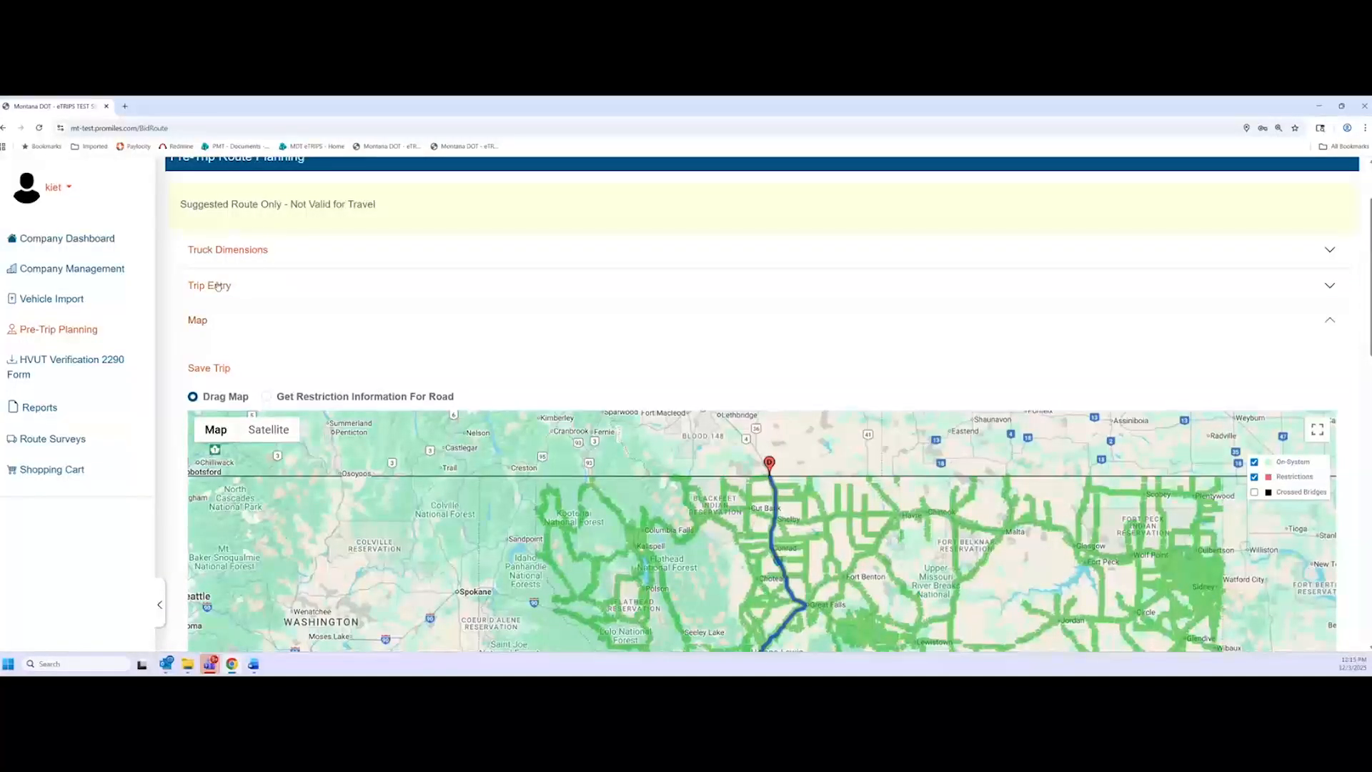
scroll(217, 286, down, 2)
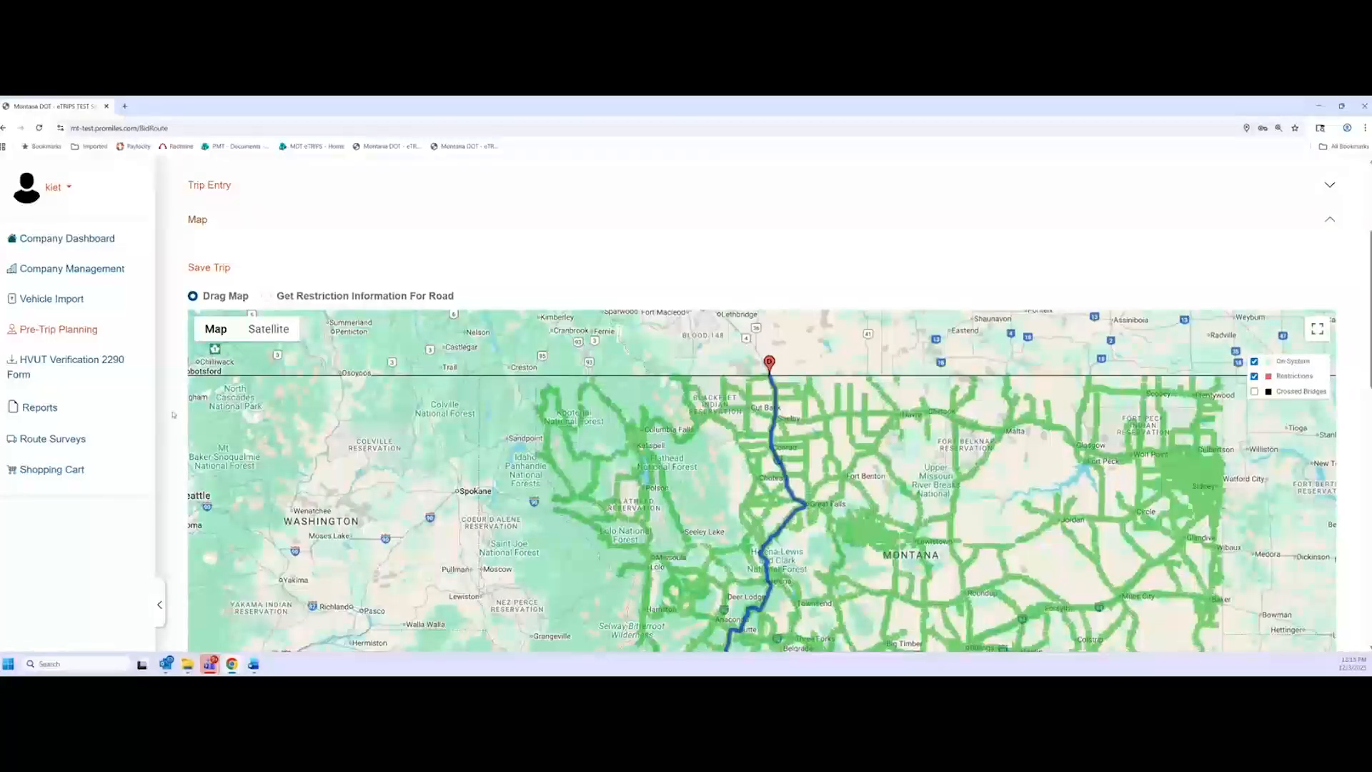
scroll(203, 337, up, 2)
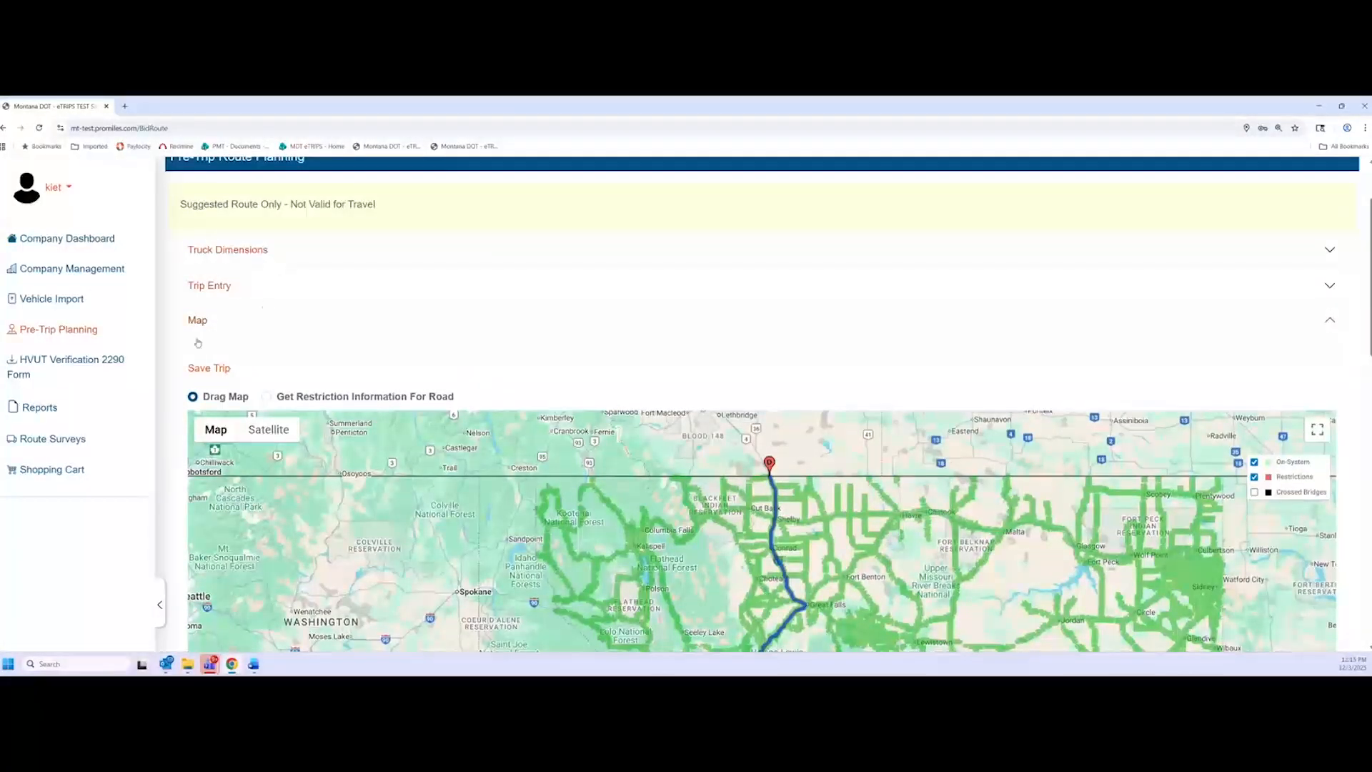
scroll(198, 343, down, 2)
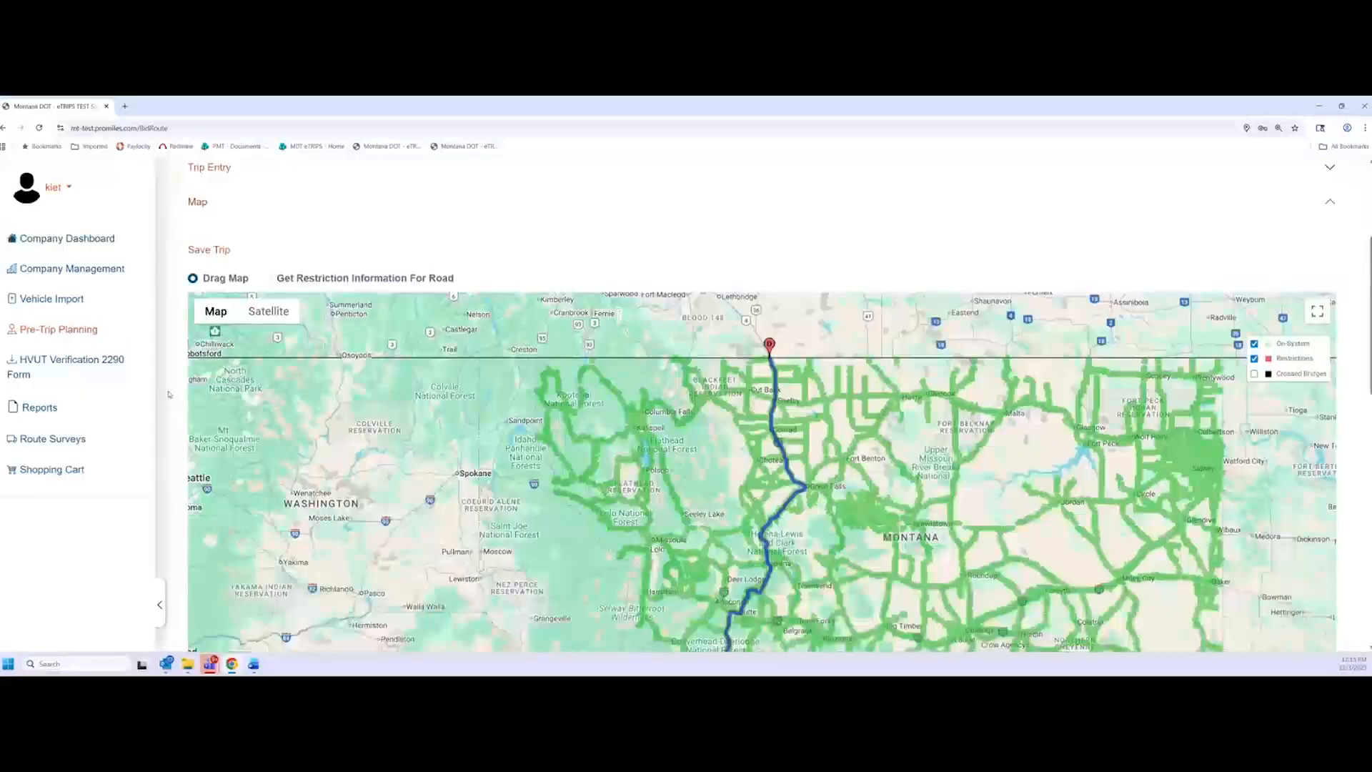
scroll(170, 394, down, 1)
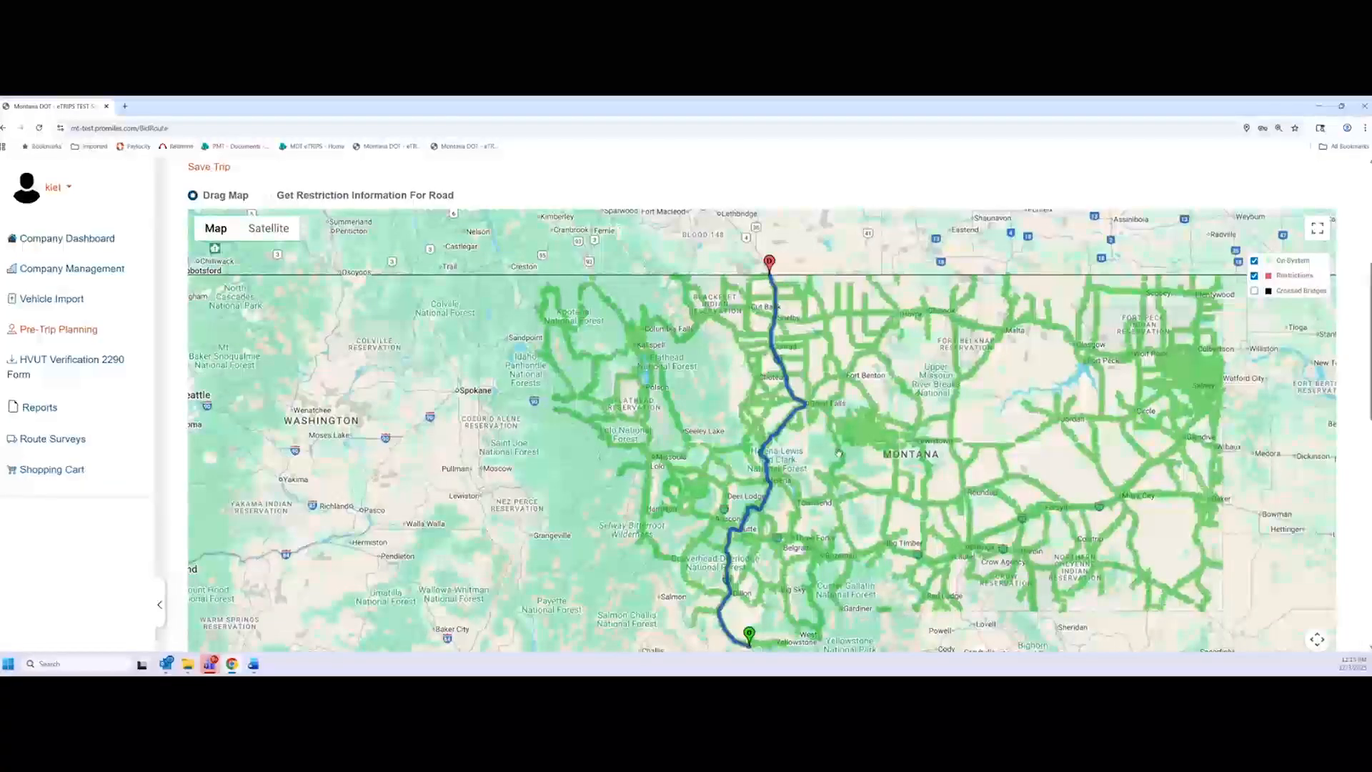
drag(818, 492, 810, 483)
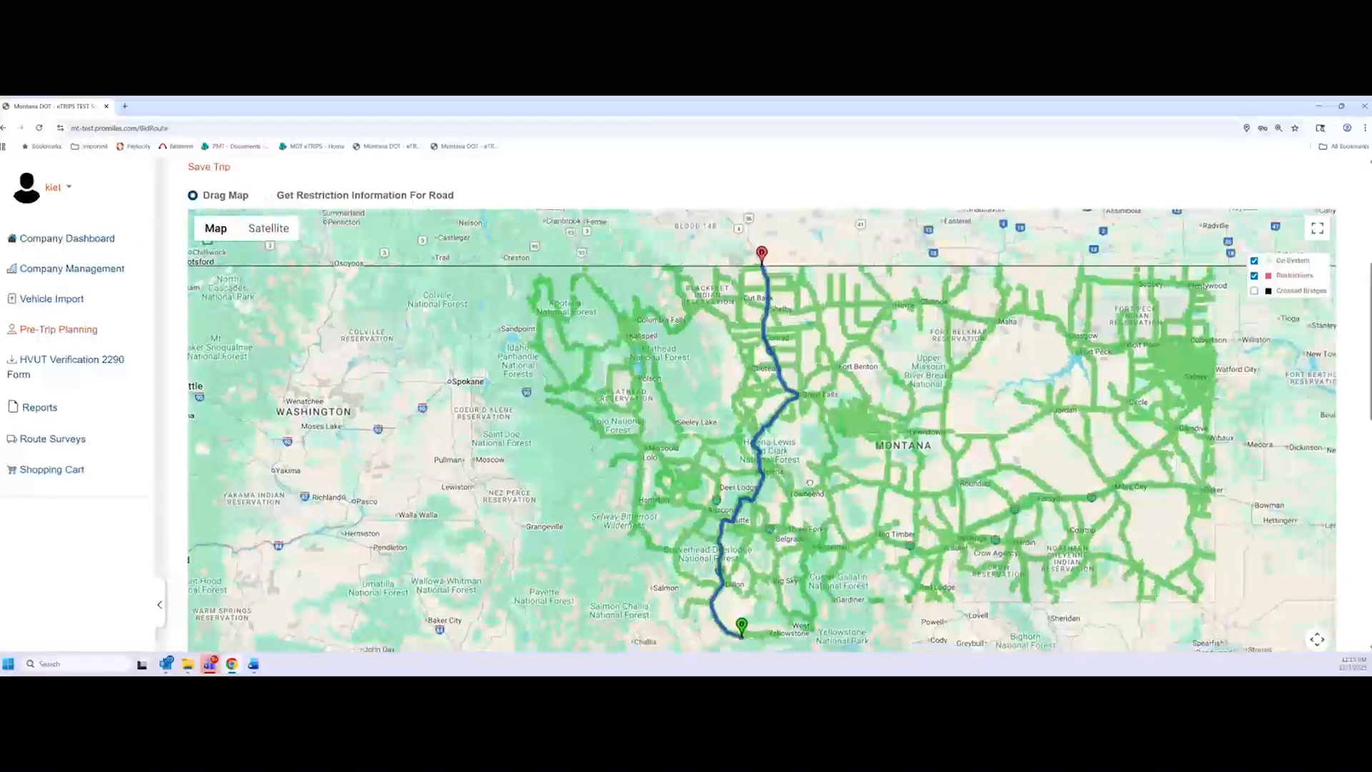
scroll(173, 431, up, 2)
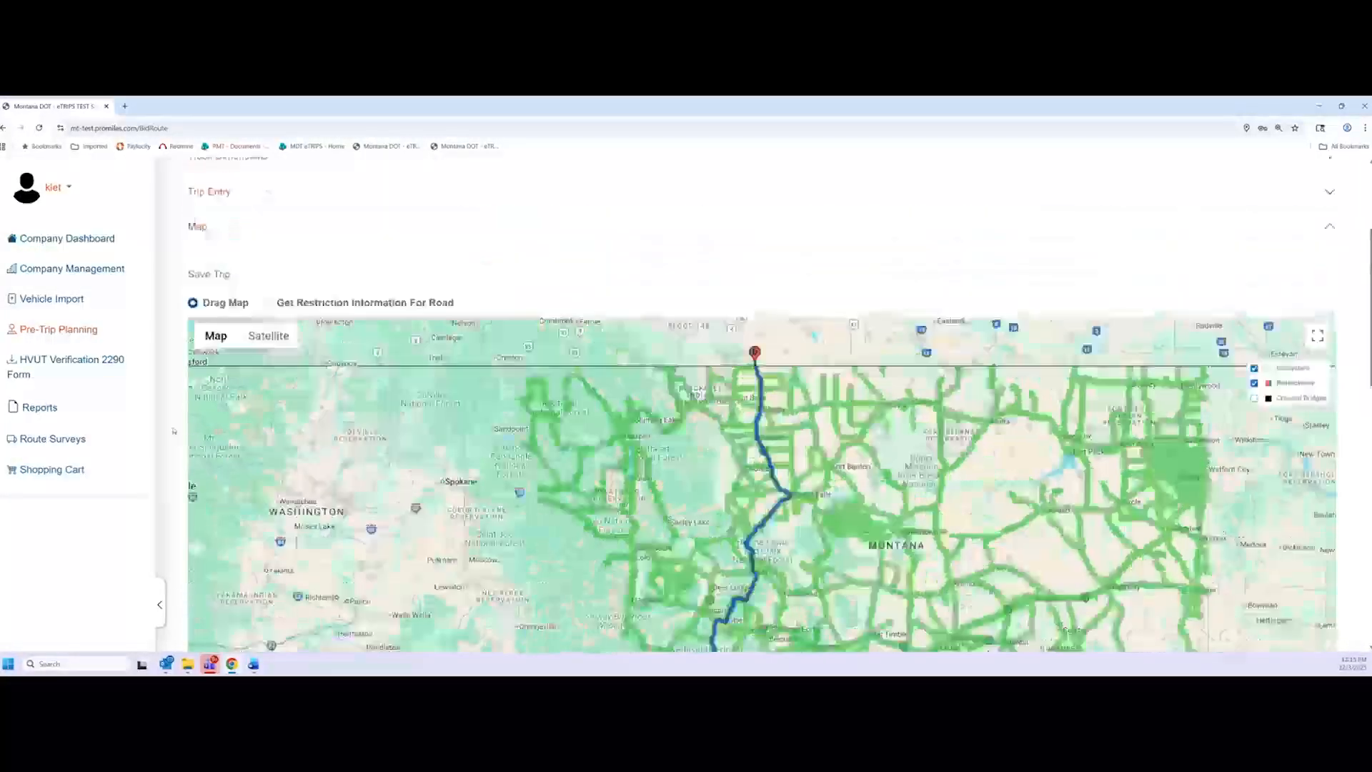
scroll(172, 432, up, 1)
scroll(166, 435, down, 2)
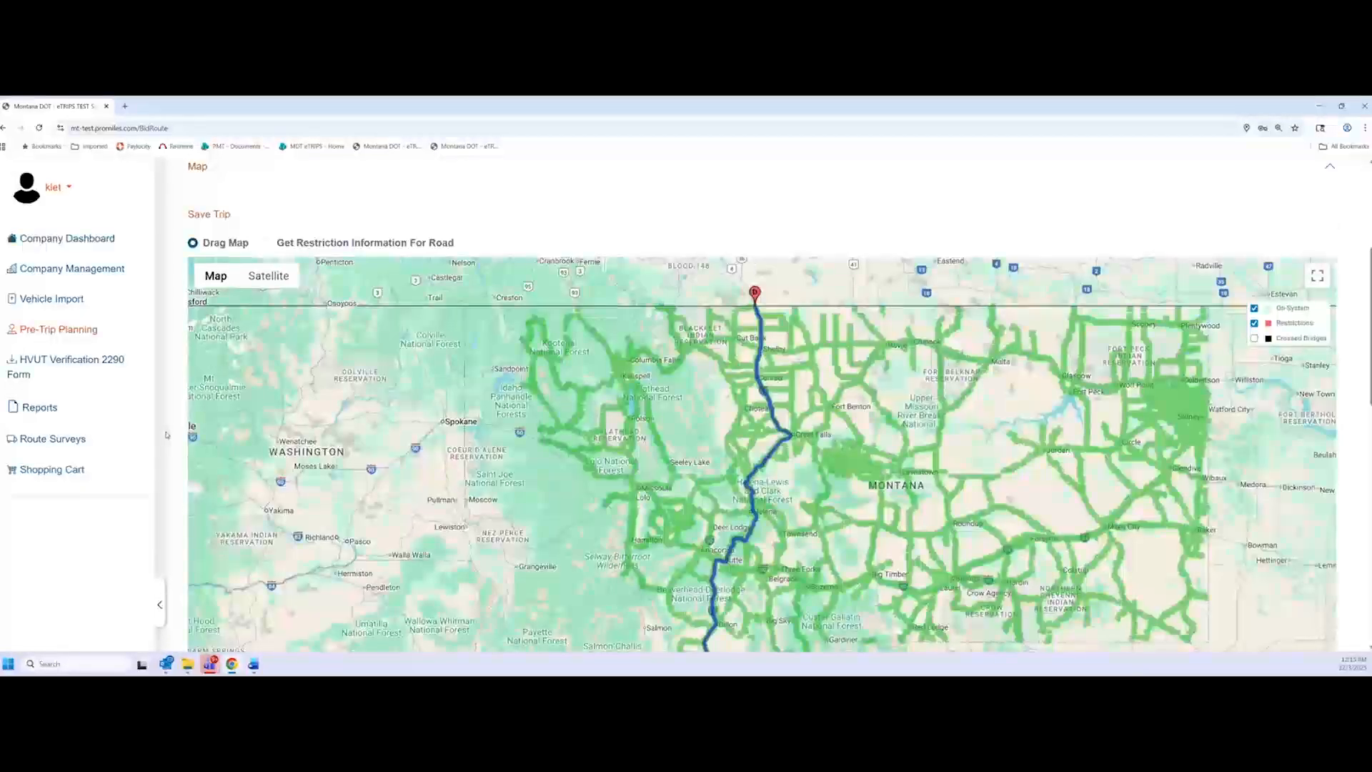
scroll(166, 435, up, 2)
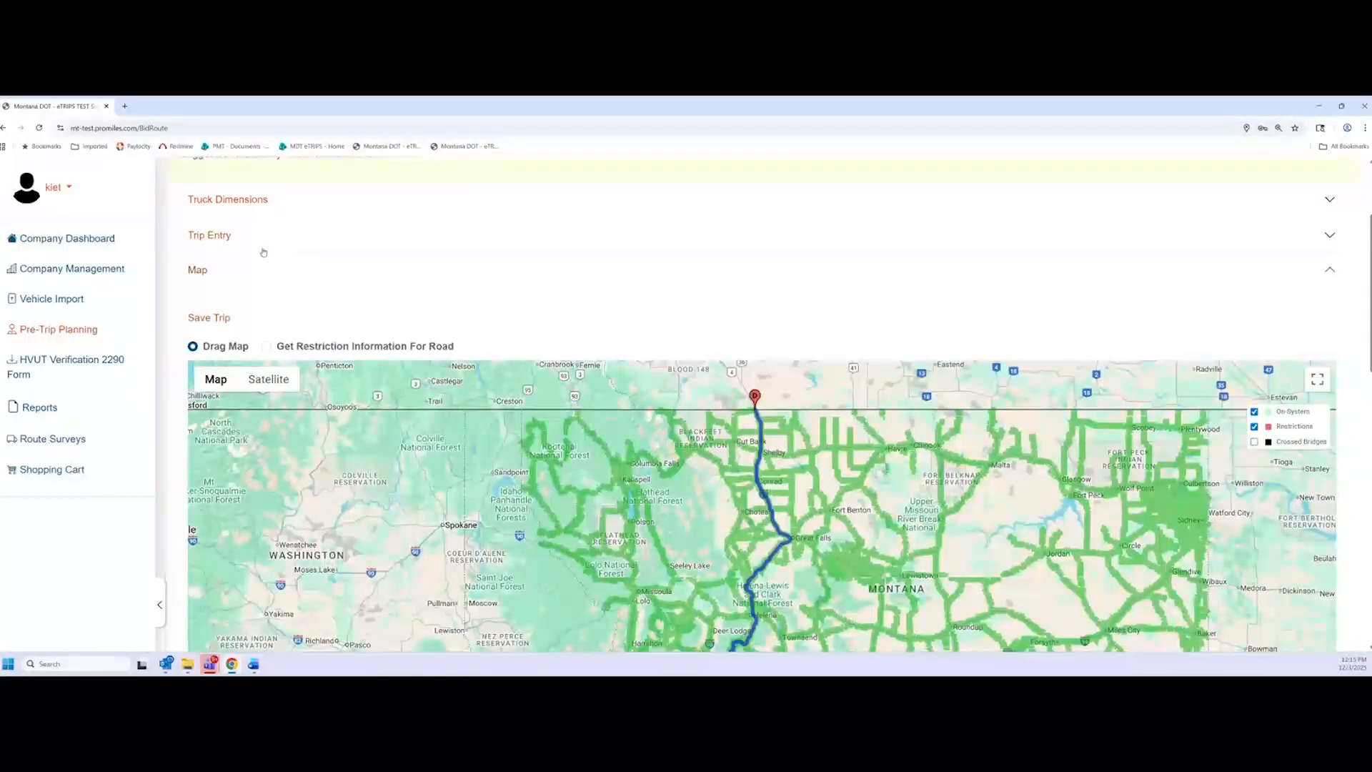
click(259, 203)
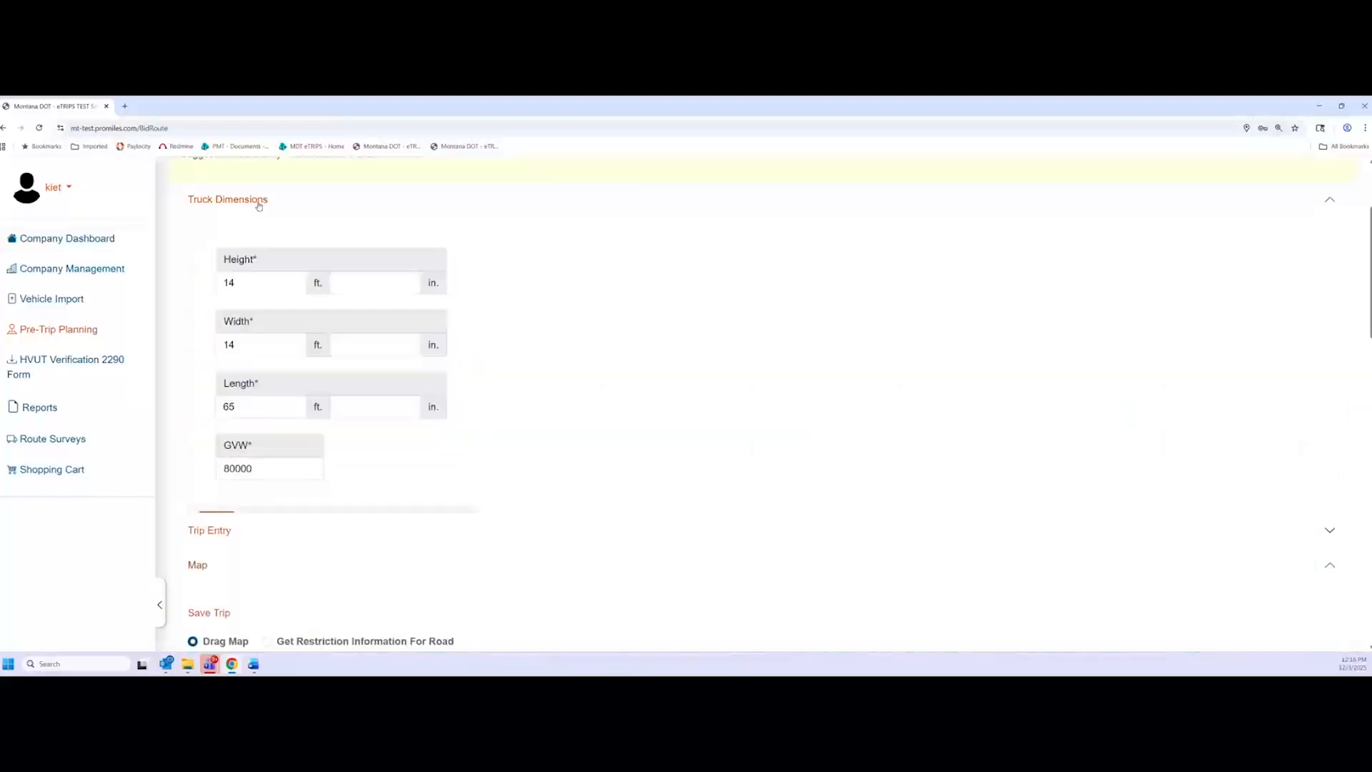
click(259, 204)
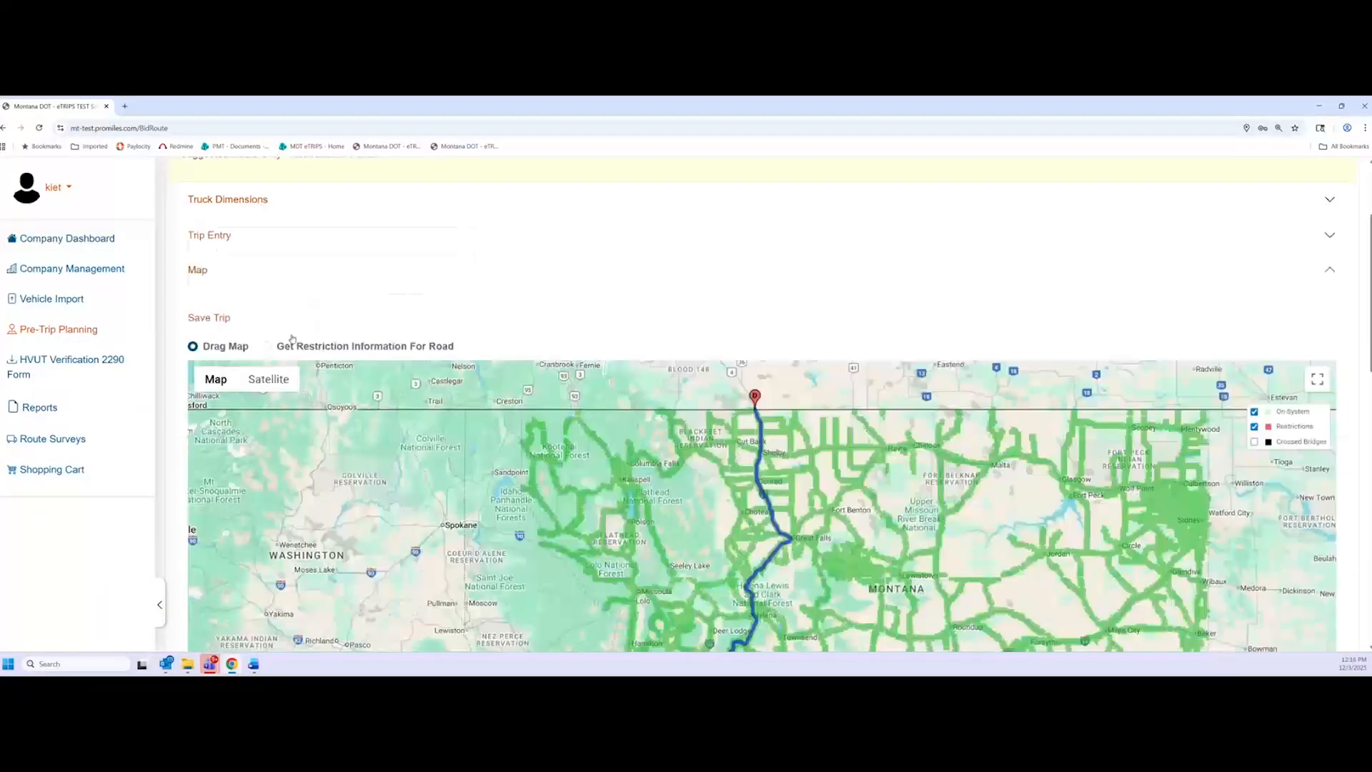
scroll(292, 339, down, 3)
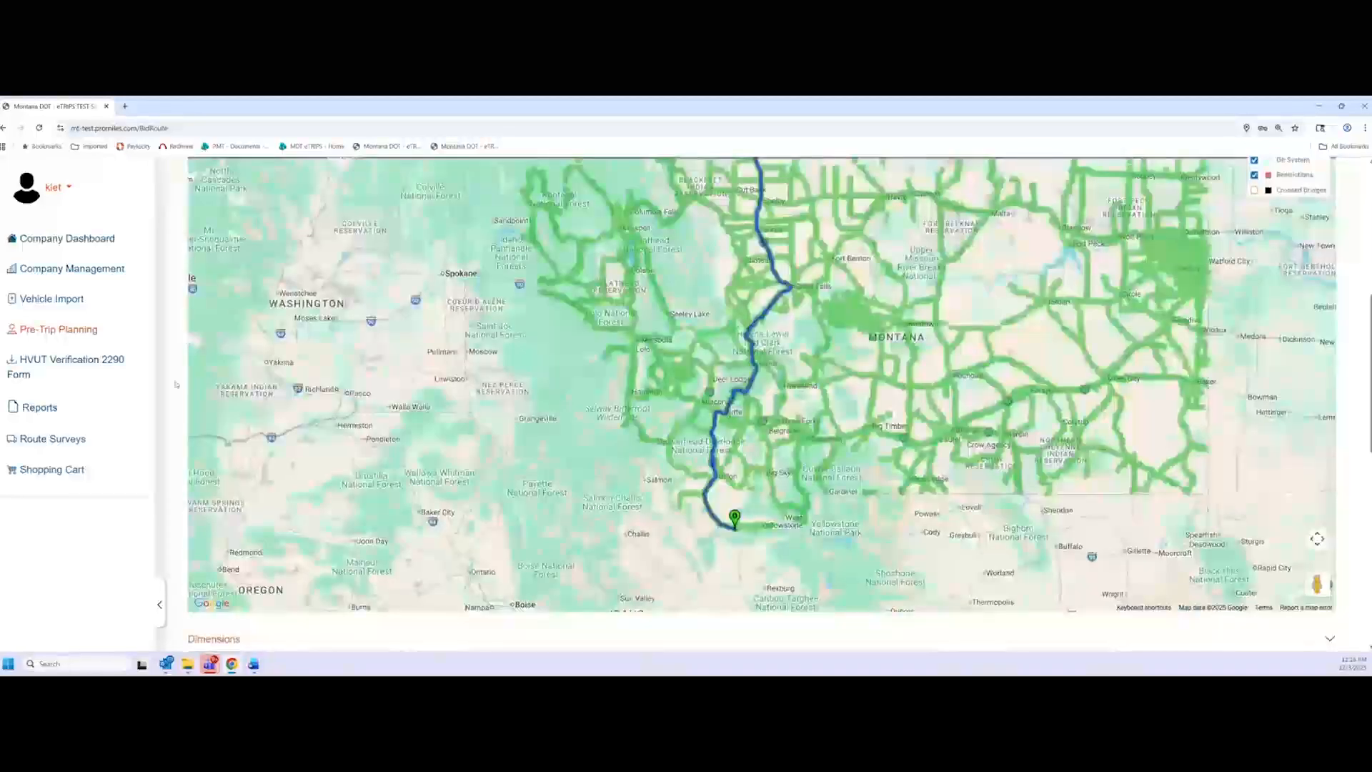
scroll(175, 386, up, 1)
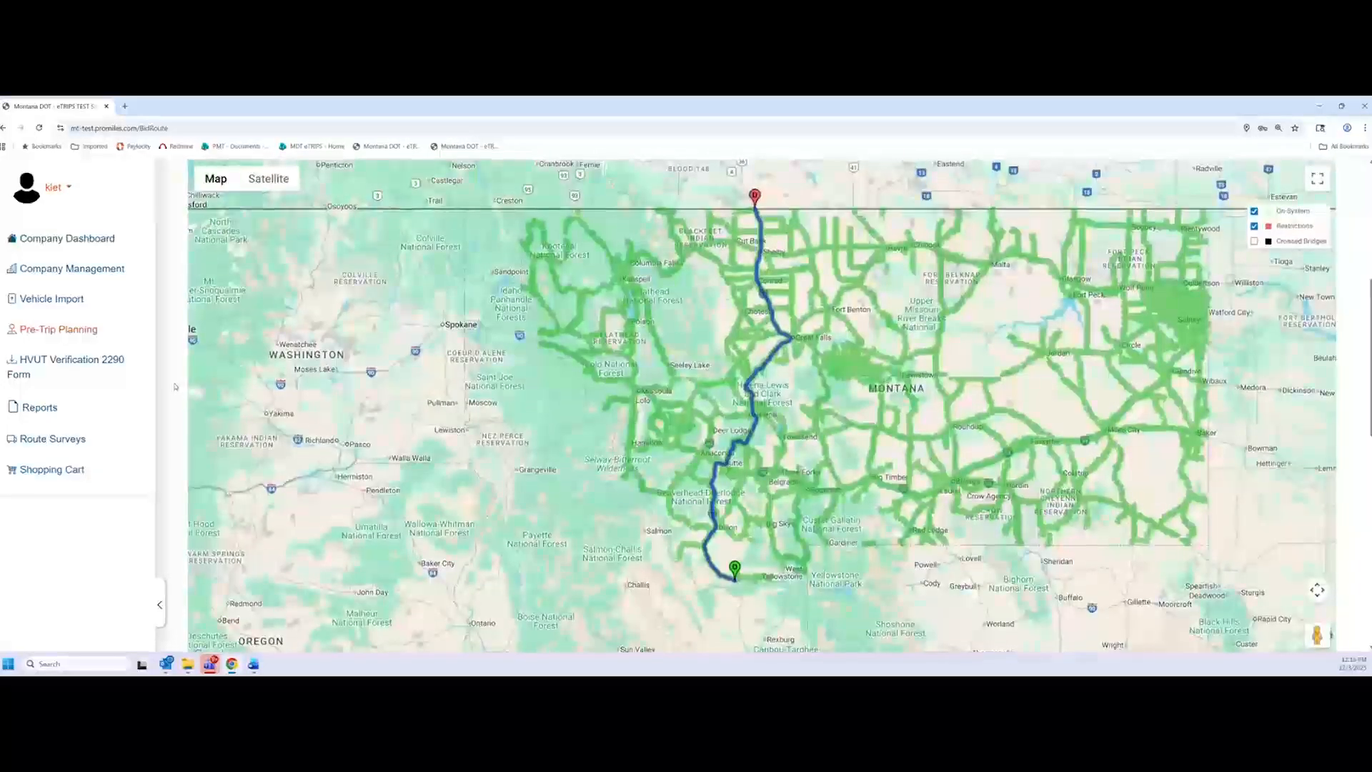
scroll(175, 386, up, 4)
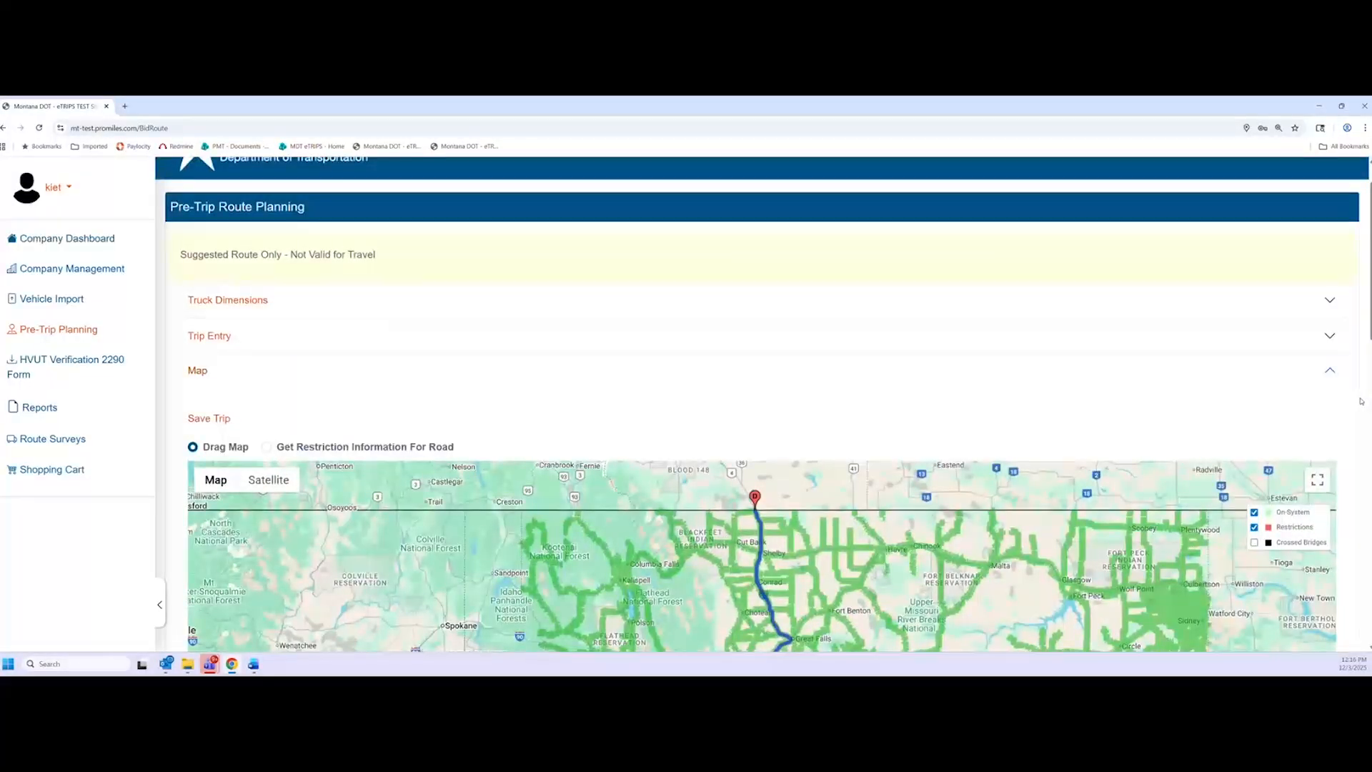
scroll(1361, 402, down, 1)
scroll(1361, 401, down, 2)
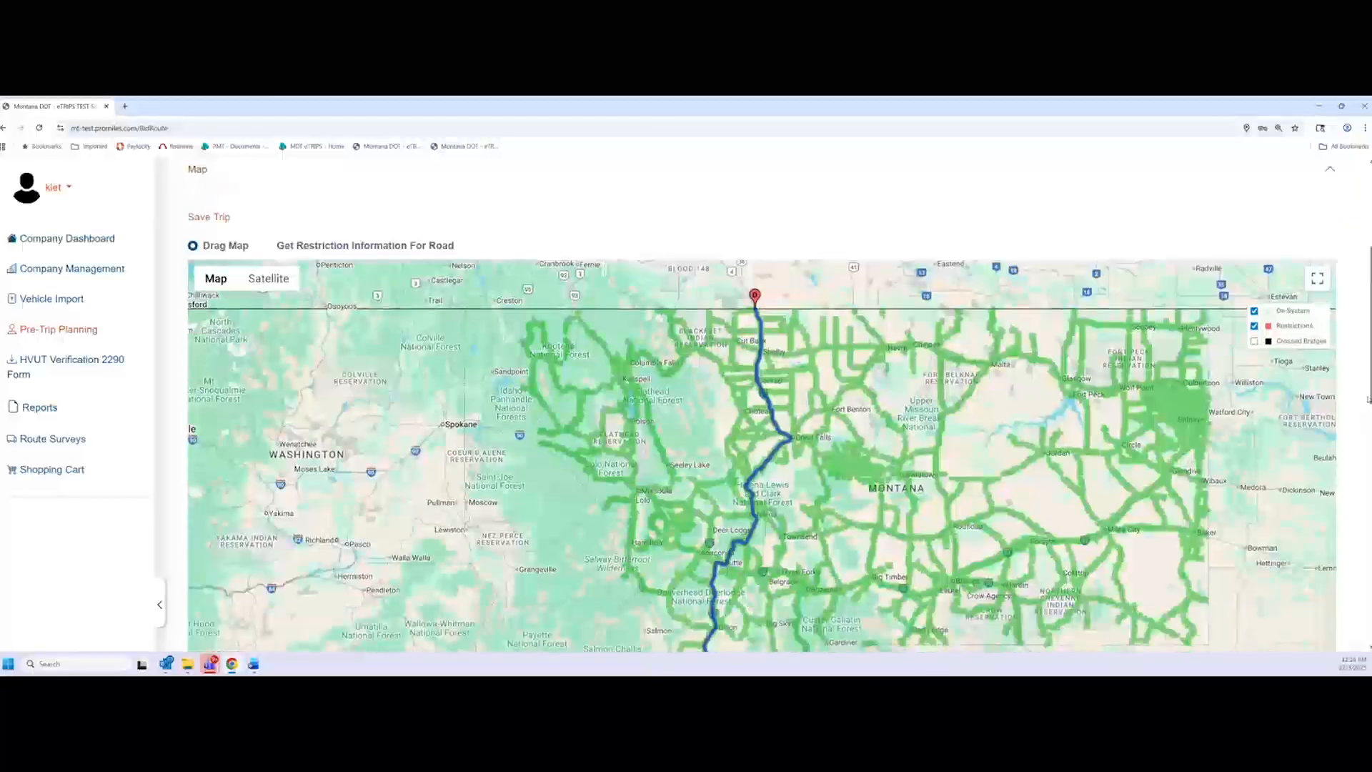
Add a new HVUT 2290 record with Permit_ST25002901 (1).pdf uploaded and save it
click(57, 366)
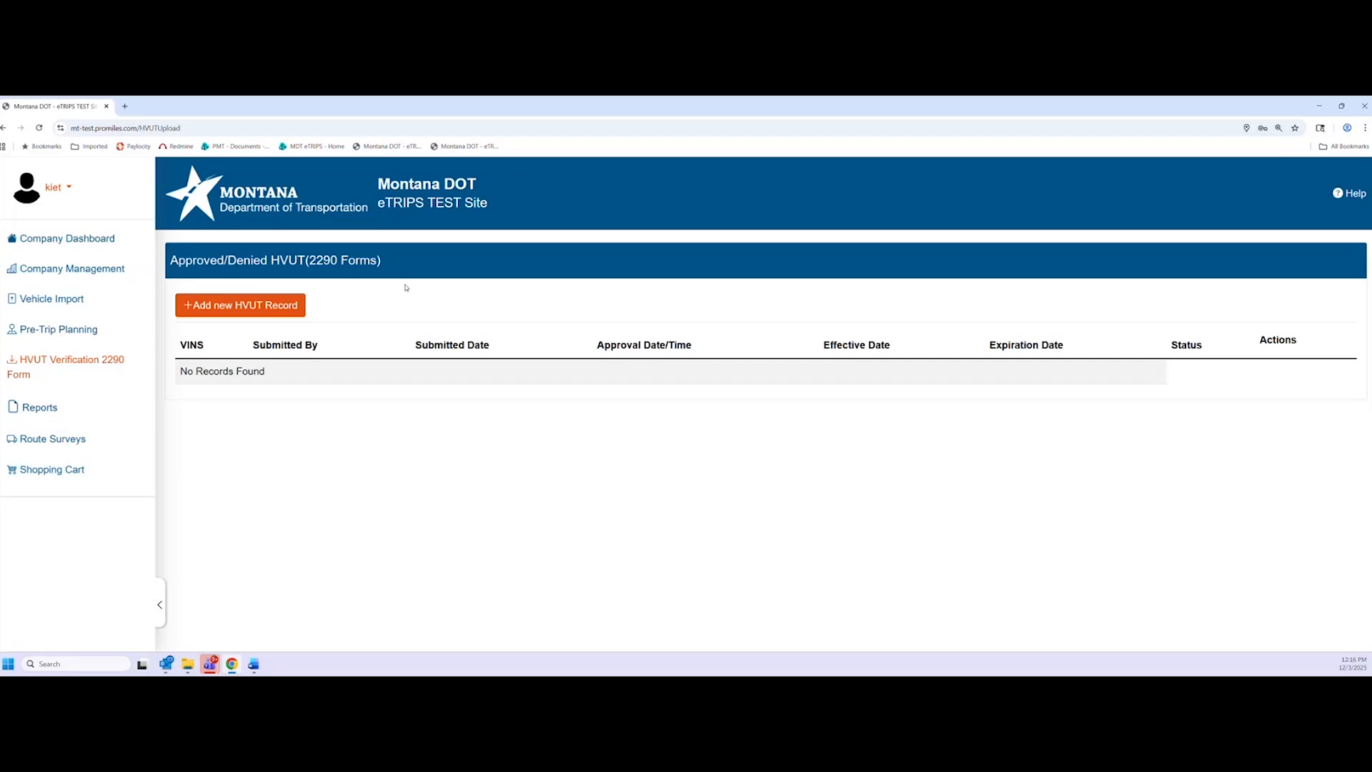
click(221, 312)
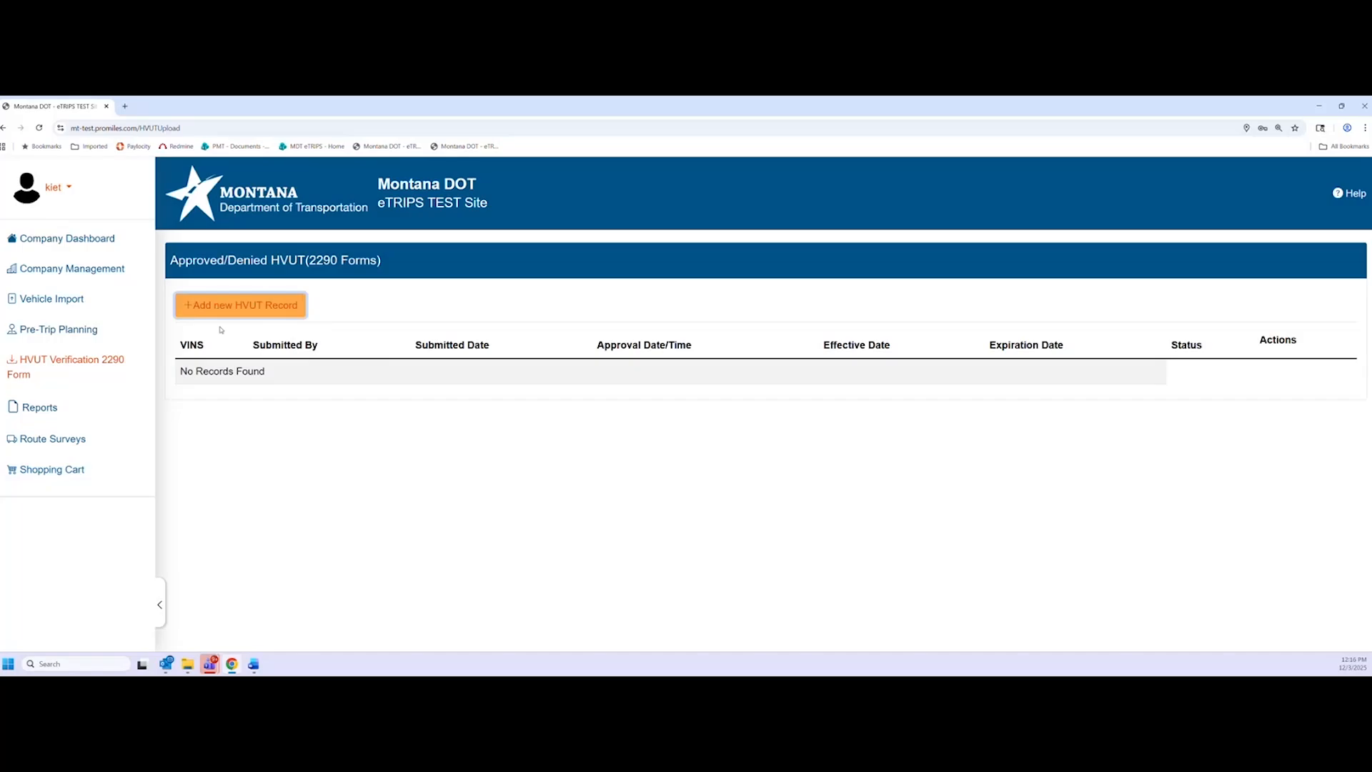
click(512, 426)
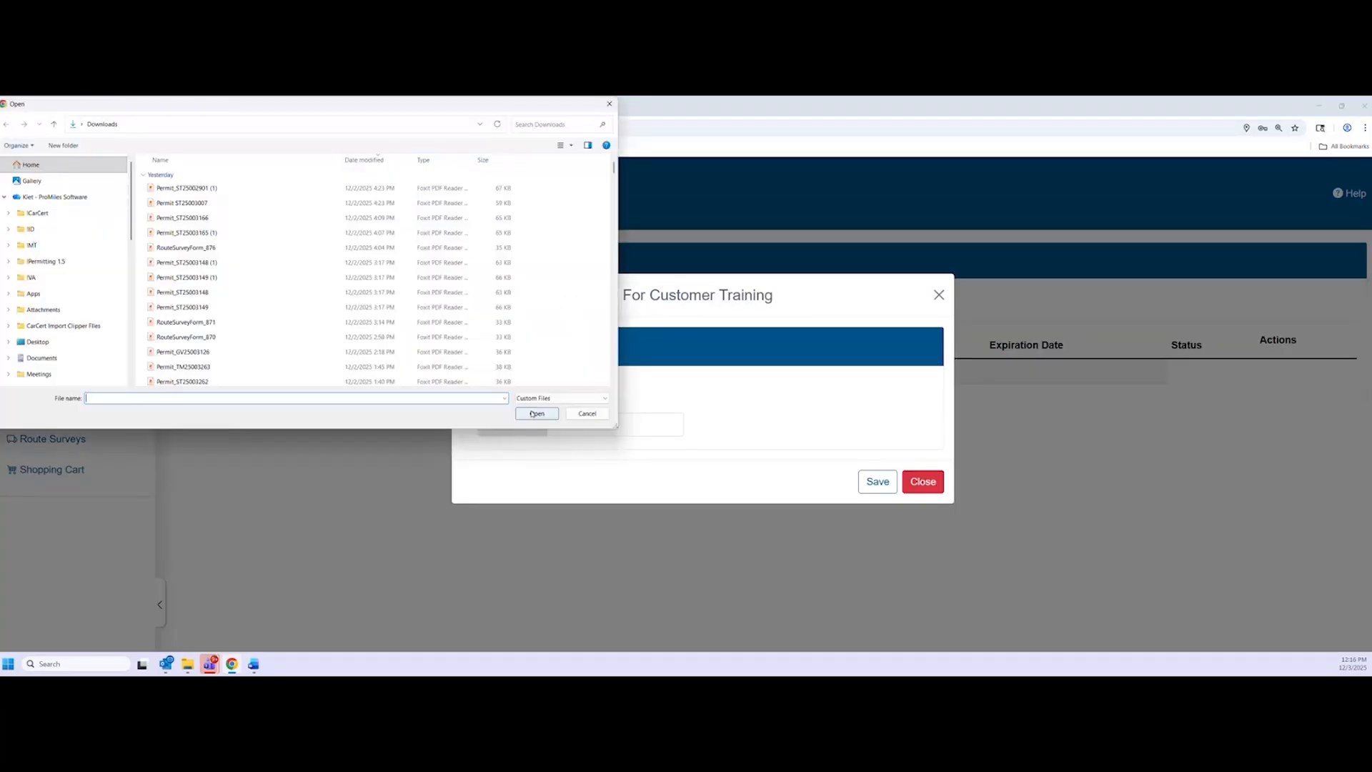
double_click(215, 188)
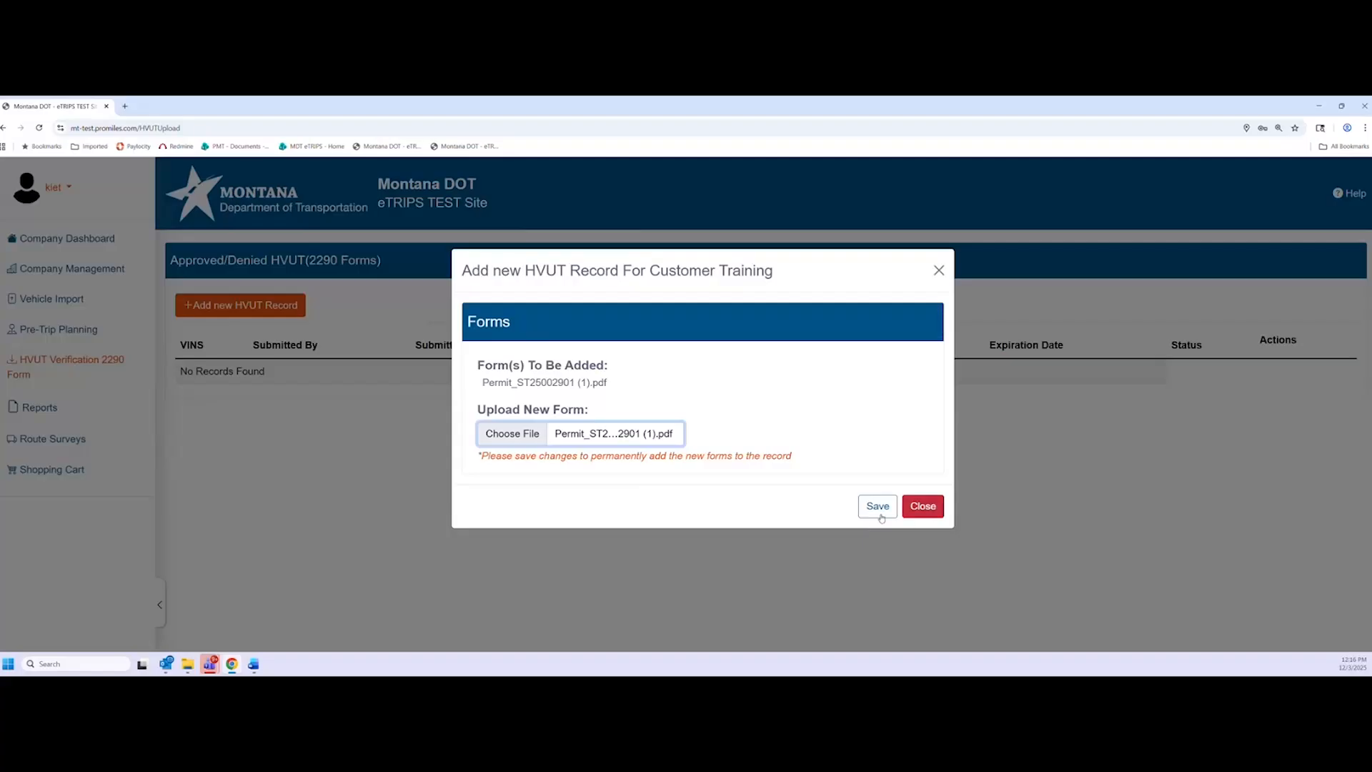
click(877, 506)
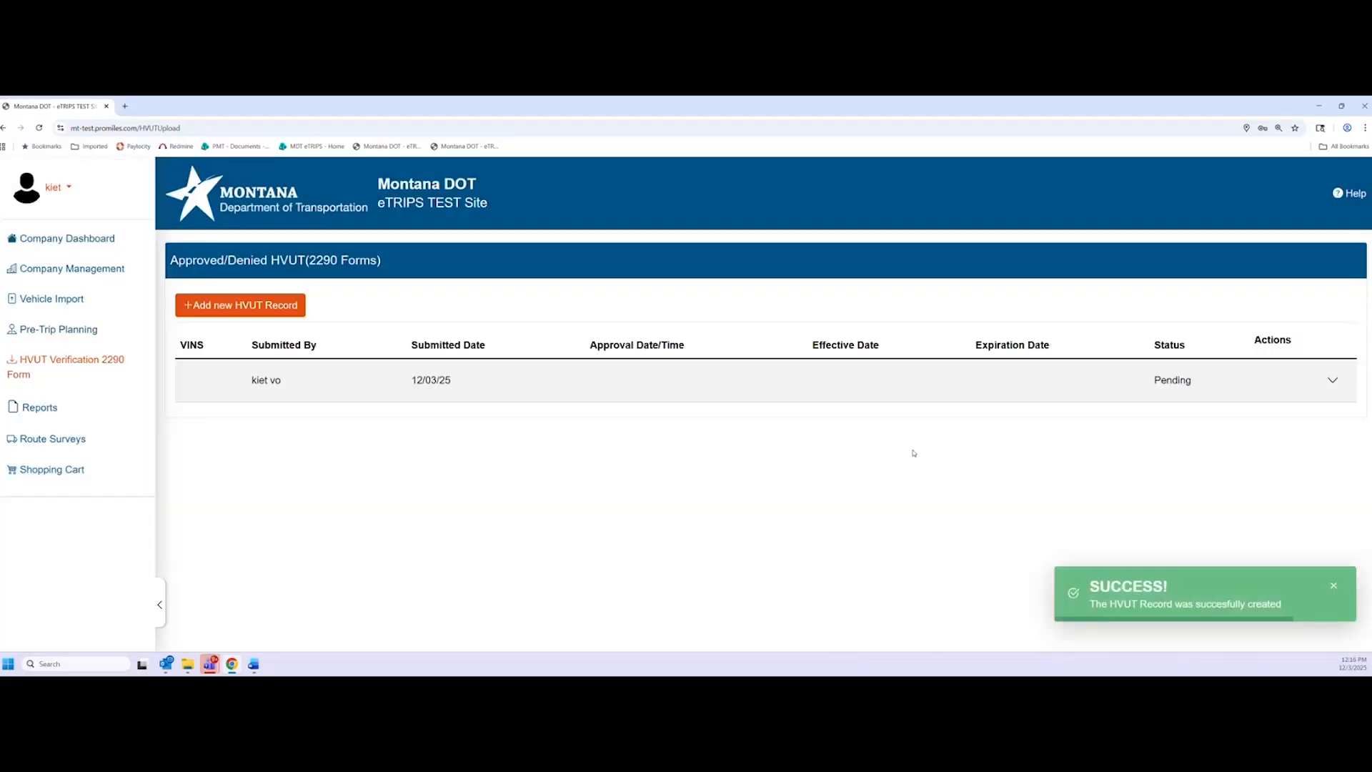
Expand and collapse the record's attached forms, then cancel a second new HVUT record
click(1340, 390)
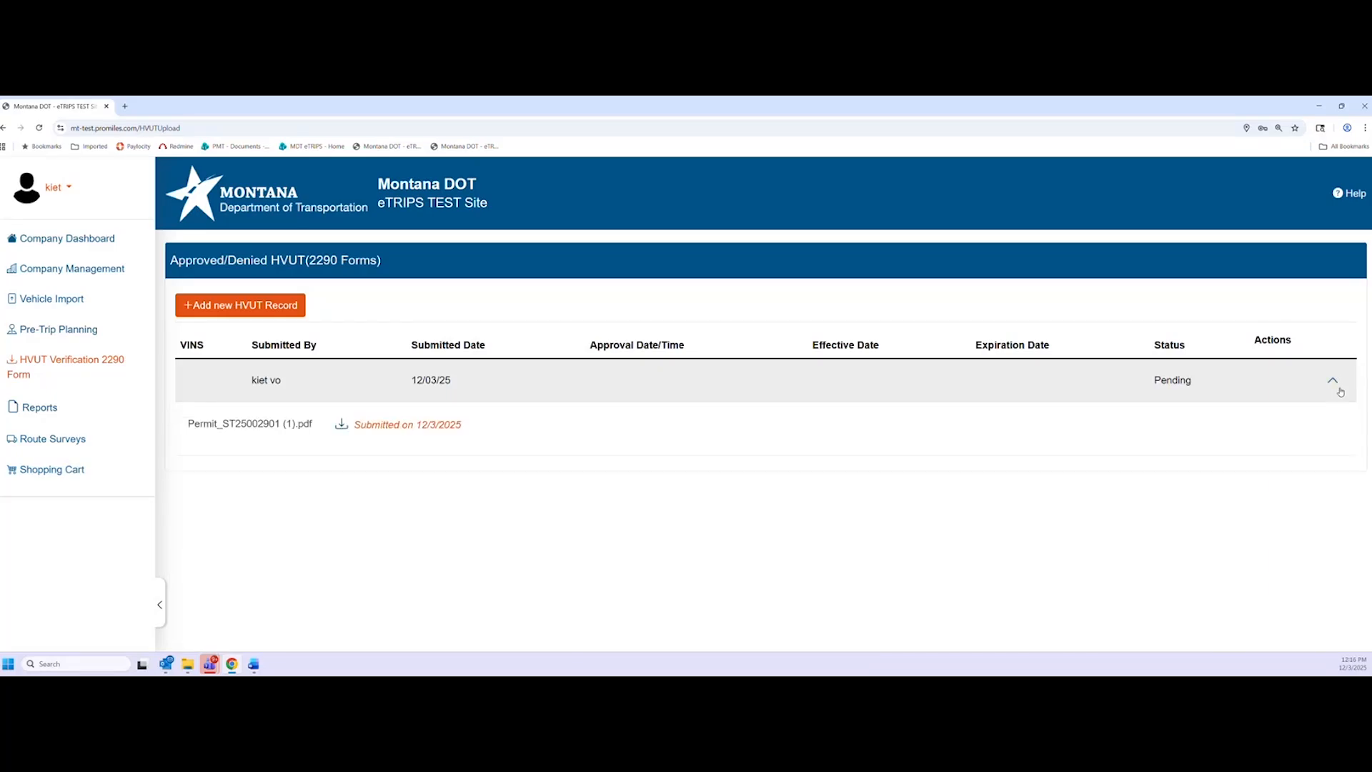
click(1340, 390)
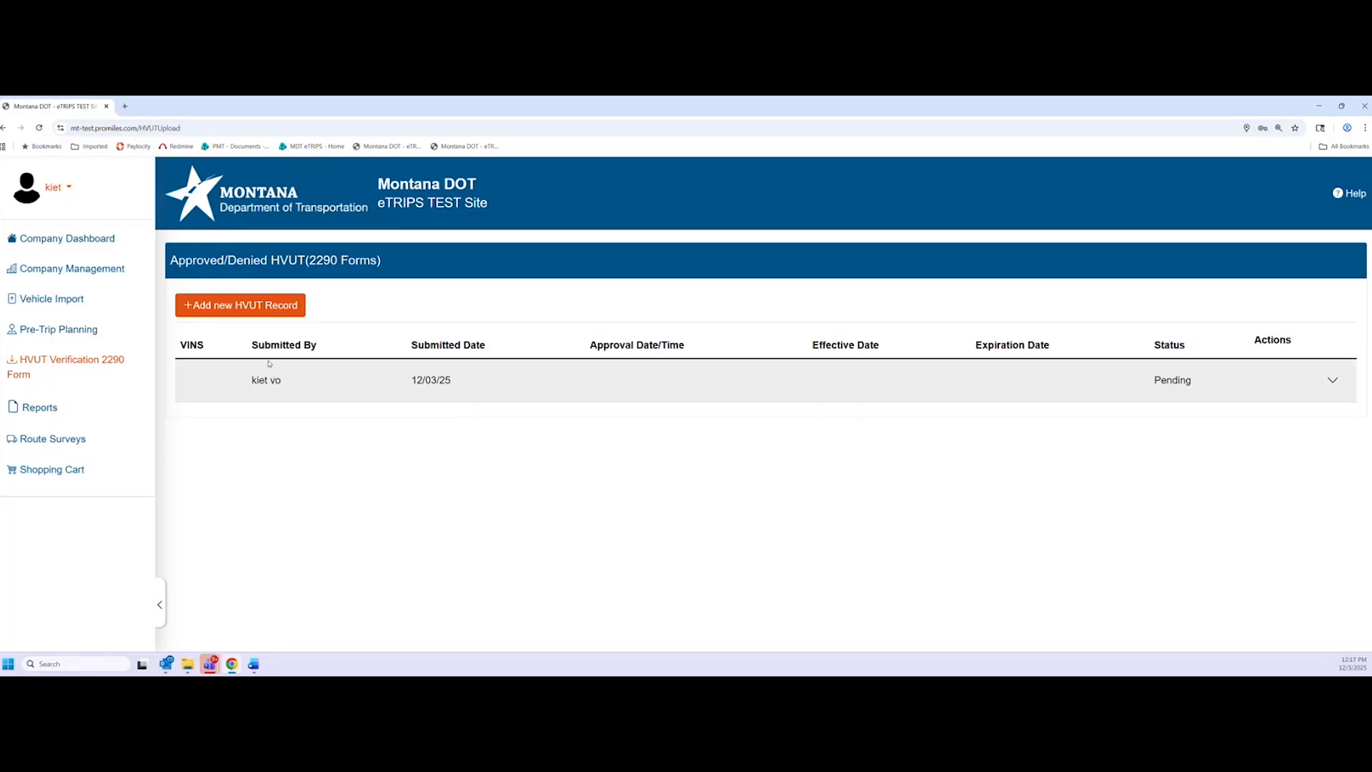
click(234, 308)
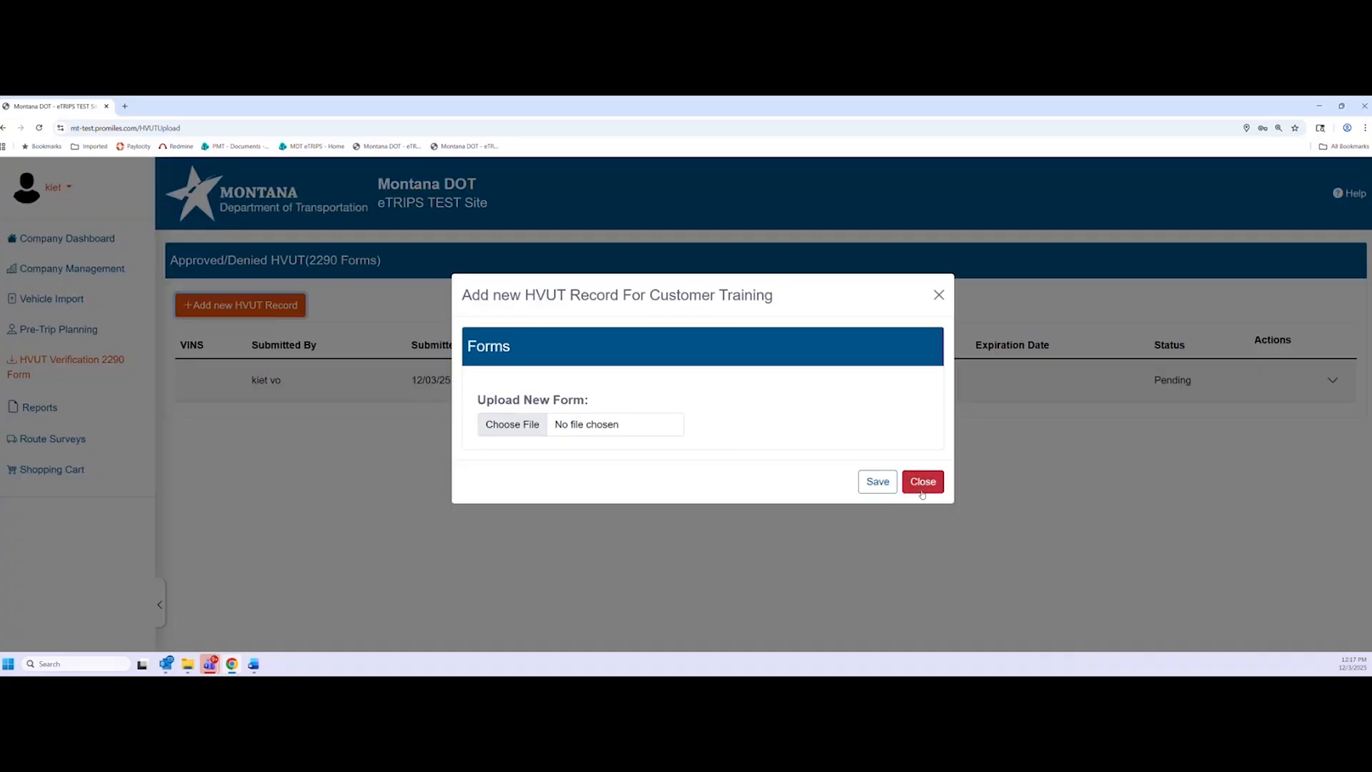
click(924, 482)
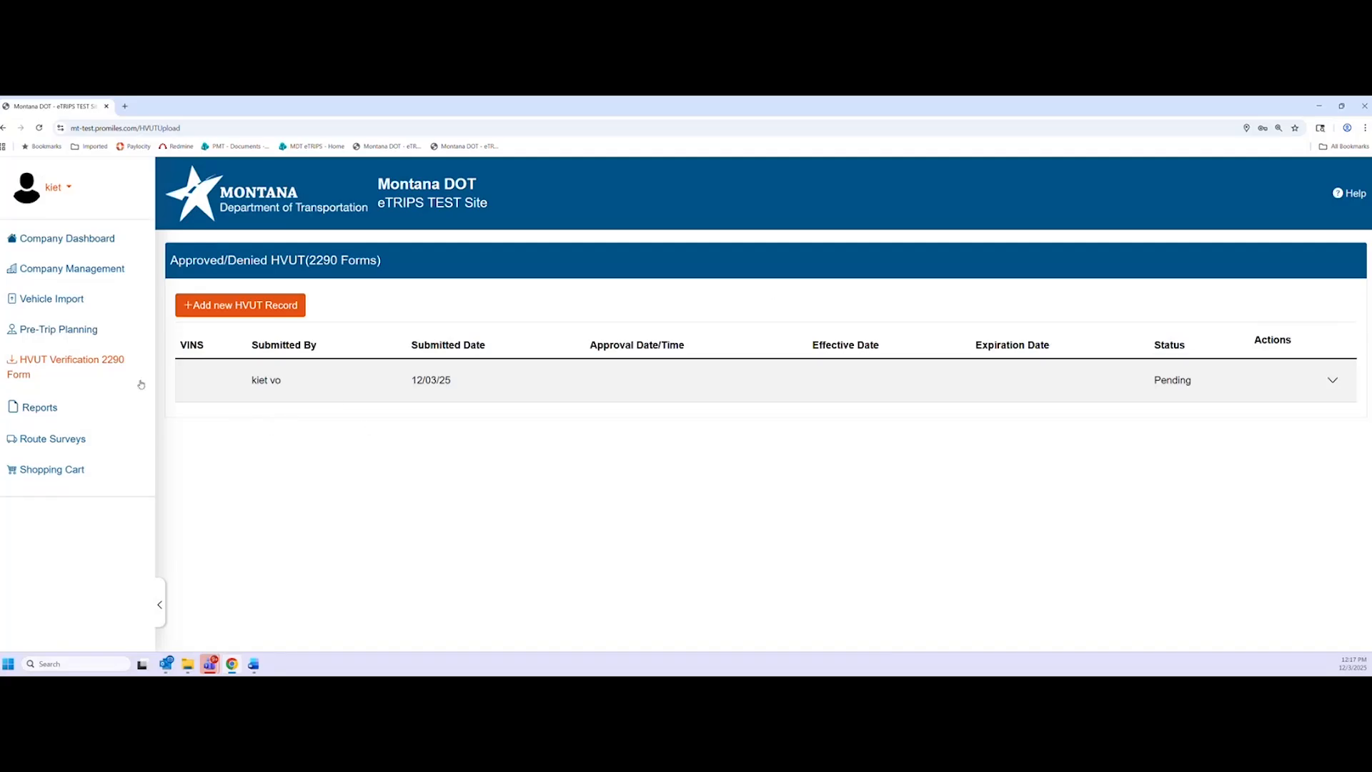
Select the Customer Reconciliation report on the Reports page, keeping Excel as the document type
click(39, 407)
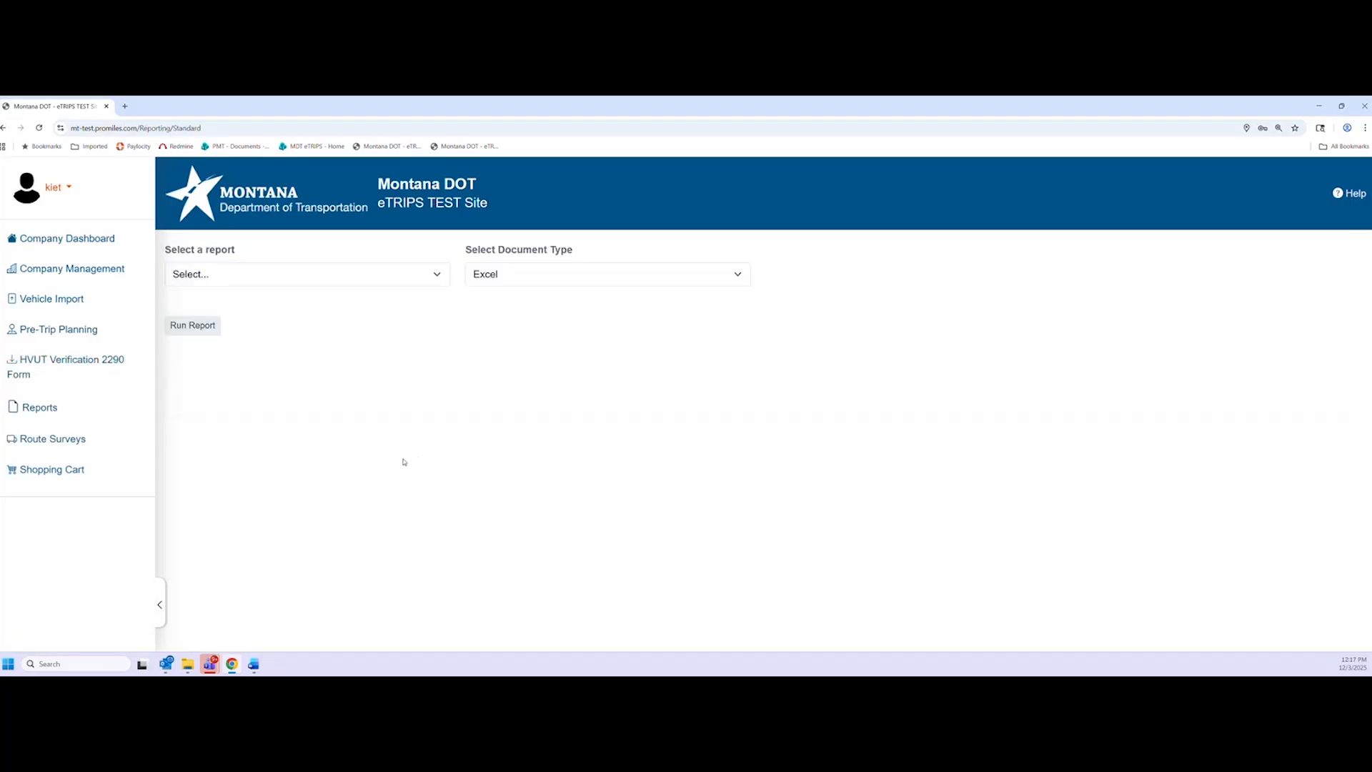
click(343, 274)
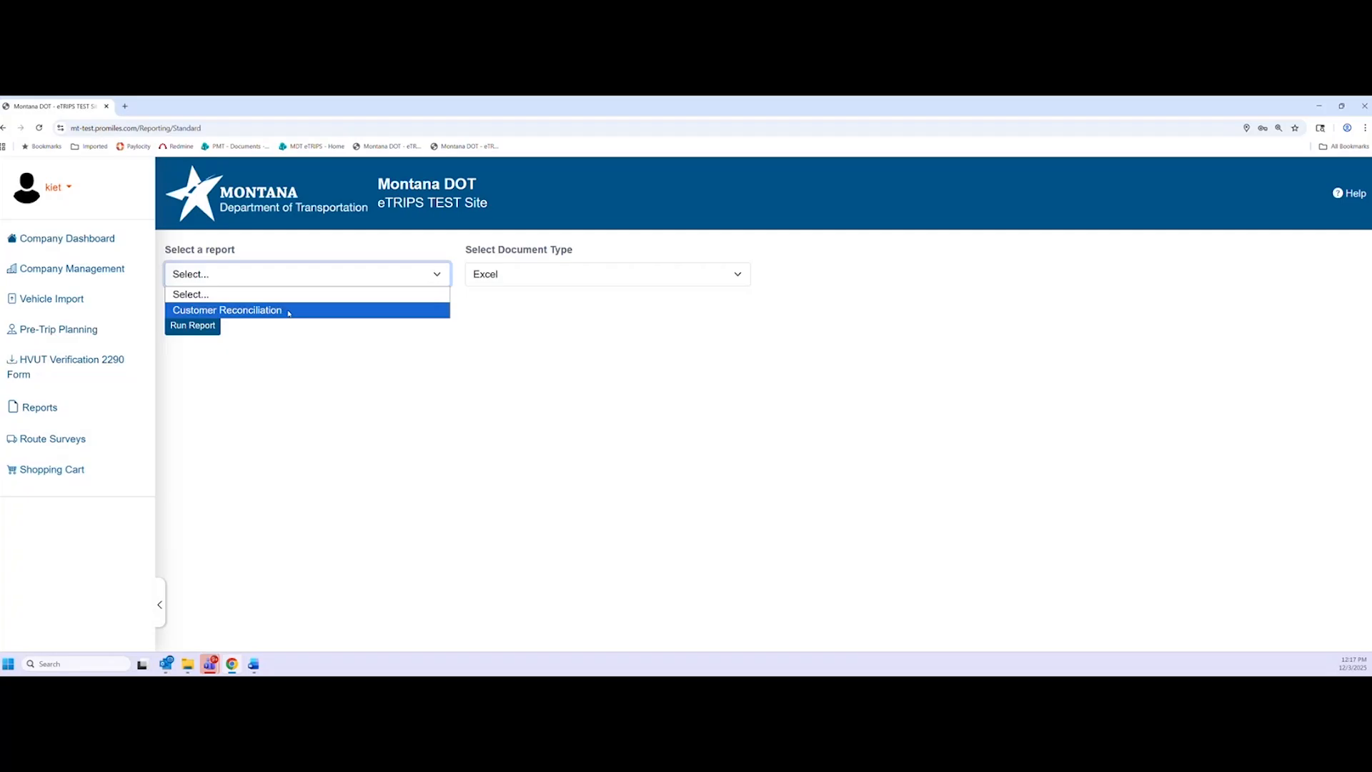
click(289, 312)
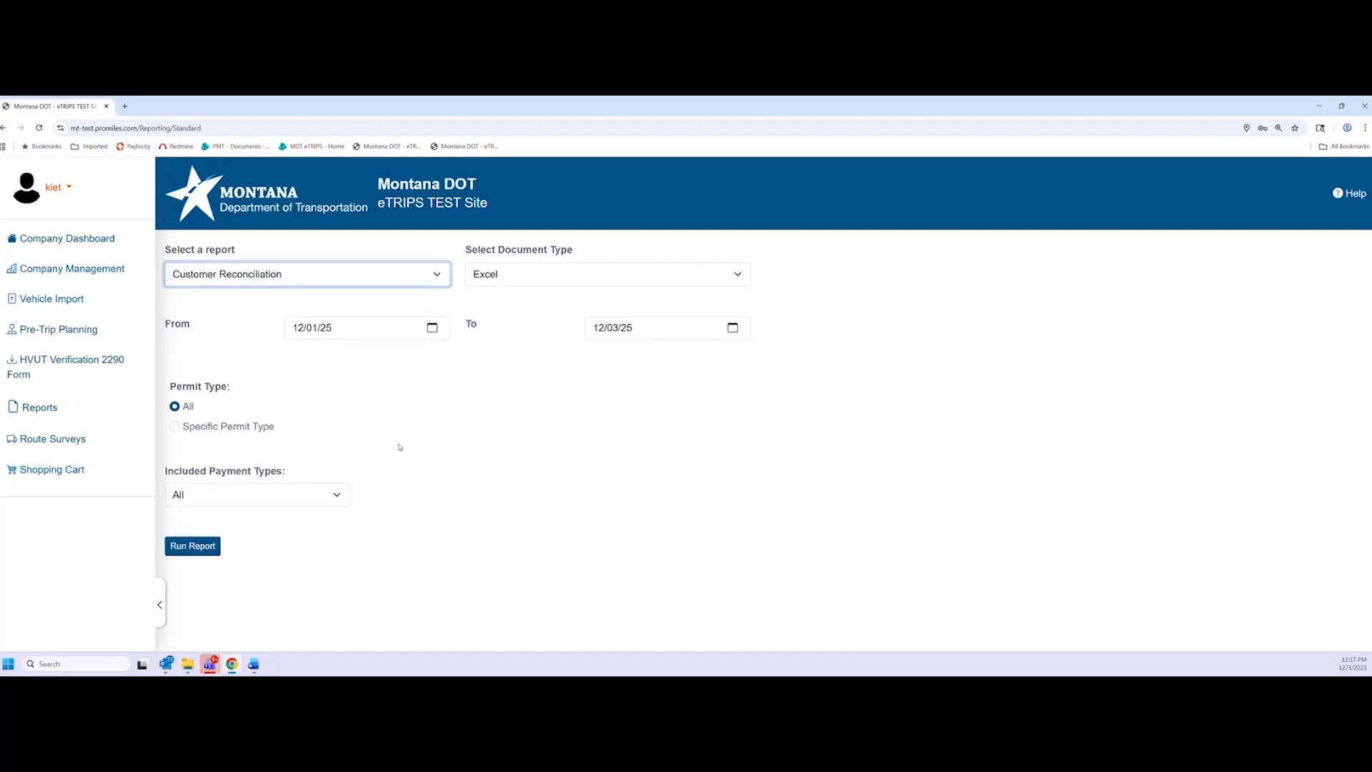
click(522, 281)
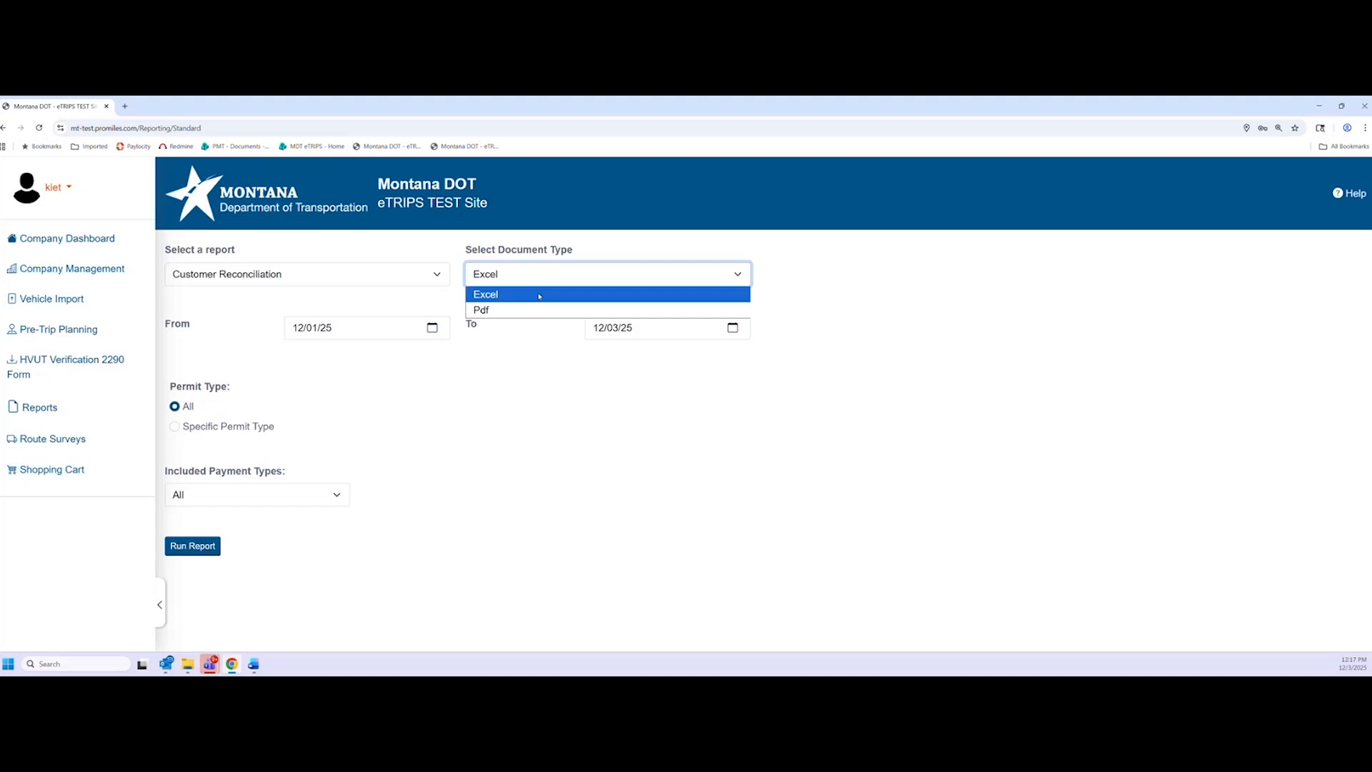
click(504, 294)
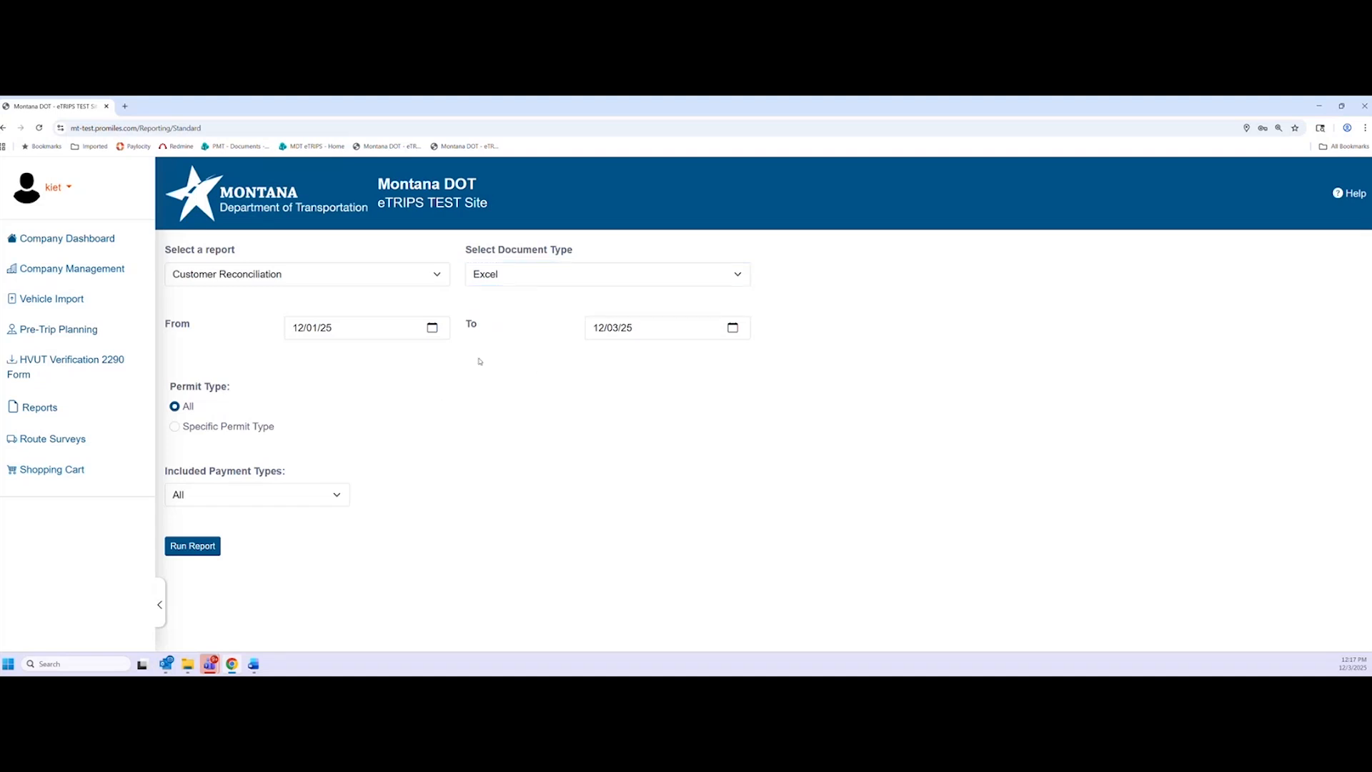
click(536, 281)
click(856, 297)
Leave Permit Type and Included Payment Types both set to All
click(175, 427)
click(261, 450)
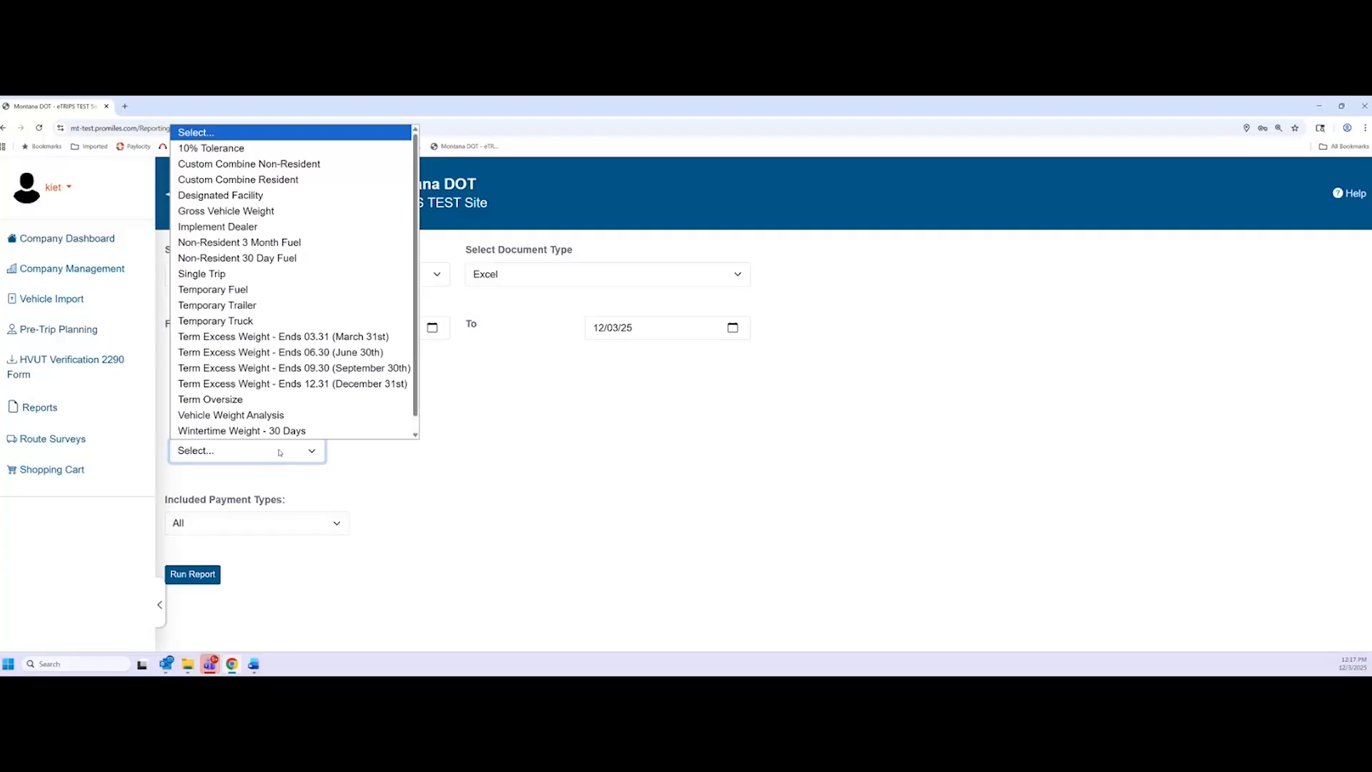
click(280, 452)
click(174, 406)
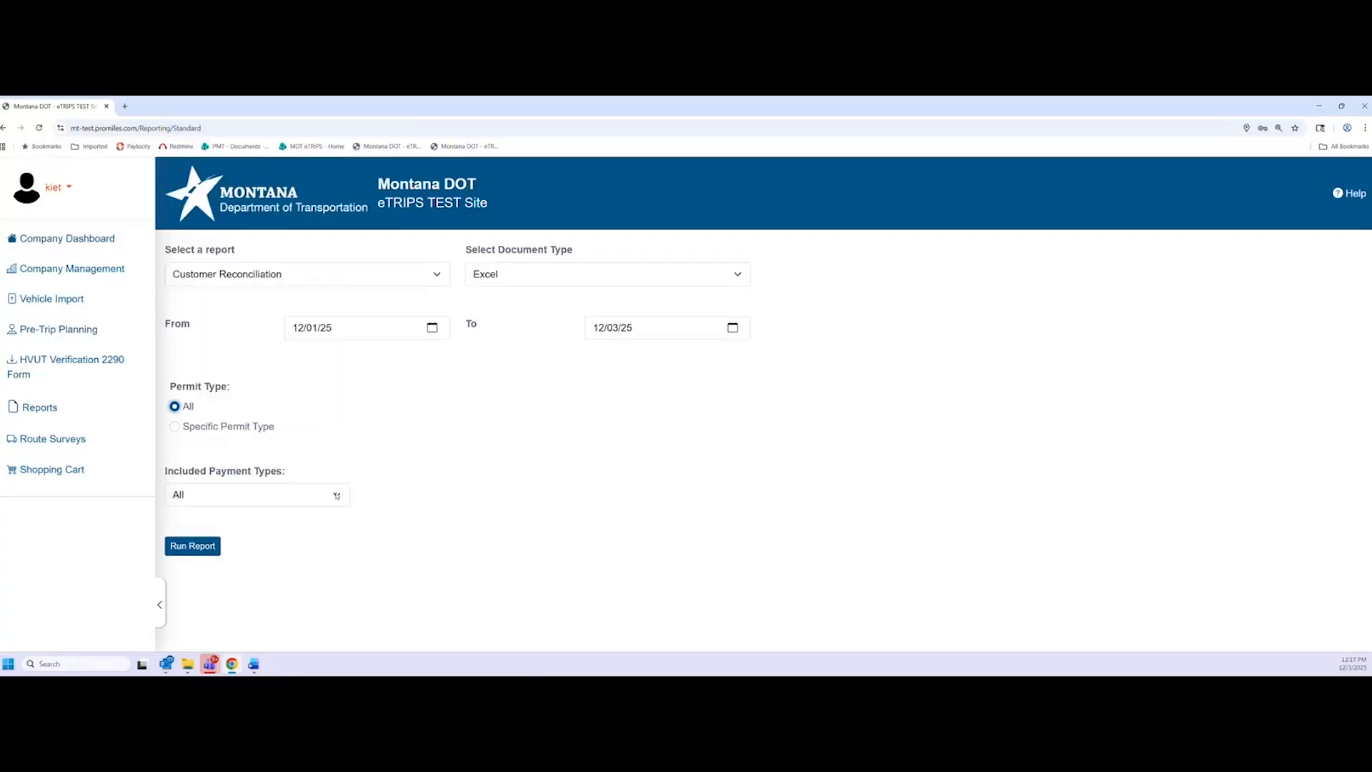
click(336, 495)
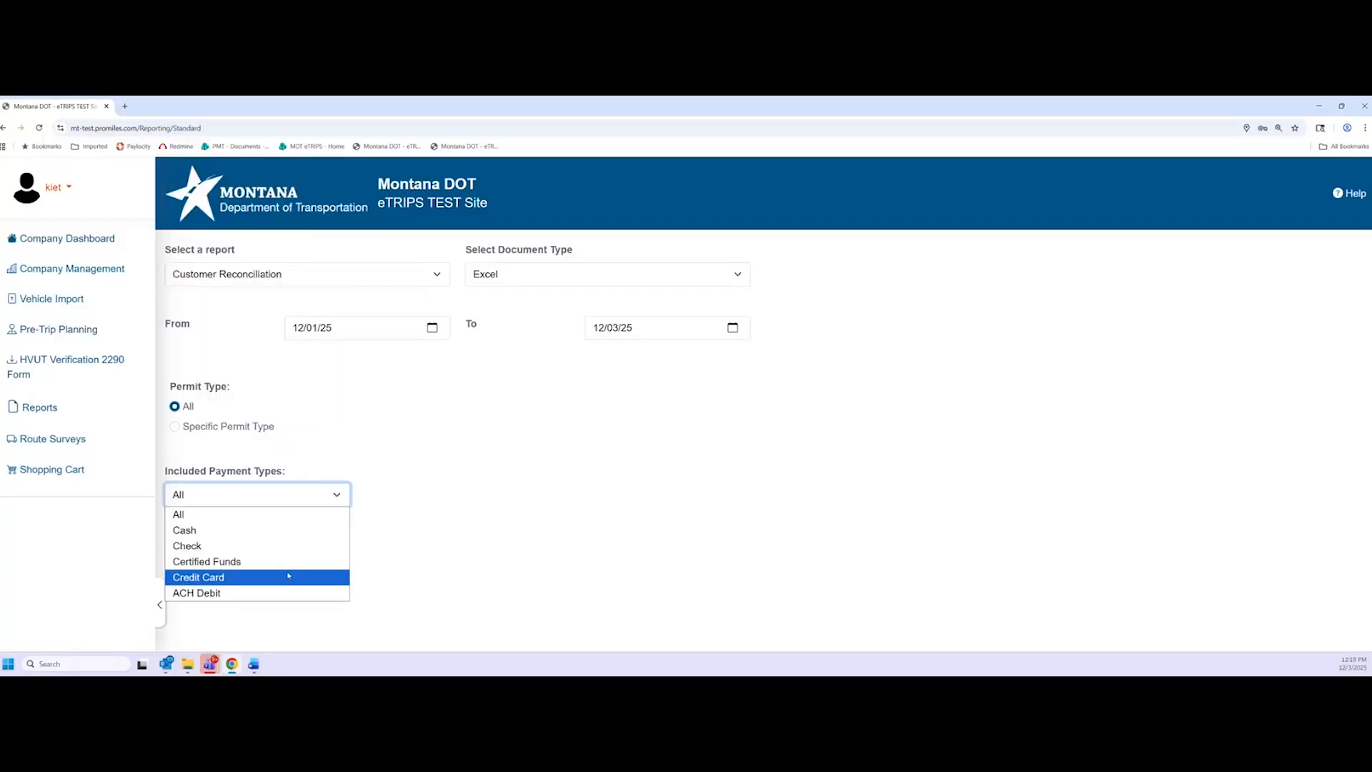
click(476, 447)
click(288, 493)
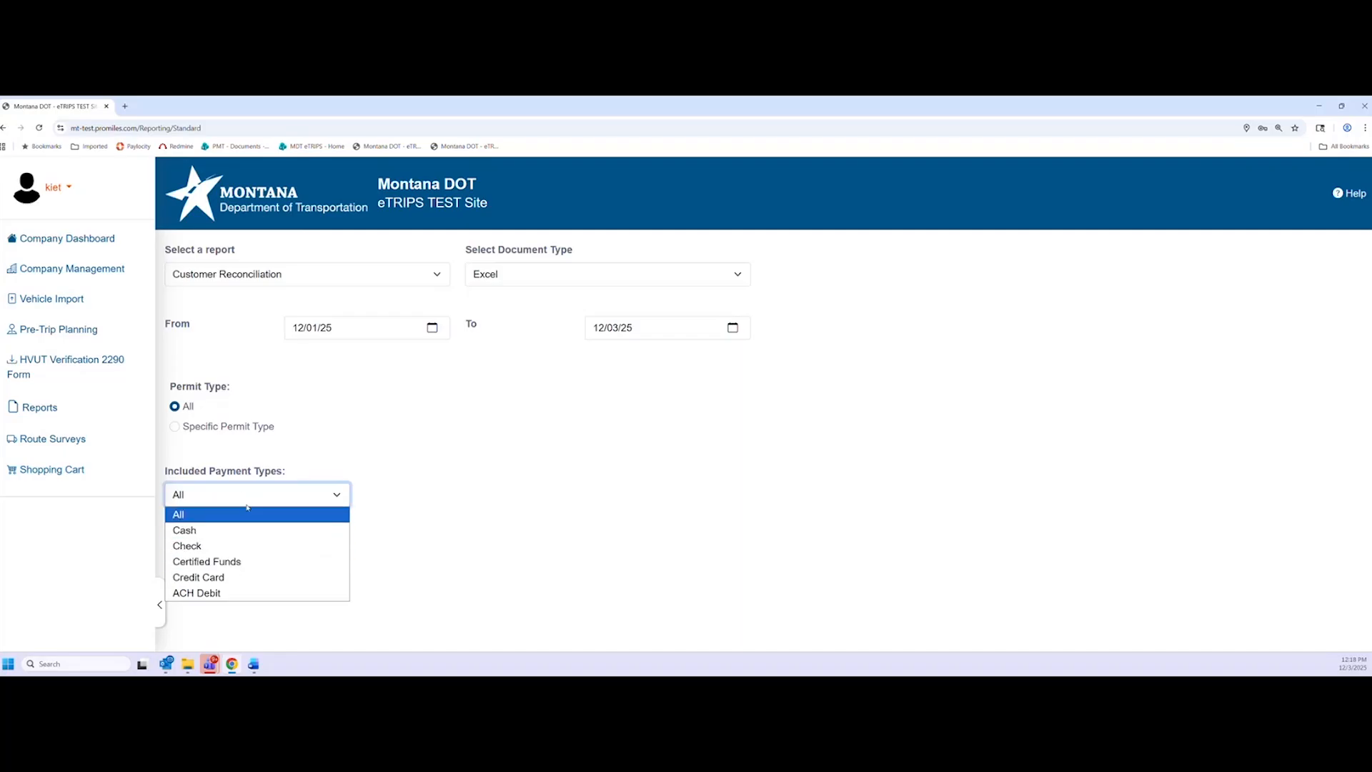
click(554, 540)
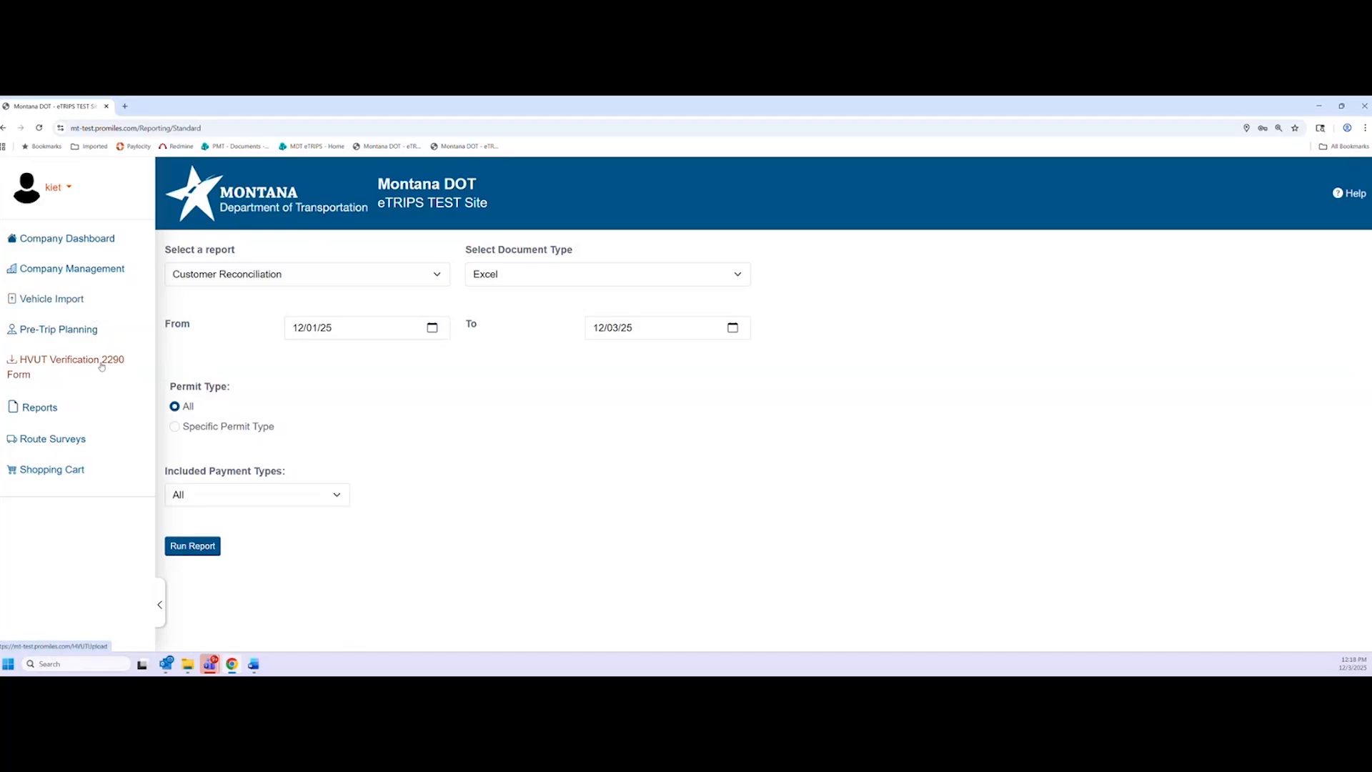
View the empty Route Surveys list, then the empty Shopping Cart with a $0.00 order total
click(49, 438)
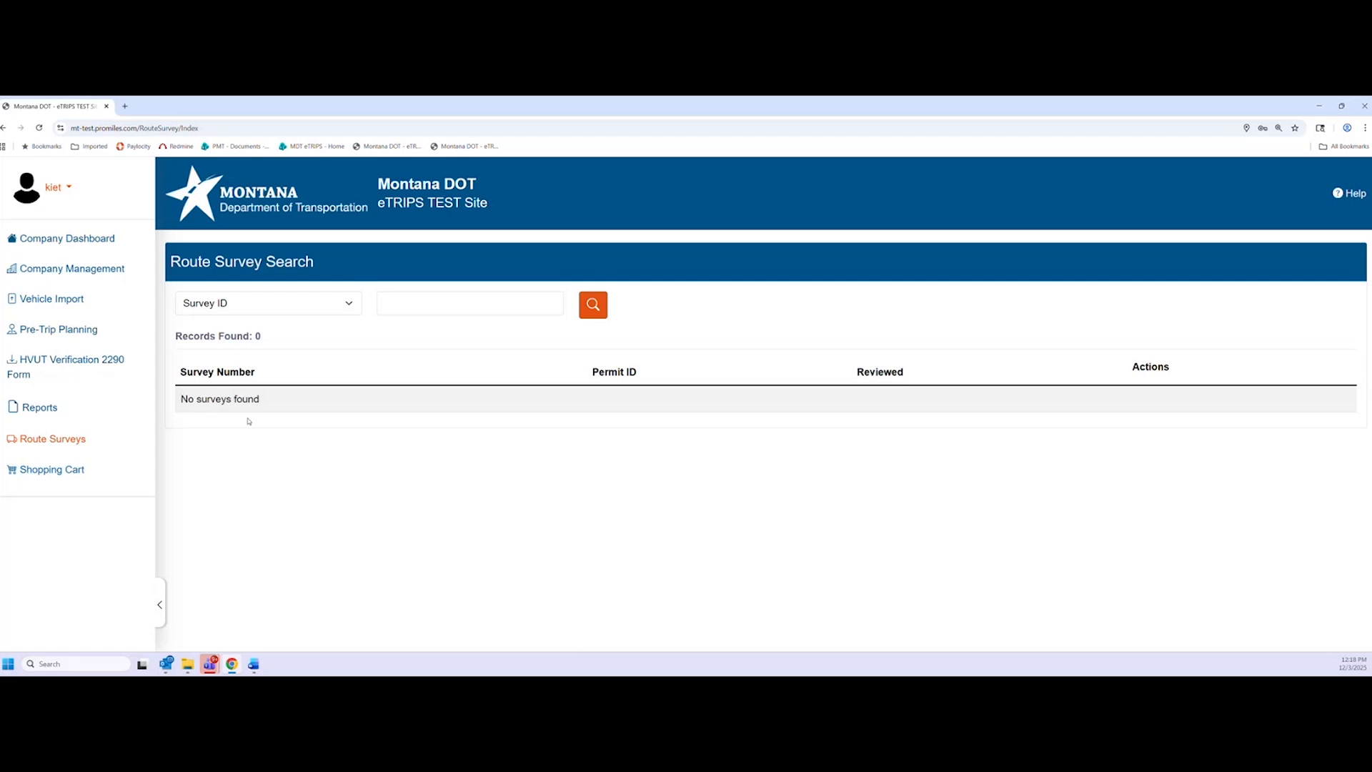
click(56, 473)
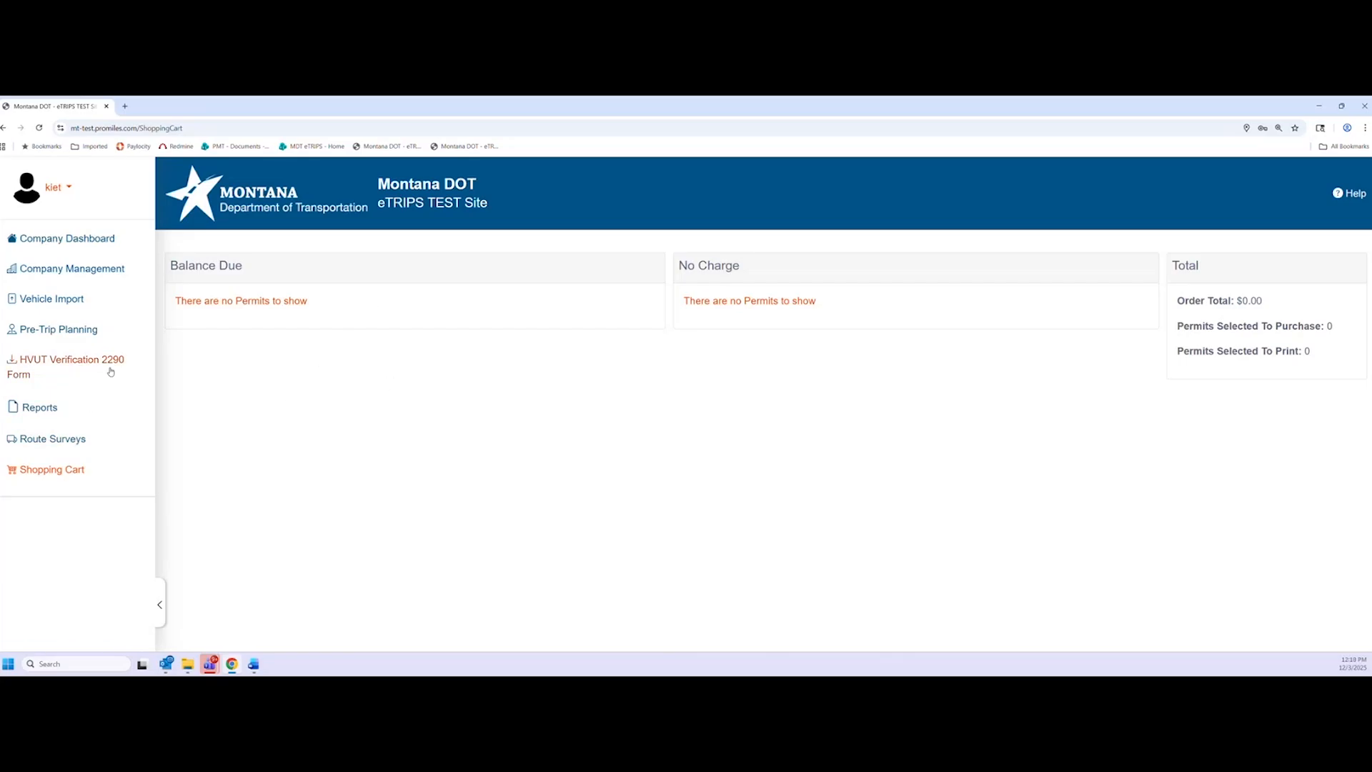
Review Company Info with Email kept as delivery method, then go to View / Upload Insurance Record
click(117, 278)
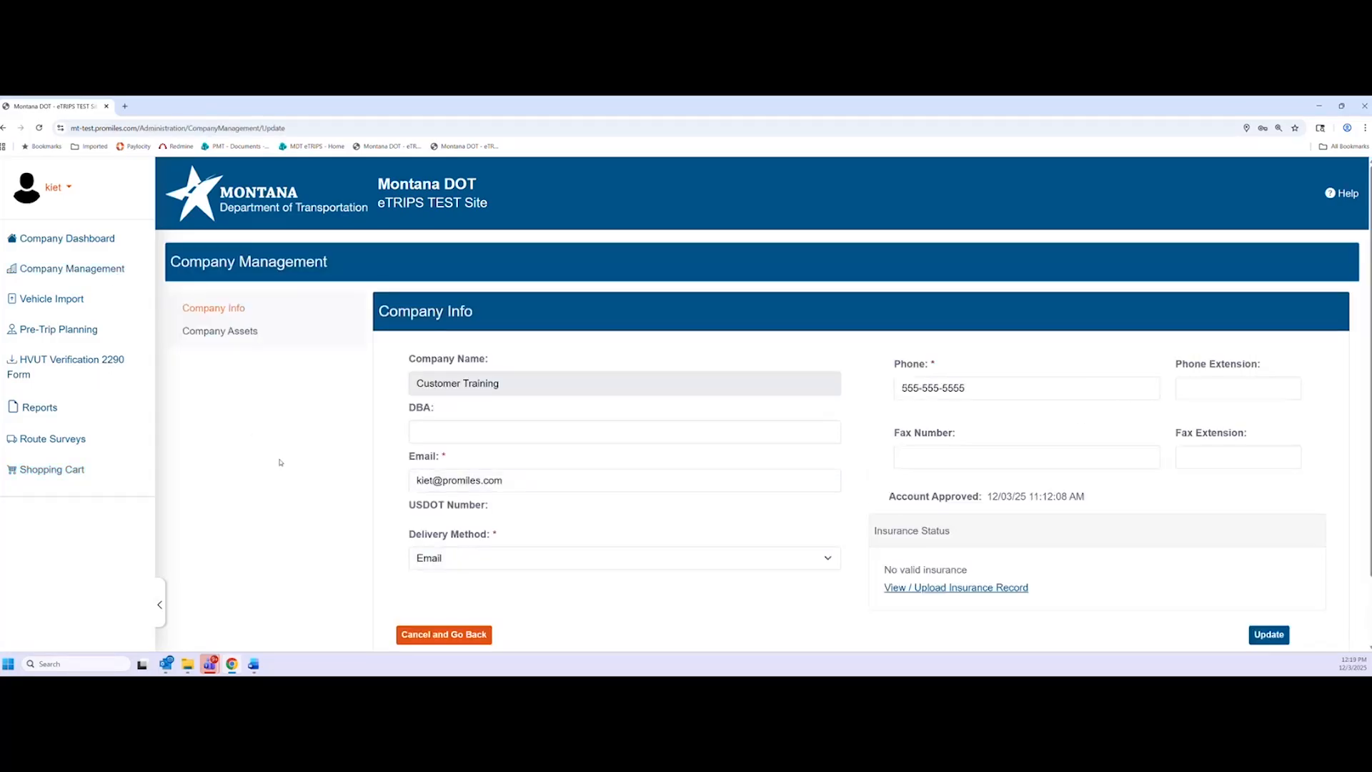
scroll(286, 454, down, 1)
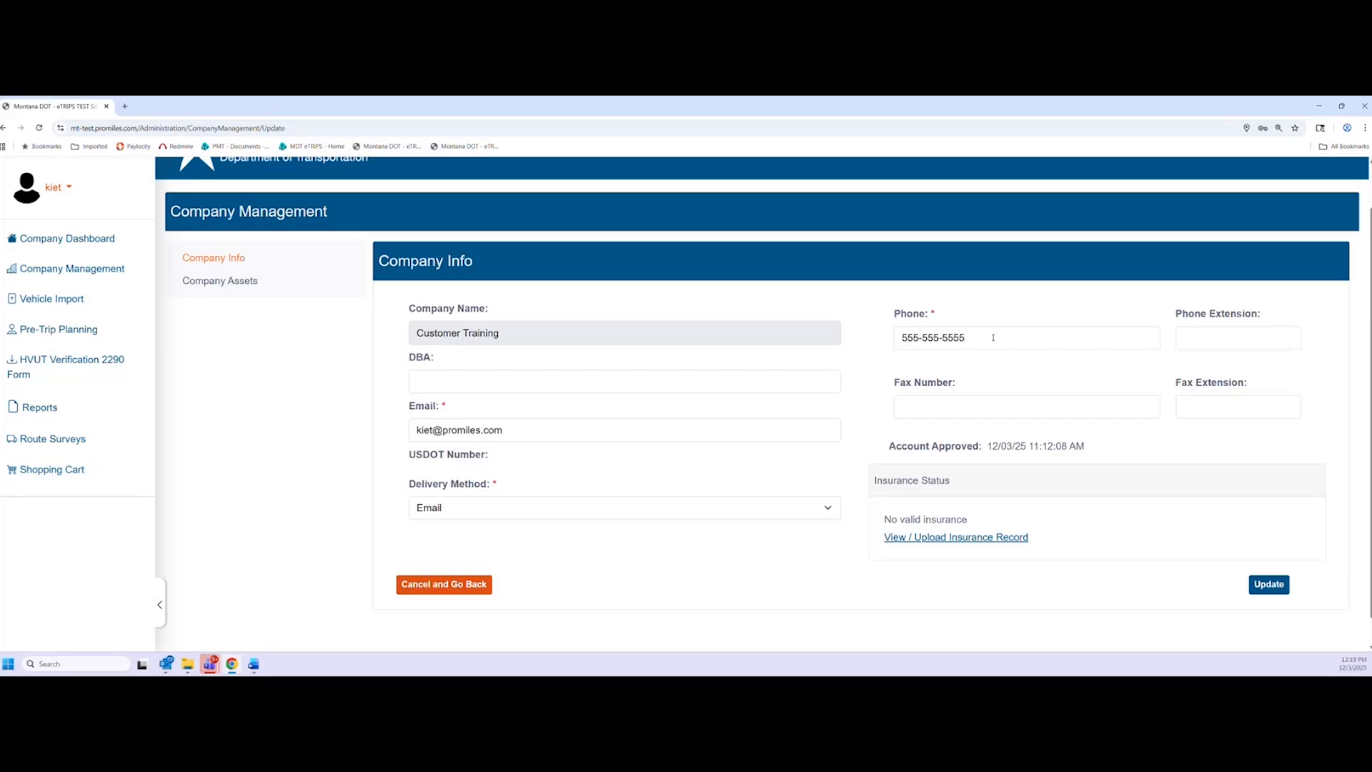
click(624, 380)
click(743, 350)
click(510, 514)
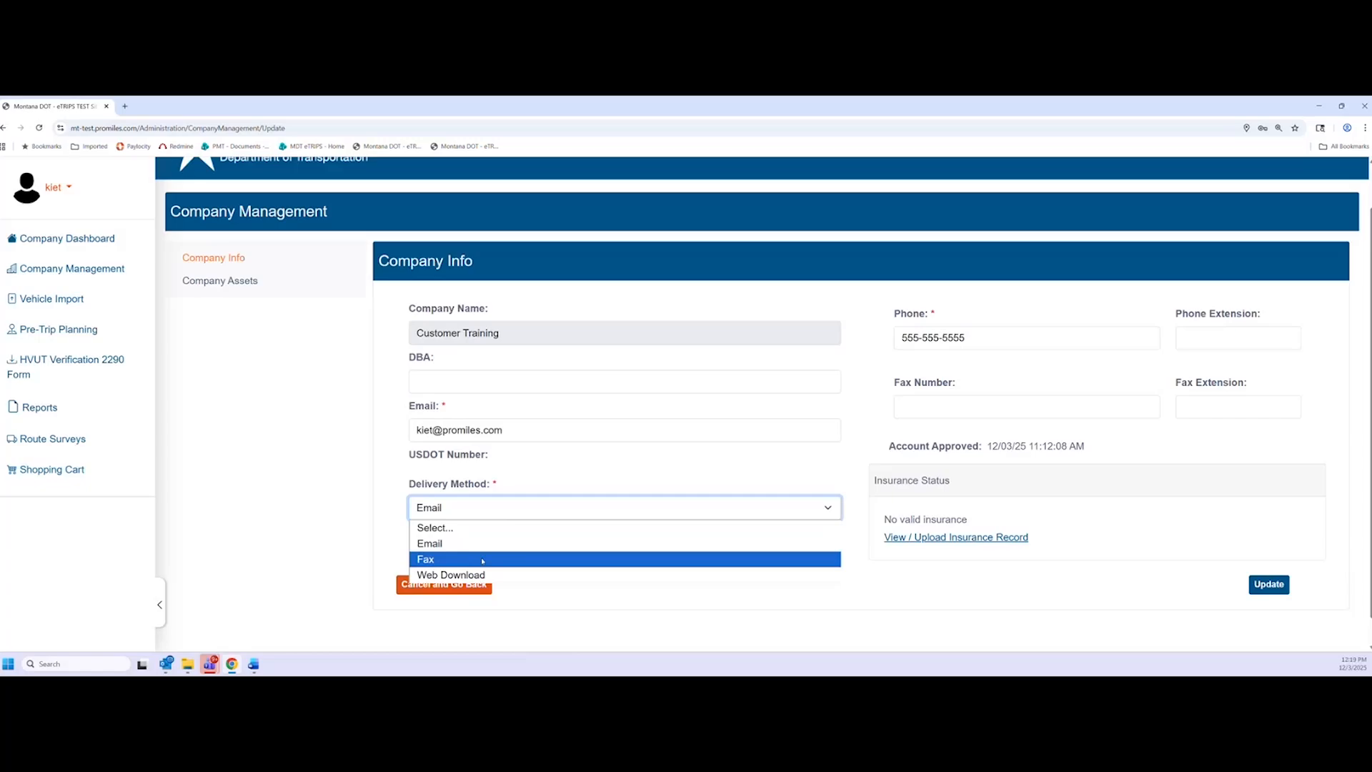
click(339, 492)
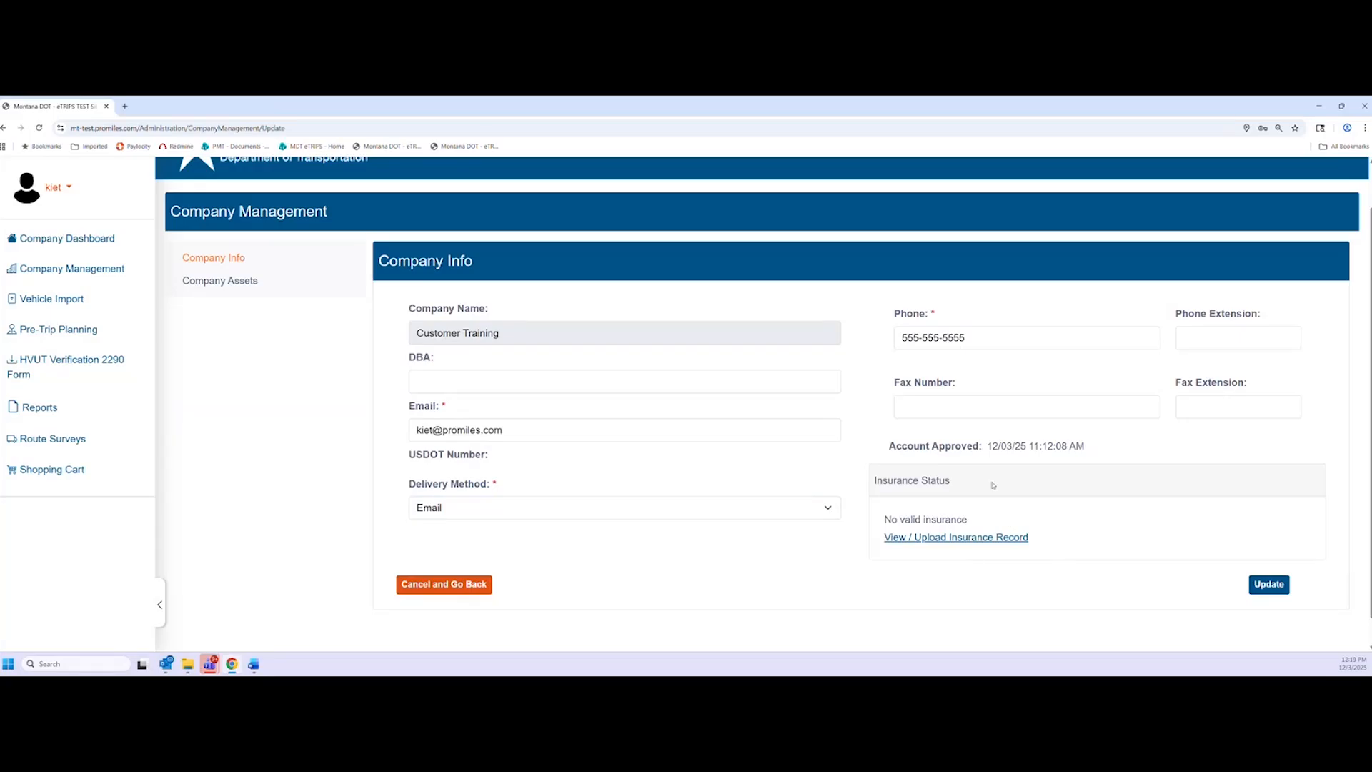
click(924, 537)
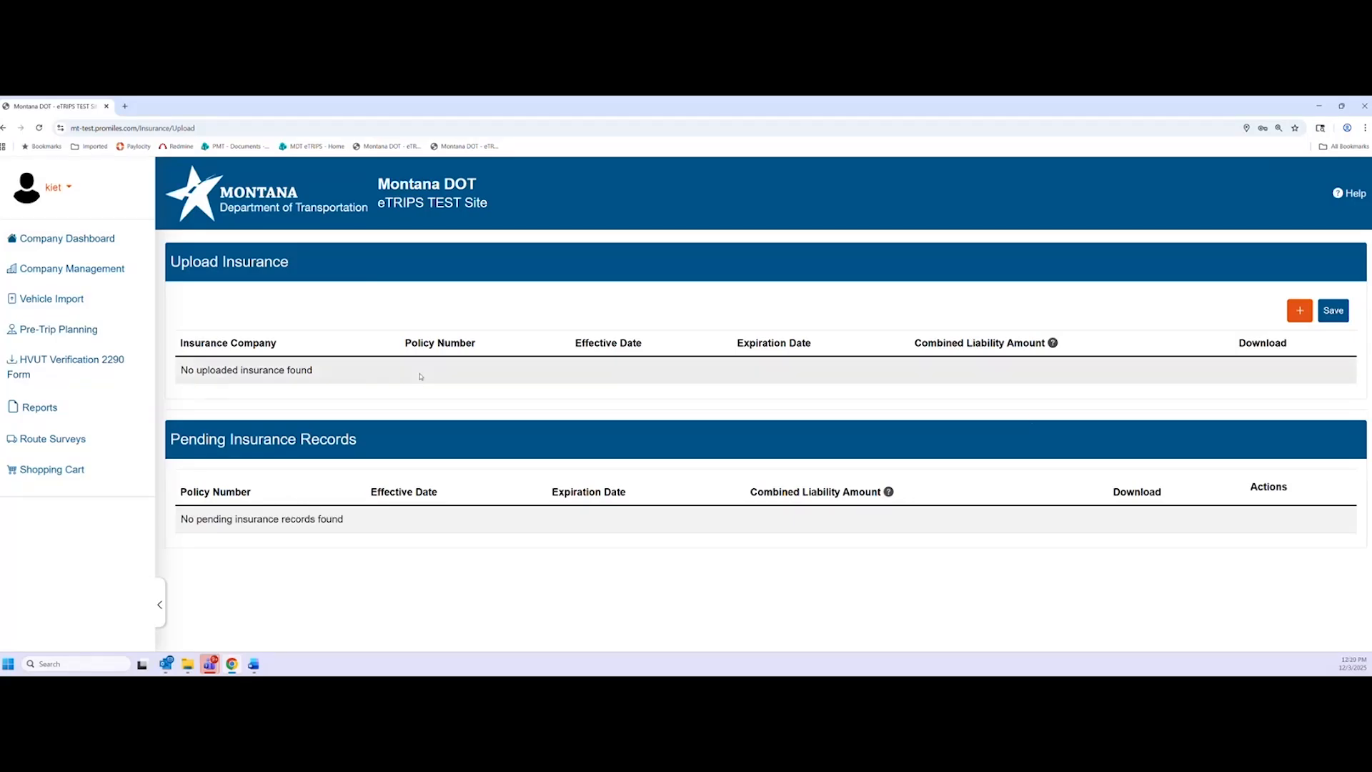
Add an Allstate insurance entry with its policy number, effective 12/01/25 and expiring 01/14/26
click(1299, 310)
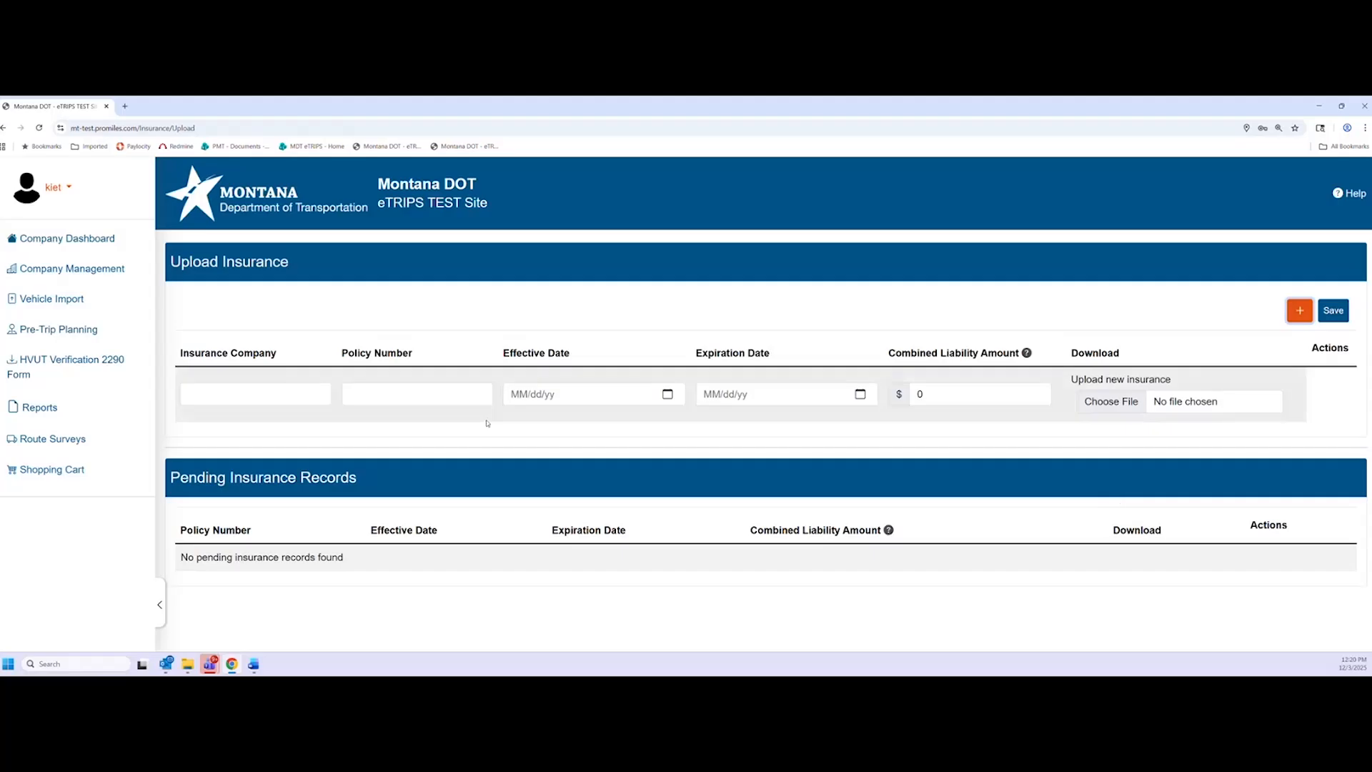
click(279, 403)
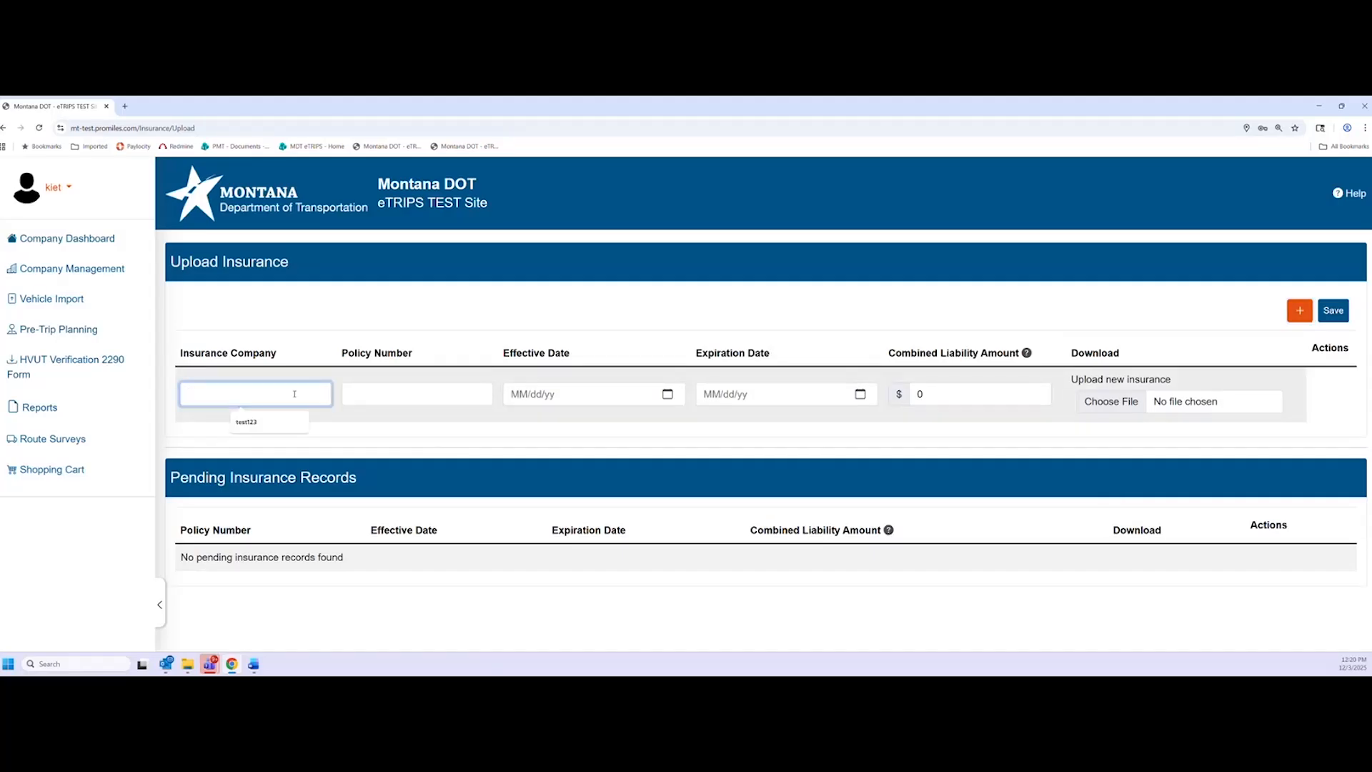
text(Allstate)
key(Tab)
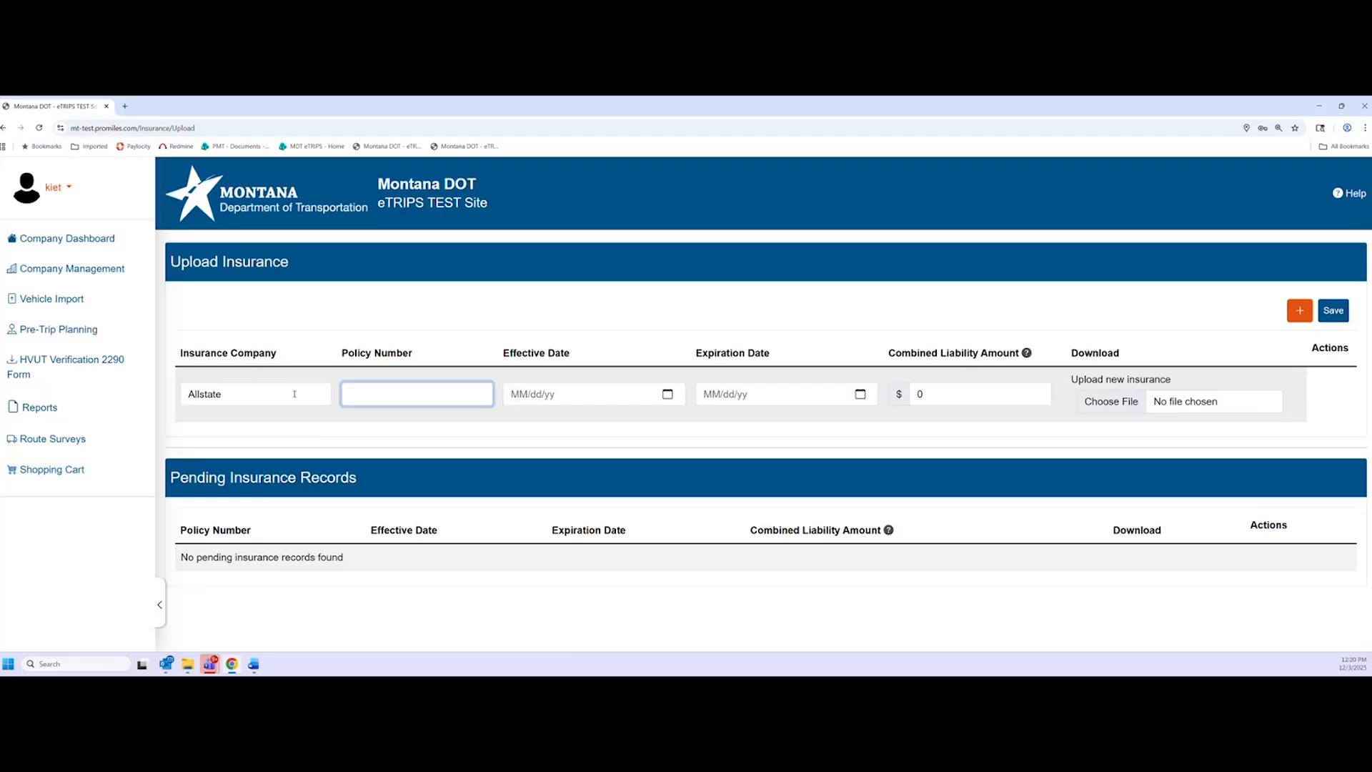
text(123a)
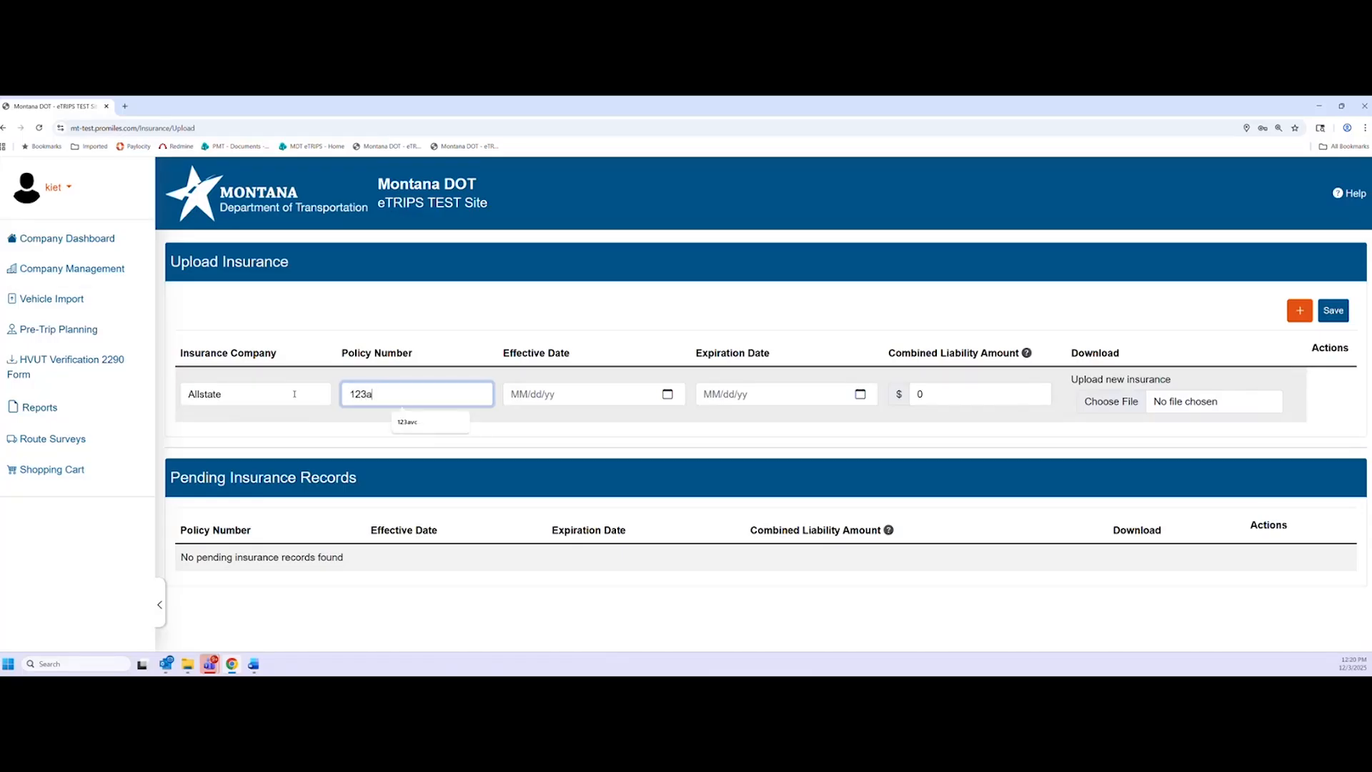
text(bc)
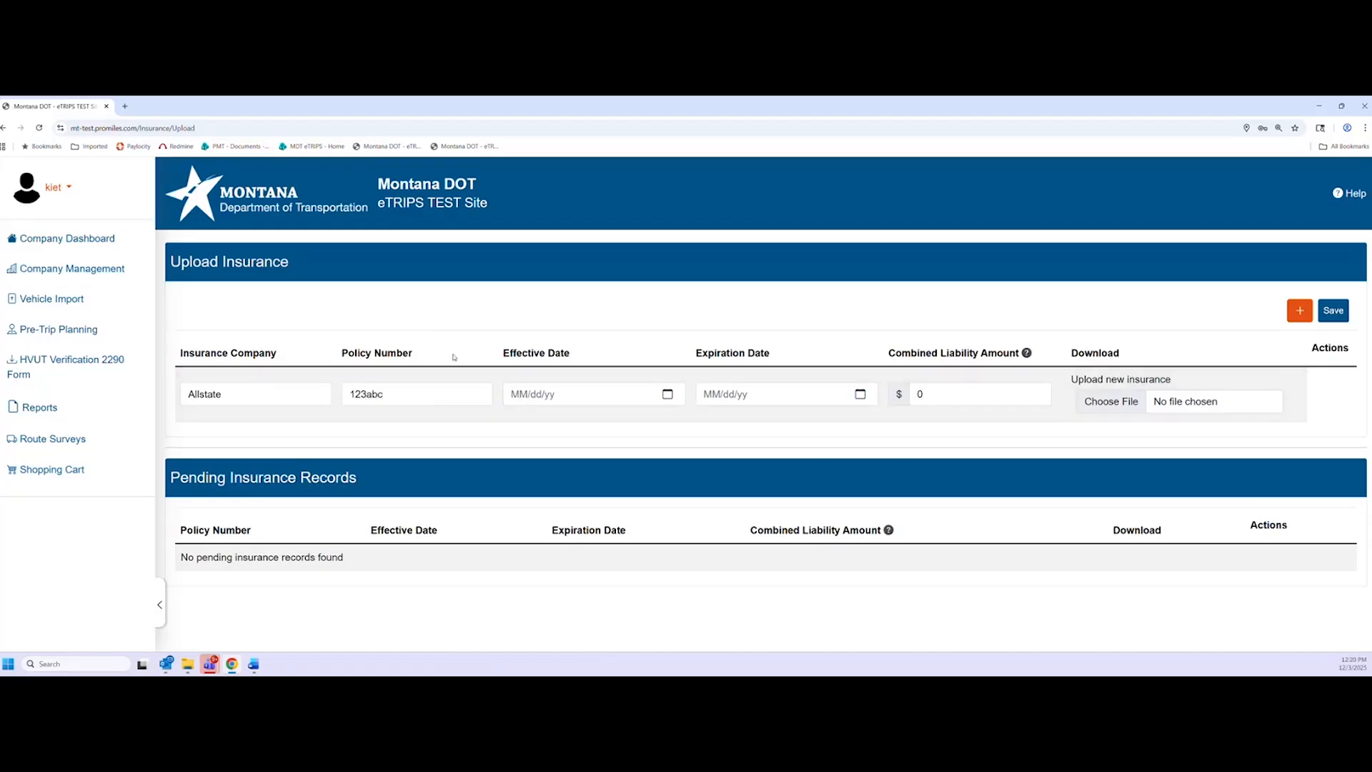
click(667, 395)
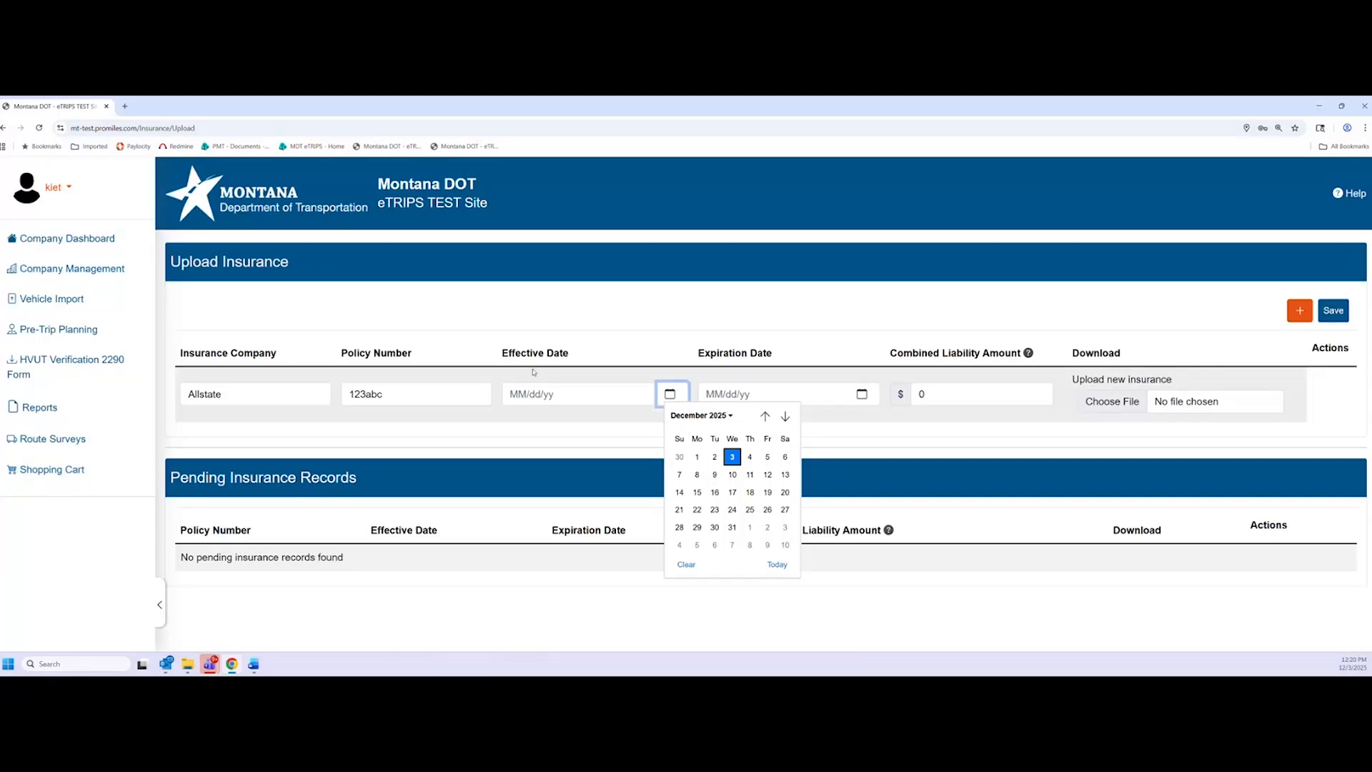
click(697, 457)
click(862, 394)
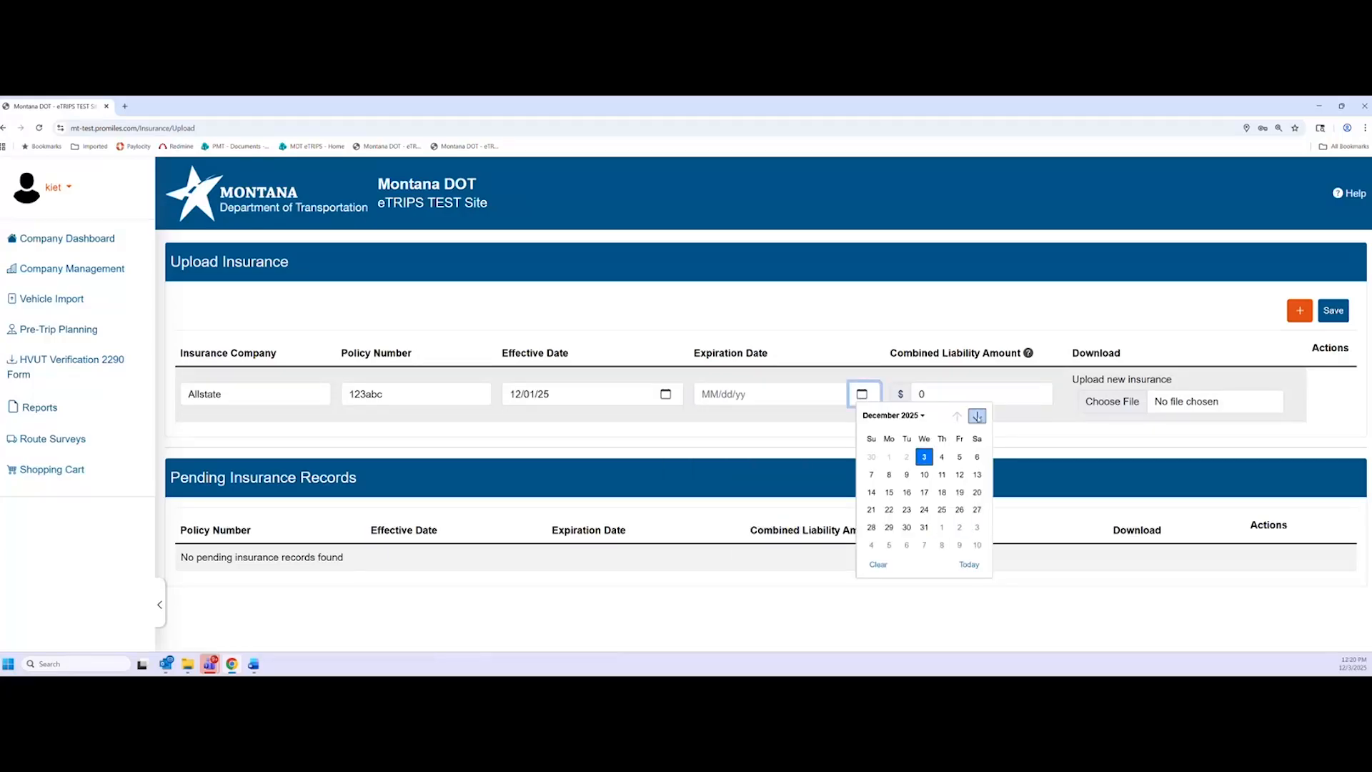
click(977, 416)
click(924, 492)
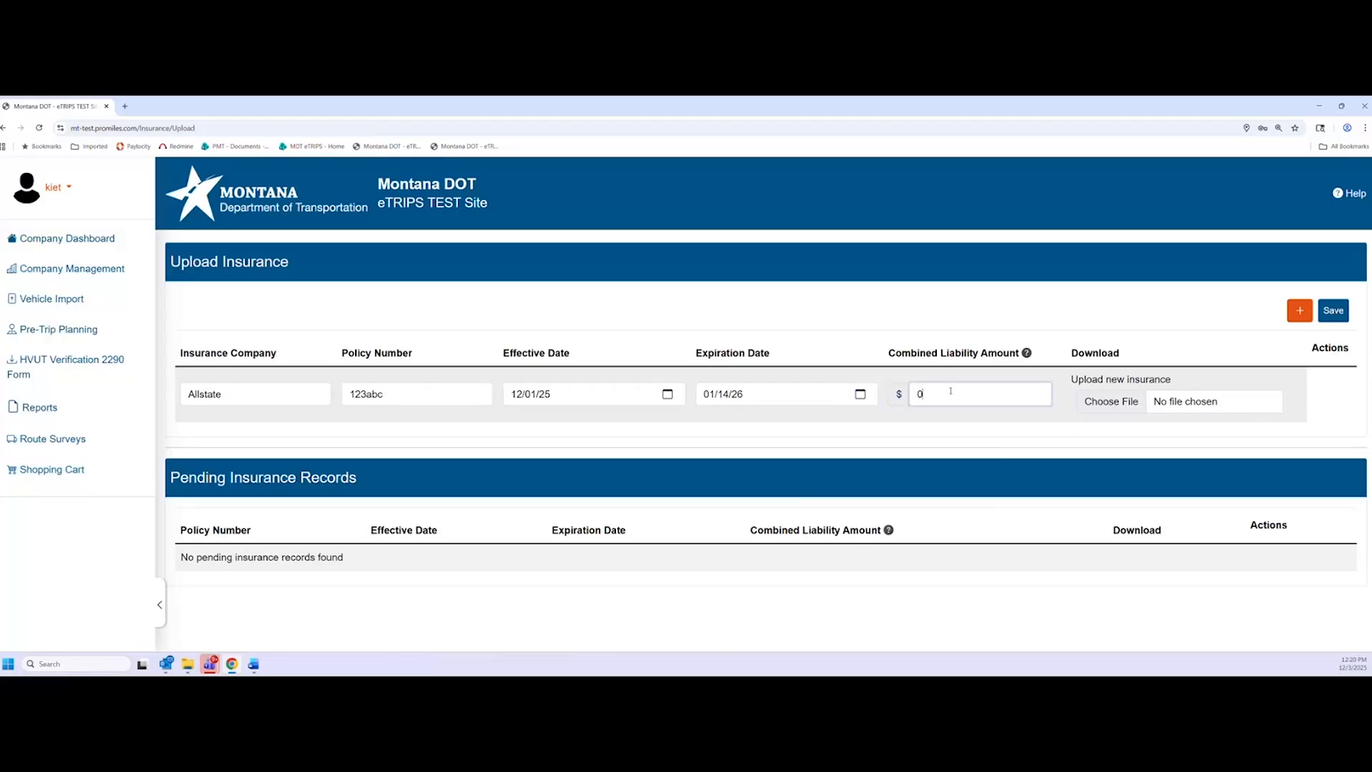
Set the combined liability amount to 1000000 after checking minimum requirements, then choose the document file
click(927, 395)
click(1027, 354)
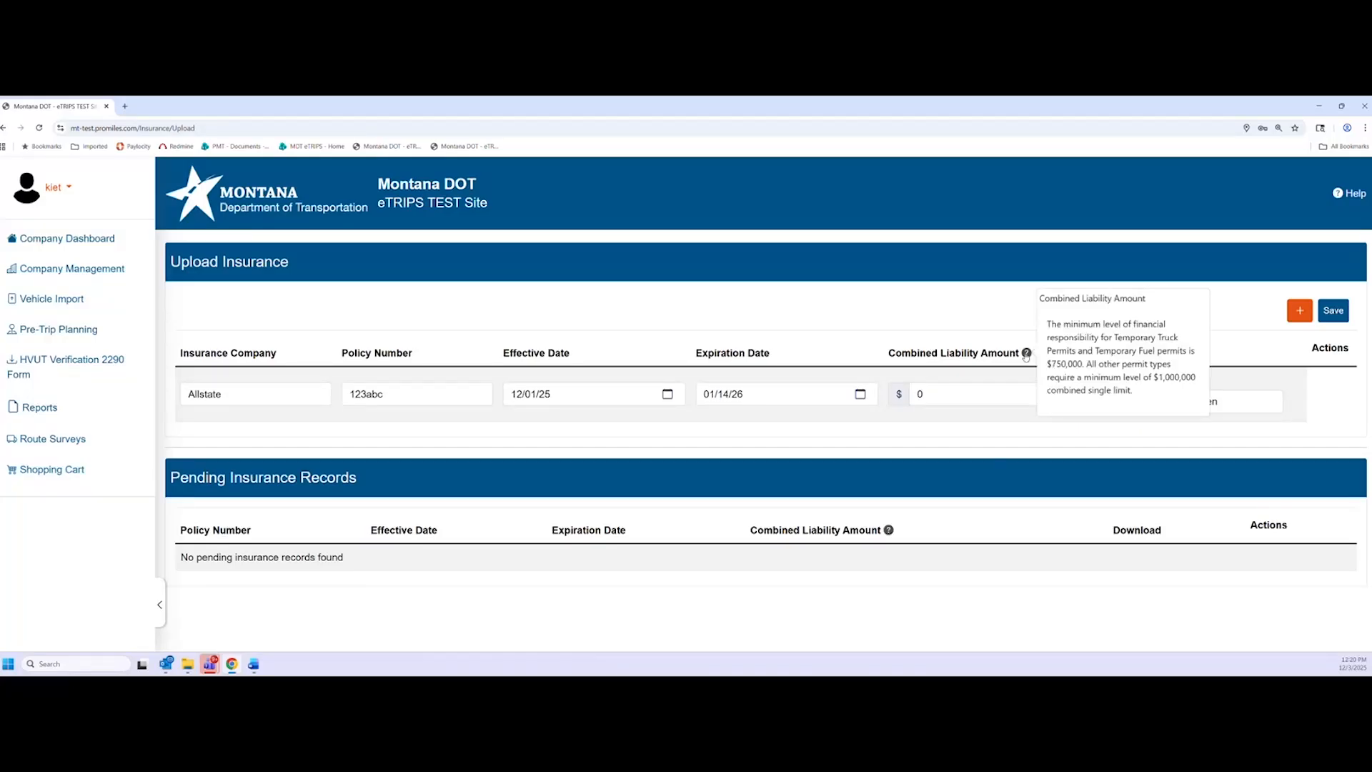
click(1027, 355)
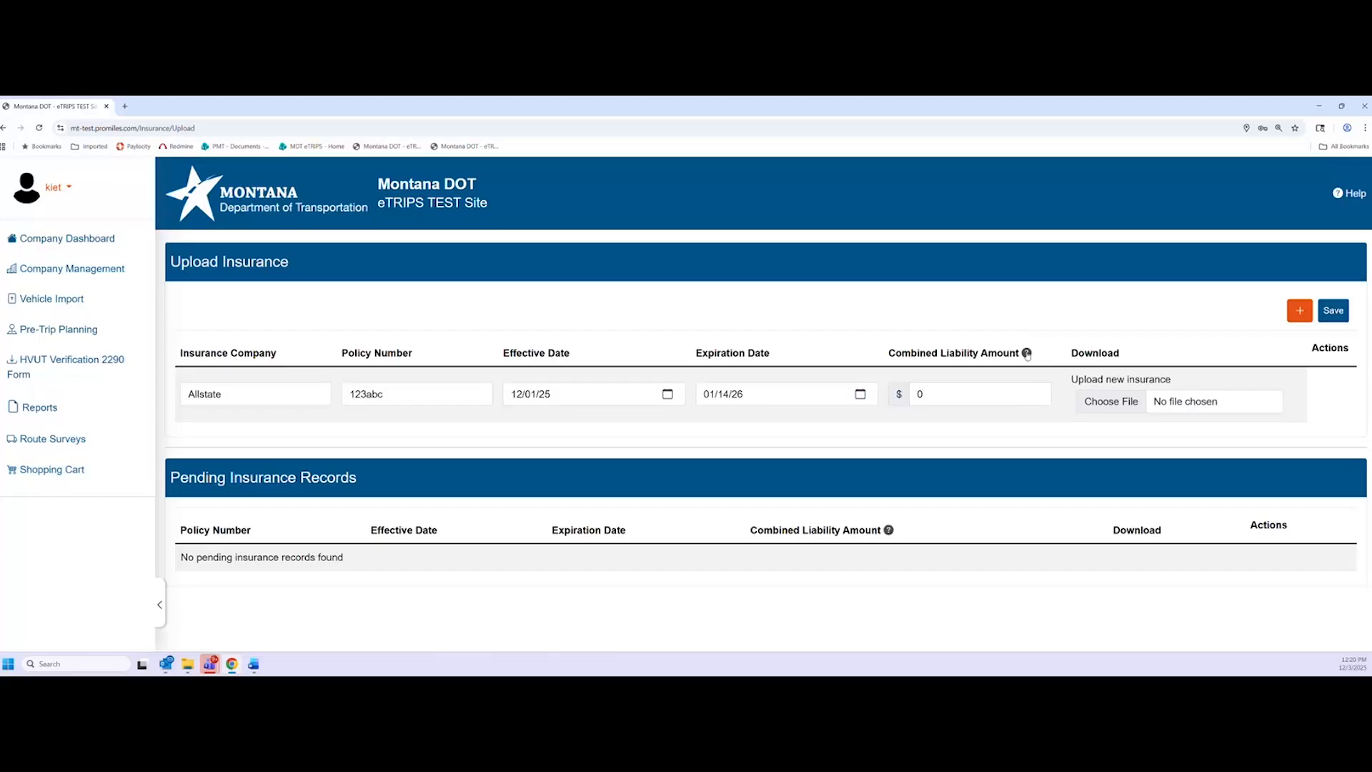
click(1026, 355)
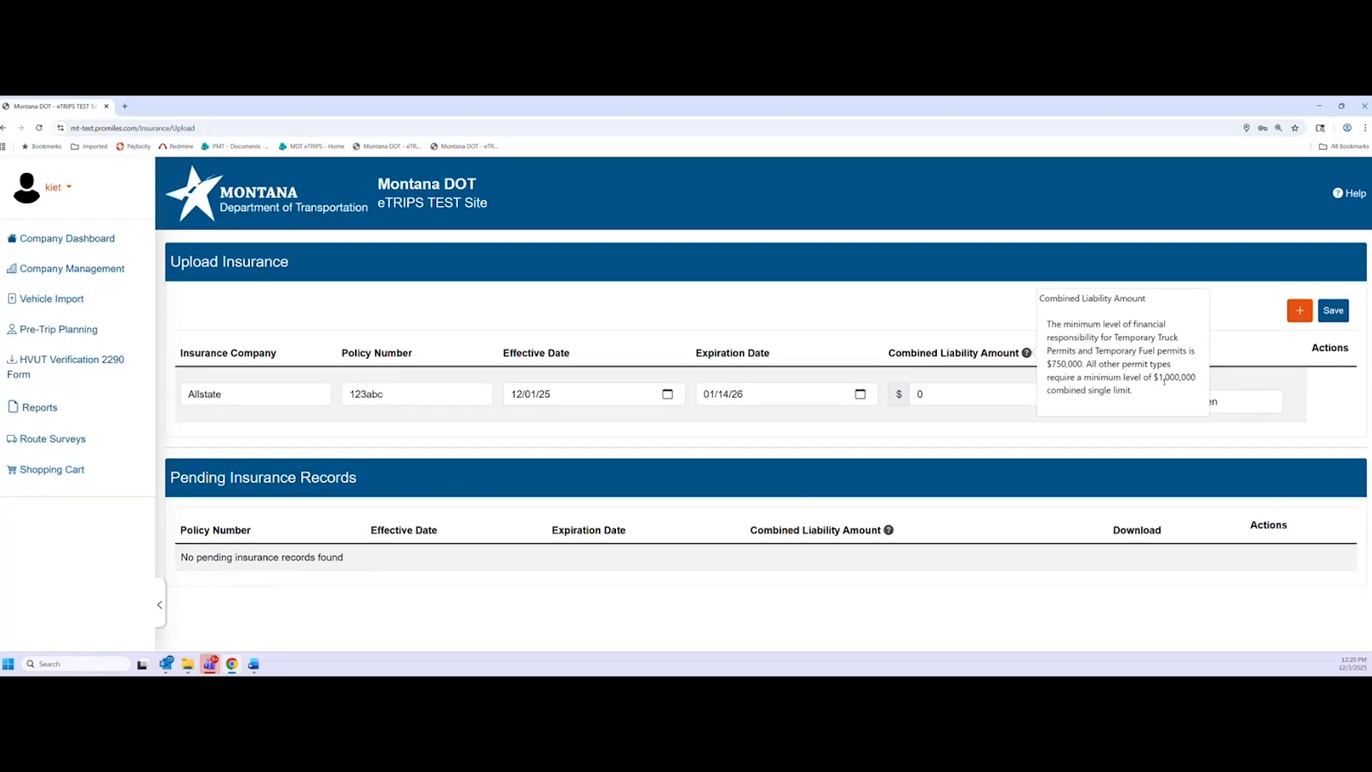
click(968, 398)
key(BackSpace)
text(1)
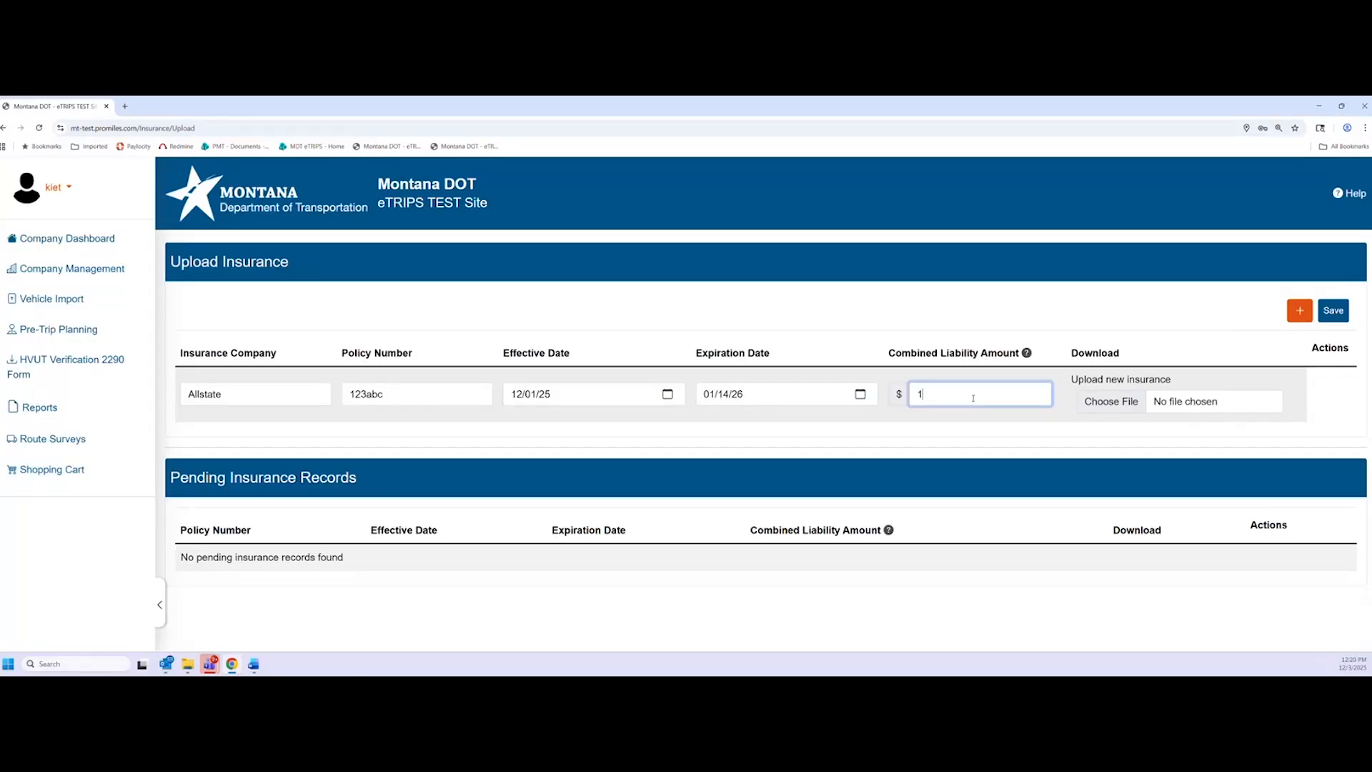
text(000000)
click(1037, 319)
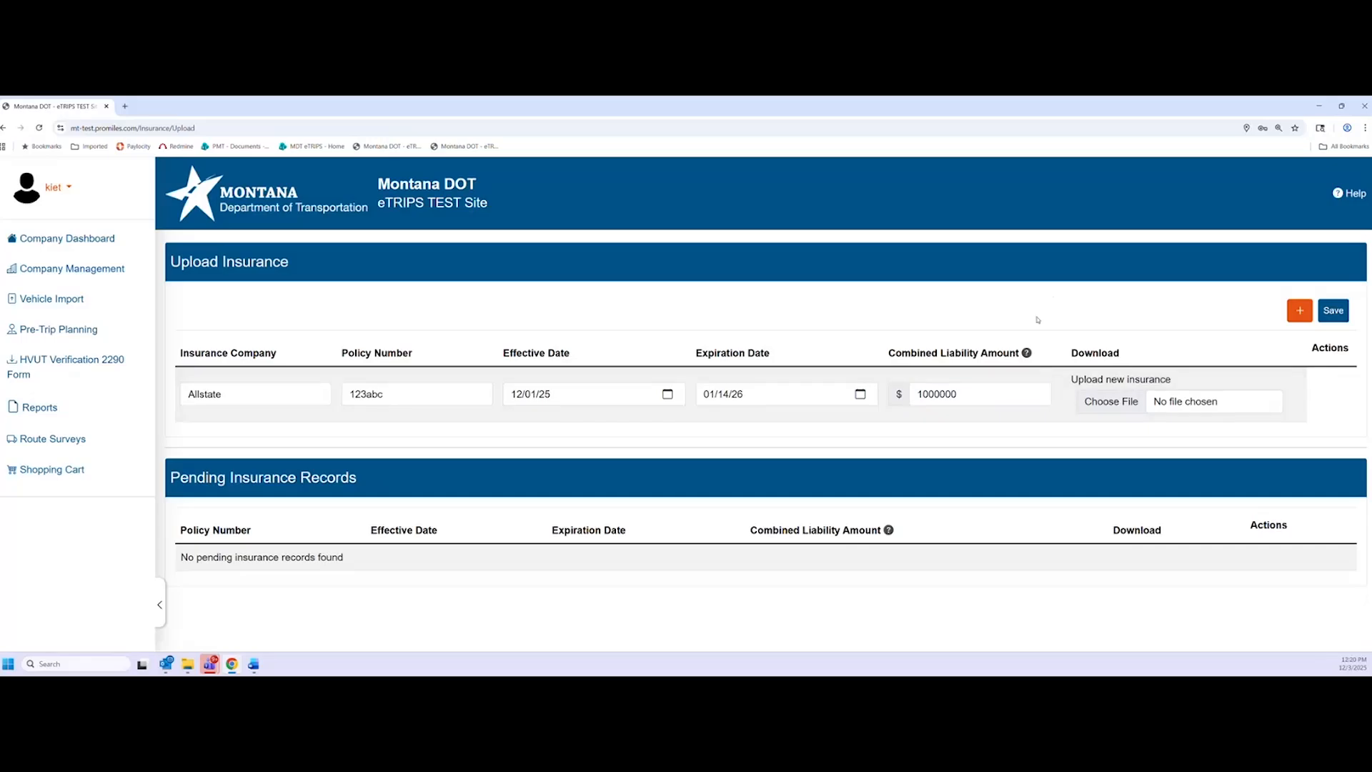
click(1111, 401)
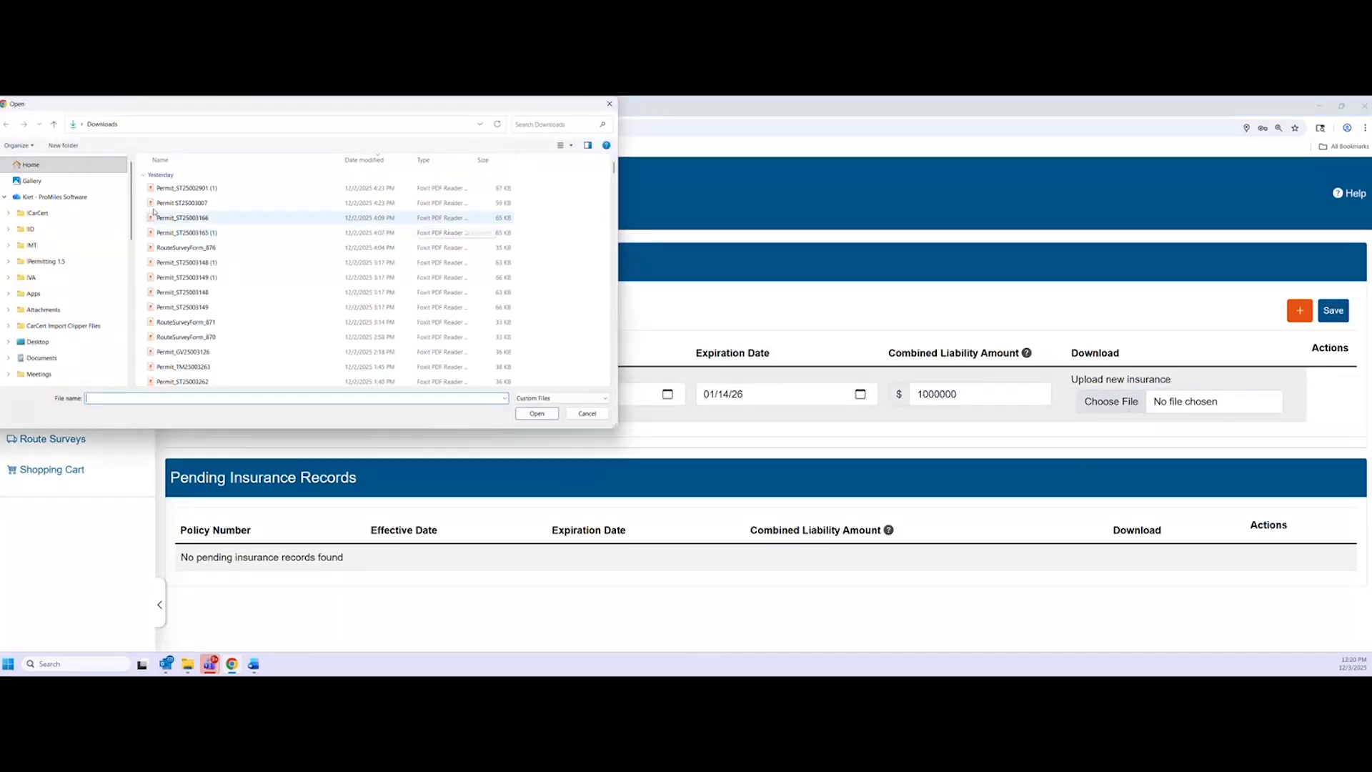
Attach the Permit PDF to the Allstate insurance entry and save the record
double_click(155, 214)
click(1333, 310)
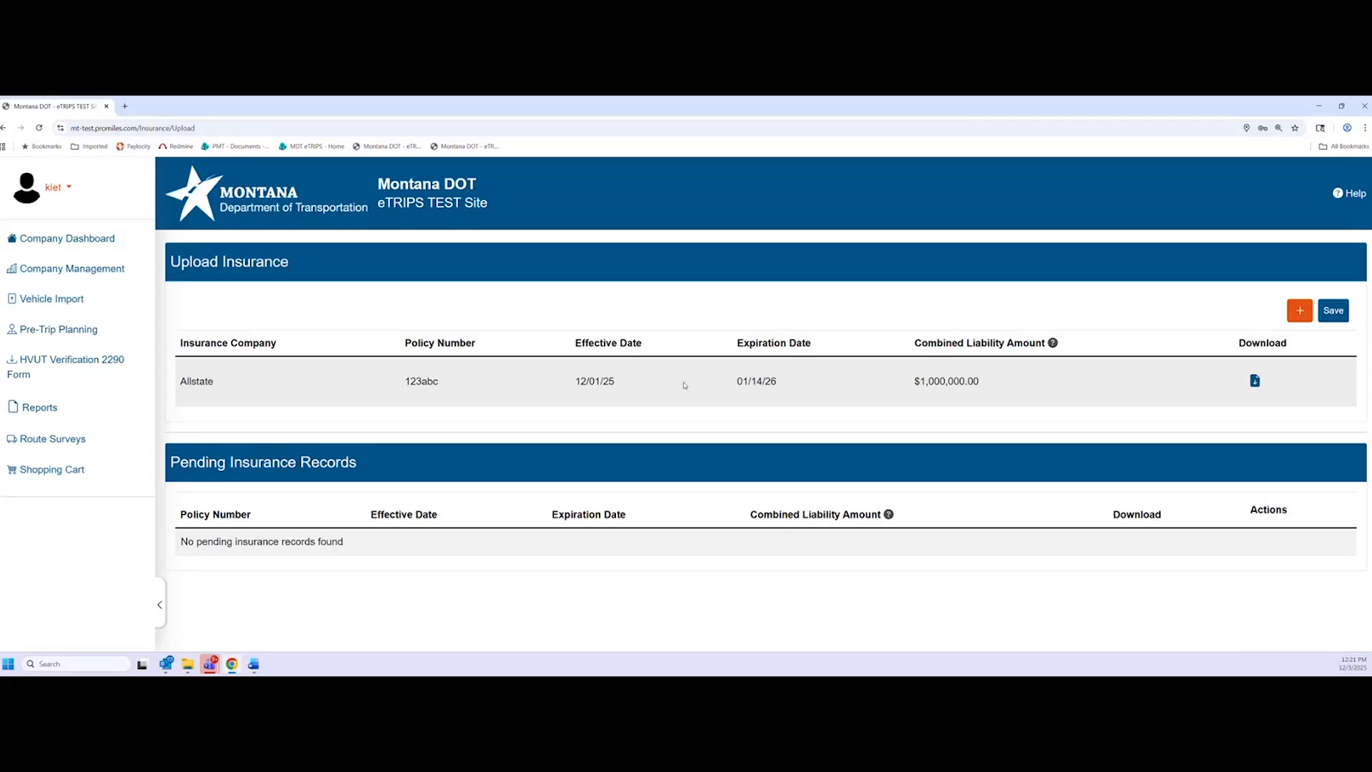
Check the dashboard's insurance expiry of 01/14/26 and the insurance record, then go to Company Management
click(57, 247)
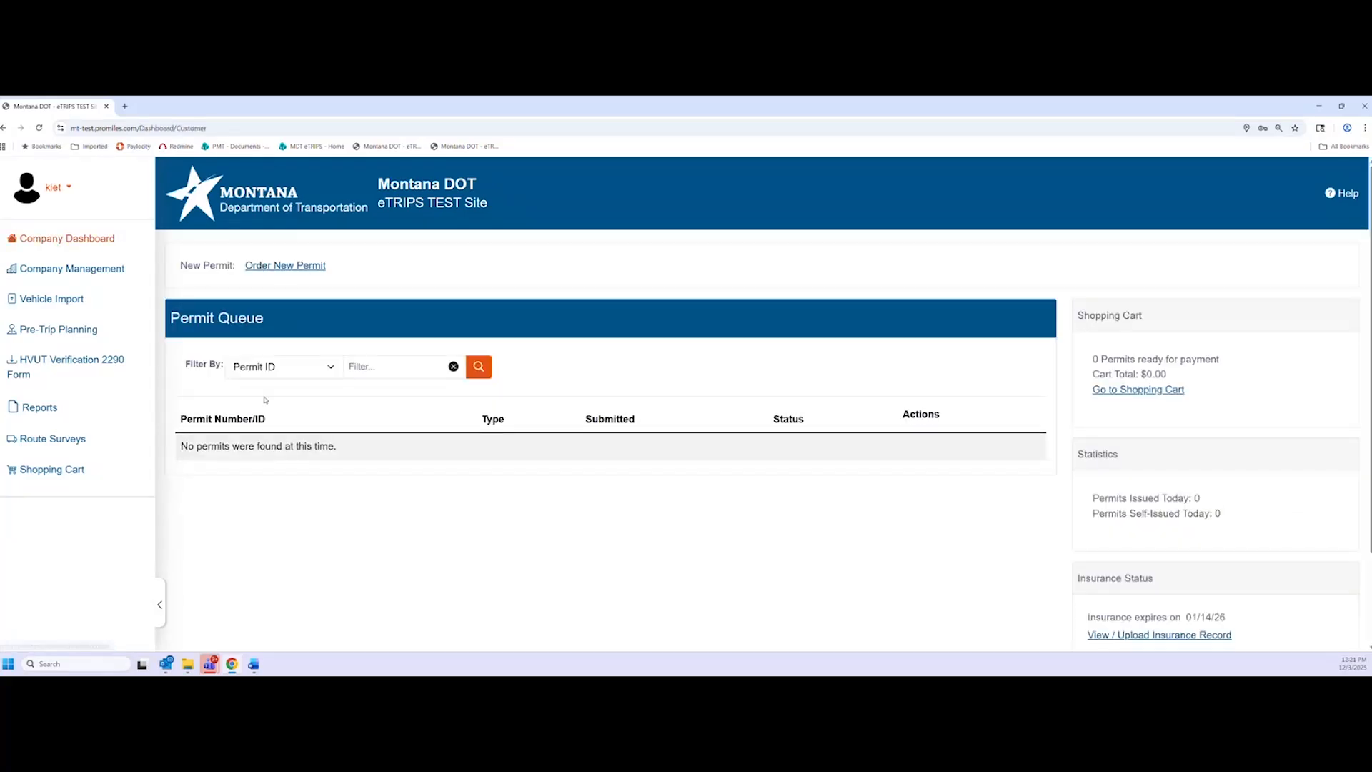
scroll(1125, 518, down, 1)
scroll(1131, 510, down, 2)
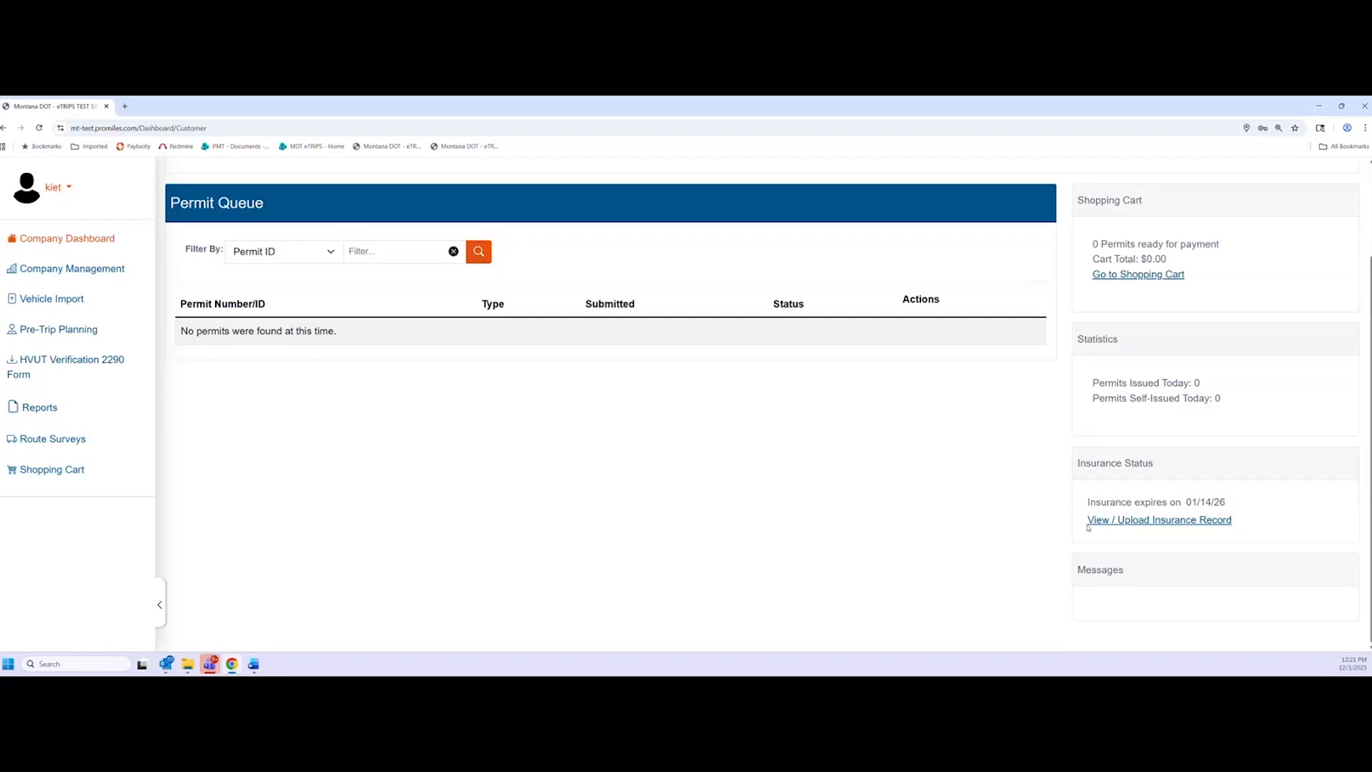
drag(1088, 502, 1237, 502)
click(1146, 474)
drag(1194, 502, 1226, 502)
click(1231, 503)
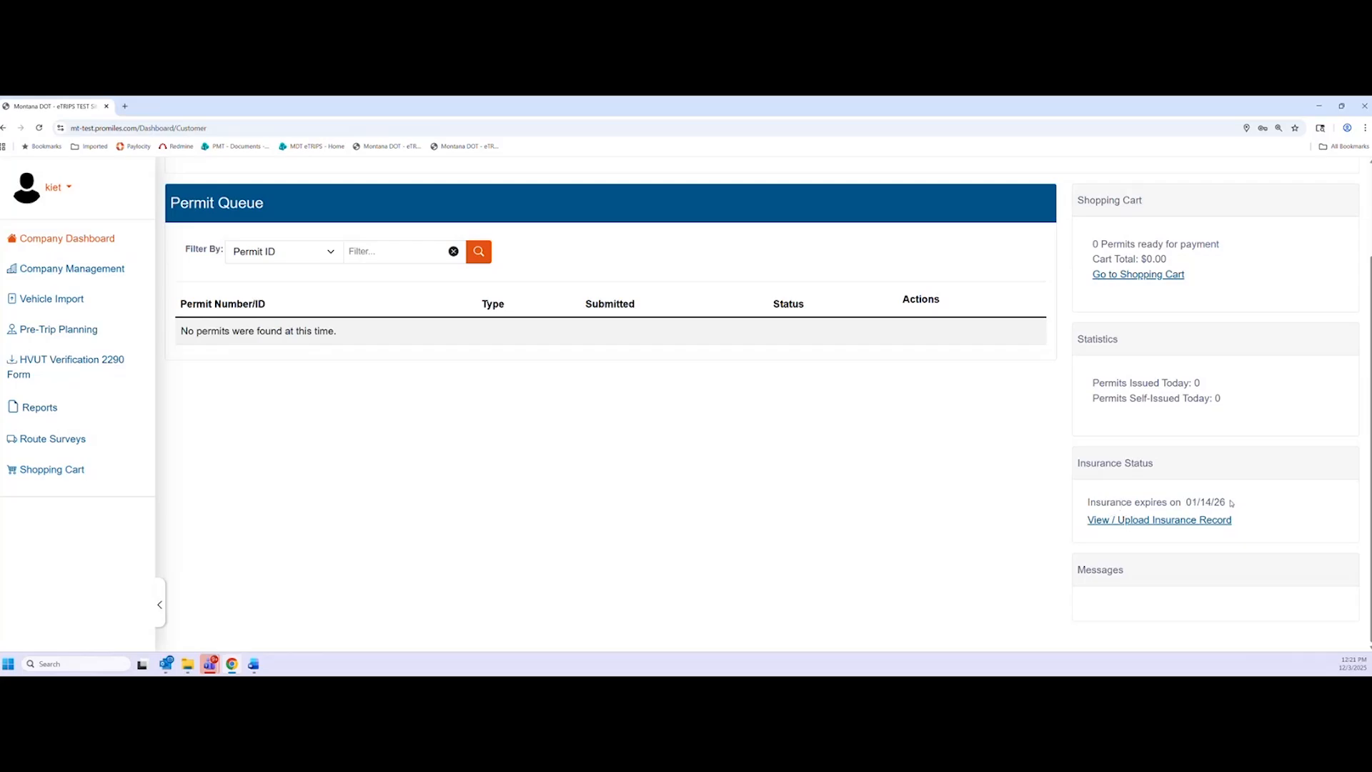
click(1130, 522)
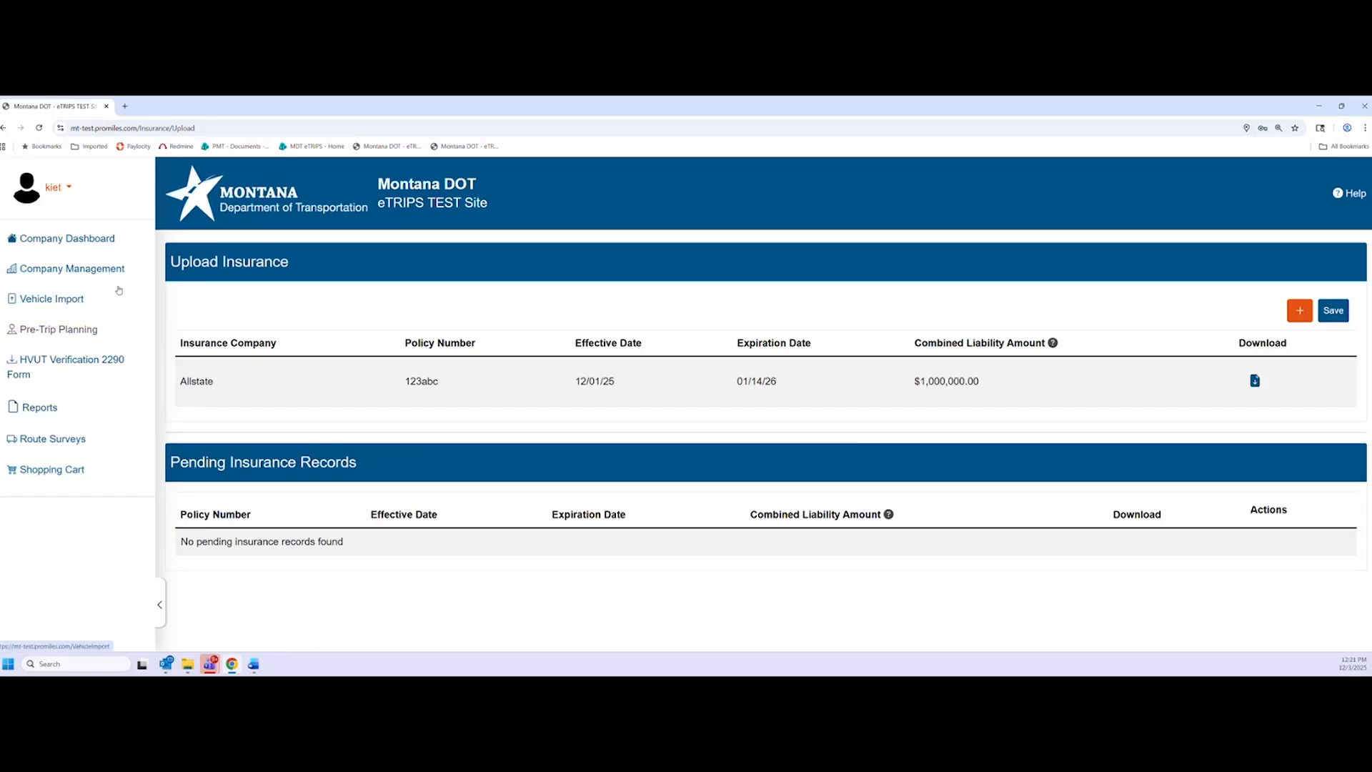
click(96, 268)
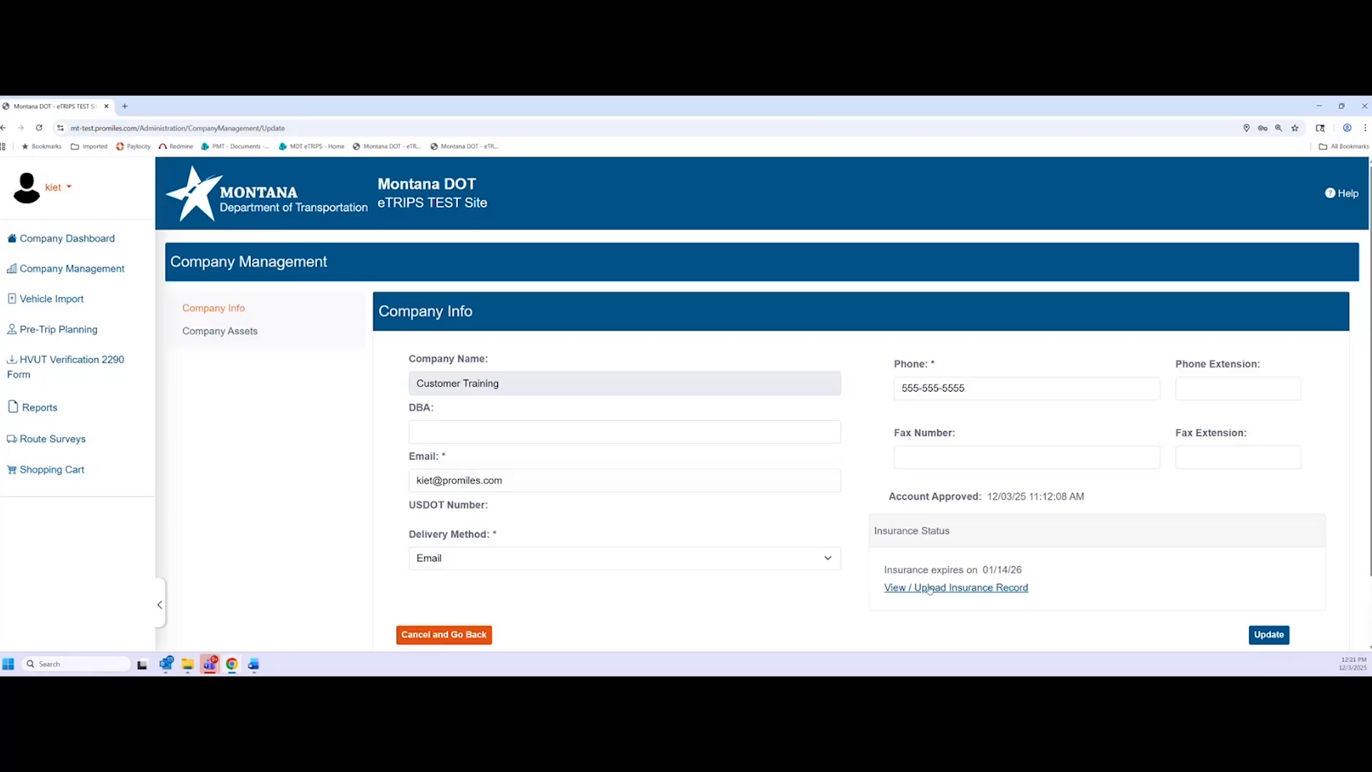
Highlight the insurance expiry date 01/14/26 on the Company Info page
drag(1026, 569, 984, 568)
click(1035, 572)
scroll(318, 456, down, 1)
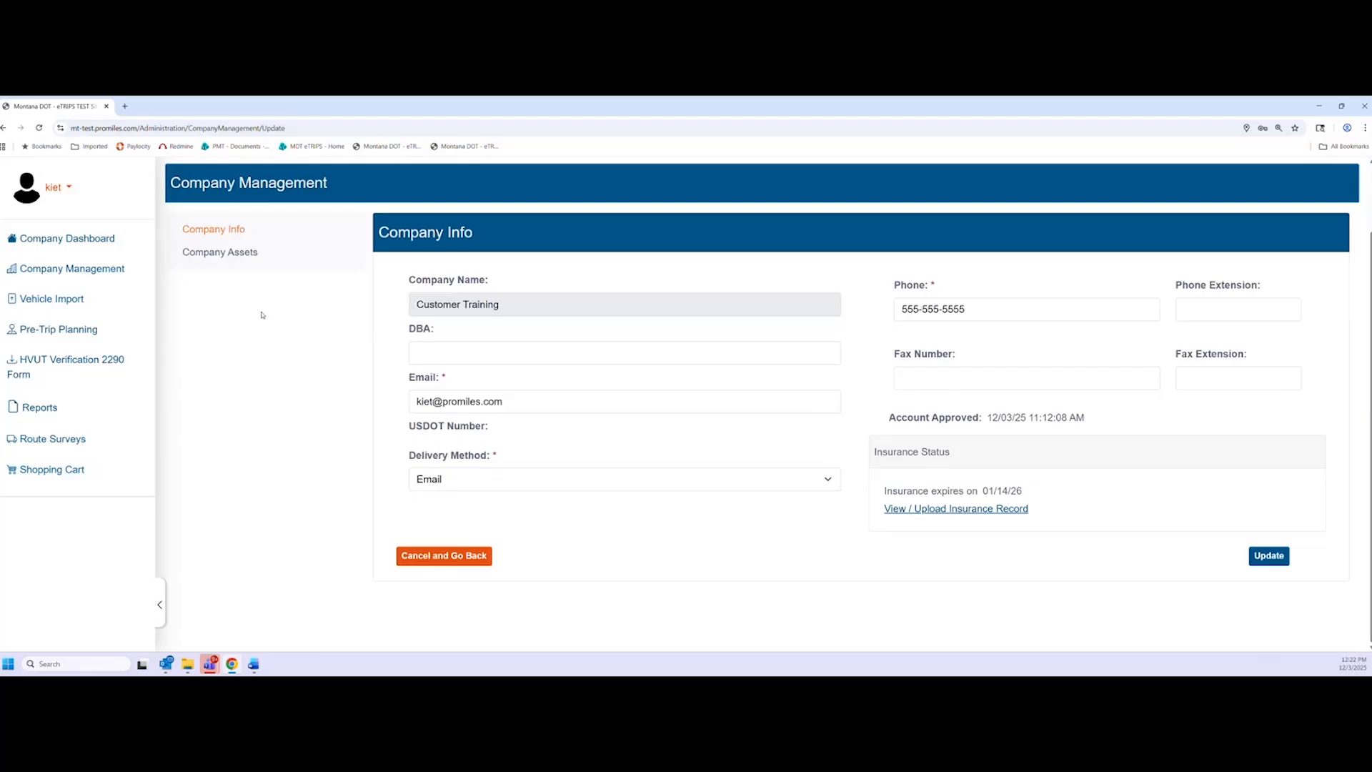
In Company Assets, start a new Business-type contact, then cancel it without saving
click(218, 253)
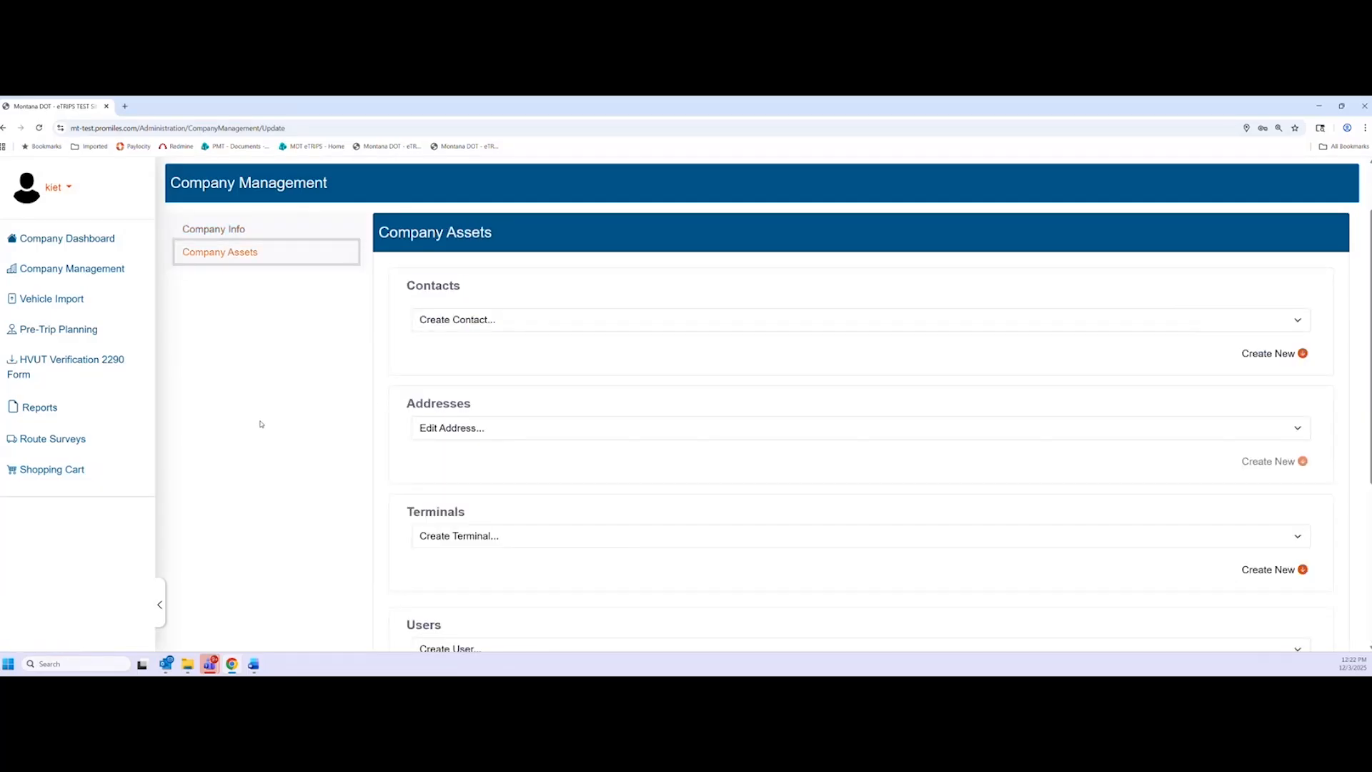
scroll(286, 423, down, 1)
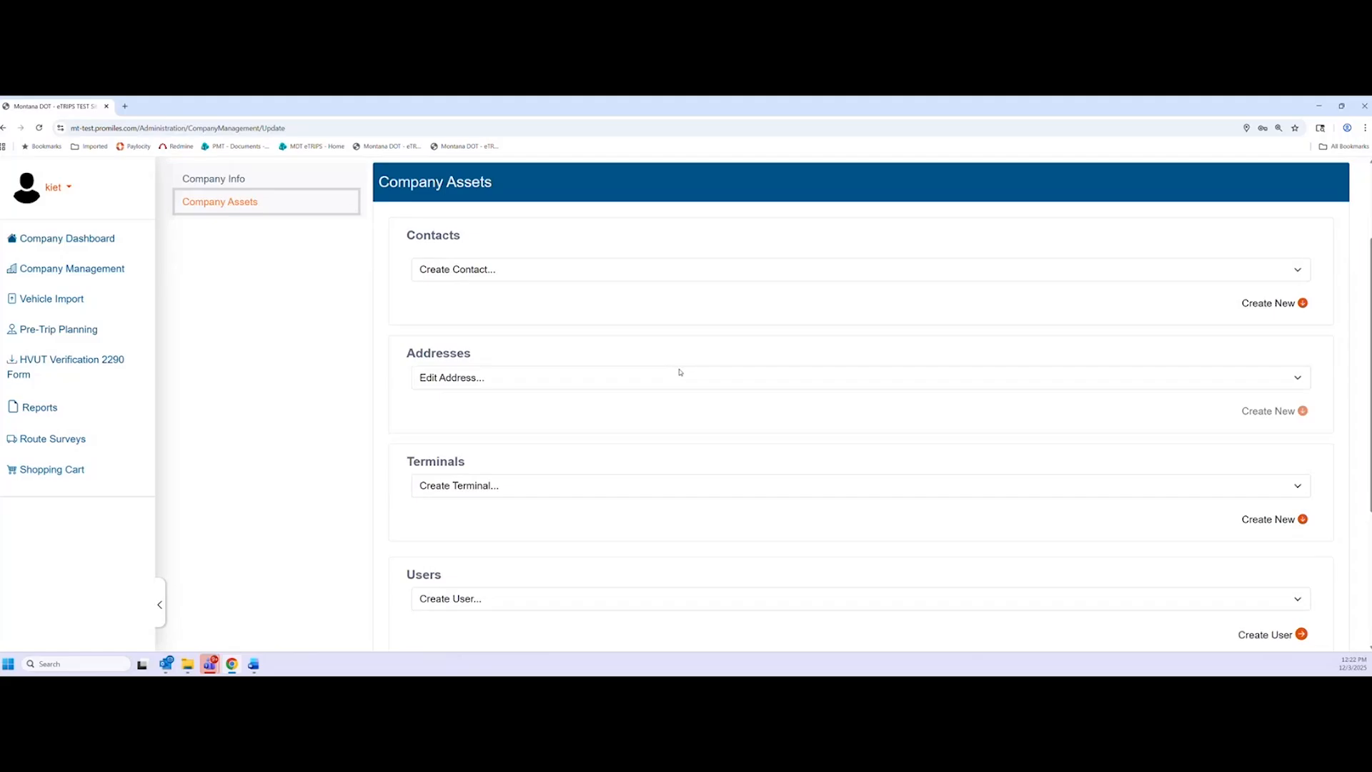
click(519, 275)
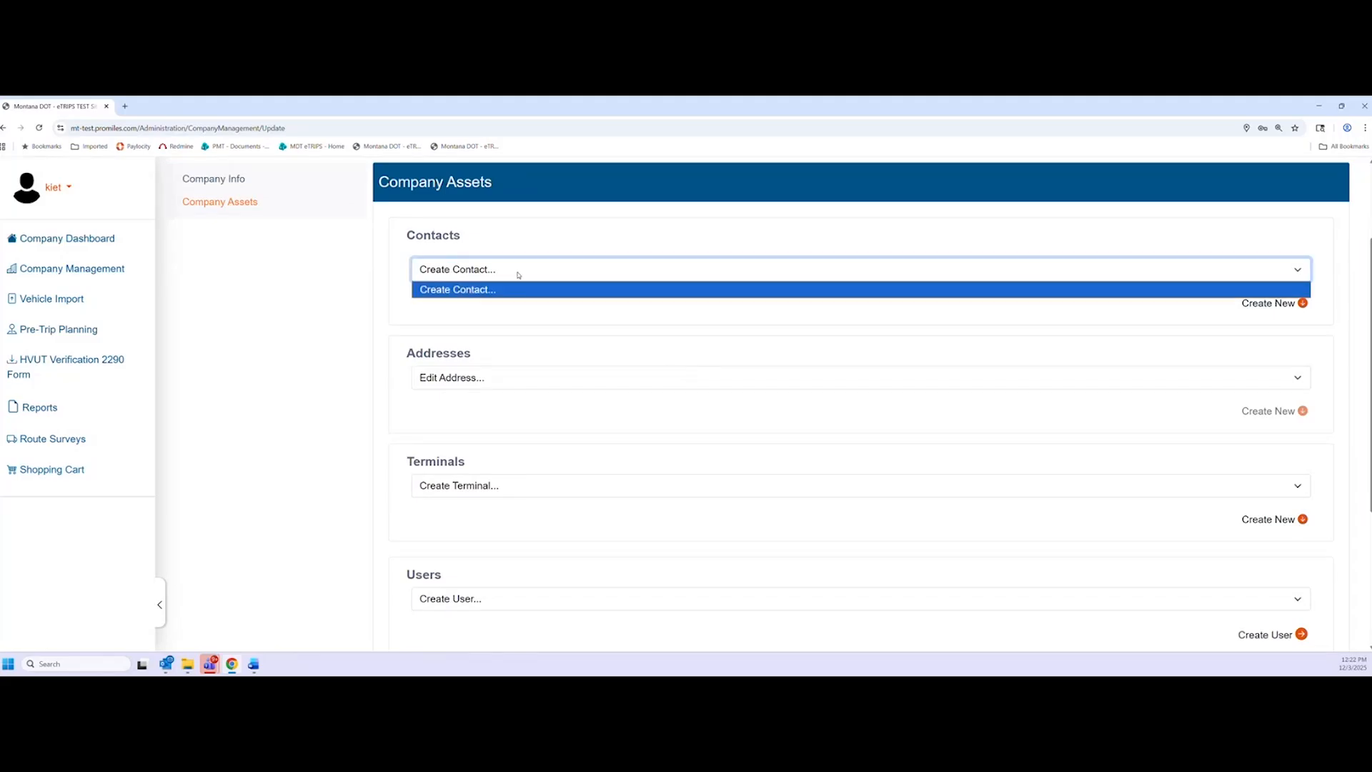
click(520, 274)
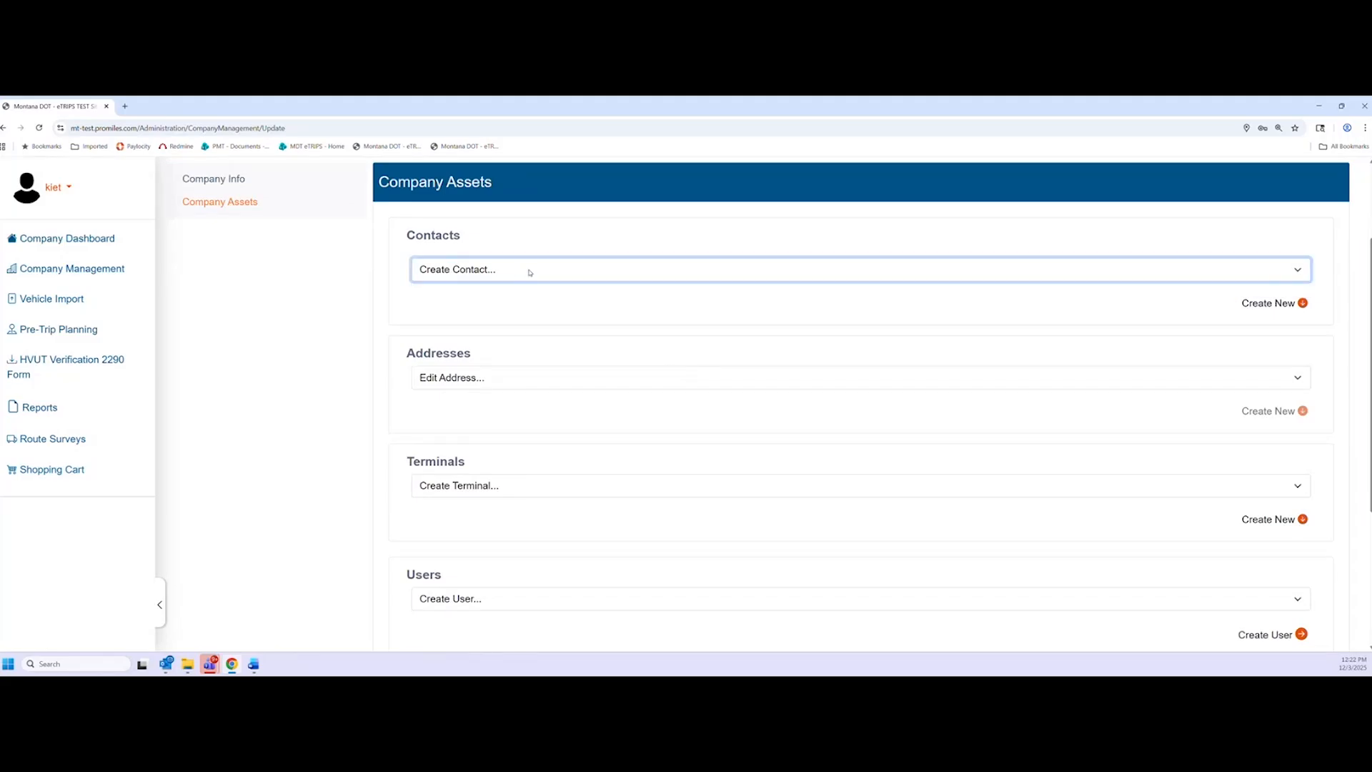
click(1263, 308)
scroll(1262, 308, down, 2)
click(547, 274)
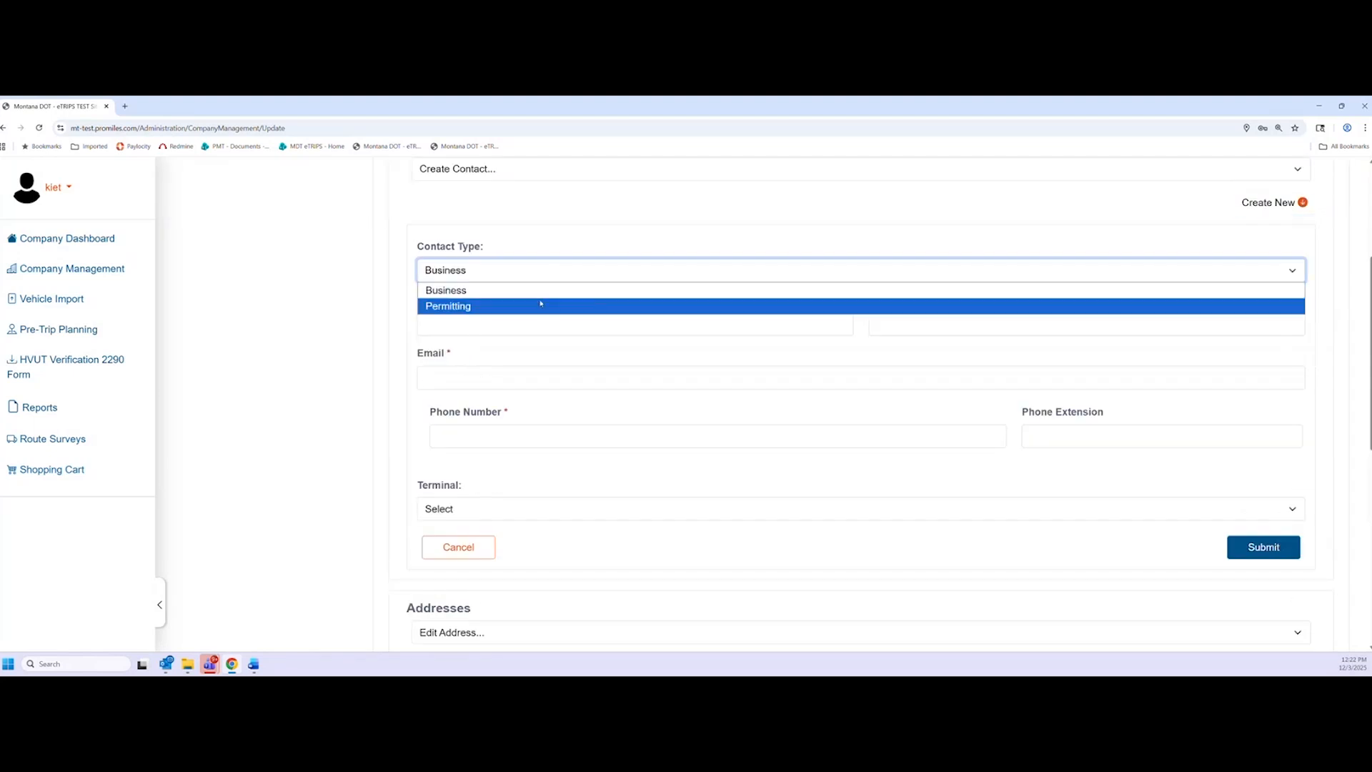
click(550, 273)
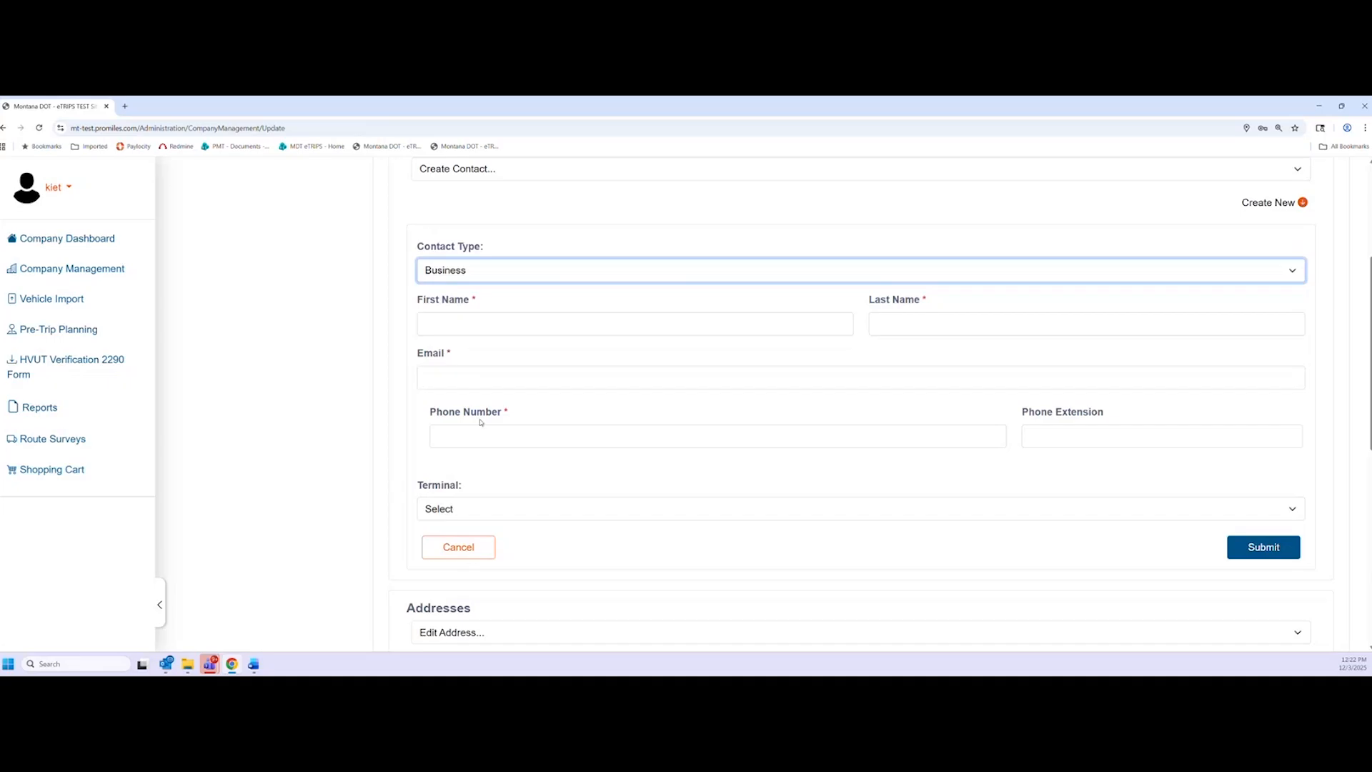
click(458, 547)
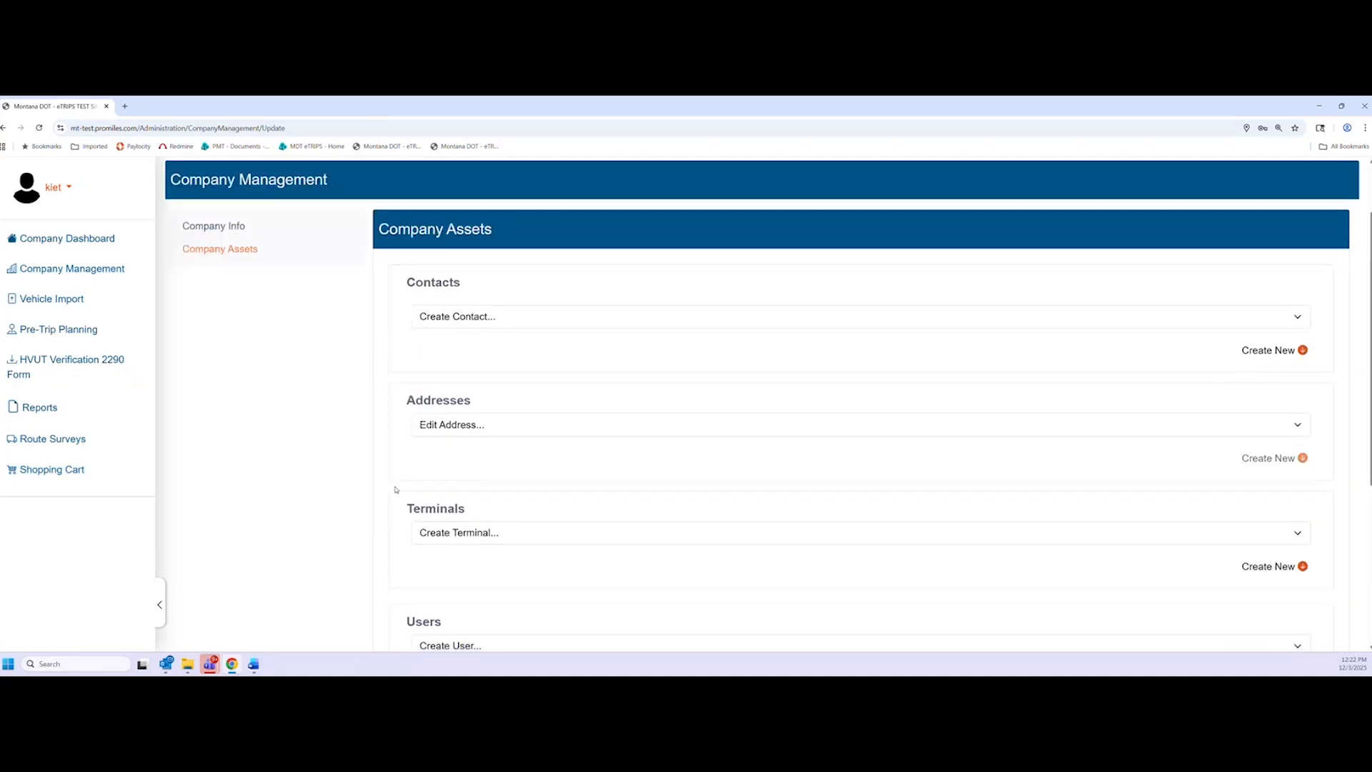
Show the company's Physical address details in the Addresses section
click(573, 377)
click(538, 410)
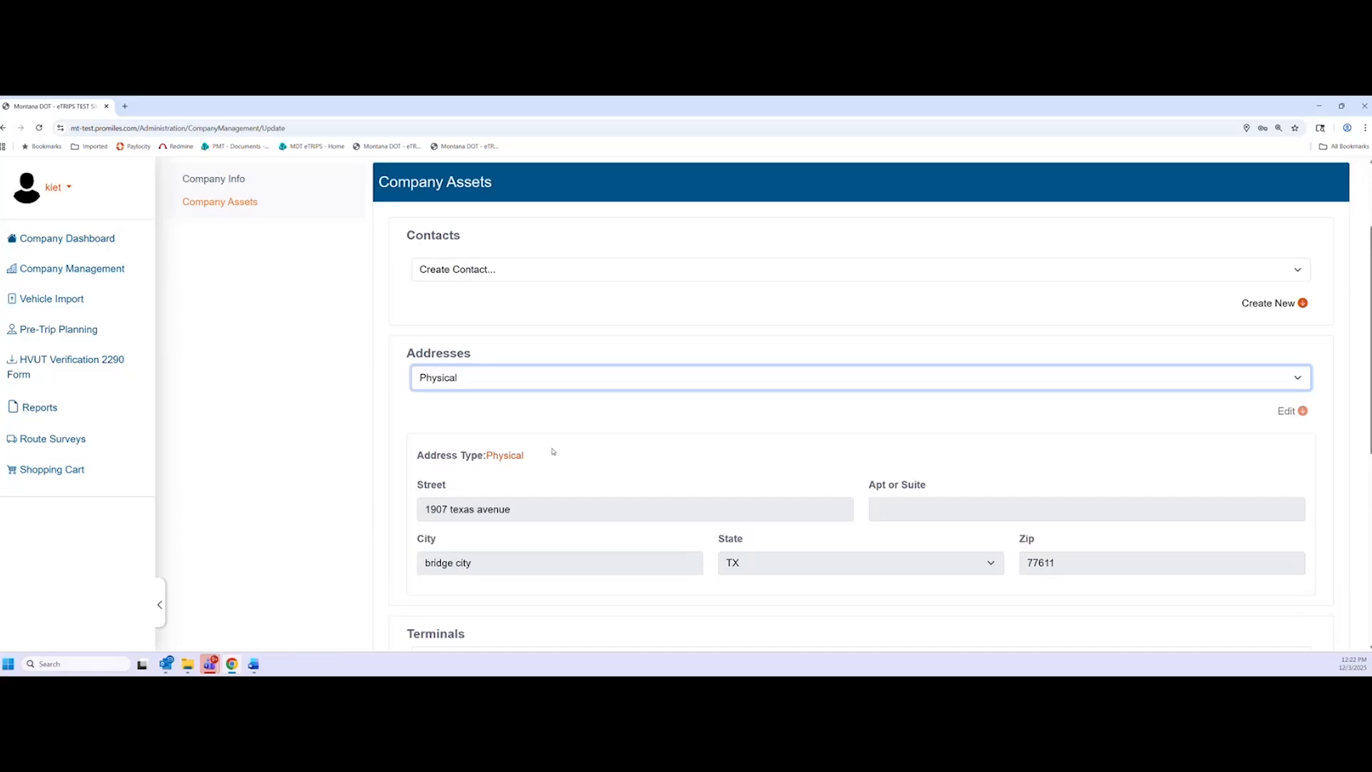
scroll(623, 471, down, 2)
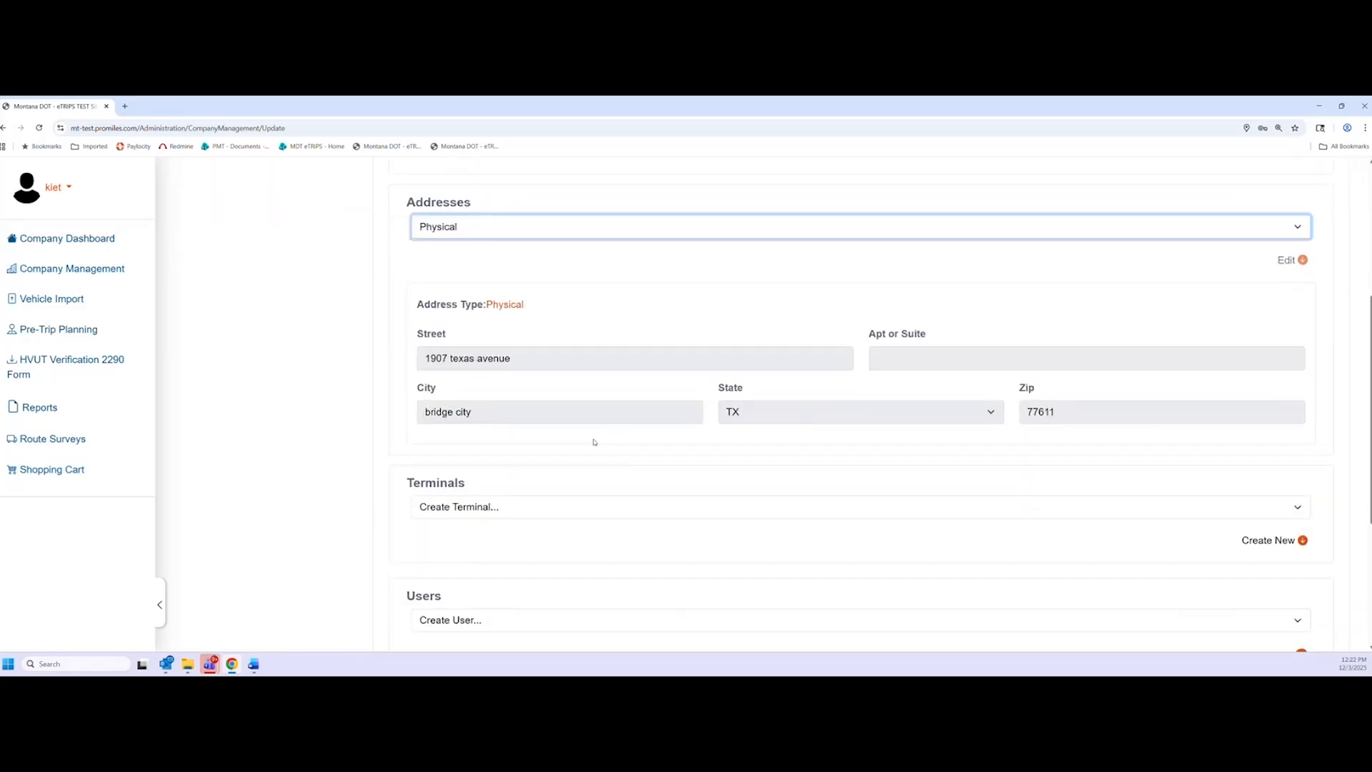
scroll(593, 439, up, 1)
Switch the Addresses view to the Mailing address and scroll down to the Terminals list
click(528, 333)
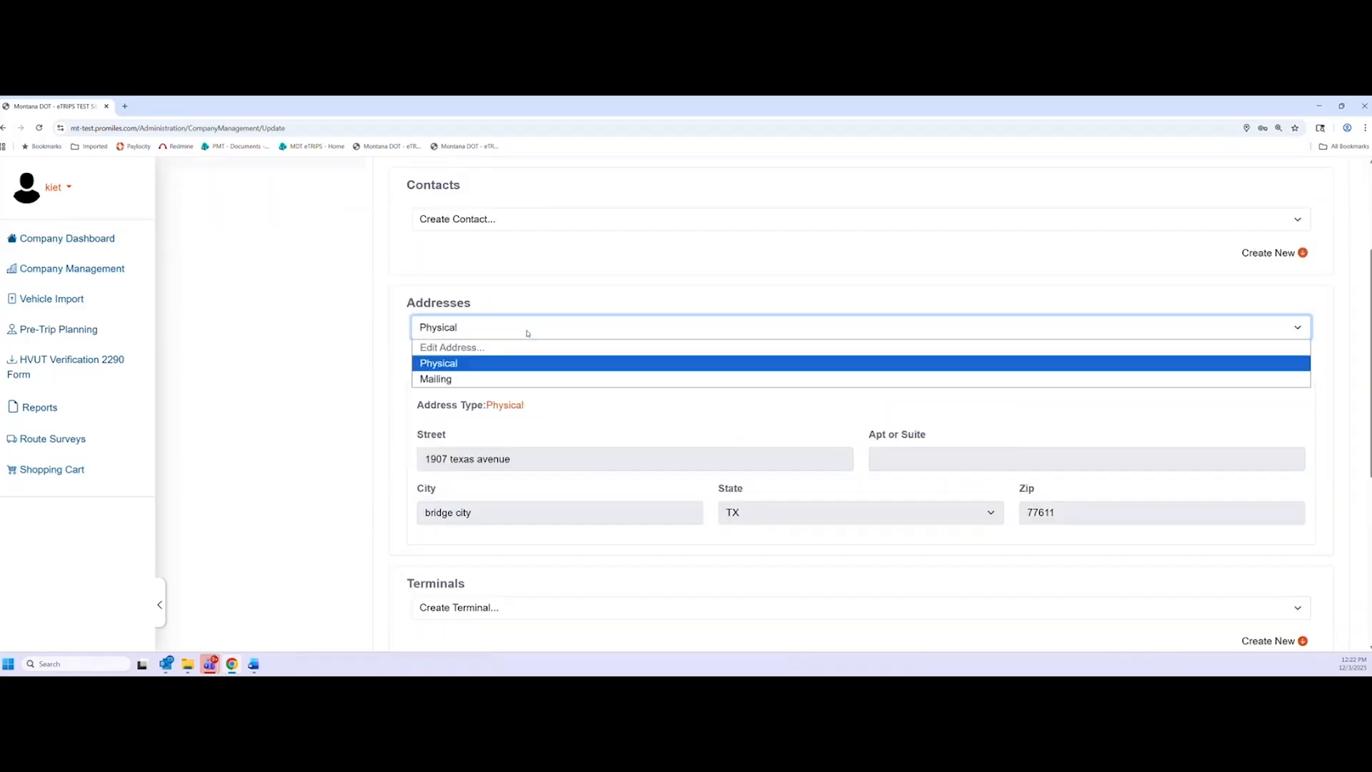
click(527, 332)
click(528, 333)
click(496, 378)
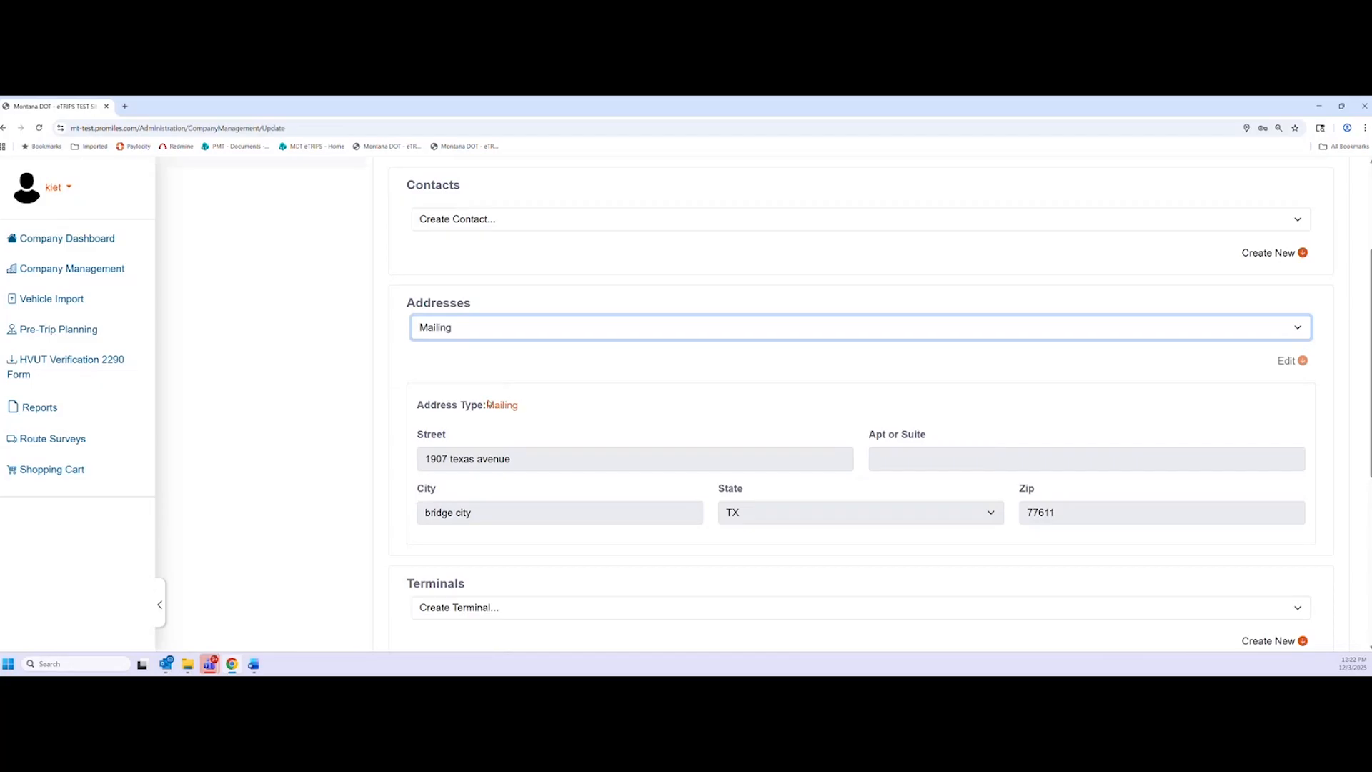
click(588, 463)
click(558, 332)
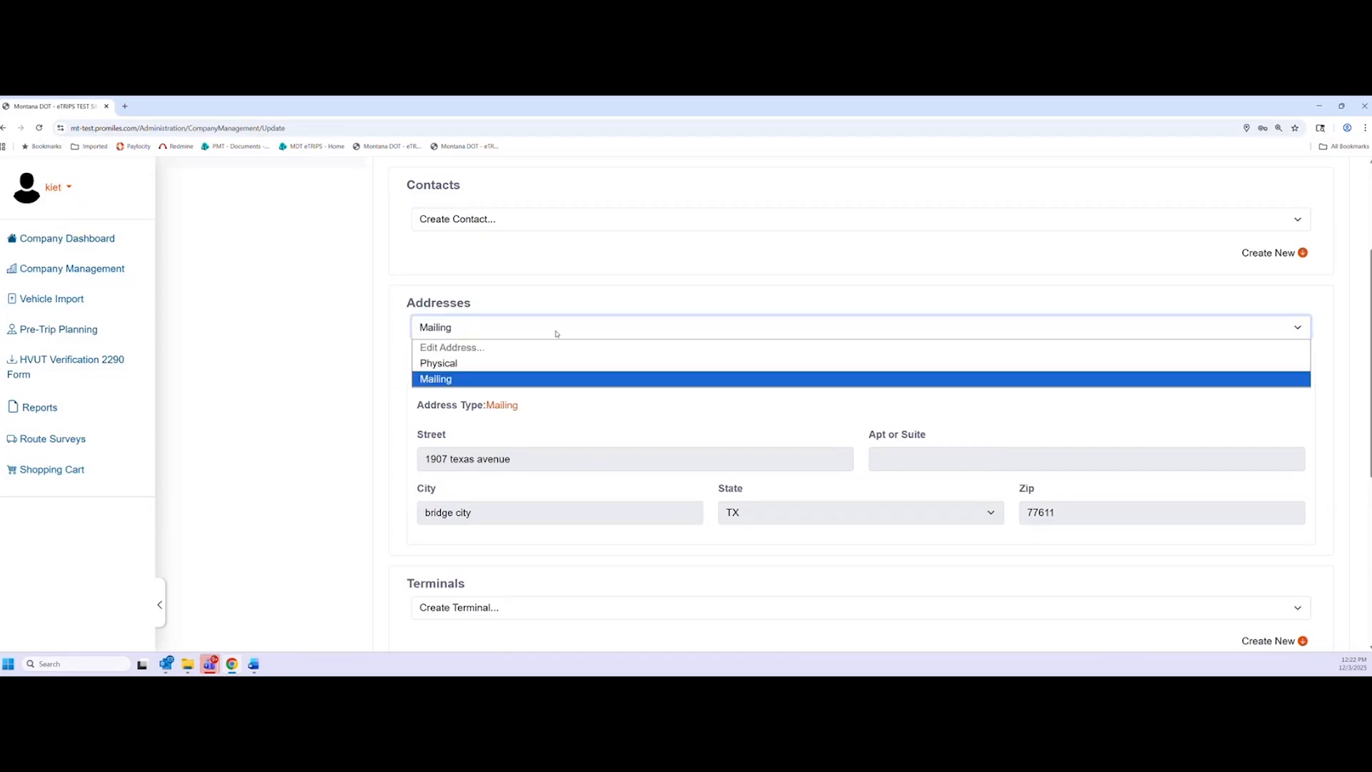
click(337, 398)
scroll(376, 421, down, 1)
scroll(376, 422, down, 4)
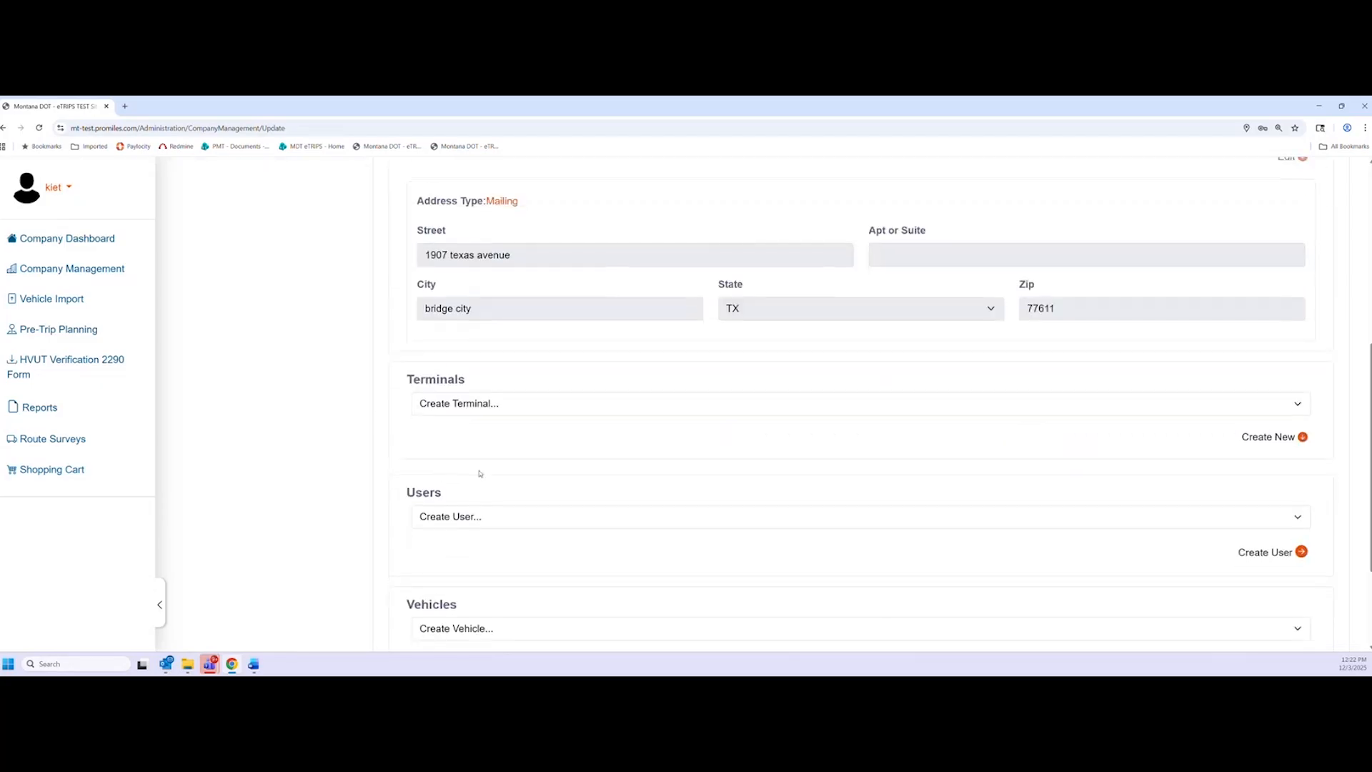
click(596, 251)
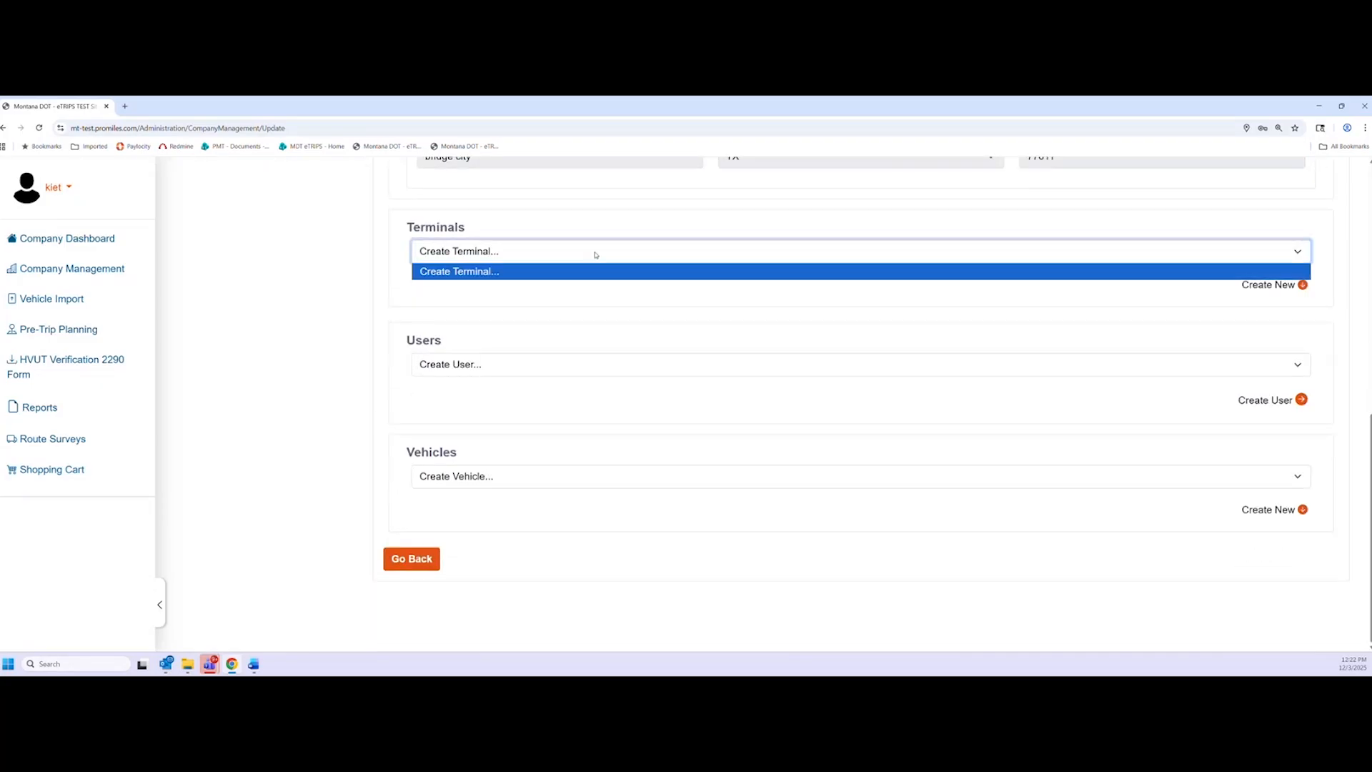
Check the empty Terminals list and the Users dropdown, including the existing user and Create New option
click(429, 255)
click(493, 252)
click(1216, 313)
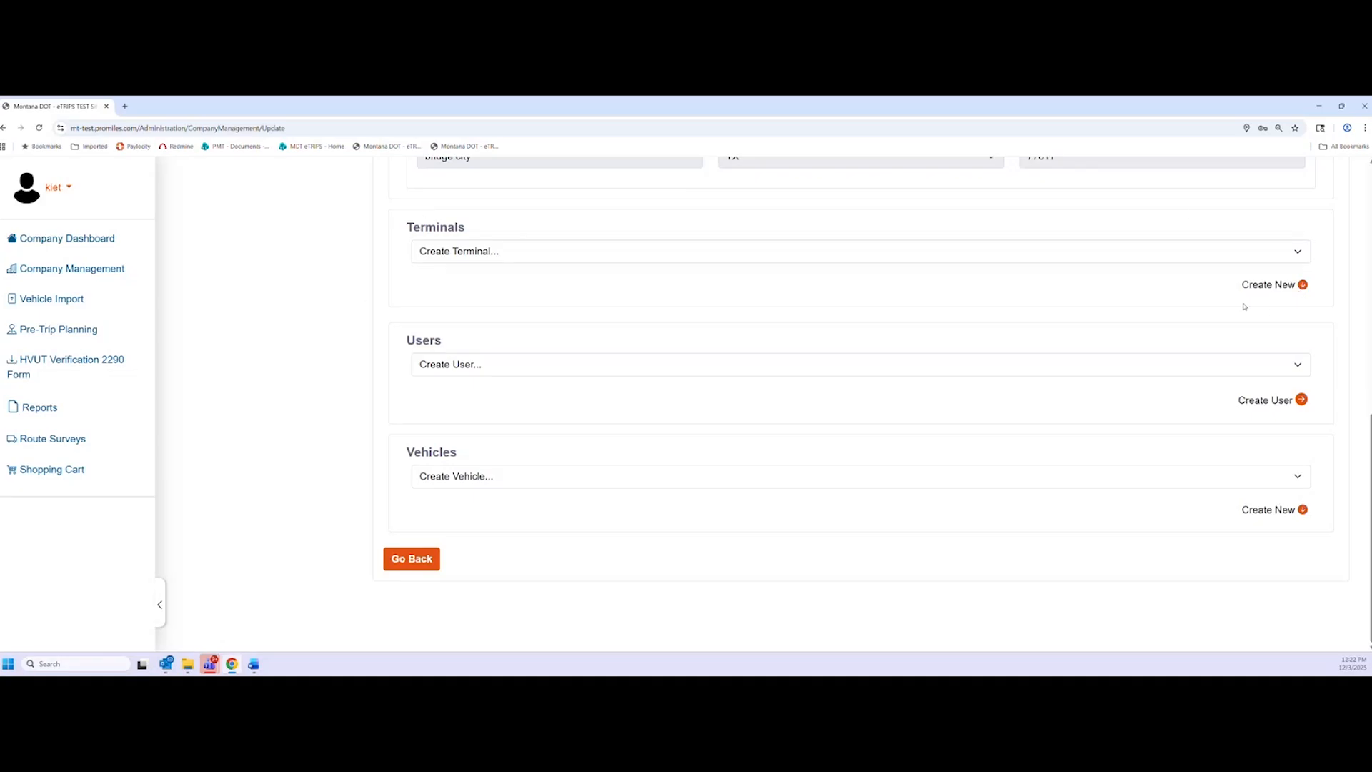
click(501, 262)
click(459, 289)
click(466, 366)
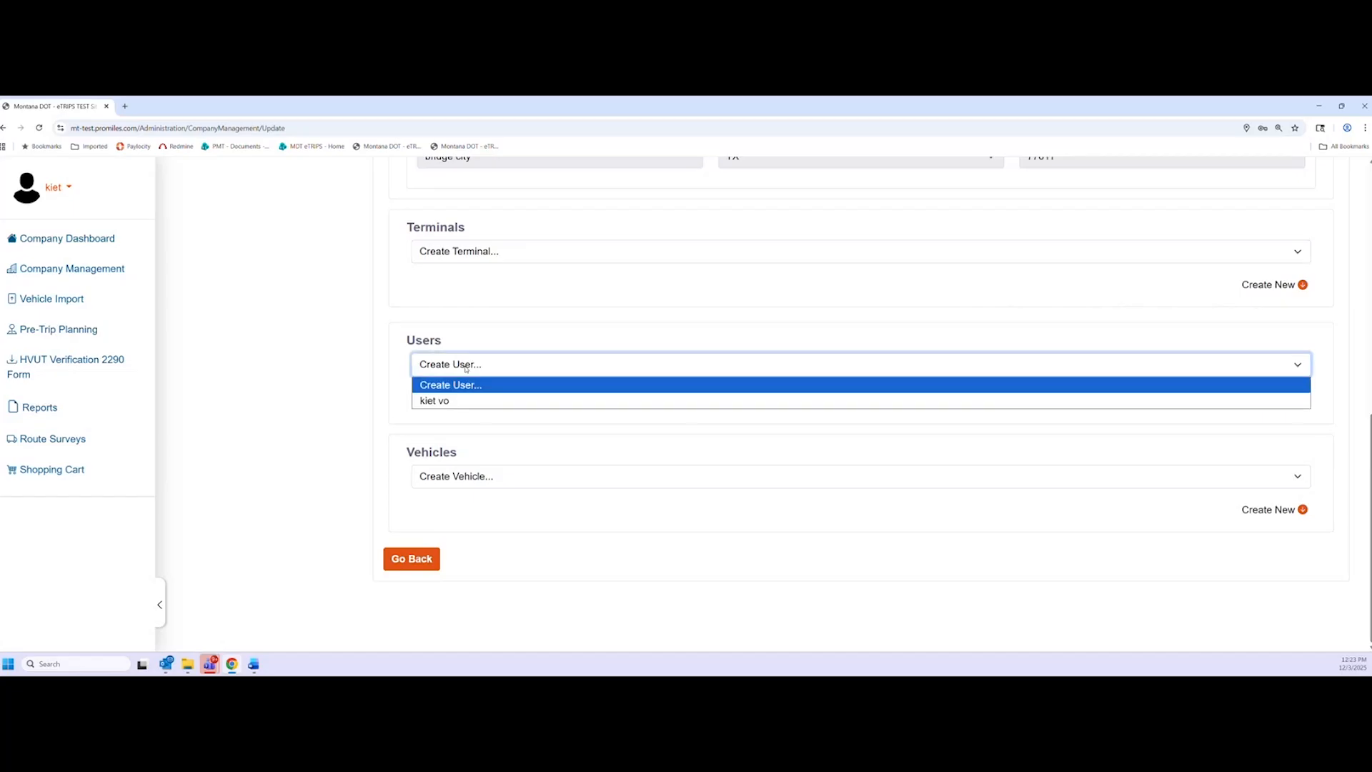
click(406, 400)
click(449, 368)
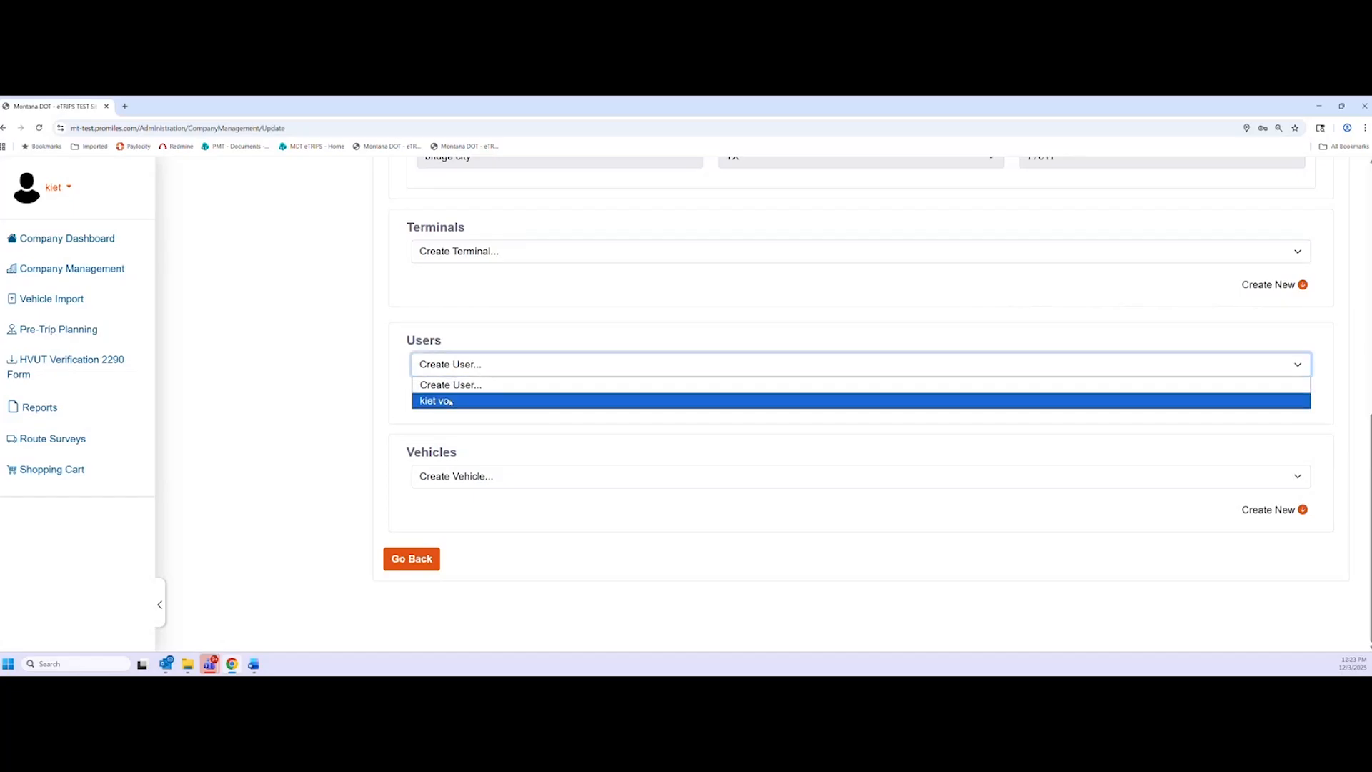
click(449, 401)
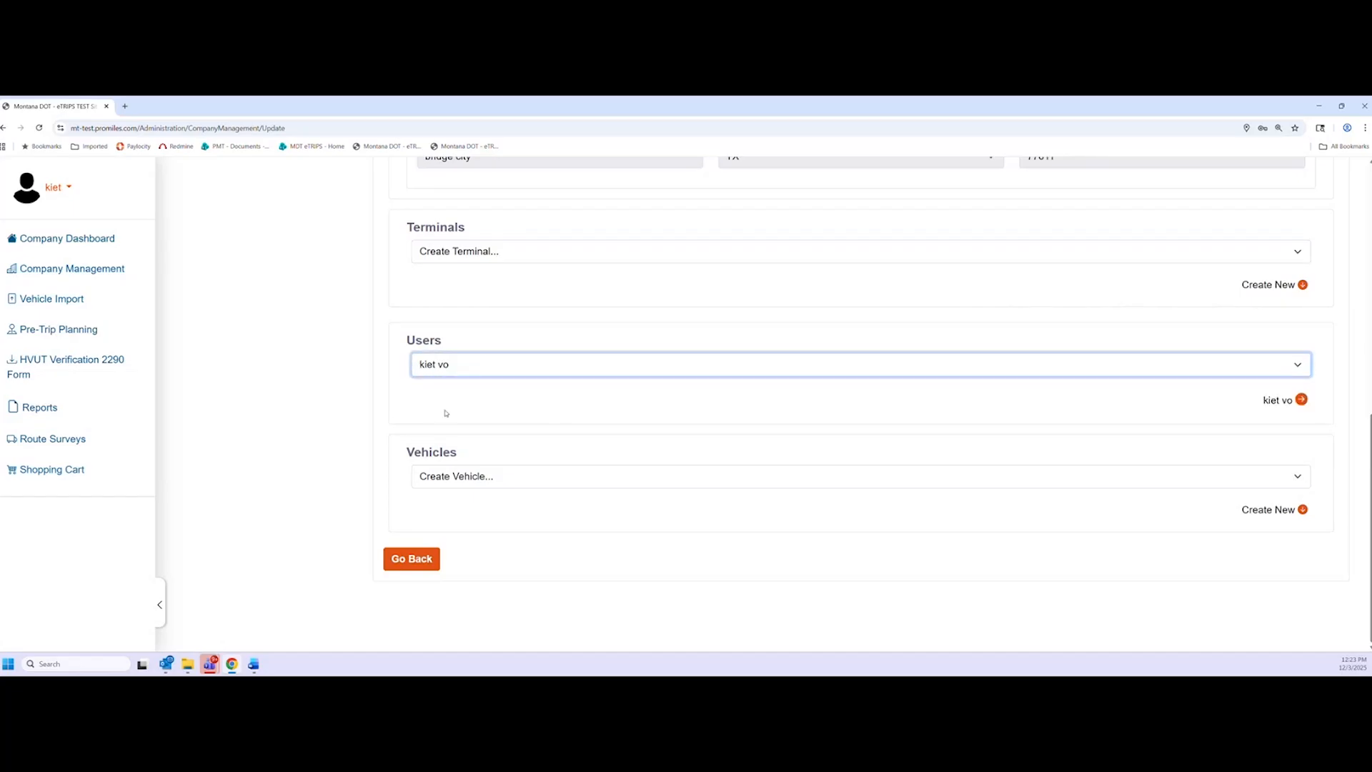
click(447, 370)
click(450, 385)
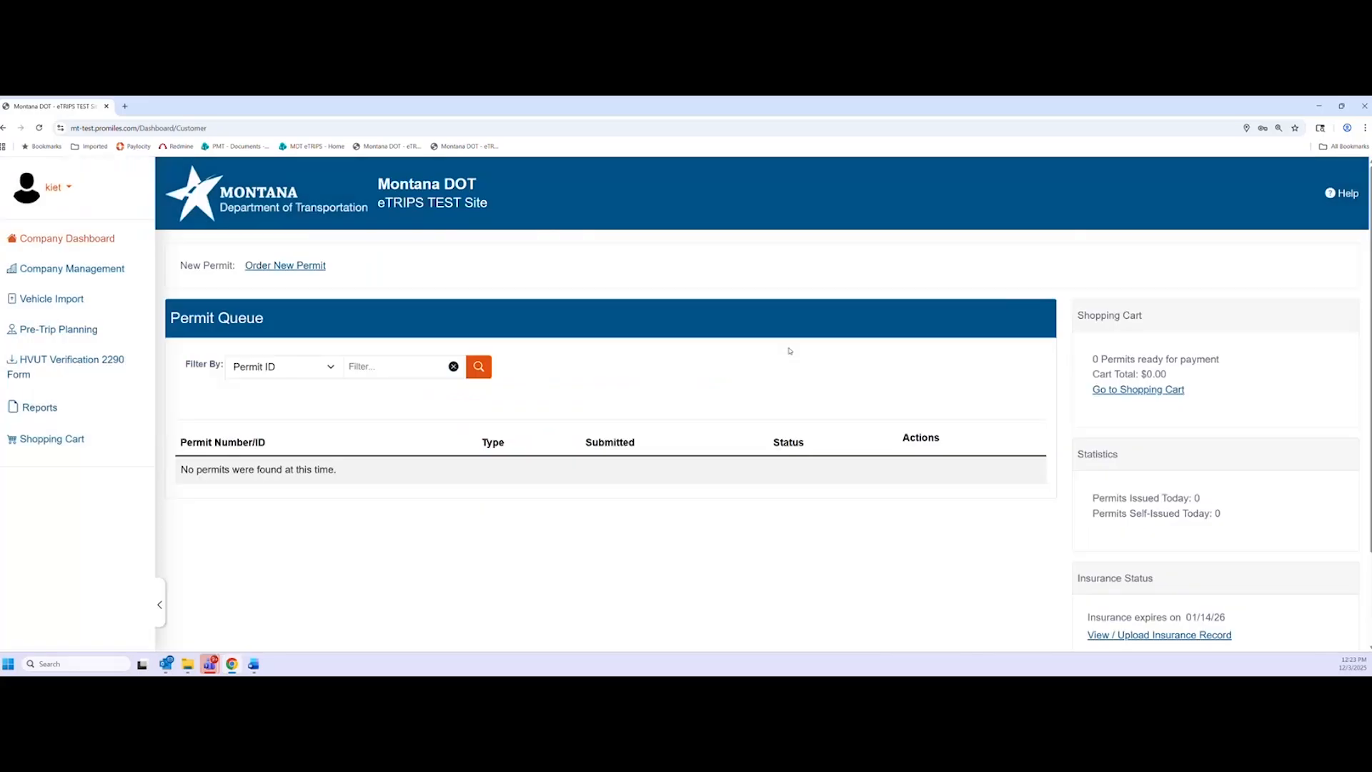
Return to Company Management's assets and open the Create User form
click(71, 274)
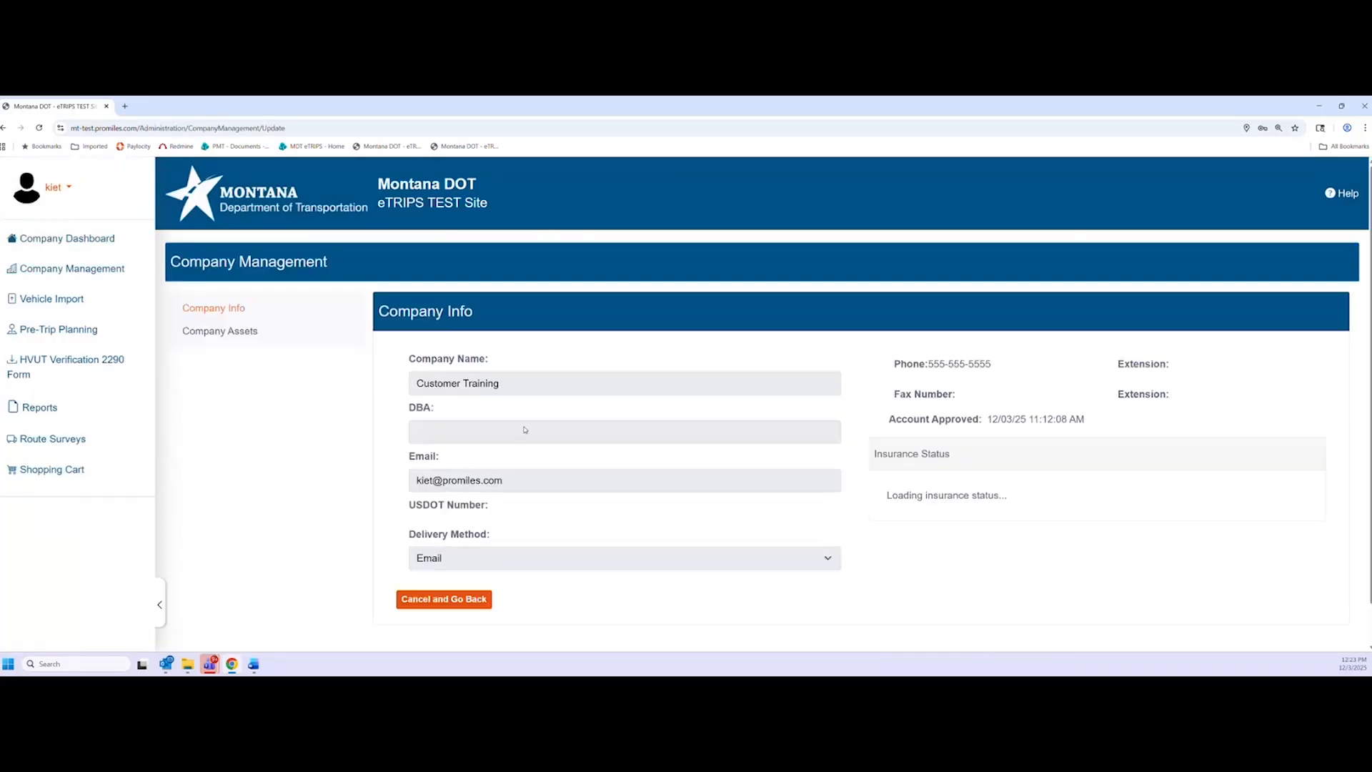
scroll(523, 567, down, 15)
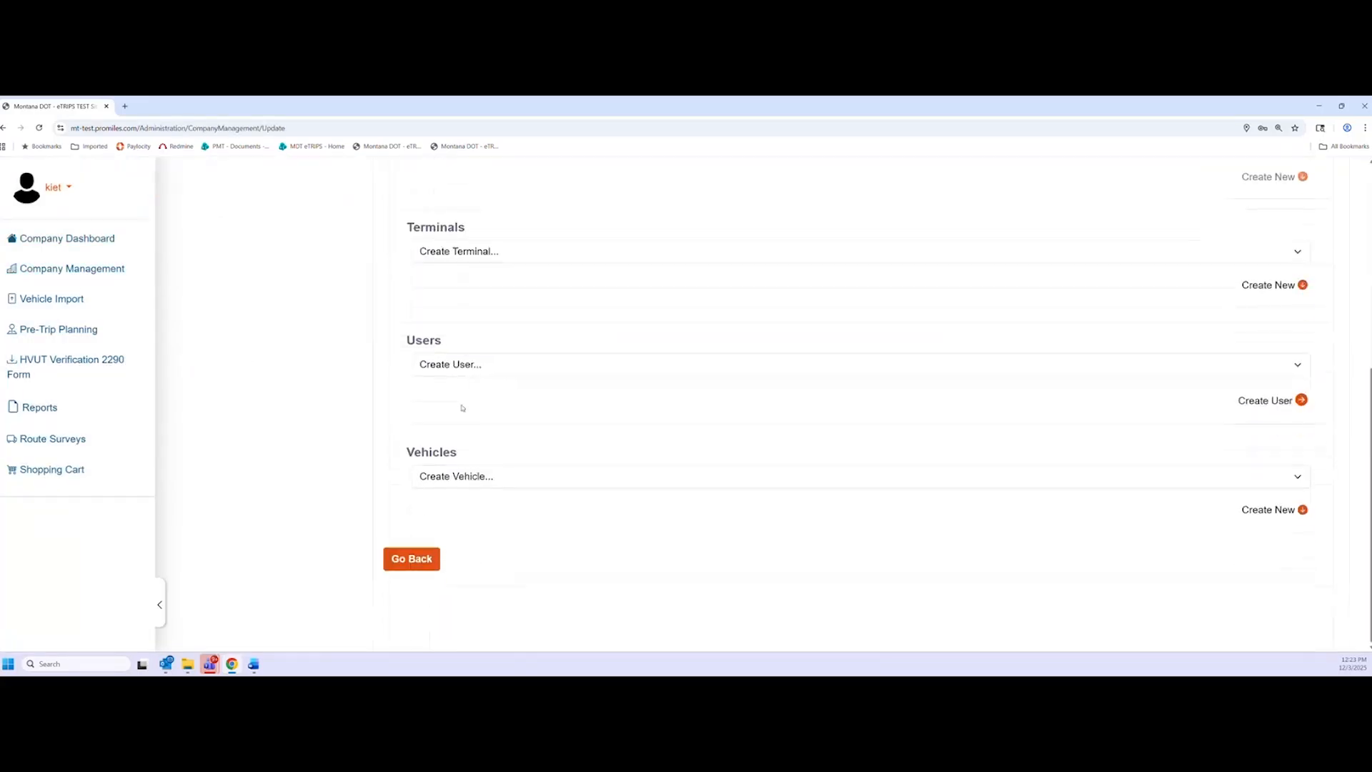
click(462, 368)
click(463, 383)
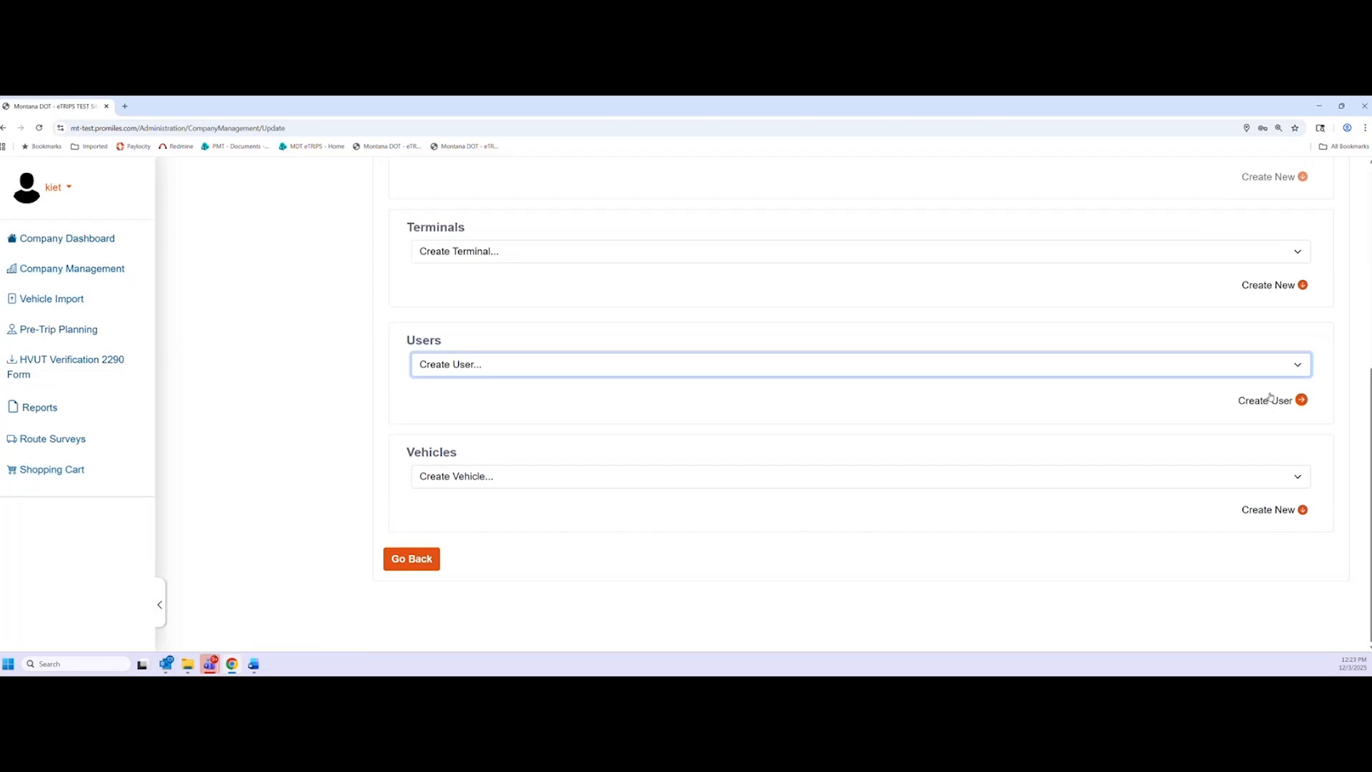
click(1271, 402)
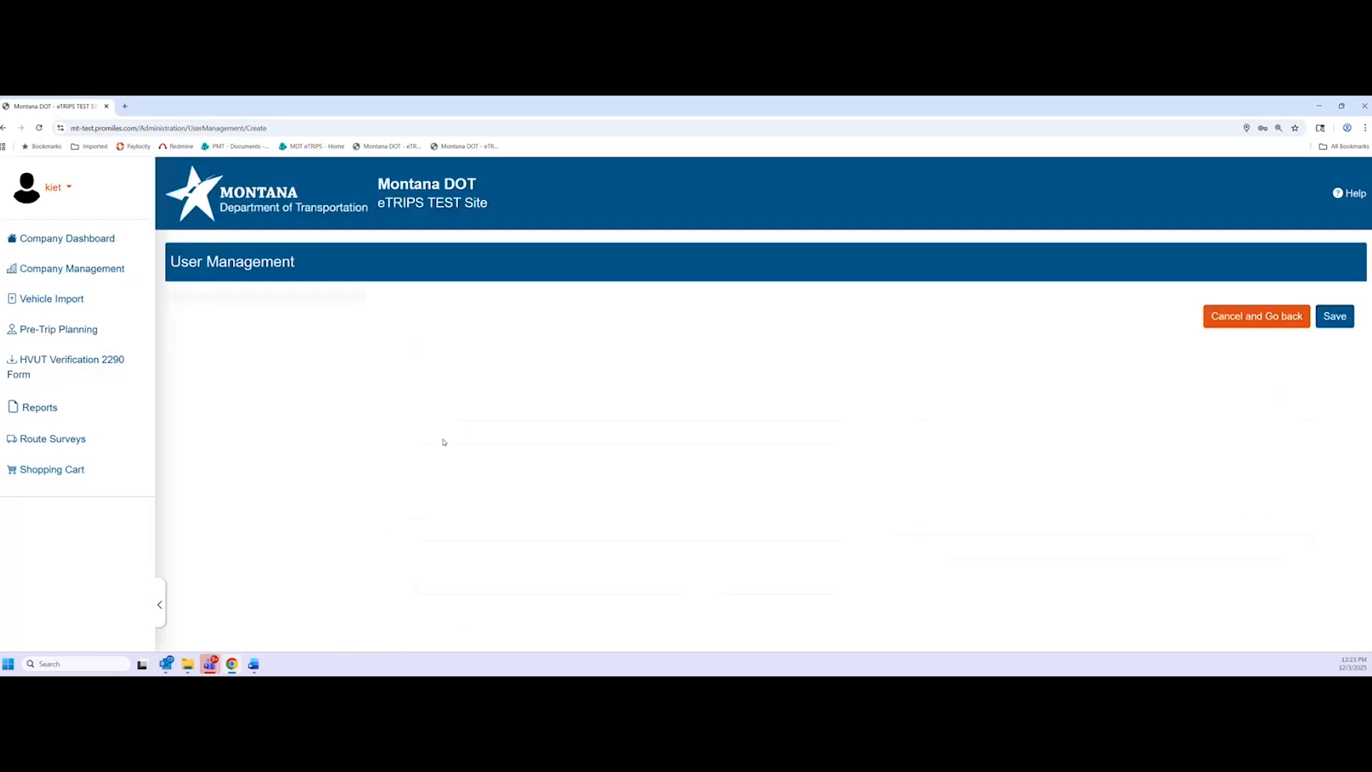
Enter the new user's first and last name on the user form
scroll(285, 443, down, 2)
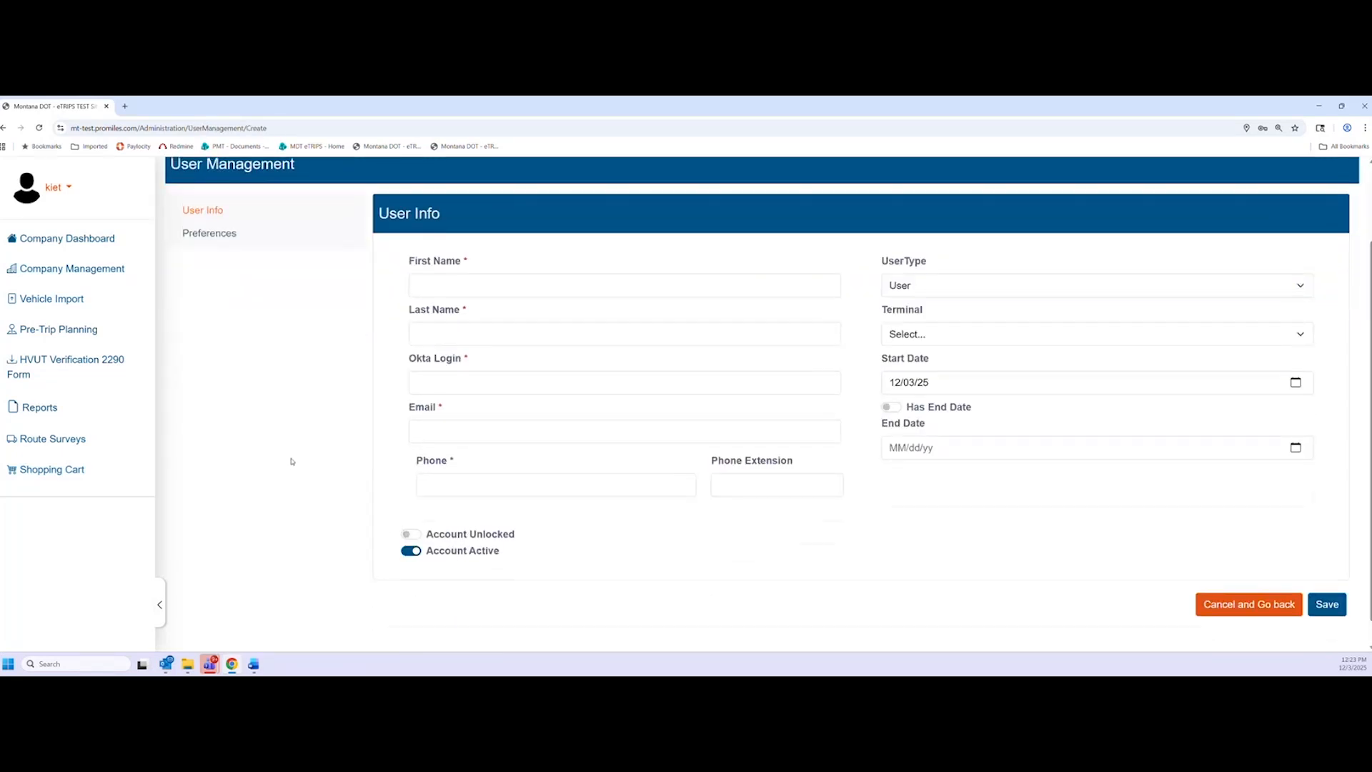
scroll(289, 460, up, 1)
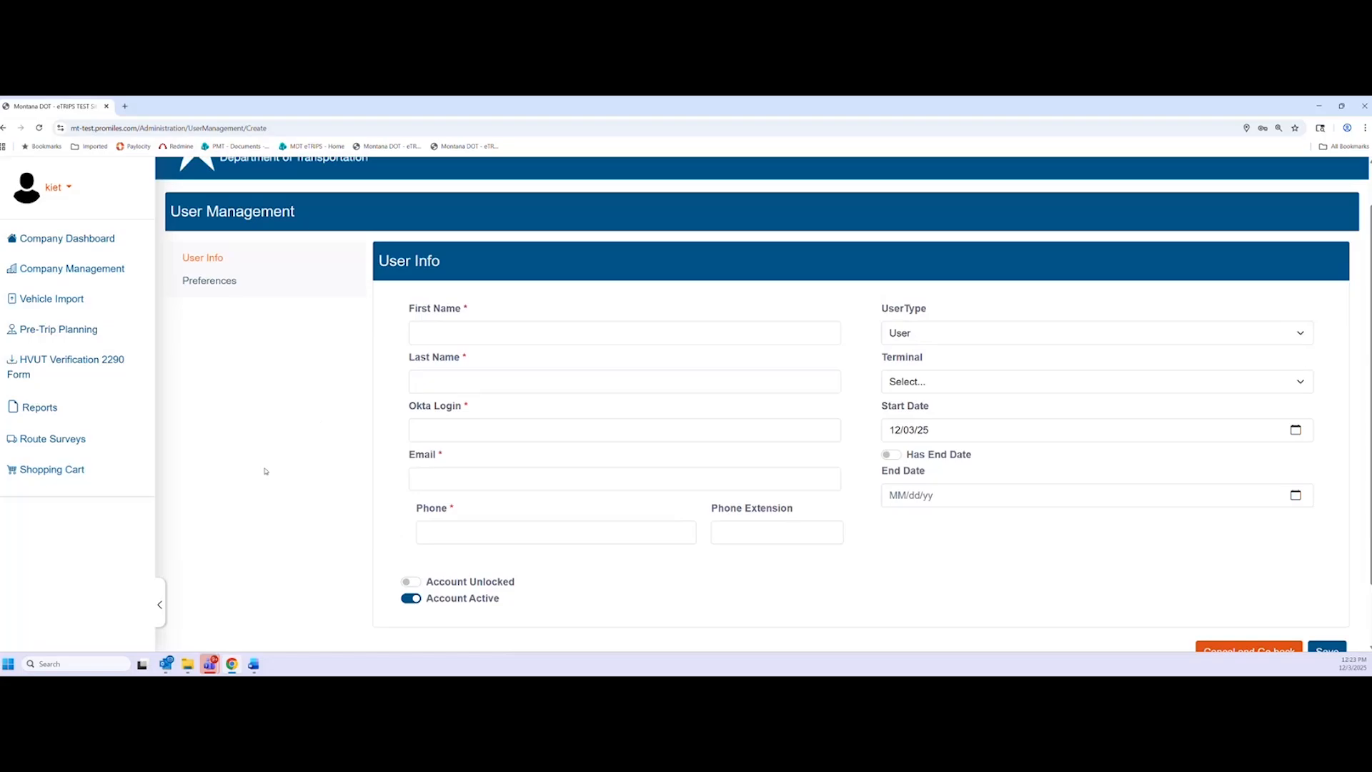
click(491, 339)
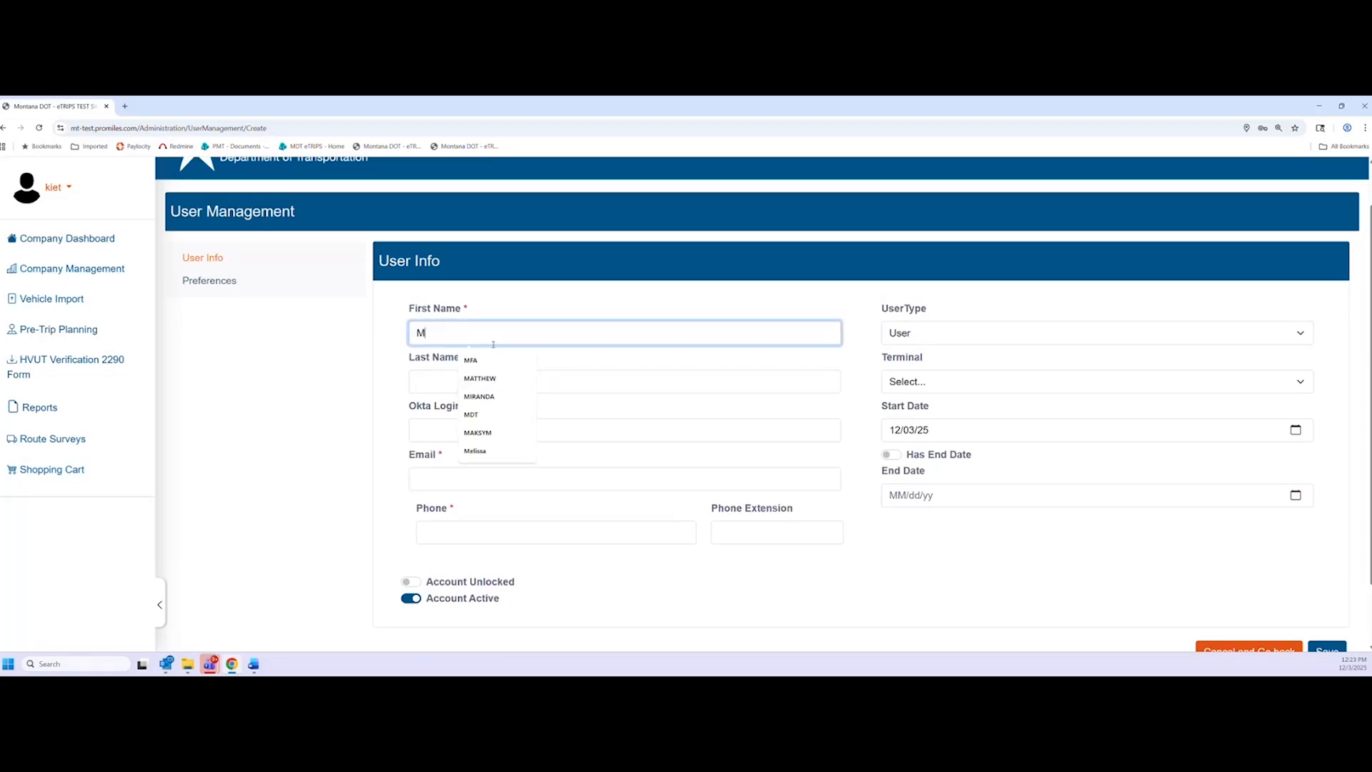
key(Tab)
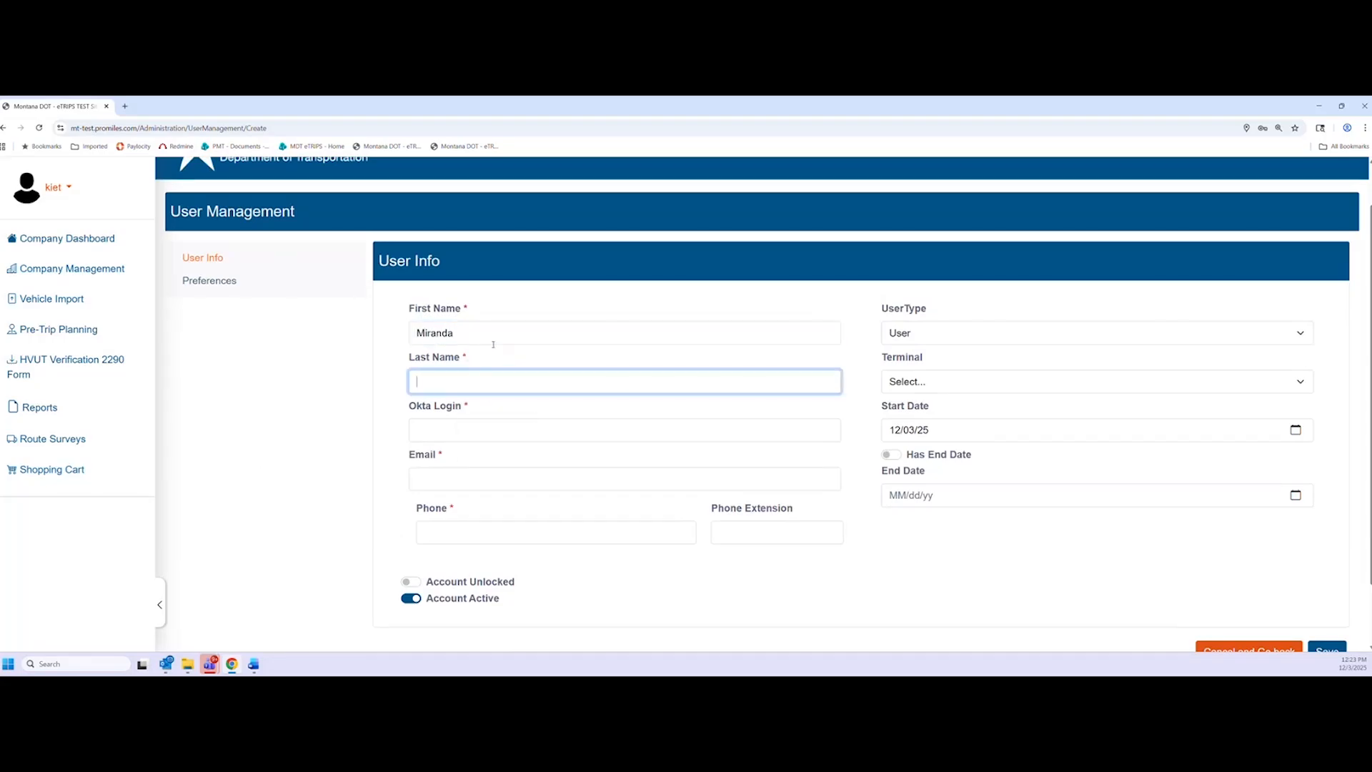
click(536, 361)
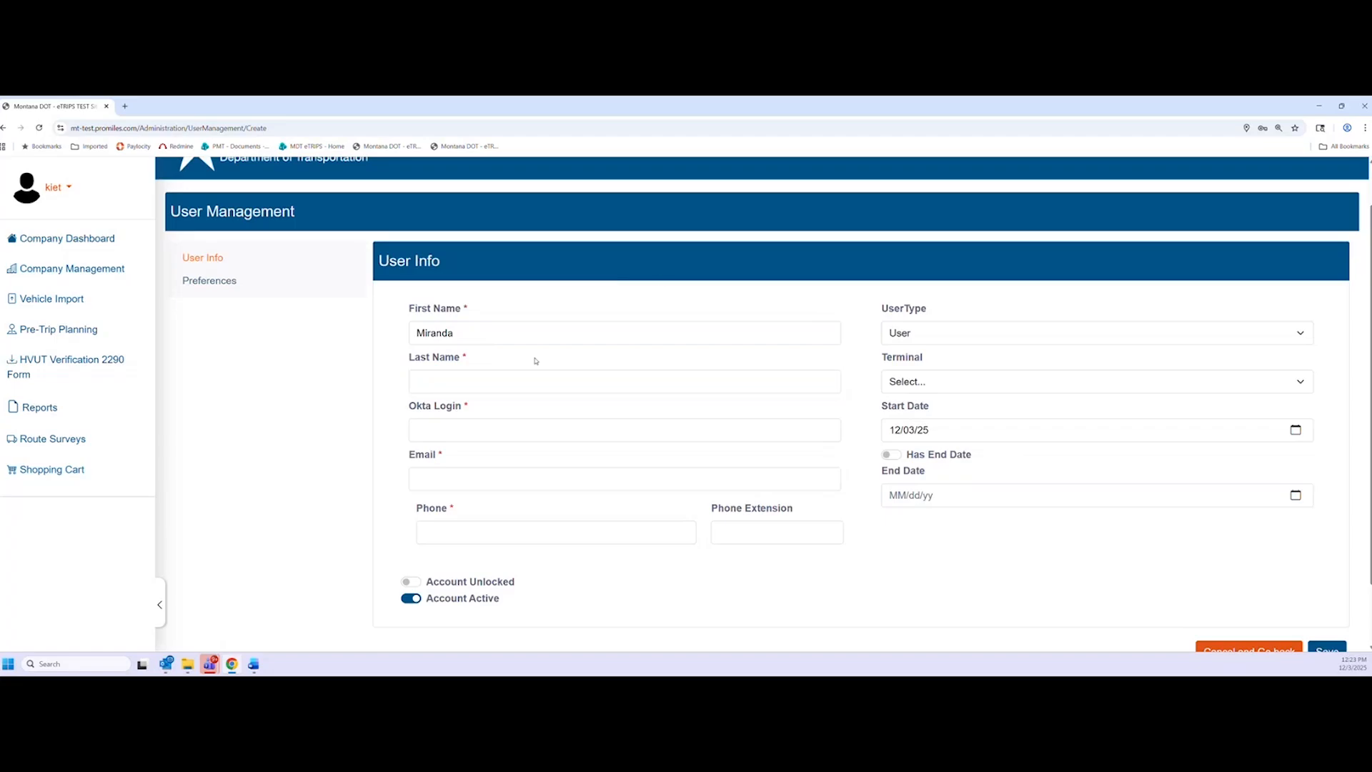
click(520, 383)
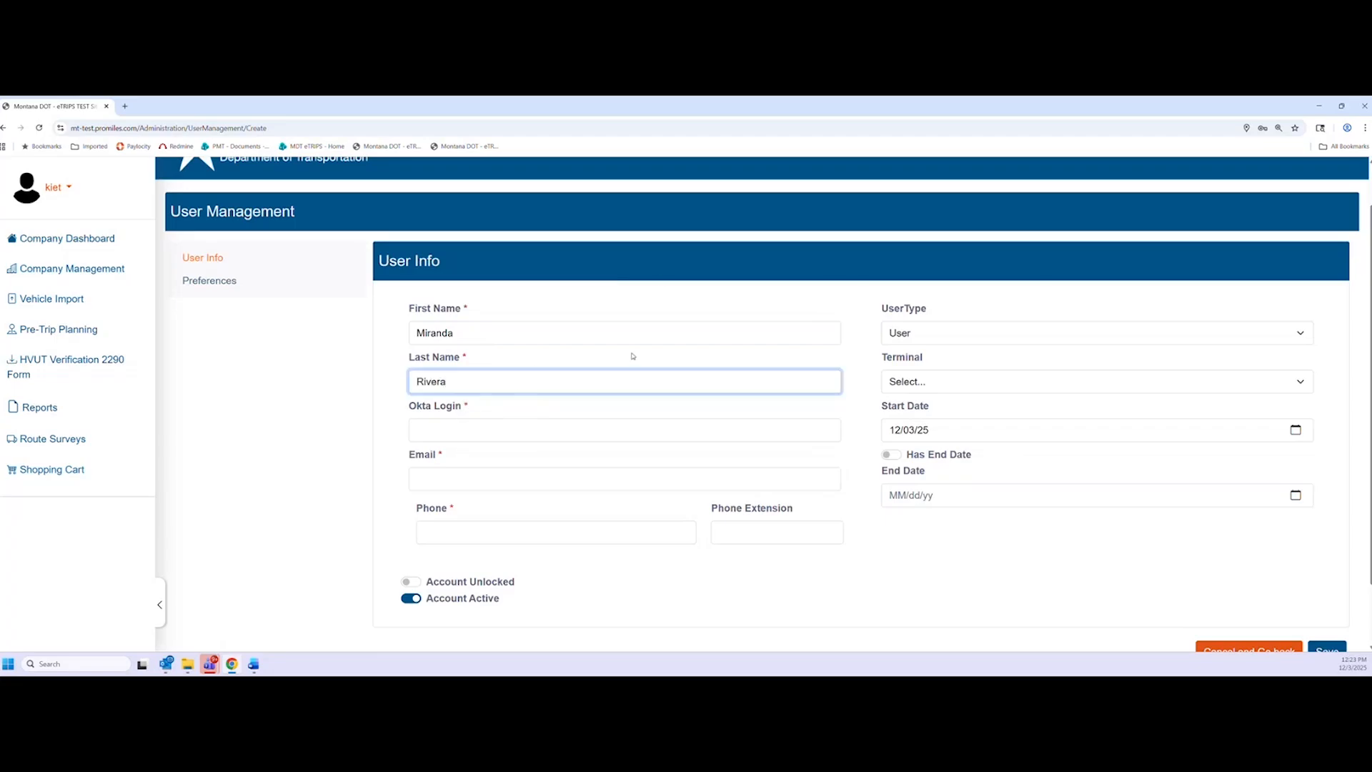
click(632, 356)
Set the new user's UserType to Supervisor
click(972, 343)
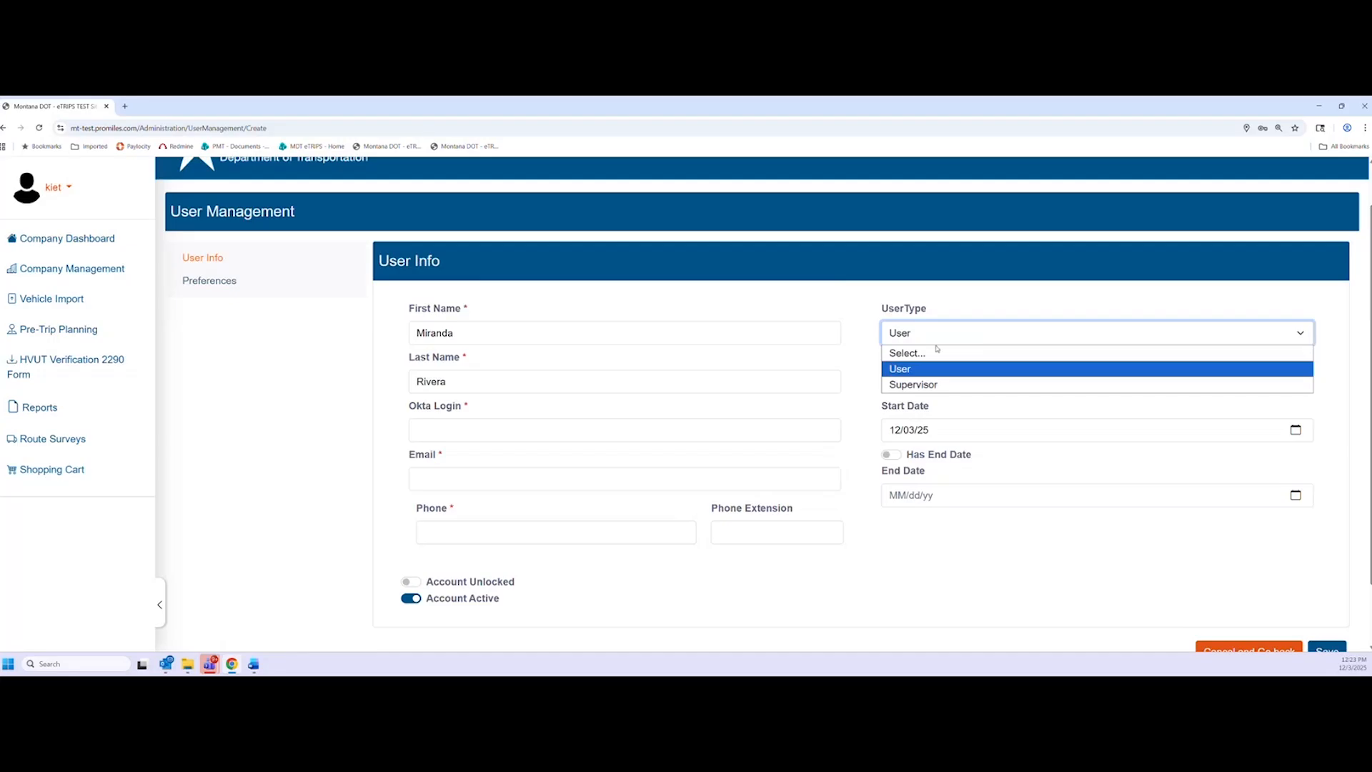
click(937, 347)
click(934, 337)
click(932, 382)
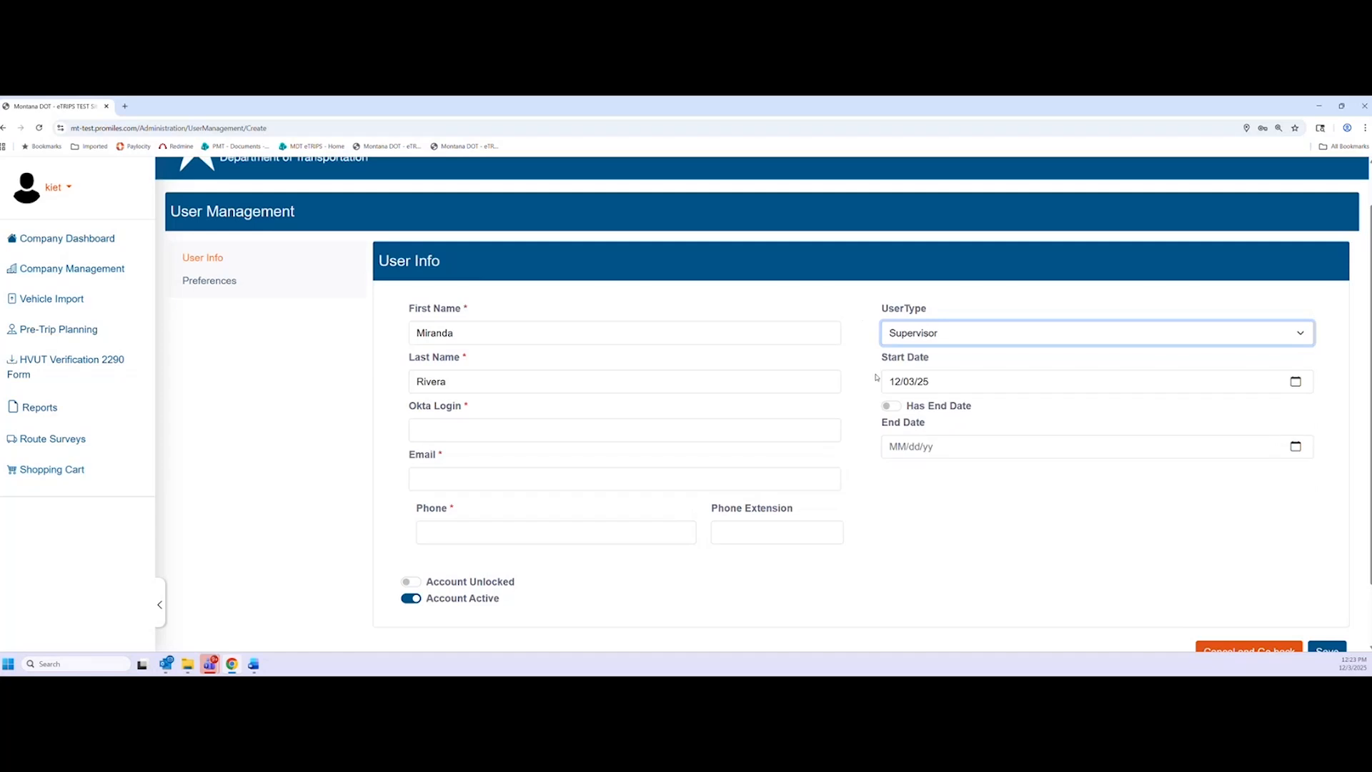
click(861, 316)
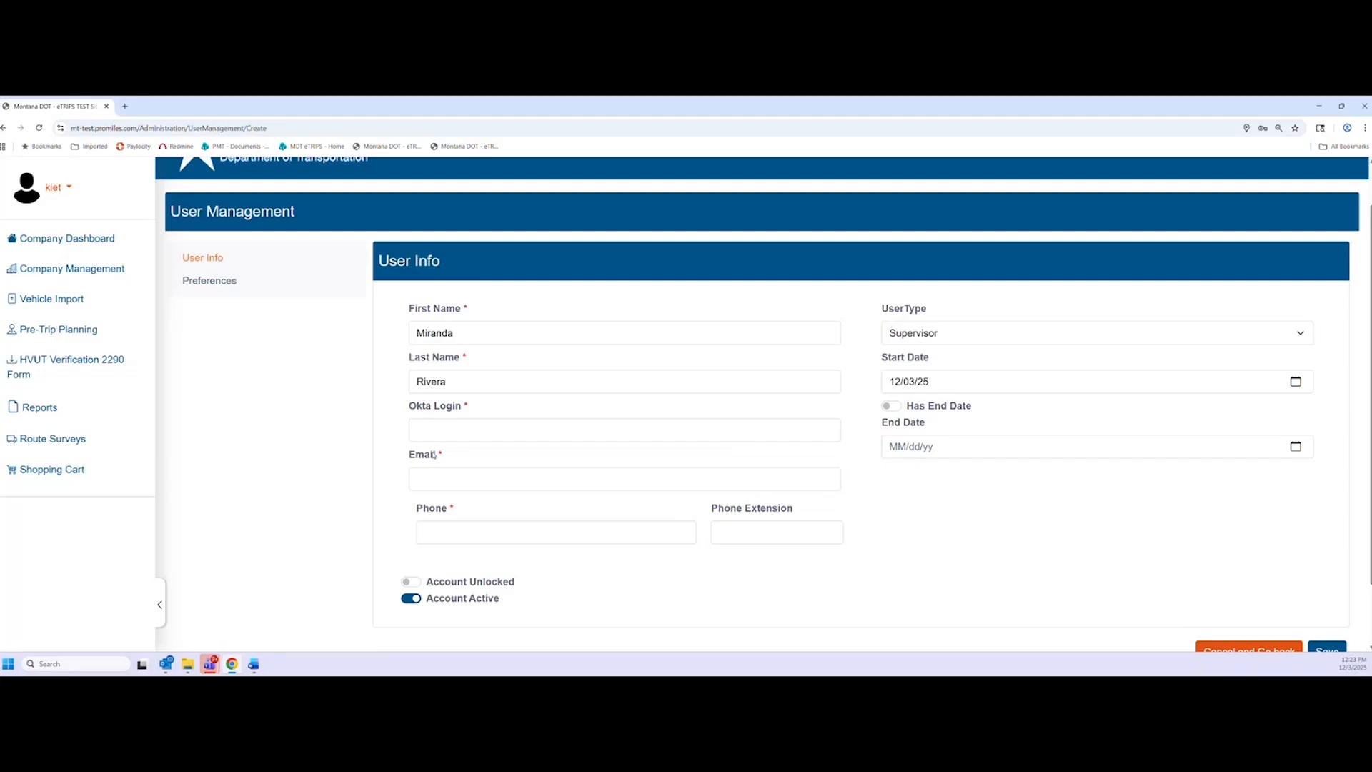
Enter the supervisor's Okta login e-mail, correcting the typos along the way
click(475, 429)
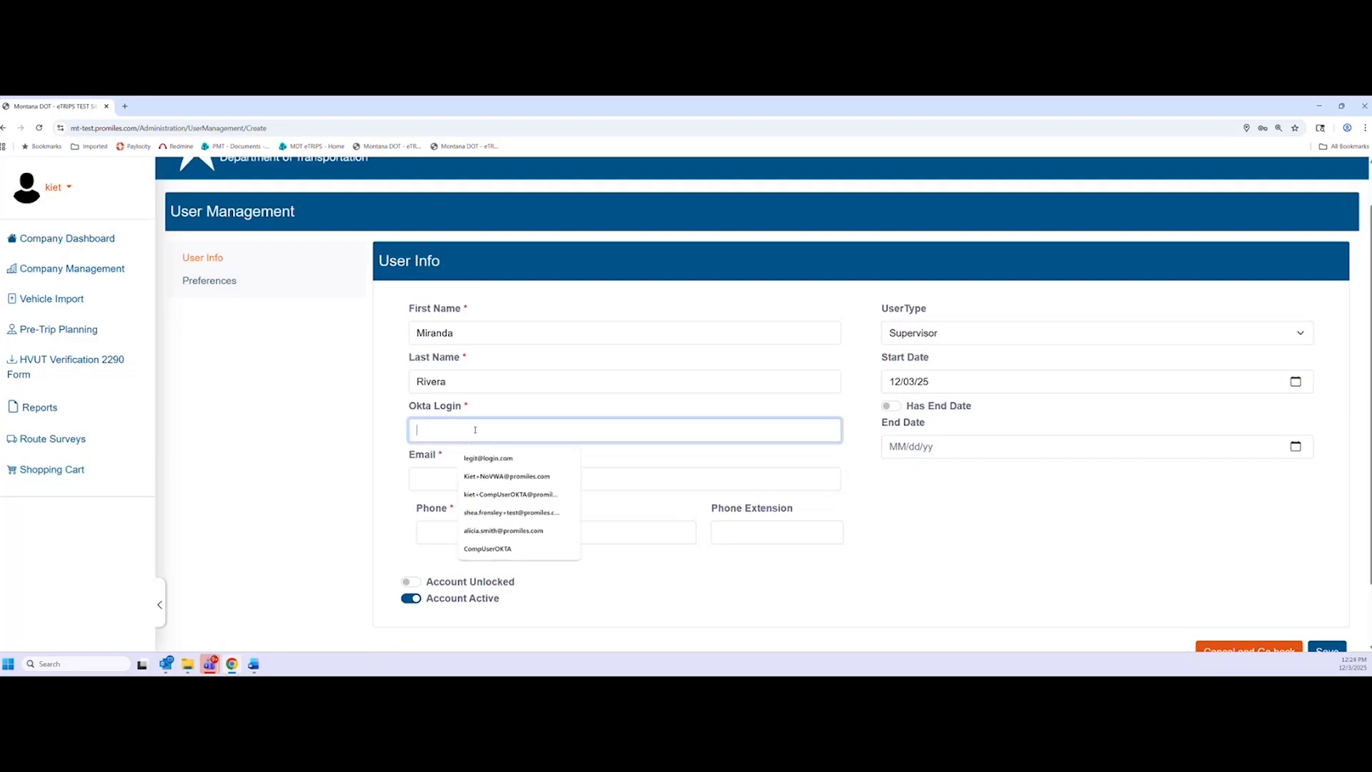
click(321, 414)
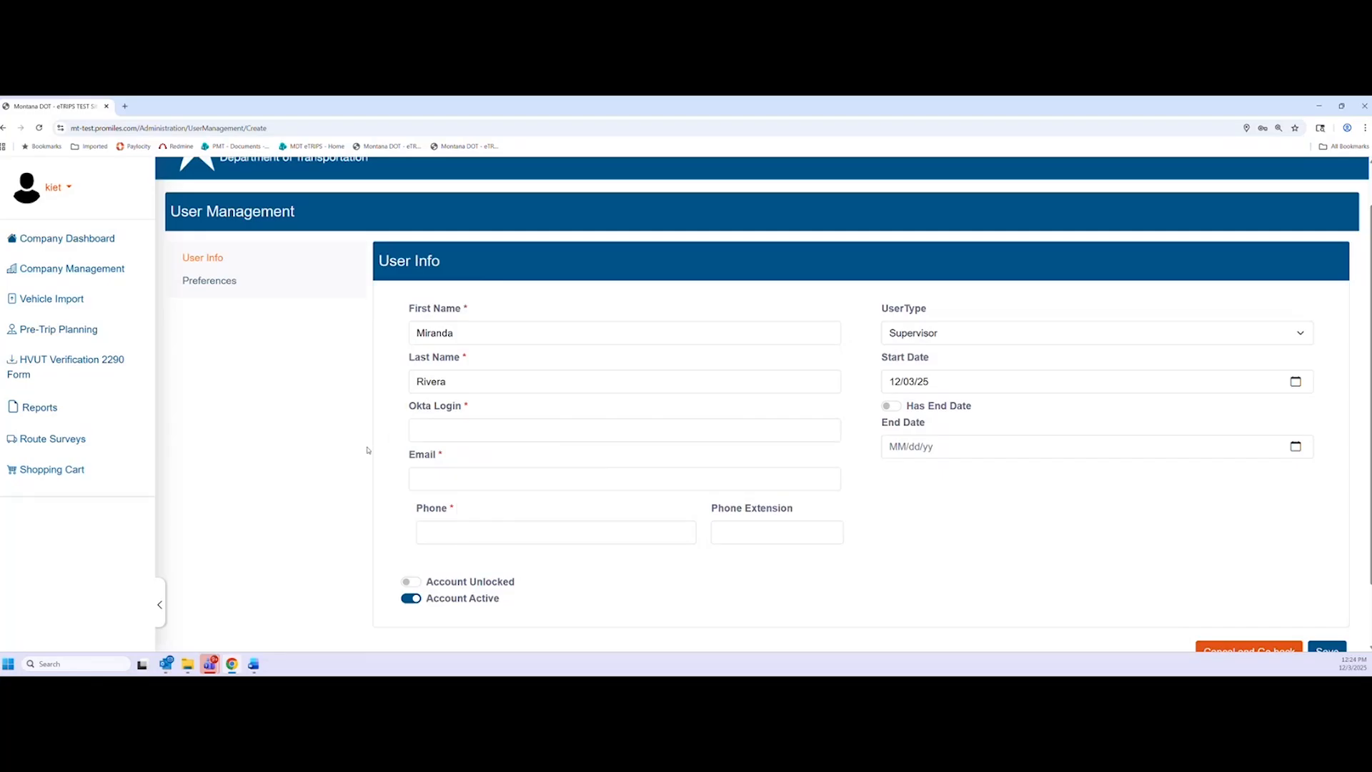
click(445, 432)
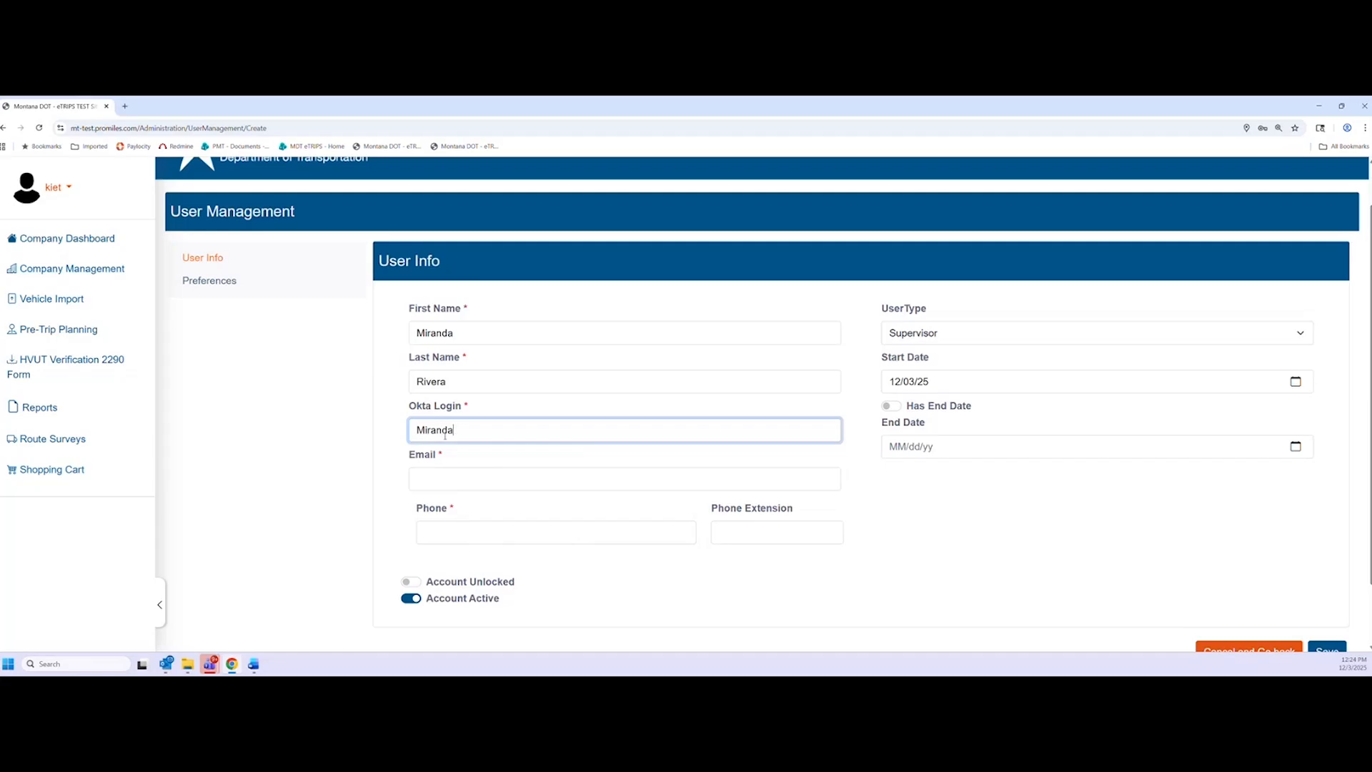
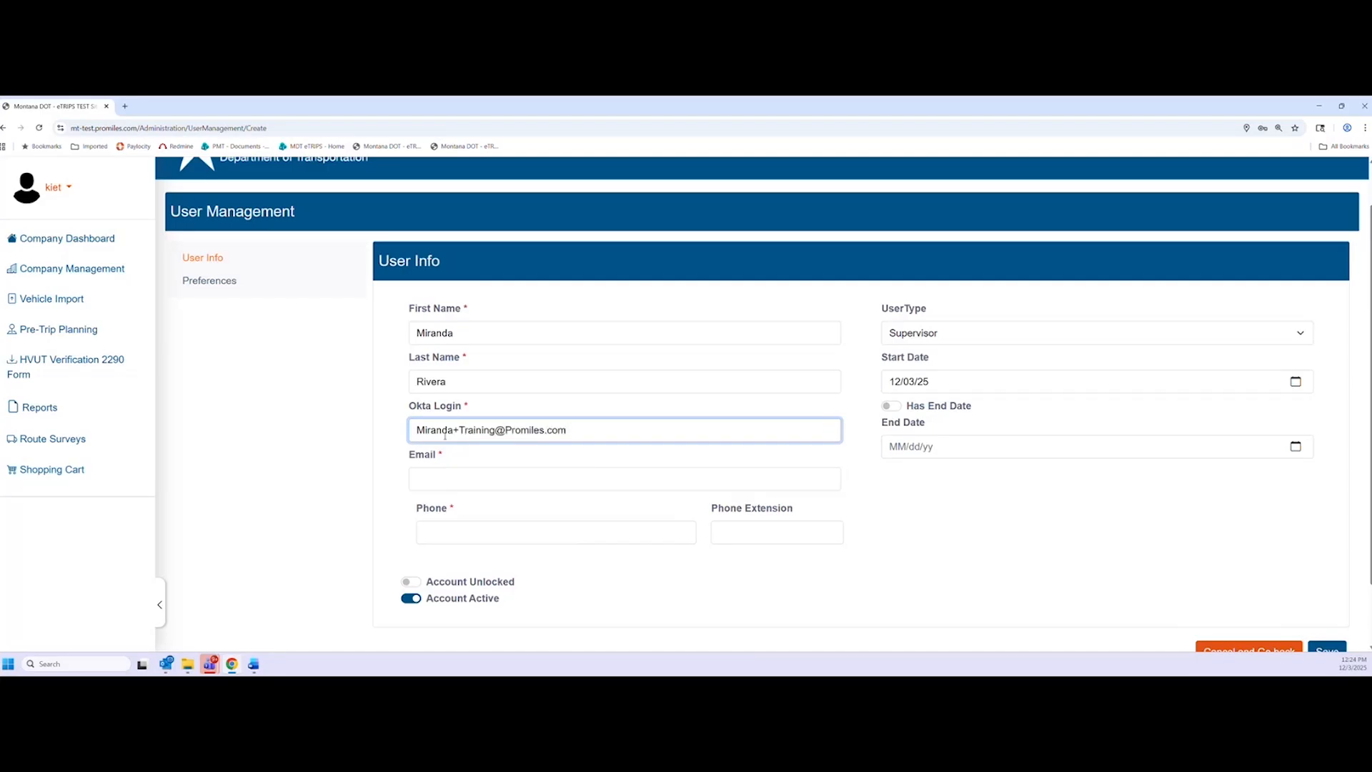
click(333, 460)
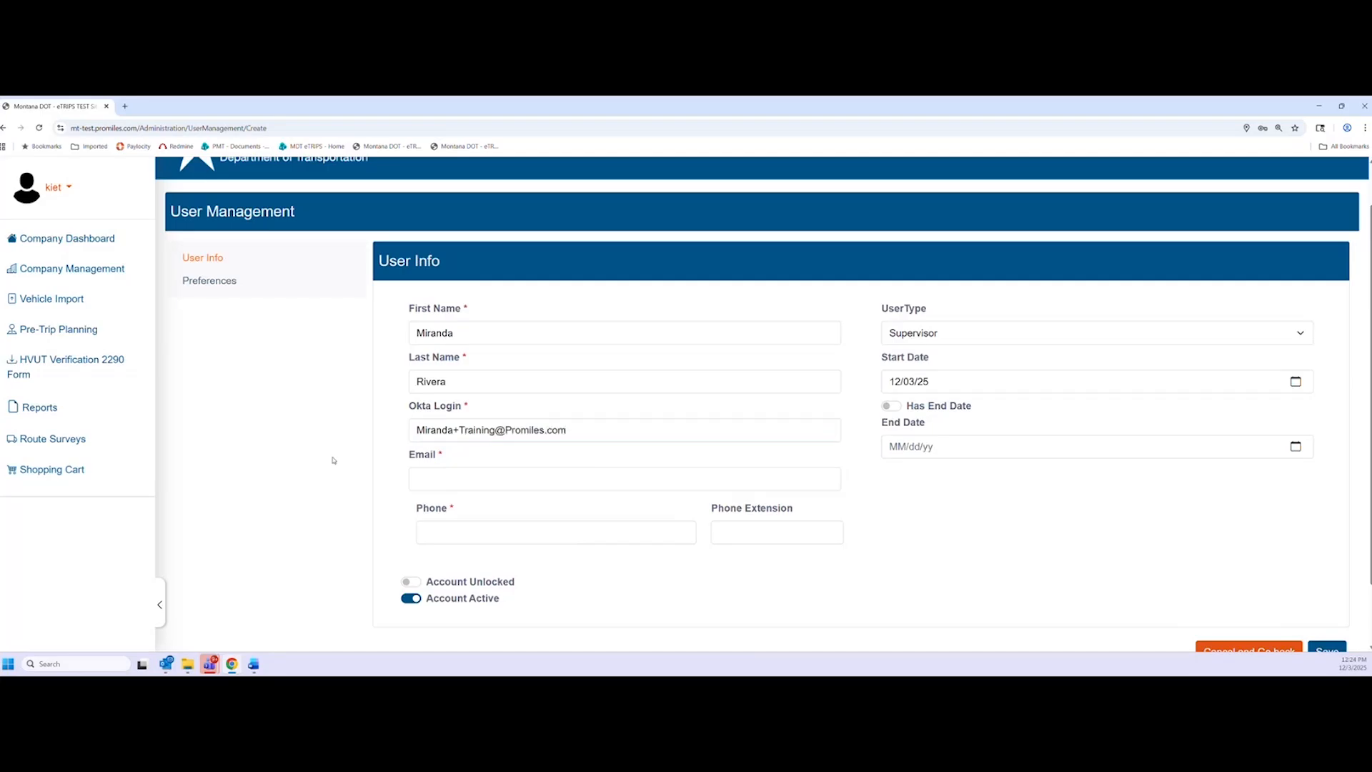
Fill in the user's e-mail address and a 10-digit phone number, then scroll to Save
click(483, 473)
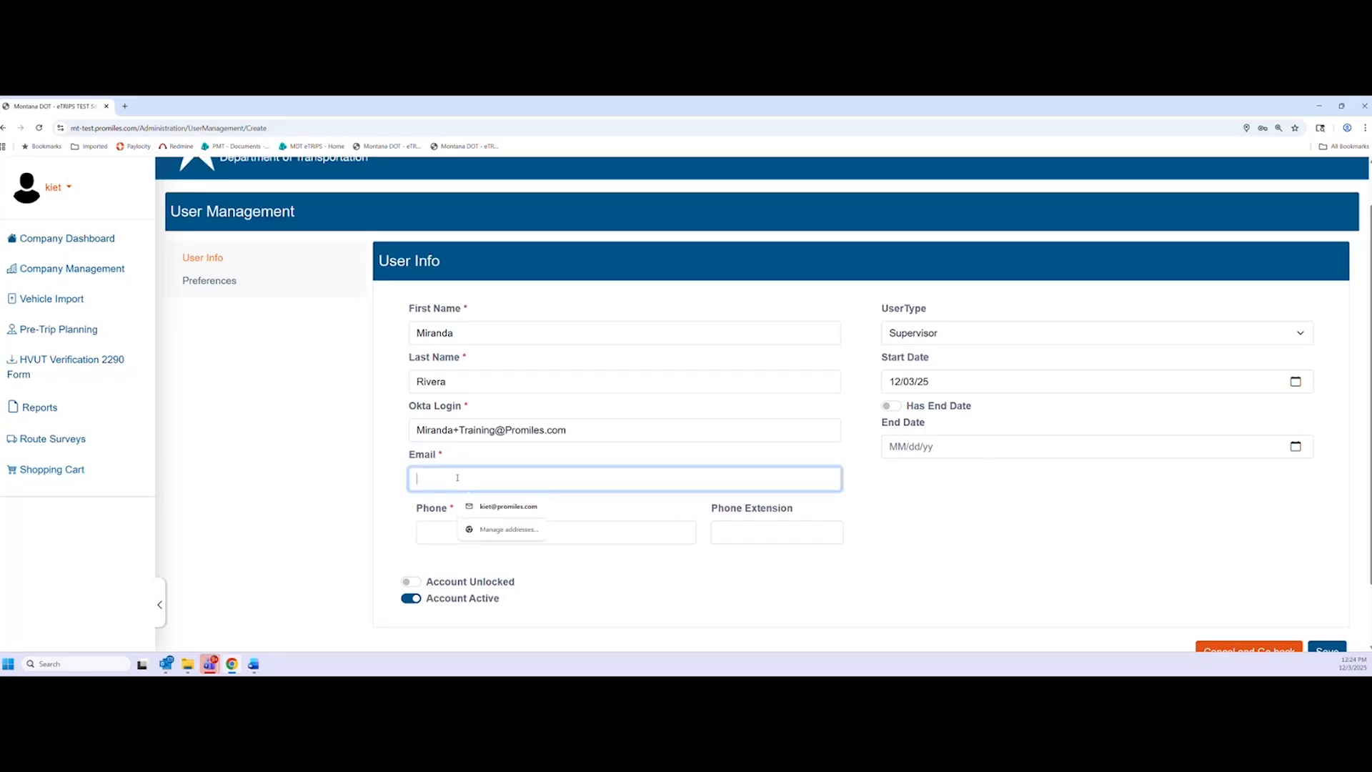
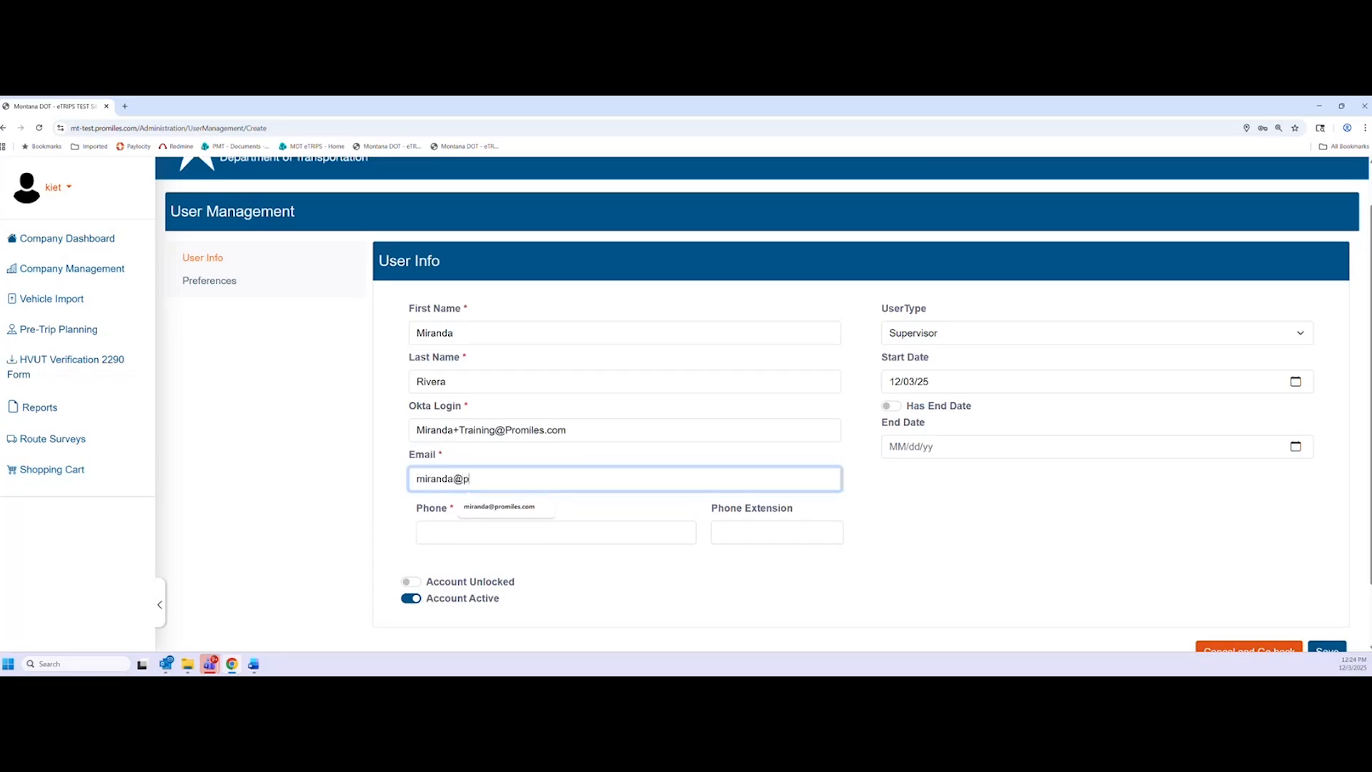
click(434, 530)
text(4444444444444)
click(339, 529)
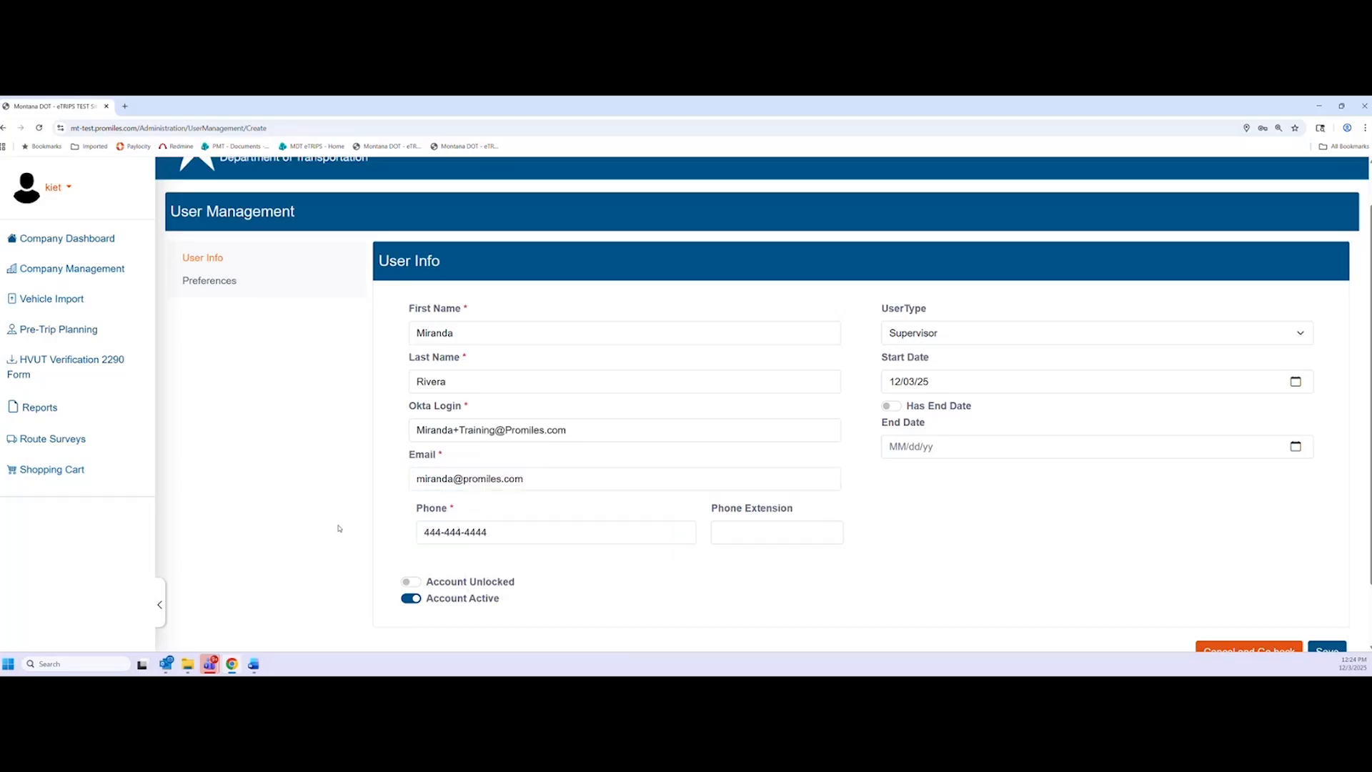
scroll(1071, 571, down, 1)
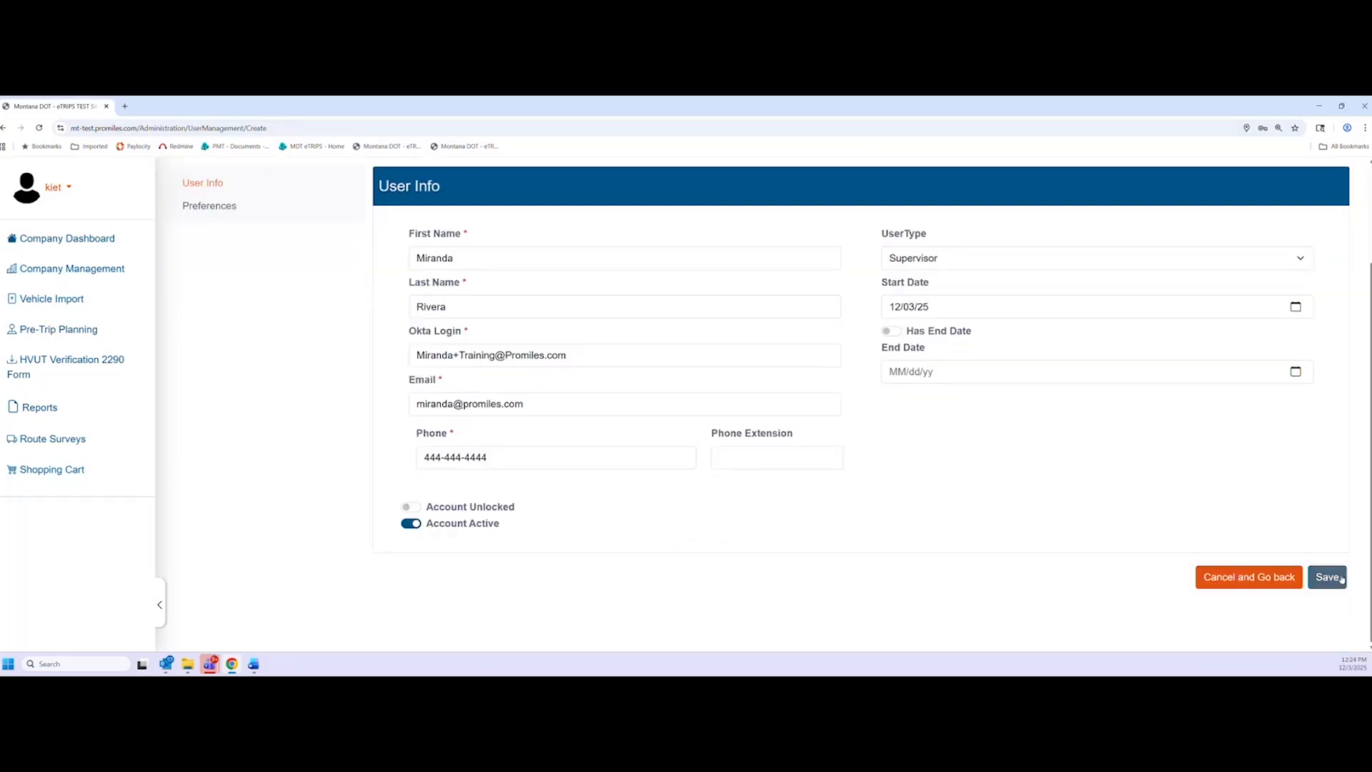
Save the new supervisor user and go back to the Company Dashboard
click(1341, 578)
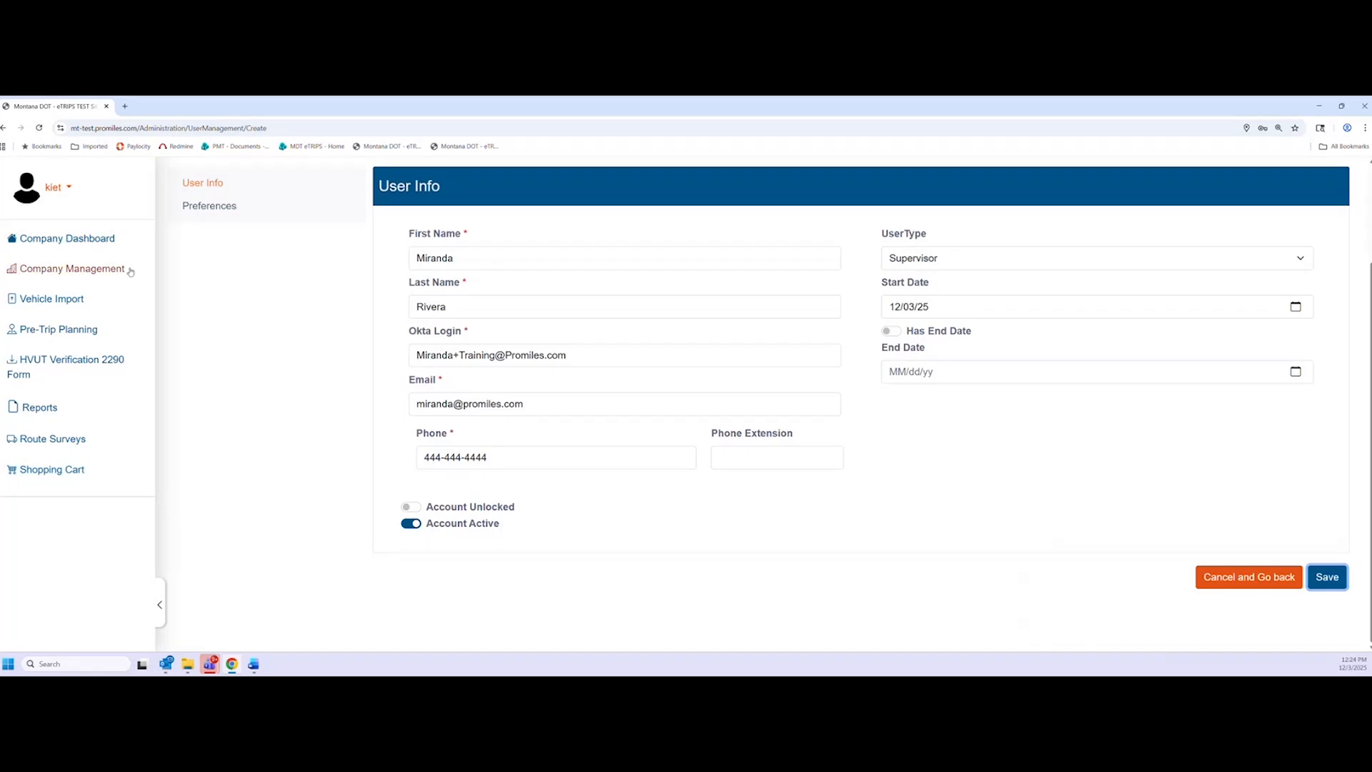
click(98, 246)
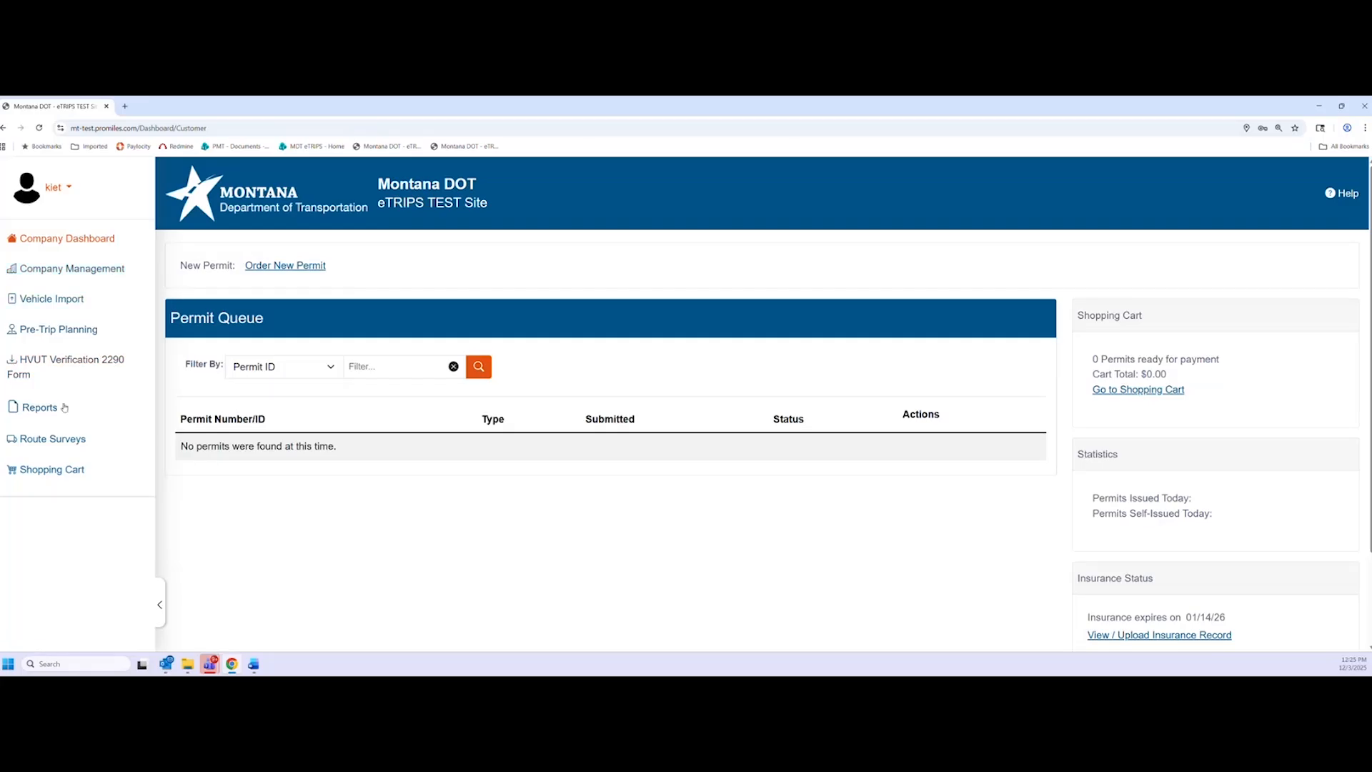
Open the Vehicle Import page to review the required spreadsheet columns
click(69, 300)
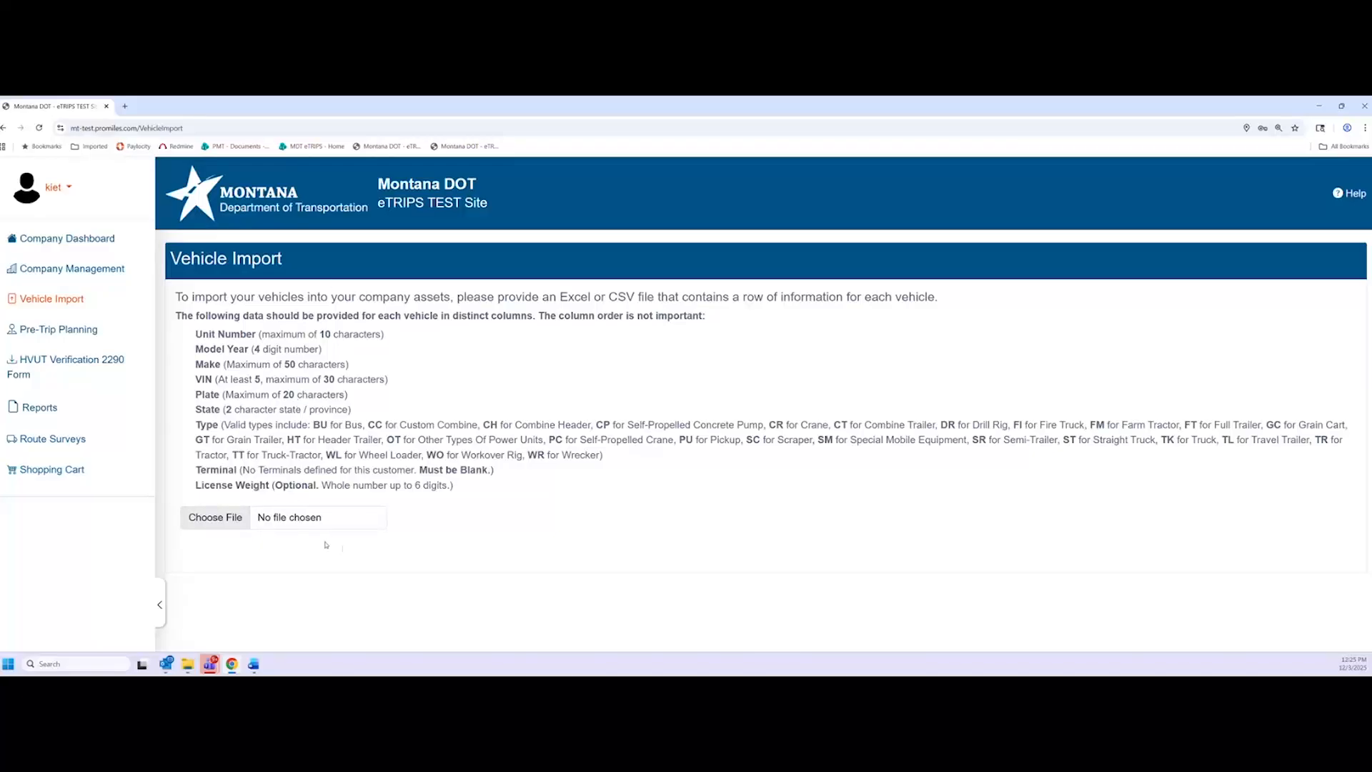
In Company Management, look over the company's existing vehicle list
click(102, 283)
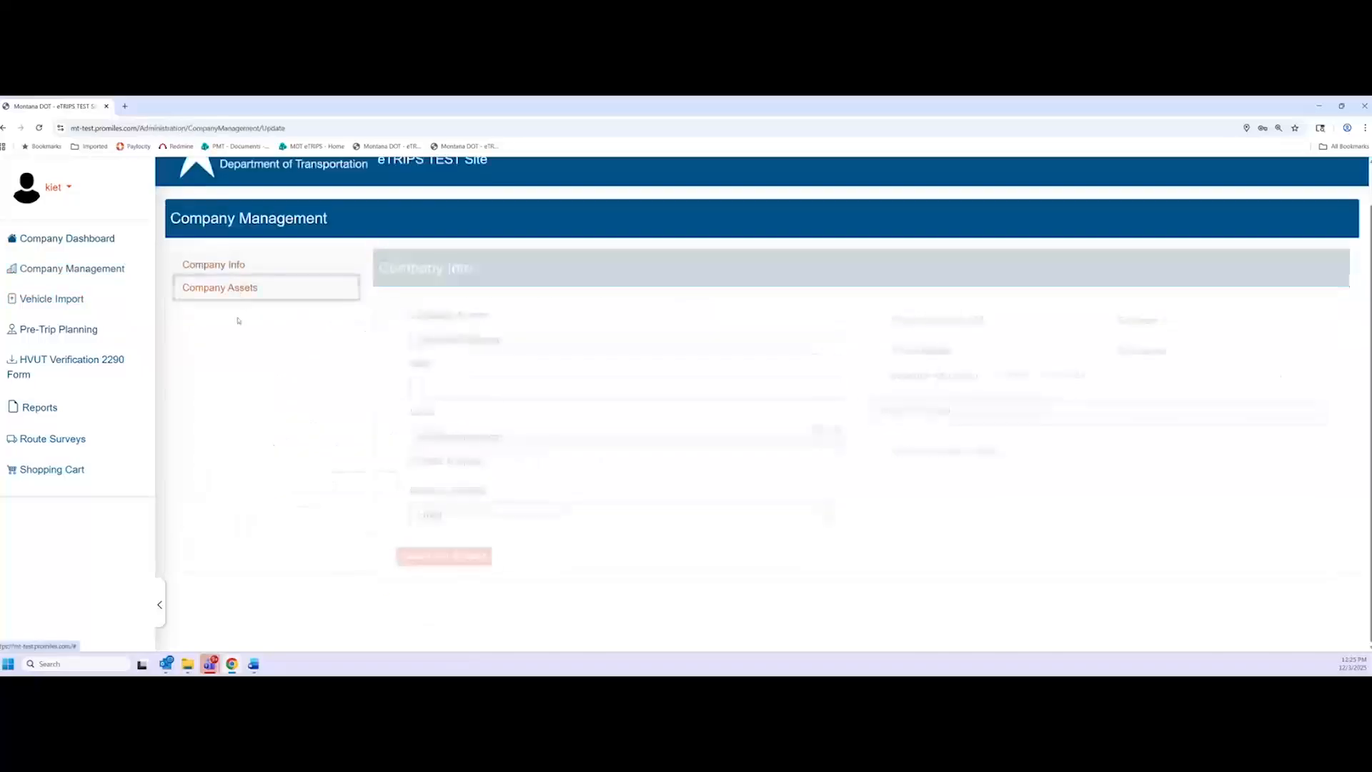
scroll(321, 459, down, 5)
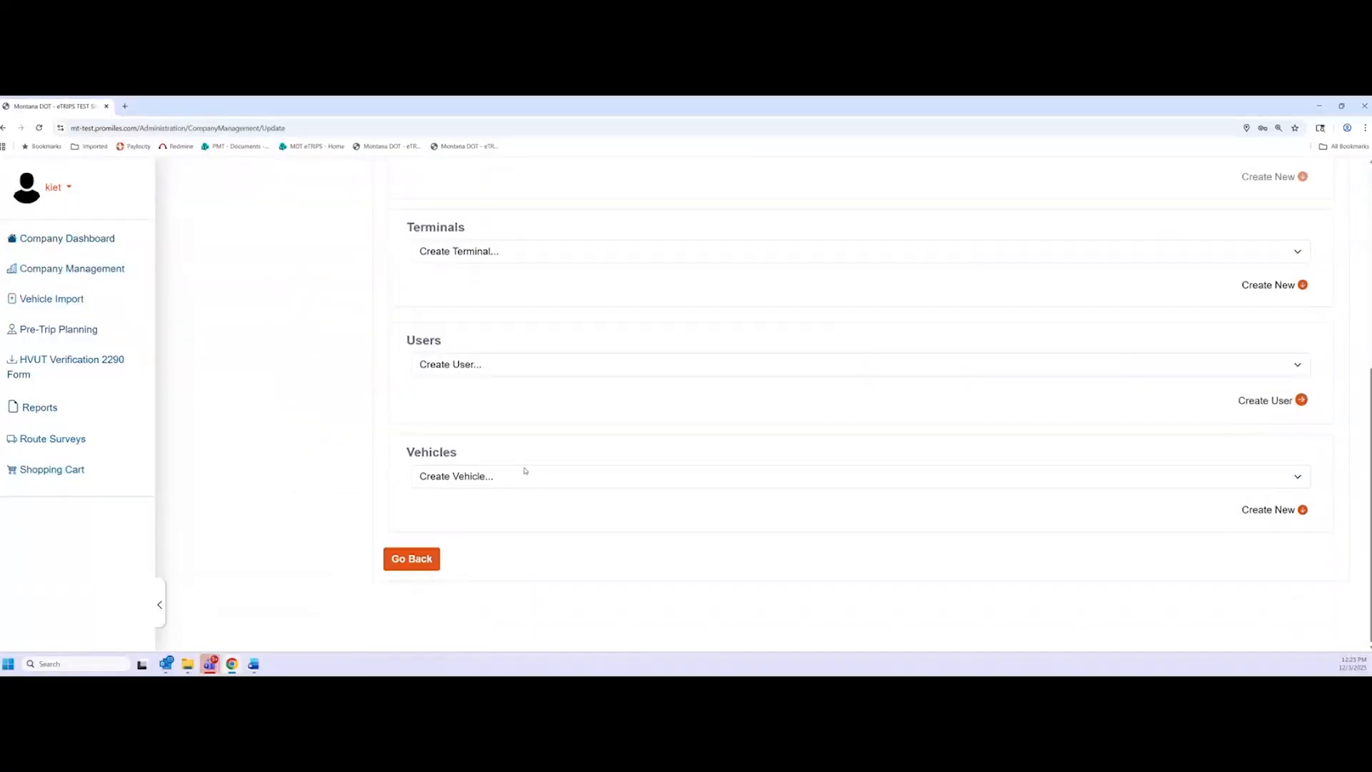
click(525, 475)
click(1148, 512)
Browse the new vehicle form, cancel it without adding a vehicle, and return to Vehicle Import
click(1271, 513)
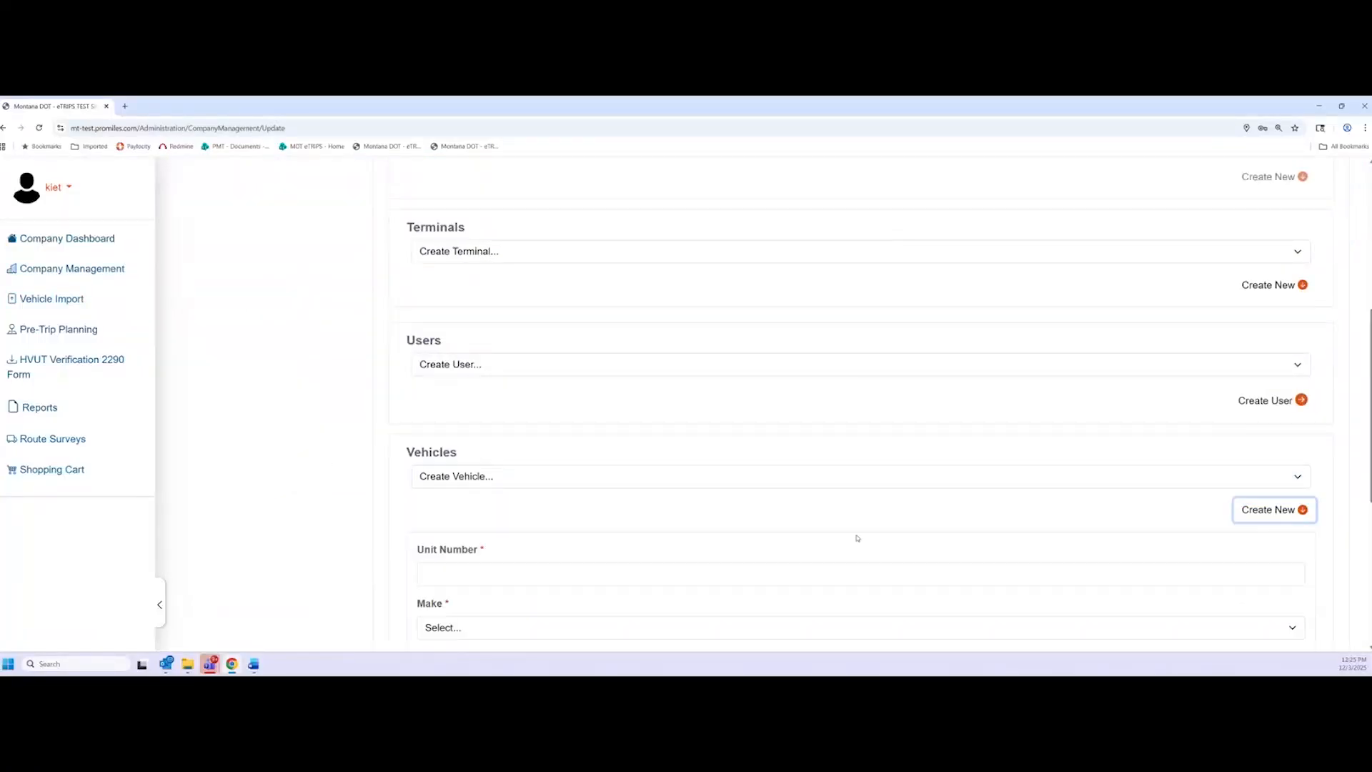
scroll(343, 500, down, 4)
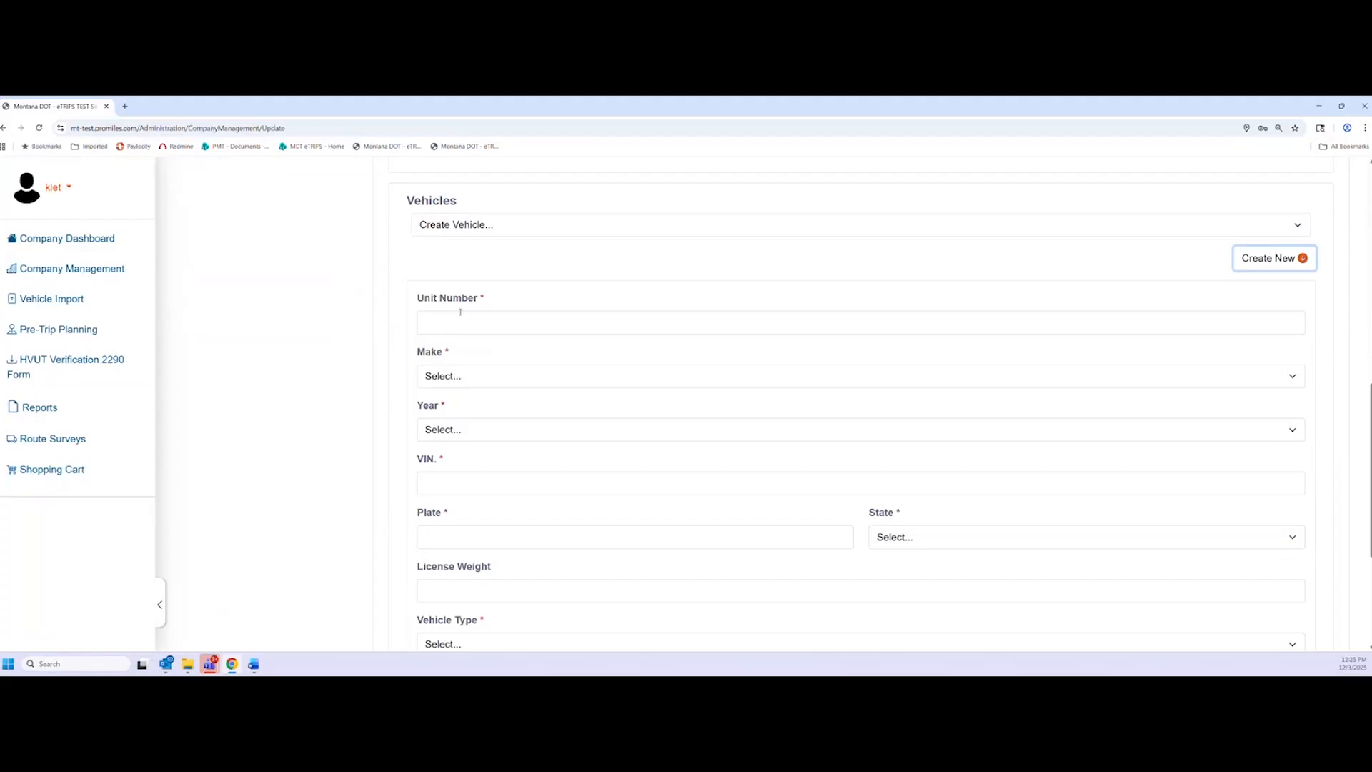
scroll(459, 355, down, 2)
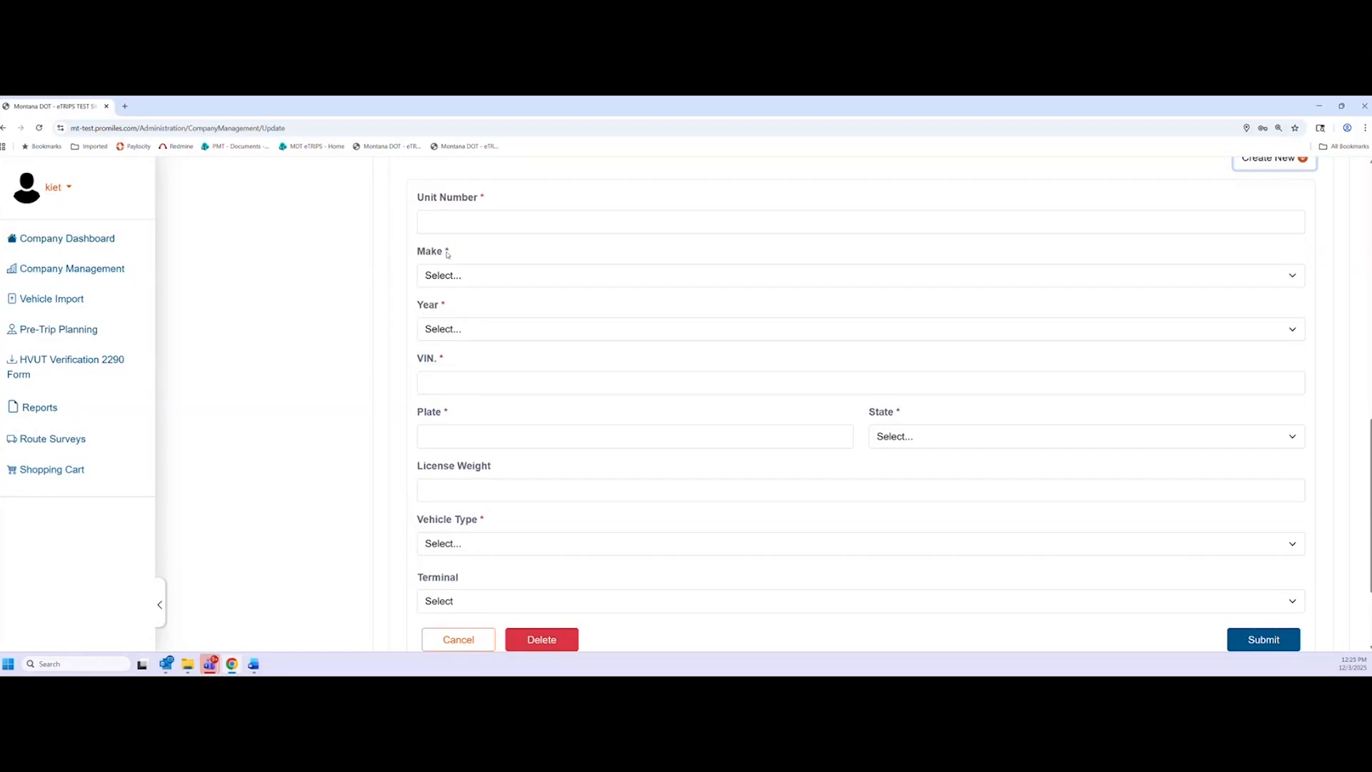
scroll(500, 407, up, 2)
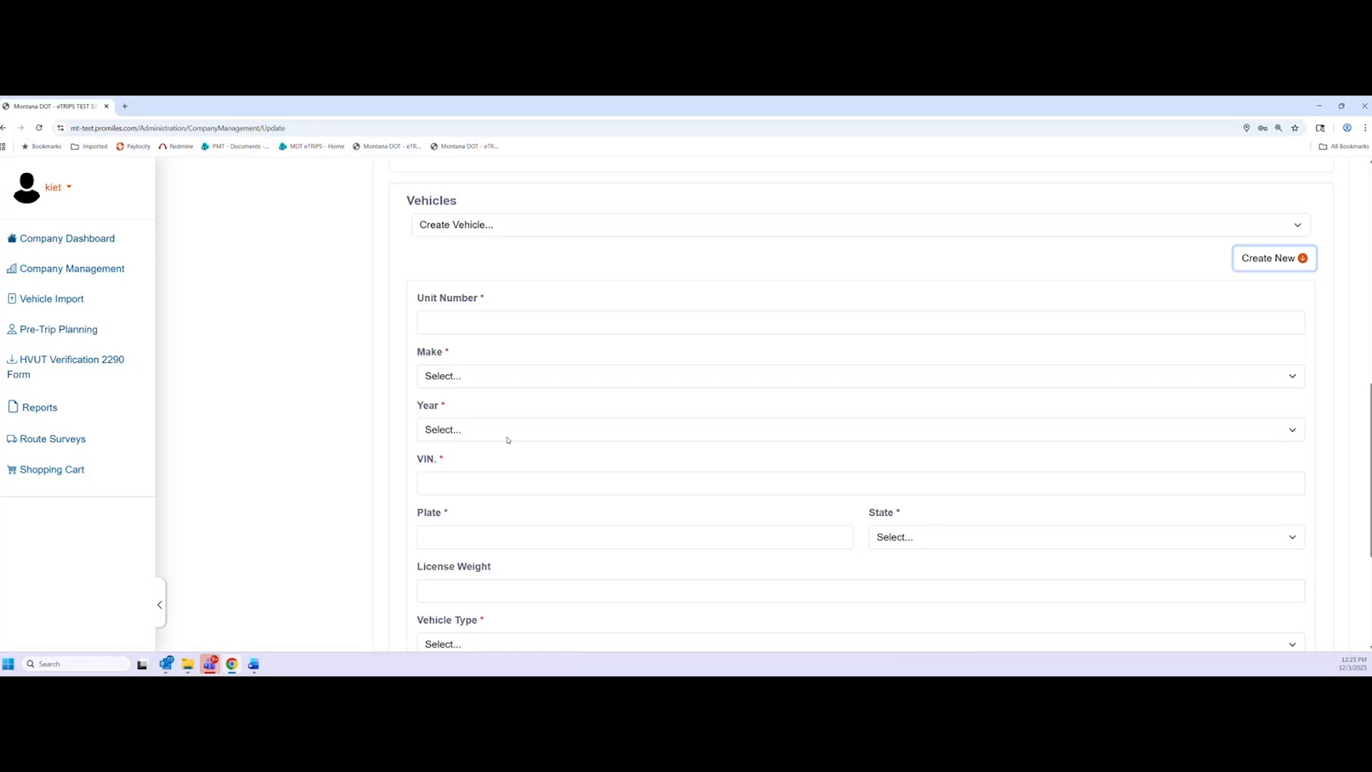
scroll(429, 441, down, 2)
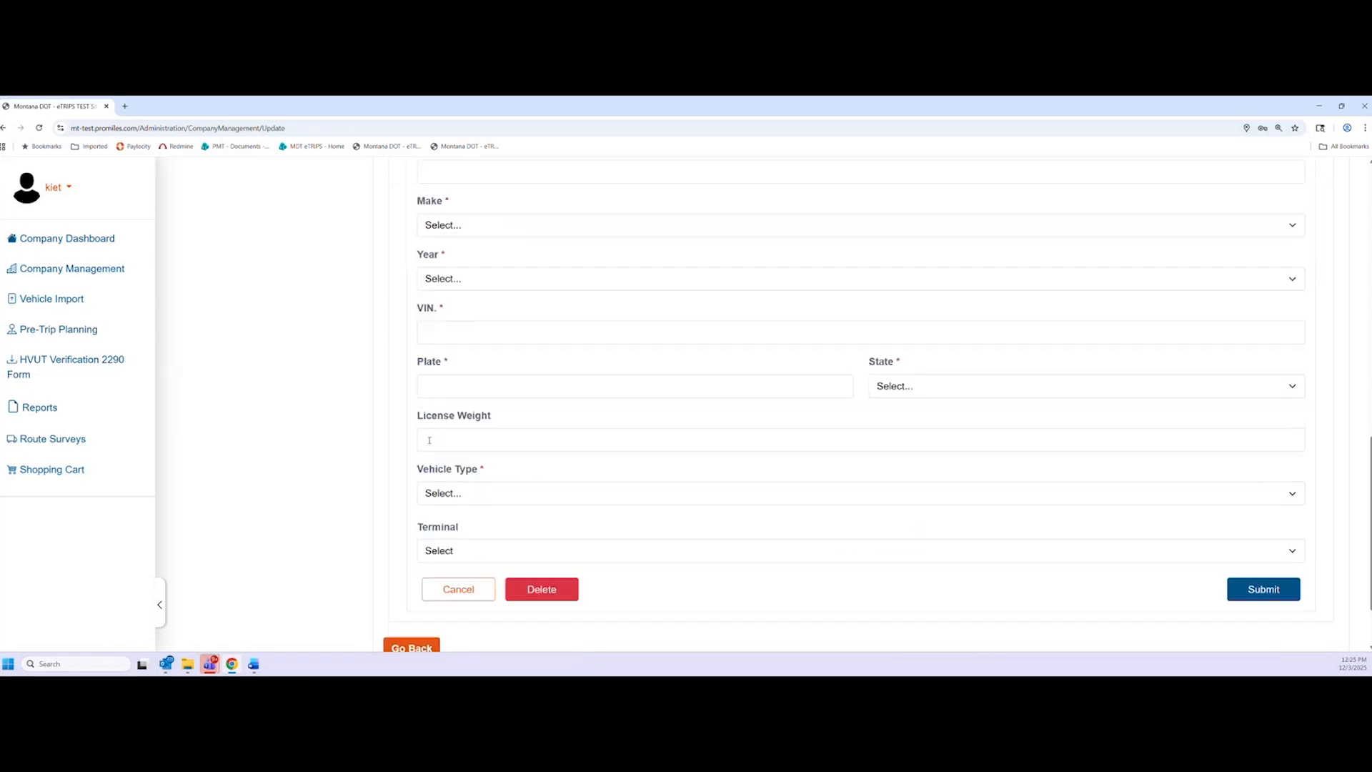
click(458, 589)
click(62, 303)
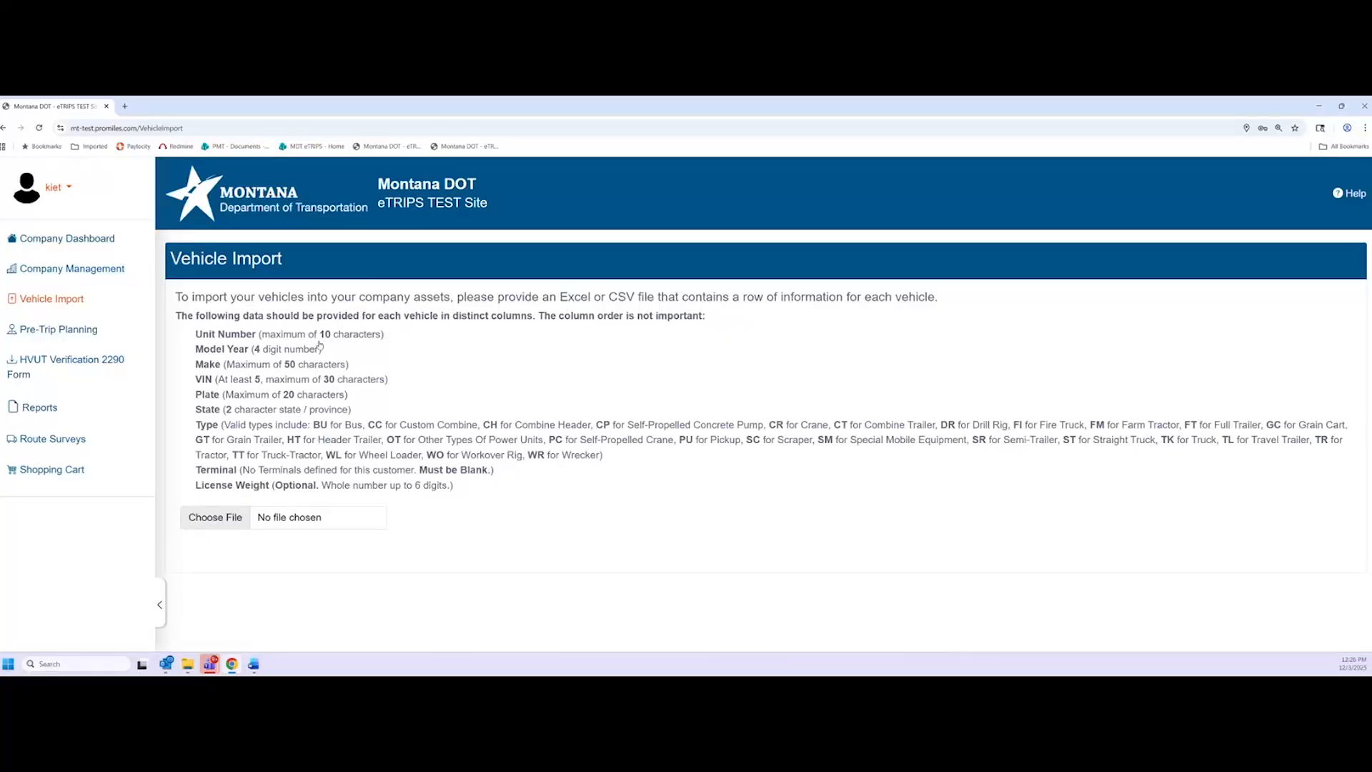
Load the MT Training Vehicle Upload spreadsheet from the Desktop for import
click(234, 522)
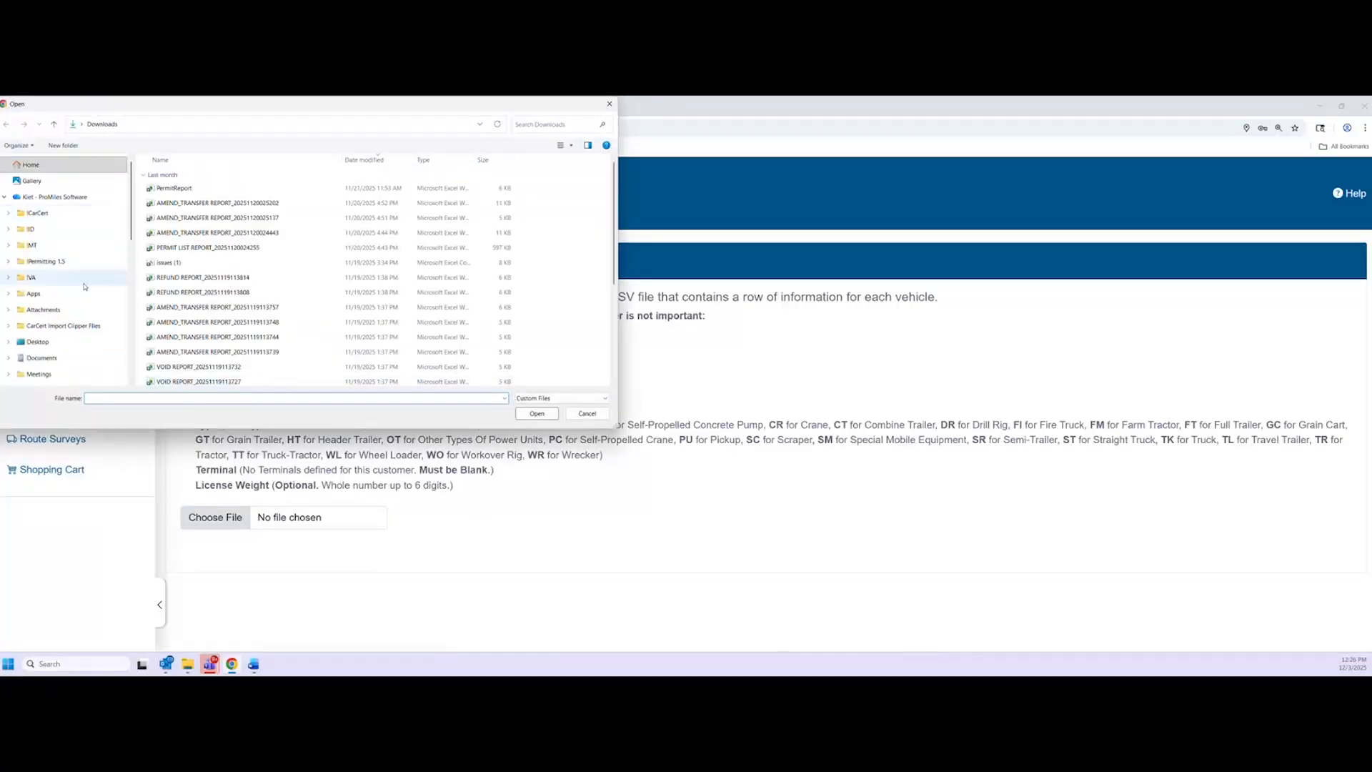
scroll(57, 272, down, 2)
click(57, 243)
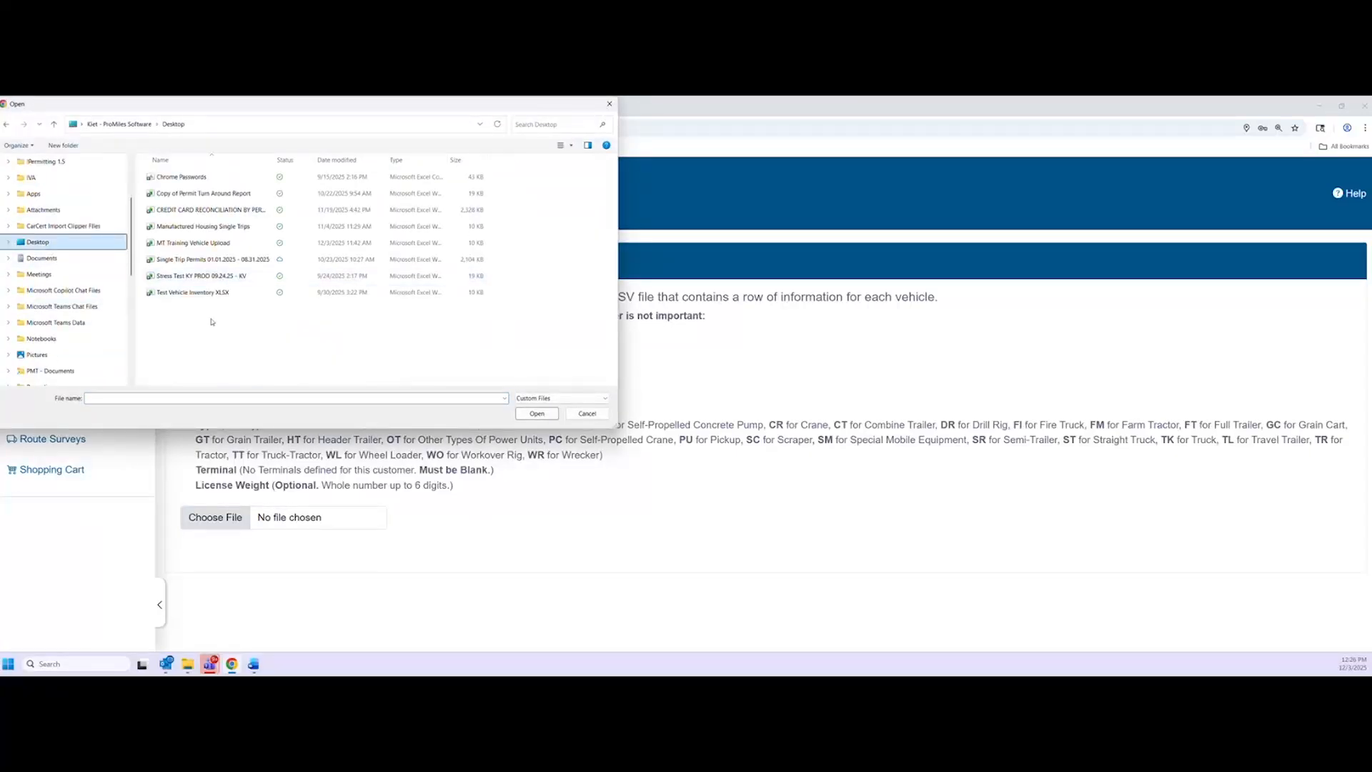
double_click(211, 243)
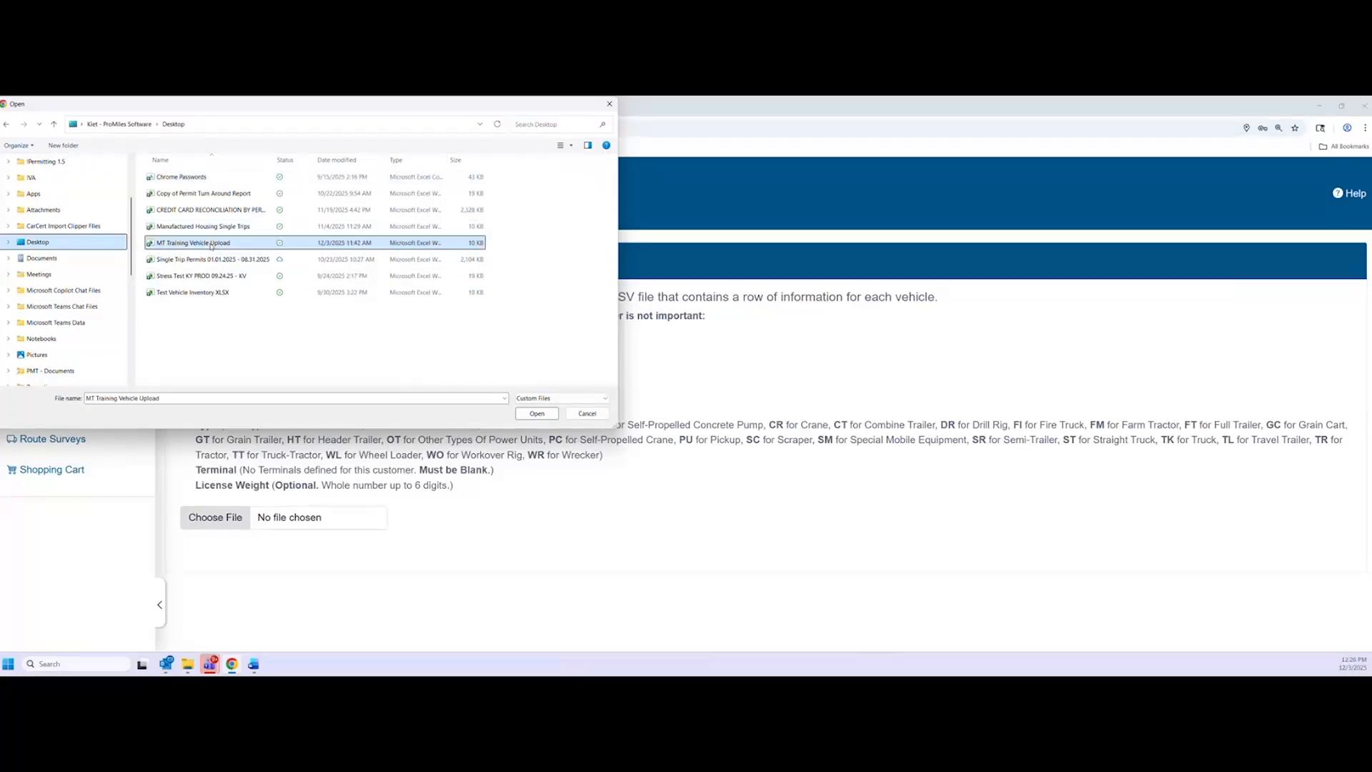
scroll(445, 463, down, 1)
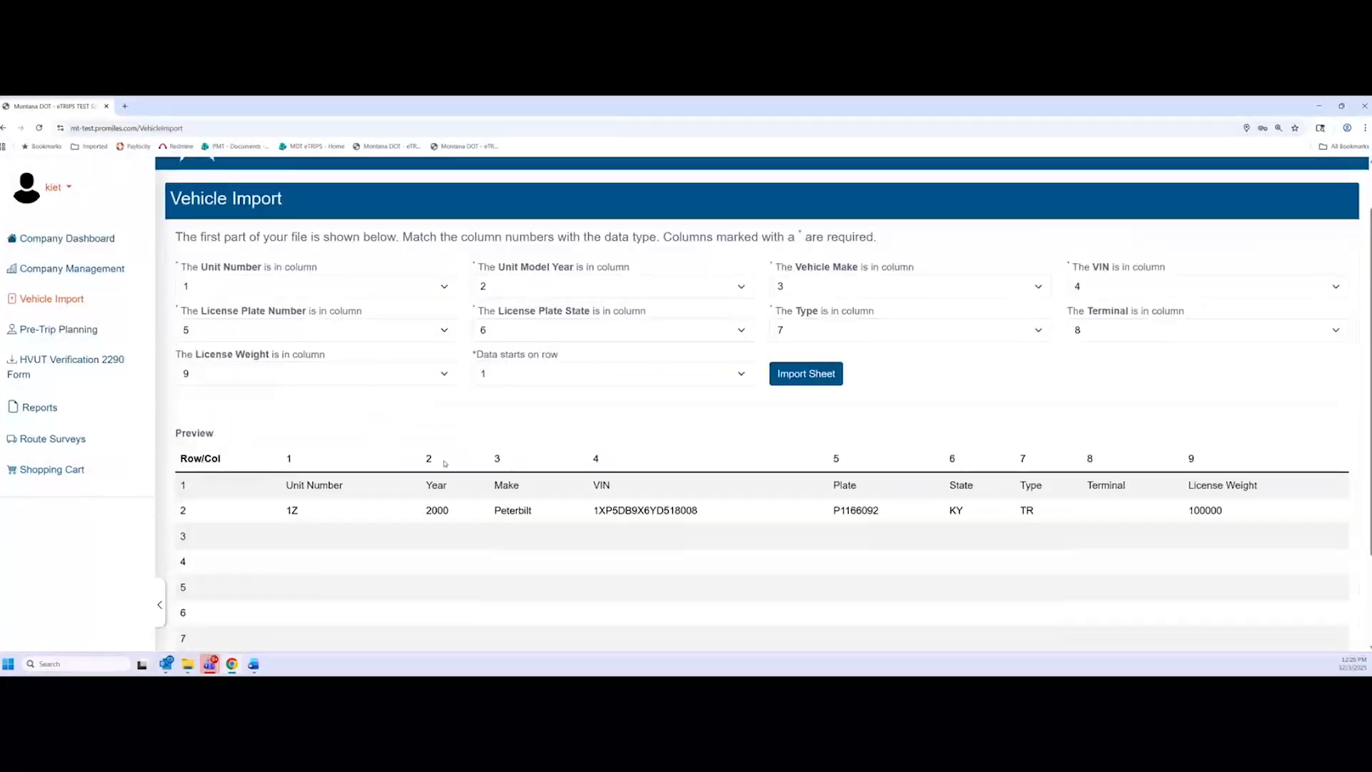
Review the import preview, pointing out the Unit Number header row
scroll(436, 461, down, 1)
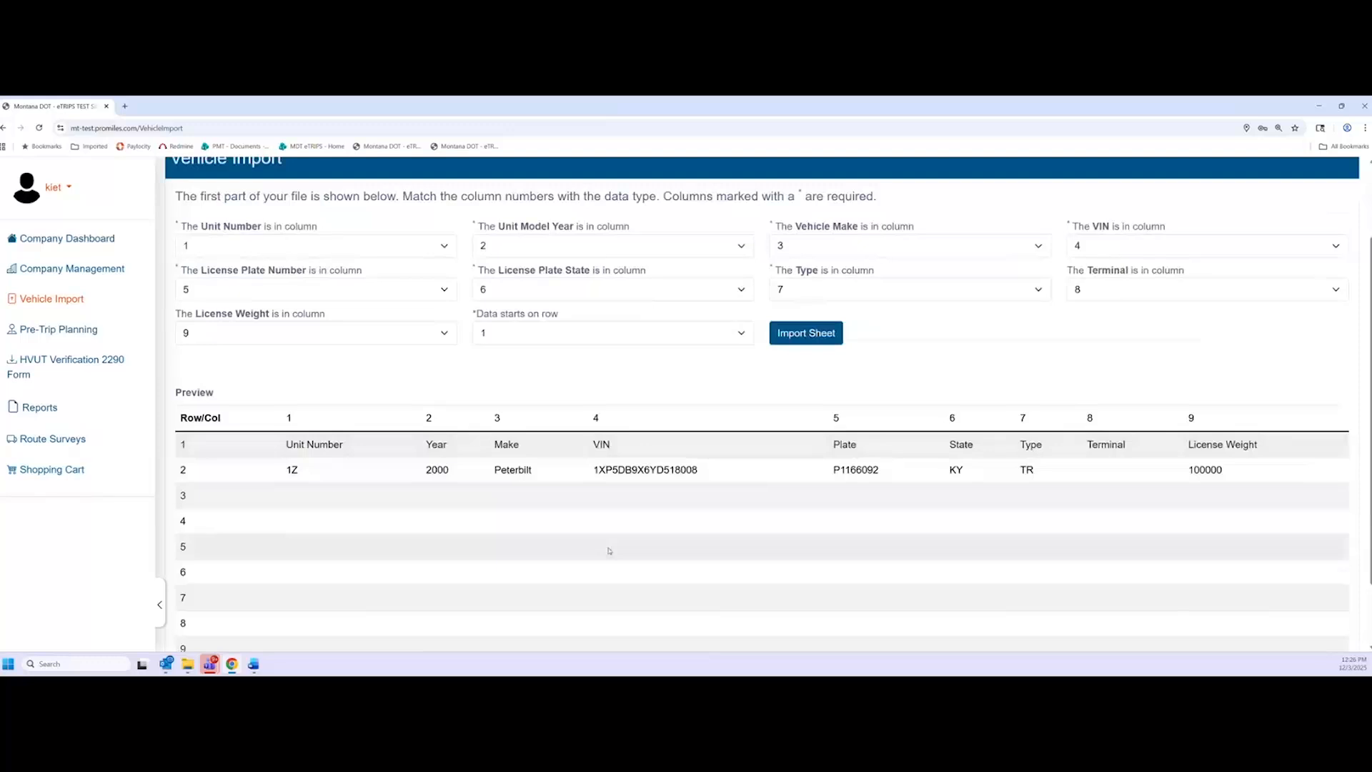
scroll(374, 520, down, 2)
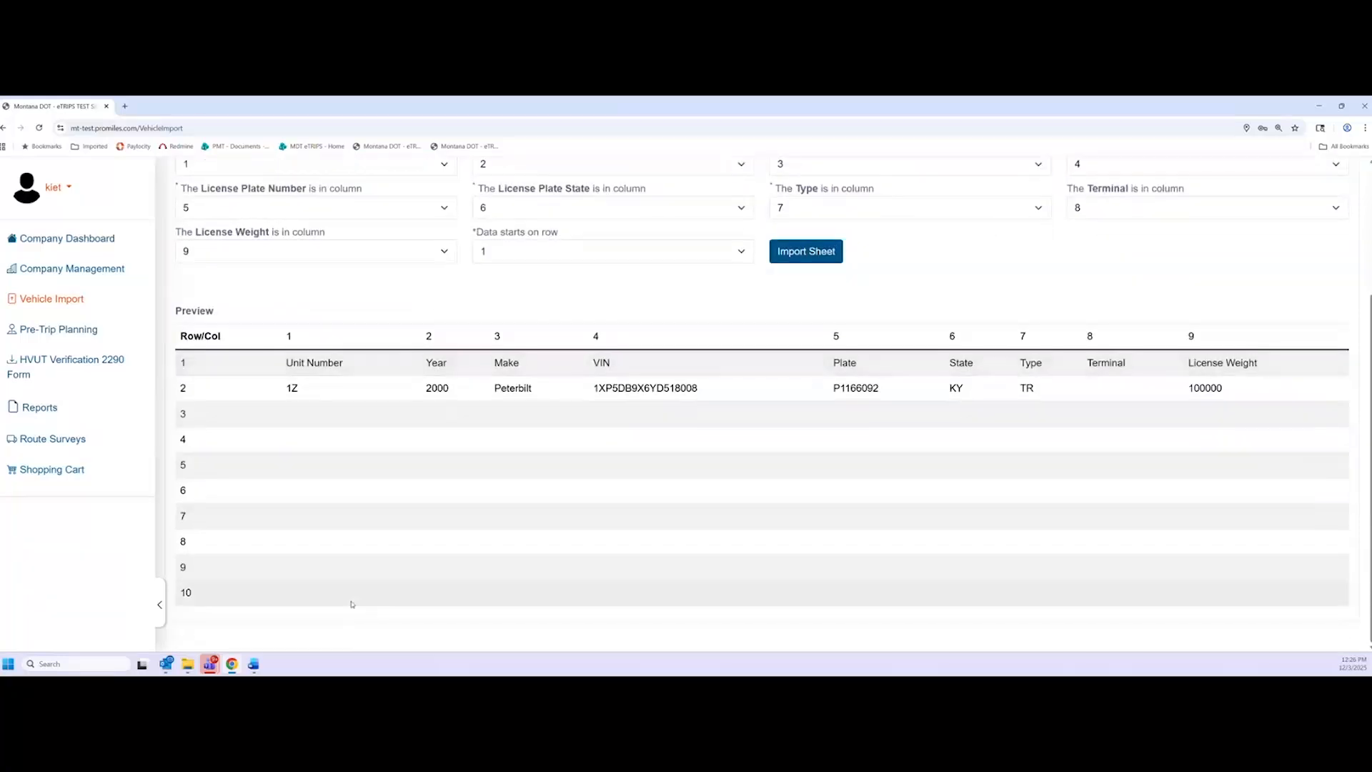
scroll(347, 593, up, 4)
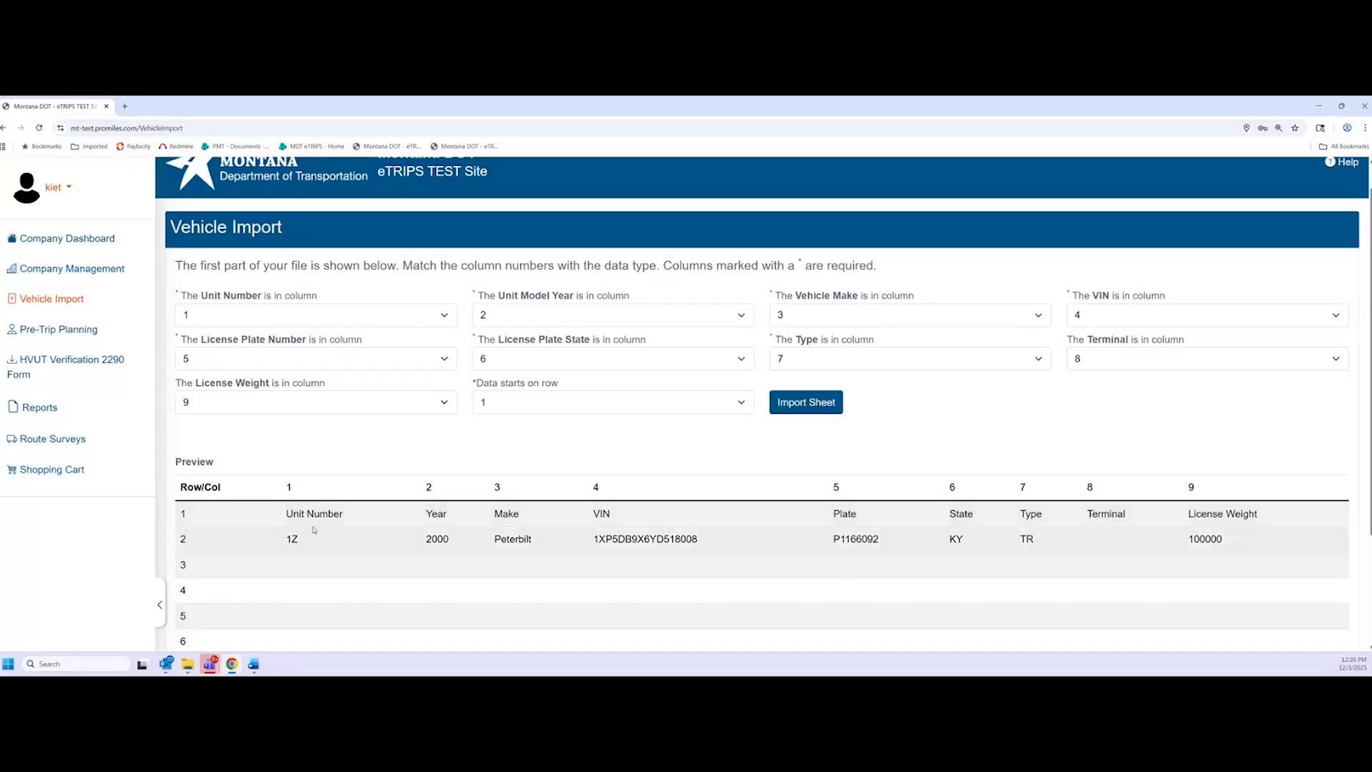
double_click(283, 514)
click(286, 516)
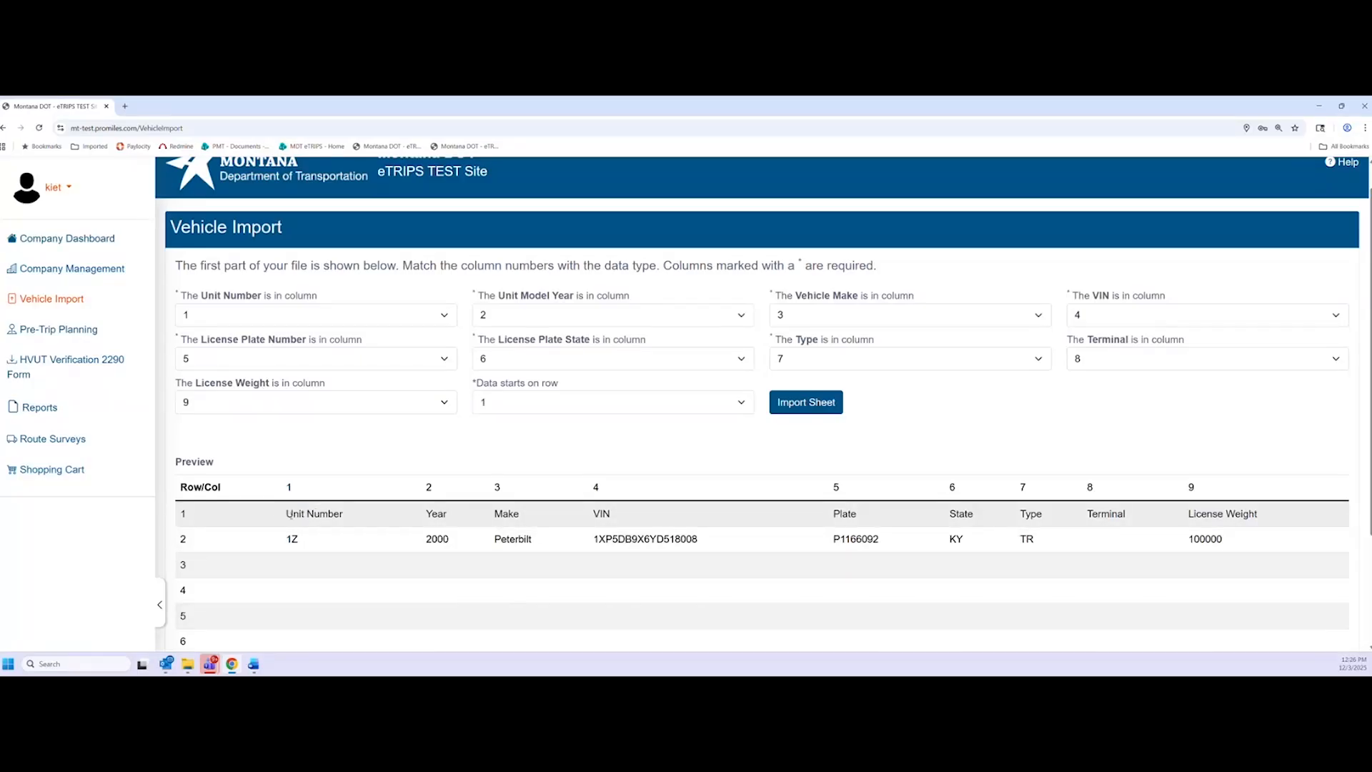
drag(292, 516, 351, 516)
click(408, 517)
scroll(299, 556, down, 1)
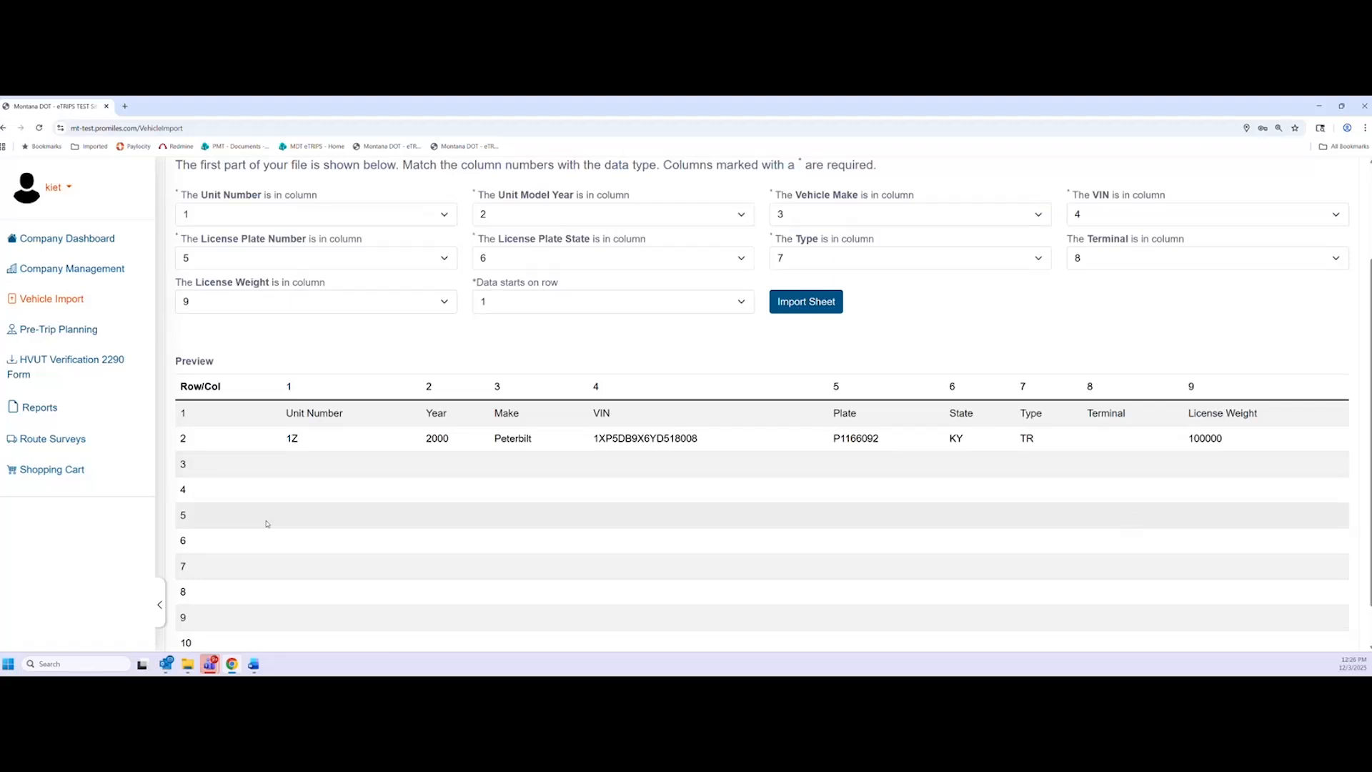
scroll(322, 550, up, 1)
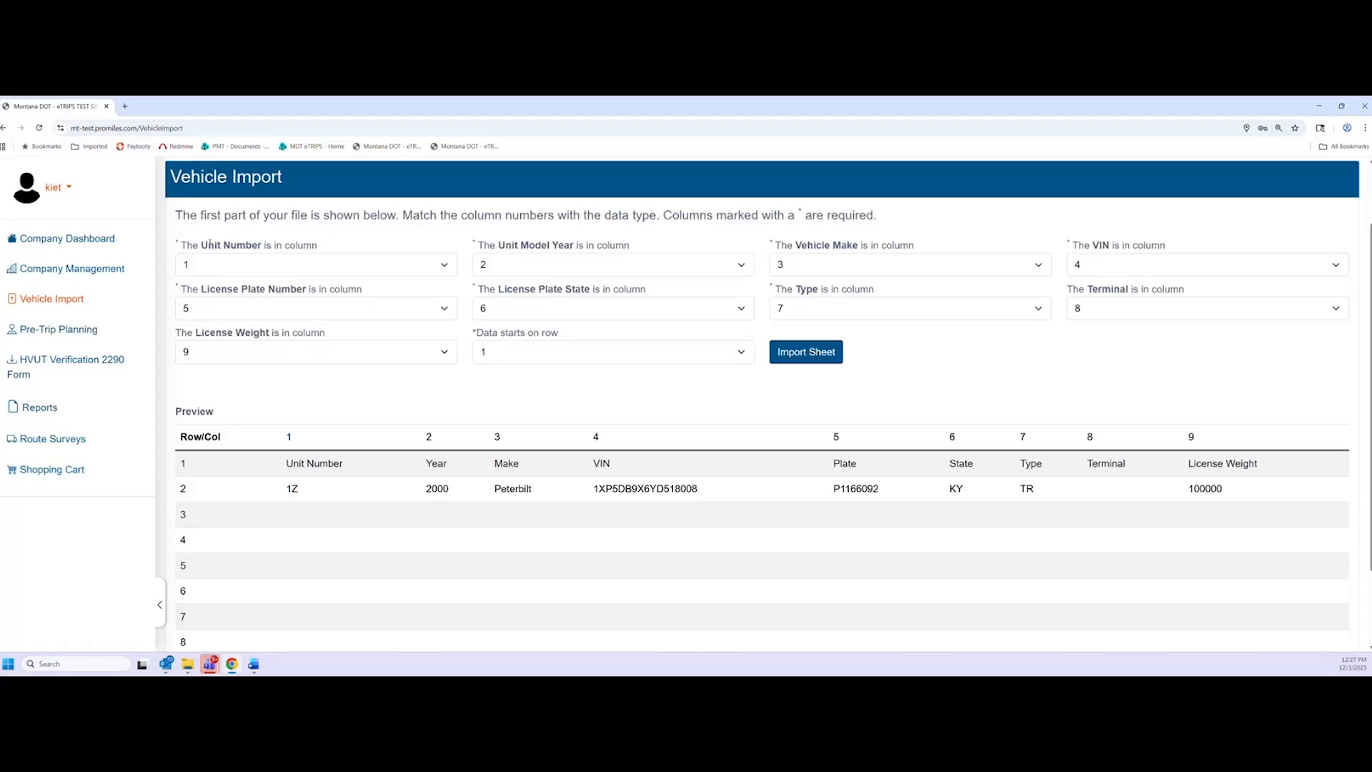
drag(208, 243, 238, 243)
click(288, 243)
Set 'Data starts on row' to 2 so the header row is skipped
click(510, 352)
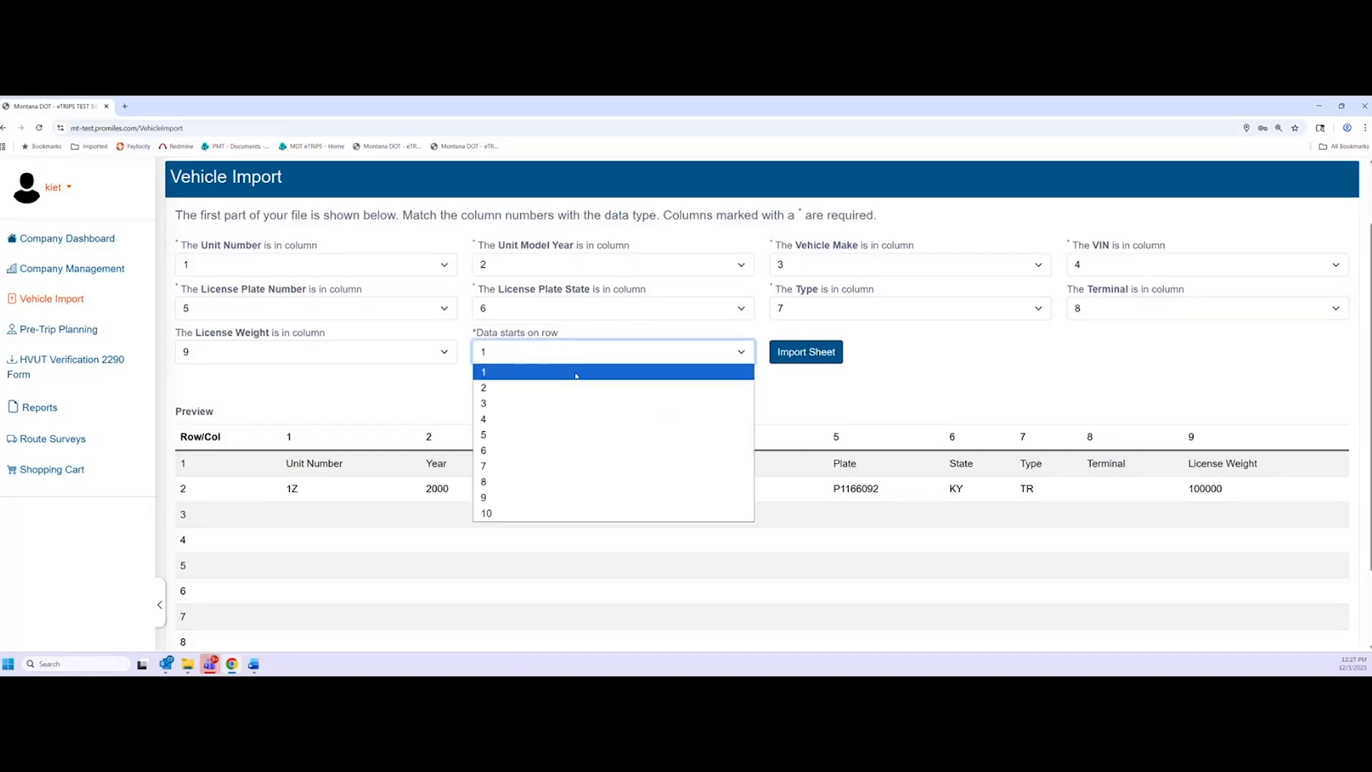
click(379, 472)
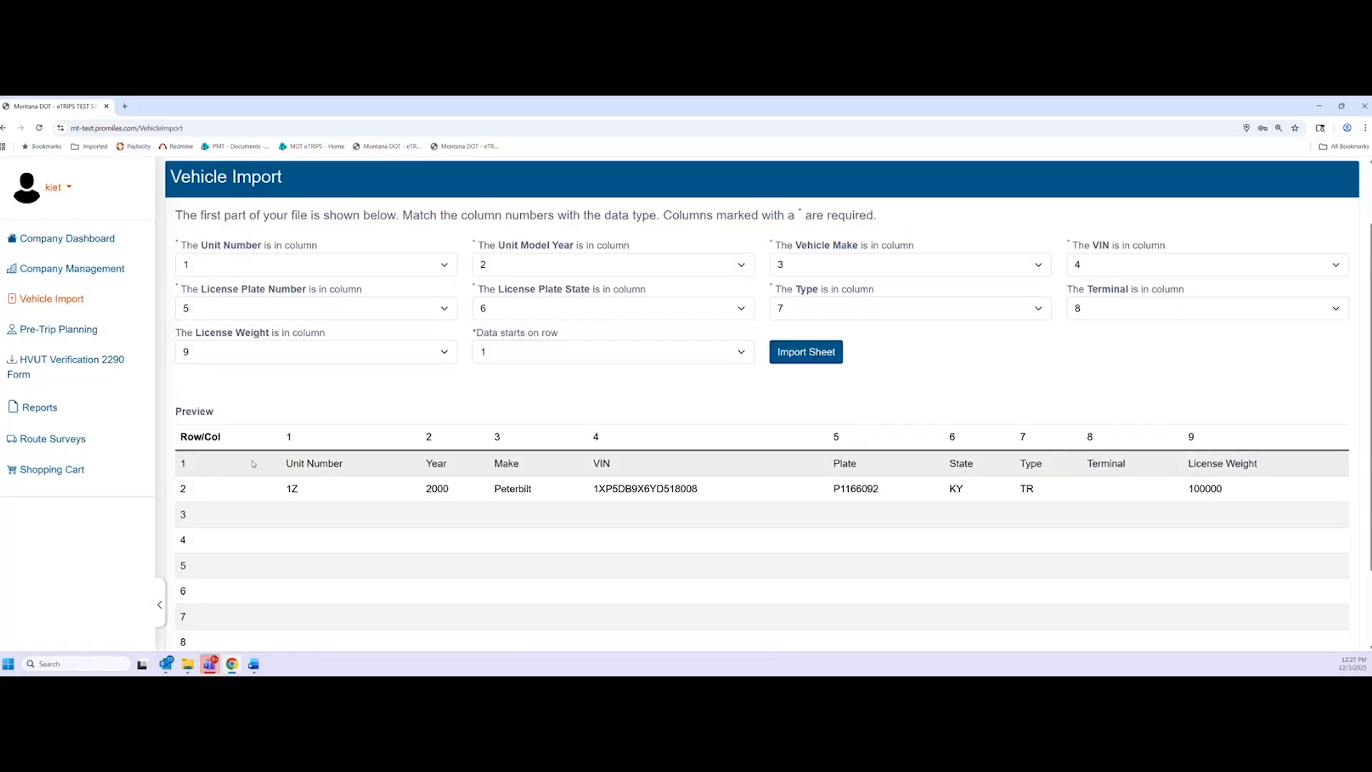
click(529, 357)
click(526, 389)
Import the sheet and confirm 1 vehicle imported with 0 failures
click(822, 359)
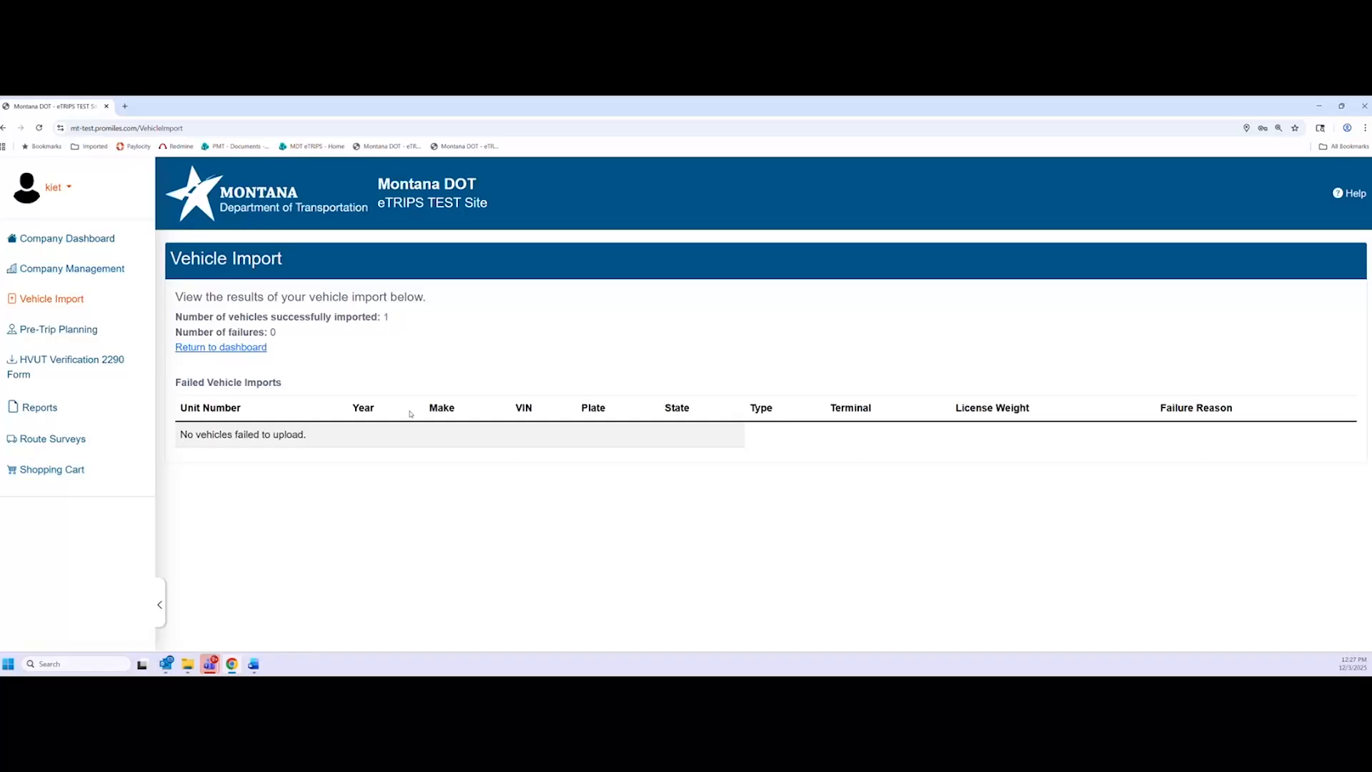
drag(401, 323, 334, 318)
click(321, 354)
drag(282, 333, 229, 332)
click(350, 340)
Open Company Assets and select 1Z PETERBILT 2000 from the Vehicles list
click(109, 275)
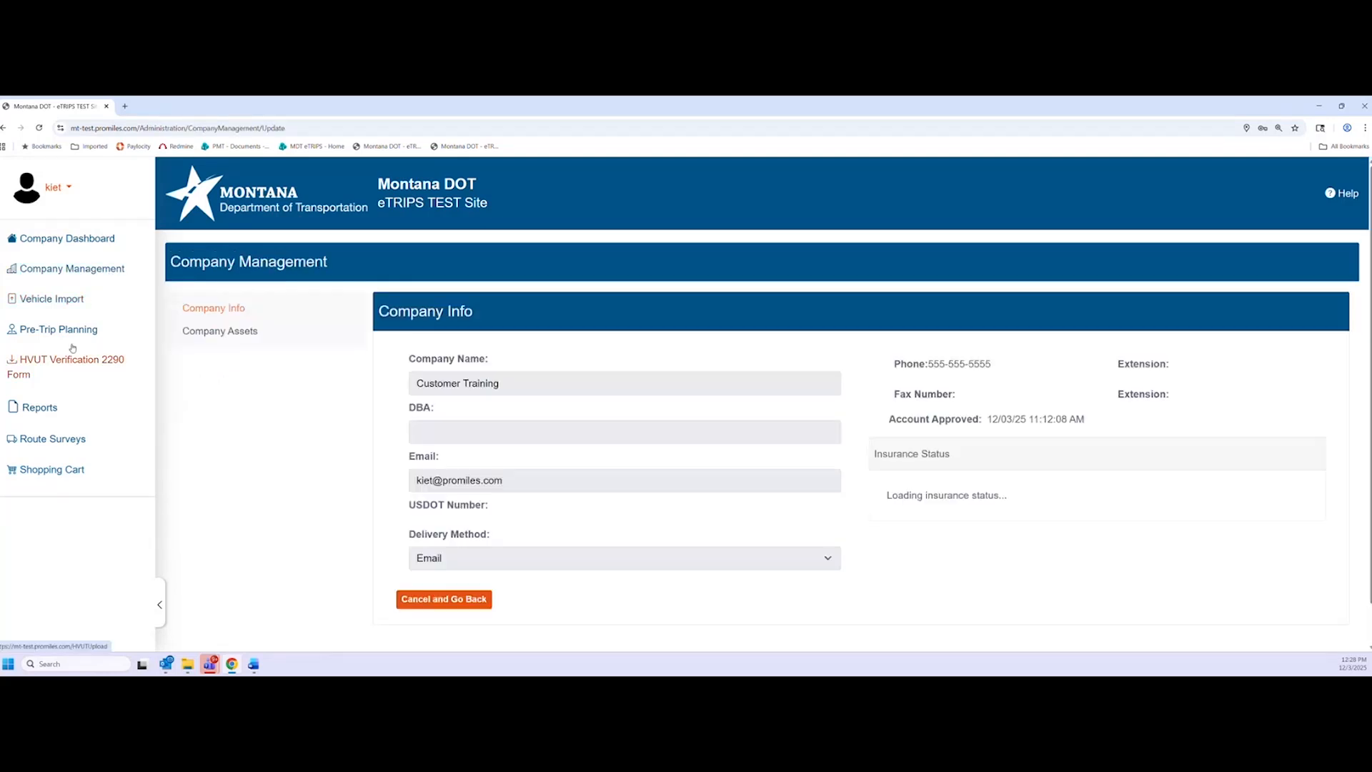
click(219, 331)
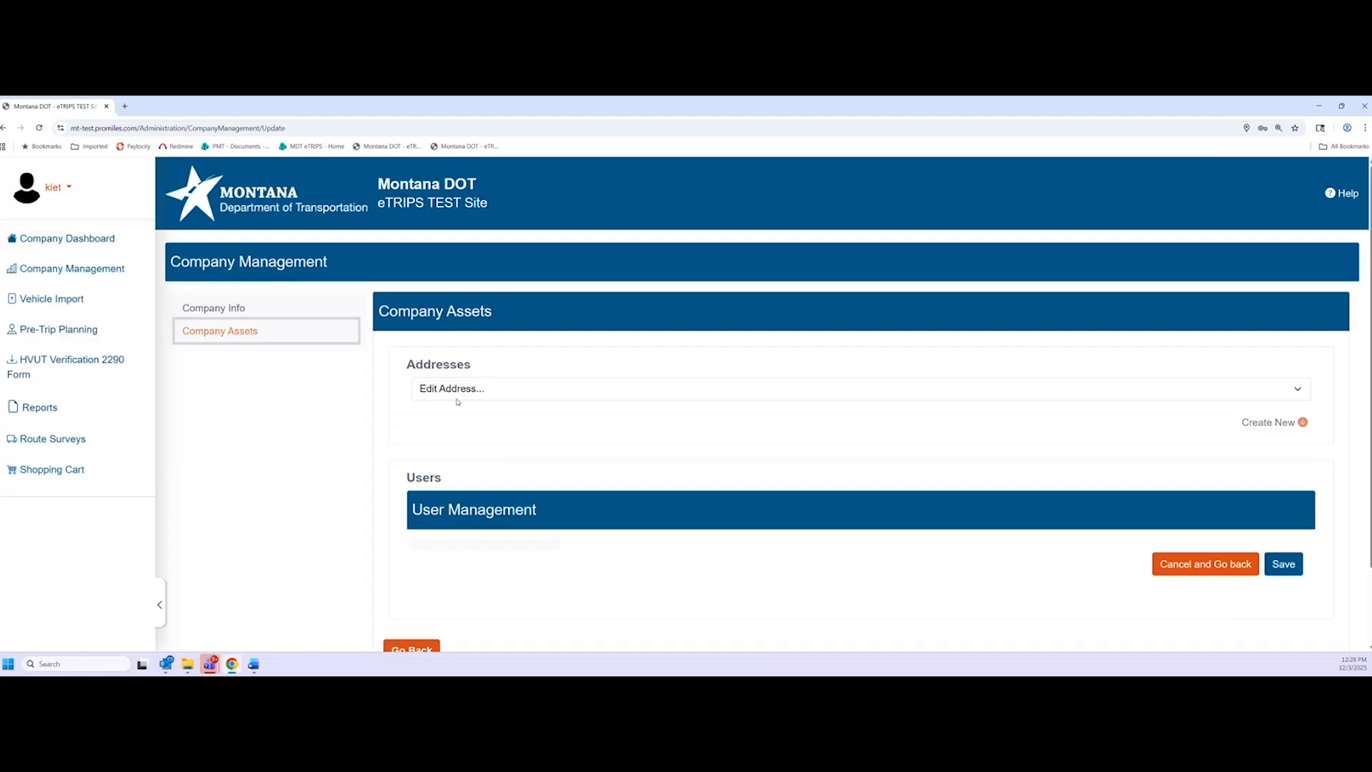
scroll(380, 438, down, 5)
scroll(368, 426, down, 3)
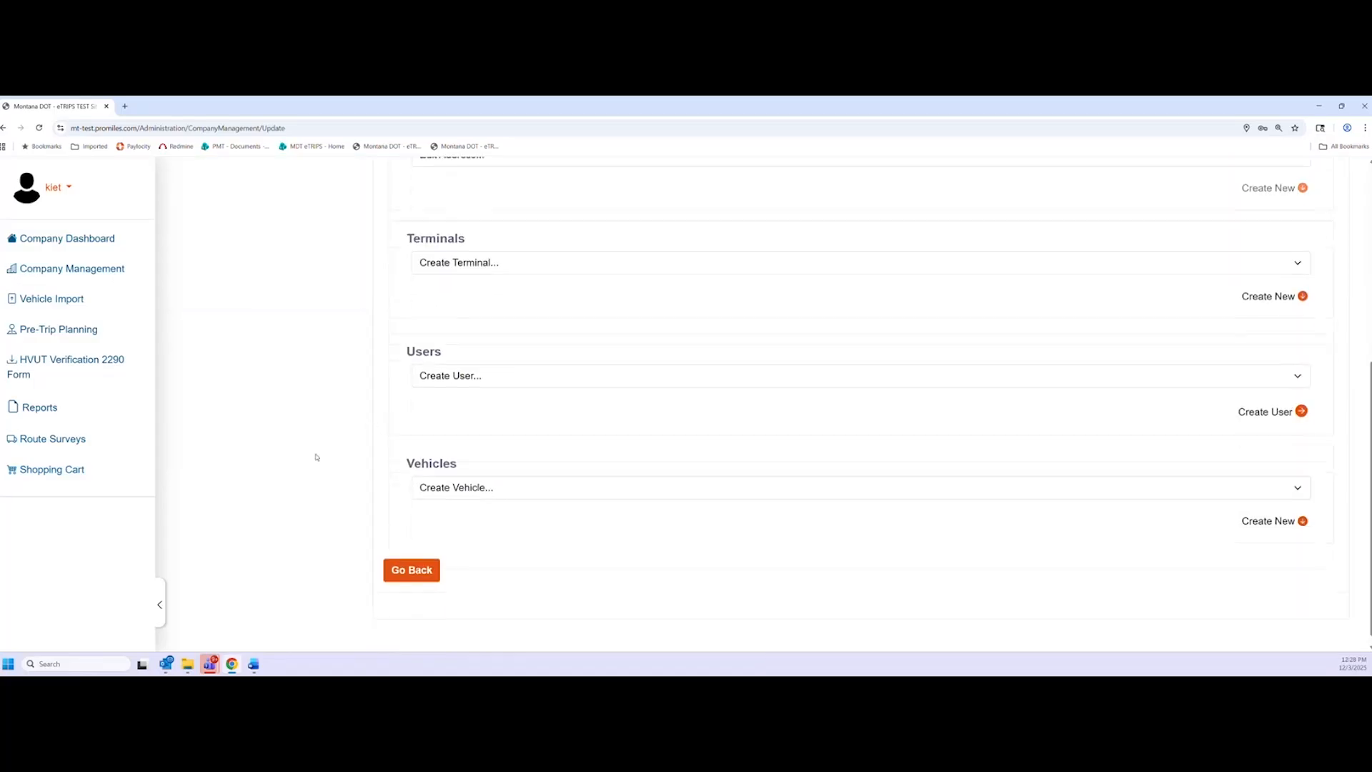
click(507, 483)
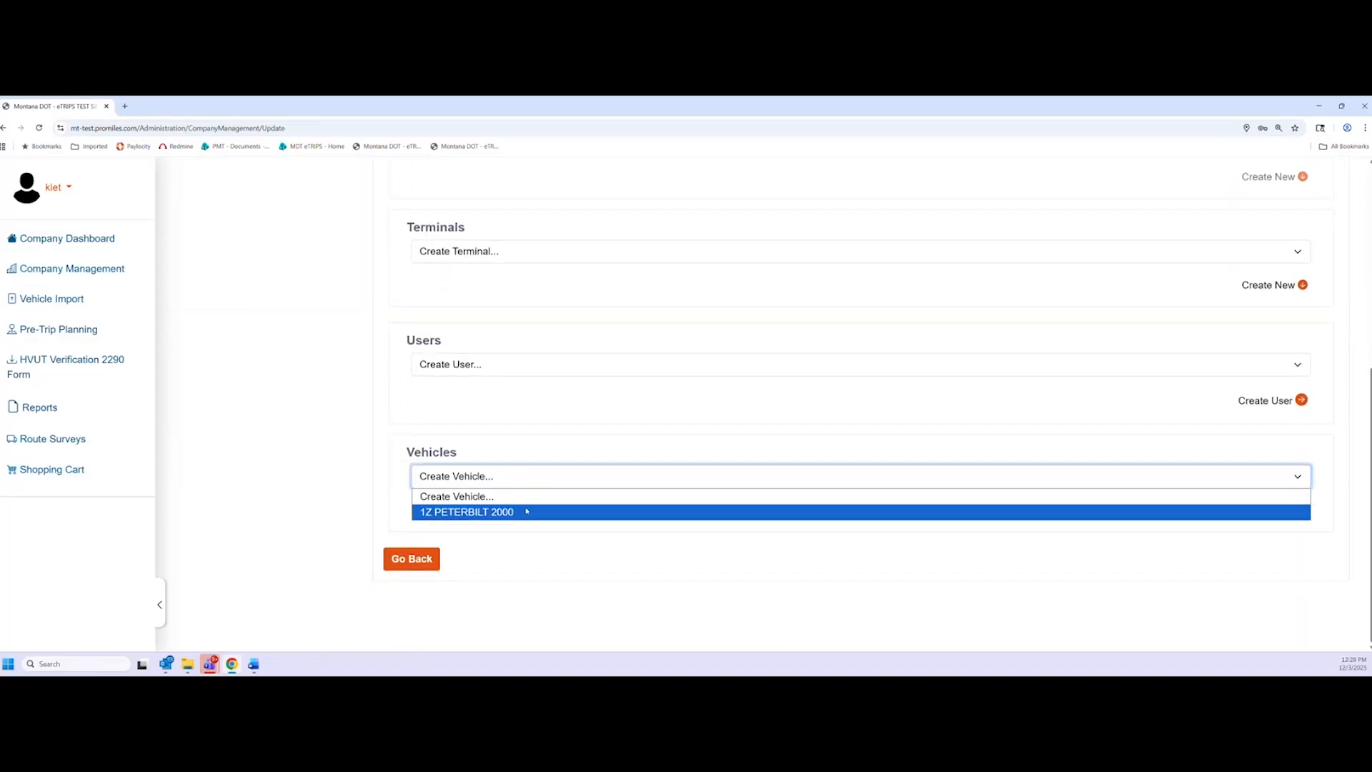
click(515, 513)
Review the 1Z PETERBILT 2000 details: Tractor, 100000 license weight
scroll(372, 565, down, 2)
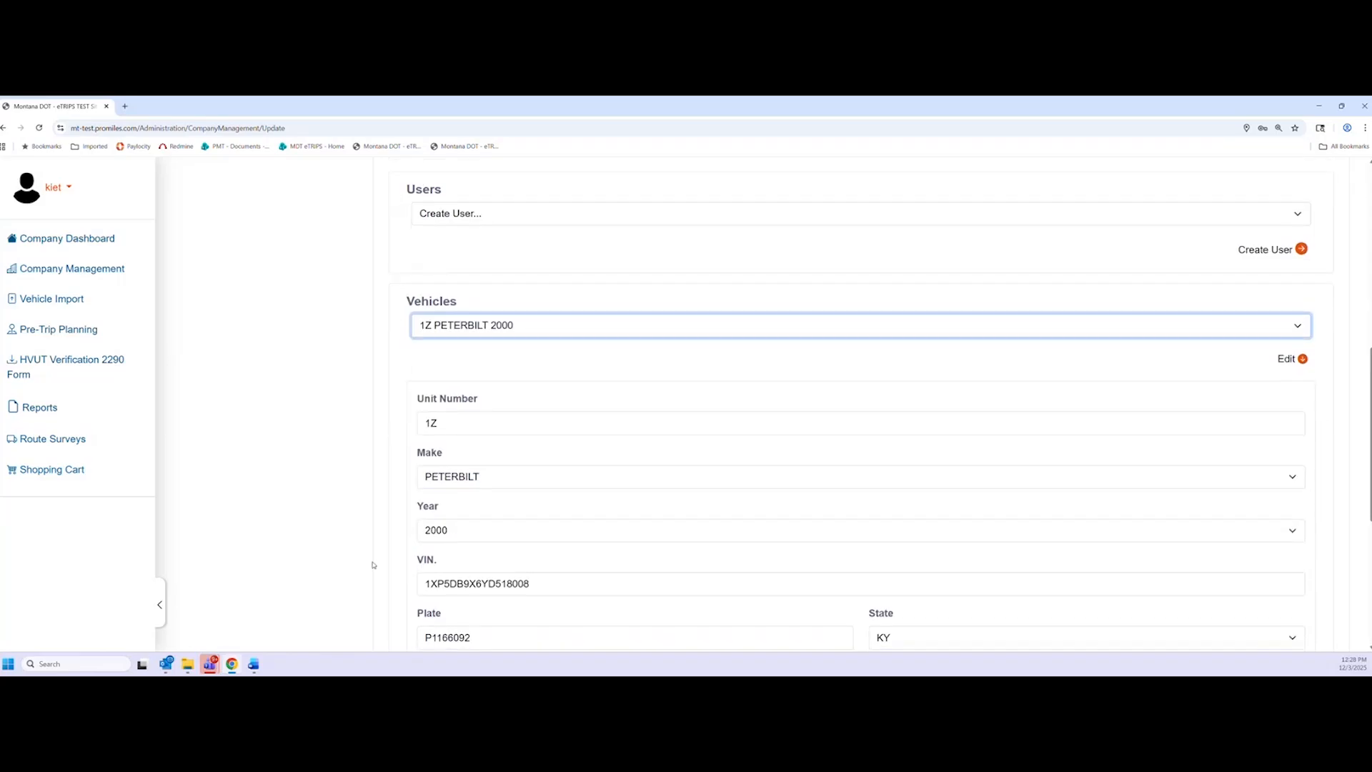
scroll(343, 548, down, 1)
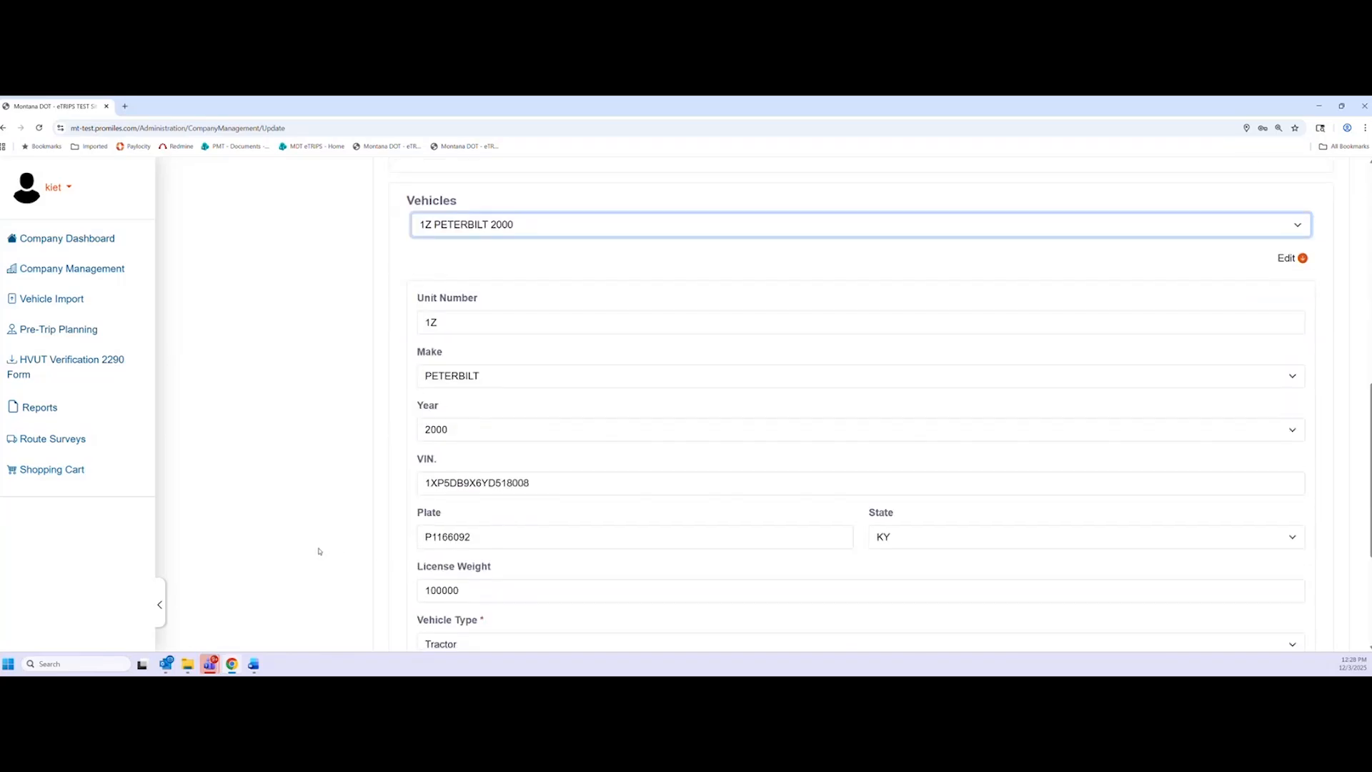
click(936, 225)
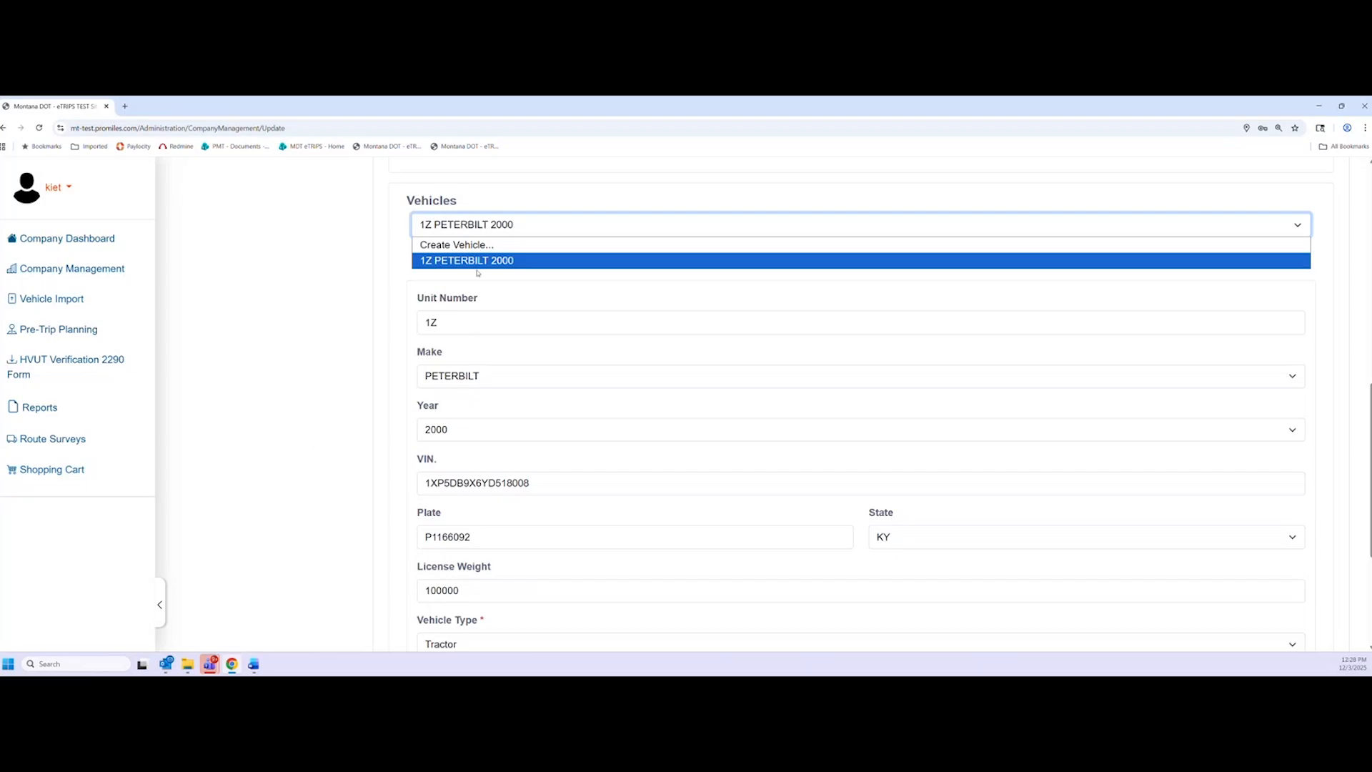
click(361, 412)
scroll(361, 409, down, 2)
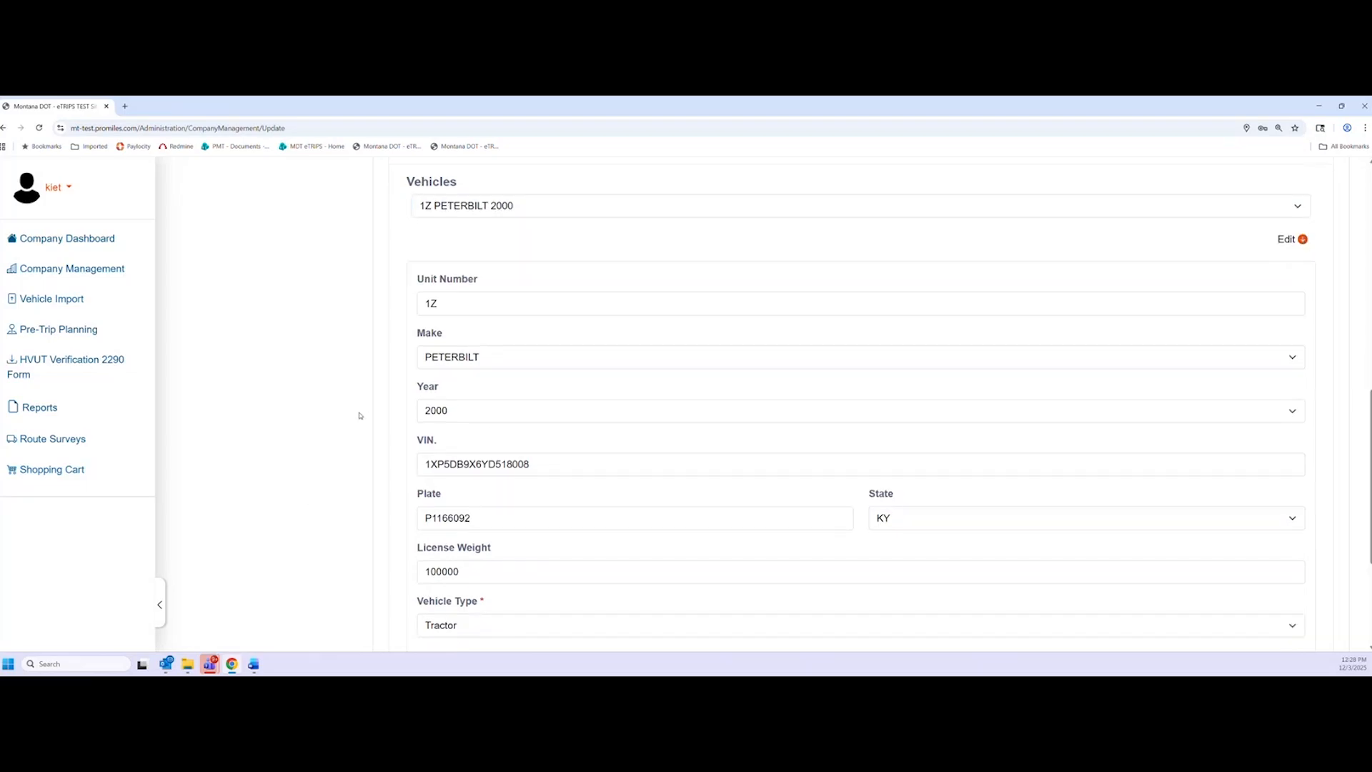
scroll(358, 429, up, 1)
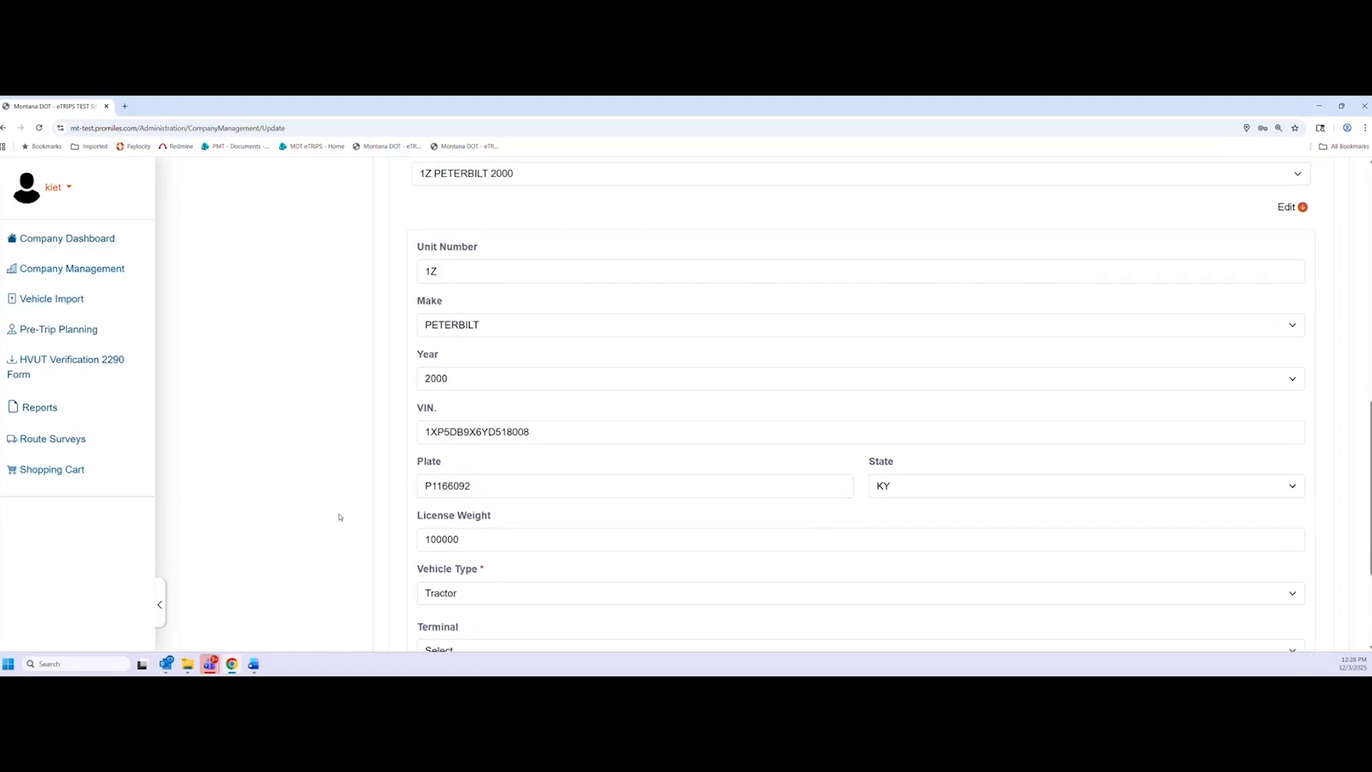
scroll(339, 517, down, 1)
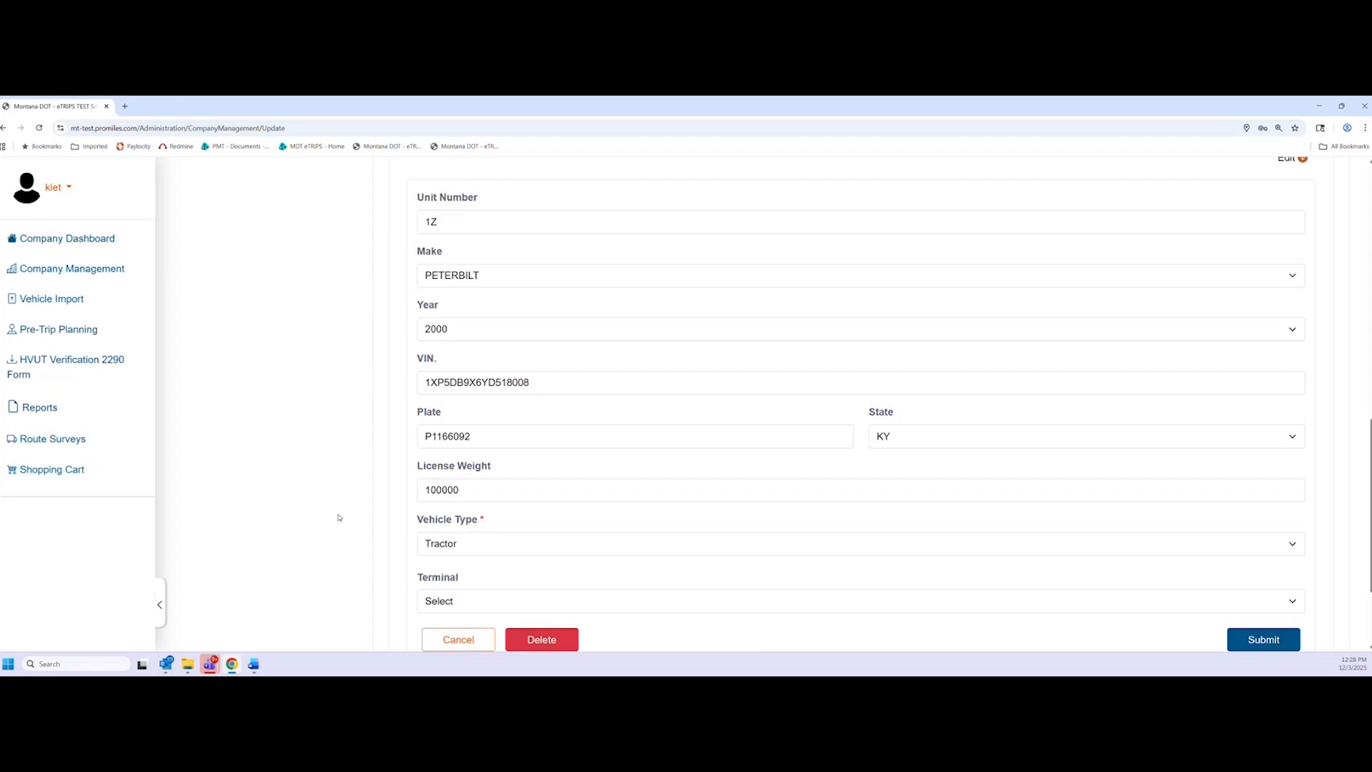
scroll(345, 514, up, 1)
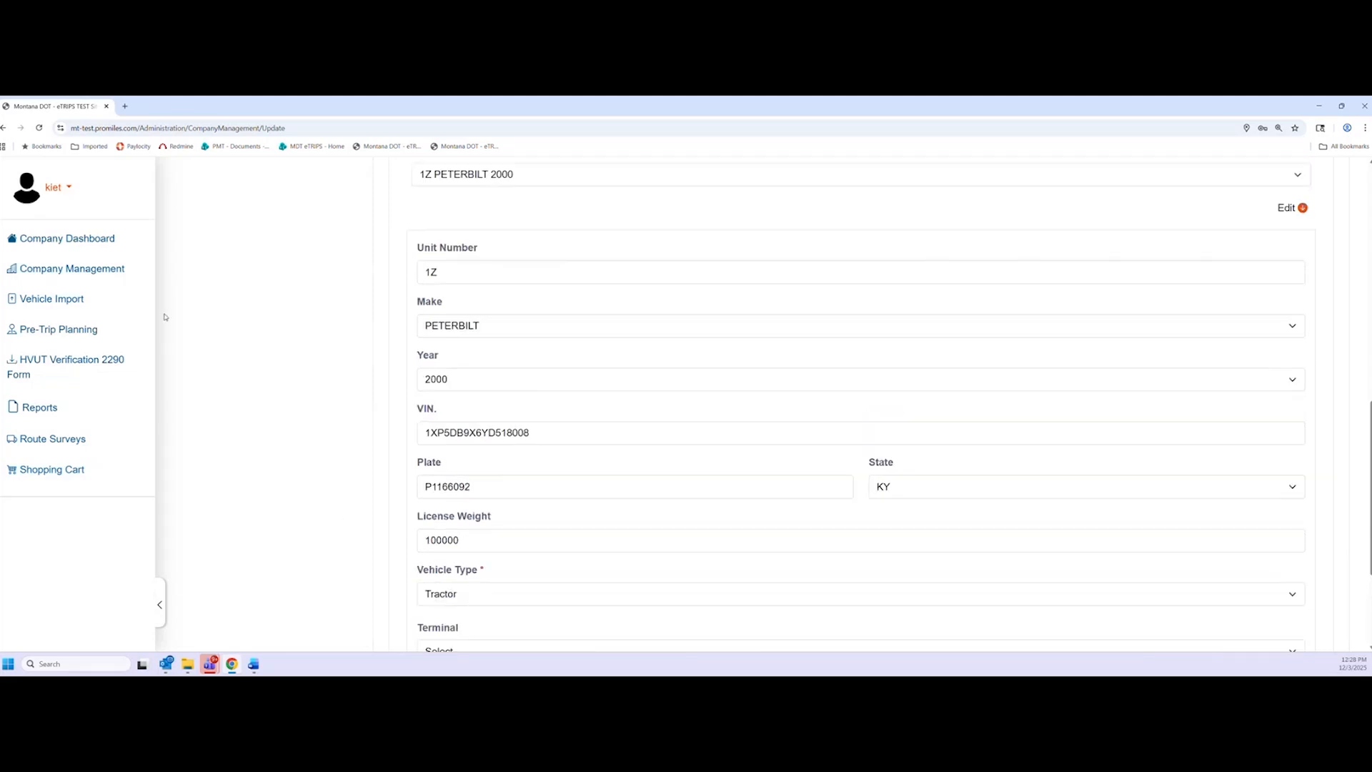
Check the Company Dashboard and confirm the shopping cart is empty, then return to the dashboard
click(107, 243)
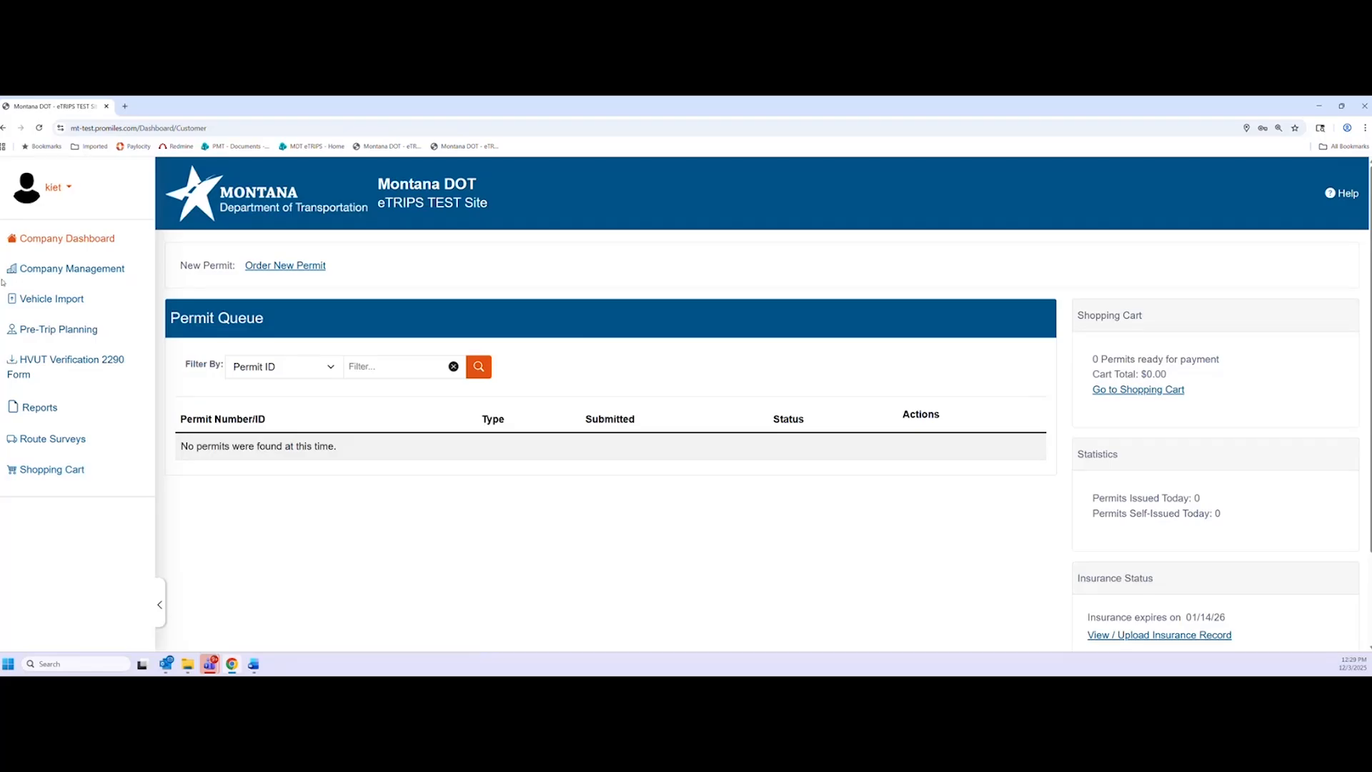
scroll(1147, 371, down, 2)
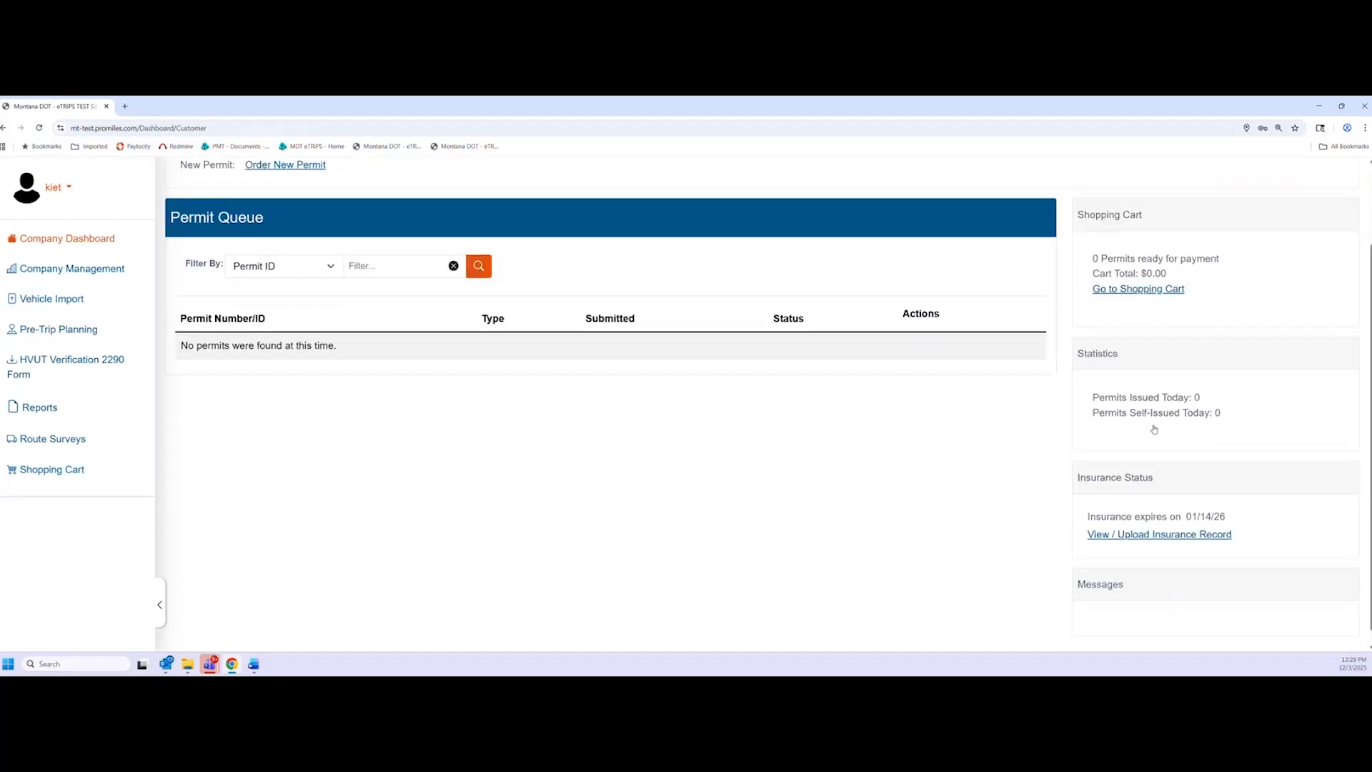
scroll(1154, 429, up, 1)
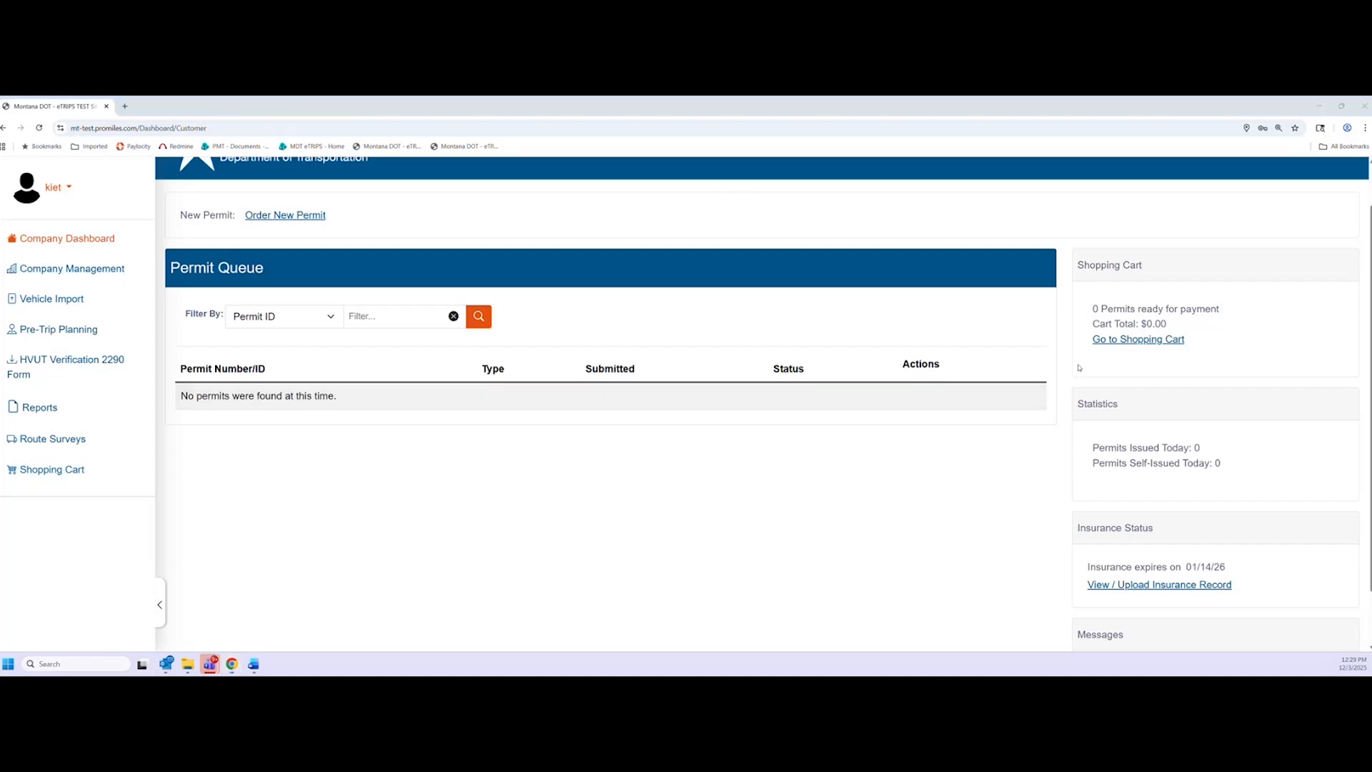
click(1119, 341)
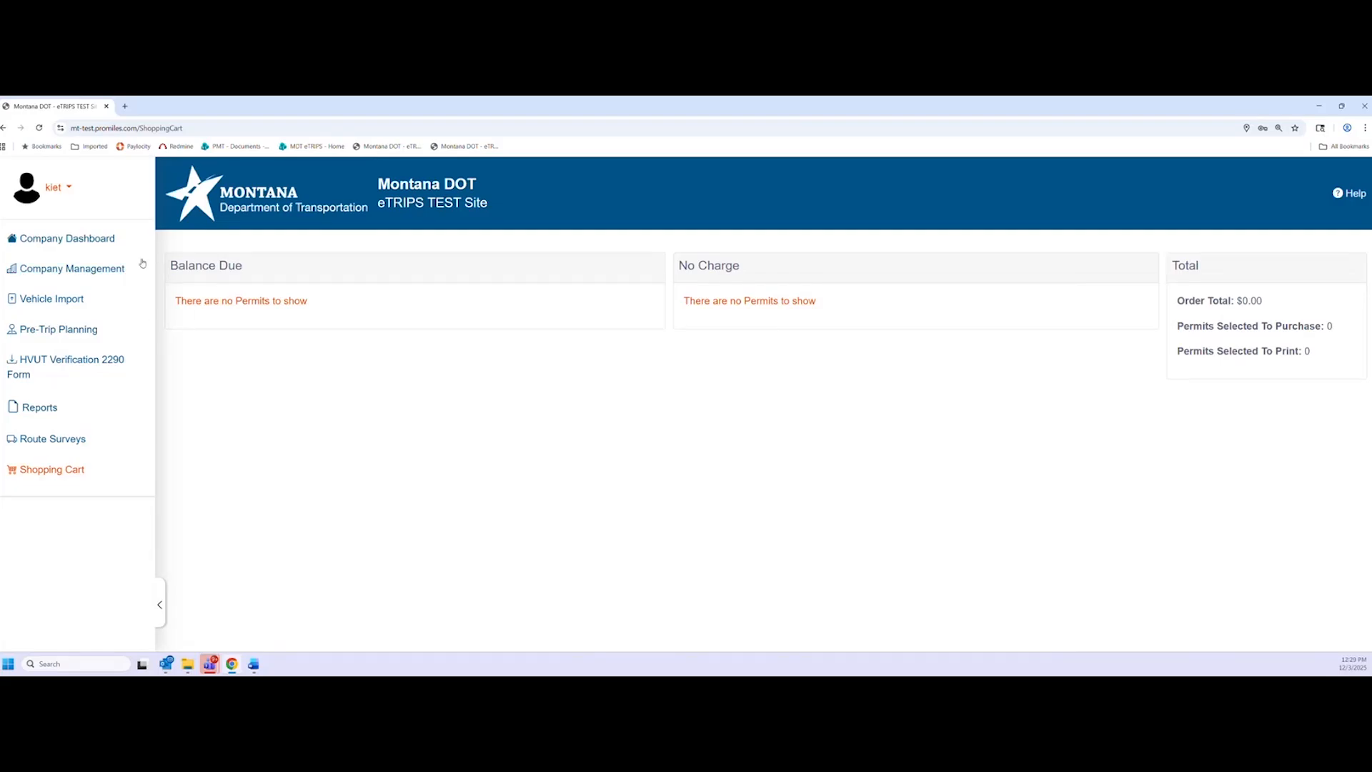
click(110, 240)
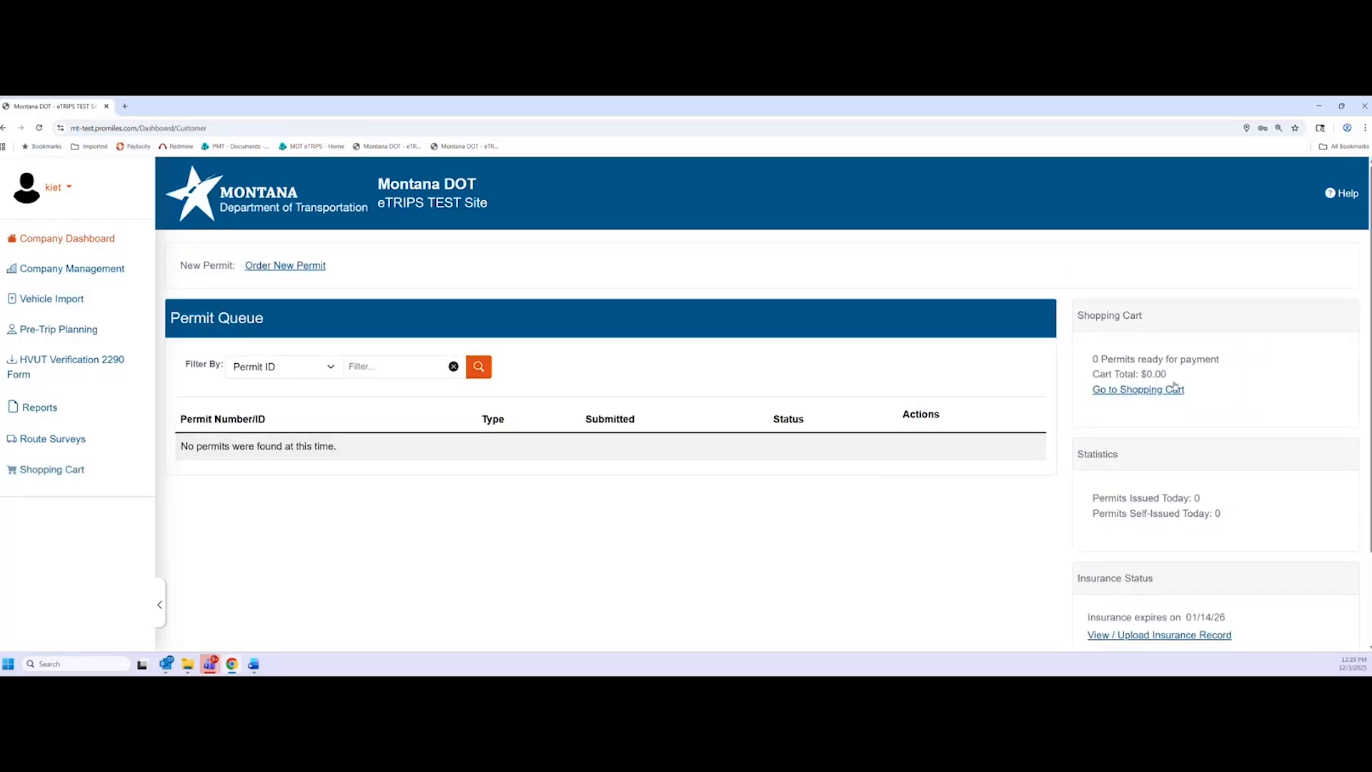
scroll(1186, 390, down, 1)
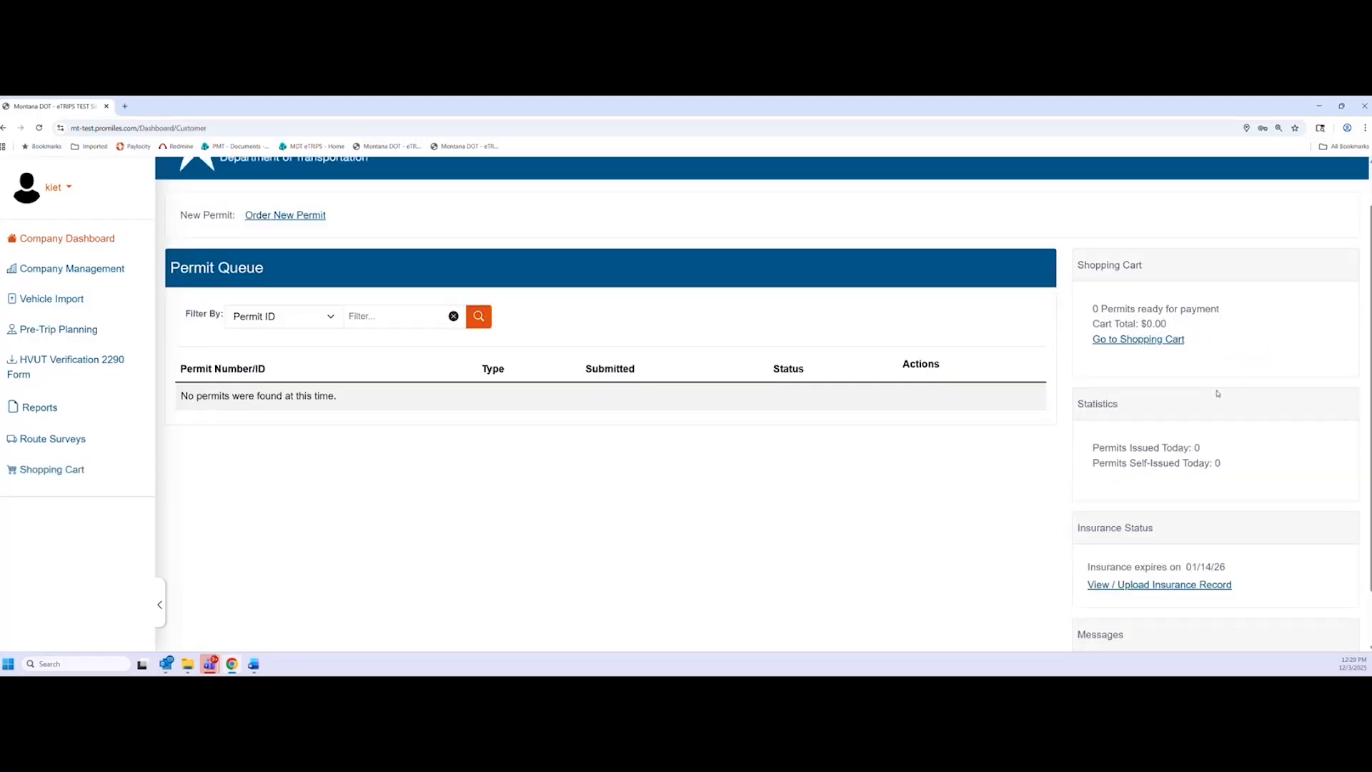
scroll(1218, 393, down, 1)
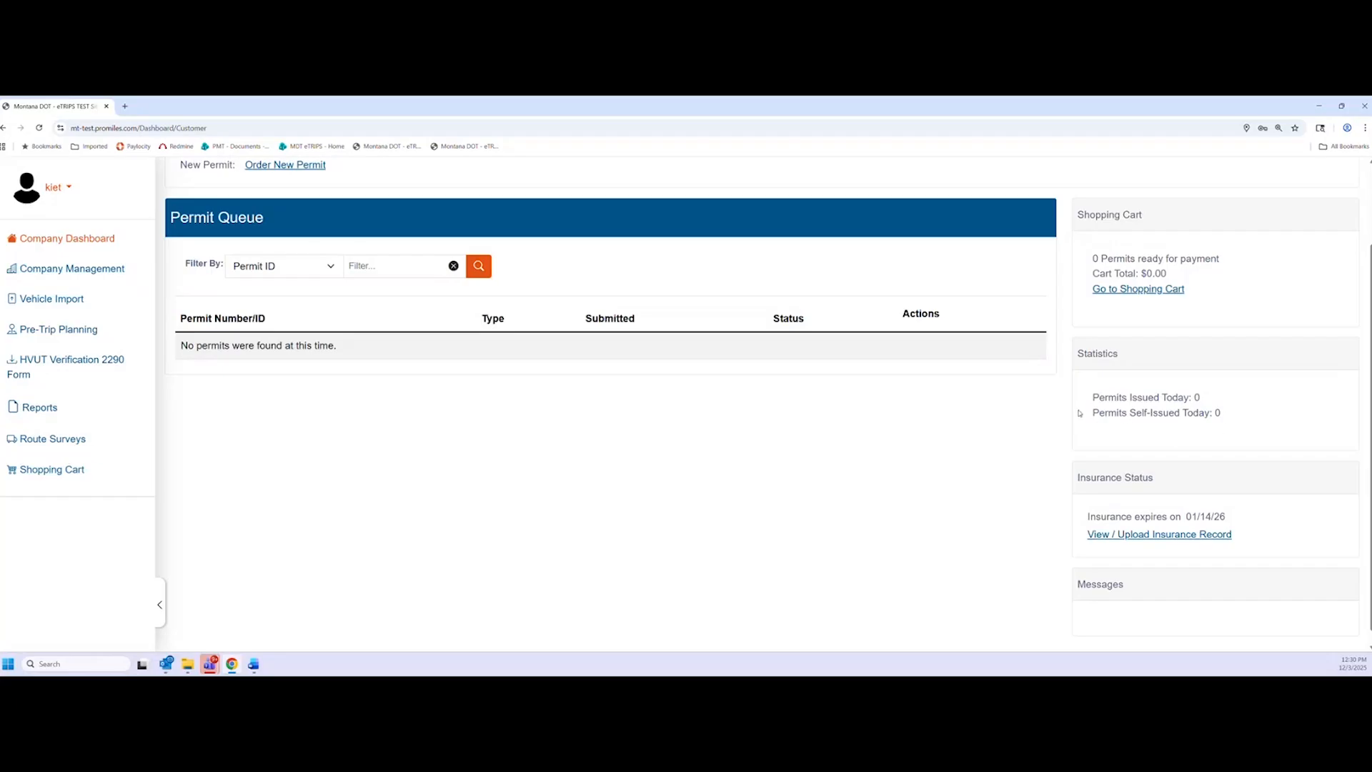
Scroll the dashboard down toward the empty permit queue's Filter By dropdown
scroll(1072, 422, down, 1)
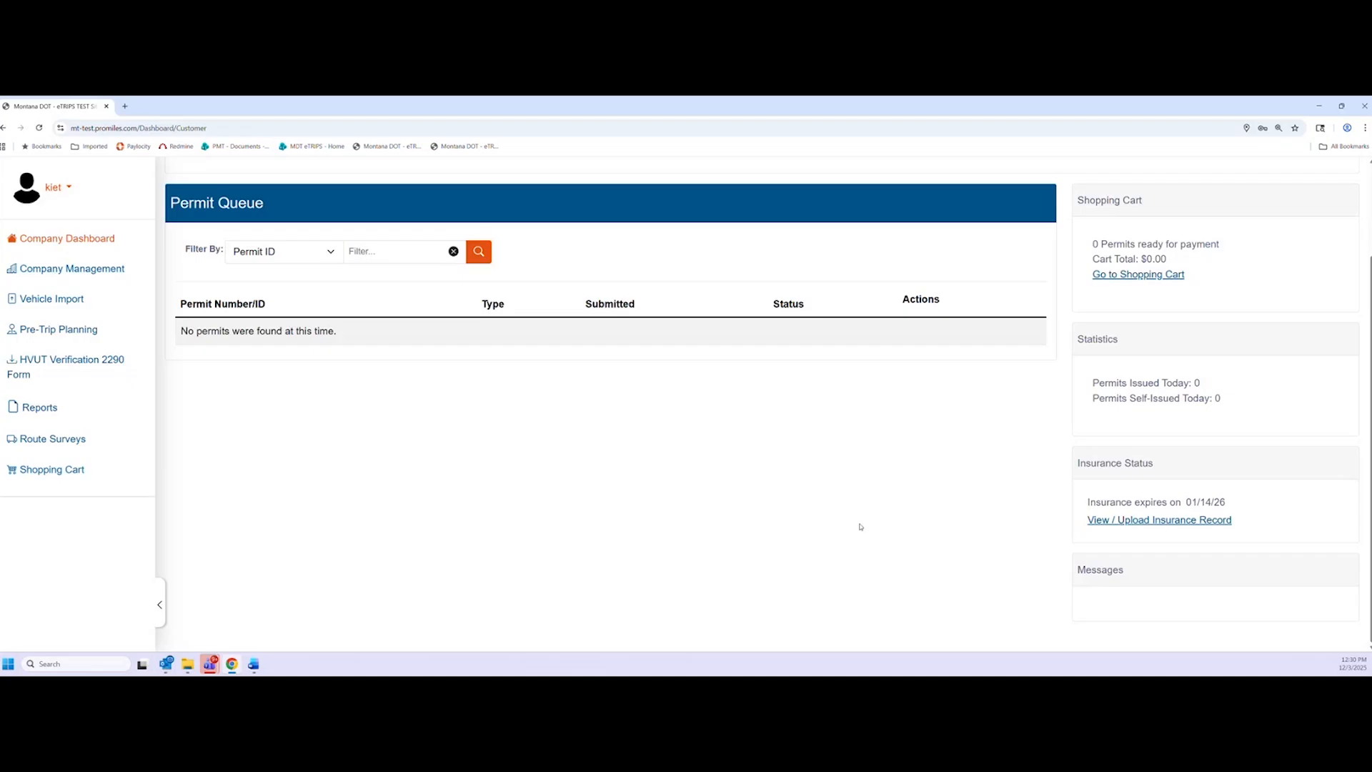
click(320, 256)
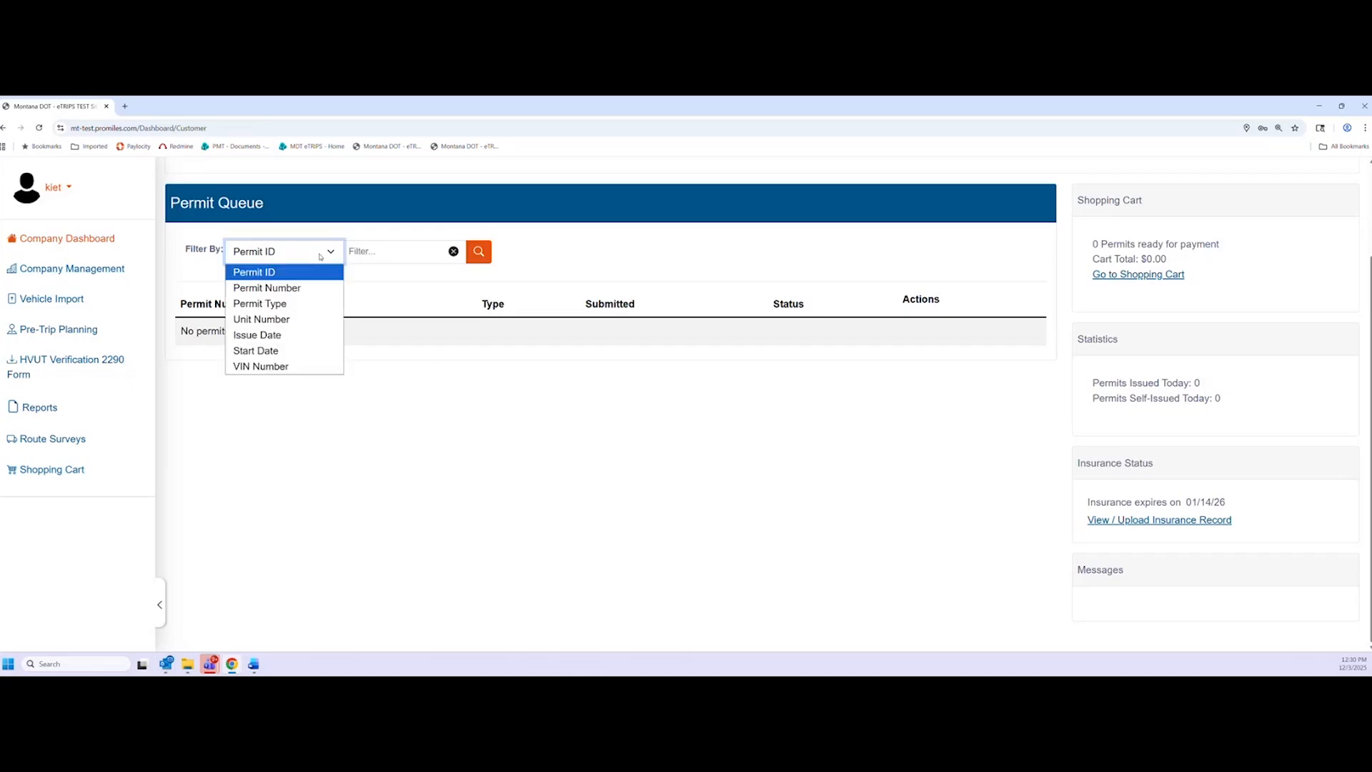
click(305, 247)
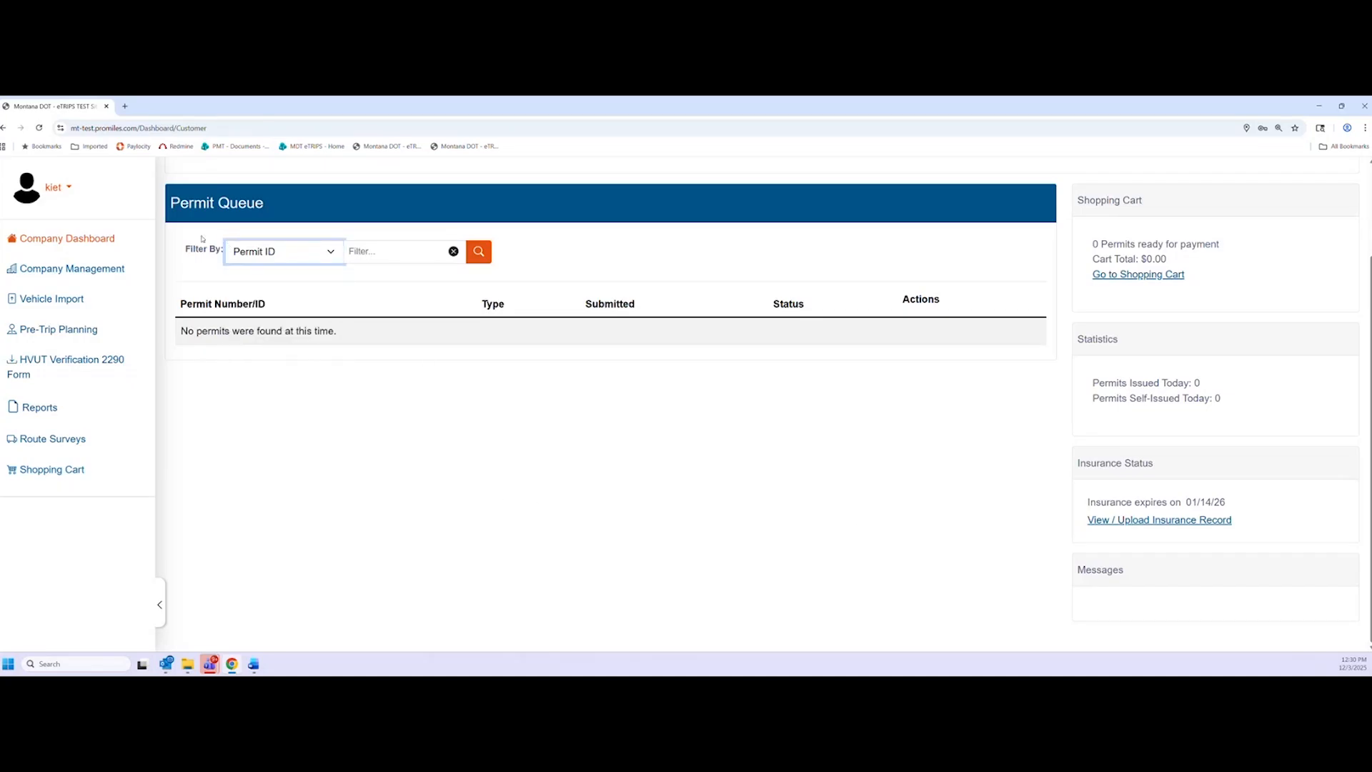
click(343, 251)
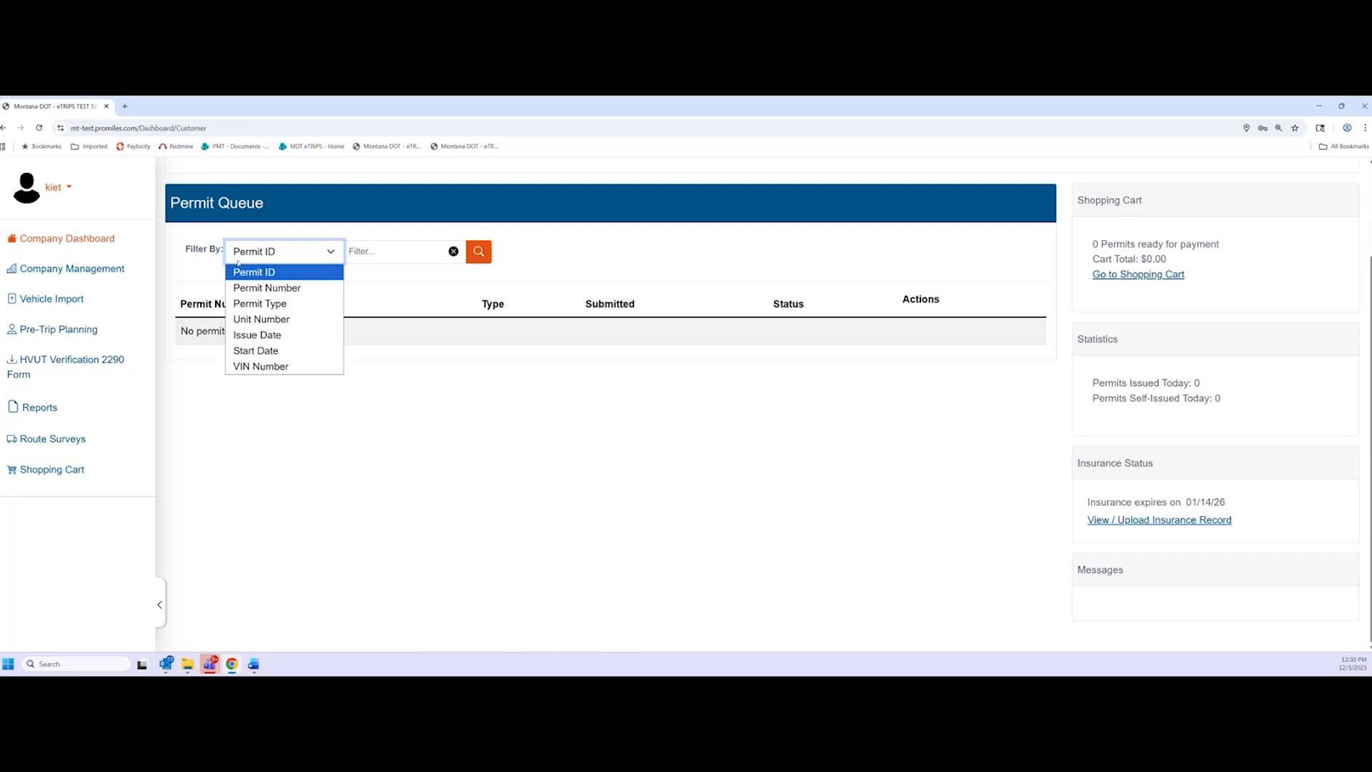
click(322, 254)
click(380, 259)
click(325, 256)
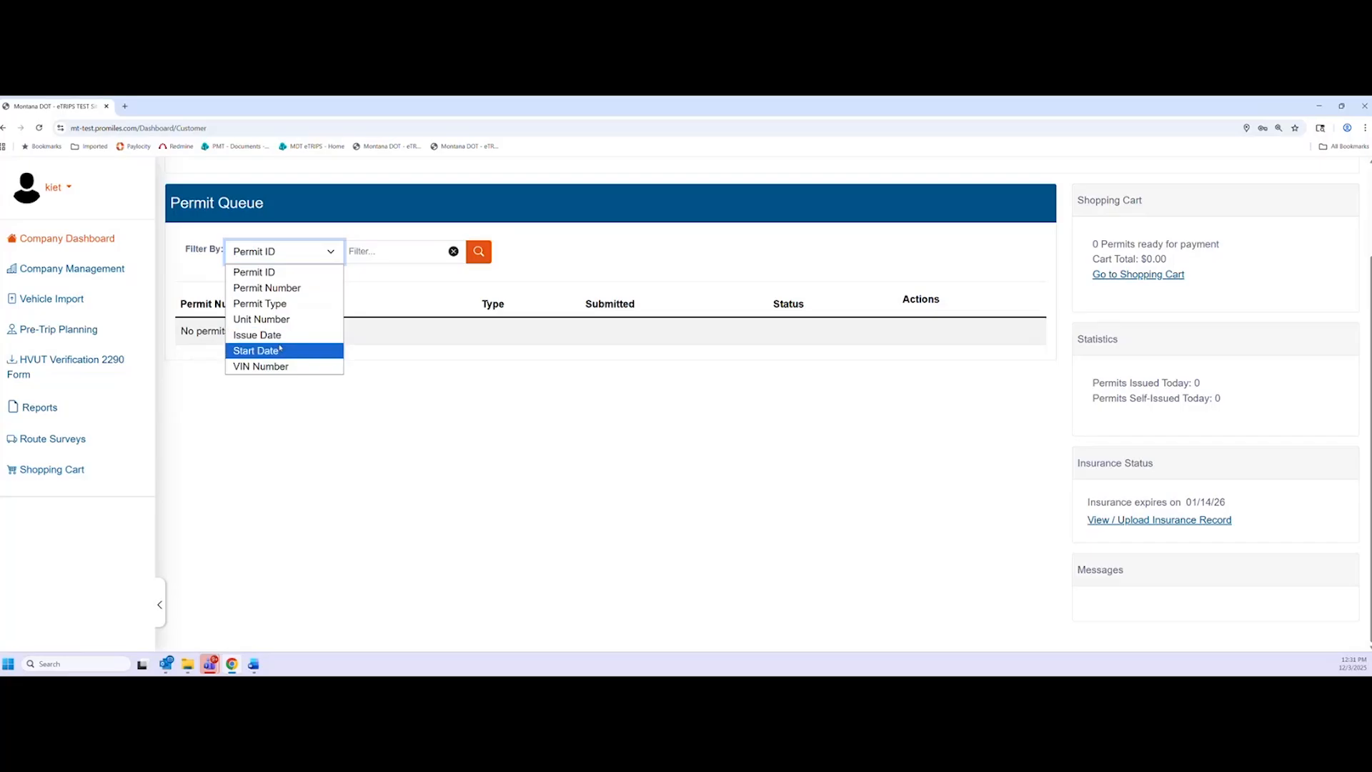
click(379, 328)
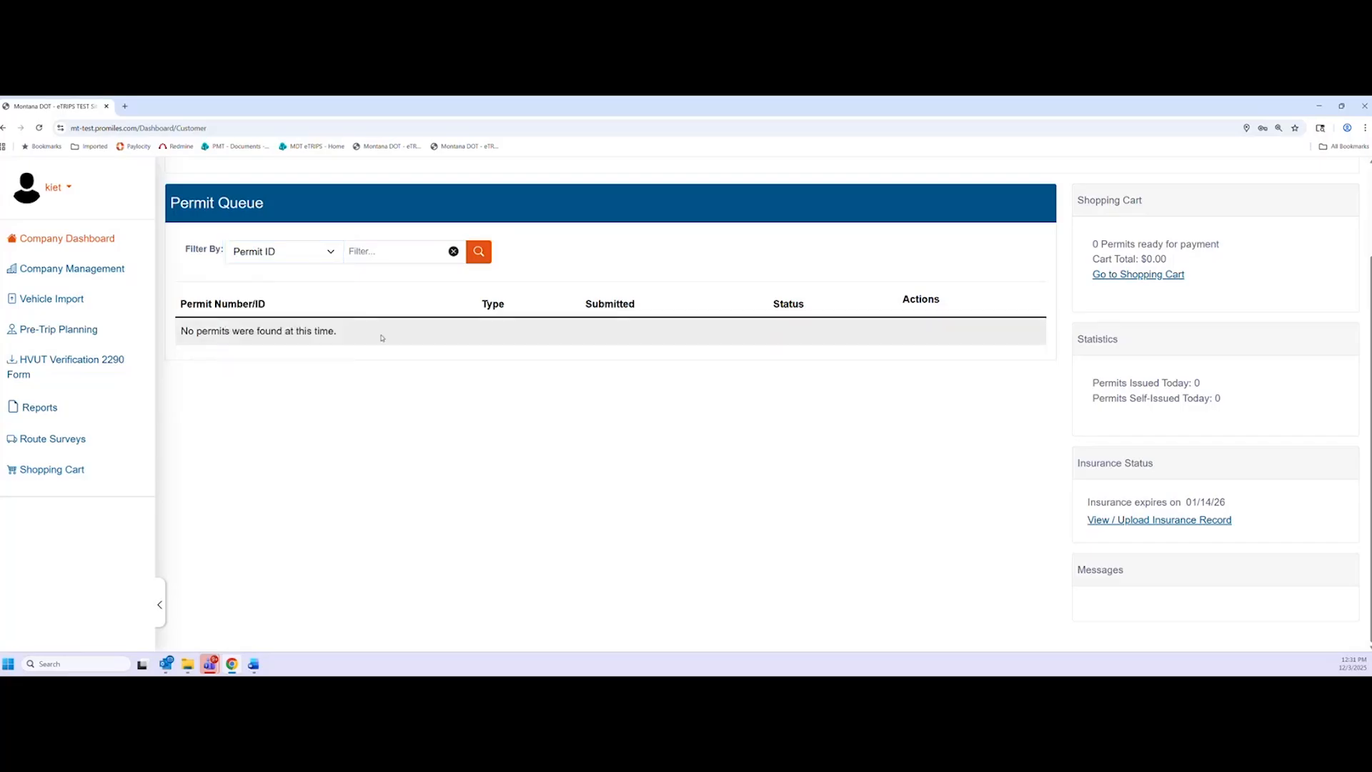
click(306, 256)
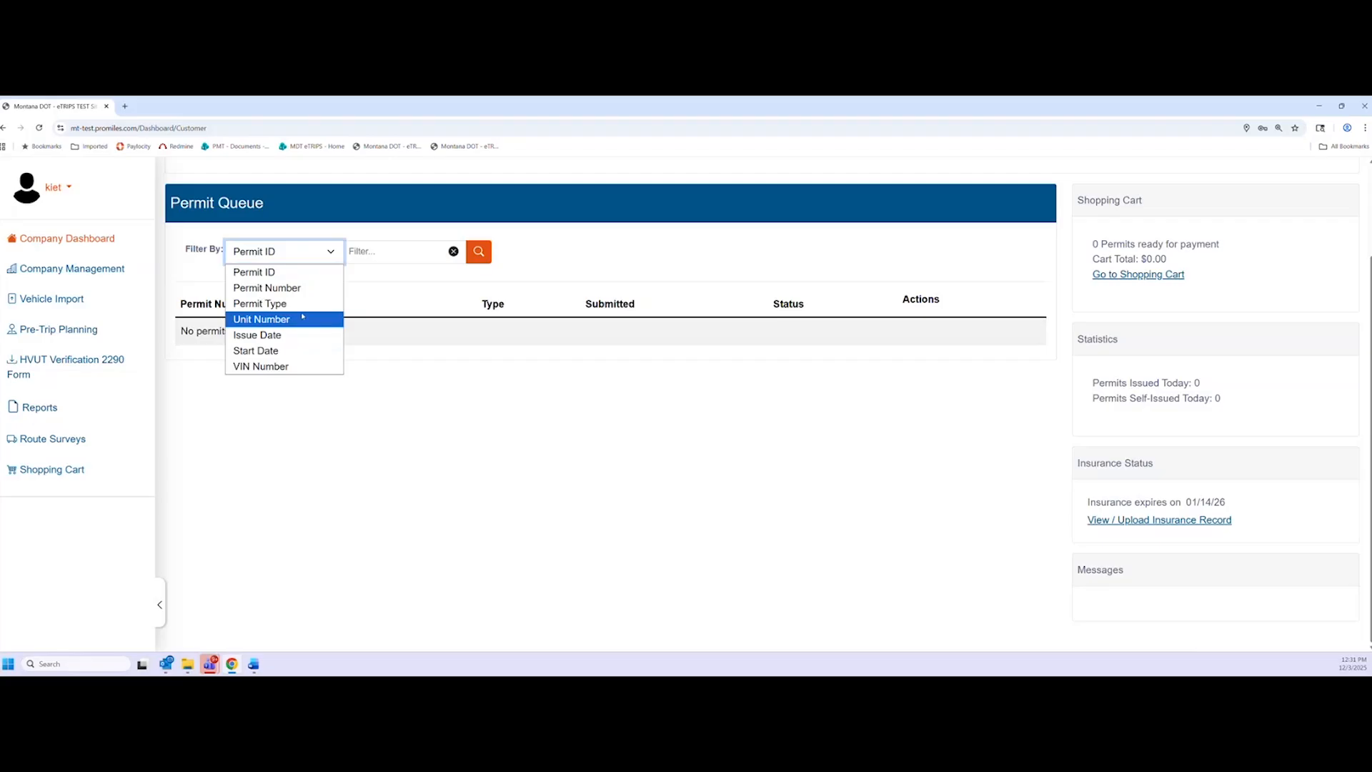
click(577, 345)
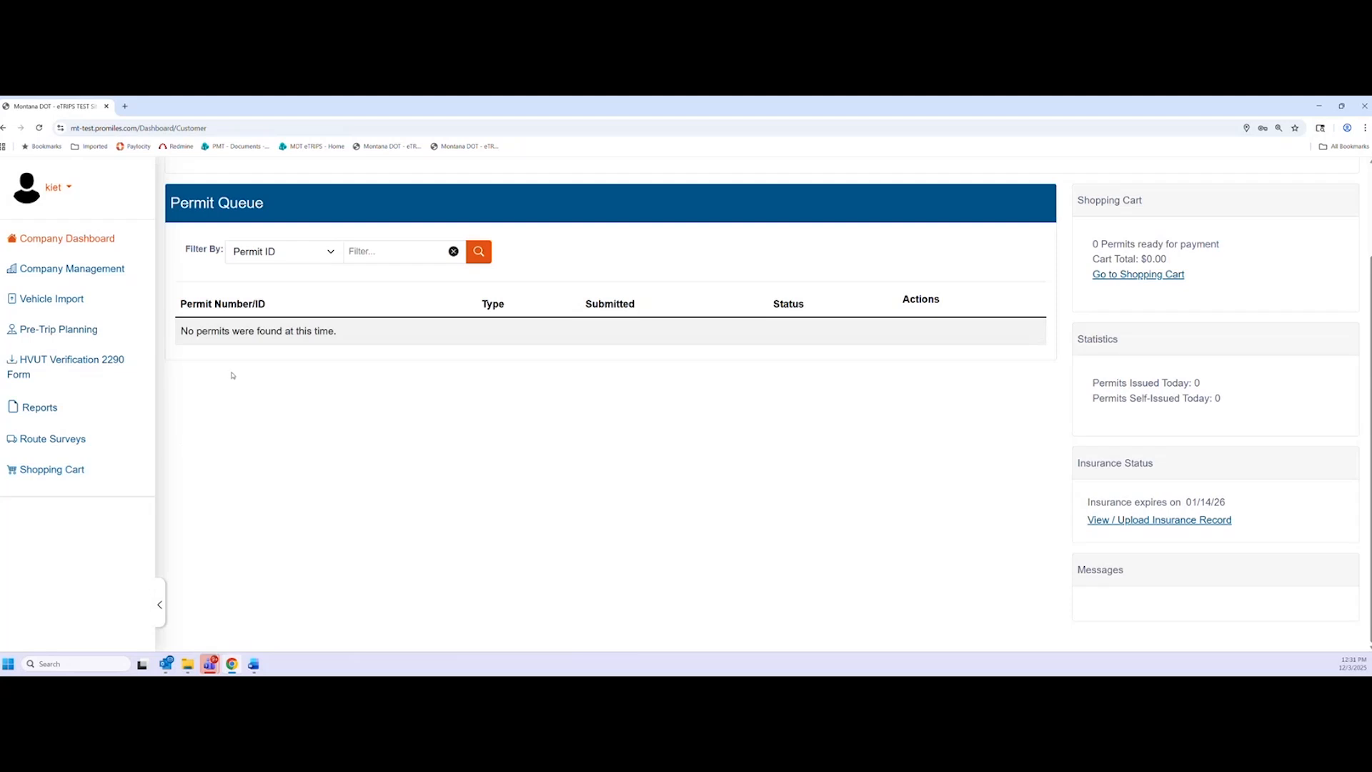
click(319, 257)
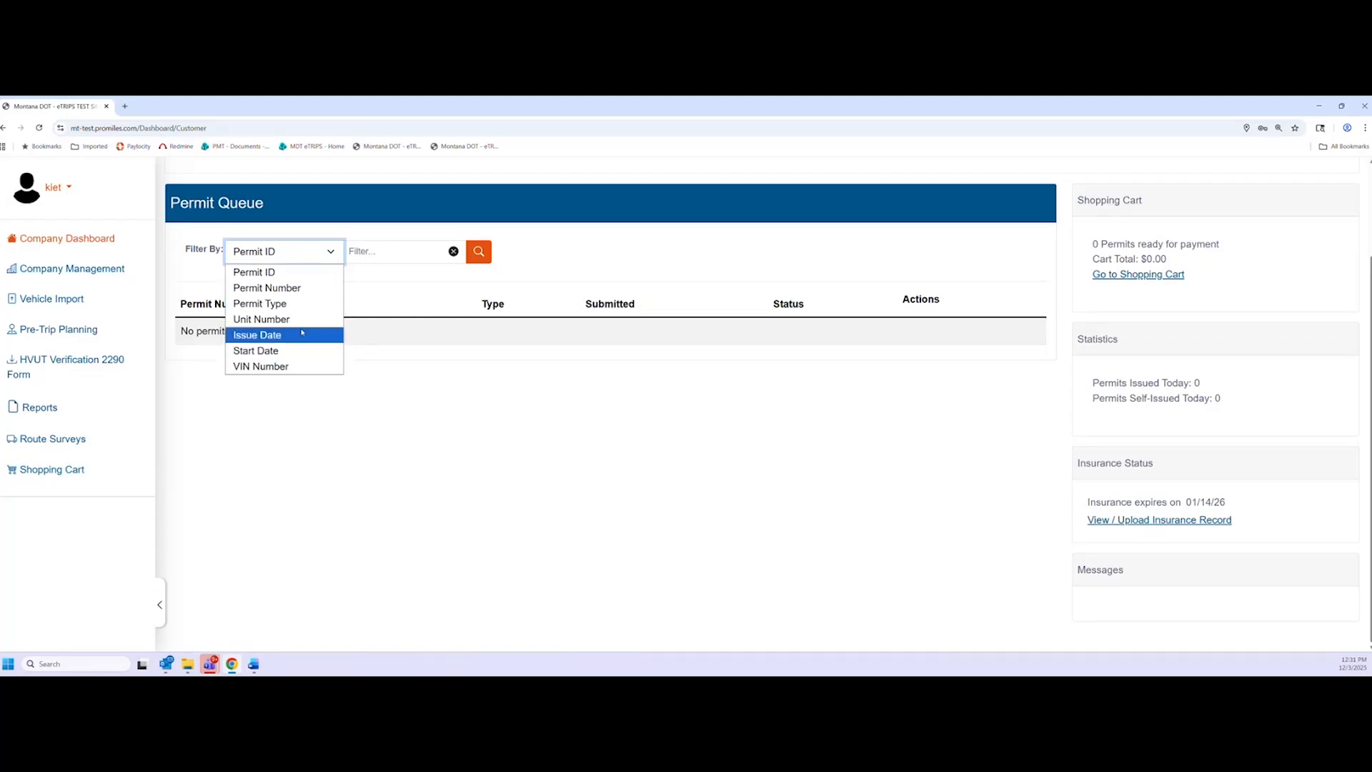
click(349, 330)
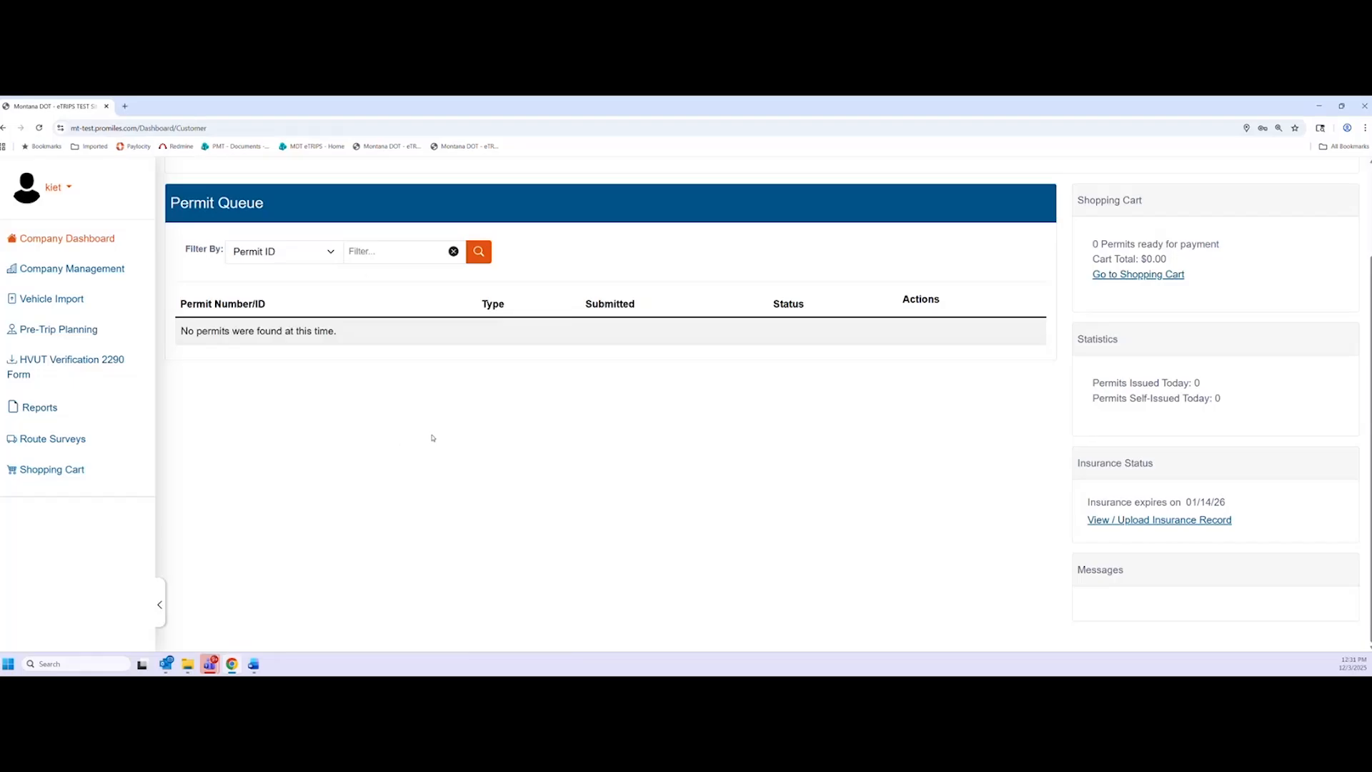
scroll(367, 438, up, 2)
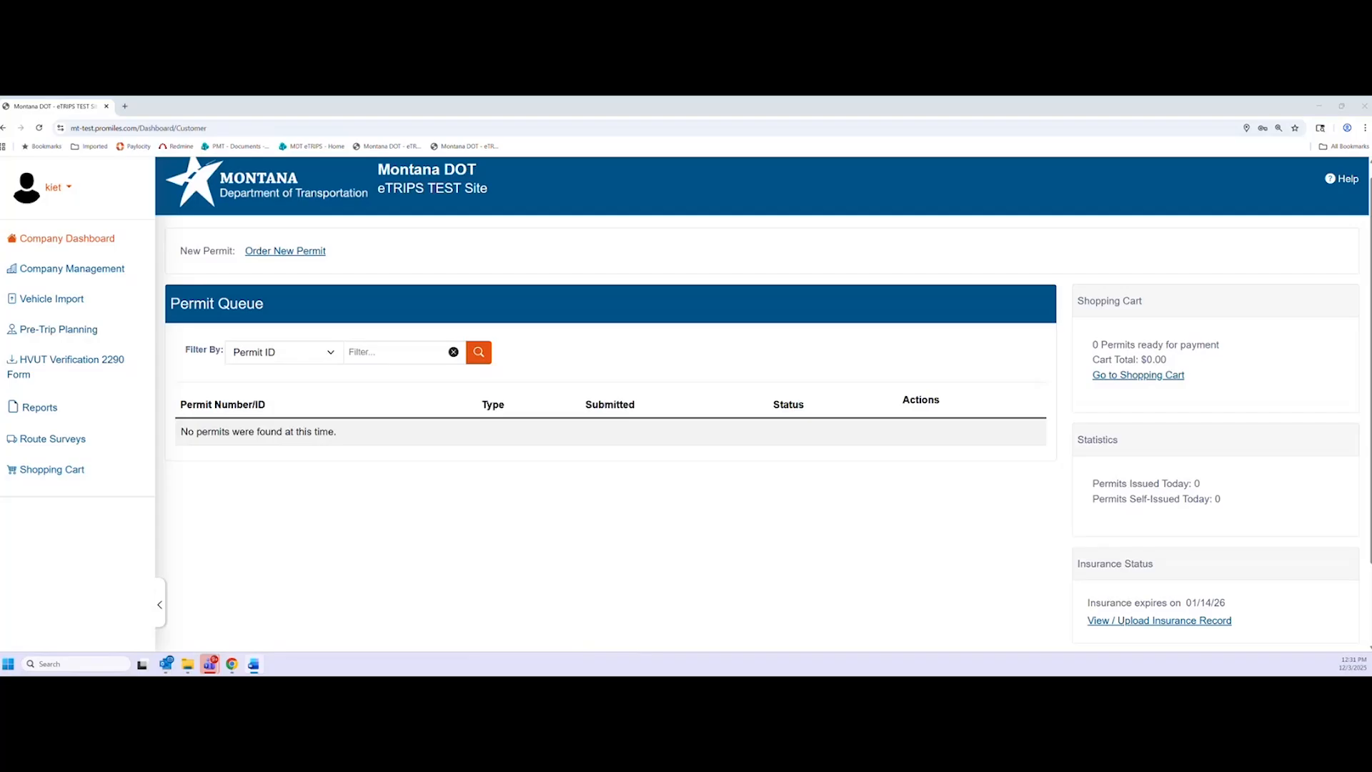
Log out of eTRIPS, close the browser, and reload mt-test.promiles.com
click(71, 188)
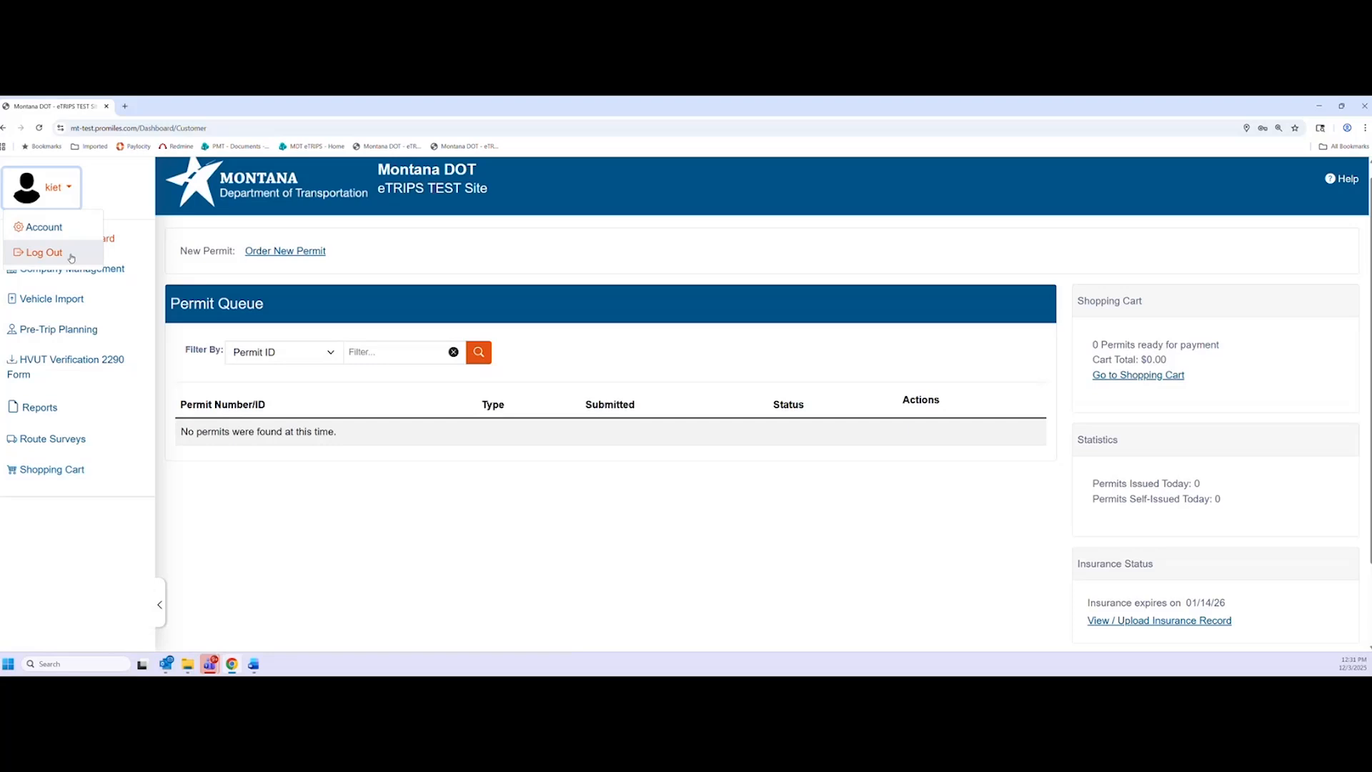
click(44, 253)
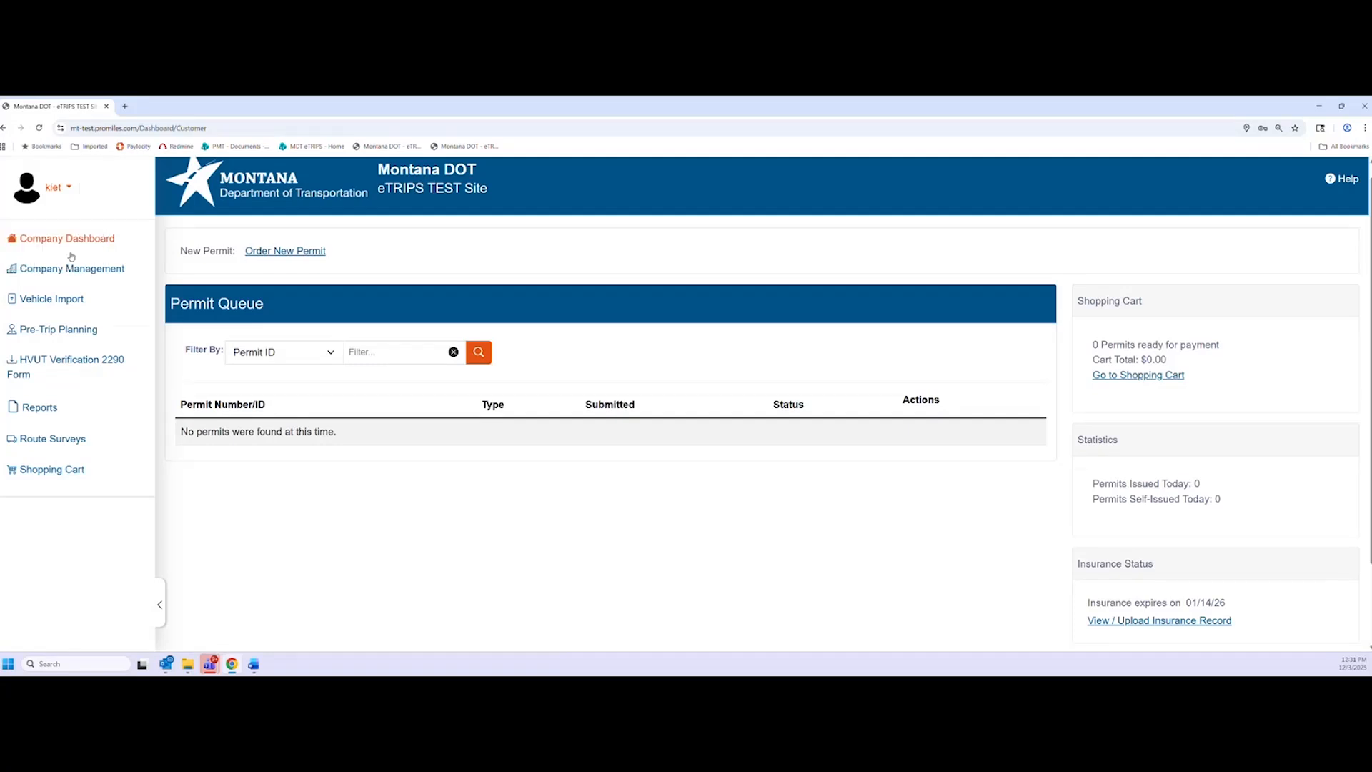
click(1365, 107)
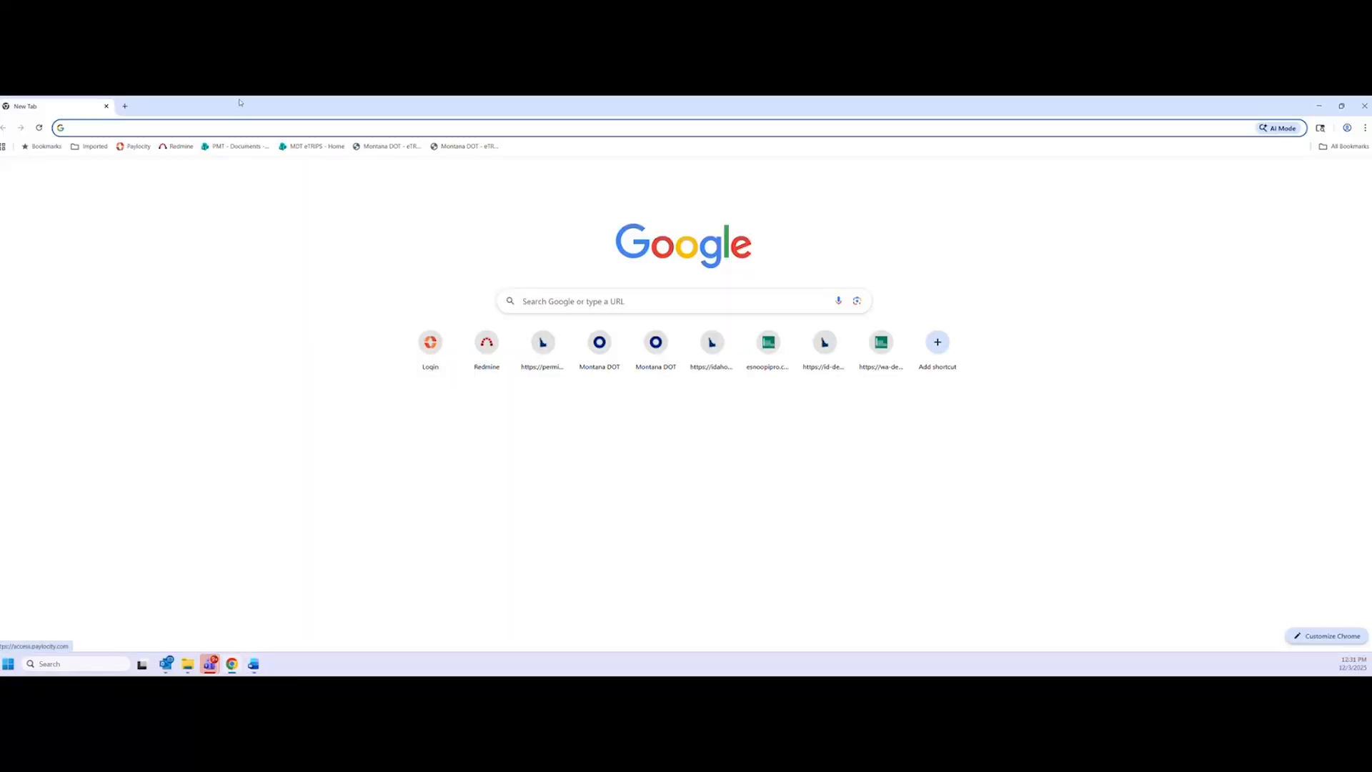
click(202, 129)
text(mt-test.promiles.com)
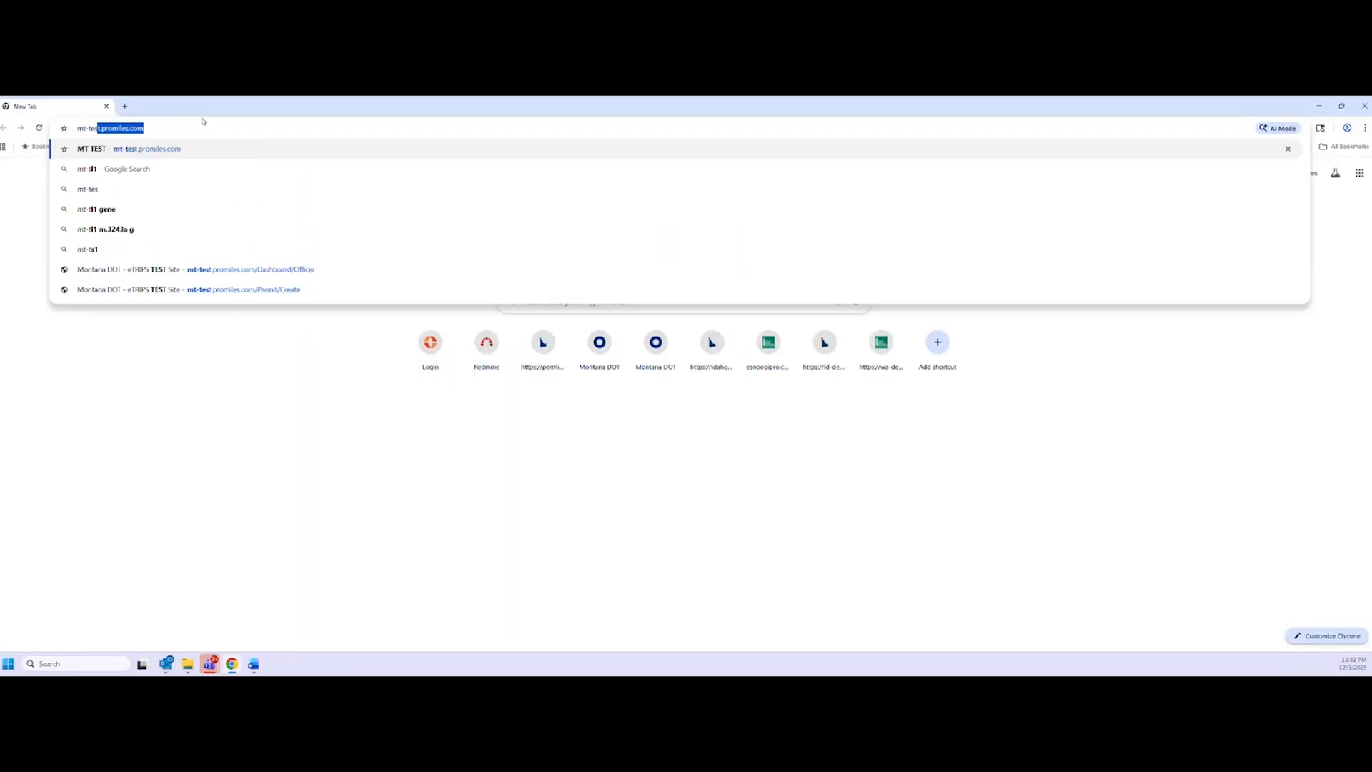
key(Return)
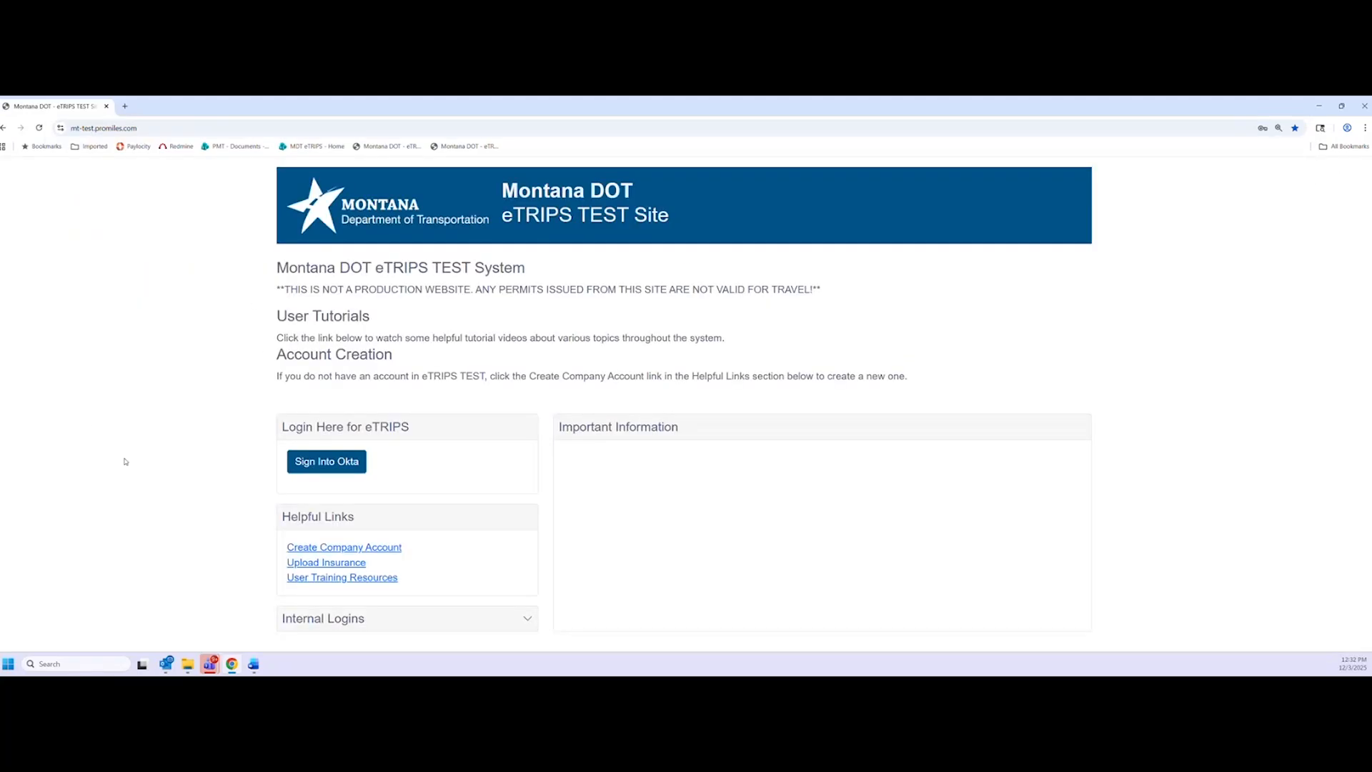
Sign into Okta with the other account's saved username and password
click(322, 463)
click(668, 316)
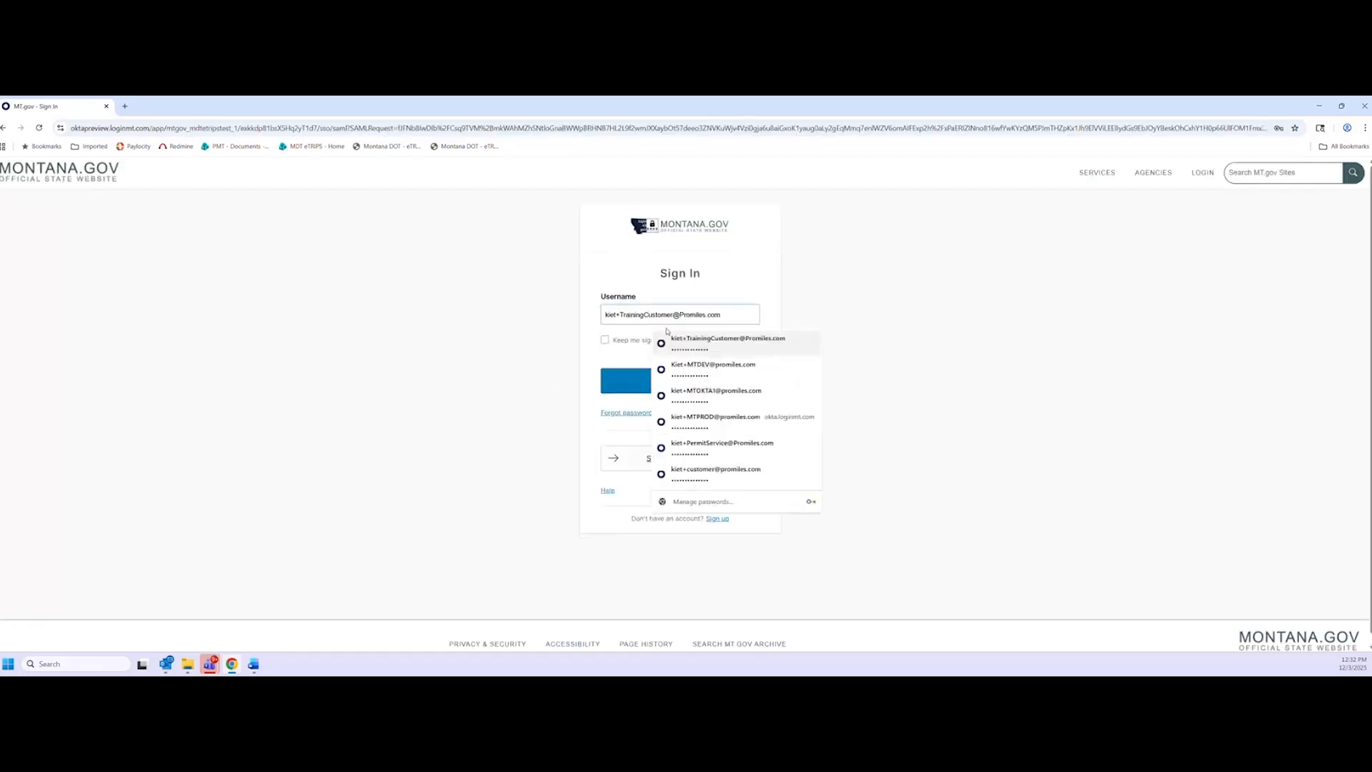
click(719, 448)
key(ctrl+plus)
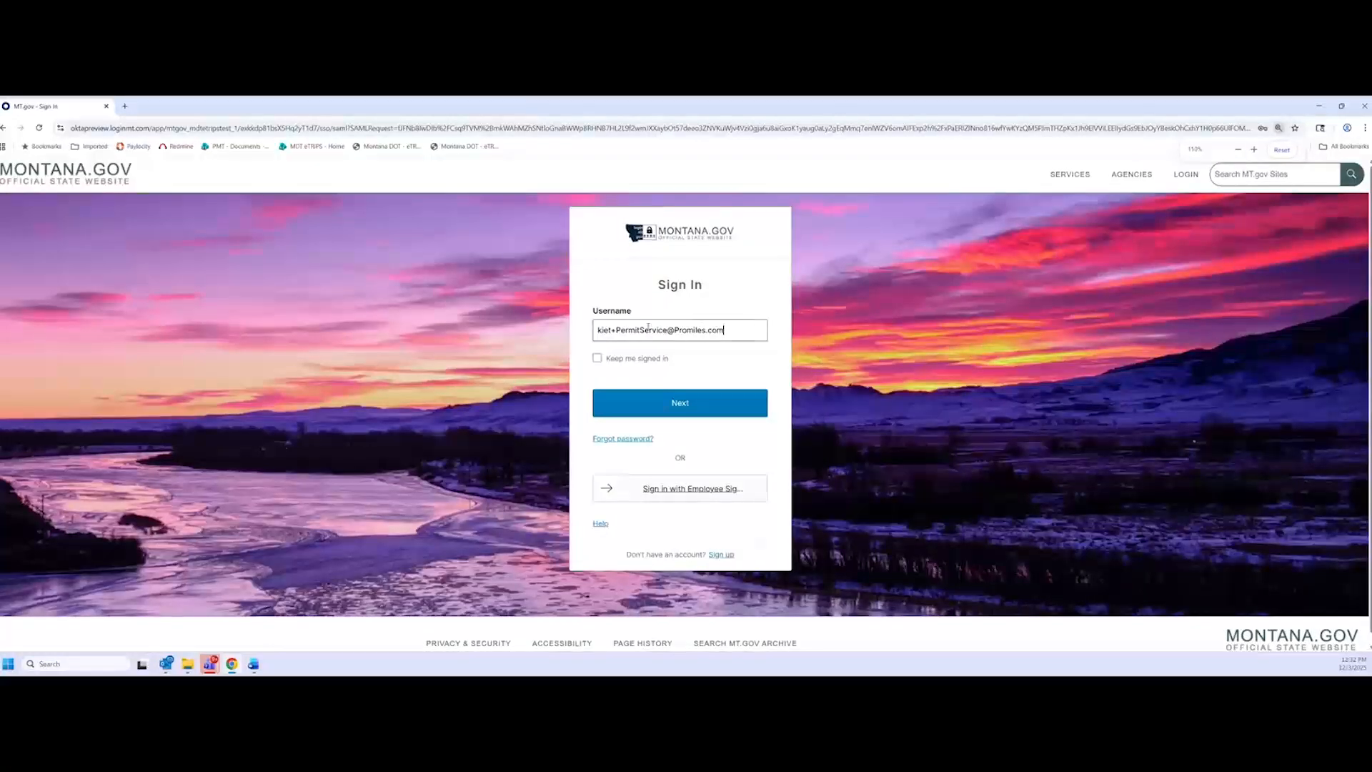
click(664, 406)
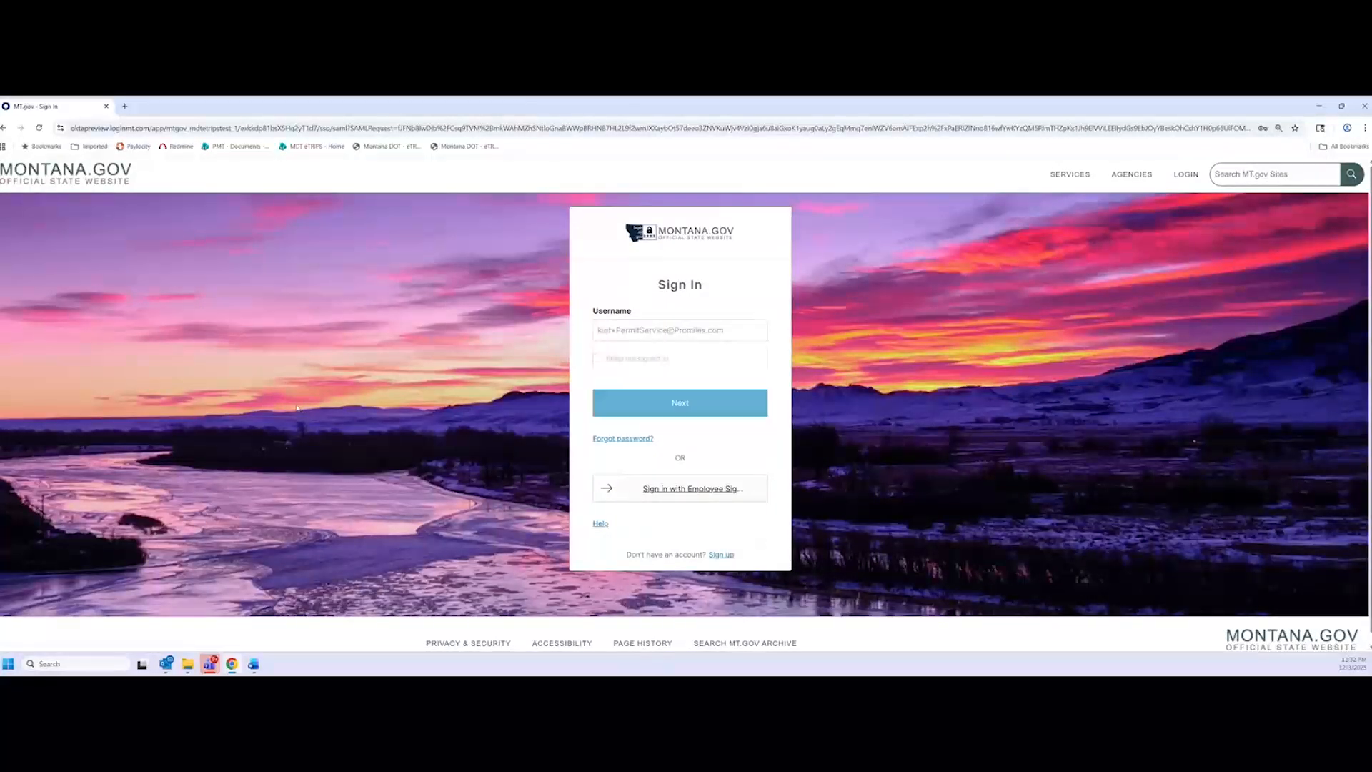
click(666, 402)
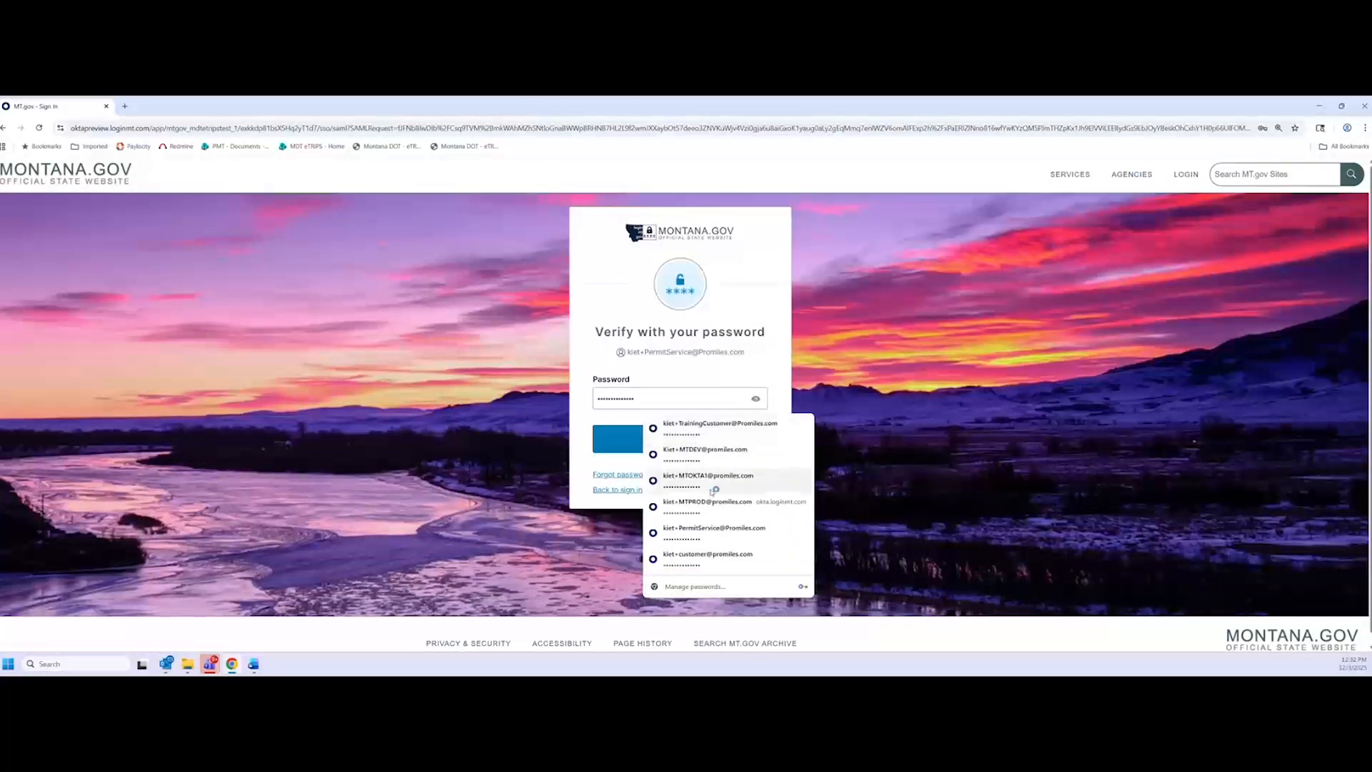
click(708, 530)
click(671, 438)
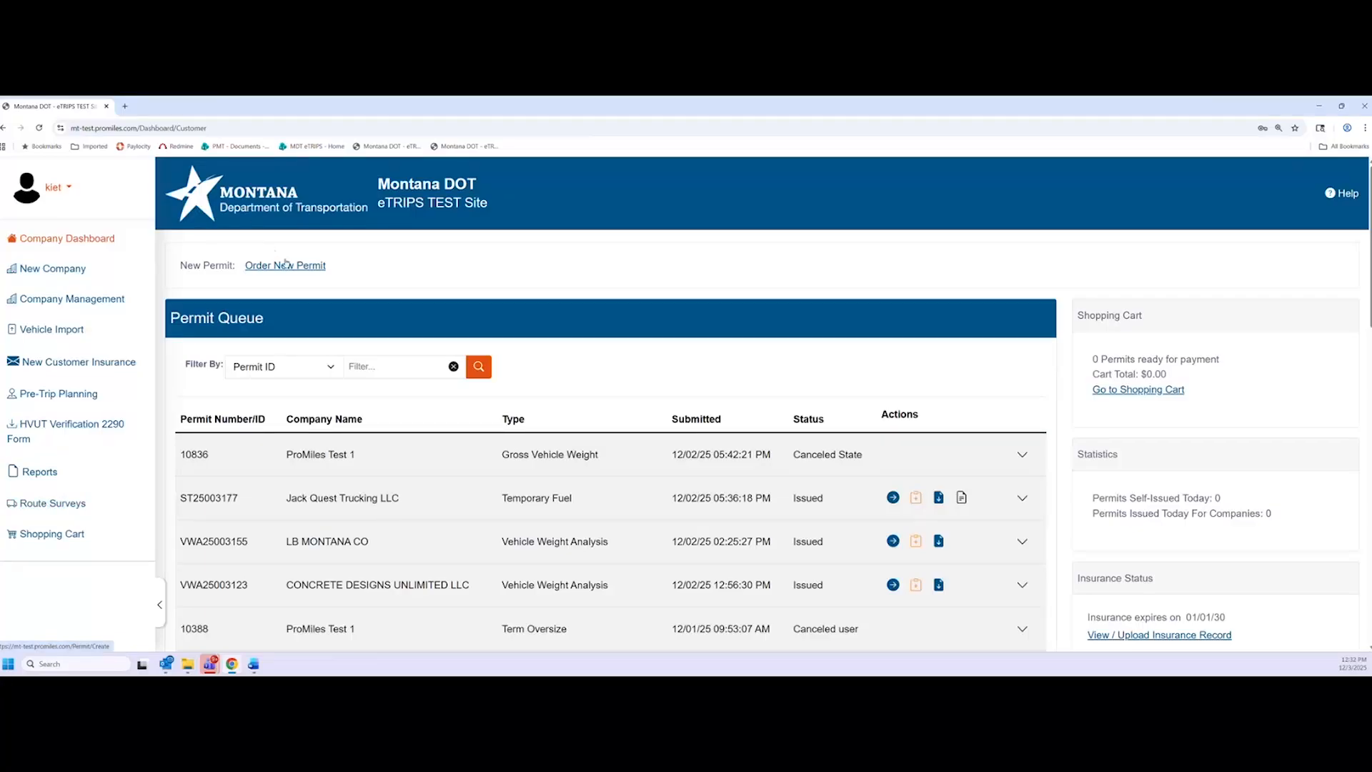
click(271, 367)
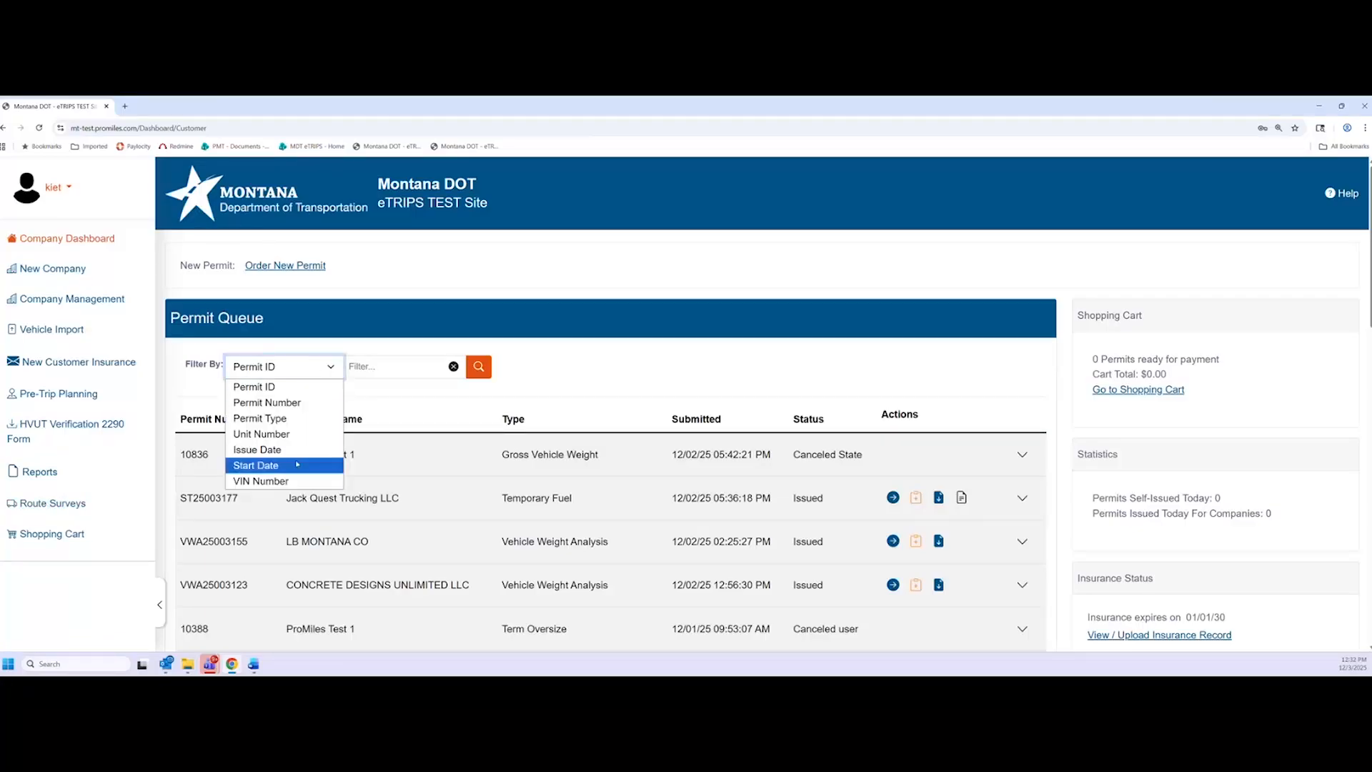
click(692, 367)
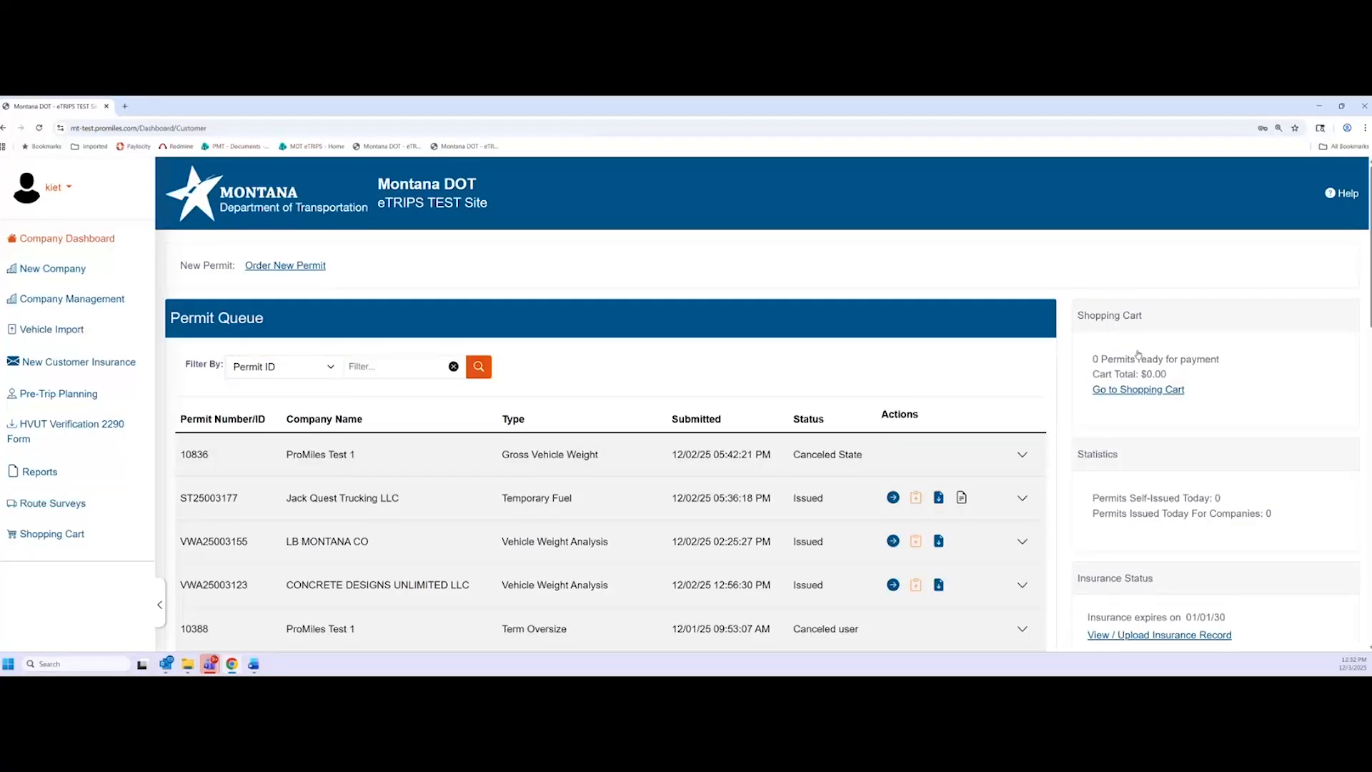
scroll(1138, 357, down, 1)
scroll(1106, 552, down, 2)
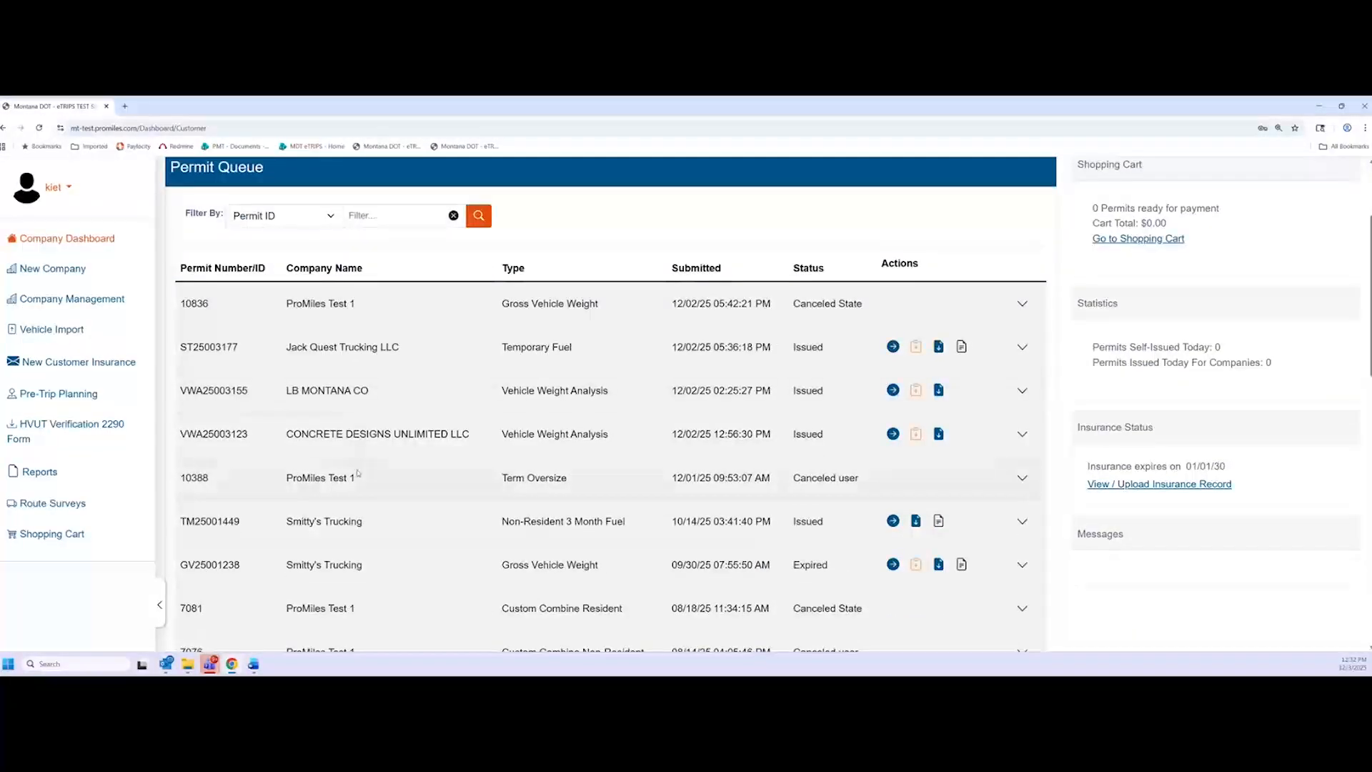
scroll(358, 473, up, 1)
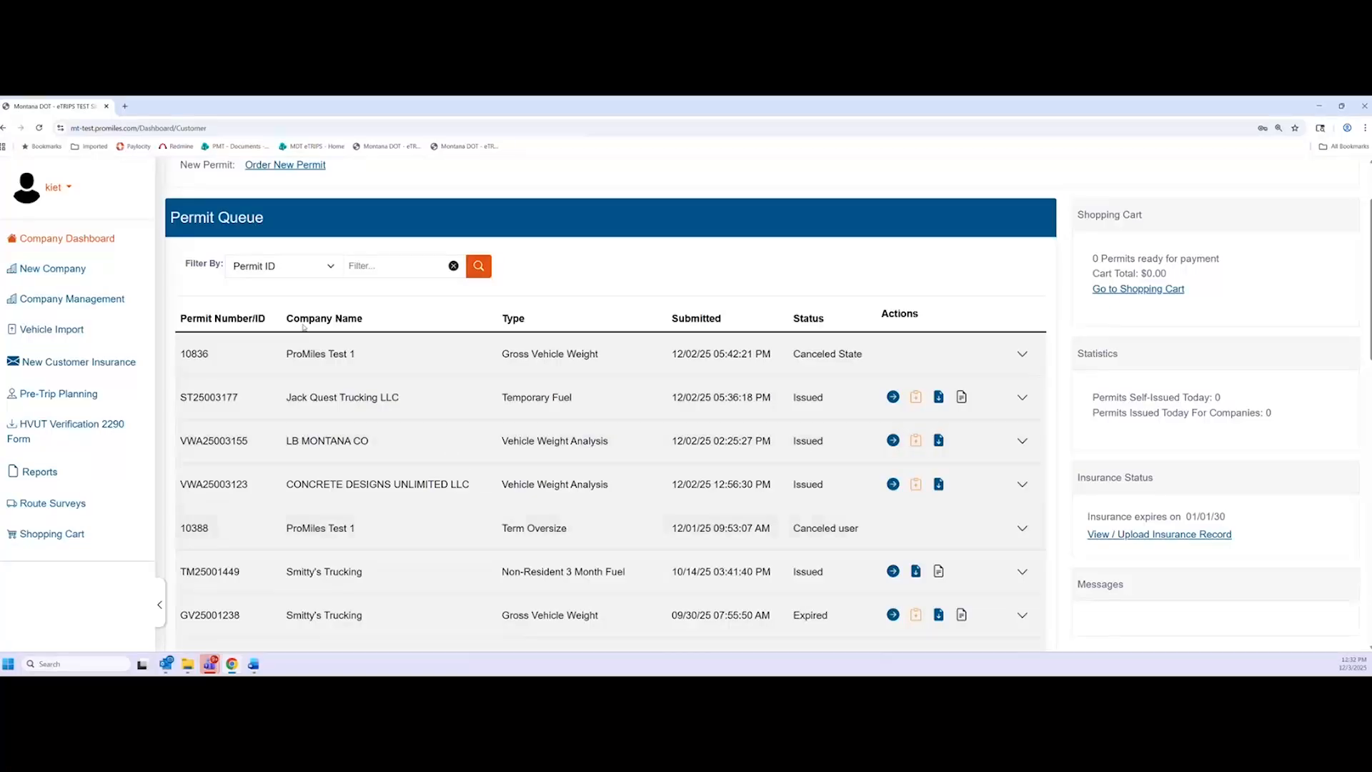
scroll(285, 387, down, 2)
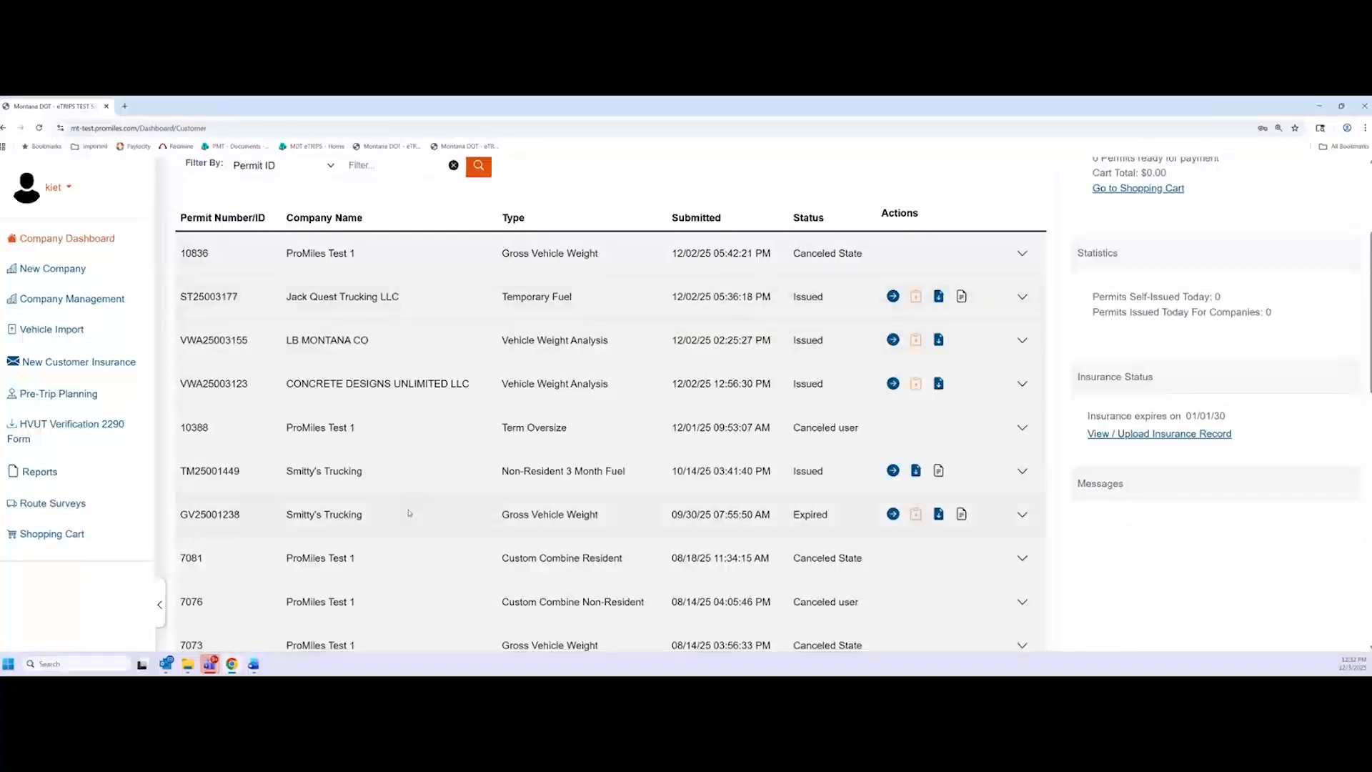
scroll(408, 513, up, 1)
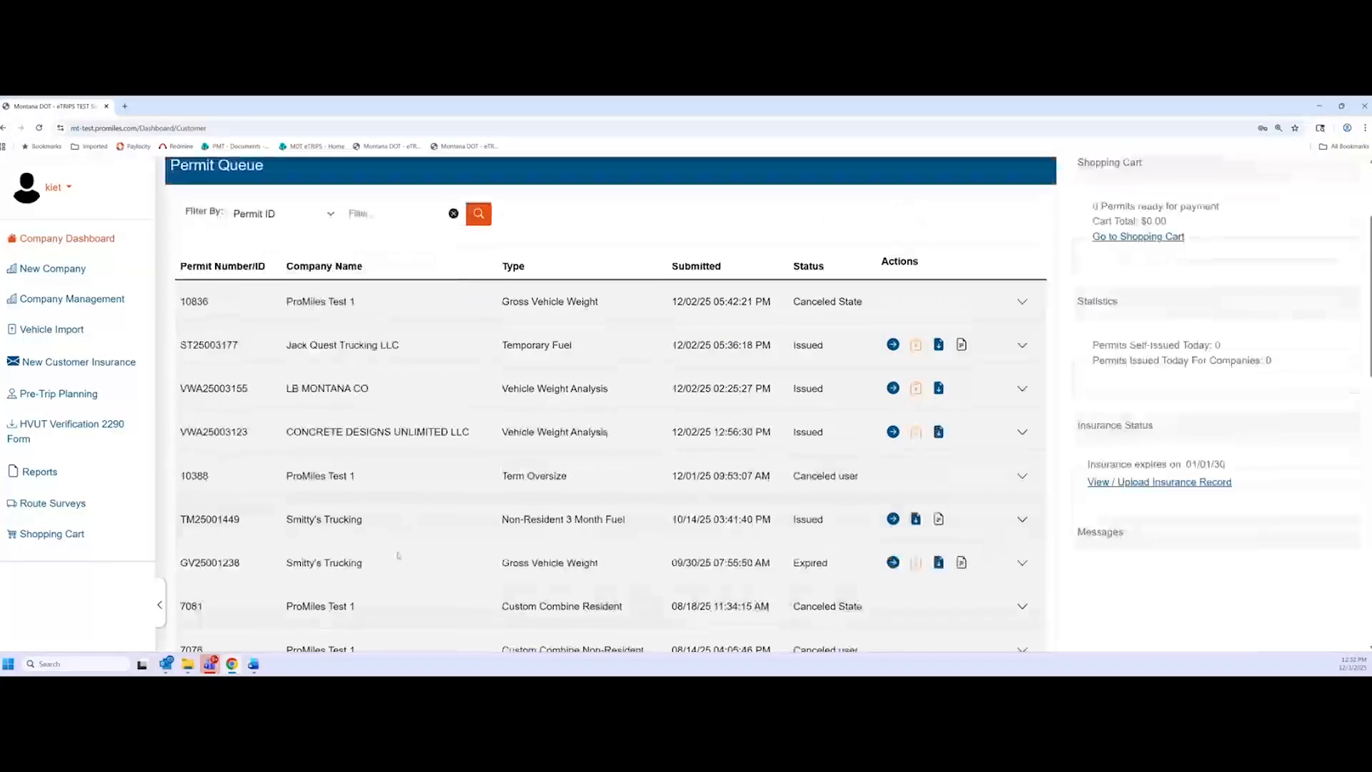
scroll(394, 572, up, 1)
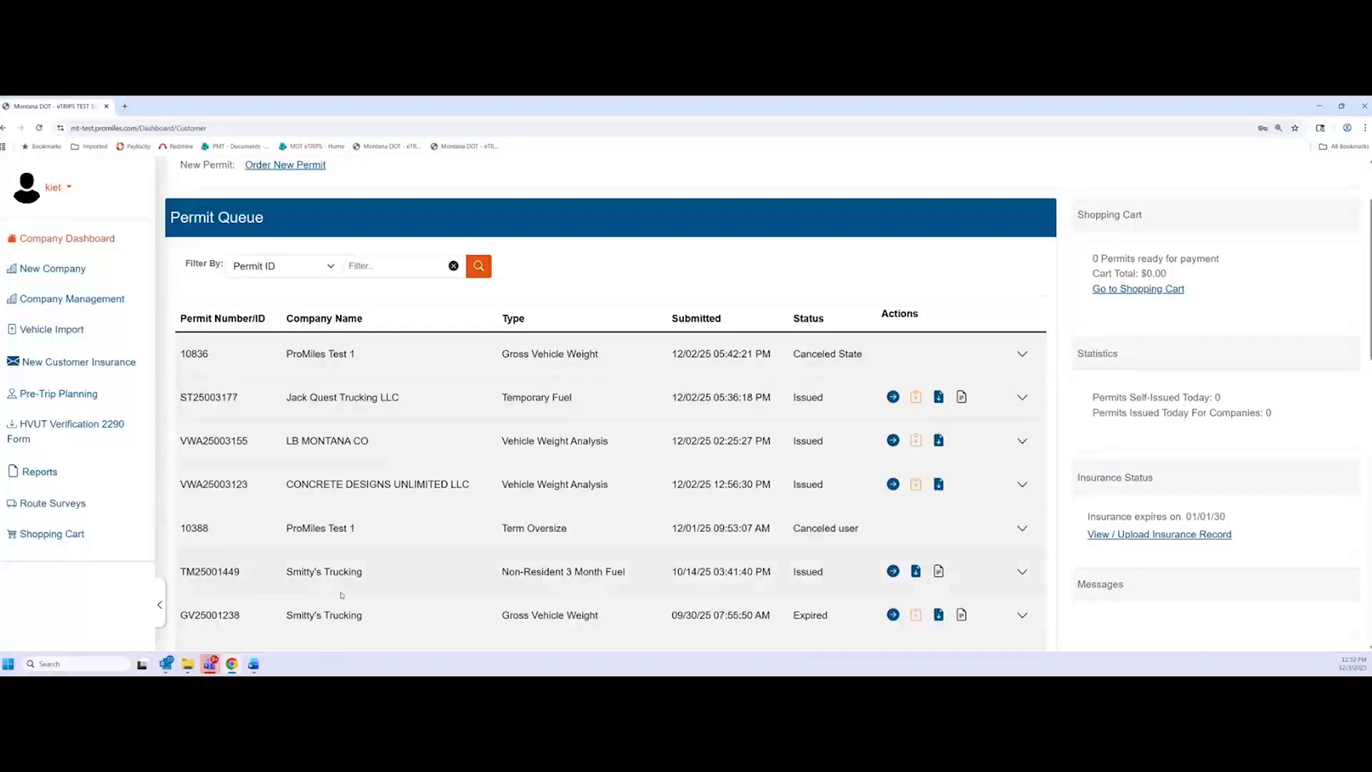
scroll(346, 492, up, 1)
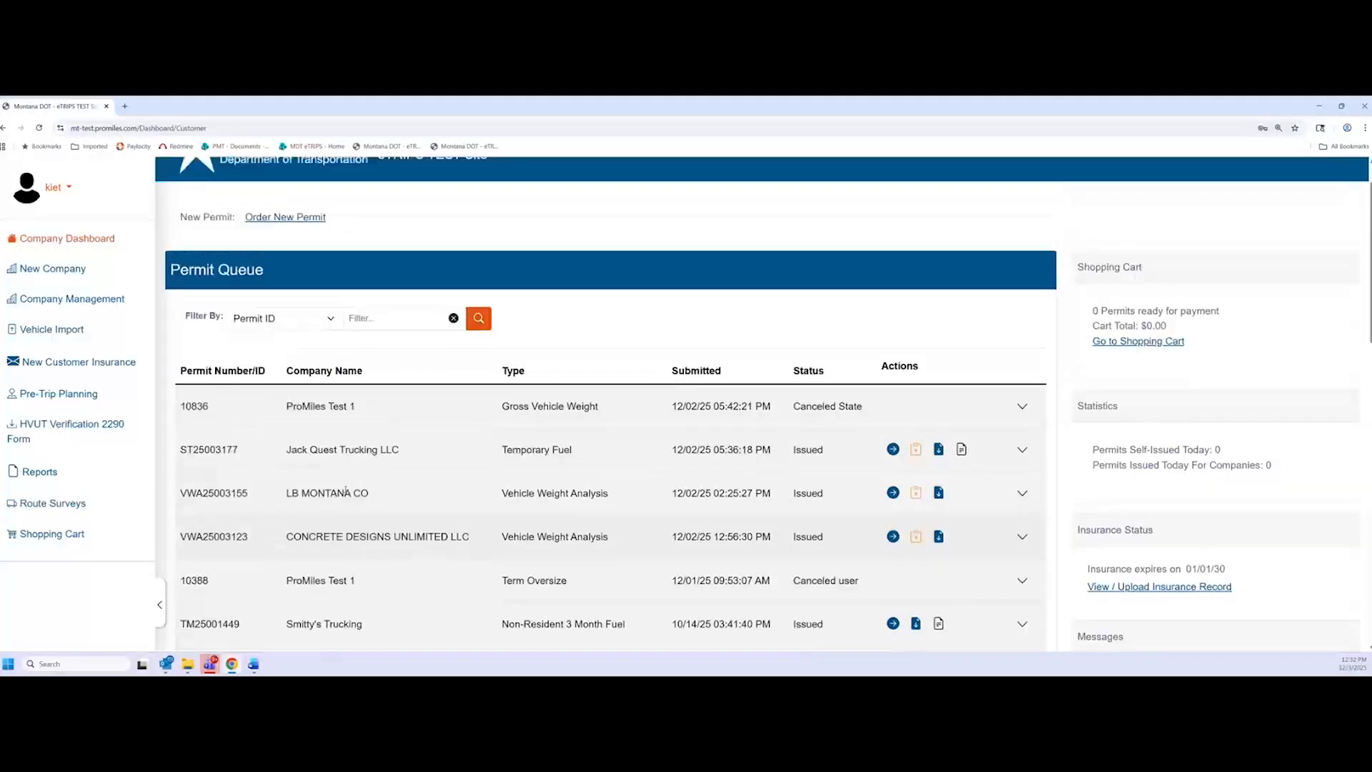
scroll(346, 491, up, 1)
scroll(344, 505, down, 1)
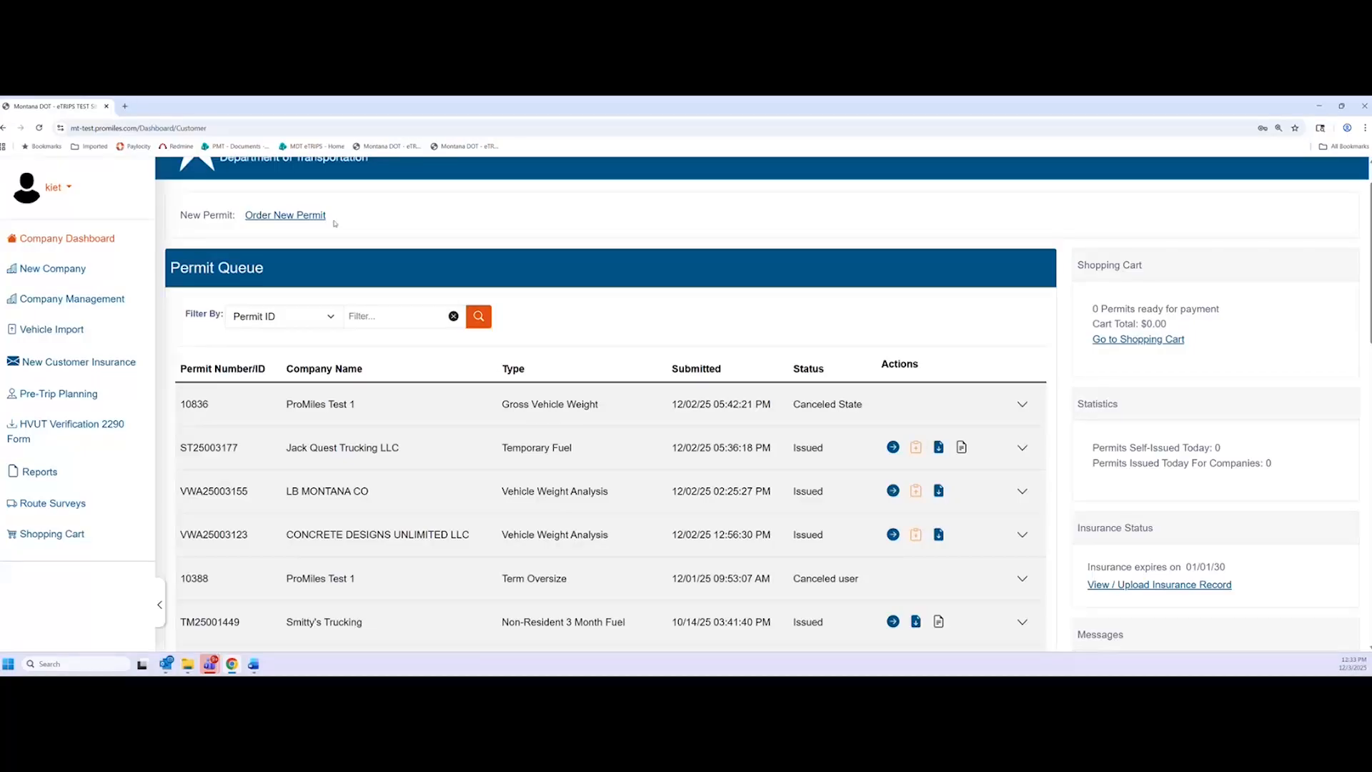
Start a new permit order, set Find to Company by name, then cancel the order
click(303, 216)
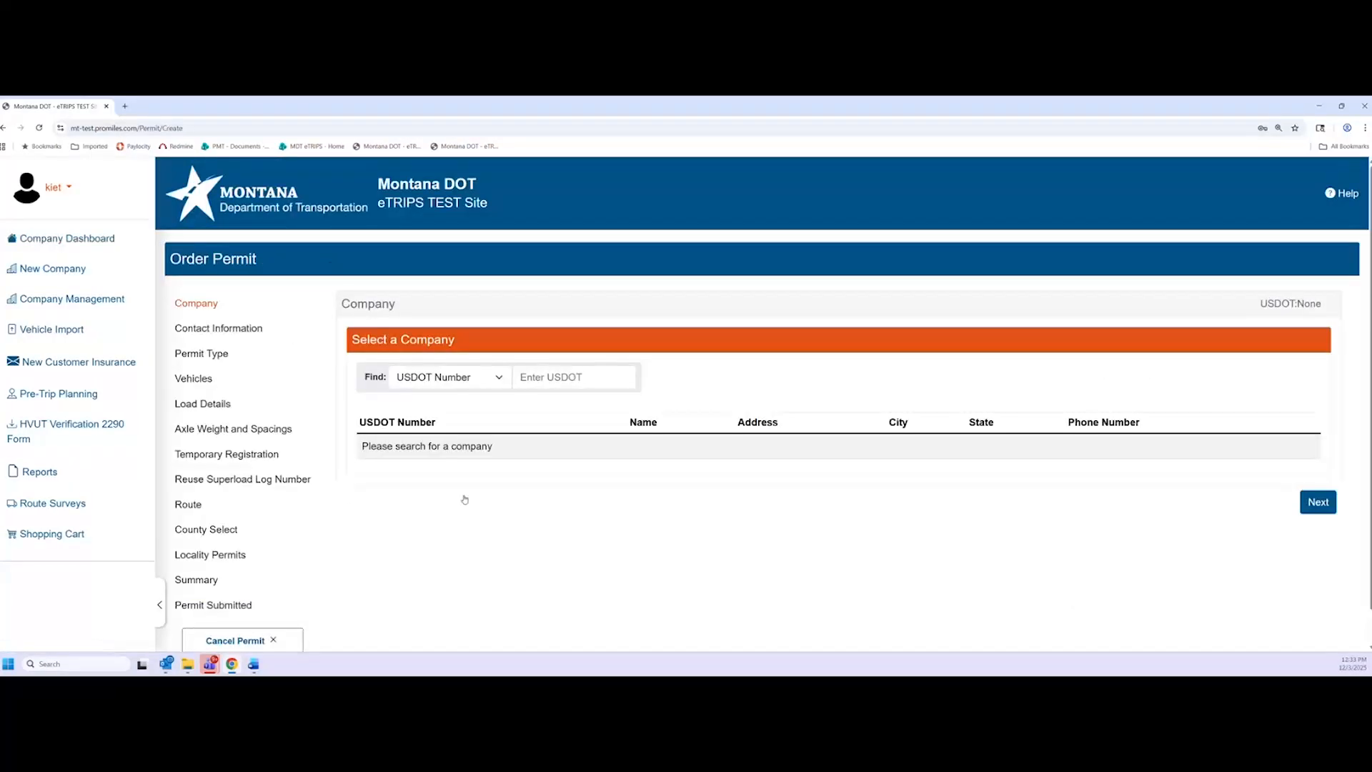
click(500, 385)
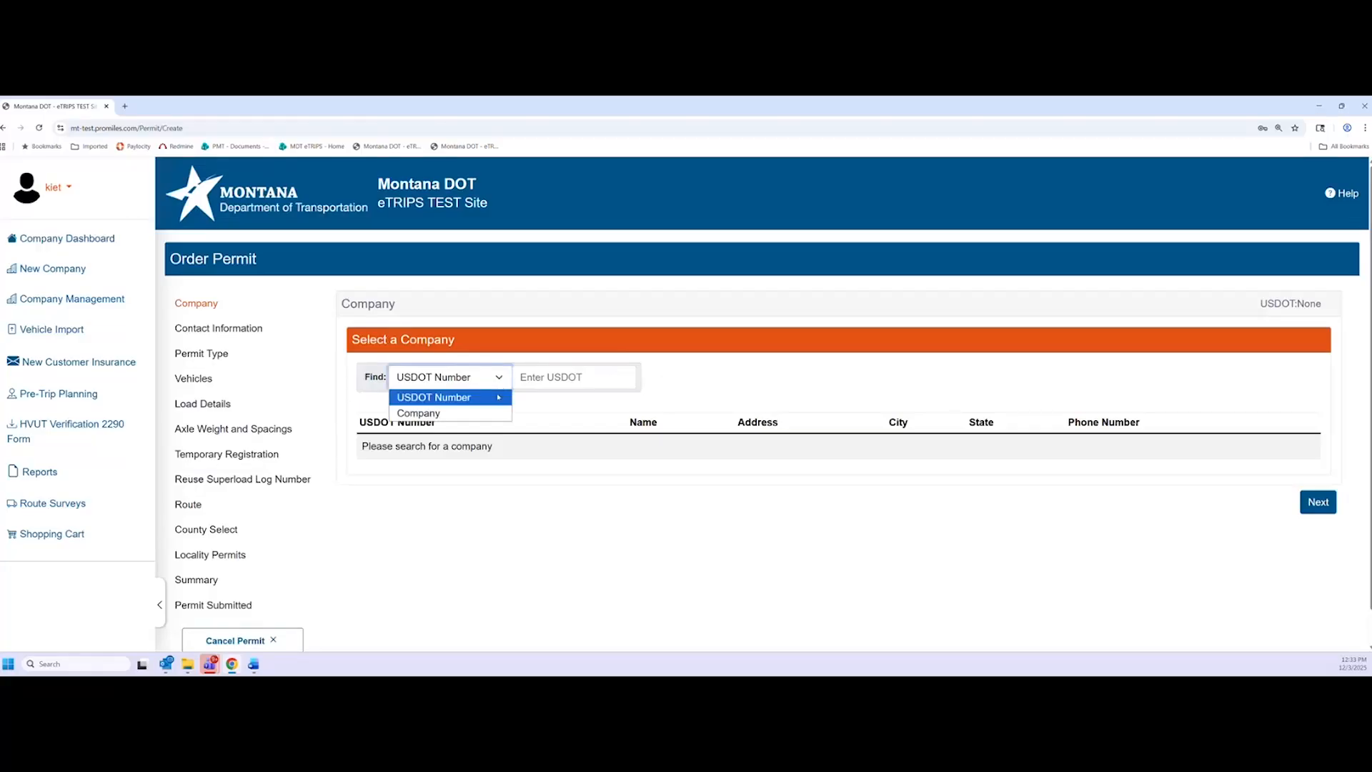
click(498, 398)
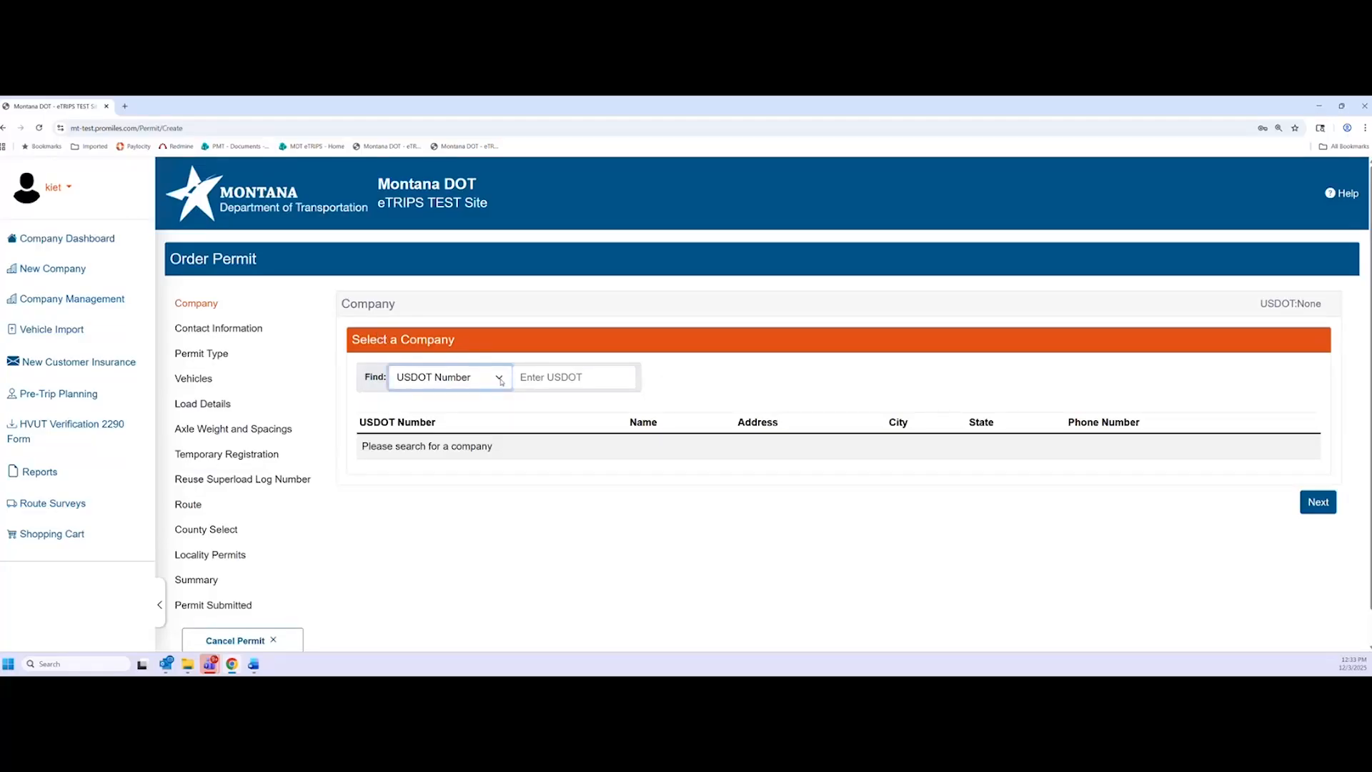
click(502, 382)
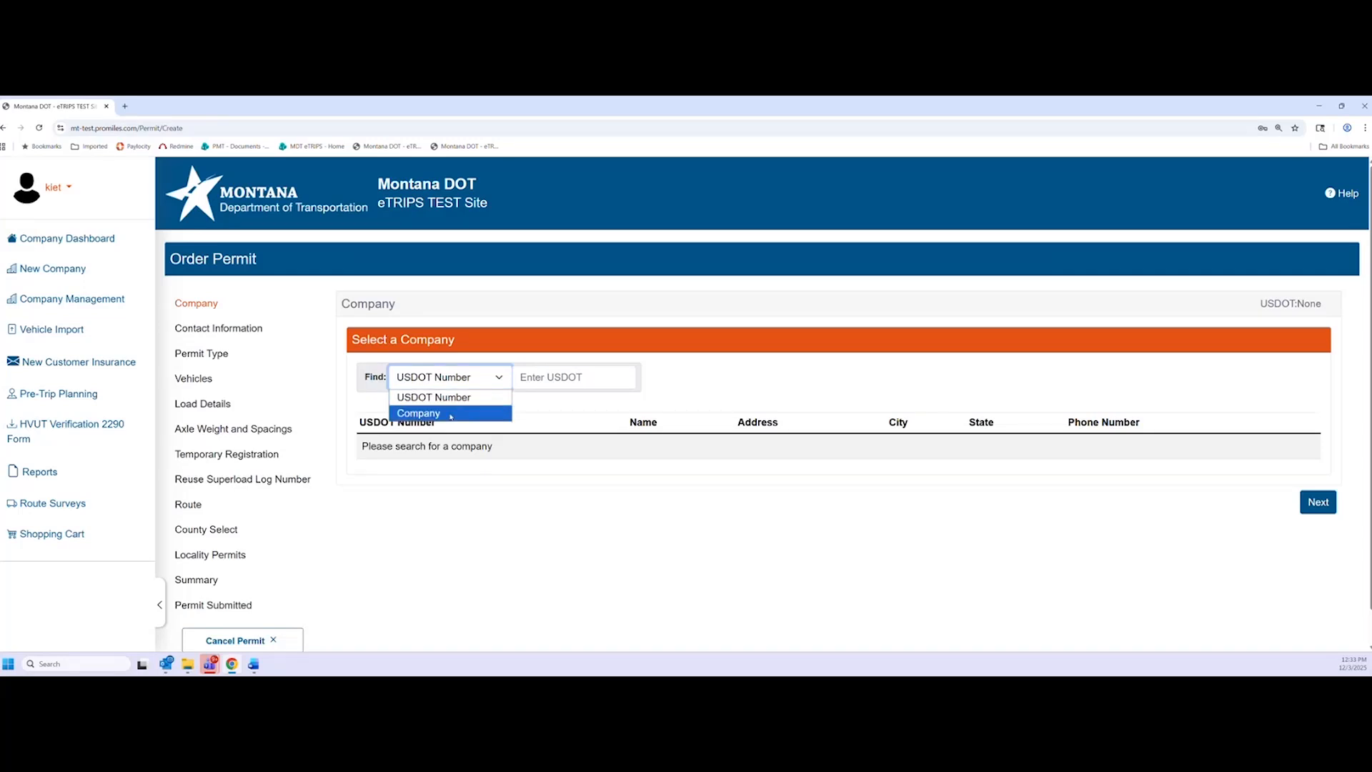
click(451, 415)
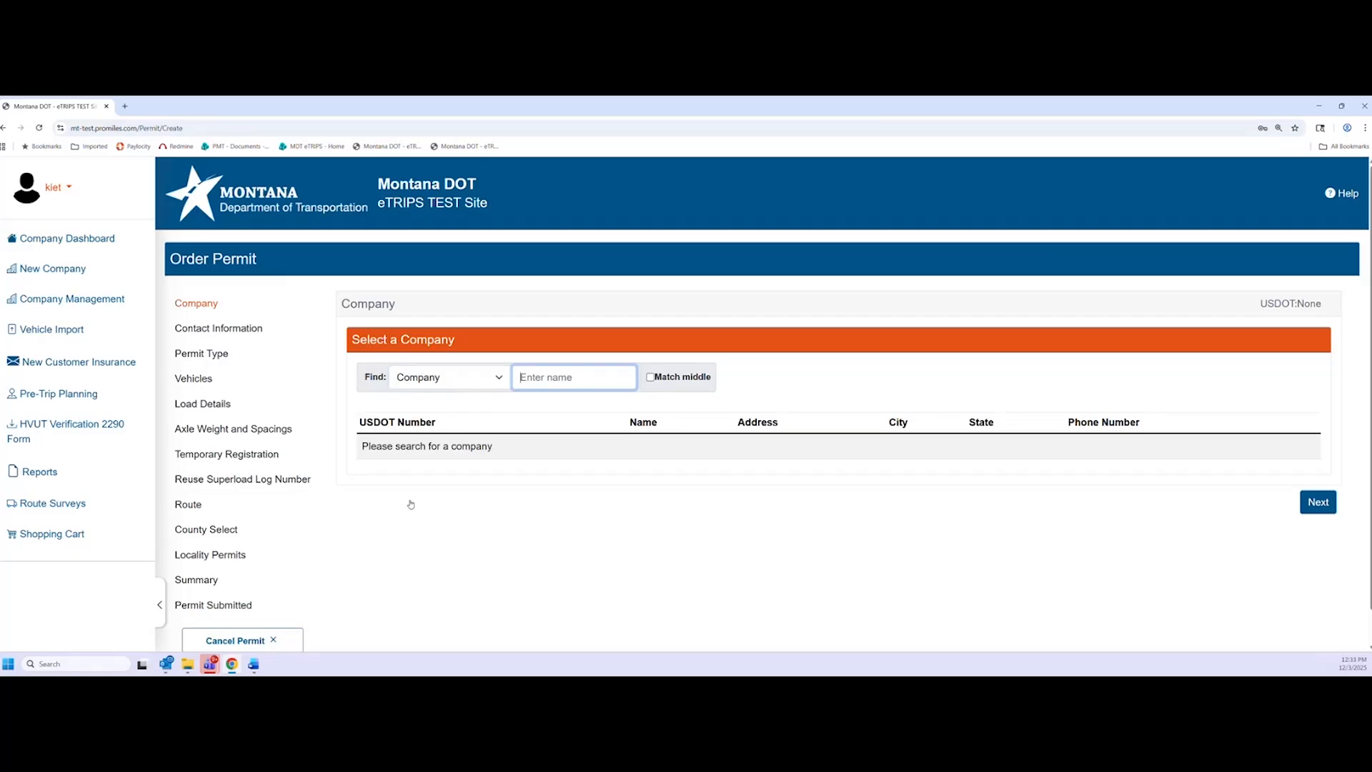
click(243, 640)
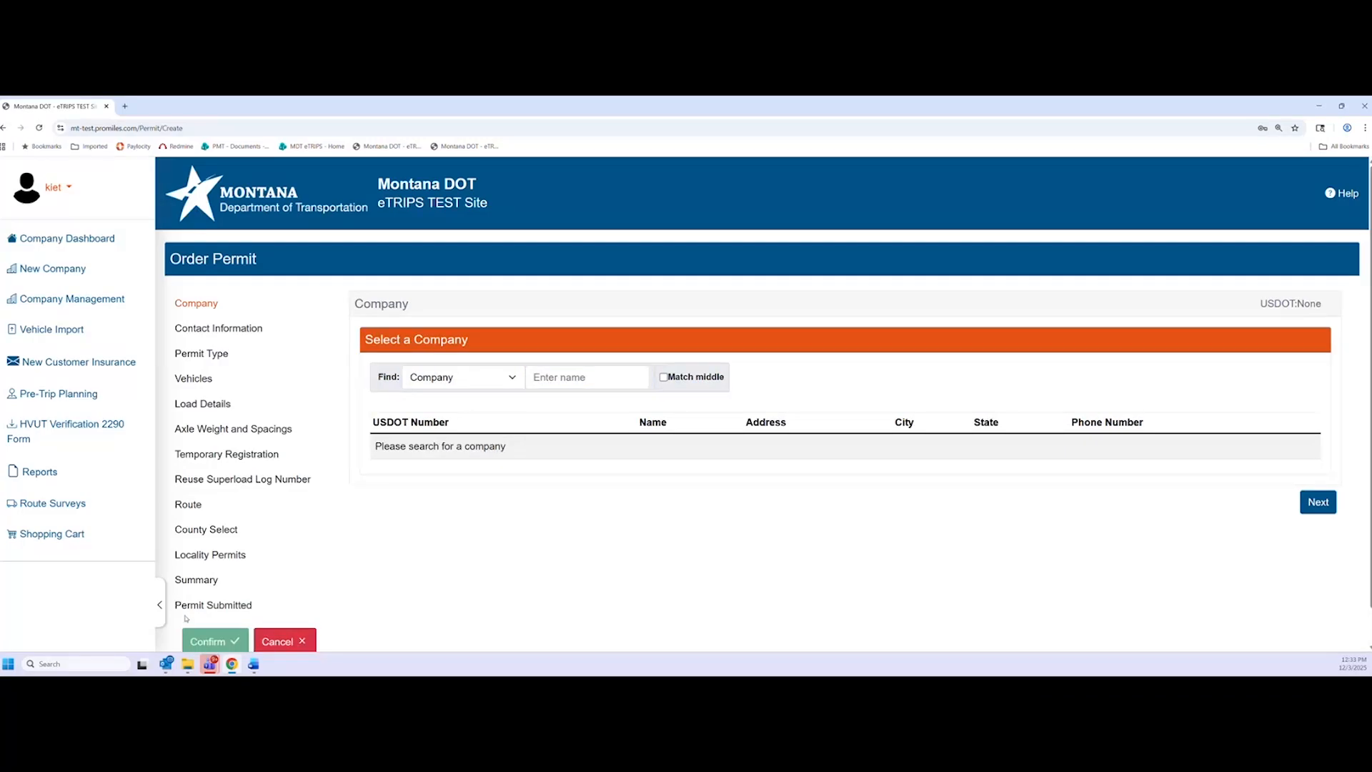
click(209, 640)
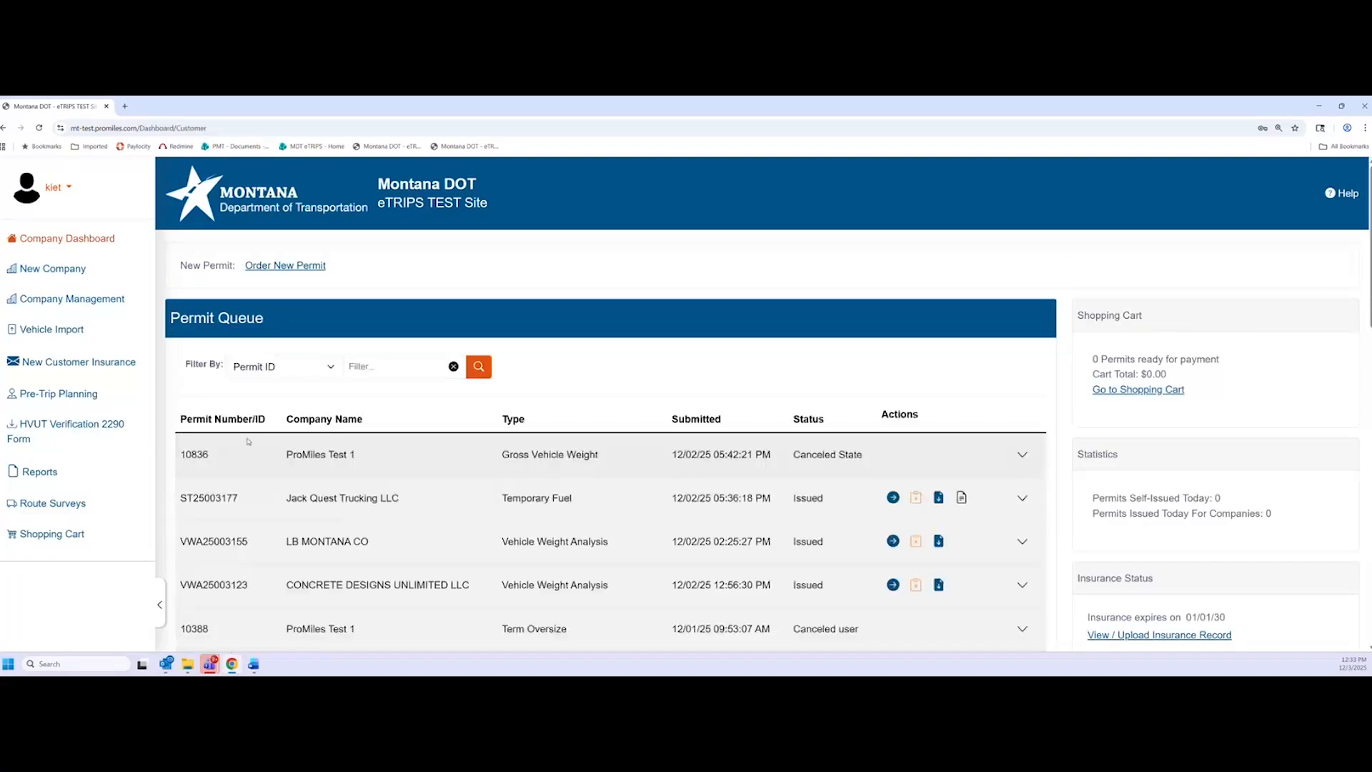
click(65, 369)
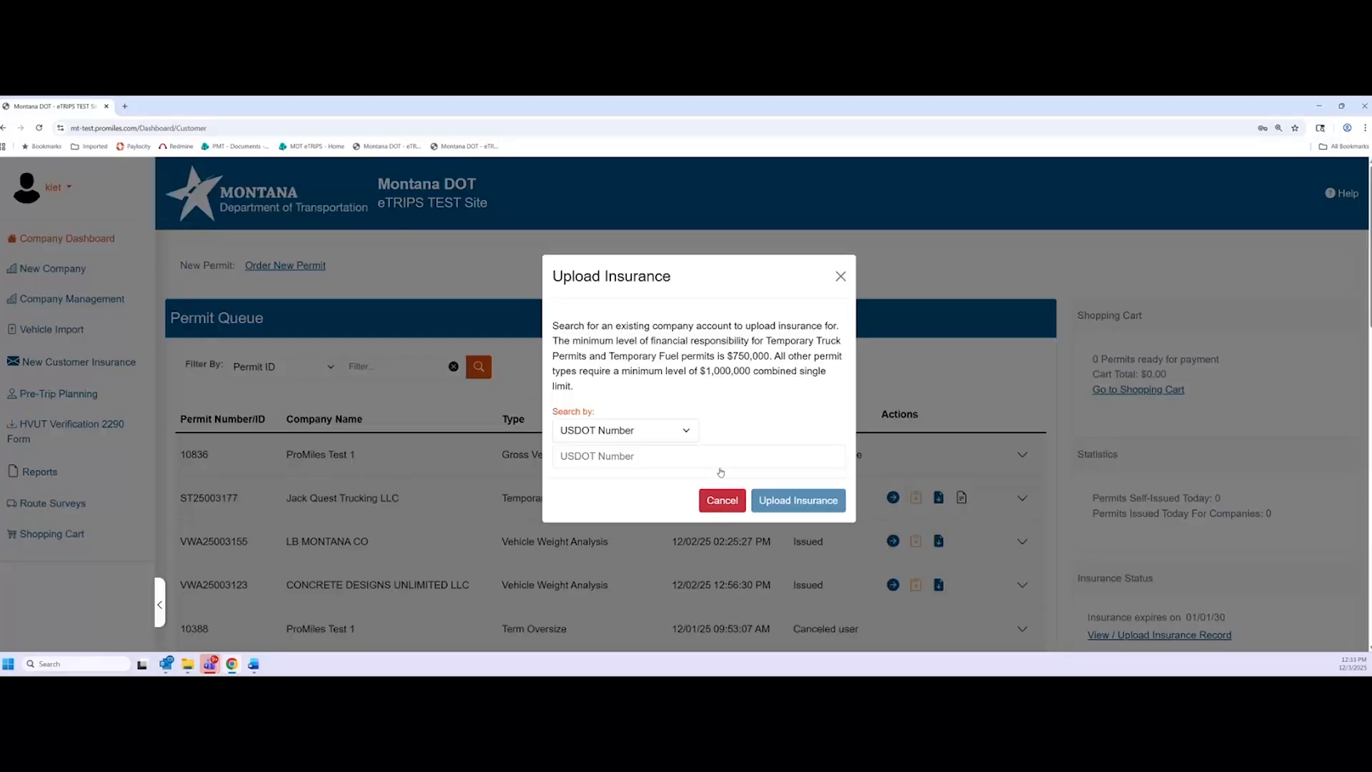
click(680, 432)
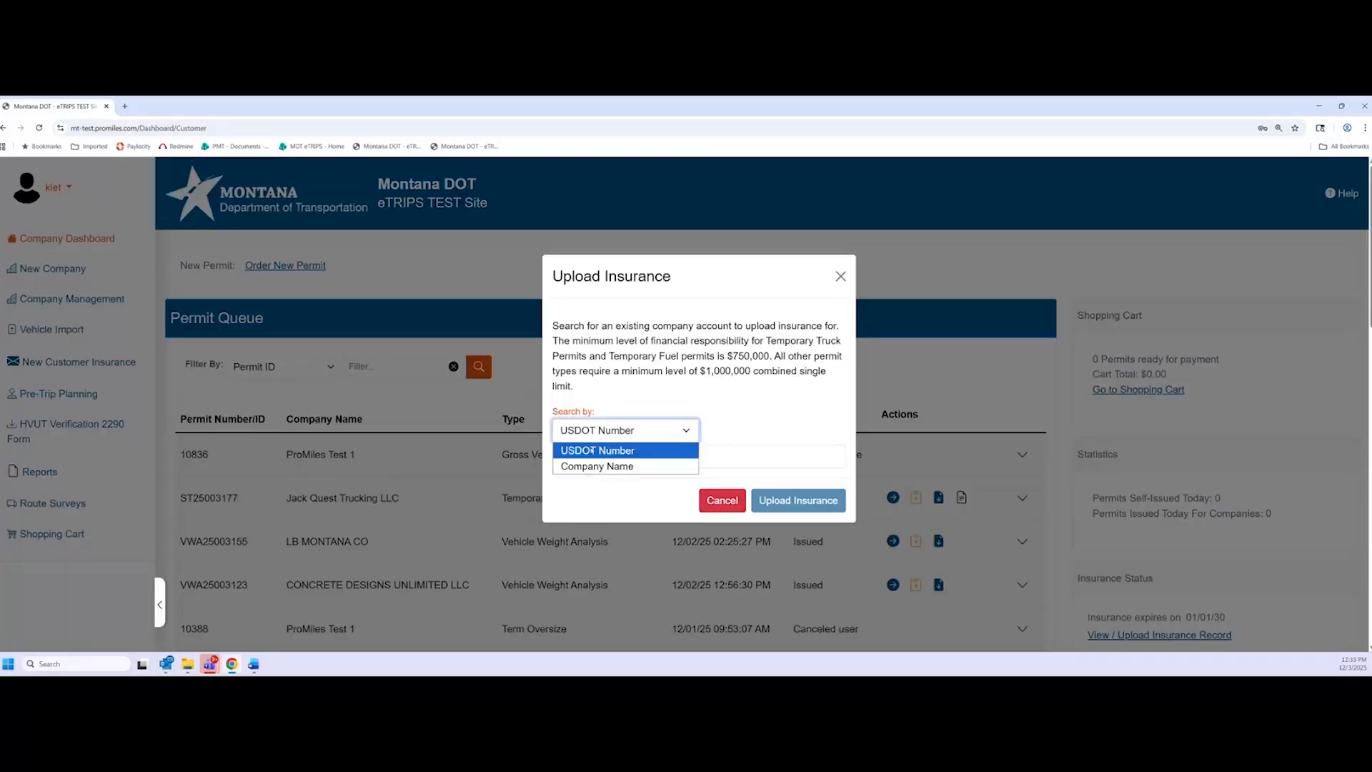
click(606, 453)
click(613, 432)
click(613, 465)
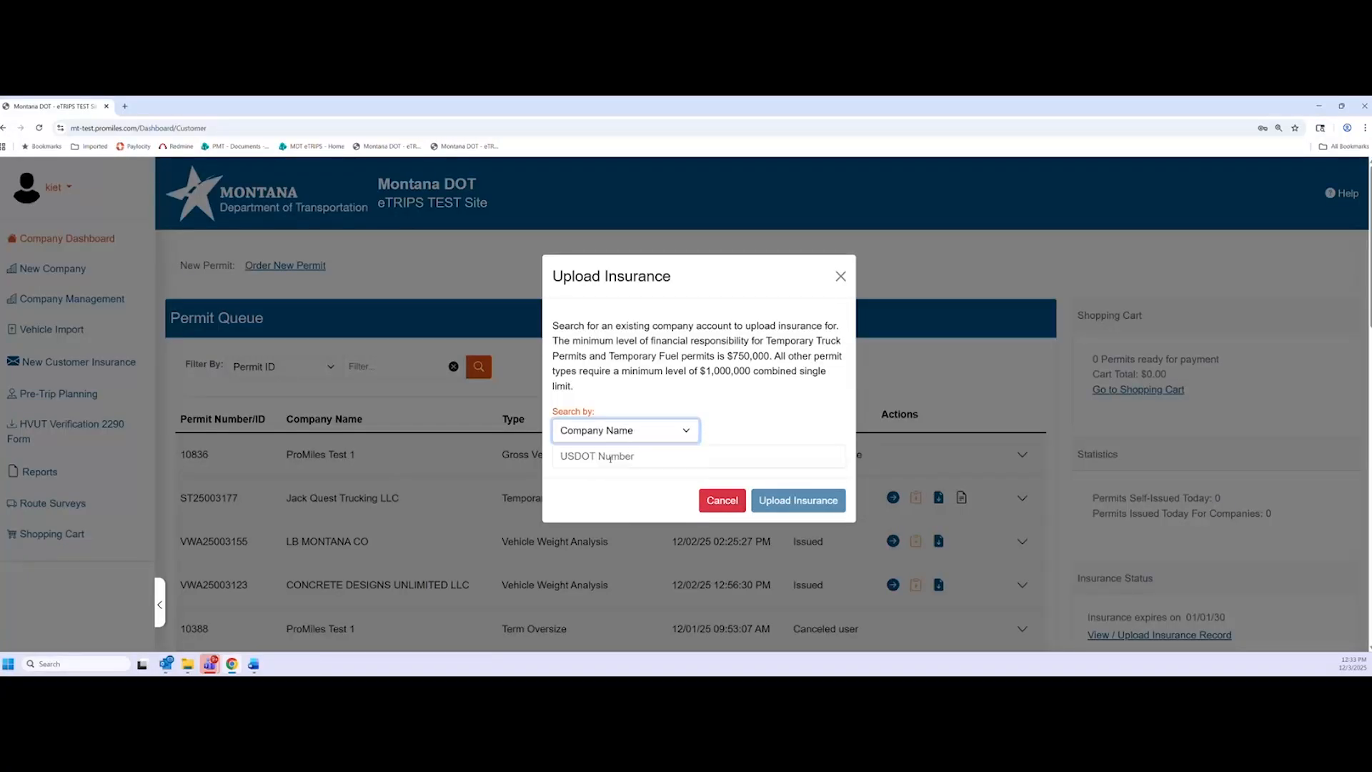
click(621, 461)
click(746, 411)
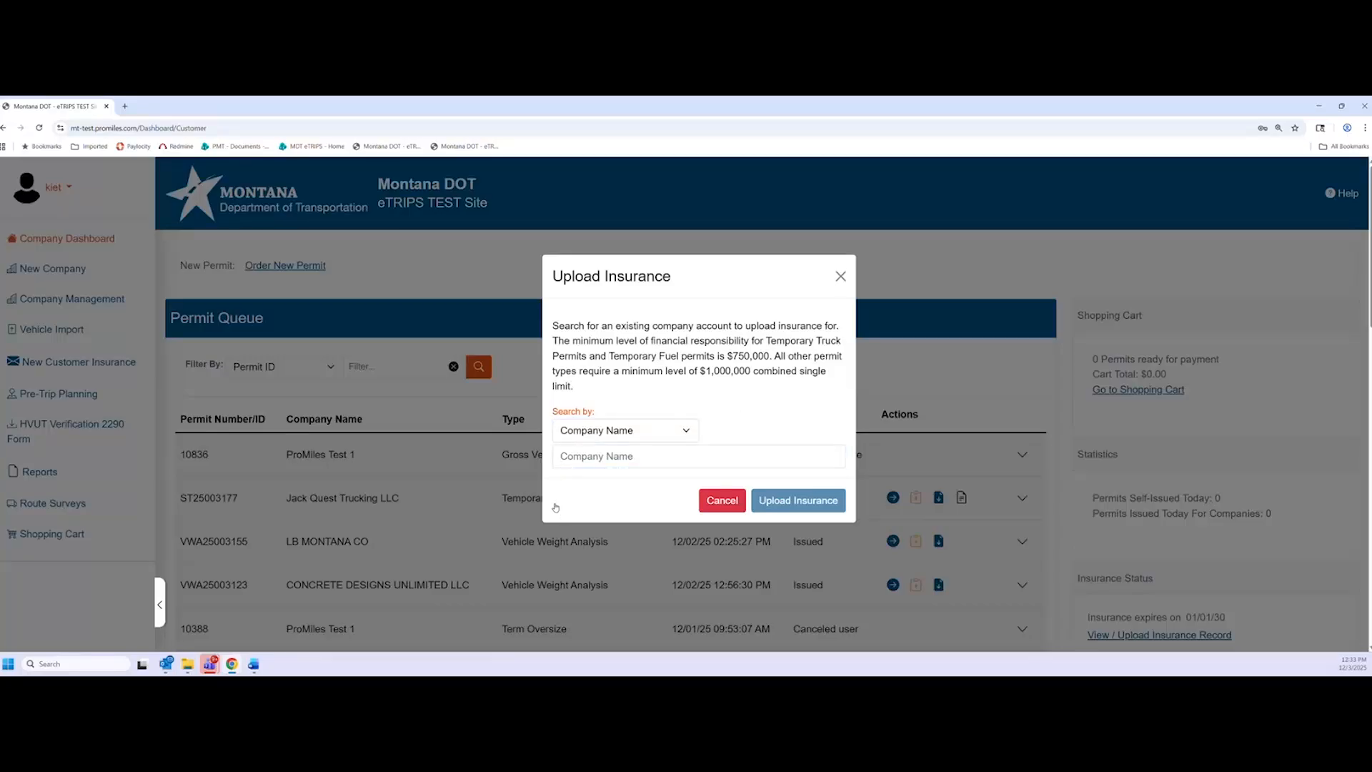
click(839, 276)
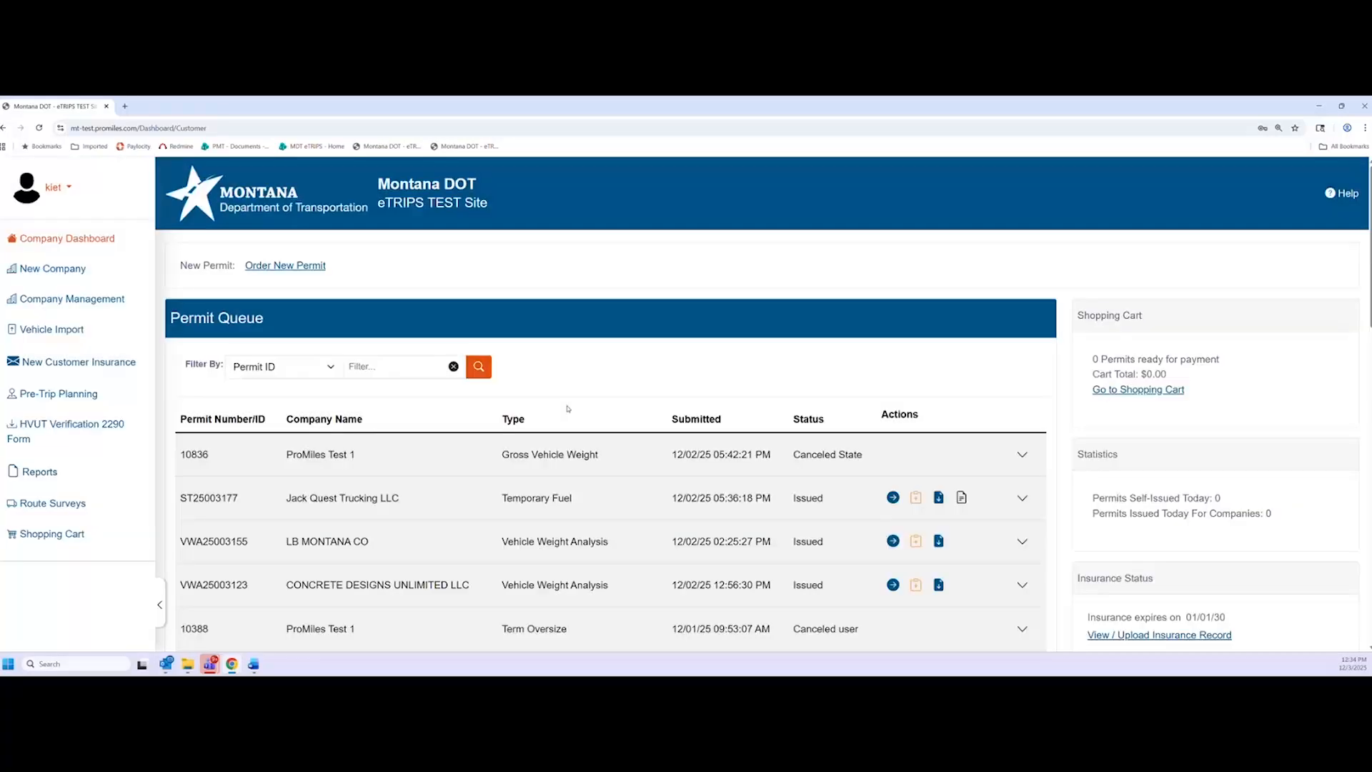
Open Vehicle Import and try the Select Company dropdown without choosing a company
click(49, 342)
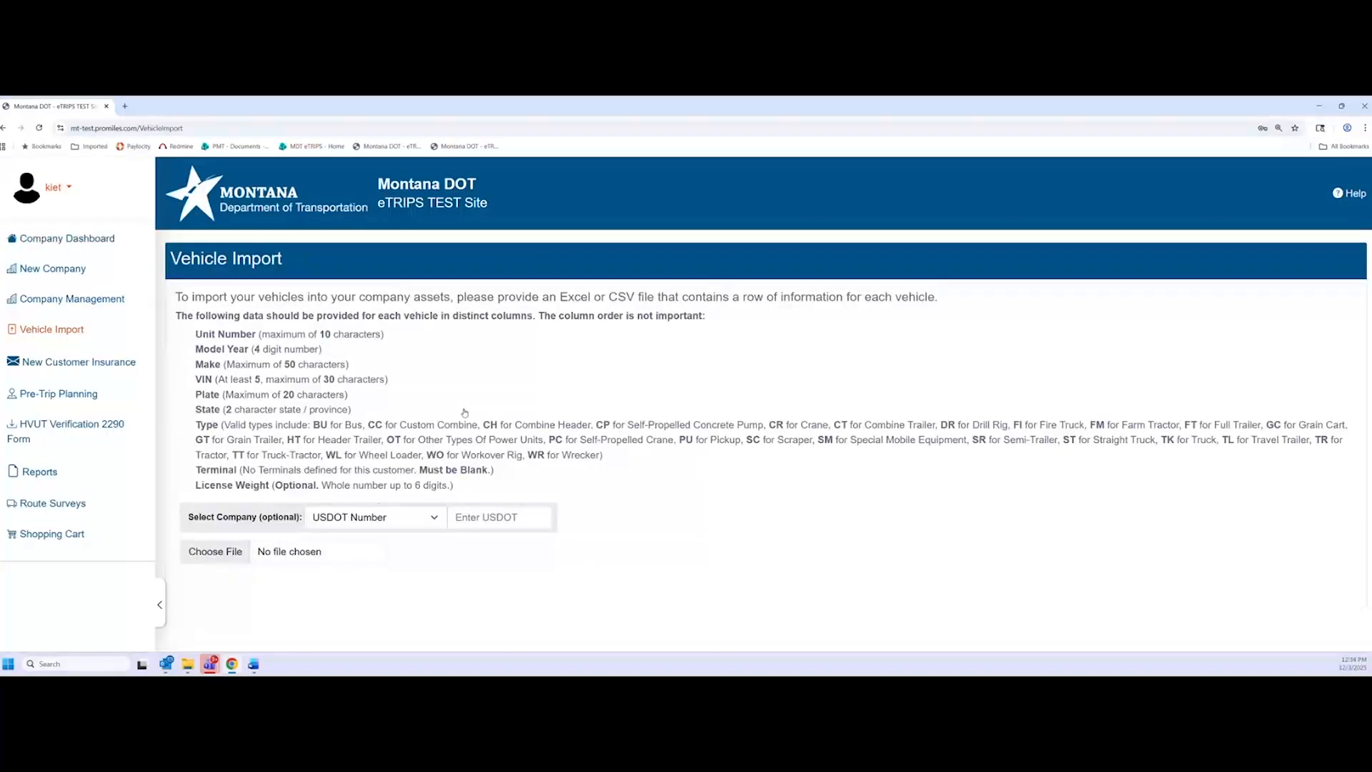
click(436, 519)
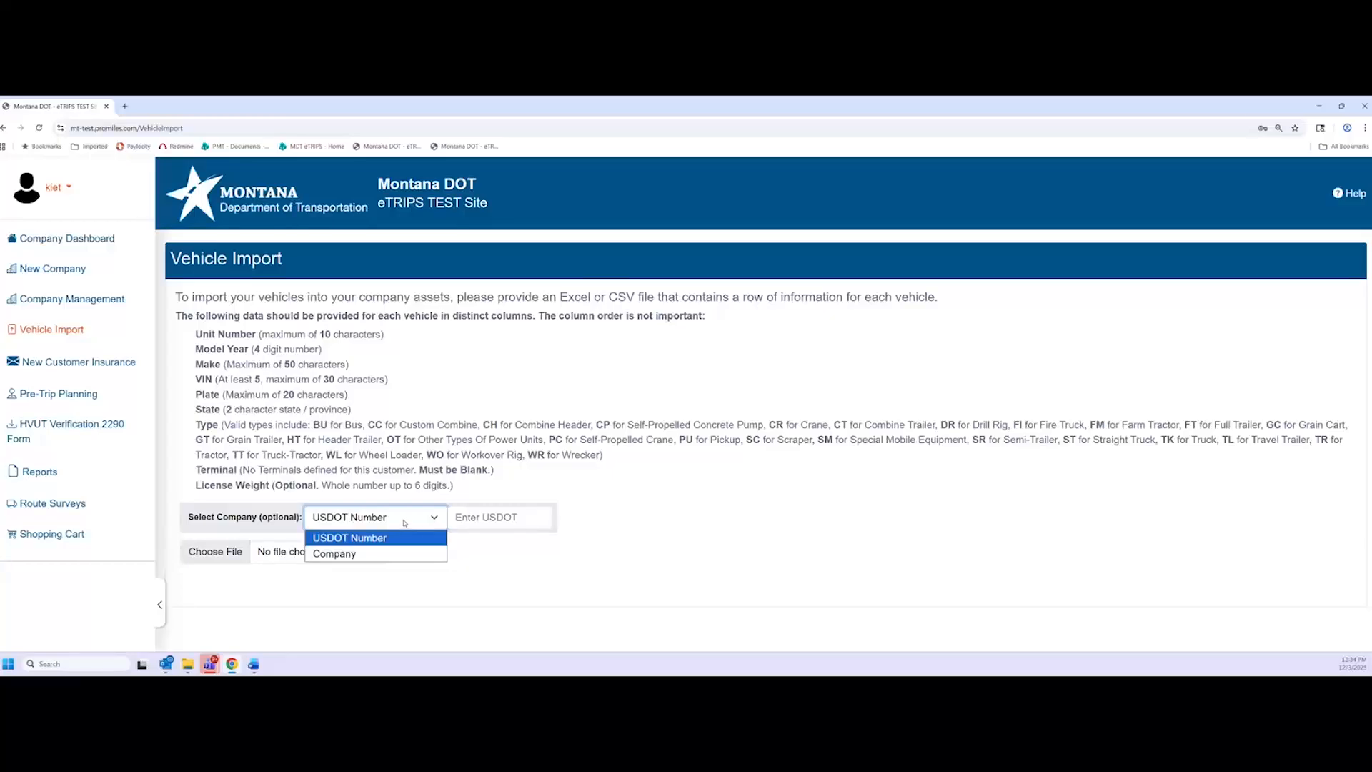
click(521, 487)
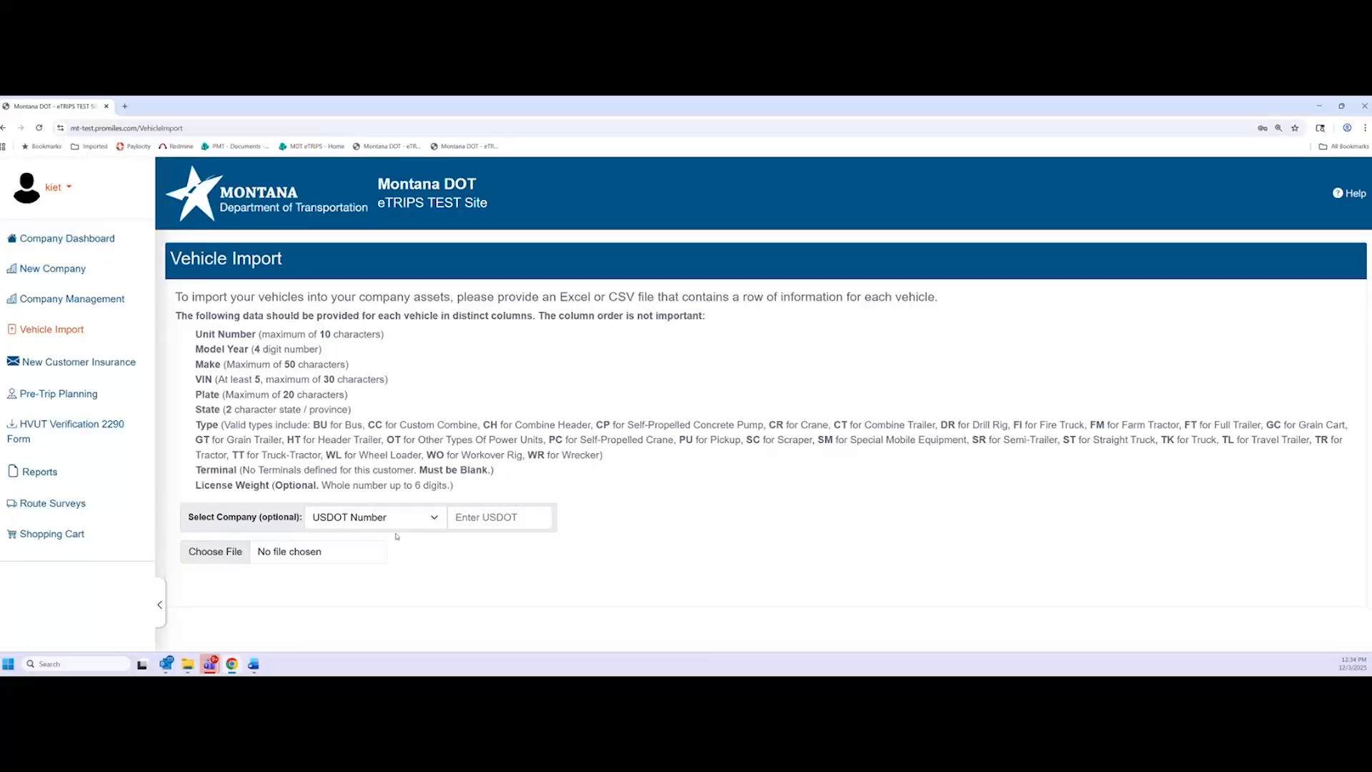
click(414, 519)
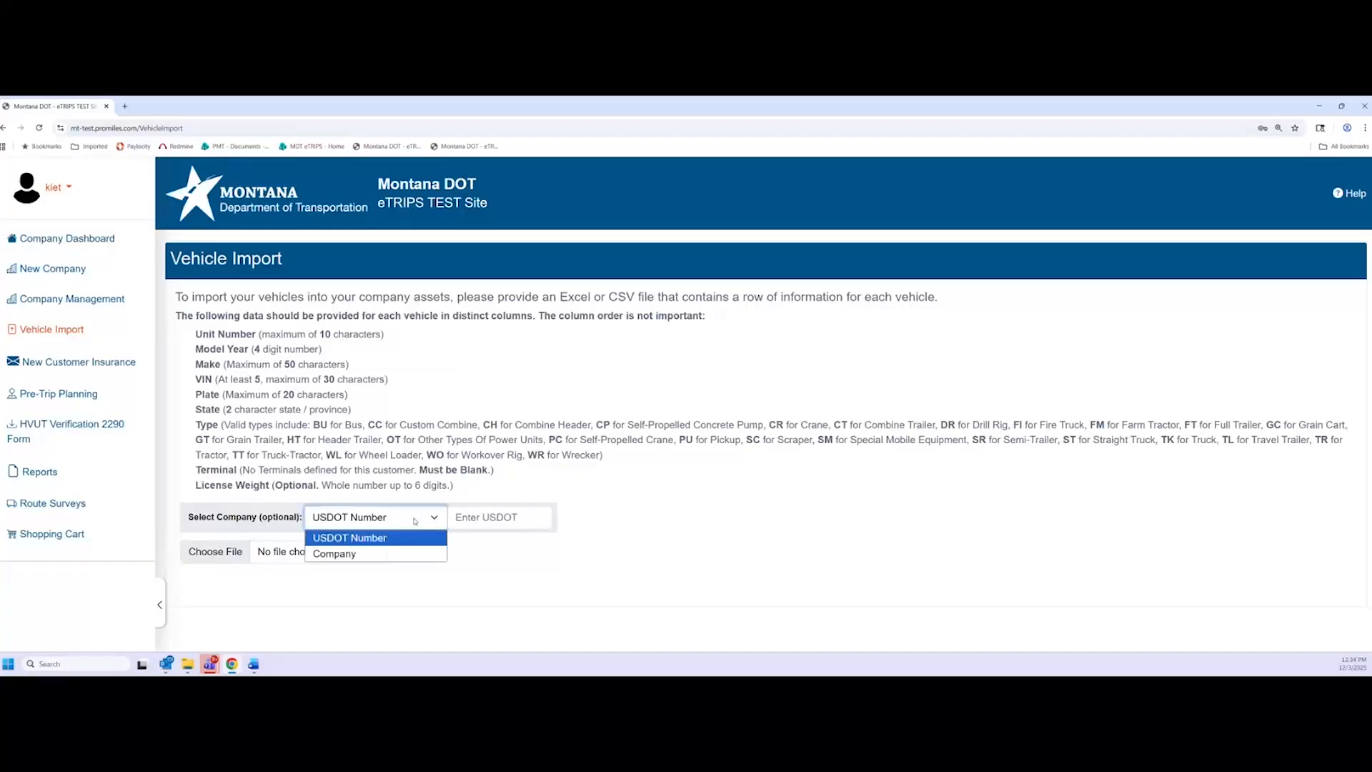
click(196, 511)
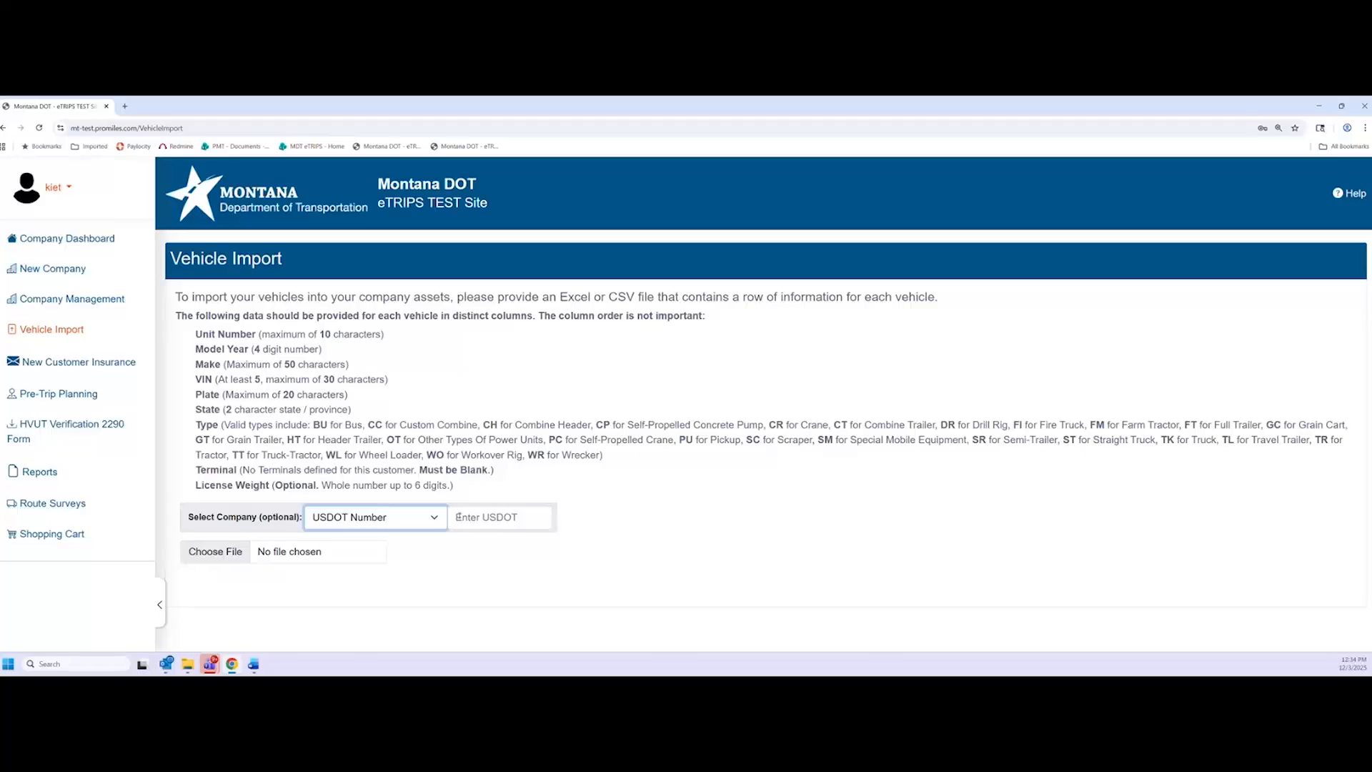
click(311, 511)
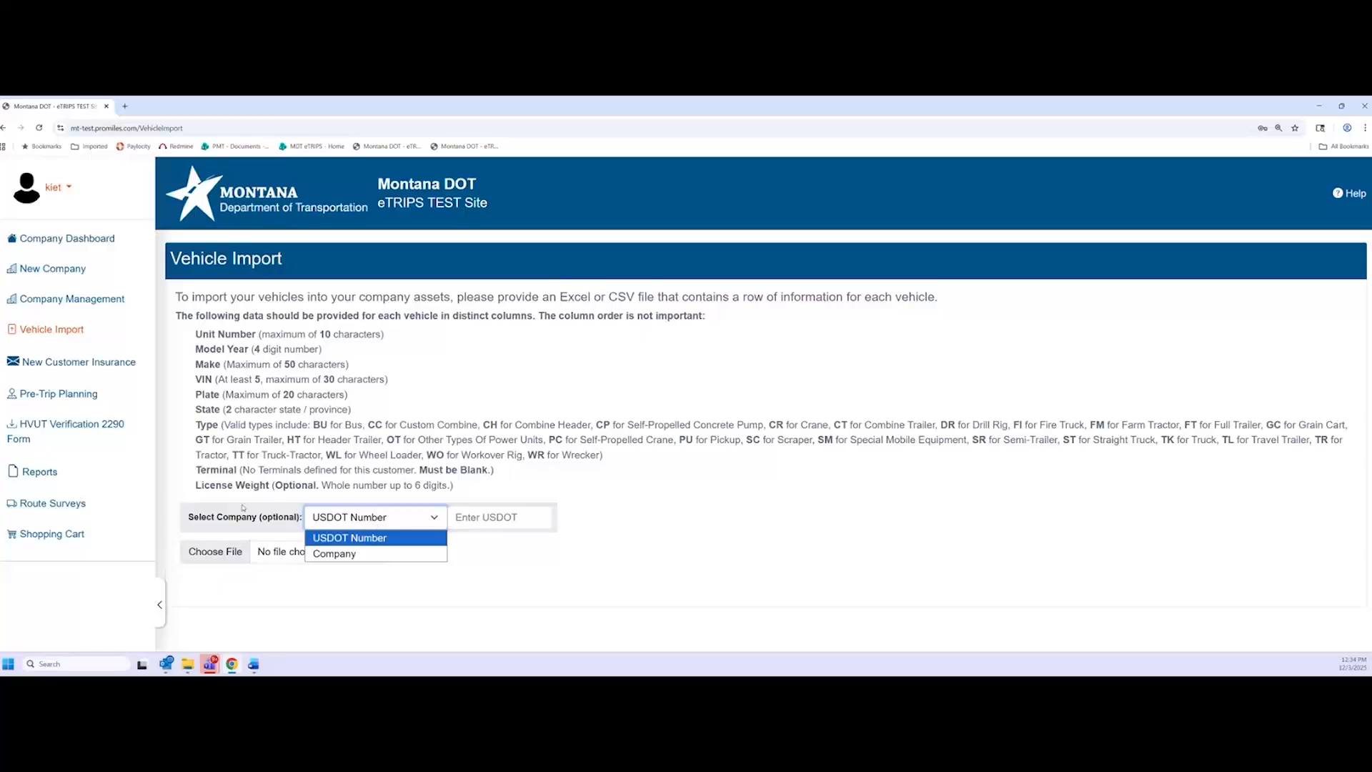
click(632, 481)
click(424, 522)
click(547, 494)
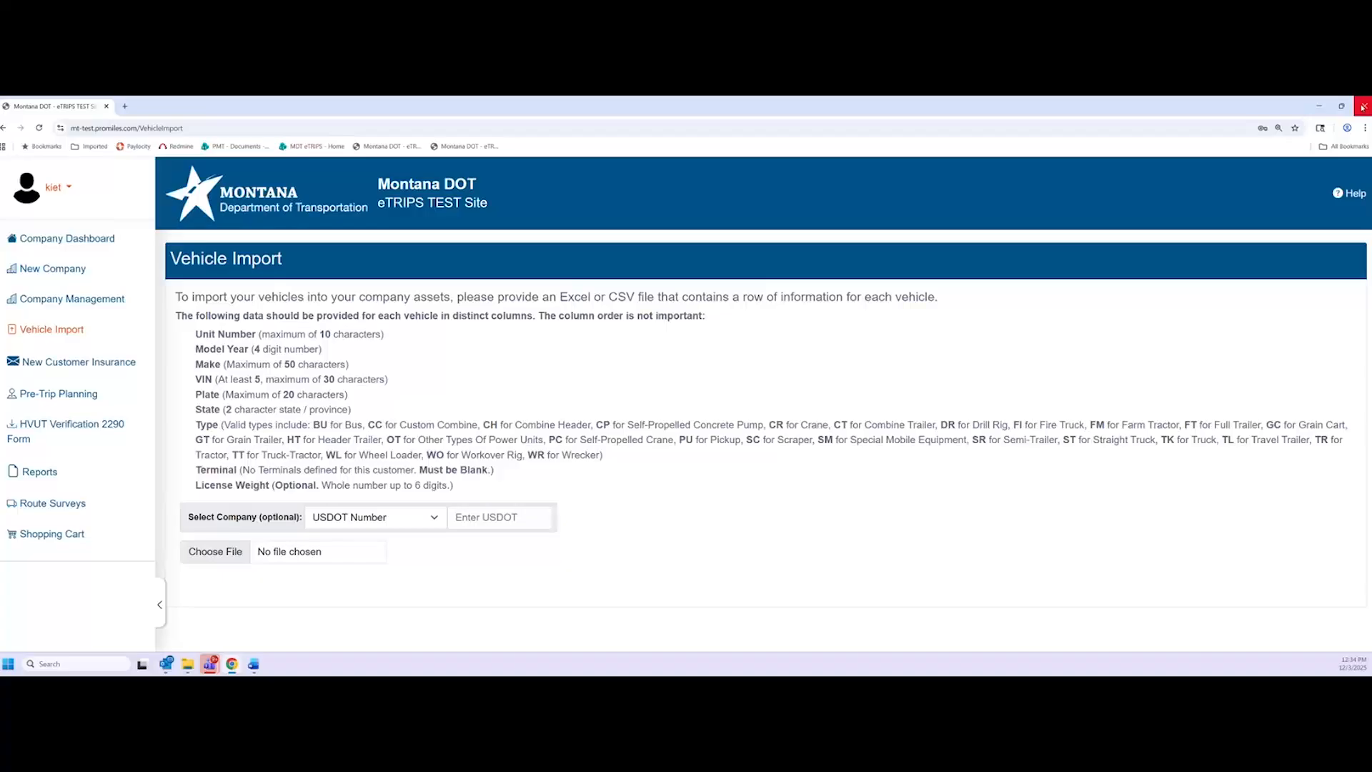
Log out from the user menu and close the browser window
click(53, 187)
click(33, 250)
click(1363, 107)
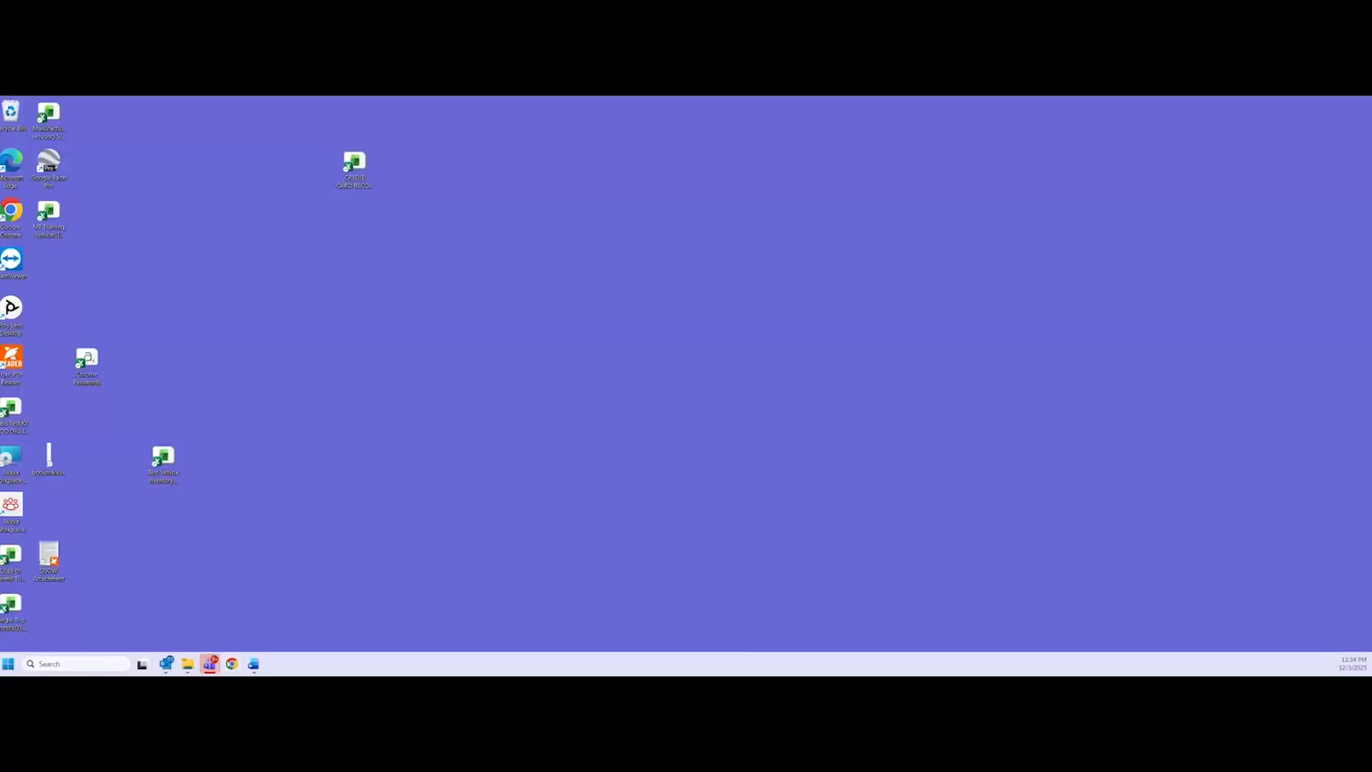
Relaunch Chrome and load the mt-test.promiles.com eTRIPS TEST site
click(231, 664)
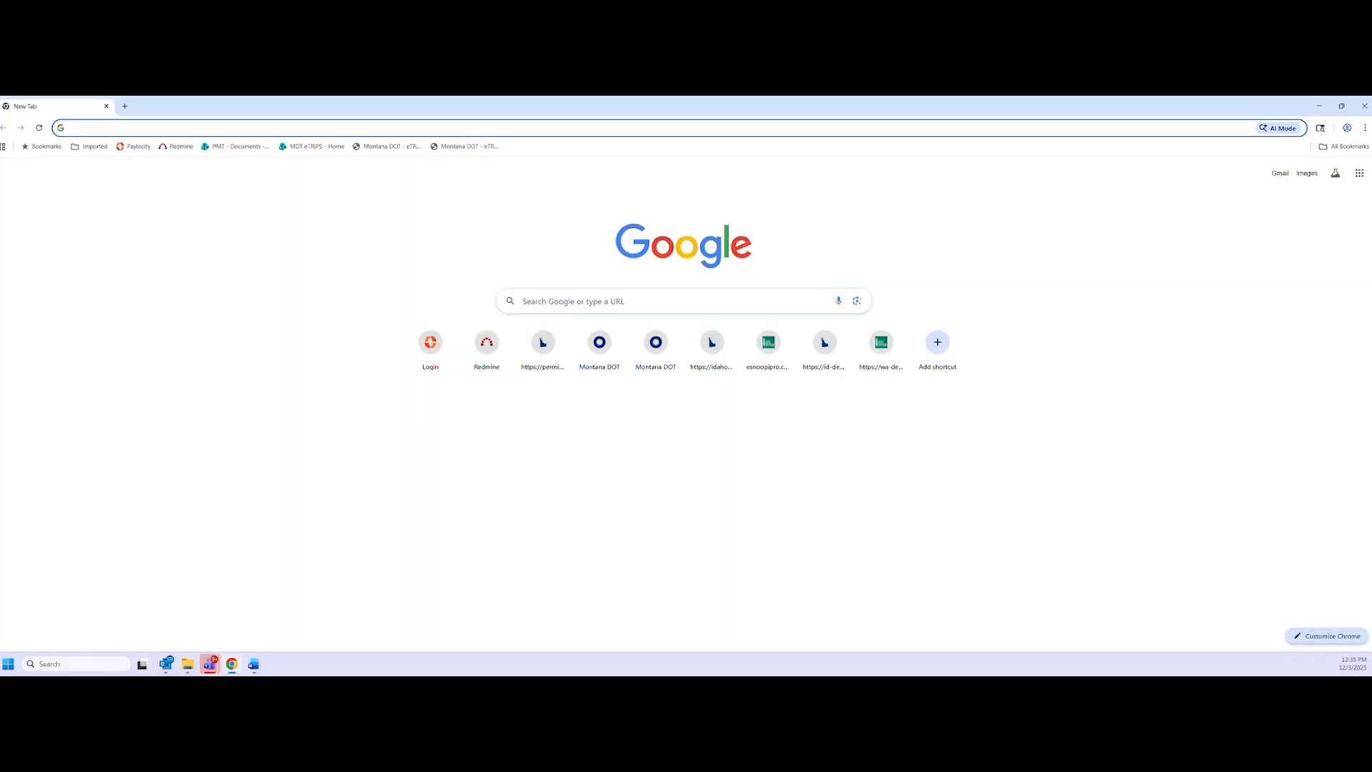
key(alt+Tab)
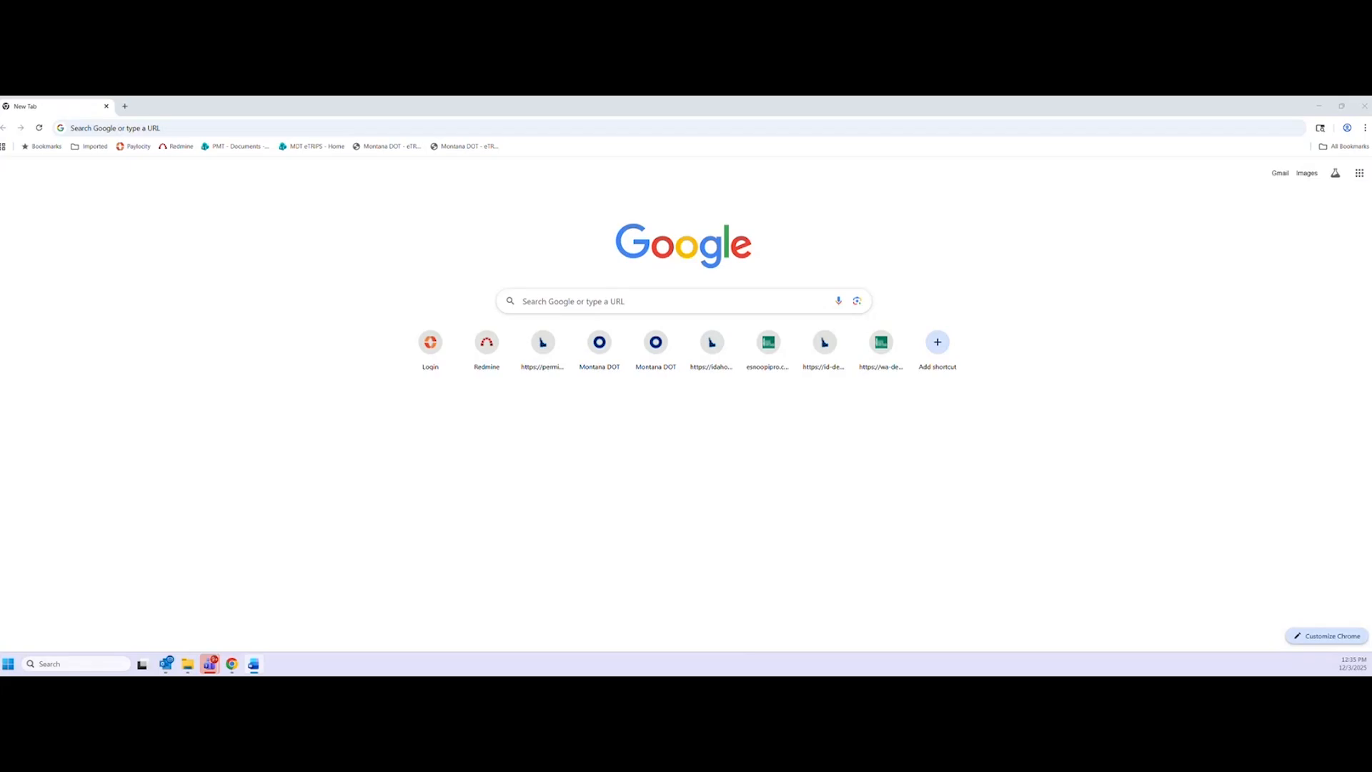
click(109, 130)
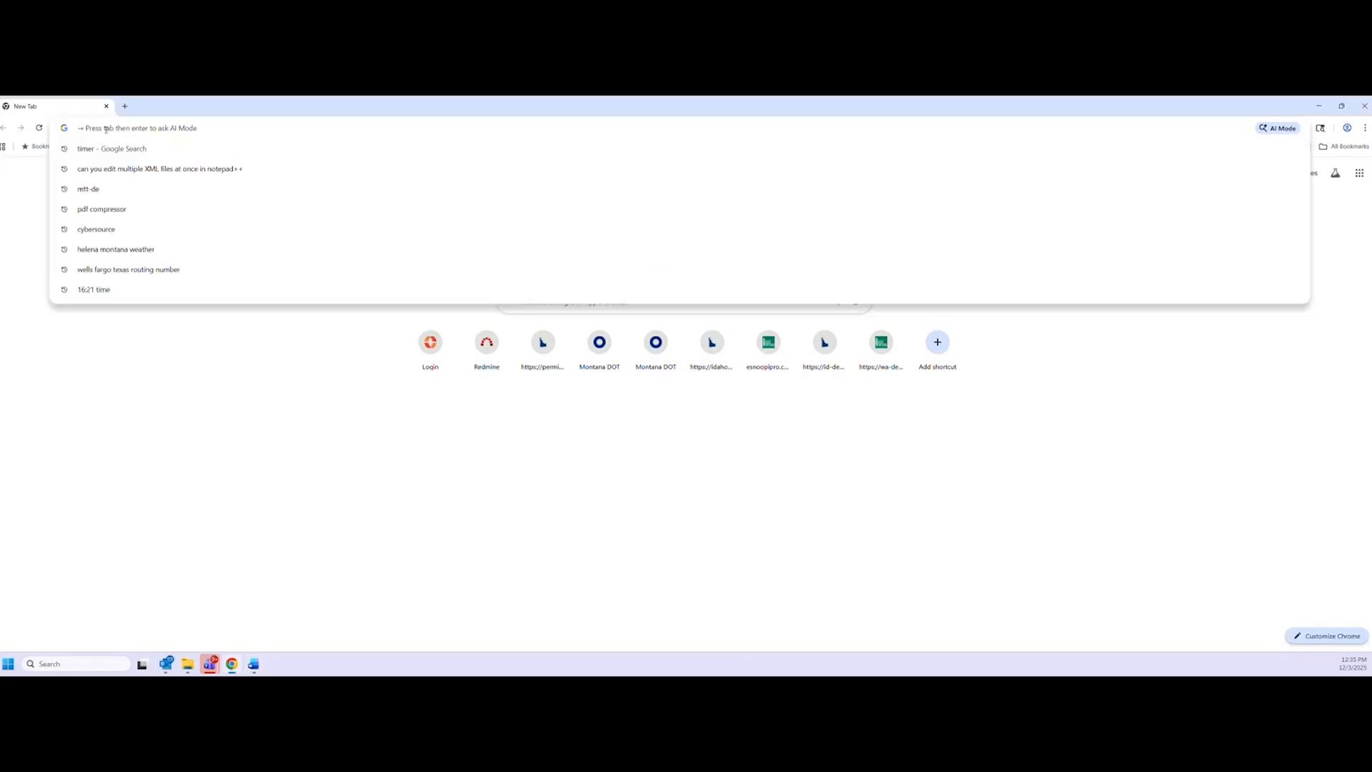
text(mt-test)
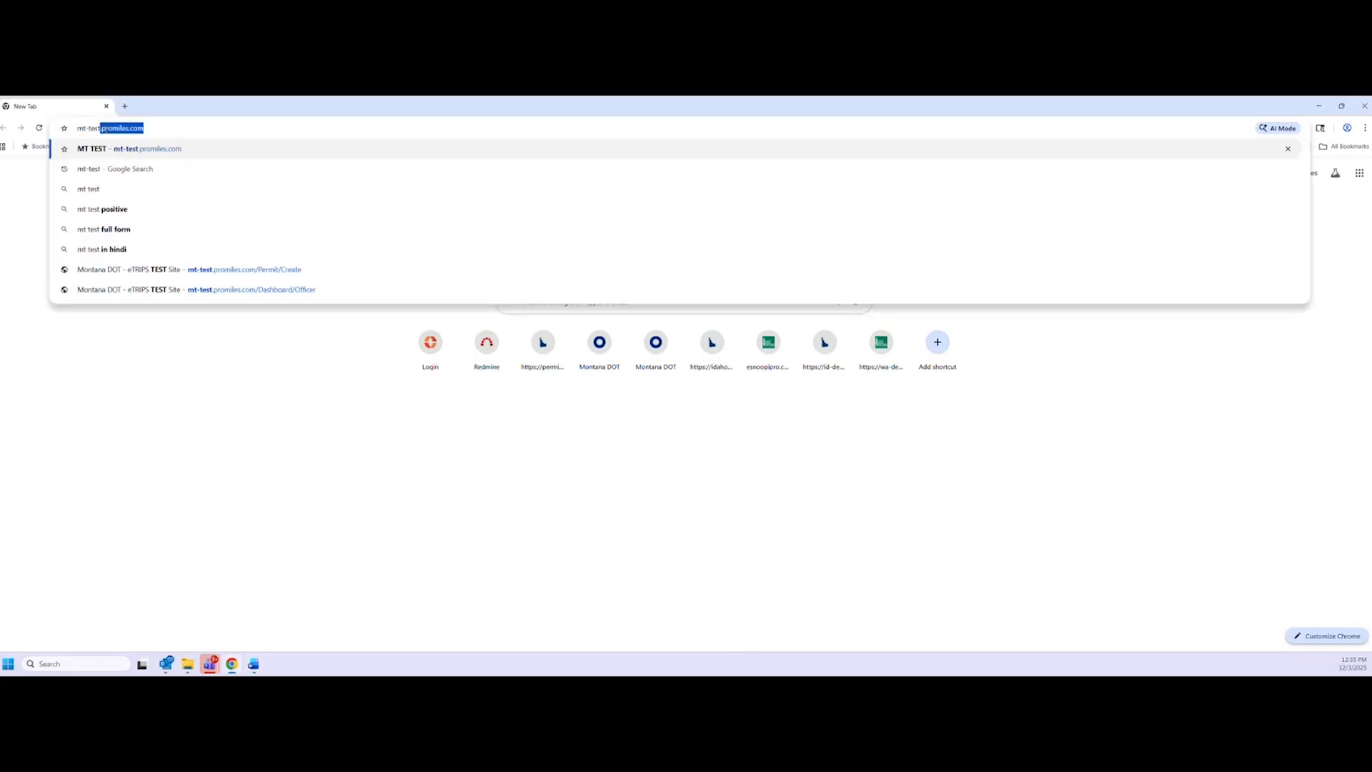
key(Return)
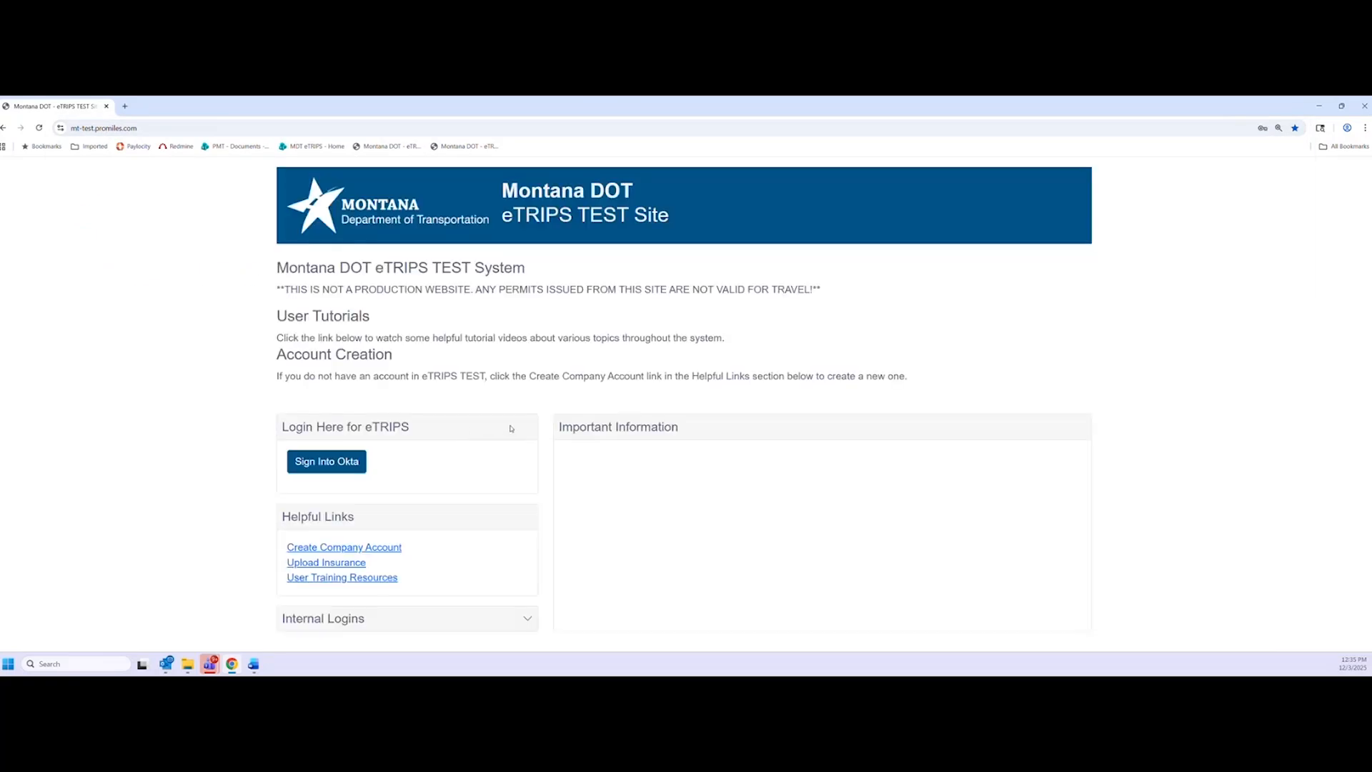
Sign in through Okta using the saved training customer username and password
click(326, 462)
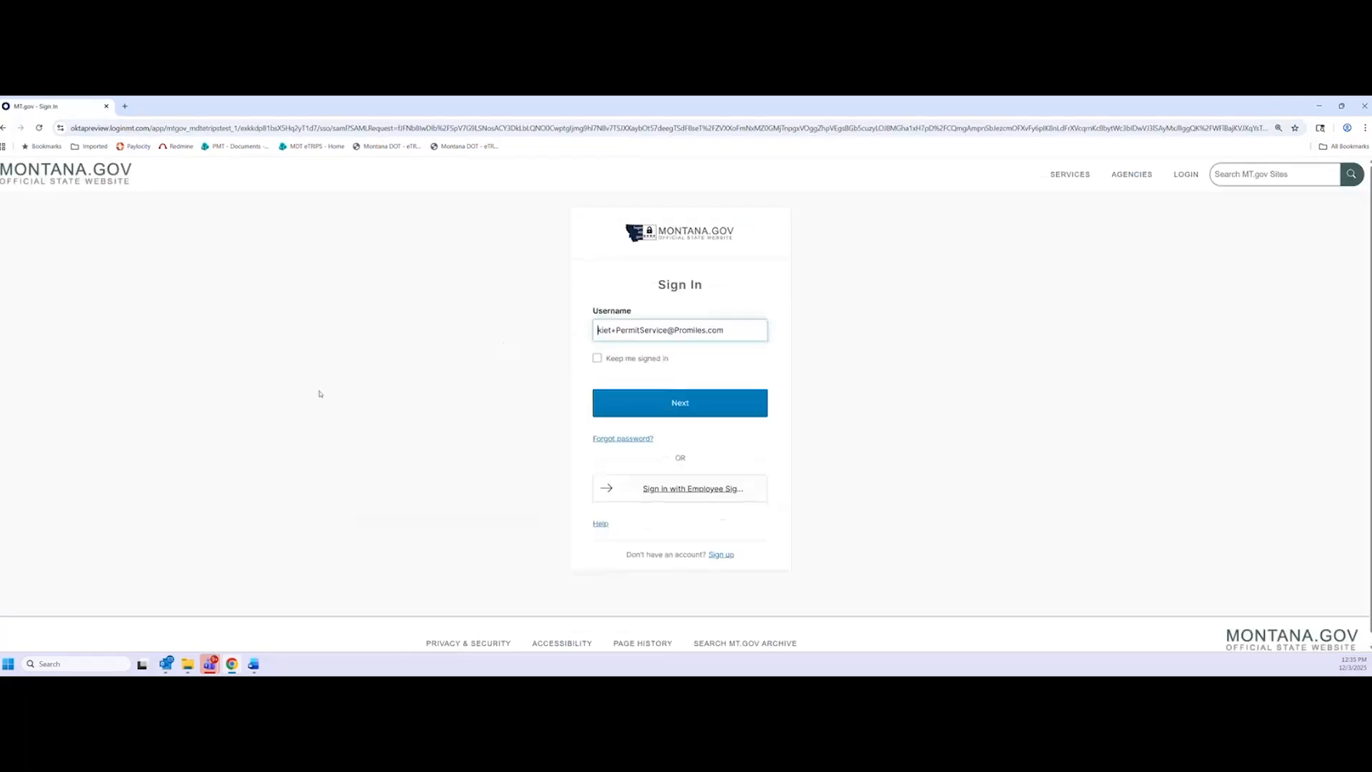
click(719, 331)
click(717, 463)
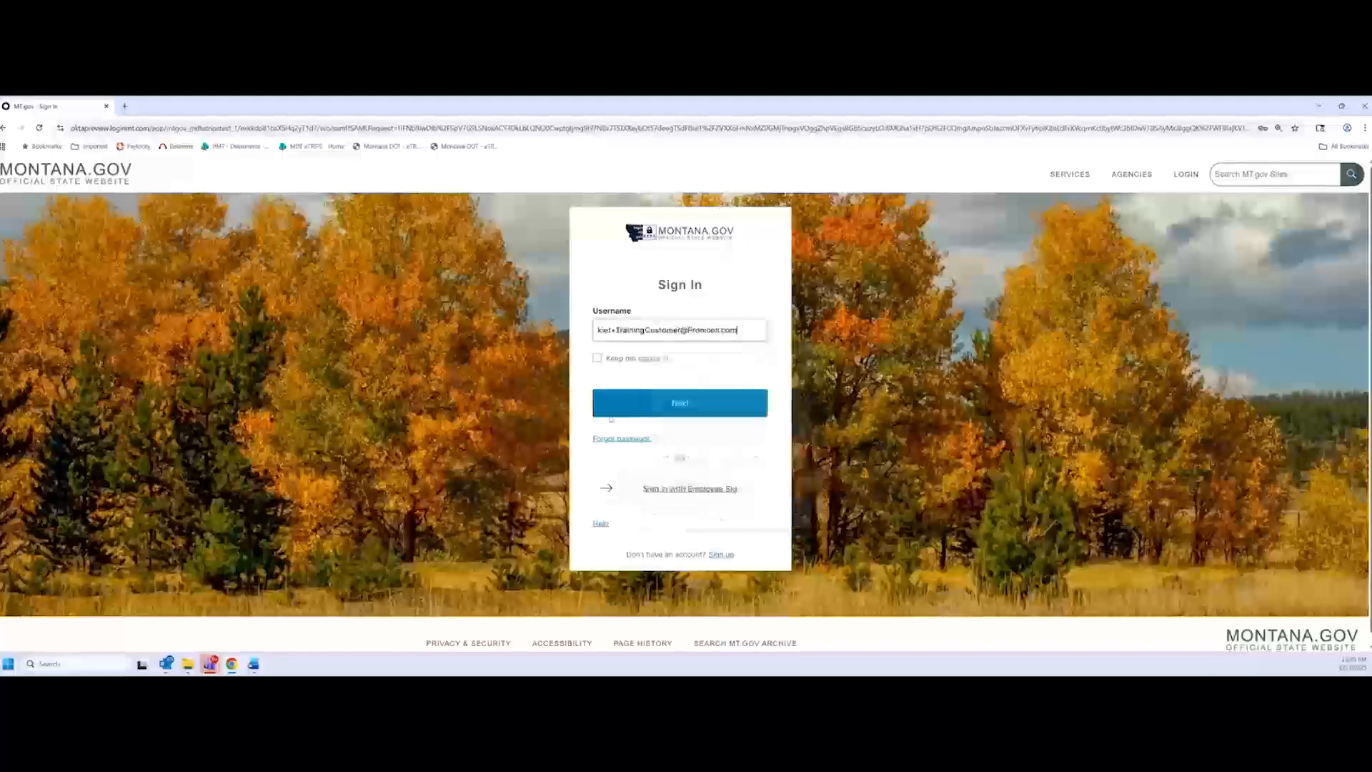
click(682, 406)
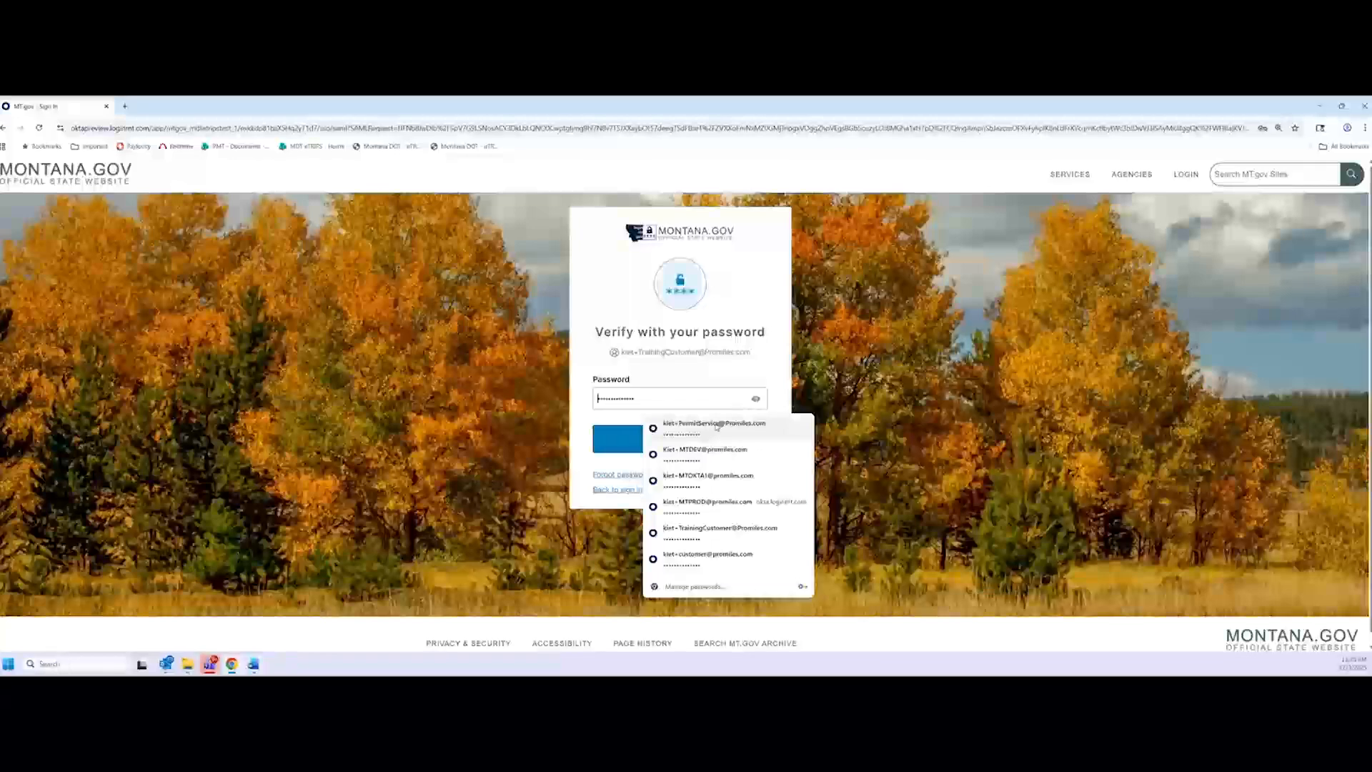
click(719, 426)
click(717, 433)
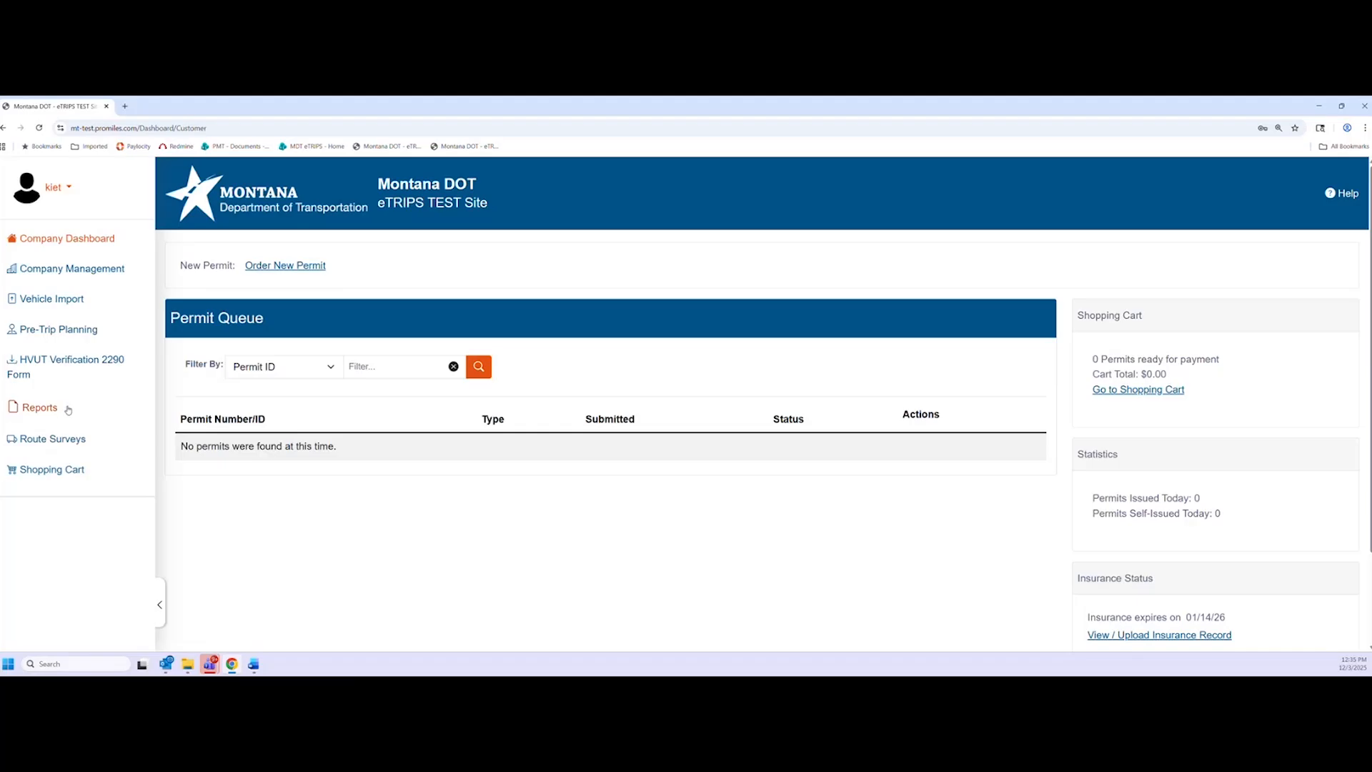
Start a new permit order for Customer Training and advance to Contact Information
click(304, 268)
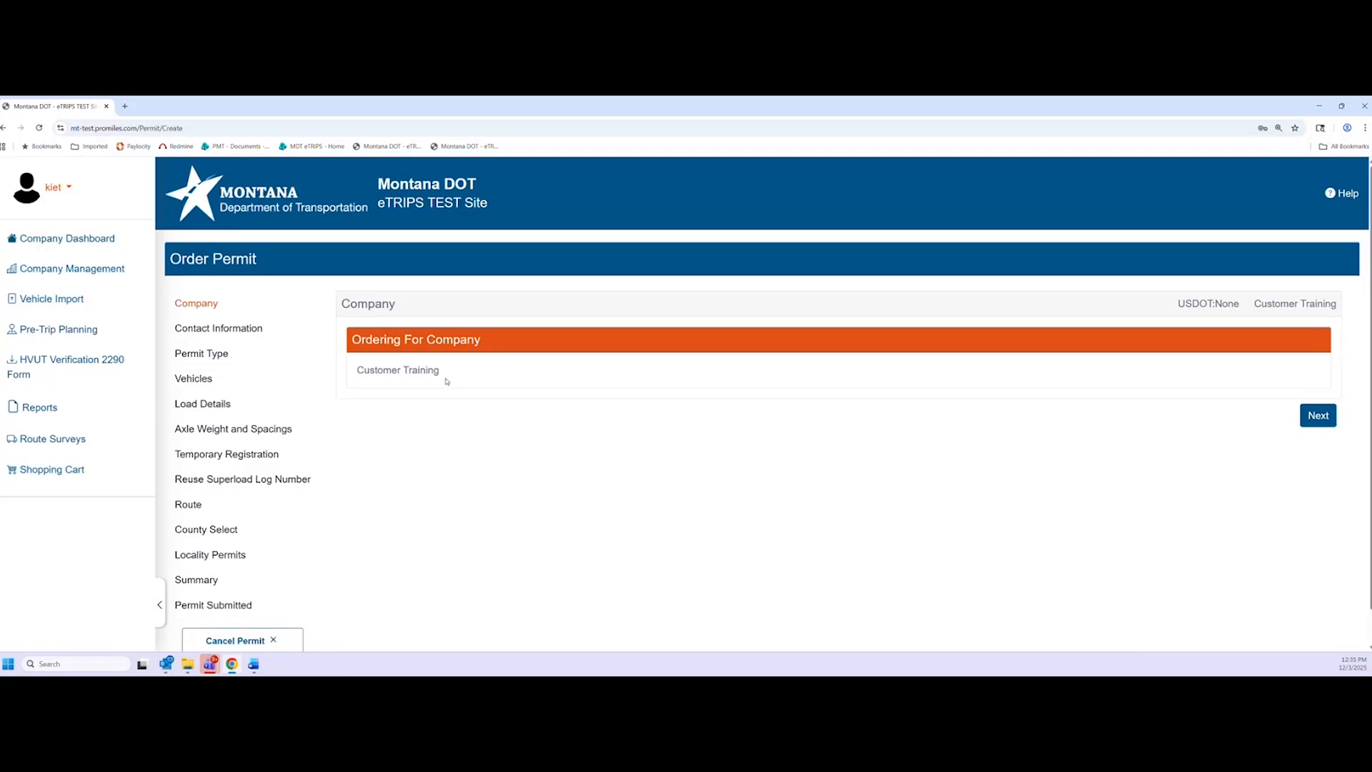
drag(445, 378, 361, 387)
click(501, 390)
click(1312, 419)
click(1312, 418)
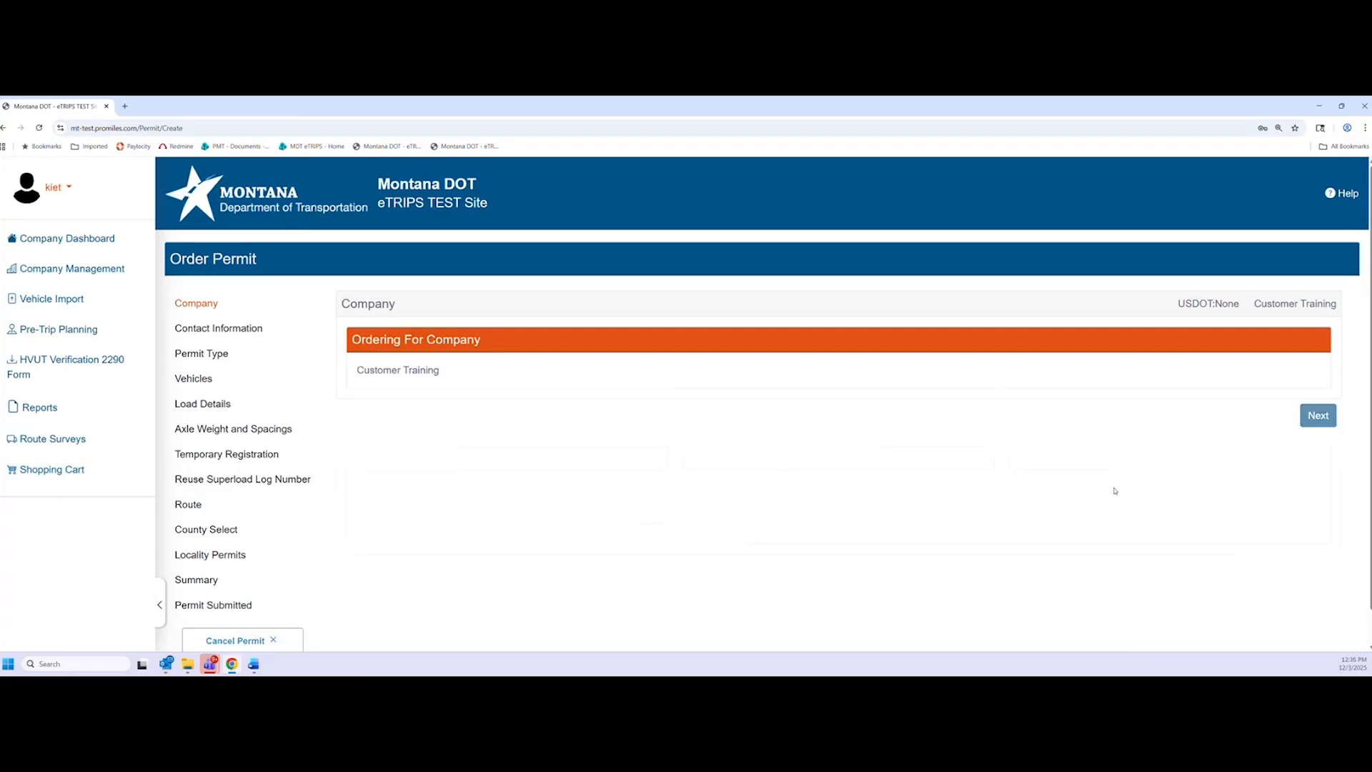
Review the prefilled contact name, email and phone number fields
scroll(555, 522, down, 1)
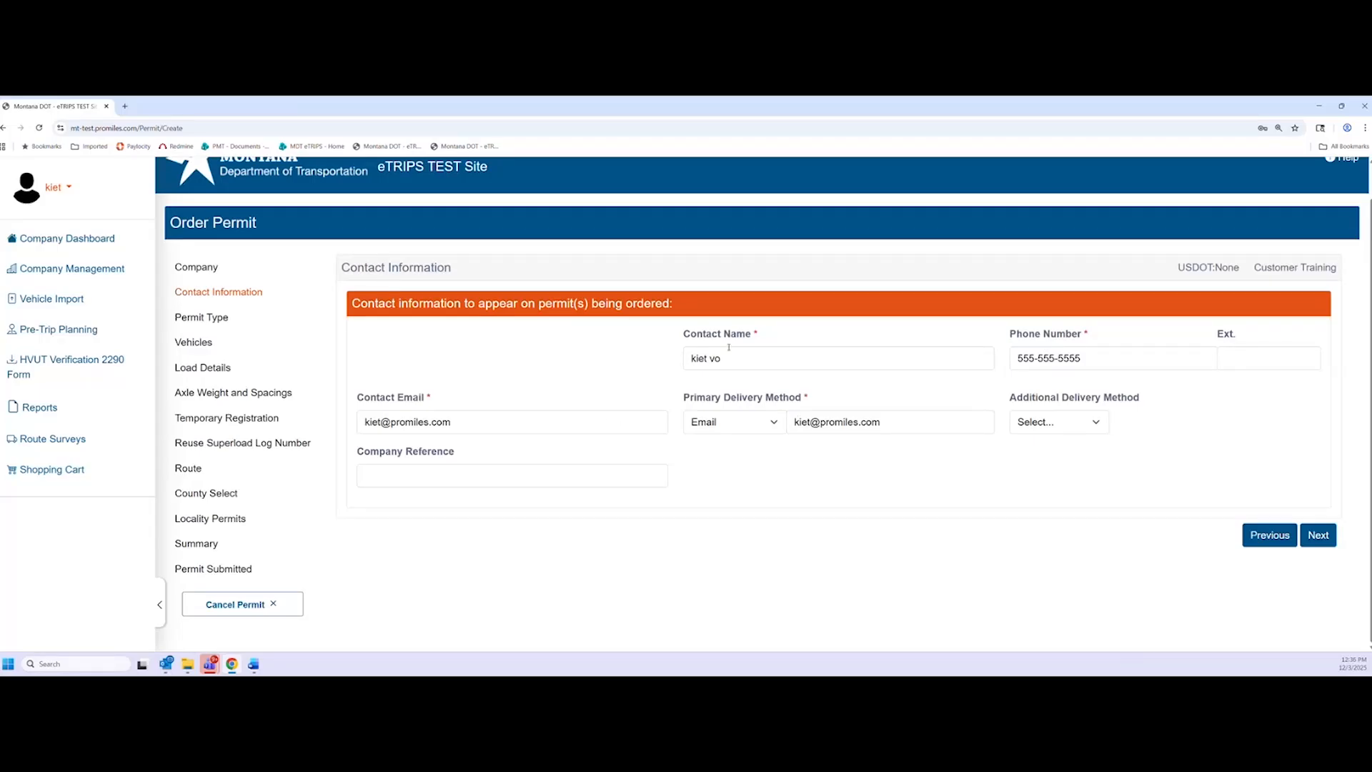
click(760, 360)
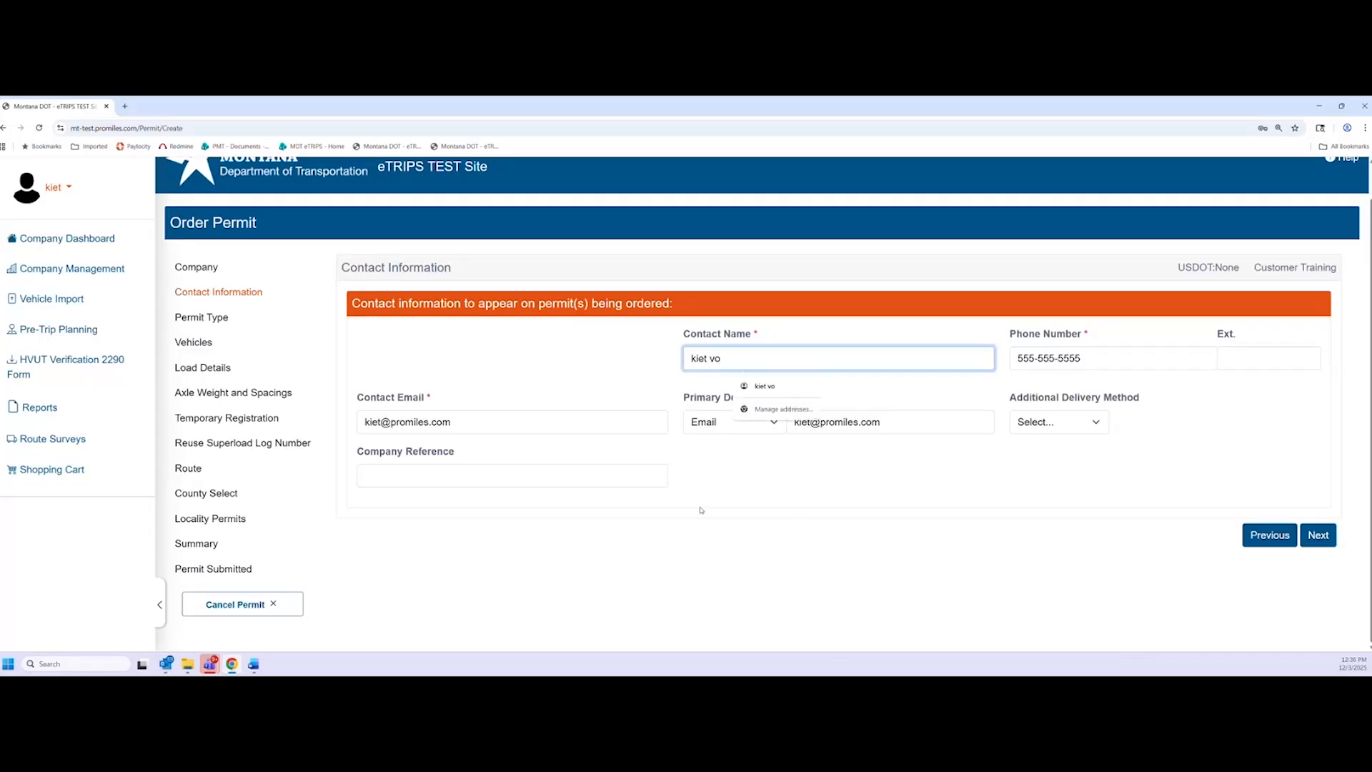
click(795, 505)
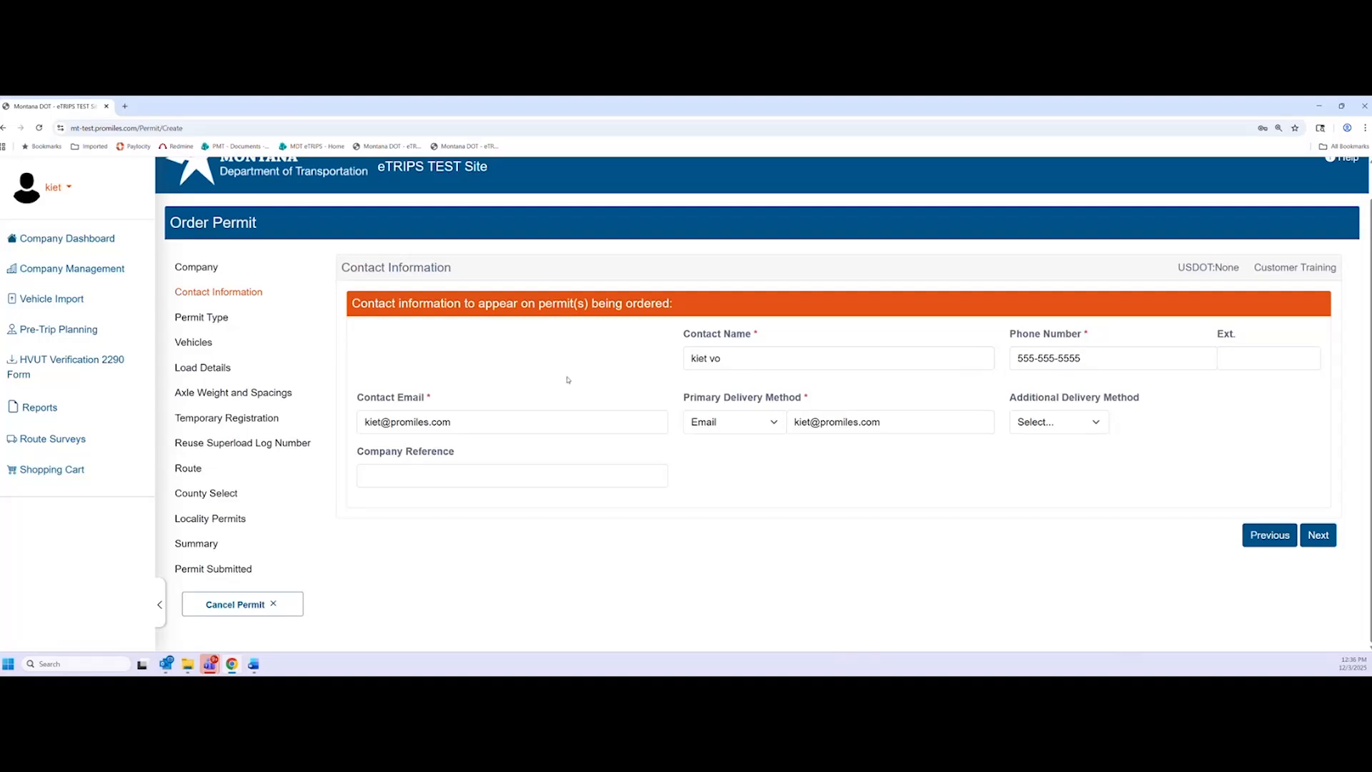
click(786, 360)
click(597, 424)
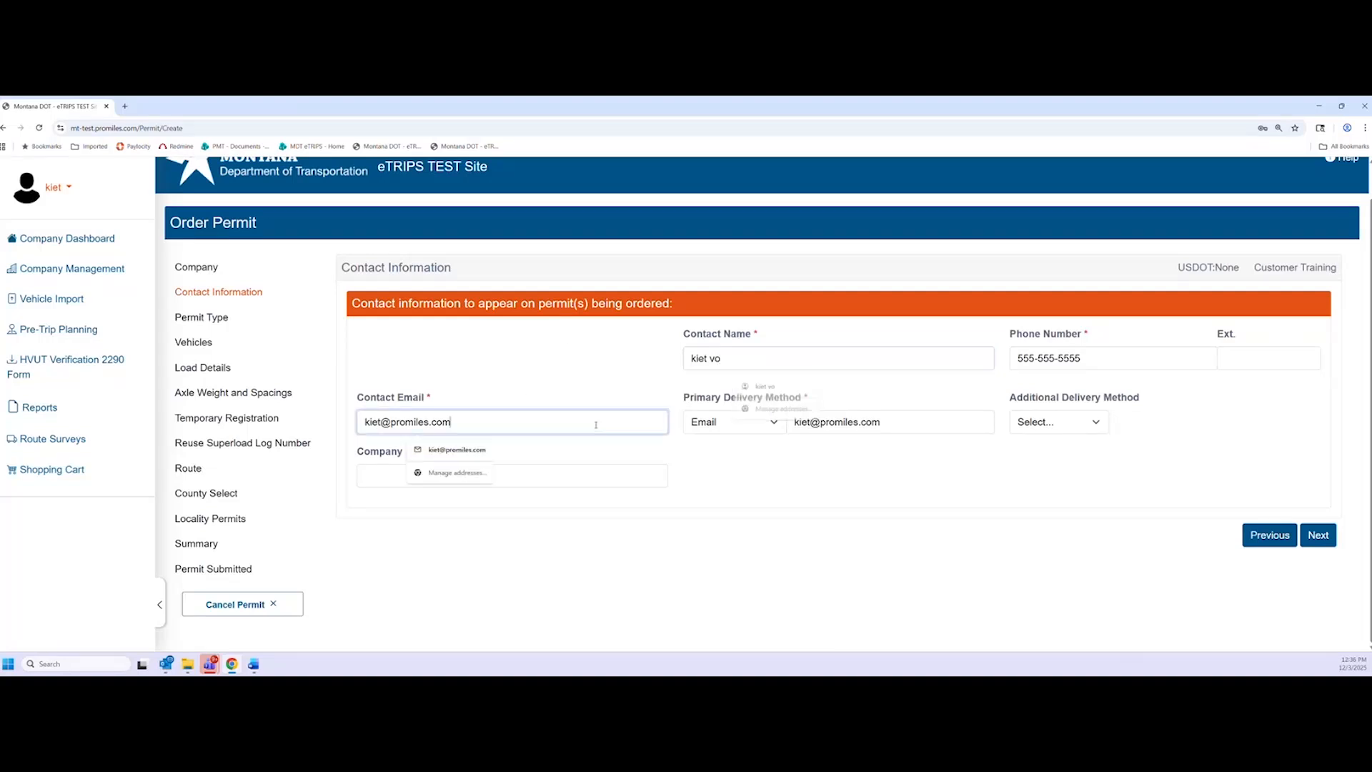
click(622, 376)
click(849, 361)
click(966, 400)
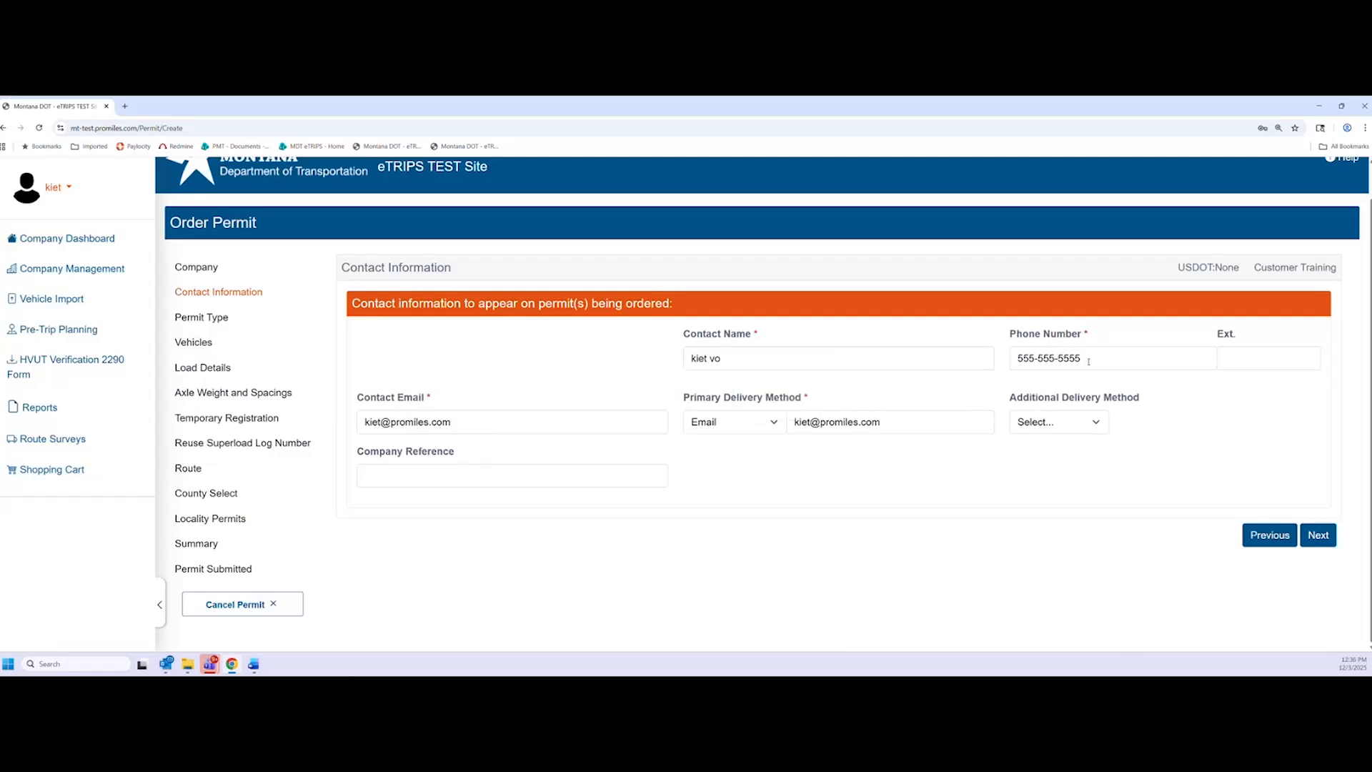
click(1087, 362)
click(1201, 420)
Keep Email as the Primary Delivery Method and continue to Permit Type
click(774, 423)
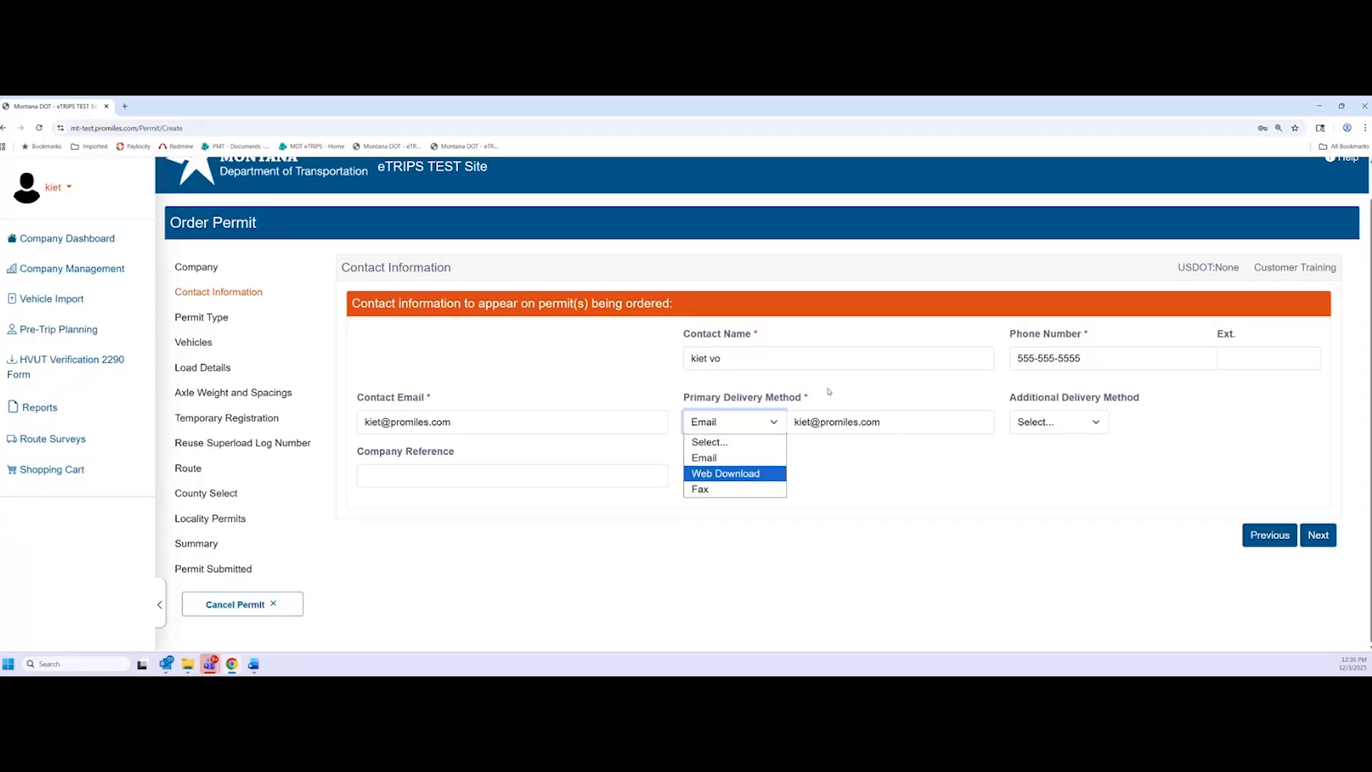
click(761, 422)
click(764, 426)
click(815, 459)
click(746, 423)
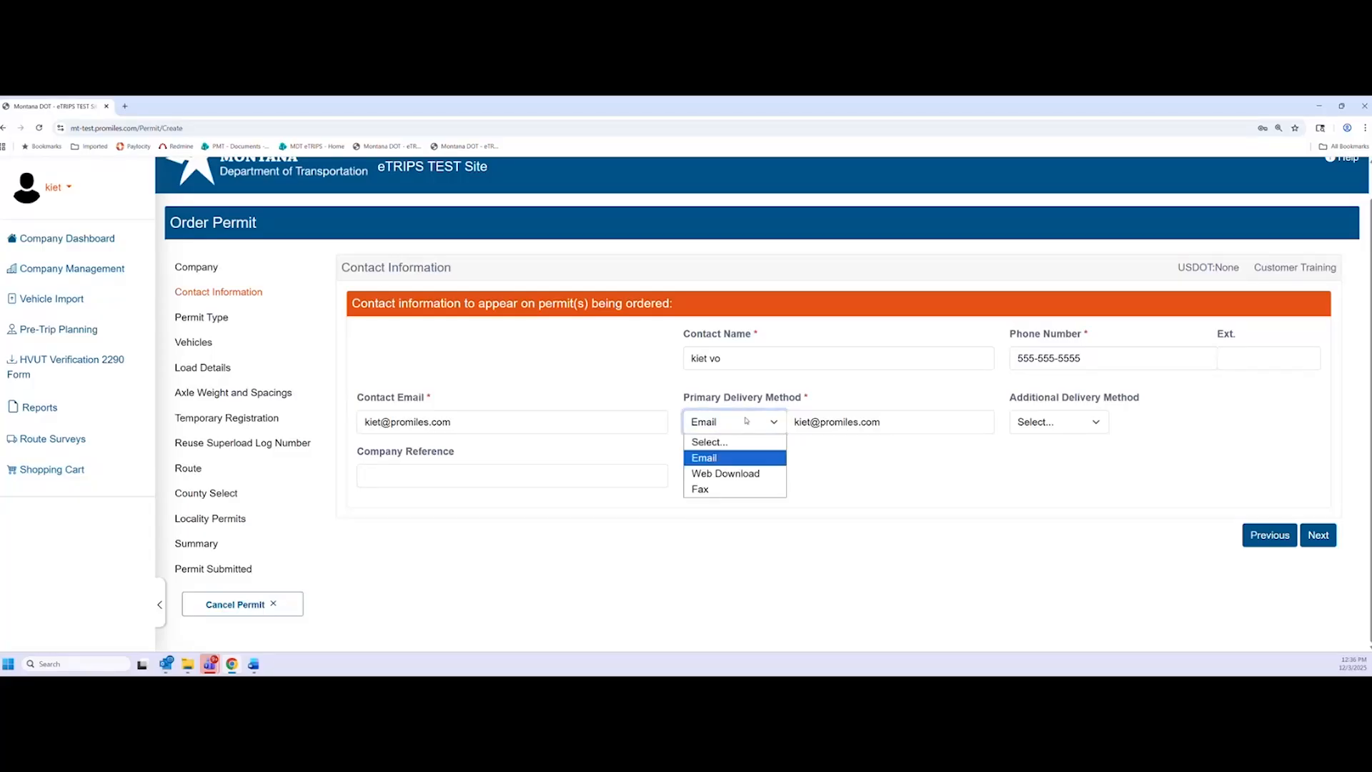
click(750, 392)
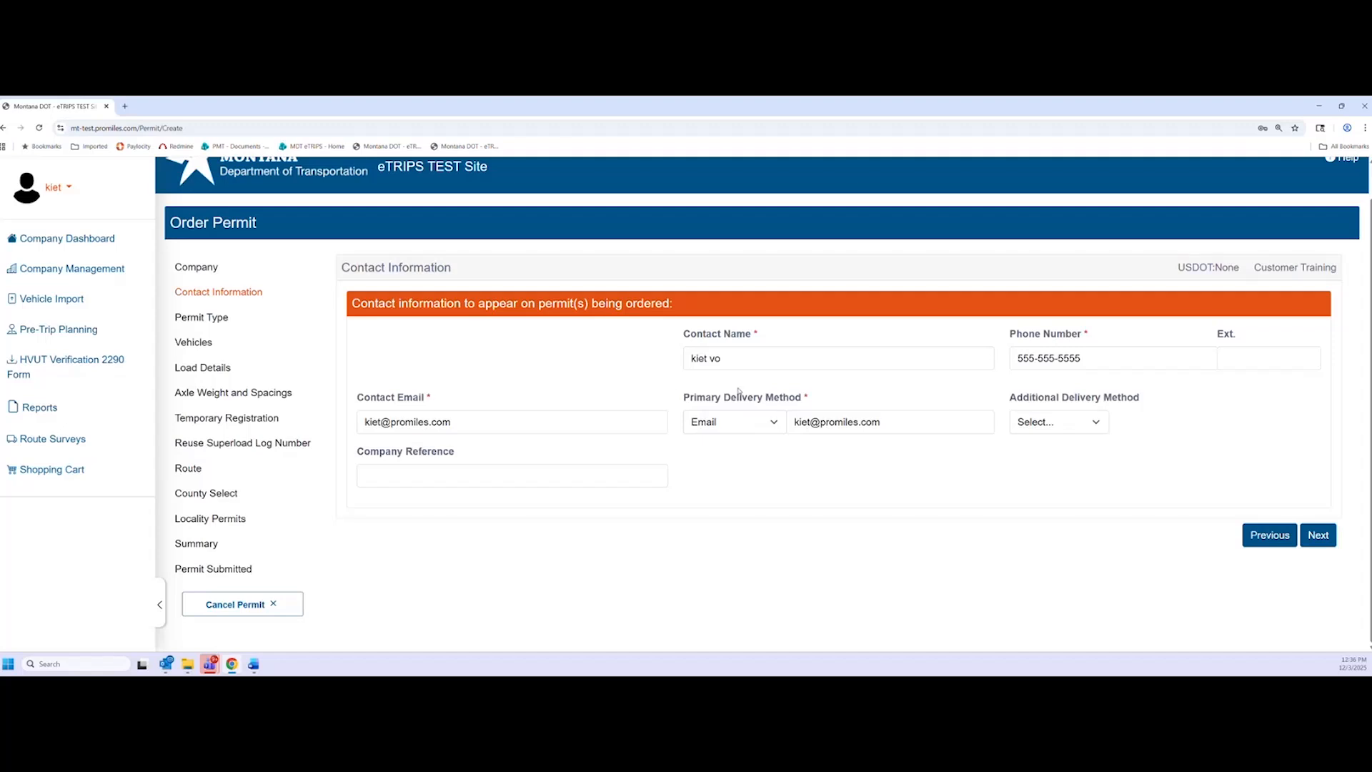
click(1318, 536)
Choose Single Trip for both the Permit Type and Permit Definition
scroll(361, 420, down, 1)
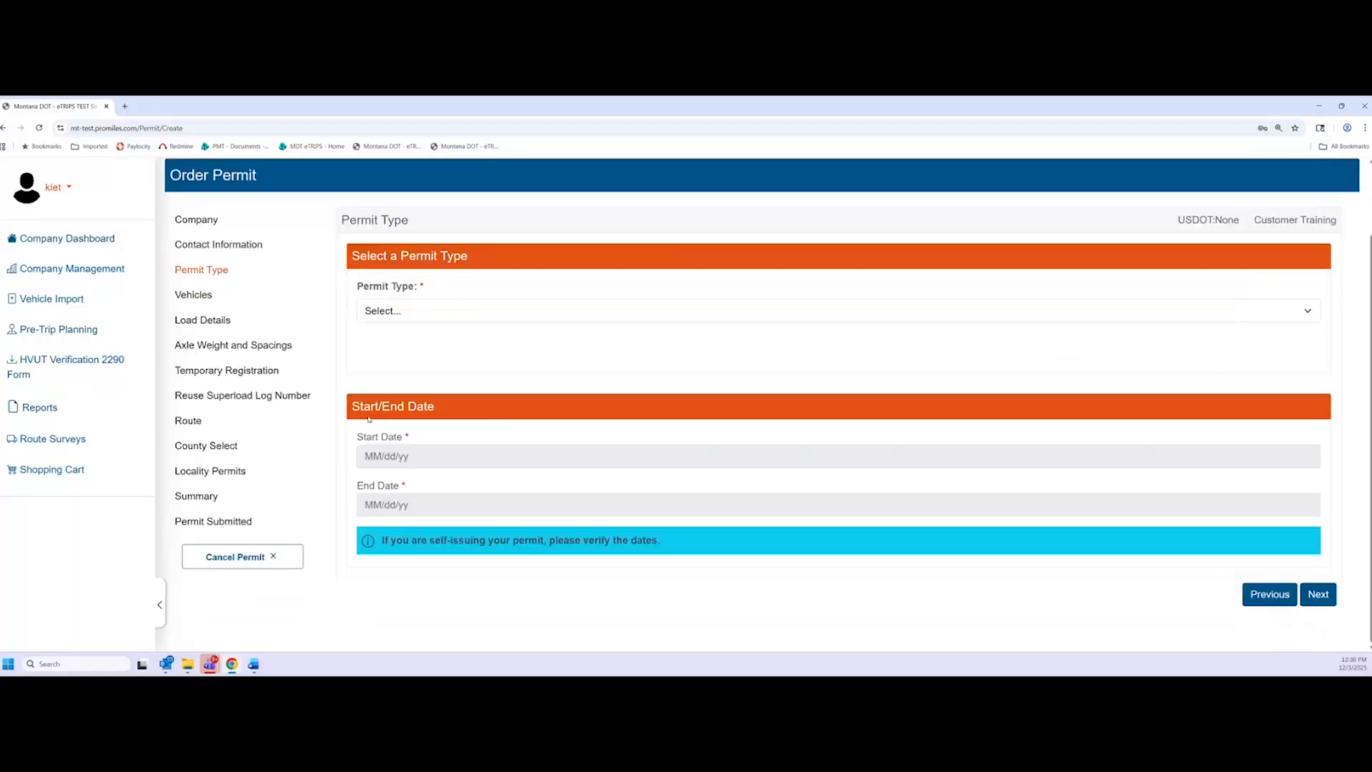
click(583, 313)
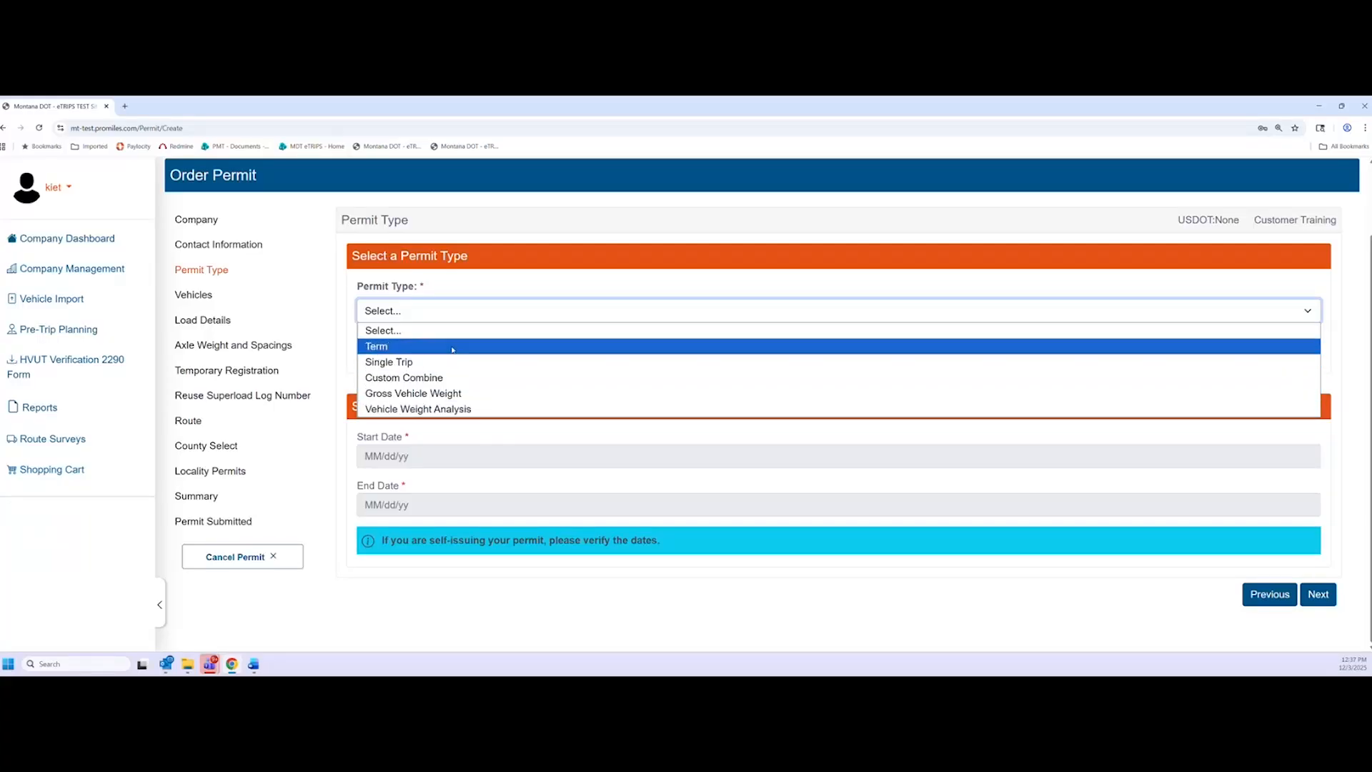
click(411, 363)
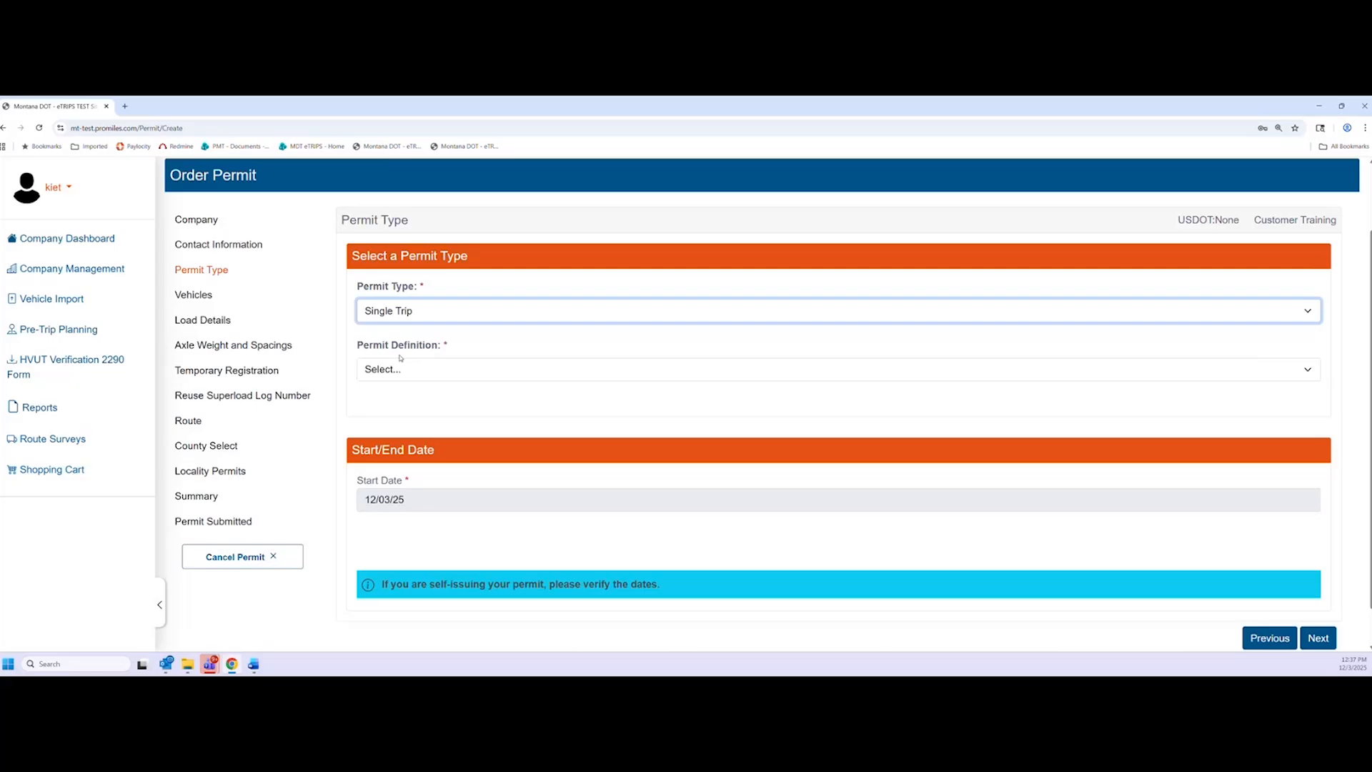
click(468, 369)
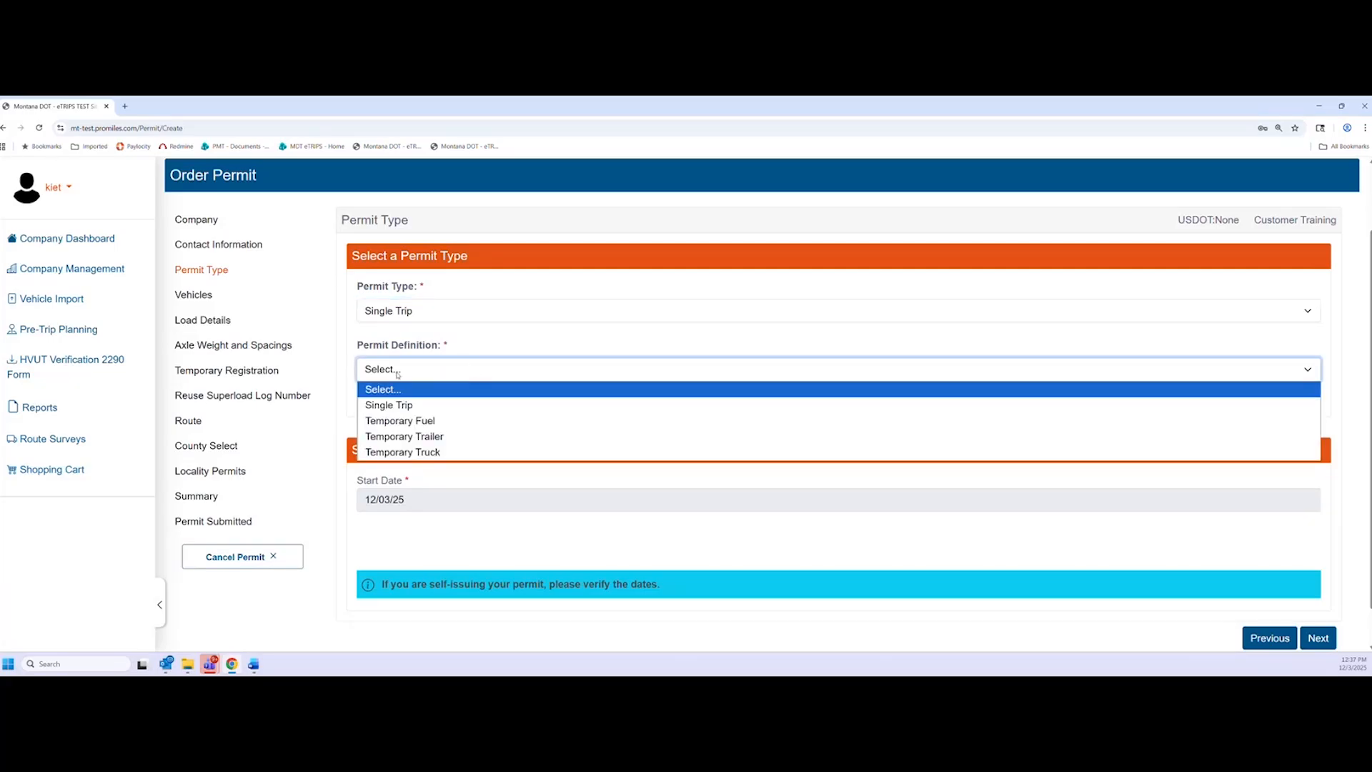
click(467, 406)
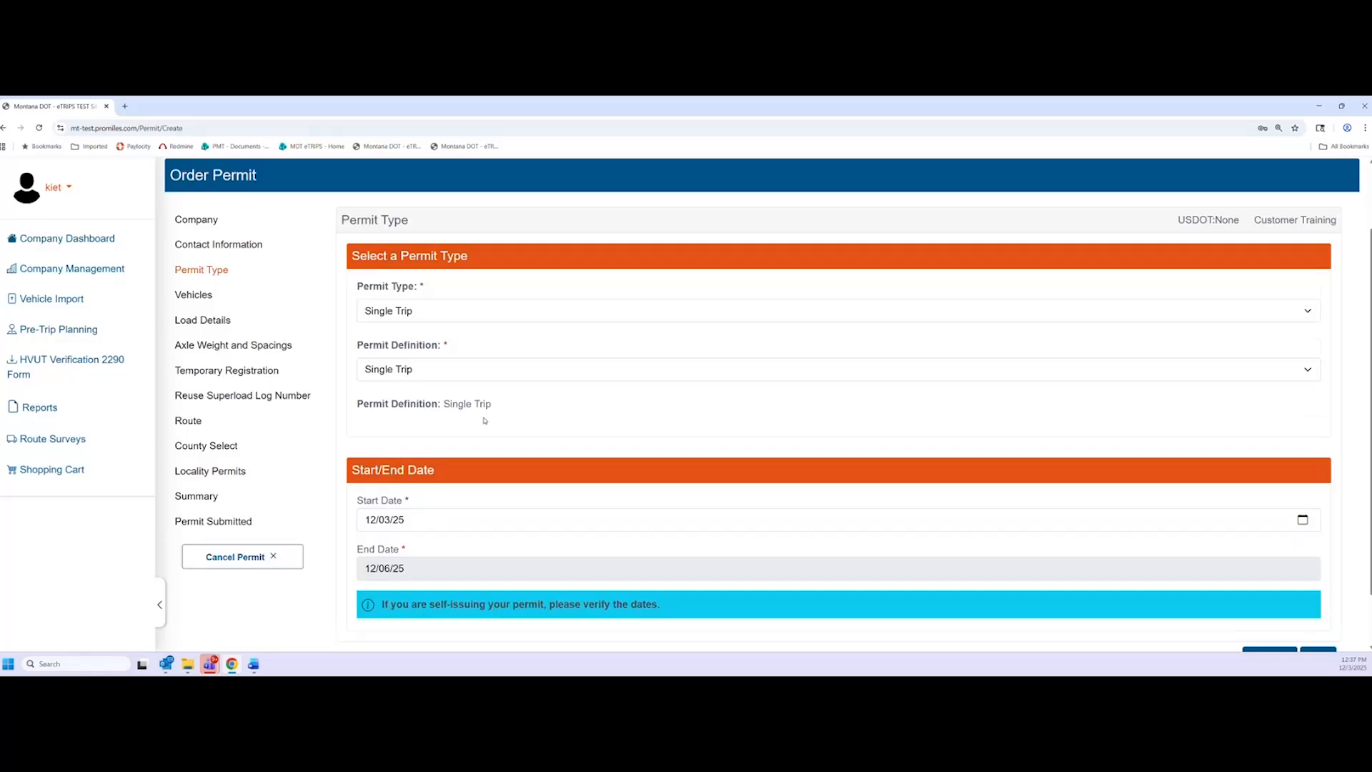
Confirm the 12/03/25 to 12/06/25 permit dates and advance to Vehicles
scroll(493, 425, down, 2)
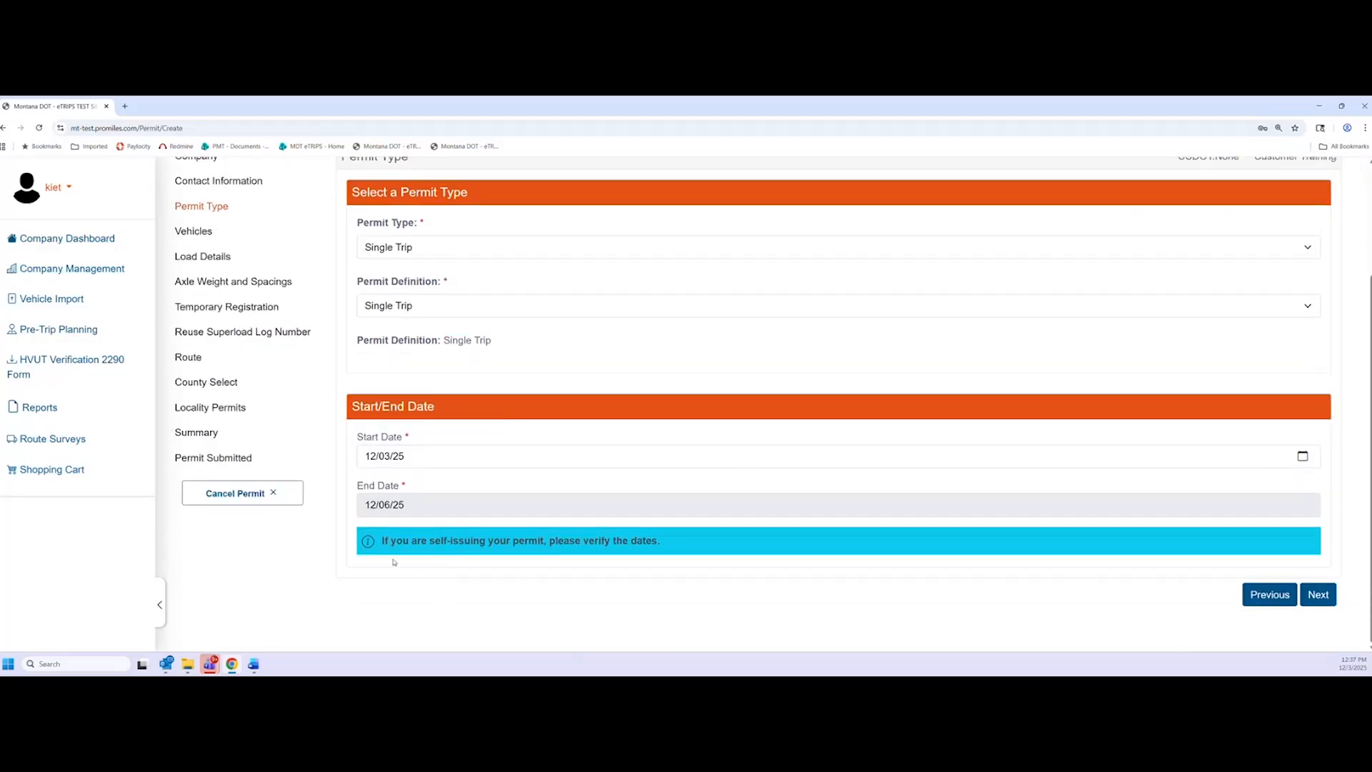
click(1302, 456)
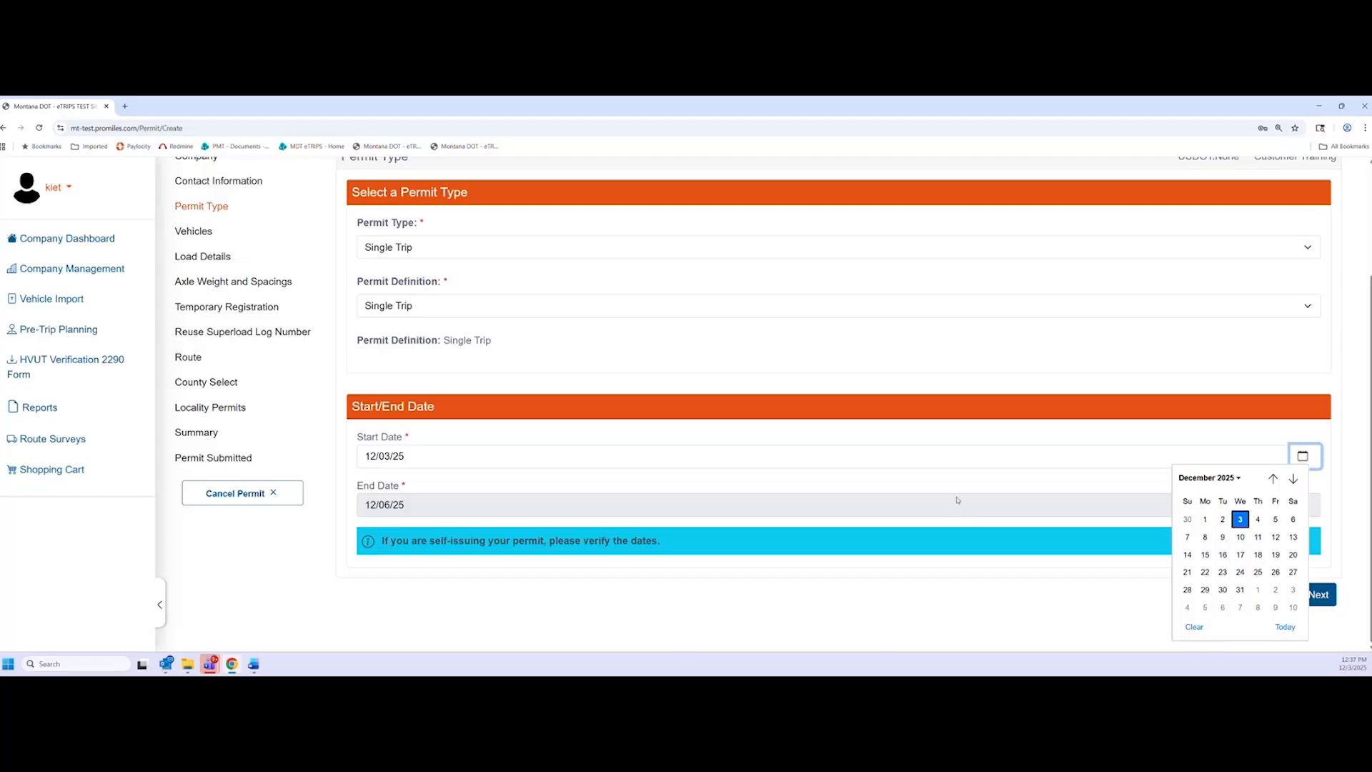
click(1021, 367)
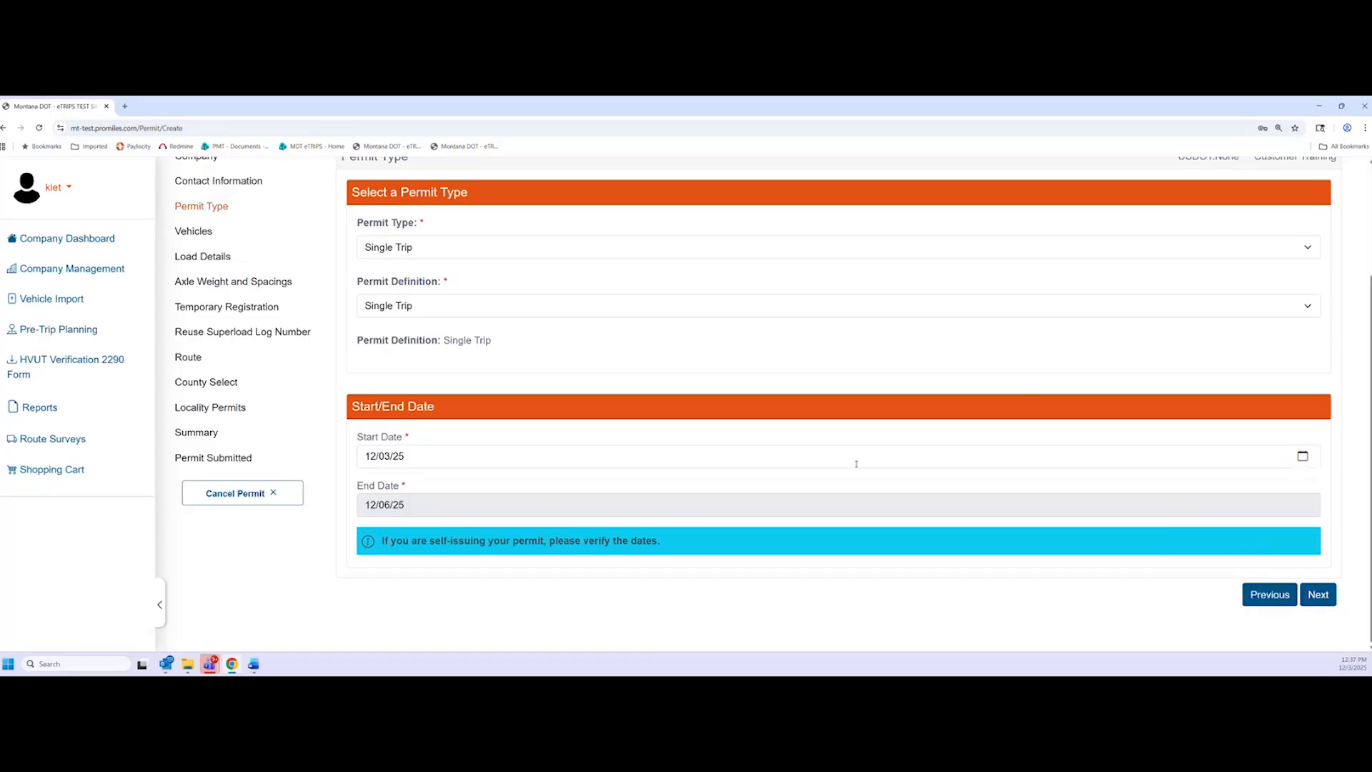
click(1320, 595)
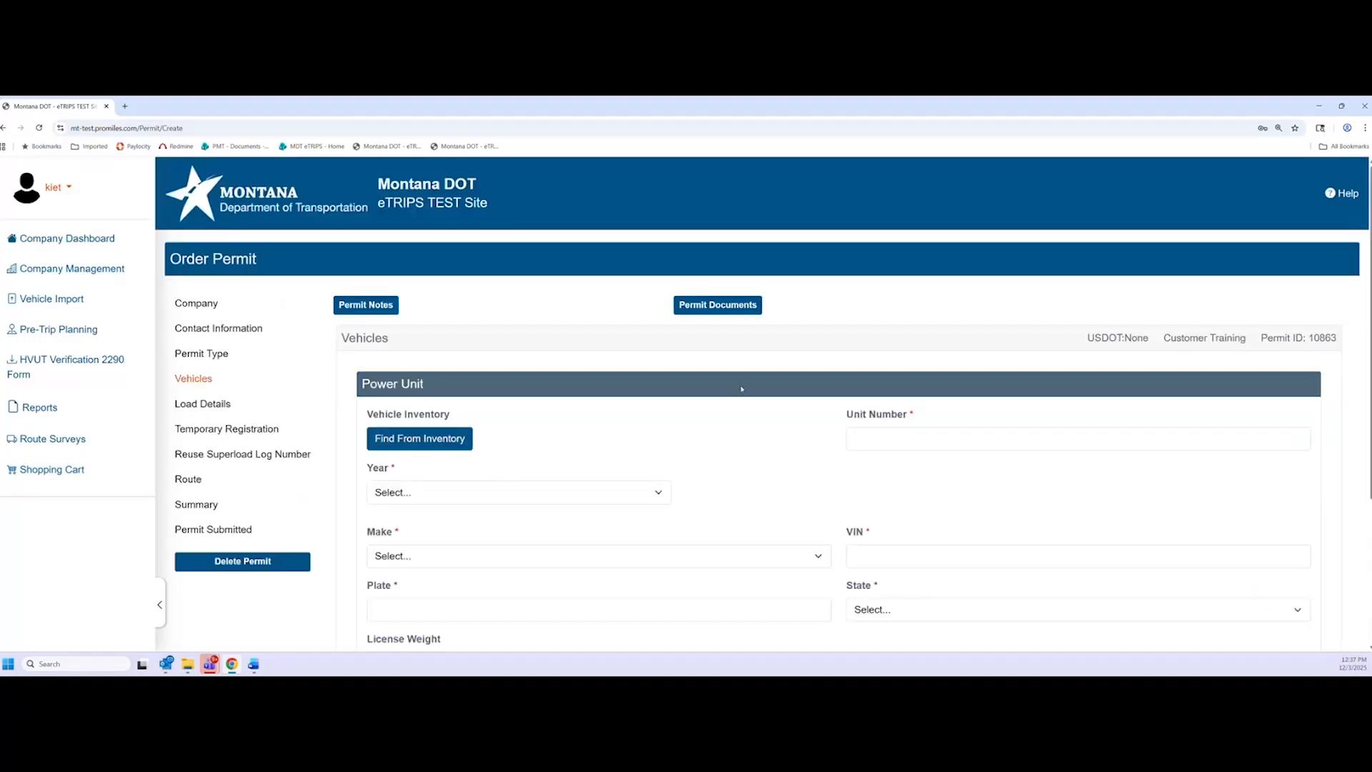
Load the 1Z PETERBILT 2000 tractor from vehicle inventory into the Power Unit
scroll(805, 386, down, 1)
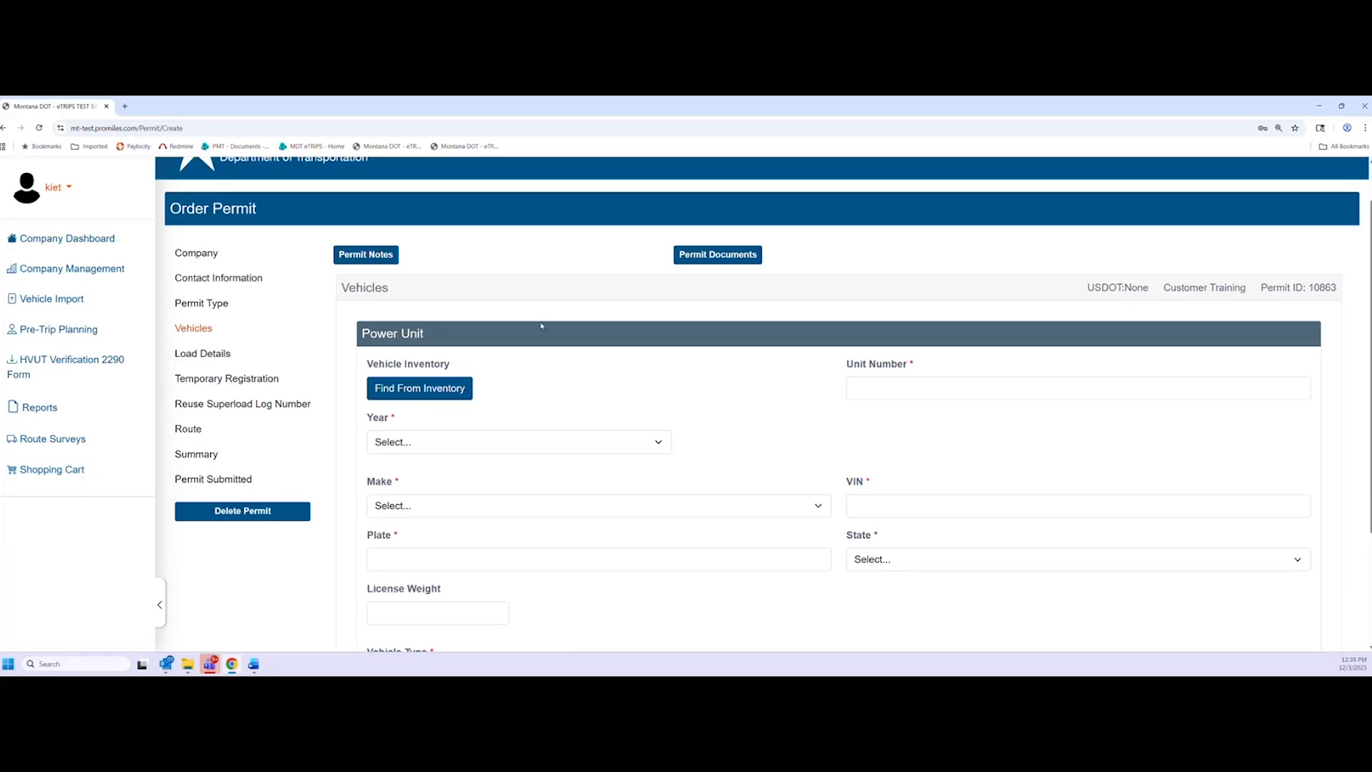
scroll(654, 422, down, 2)
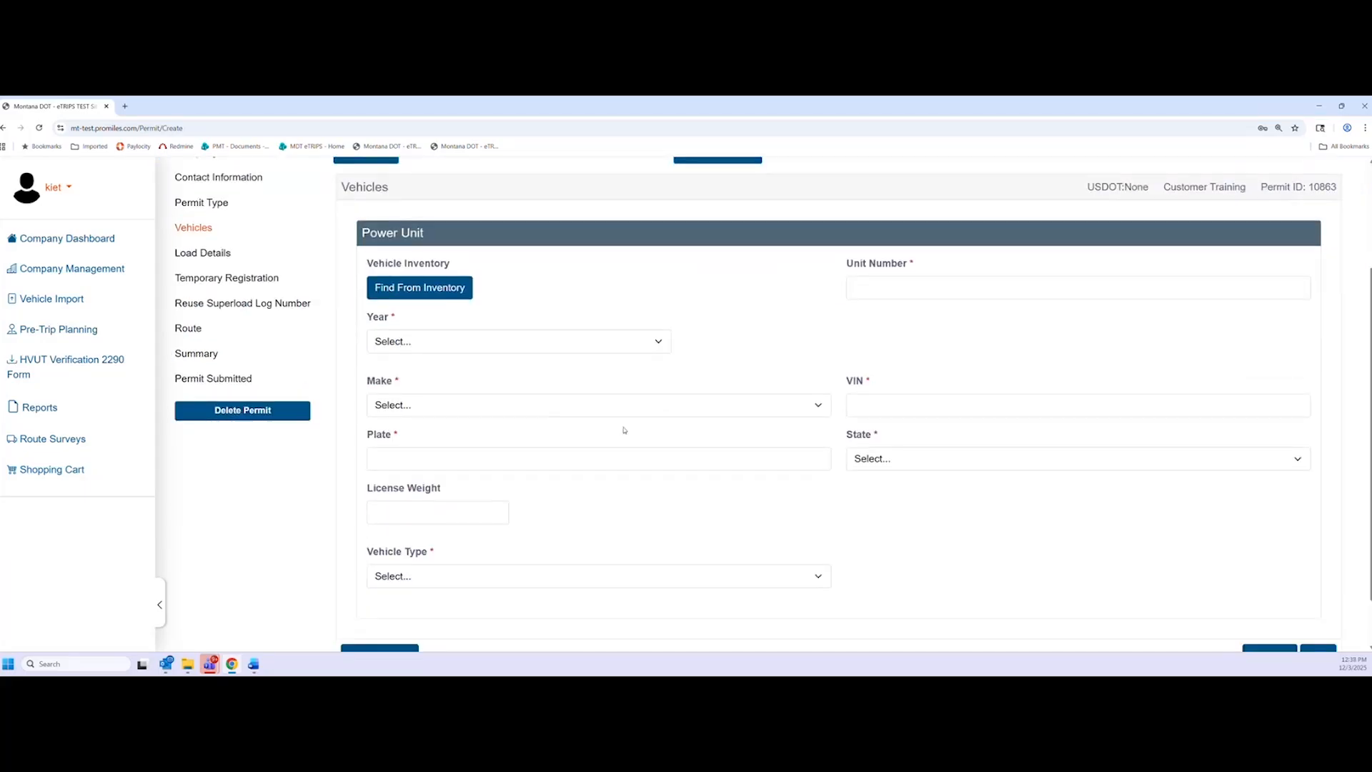
click(899, 281)
click(889, 293)
click(803, 344)
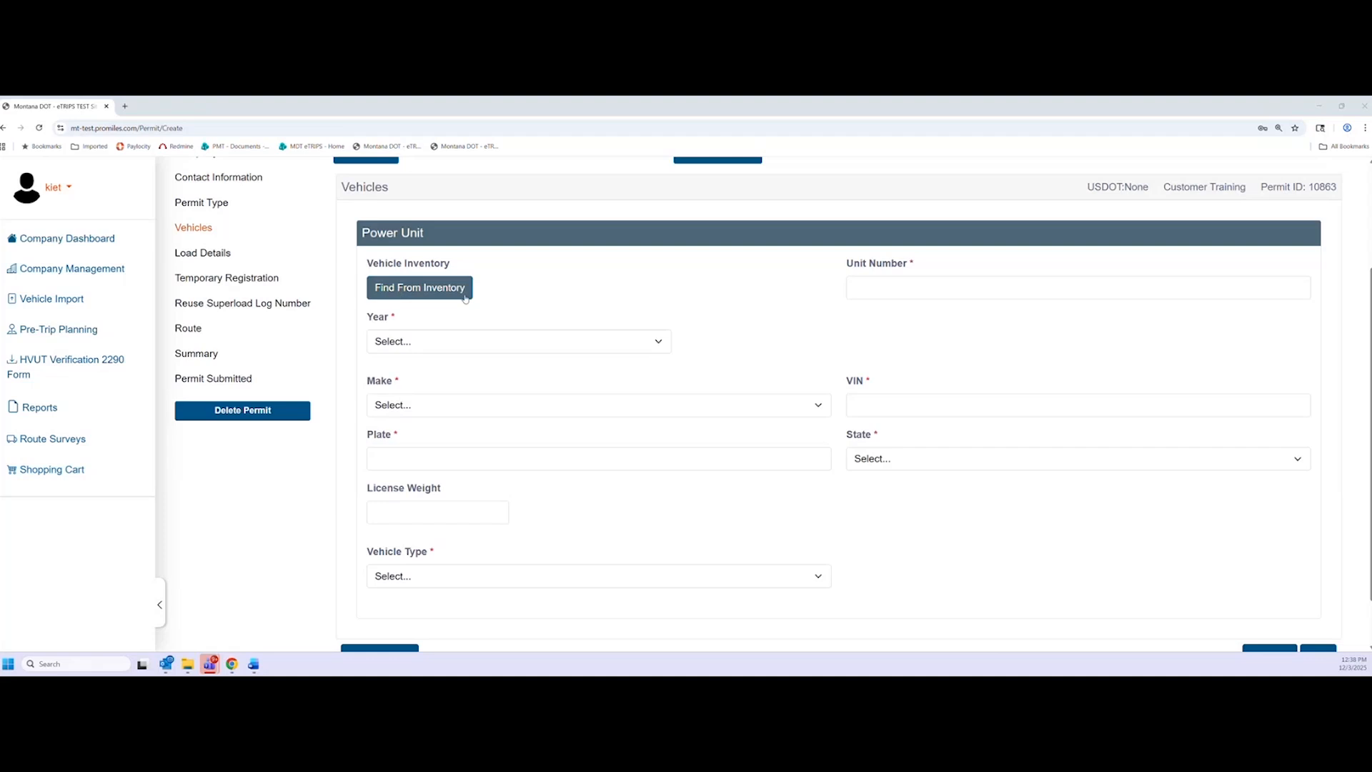
click(433, 291)
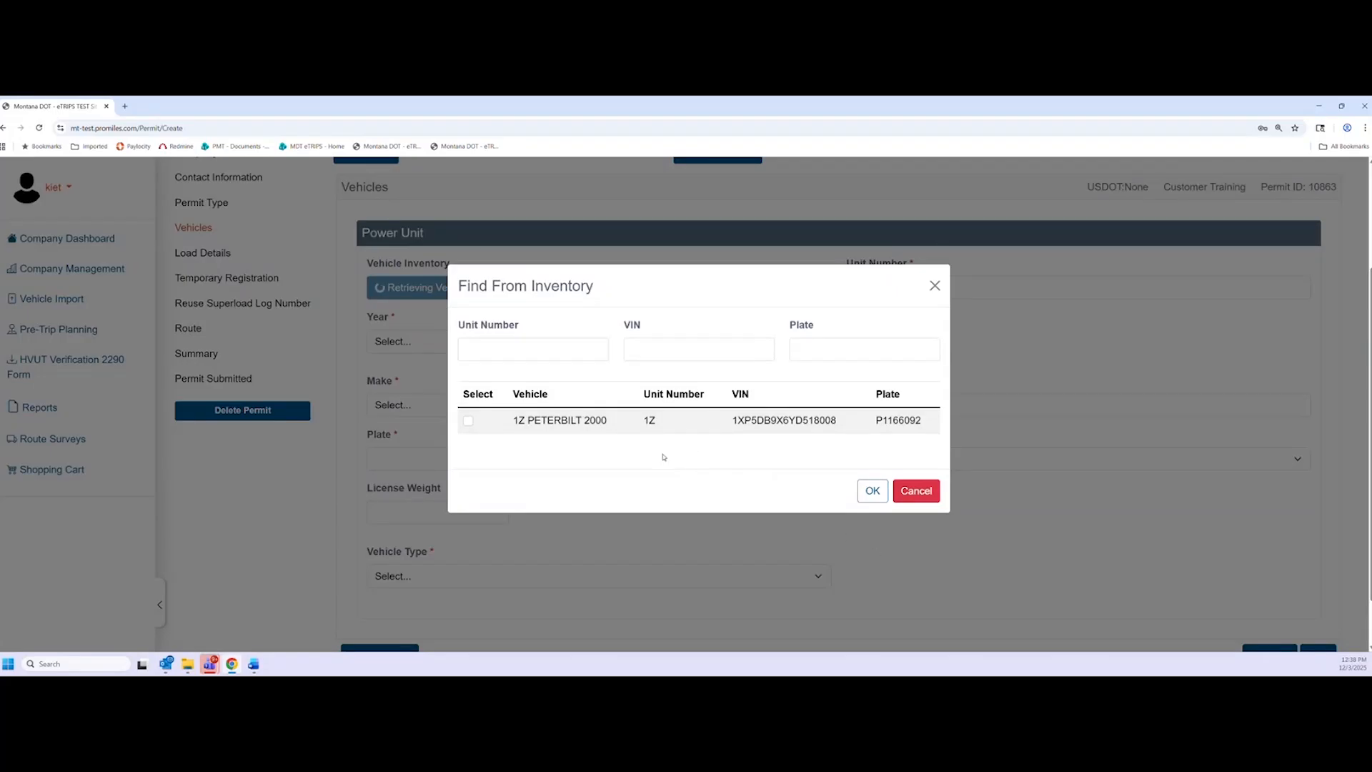
click(584, 357)
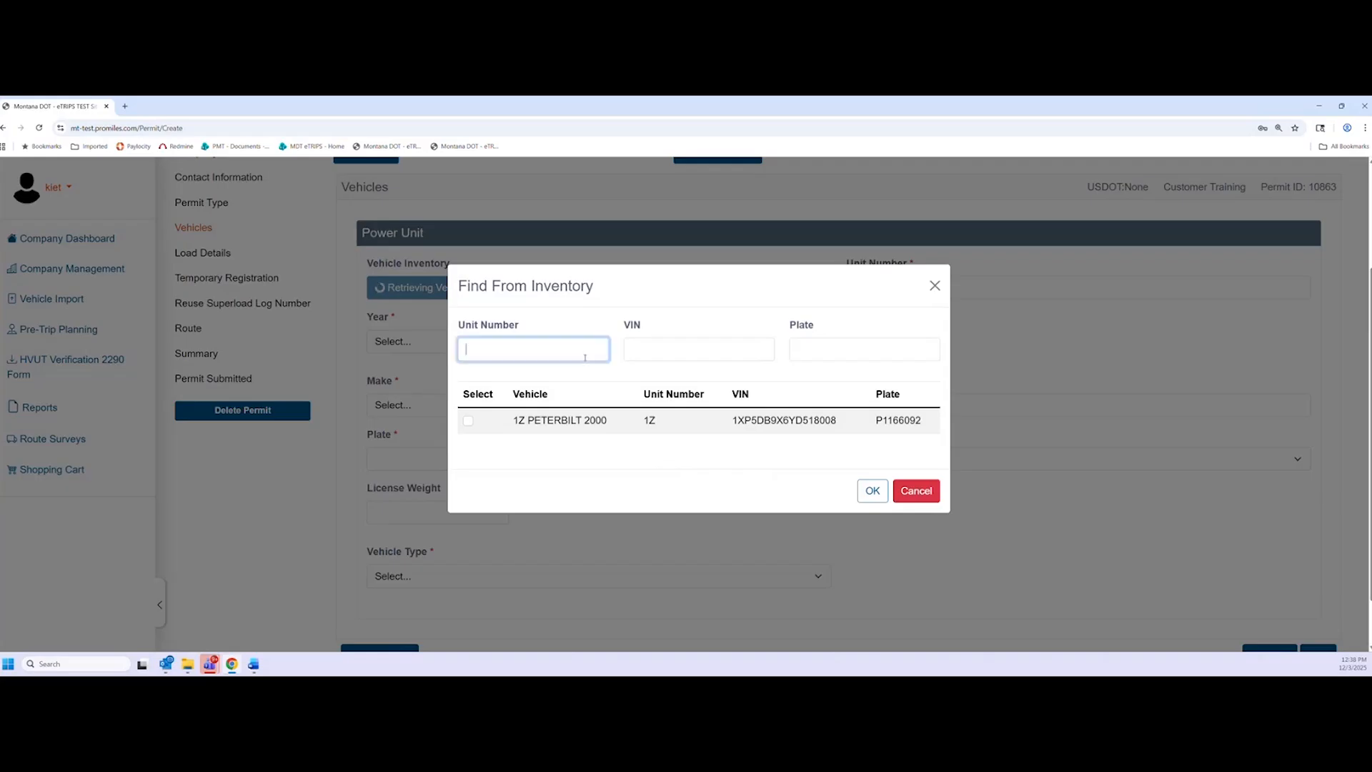
key(Tab)
key(Tab)
click(638, 448)
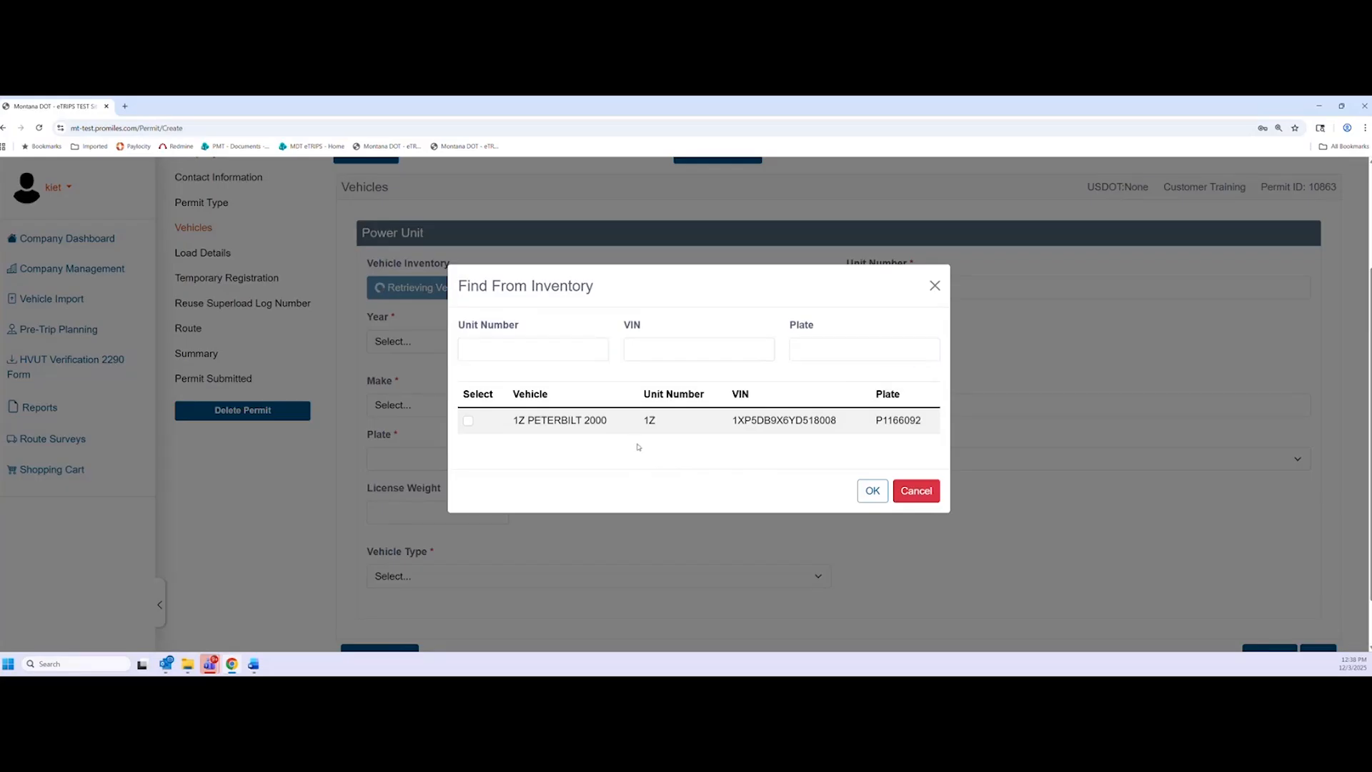
click(469, 422)
click(873, 490)
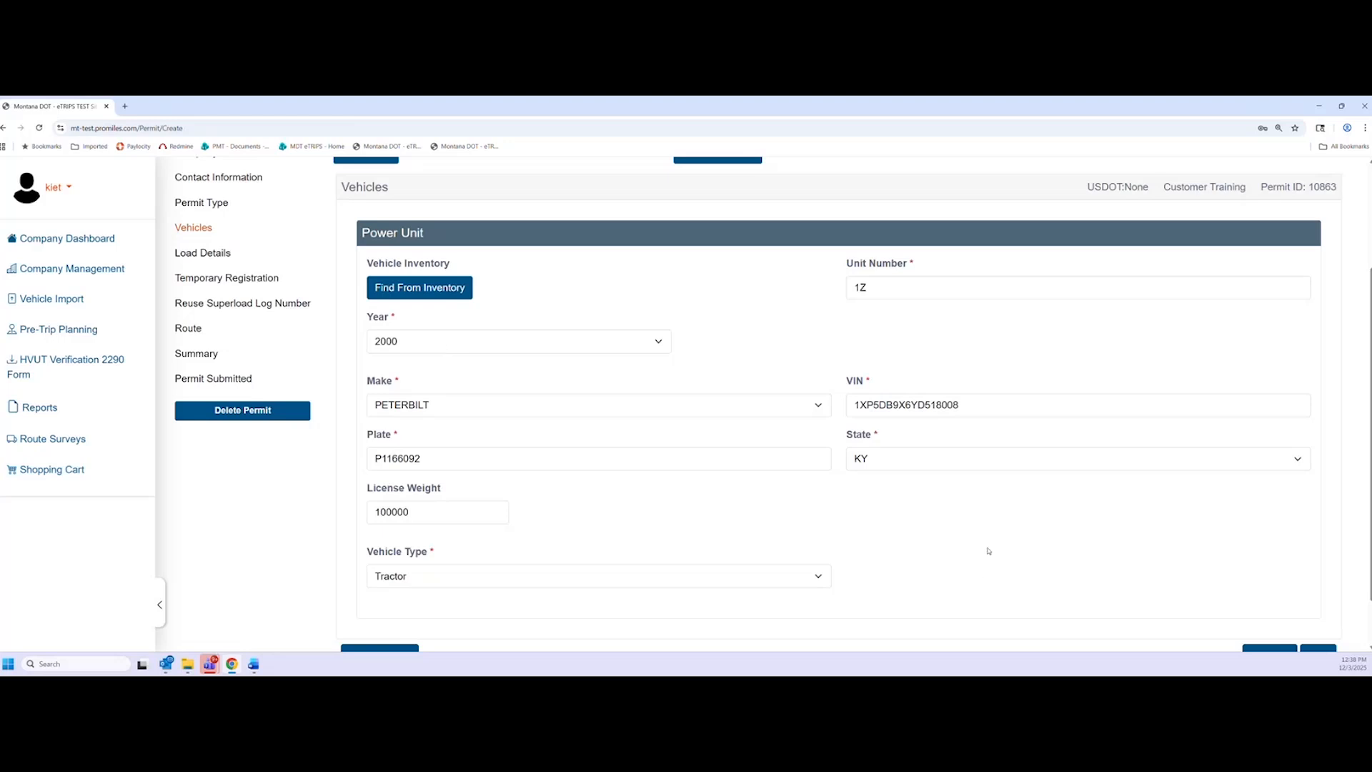
Save the power unit, acknowledge the SAFER license weight notice, and return to Vehicles
scroll(988, 551, down, 1)
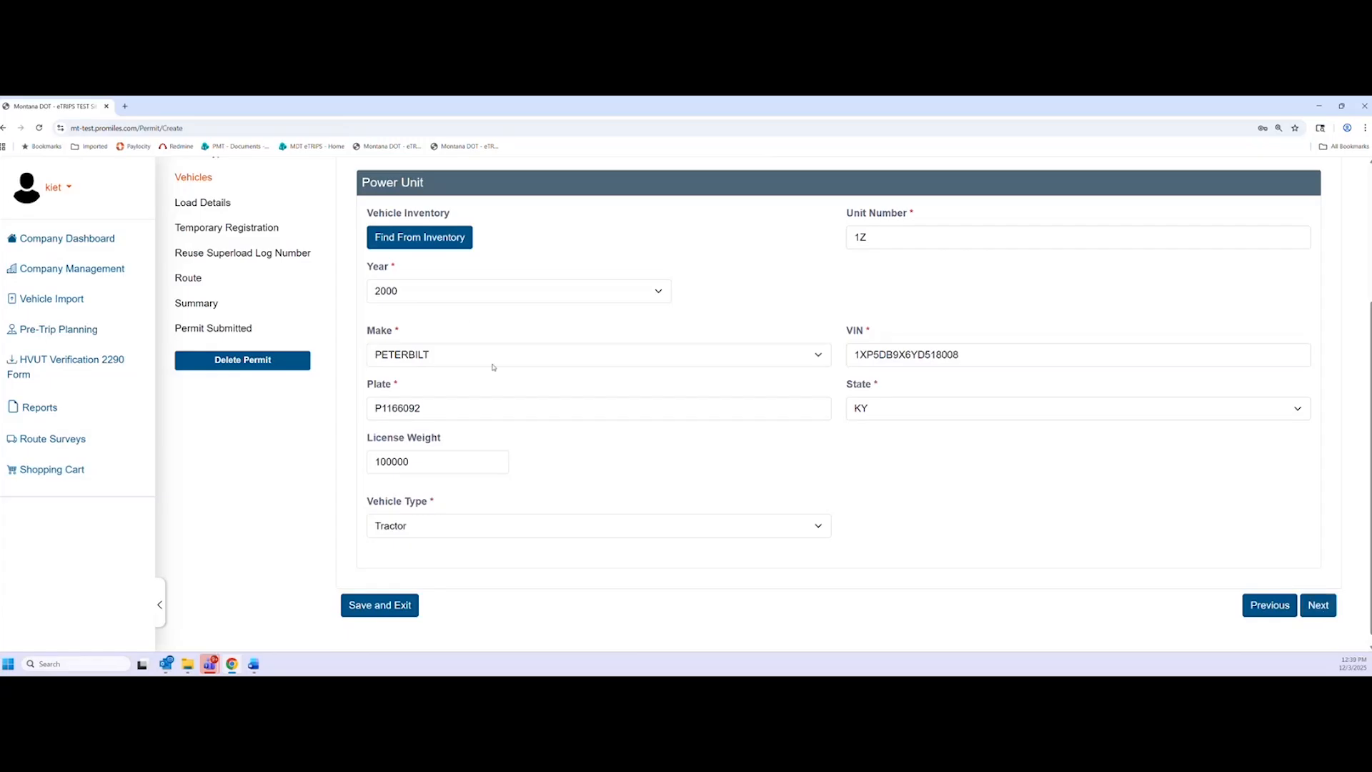
click(1318, 605)
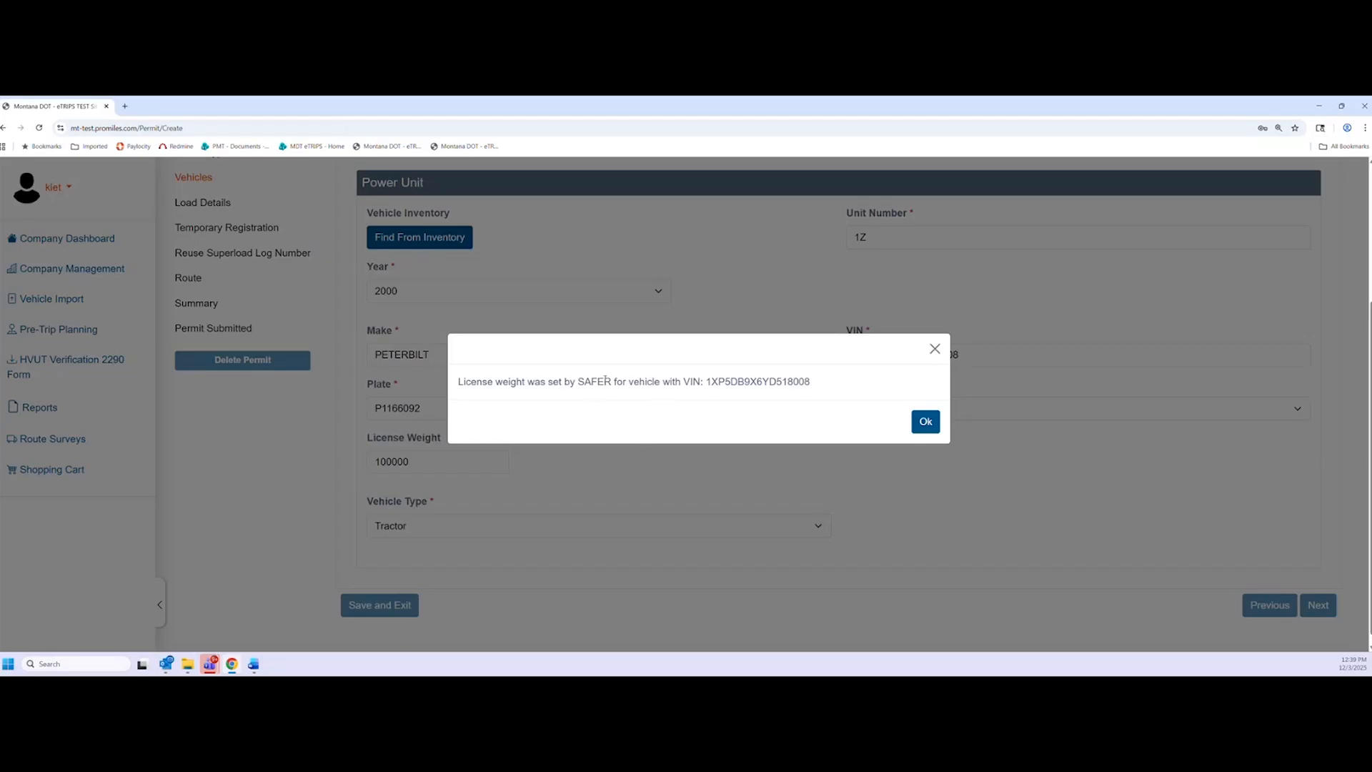
double_click(721, 382)
click(721, 382)
click(925, 422)
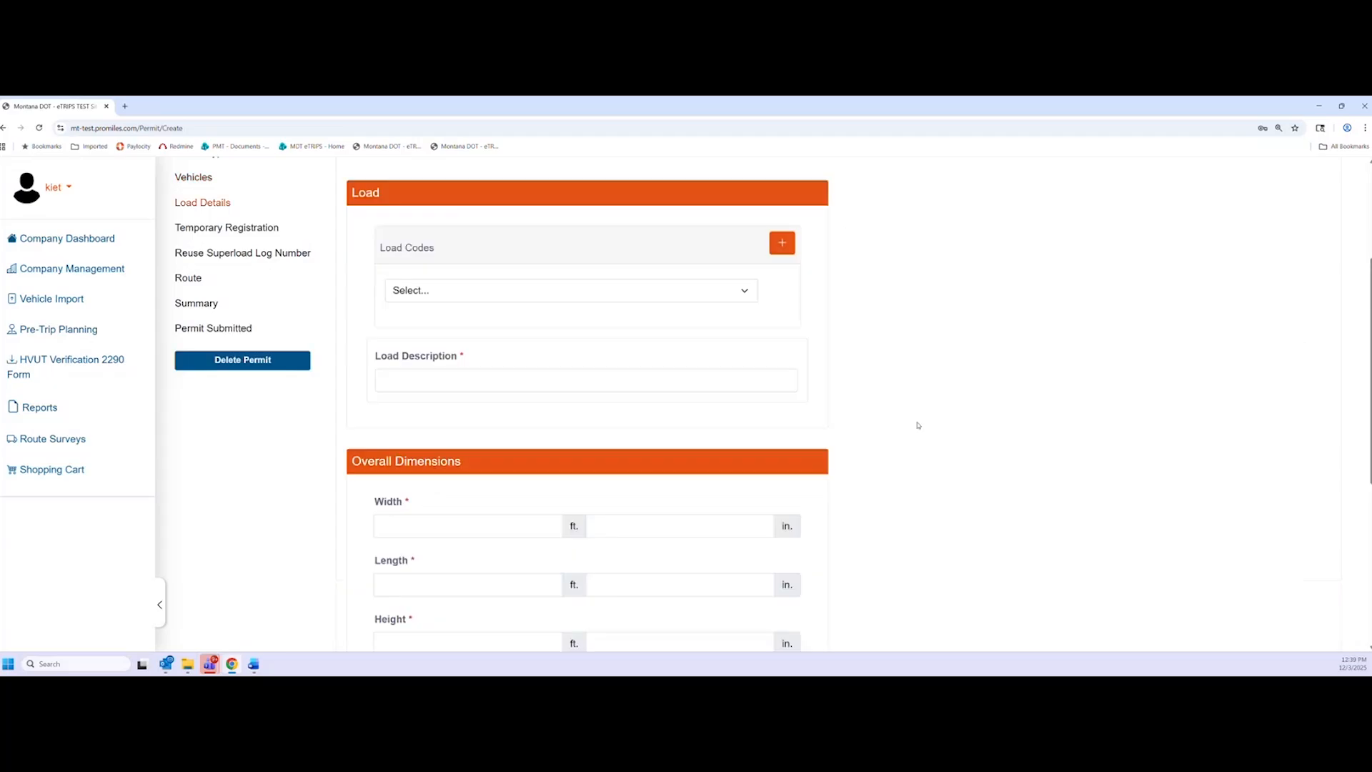
scroll(984, 527, down, 4)
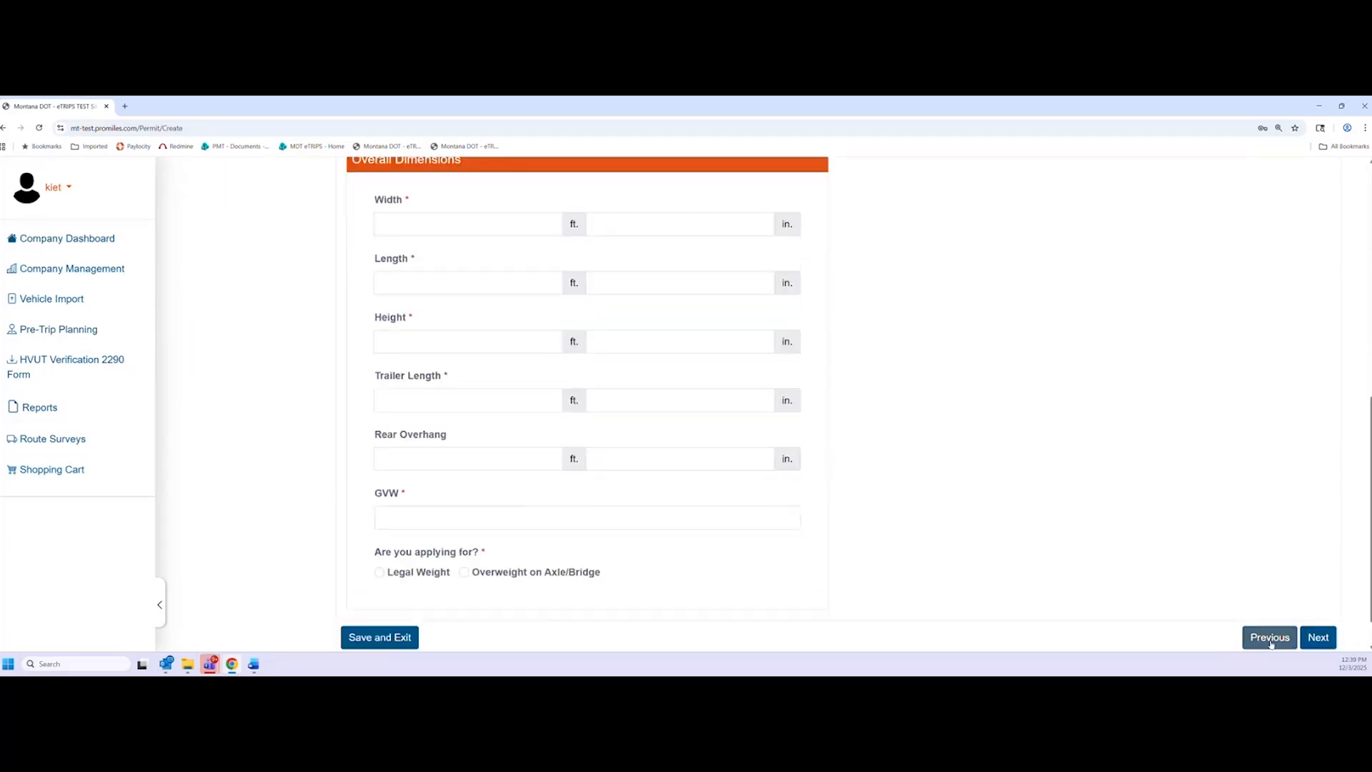
click(1270, 637)
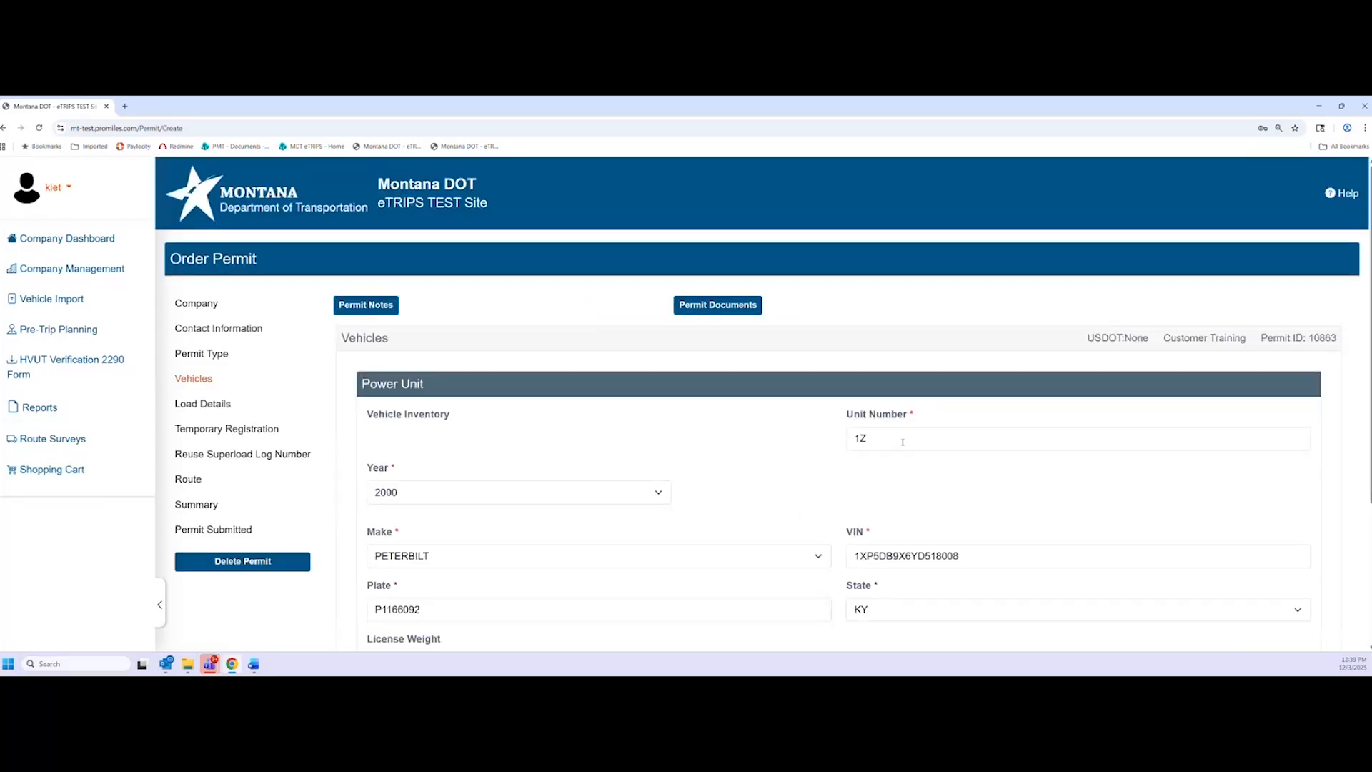
Check the 112000 license weight, save the power unit, and acknowledge the SAFER notice
scroll(499, 481, down, 3)
drag(373, 470, 418, 462)
click(419, 465)
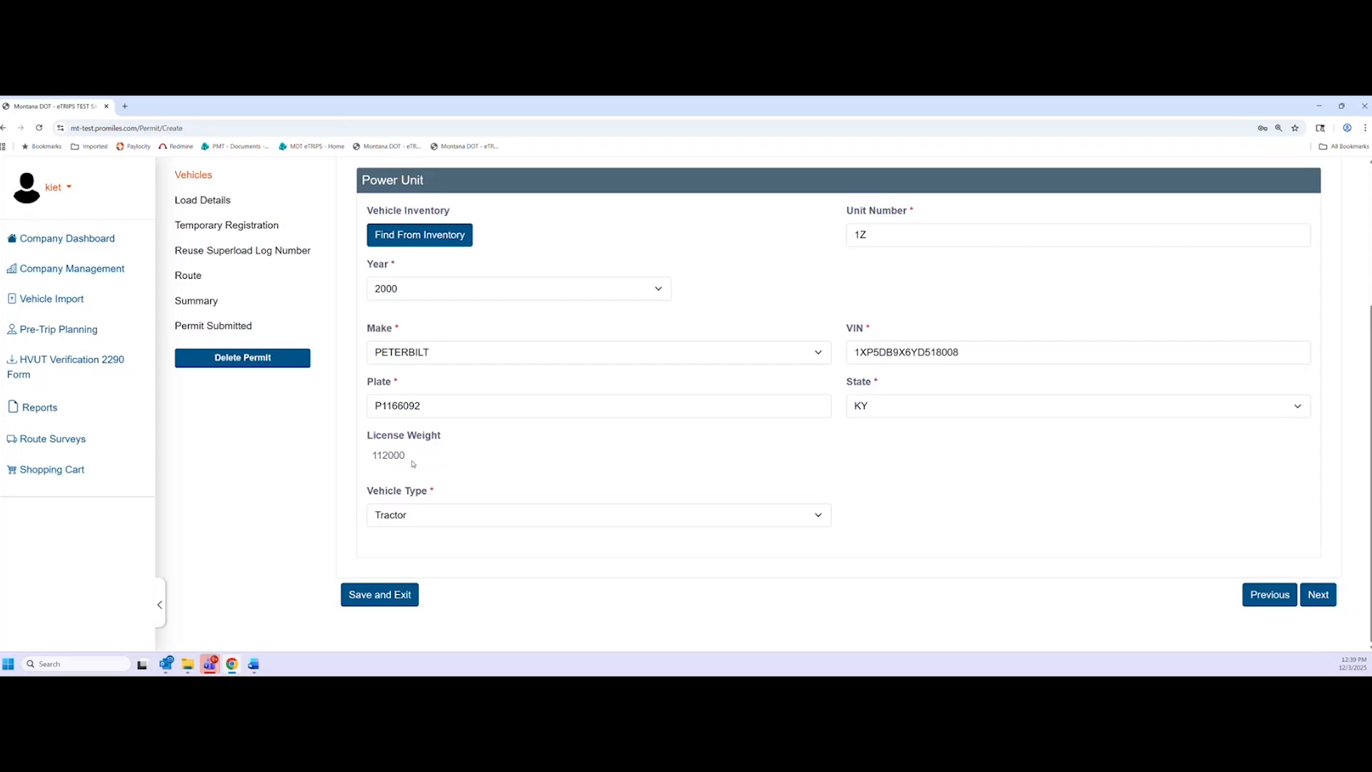
double_click(386, 461)
click(418, 465)
click(1319, 606)
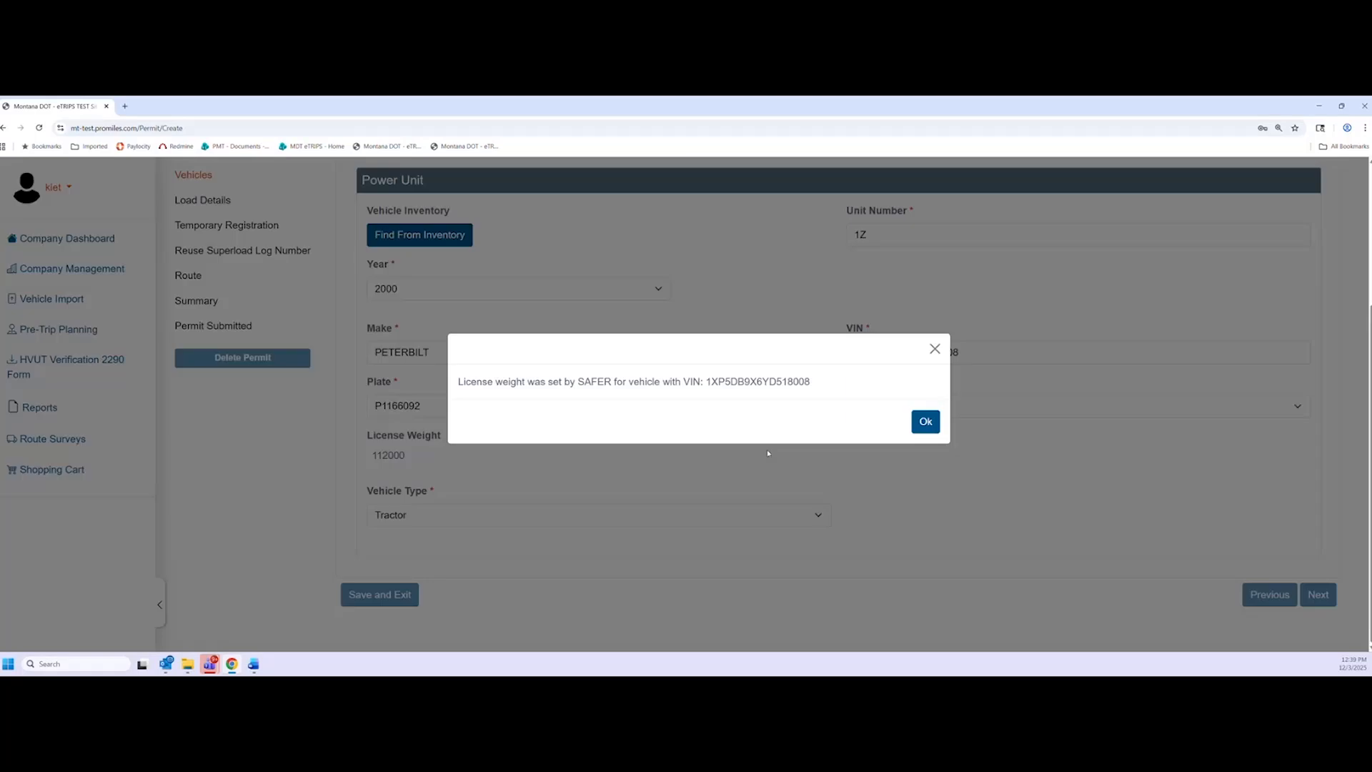
click(925, 423)
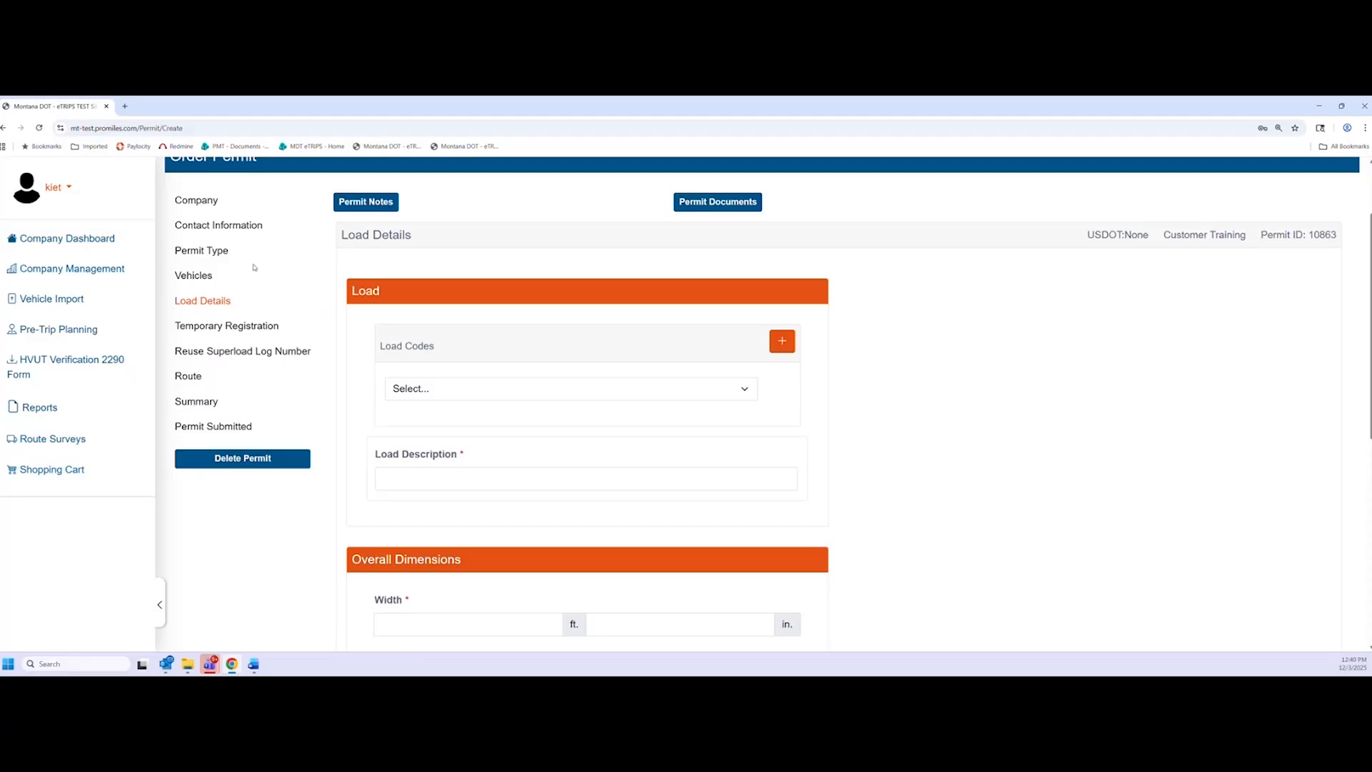
Choose OT - Other from the Load Codes list
scroll(344, 362, down, 2)
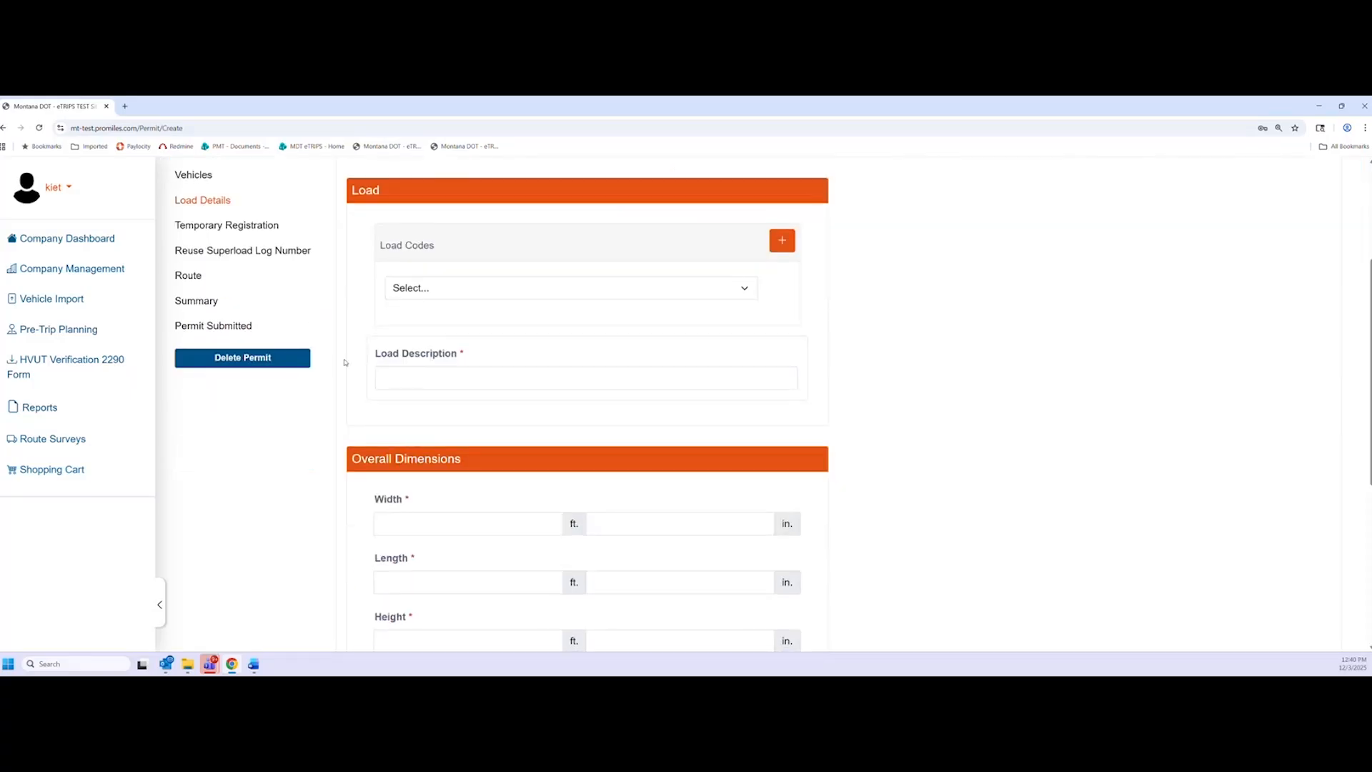
click(743, 288)
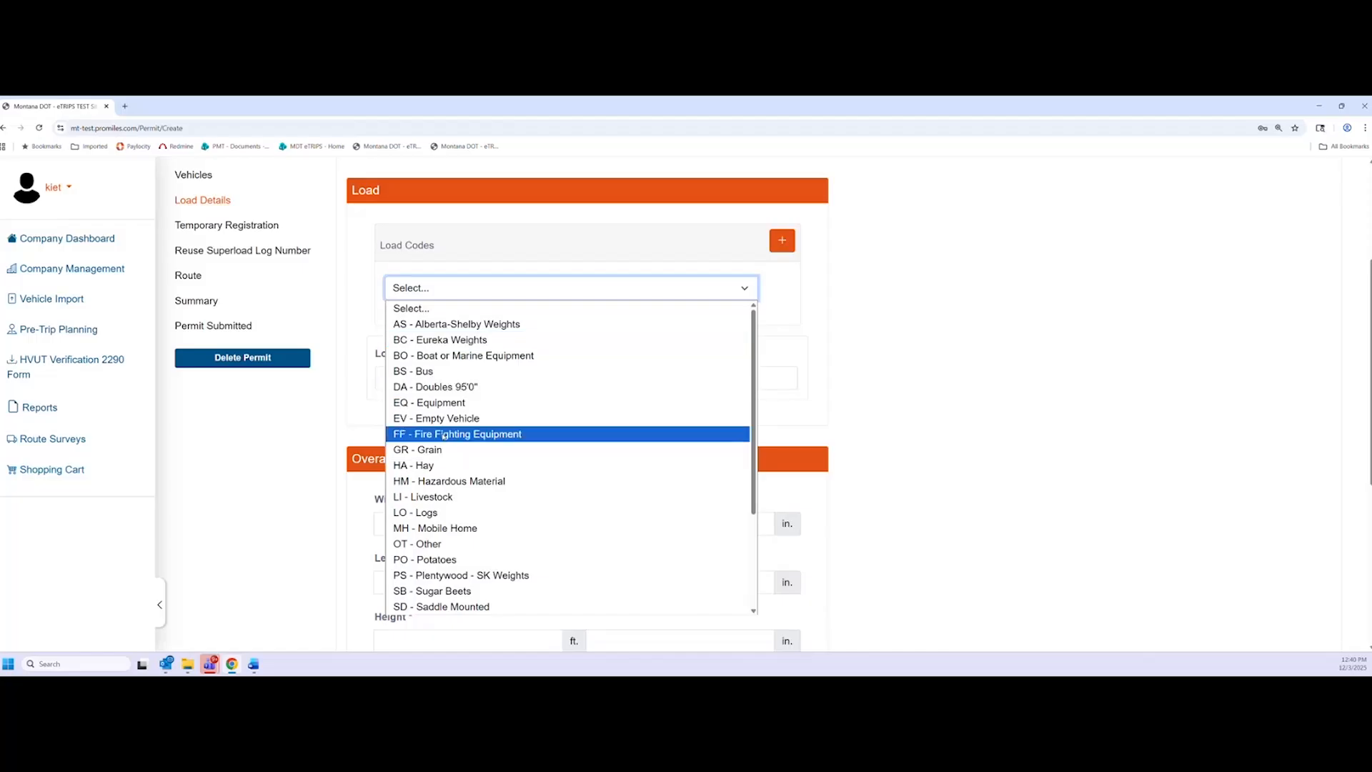
scroll(429, 457, down, 3)
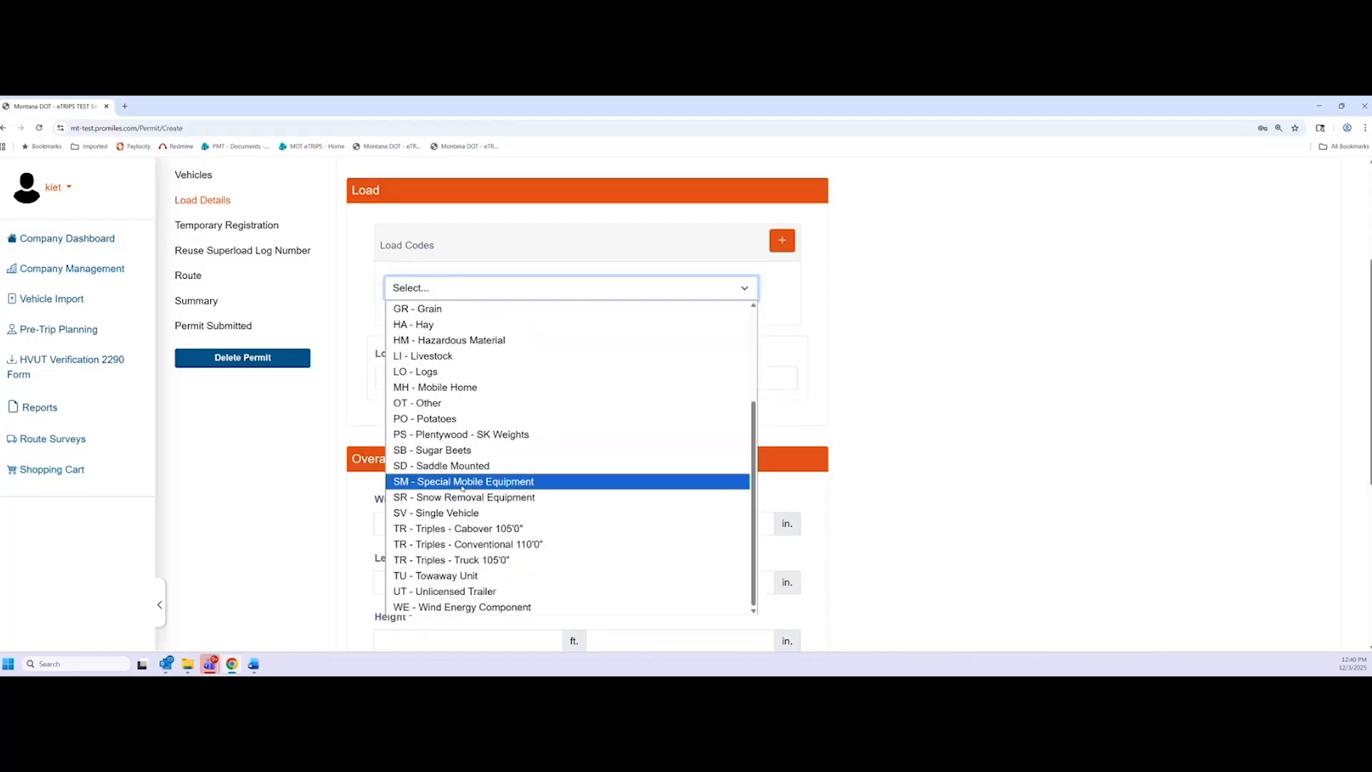
click(429, 402)
click(962, 321)
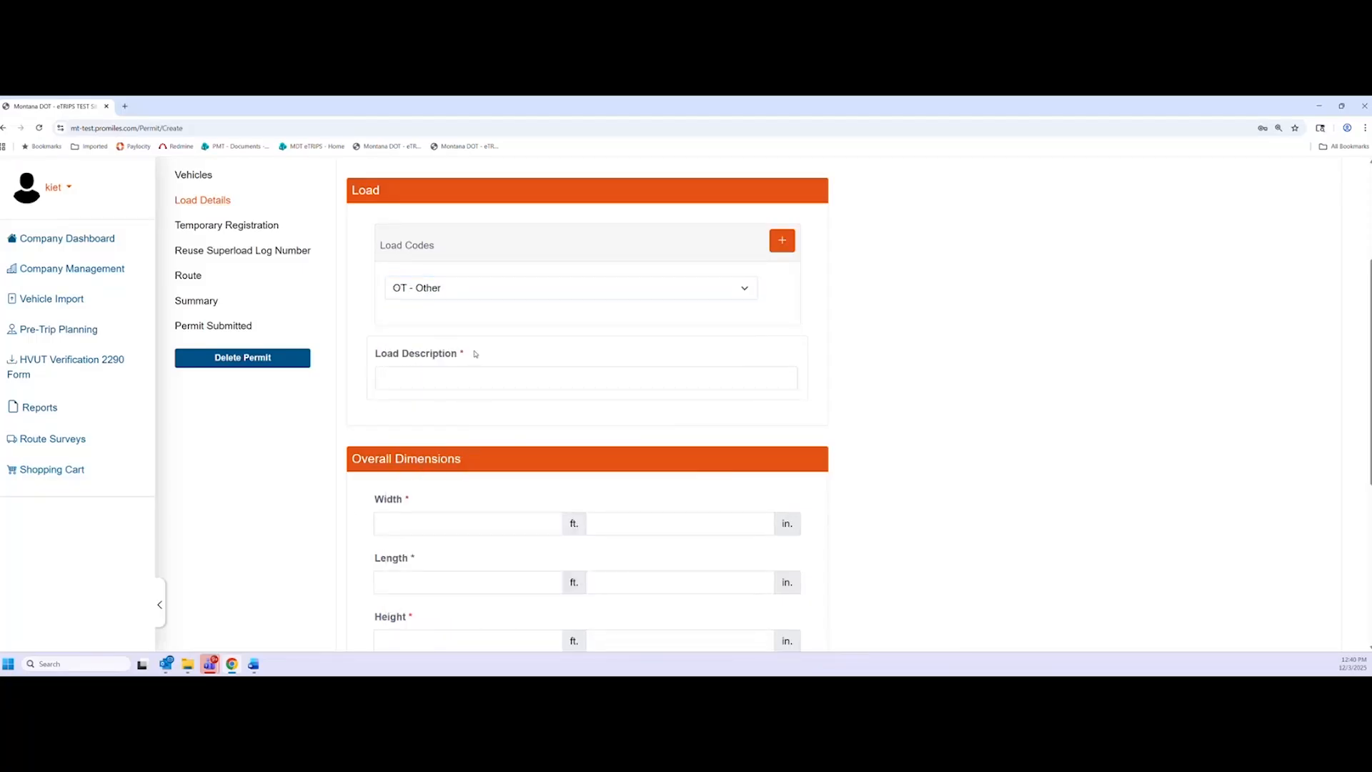
Enter 'generator' as the load description
click(481, 378)
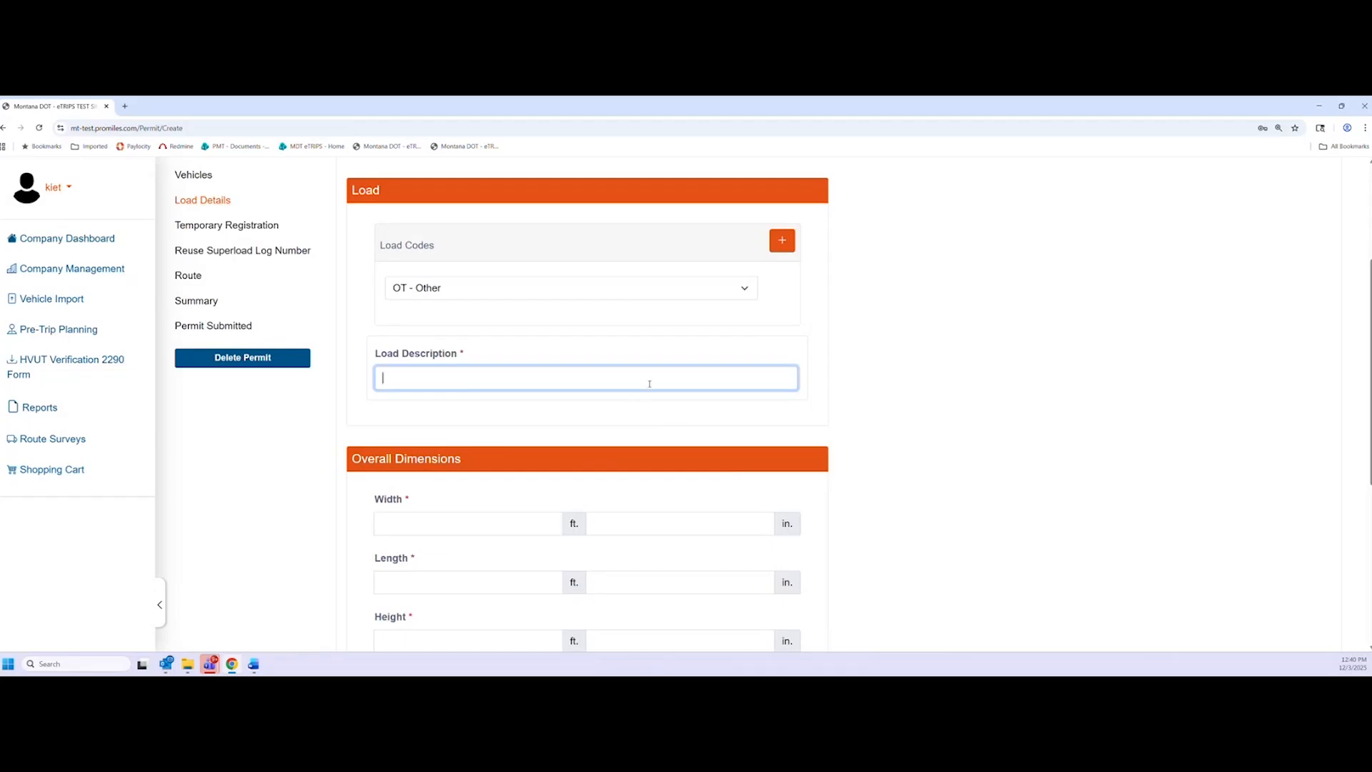
text(generator)
click(912, 333)
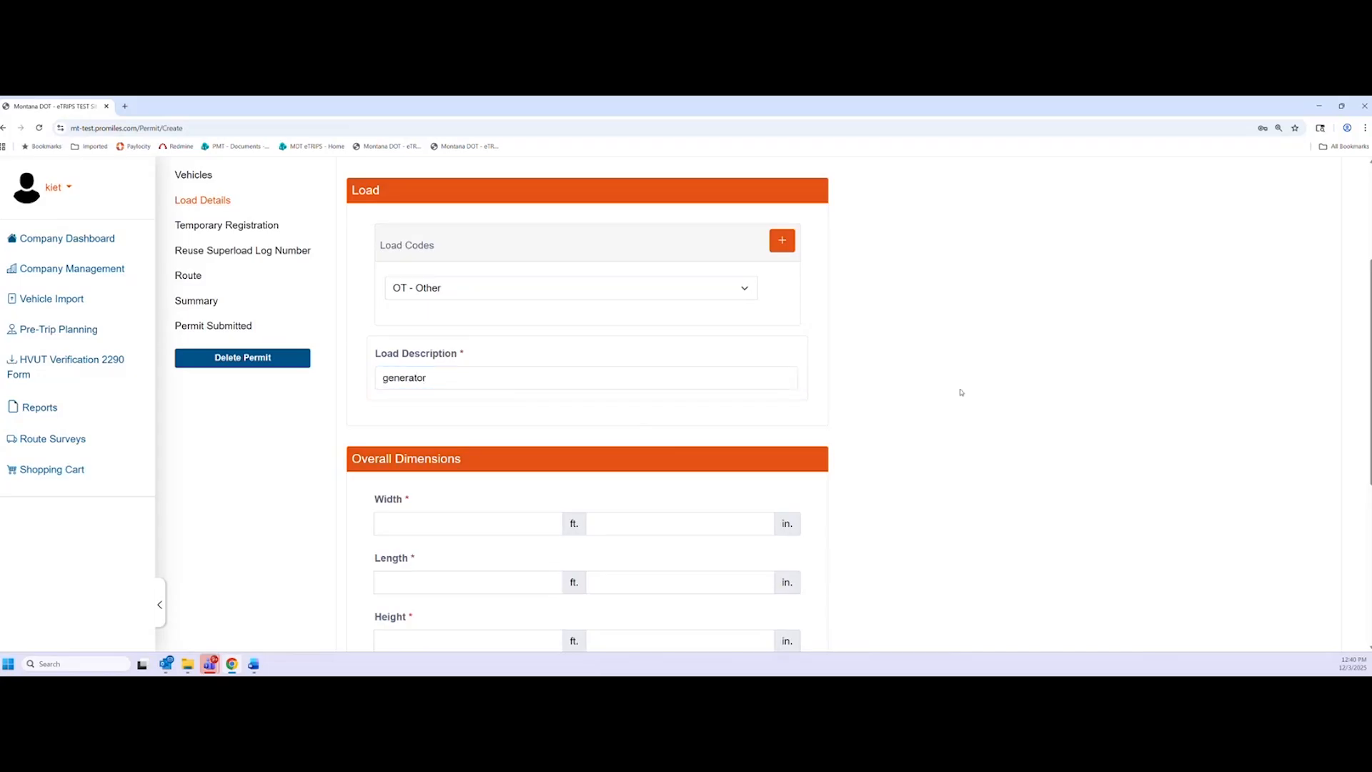
scroll(928, 429, down, 2)
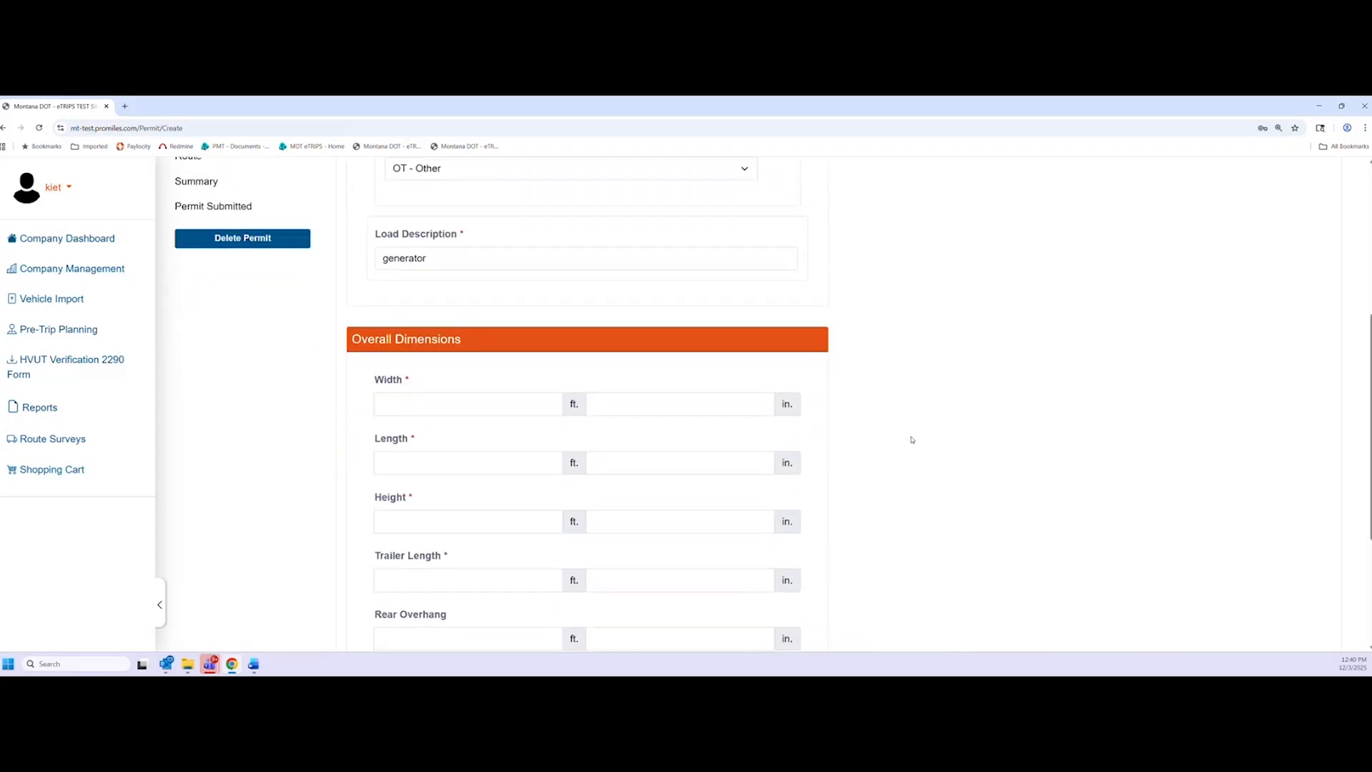
Point out the Trailer Length, Rear Overhang and GVW fields under Overall Dimensions
scroll(663, 431, down, 1)
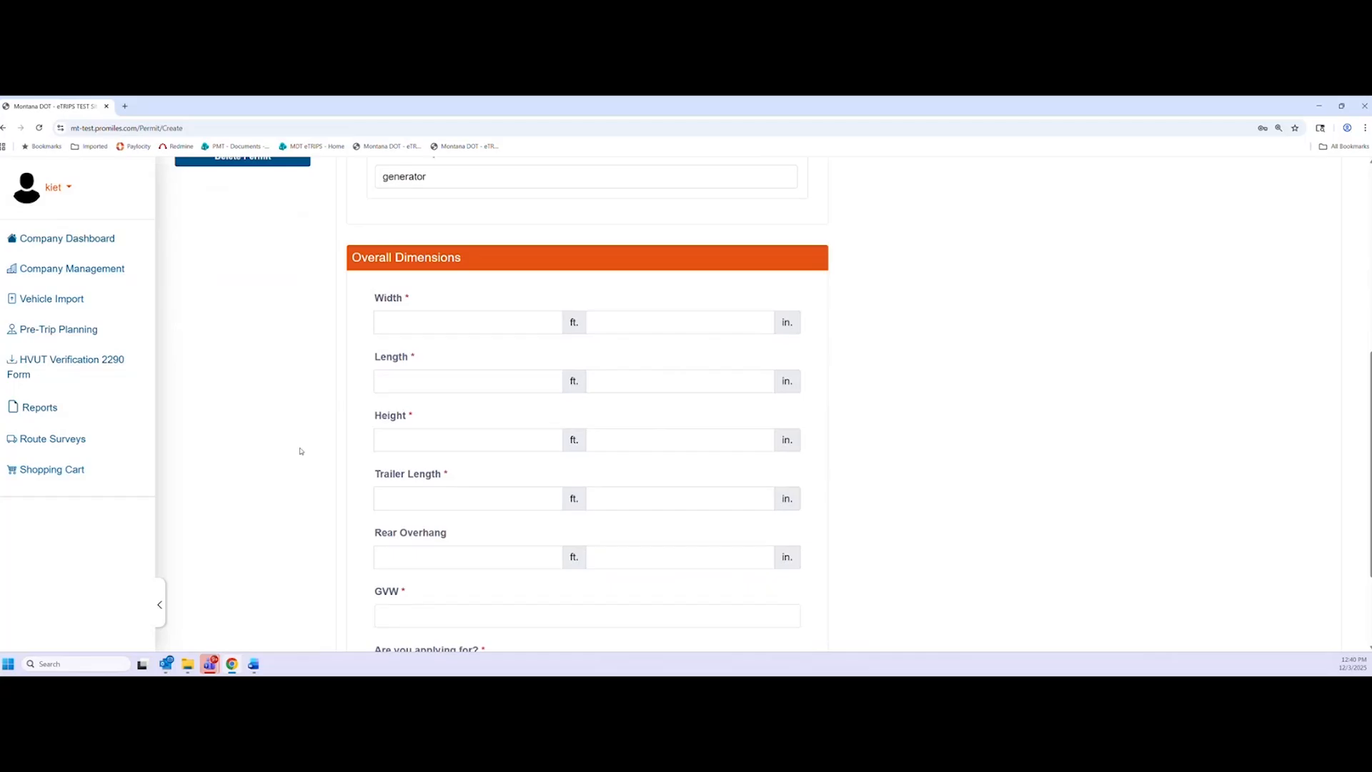
scroll(302, 446, down, 1)
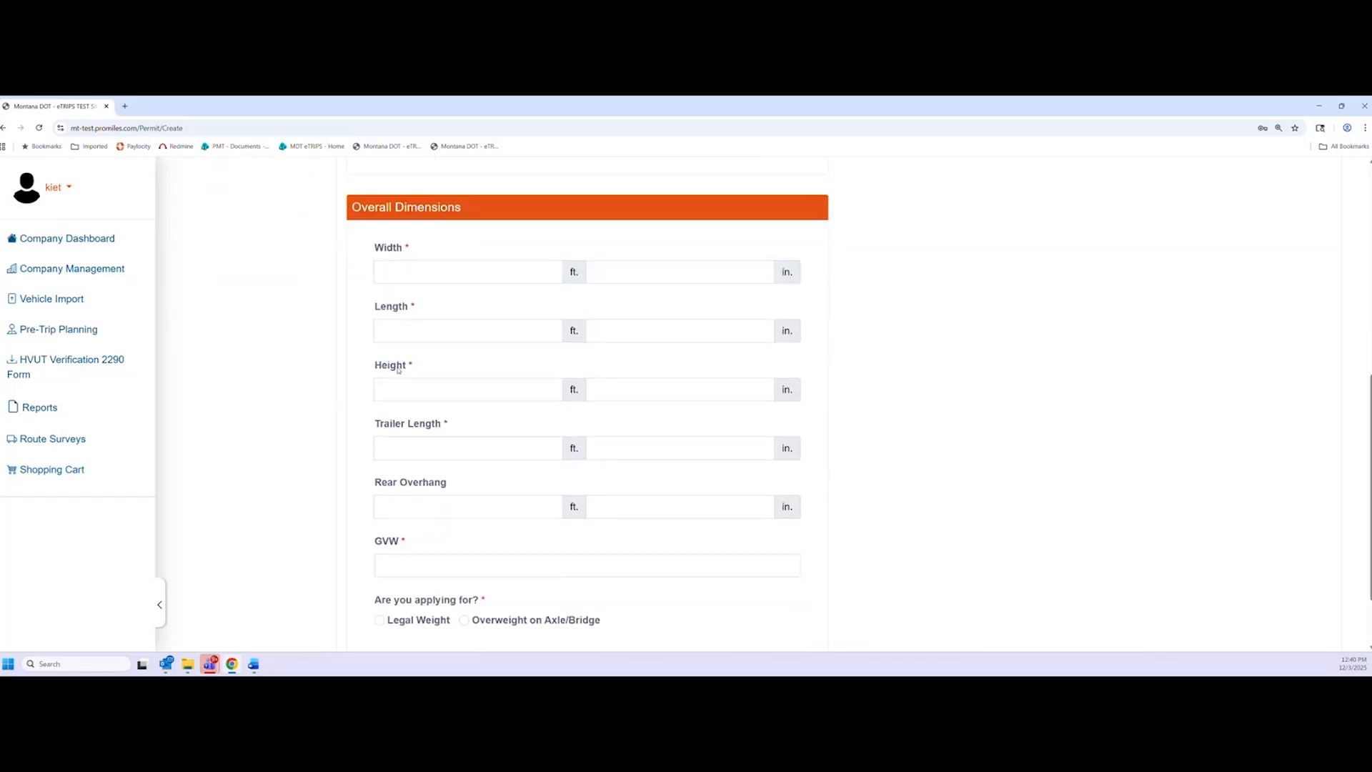
drag(380, 428, 431, 427)
click(385, 482)
drag(362, 493, 444, 483)
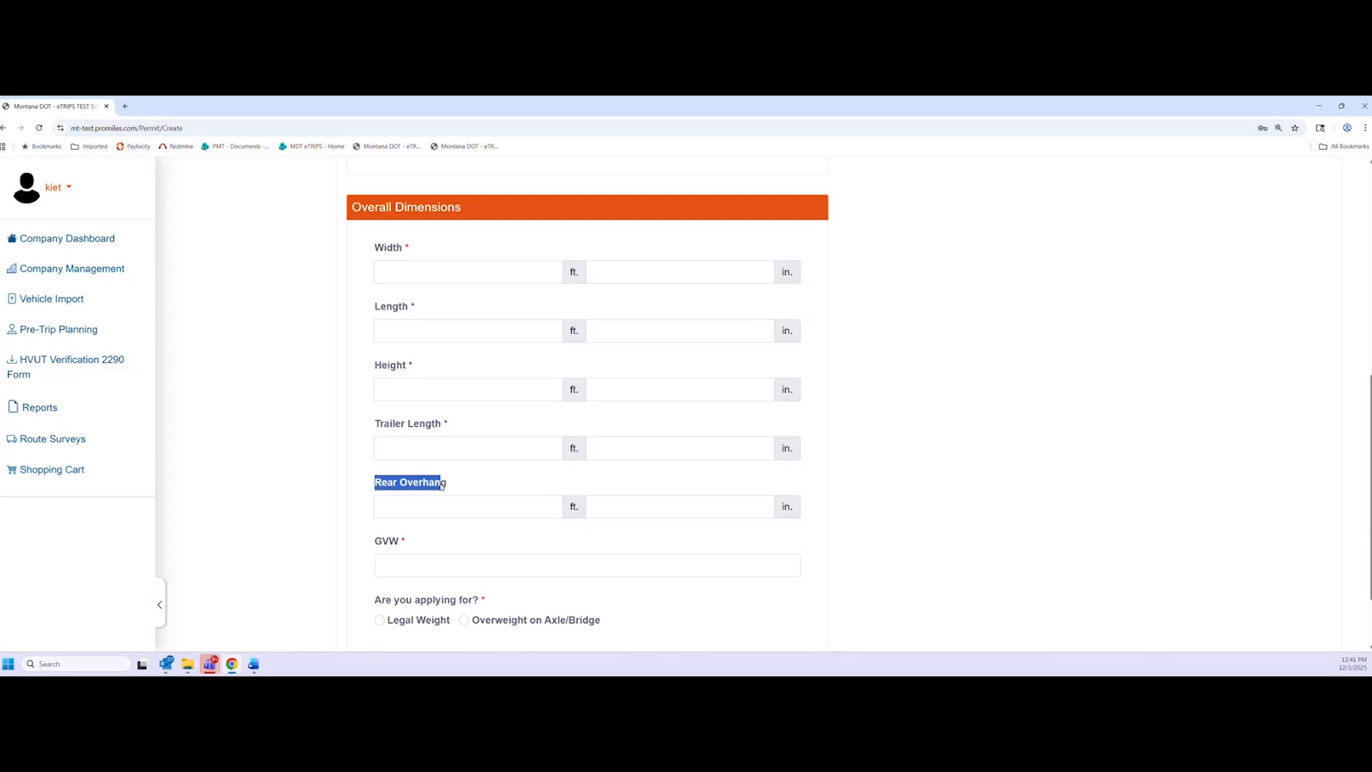
click(446, 483)
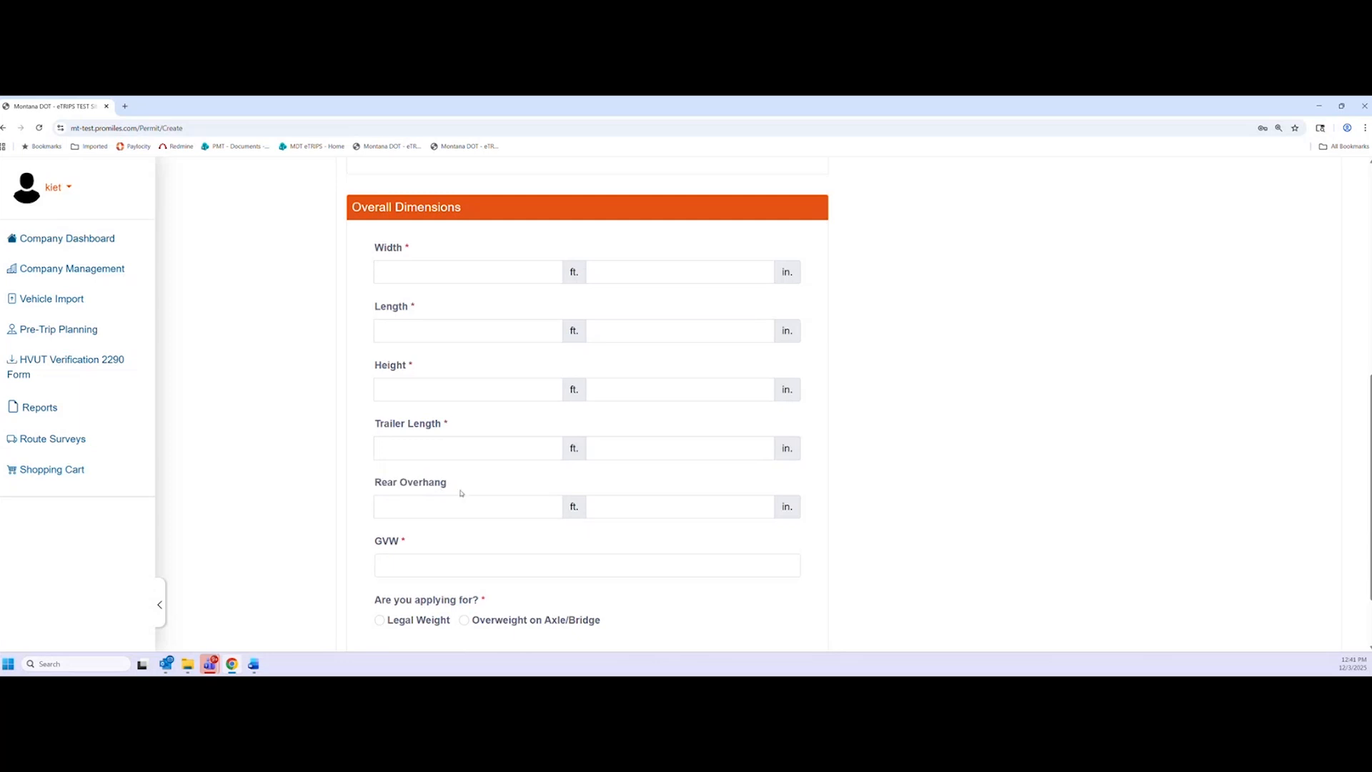
drag(376, 545, 392, 544)
click(405, 544)
Enter a width of 10 ft and a length of 200 ft
click(442, 275)
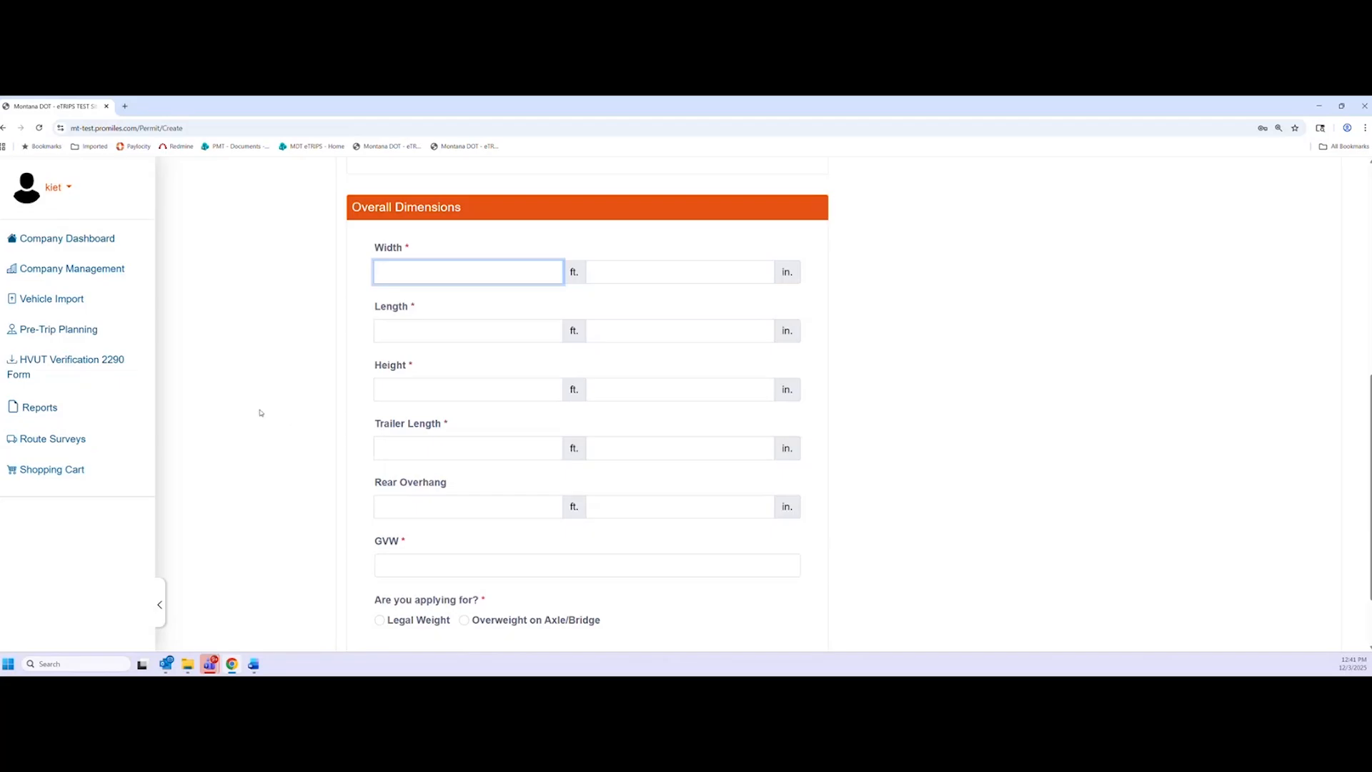
text(10)
click(461, 323)
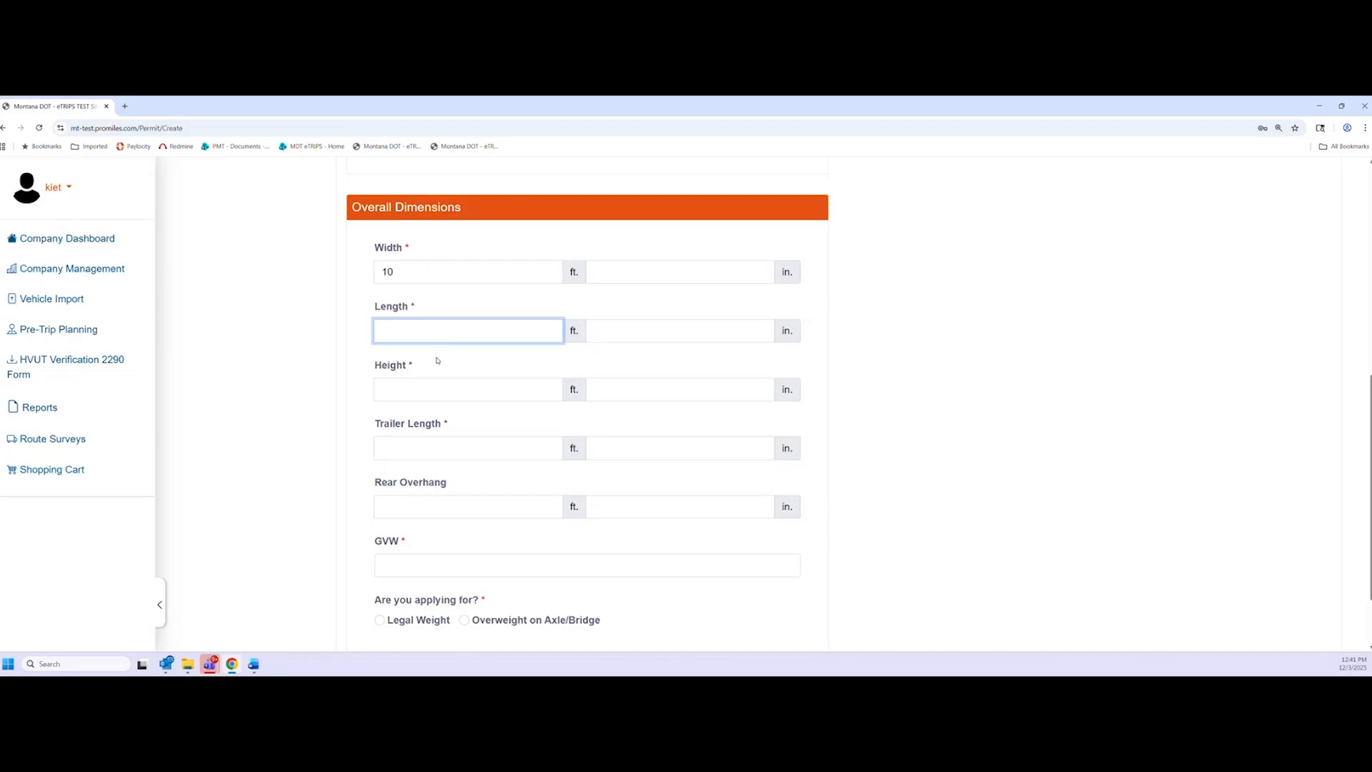
text(2000)
key(BackSpace)
click(345, 371)
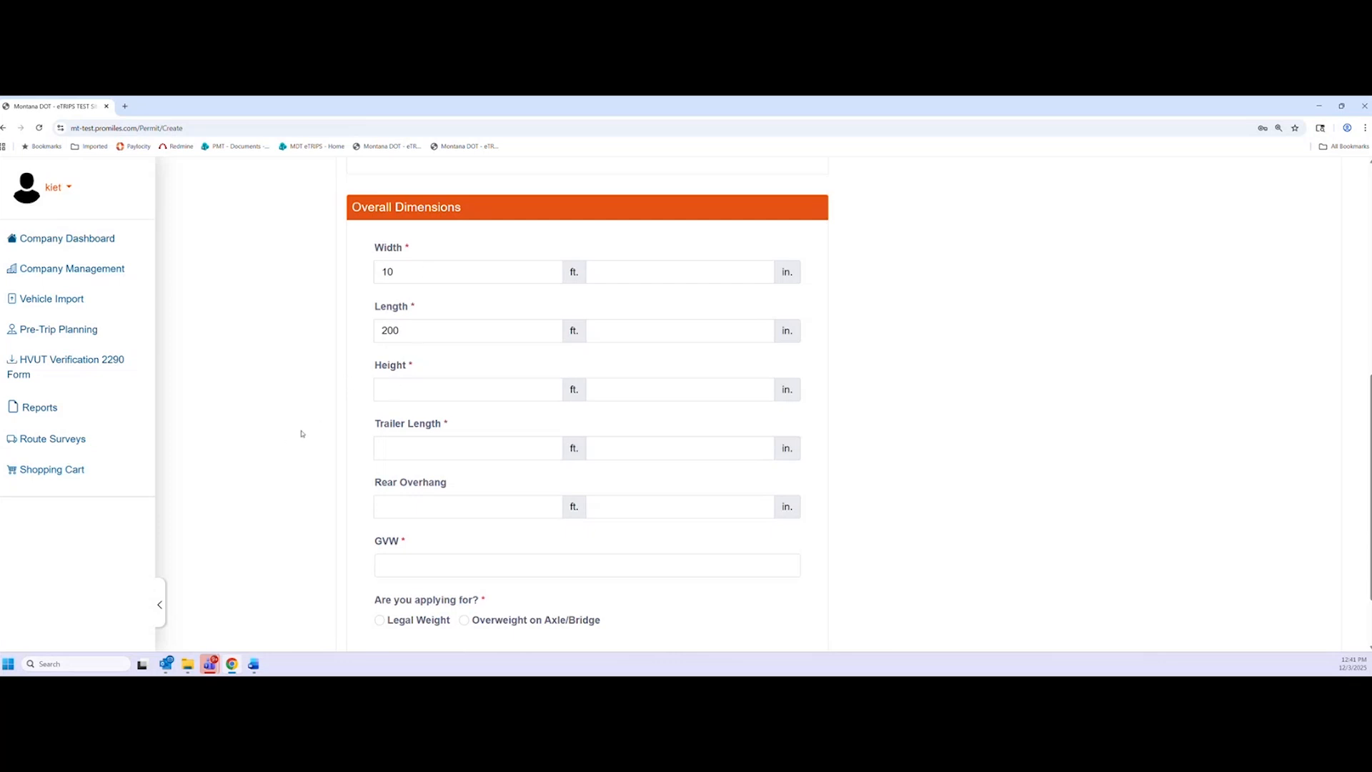
Enter a height of 14 ft and a trailer length of 100 ft
click(394, 397)
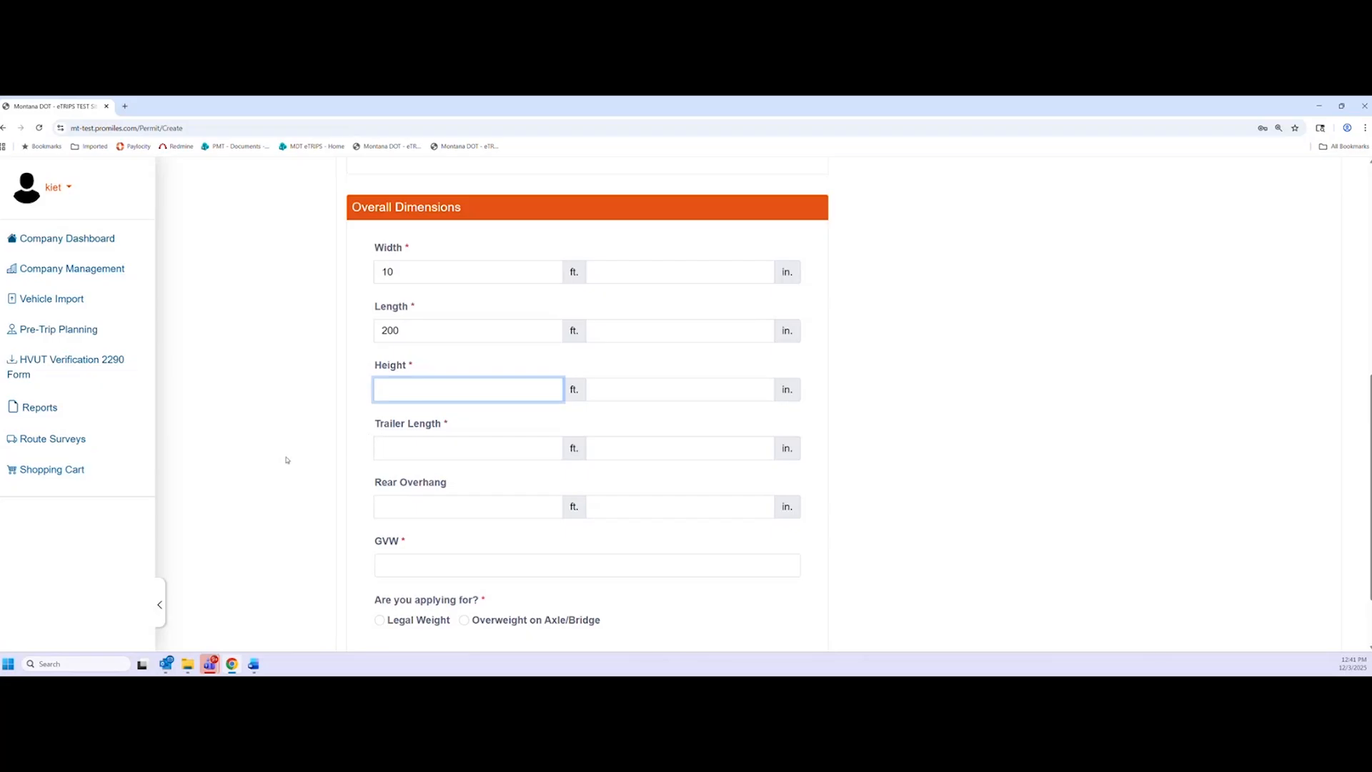
text(14)
click(286, 469)
click(405, 455)
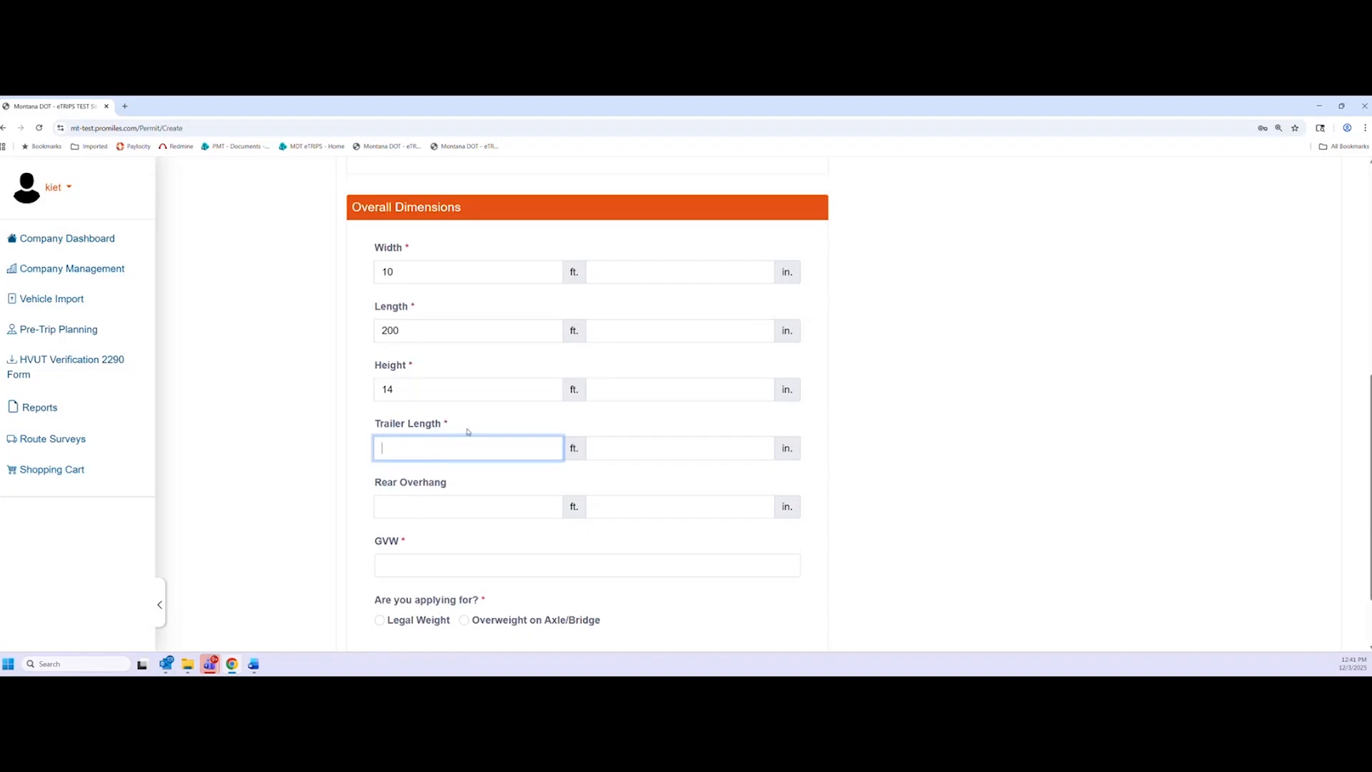
text(100)
click(313, 447)
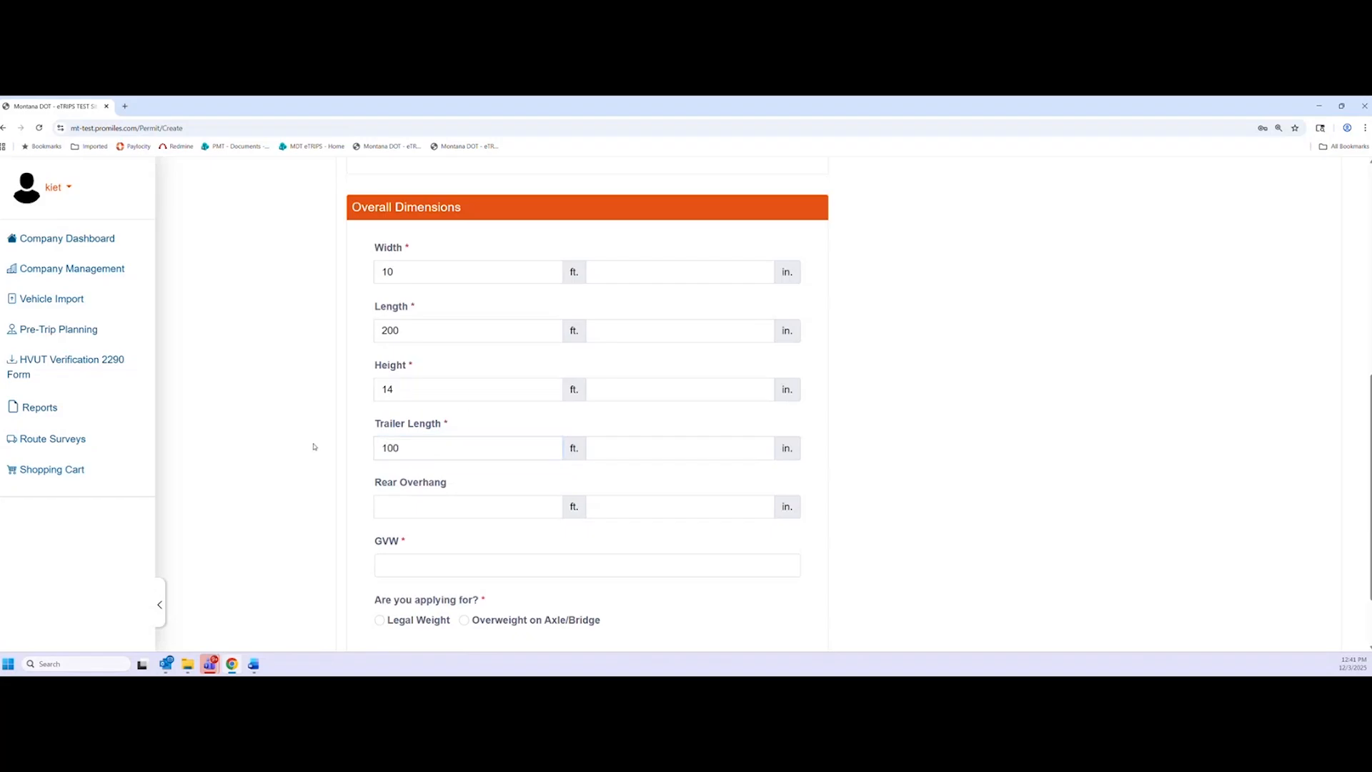
scroll(281, 453, down, 1)
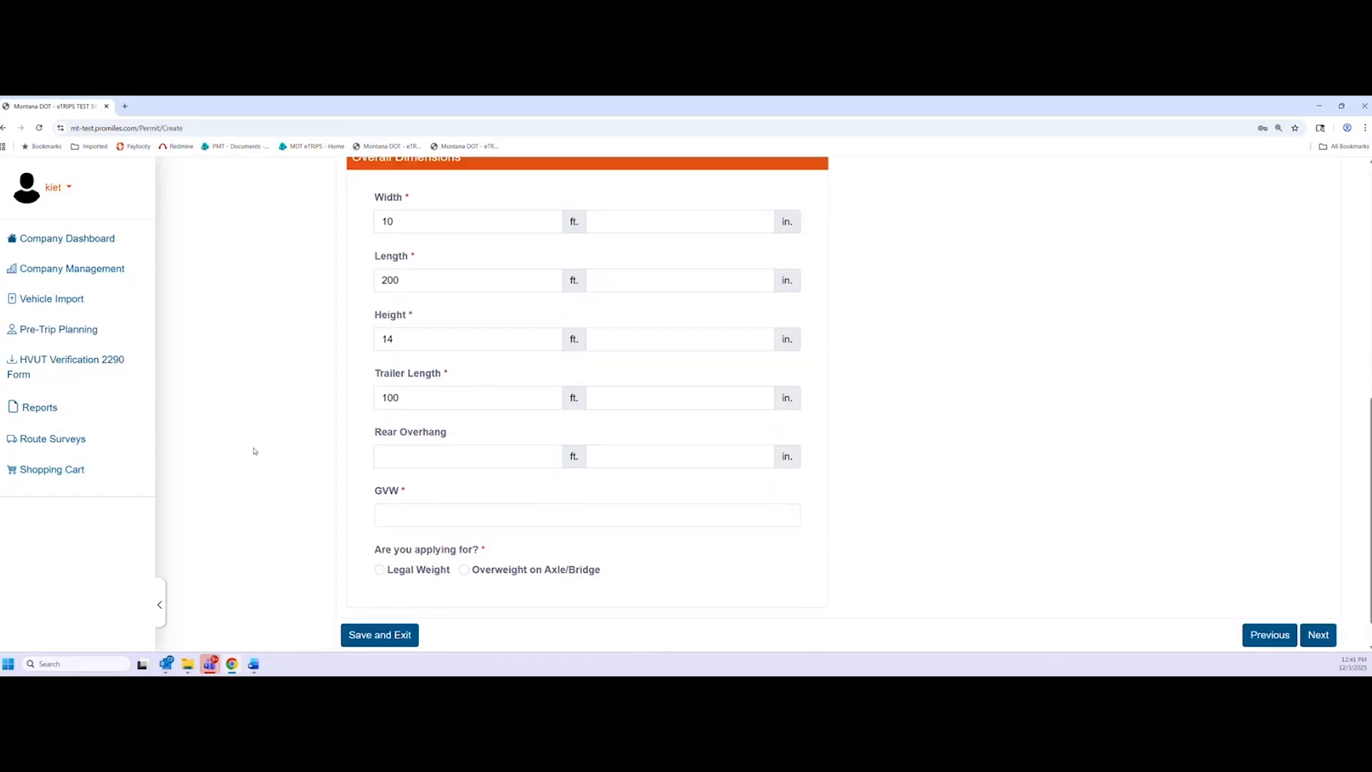
Enter a GVW of 10000
click(400, 515)
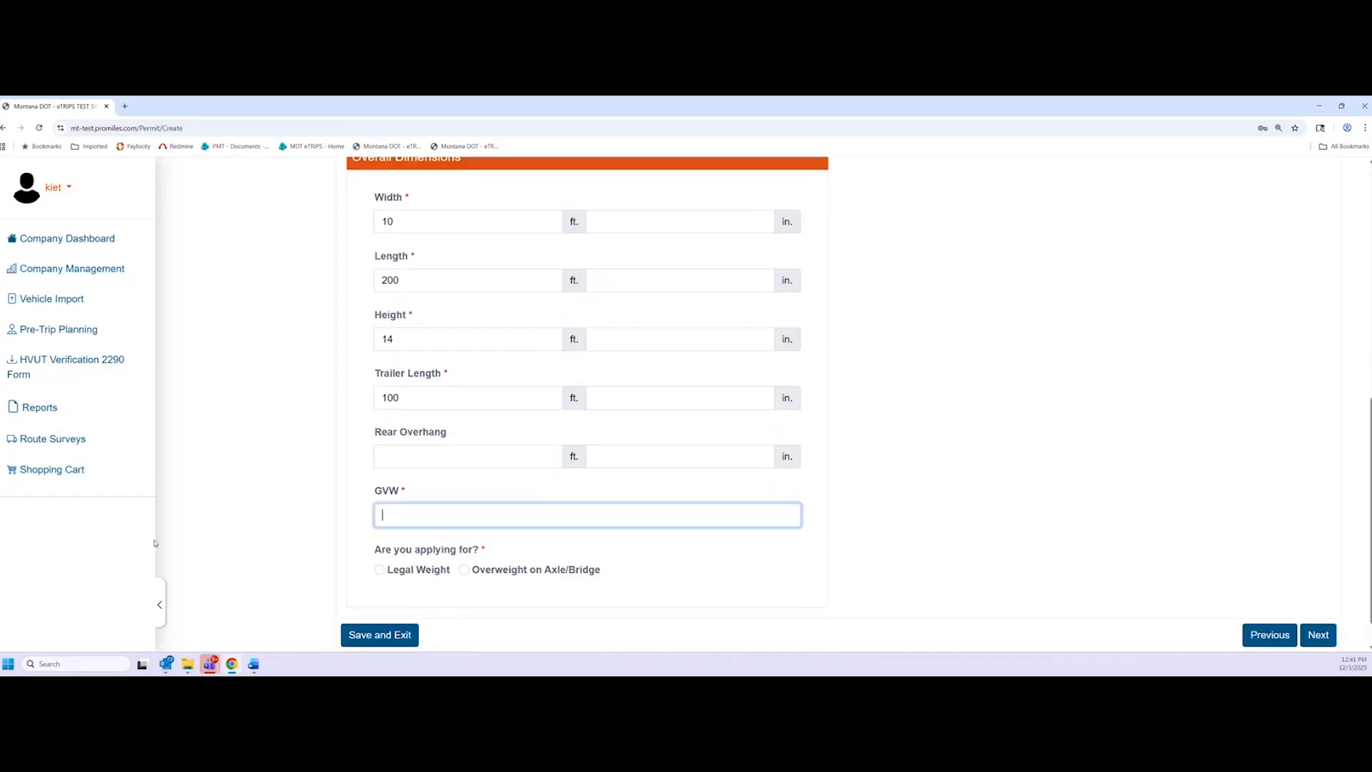
scroll(186, 536, down, 1)
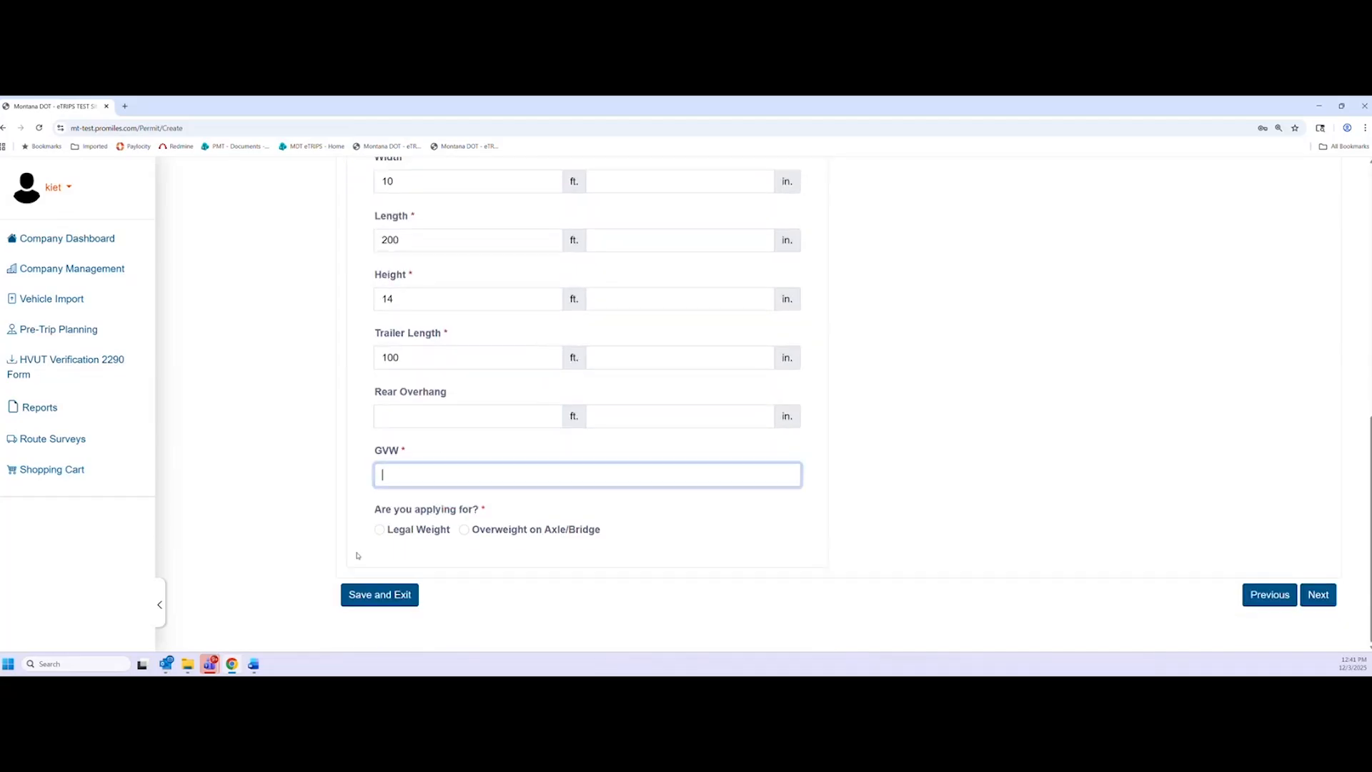
text(10000)
click(394, 475)
click(321, 524)
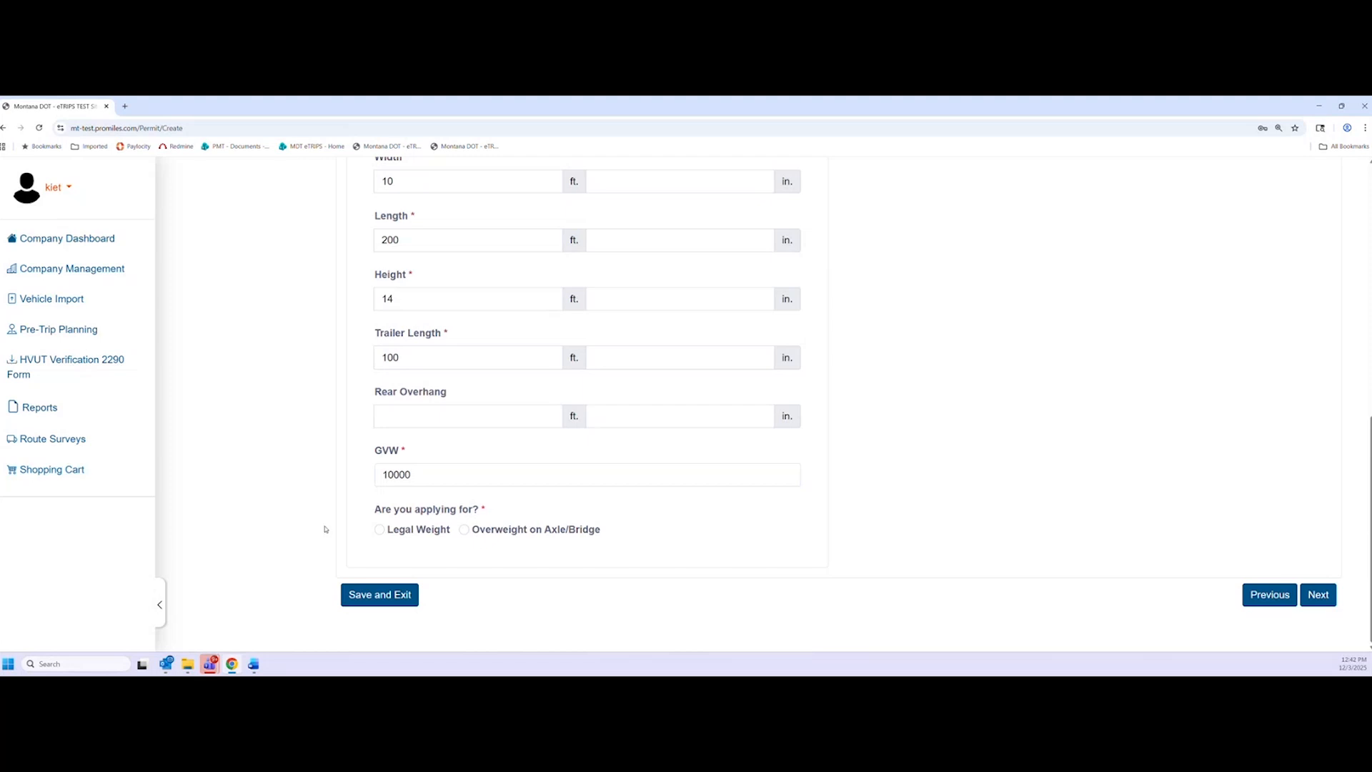
Settle on Legal Weight, continue, and accept the superload load-code change
click(379, 530)
click(463, 530)
click(381, 531)
click(465, 530)
click(380, 530)
click(1318, 596)
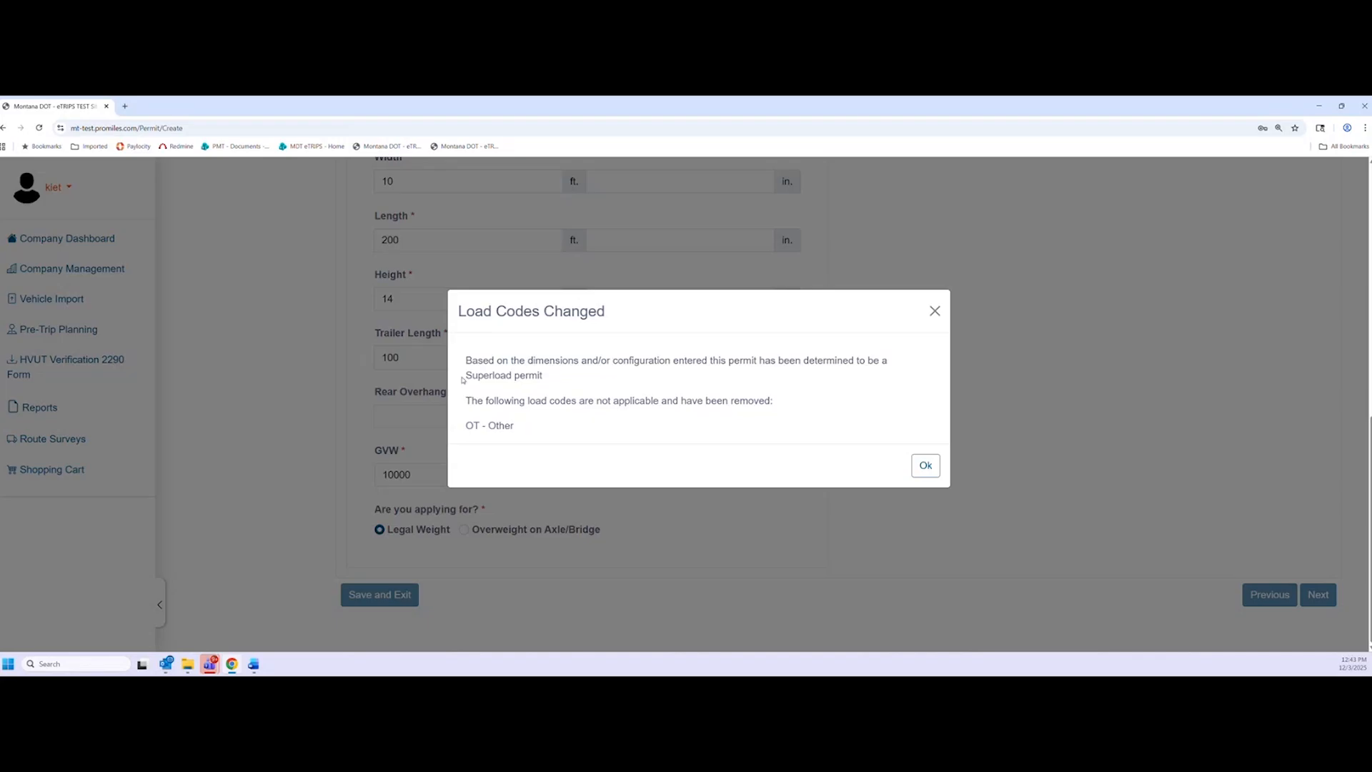
click(921, 472)
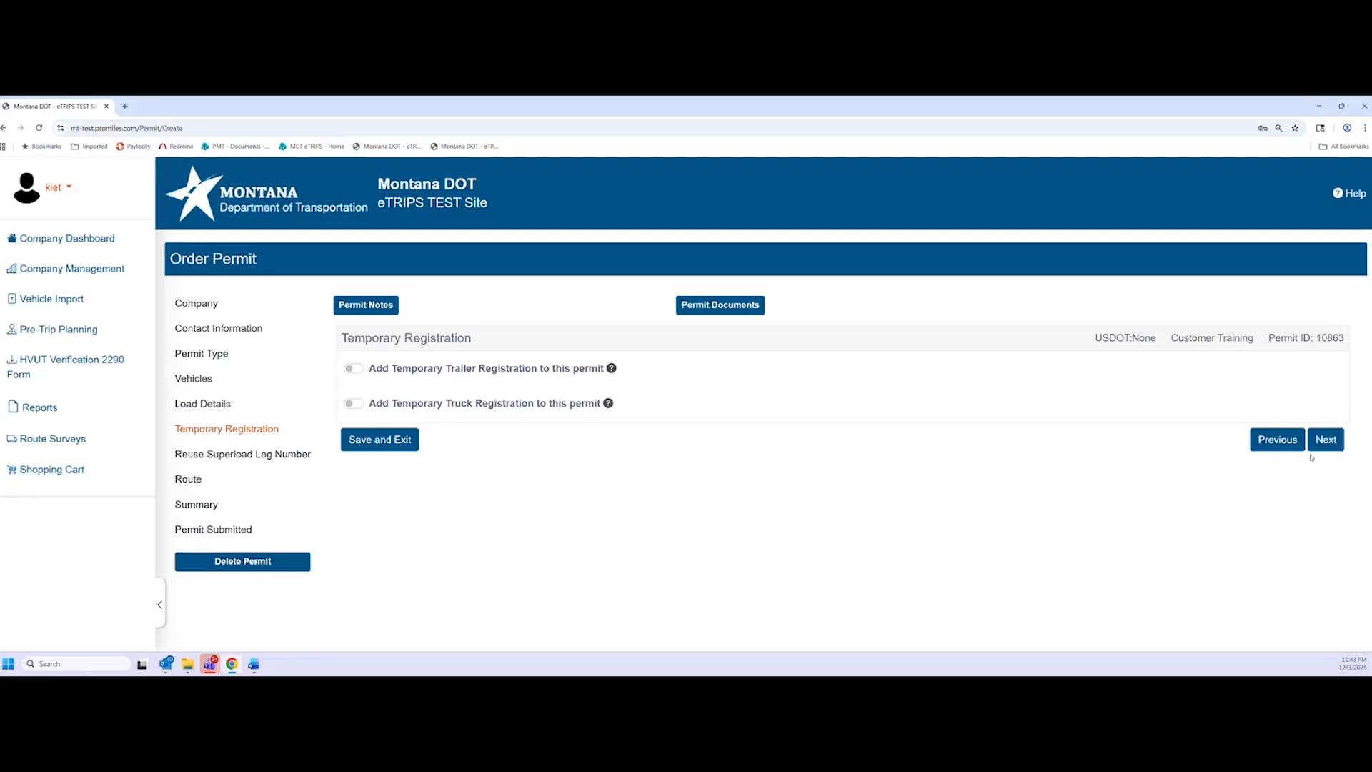
click(1277, 439)
scroll(827, 483, down, 2)
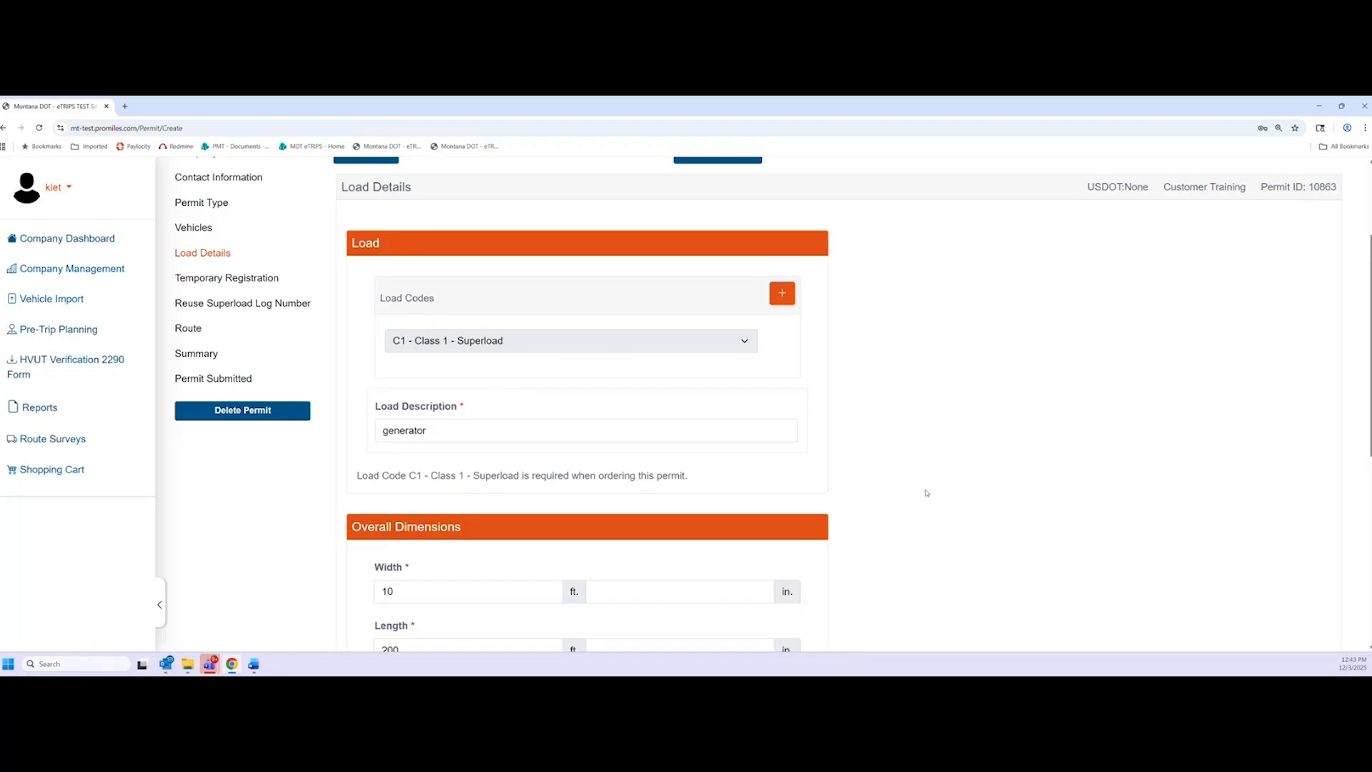
scroll(482, 482, down, 1)
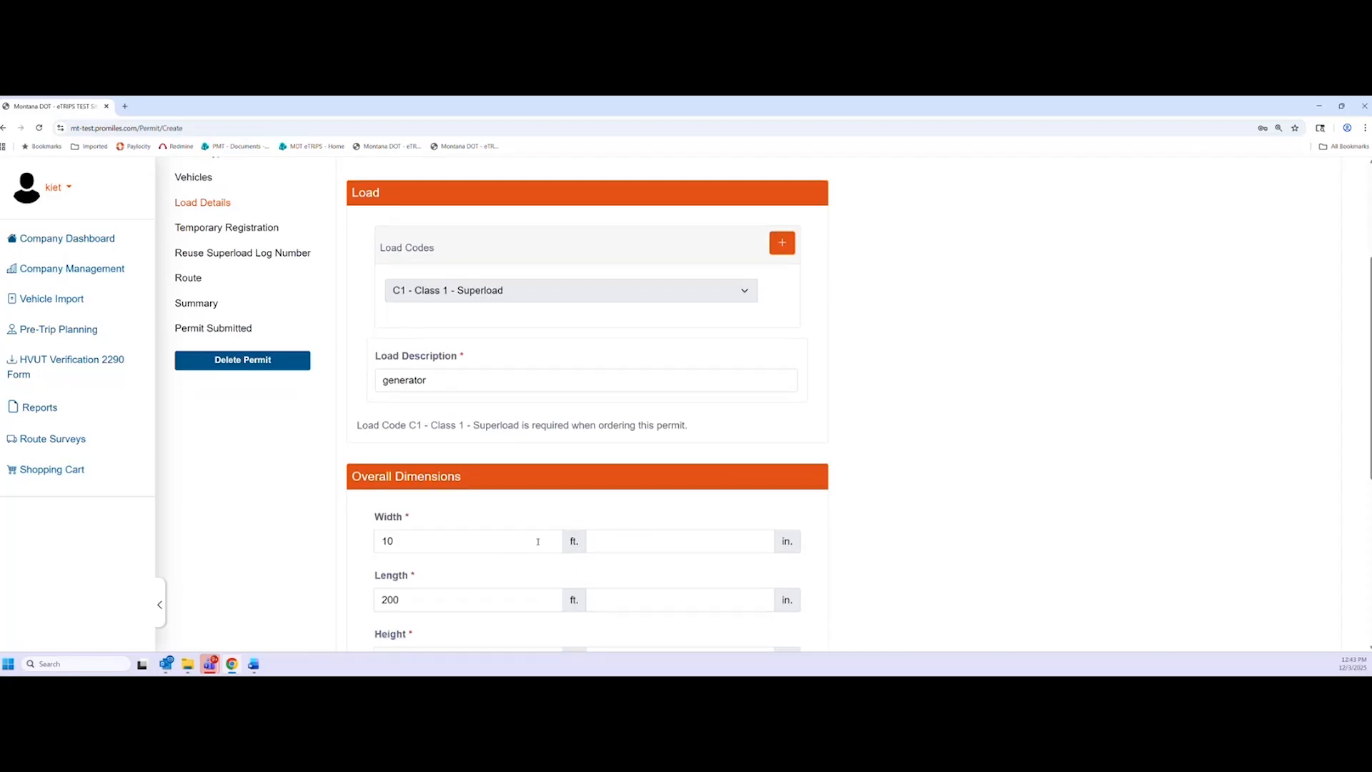
scroll(1035, 505, down, 5)
click(1318, 593)
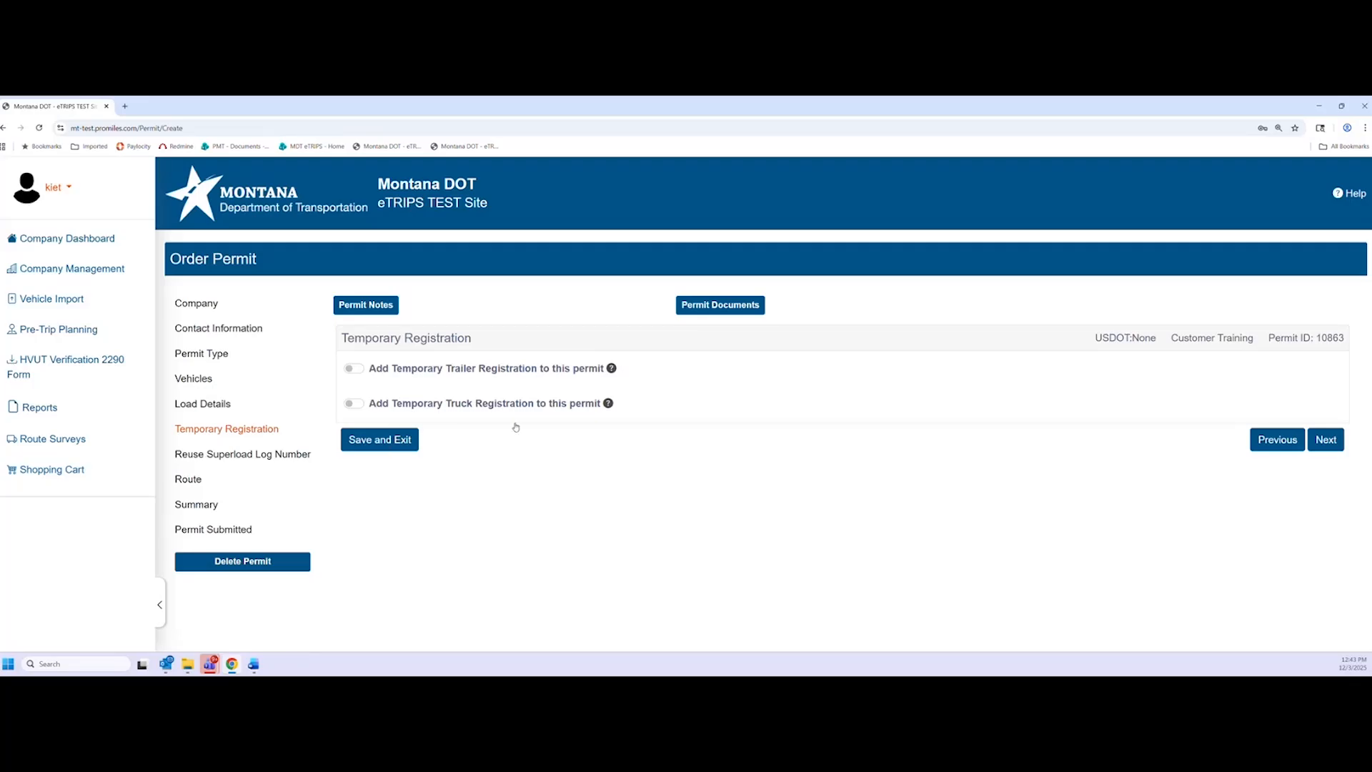
Demonstrate the temporary trailer and truck registration switches, leave both off, and continue
click(352, 368)
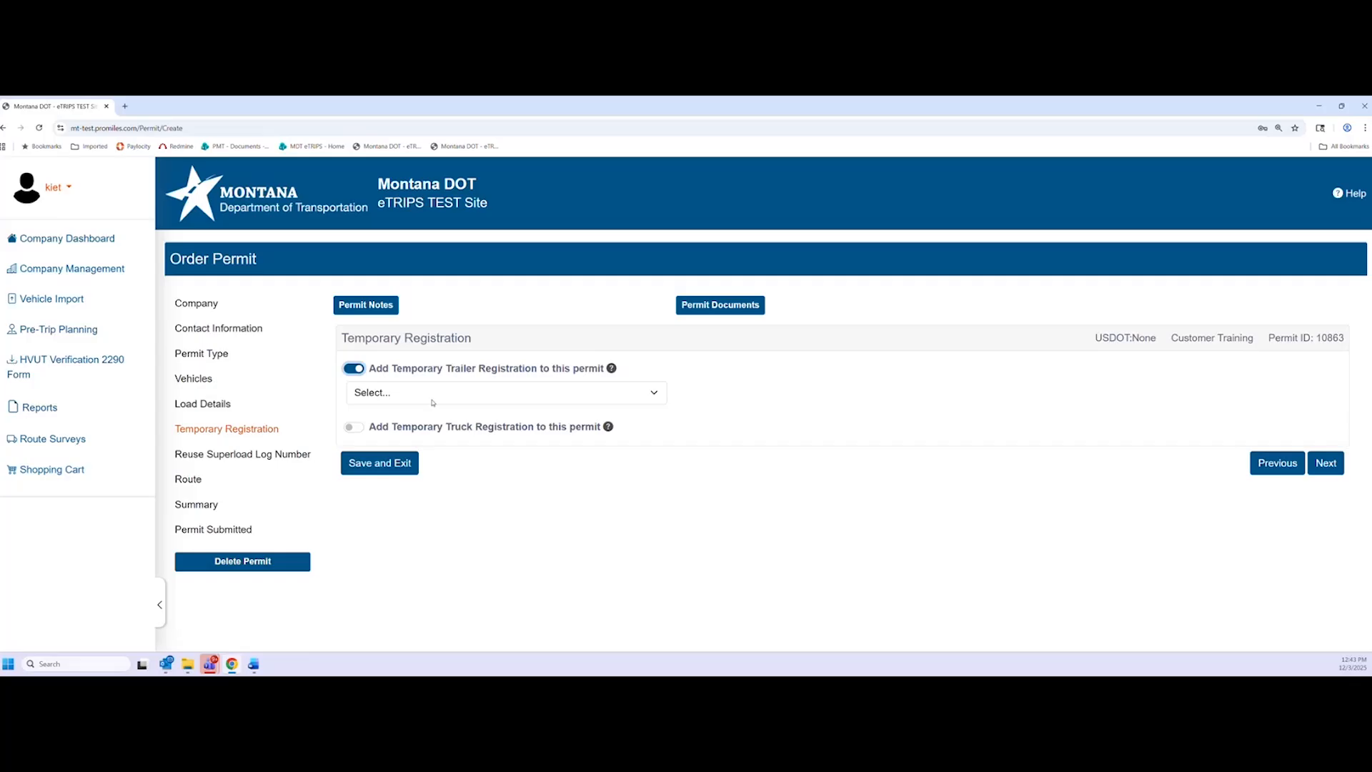
click(656, 402)
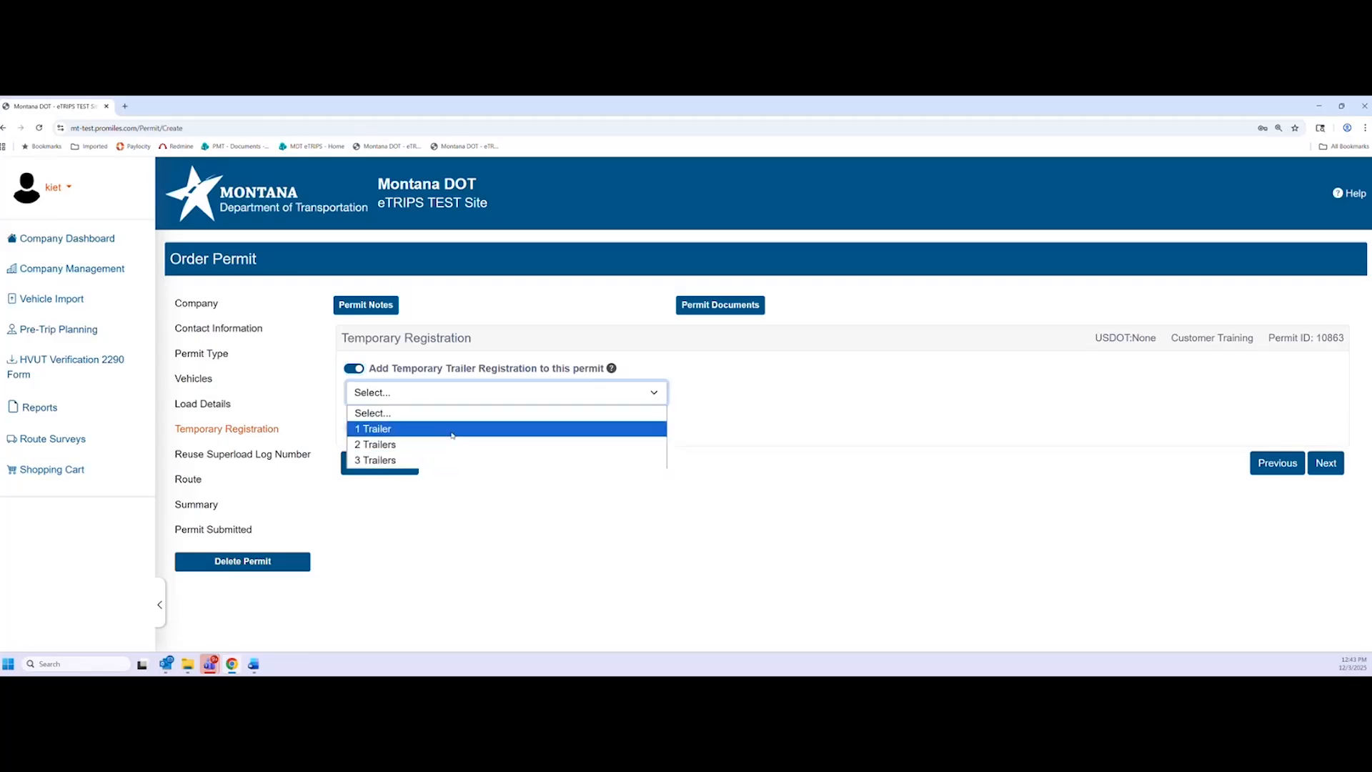
click(367, 368)
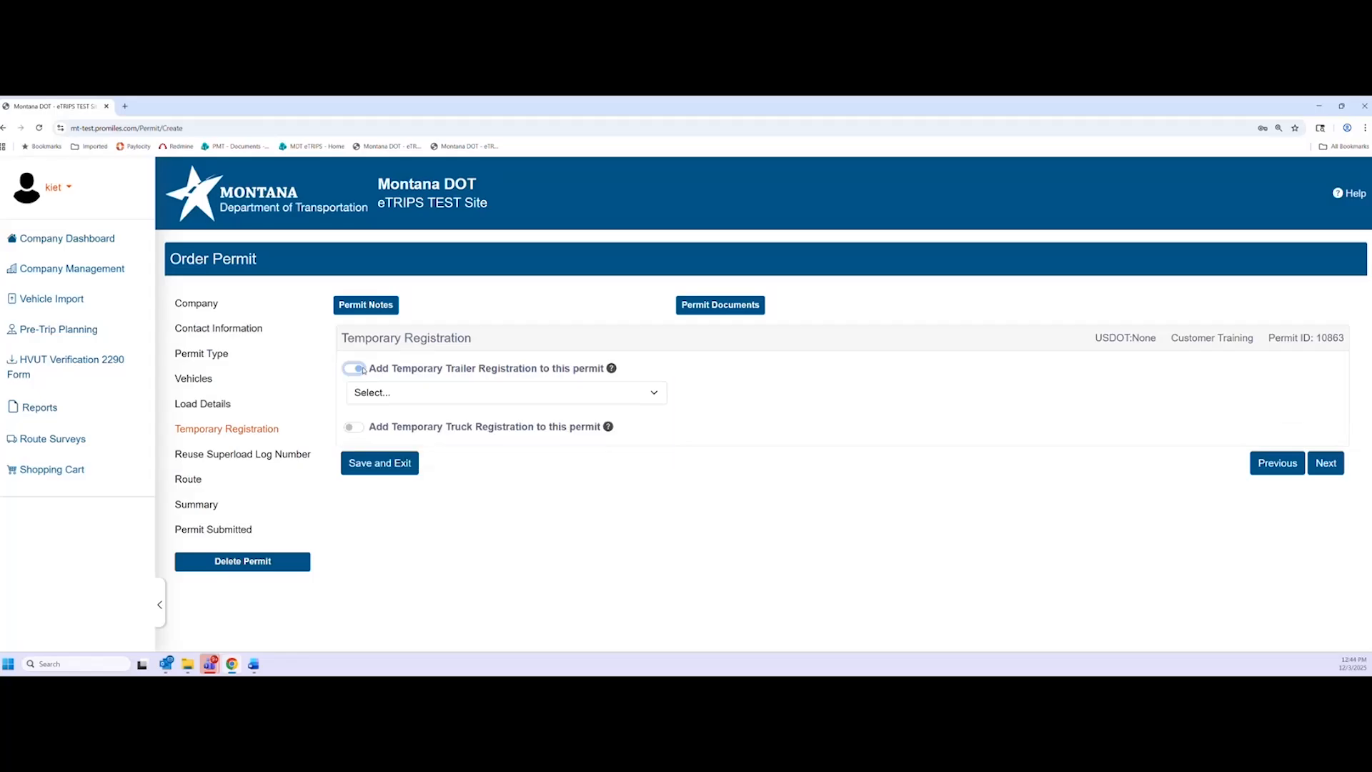
click(366, 369)
click(354, 403)
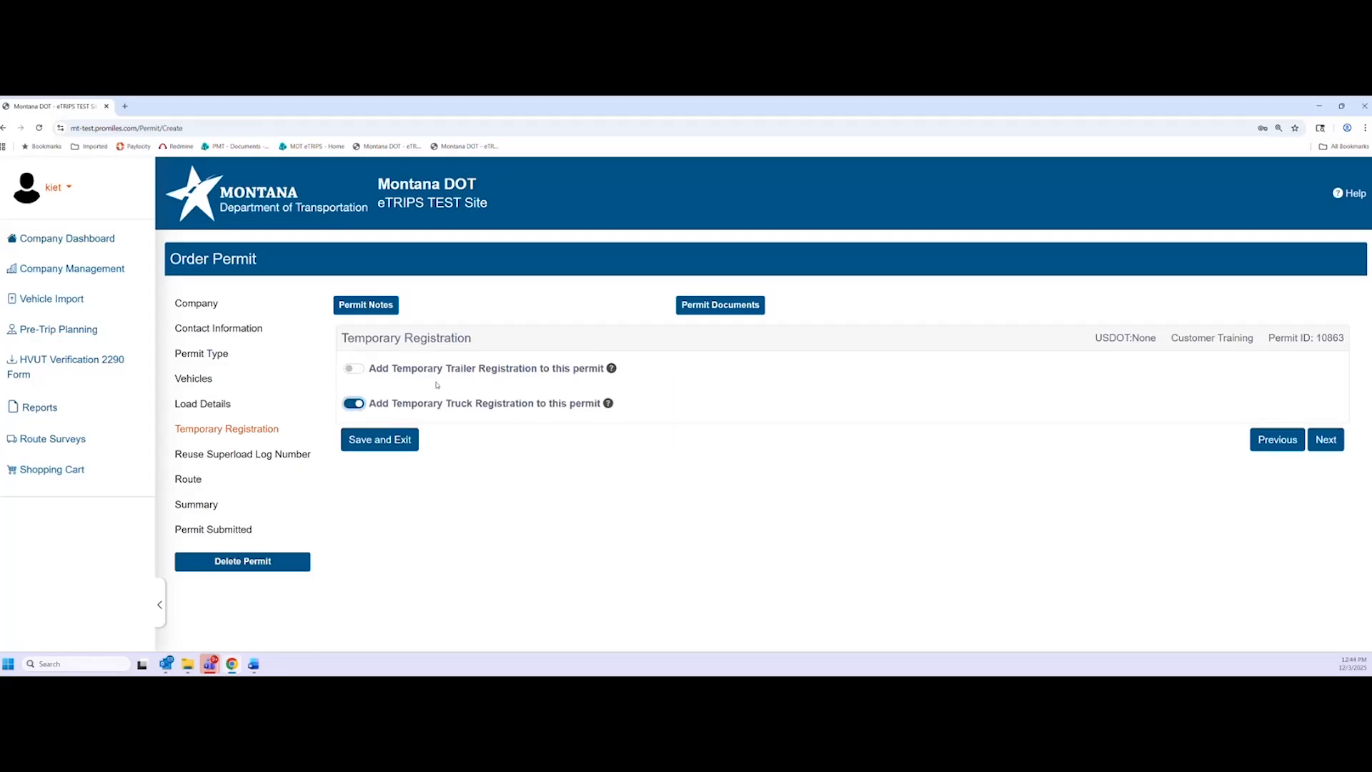
click(366, 369)
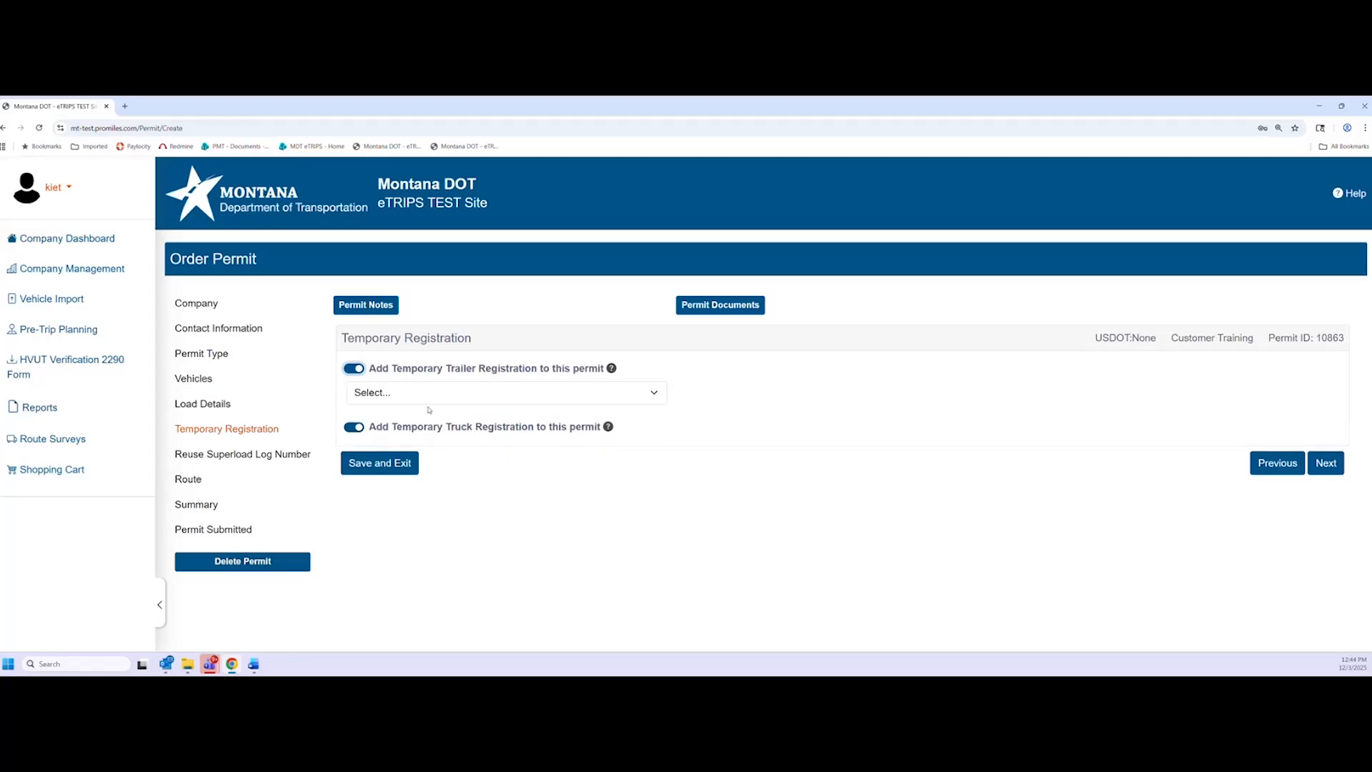
click(428, 395)
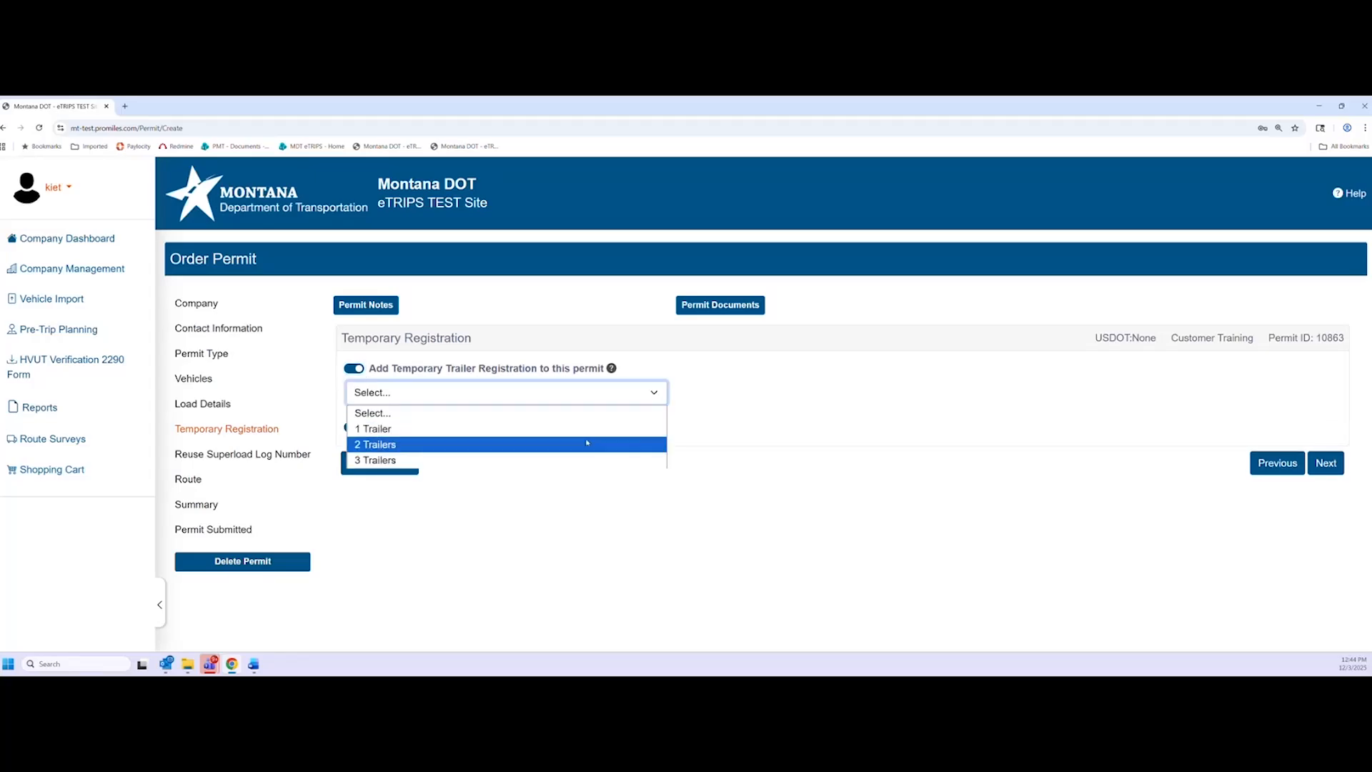
click(758, 413)
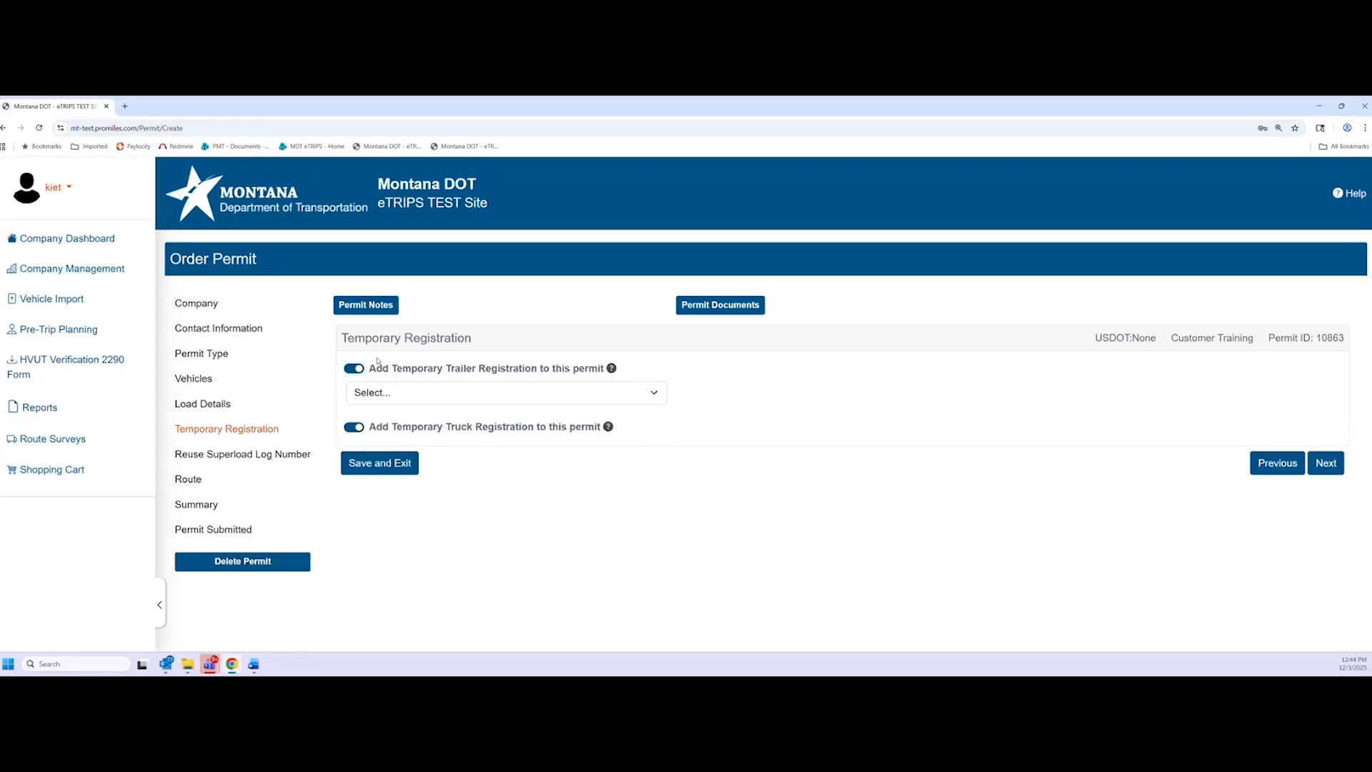
click(360, 372)
click(353, 403)
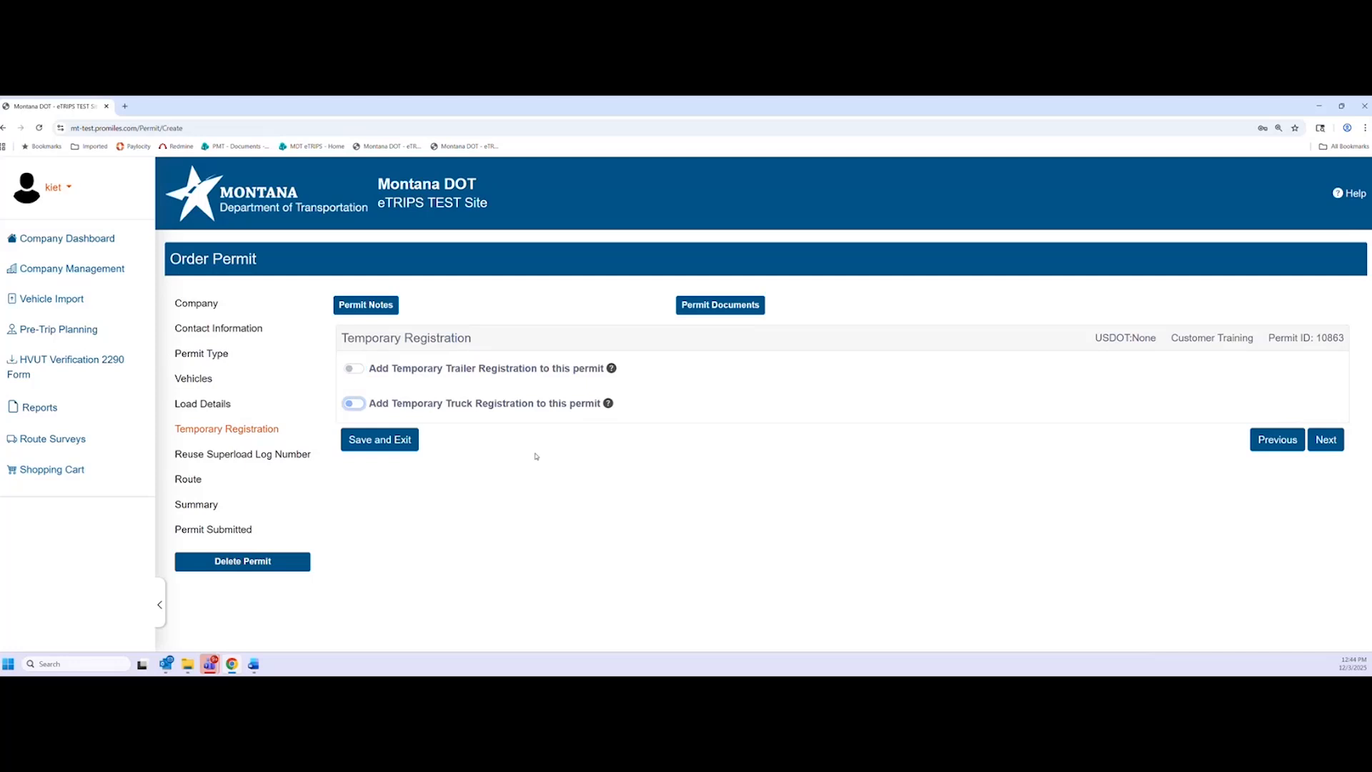
click(566, 478)
click(1325, 439)
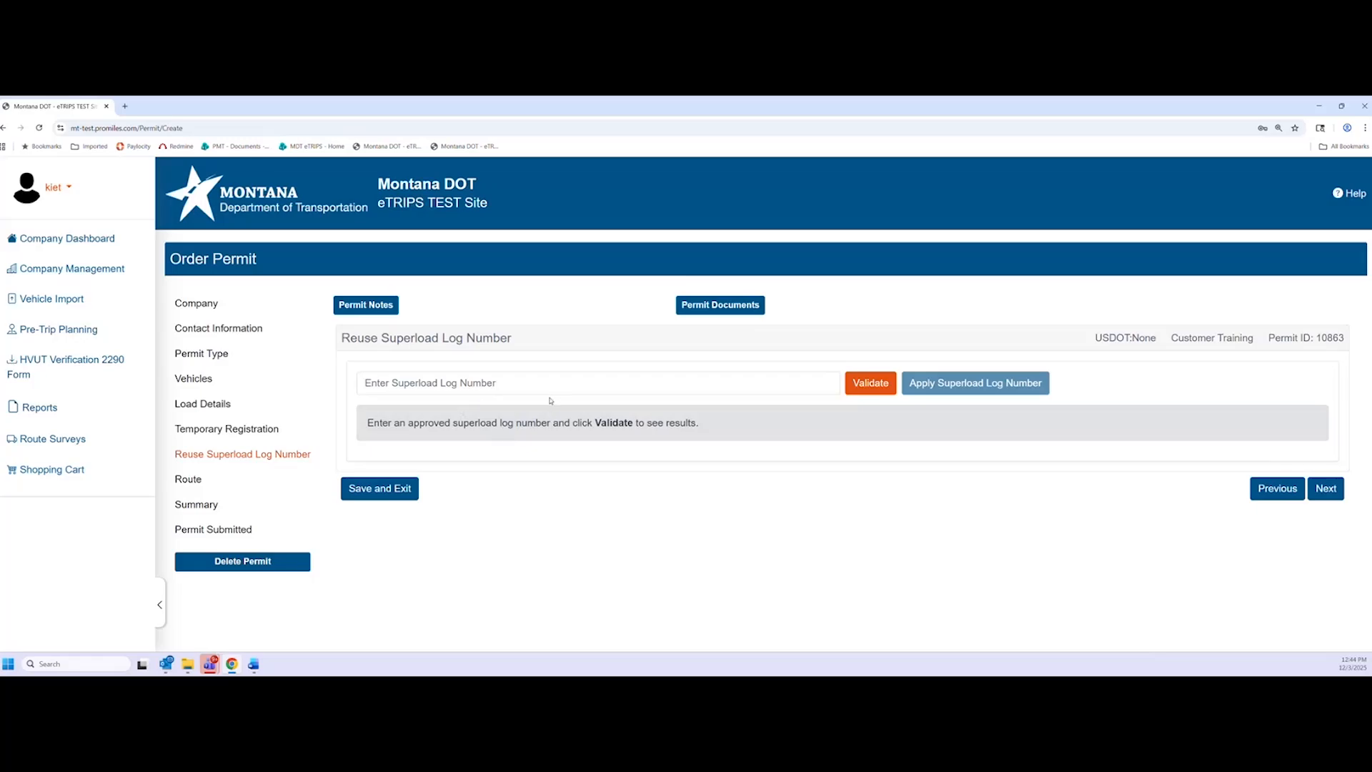
Dismiss the suggested superload log numbers, leaving the Superload Log Number field empty
click(472, 385)
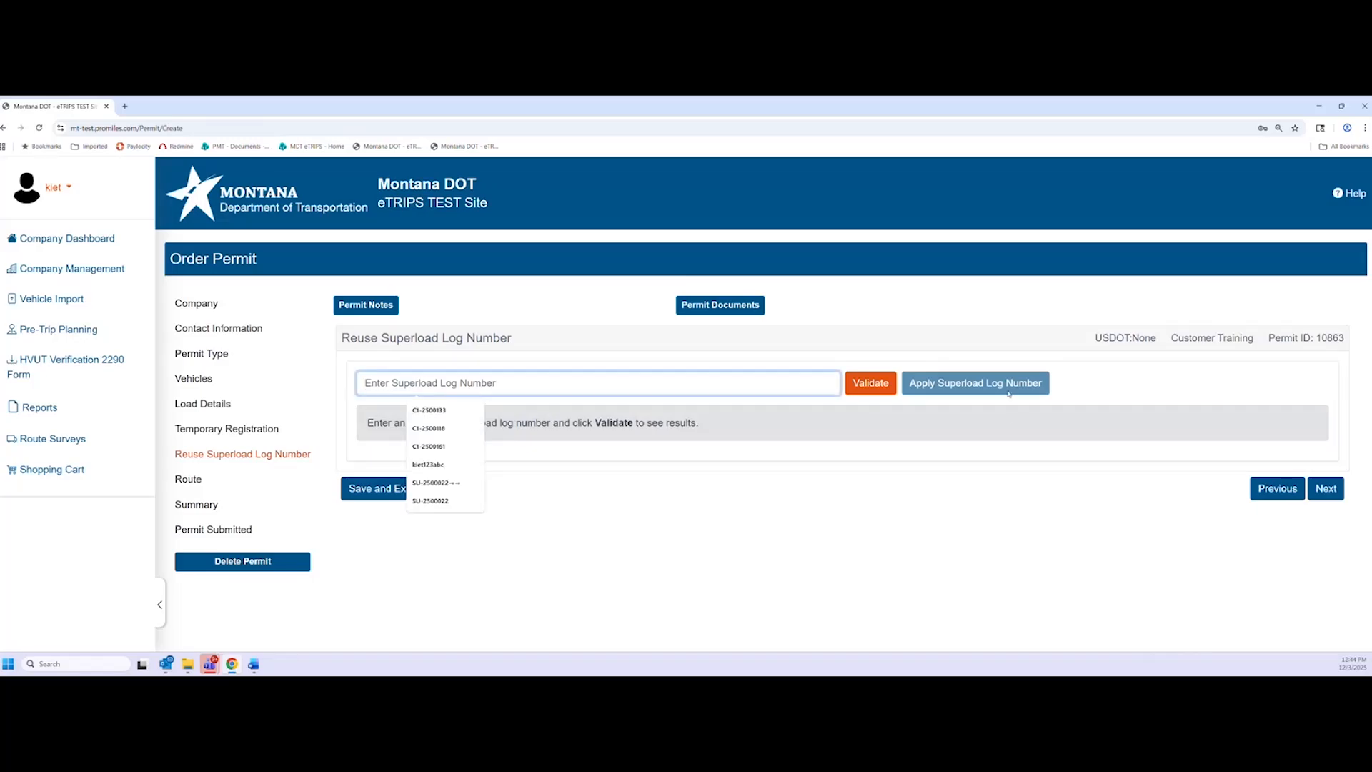
click(993, 421)
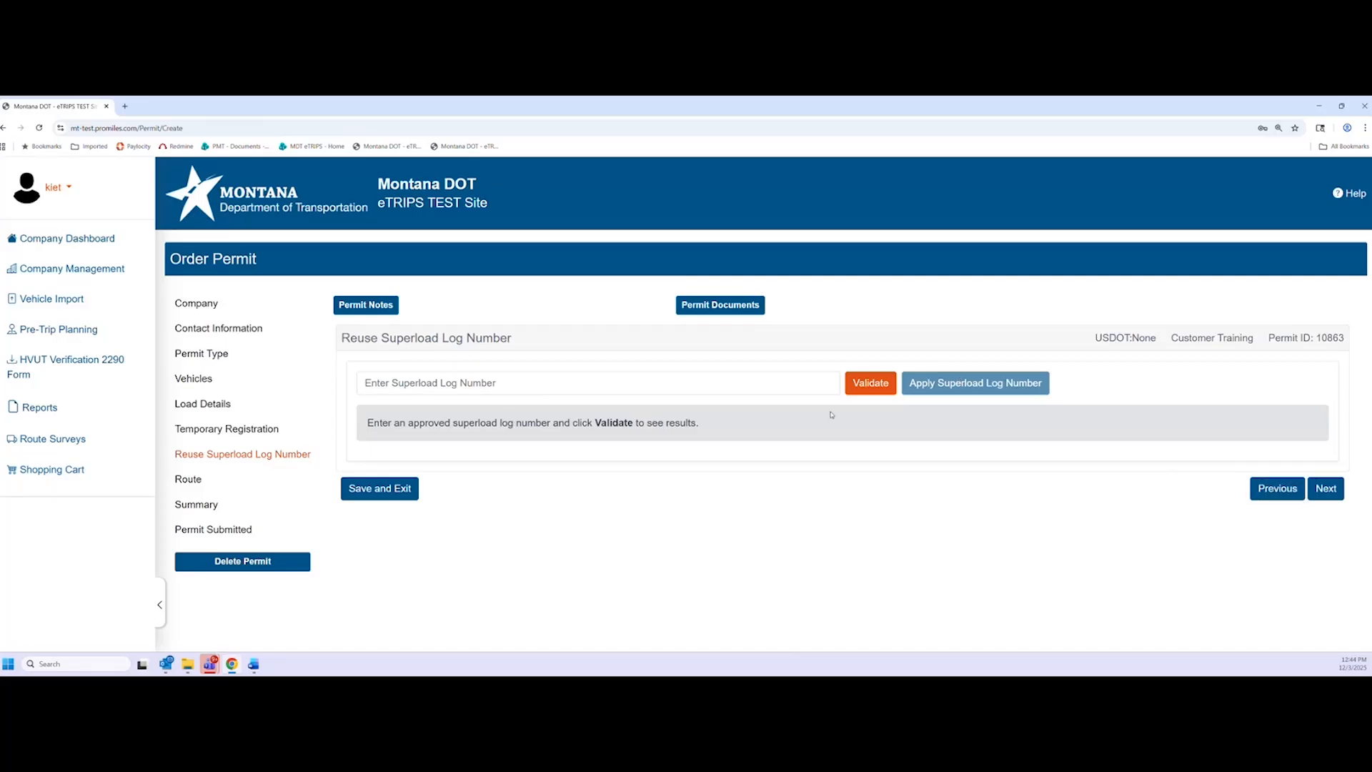
Advance to routing and set the origin to border crossing I-15 Lima, ID Line
click(1324, 489)
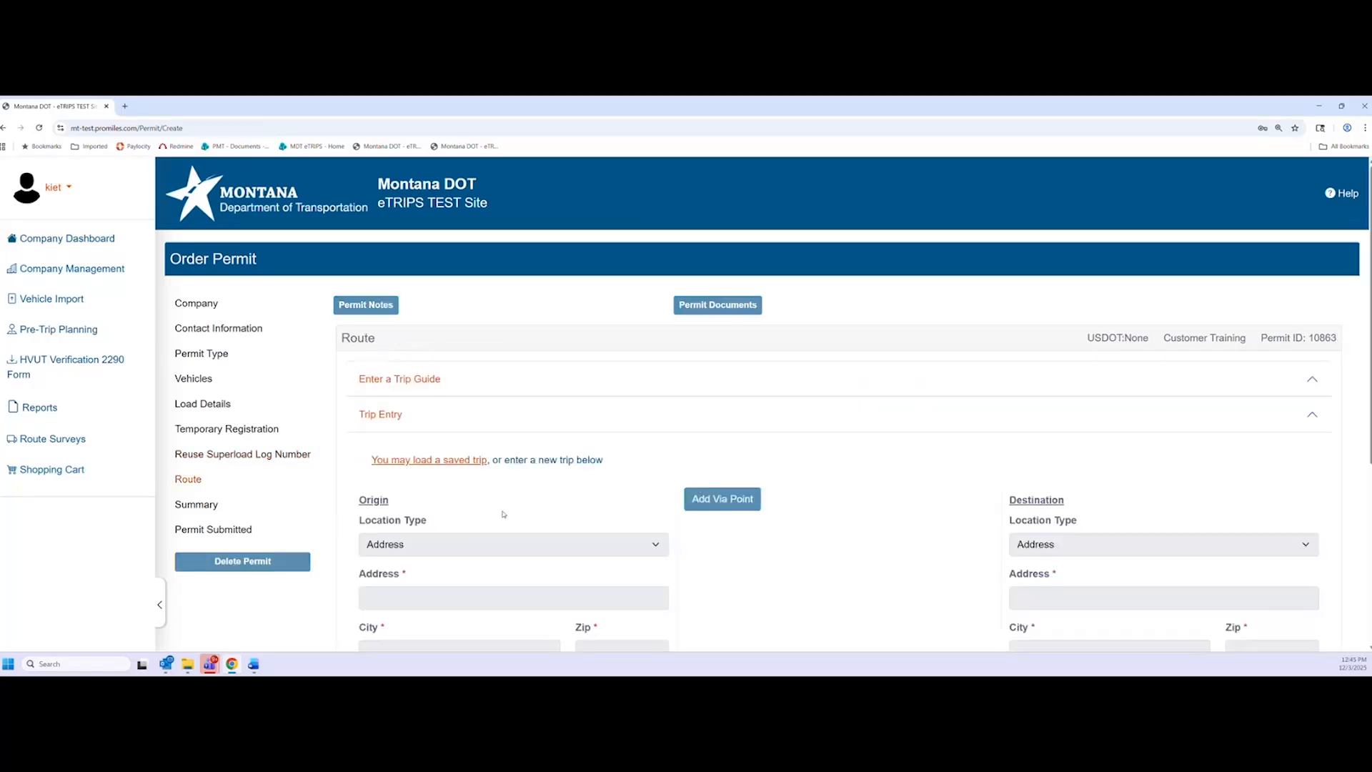
scroll(503, 514, down, 2)
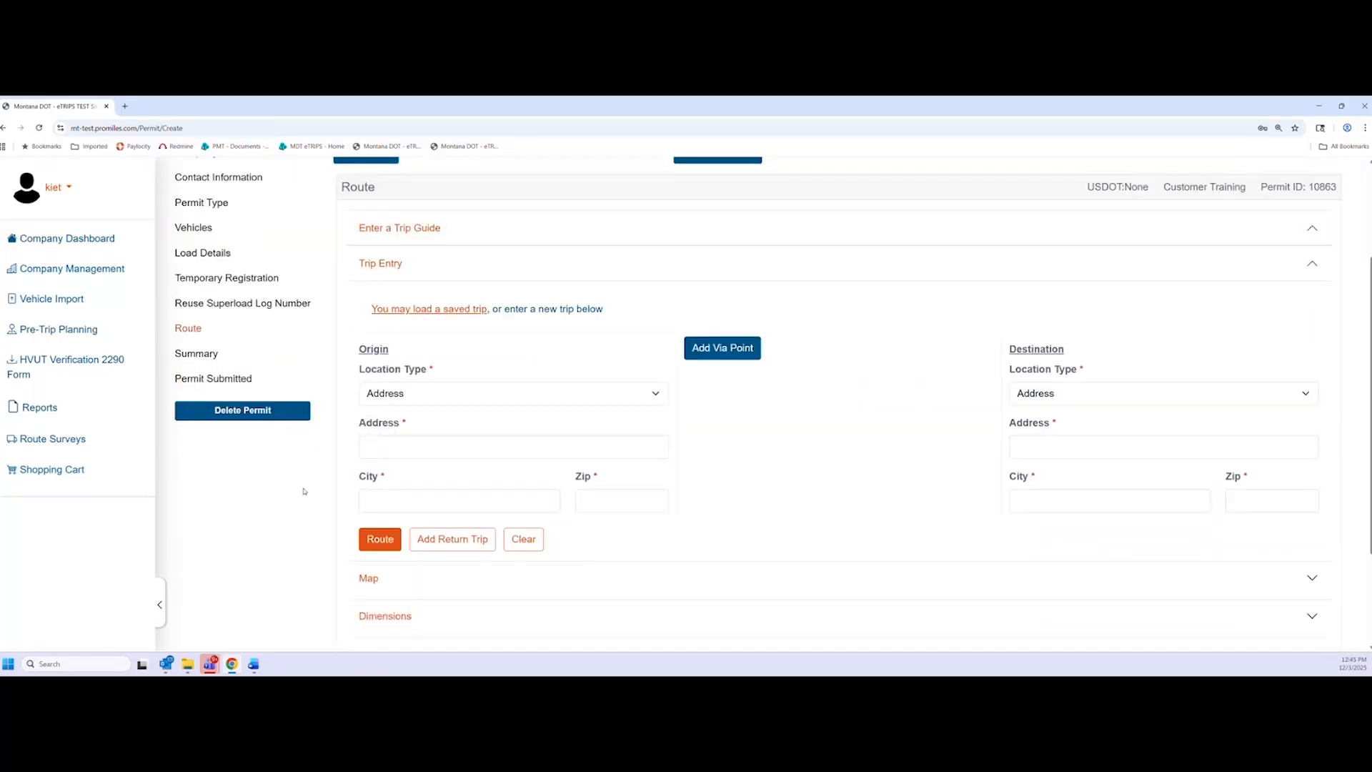
scroll(285, 500, down, 1)
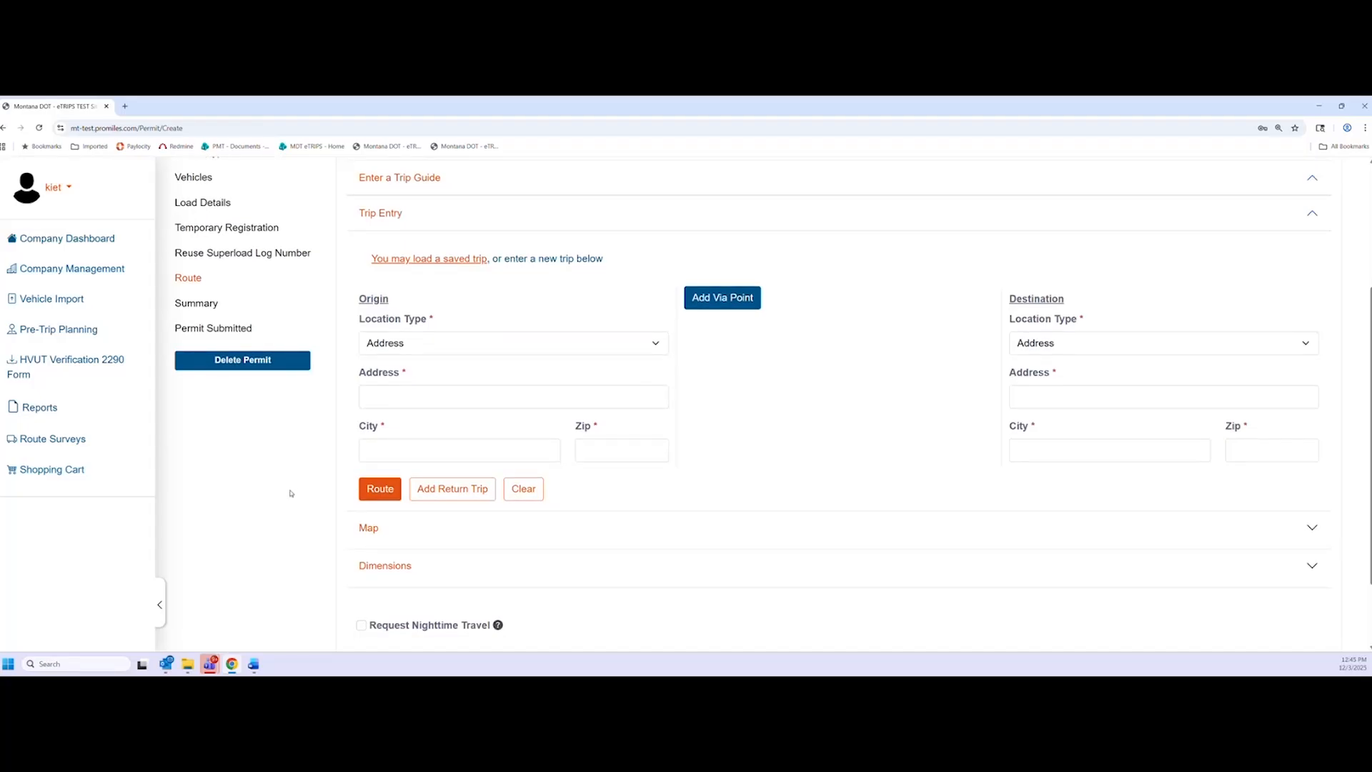
scroll(292, 493, up, 1)
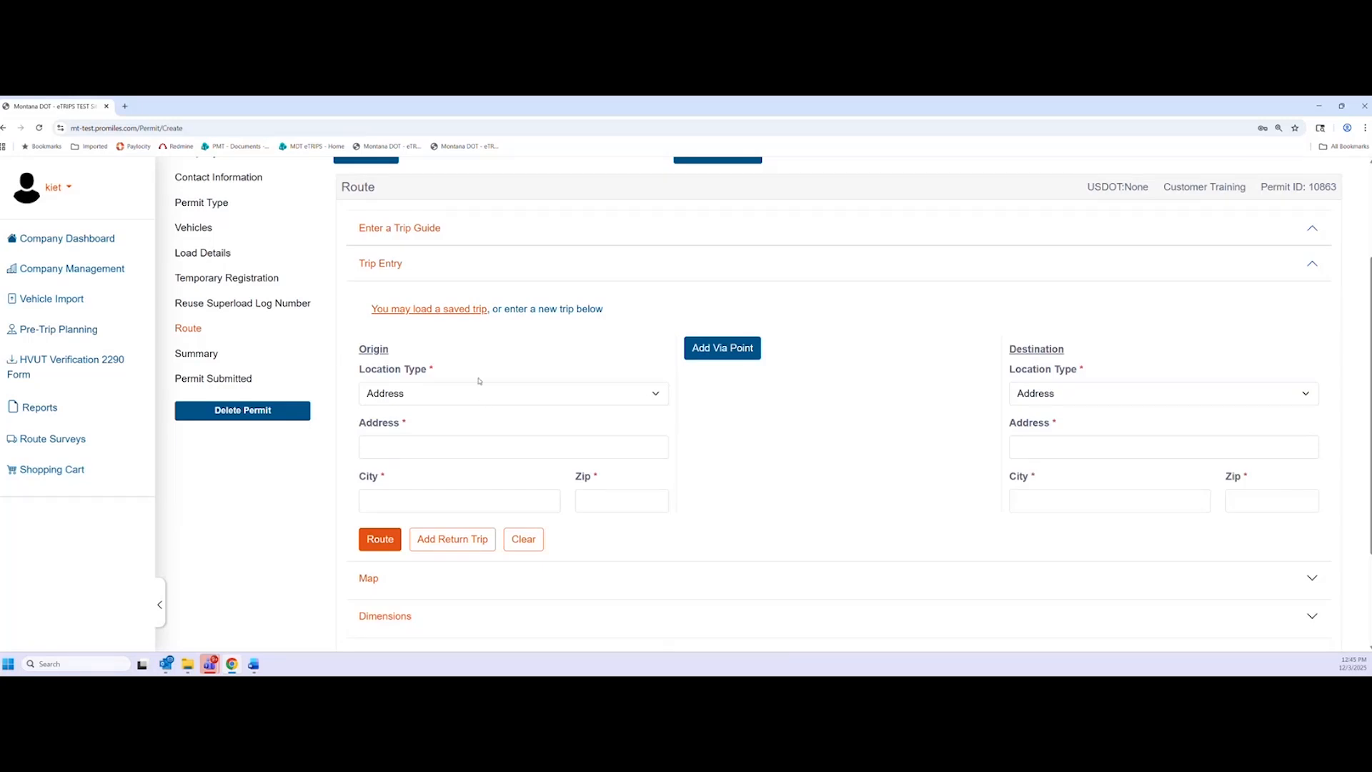
scroll(458, 378, down, 1)
click(527, 350)
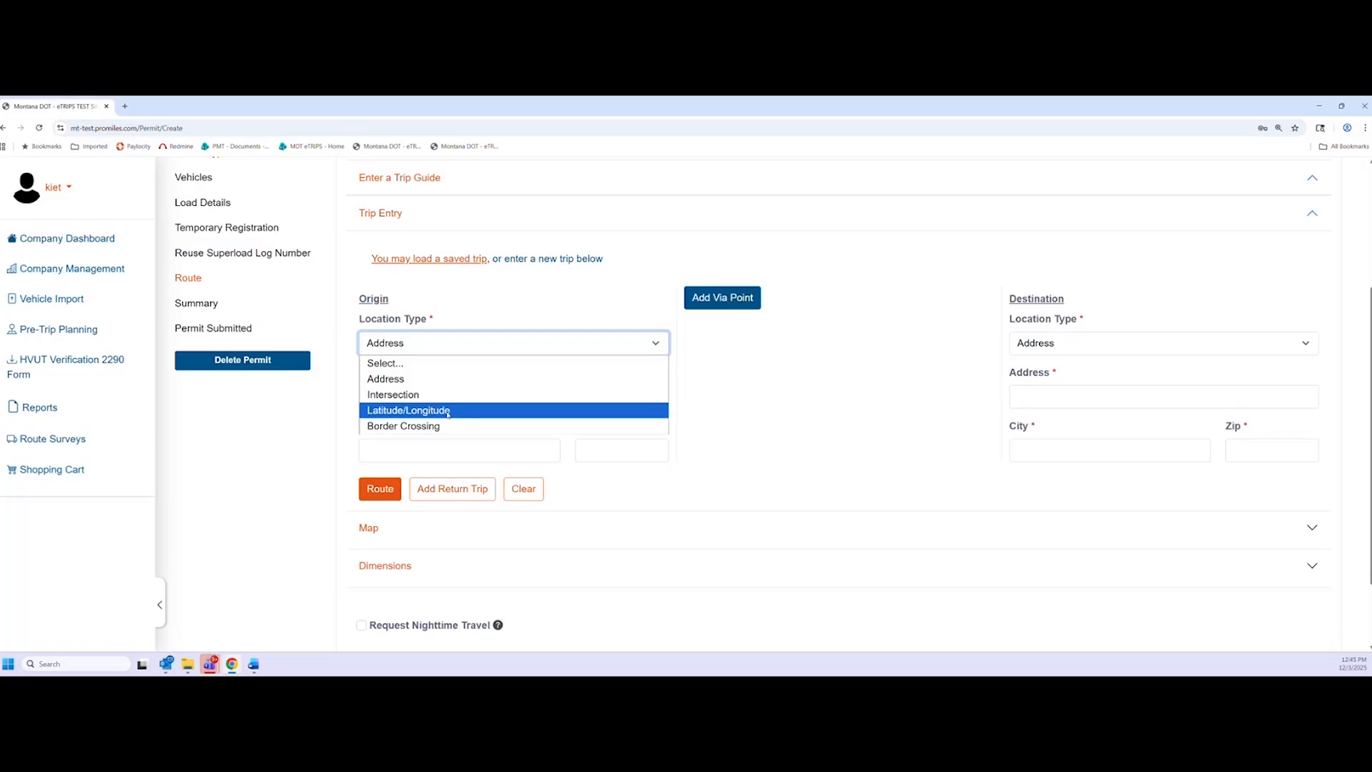
click(430, 425)
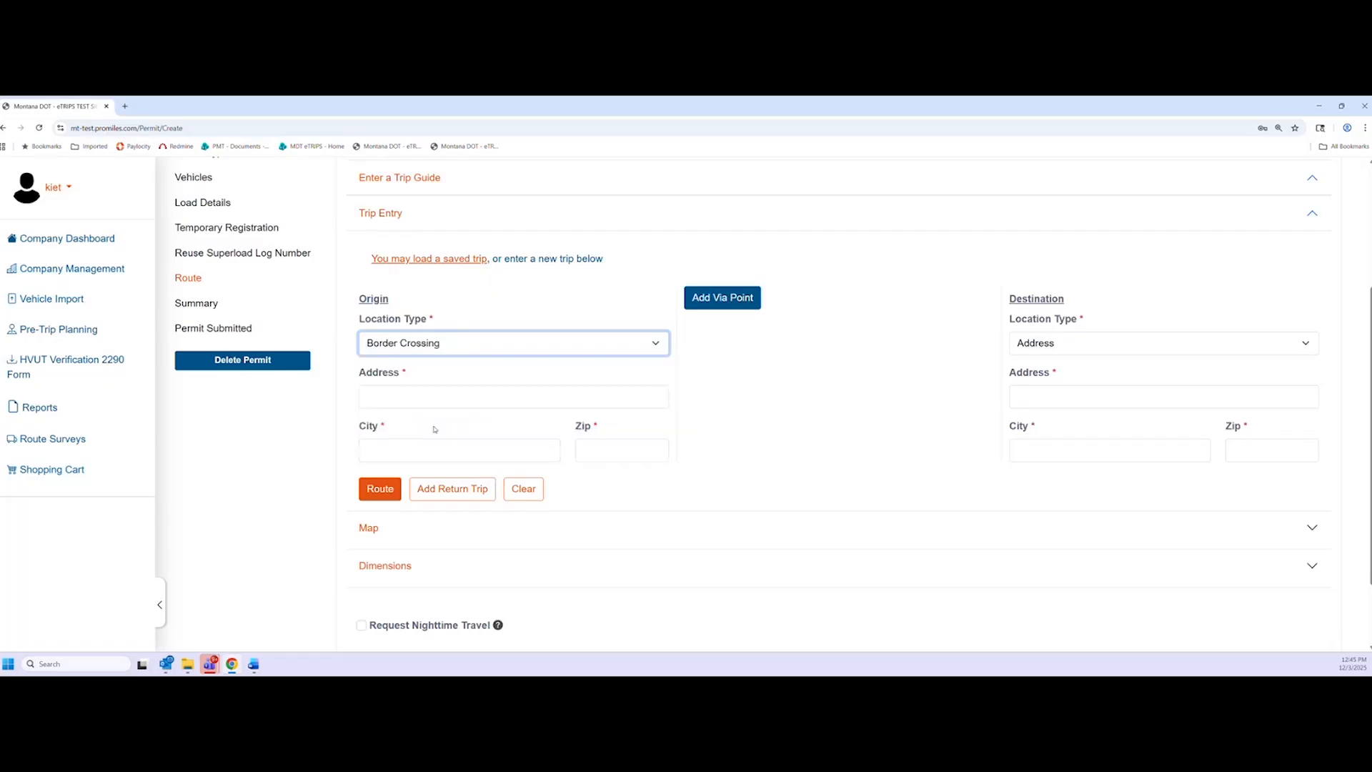
click(505, 378)
click(466, 120)
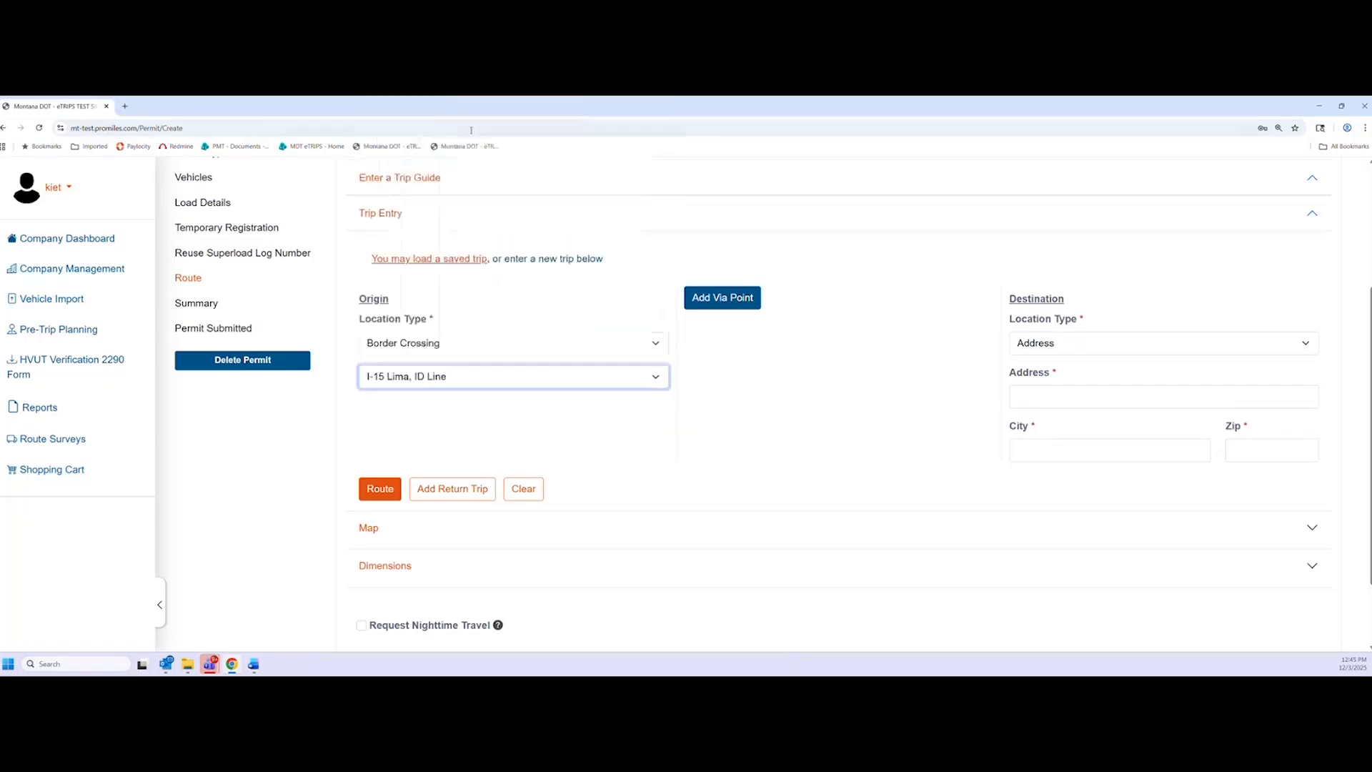
Set the destination to border crossing I-15 Sweet Grass, AB Line and calculate the route
click(1135, 343)
click(1051, 426)
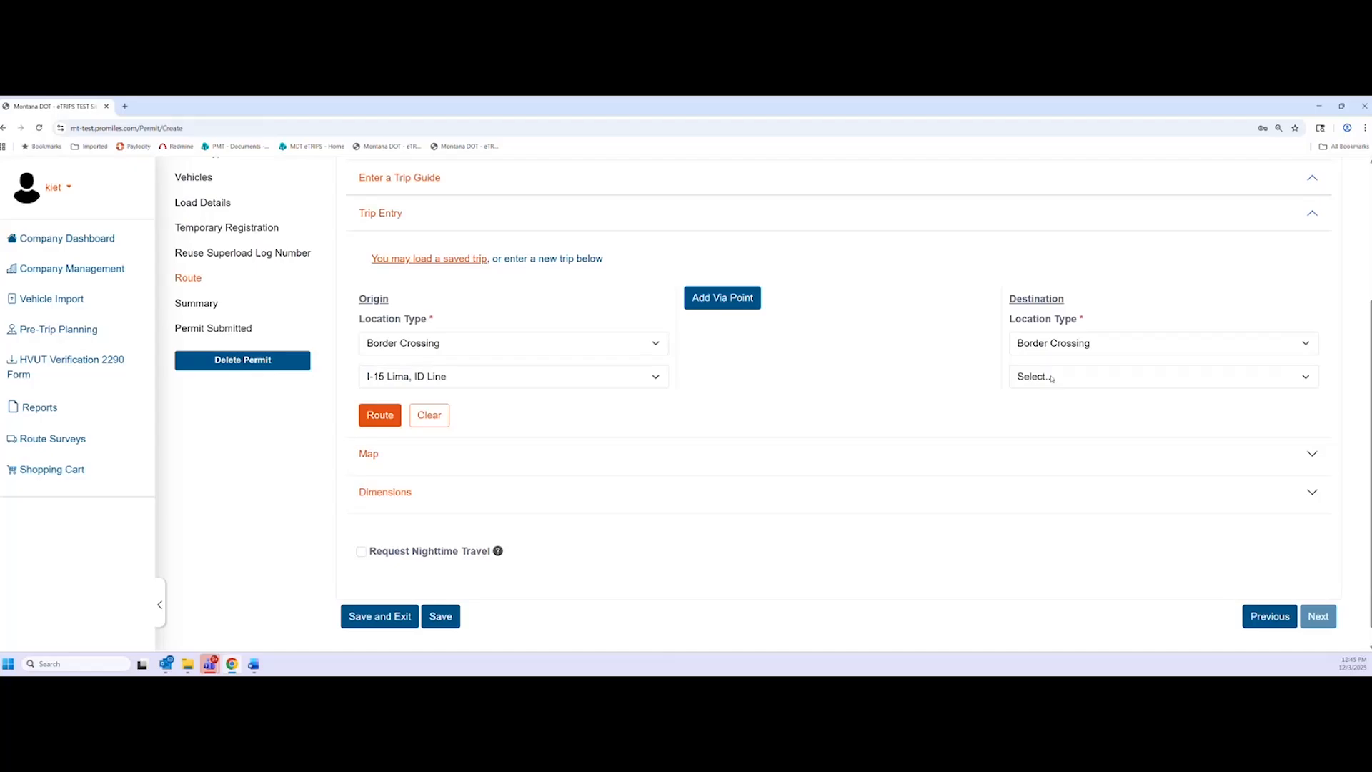
click(1051, 378)
click(1057, 115)
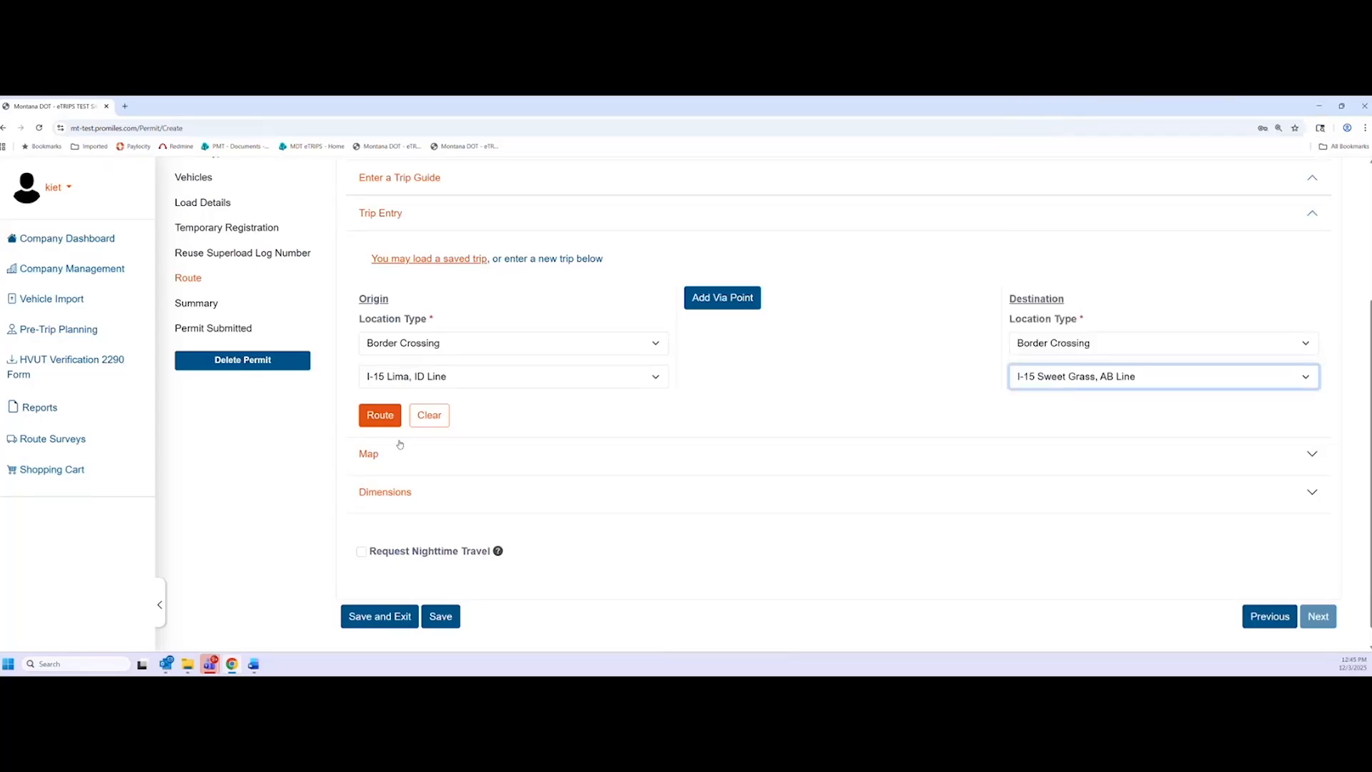
click(380, 415)
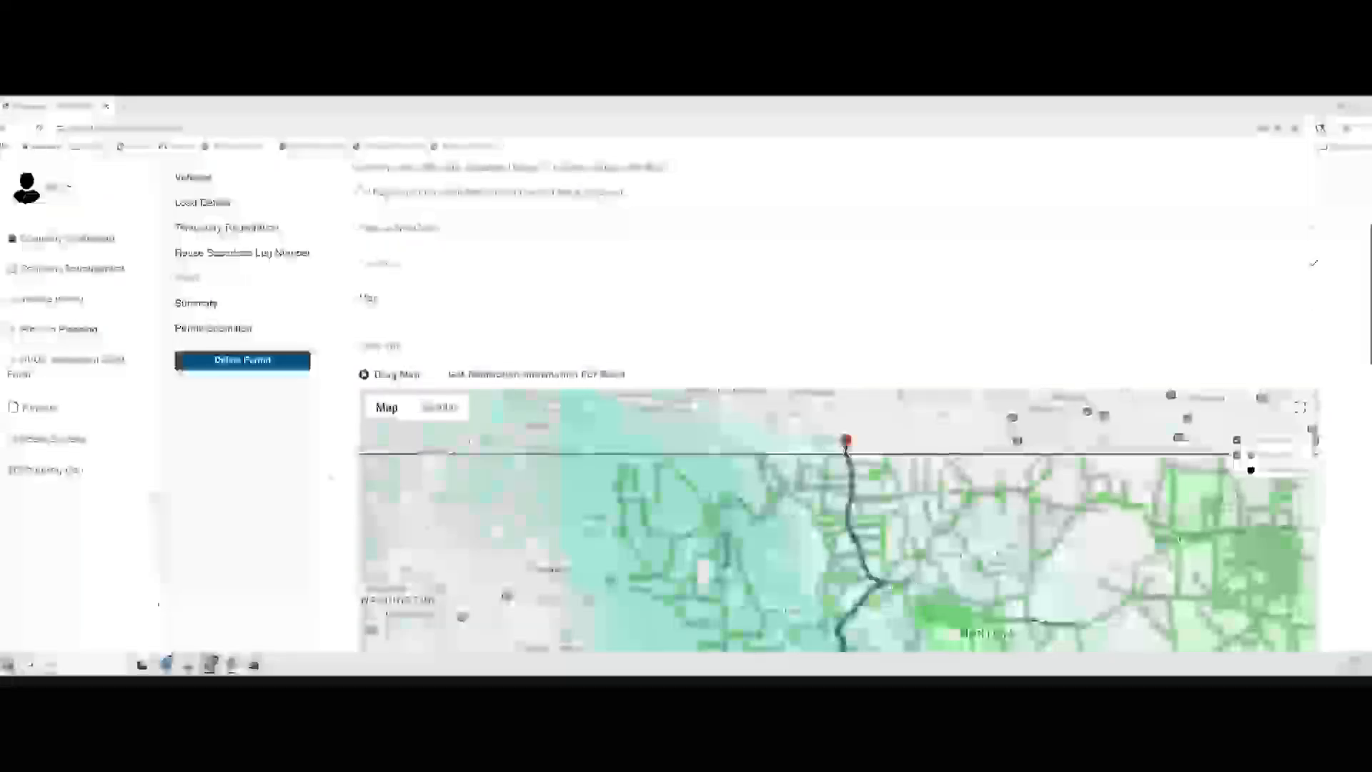
Expand the route's Dimensions and Conditional Overrides sections, briefly showing Bridges Crossed on Route
scroll(329, 478, down, 1)
scroll(329, 477, down, 3)
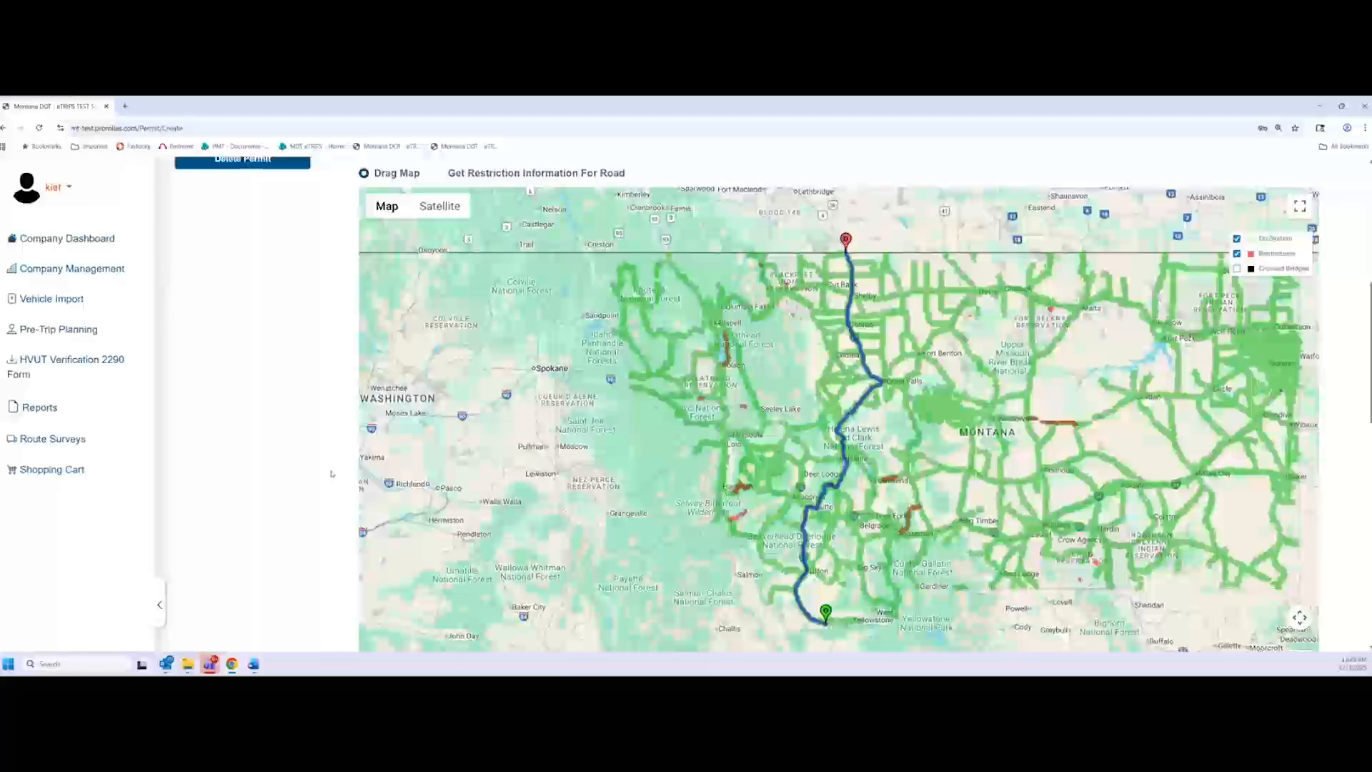
scroll(331, 474, down, 2)
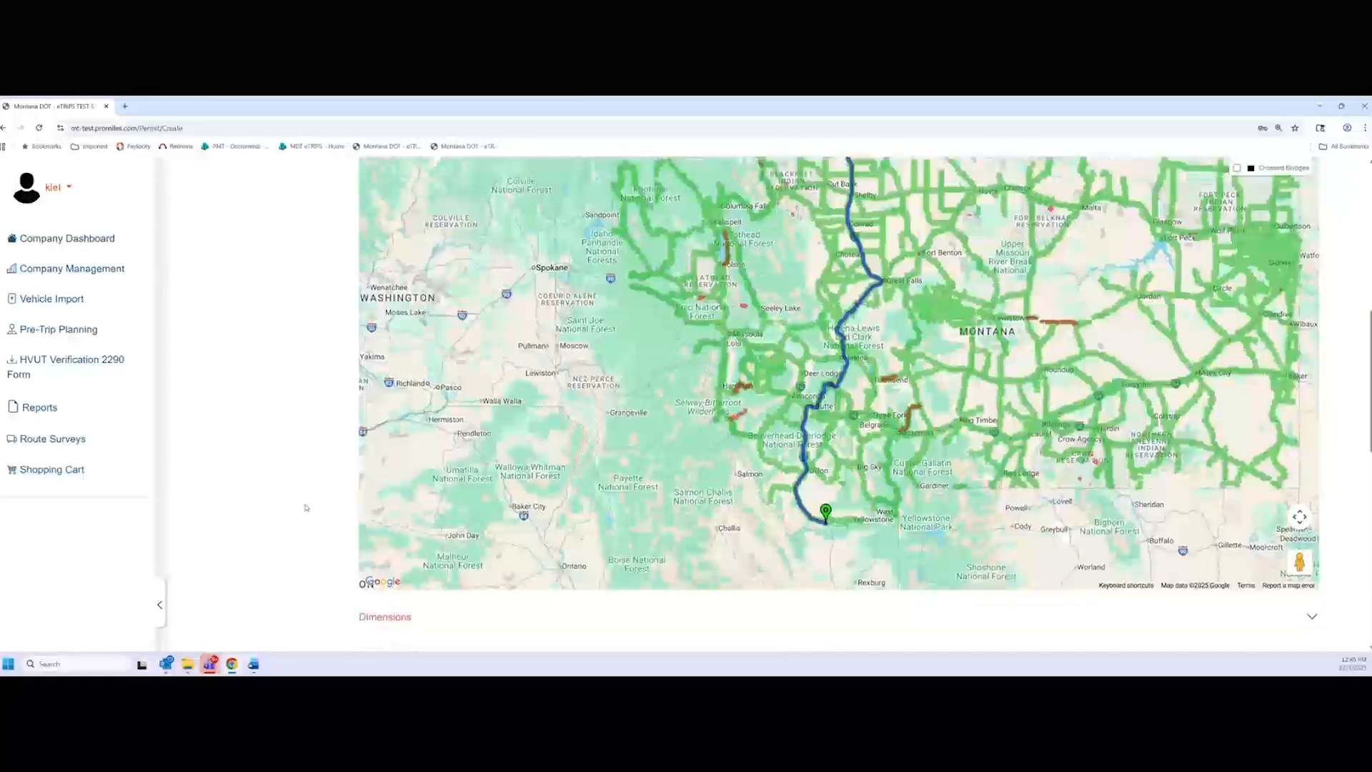
scroll(306, 507, down, 4)
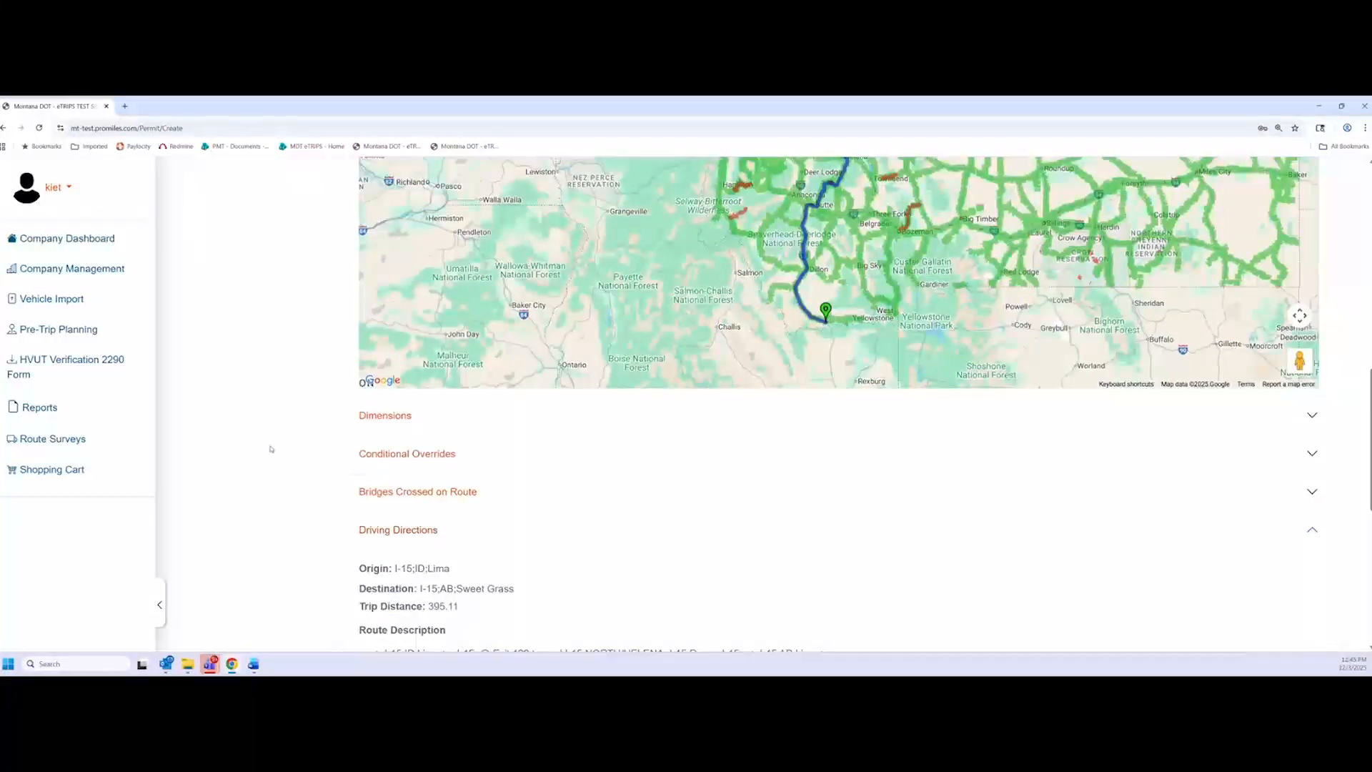
click(420, 422)
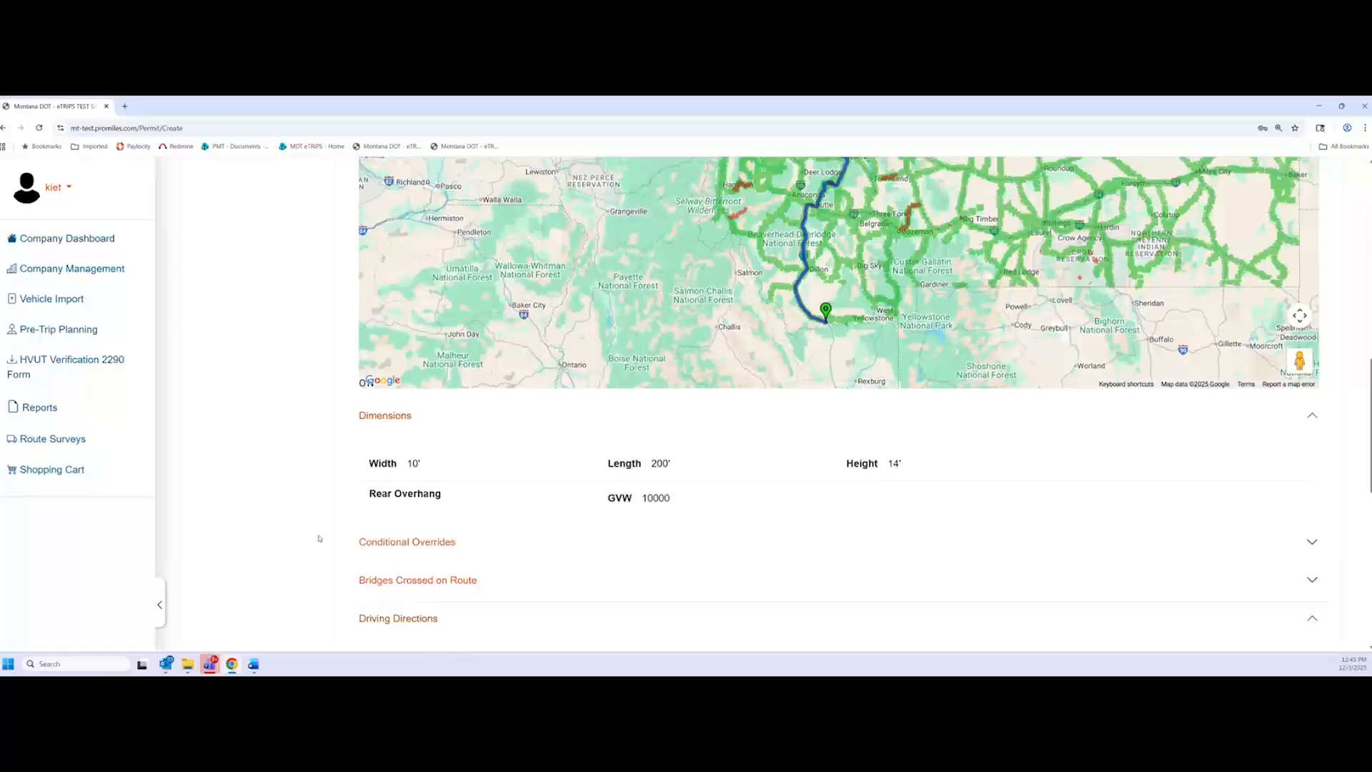
scroll(319, 538, down, 2)
click(433, 441)
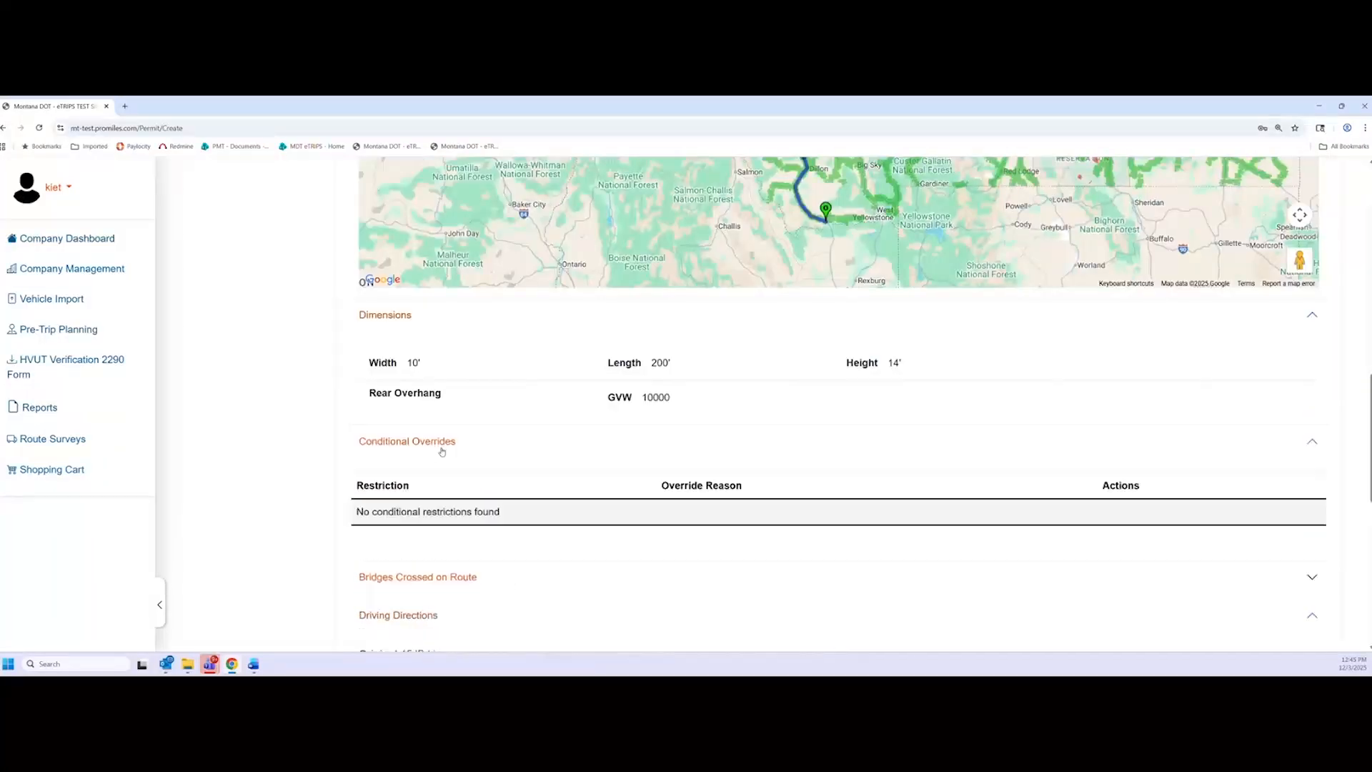
scroll(352, 493, down, 1)
scroll(352, 493, down, 2)
click(425, 429)
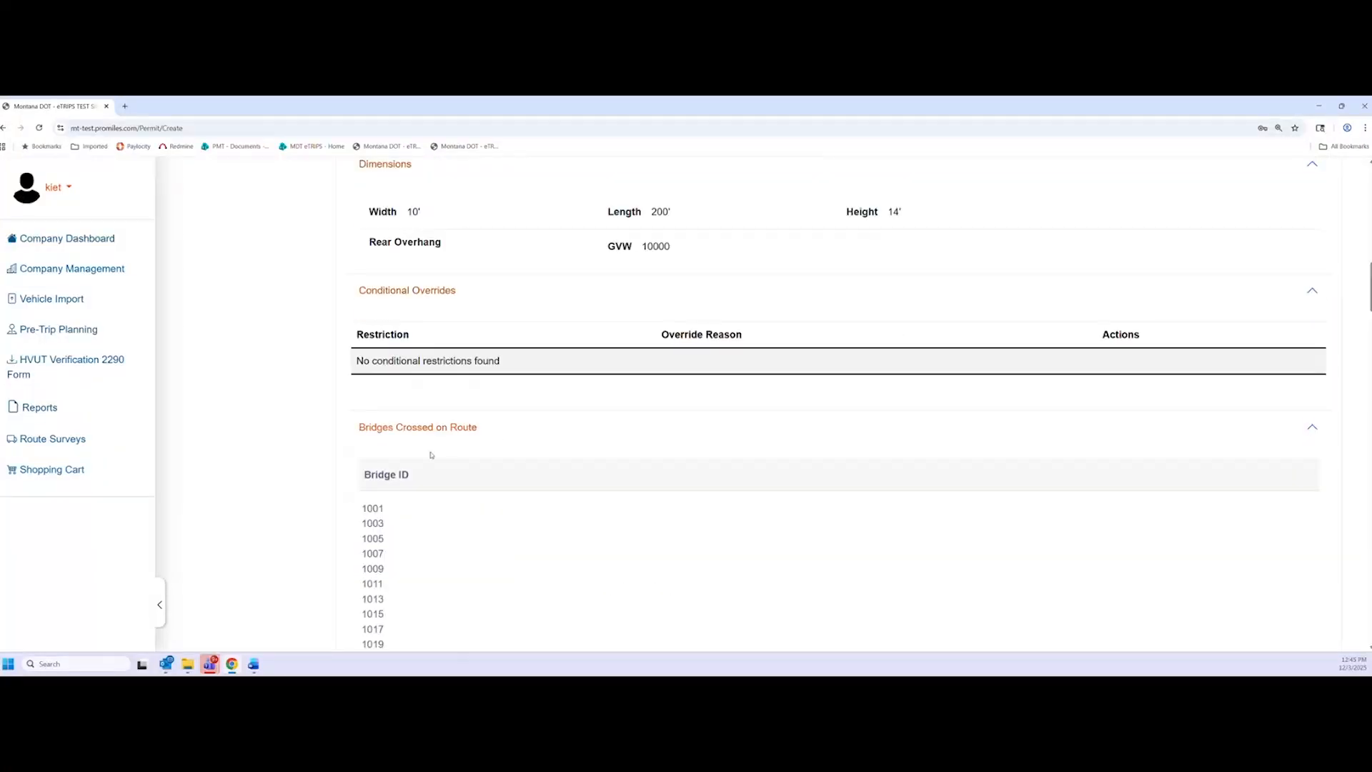
click(425, 429)
Review the Driving Directions table, highlighting its origin and destination lines
scroll(349, 527, down, 2)
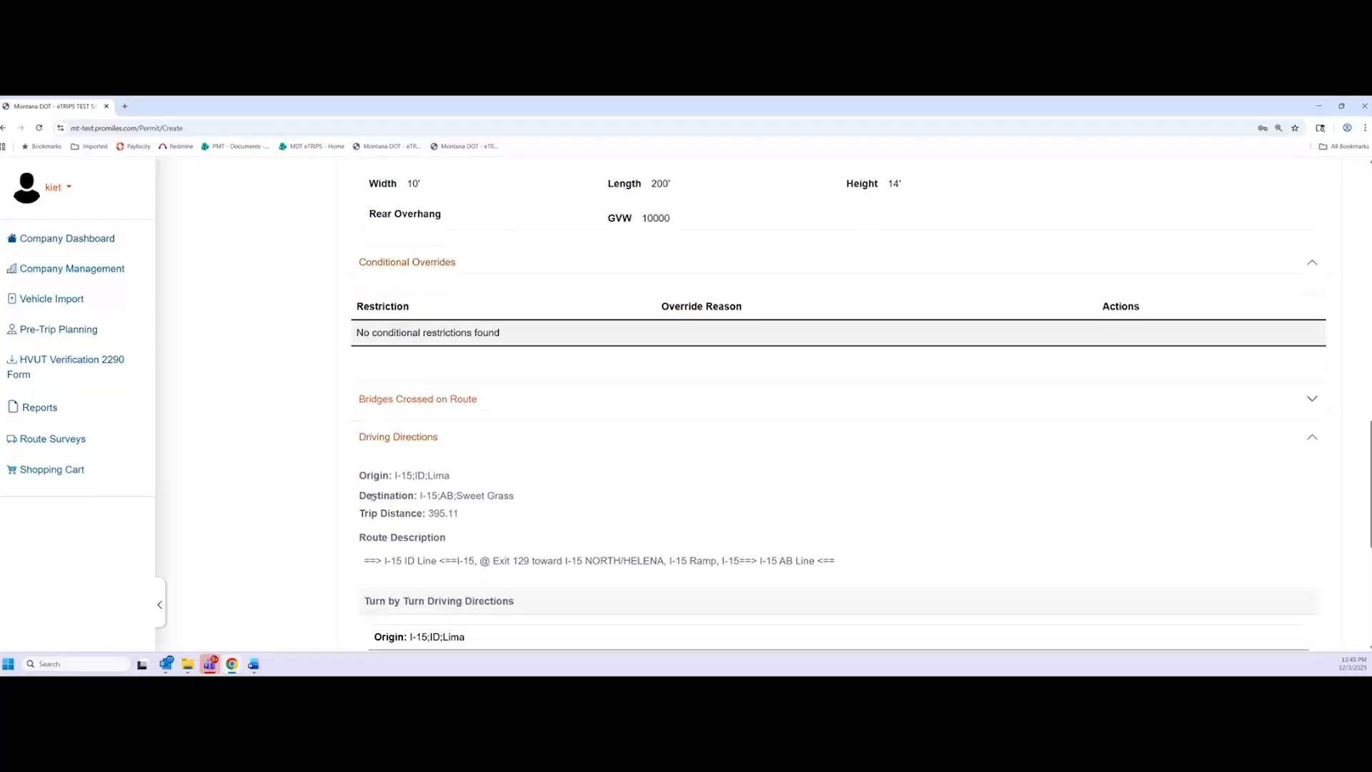
scroll(348, 528, down, 1)
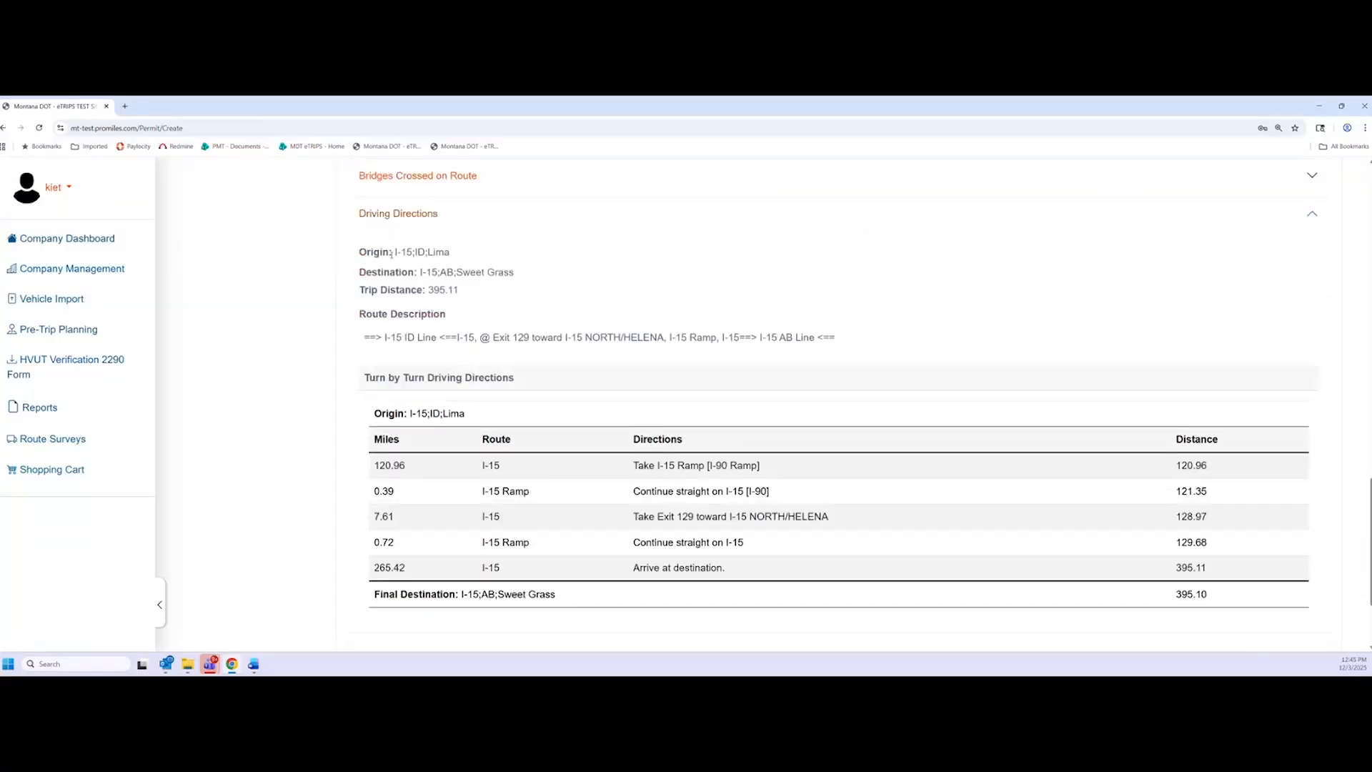
drag(367, 252, 465, 272)
click(482, 304)
scroll(565, 440, down, 2)
scroll(351, 520, down, 2)
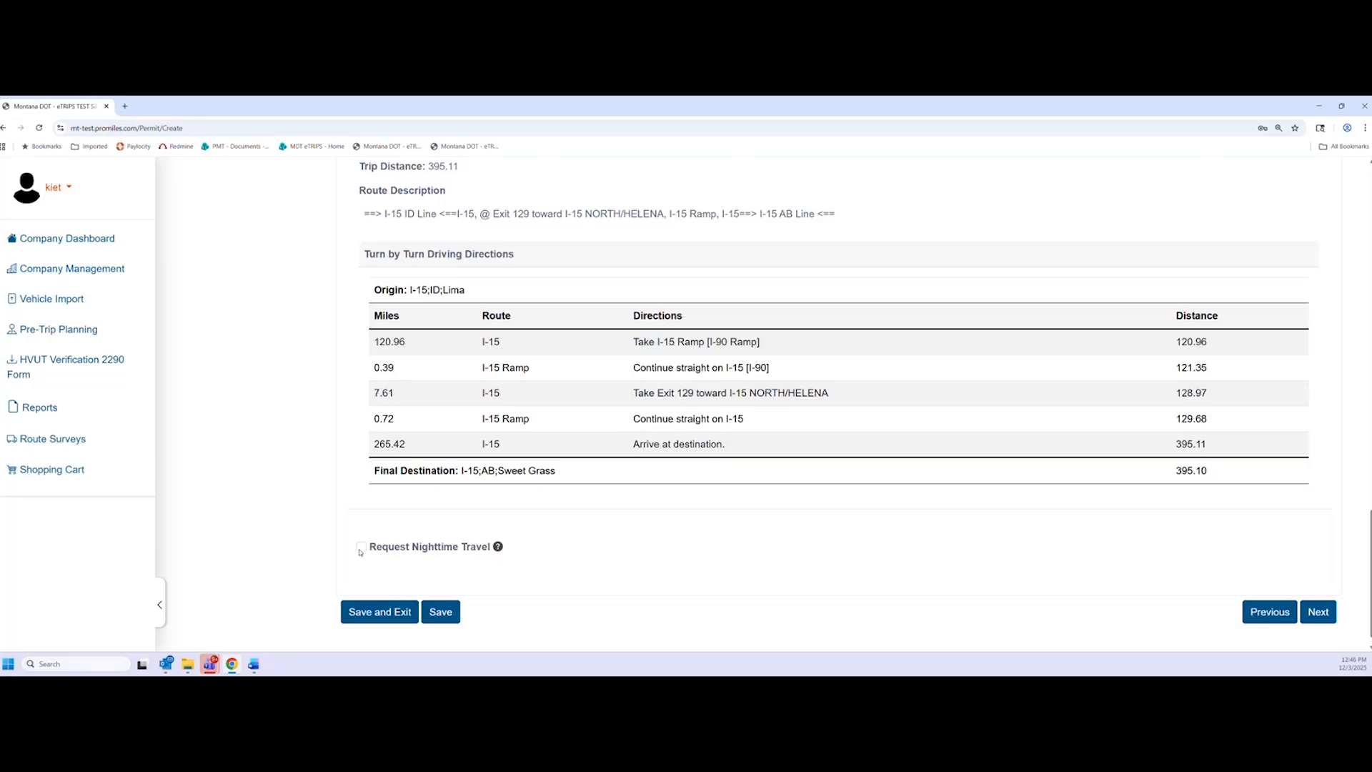
Tick Request Nighttime Travel, read its night-movement guidance, untick it, and proceed
mouse_move(497, 550)
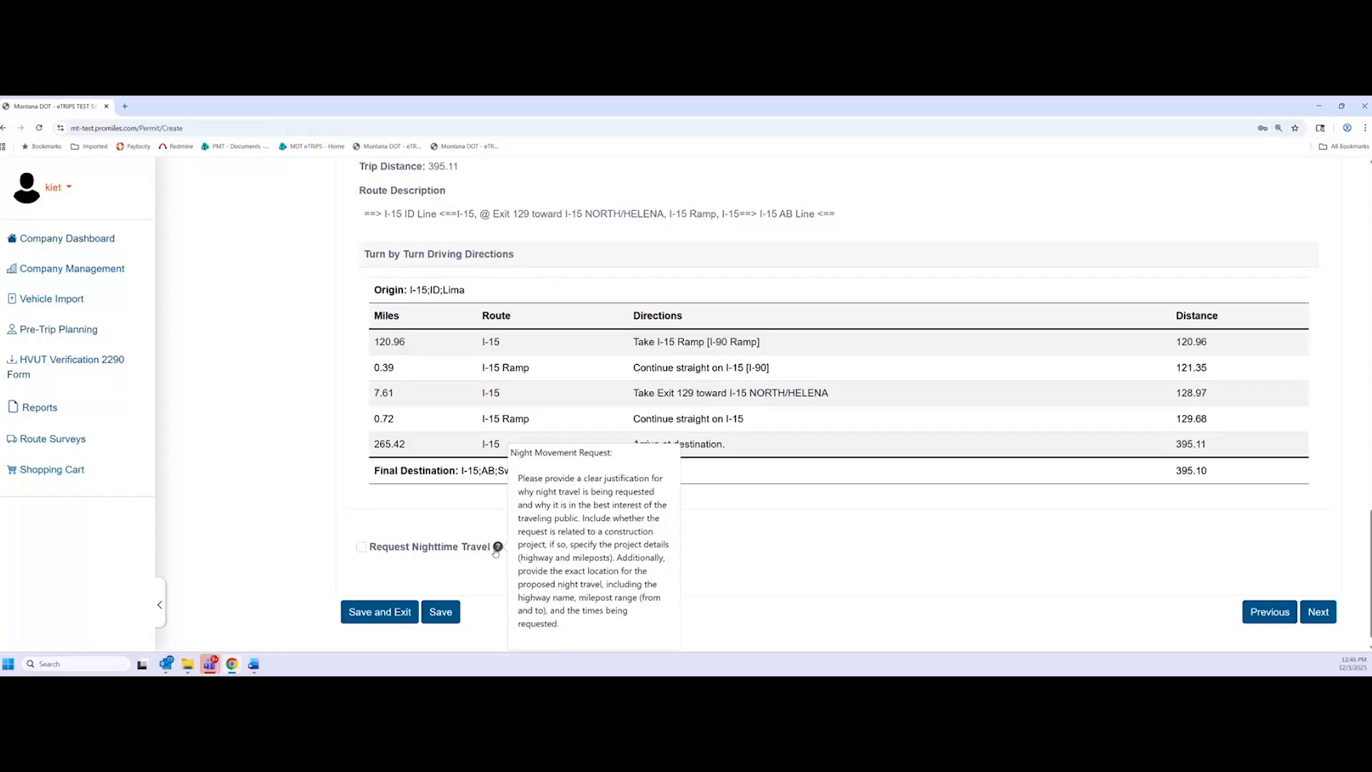
click(361, 549)
scroll(736, 536, down, 1)
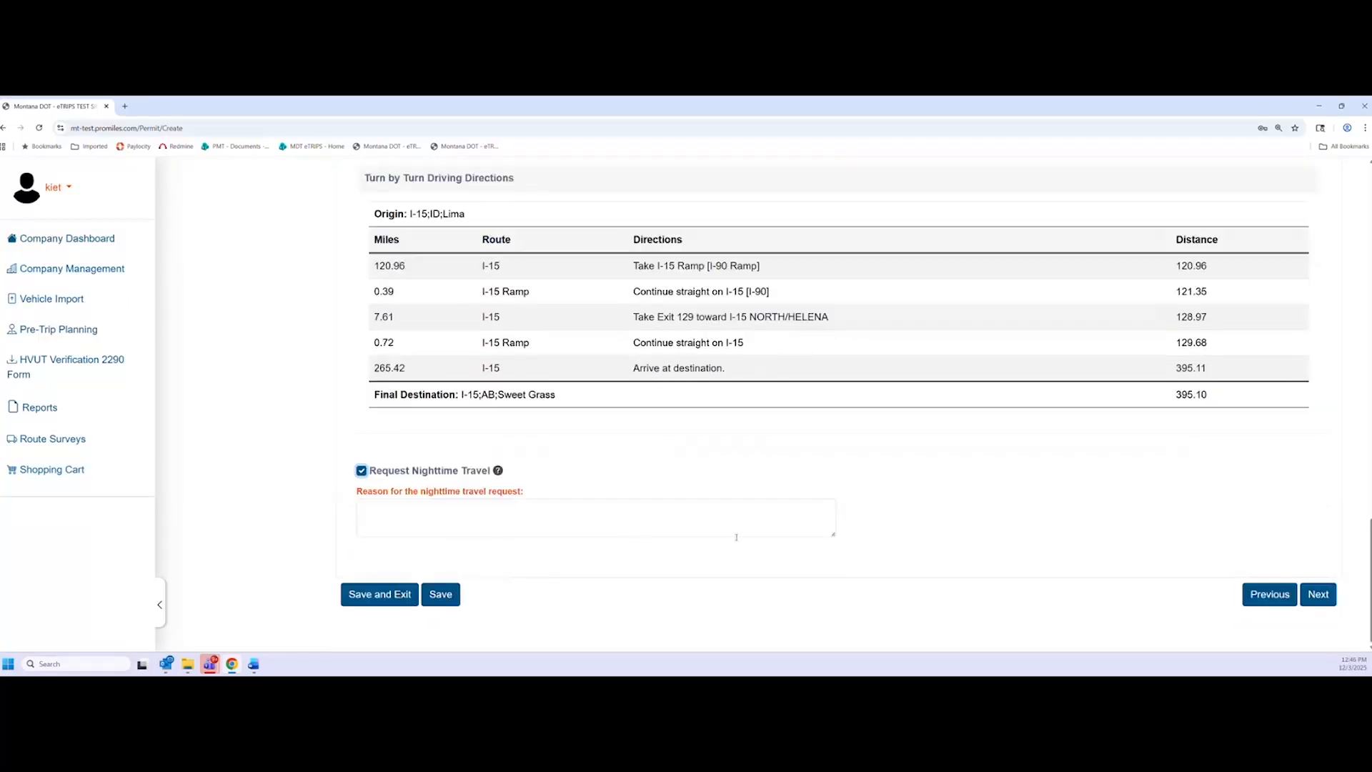
click(498, 471)
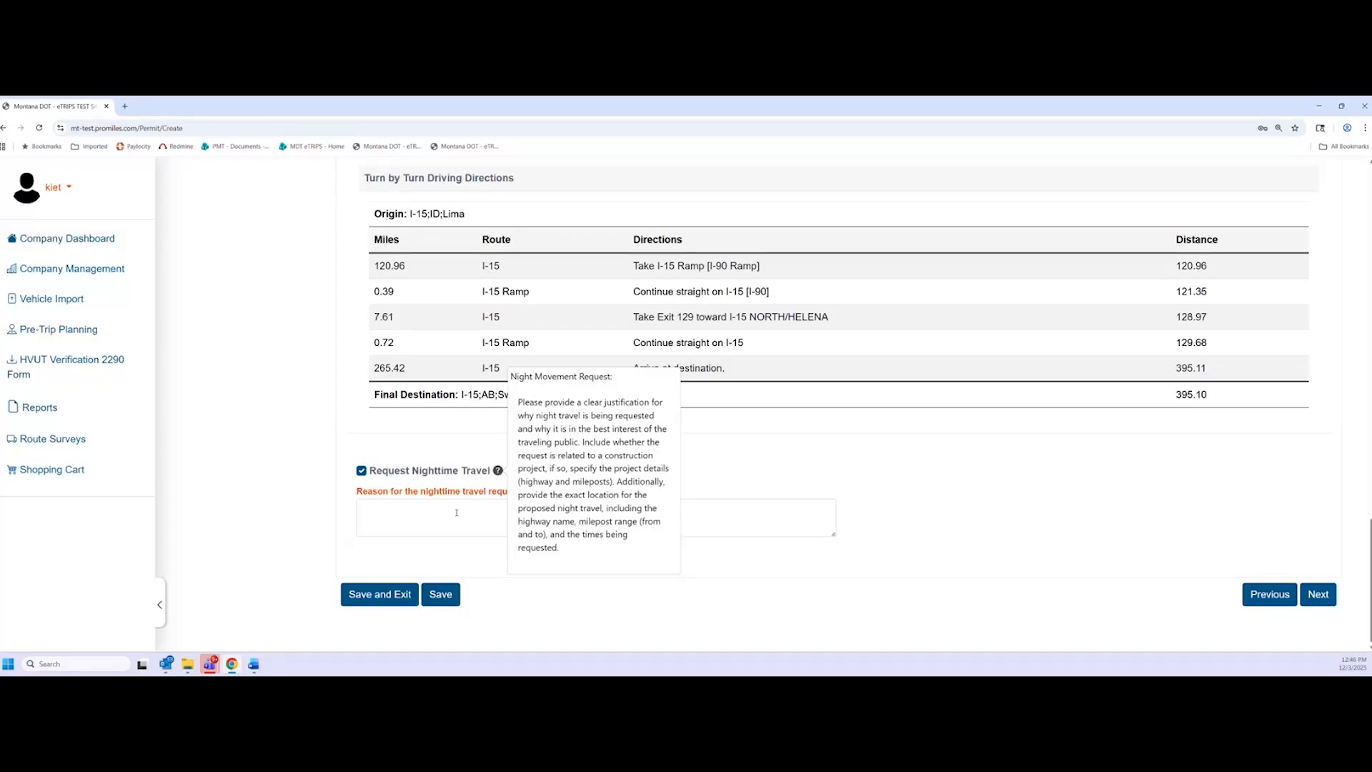
click(361, 471)
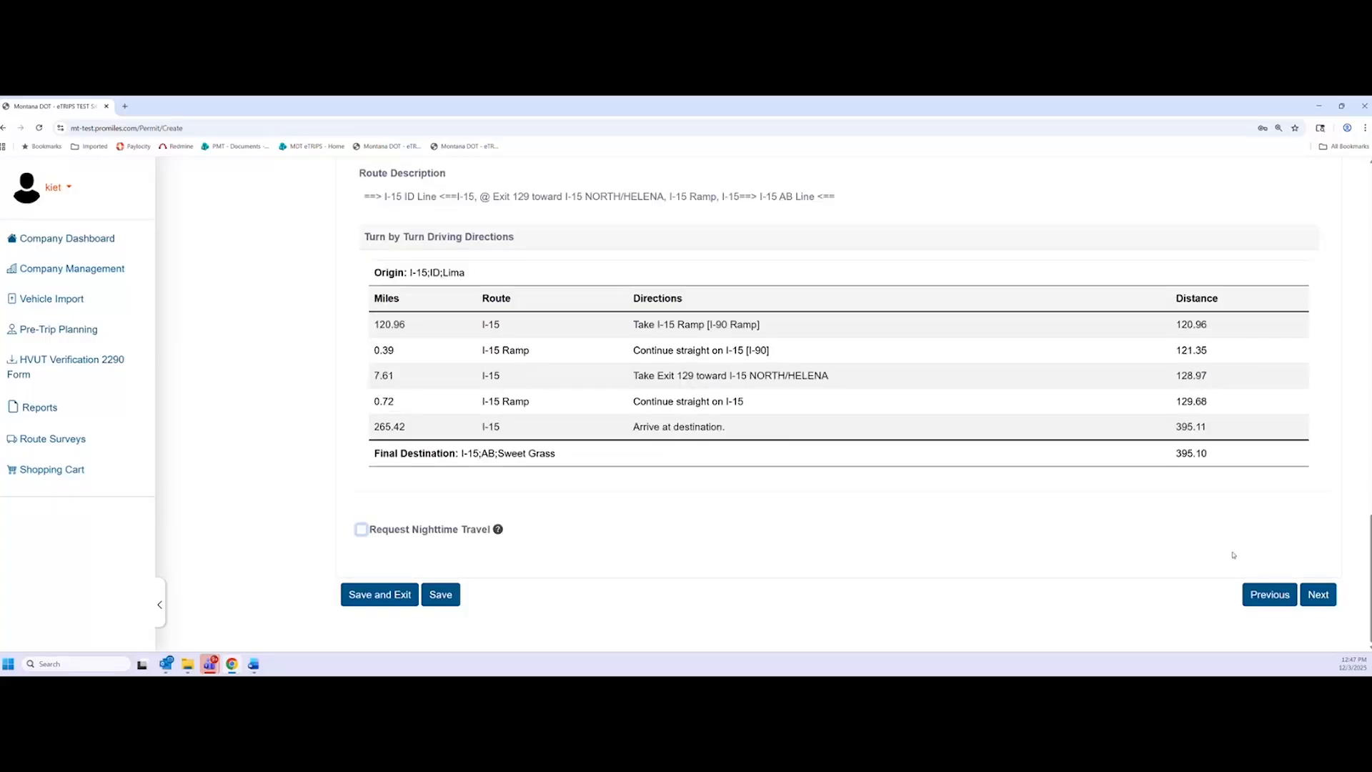
click(1321, 592)
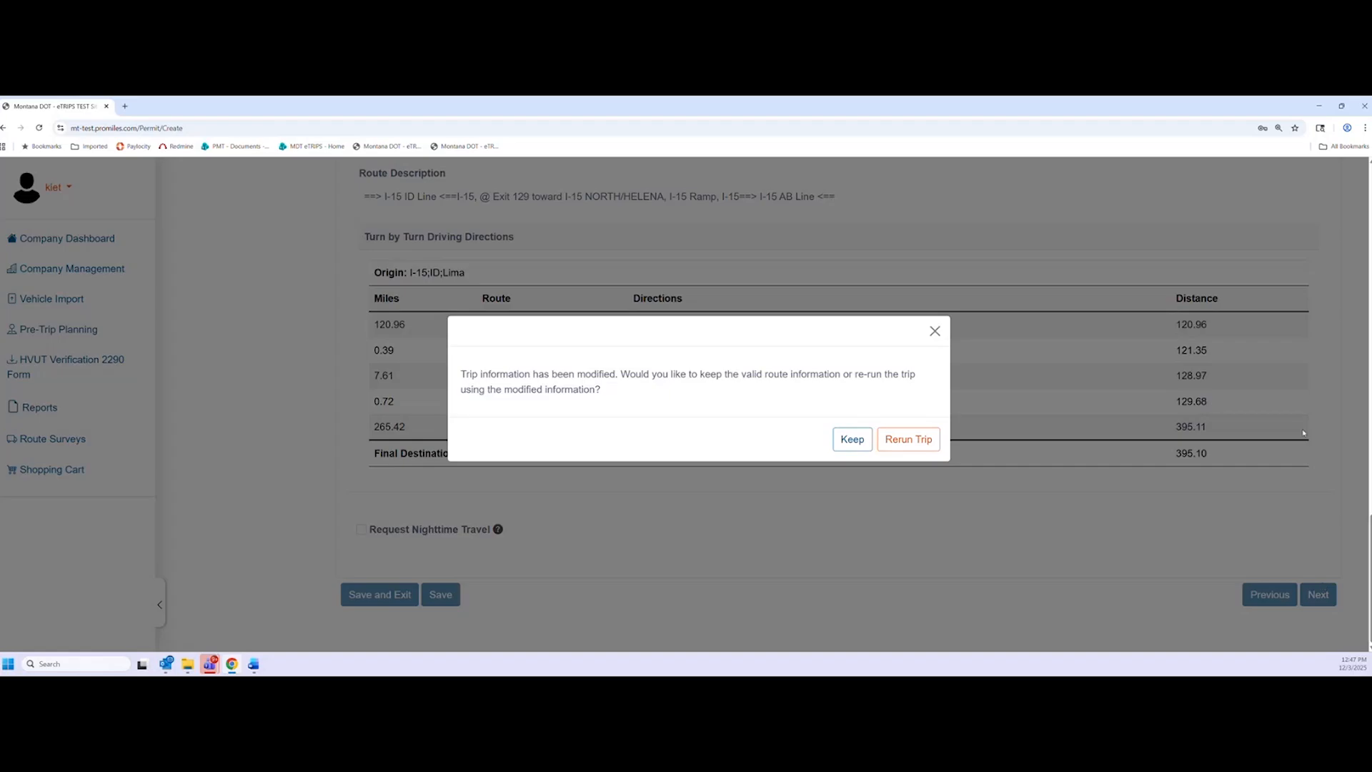
click(852, 438)
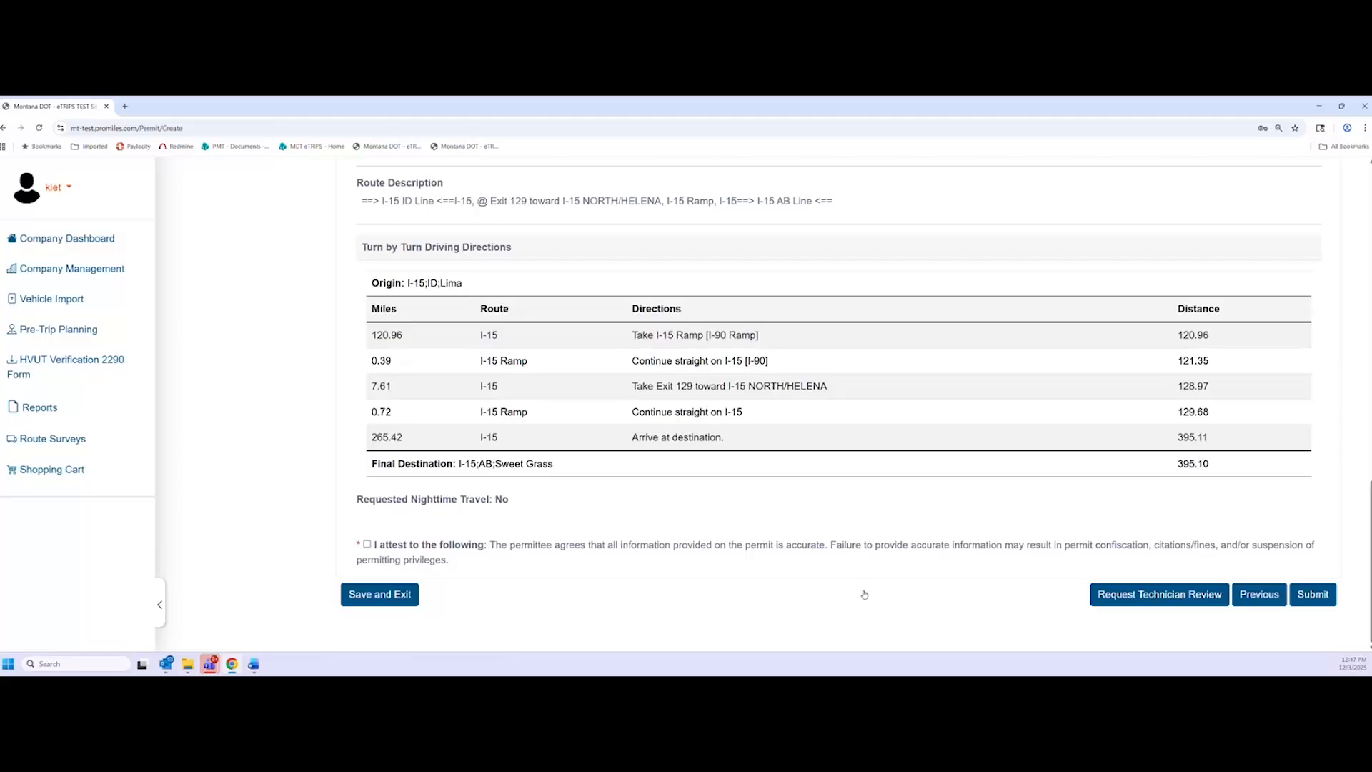
scroll(465, 277, up, 15)
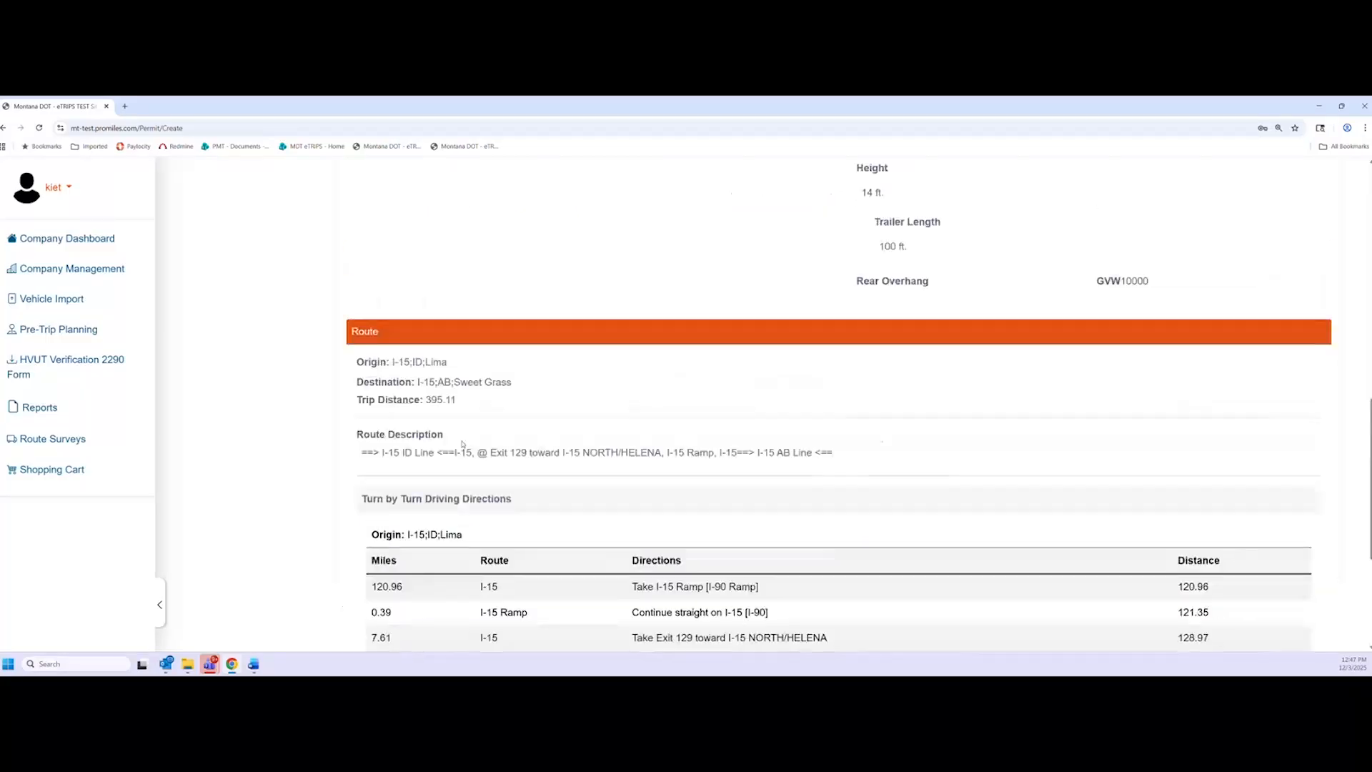
scroll(282, 470, up, 2)
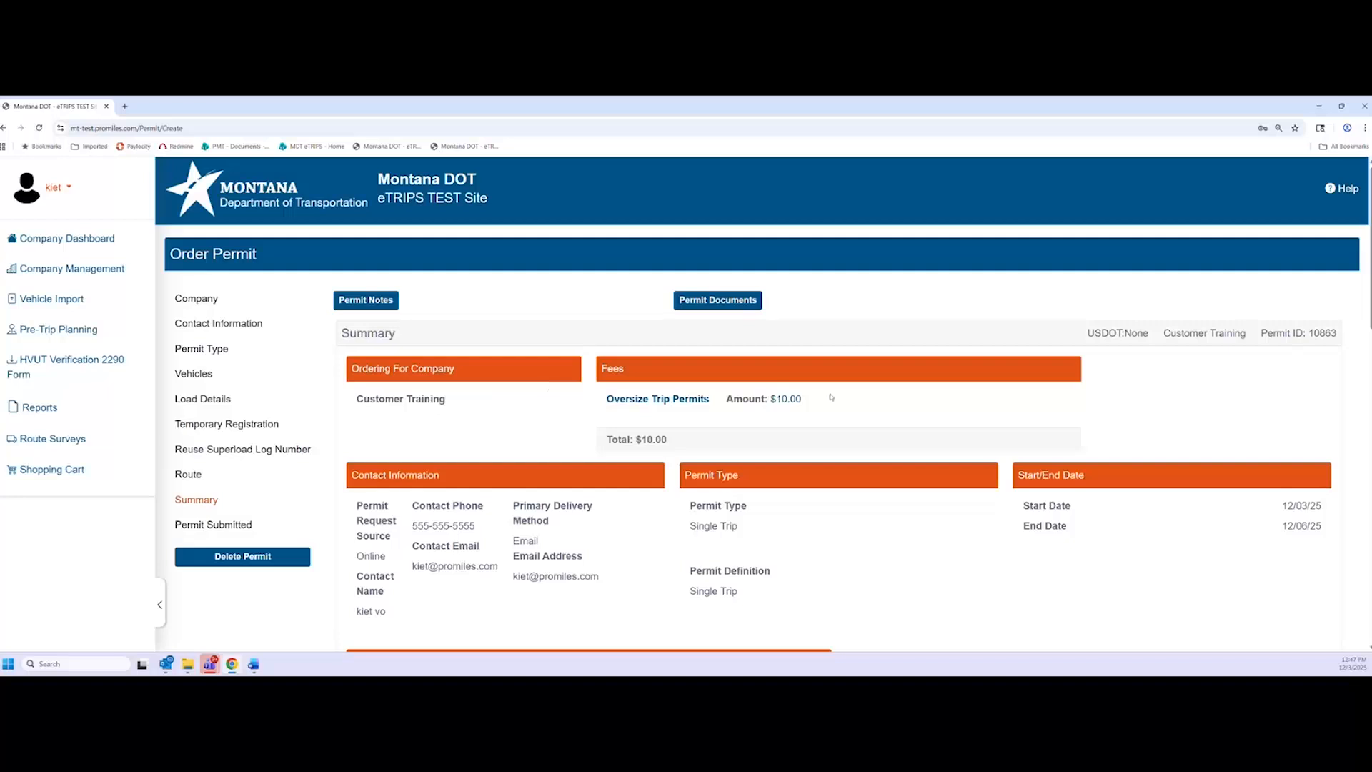
scroll(761, 403, down, 1)
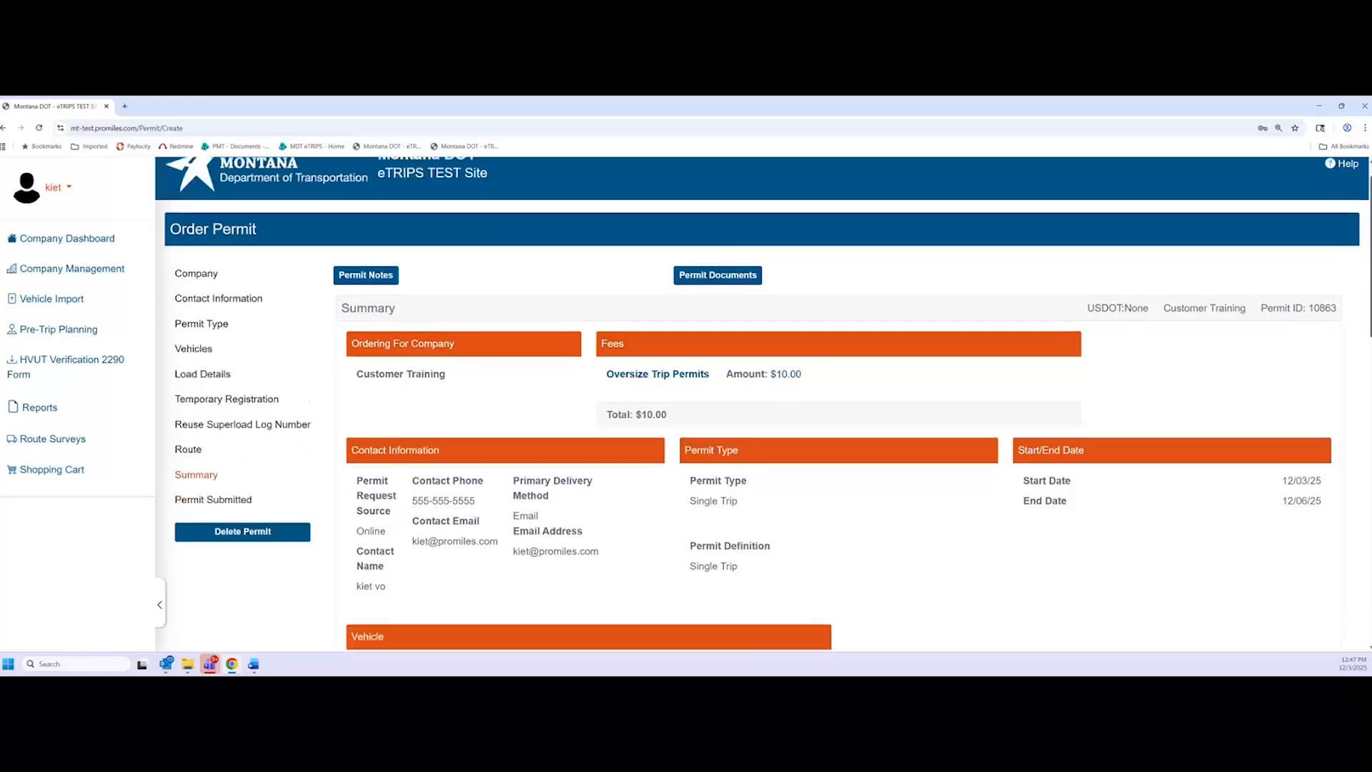
scroll(1365, 273, down, 1)
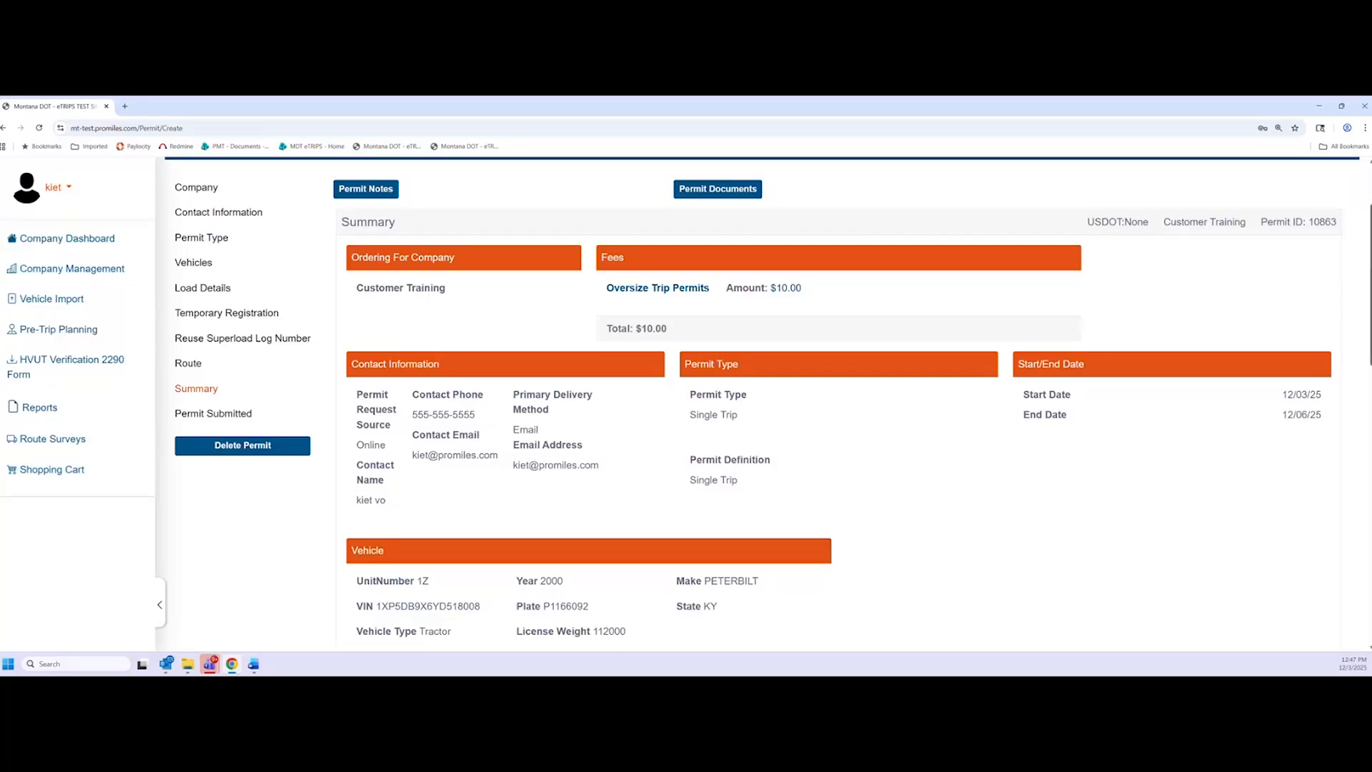
scroll(1015, 312, down, 1)
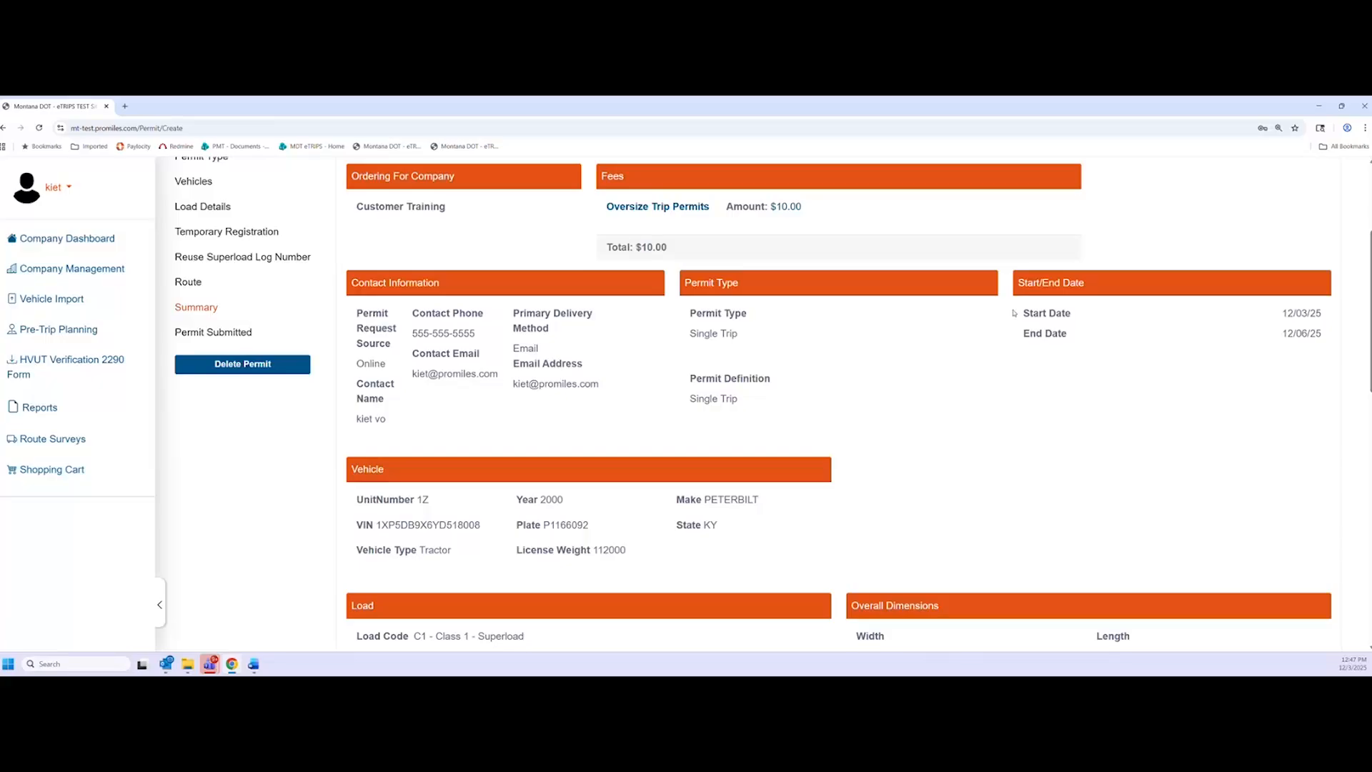
scroll(485, 458, down, 1)
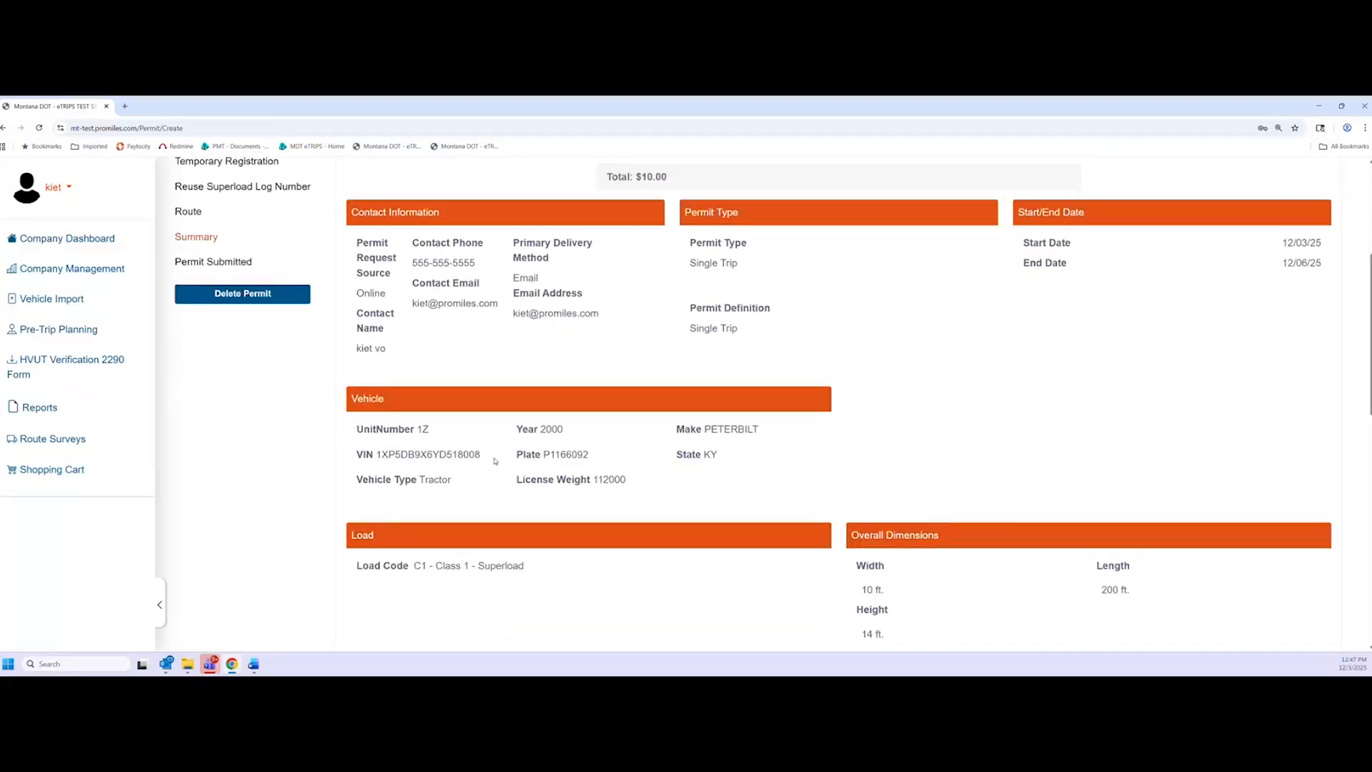
scroll(703, 464, down, 2)
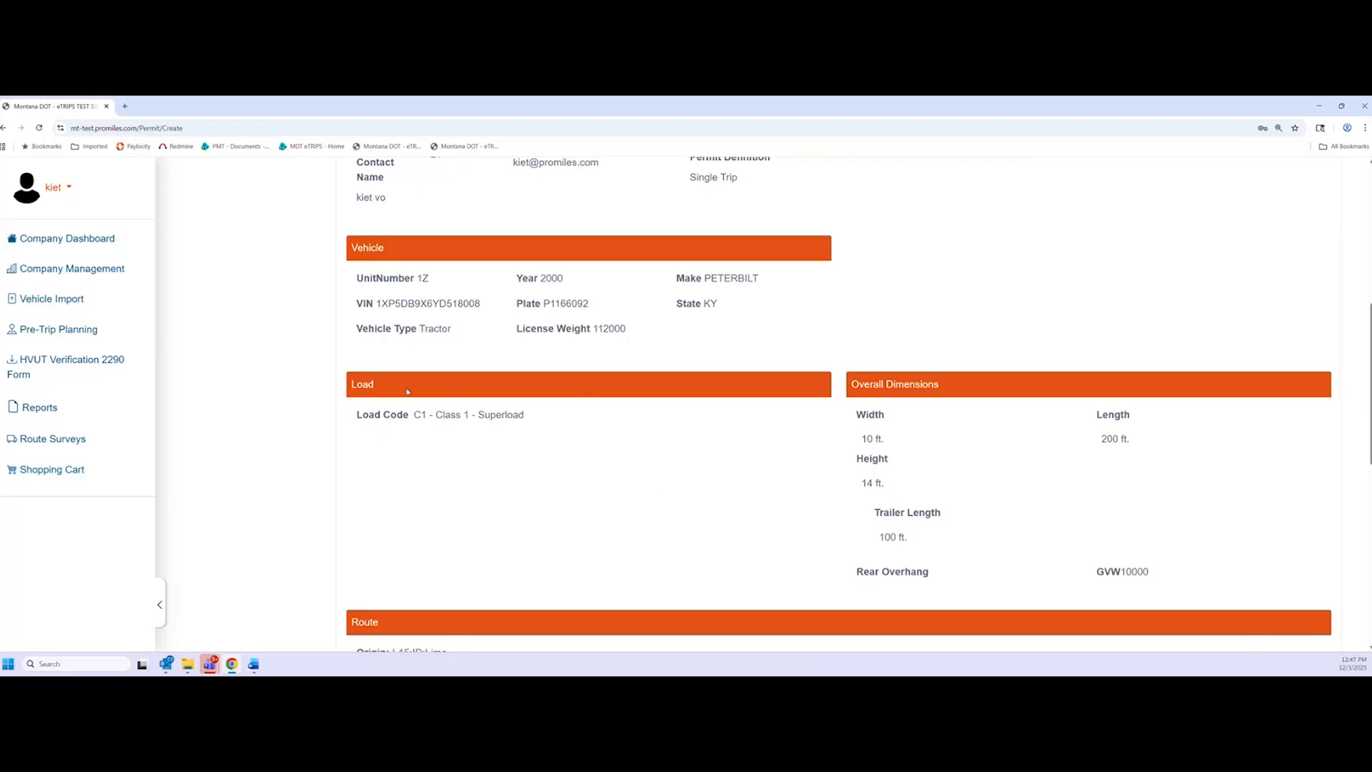
drag(523, 420, 412, 417)
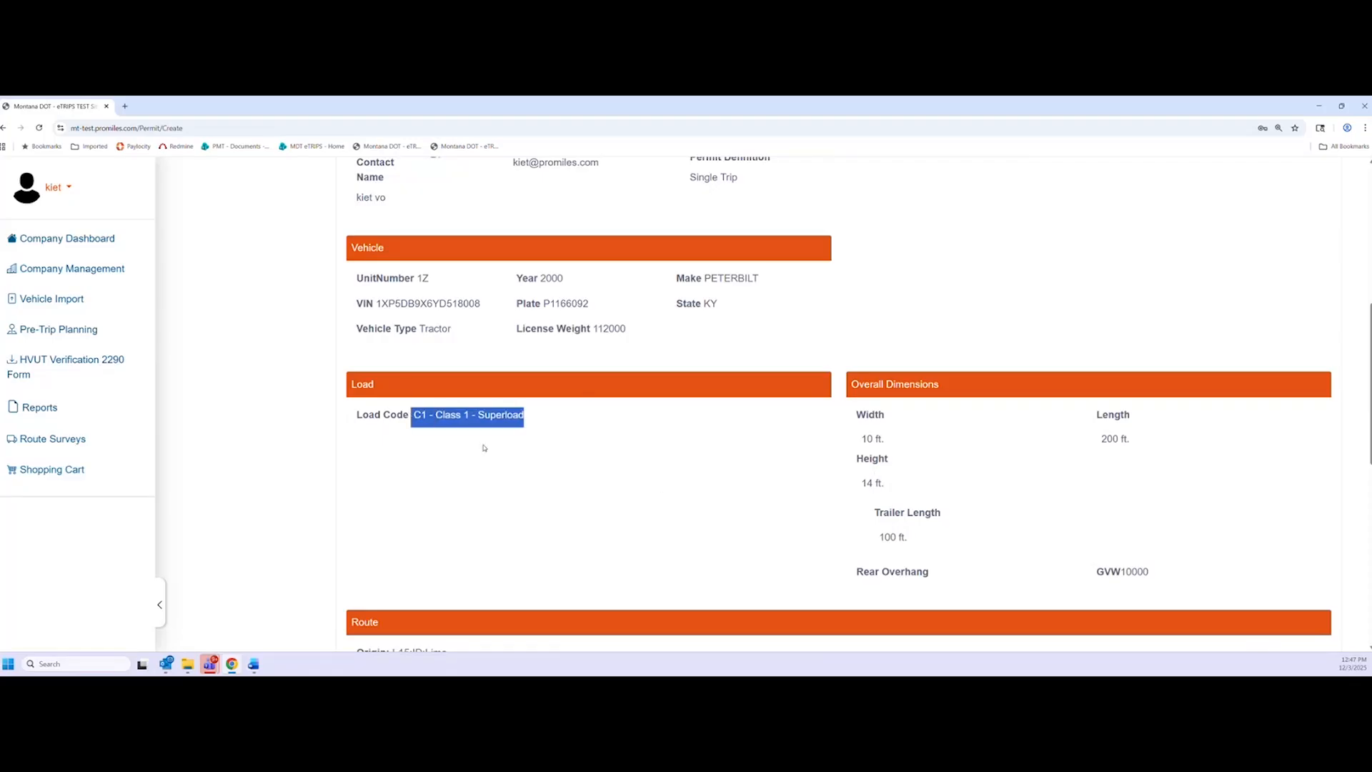
click(484, 431)
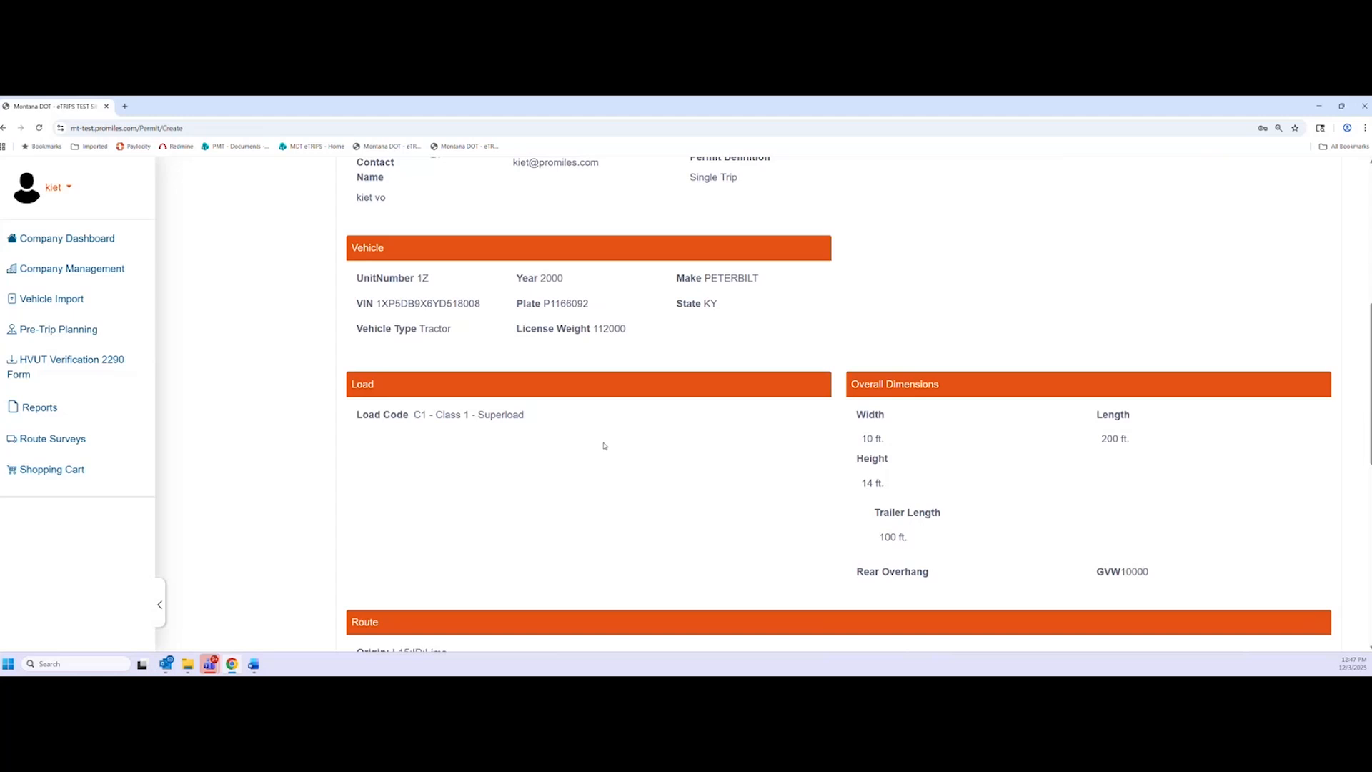
scroll(785, 427, down, 3)
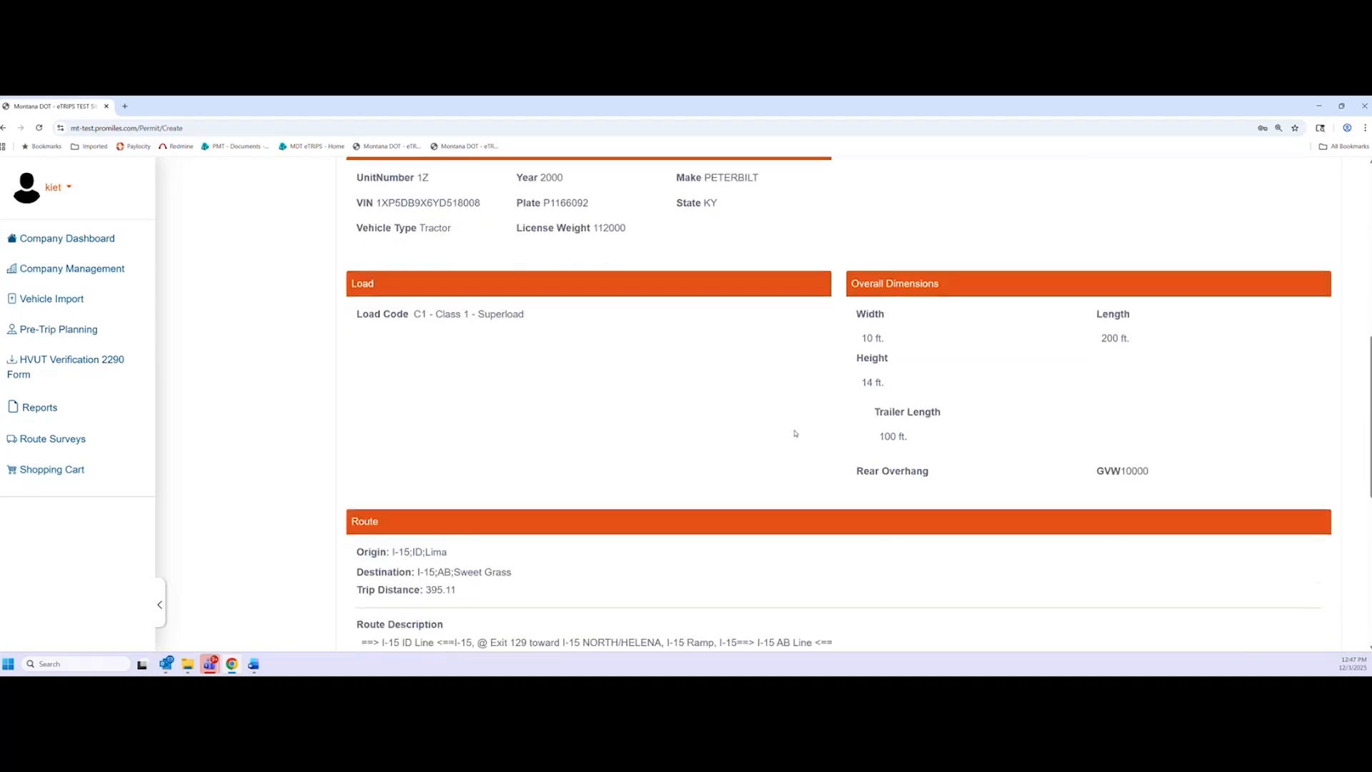
scroll(777, 434, down, 1)
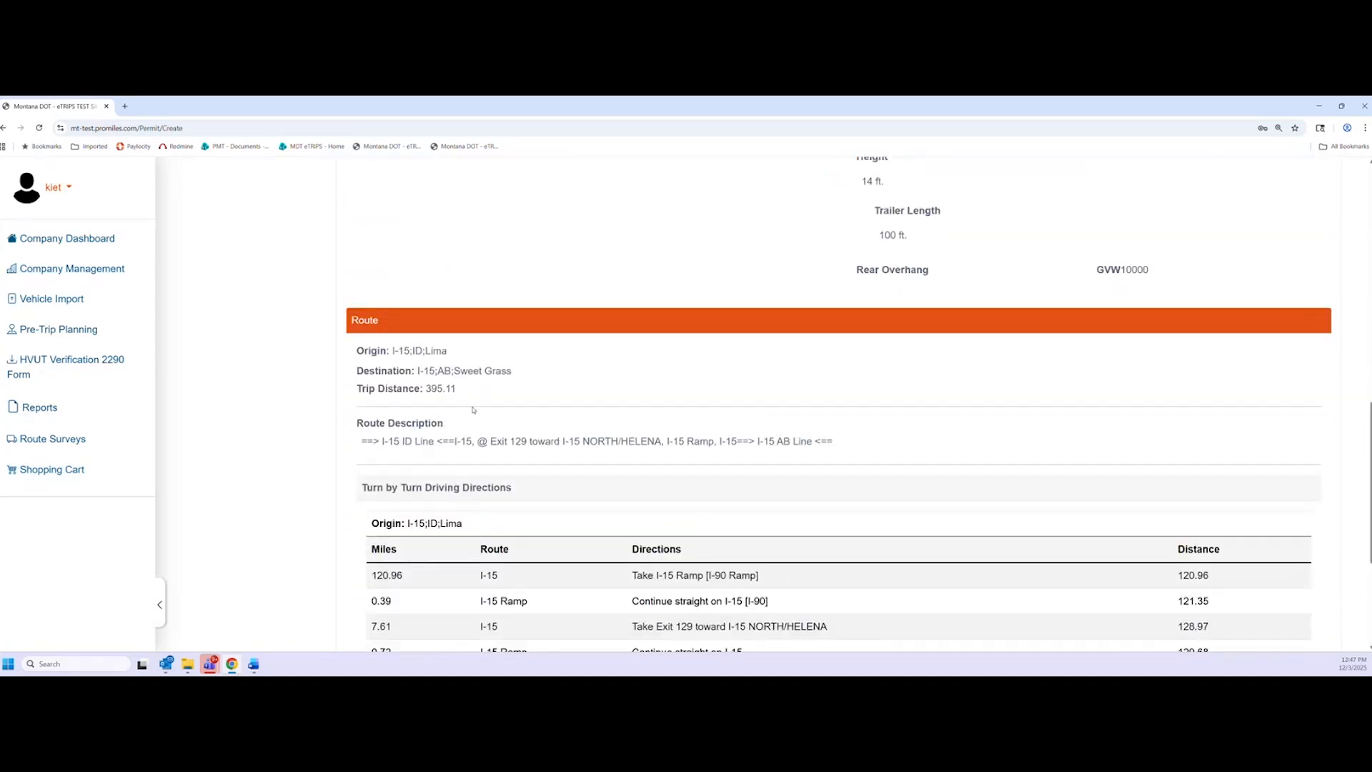
scroll(472, 410, down, 2)
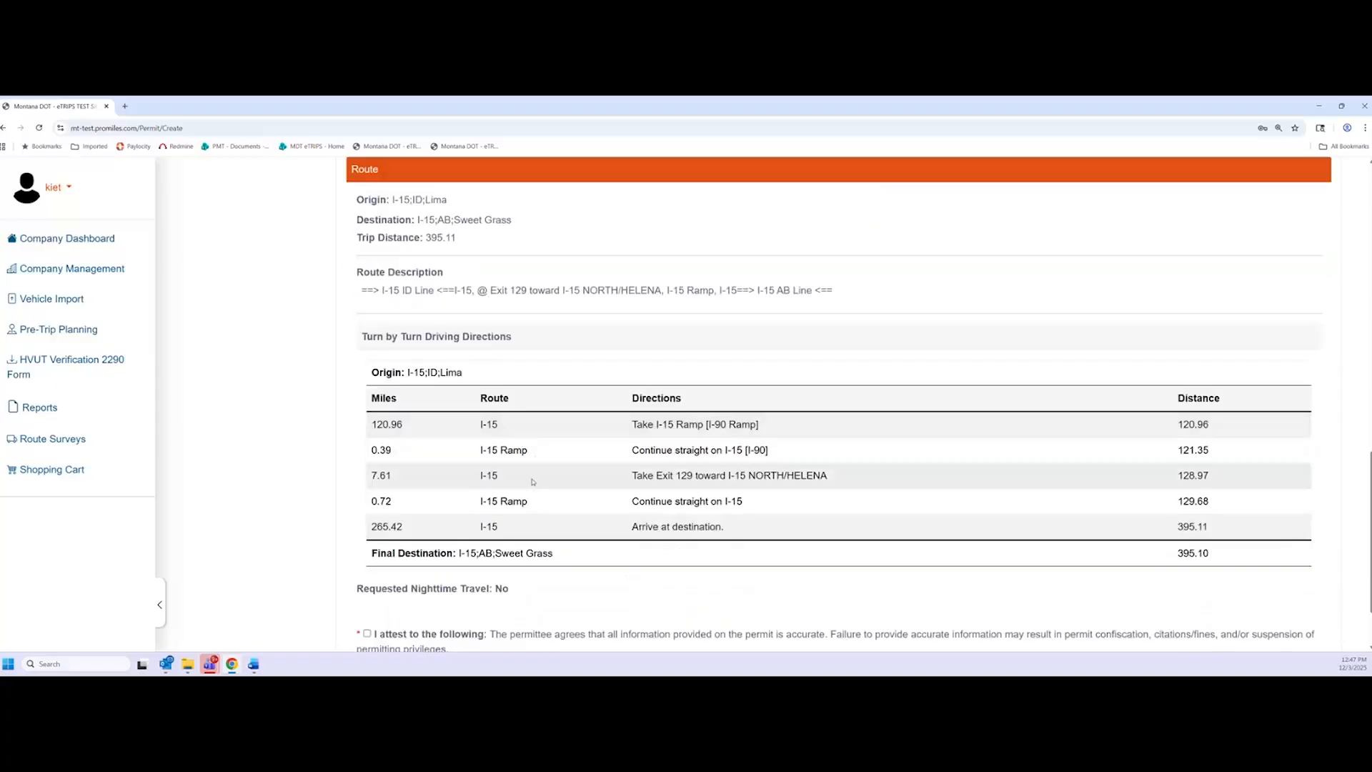
scroll(562, 495, down, 1)
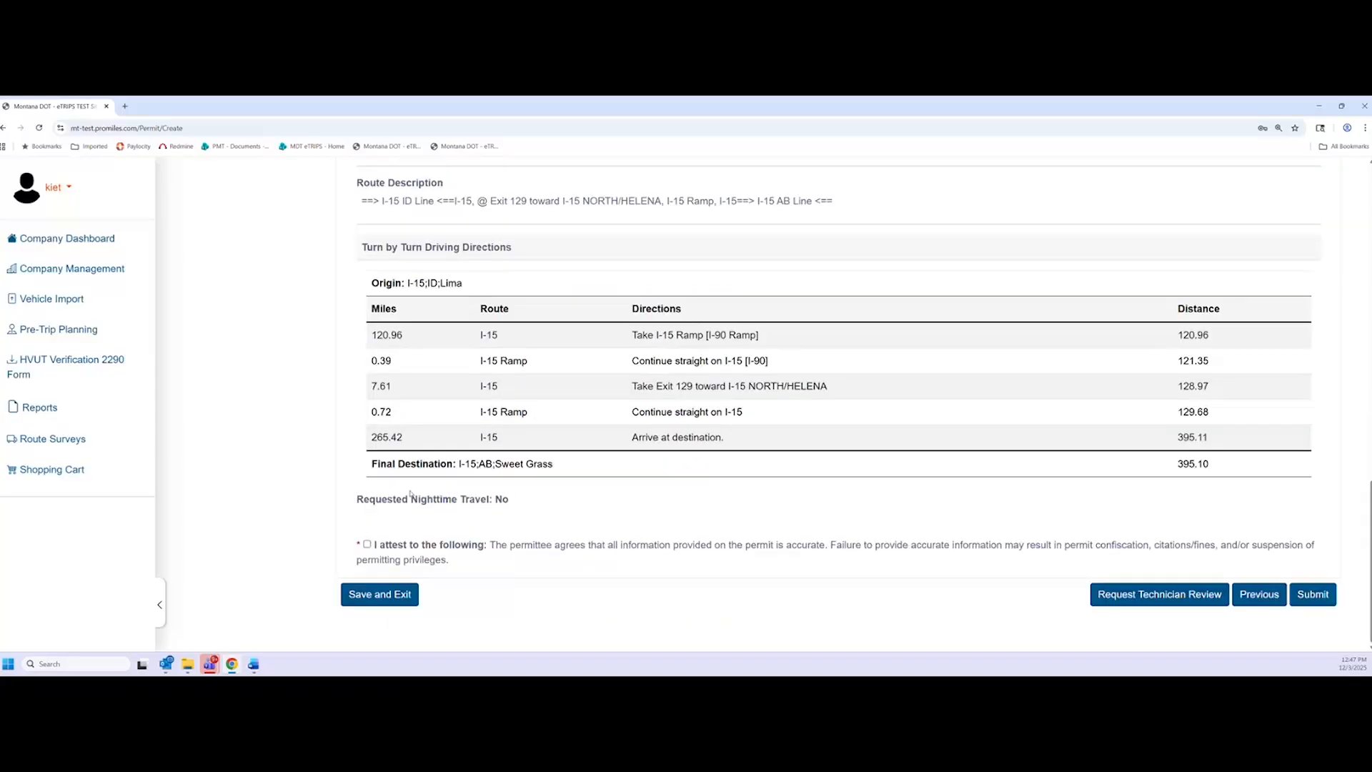
double_click(504, 498)
click(521, 516)
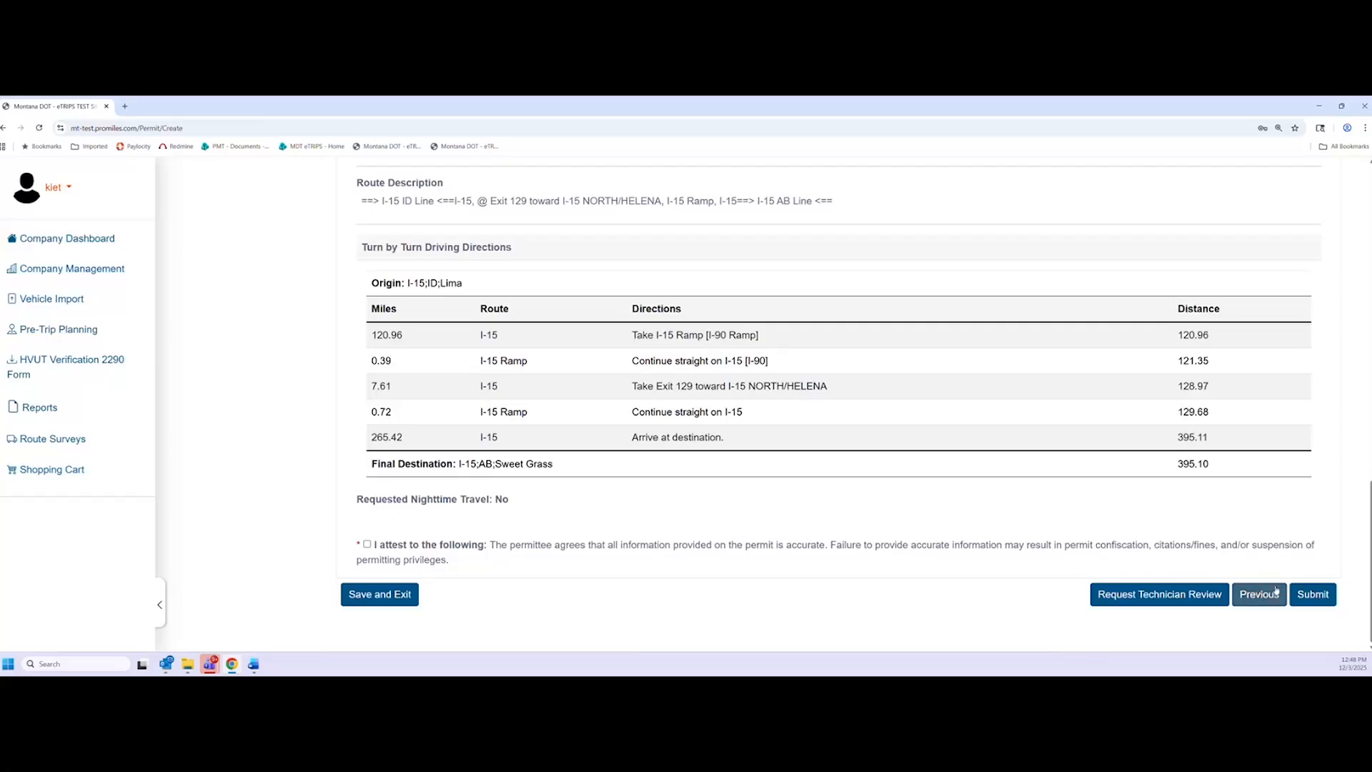
Tick 'I attest to the following' and submit permit 10863 for approval
click(1312, 594)
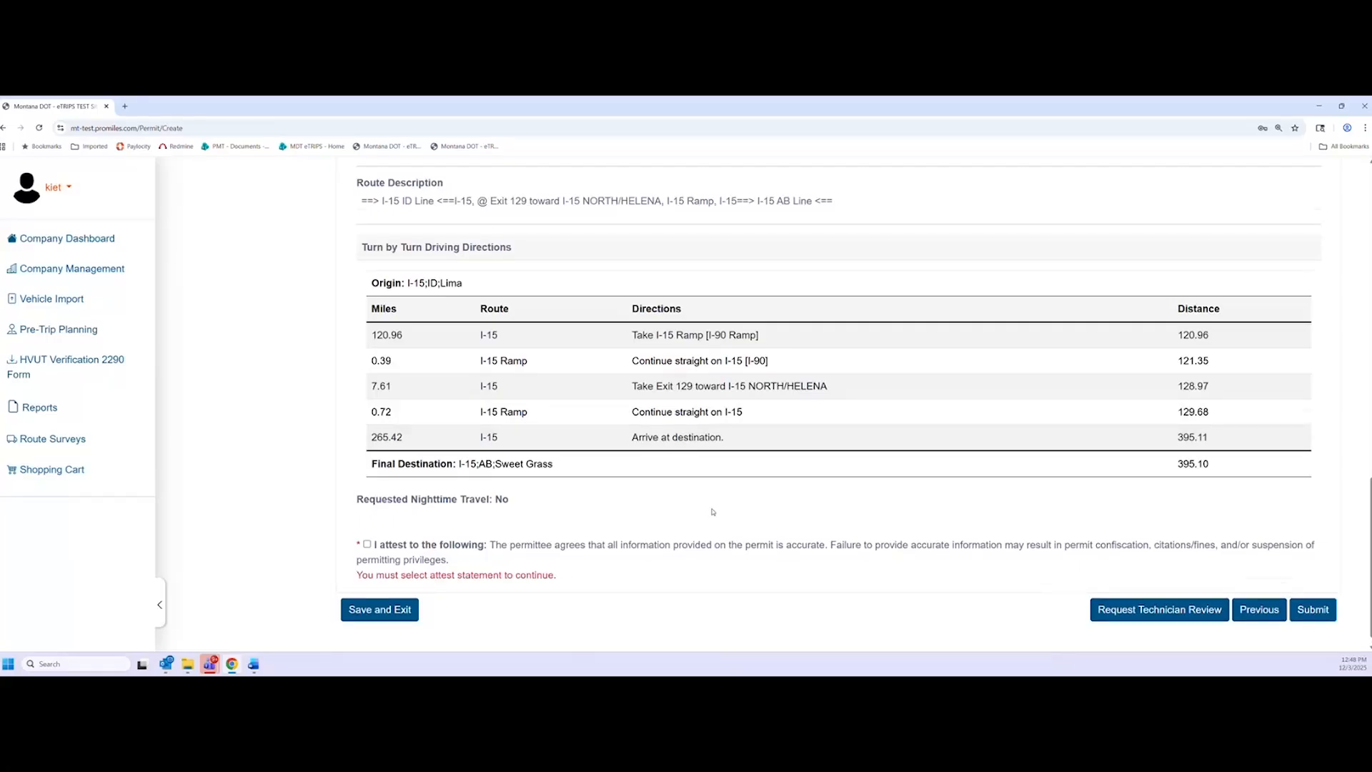
scroll(712, 512, down, 1)
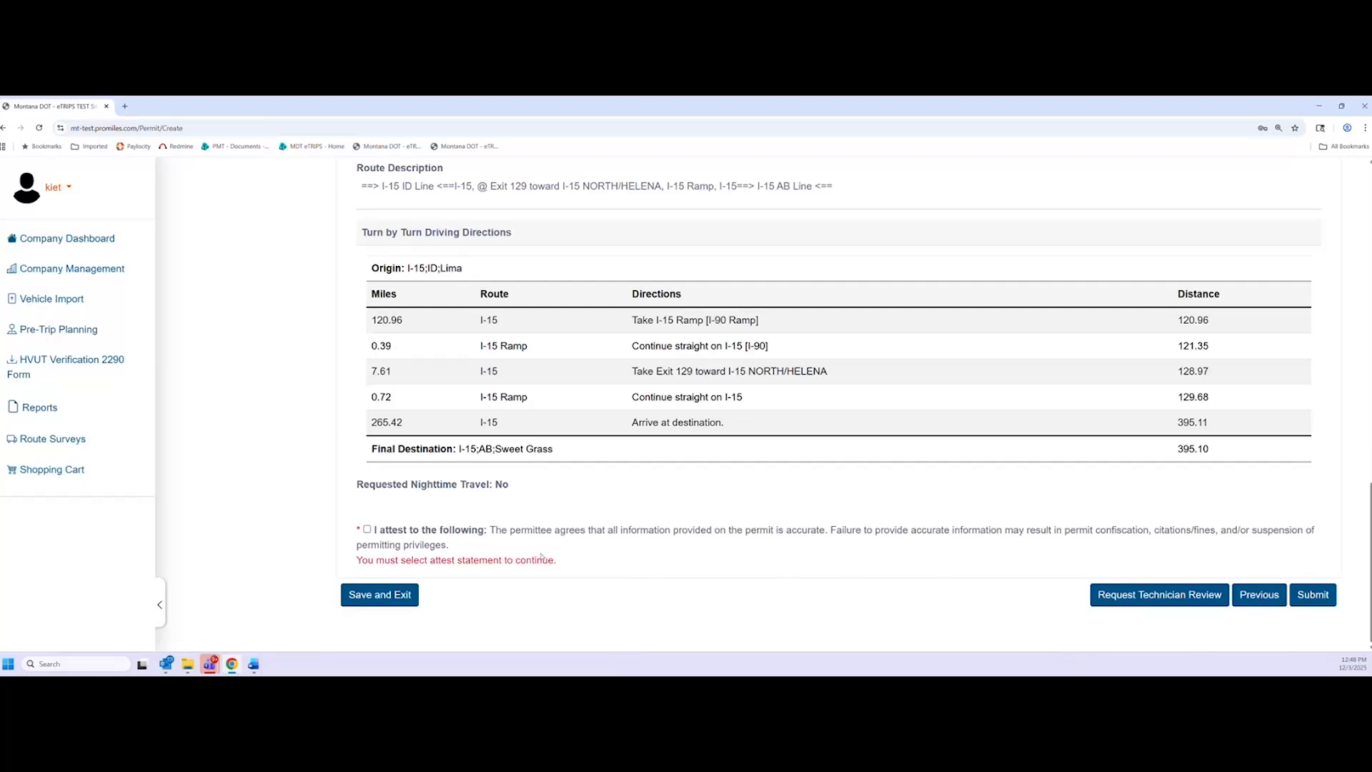
click(366, 530)
click(1312, 595)
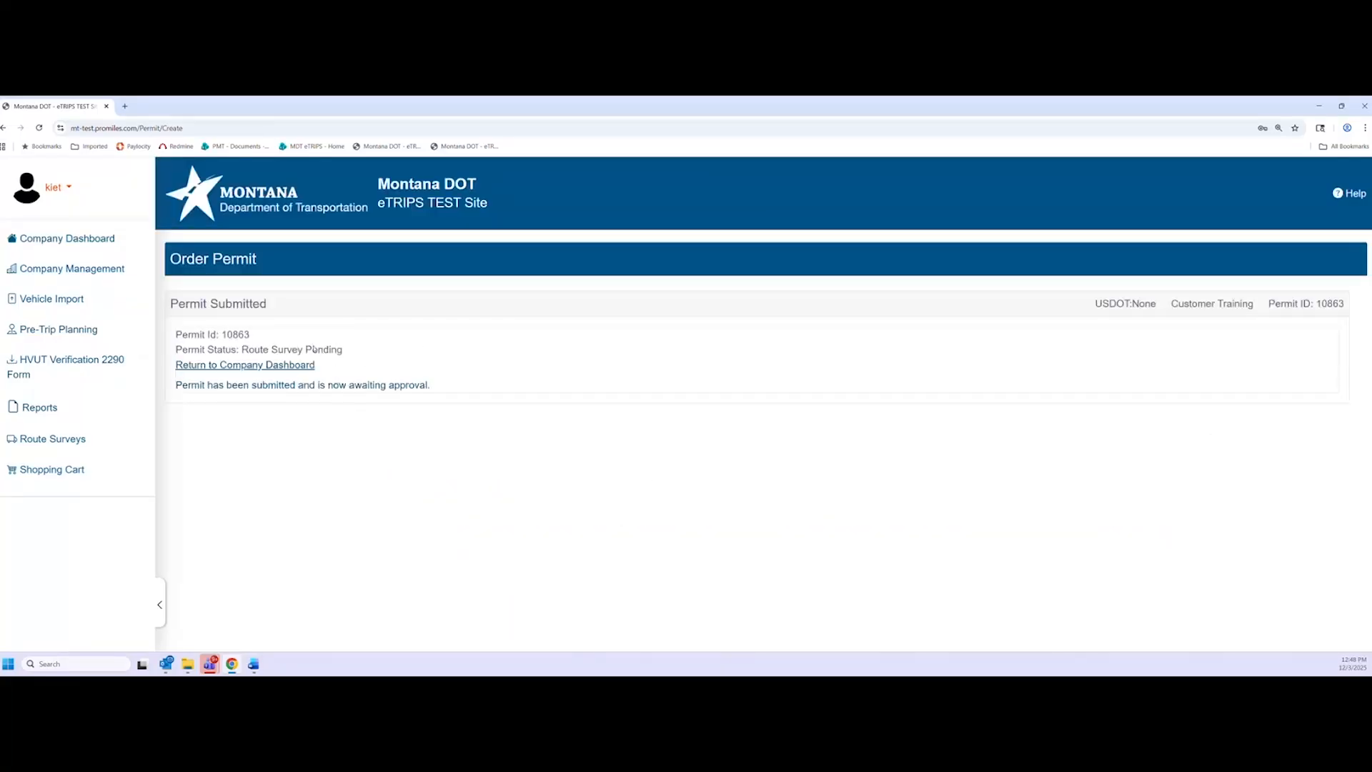
Highlight permit 10863 and its Route Survey Pending status, then return to the Company Dashboard
double_click(232, 335)
click(241, 330)
drag(343, 350, 236, 350)
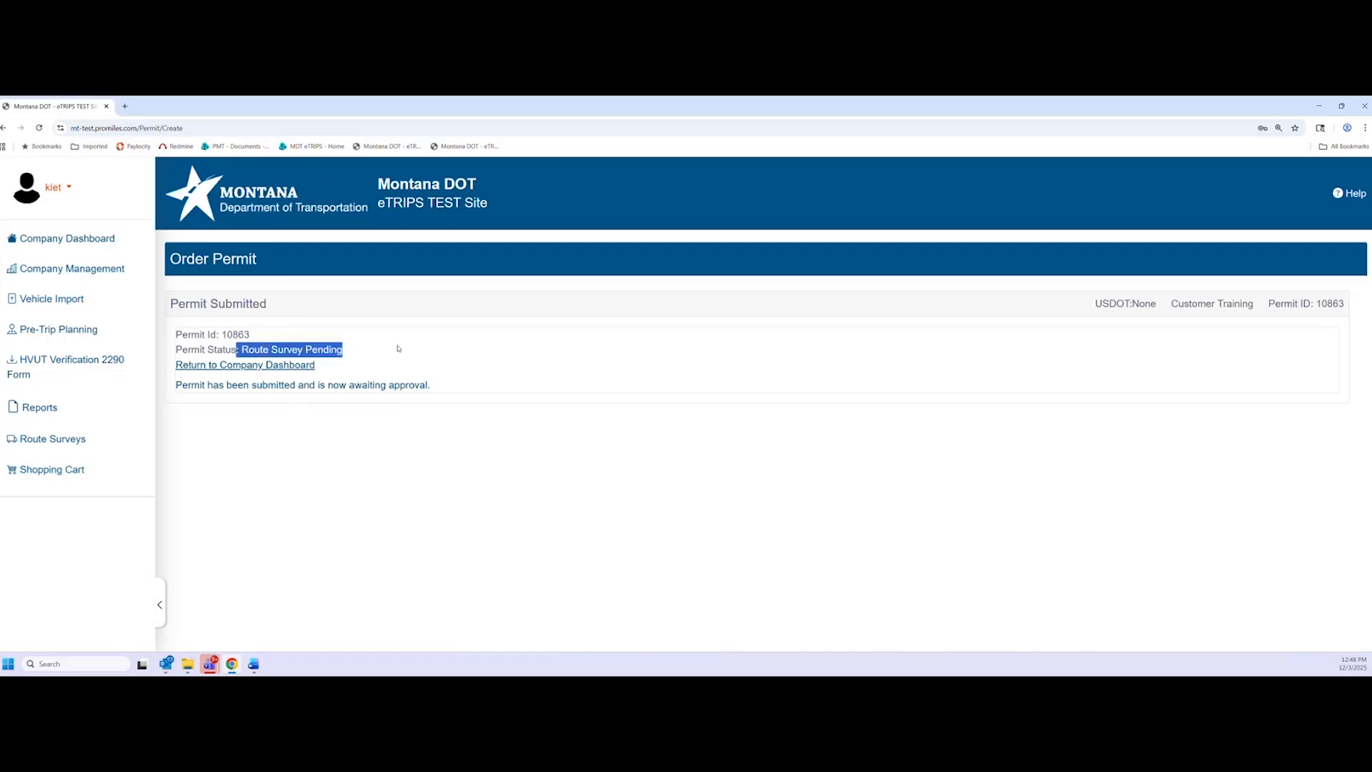
click(397, 348)
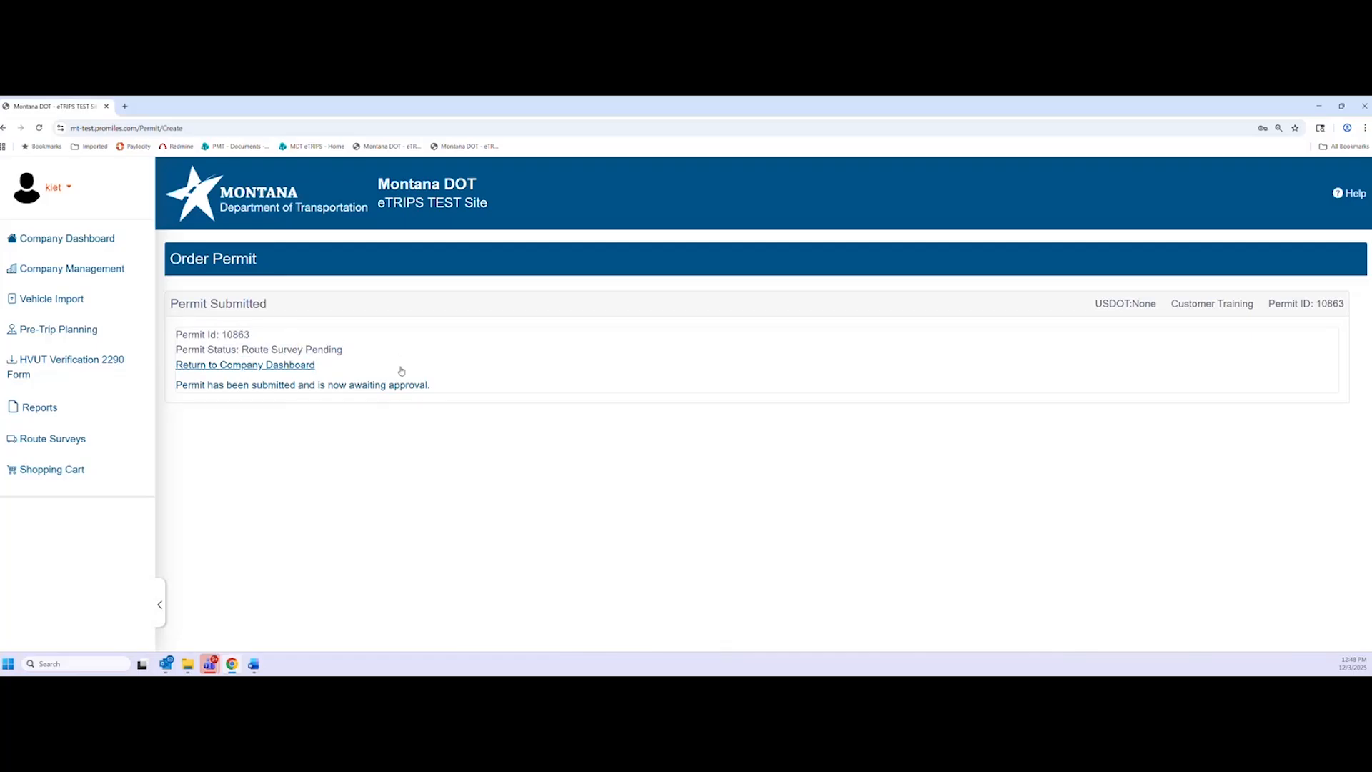
click(241, 365)
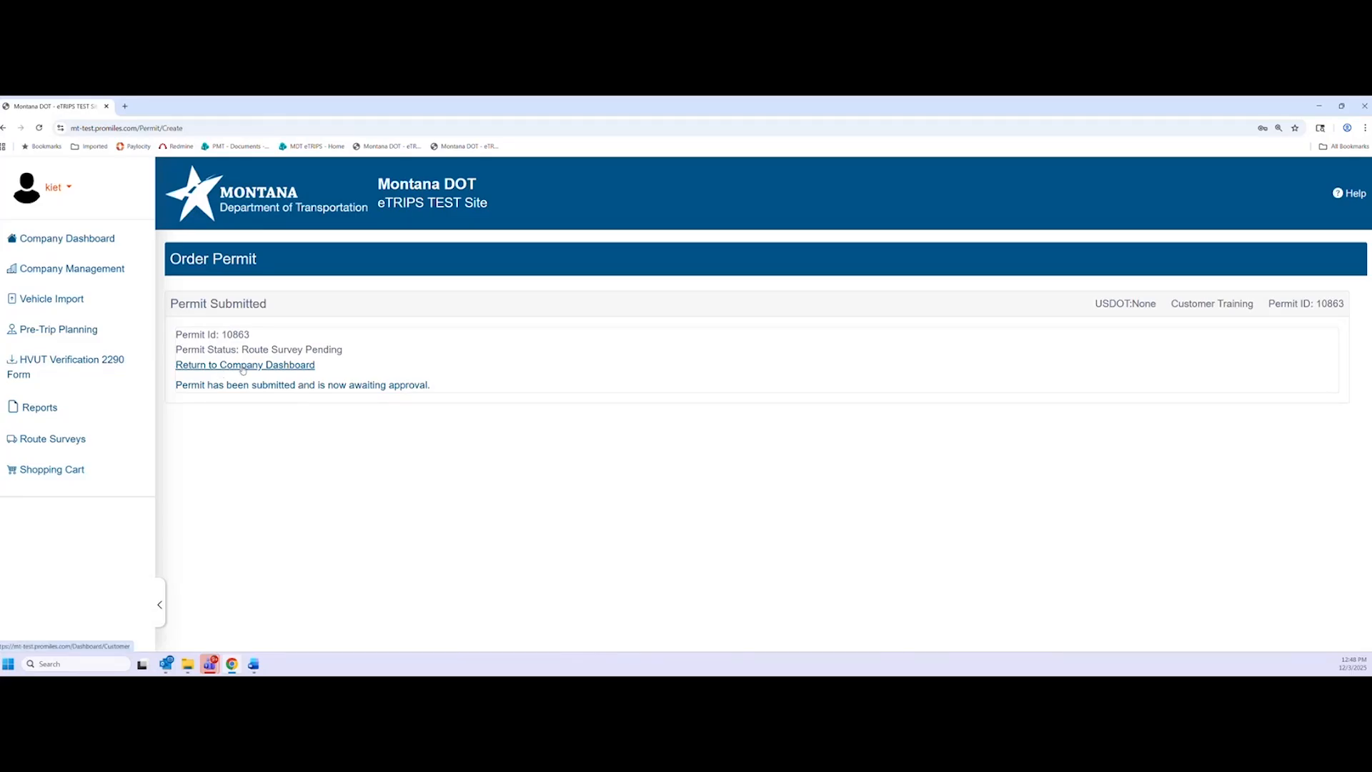
Open Route Survey Search from the sidebar to list survey 878 for permit 10863
scroll(429, 527, down, 2)
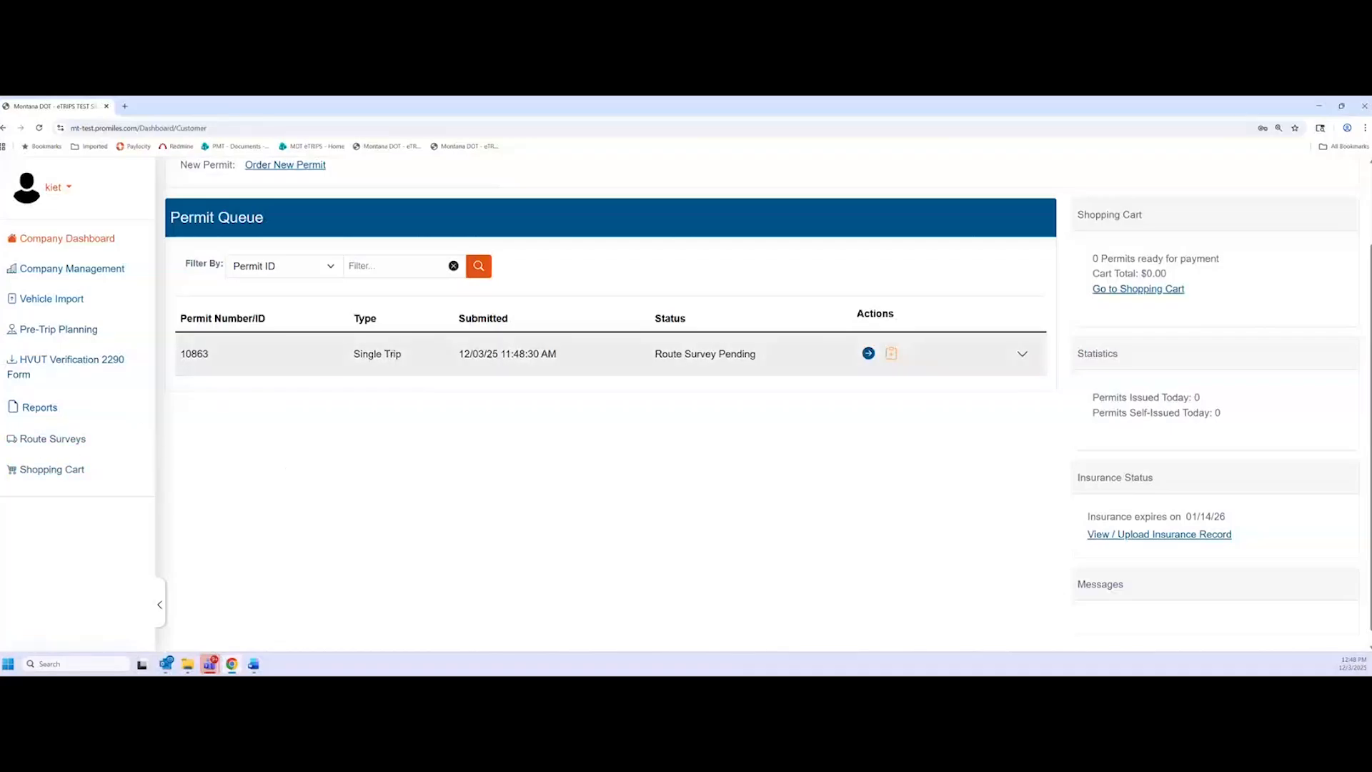
click(88, 440)
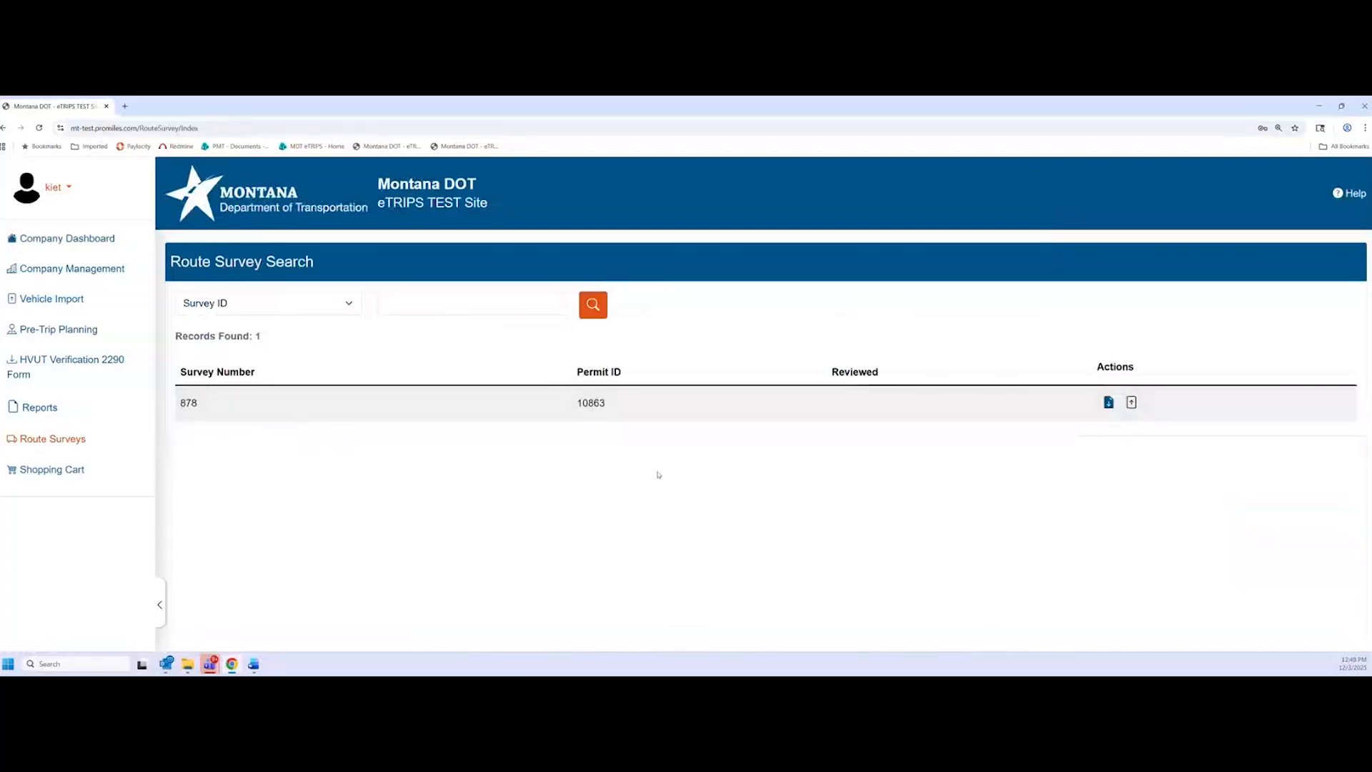
Download survey 878's form as RouteSurveyForm_878.pdf and open it from the download bubble
click(1108, 403)
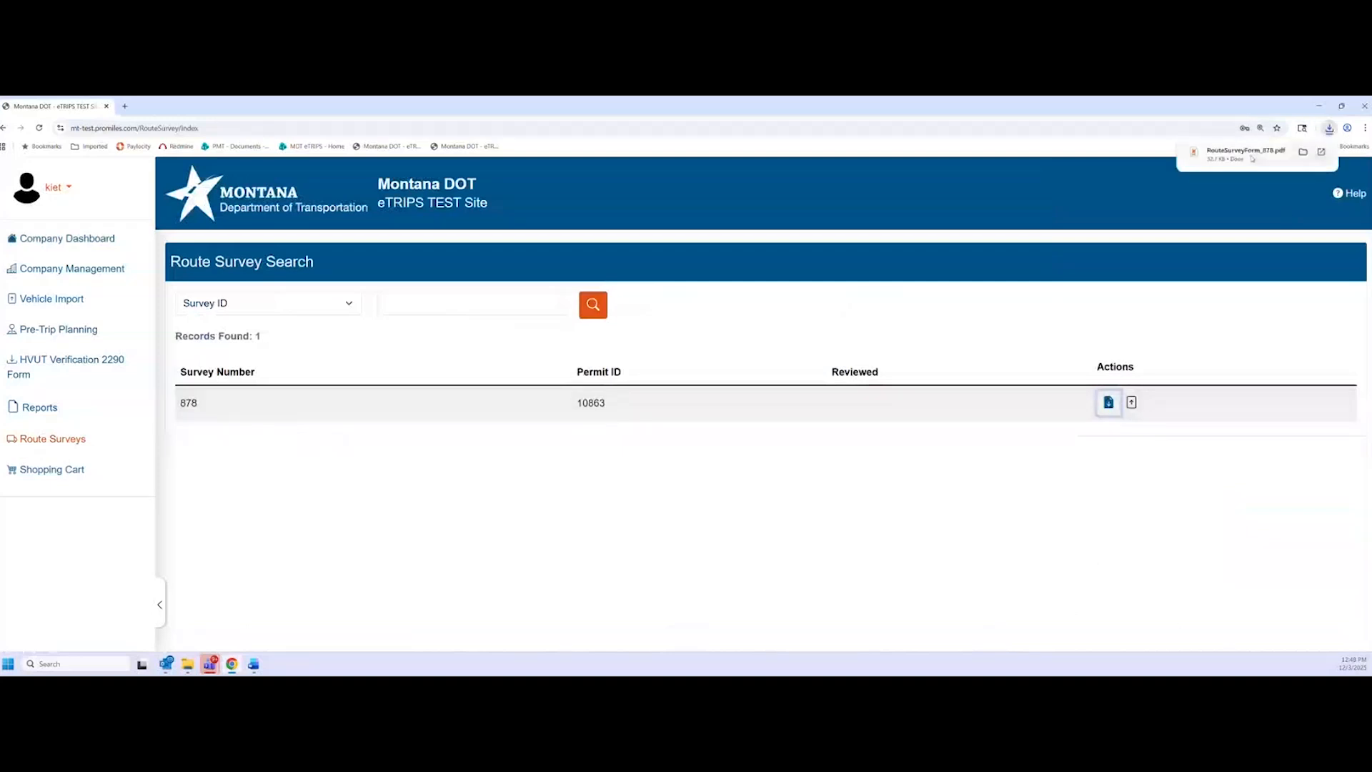
click(1247, 154)
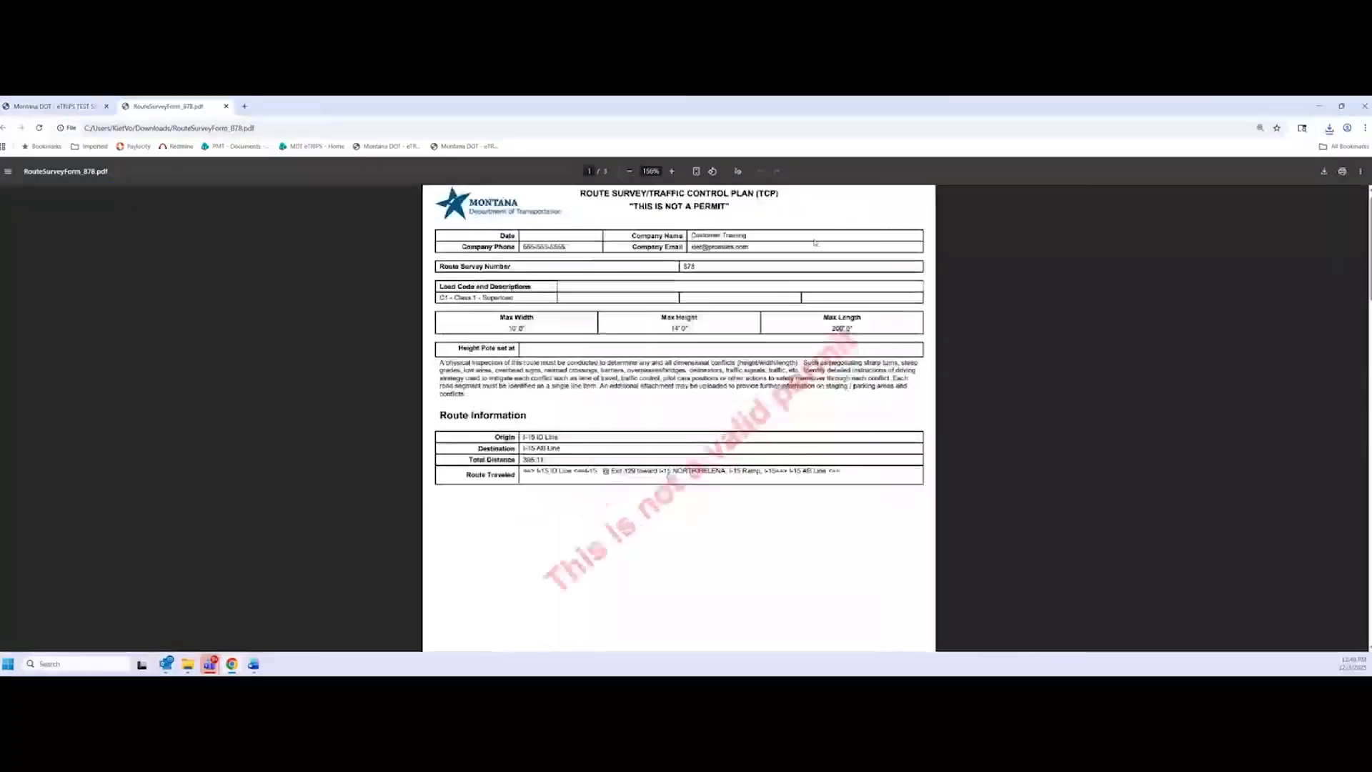
ctrl+scroll(815, 243, up, 3)
scroll(770, 355, up, 1)
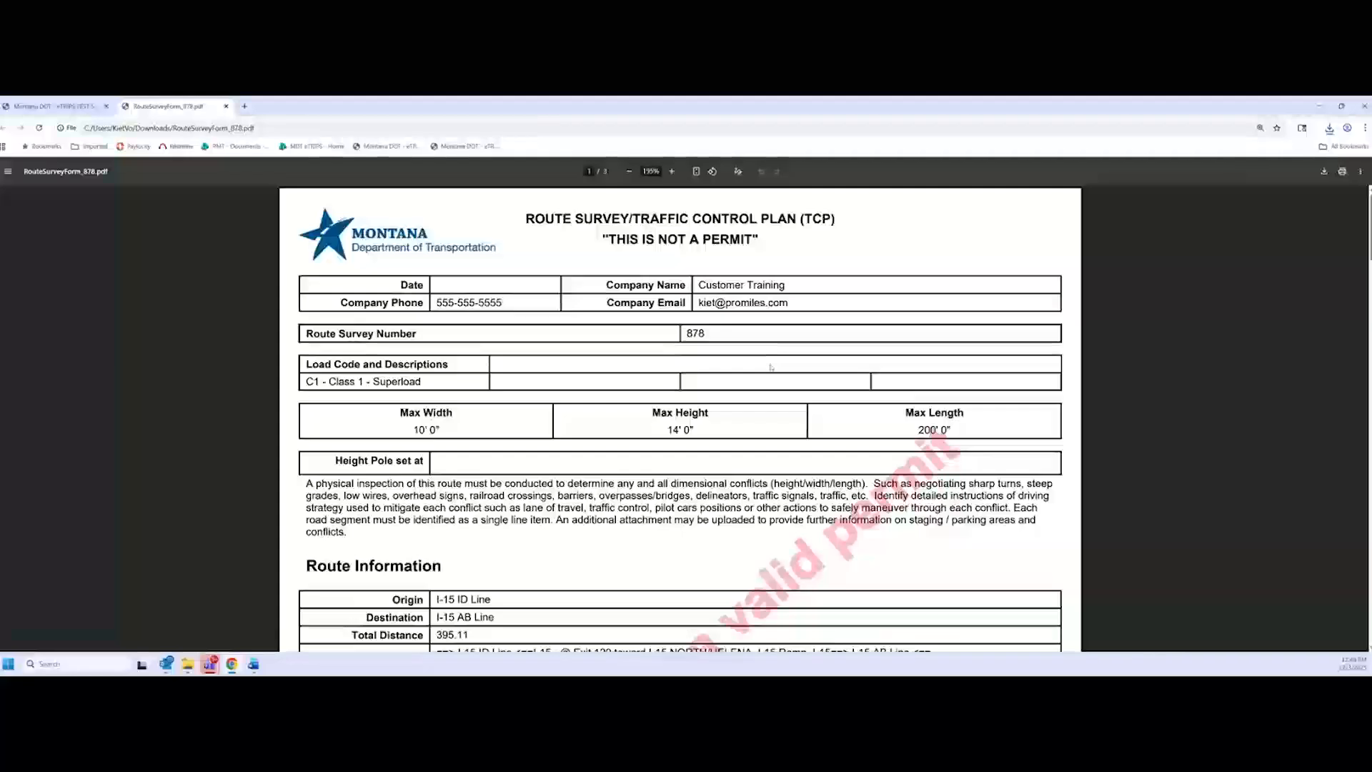
ctrl+scroll(771, 367, up, 2)
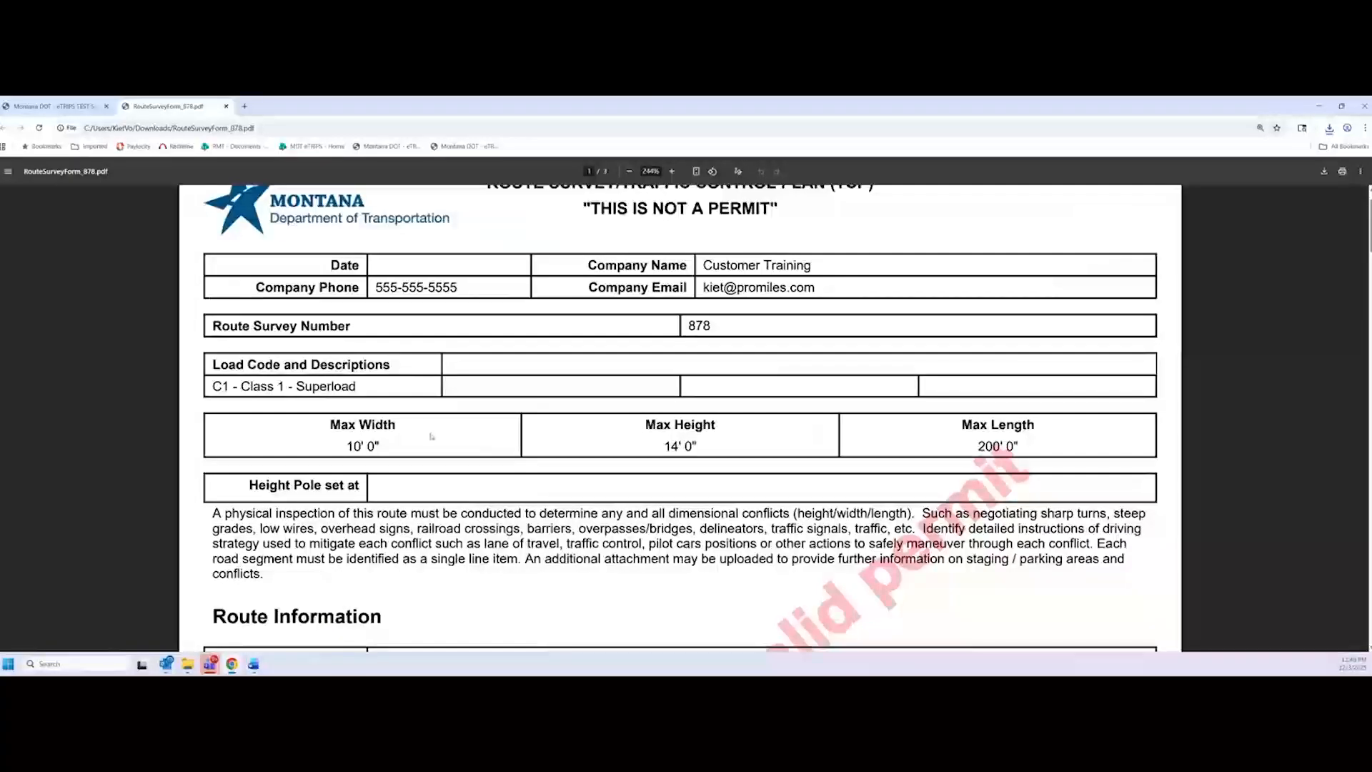
scroll(498, 416, up, 1)
Read through all three pages of the survey form, then go back to the eTRIPS survey list
scroll(641, 273, down, 1)
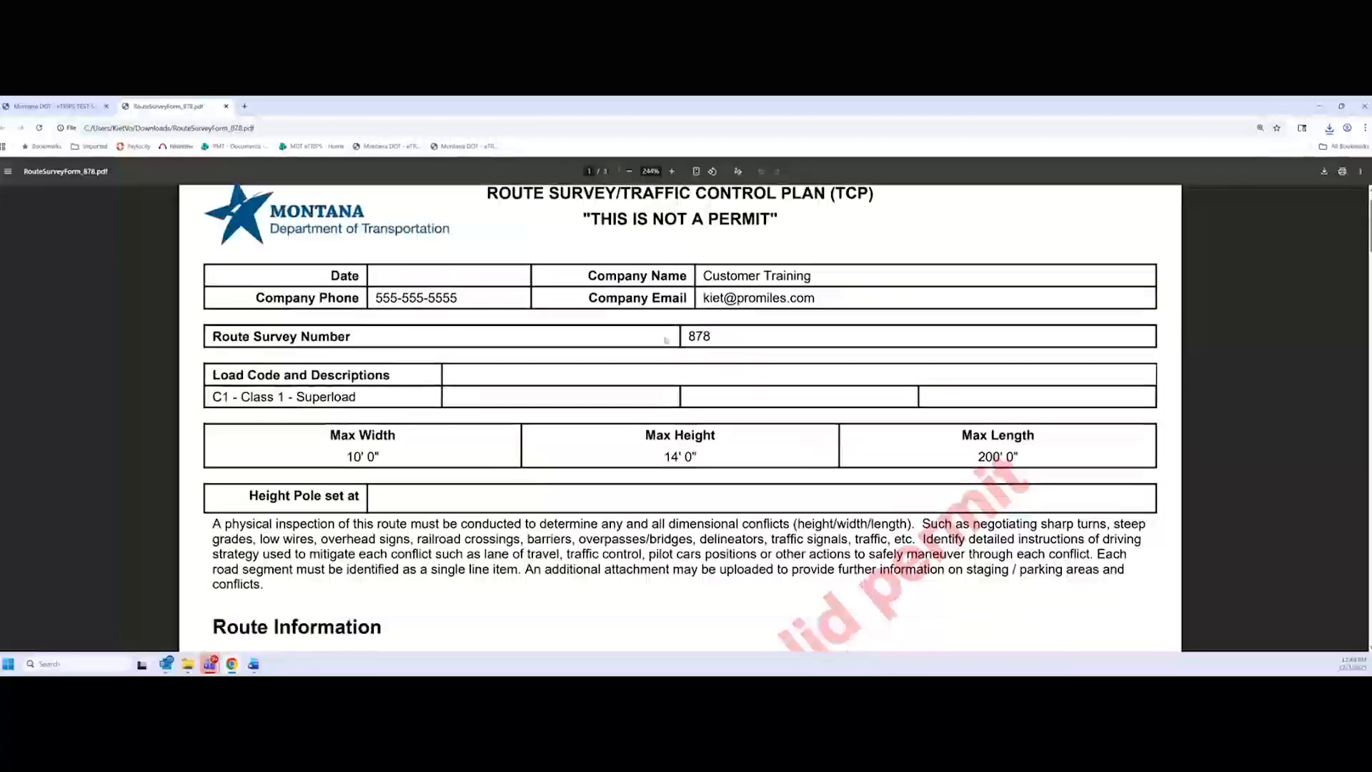
scroll(294, 228, down, 2)
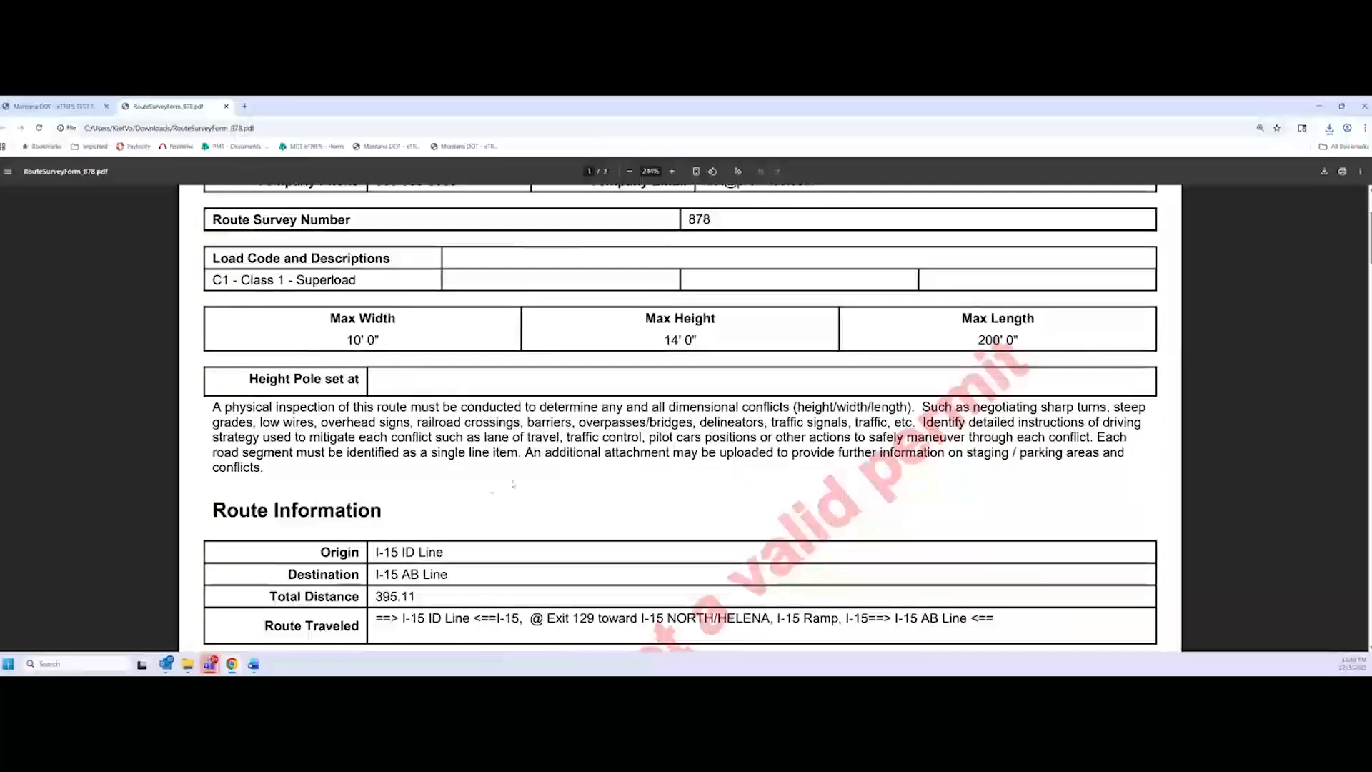
scroll(512, 484, down, 3)
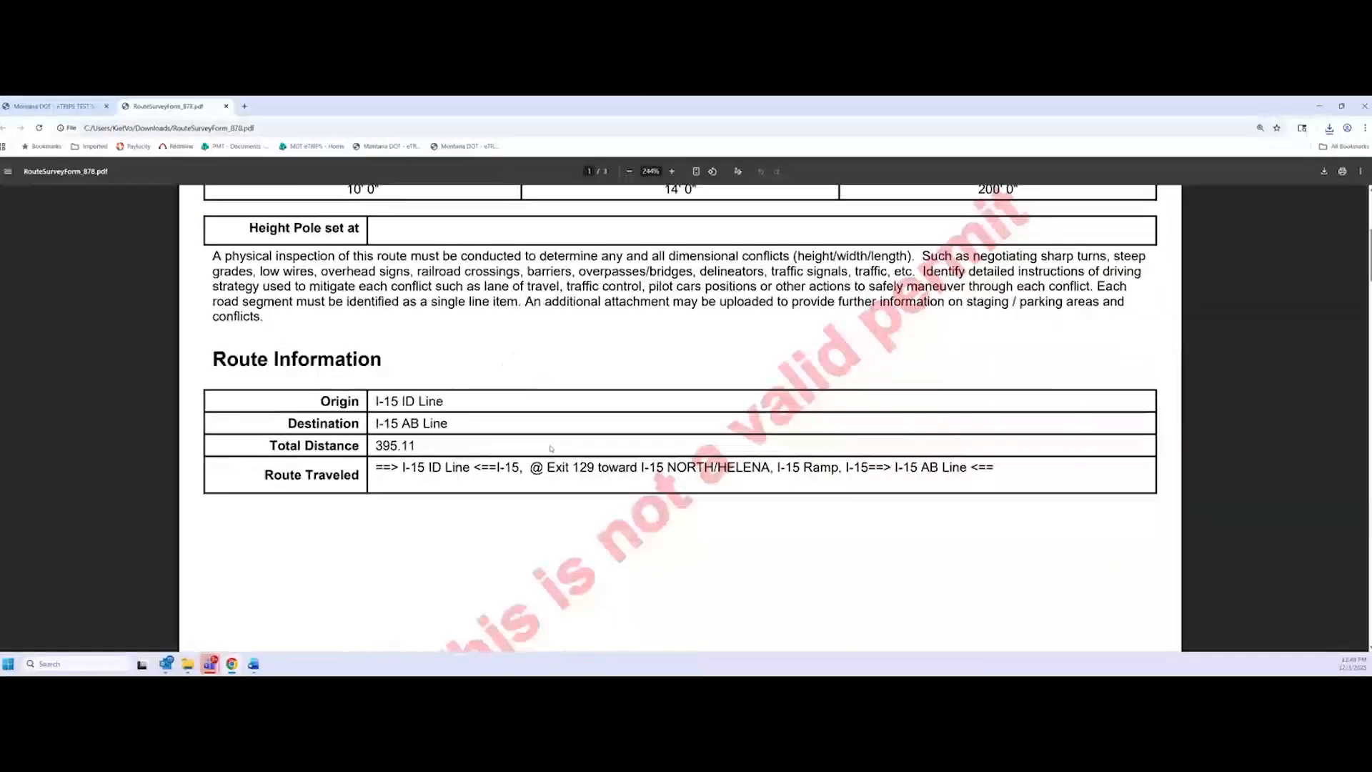
scroll(615, 504, down, 8)
scroll(650, 504, down, 5)
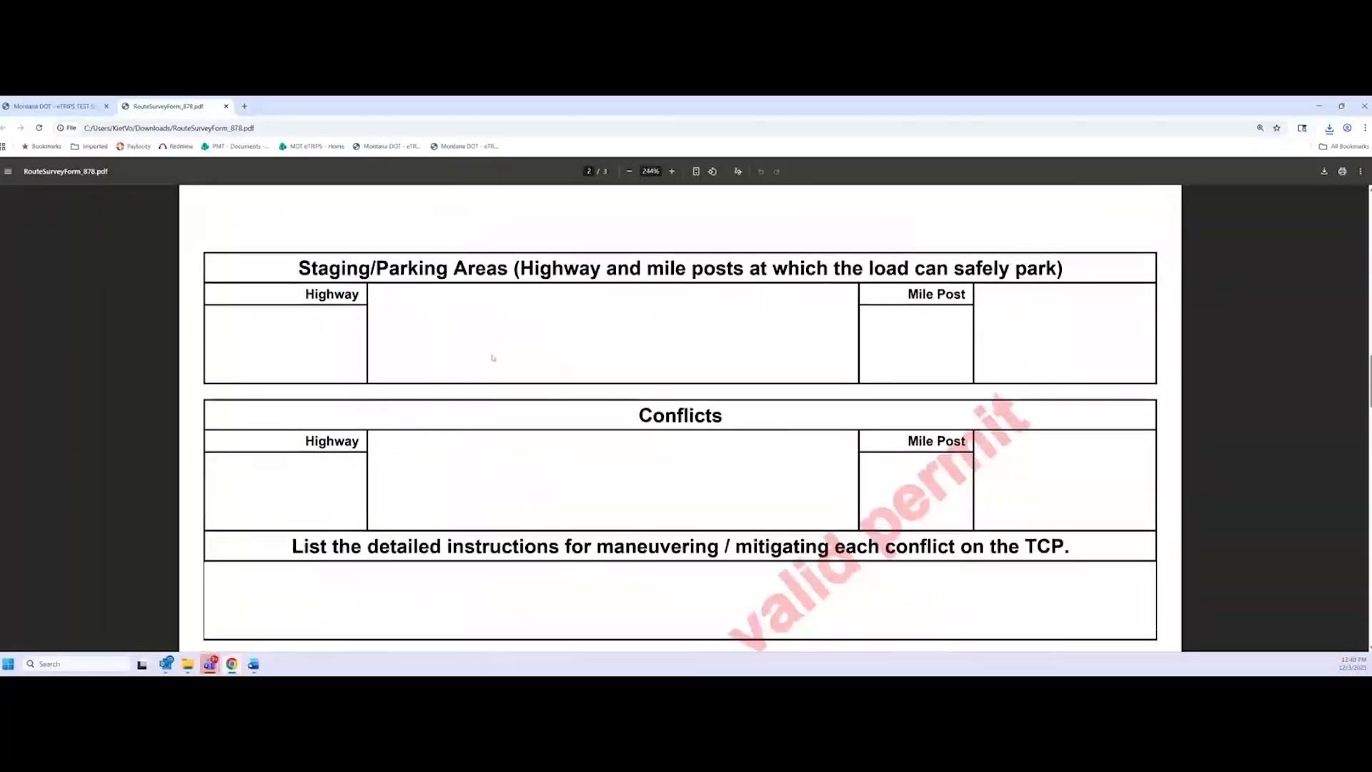
scroll(737, 433, down, 3)
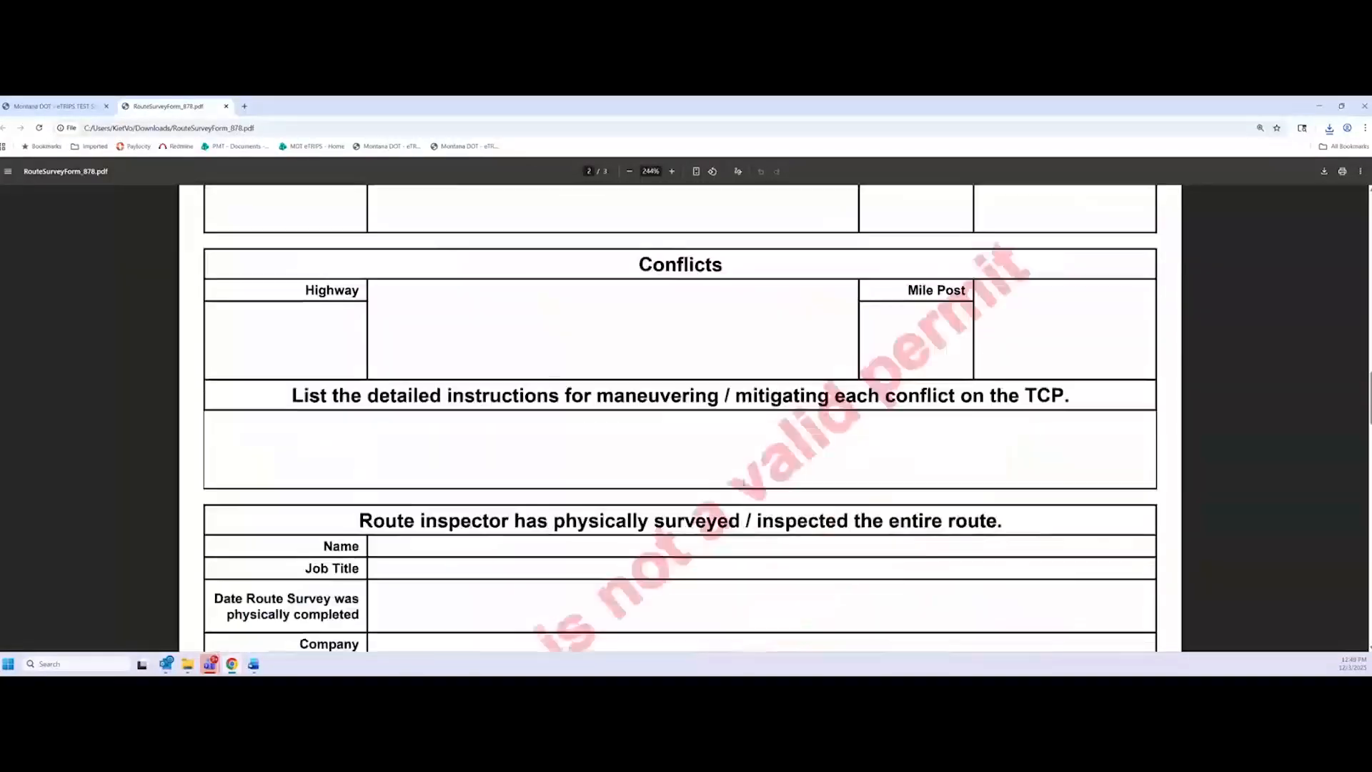
scroll(734, 483, down, 3)
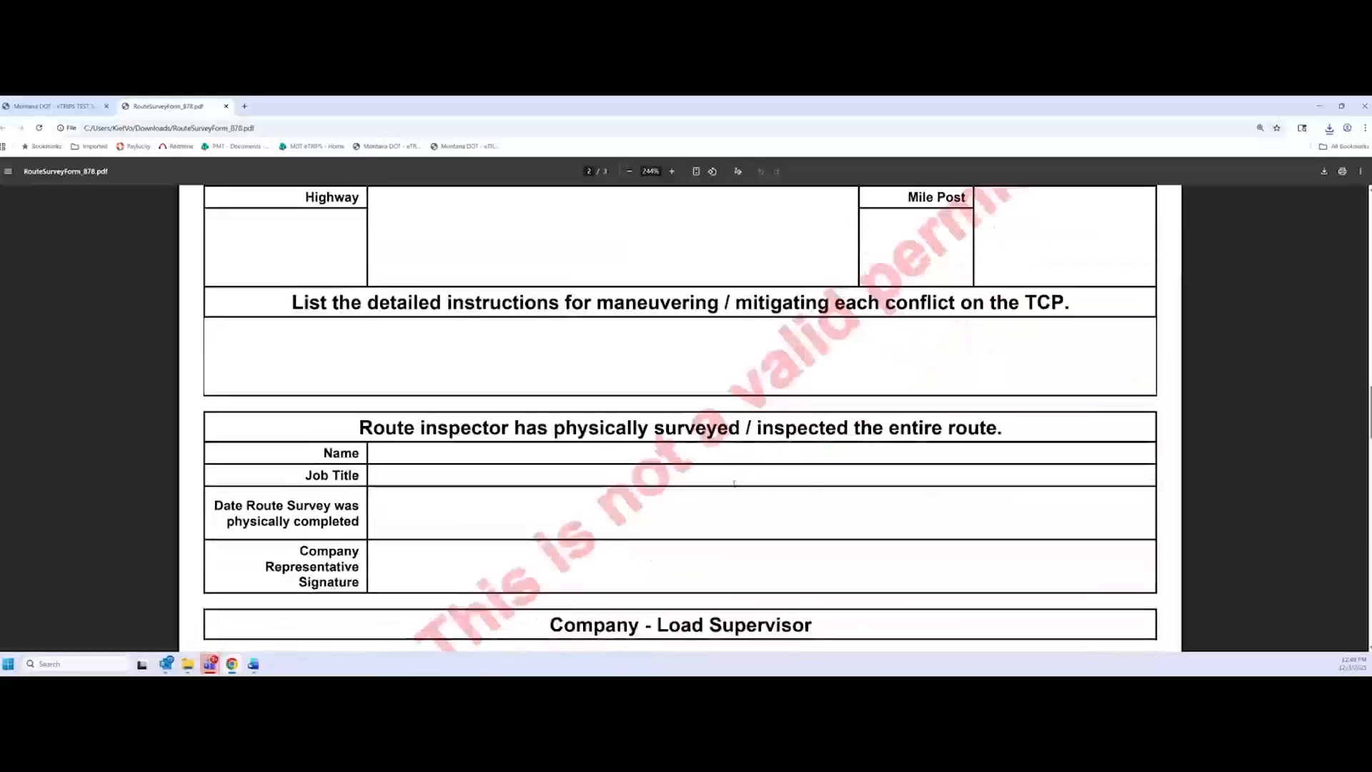
scroll(732, 484, down, 1)
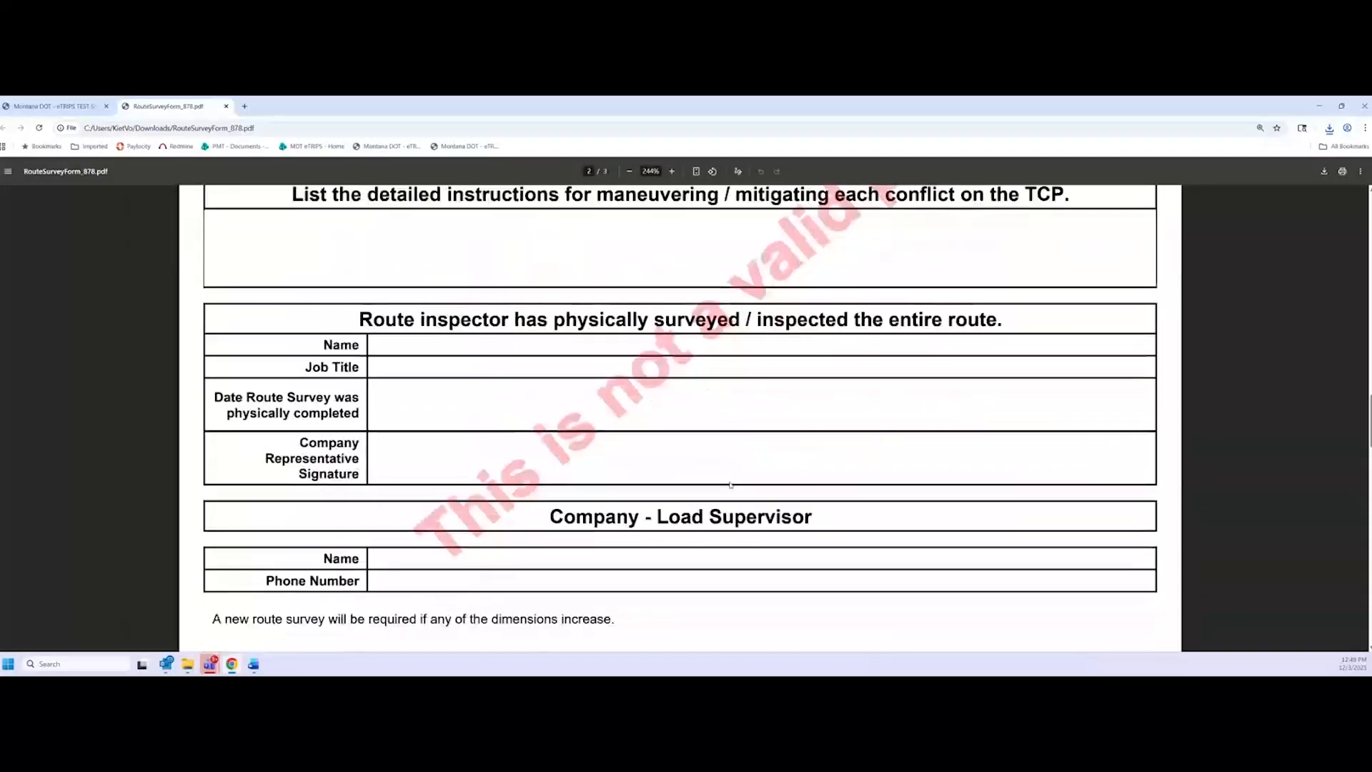
scroll(730, 486, down, 3)
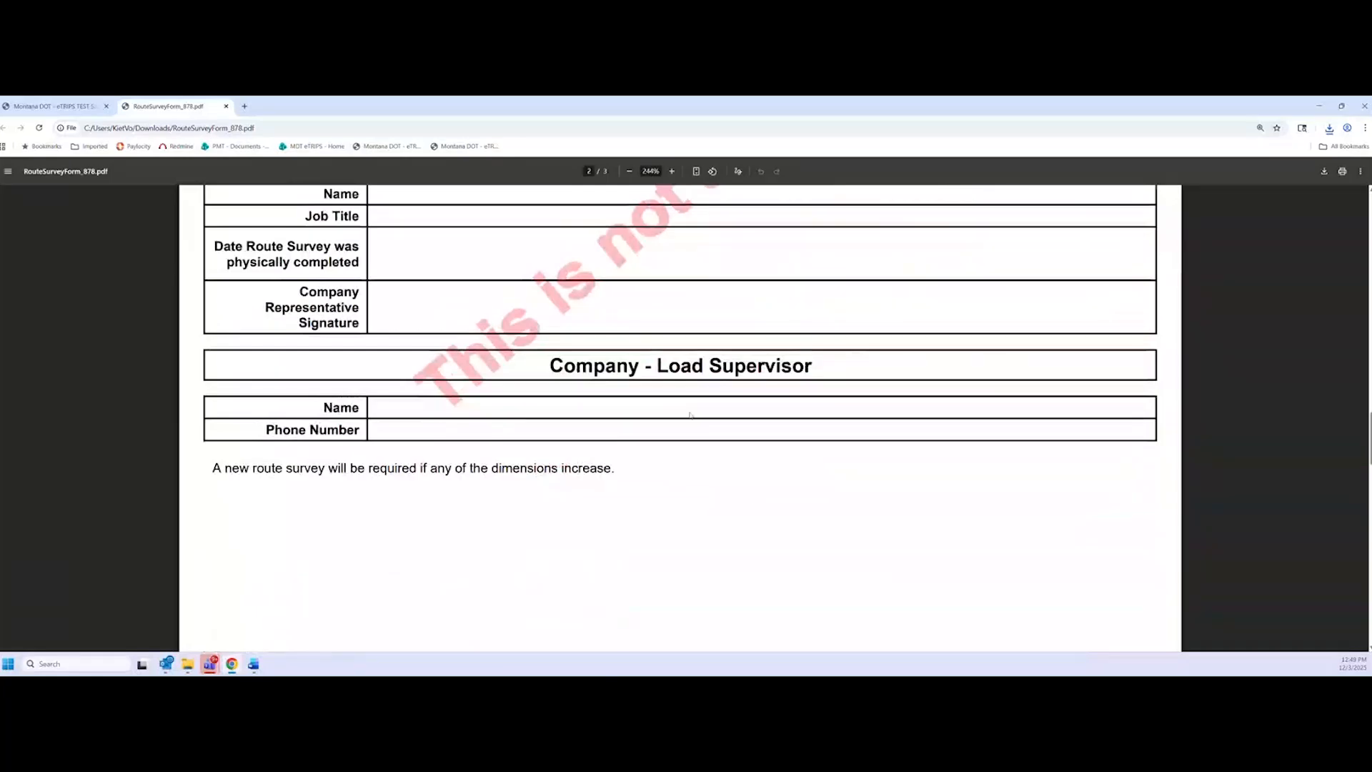
scroll(623, 457, up, 1)
scroll(616, 471, down, 7)
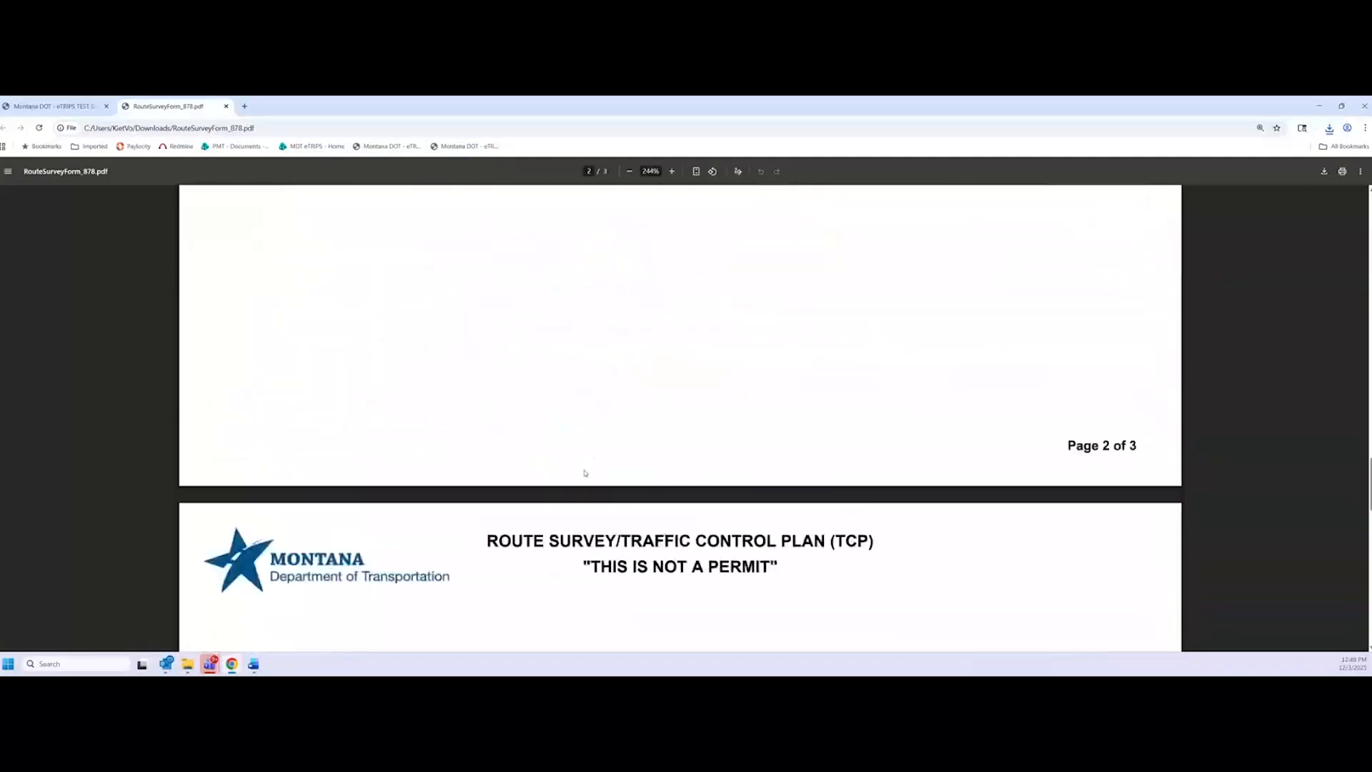
scroll(584, 473, down, 15)
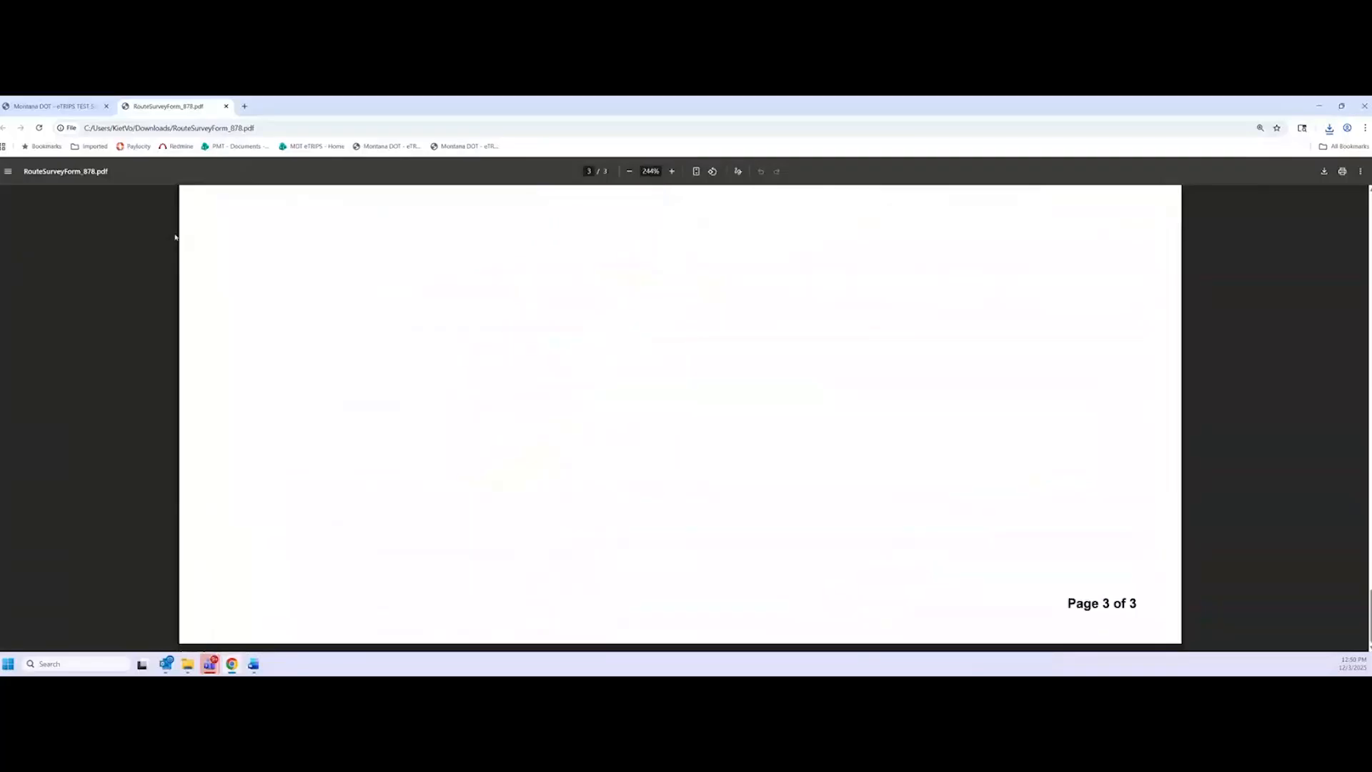
click(57, 107)
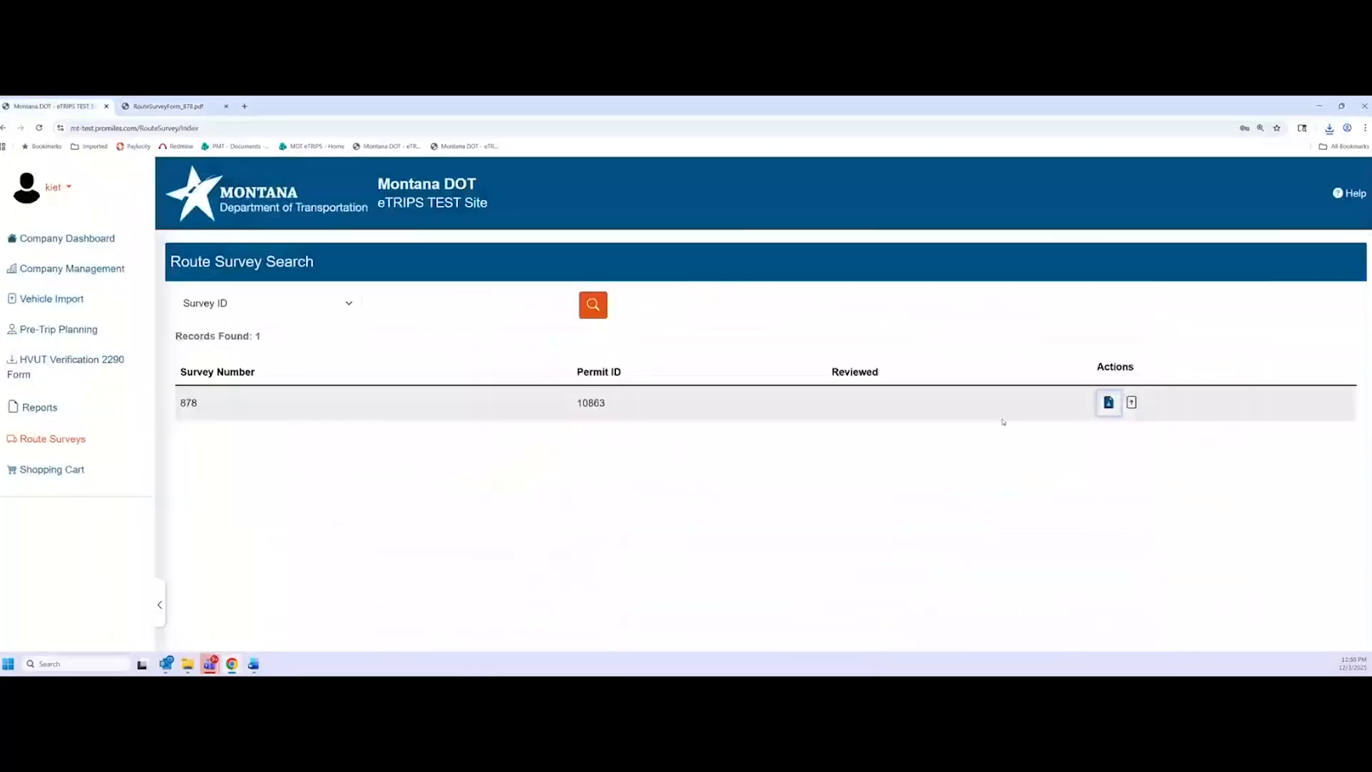
Upload RouteSurveyForm_878.pdf from Downloads as survey 878's route survey document and save
click(1131, 402)
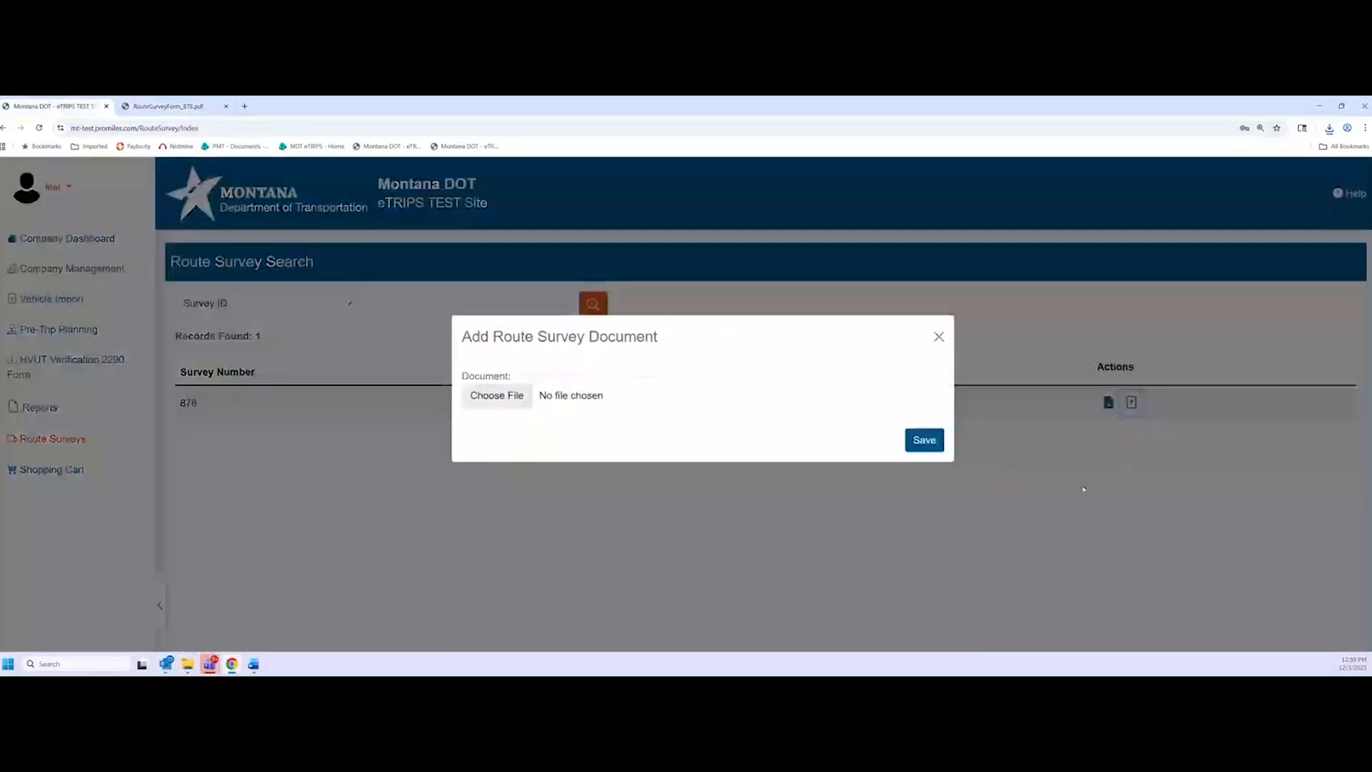
click(515, 410)
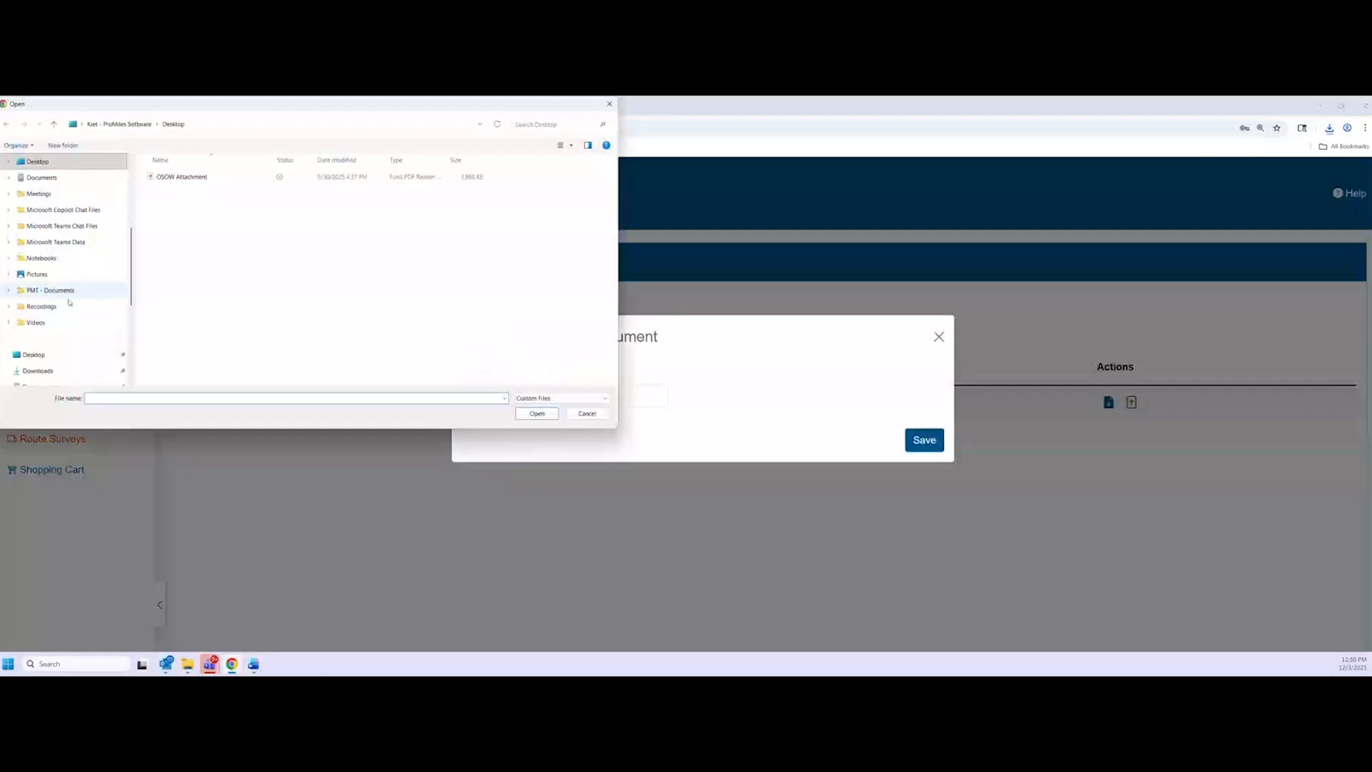
scroll(71, 300, up, 4)
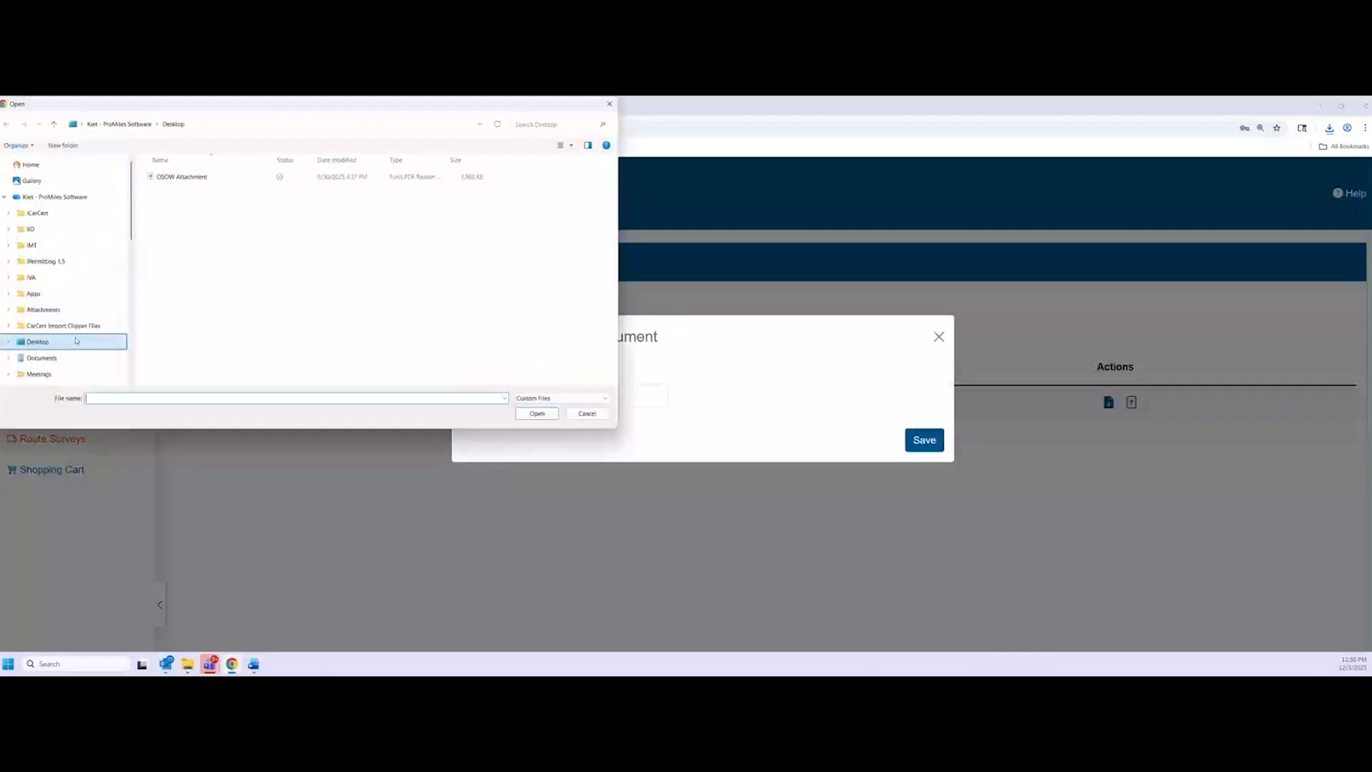
scroll(79, 336, down, 4)
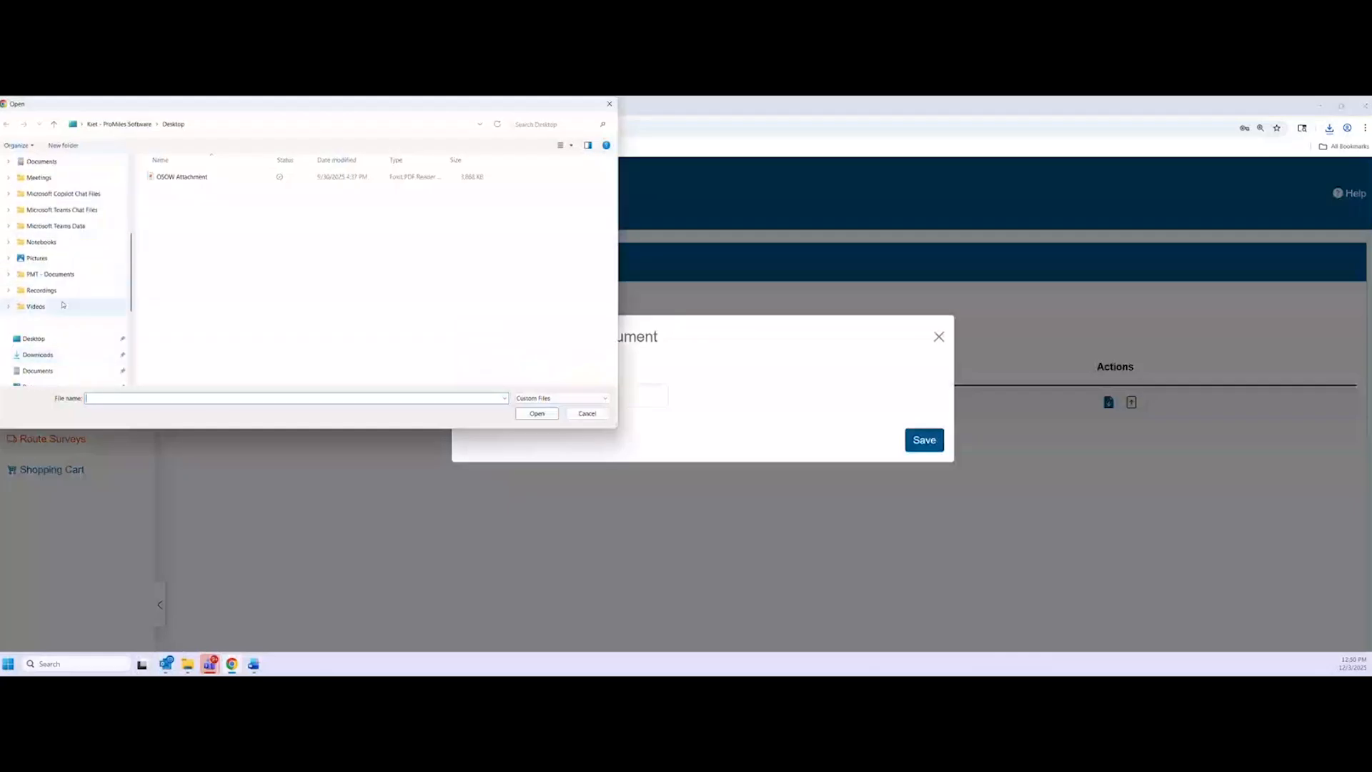
scroll(57, 329, up, 2)
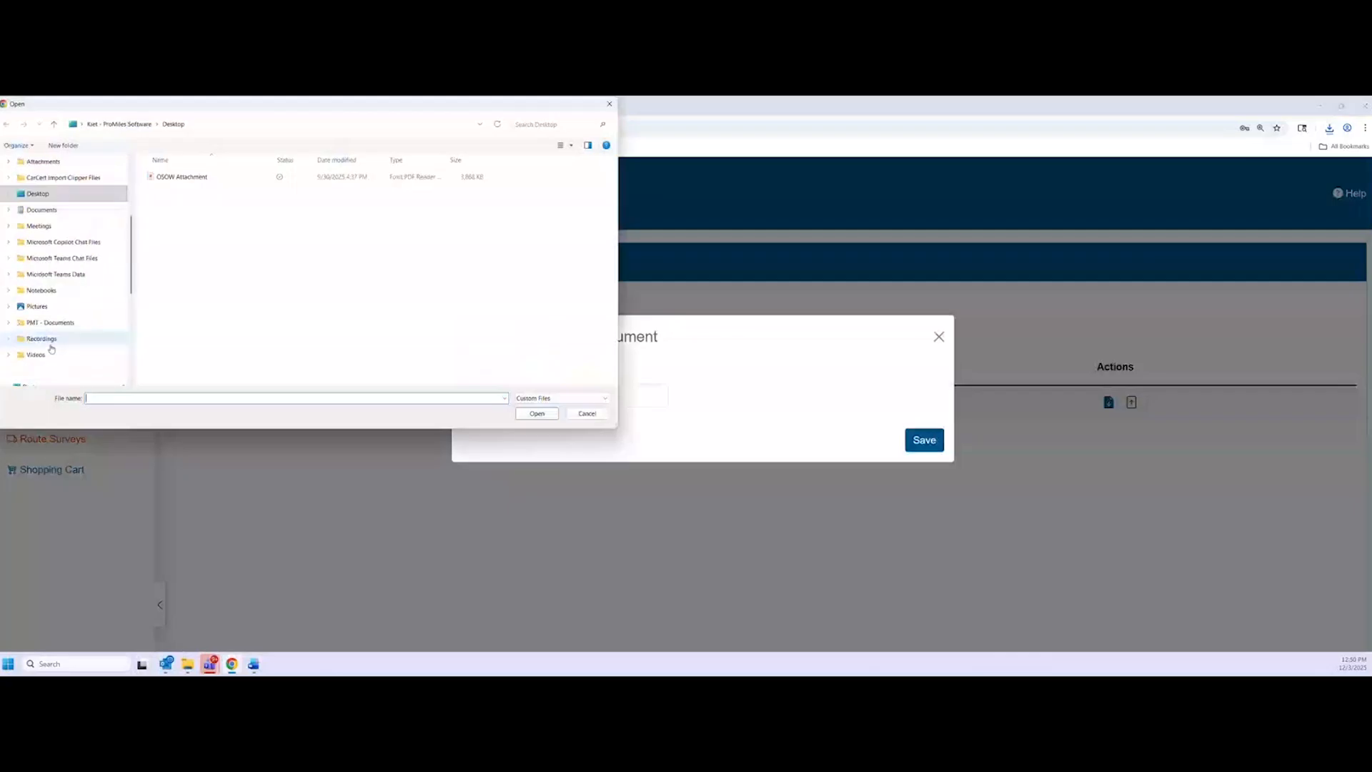
scroll(60, 328, up, 3)
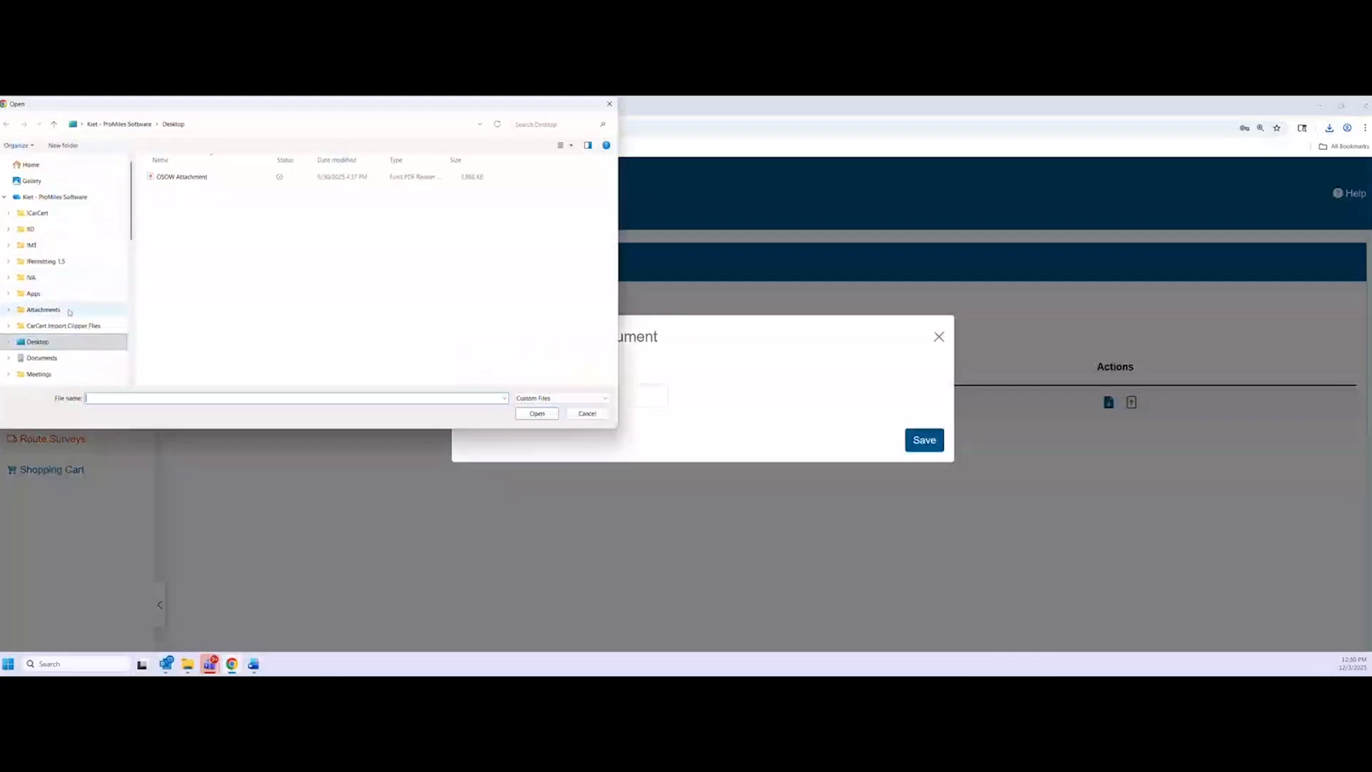
scroll(75, 289, down, 1)
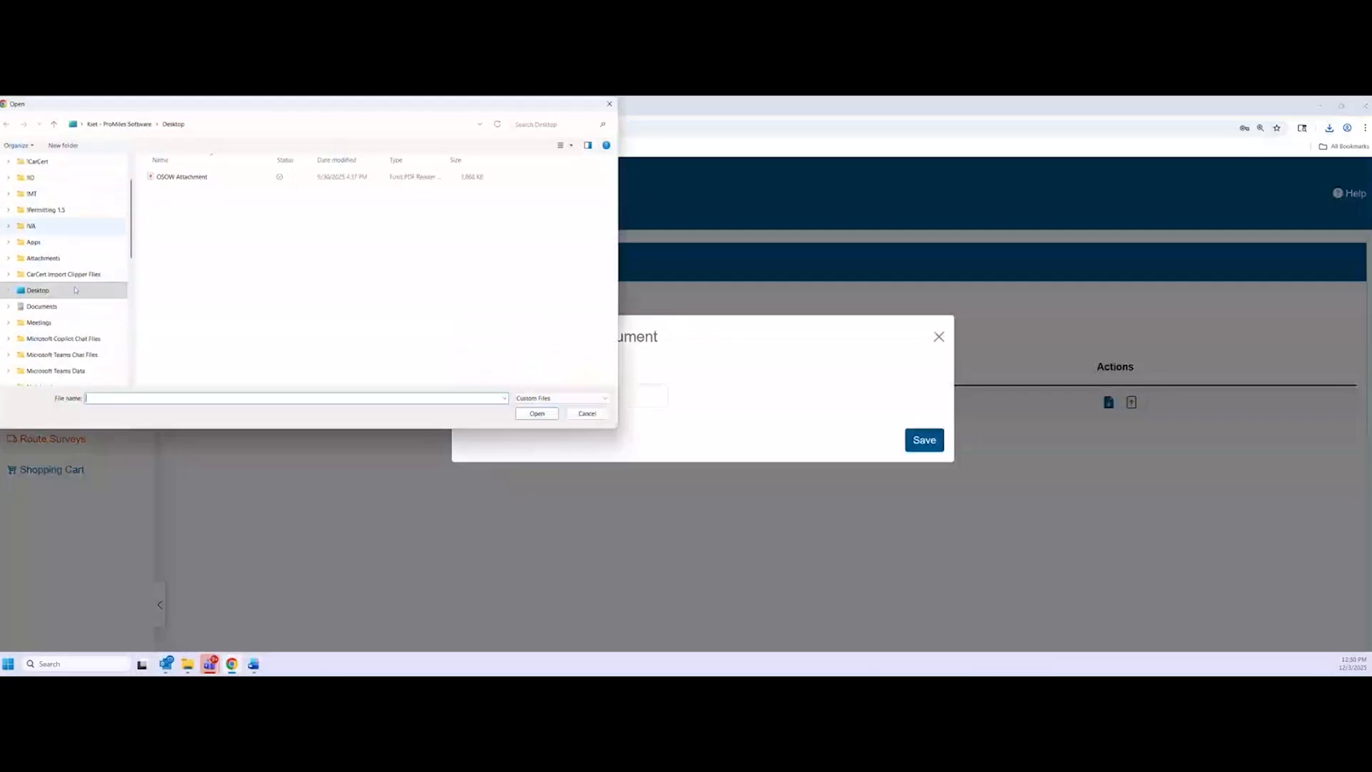
scroll(79, 307, down, 2)
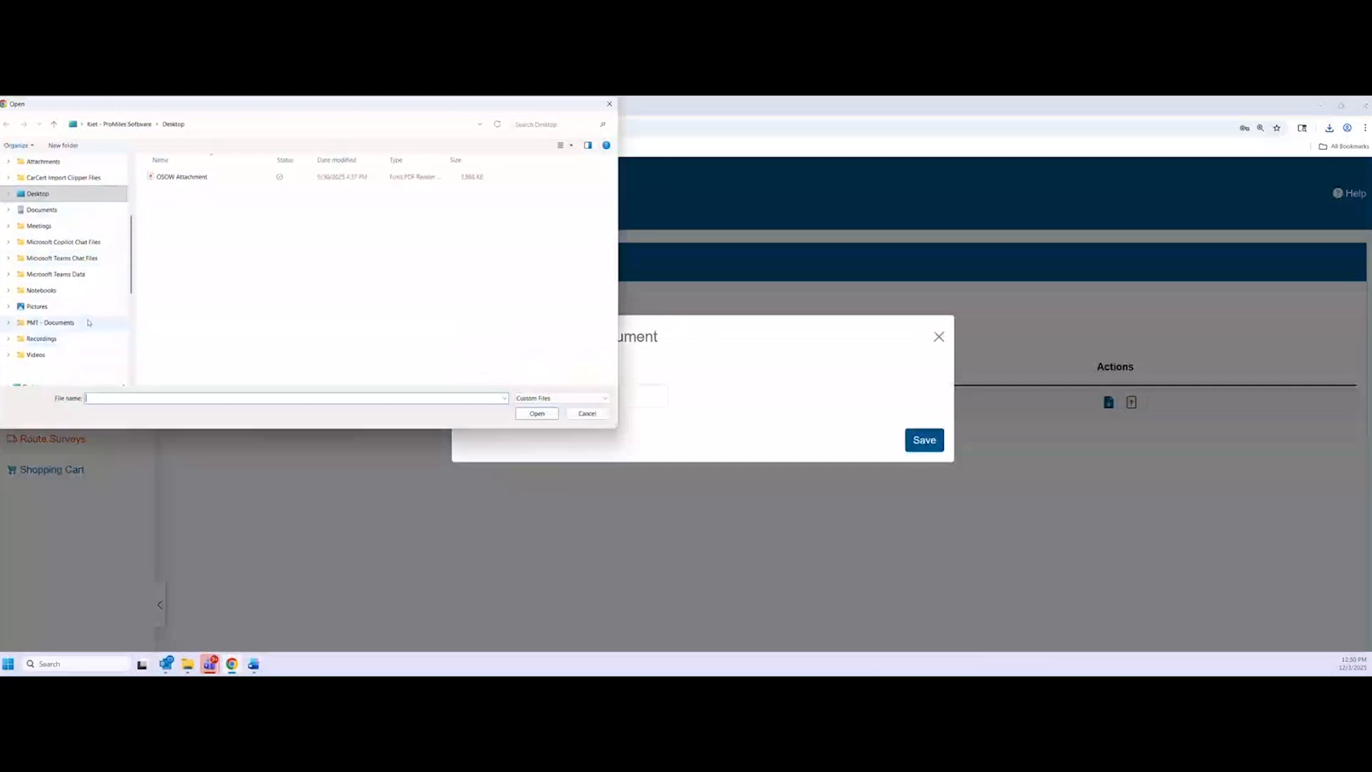
scroll(89, 322, down, 1)
click(39, 354)
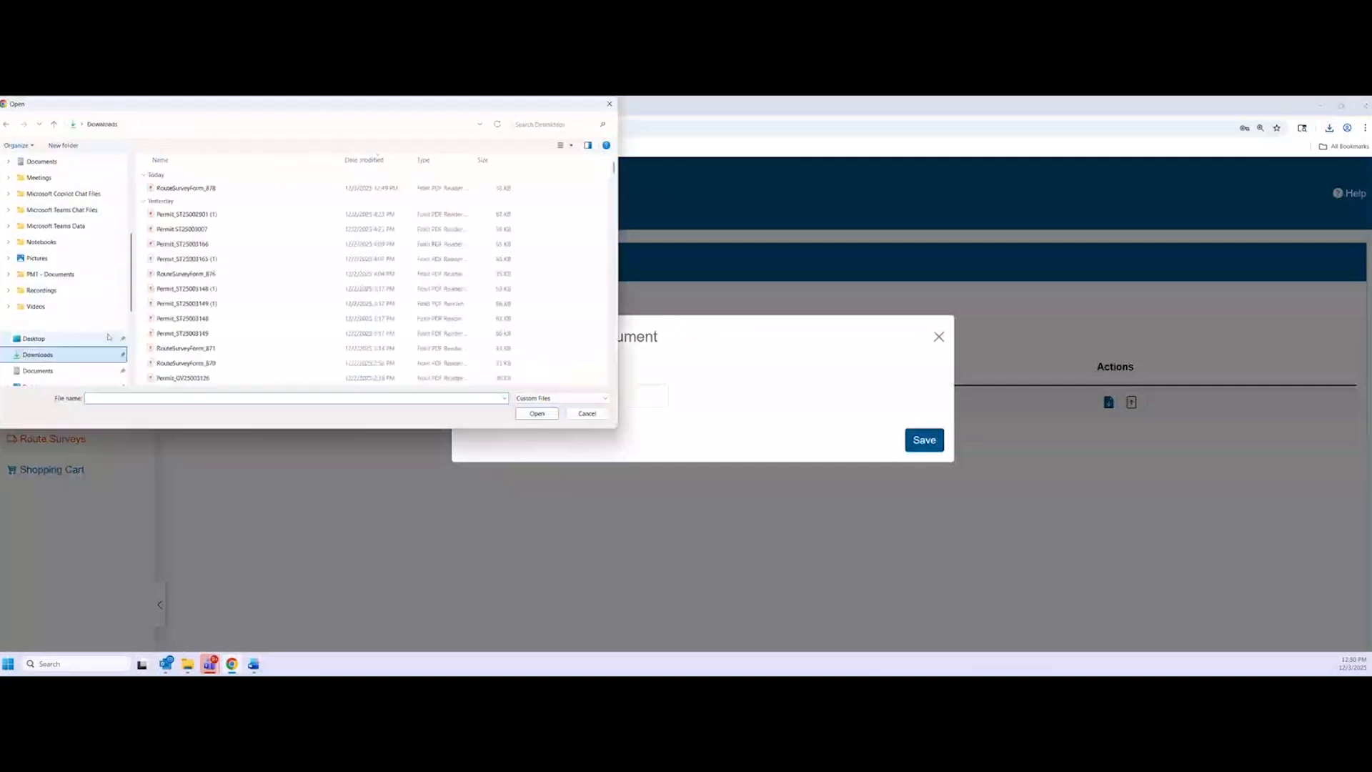
double_click(185, 187)
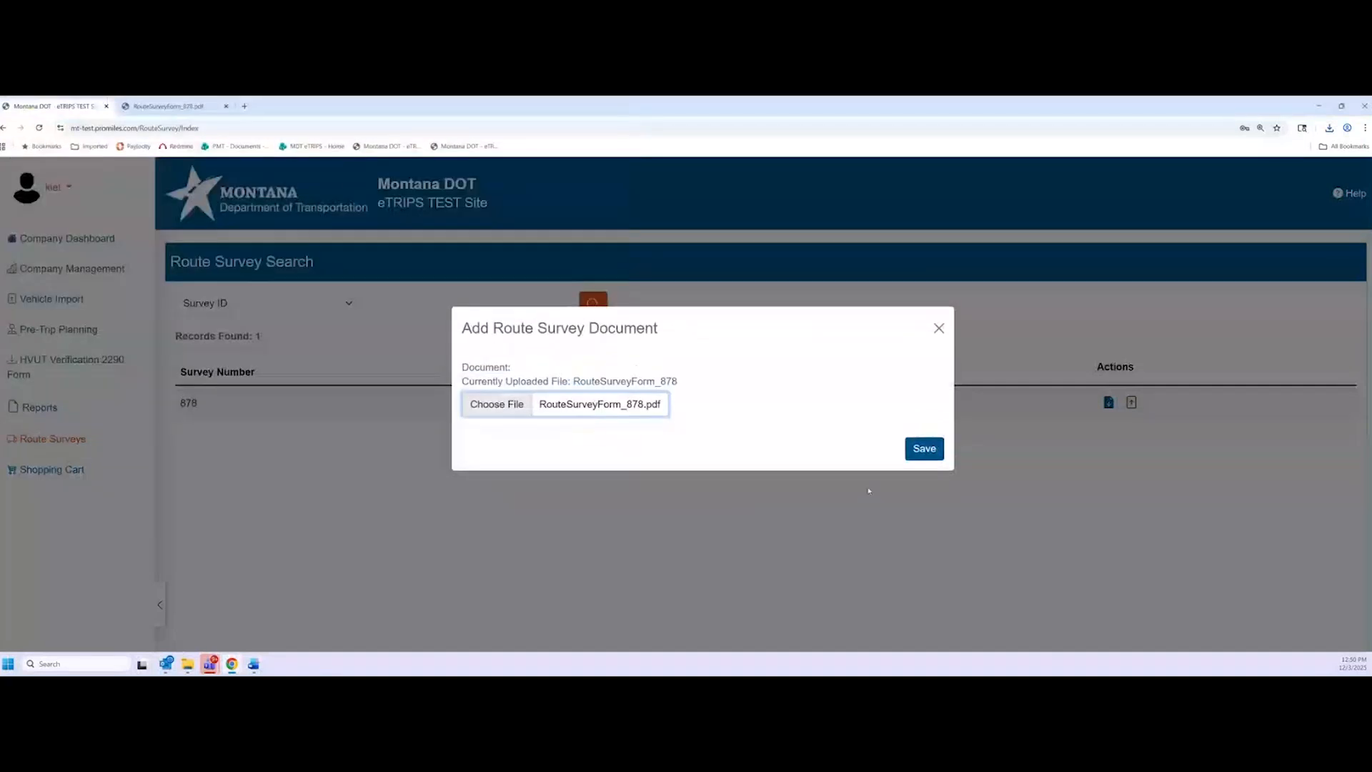
click(929, 454)
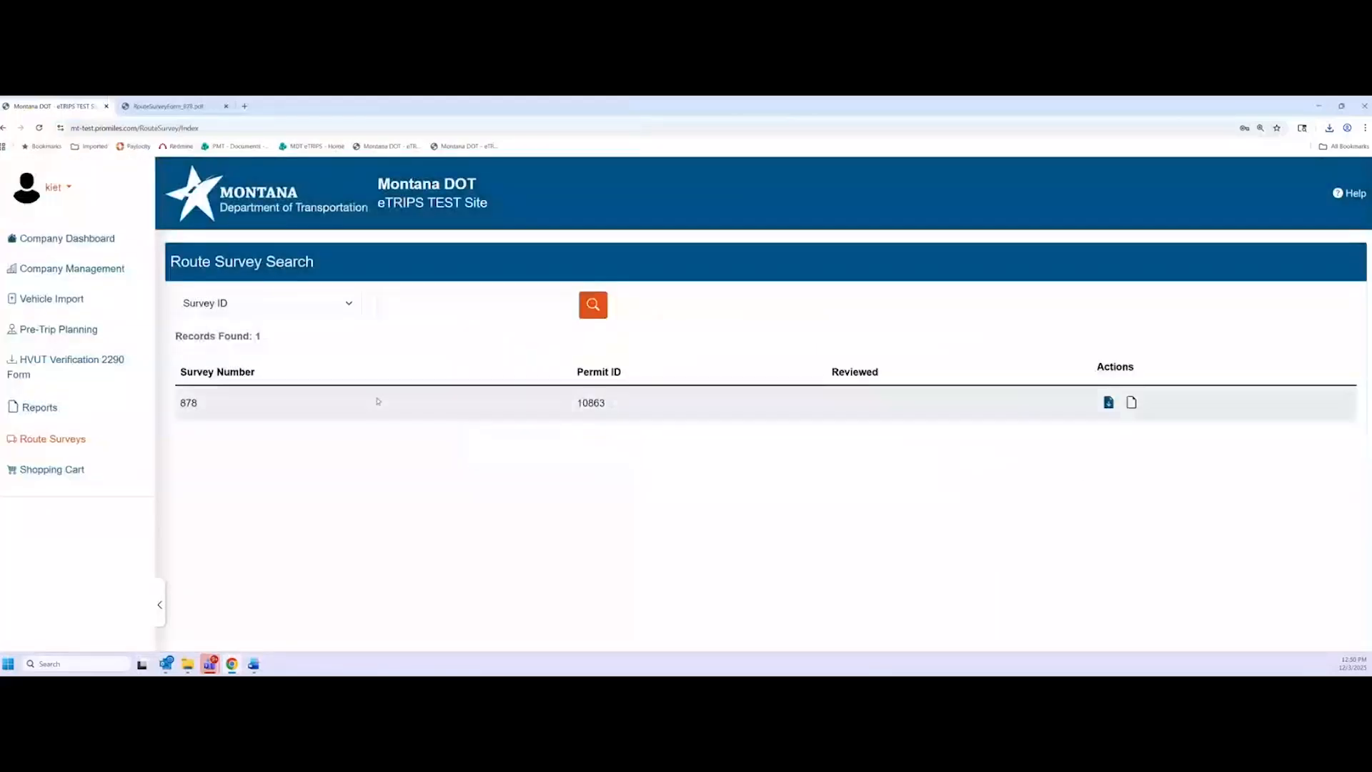
Go to the Company Dashboard and confirm permit 10863 reads Route Survey Complete in the Permit Queue
click(75, 238)
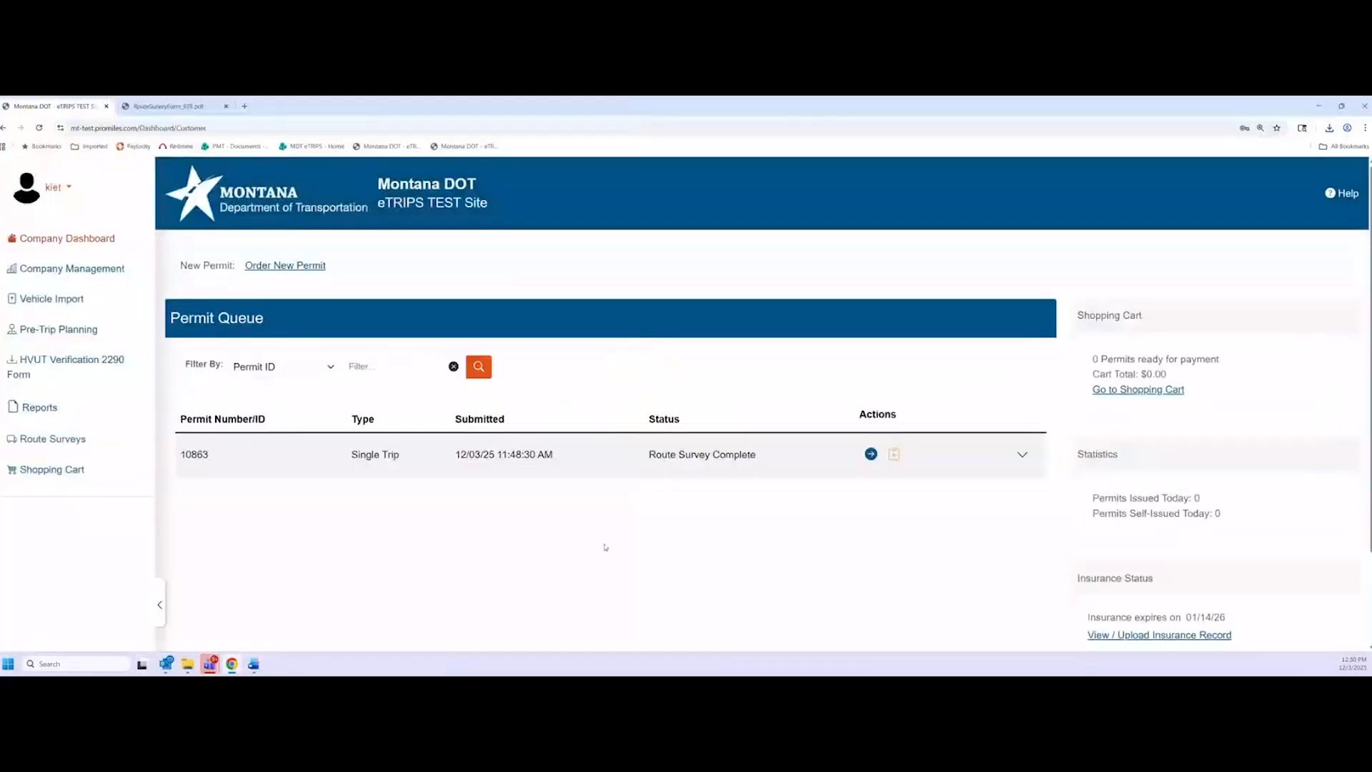
drag(756, 464, 647, 455)
click(648, 455)
scroll(632, 526, down, 1)
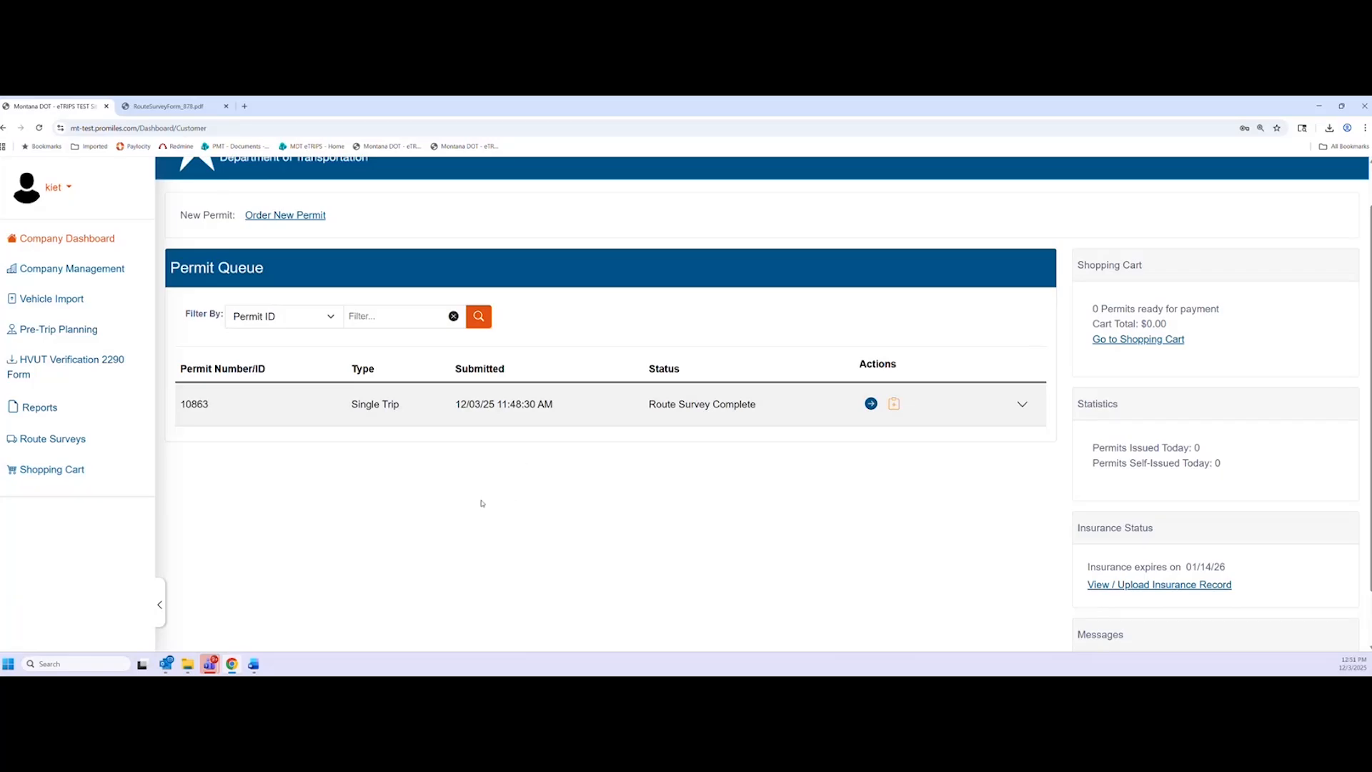
Reload the dashboard and close the PDF tab; permit 10863 now shows Route Survey Reviewed
click(40, 131)
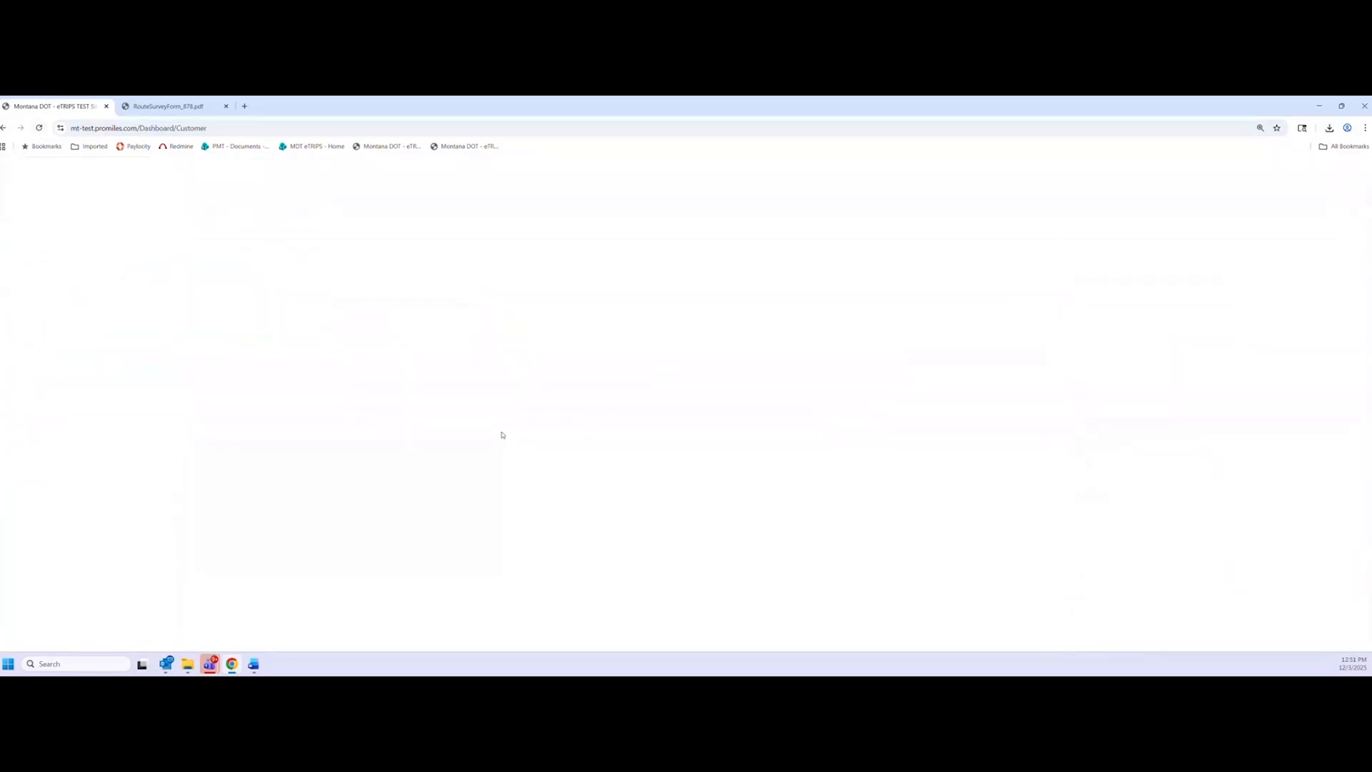
click(226, 106)
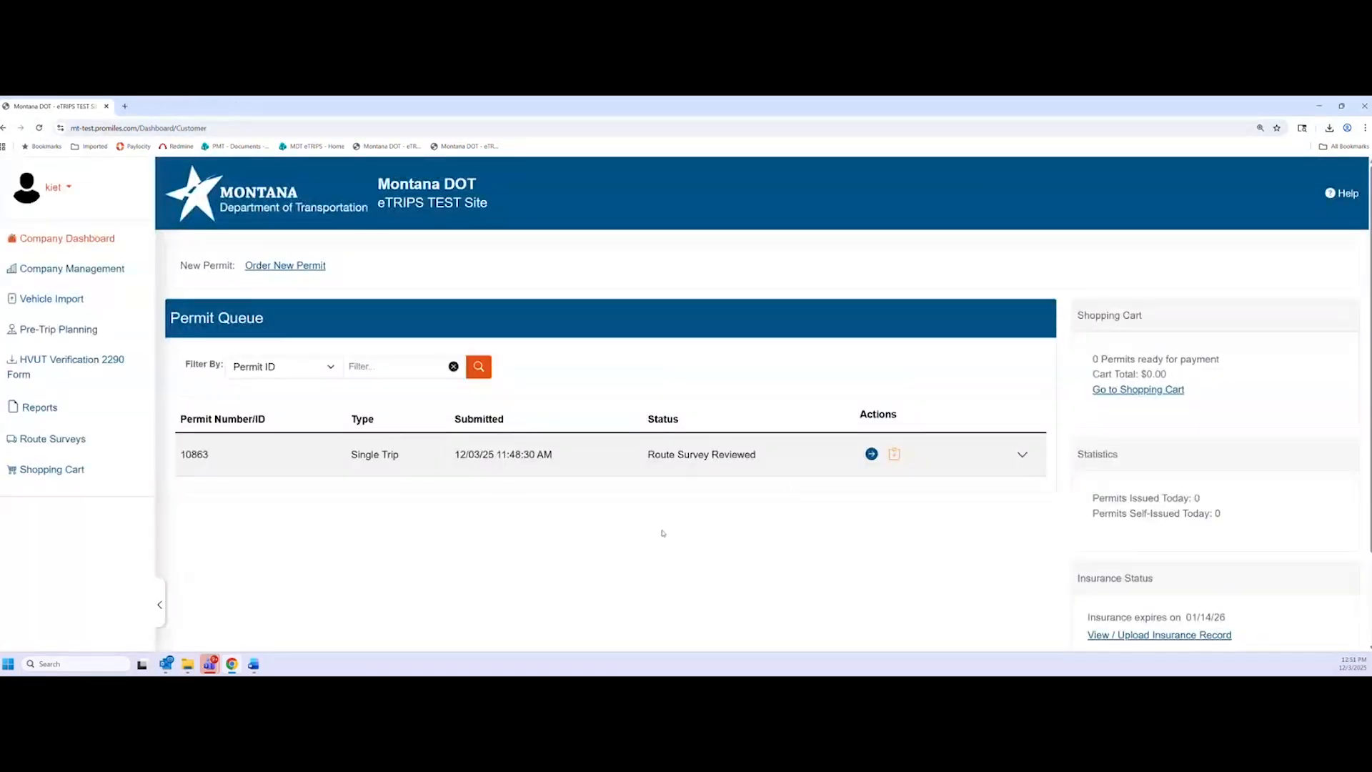
drag(638, 461, 762, 471)
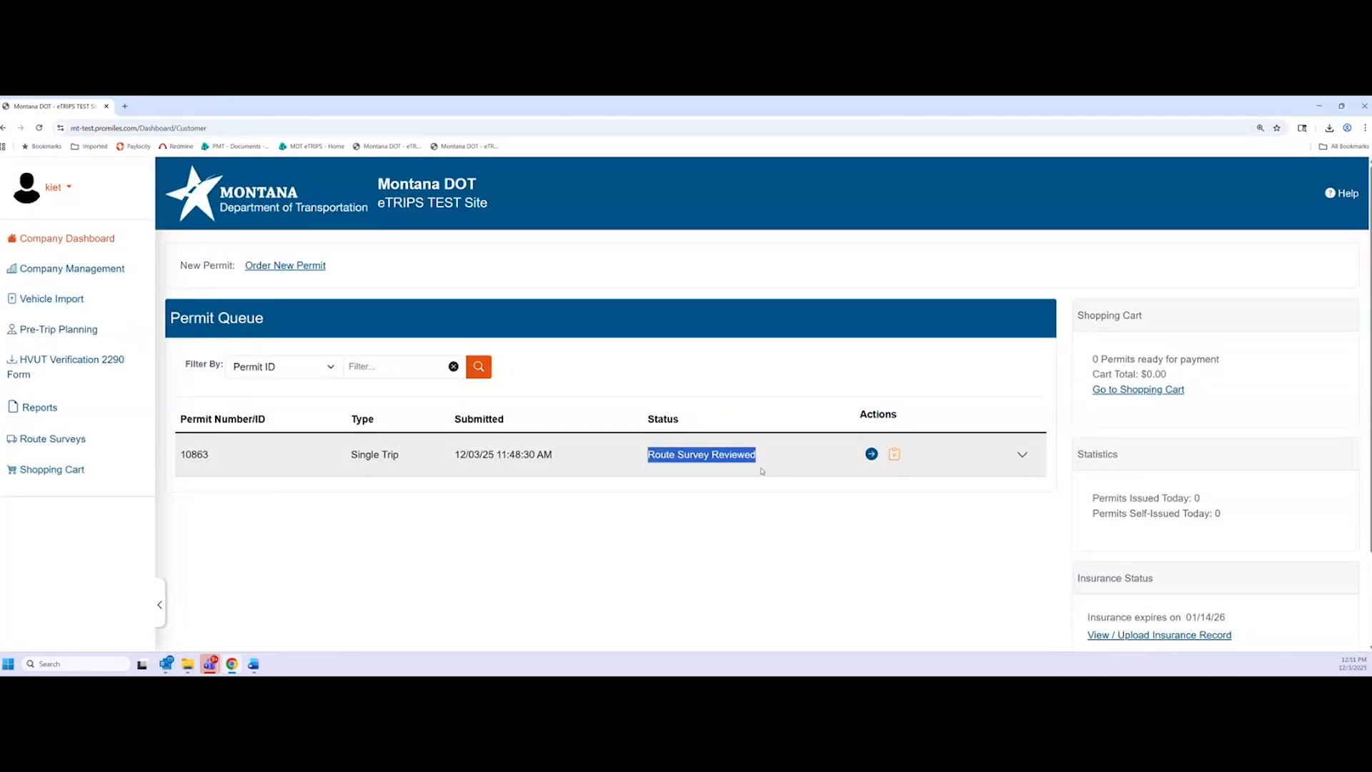
click(742, 477)
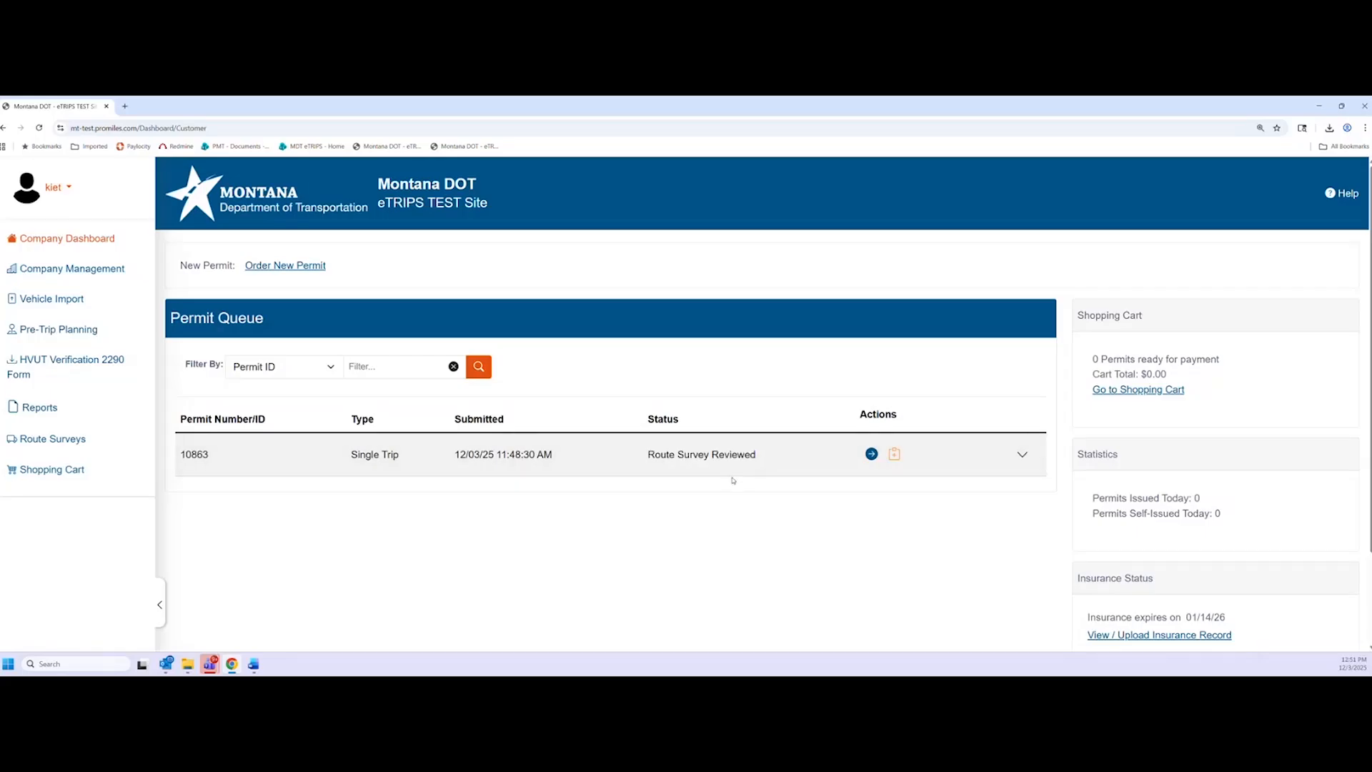
click(871, 454)
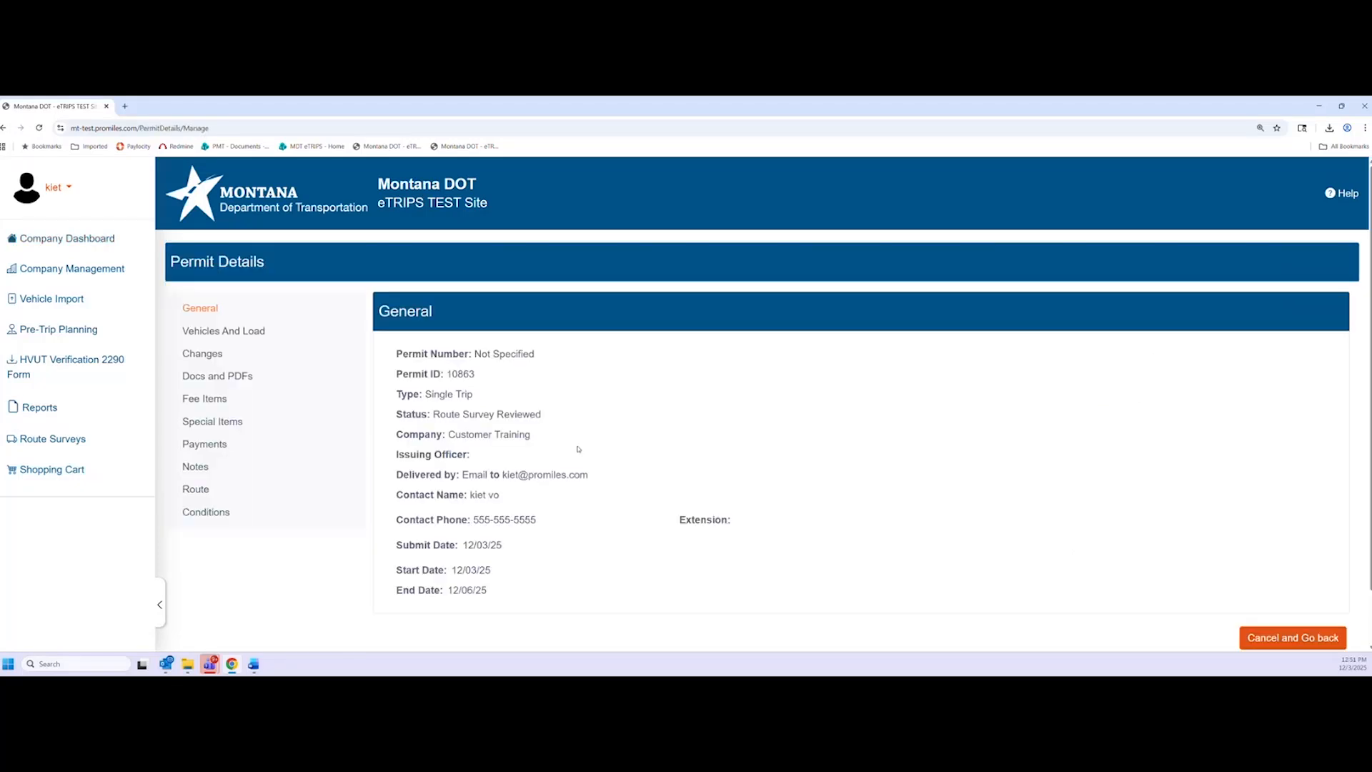
scroll(370, 414, down, 1)
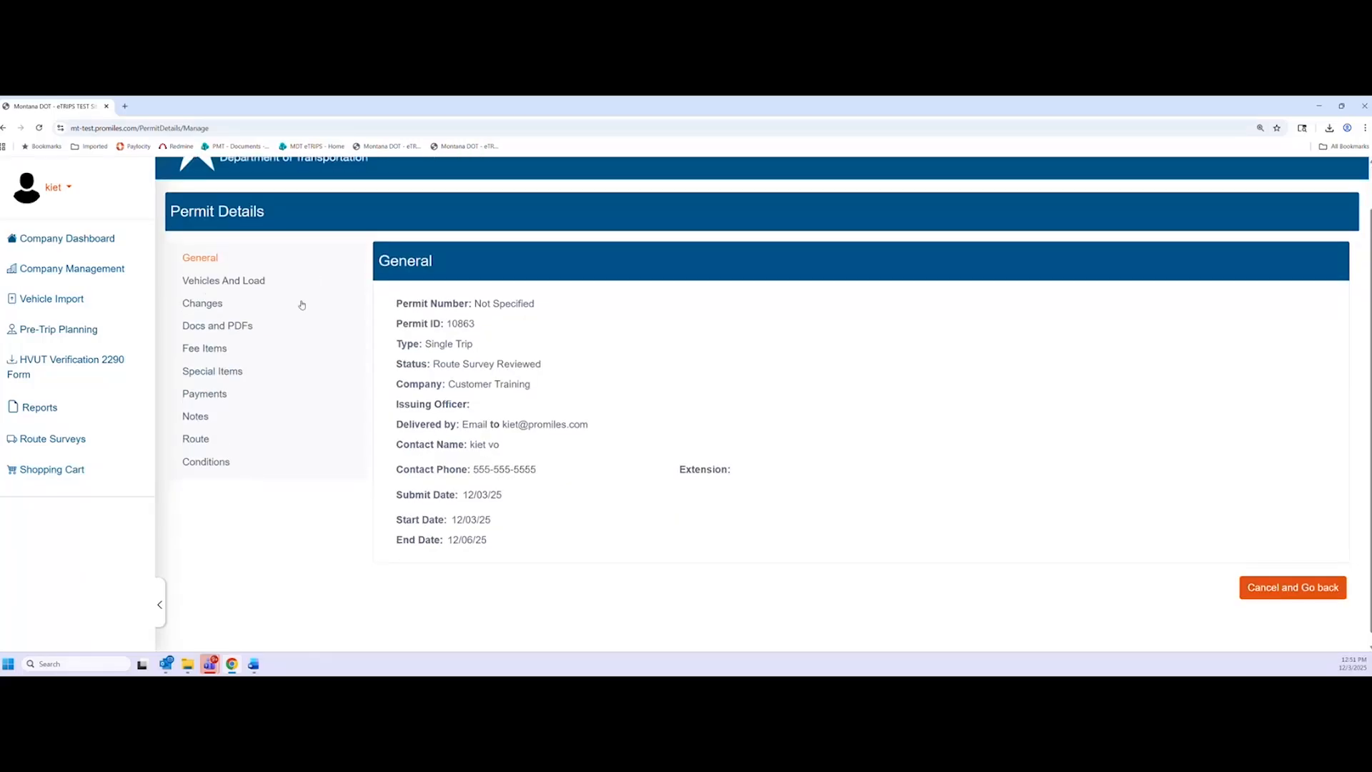
click(249, 284)
click(207, 258)
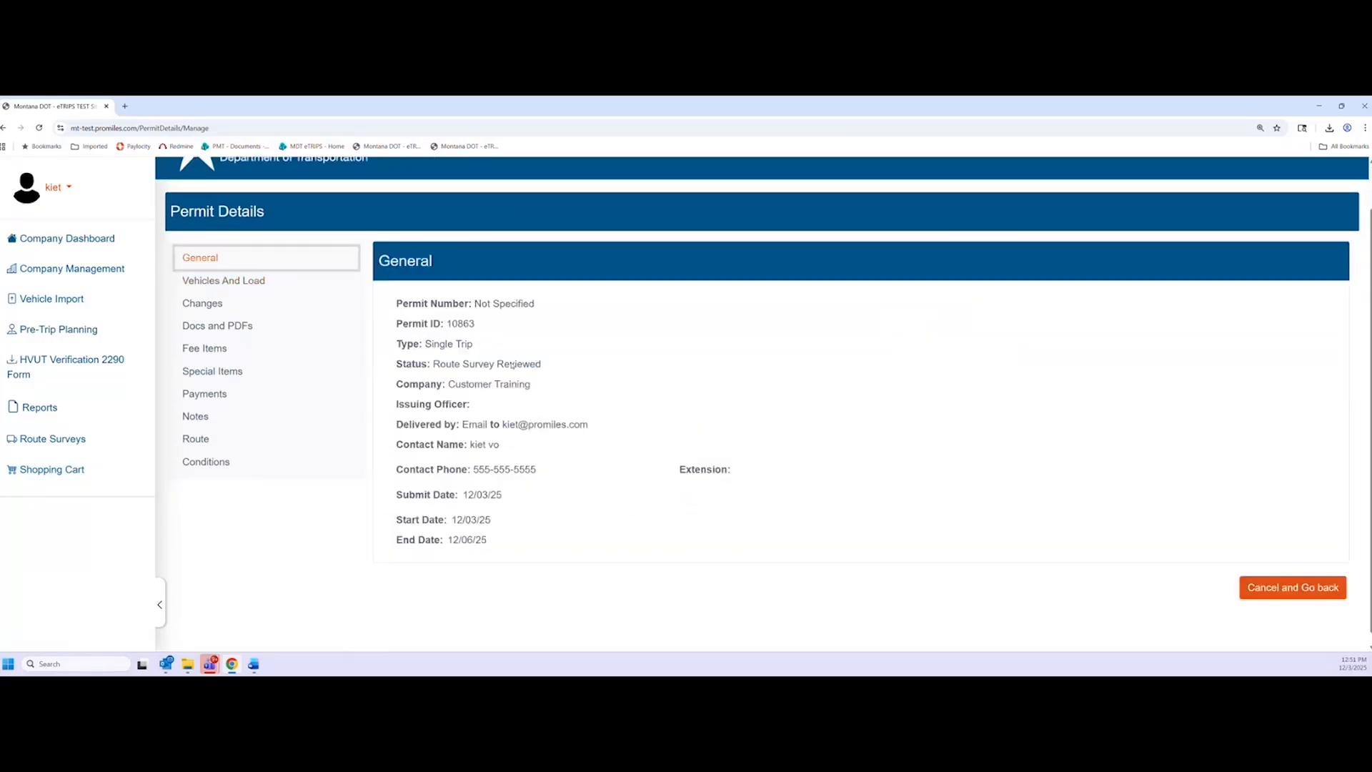
click(222, 328)
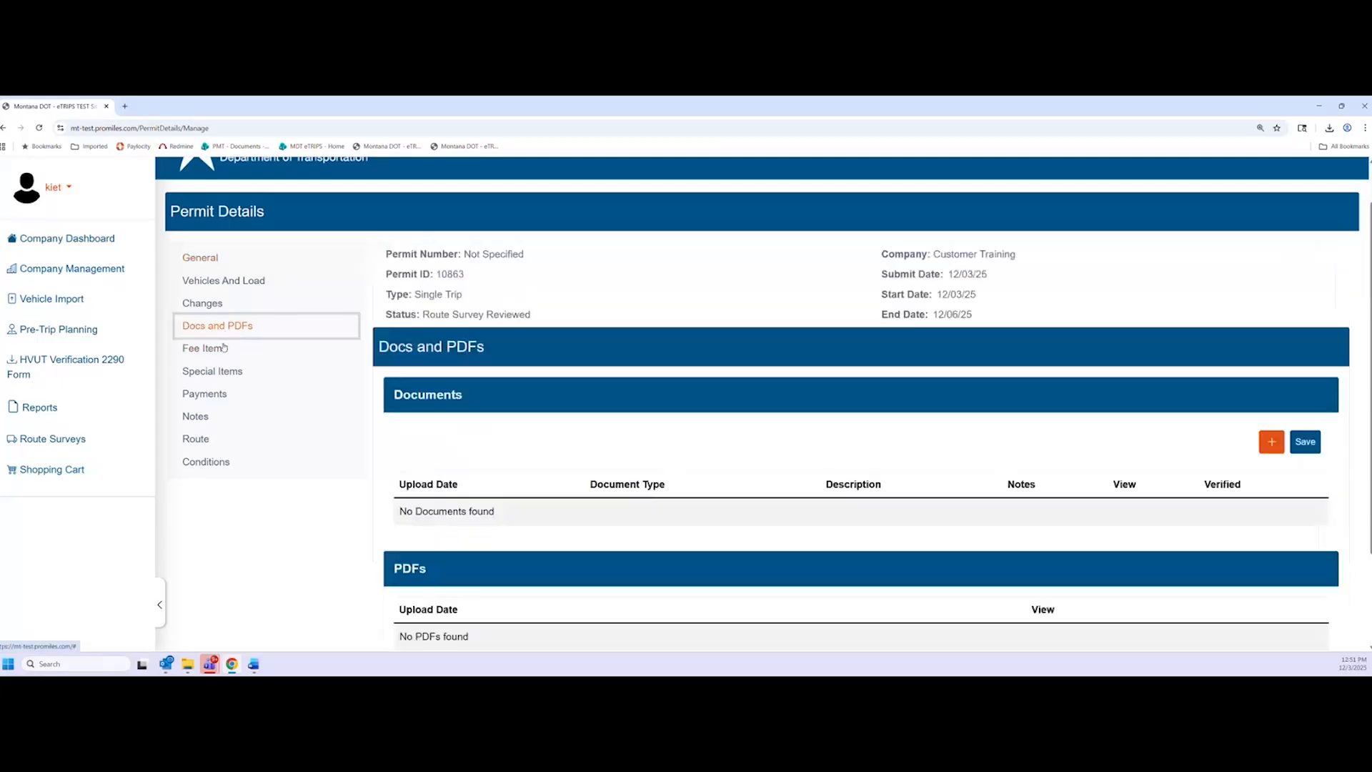
click(214, 350)
click(93, 241)
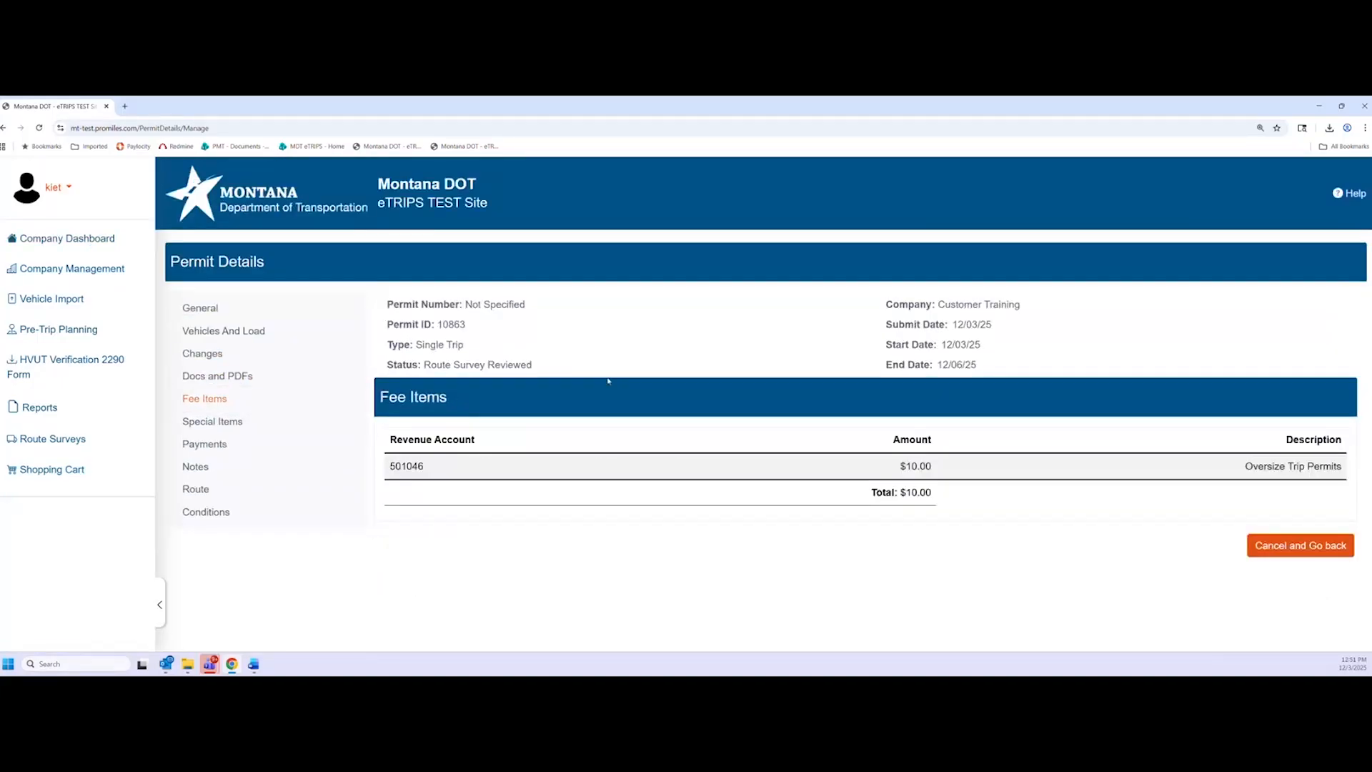
mouse_move(648, 454)
mouse_down()
mouse_move(718, 454)
mouse_move(648, 455)
mouse_up()
click(645, 487)
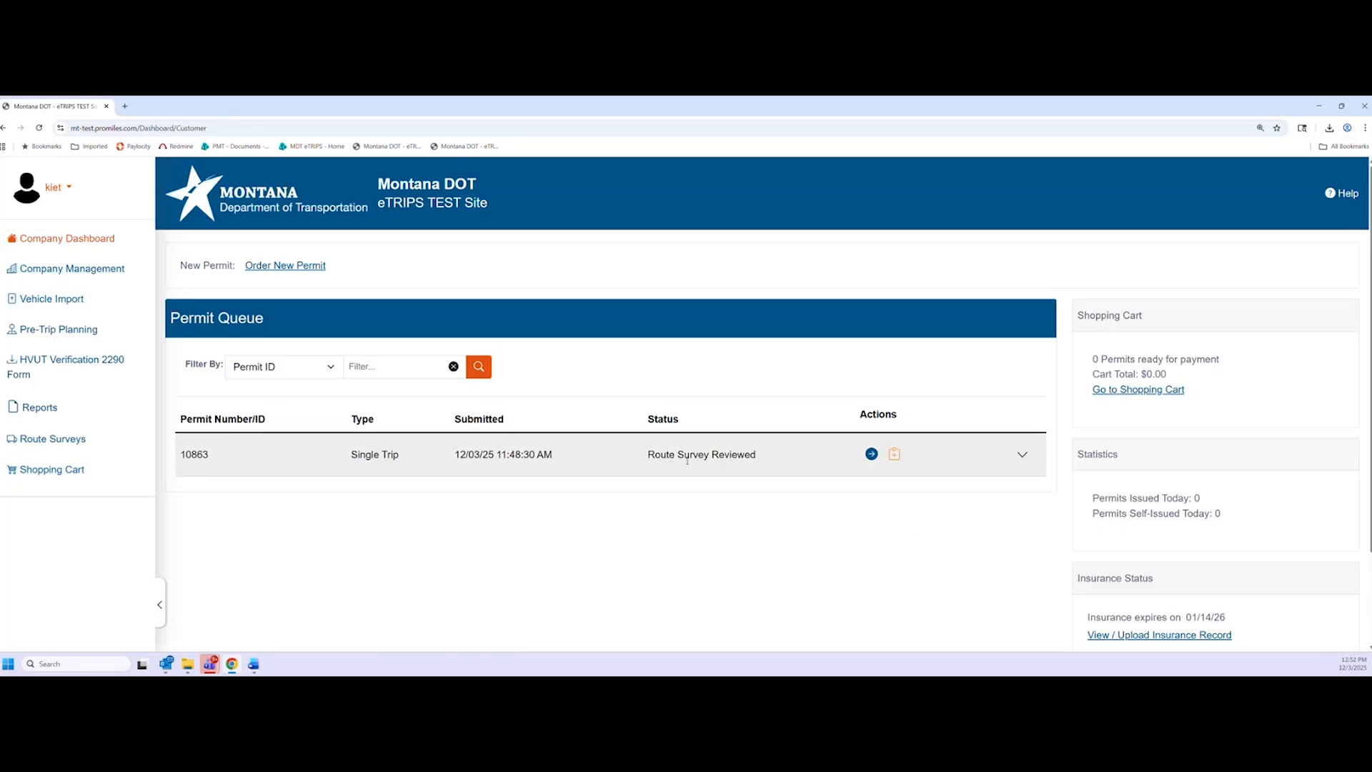
Reload the permit queue and verify permit 10863's status reads District Review Pending
click(38, 128)
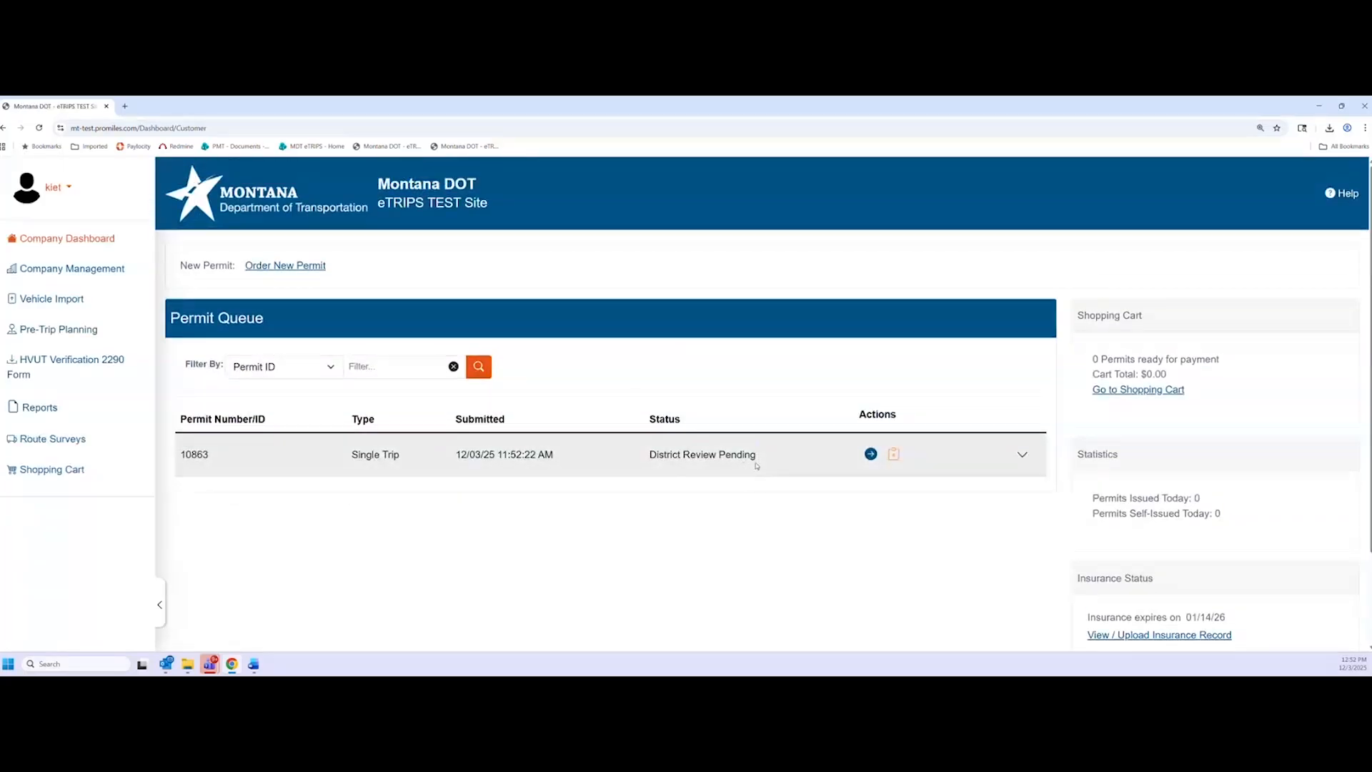
drag(756, 466, 651, 460)
click(703, 487)
drag(648, 456, 759, 463)
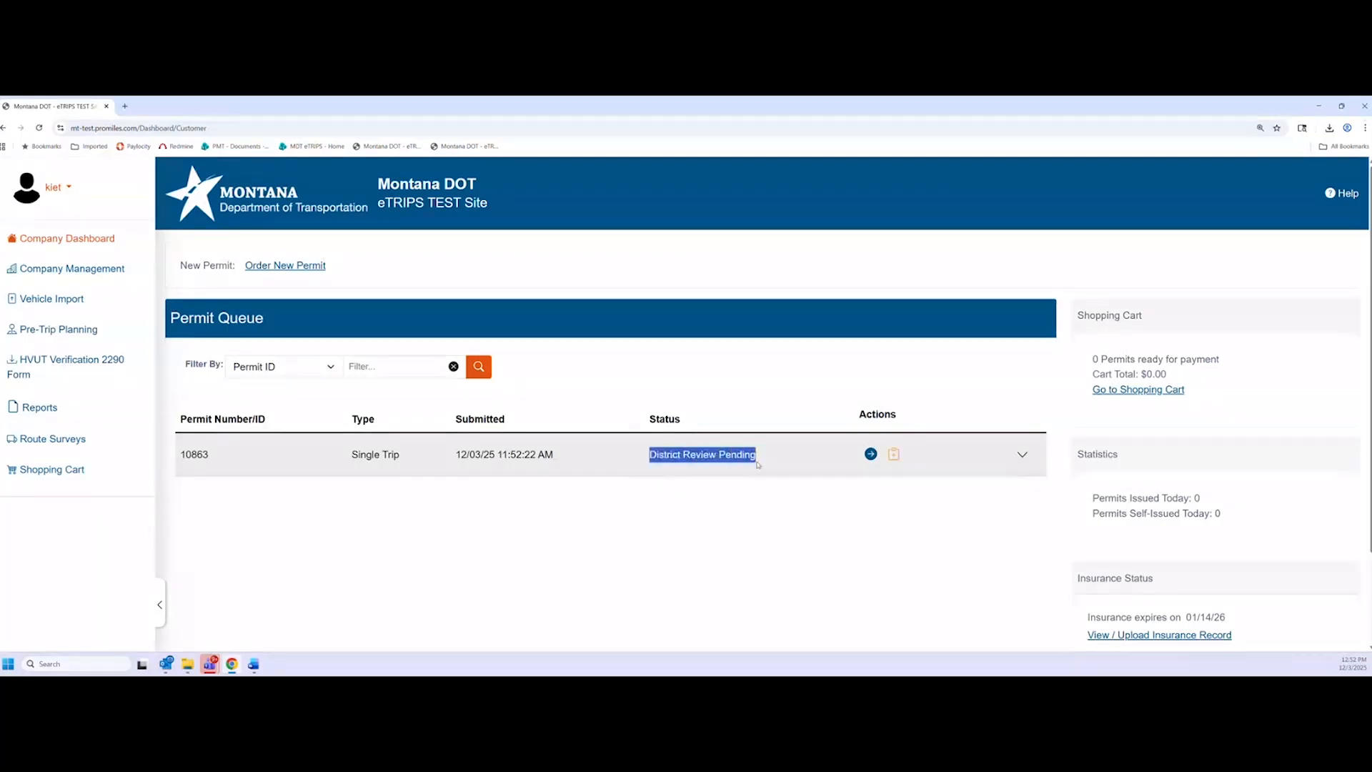
click(758, 466)
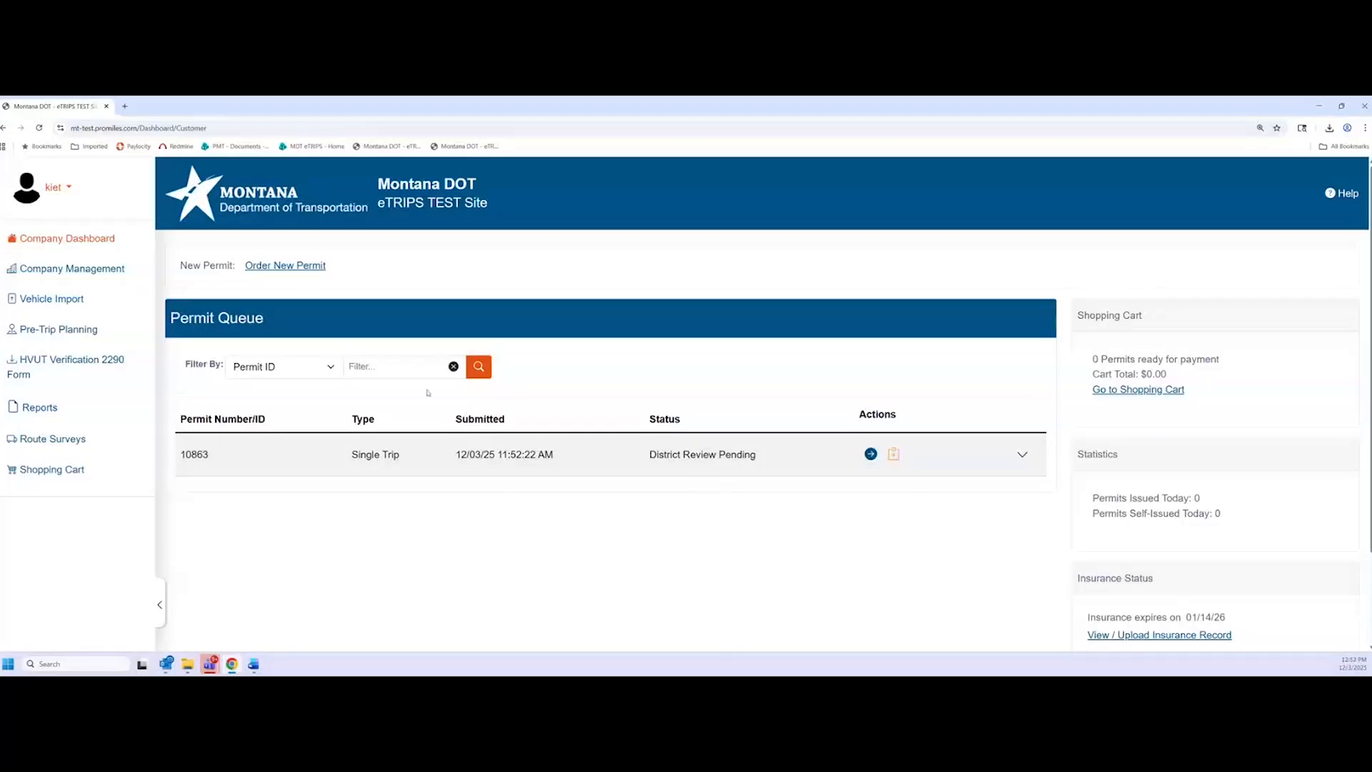
Reload the permit queue and confirm permit 10863 shows District Review Complete
click(40, 131)
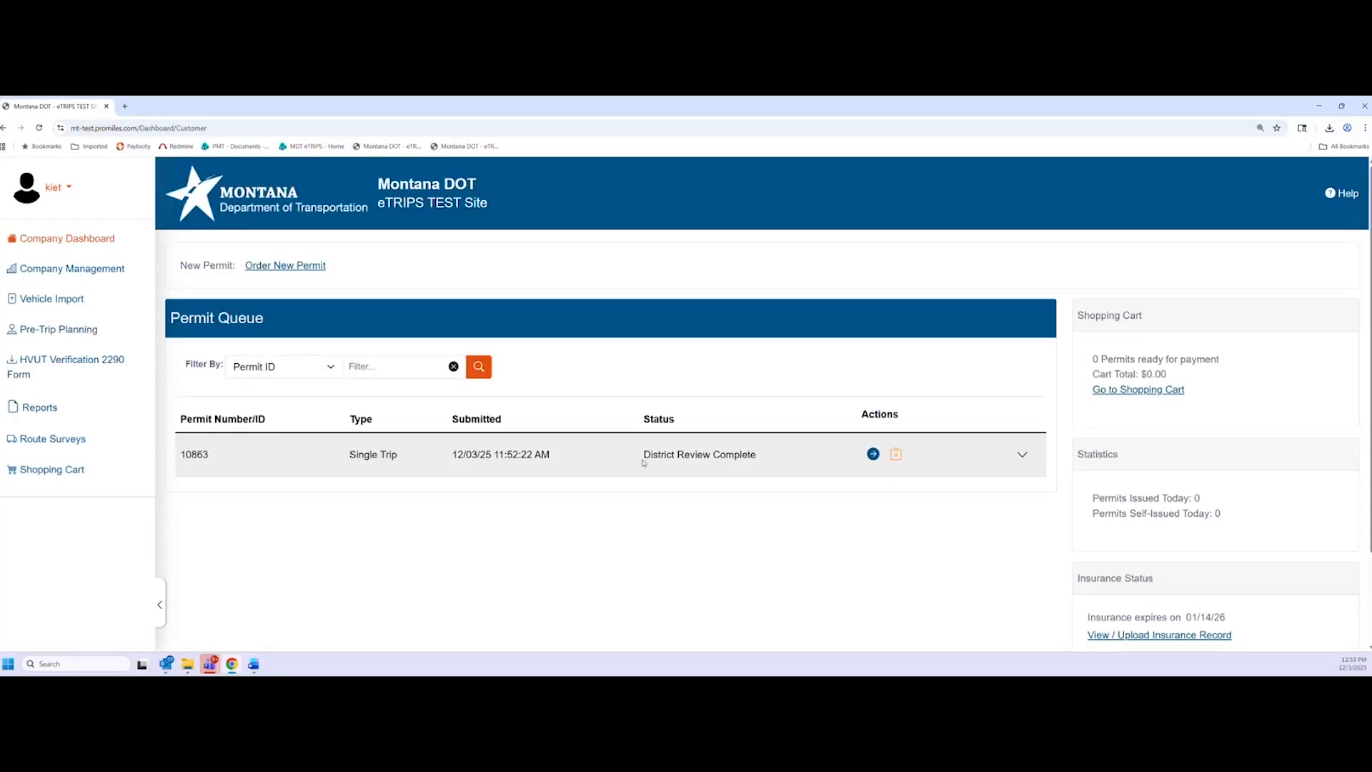
drag(643, 457, 750, 461)
click(758, 472)
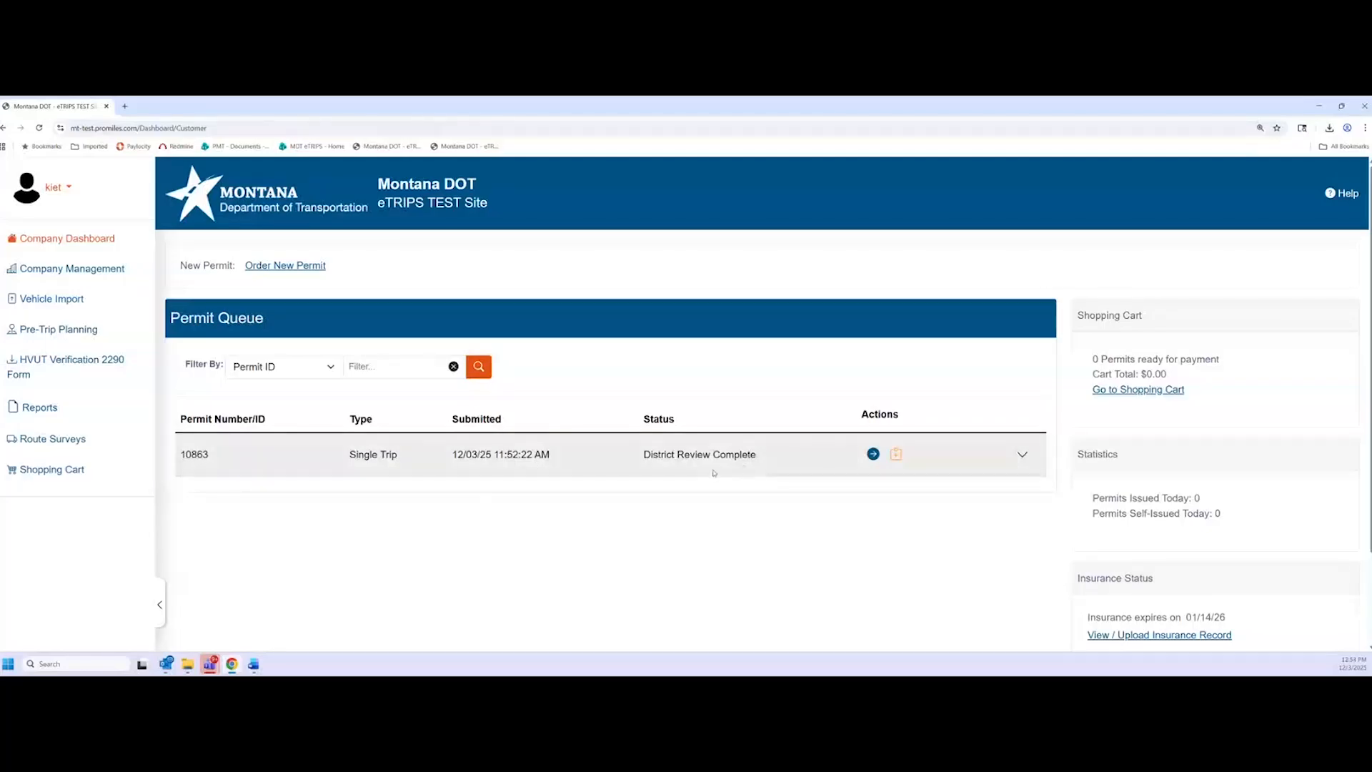
Reload the Company Dashboard so permit 10863 moves into the cart for $10.00
click(40, 128)
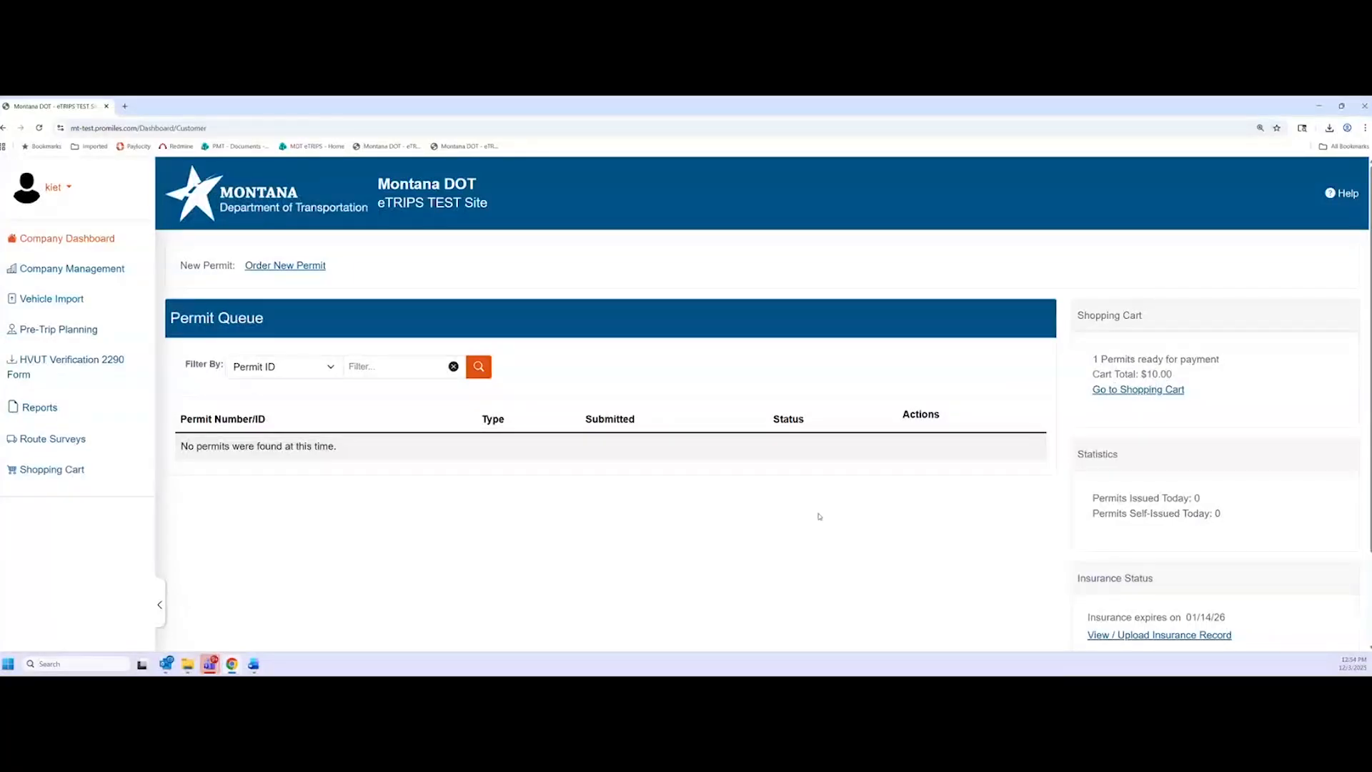
In the shopping cart, select only permit 10863 for purchase and review its details
click(1154, 390)
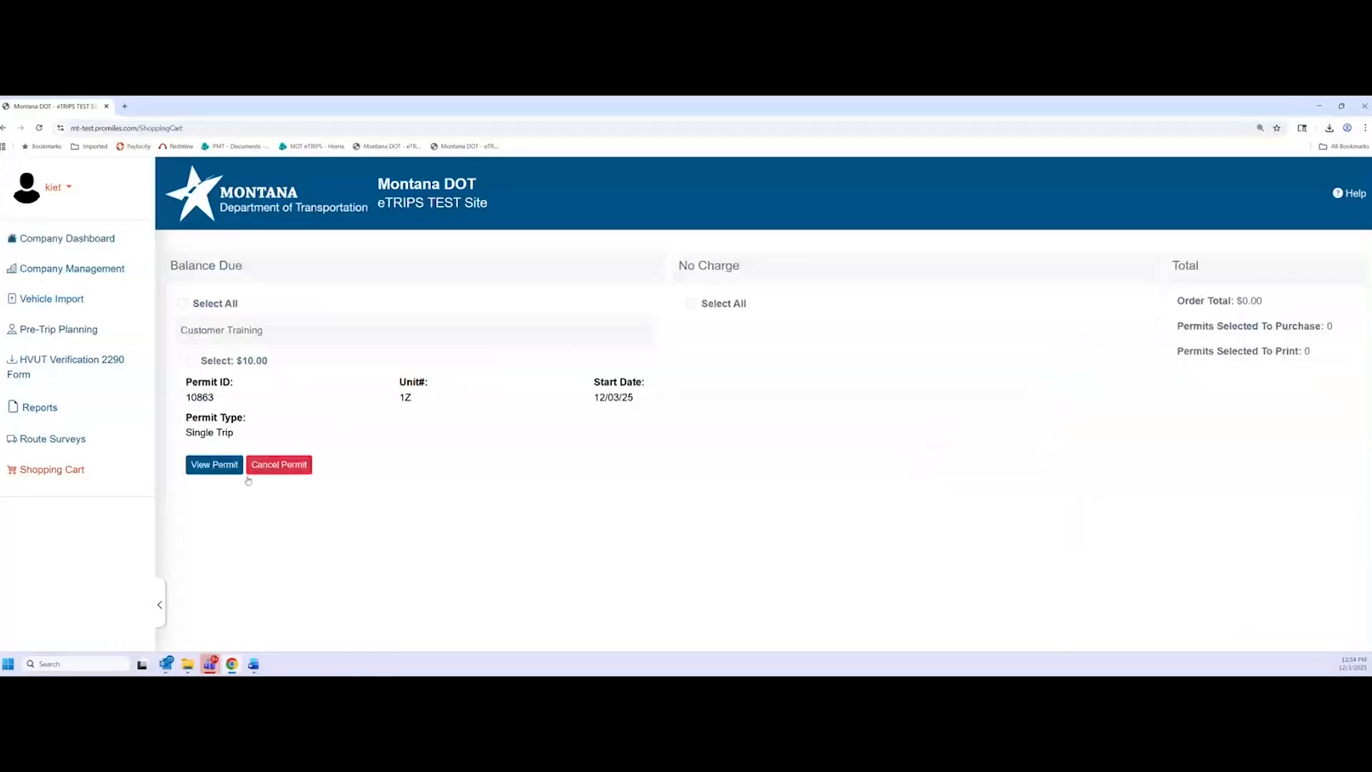
click(183, 304)
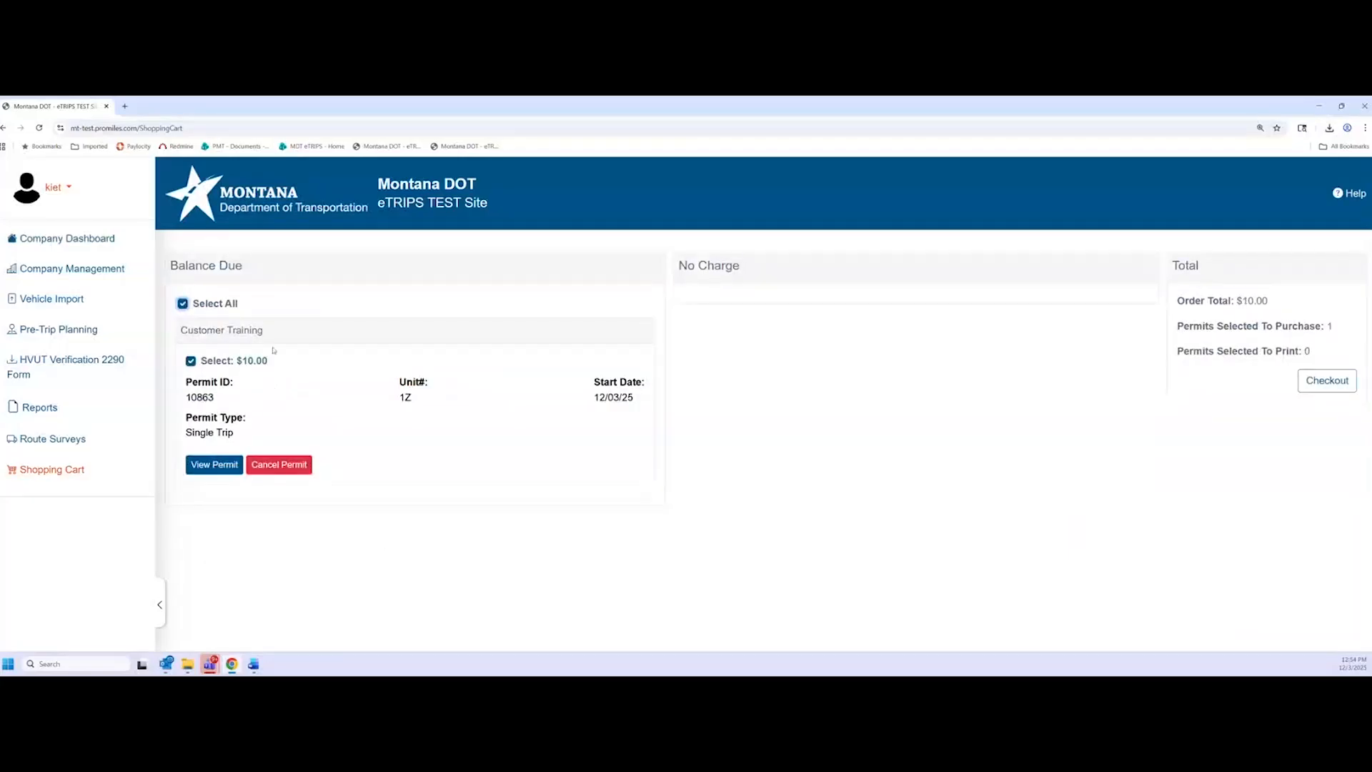
click(190, 360)
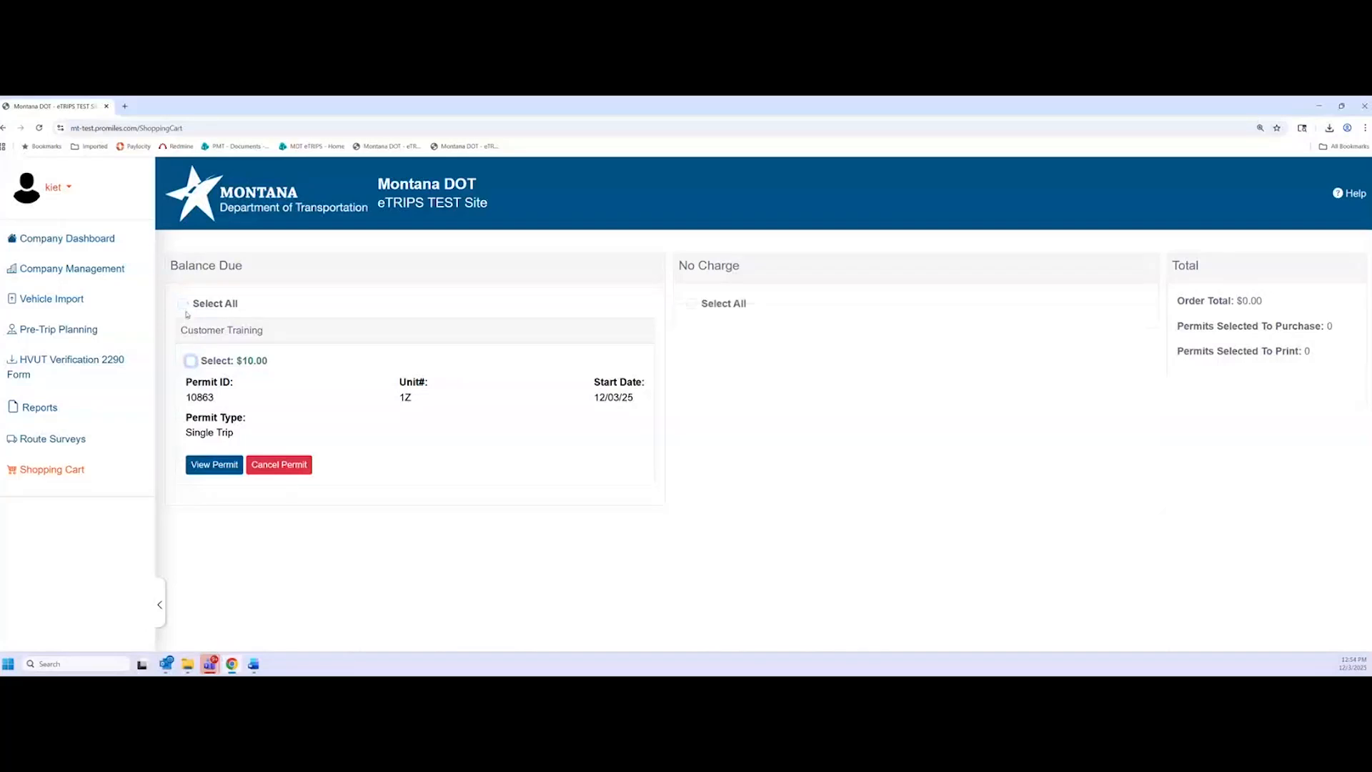
click(191, 361)
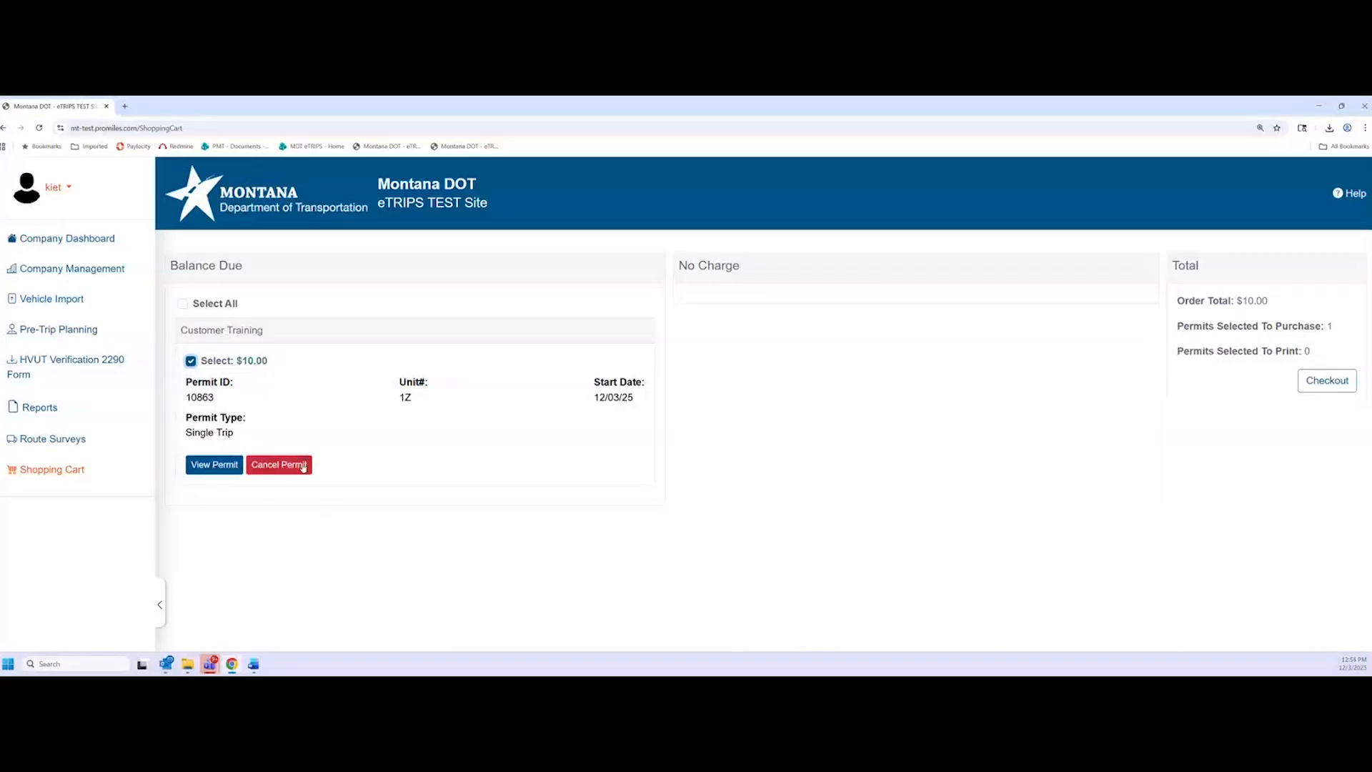
click(228, 465)
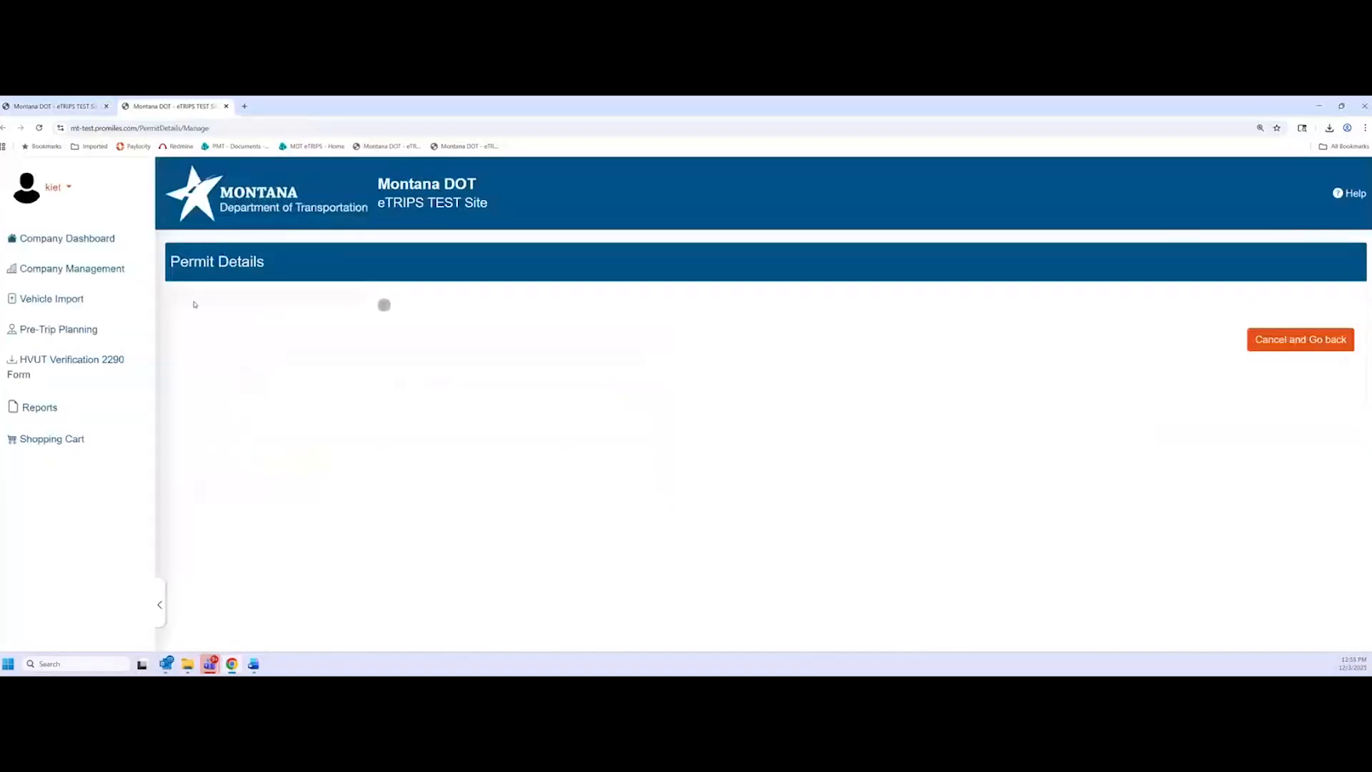
click(226, 106)
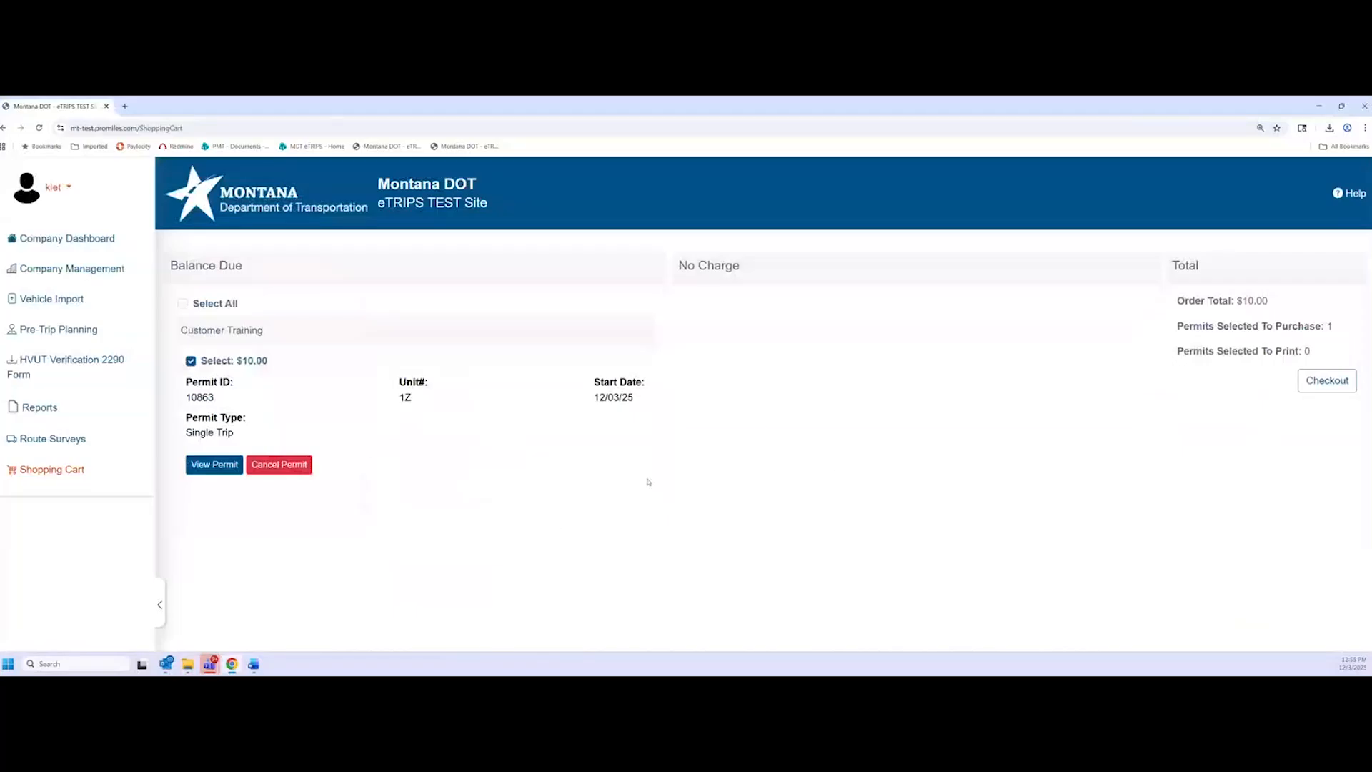
Check out permit 10863 with Credit Card as the payment type and confirm the $10.00 payment
click(1328, 384)
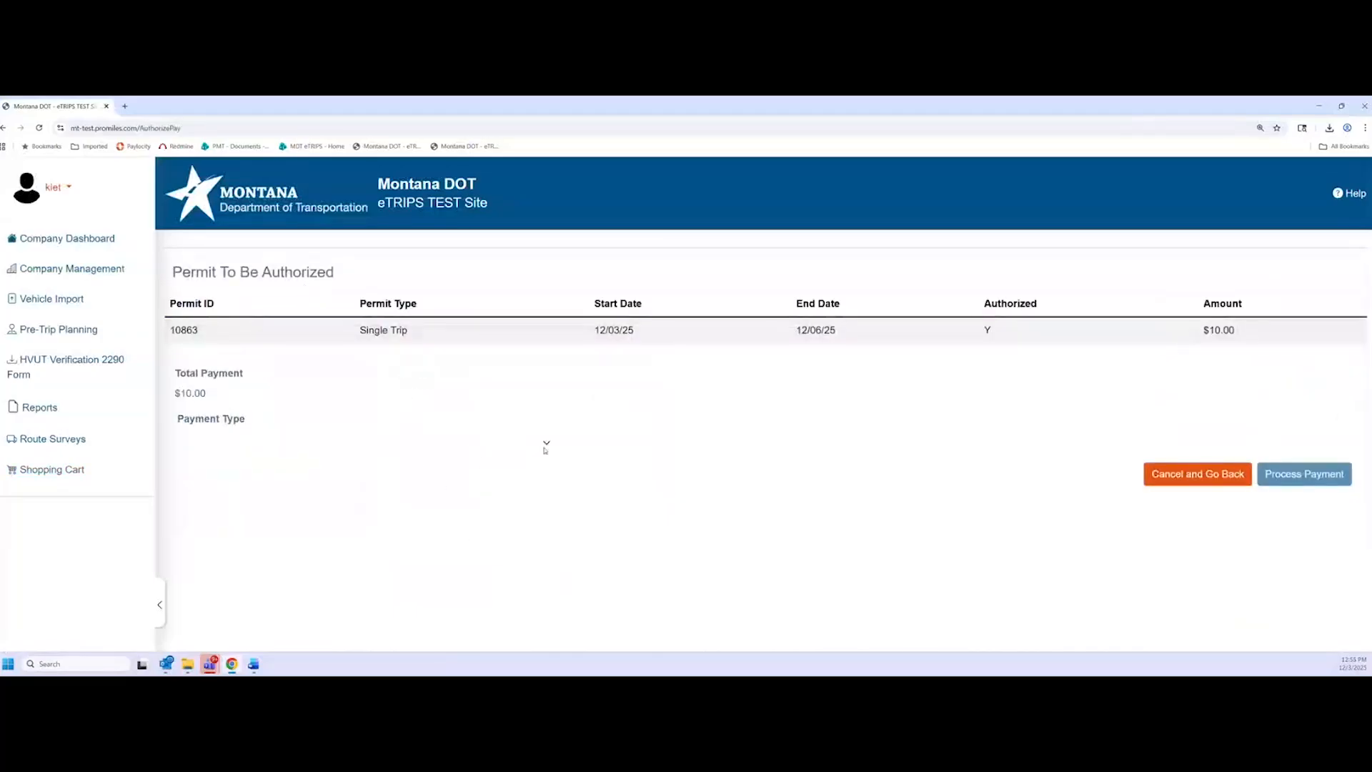
click(546, 444)
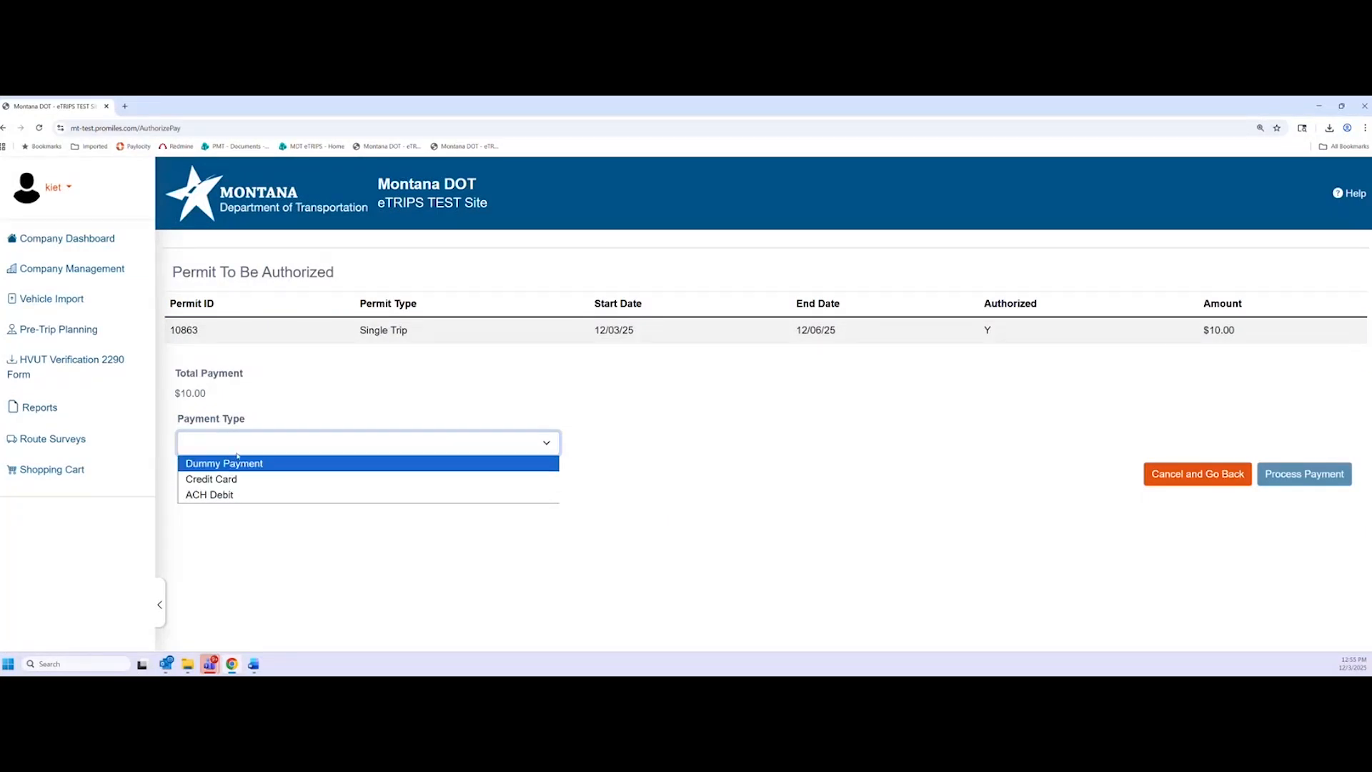
click(267, 479)
click(684, 556)
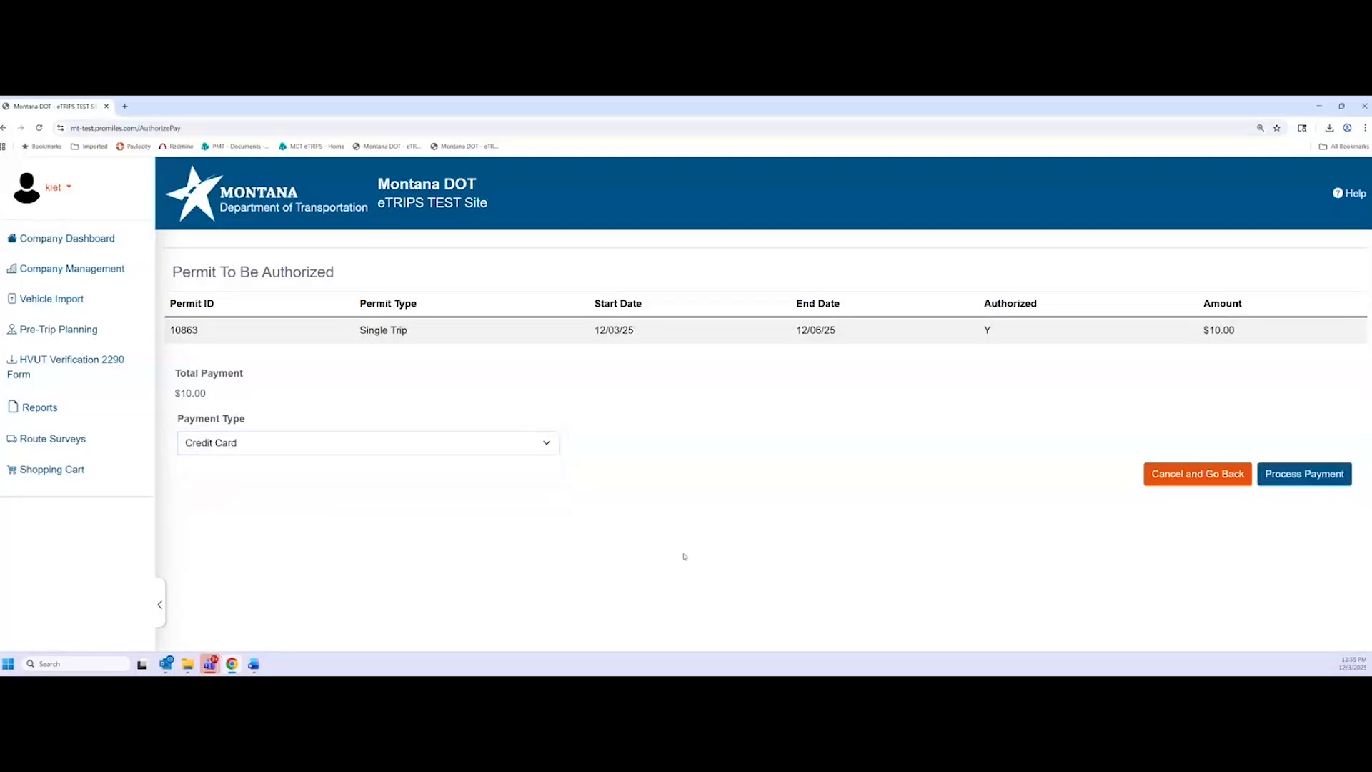
click(1312, 475)
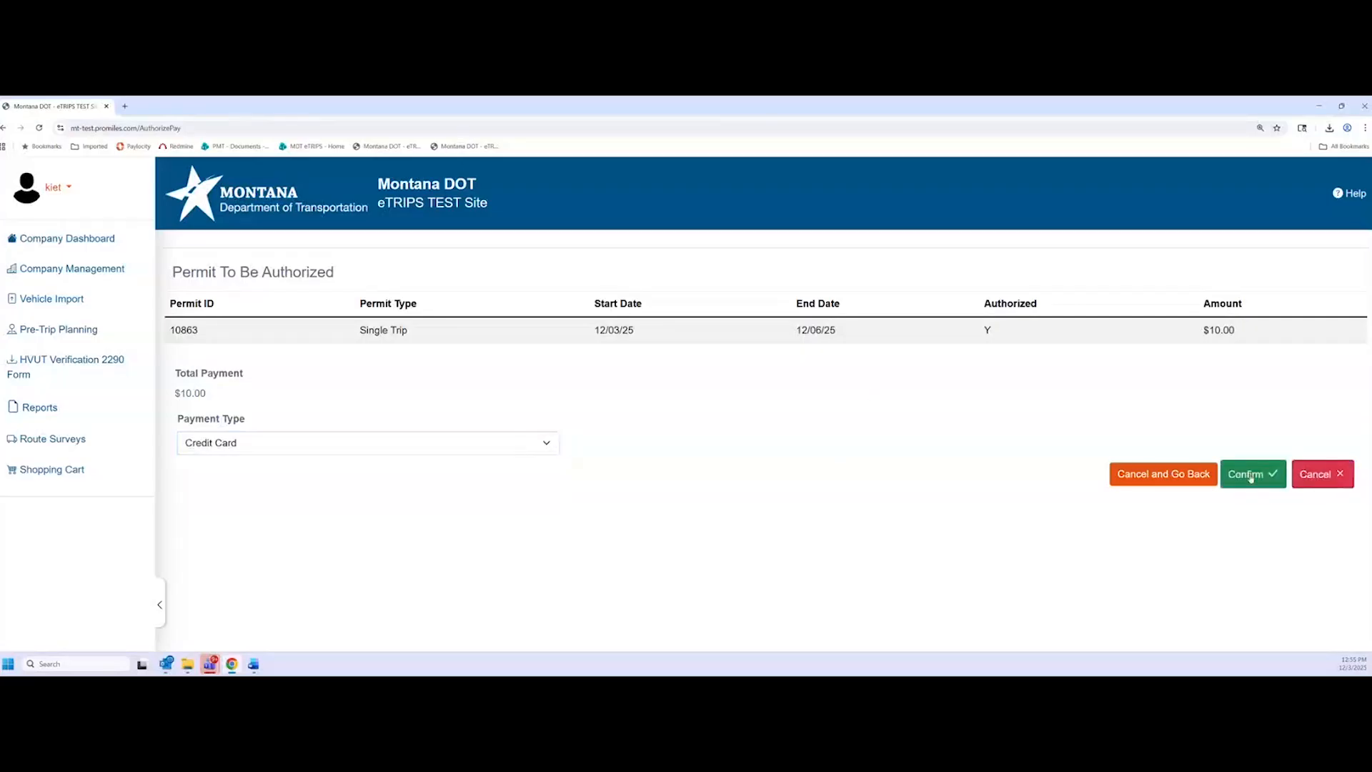
click(1250, 477)
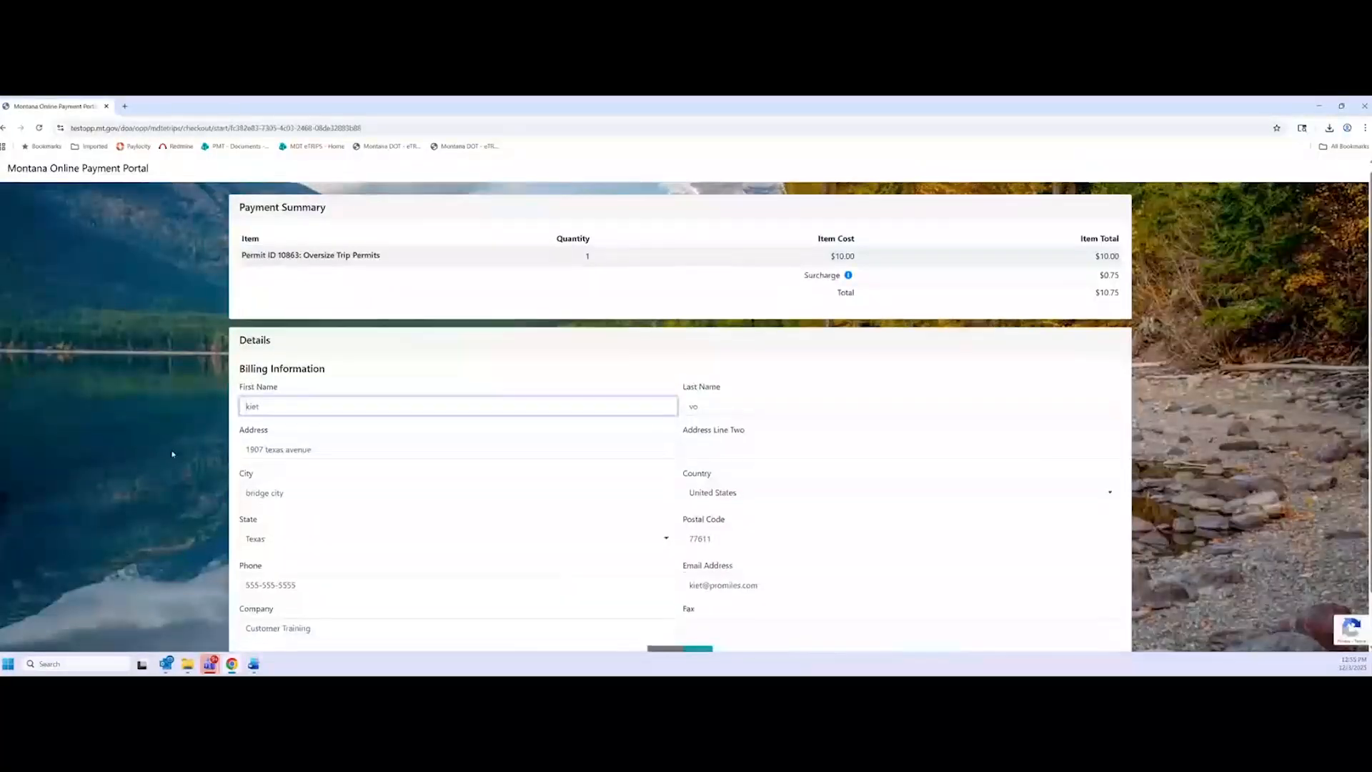
Fill in the saved Visa card, accept the user agreement, and submit the $10.75 payment
scroll(159, 449, down, 1)
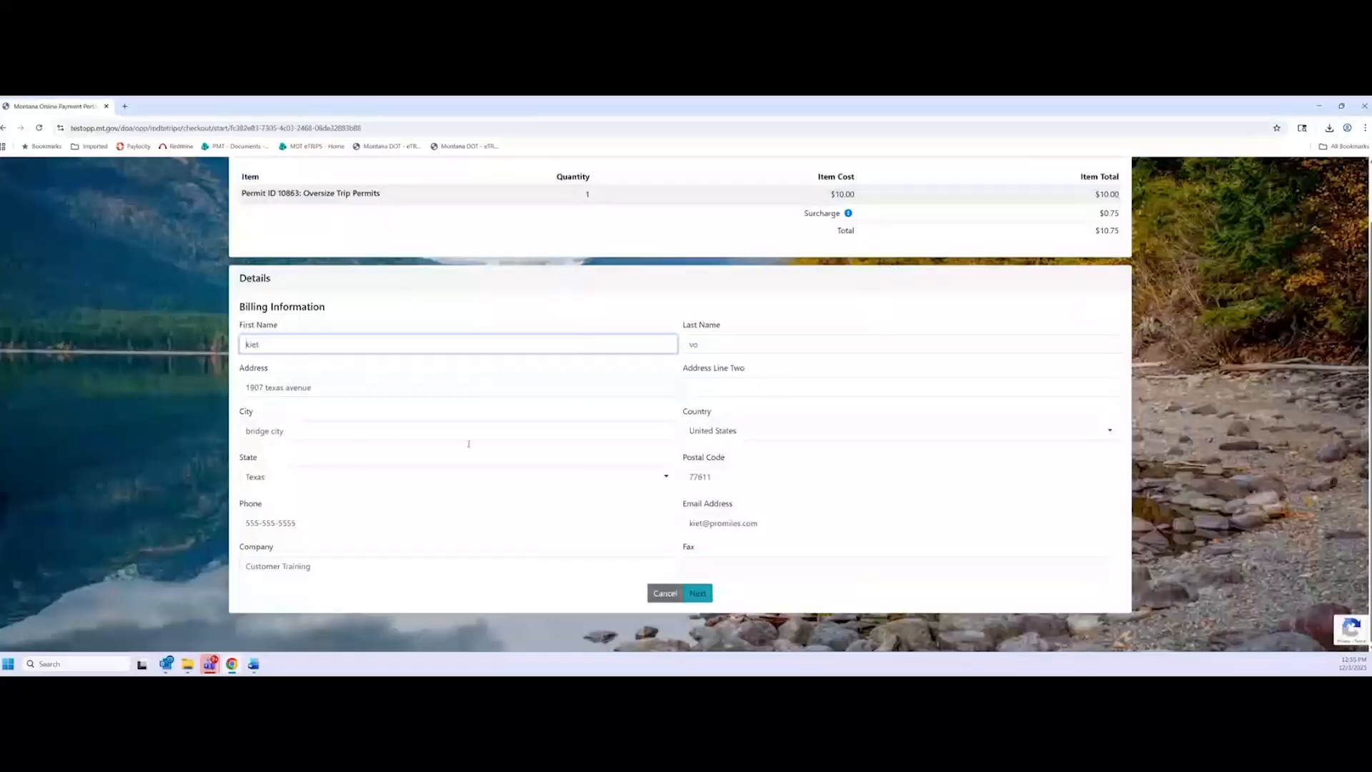
click(707, 595)
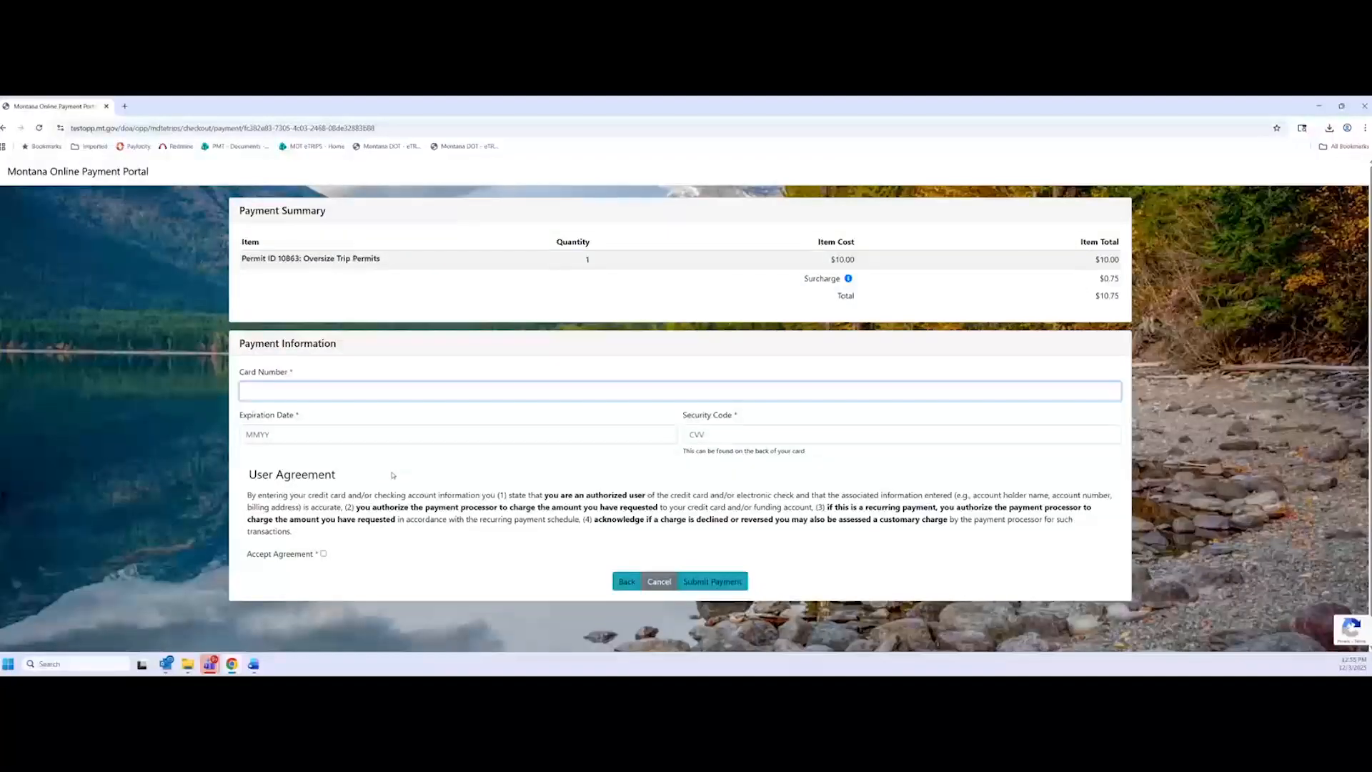
click(293, 414)
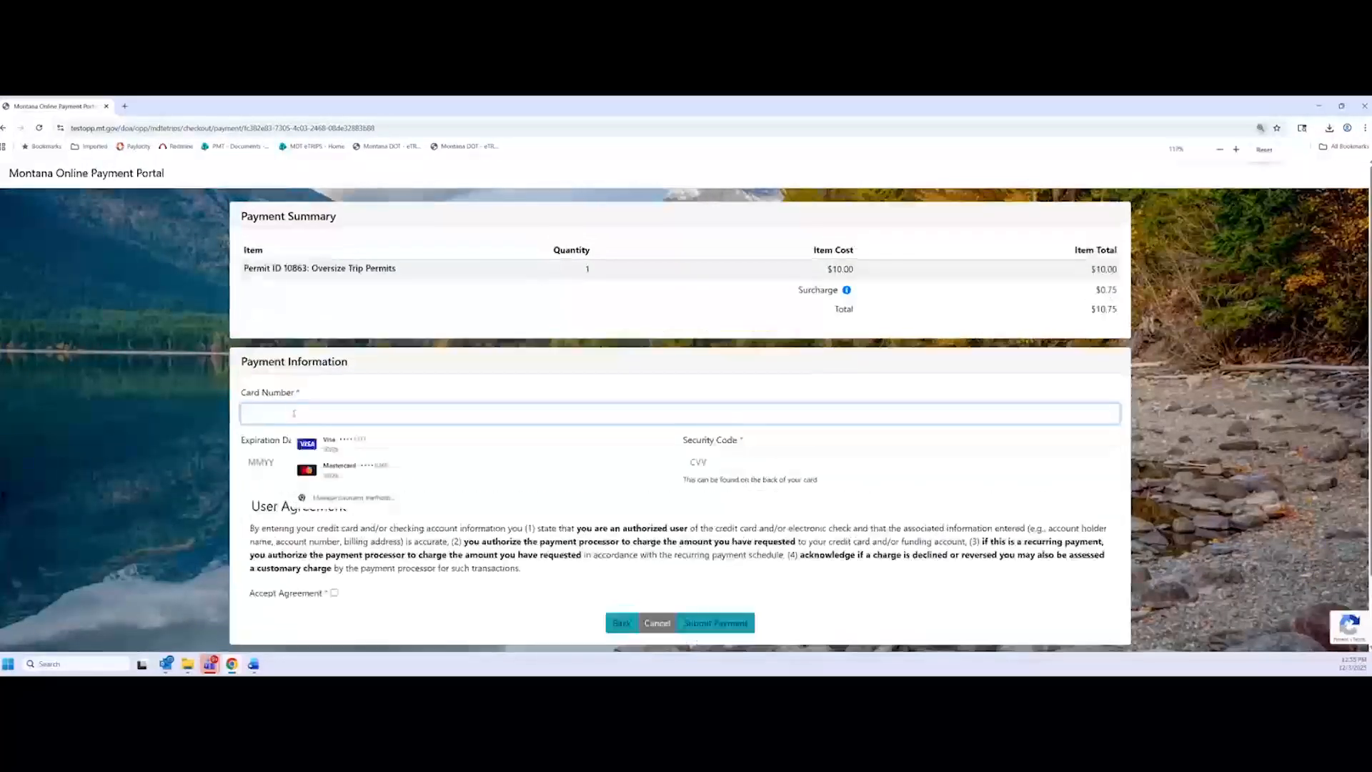
click(329, 444)
click(140, 390)
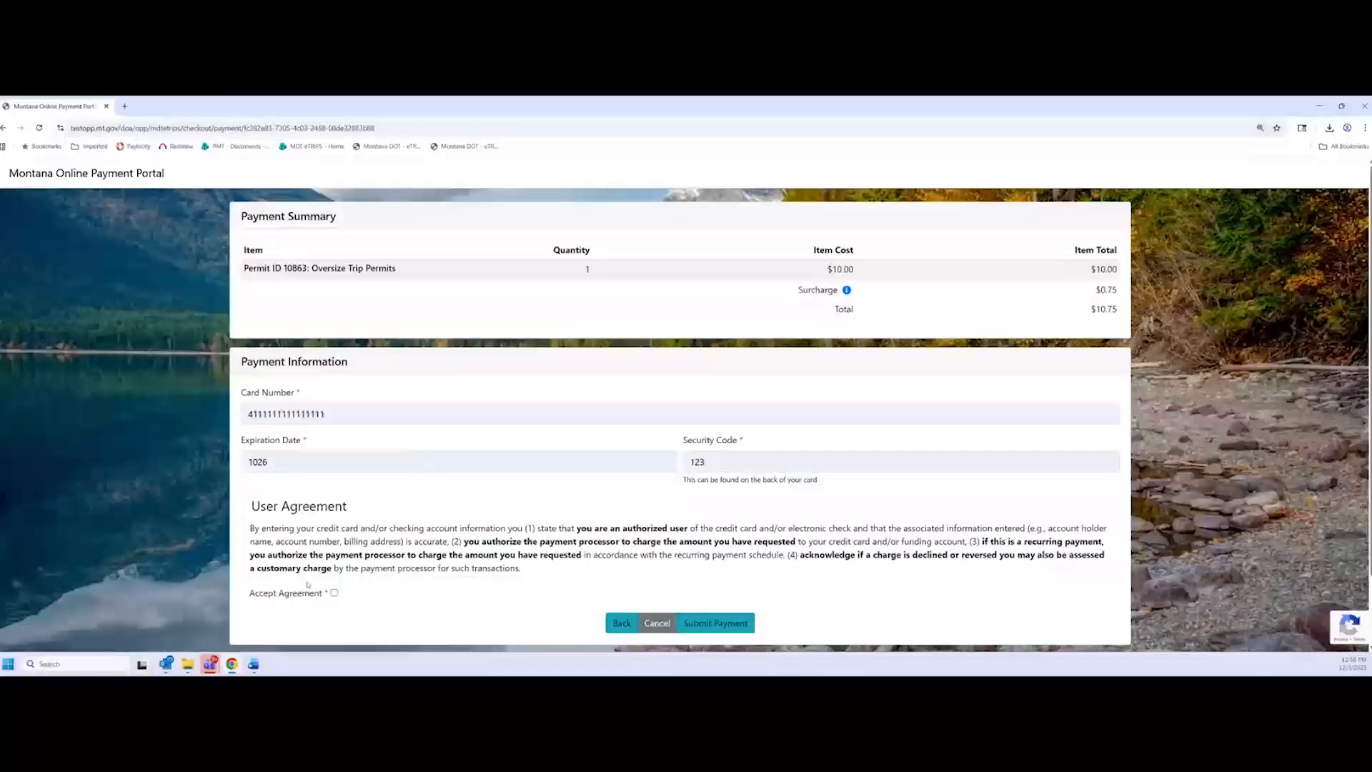
click(334, 593)
click(749, 623)
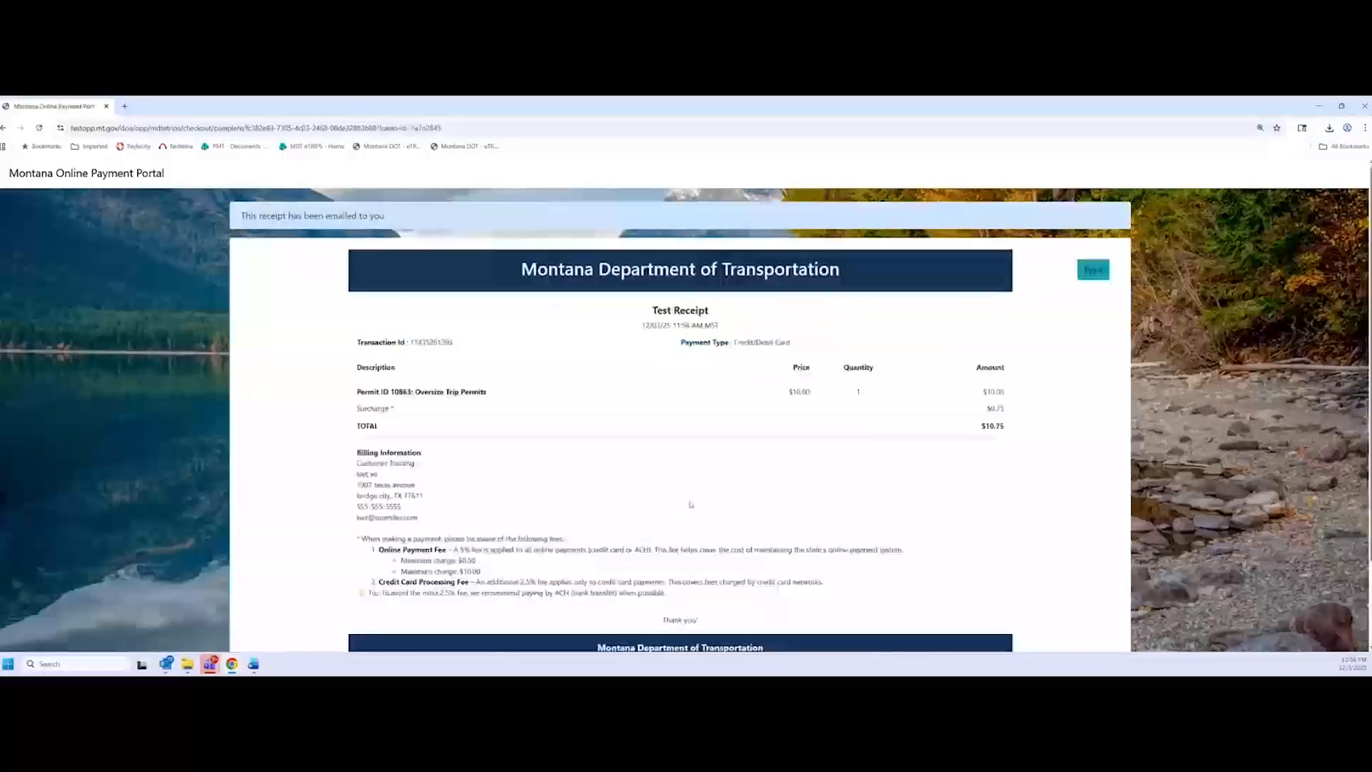
Finish with the $10.75 receipt via Done, returning to Issued Permits showing ST25003197
scroll(664, 463, down, 2)
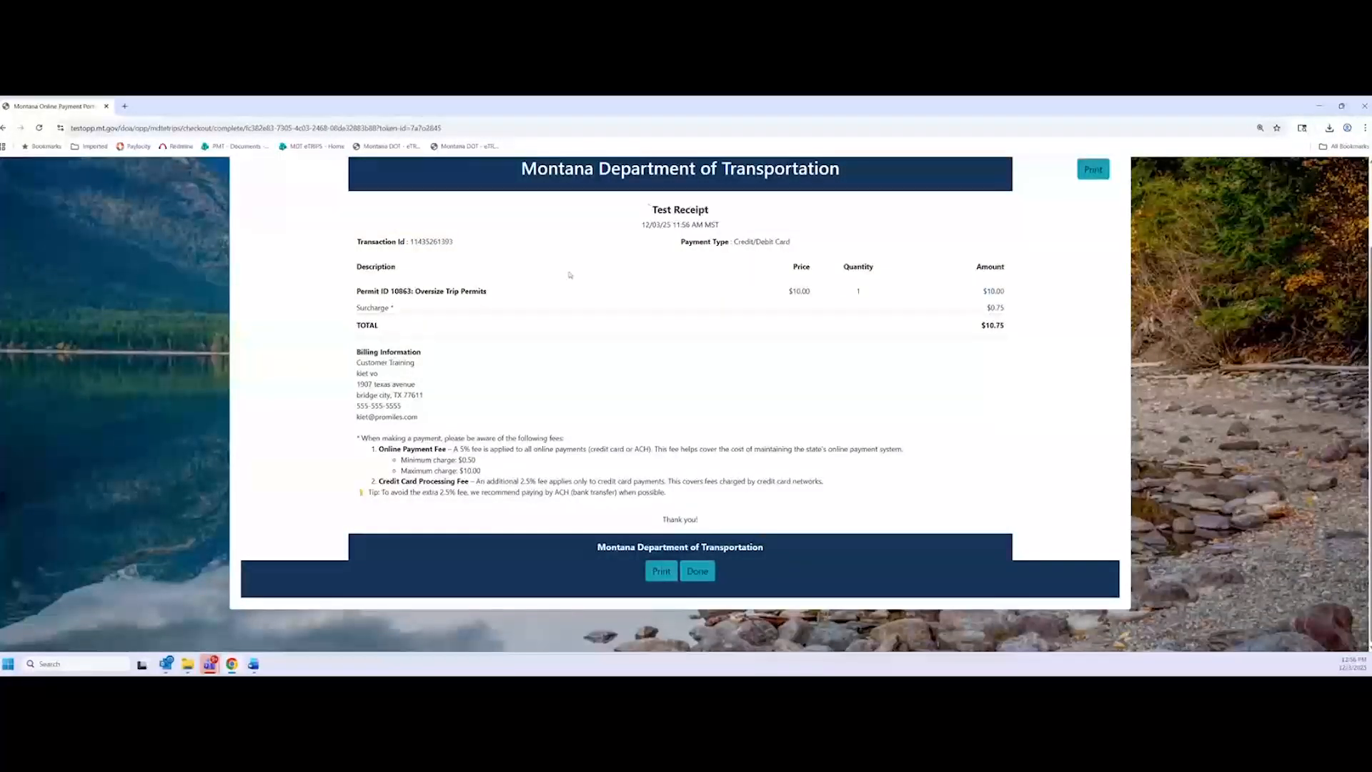
scroll(571, 415, up, 1)
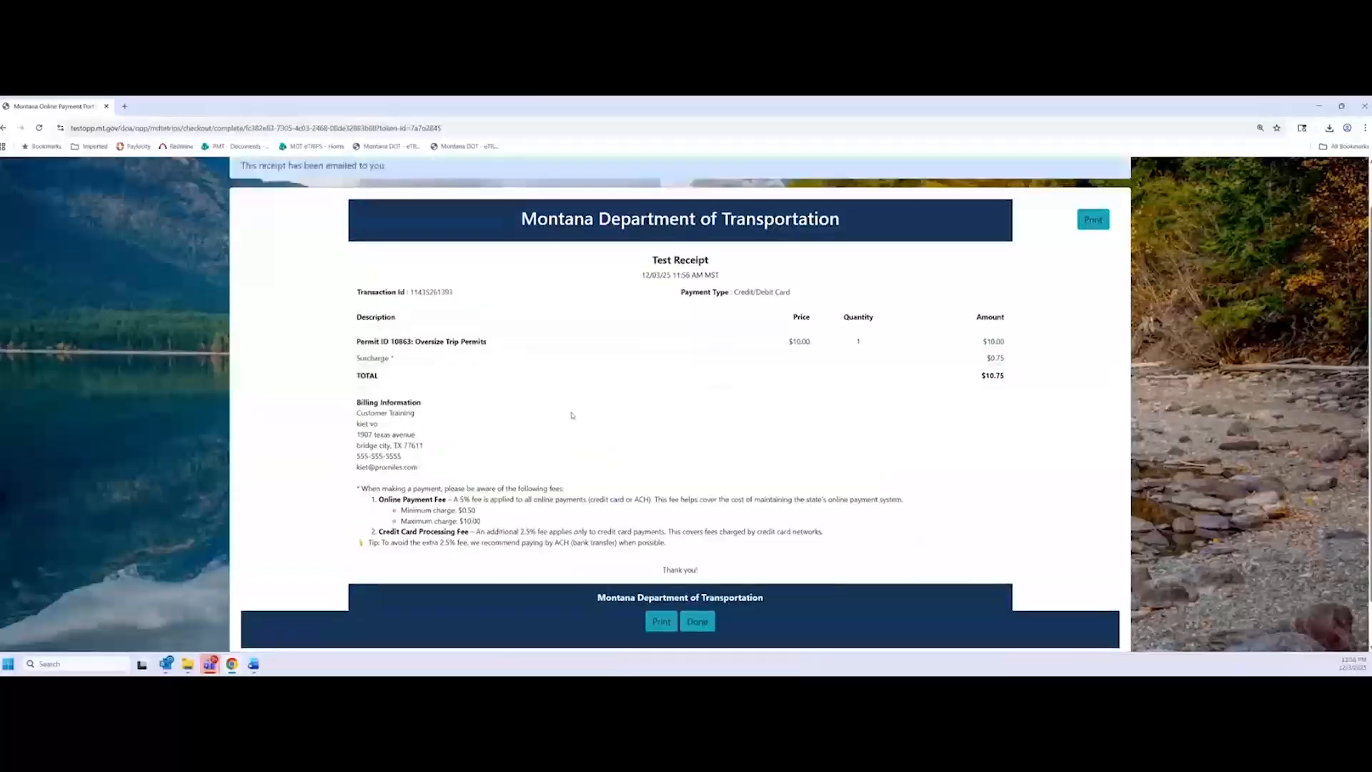
scroll(574, 446, down, 1)
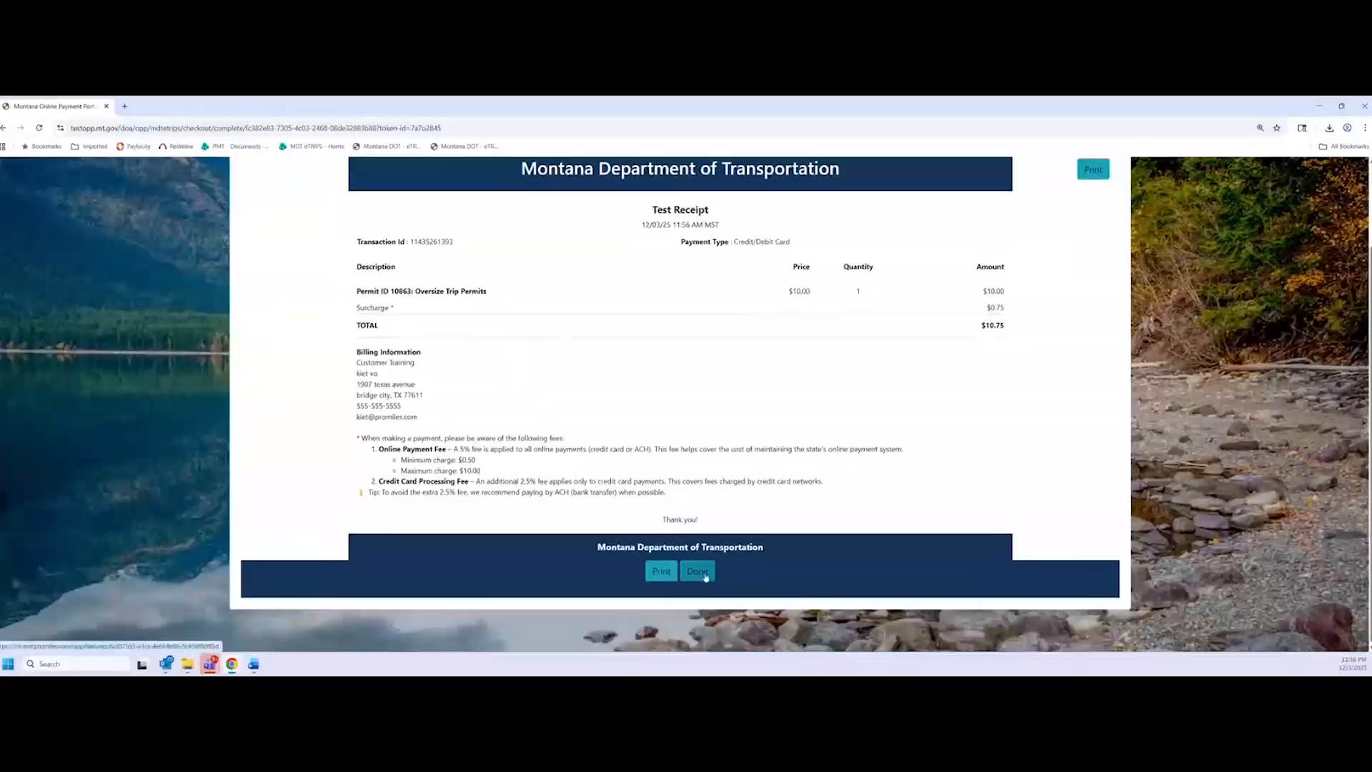
click(703, 575)
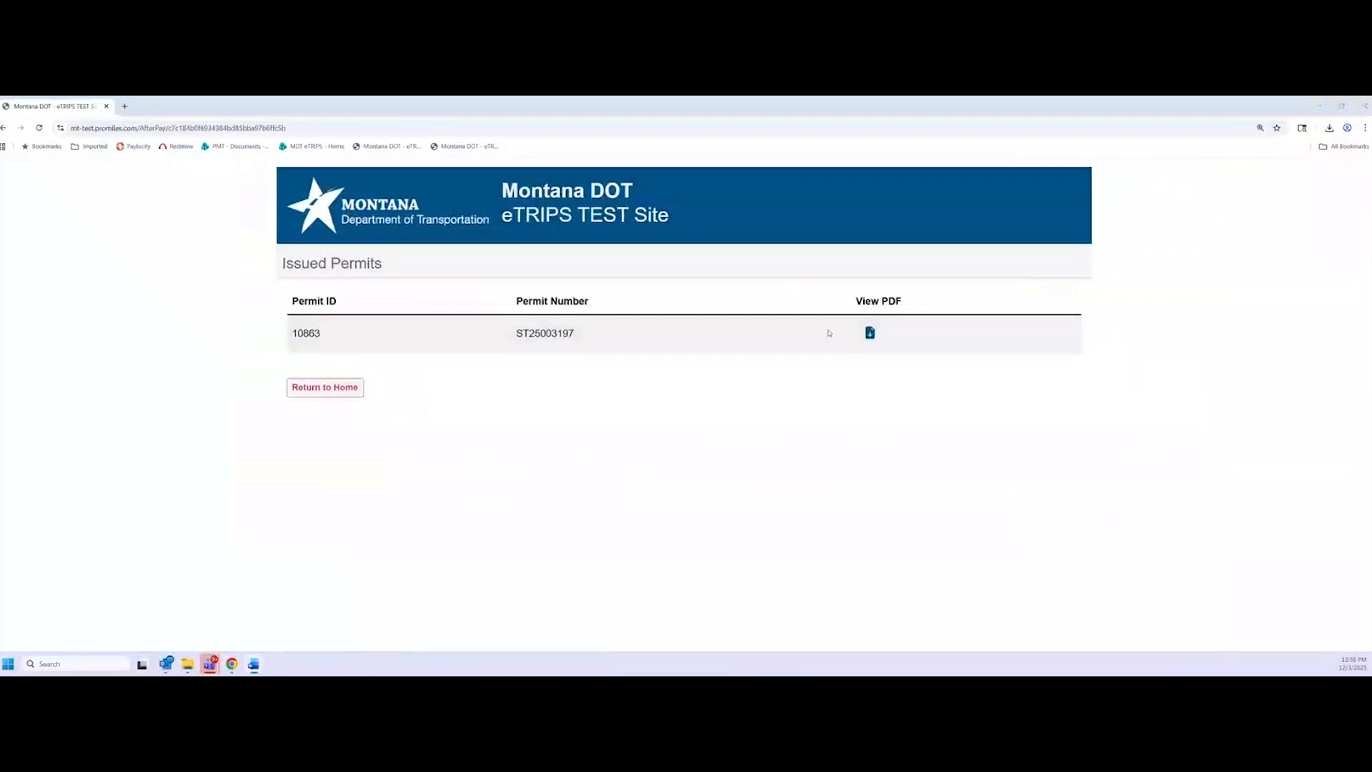
Download Permit_ST25003197.pdf and open it in its own browser tab
click(870, 332)
click(1228, 154)
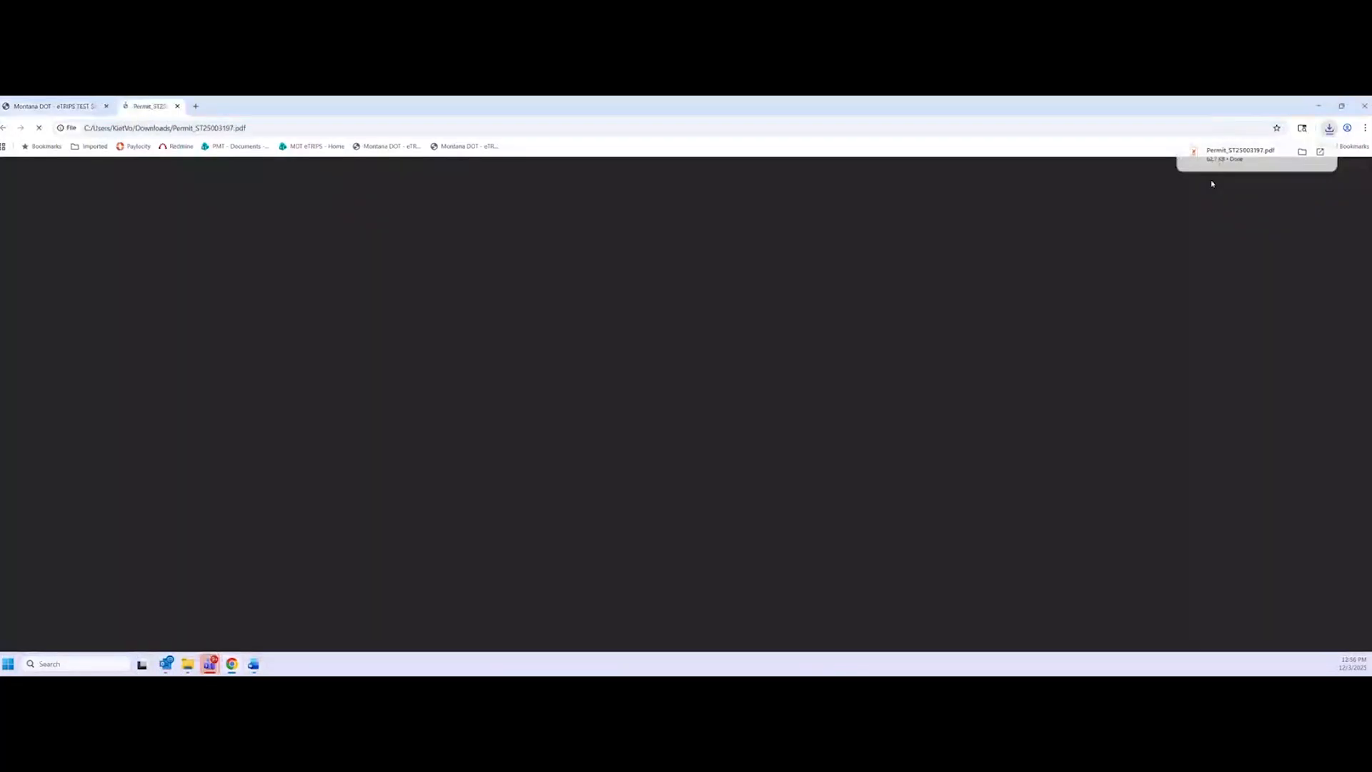
click(38, 107)
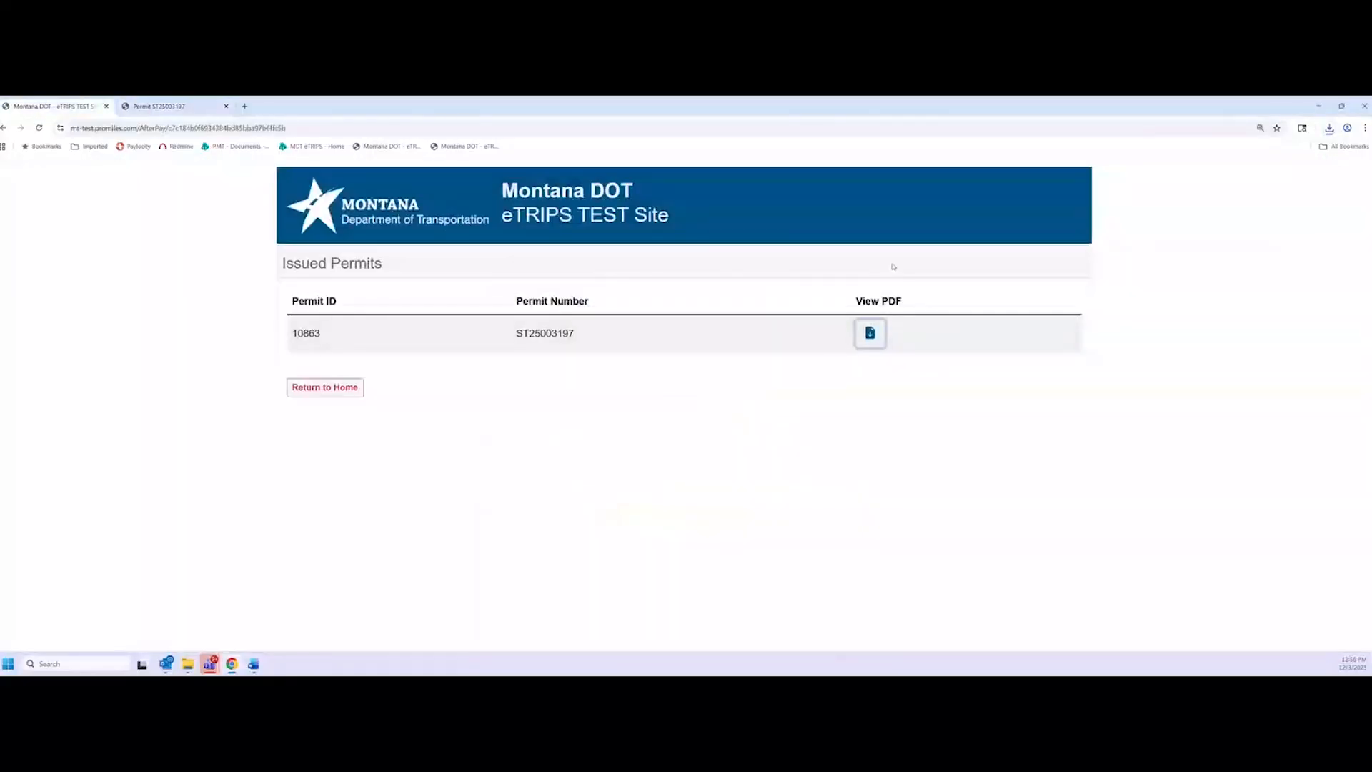
Bring up the permit PDF's first page and highlight the approver's name in the header
click(166, 107)
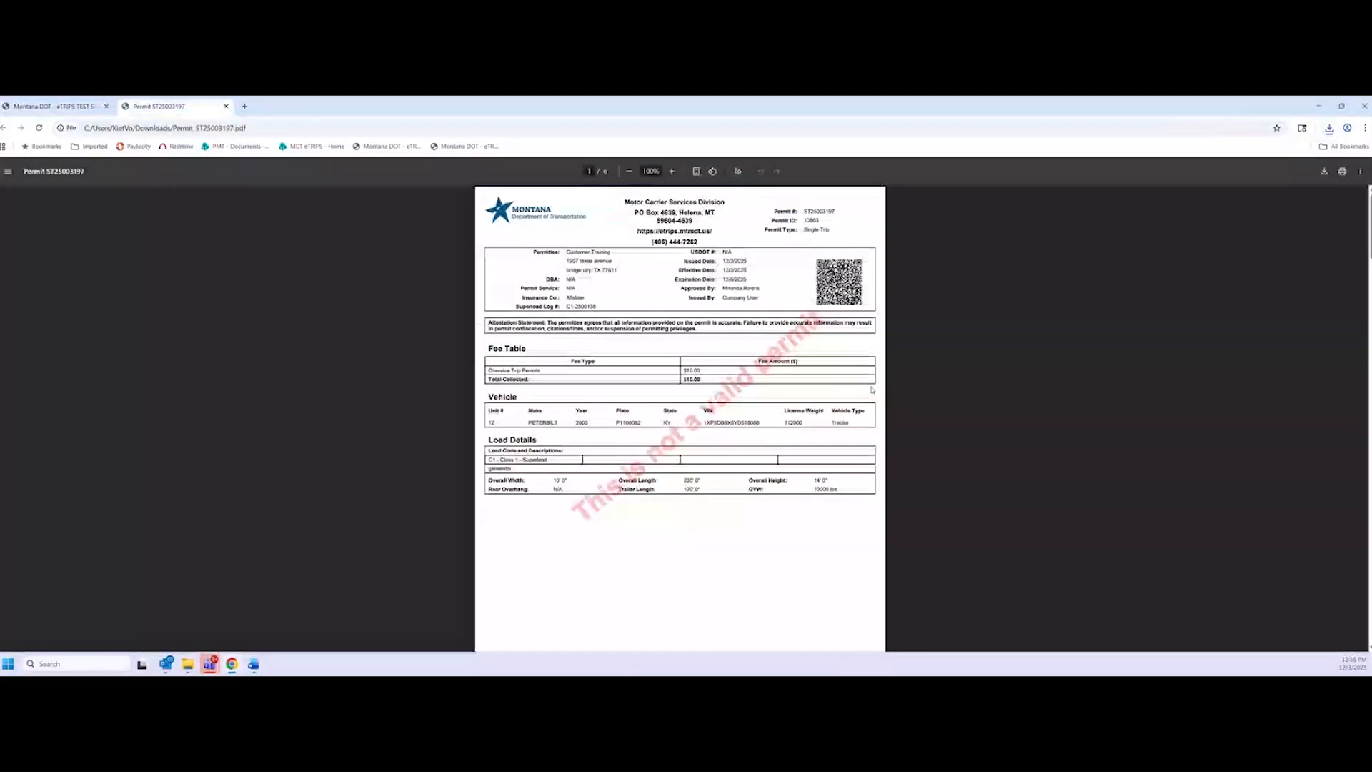
scroll(872, 390, up, 5)
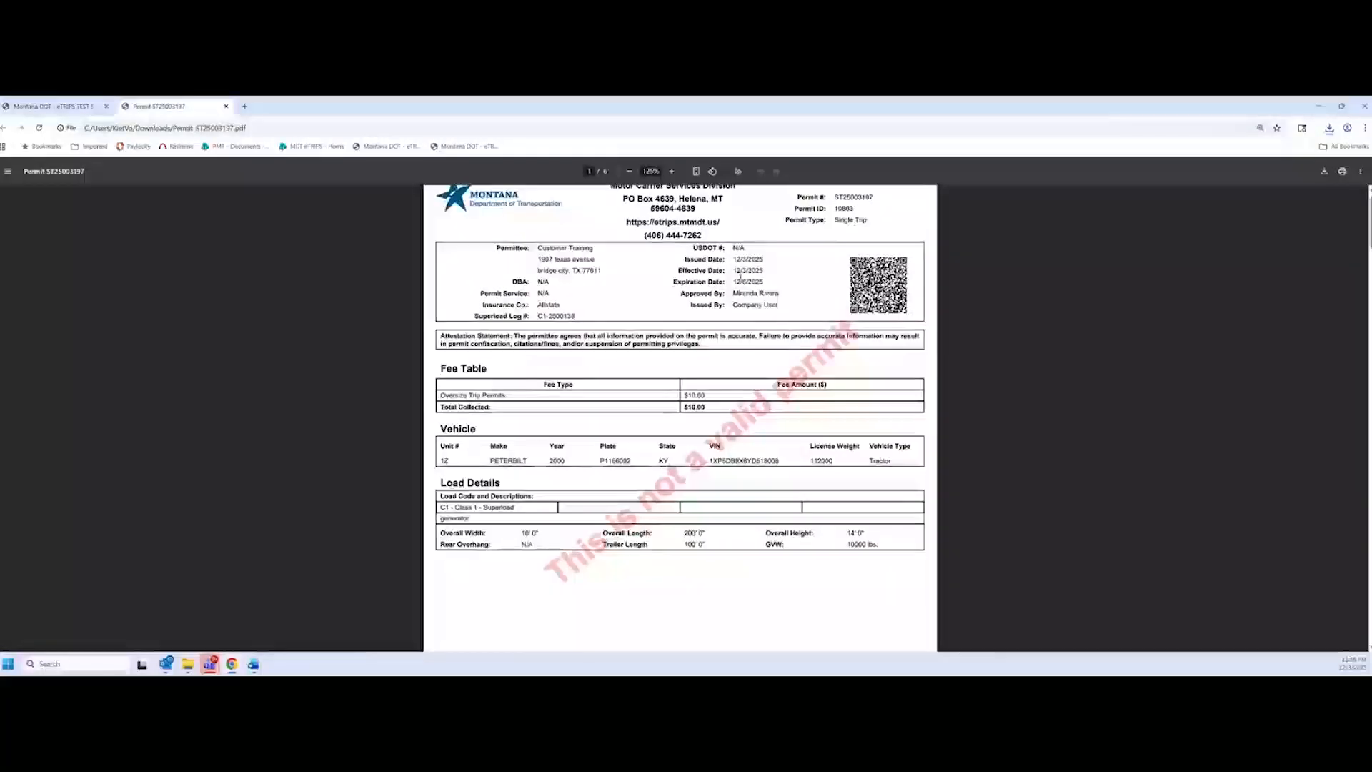
scroll(776, 381, up, 2)
scroll(775, 381, up, 4)
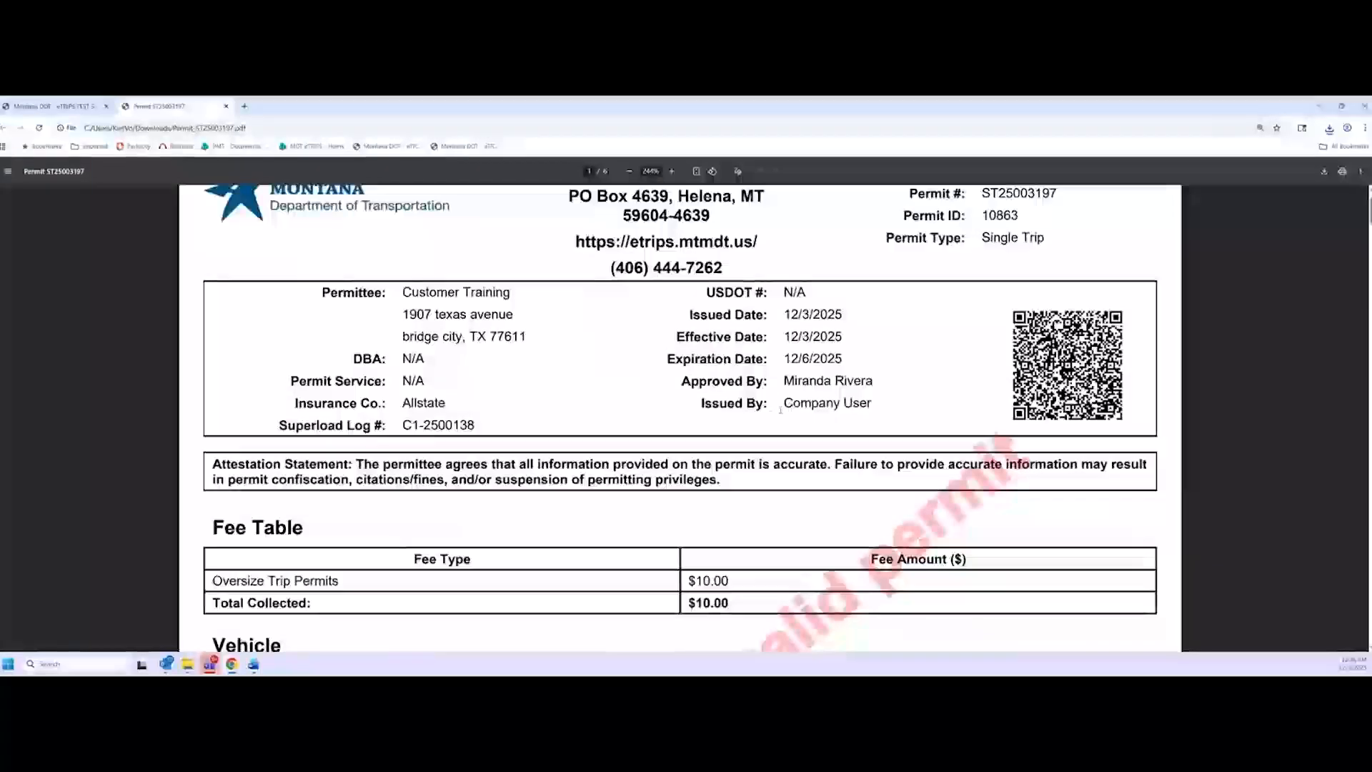
scroll(758, 392, up, 1)
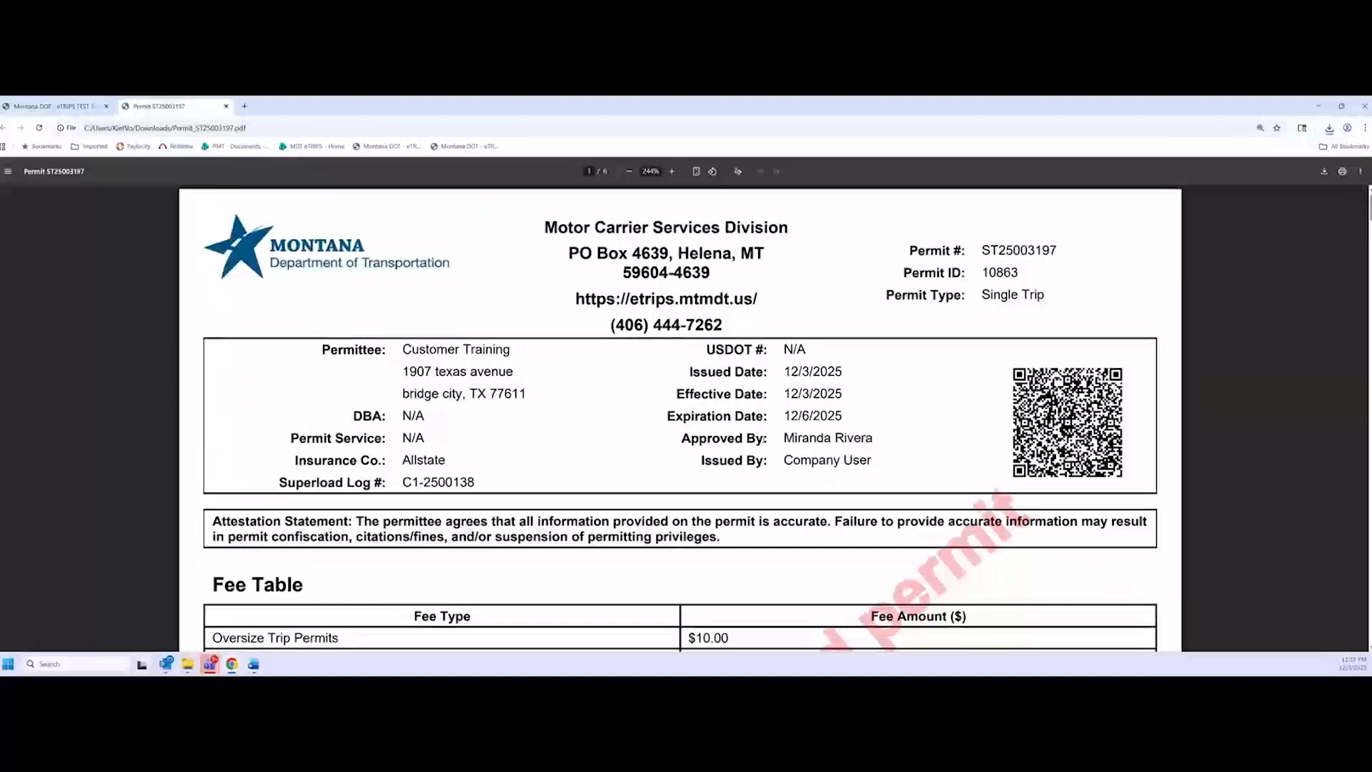
drag(773, 439, 871, 440)
click(862, 450)
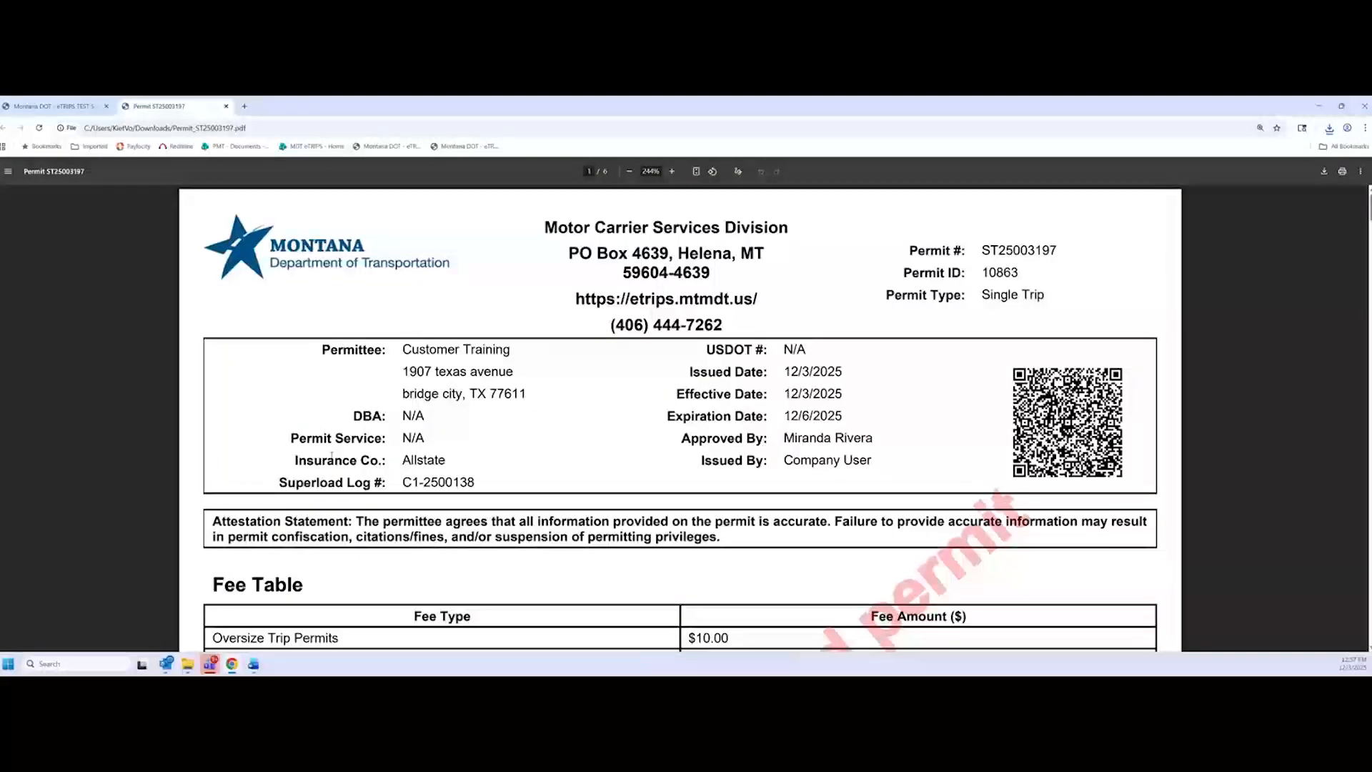
Highlight the Superload Log number C1-2500138, then clear the selection
scroll(331, 458, down, 2)
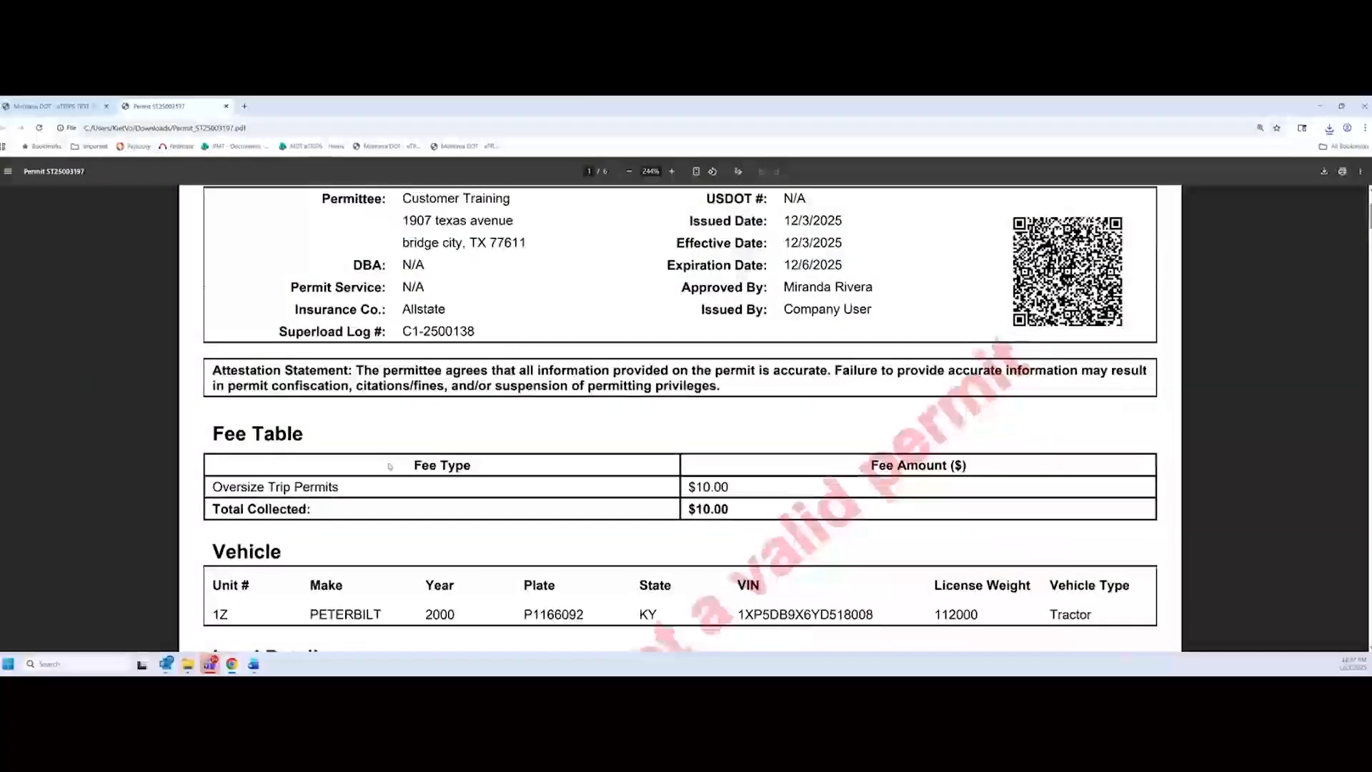
scroll(332, 458, up, 1)
scroll(472, 489, up, 1)
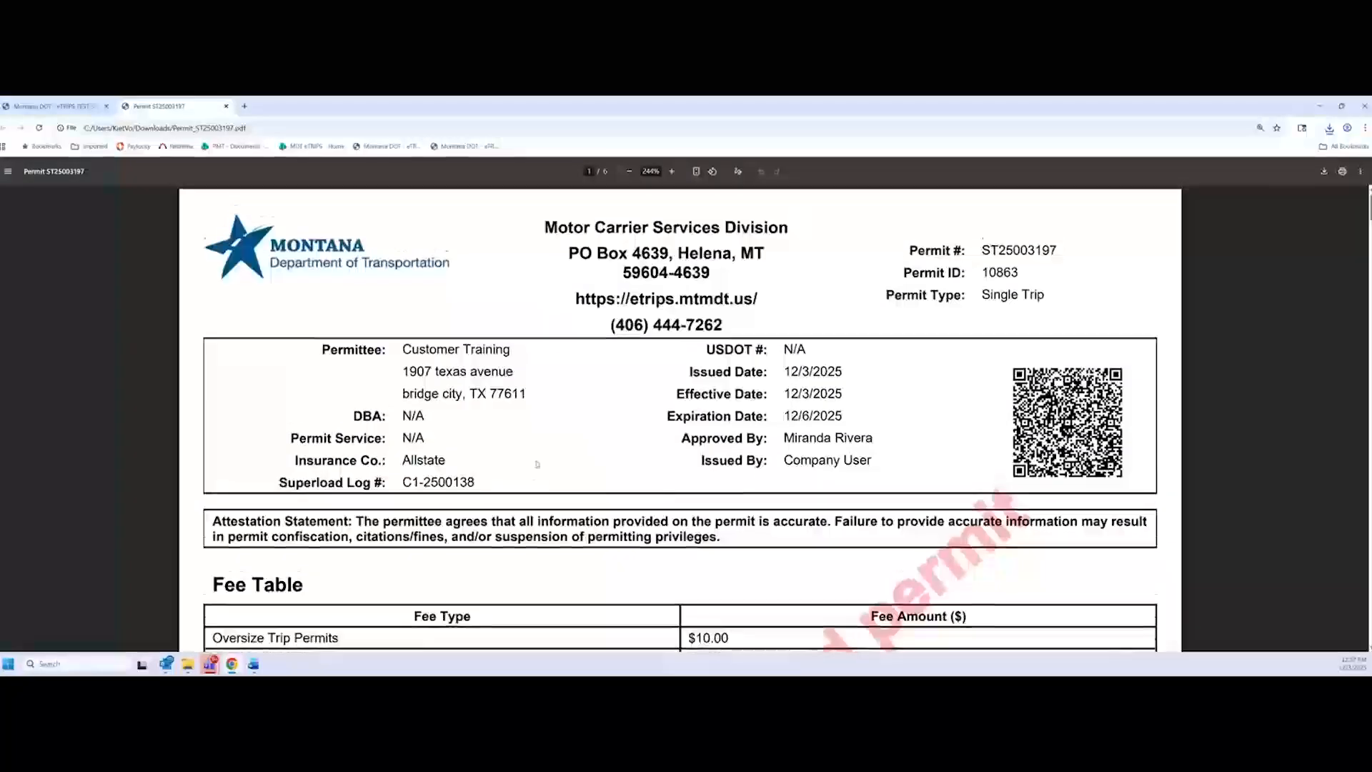
drag(480, 481, 402, 483)
click(461, 487)
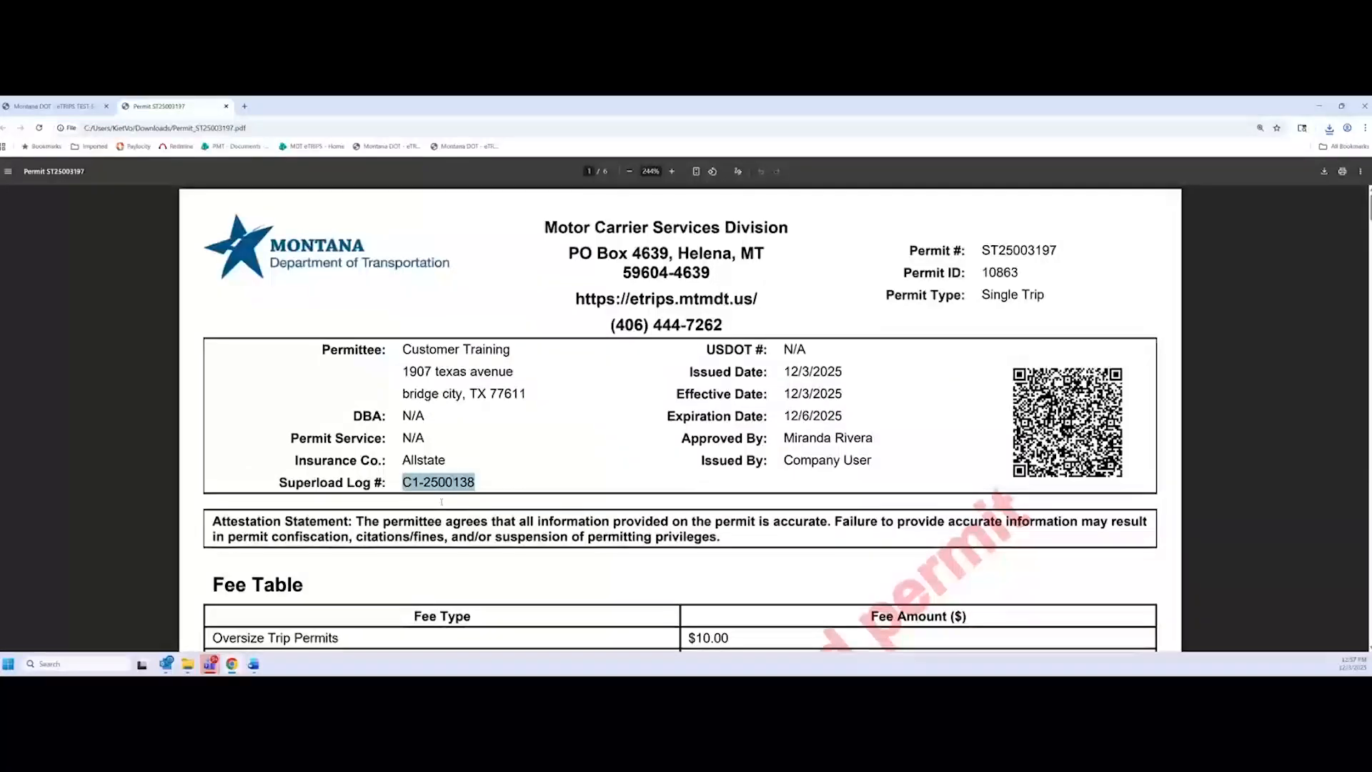
click(473, 501)
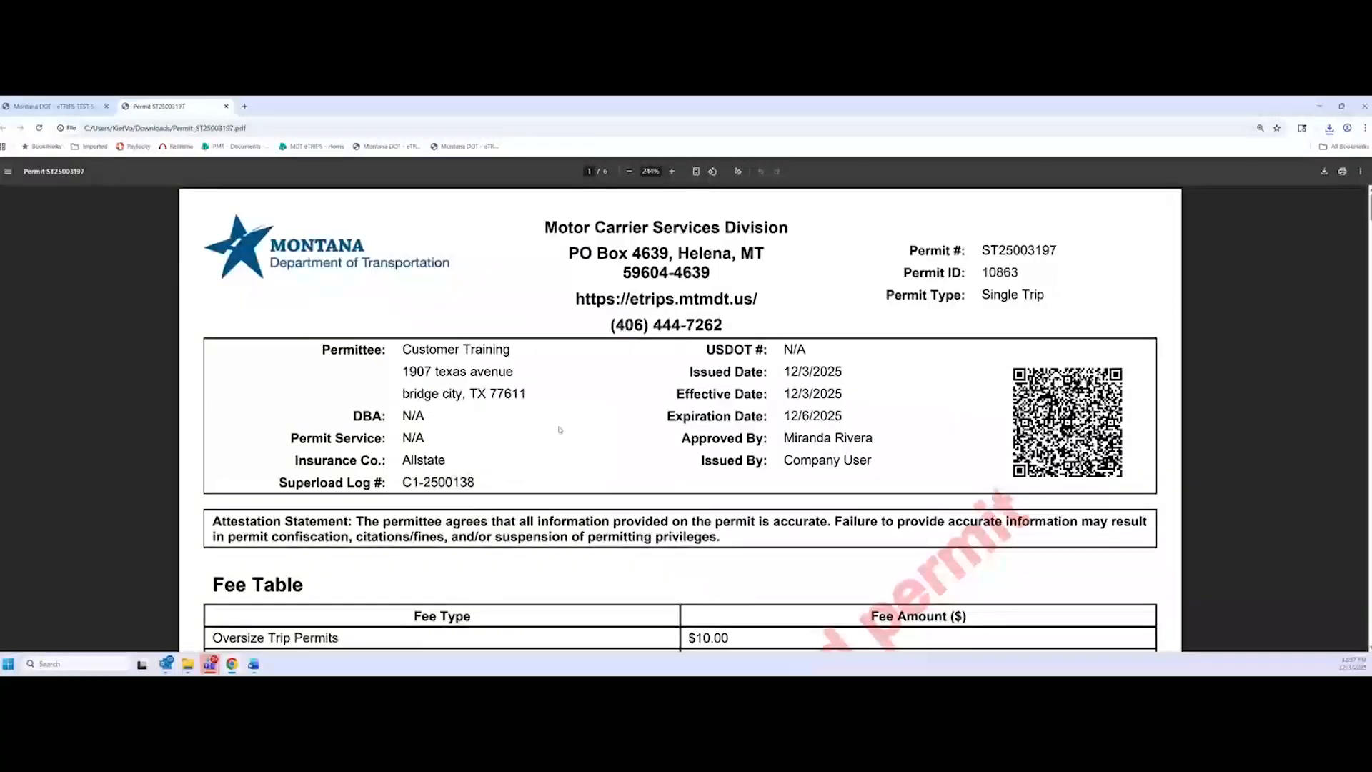
Scroll through all six pages to the routing: Lima to Sweet Grass, 395.10 miles via I-15
ctrl+scroll(560, 429, down, 1)
scroll(590, 432, down, 1)
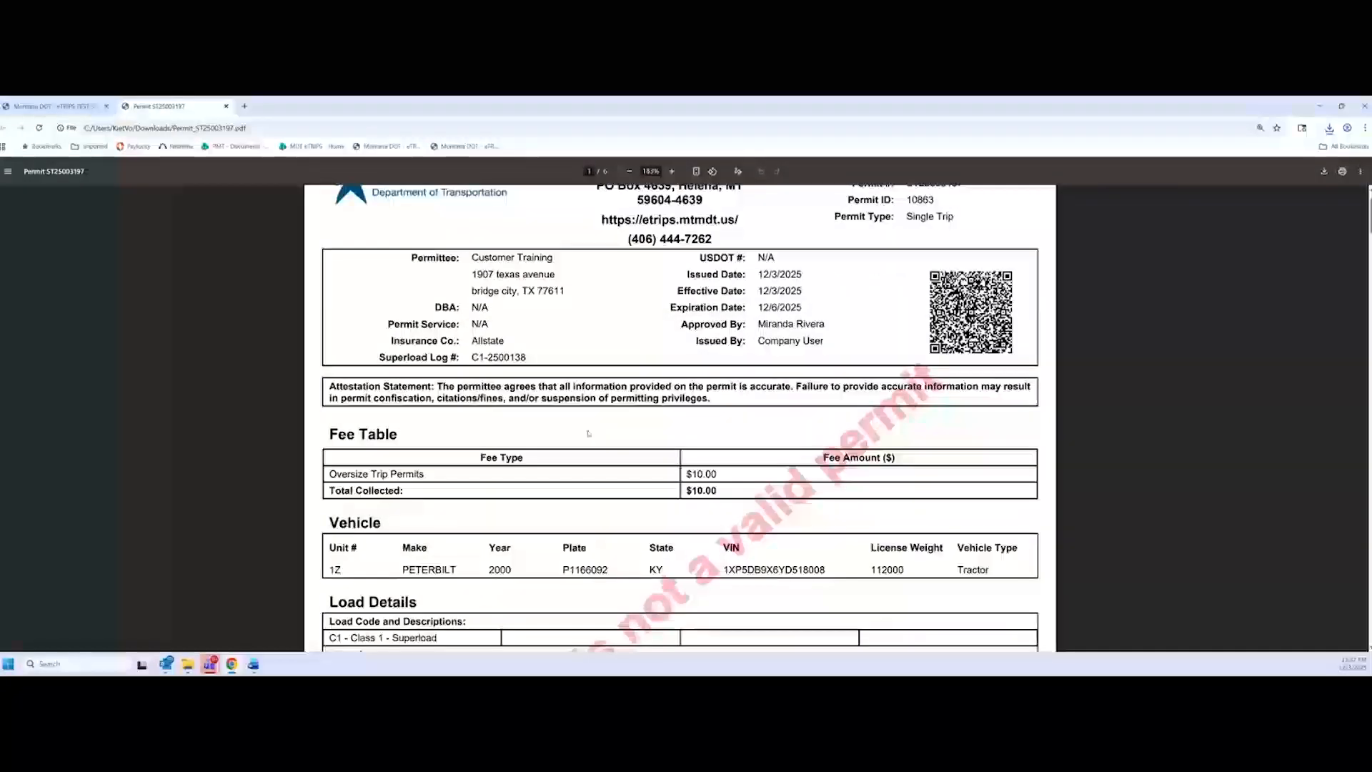
scroll(590, 431, down, 1)
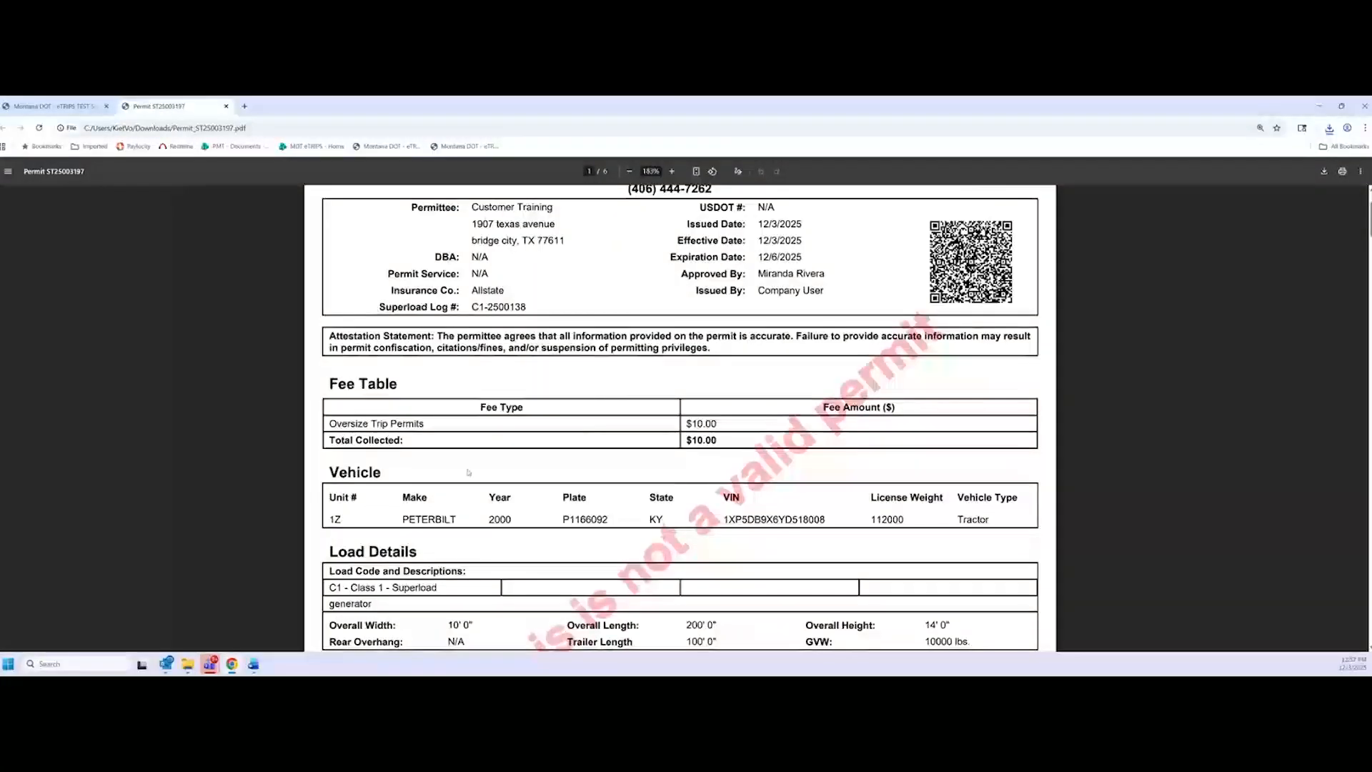
scroll(370, 497, down, 3)
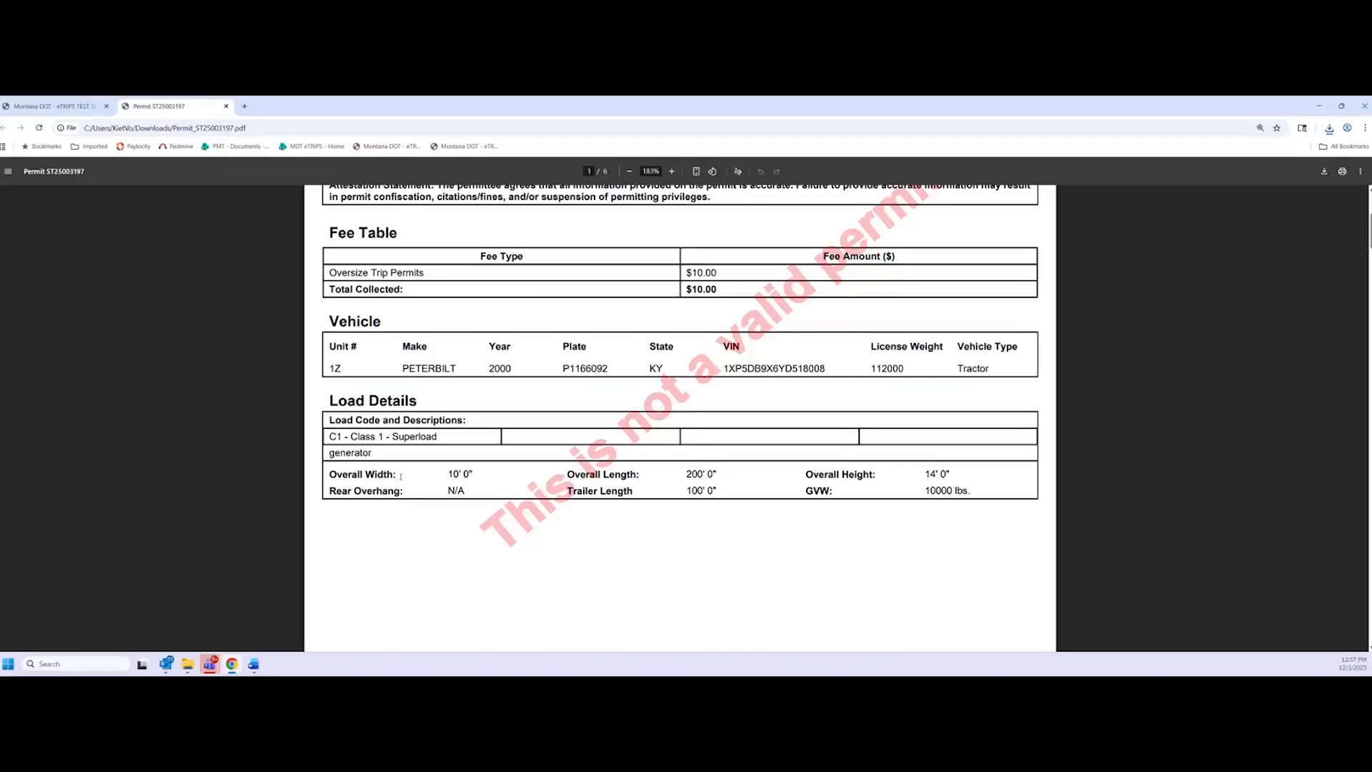
scroll(401, 477, down, 8)
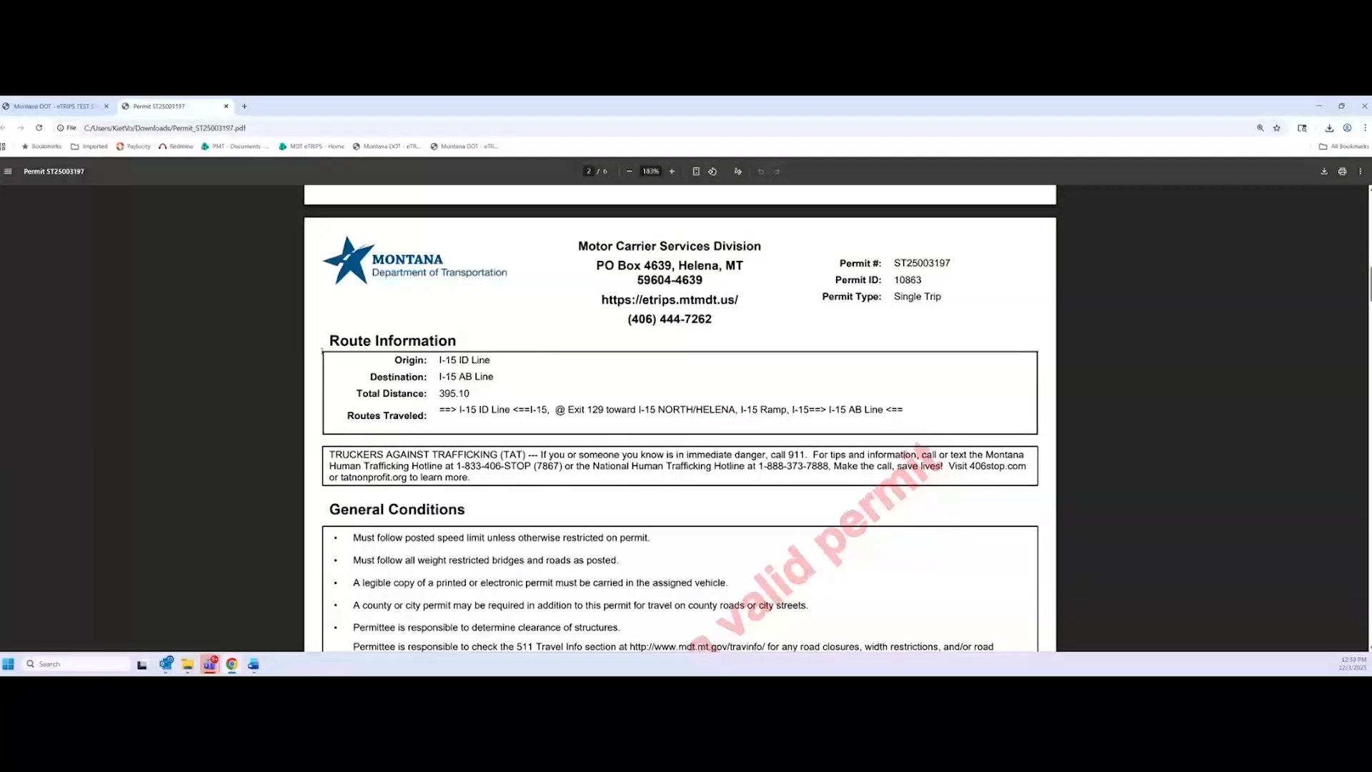
scroll(417, 406, up, 1)
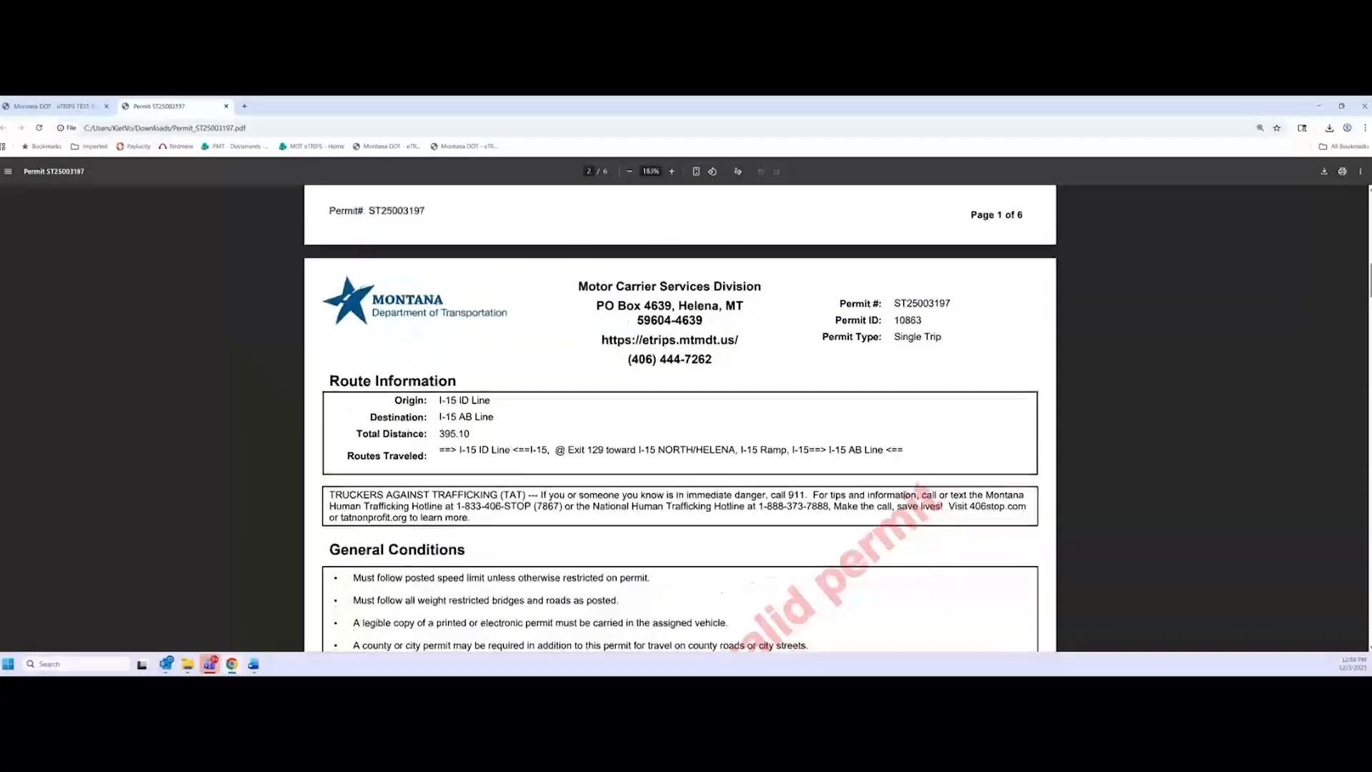
scroll(681, 418, down, 1)
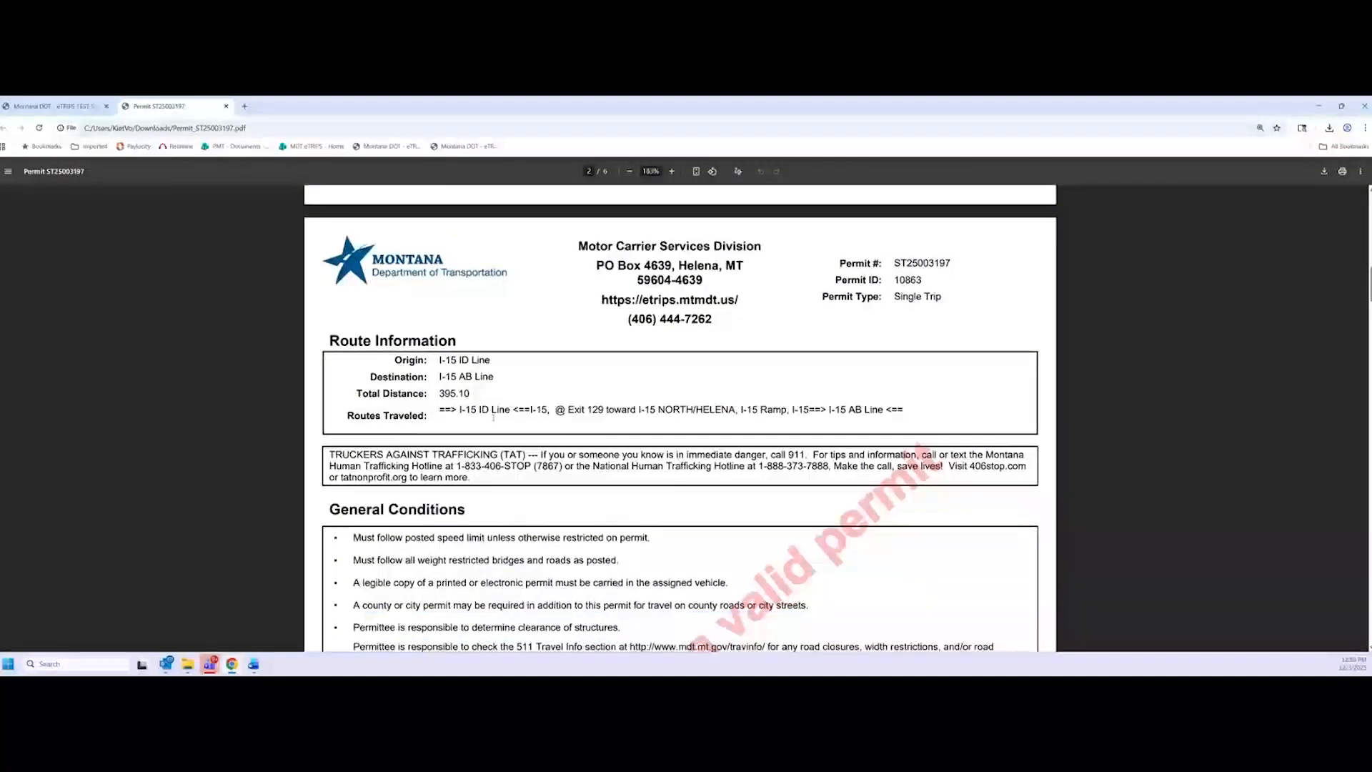
scroll(680, 418, up, 2)
scroll(433, 427, down, 1)
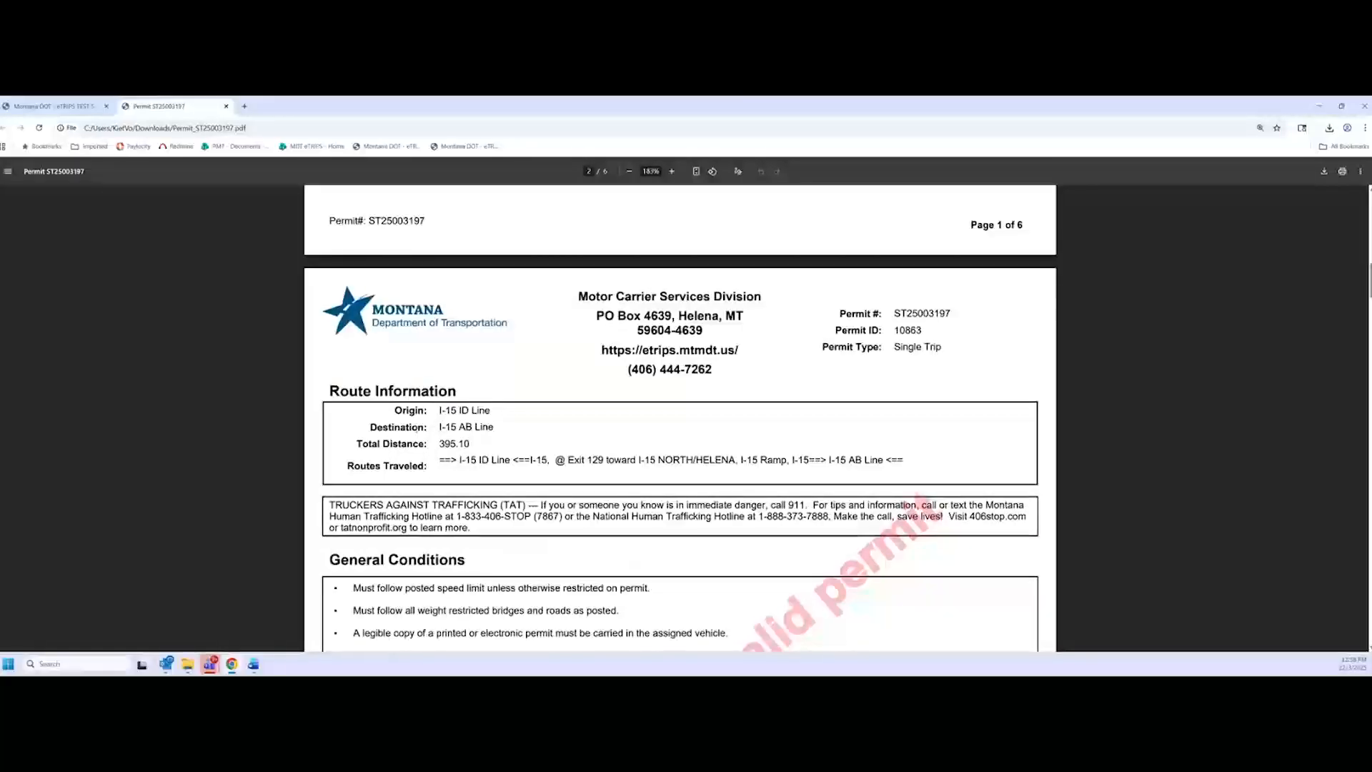
scroll(438, 443, up, 20)
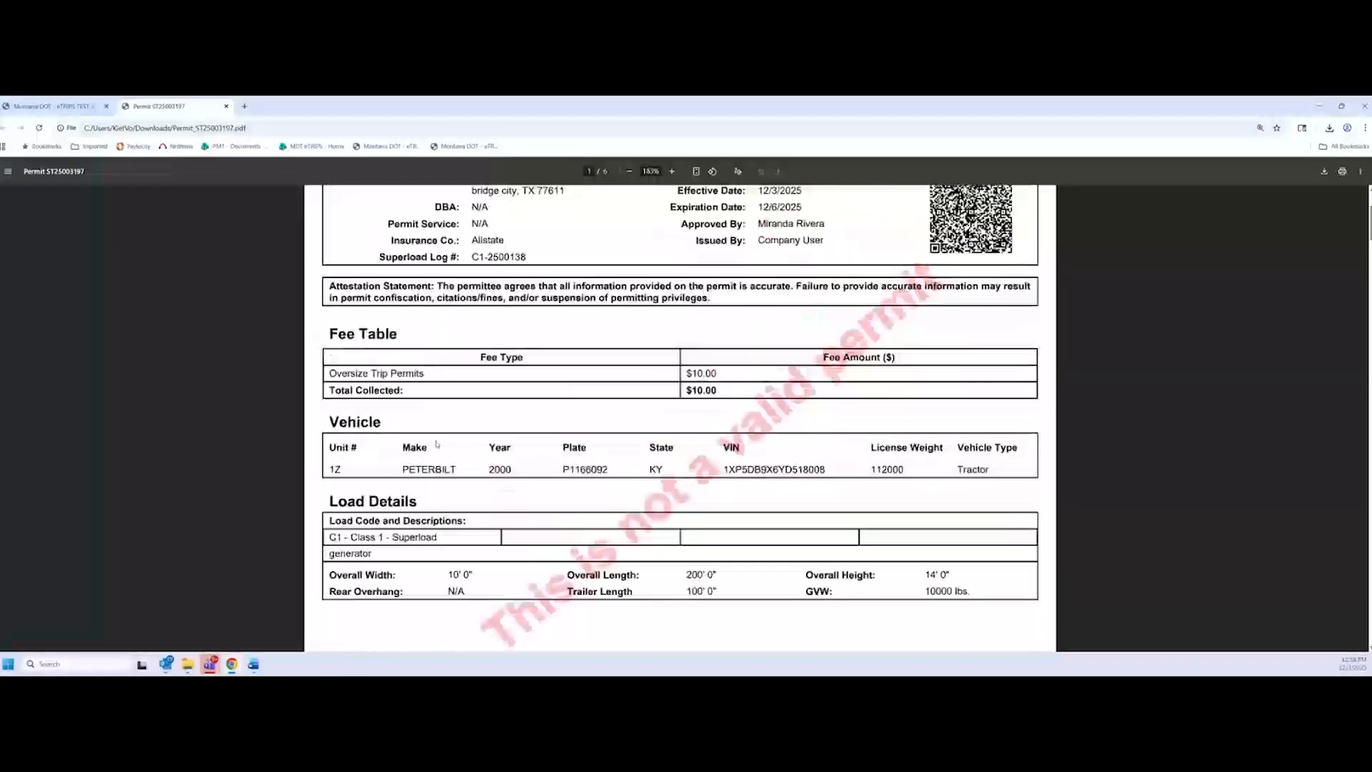
scroll(438, 444, down, 18)
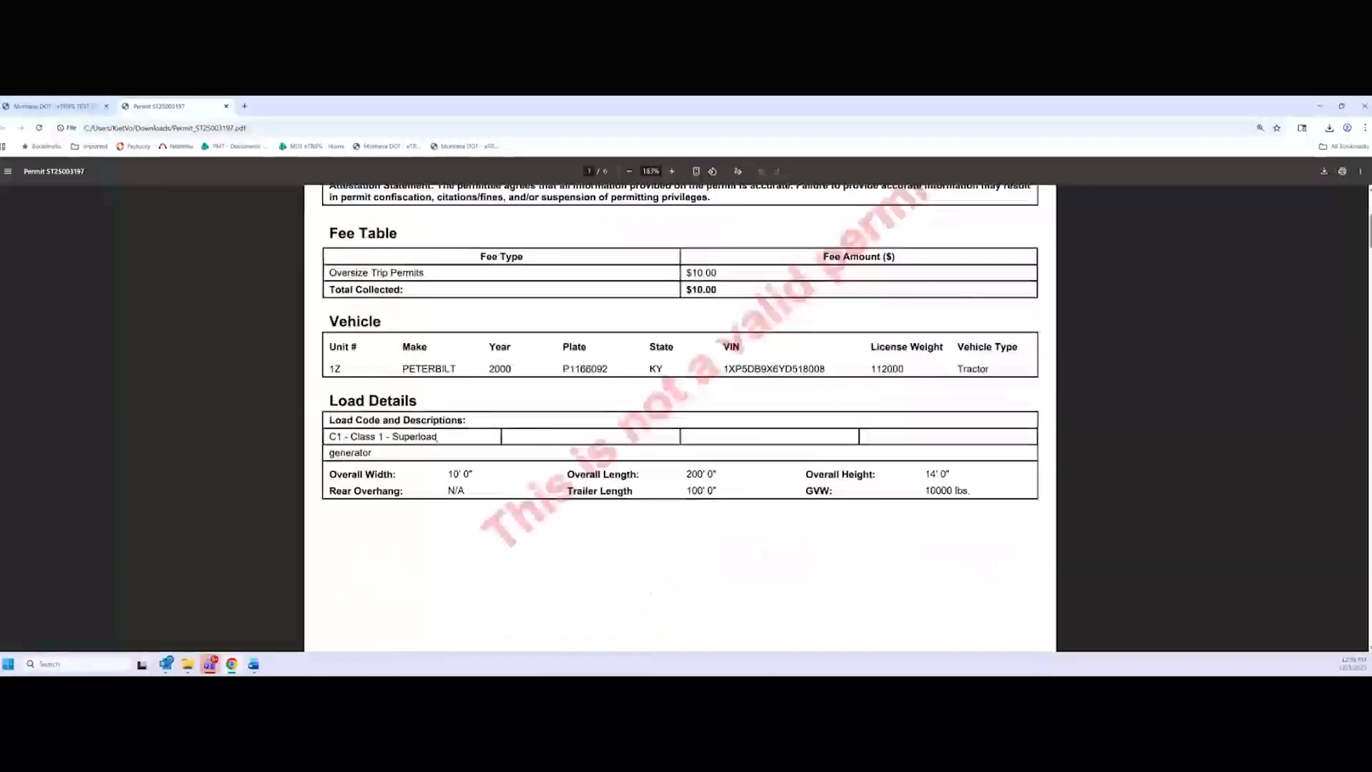
scroll(433, 446, down, 2)
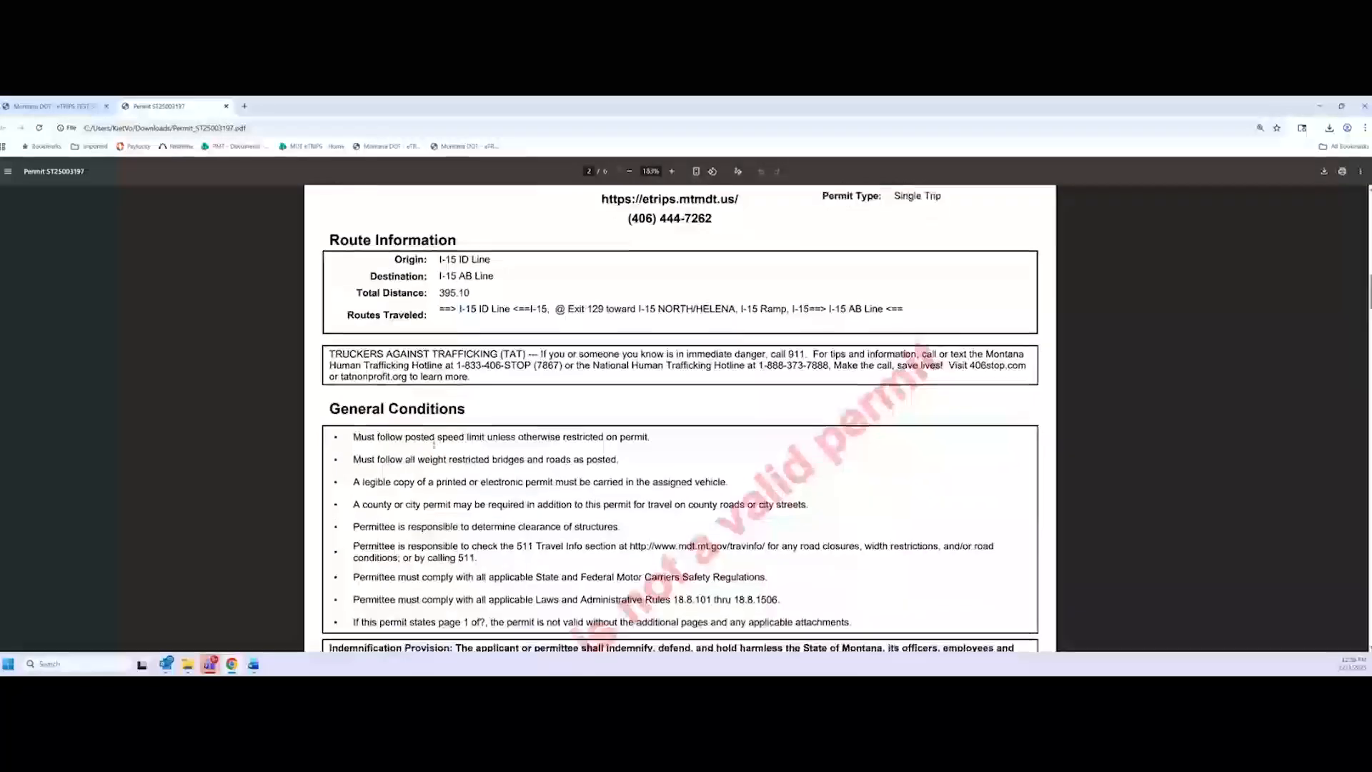
scroll(434, 444, down, 1)
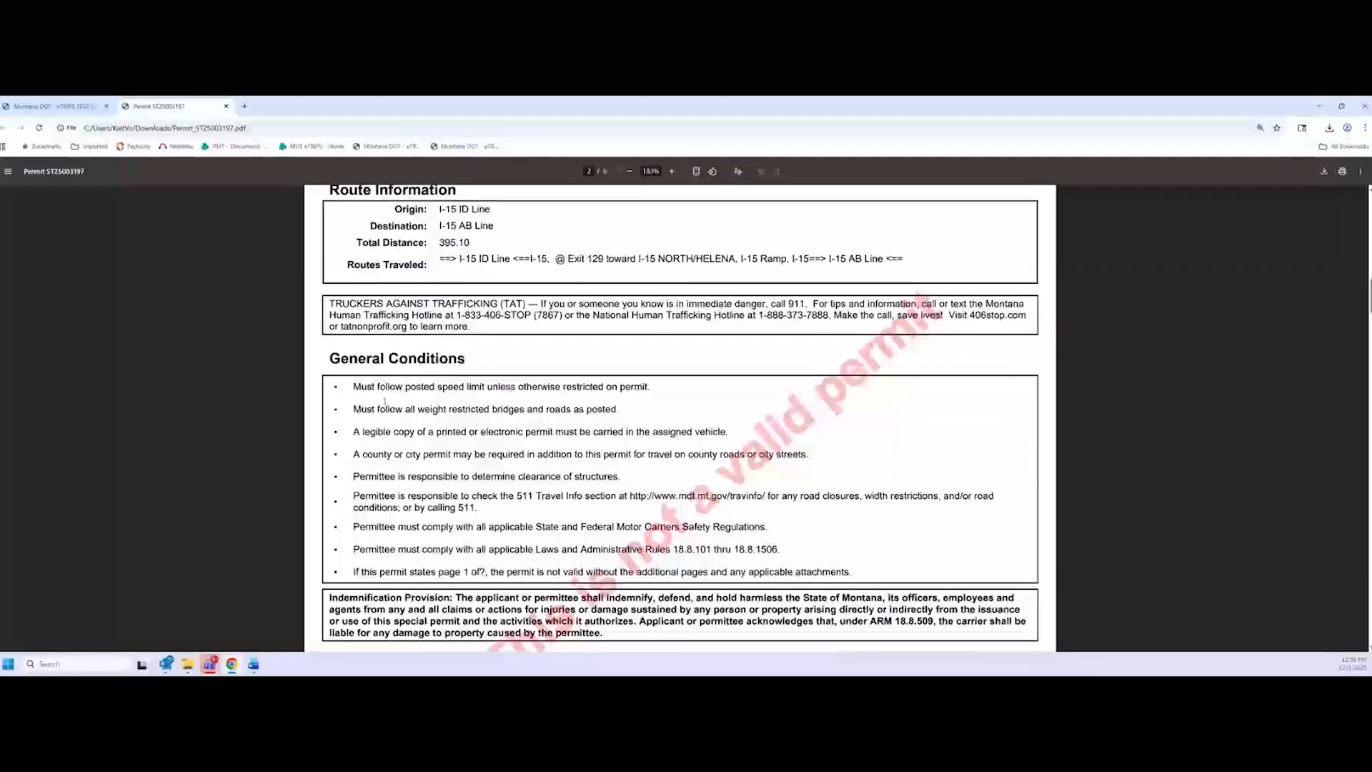
scroll(465, 518, down, 10)
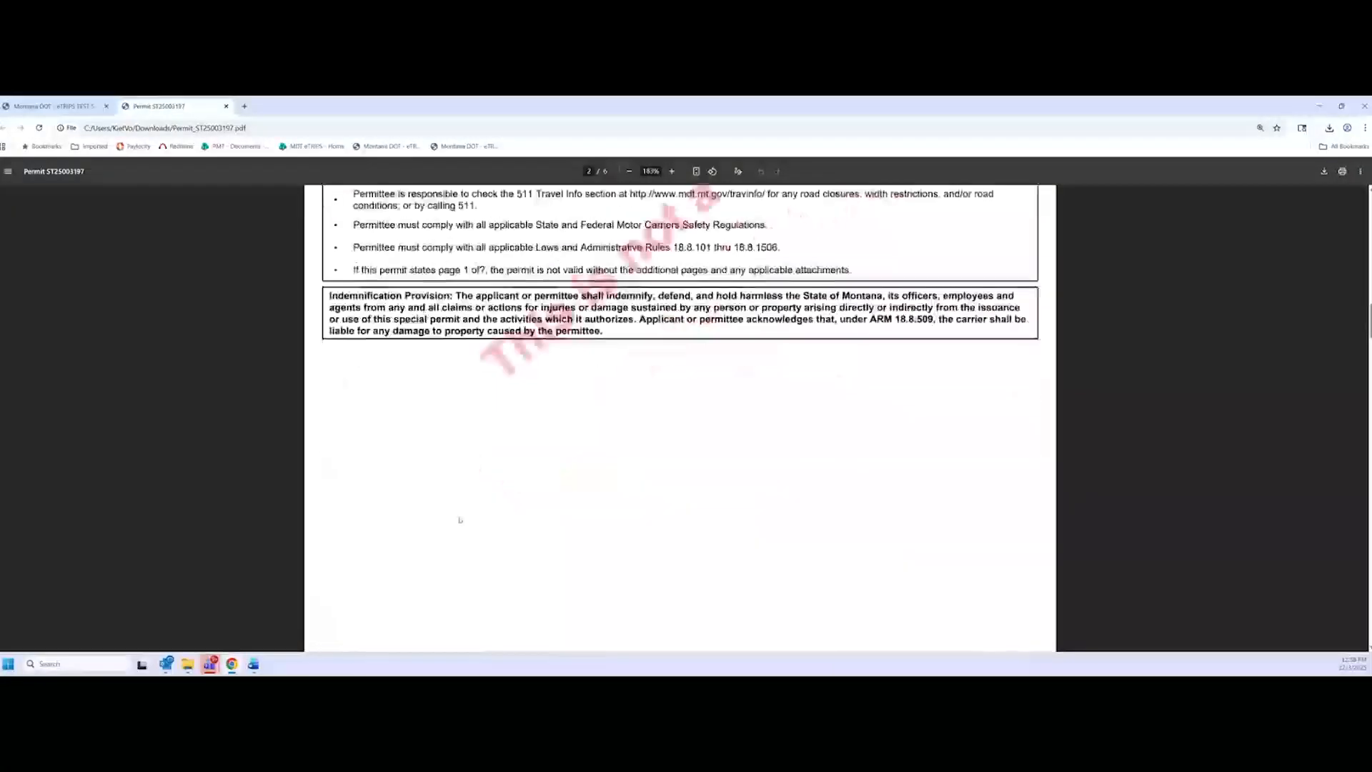
scroll(470, 515, down, 5)
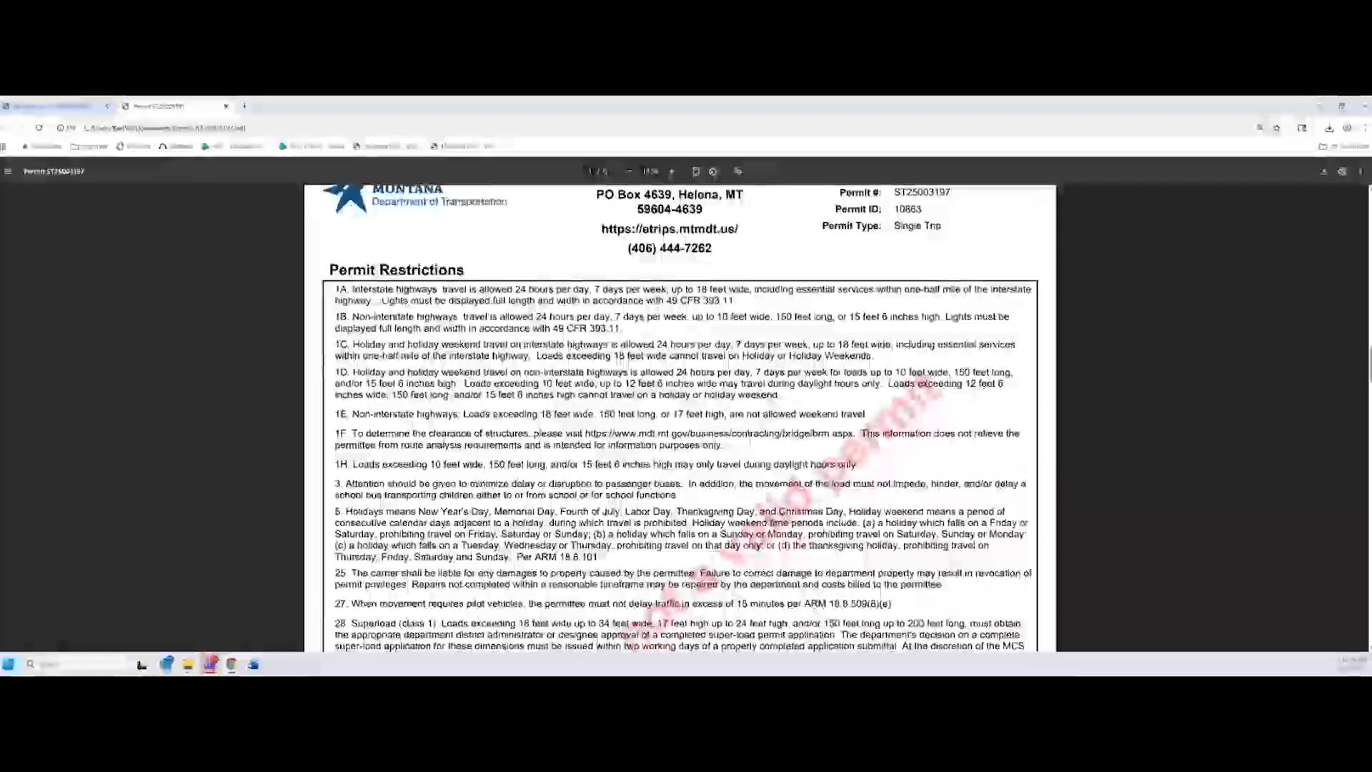
scroll(679, 418, up, 1)
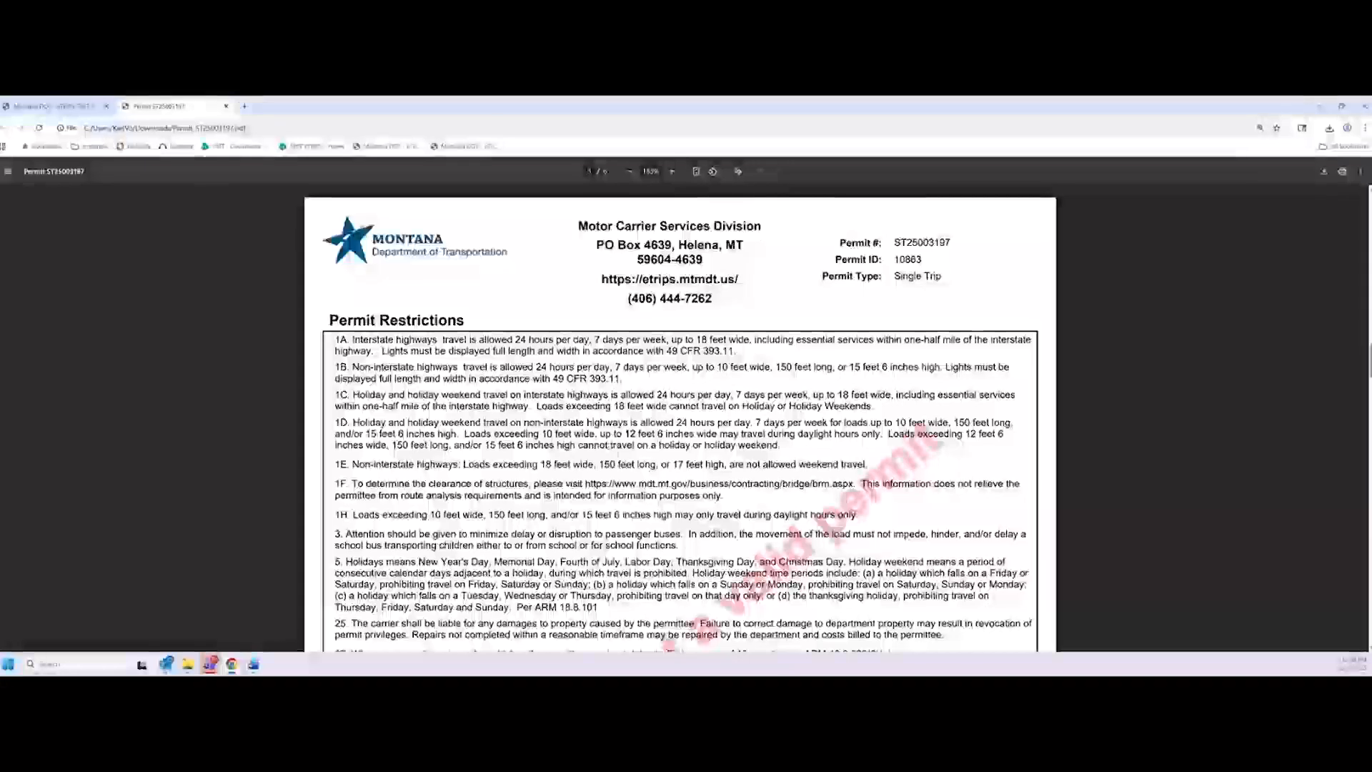
scroll(679, 418, down, 1)
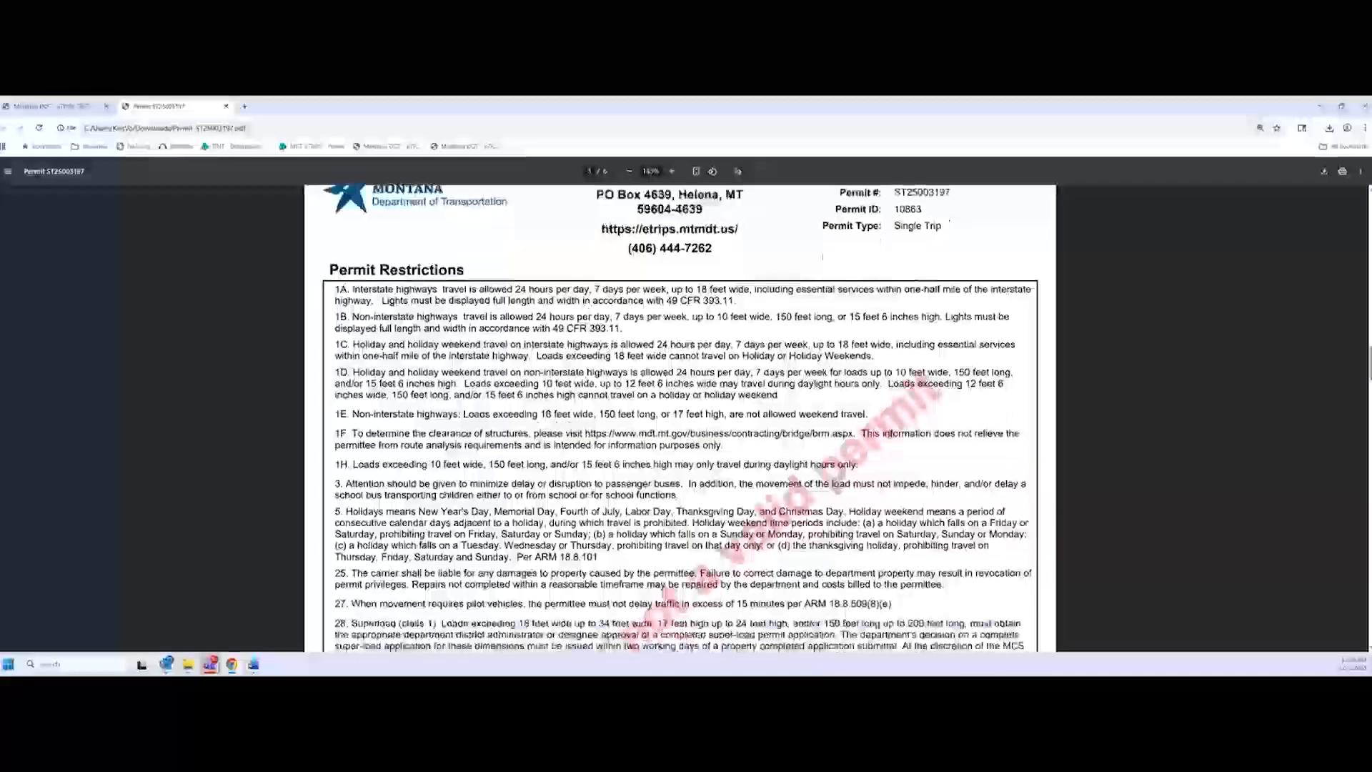
scroll(679, 418, down, 3)
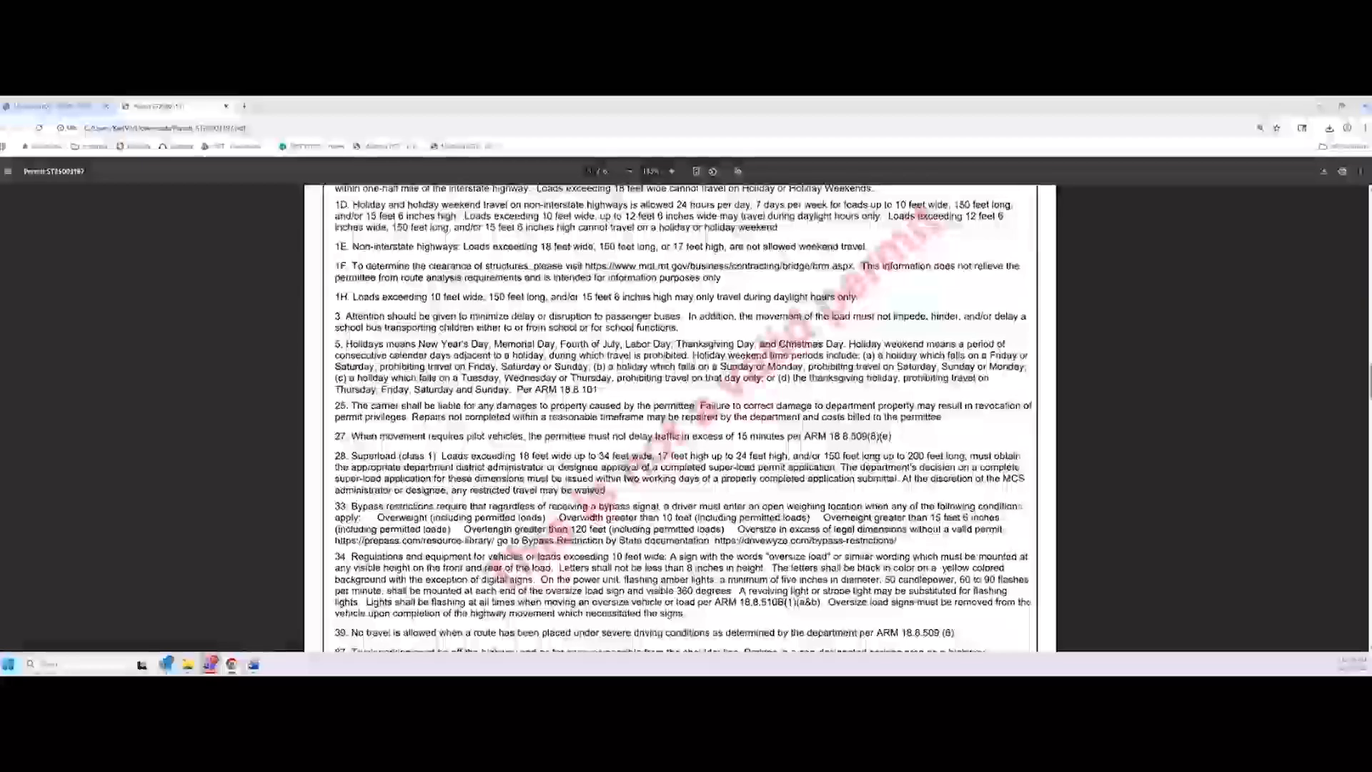
scroll(679, 418, down, 5)
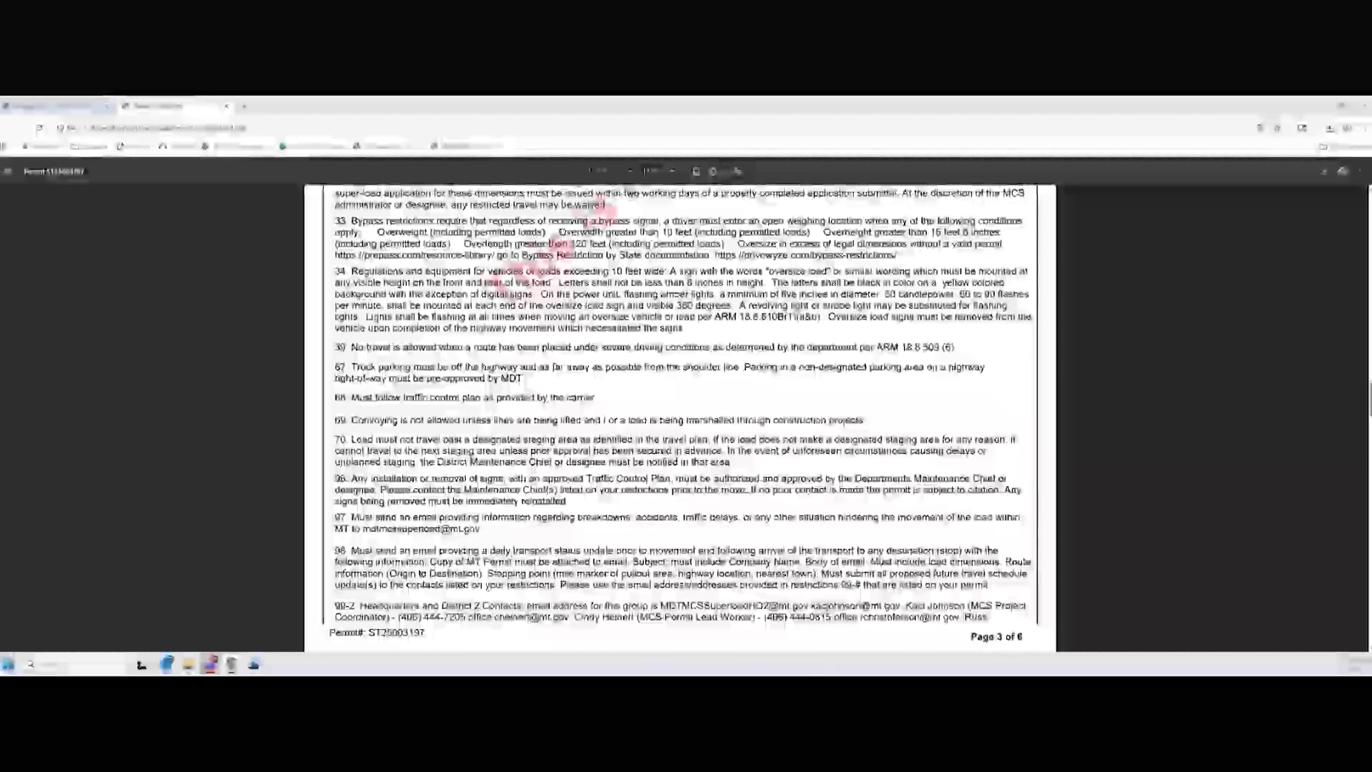
scroll(556, 467, down, 3)
scroll(557, 467, down, 15)
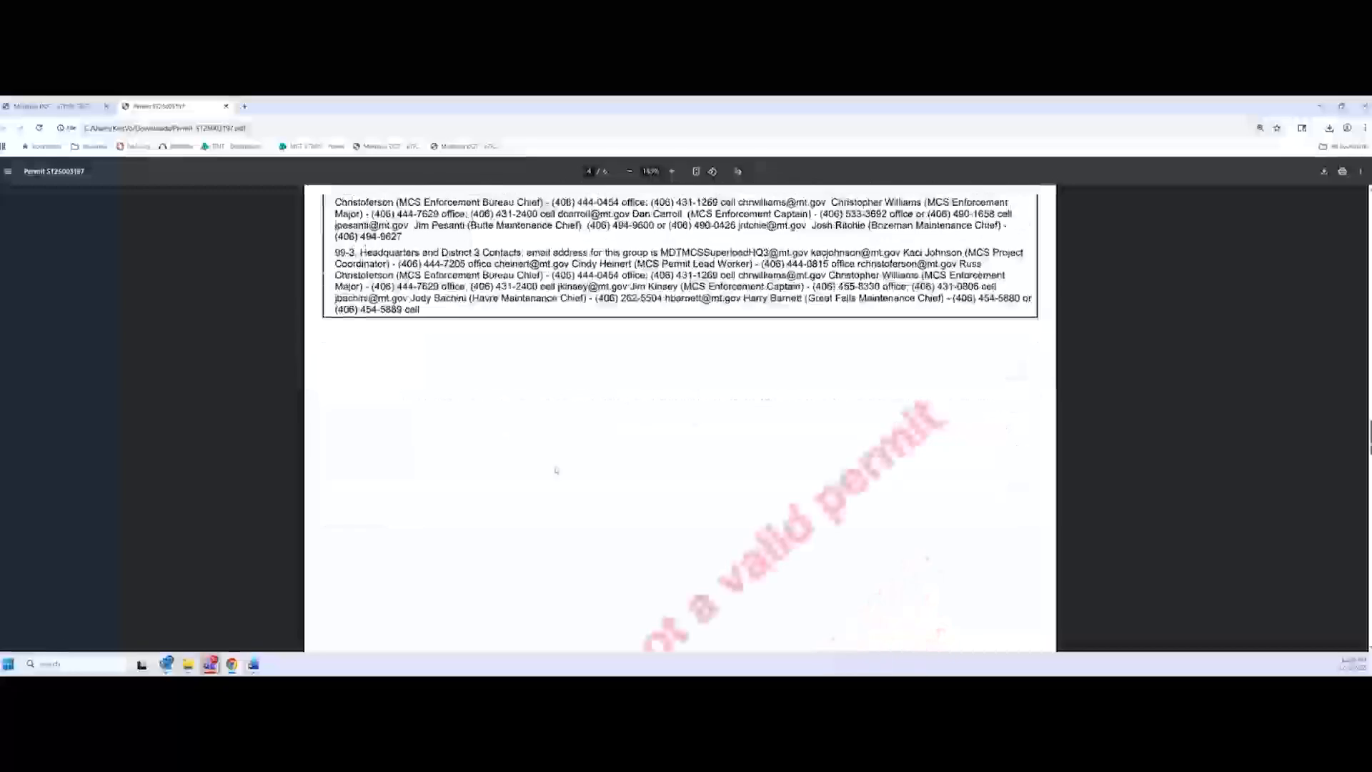
scroll(557, 469, down, 1)
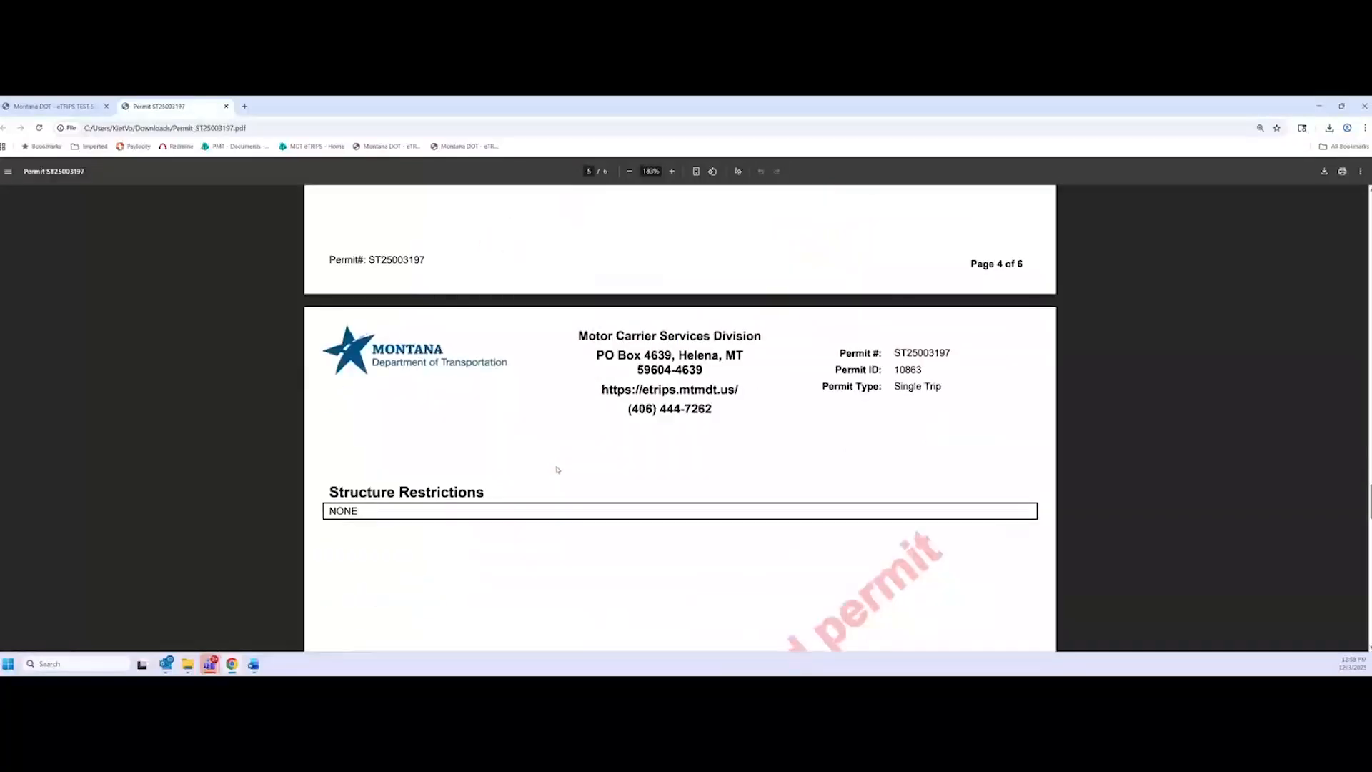
scroll(556, 471, down, 1)
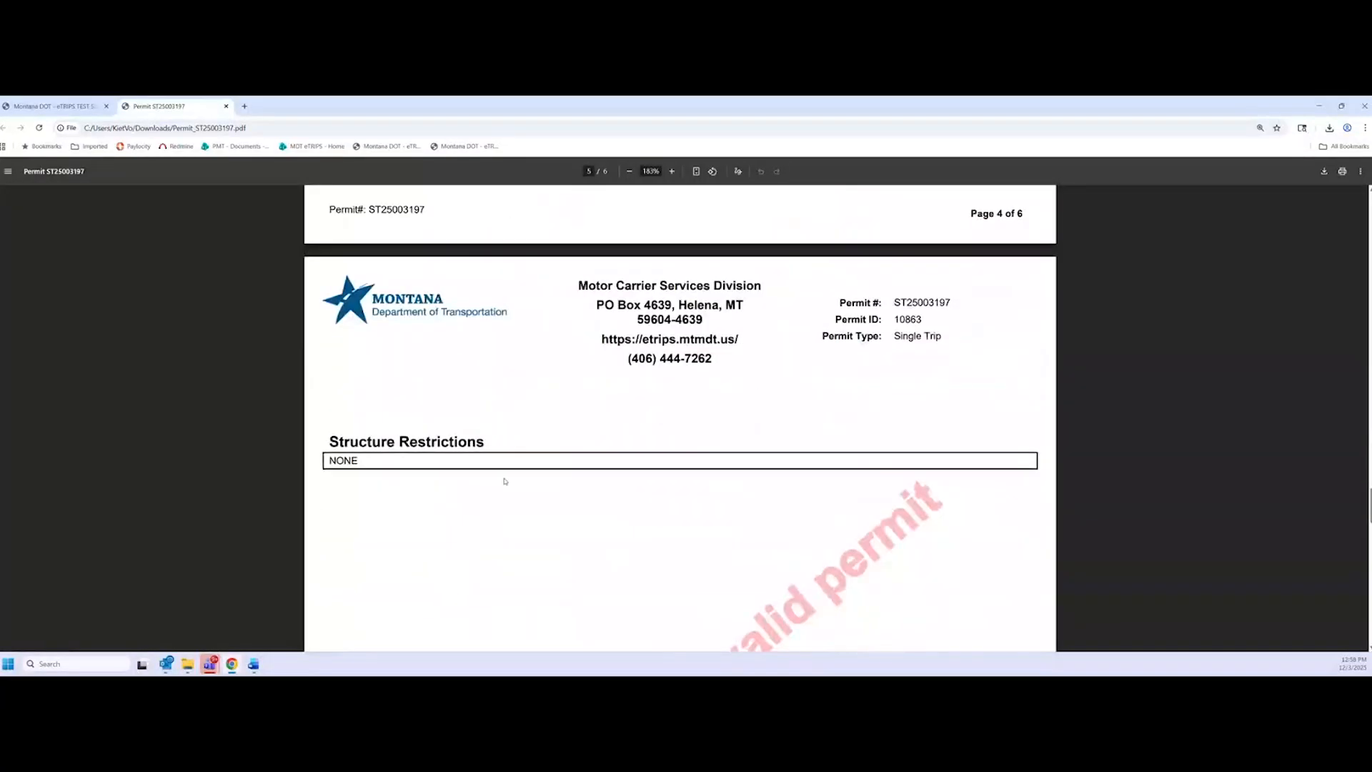
scroll(520, 493, down, 15)
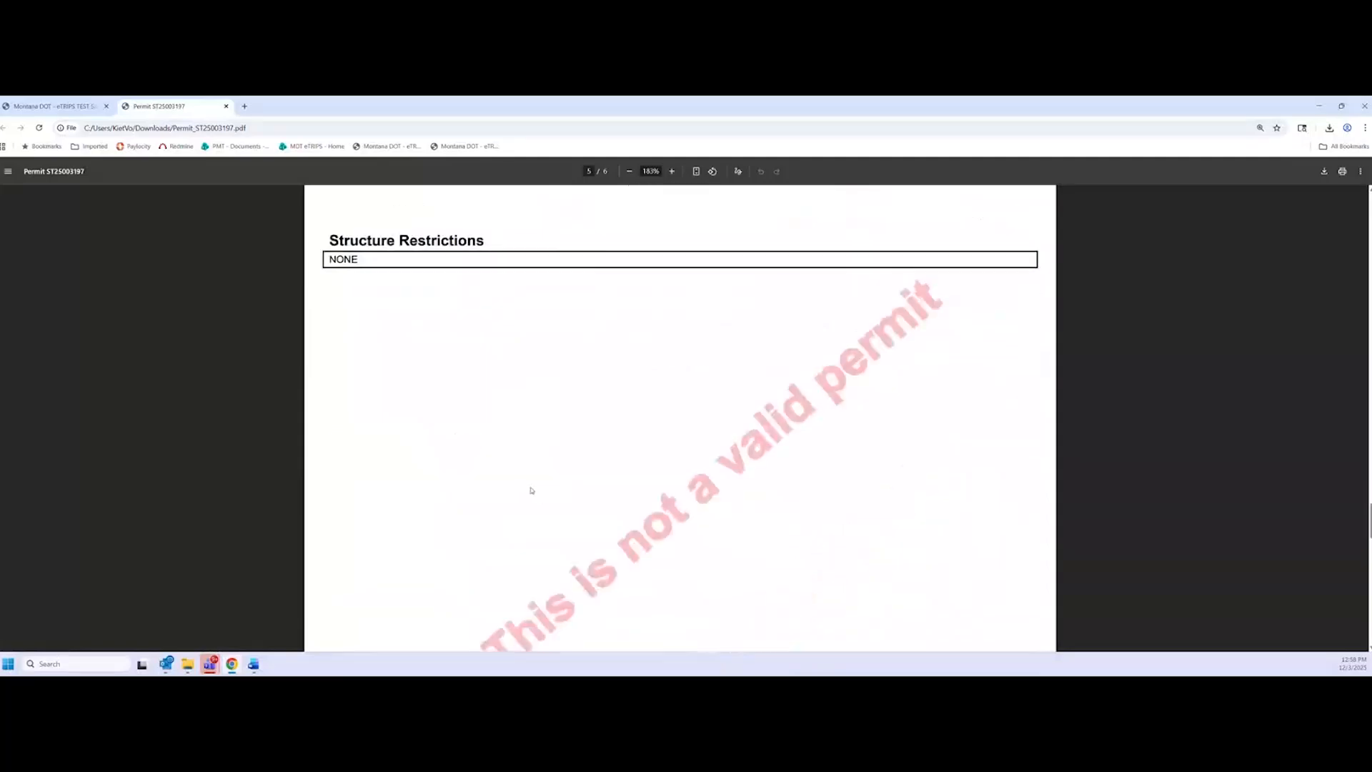
scroll(531, 485, down, 2)
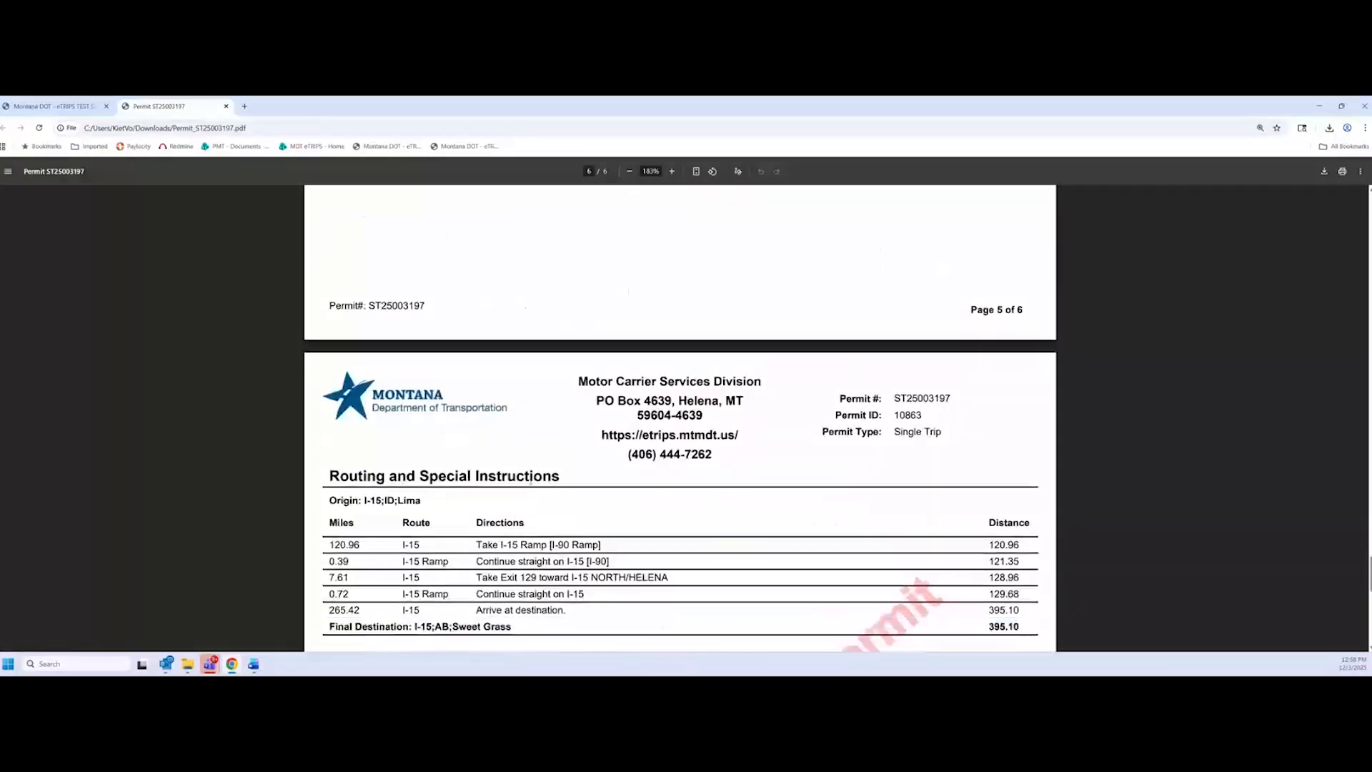
scroll(531, 485, down, 1)
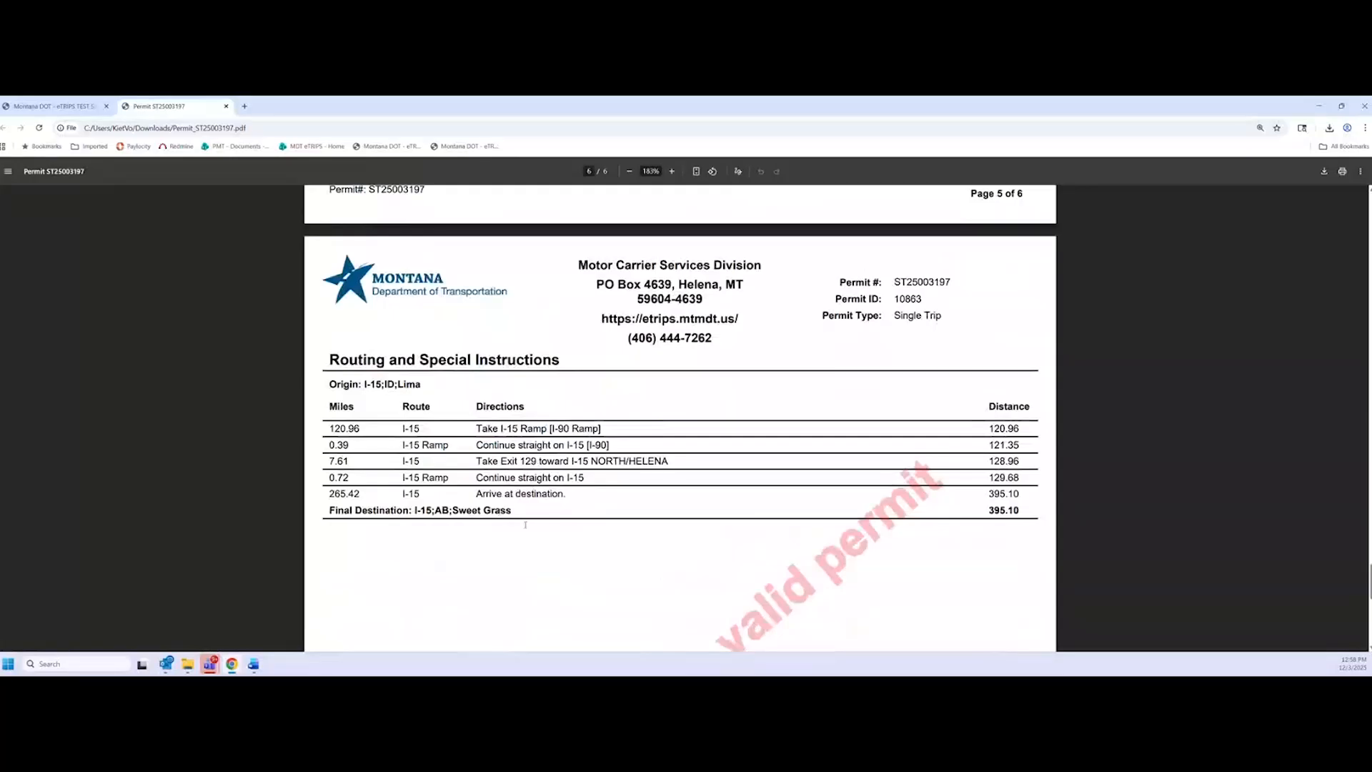
scroll(543, 536, down, 2)
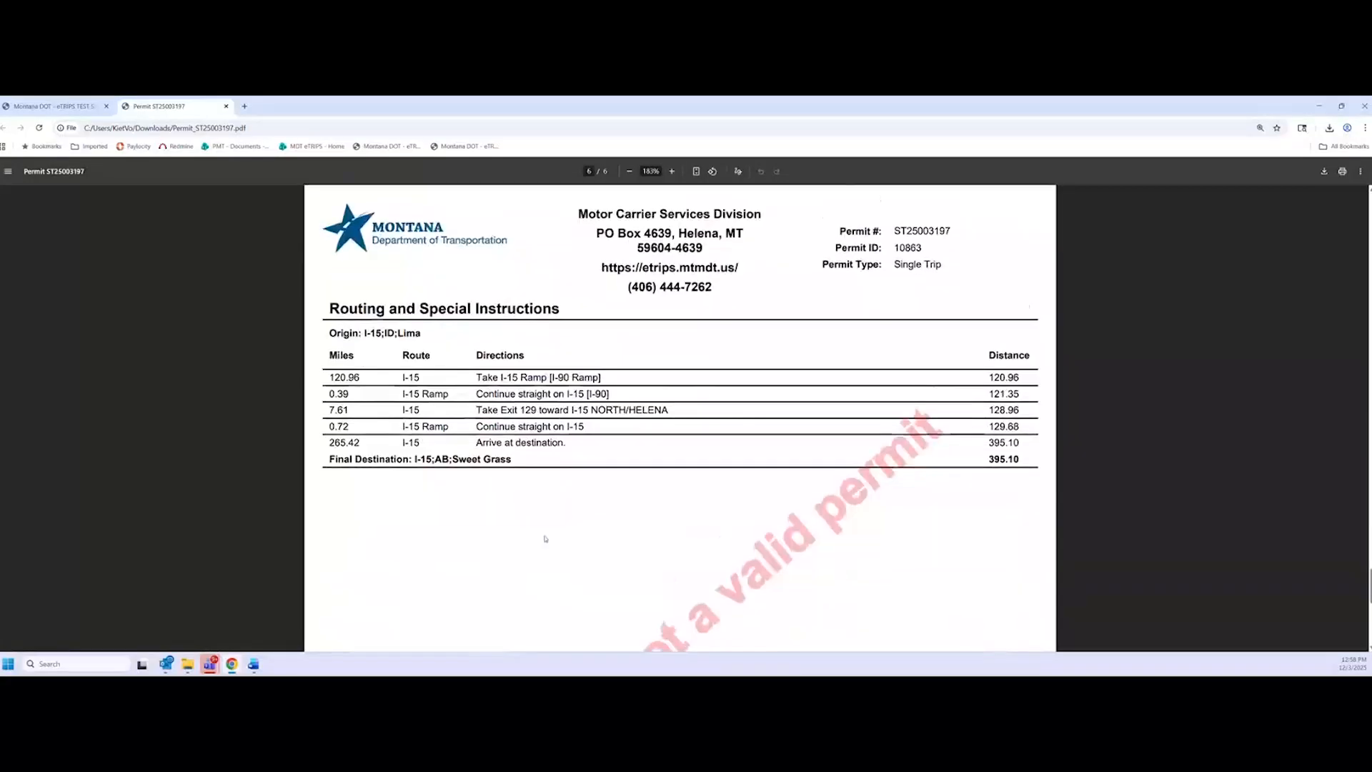
scroll(543, 542, up, 8)
scroll(541, 586, down, 8)
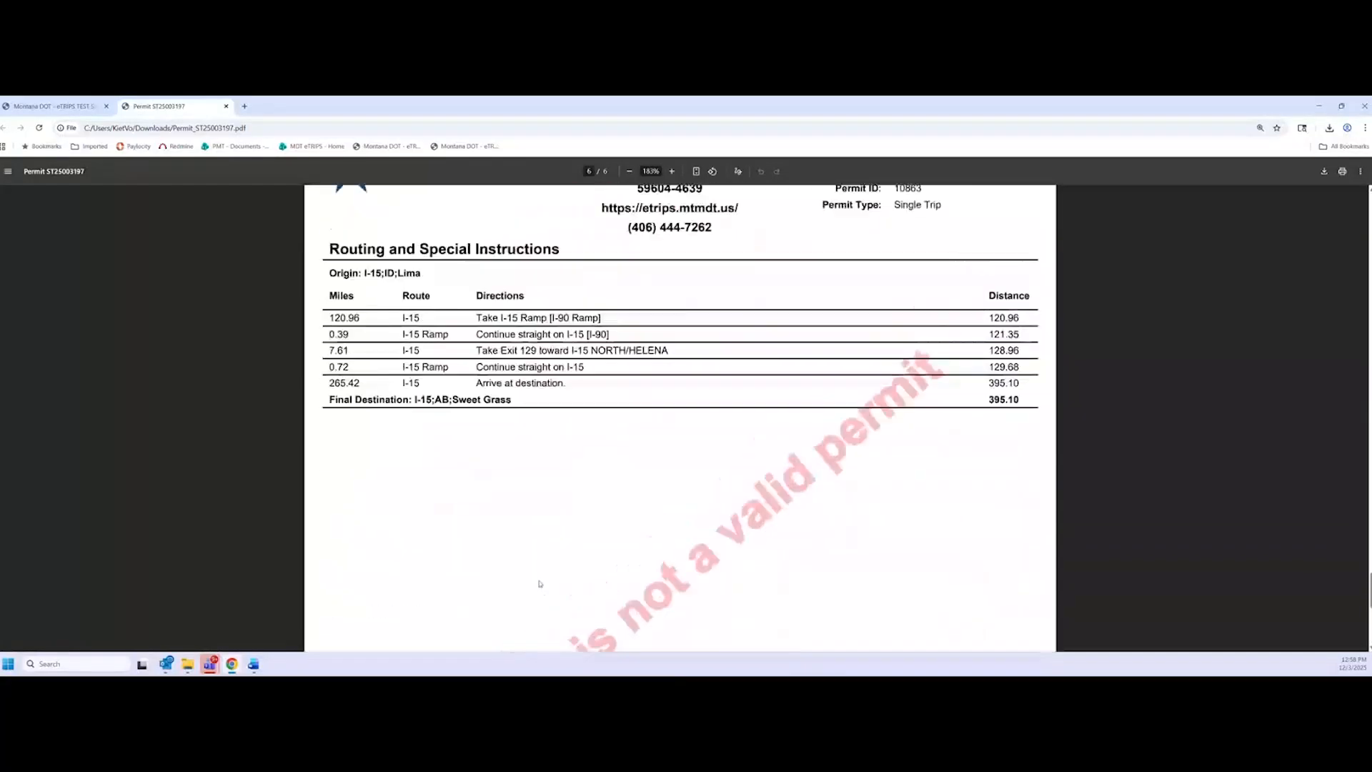
Return to the eTRIPS company dashboard and check permit ST25003197's Issued status
click(114, 106)
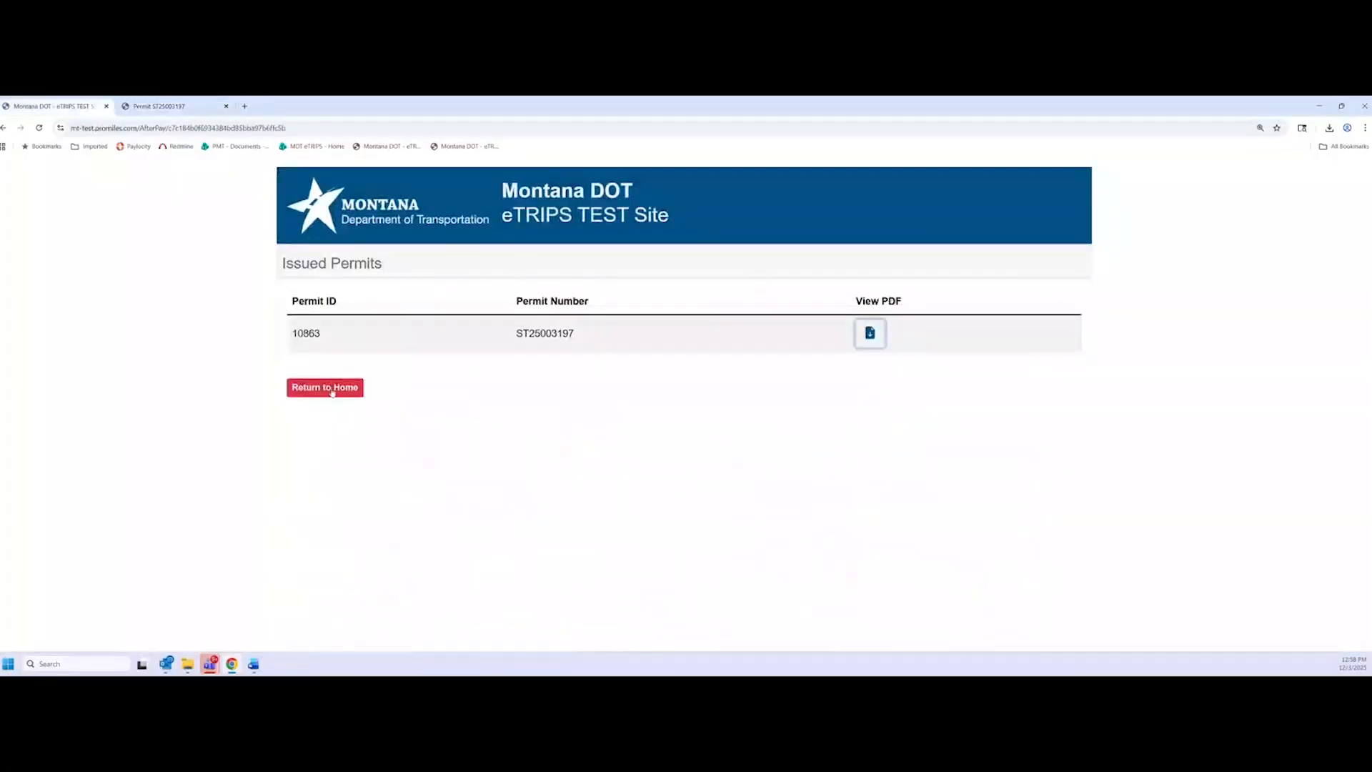
click(332, 391)
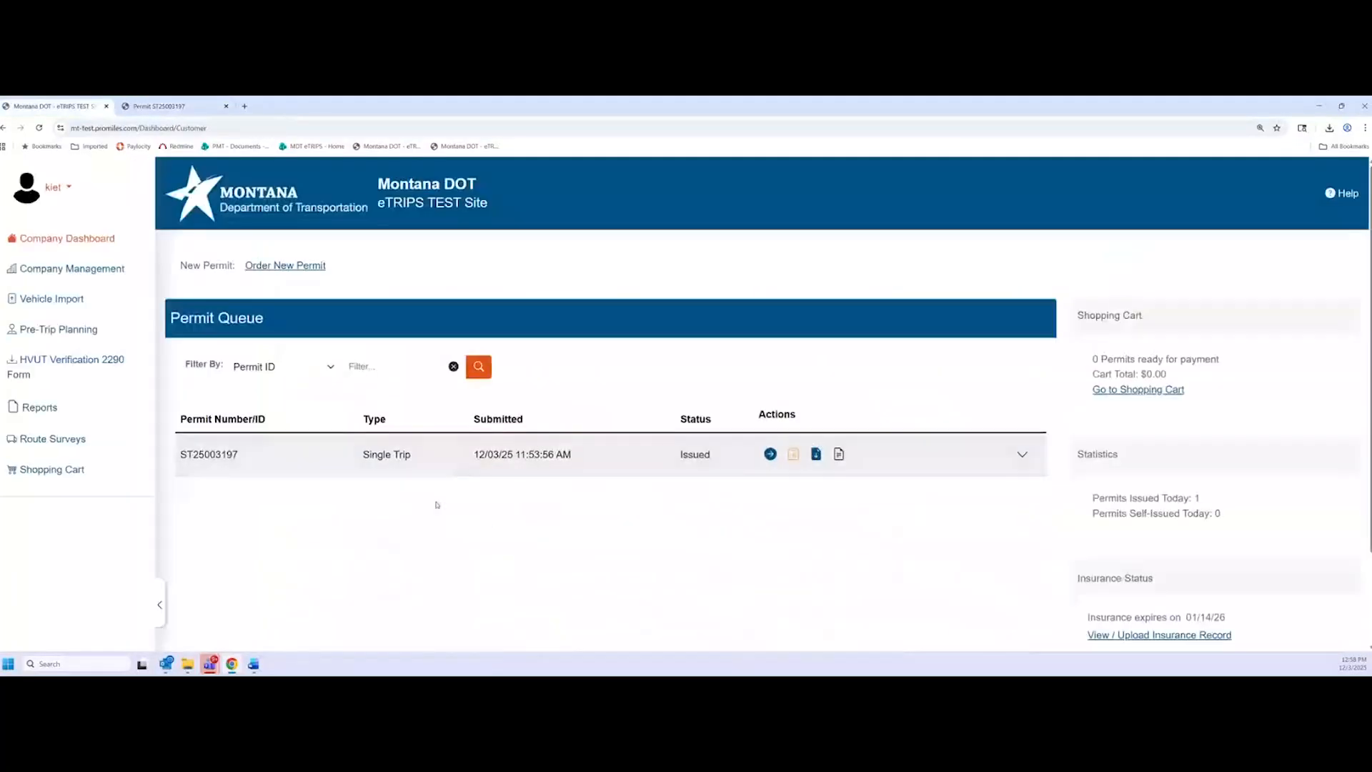
key(ctrl+plus)
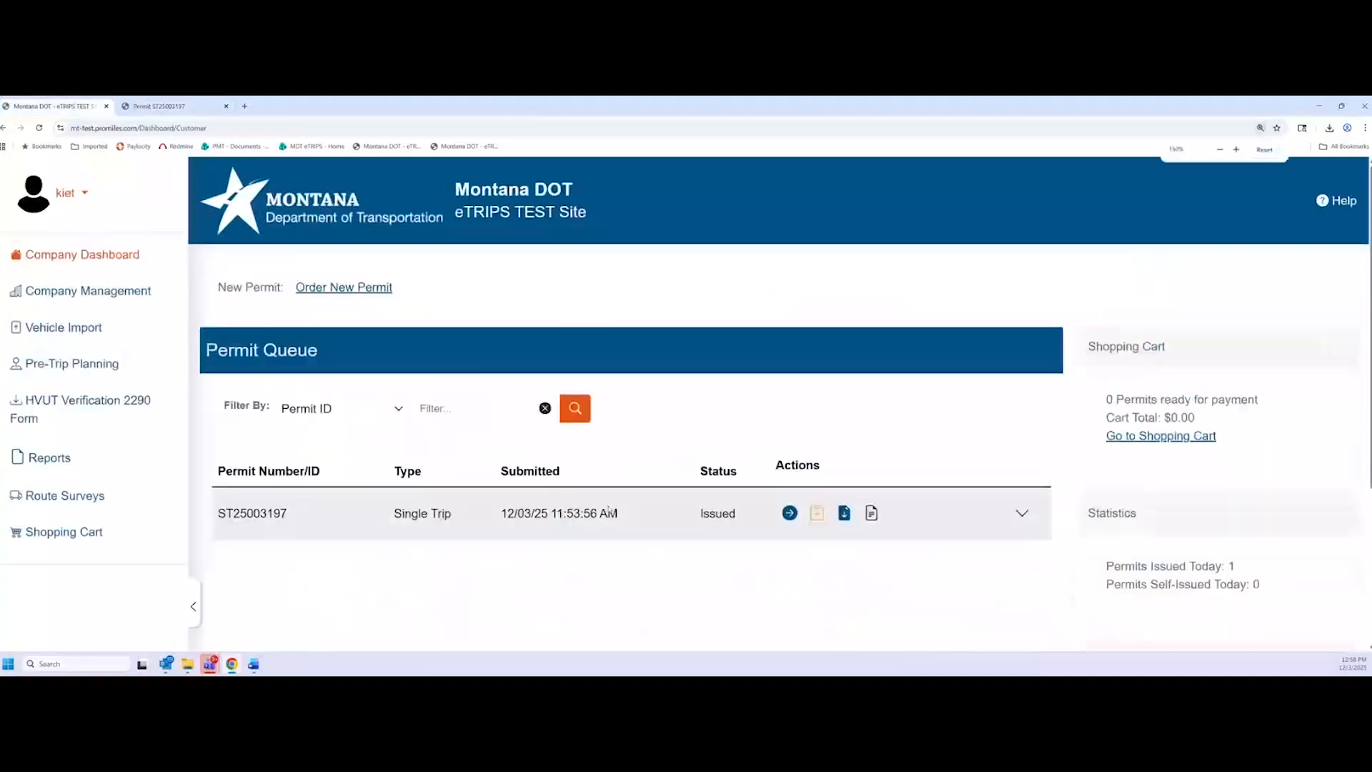
scroll(619, 508, down, 1)
key(ctrl+minus)
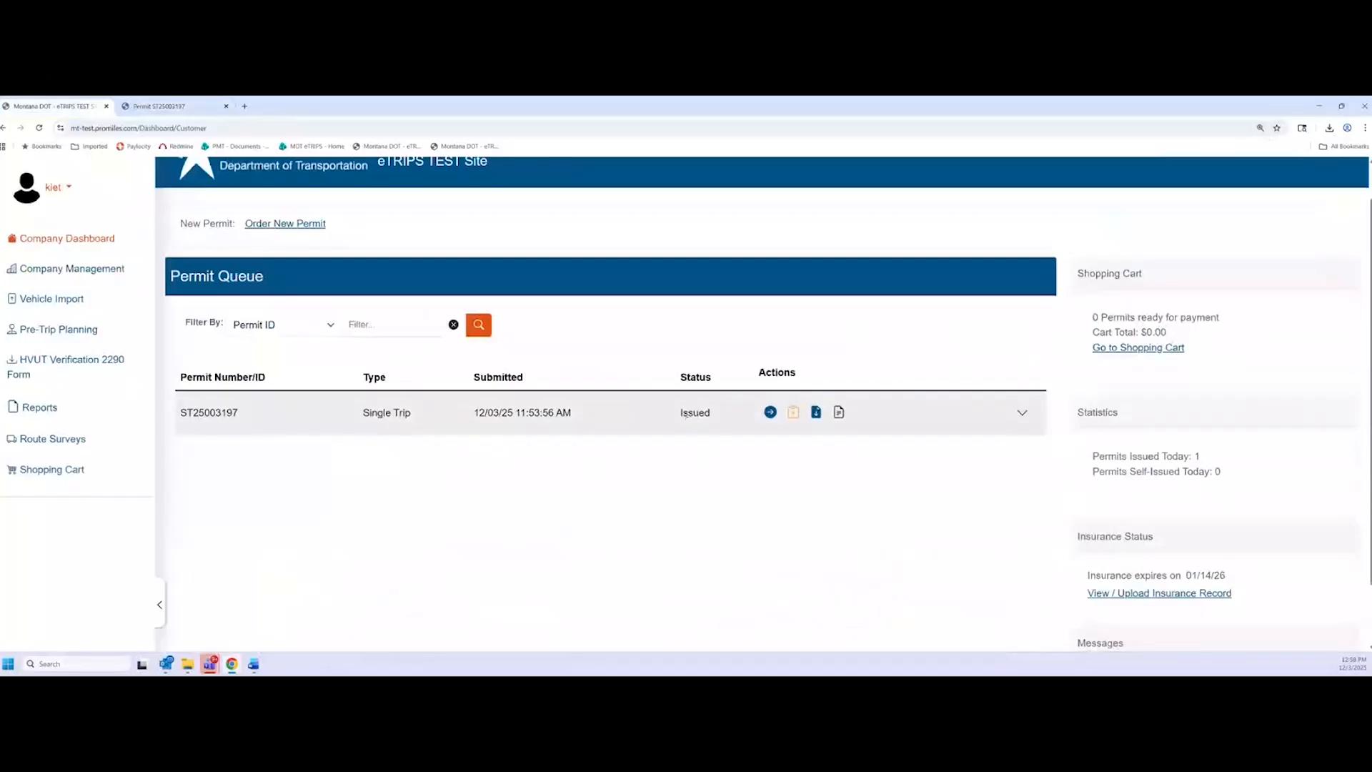
double_click(691, 413)
click(656, 518)
Download and open a second copy of the ST25003197 permit PDF, then download its payment receipt
click(818, 423)
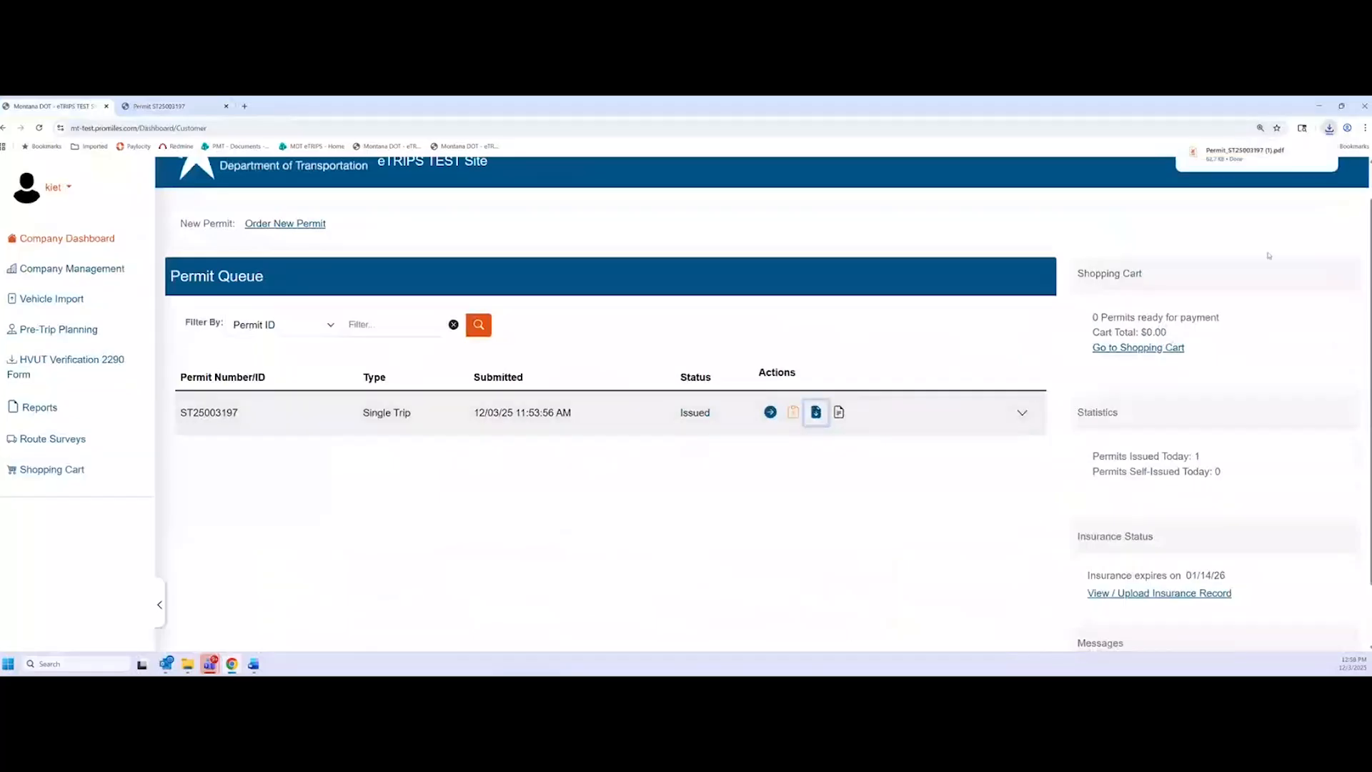
click(1245, 155)
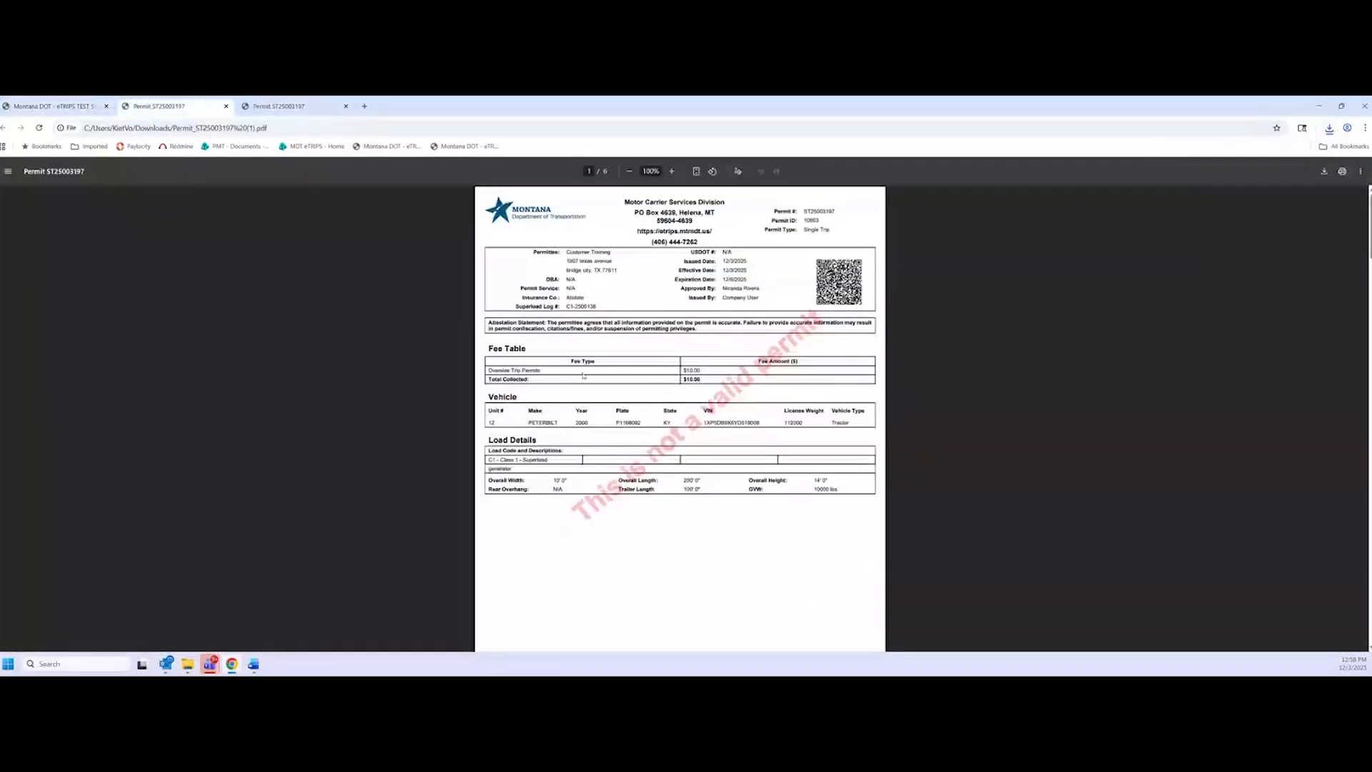
click(72, 107)
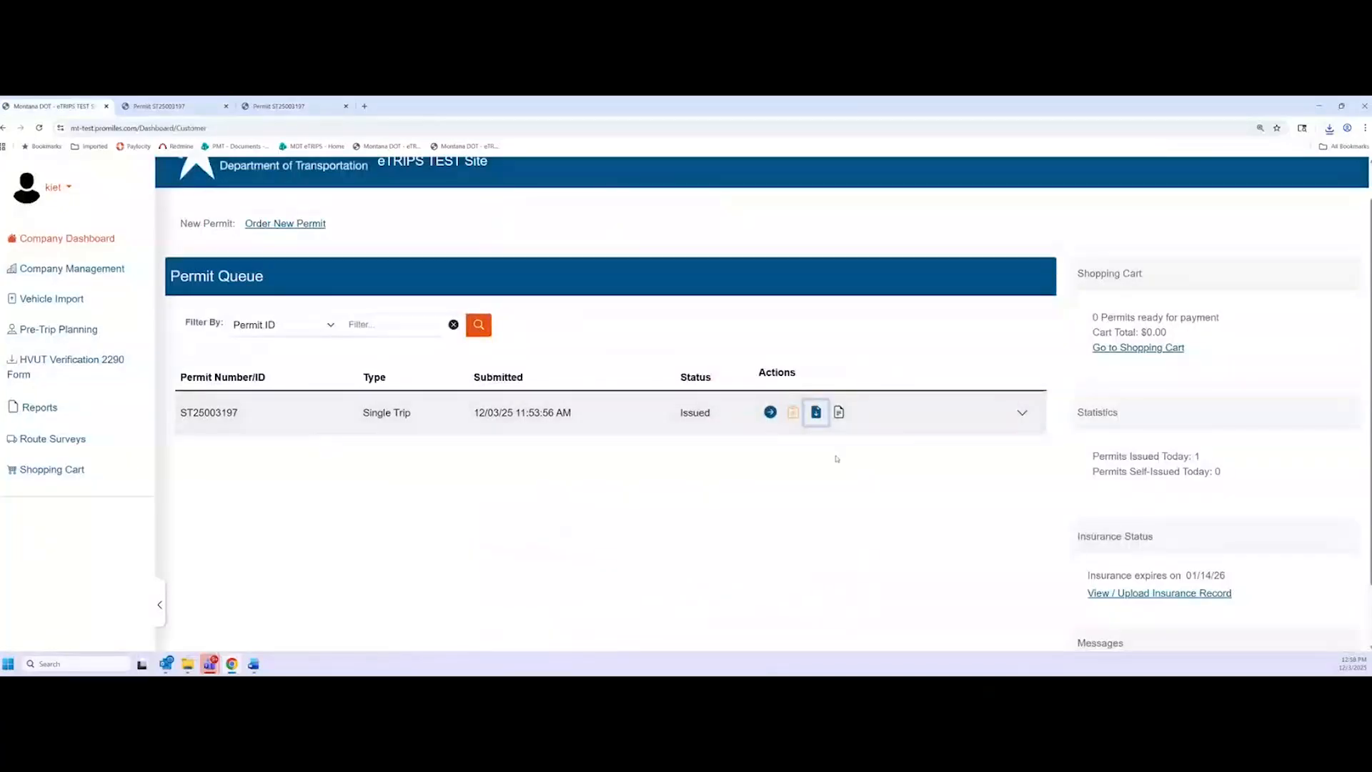
click(840, 413)
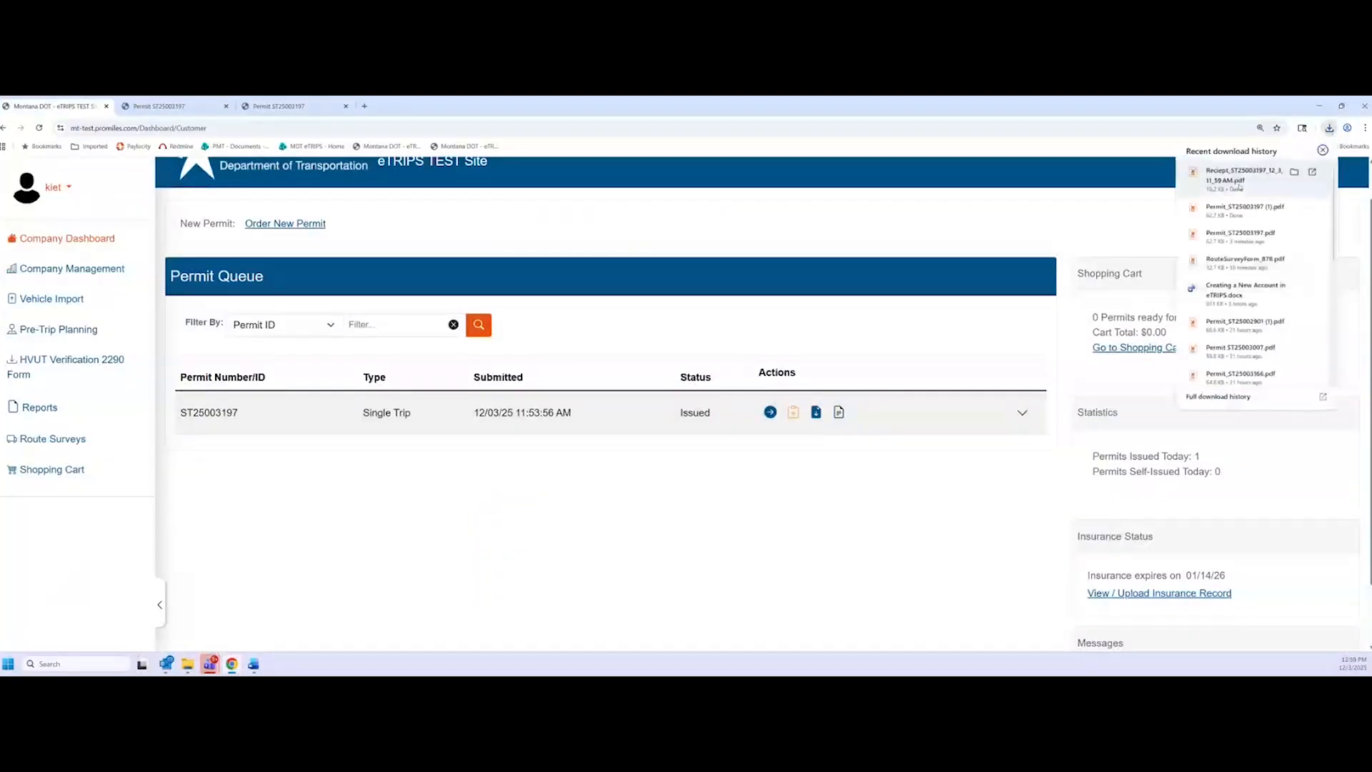
Open and read the ST25003197 payment receipt PDF, then return to the Permit Queue
click(1242, 185)
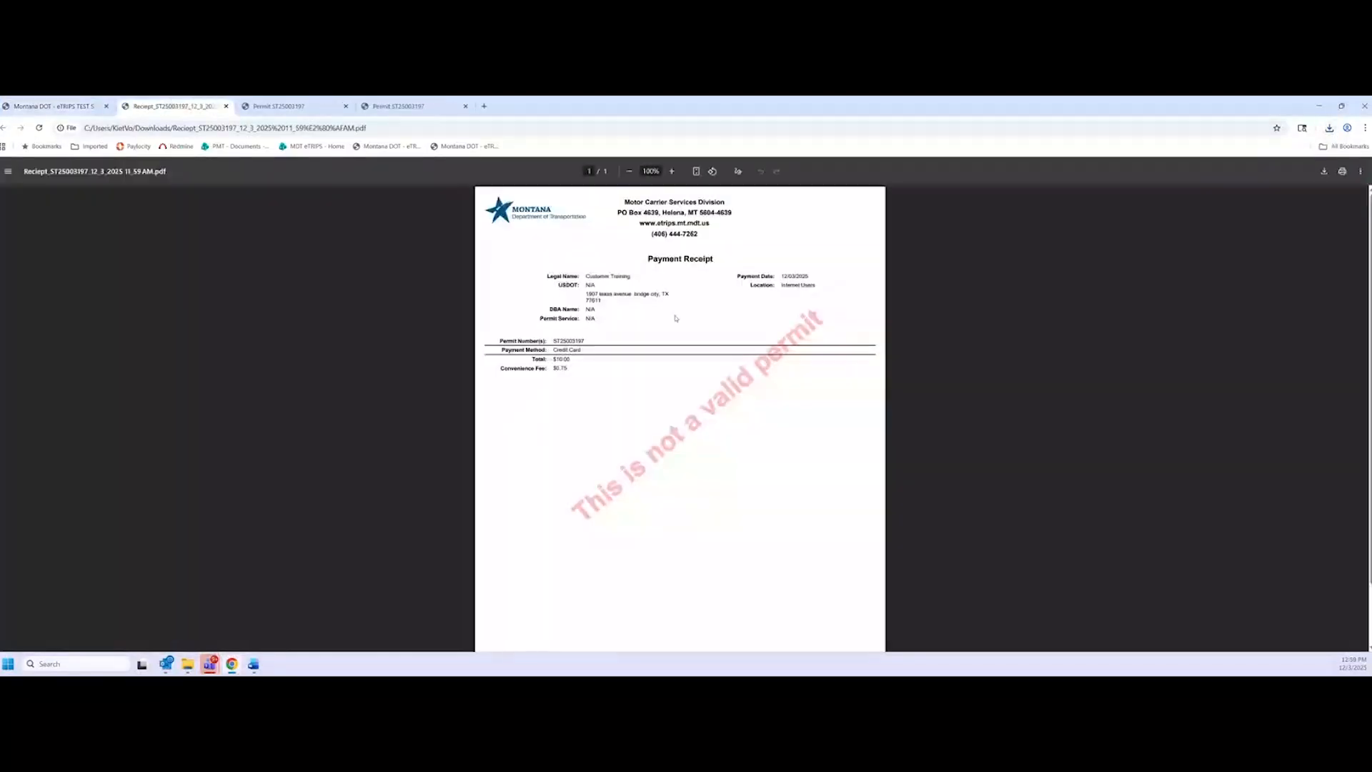
ctrl+scroll(720, 317, up, 5)
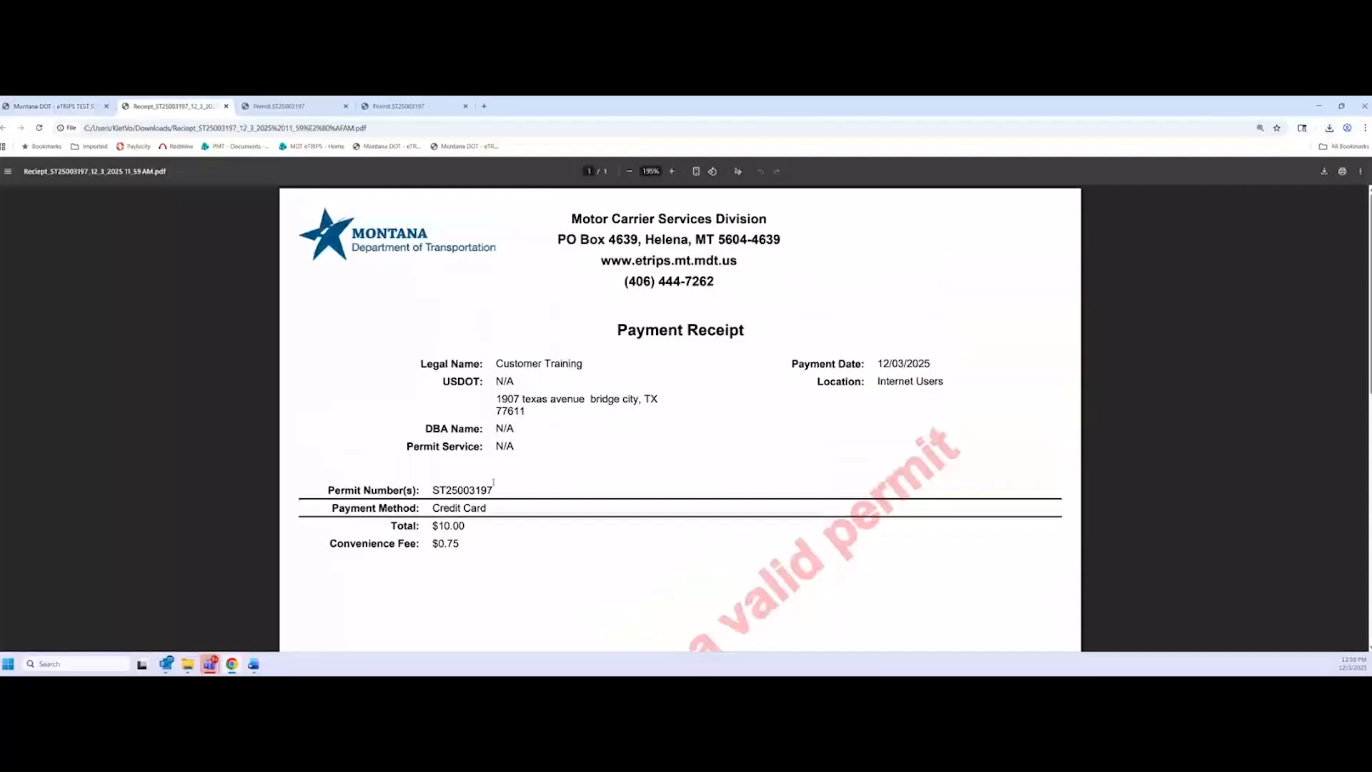
scroll(493, 482, down, 3)
scroll(402, 503, up, 2)
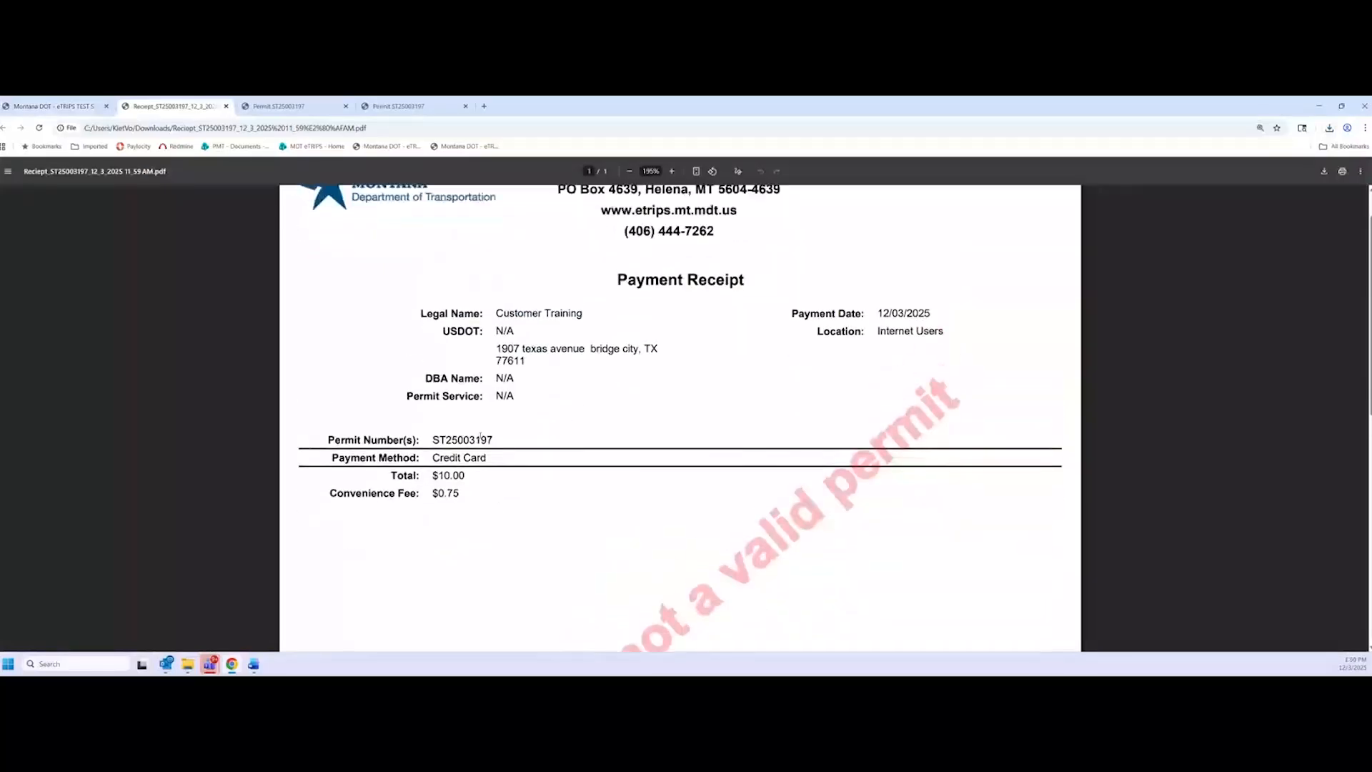
scroll(477, 545, up, 1)
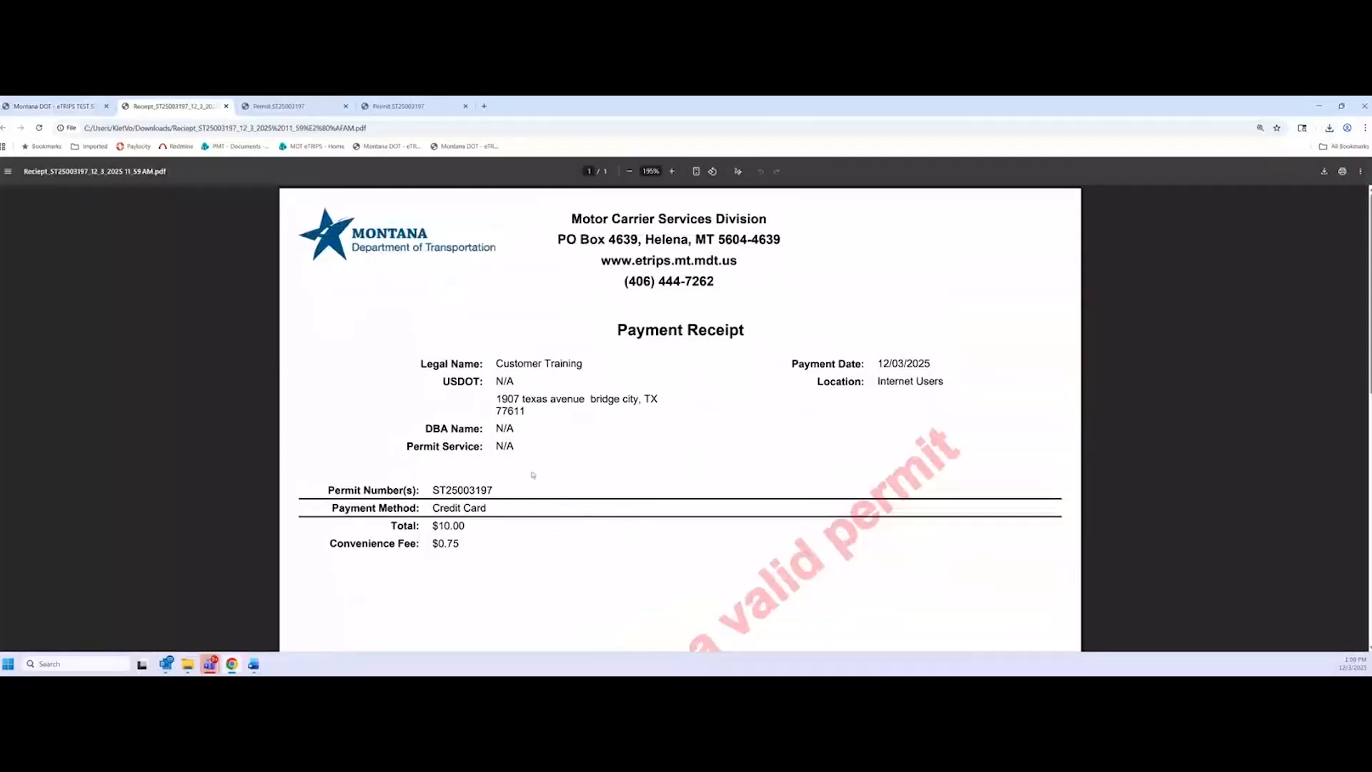
scroll(645, 472, down, 8)
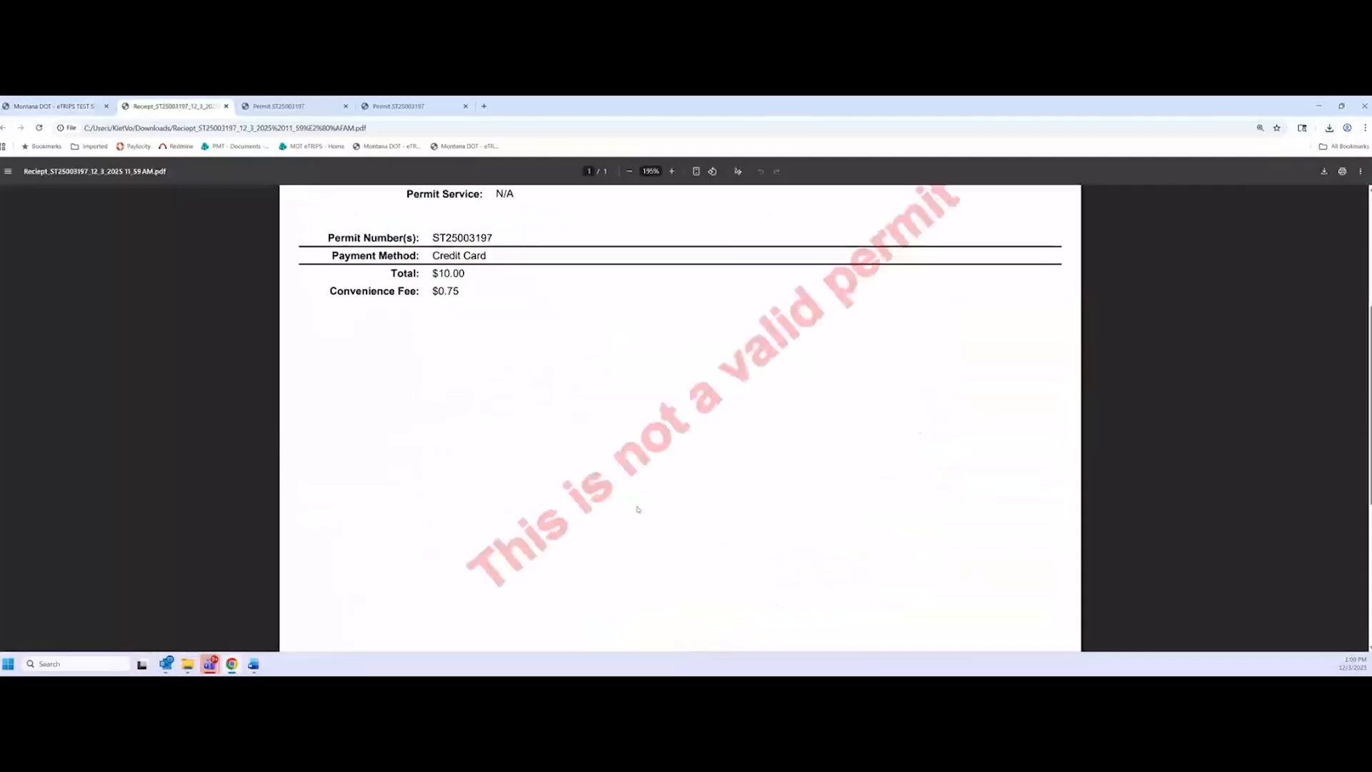
scroll(624, 526, up, 8)
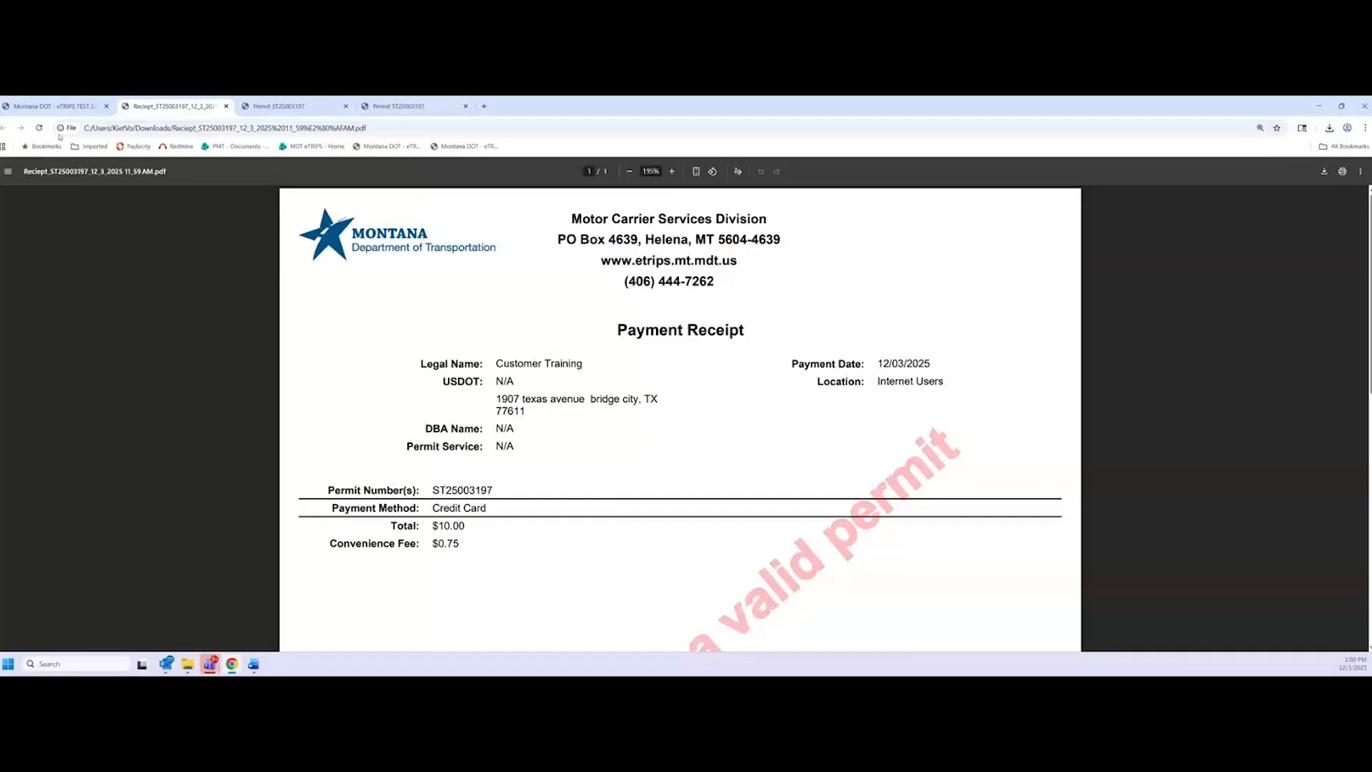
click(53, 105)
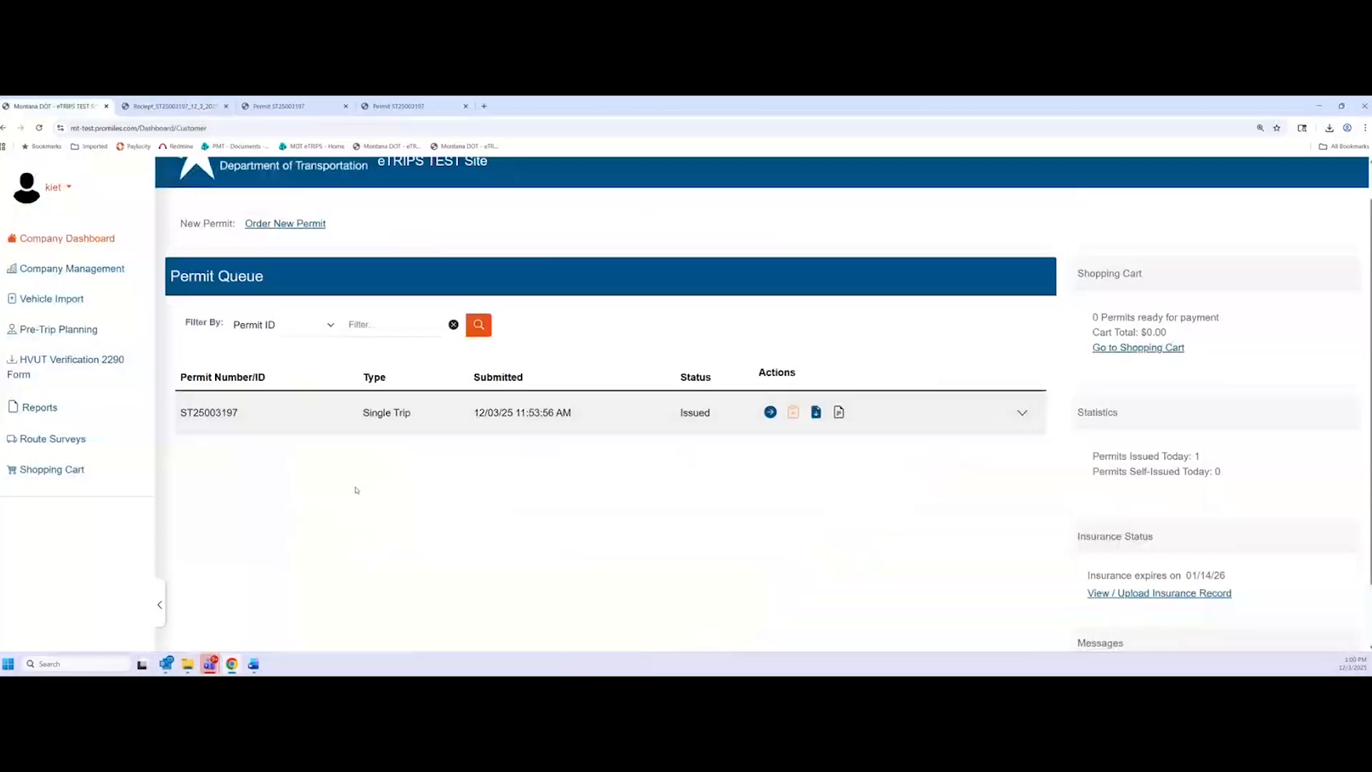
Close the payment receipt tab, find Superload Log # C1-2500138 on the permit PDF, and return to eTRIPS
click(214, 106)
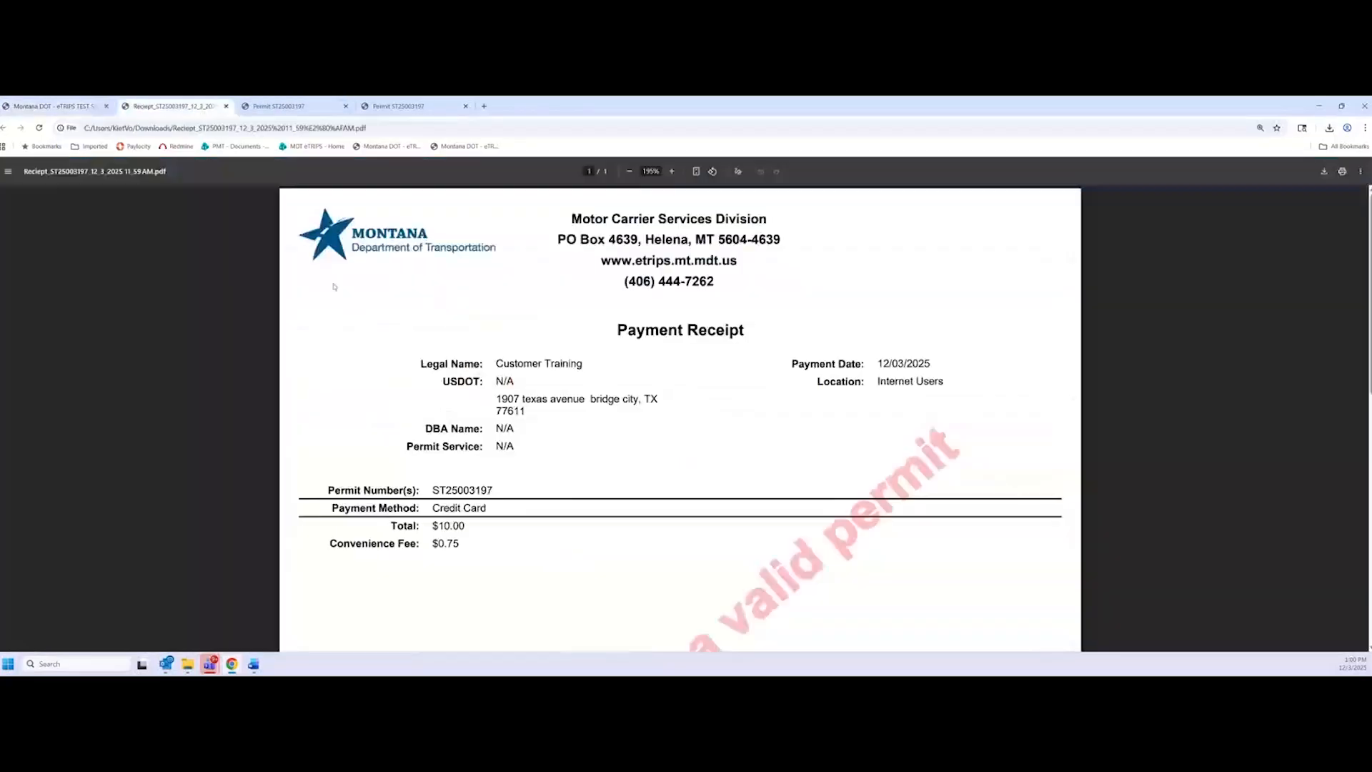
click(225, 106)
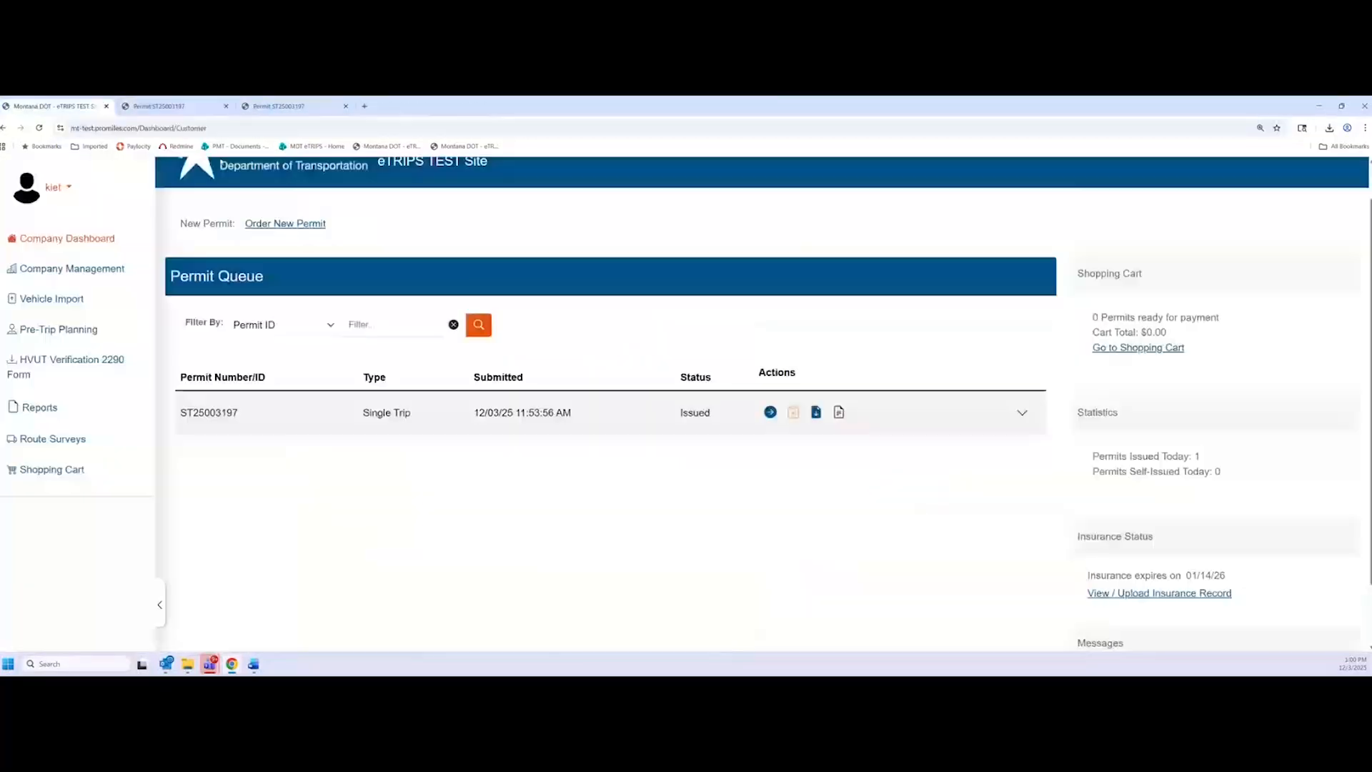
click(196, 108)
ctrl+scroll(513, 294, up, 8)
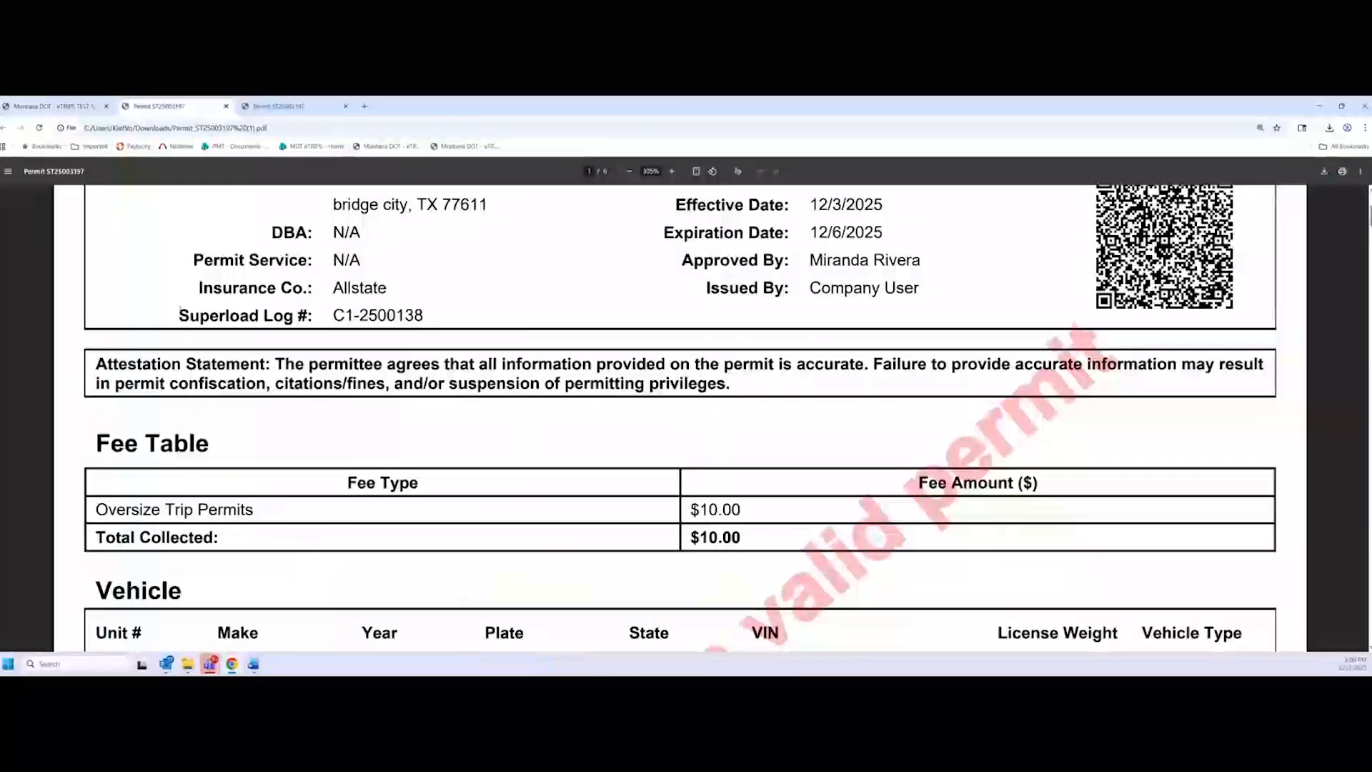
drag(179, 315, 436, 308)
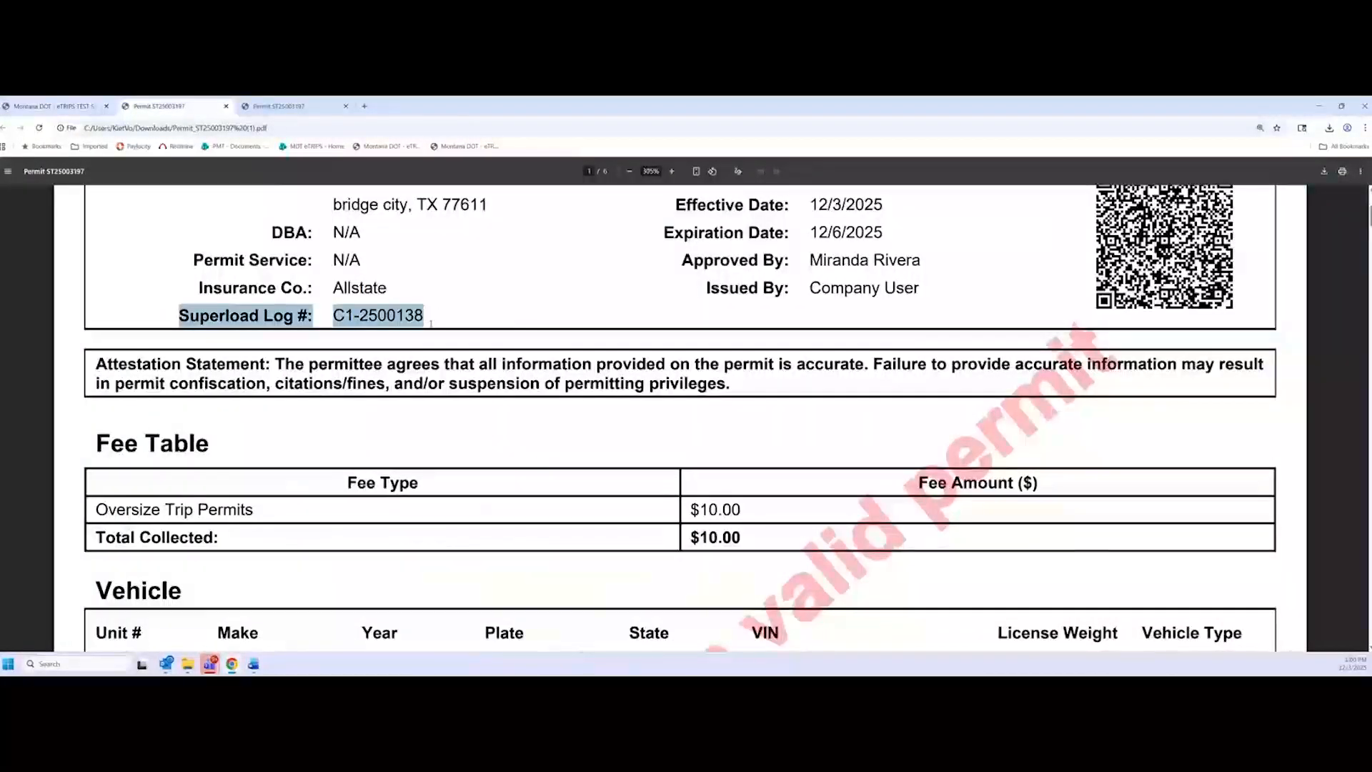
click(430, 324)
click(50, 106)
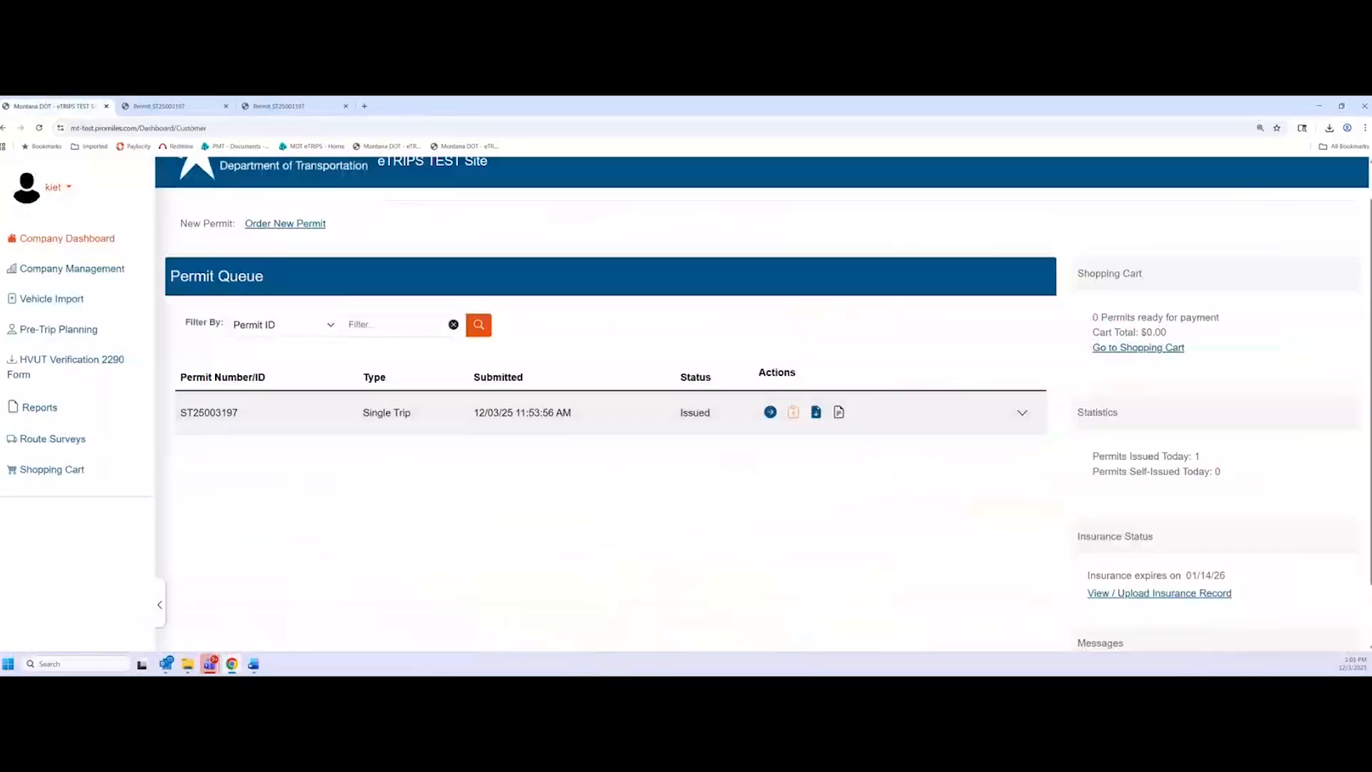
key(alt+Tab)
Copy permit ST25003197 into order 10869, keep company, contact, permit type and vehicle details, and dismiss the SAFER notice
click(792, 413)
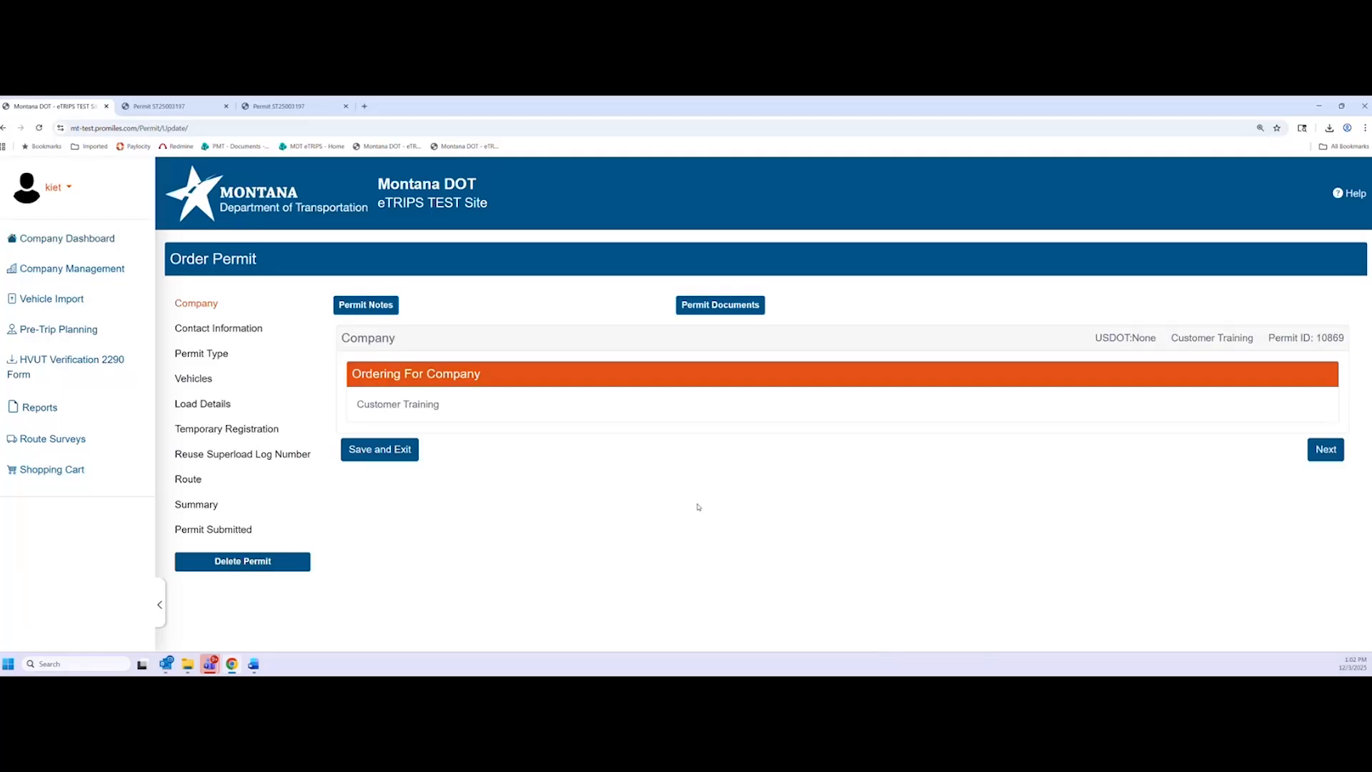
click(1318, 450)
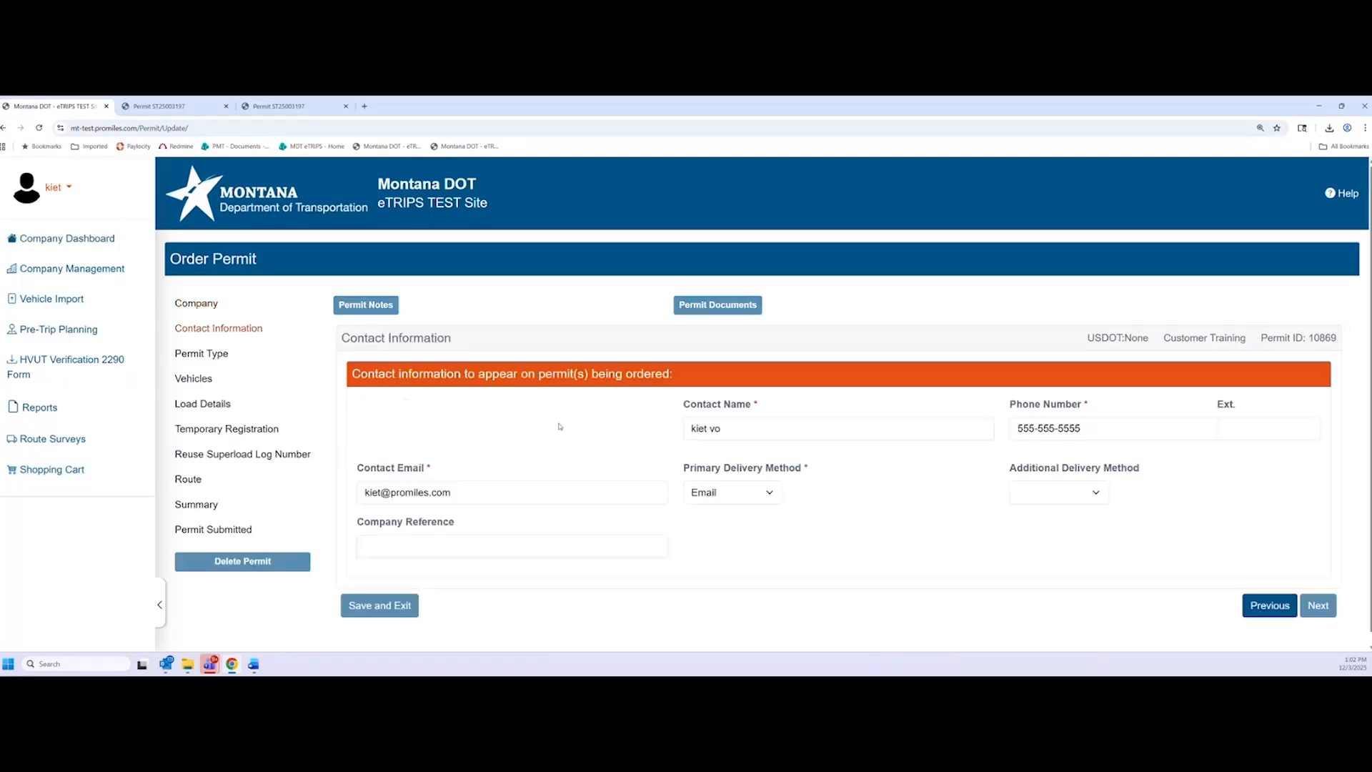
click(1319, 594)
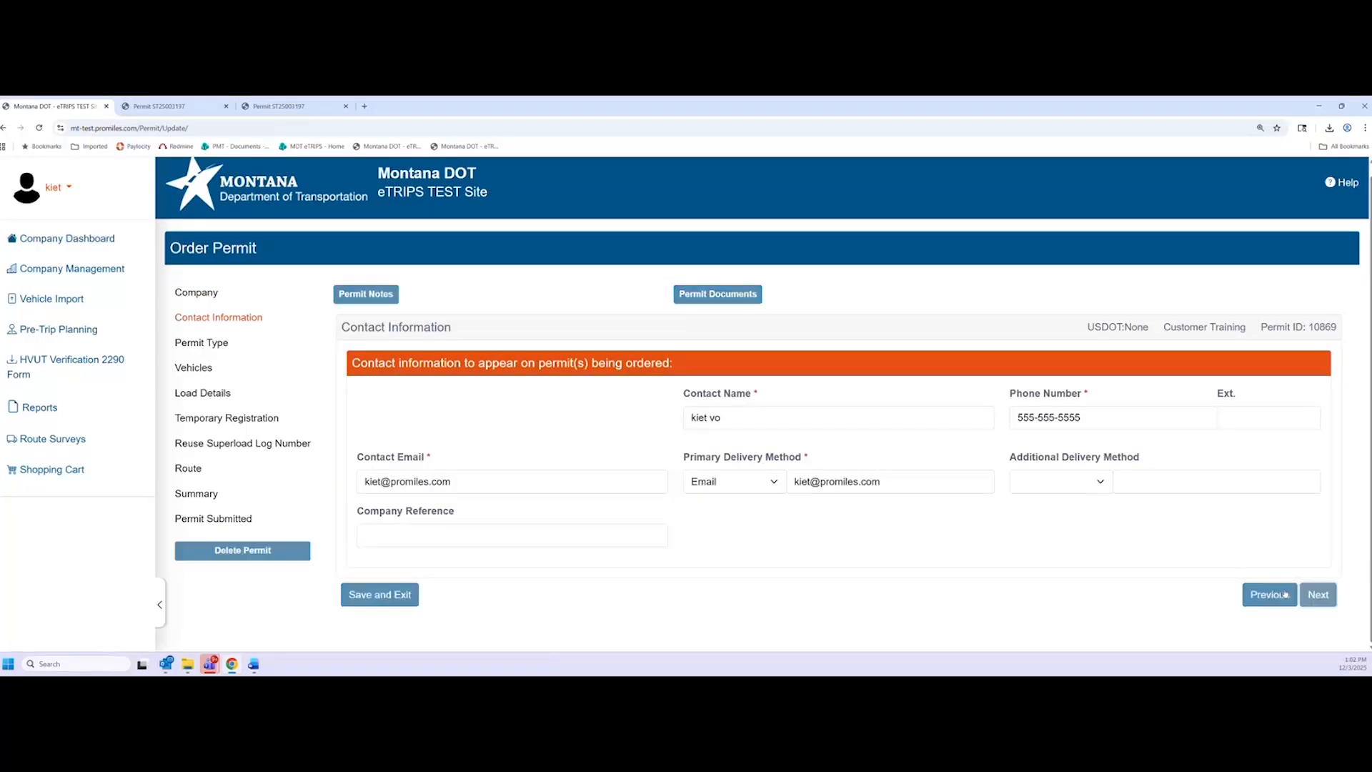
scroll(616, 480, down, 2)
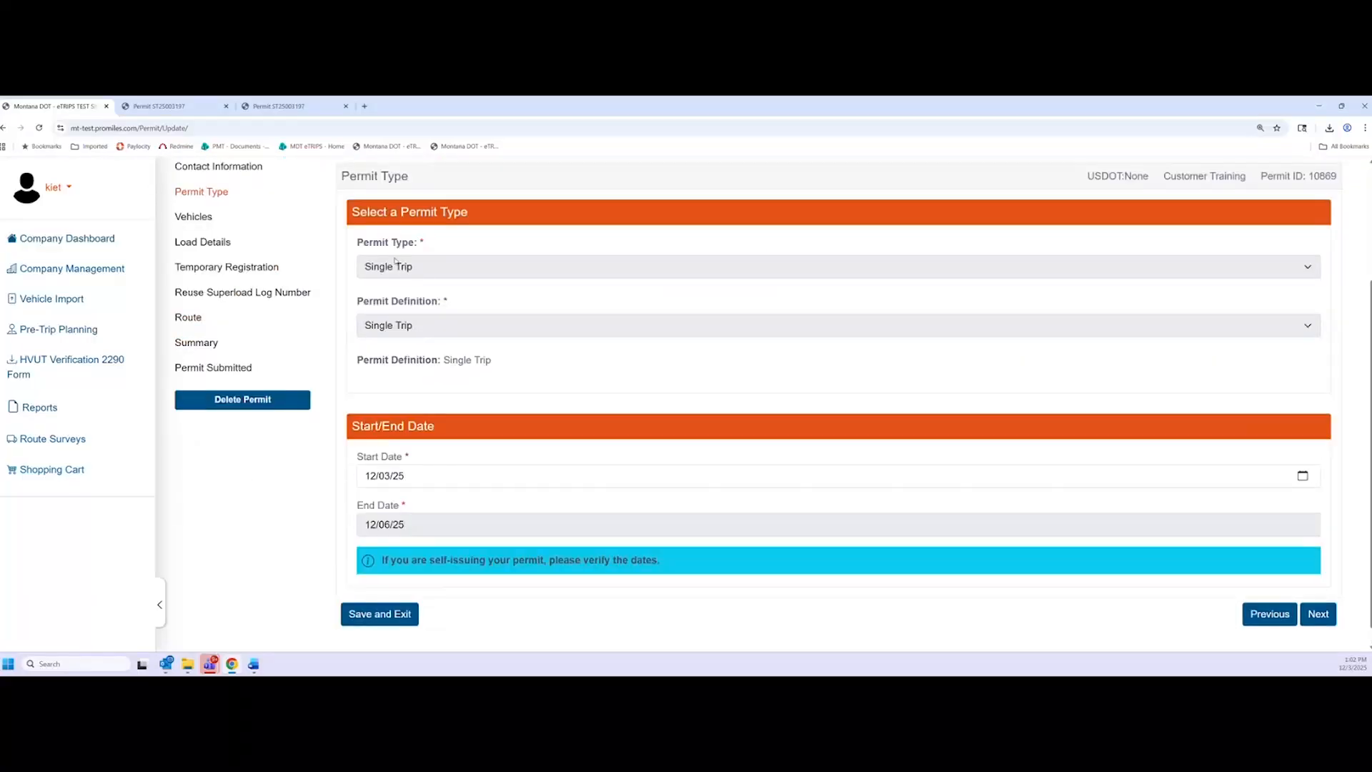
click(1319, 615)
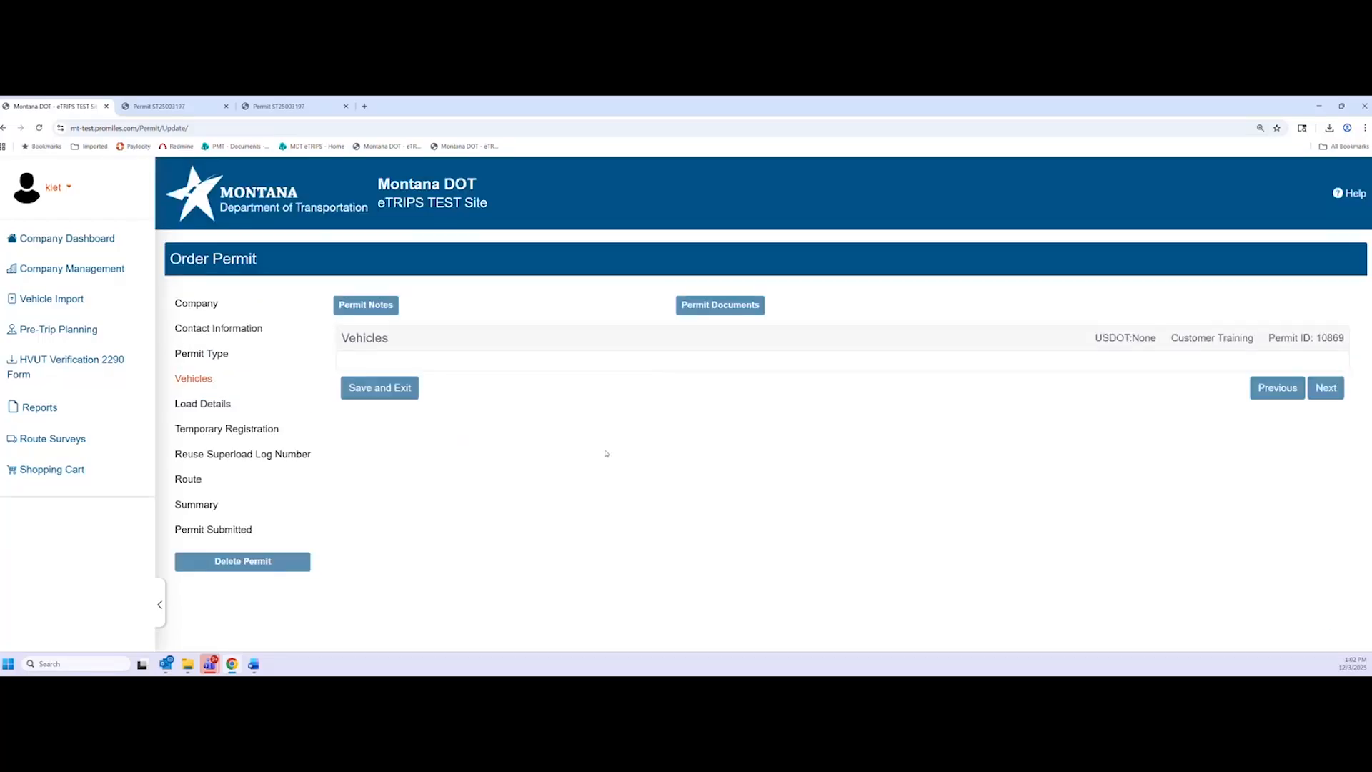
scroll(812, 290, down, 2)
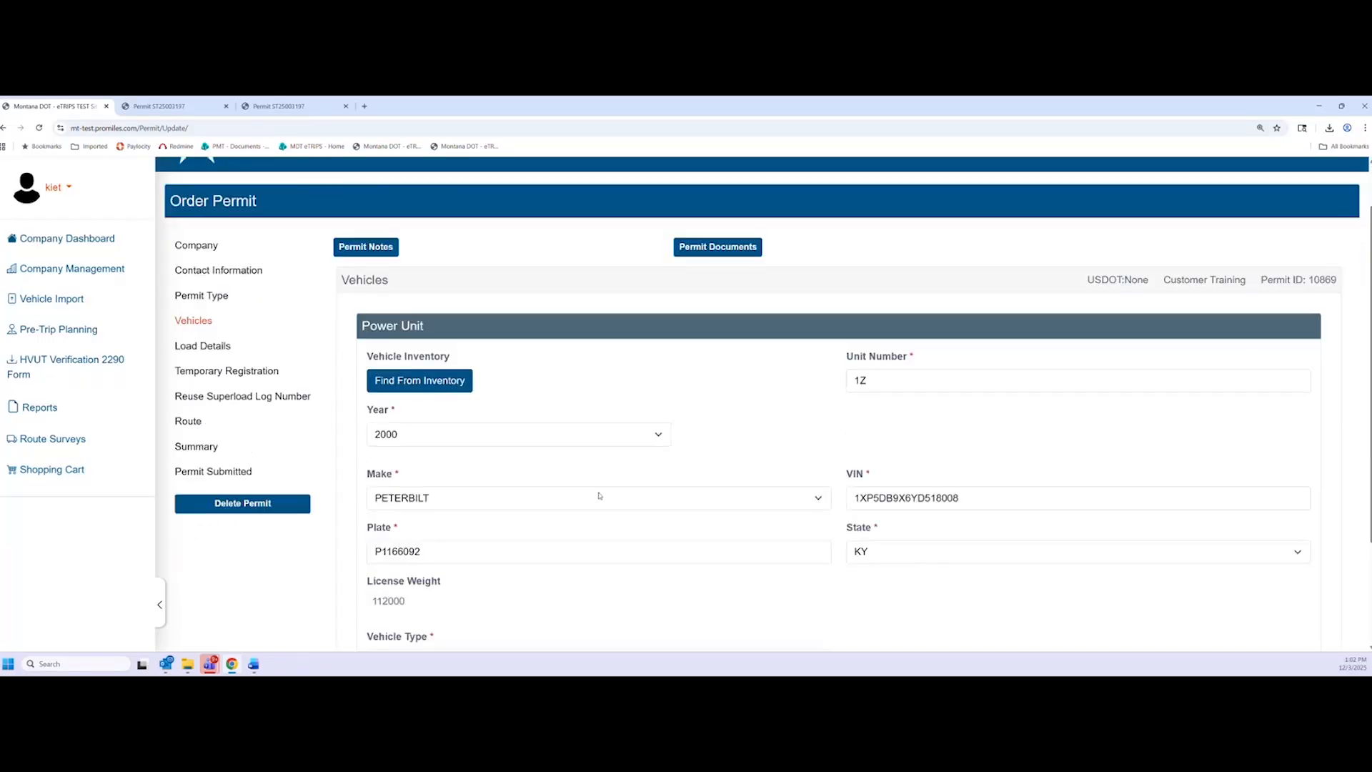
scroll(804, 516, down, 2)
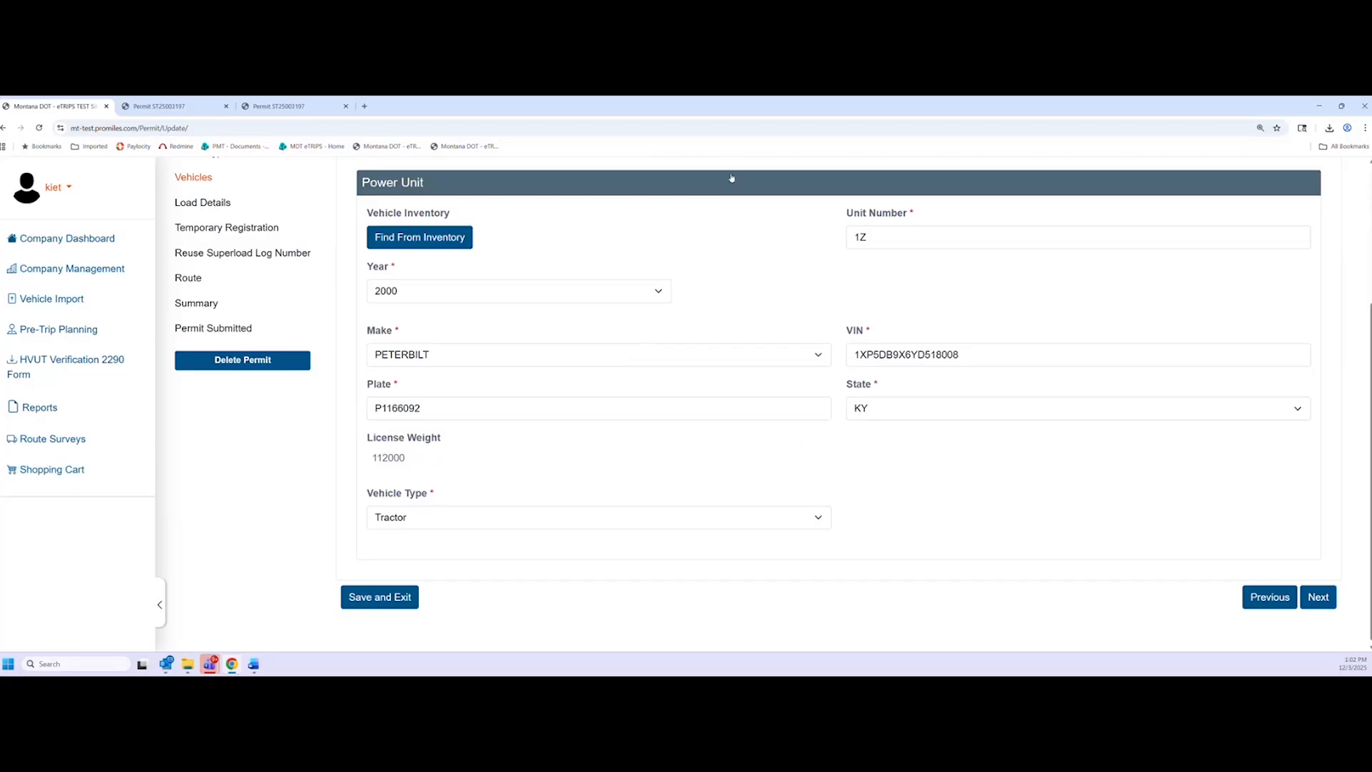
click(1313, 603)
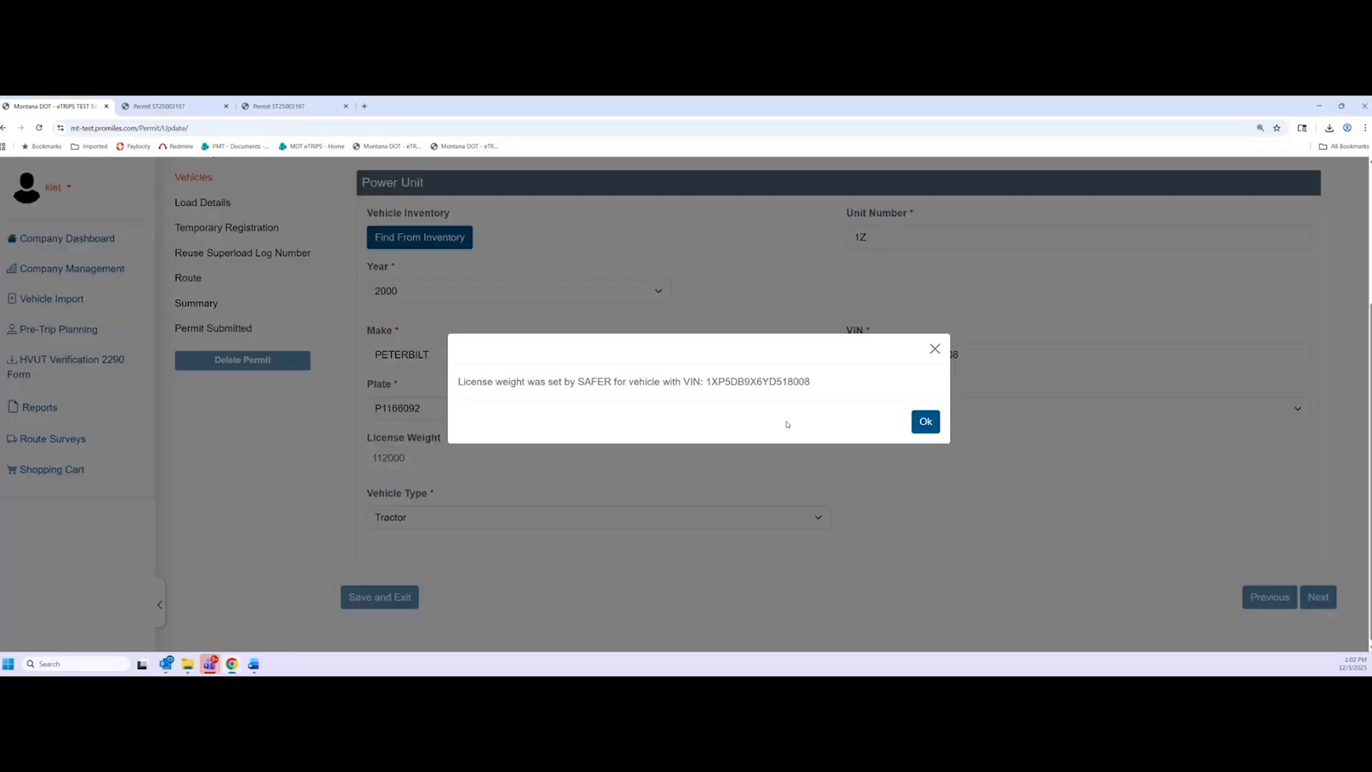
click(925, 421)
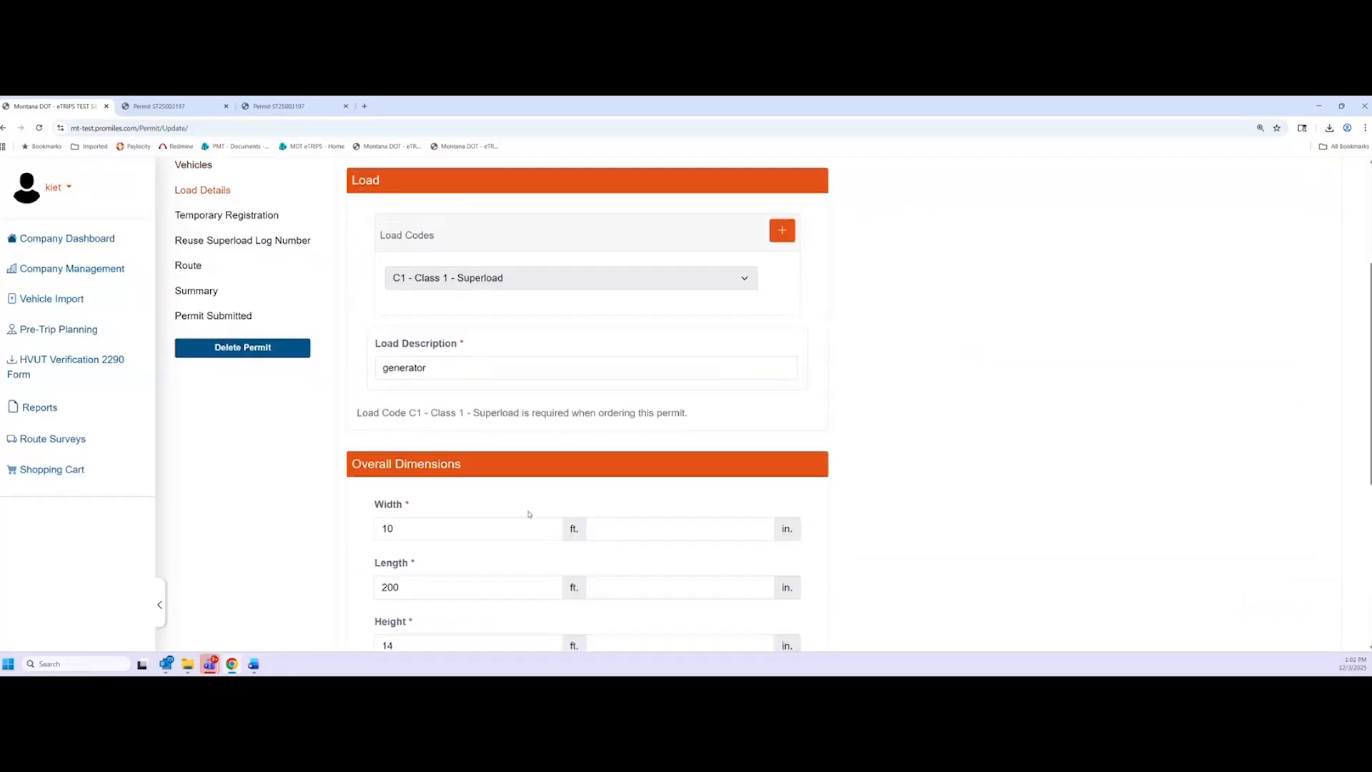
On Load Details, enter 1 in the Width inches box so the 'generator' load is 10 ft 1 in wide
scroll(529, 514, down, 1)
scroll(371, 547, down, 3)
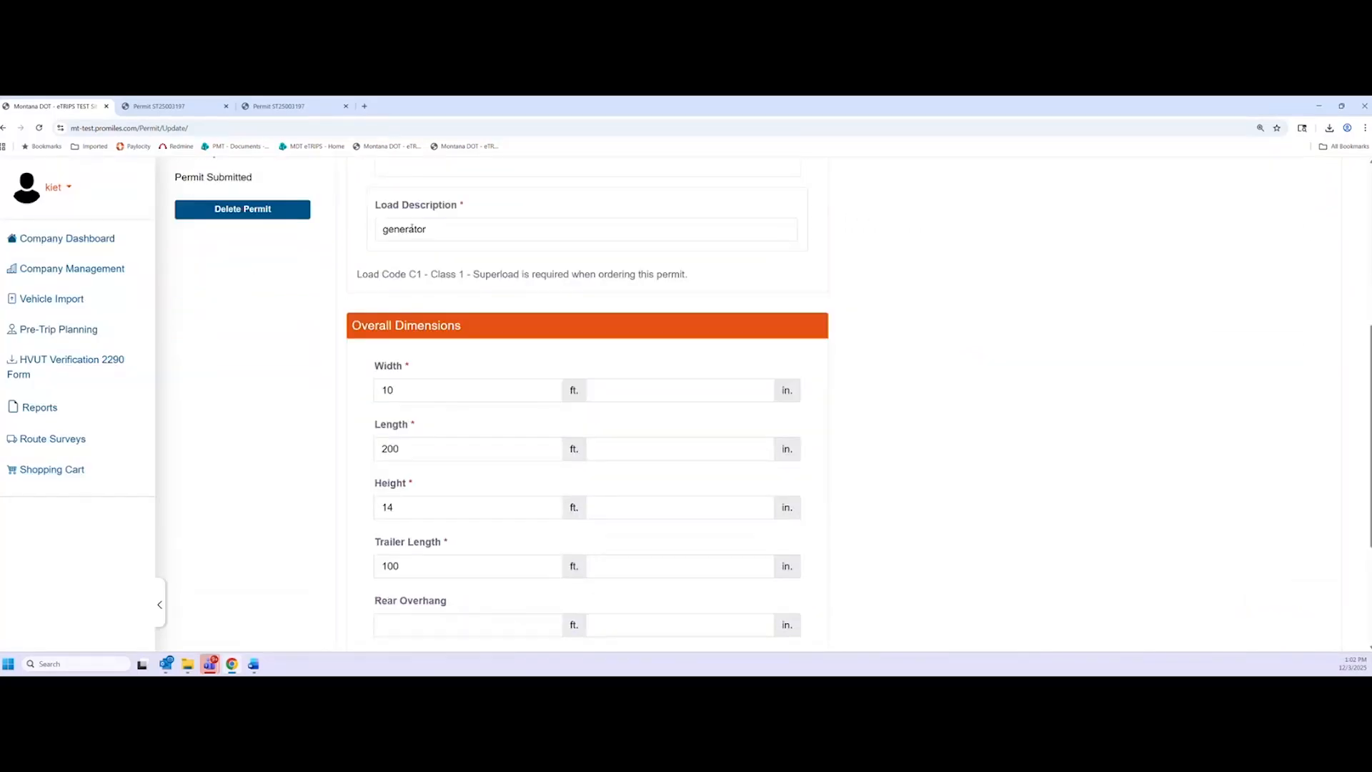
double_click(435, 233)
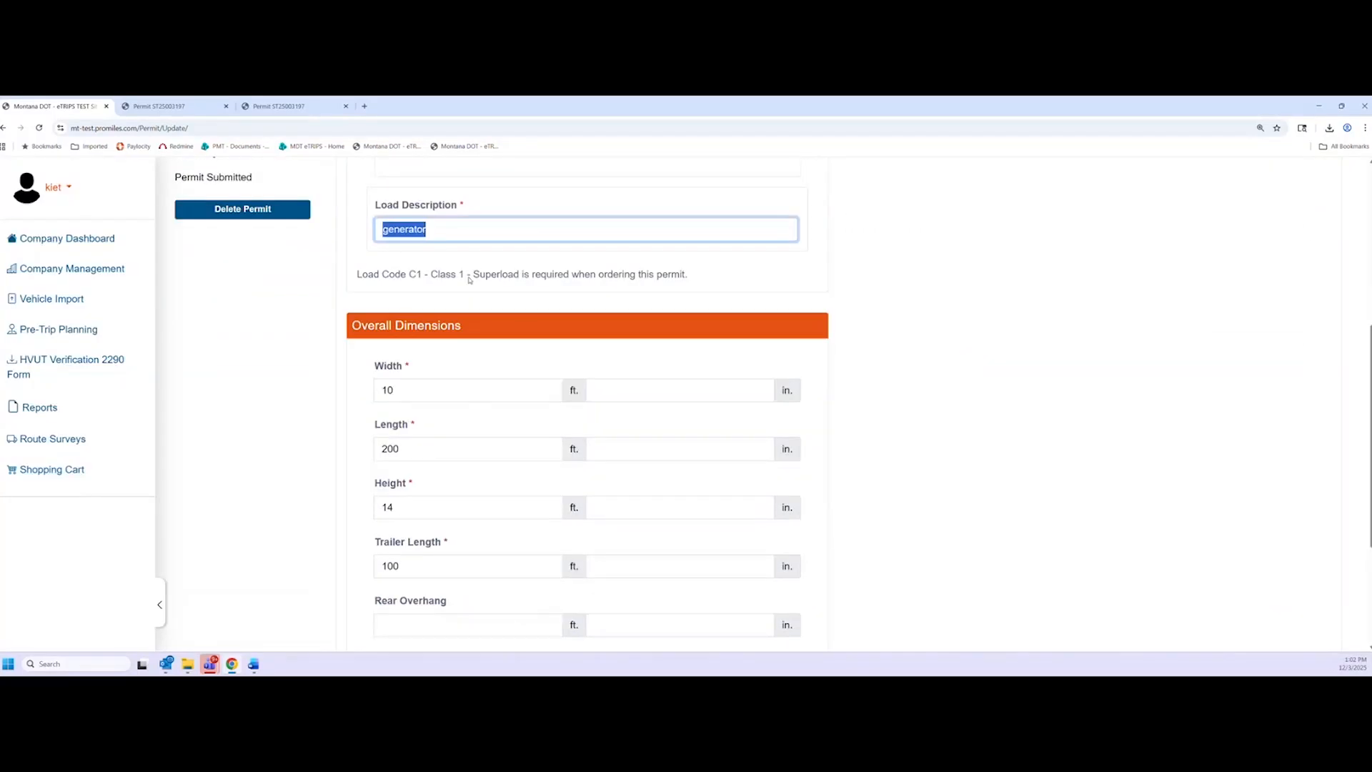
click(429, 270)
scroll(363, 438, down, 1)
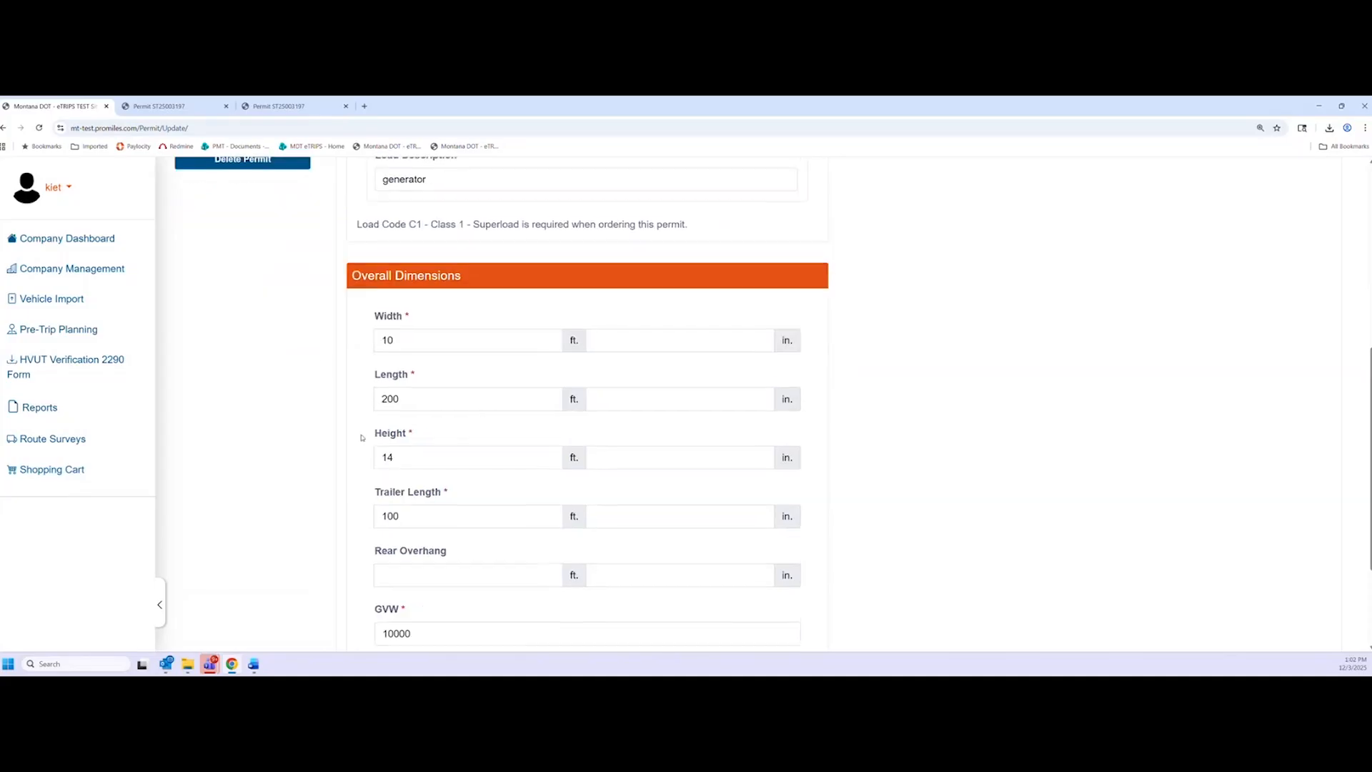
scroll(334, 361, down, 3)
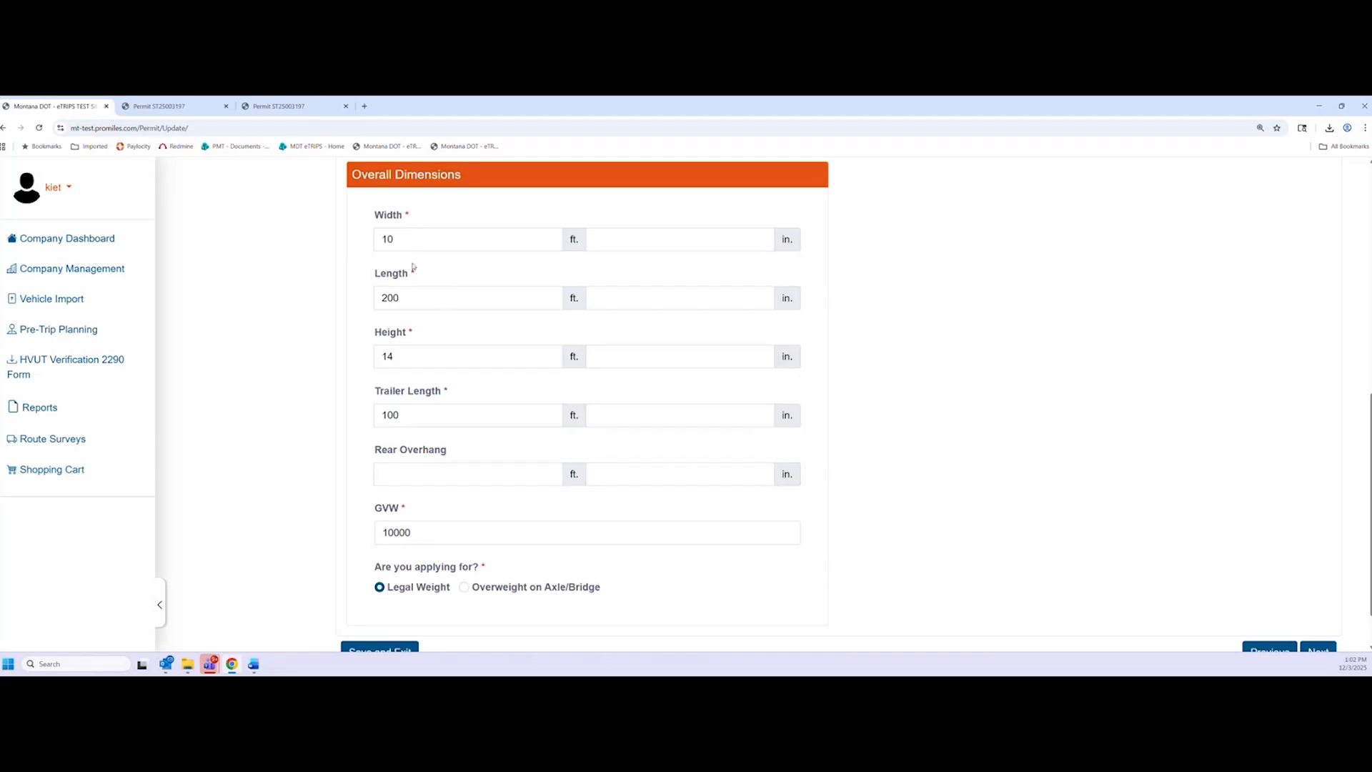
click(643, 241)
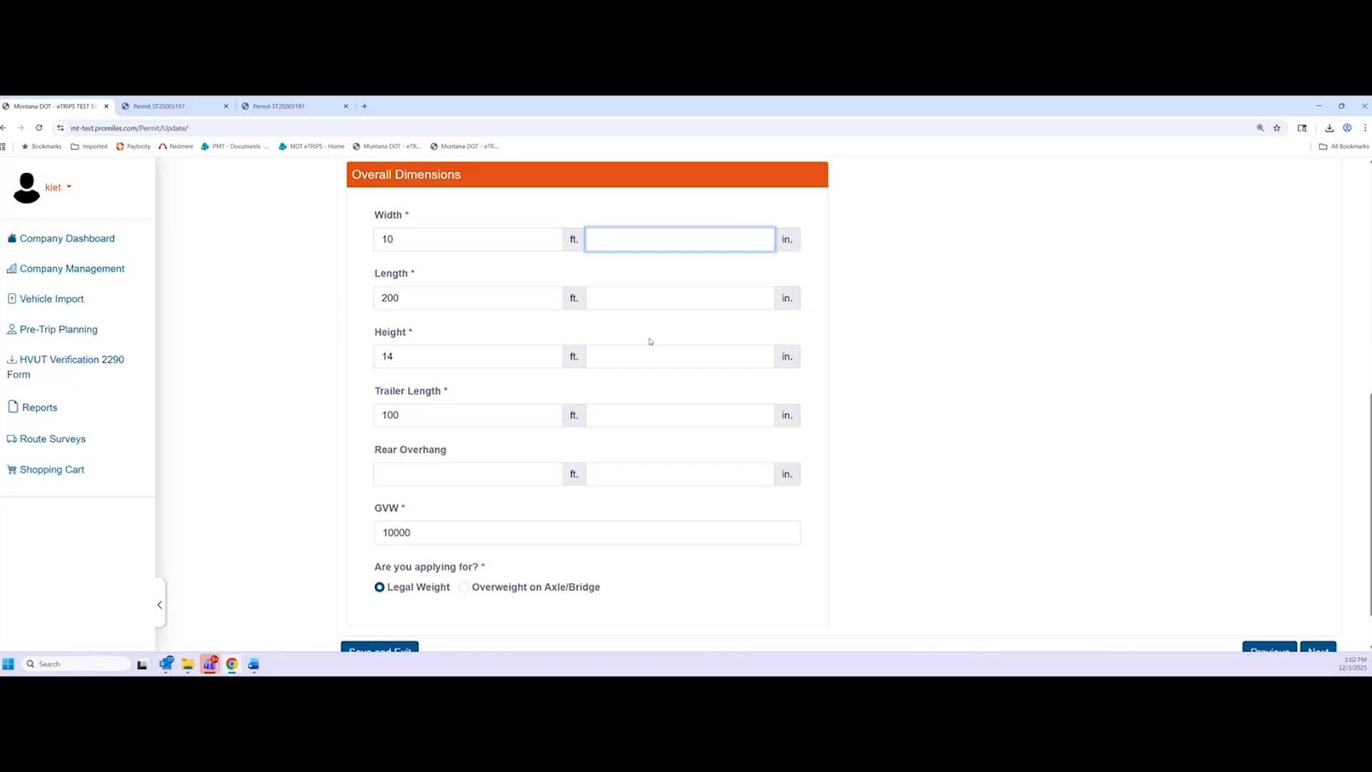
text(1)
click(907, 370)
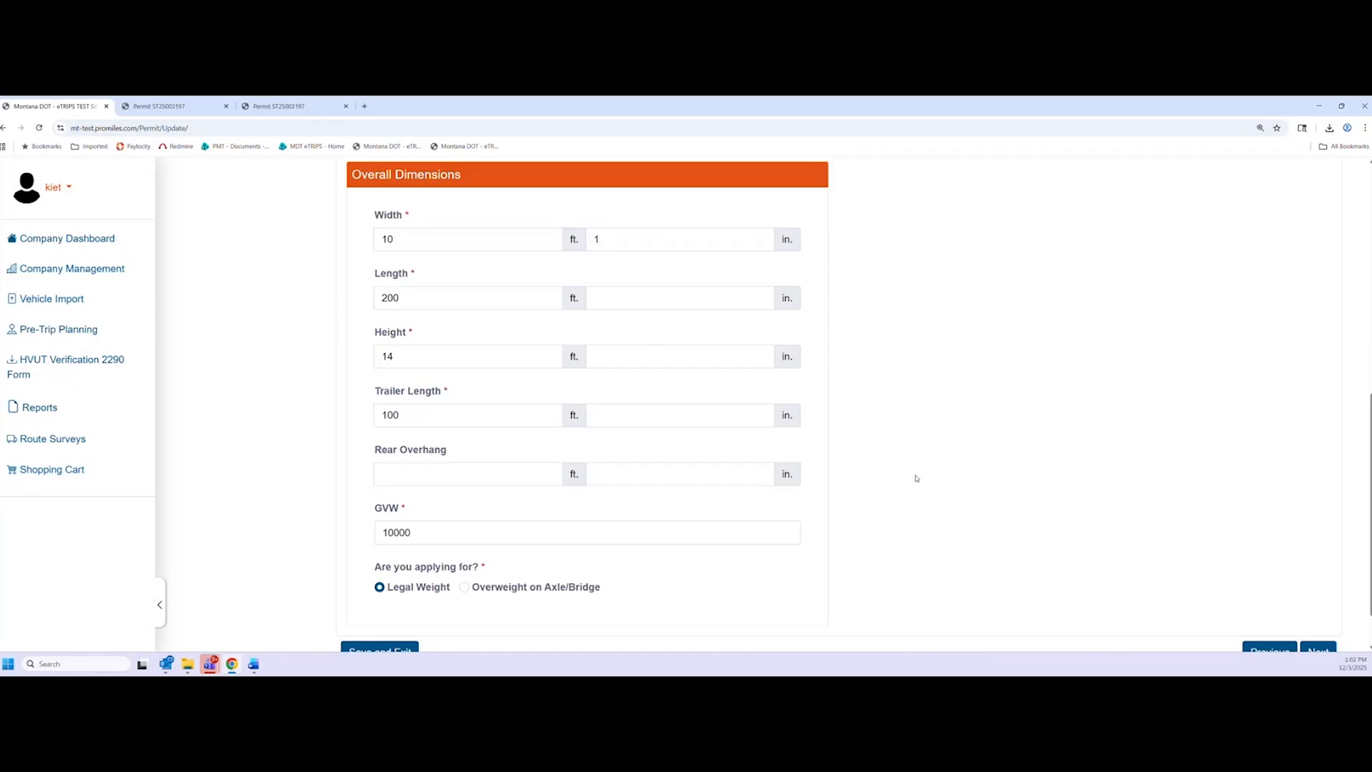
scroll(1231, 536, down, 1)
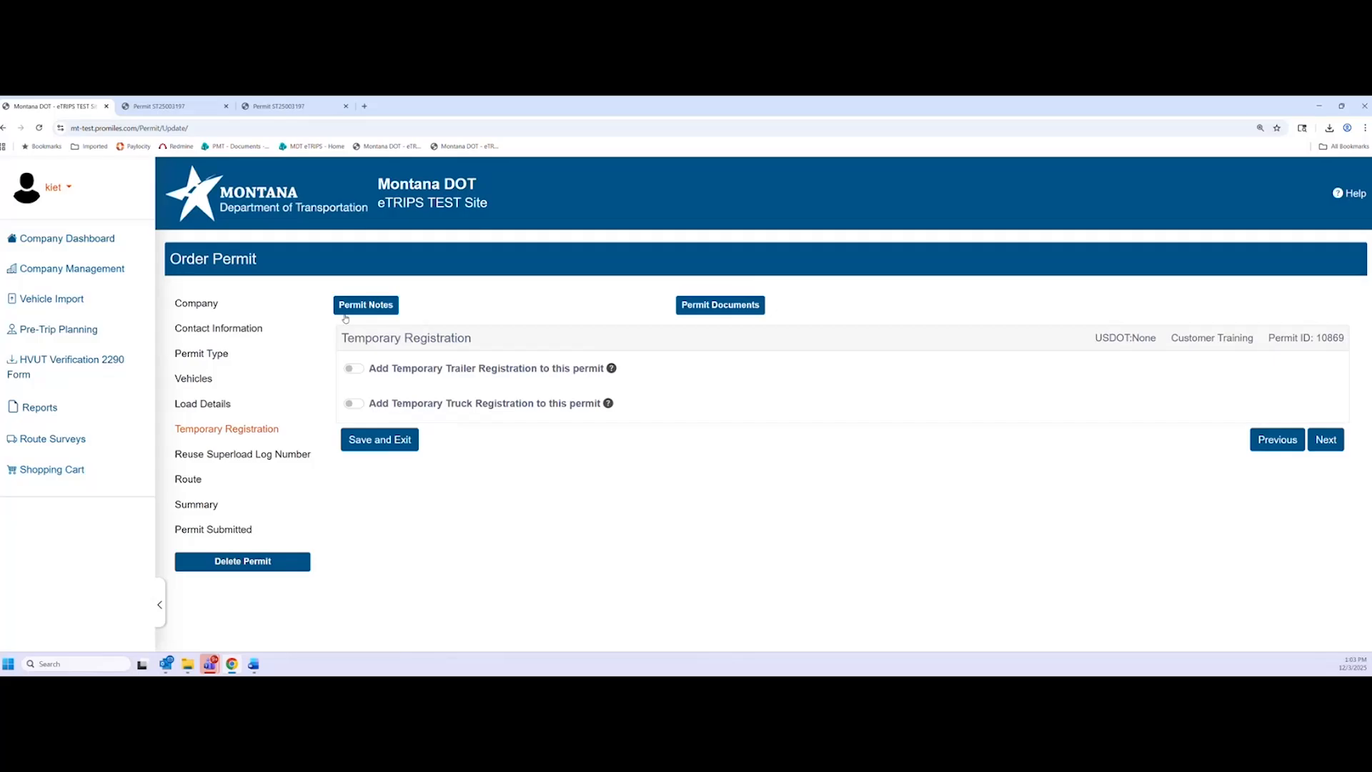
On the superload log step, enter log number C1-2500138 from the permit PDF and validate it
click(1325, 440)
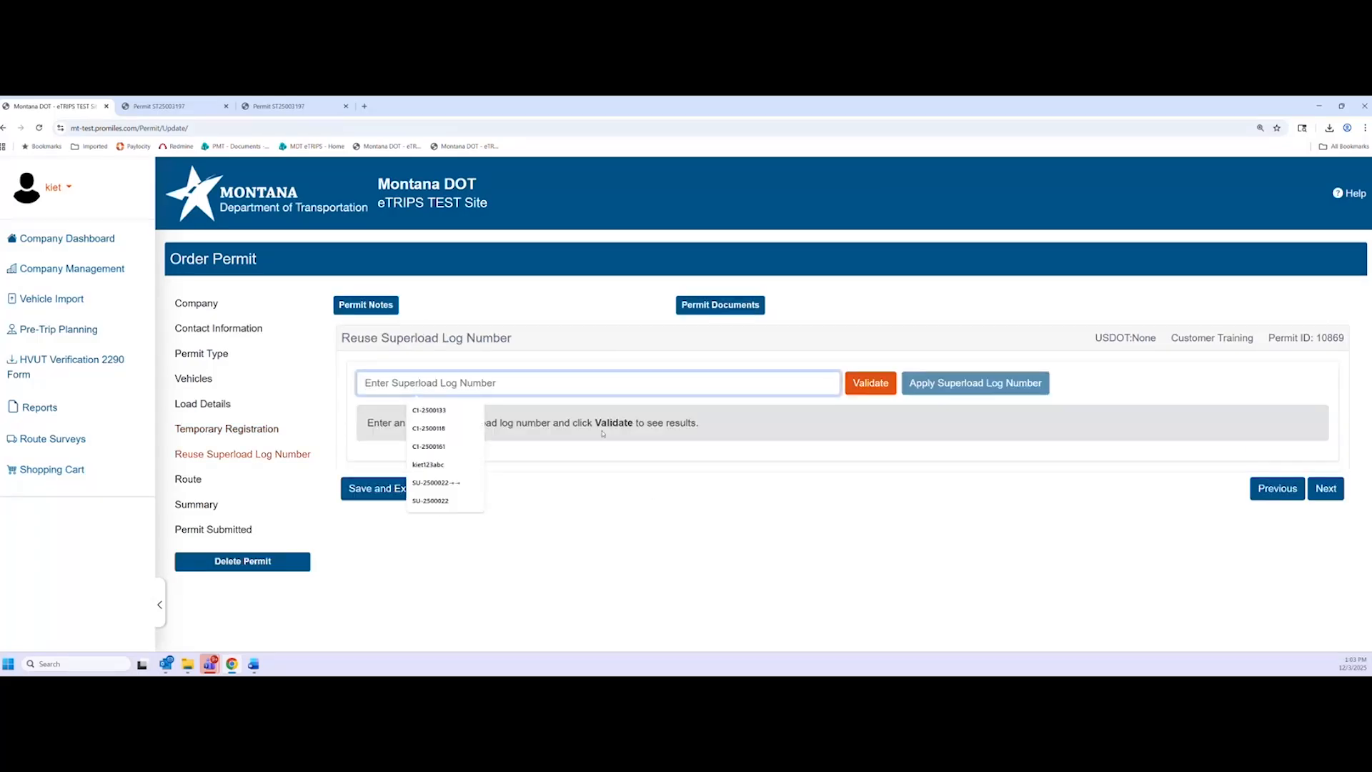
click(143, 115)
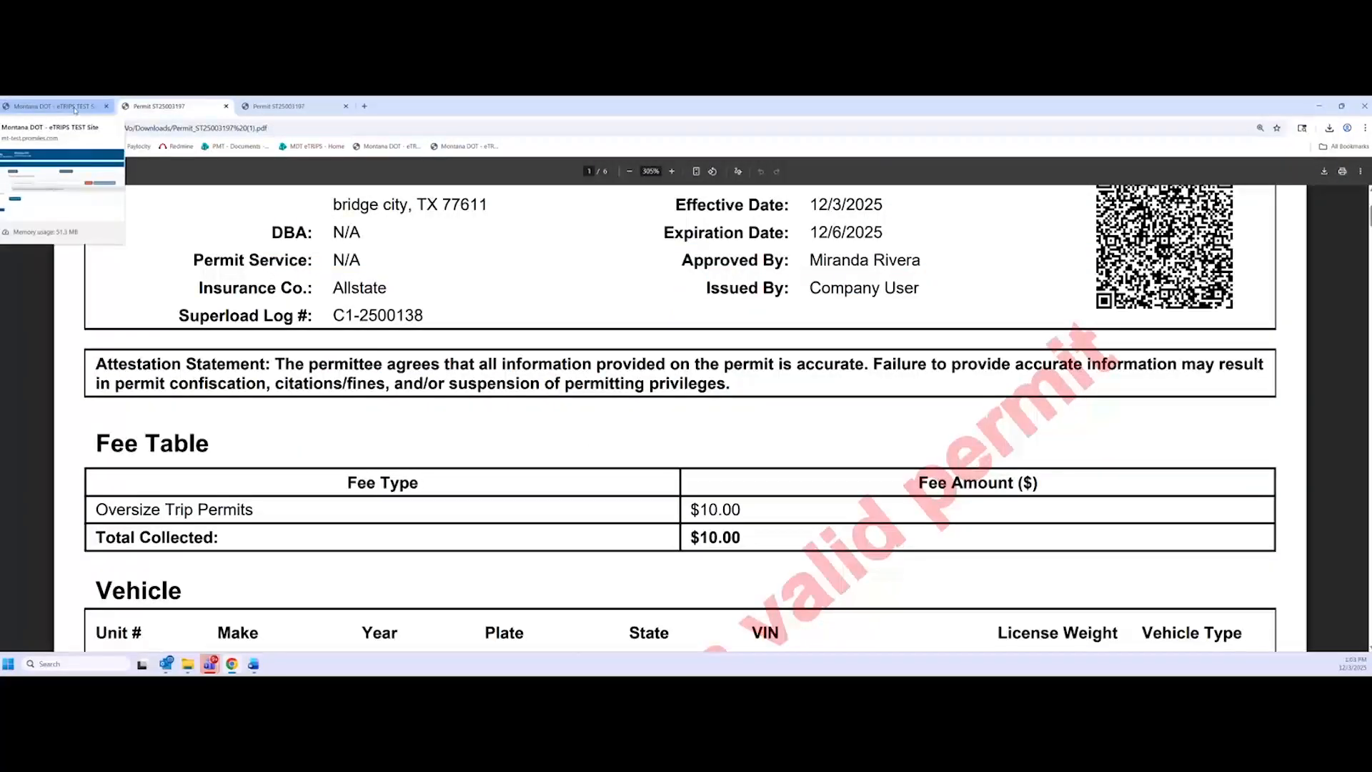
click(74, 110)
click(472, 385)
text(C1-)
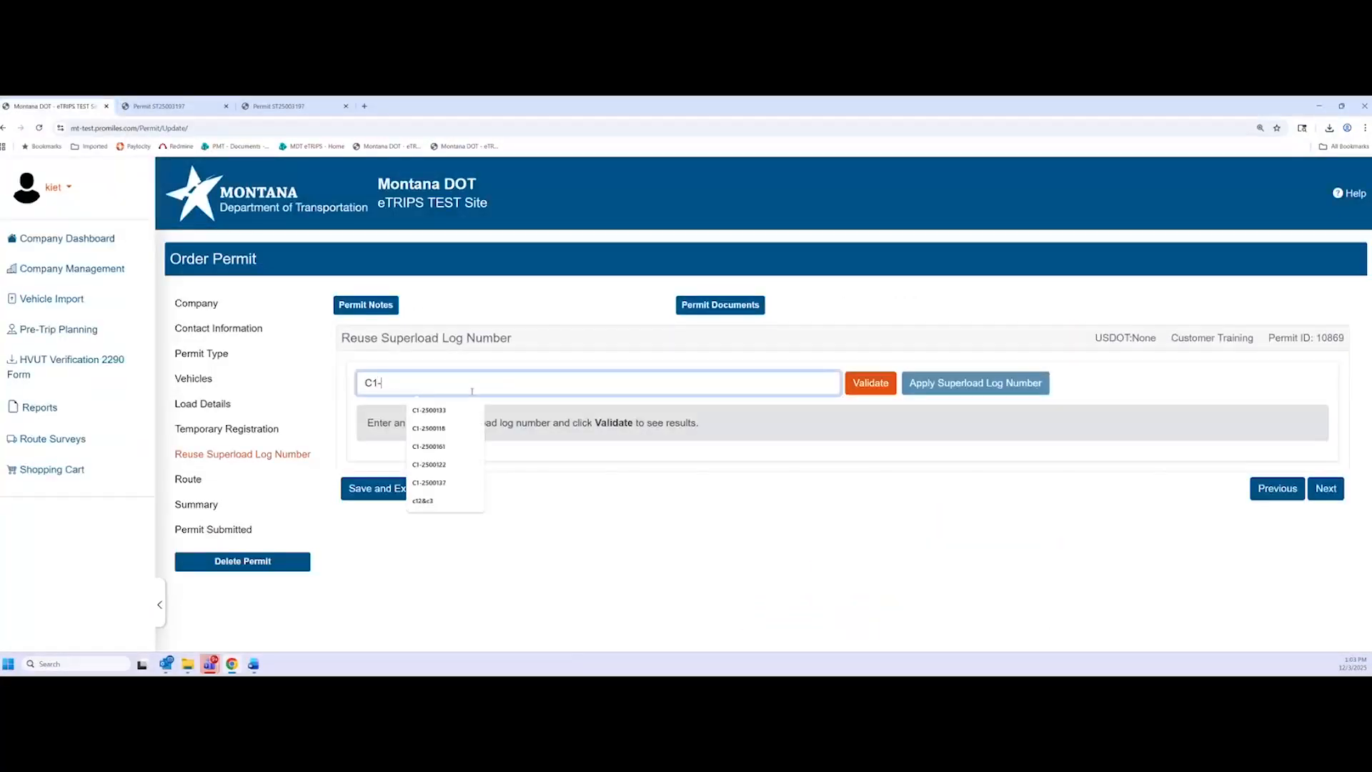
text(250013)
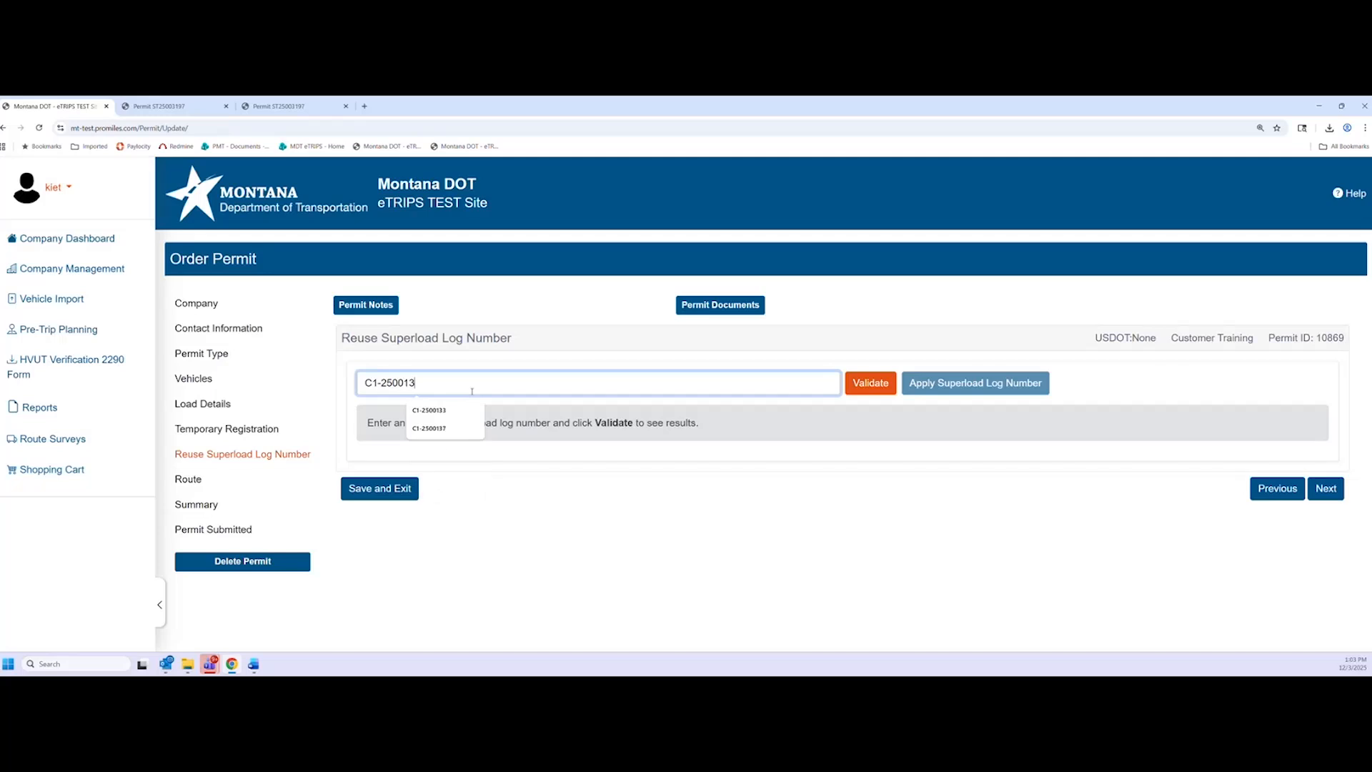
text(8)
click(755, 353)
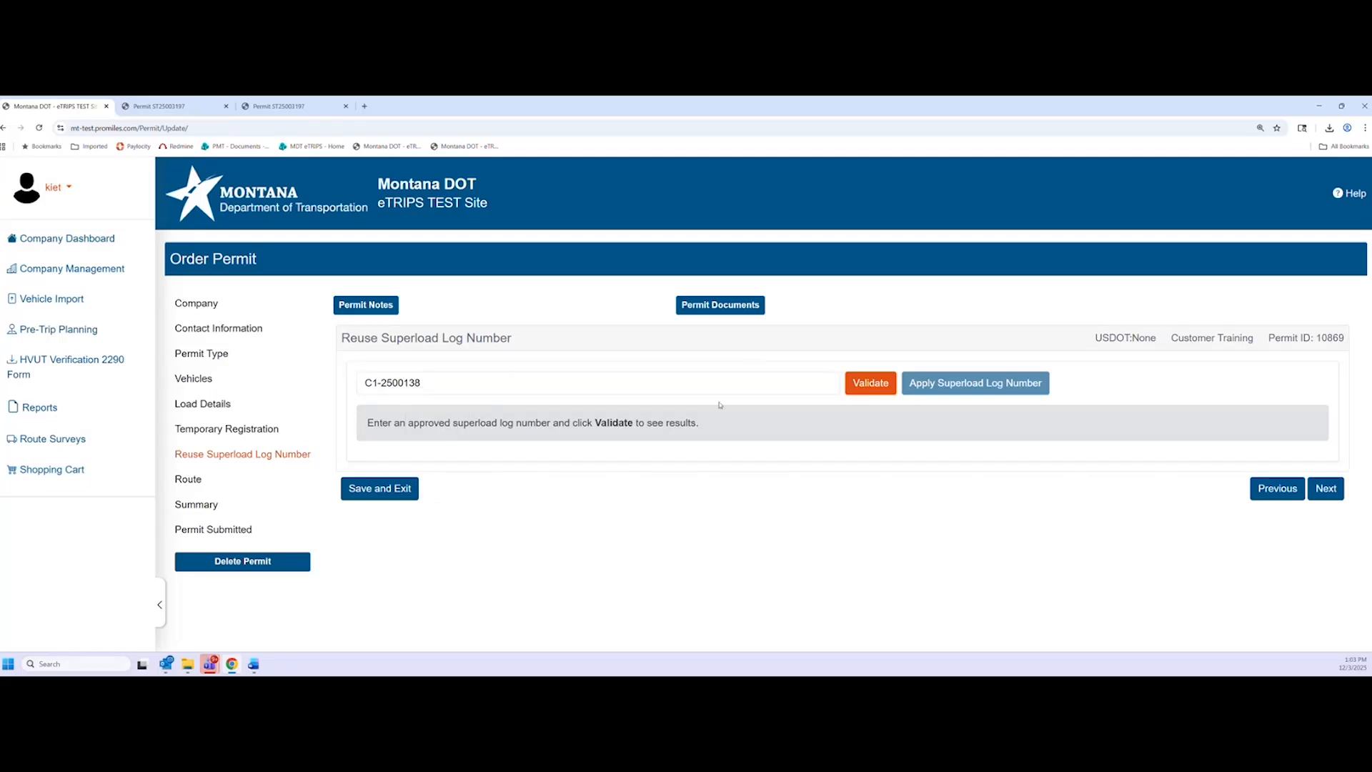
click(872, 384)
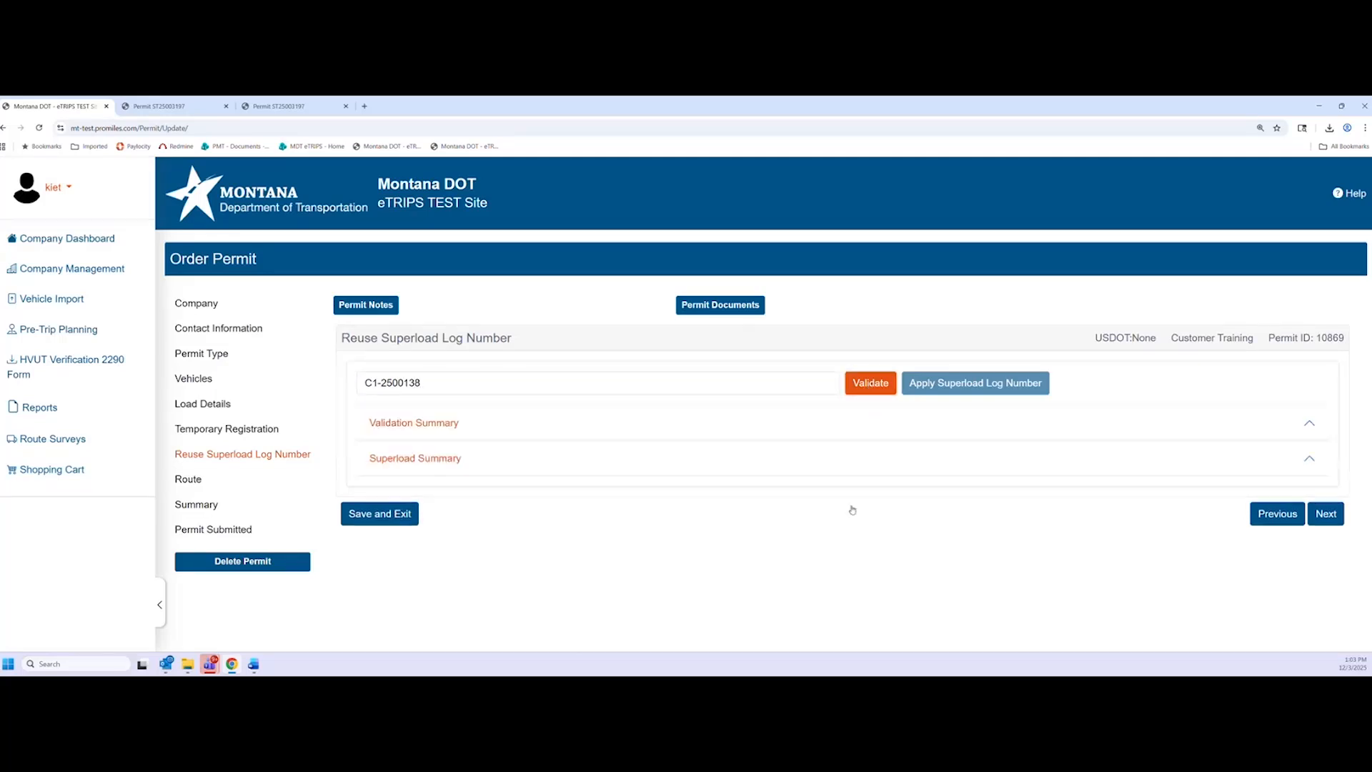
Review the failed width check (10' 1" versus 10' 0") and go back to Load Details
scroll(873, 388, down, 2)
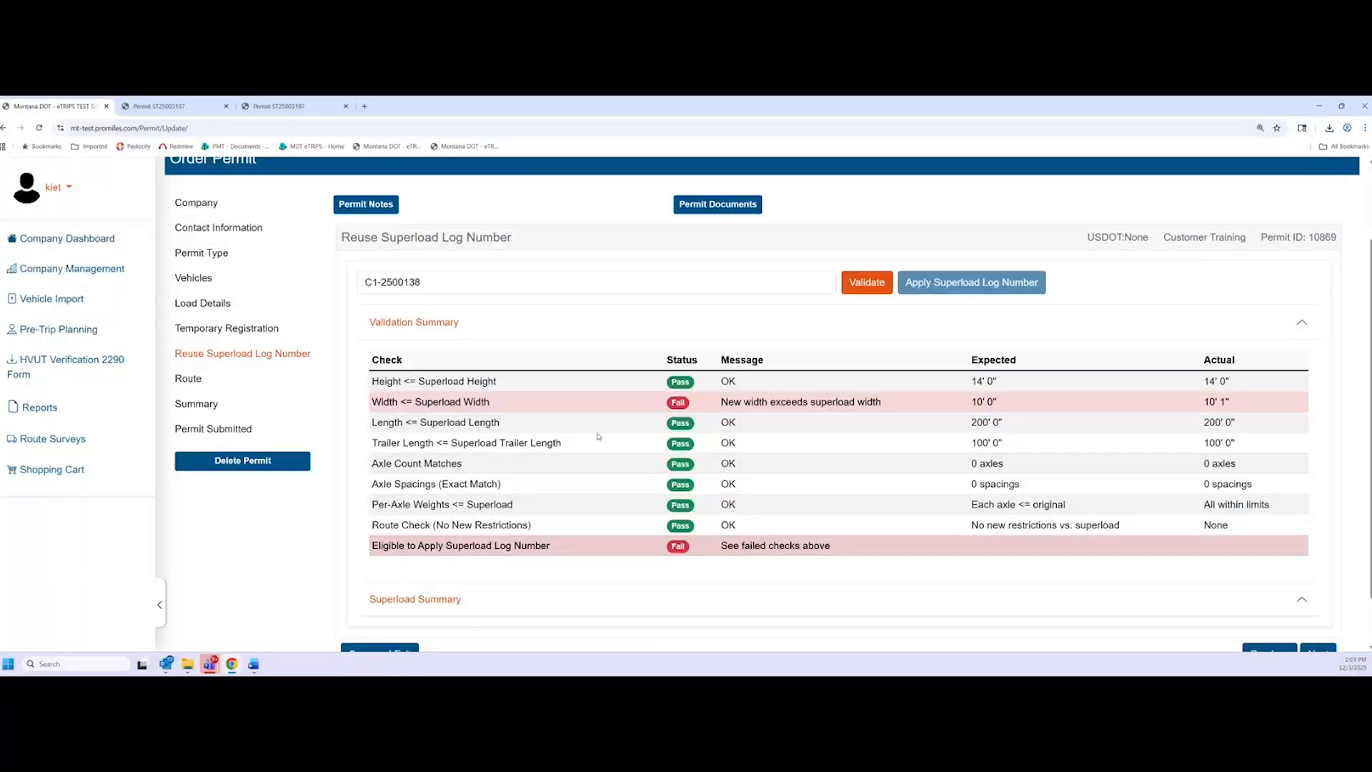
scroll(538, 446, down, 1)
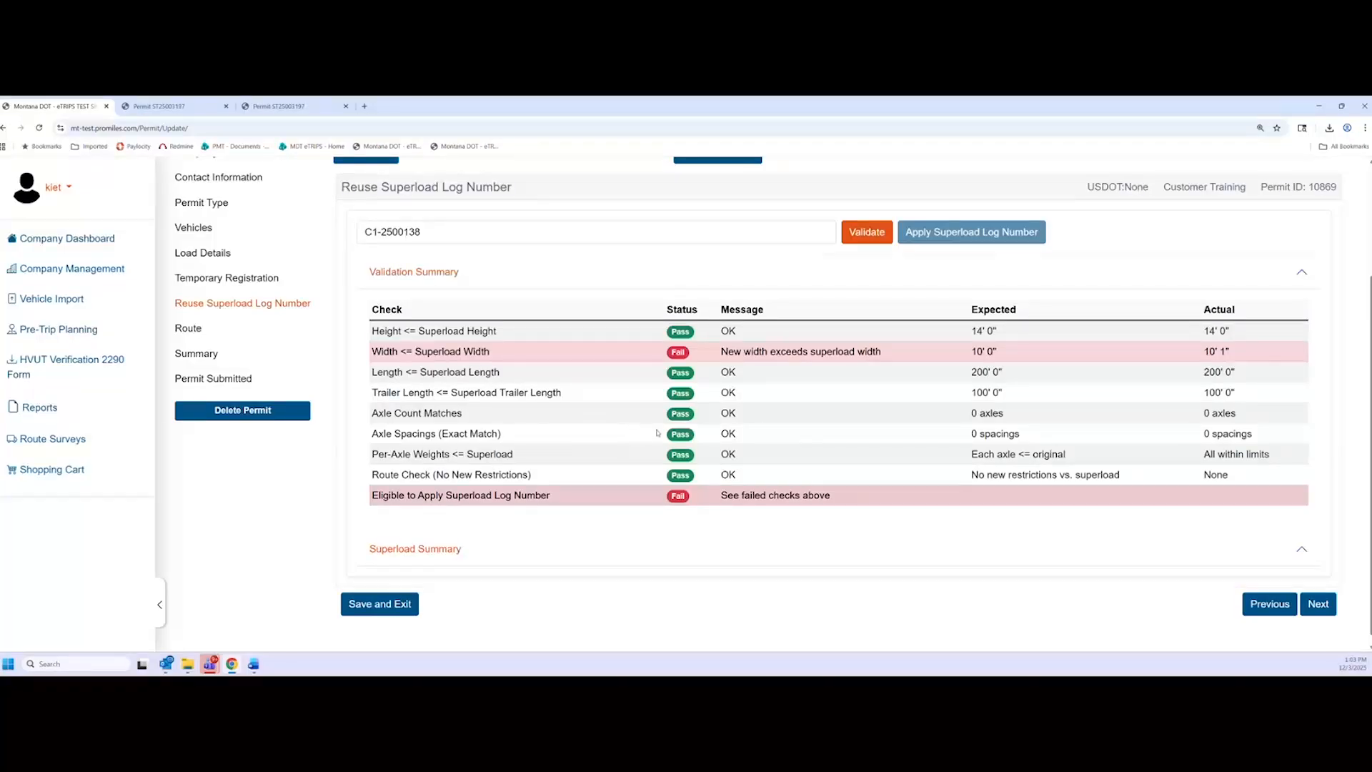
scroll(650, 430, up, 1)
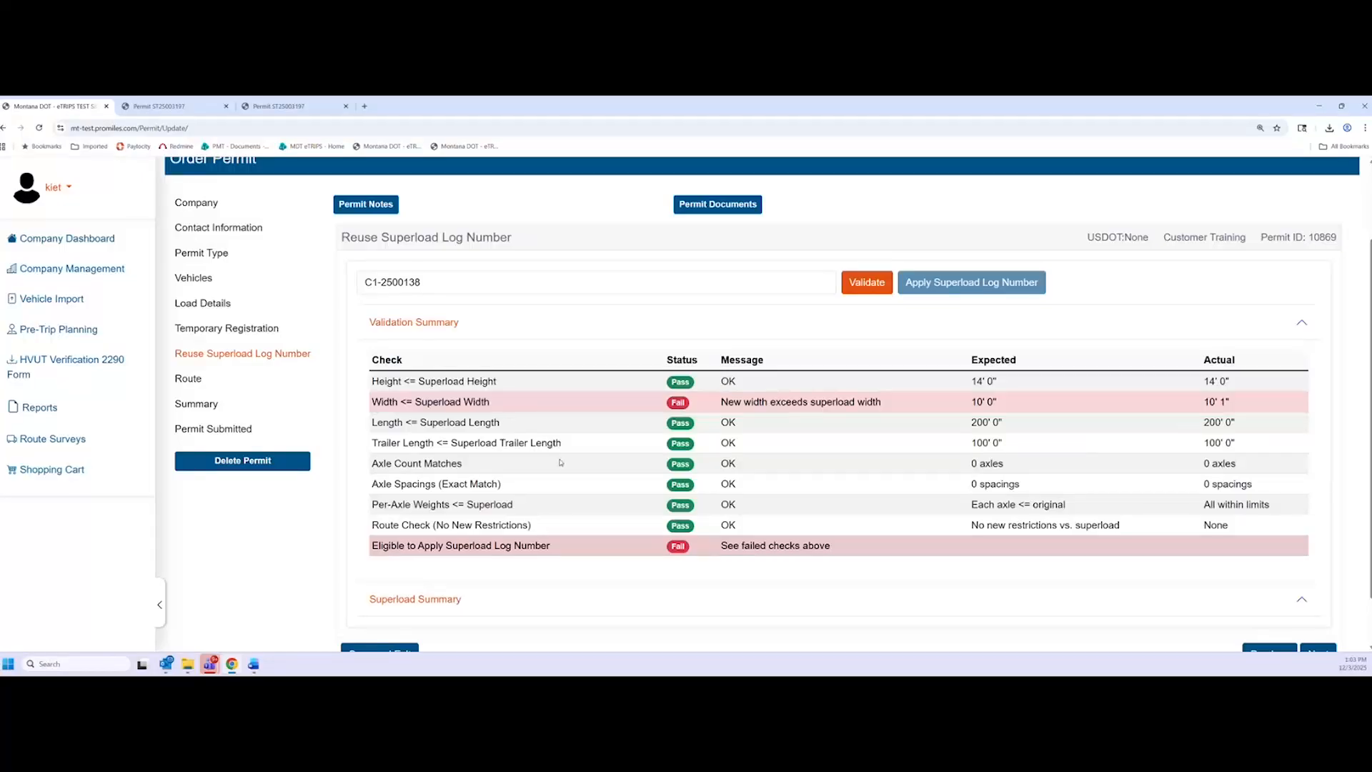
scroll(560, 462, up, 2)
scroll(559, 394, down, 1)
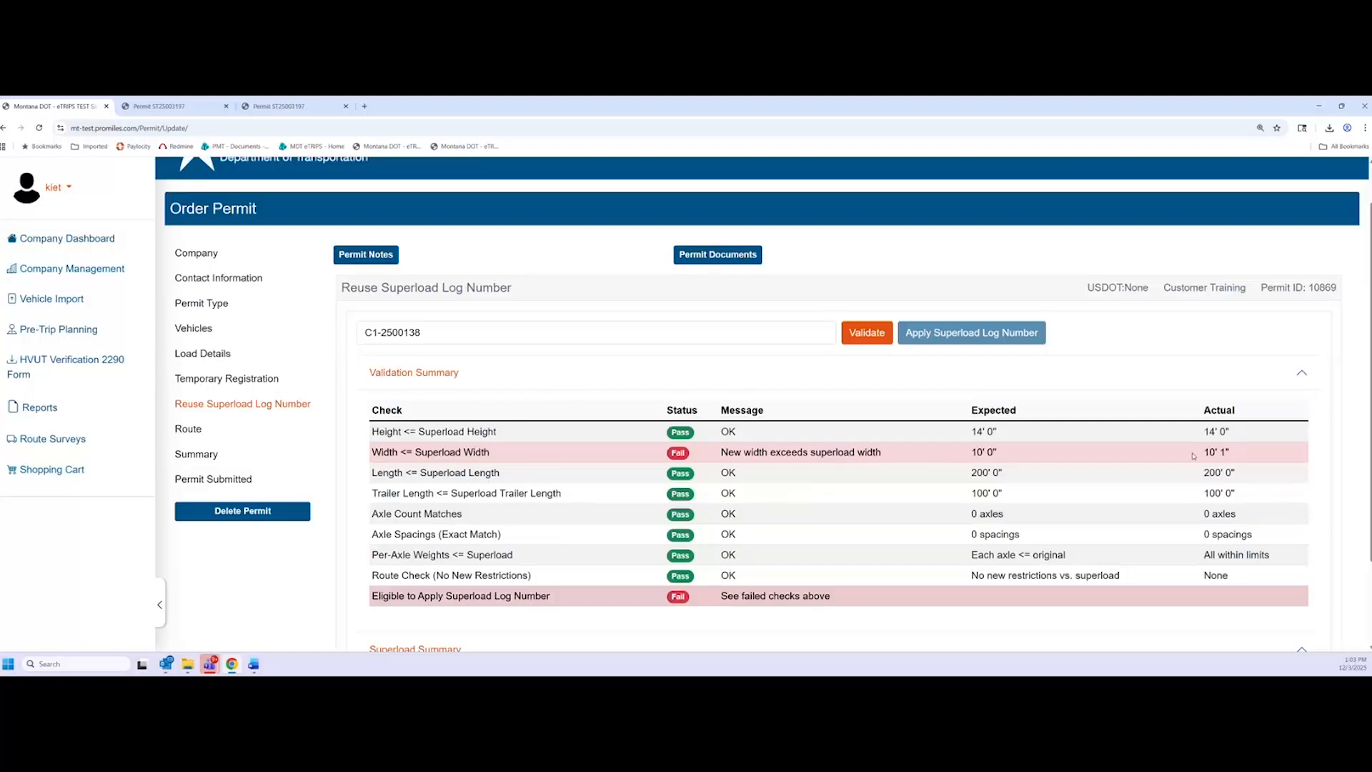
drag(1193, 455, 1234, 456)
drag(1001, 452, 970, 455)
click(975, 454)
scroll(970, 458, down, 2)
click(1264, 603)
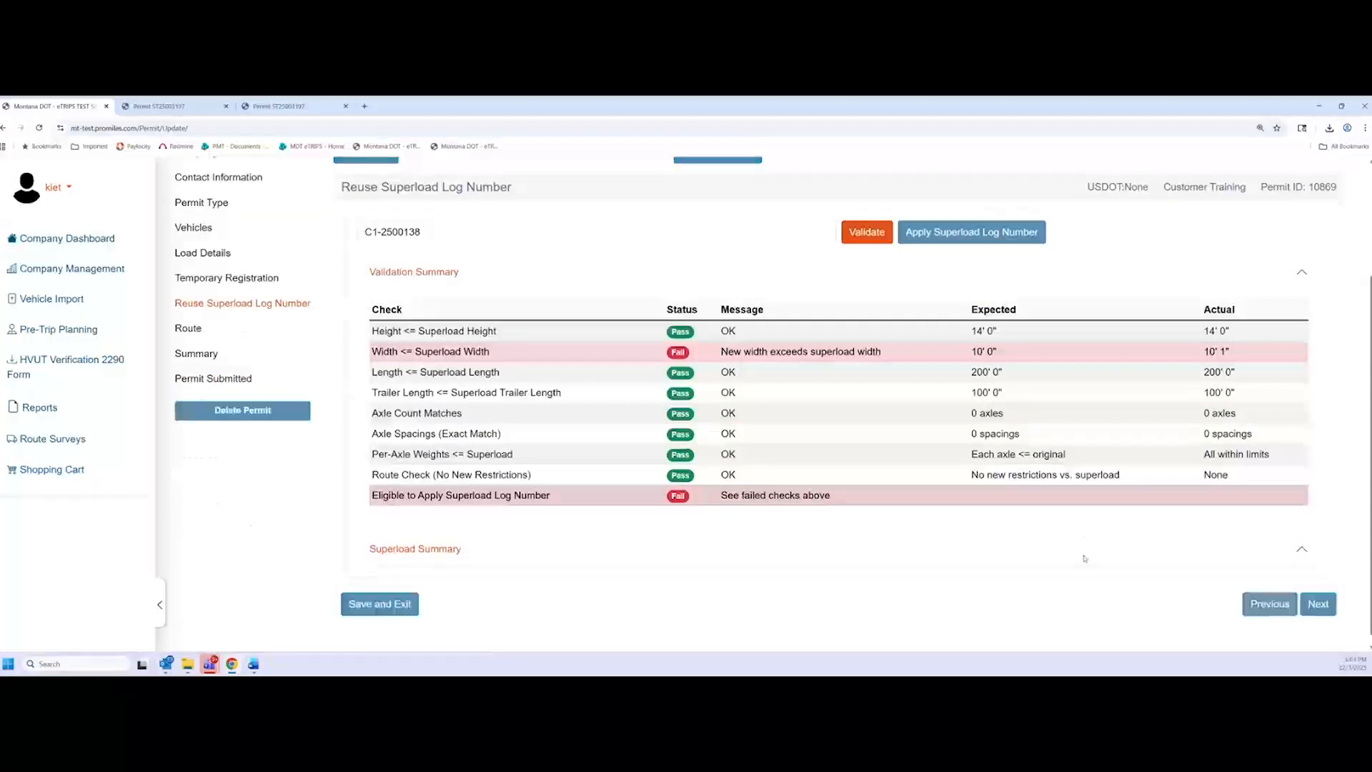
click(1278, 439)
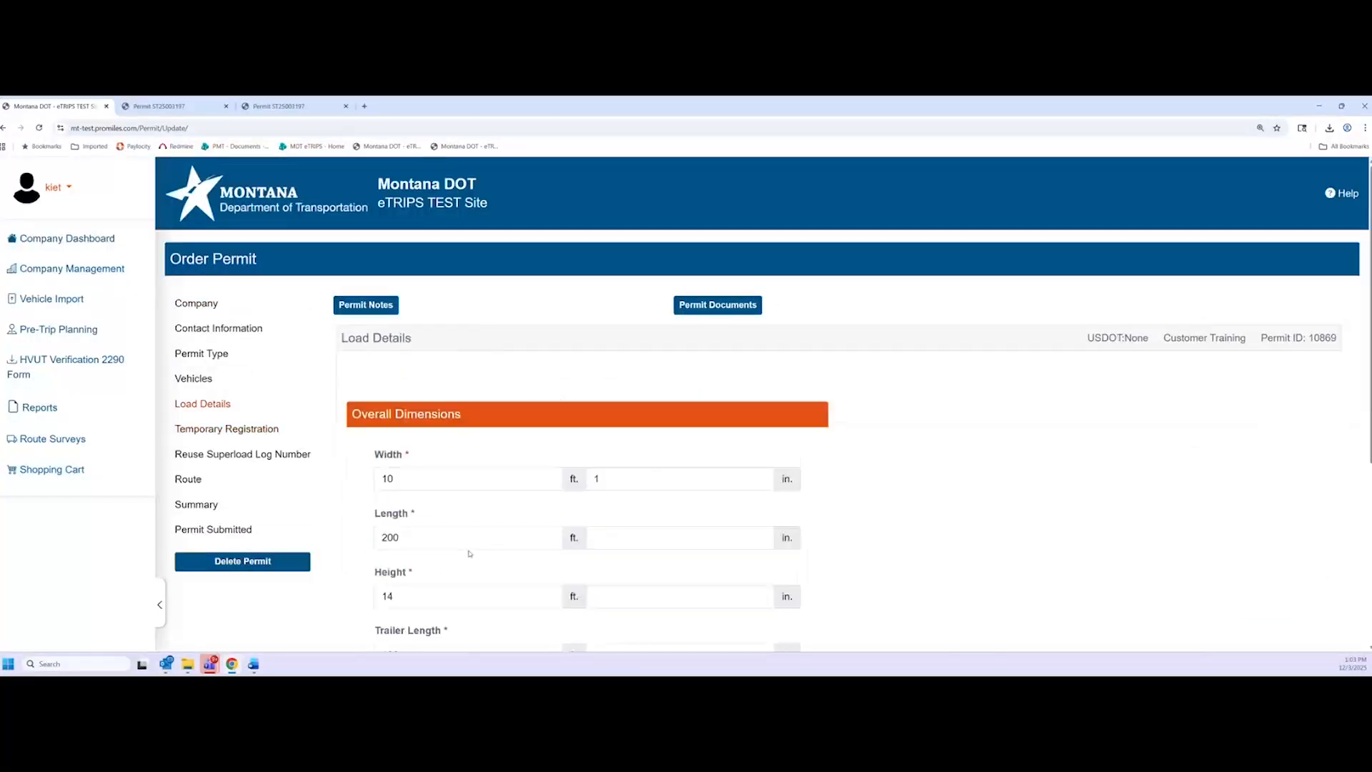
Remove the extra inch so the load width is back to 10 ft 0 in
scroll(467, 550, down, 1)
scroll(544, 578, down, 4)
click(628, 443)
text(1)
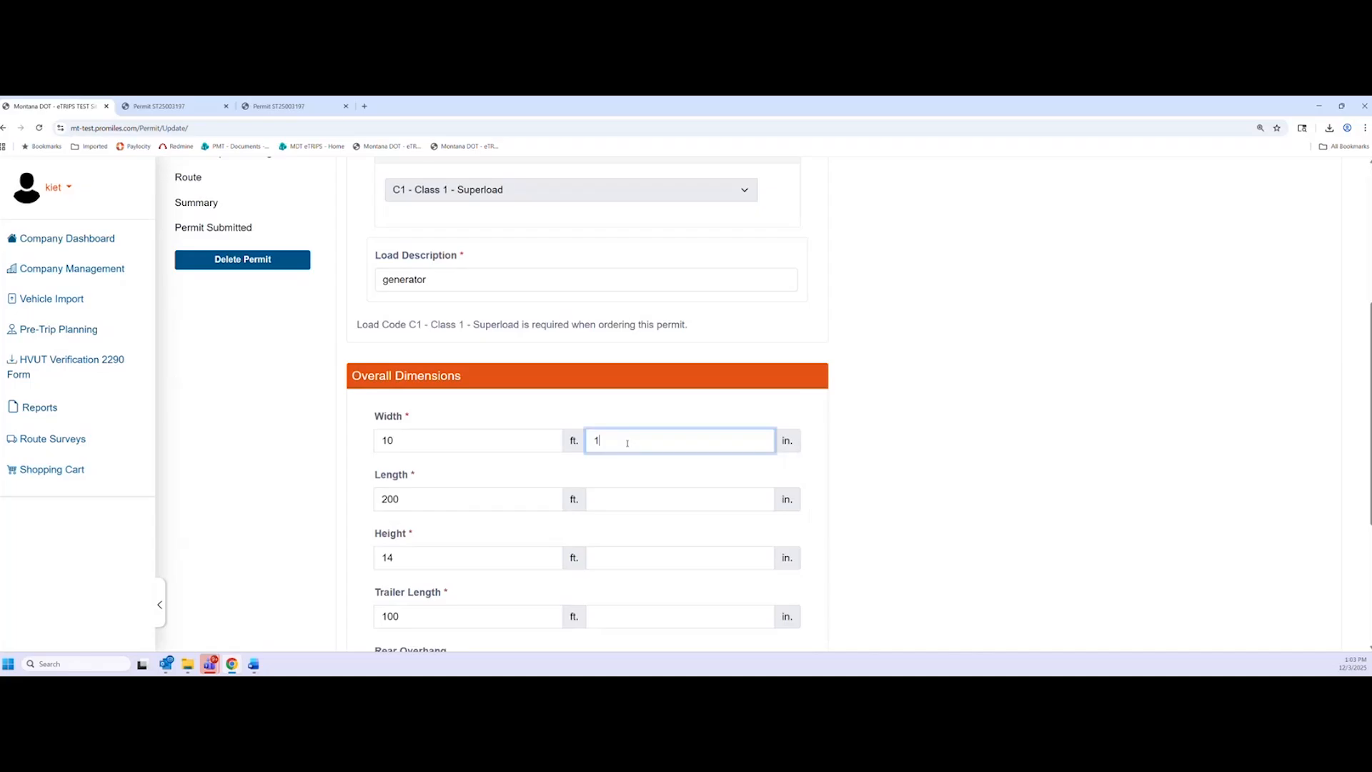
key(BackSpace)
click(1025, 399)
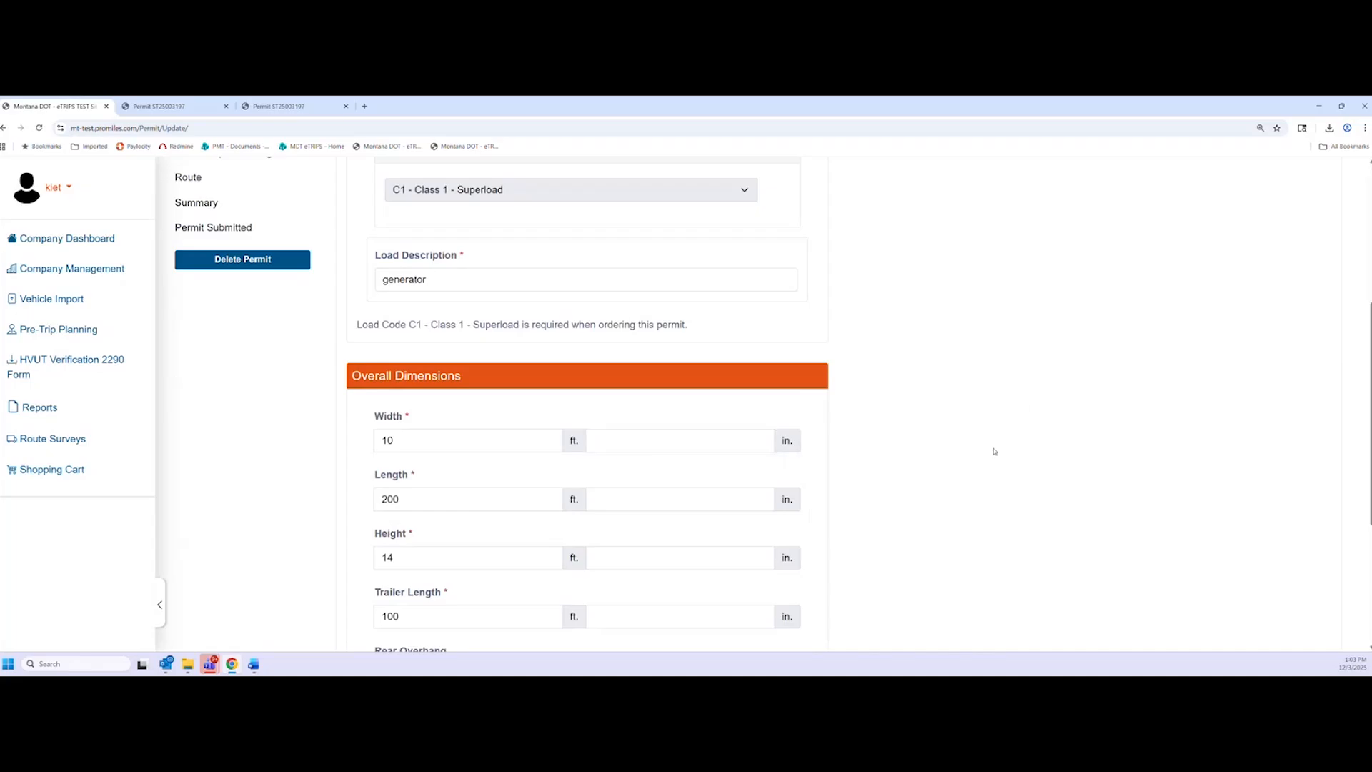
scroll(994, 452, down, 5)
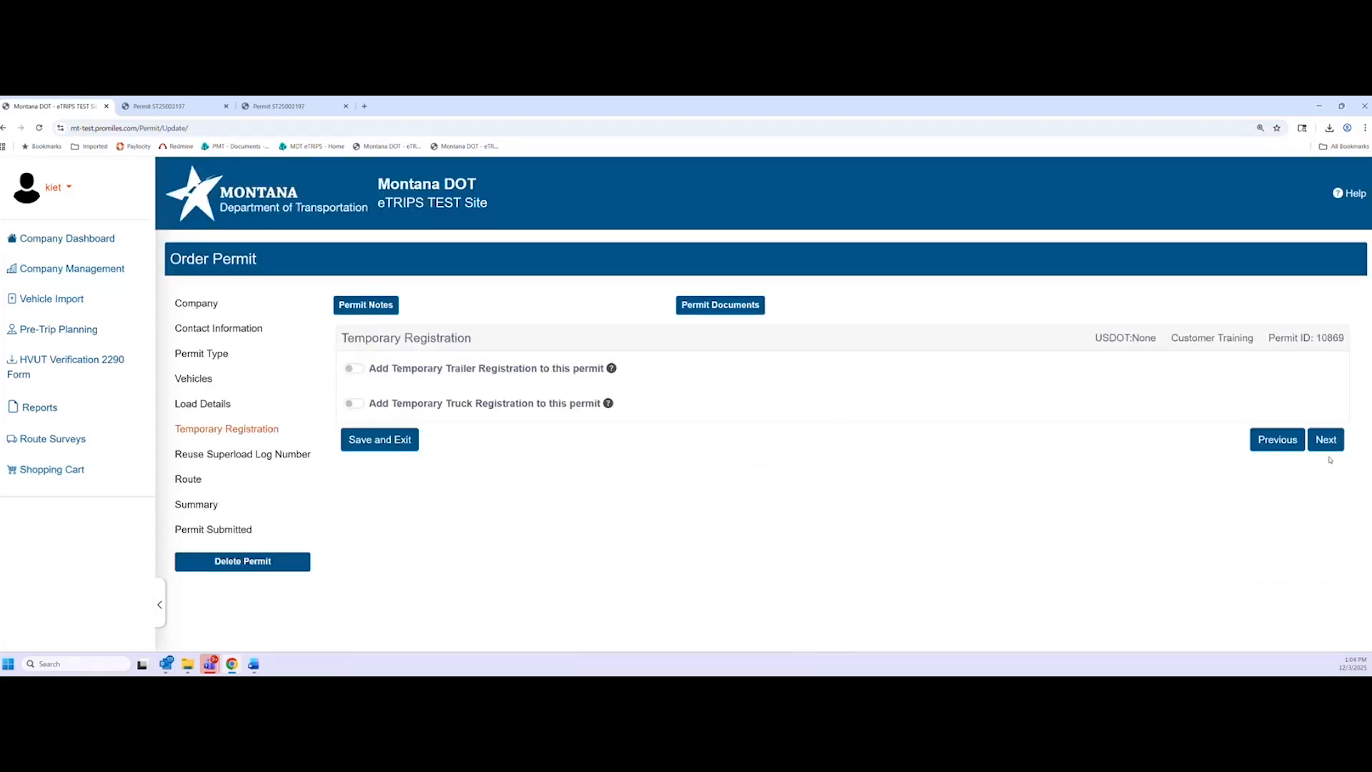
Revalidate superload log C1-2500138 and expand the Superload Summary to confirm every check passes
click(1326, 441)
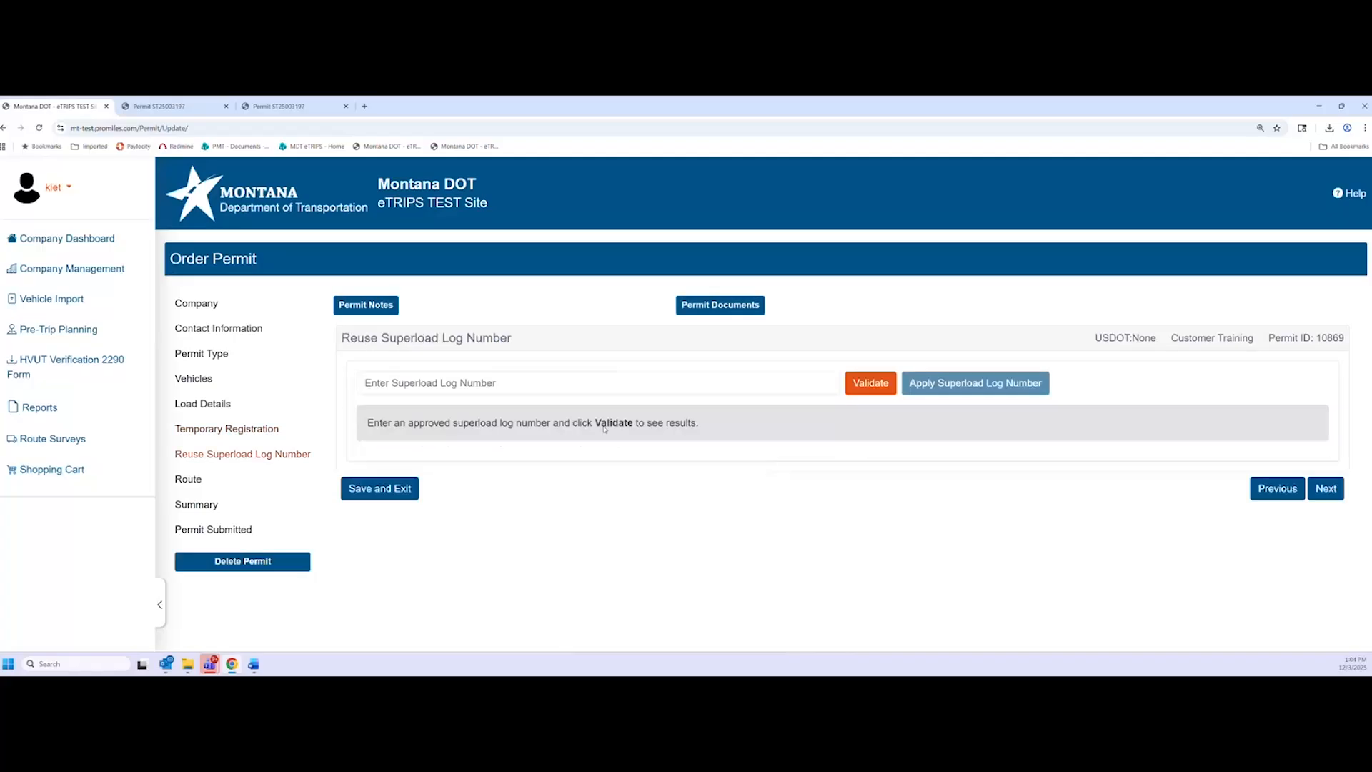
click(582, 390)
text(C250)
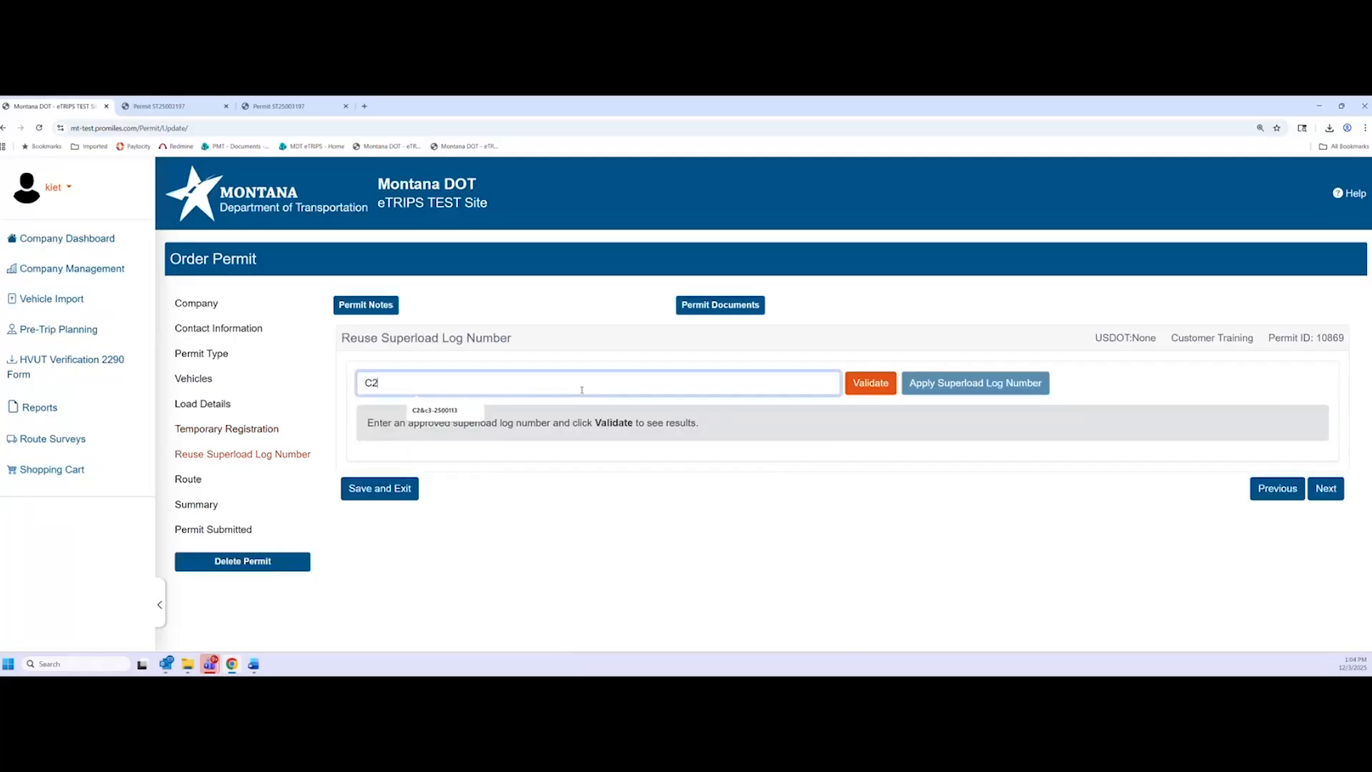
key(BackSpace)
key(BackSpace)
key(BackSpace)
text(1-25001)
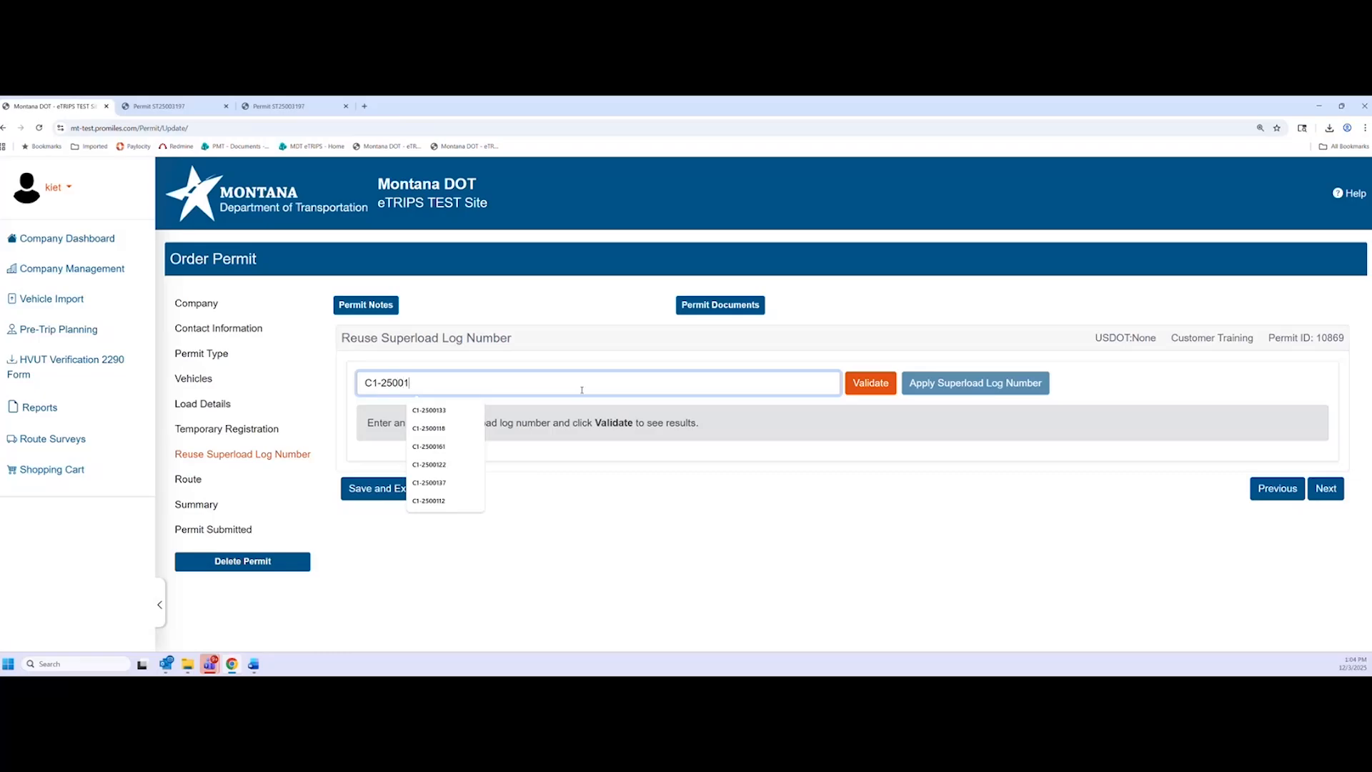
text(38)
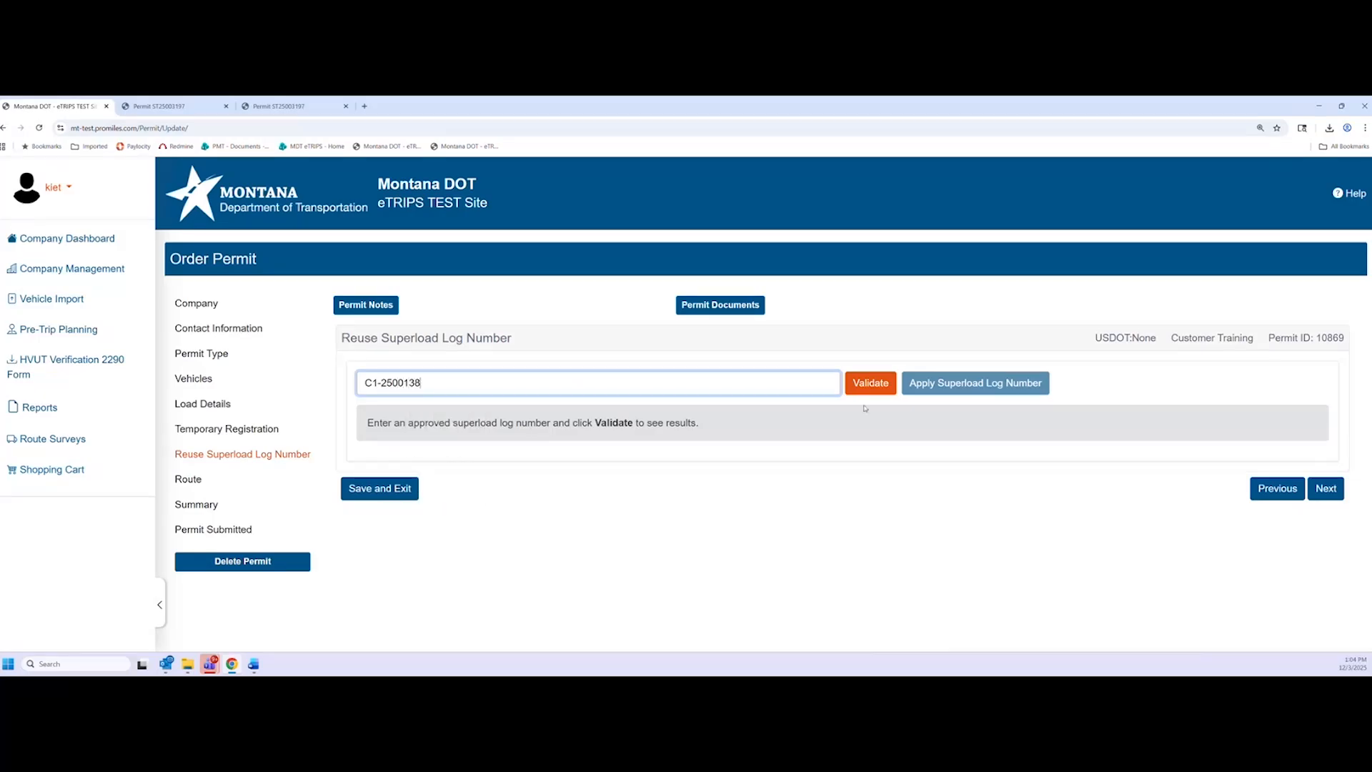
click(869, 384)
scroll(596, 499, down, 2)
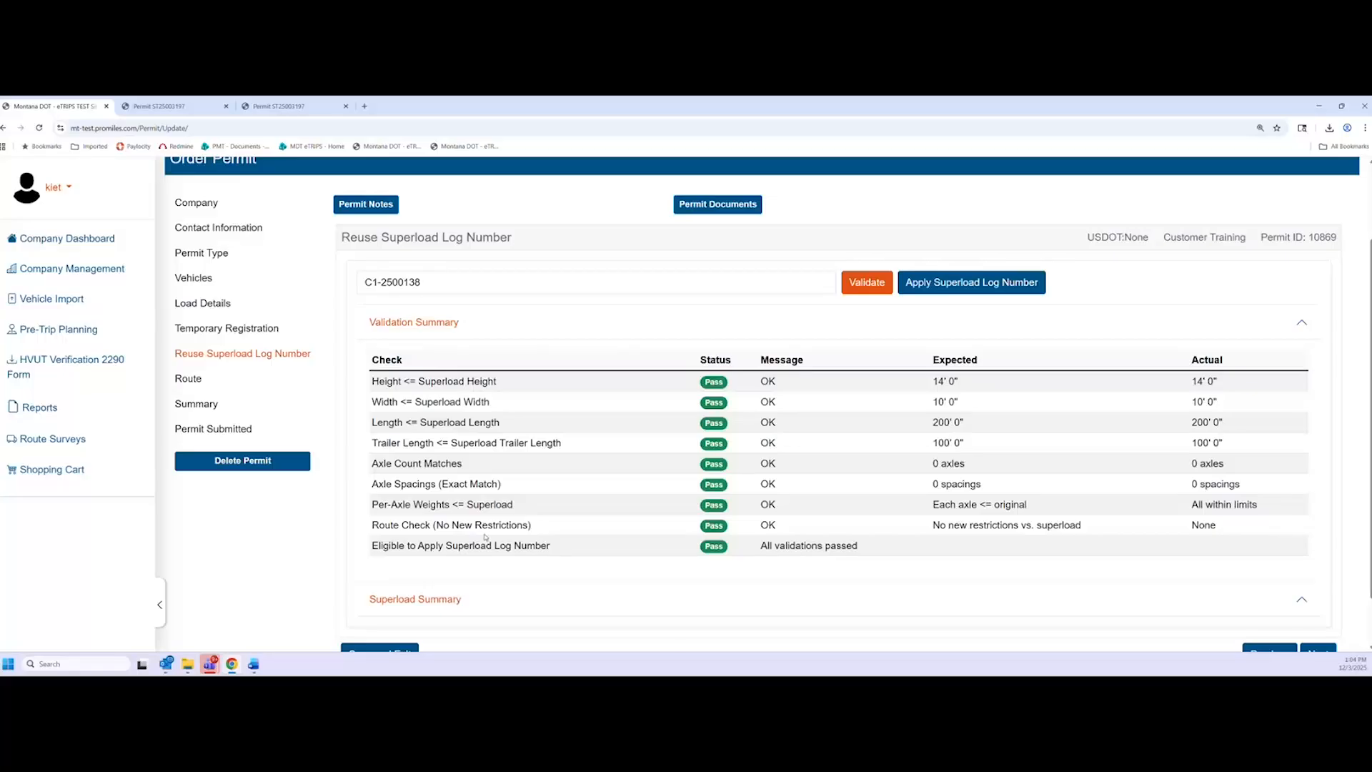
scroll(515, 536, down, 1)
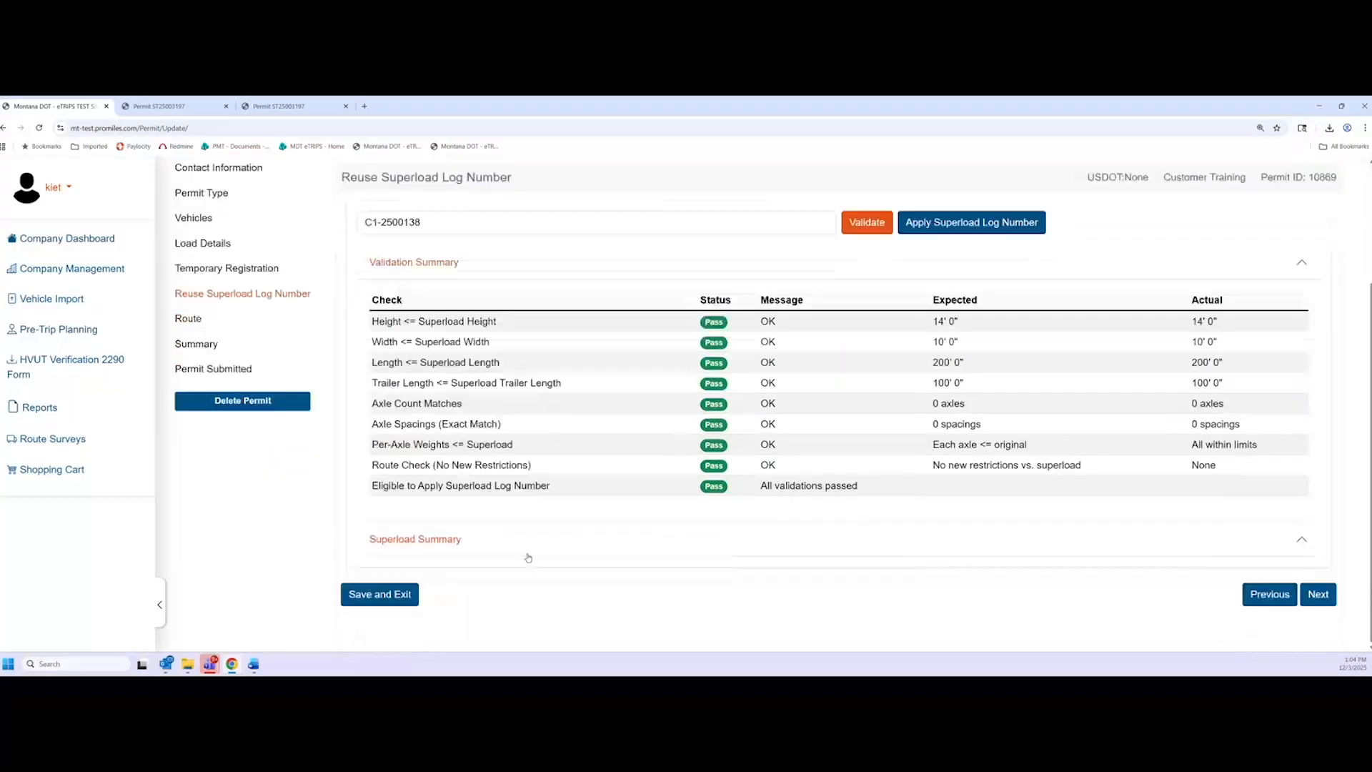
click(526, 554)
scroll(429, 515, down, 2)
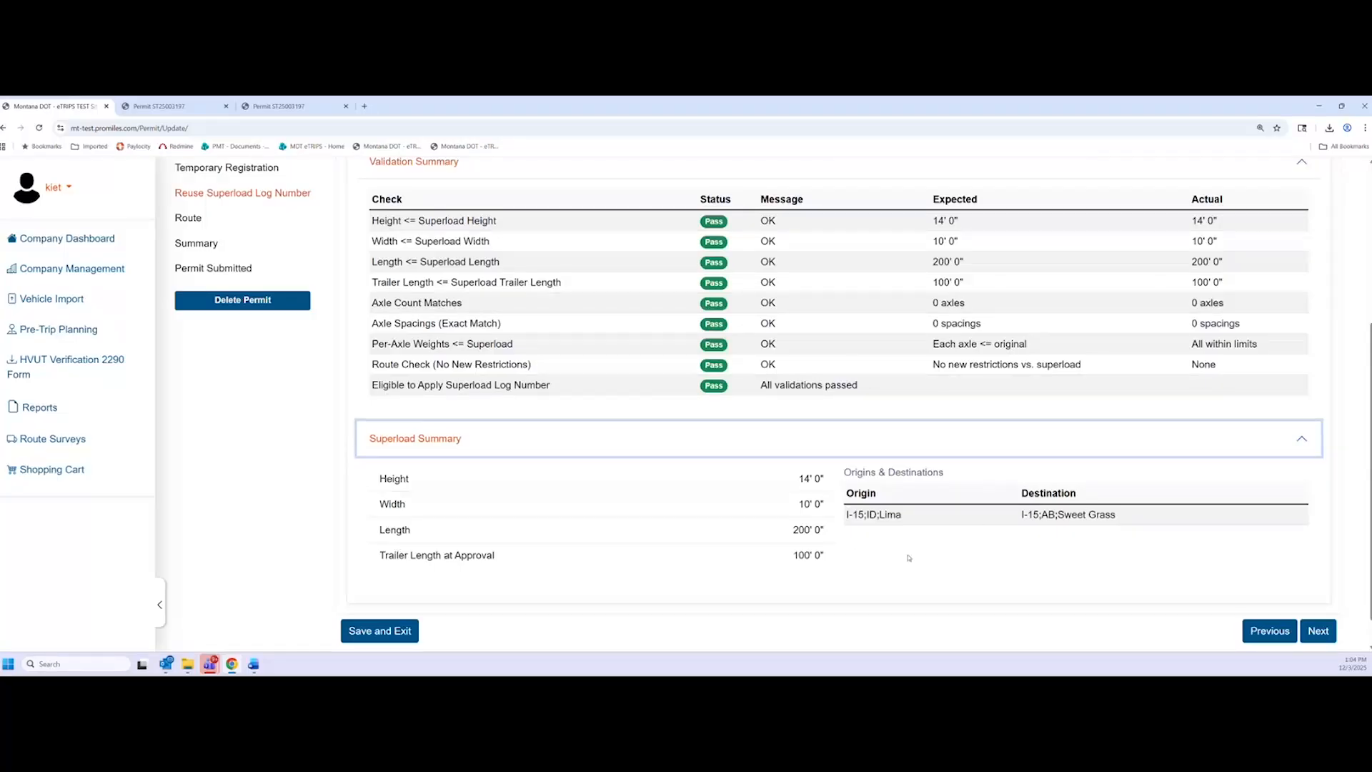
scroll(908, 558, up, 3)
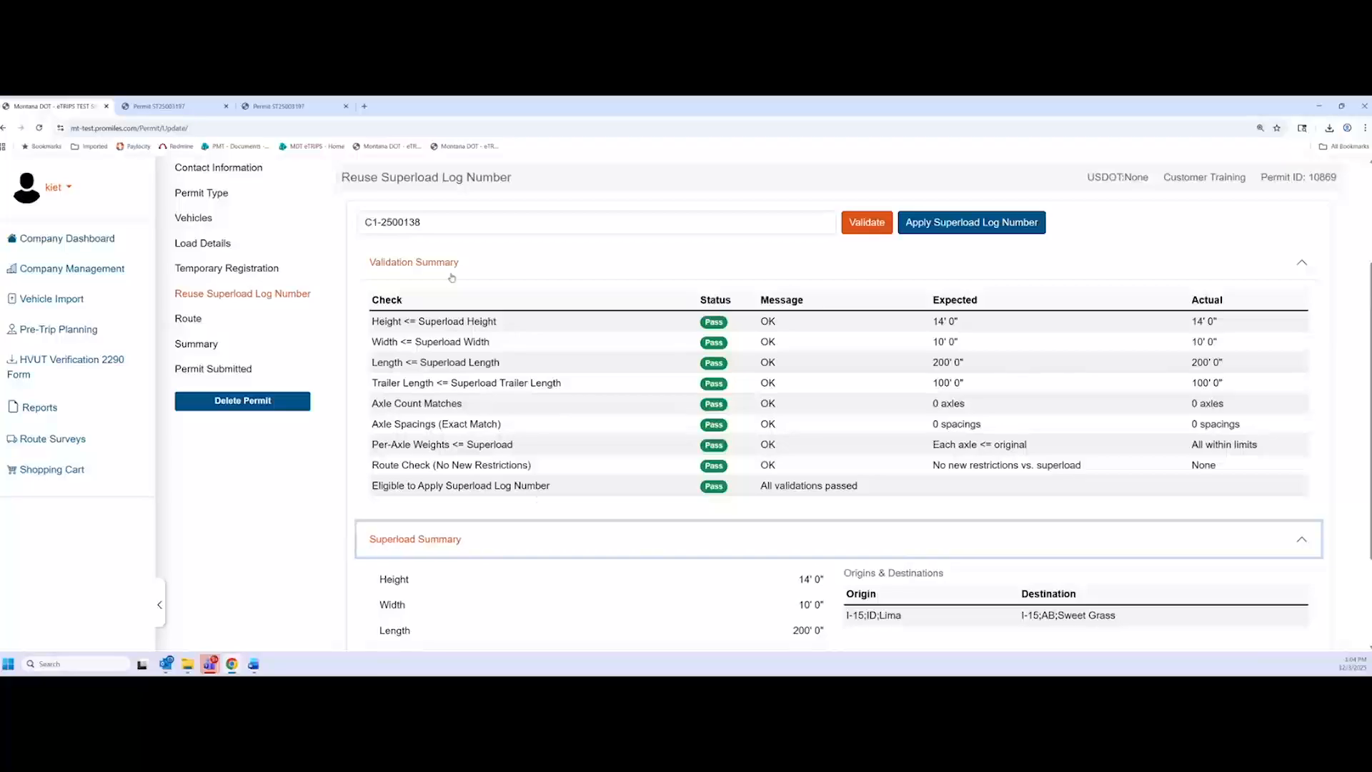
scroll(537, 499, up, 2)
Validate log number C1-2500137, then change it back to C1-2500138 and validate again
click(550, 278)
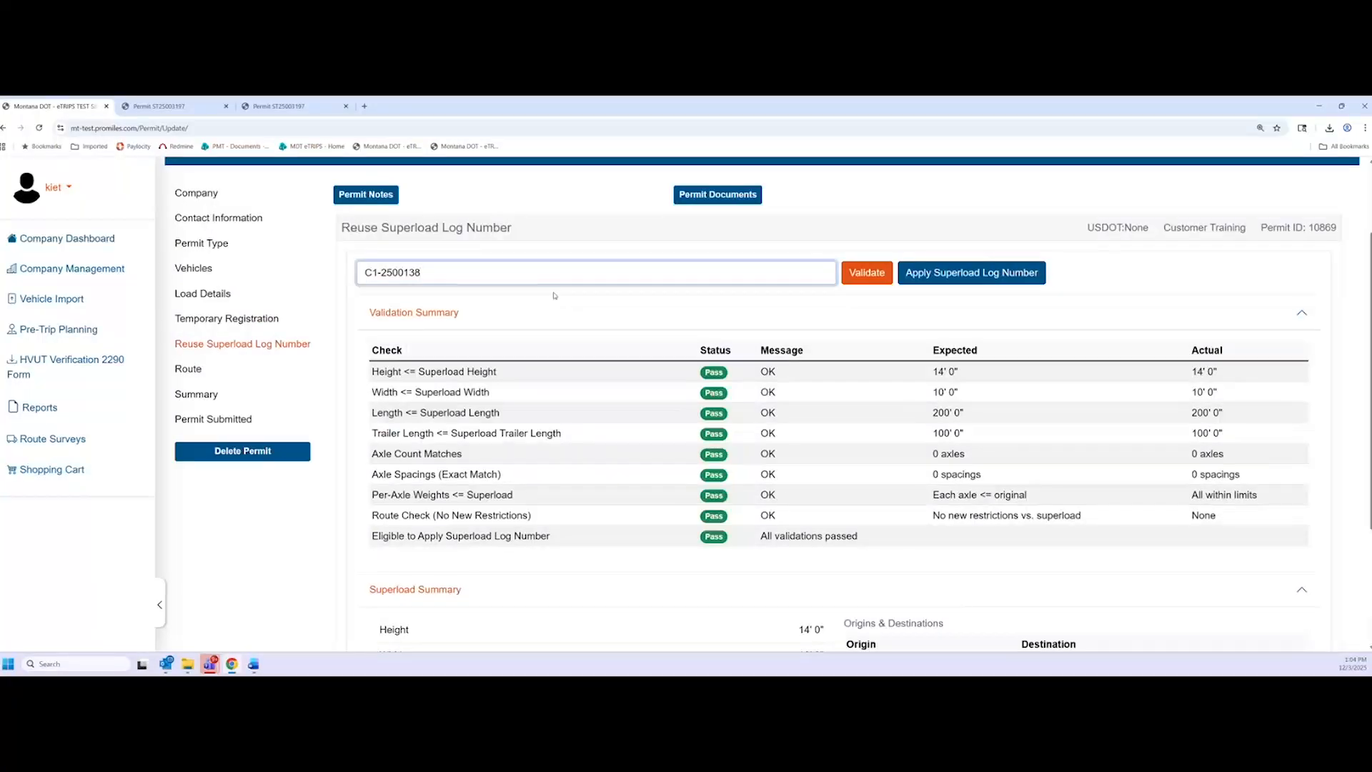
key(BackSpace)
text(7)
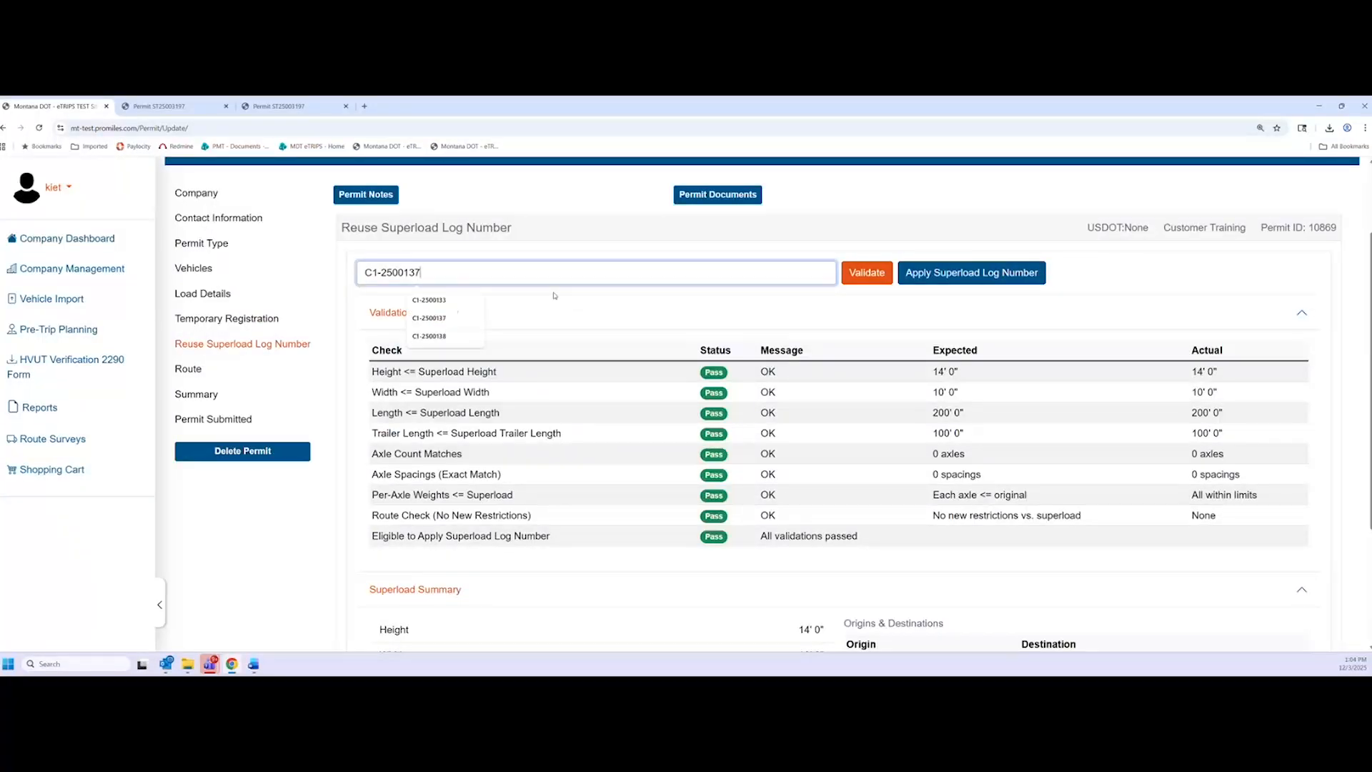
click(864, 278)
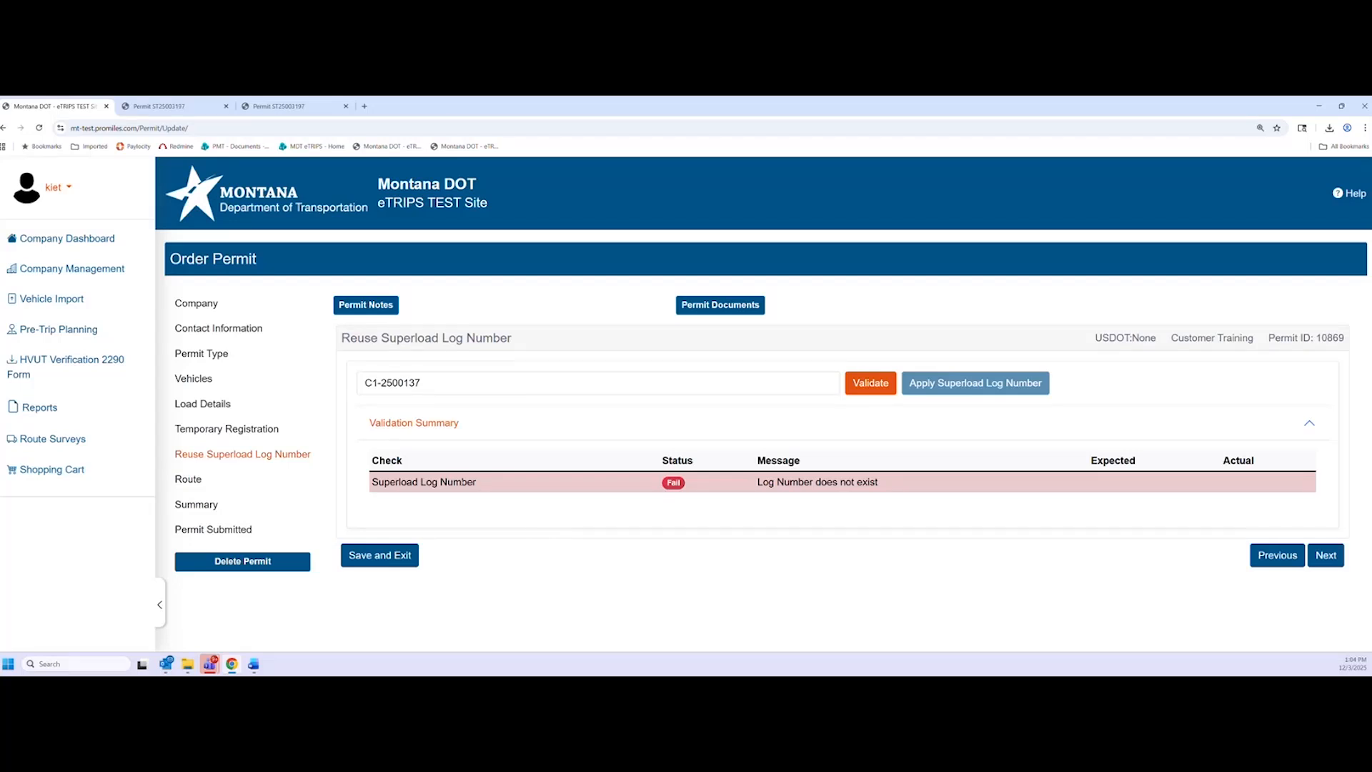
click(444, 384)
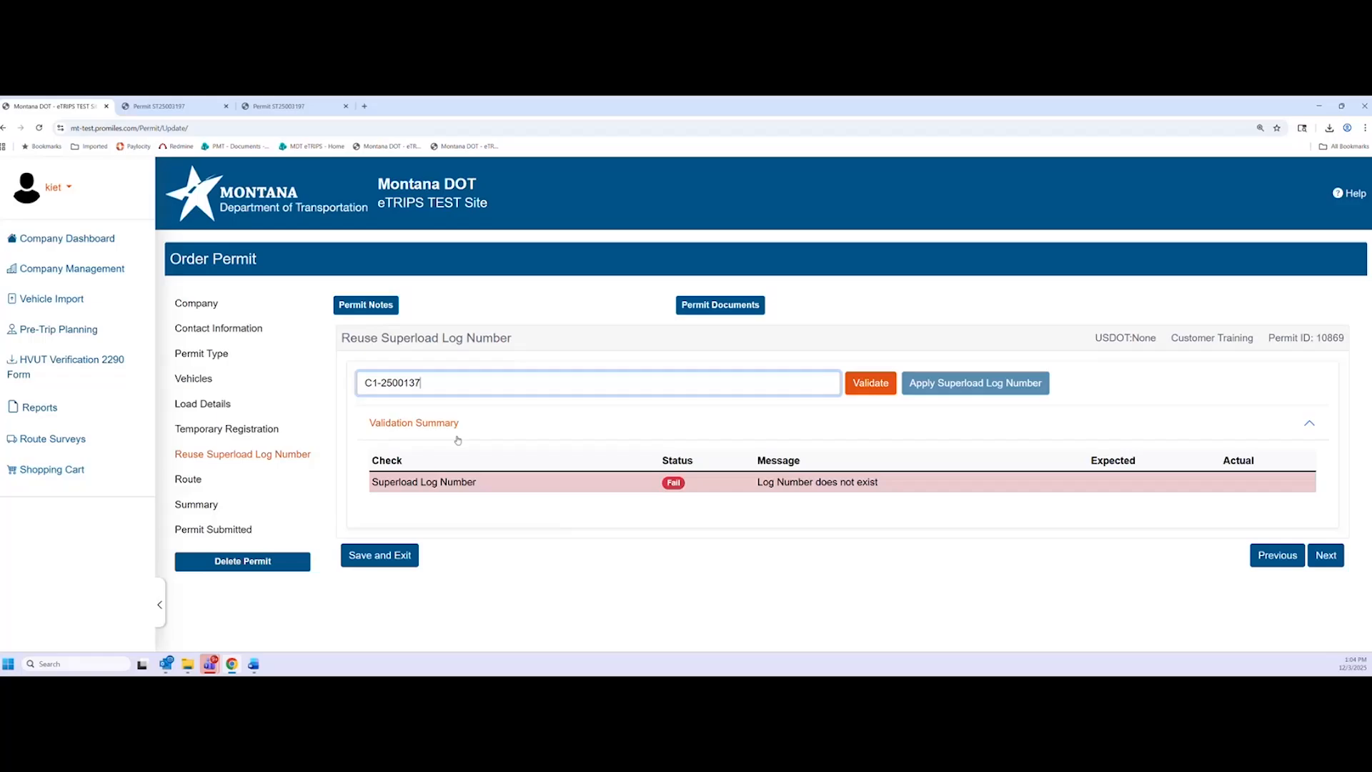
key(BackSpace)
text(8)
key(Tab)
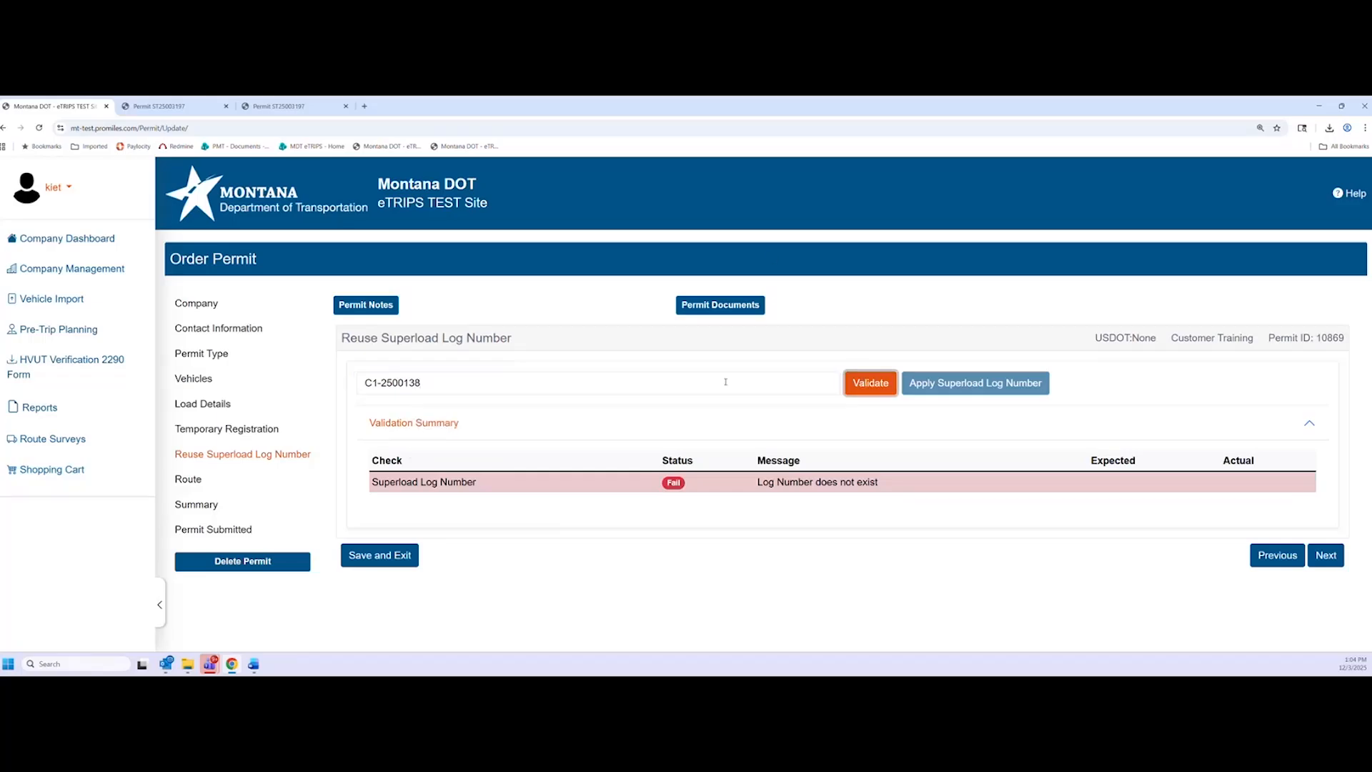
key(Return)
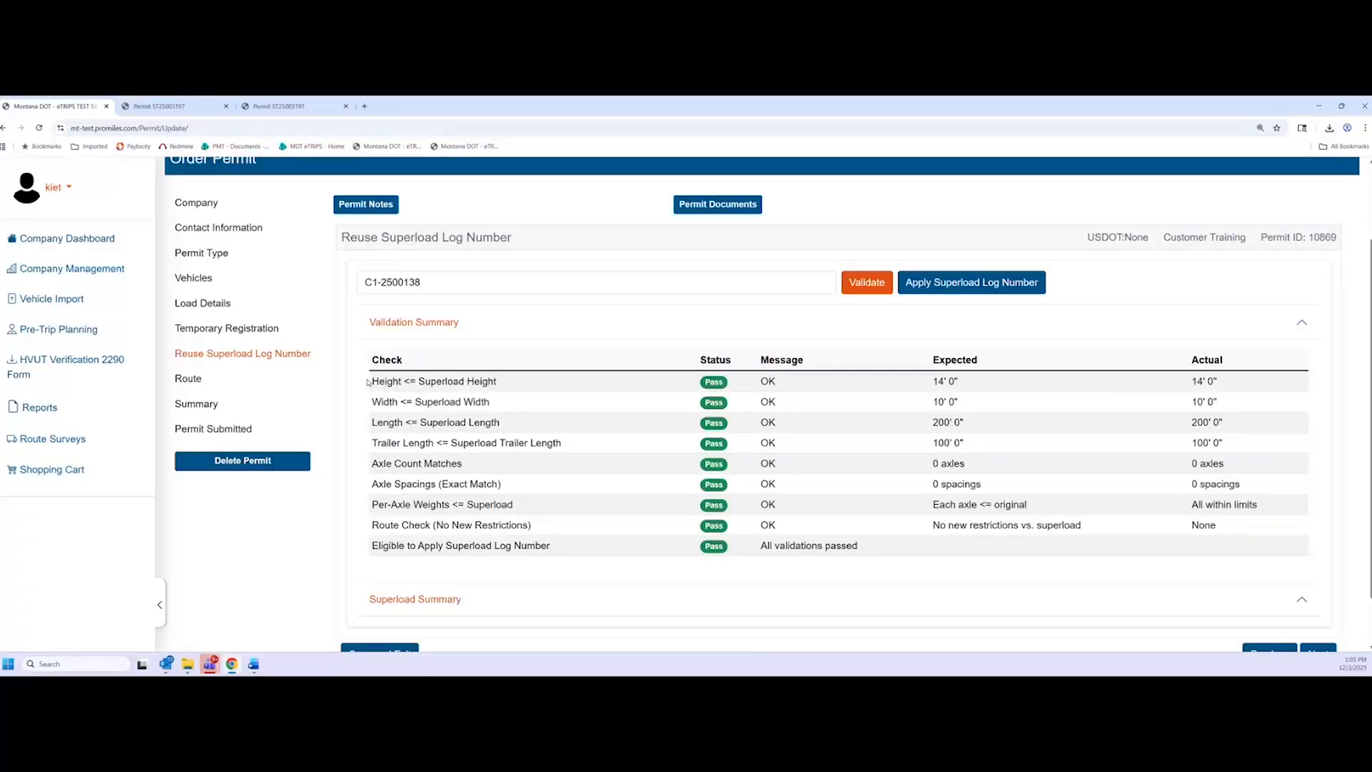
Apply superload log C1-2500138, use Remove/Apply once more, and continue to the Route step
click(941, 287)
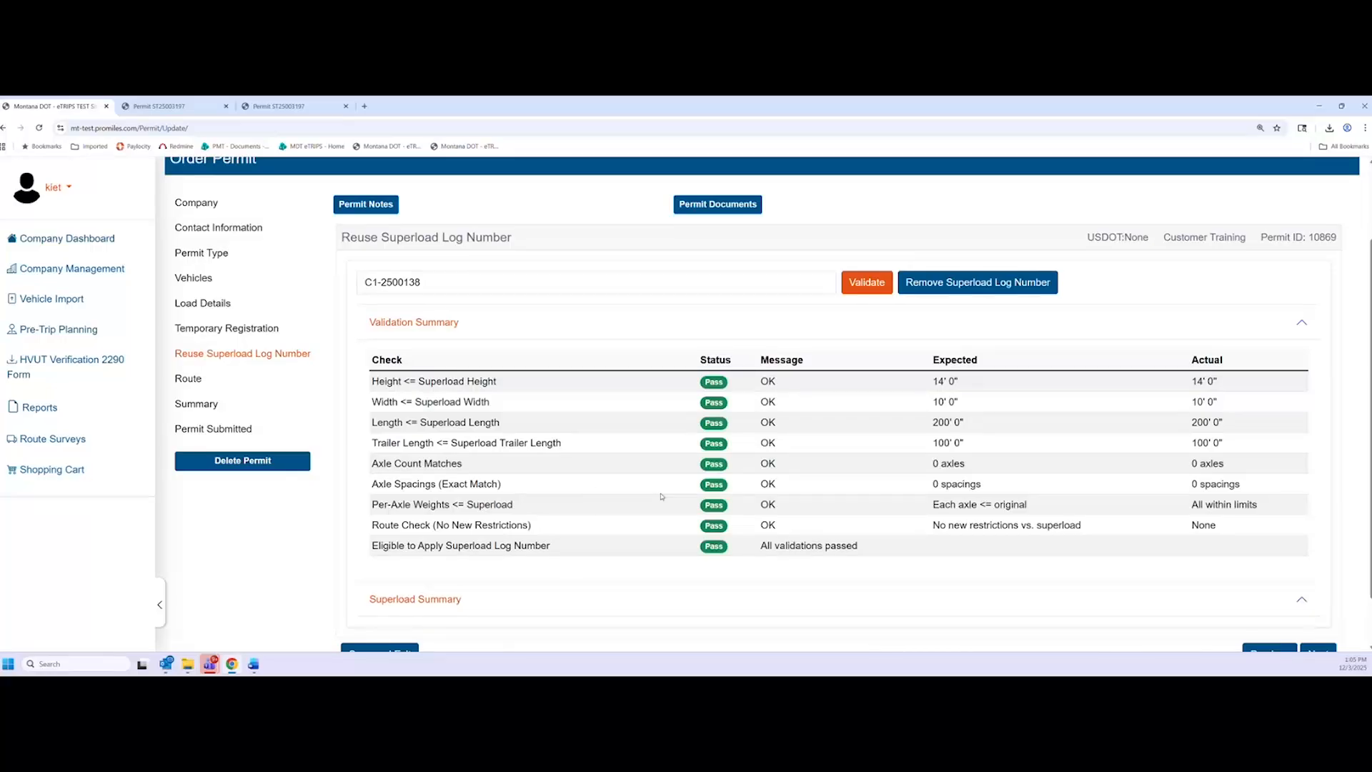
scroll(661, 496, down, 1)
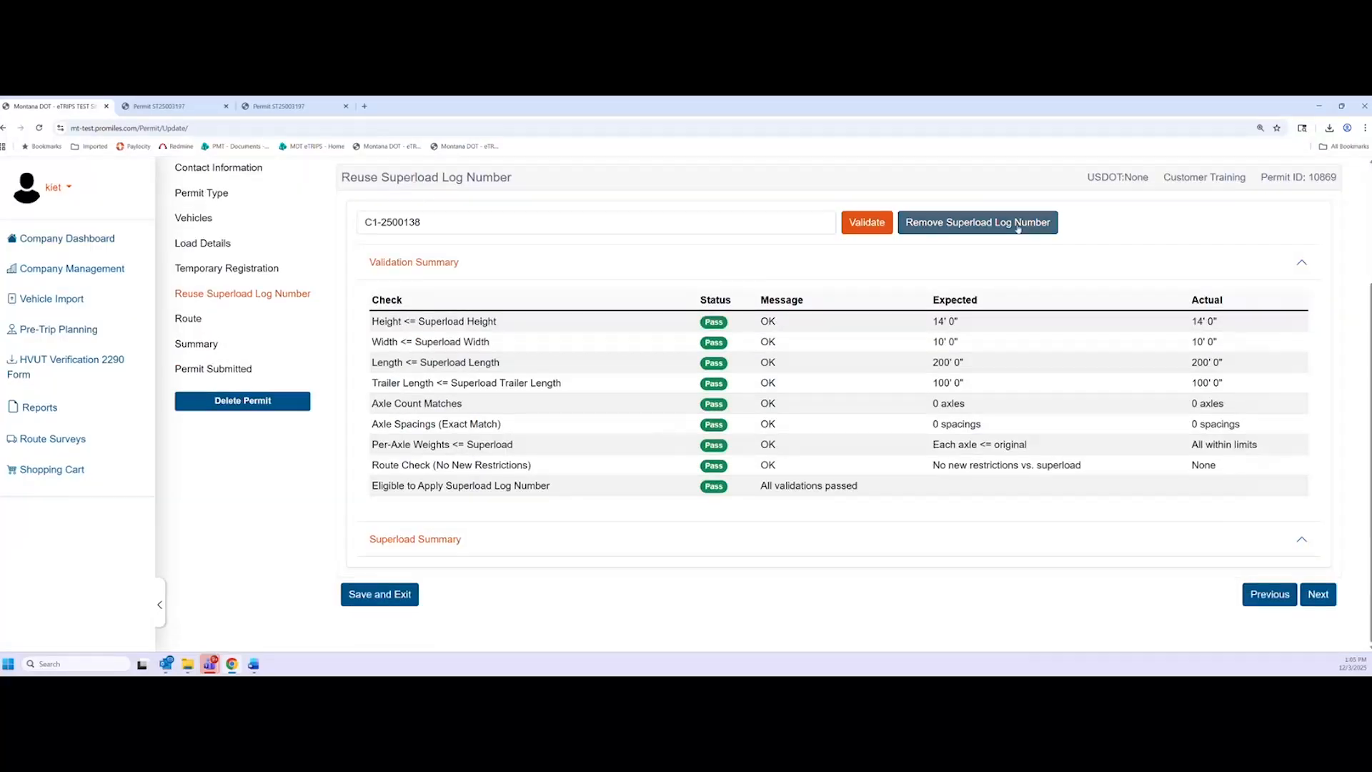
click(944, 224)
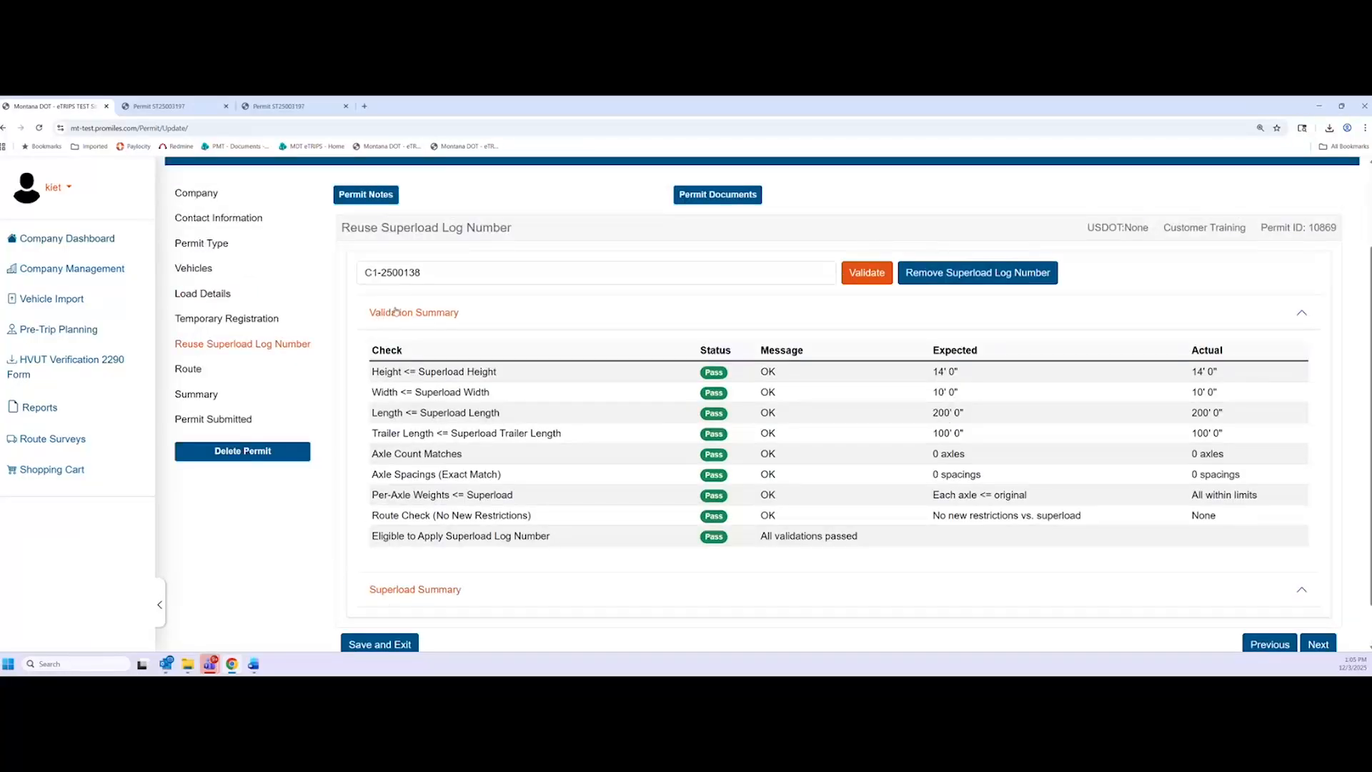
click(1319, 645)
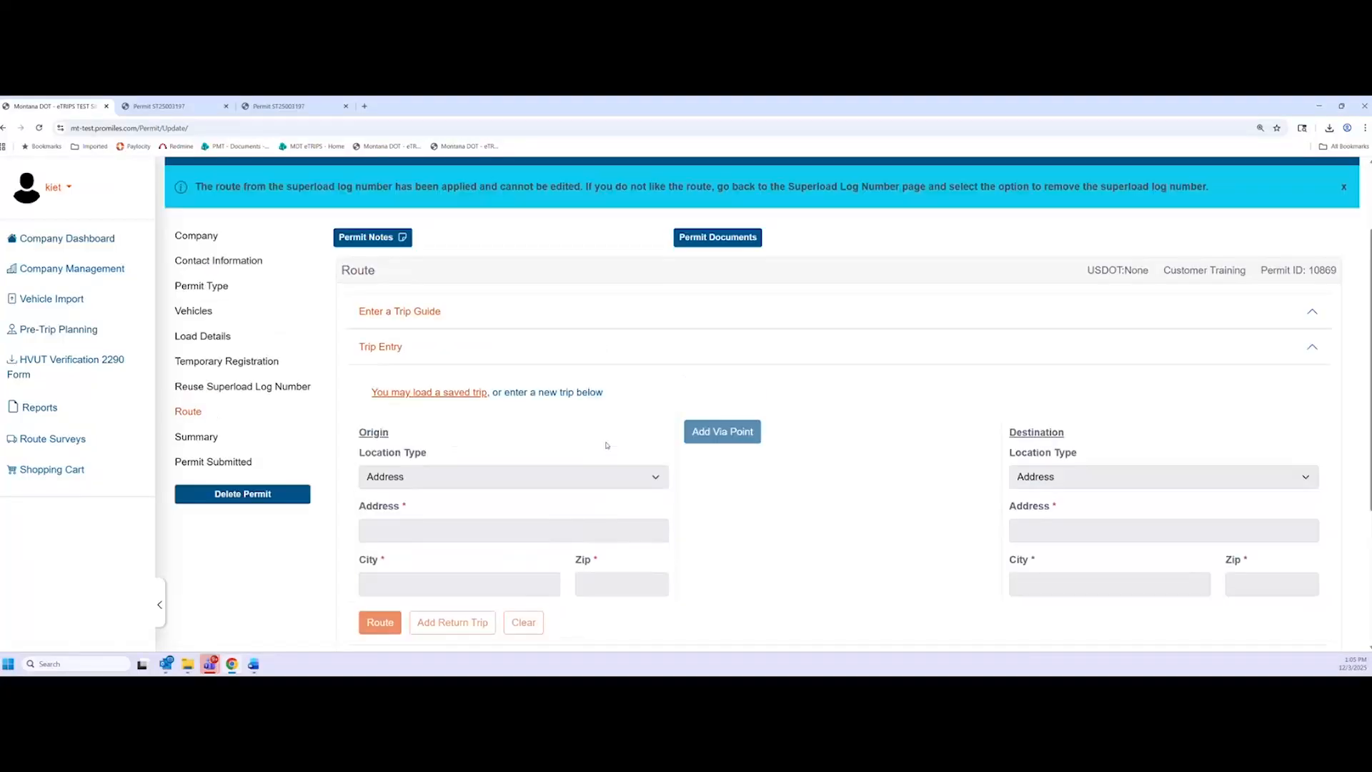
Return from Route to the log number step and remove, then reapply, superload log C1-2500138
scroll(667, 438, up, 2)
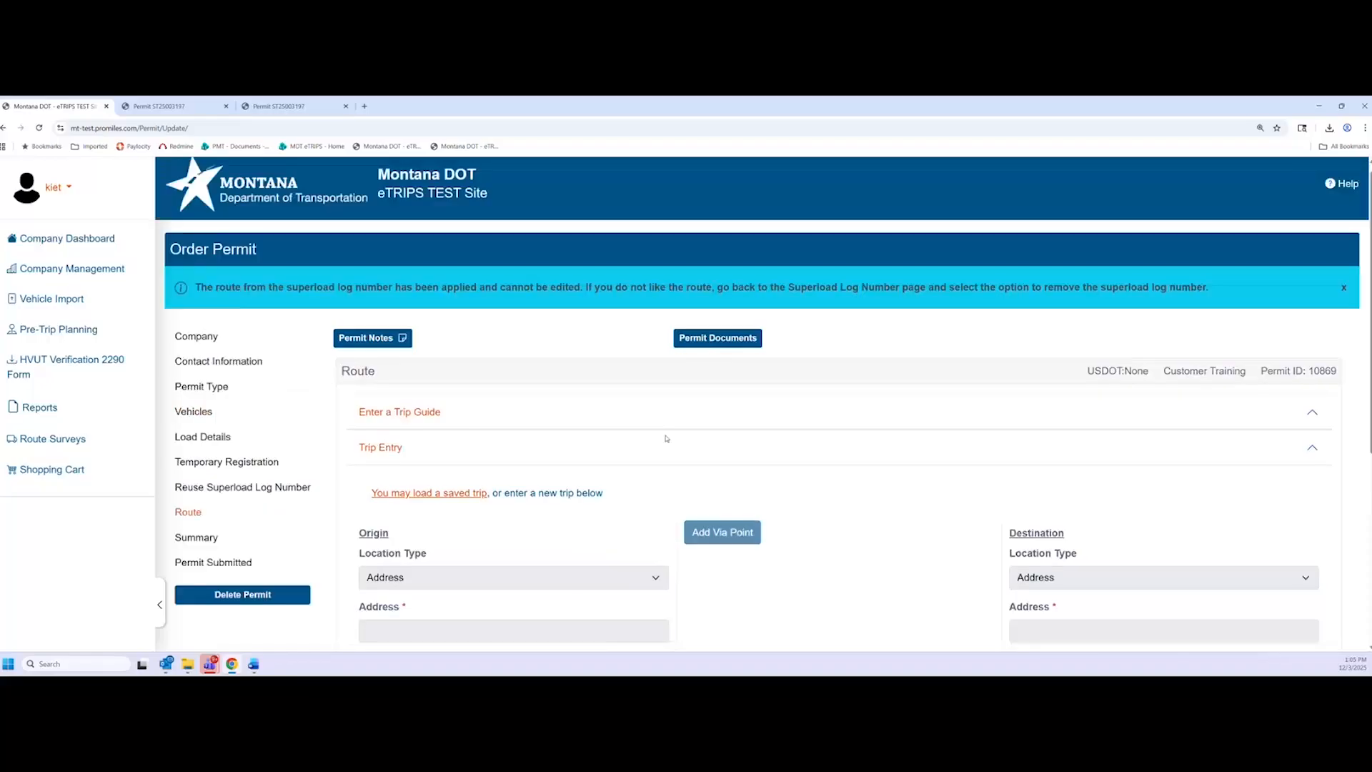
scroll(667, 438, down, 1)
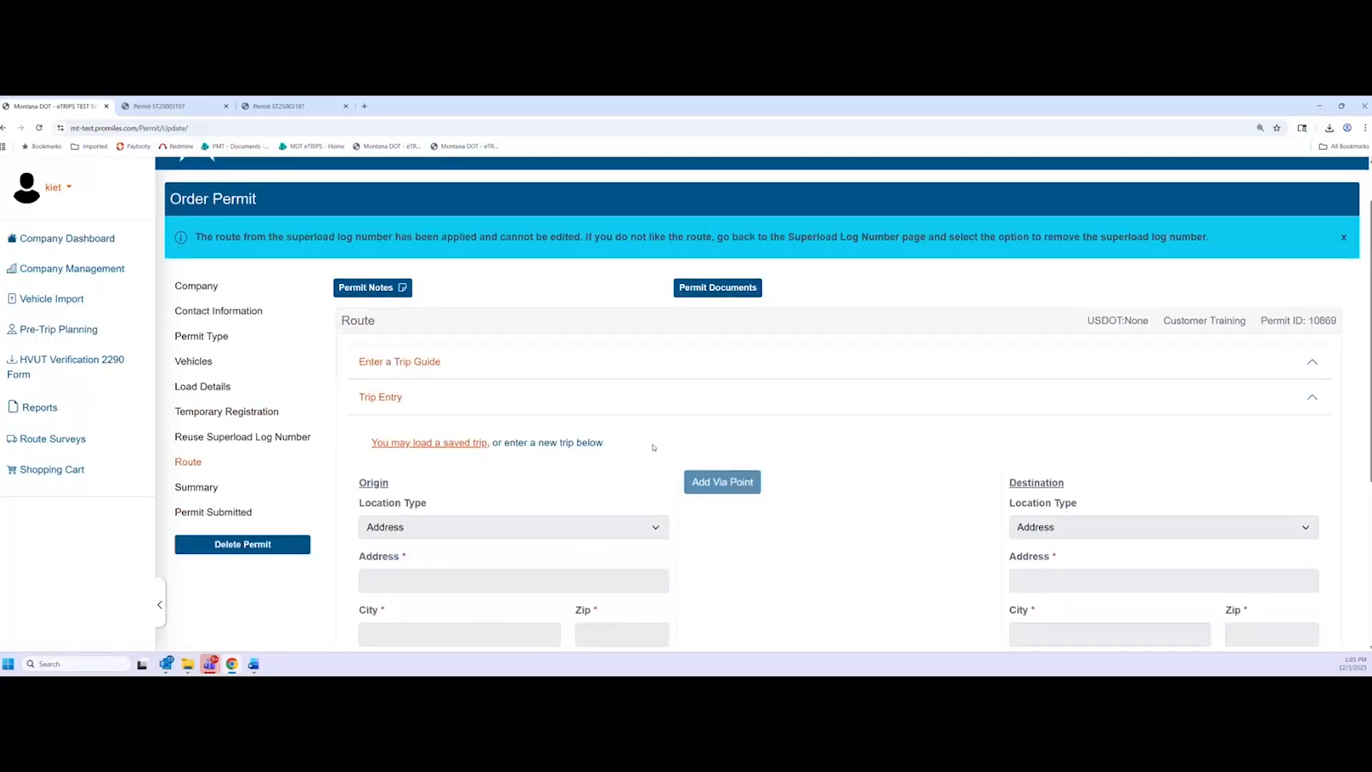
scroll(652, 448, down, 1)
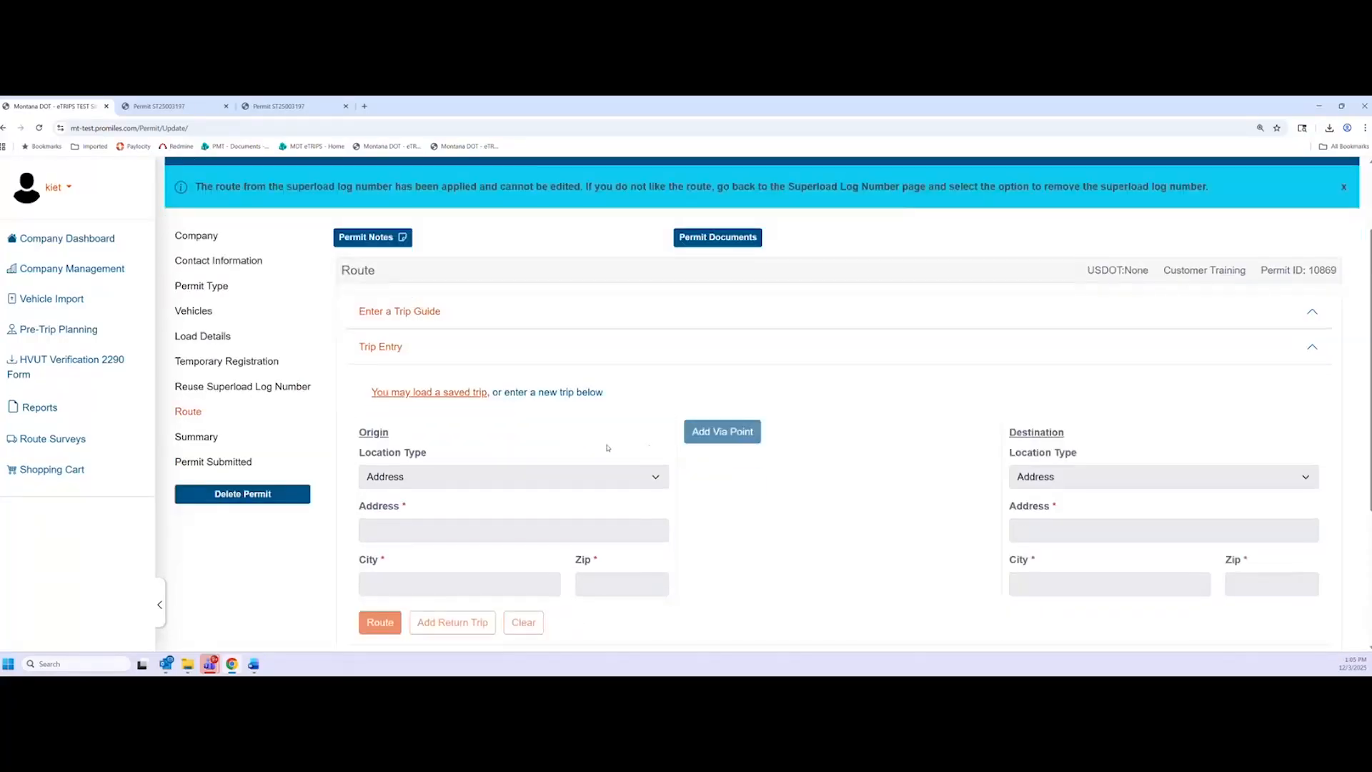
scroll(607, 447, down, 5)
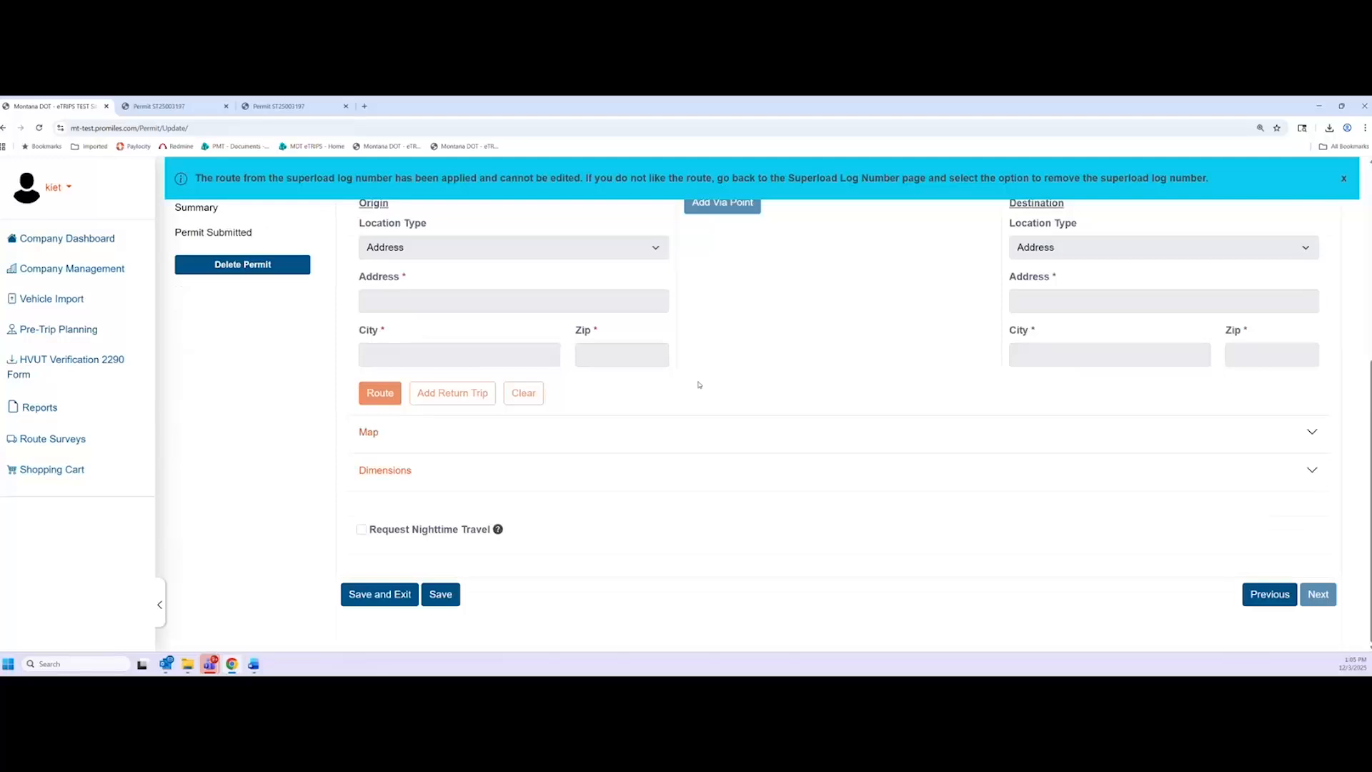
scroll(793, 475, up, 2)
scroll(1136, 497, down, 2)
click(1266, 593)
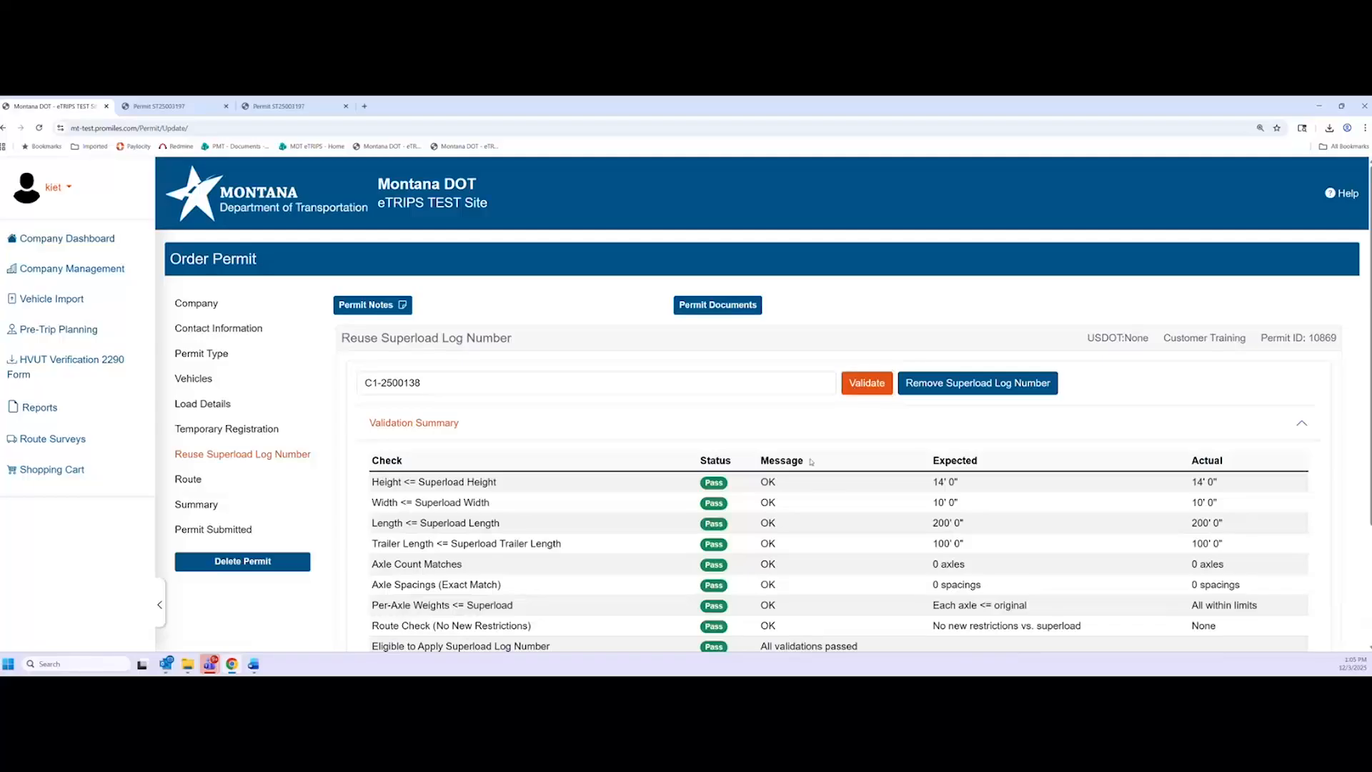
click(931, 391)
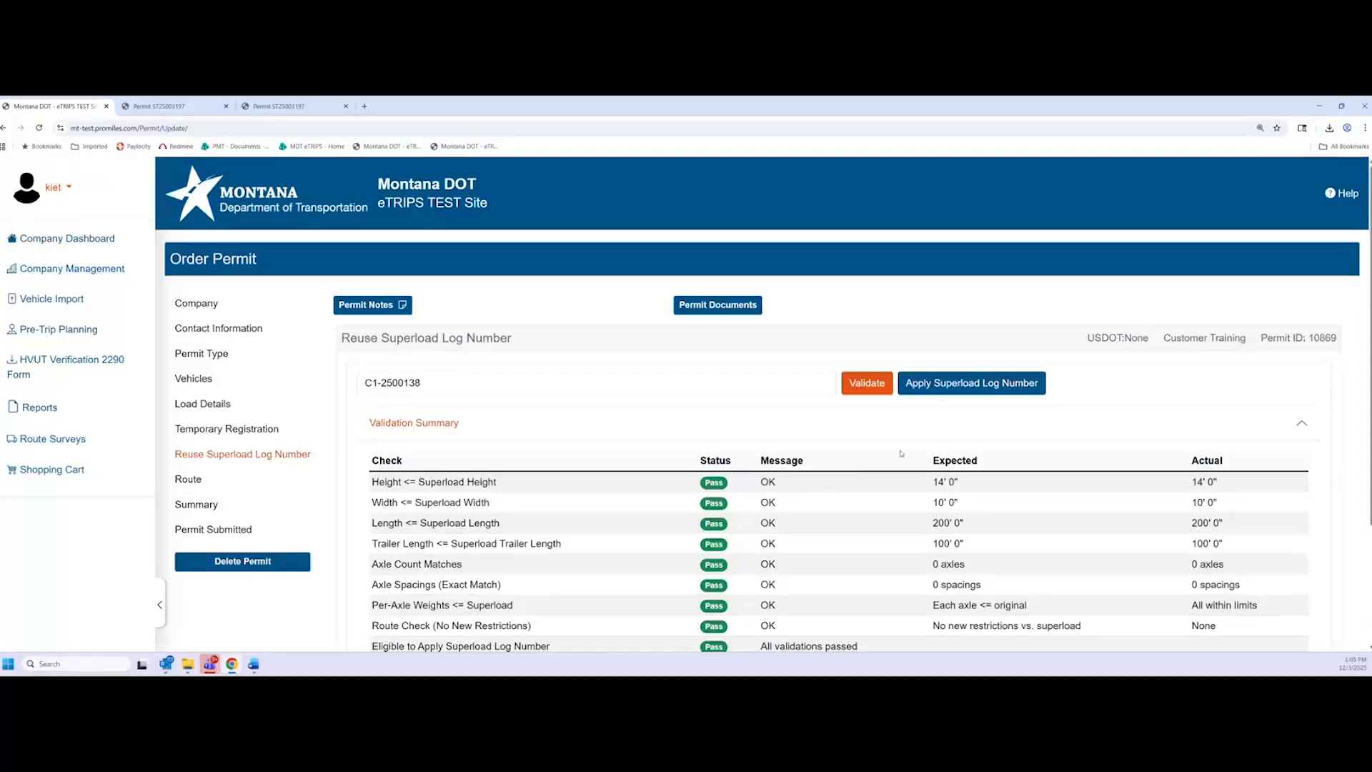
click(937, 389)
scroll(940, 407, down, 3)
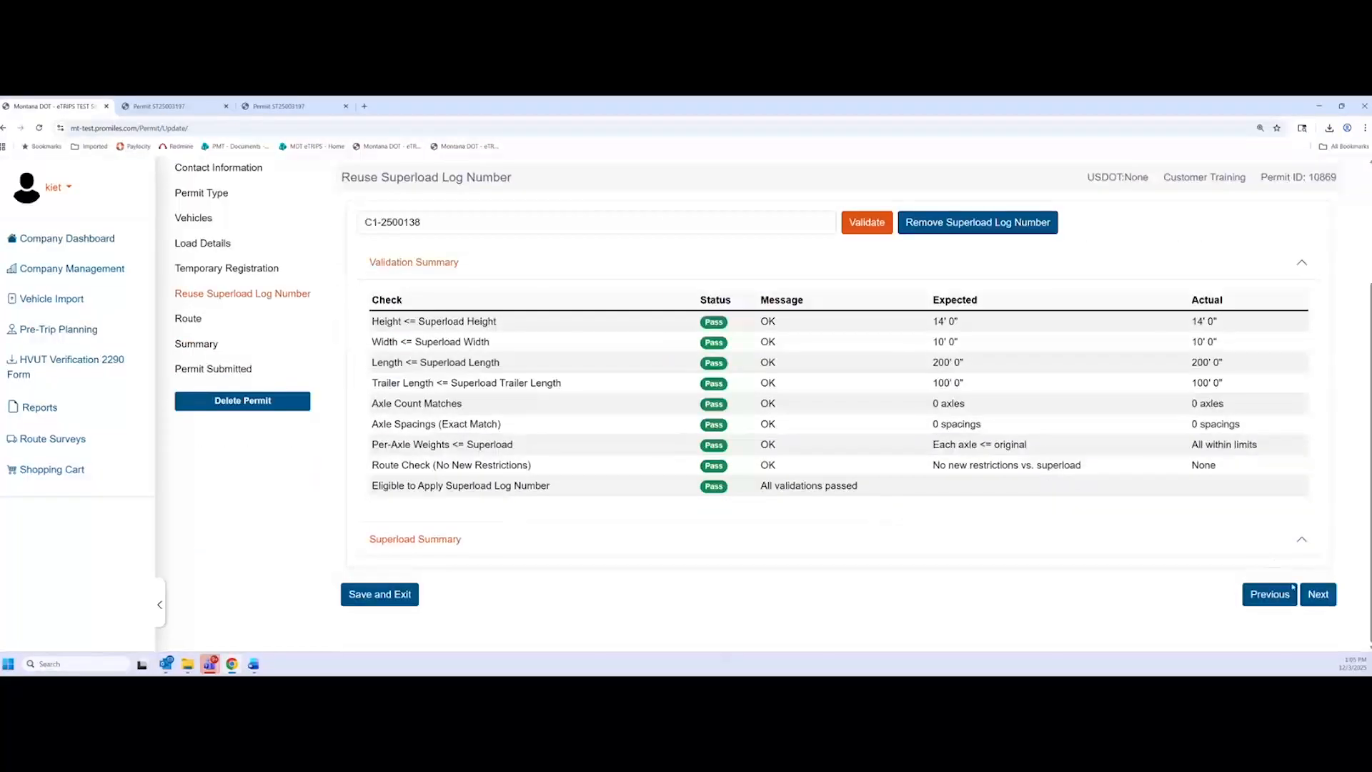
Open the Route step and expand Trip Entry showing I-15 Lima, ID Line to I-15 Sweet Grass, AB Line
click(1317, 594)
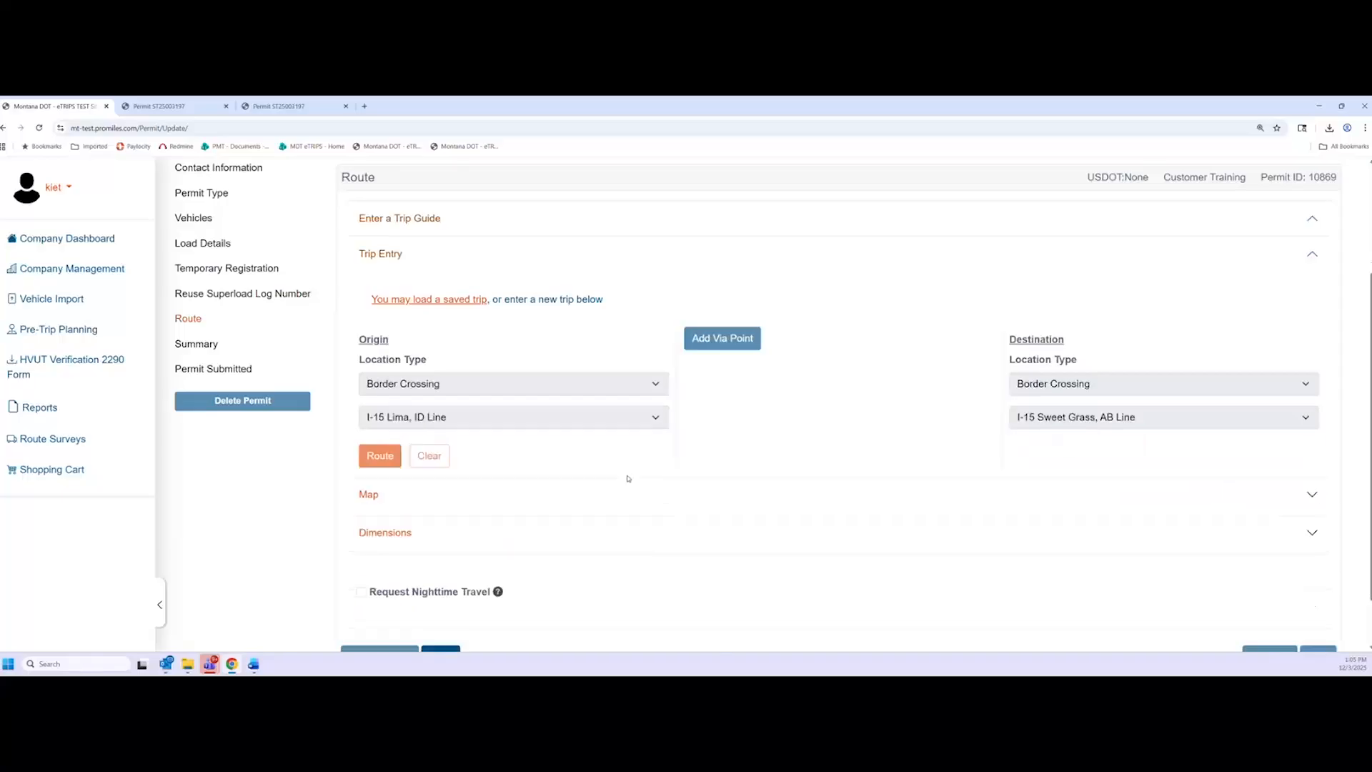
scroll(572, 486, up, 1)
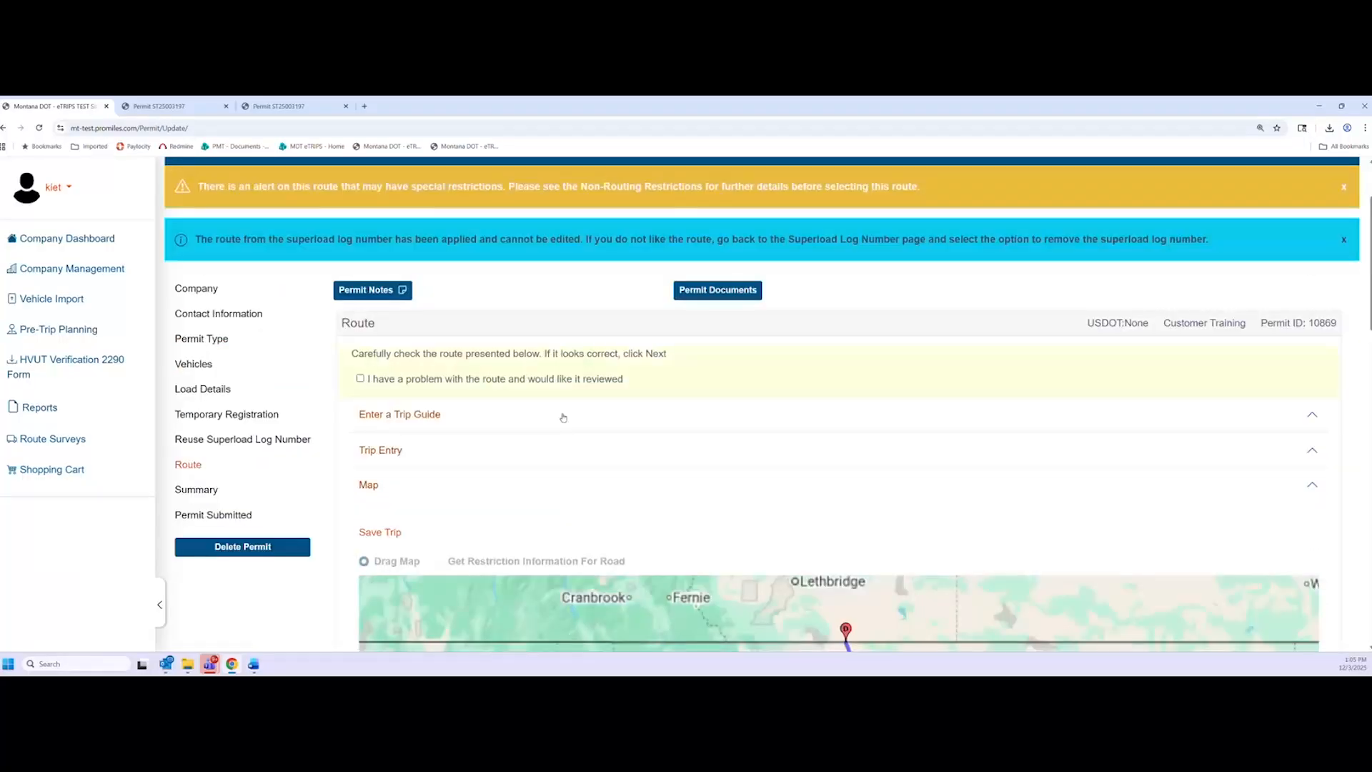
scroll(713, 401, down, 2)
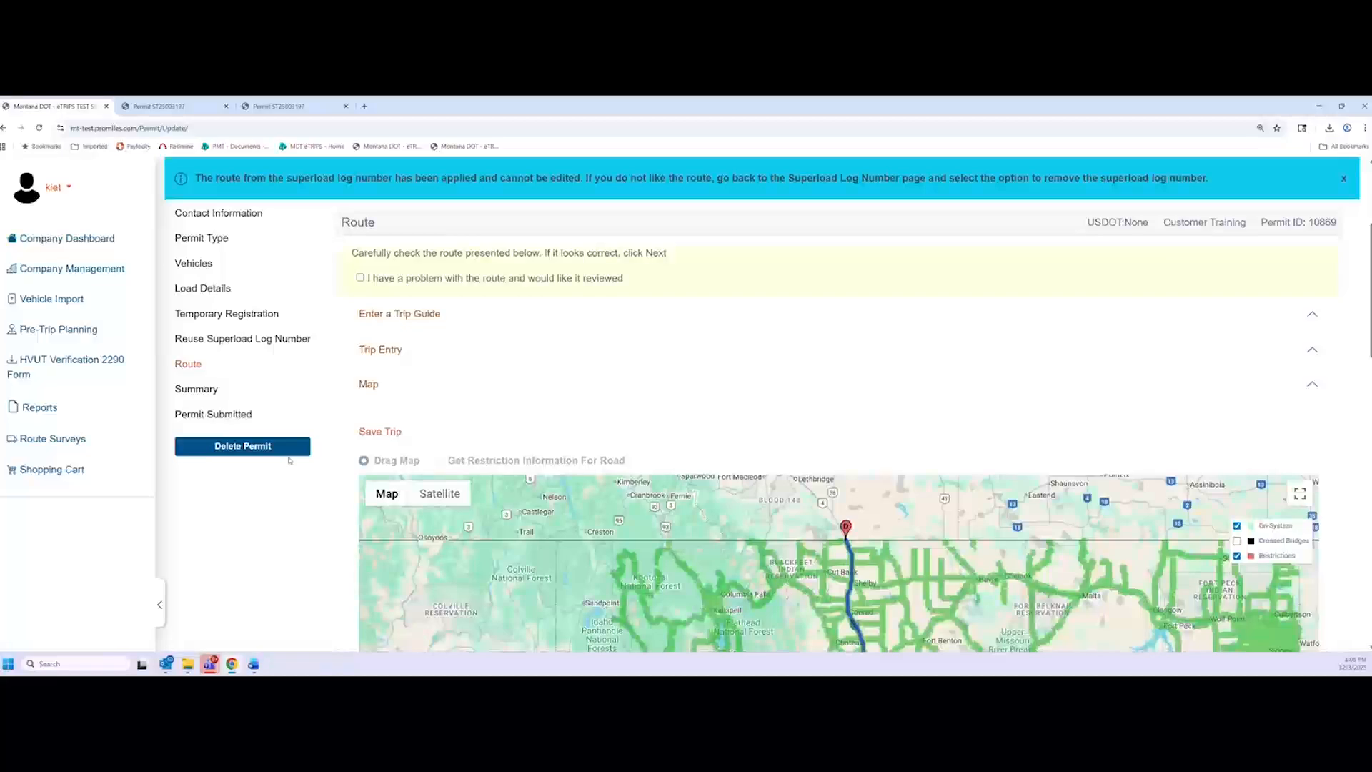
scroll(289, 461, down, 3)
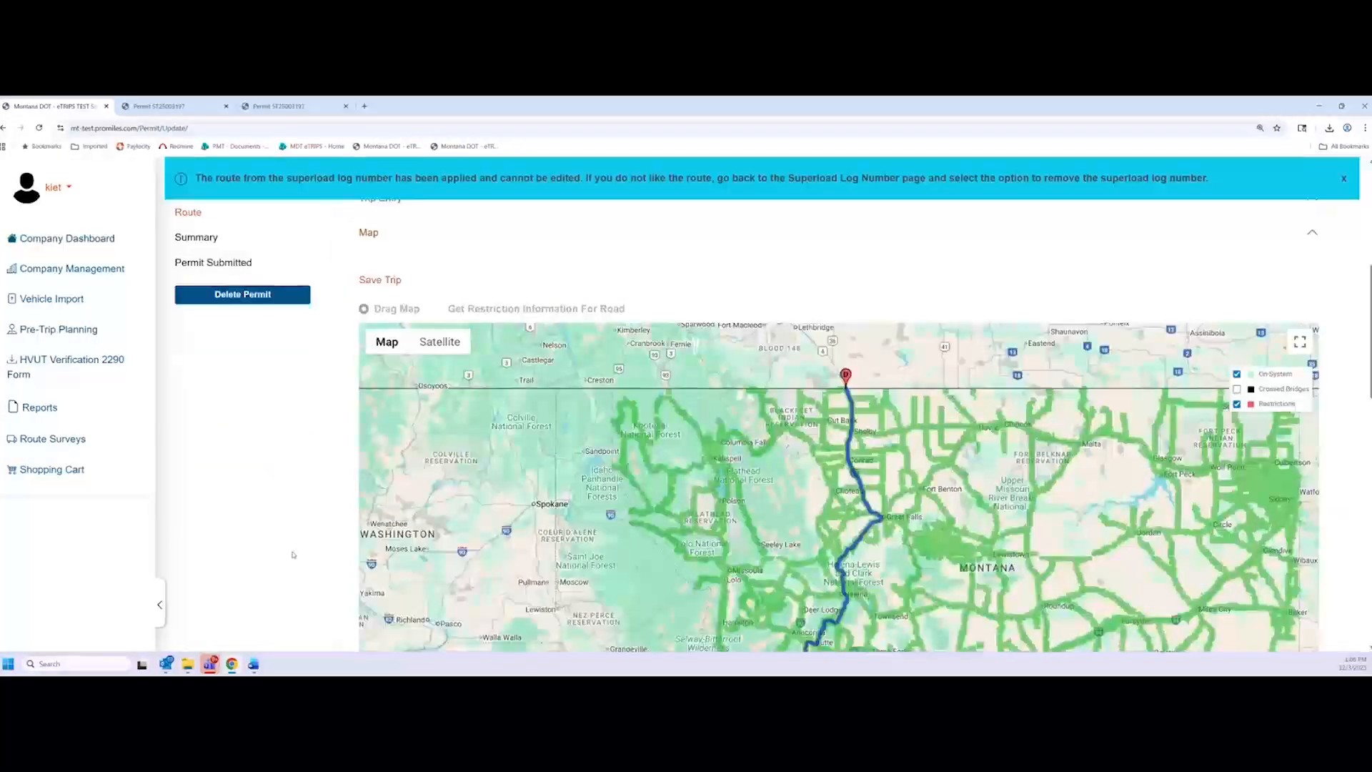
scroll(292, 554, up, 3)
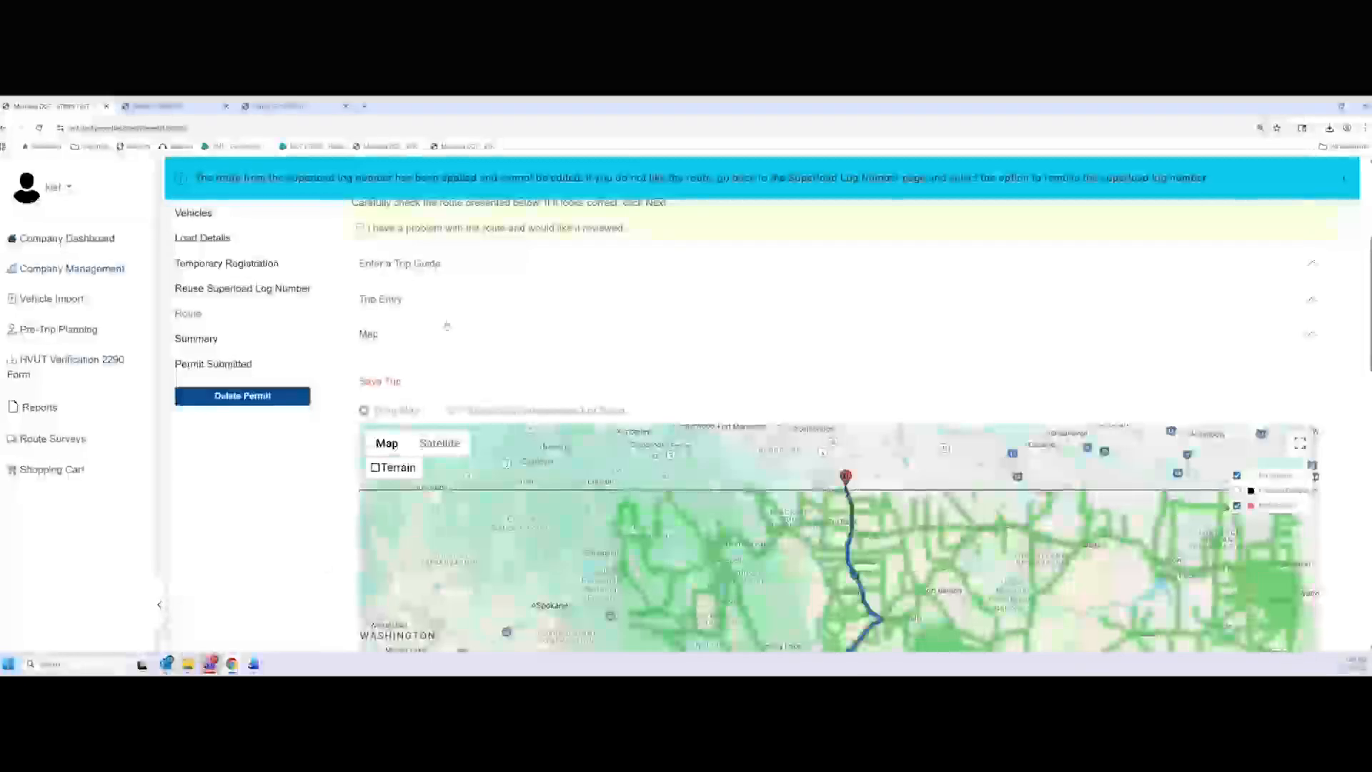
click(436, 304)
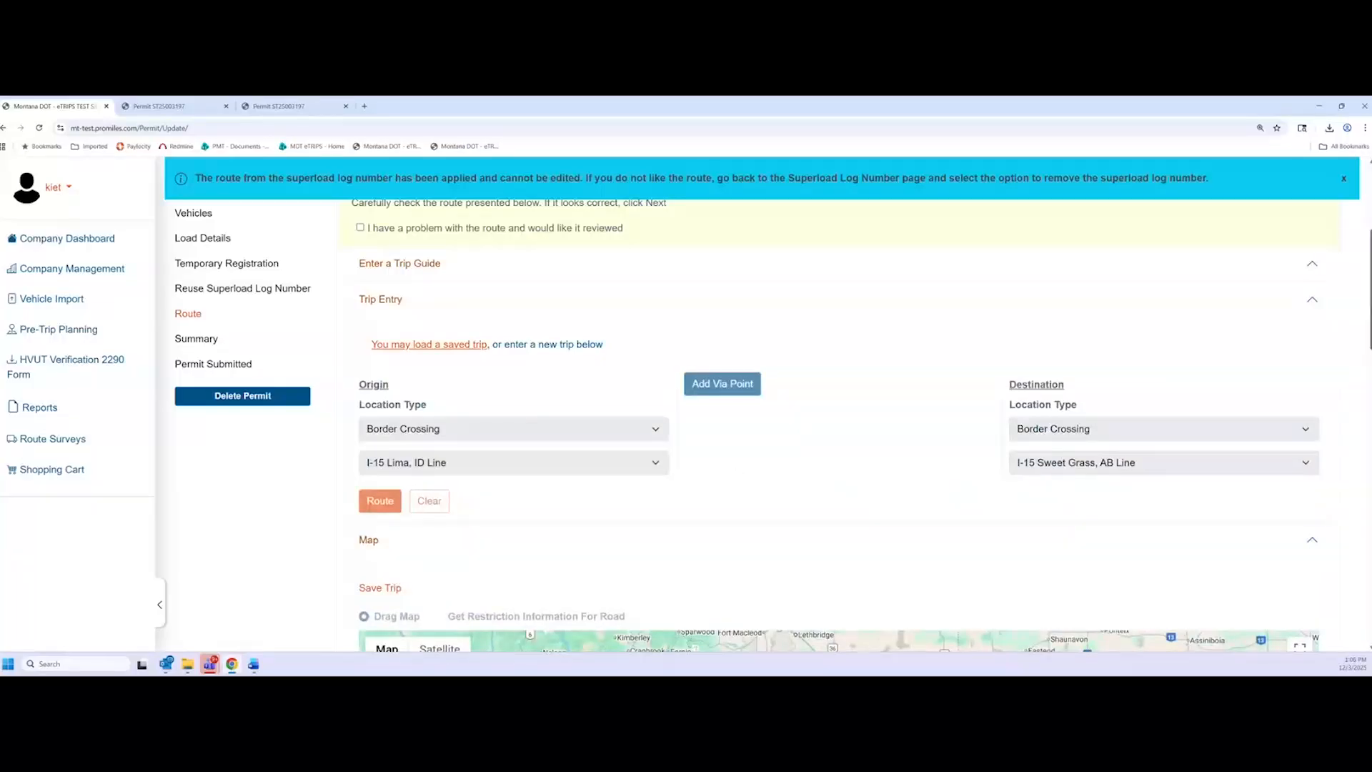
Review the 395.10-mile turn-by-turn directions and advance to the permit review step
scroll(1367, 320, down, 1)
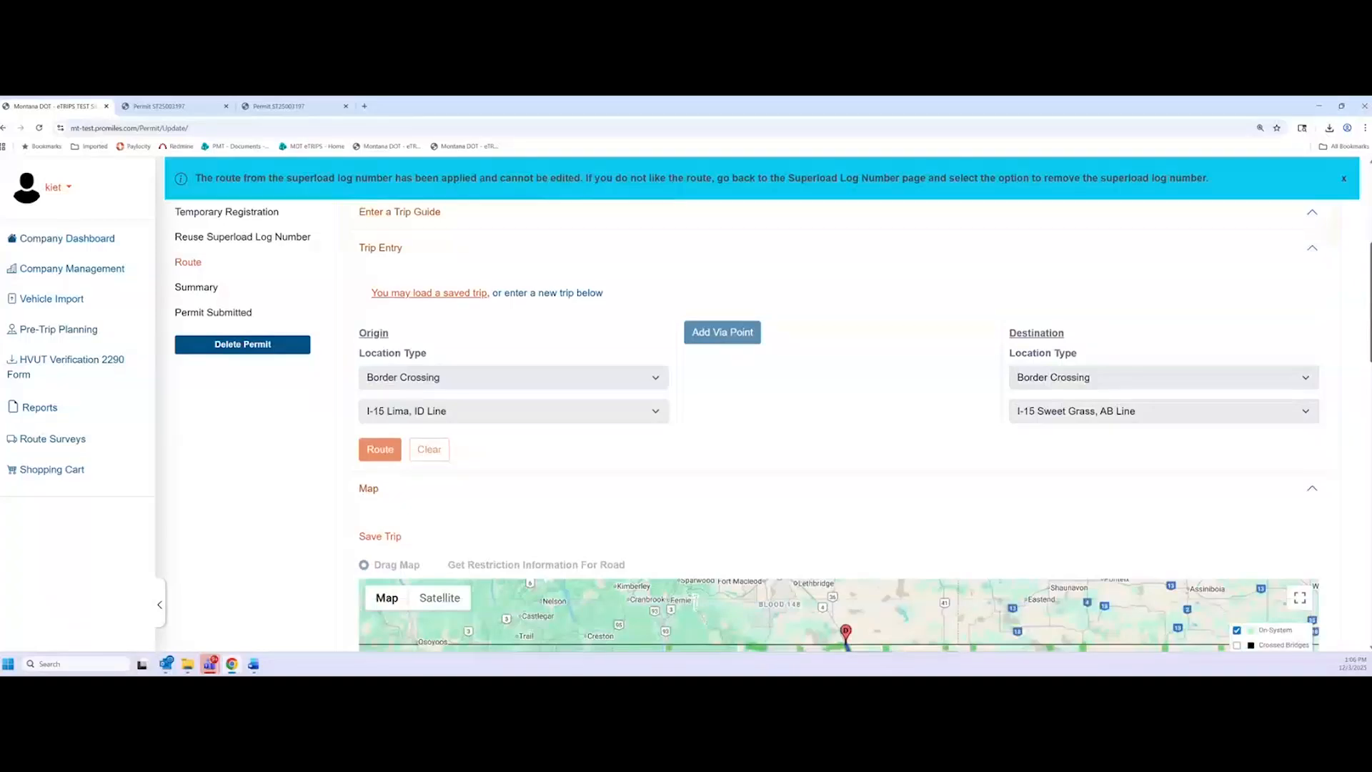
scroll(747, 426, down, 1)
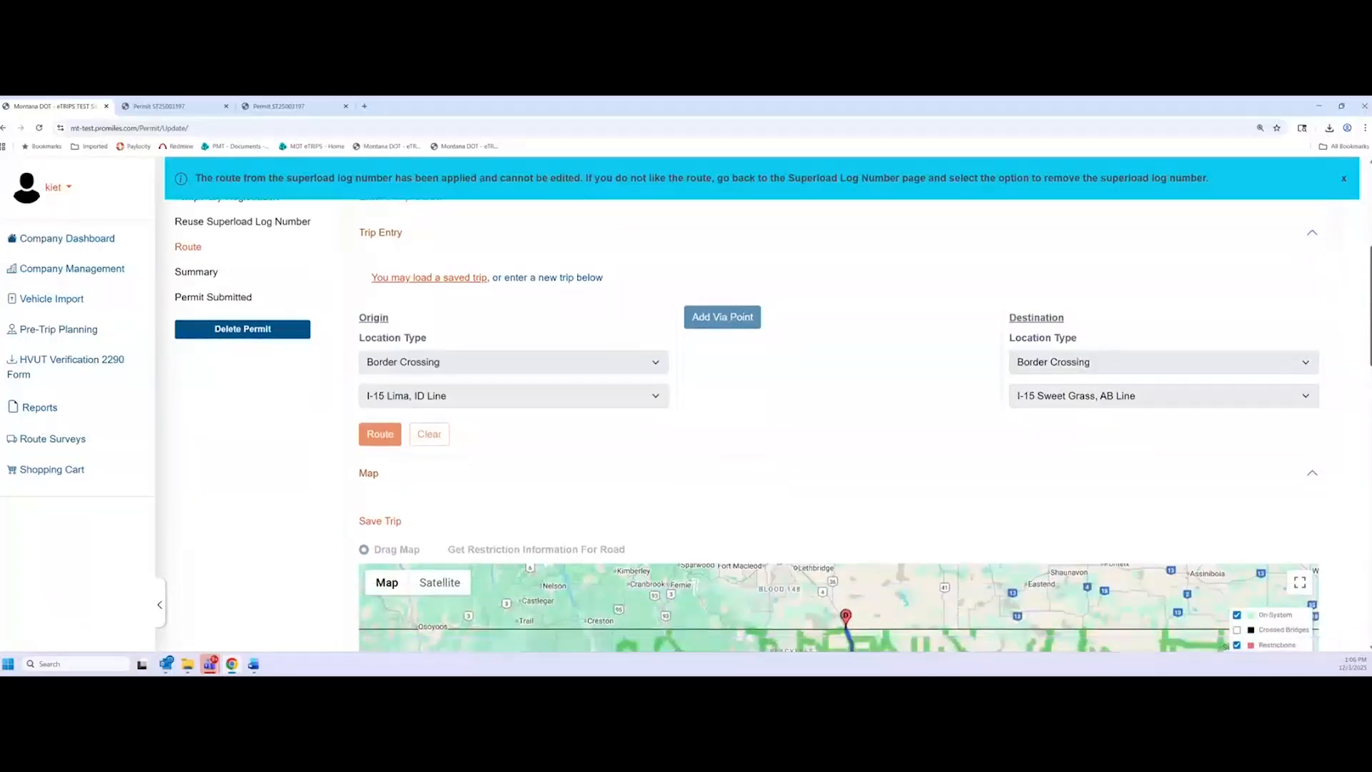
scroll(746, 426, down, 1)
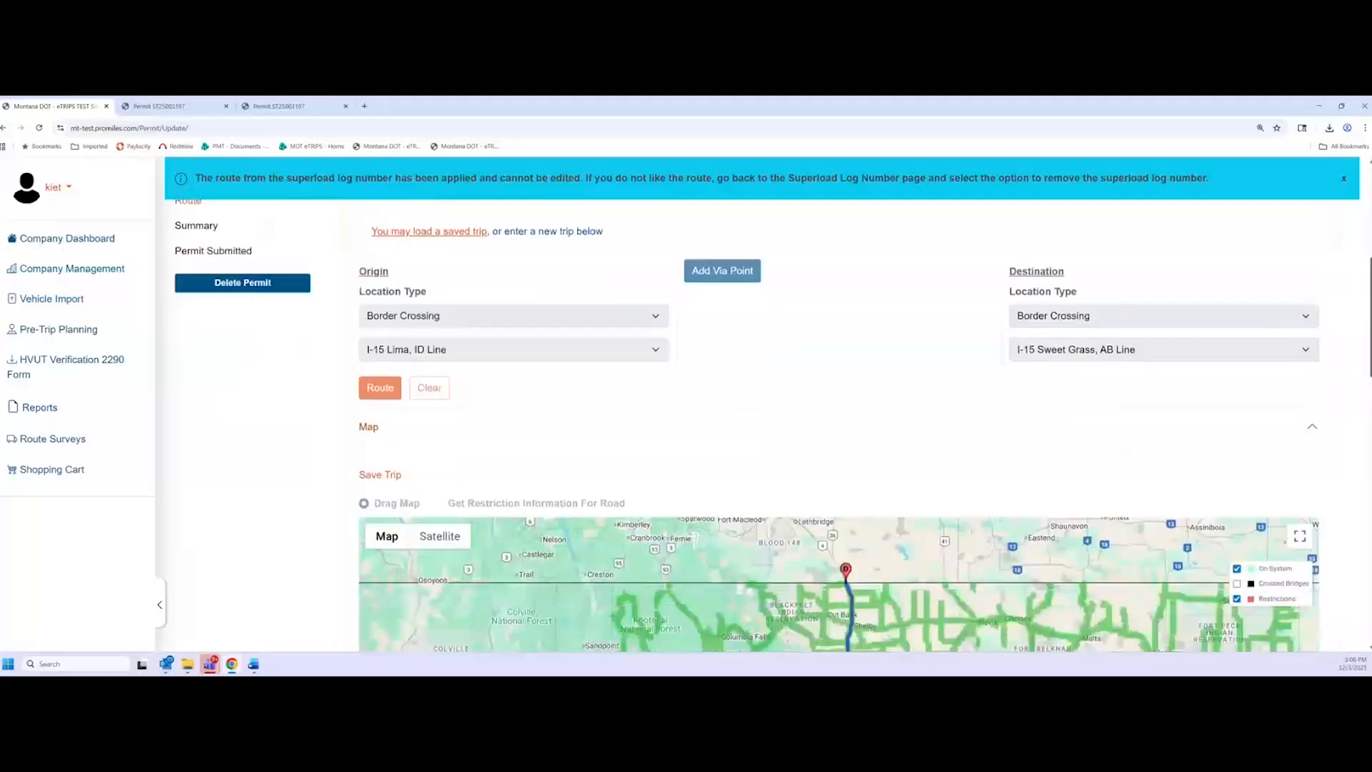
scroll(694, 541, down, 2)
scroll(694, 541, up, 2)
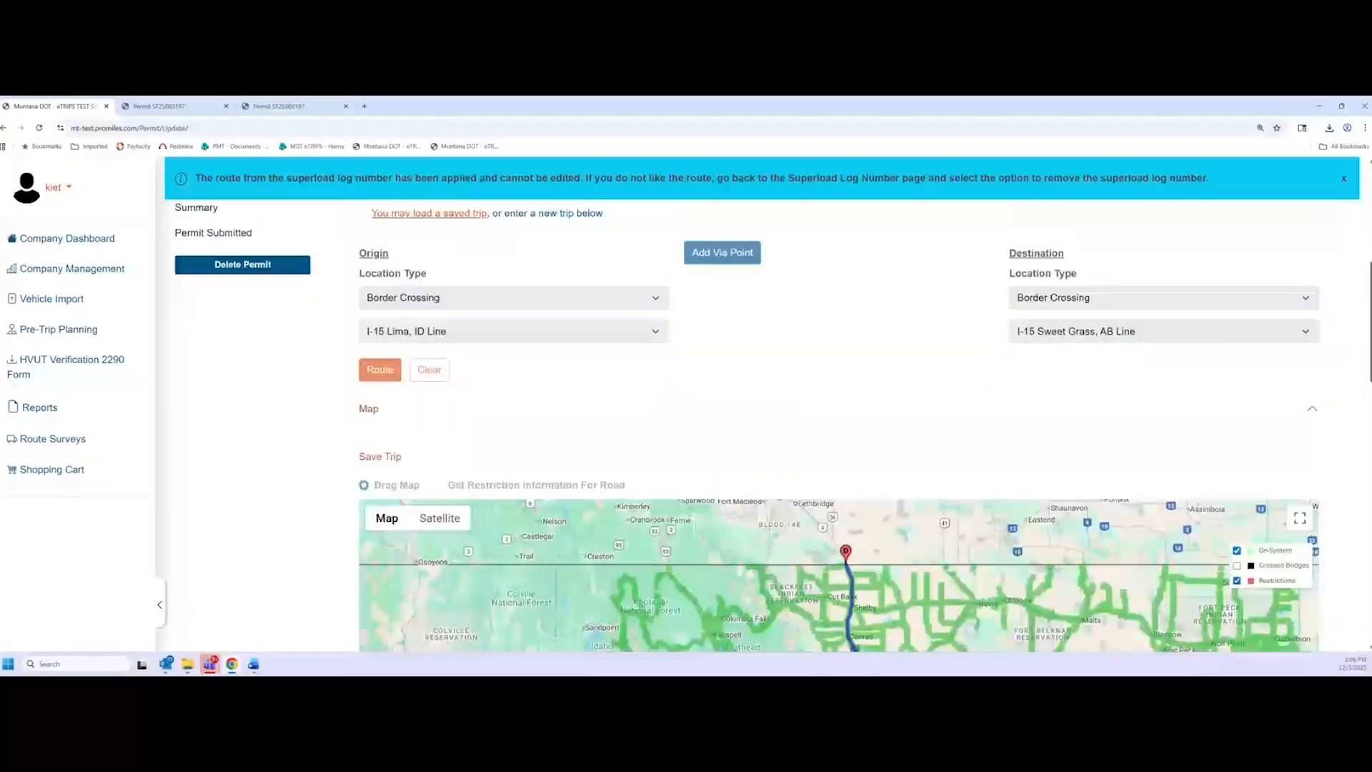
scroll(747, 426, up, 1)
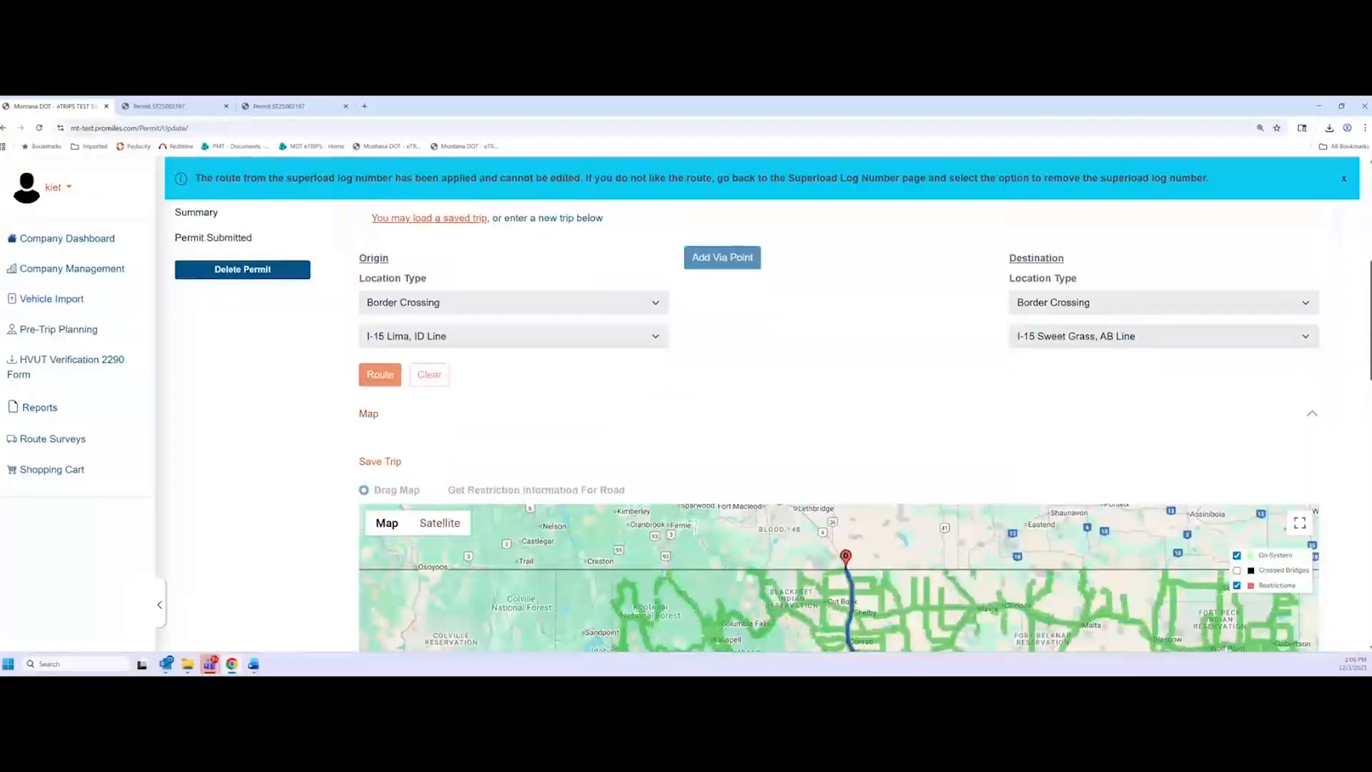
scroll(747, 425, down, 1)
scroll(839, 427, down, 5)
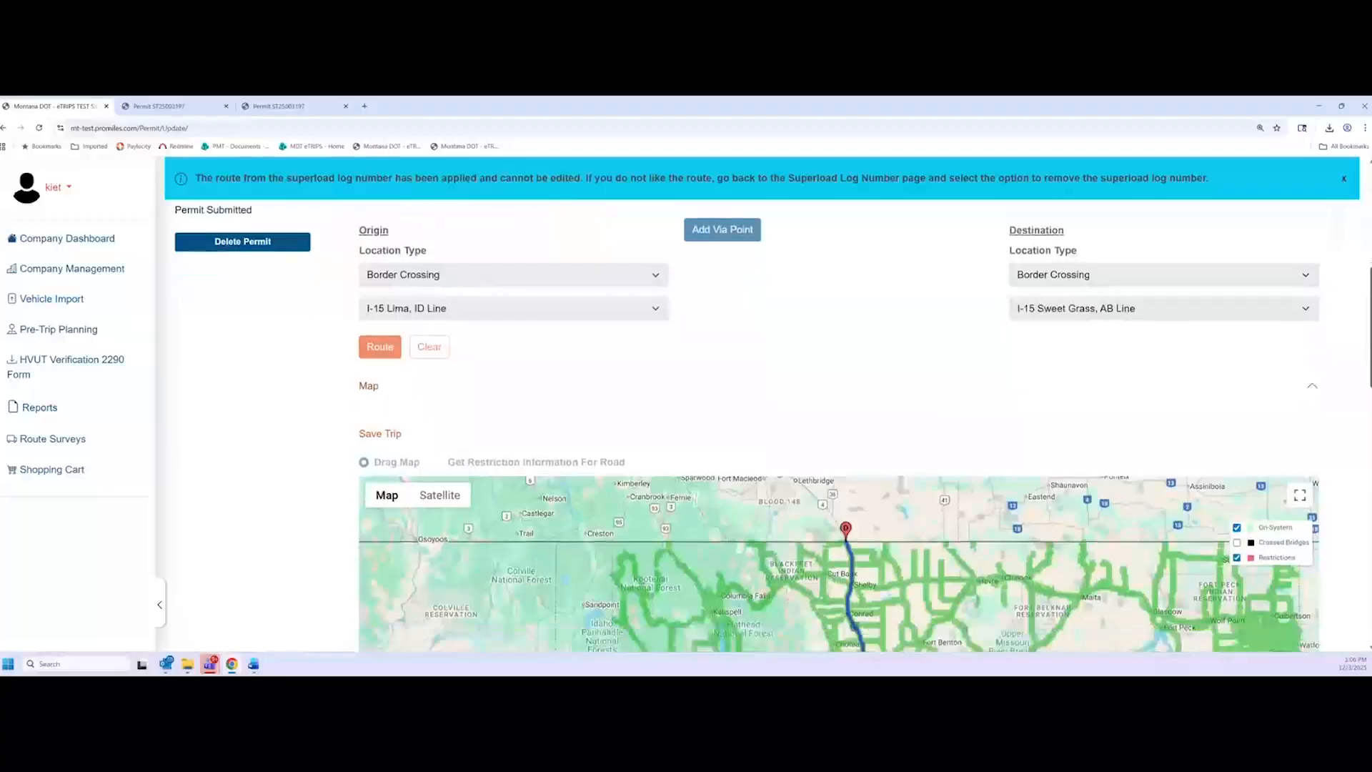
scroll(839, 427, down, 10)
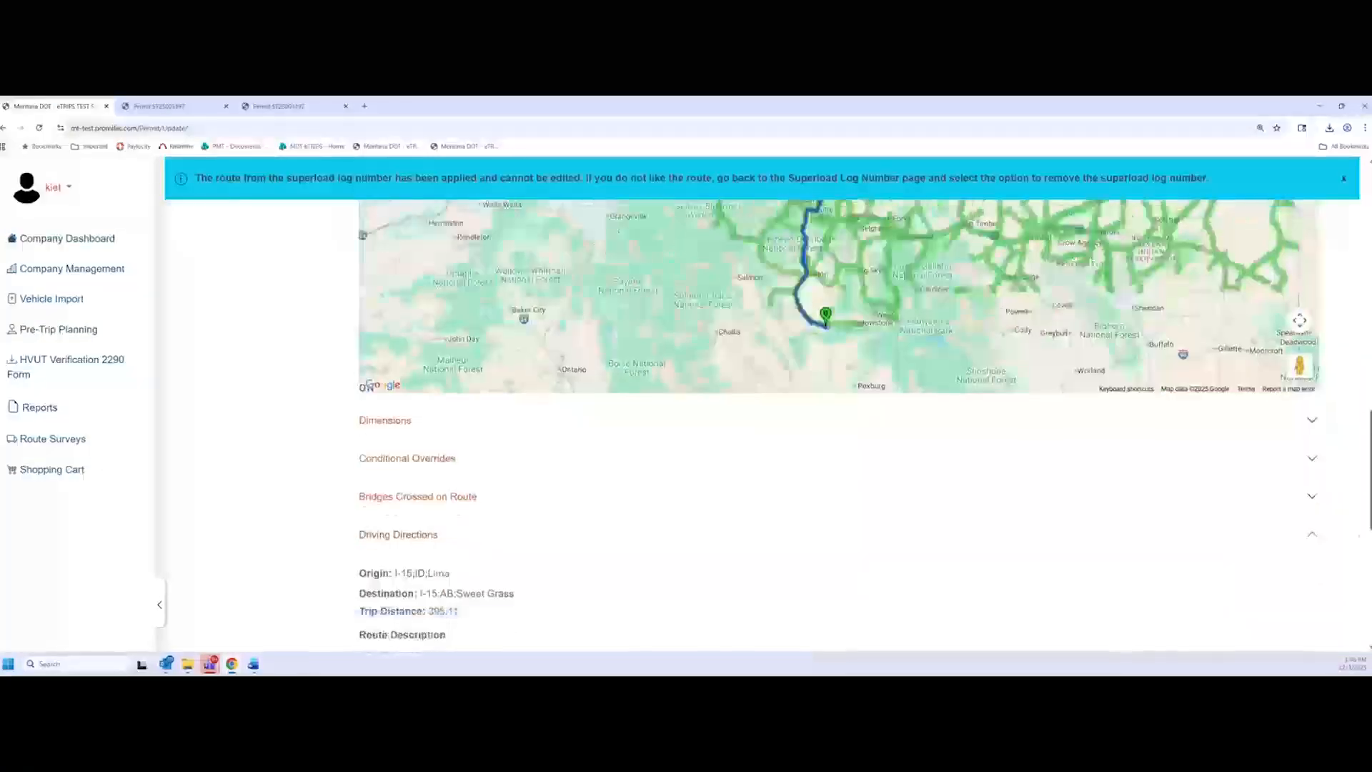
scroll(838, 428, down, 2)
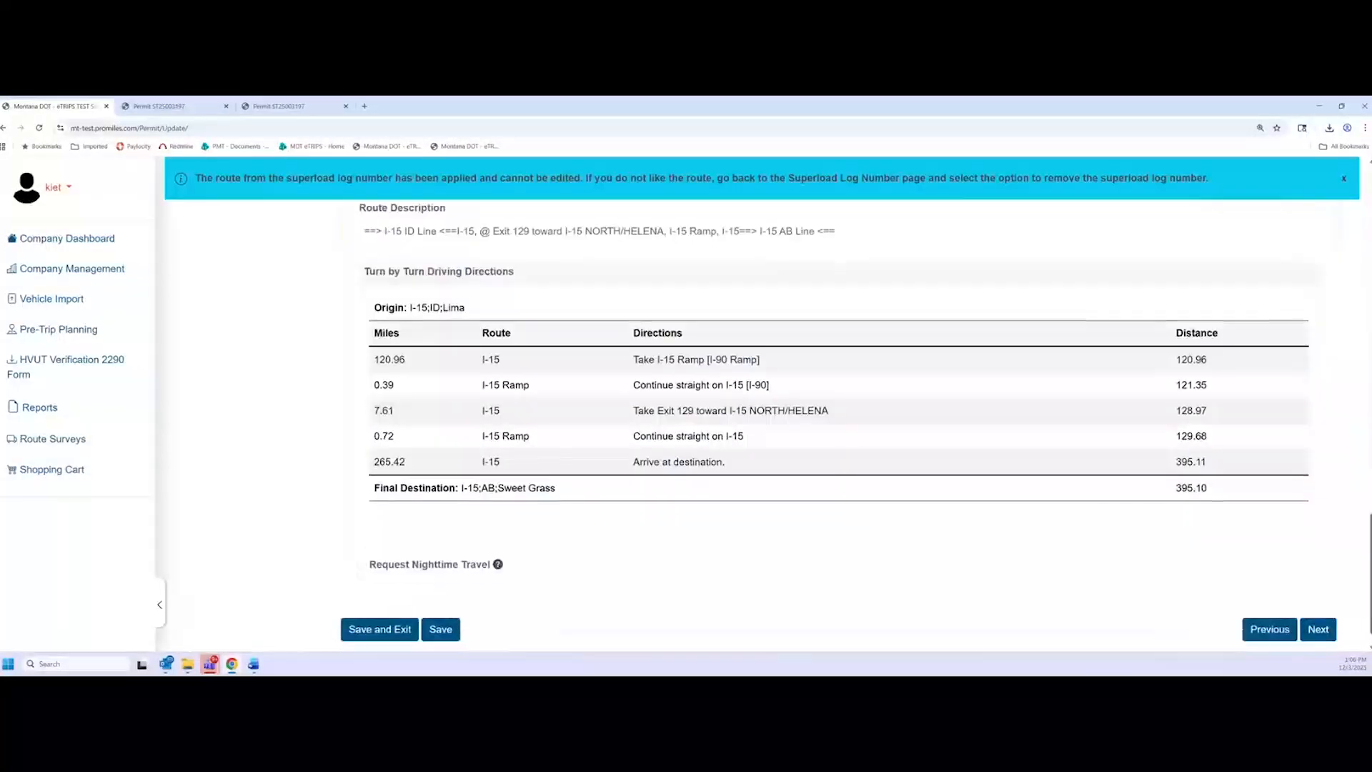
click(1317, 602)
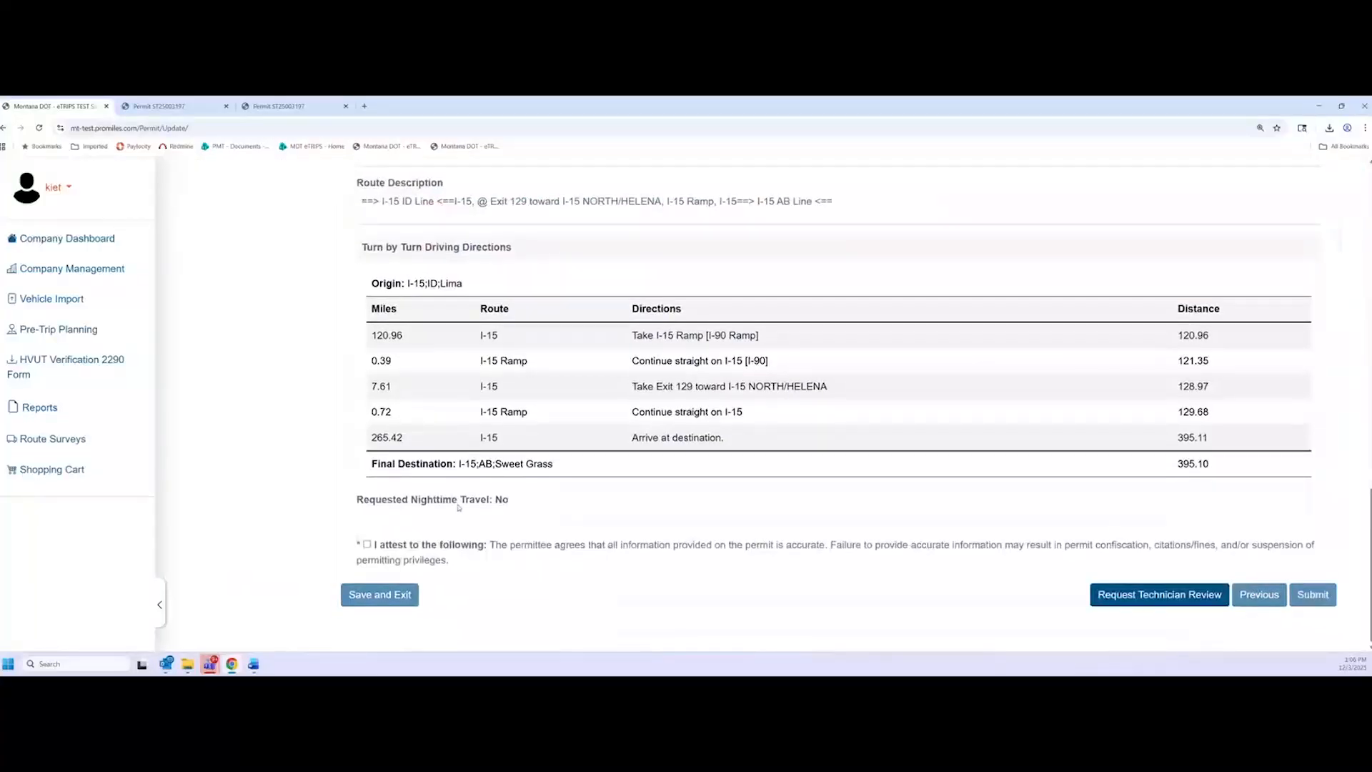
Attest that the permit information is accurate, review the summary, and submit permit 10869 for payment
click(366, 544)
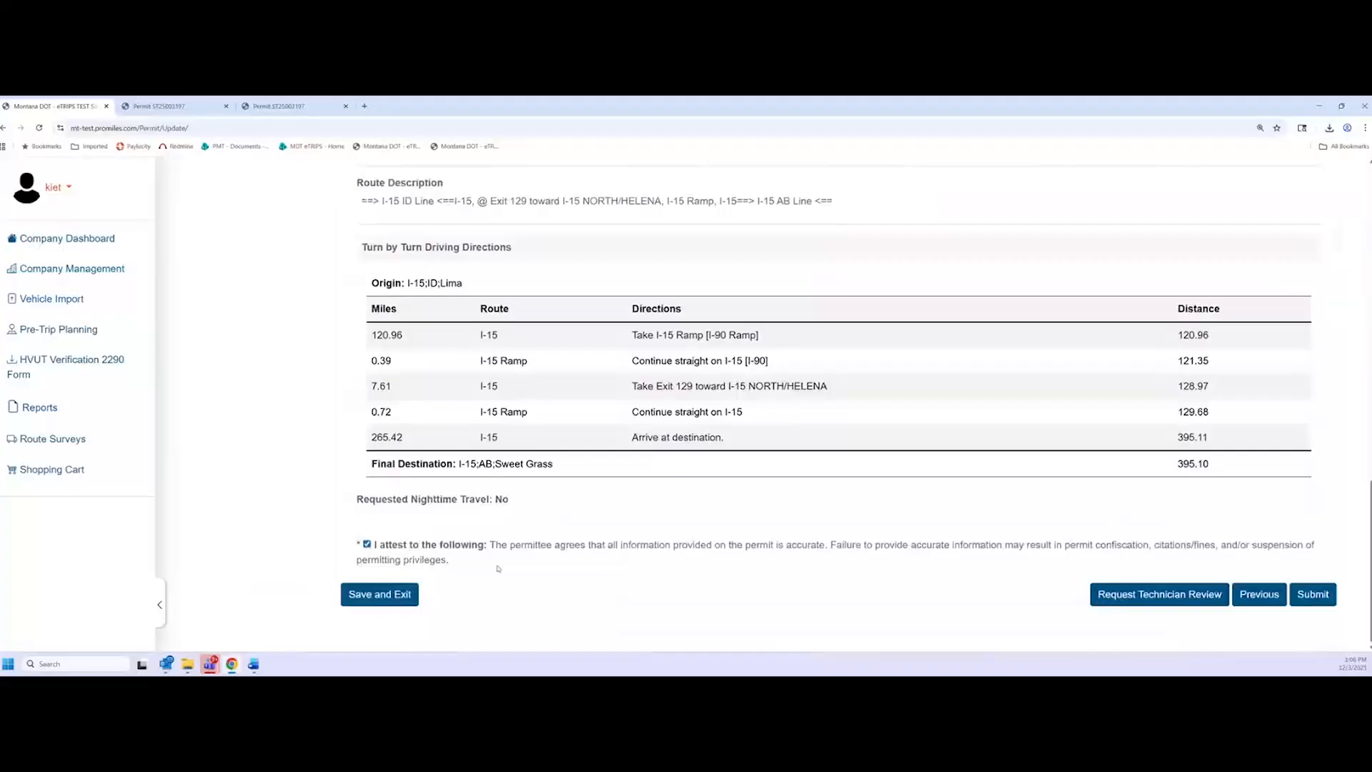
scroll(700, 524, up, 15)
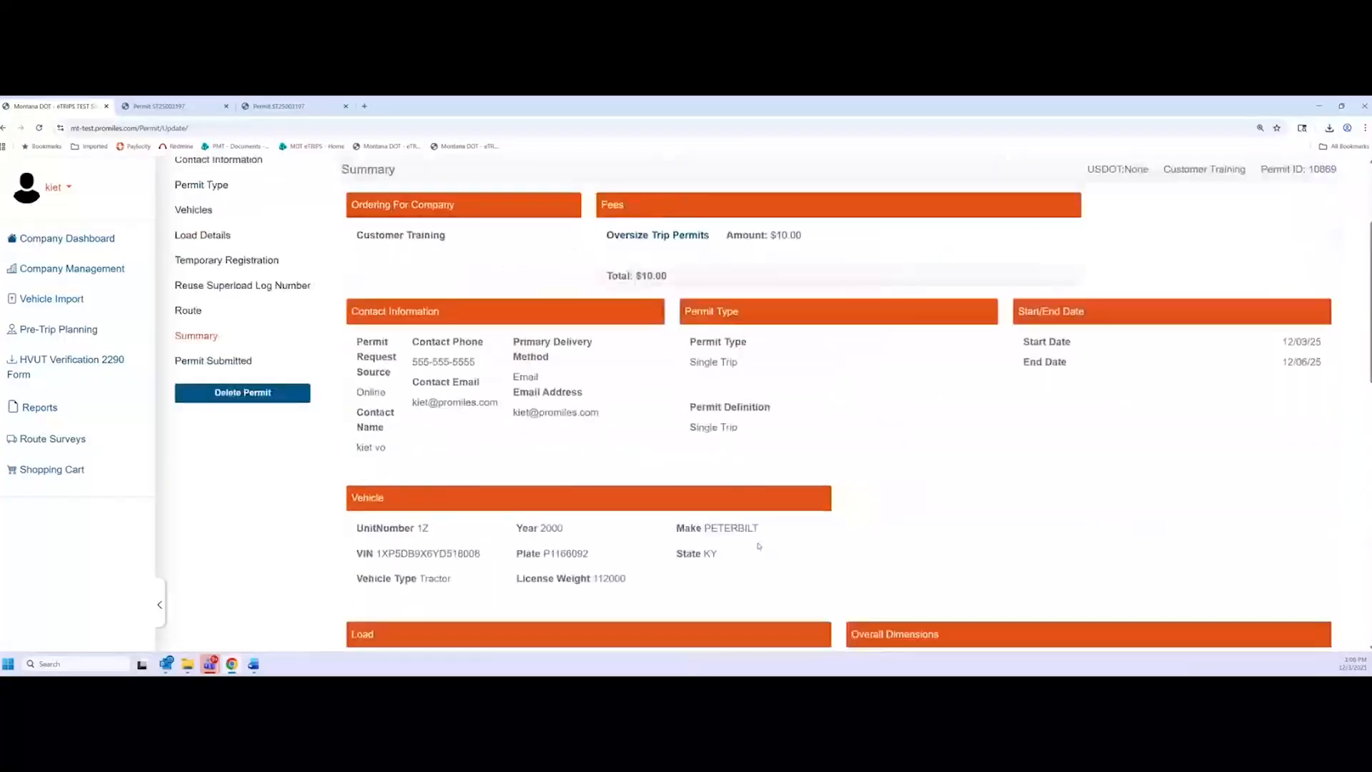
scroll(694, 459, down, 1)
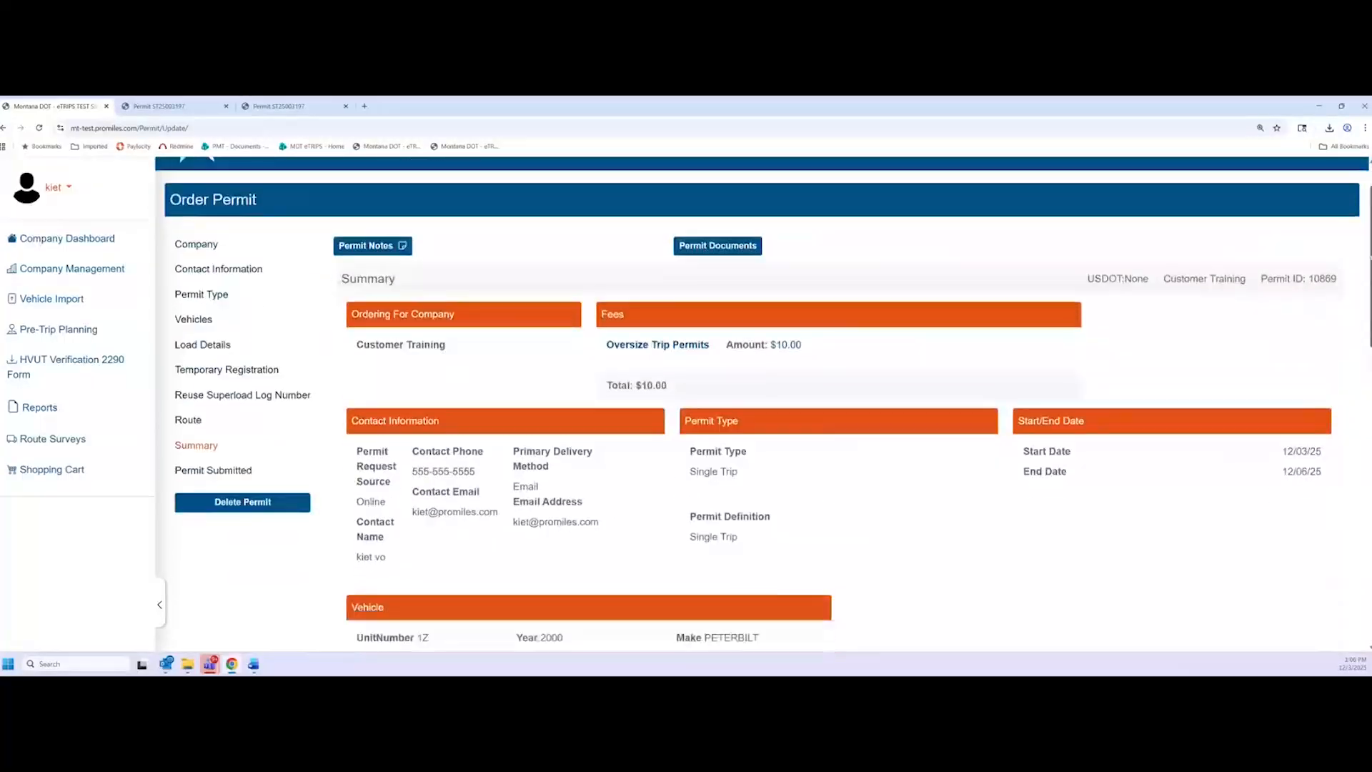
scroll(1364, 286, down, 2)
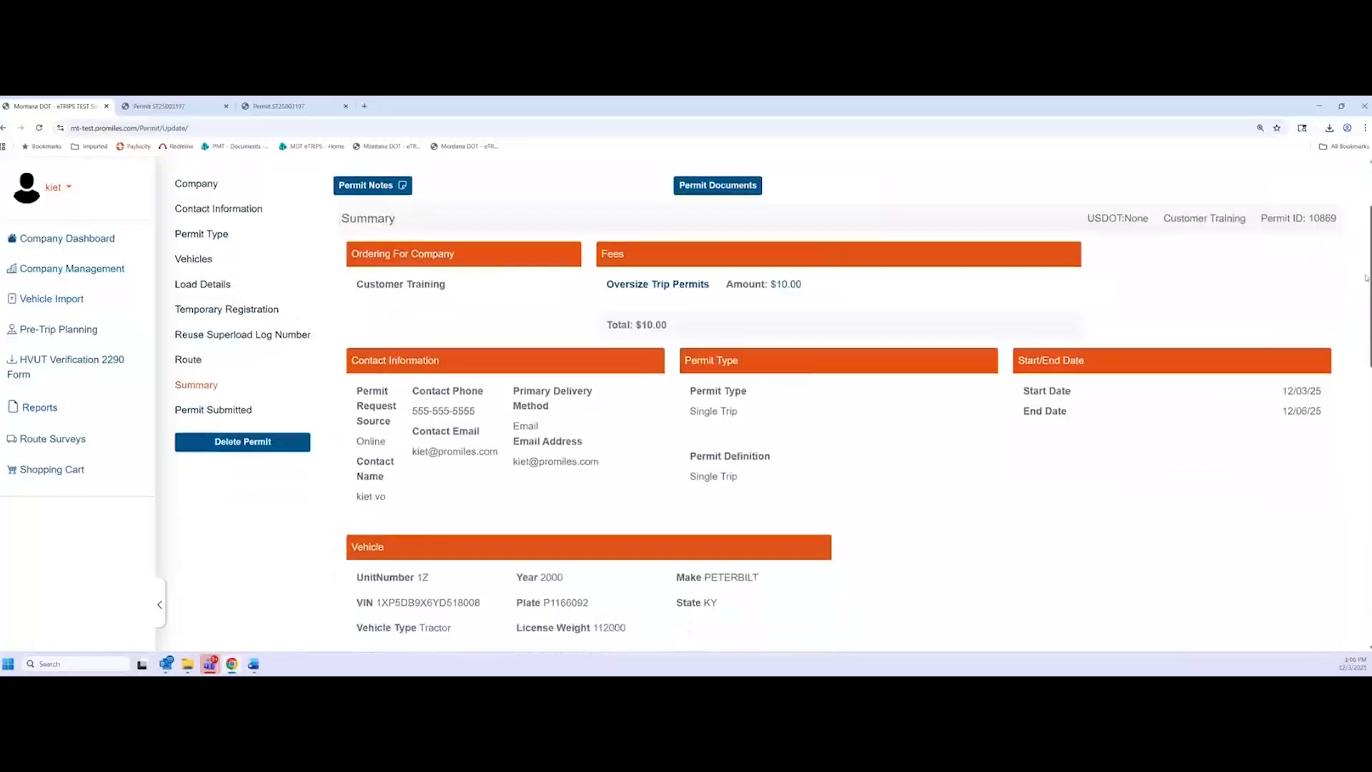
drag(1364, 286, 1353, 348)
drag(1352, 348, 1362, 554)
click(1324, 605)
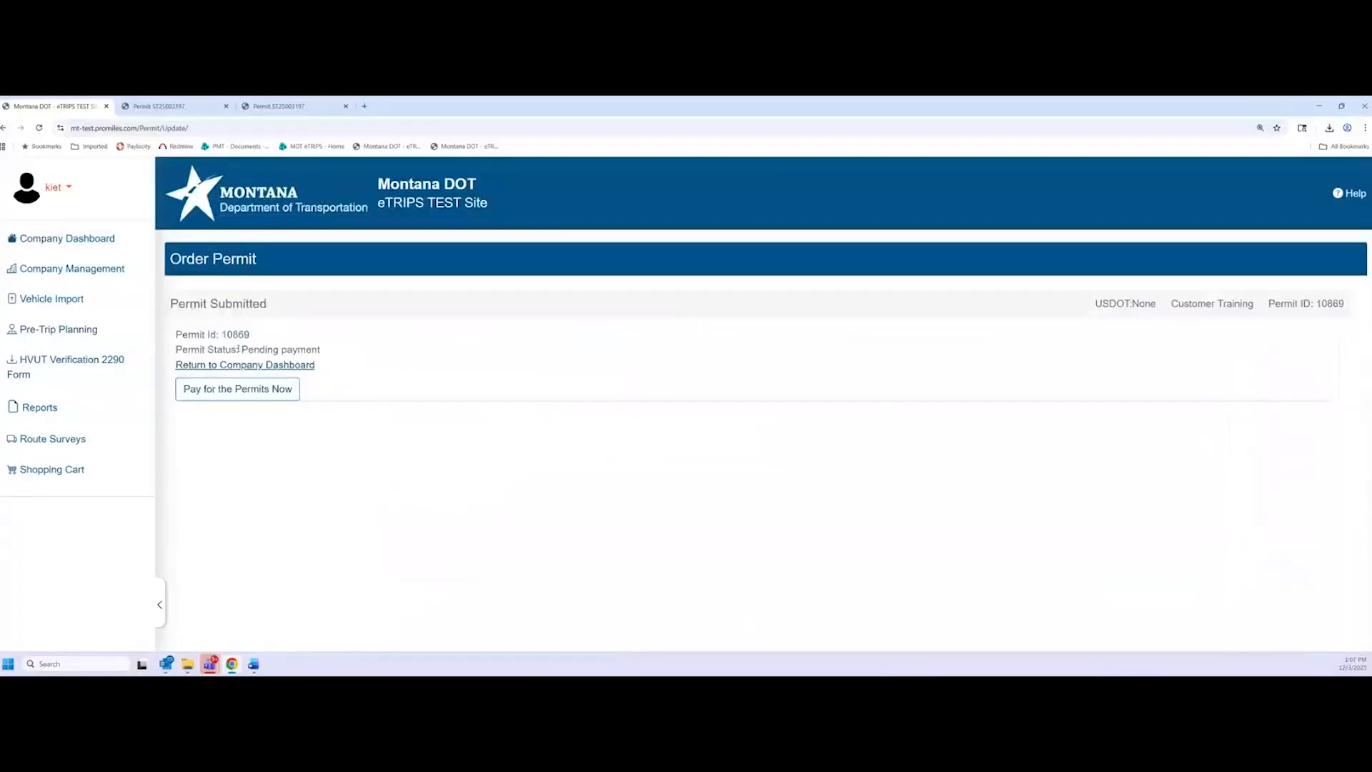
drag(238, 348, 320, 350)
Check the shopping cart holding permit 10869 for $10.00, then return to the company dashboard
click(451, 400)
click(111, 238)
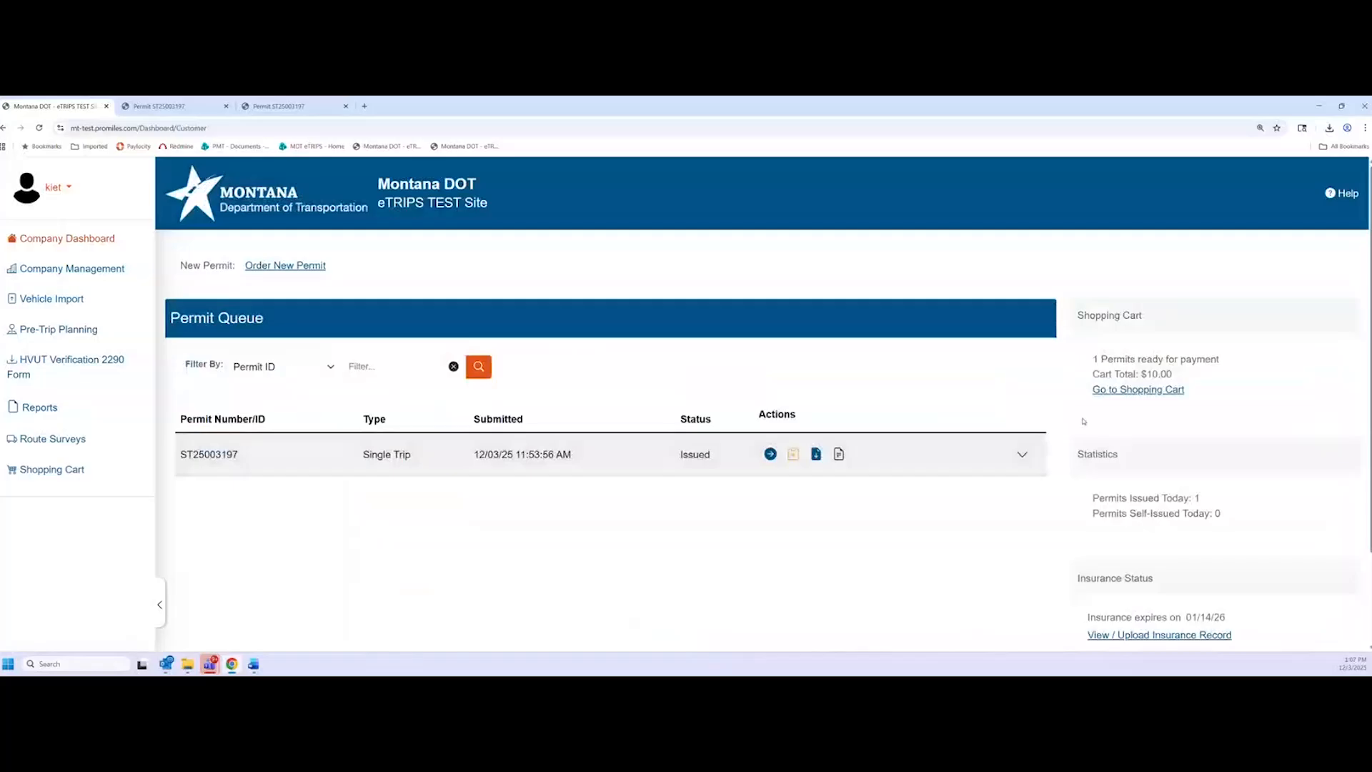
click(1115, 390)
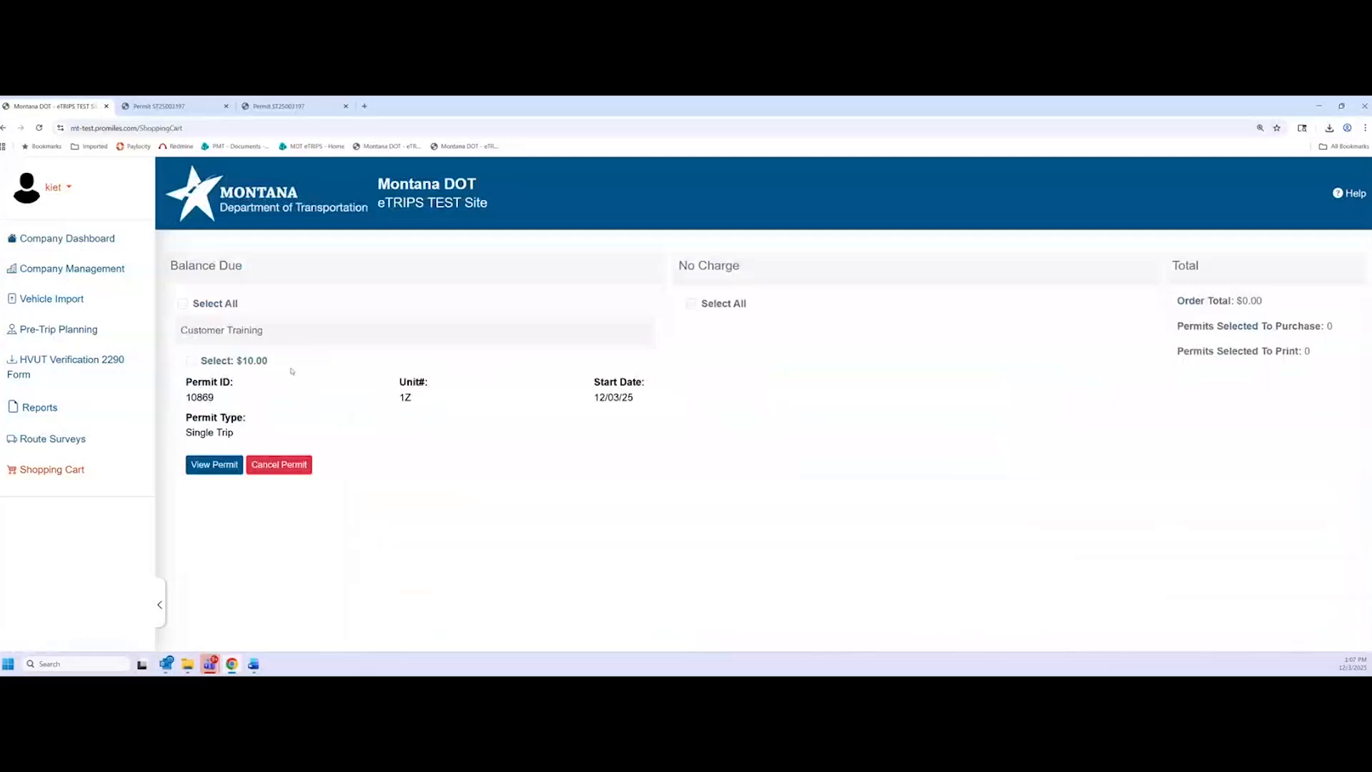
click(111, 250)
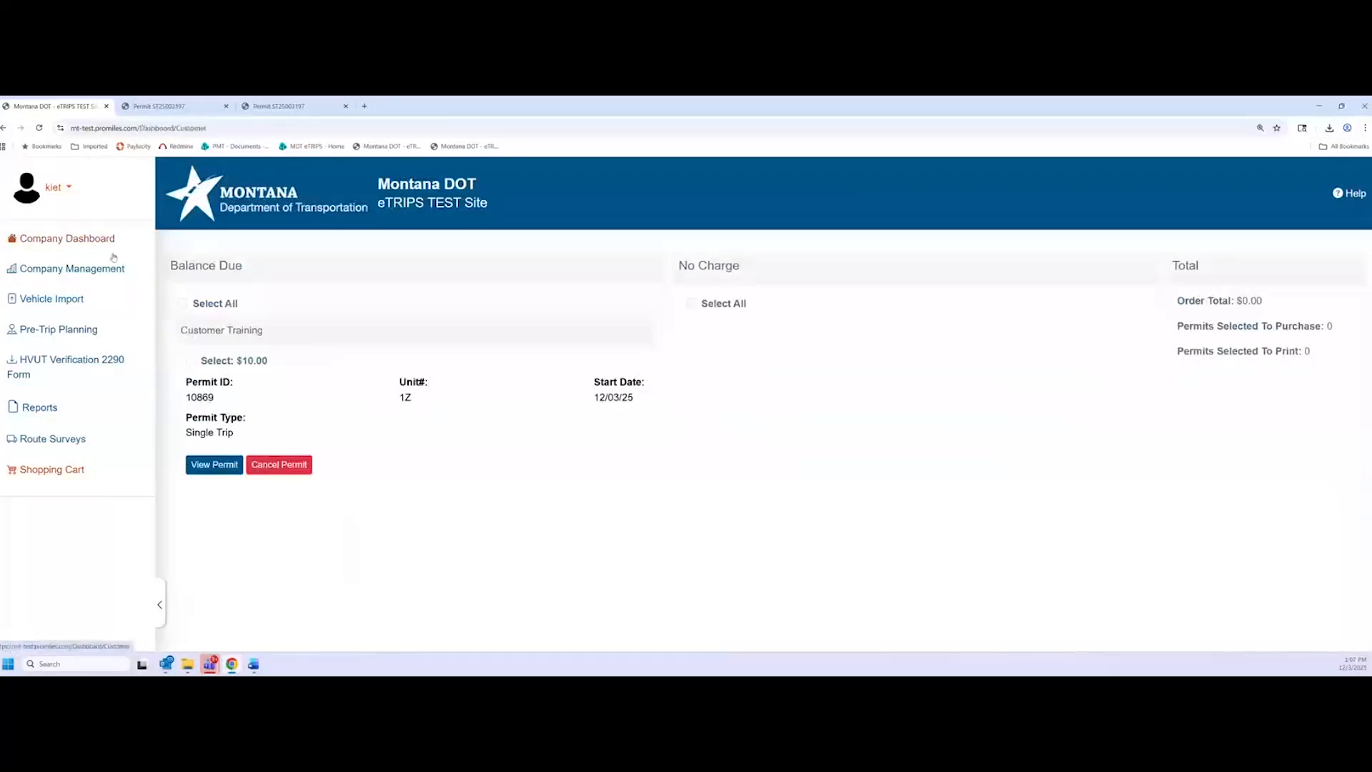
Confirm Superload Log # C1-2500138 on the ST25003197 PDF and go back to the eTRIPS dashboard
click(160, 106)
scroll(390, 389, up, 2)
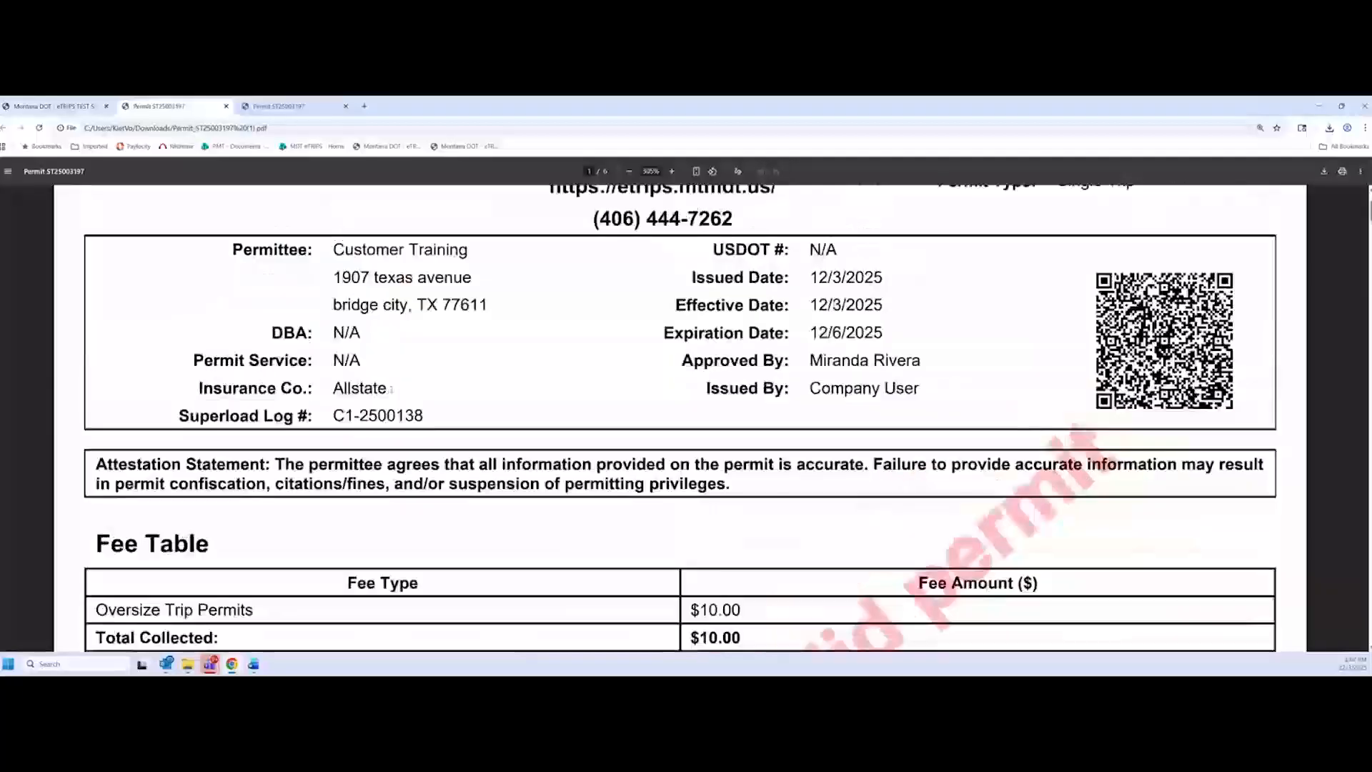
drag(425, 416, 179, 416)
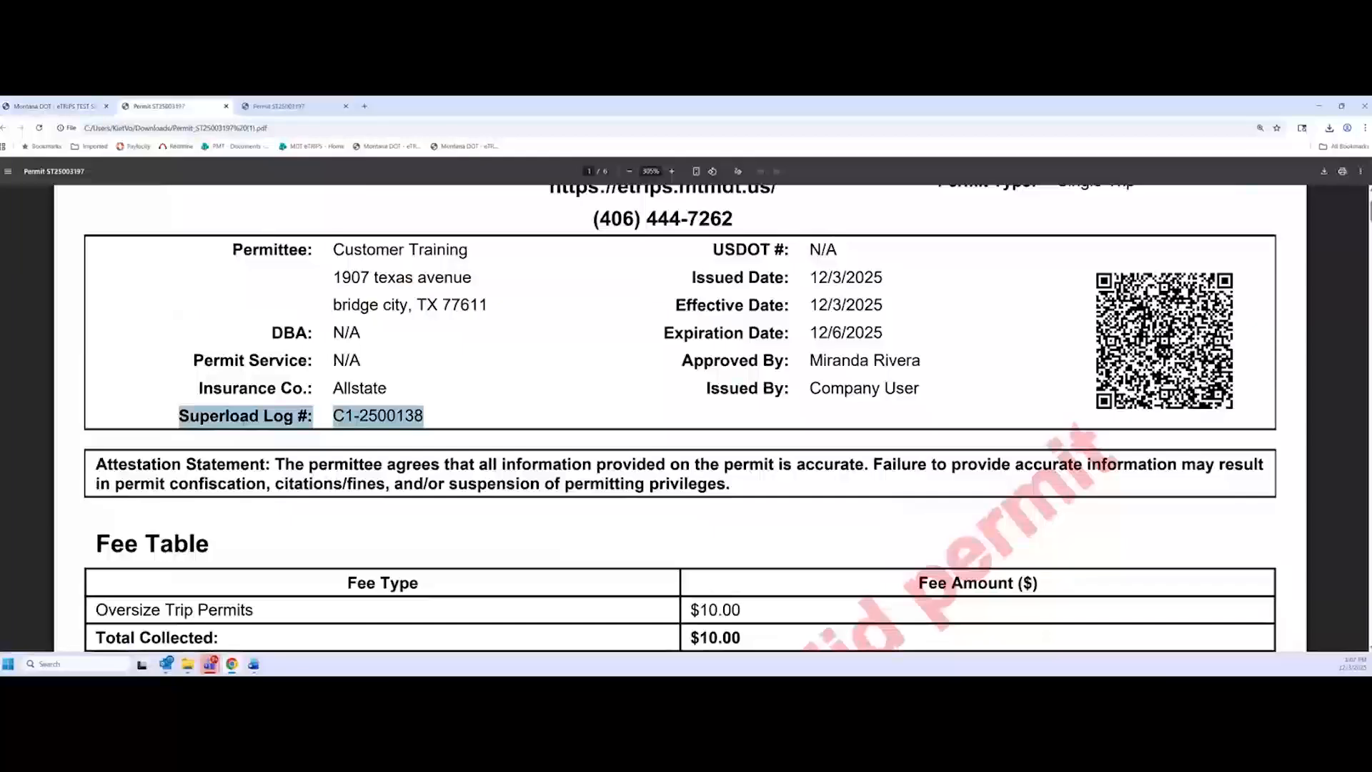
click(86, 109)
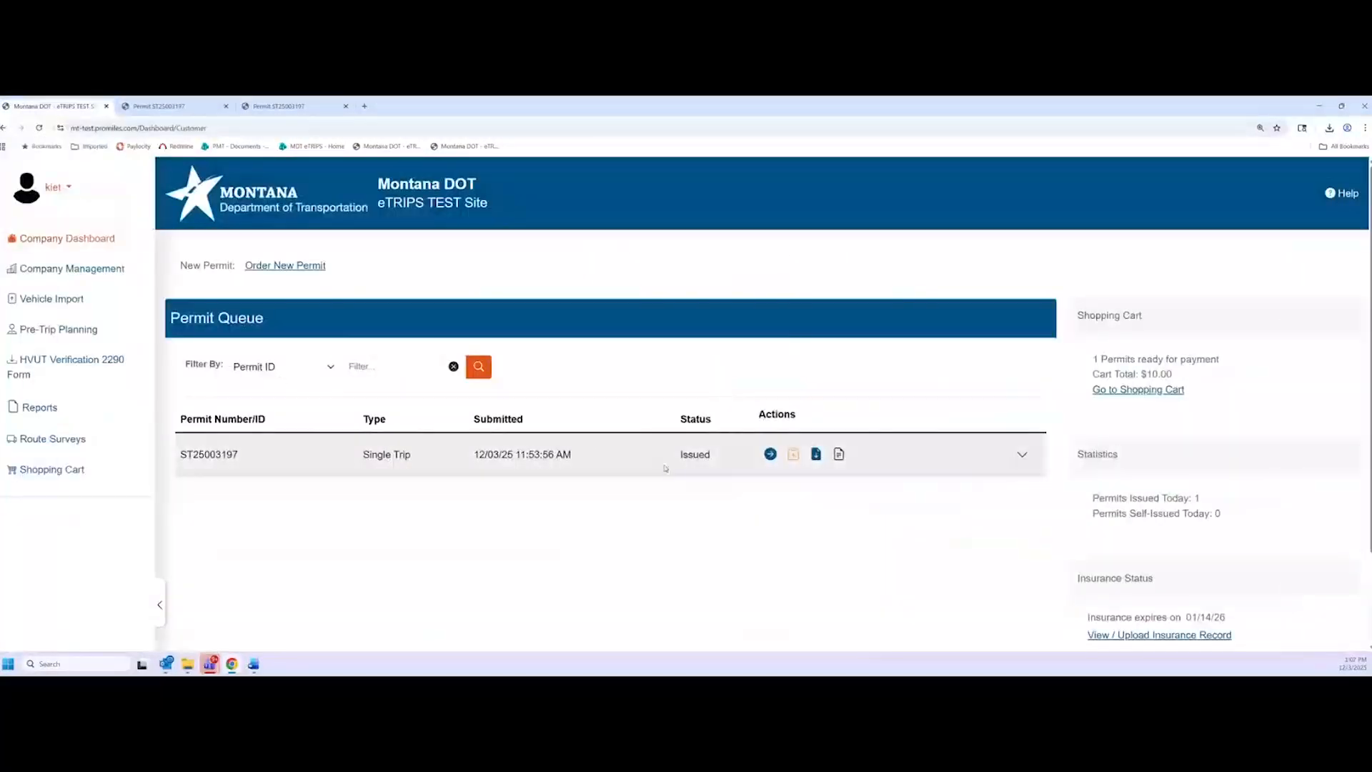
Select permit 10869 in the shopping cart and pay its $10.00 balance by credit card
click(1121, 390)
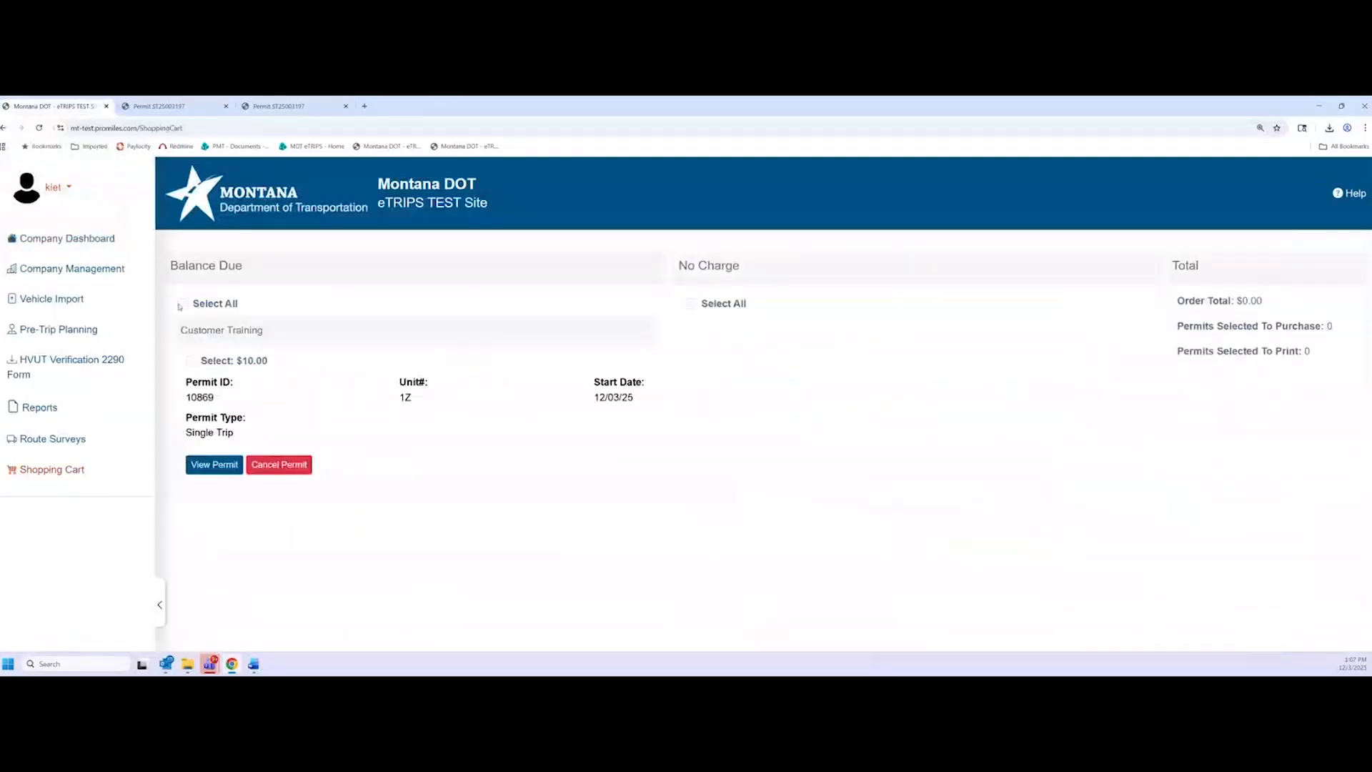
click(183, 303)
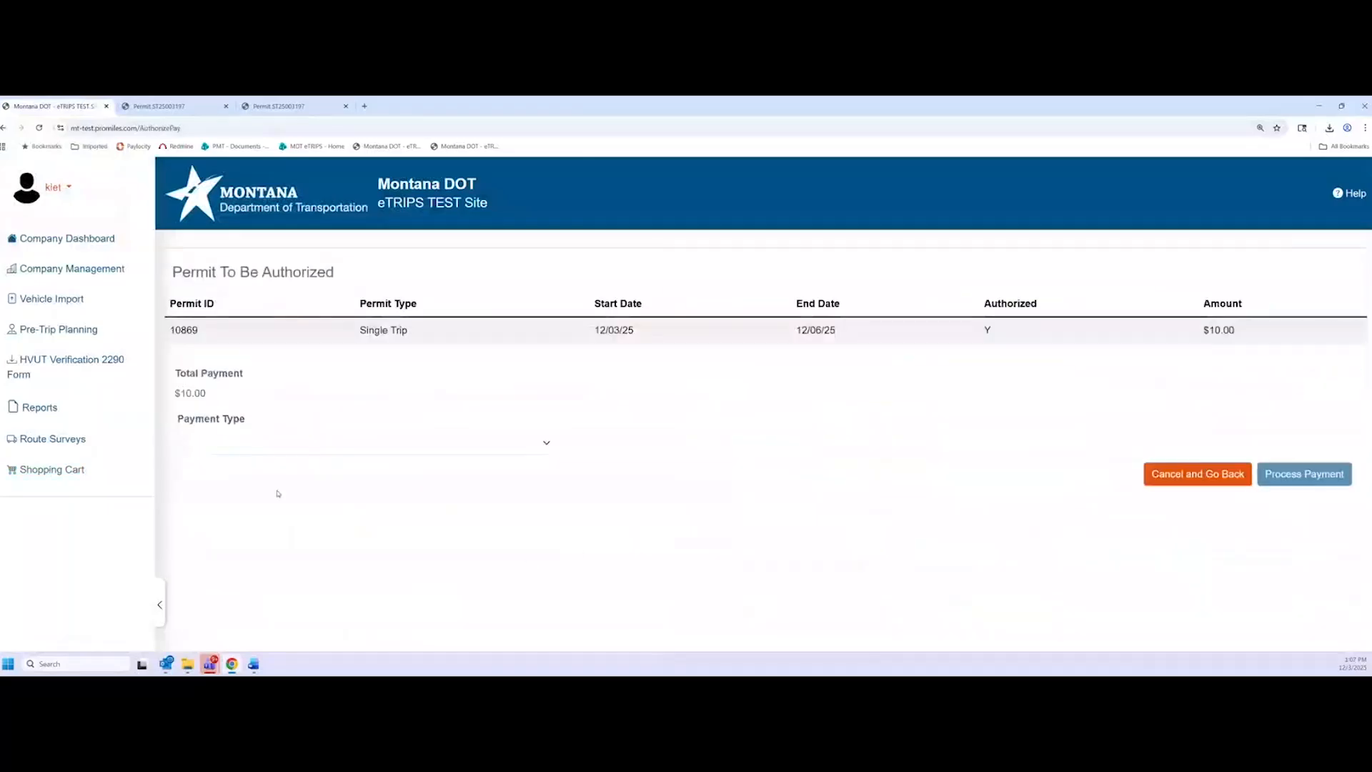
click(300, 442)
click(305, 480)
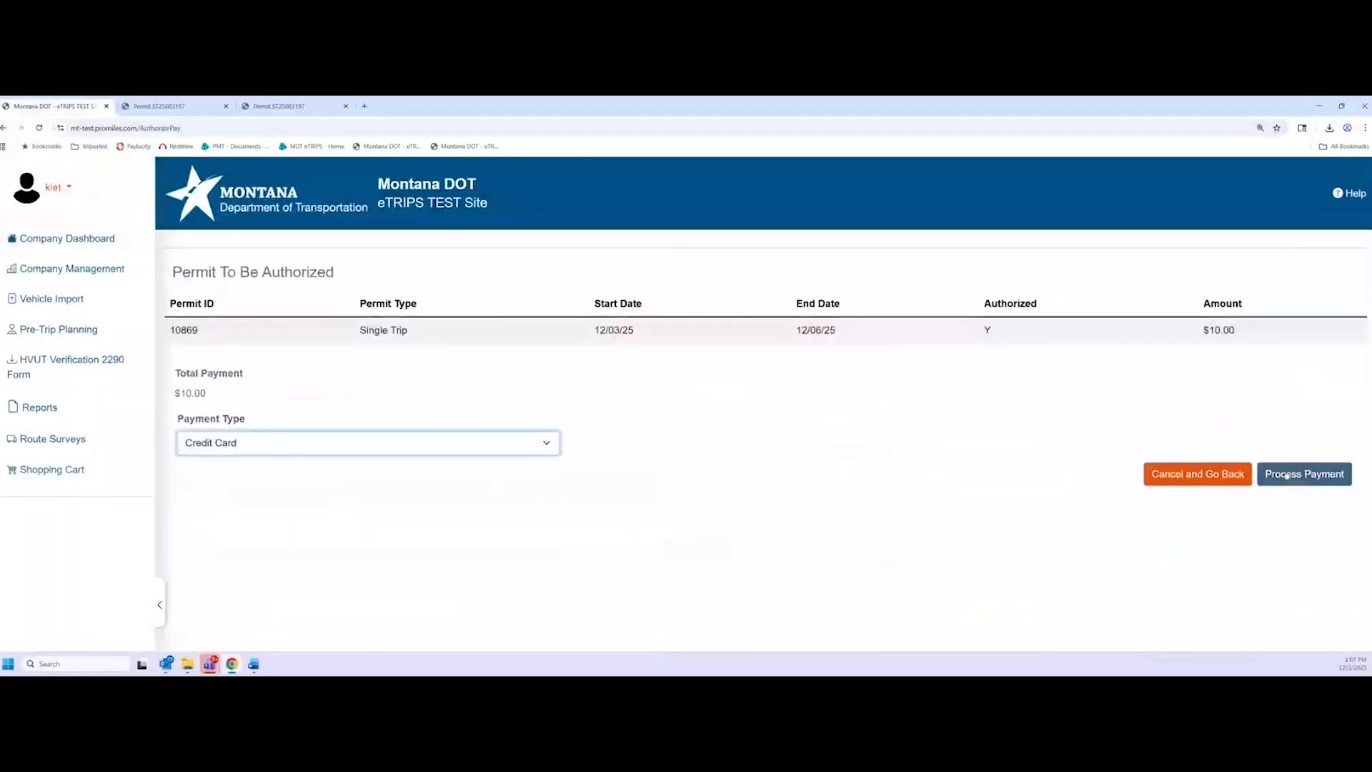
click(1290, 473)
Confirm the $10.75 payment and accept the prefilled billing information
click(1252, 474)
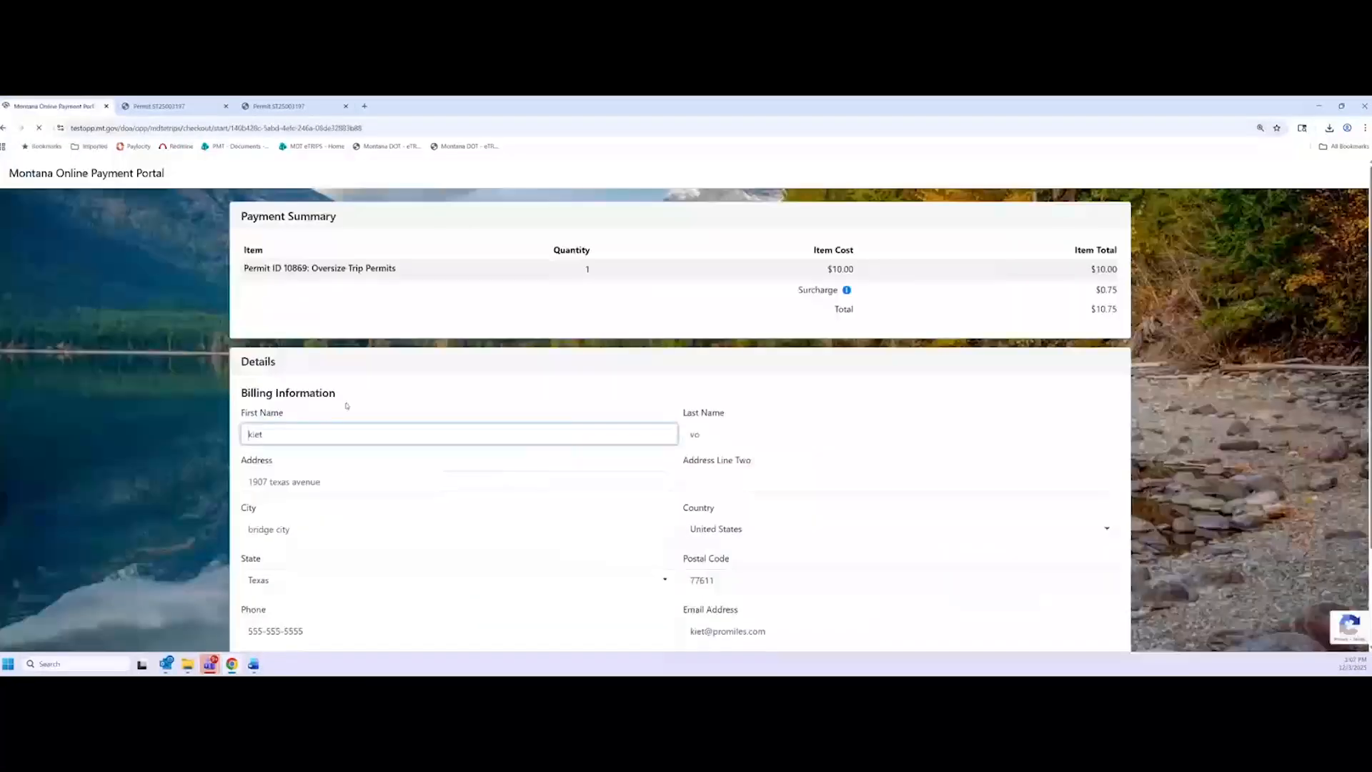
scroll(351, 441, down, 2)
click(713, 593)
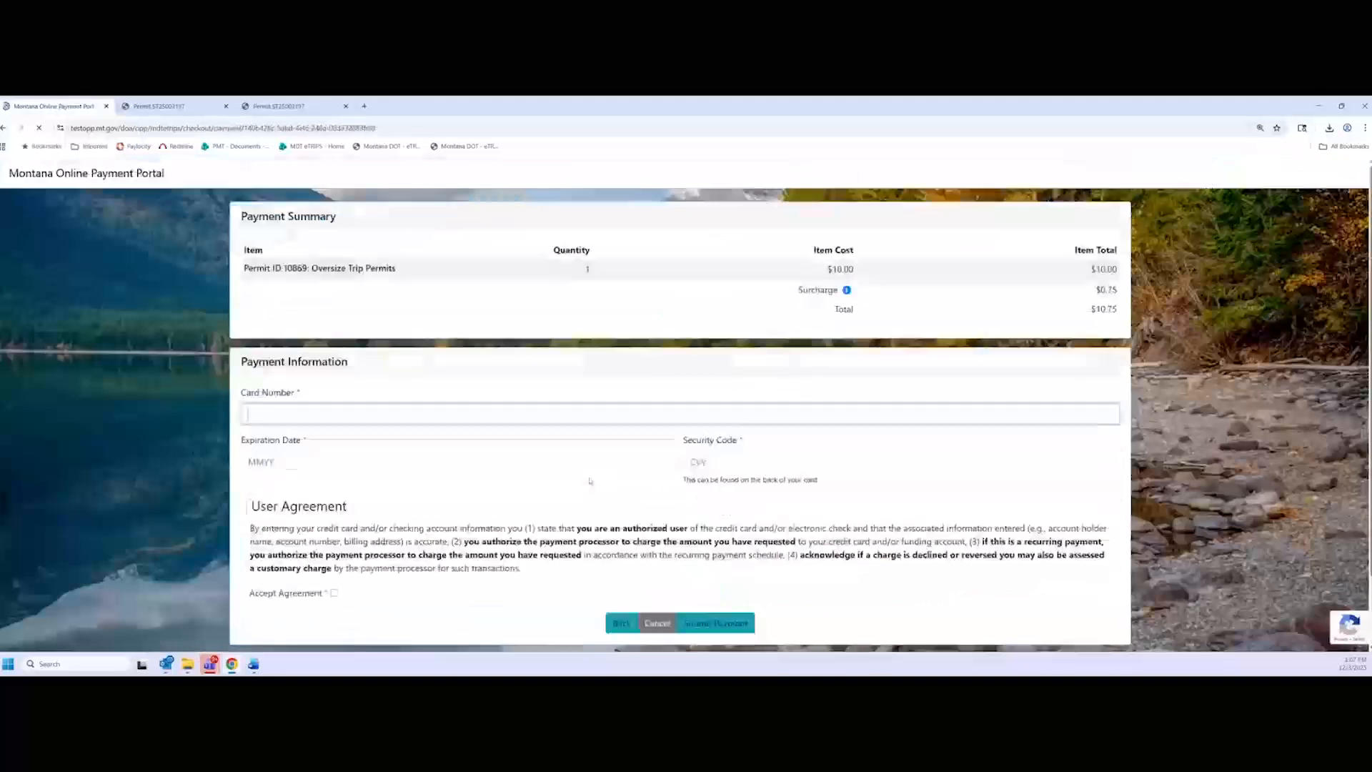
Pay with the saved Visa card after accepting the user agreement, then review the test receipt
click(361, 415)
click(372, 449)
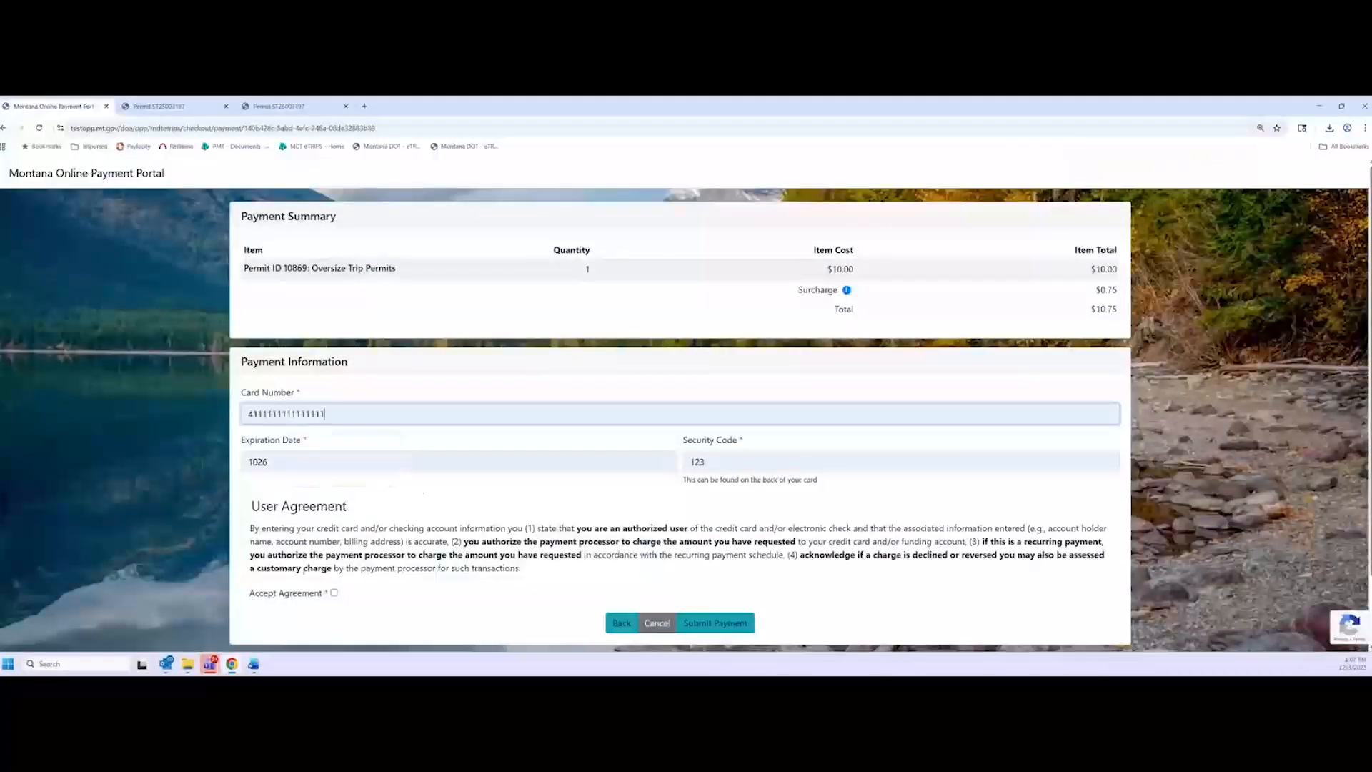
click(334, 592)
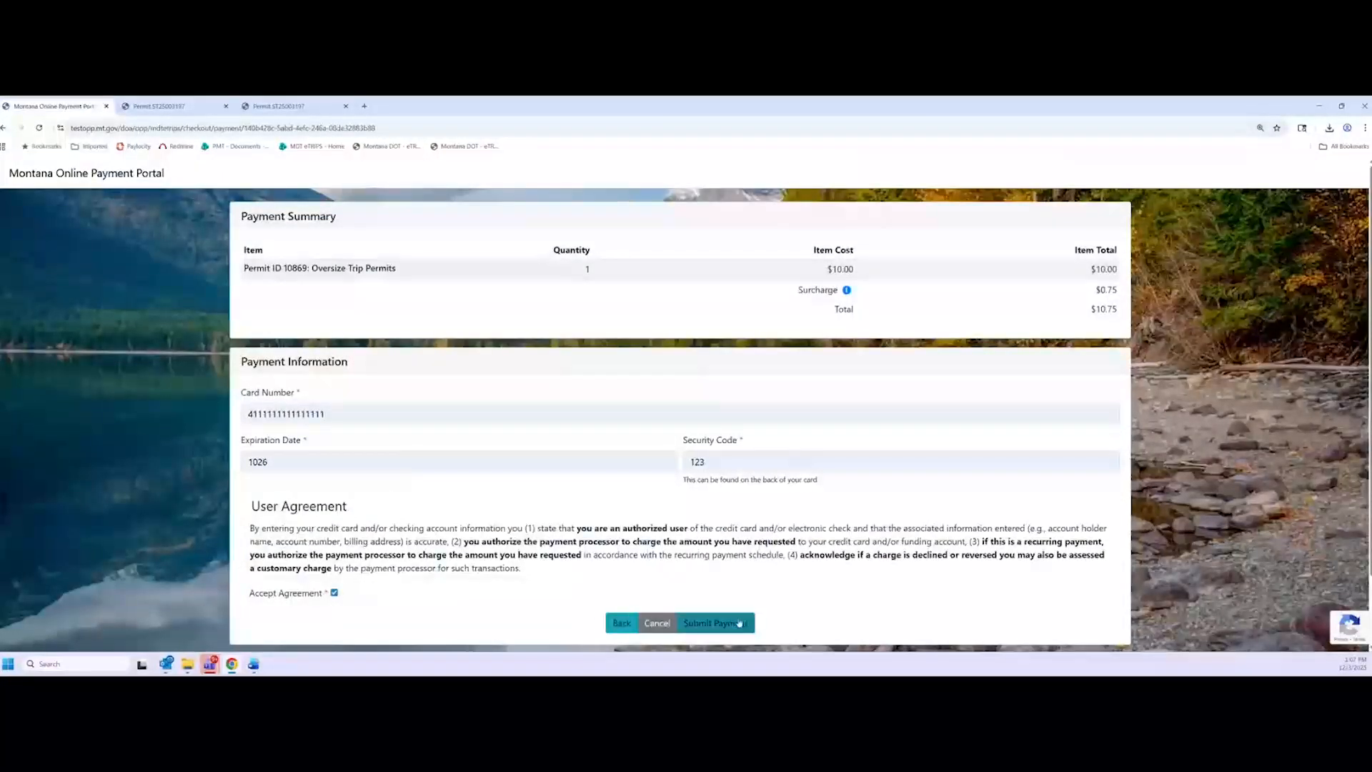
click(729, 622)
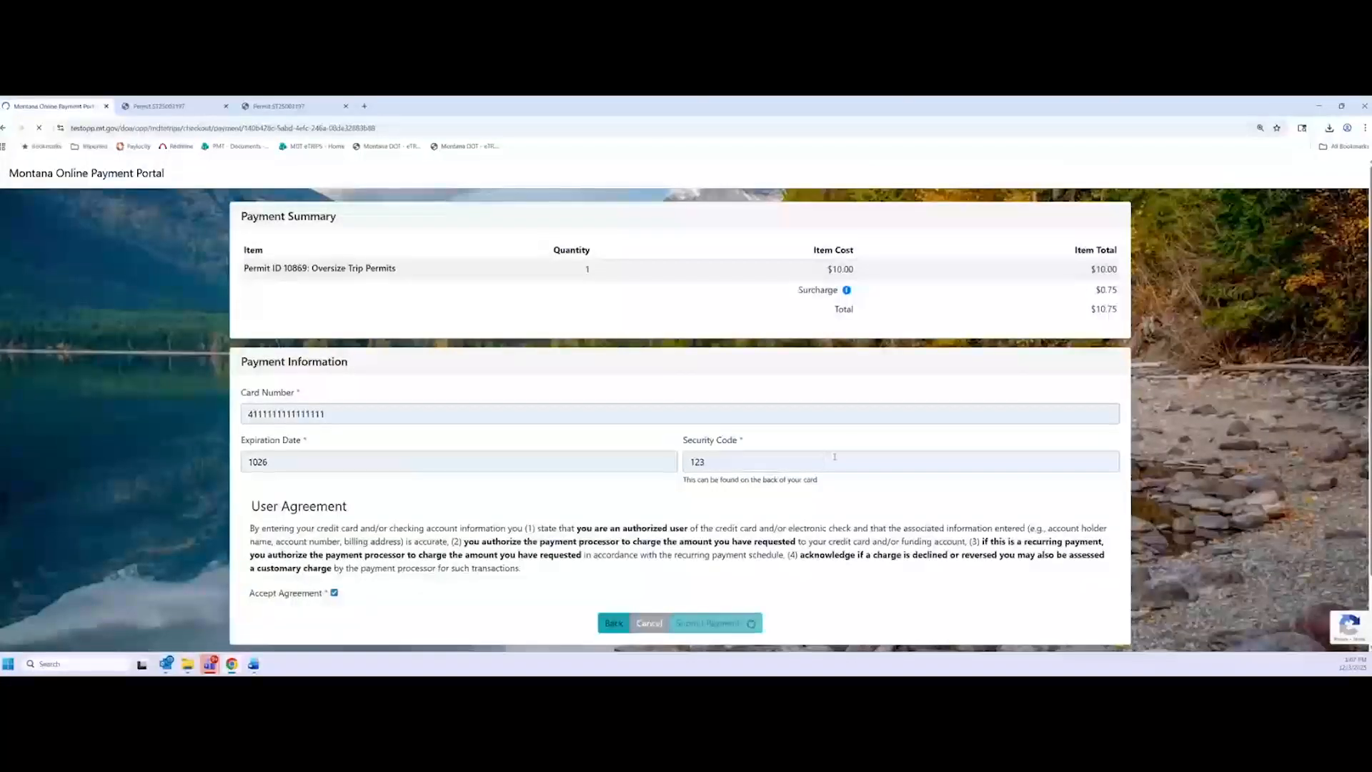
scroll(601, 516, down, 1)
scroll(601, 516, down, 1)
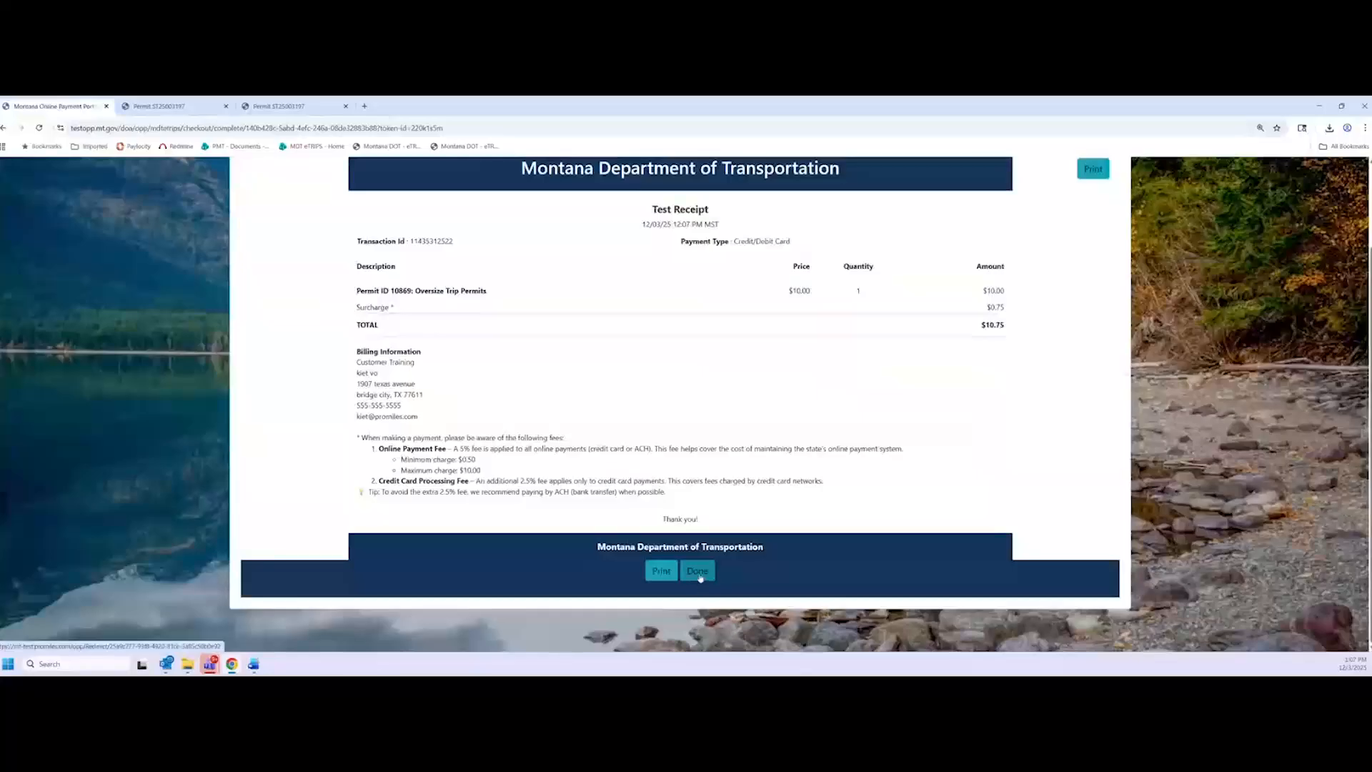
Close the receipt for permit 10869 and return to the eTRIPS home dashboard
click(700, 577)
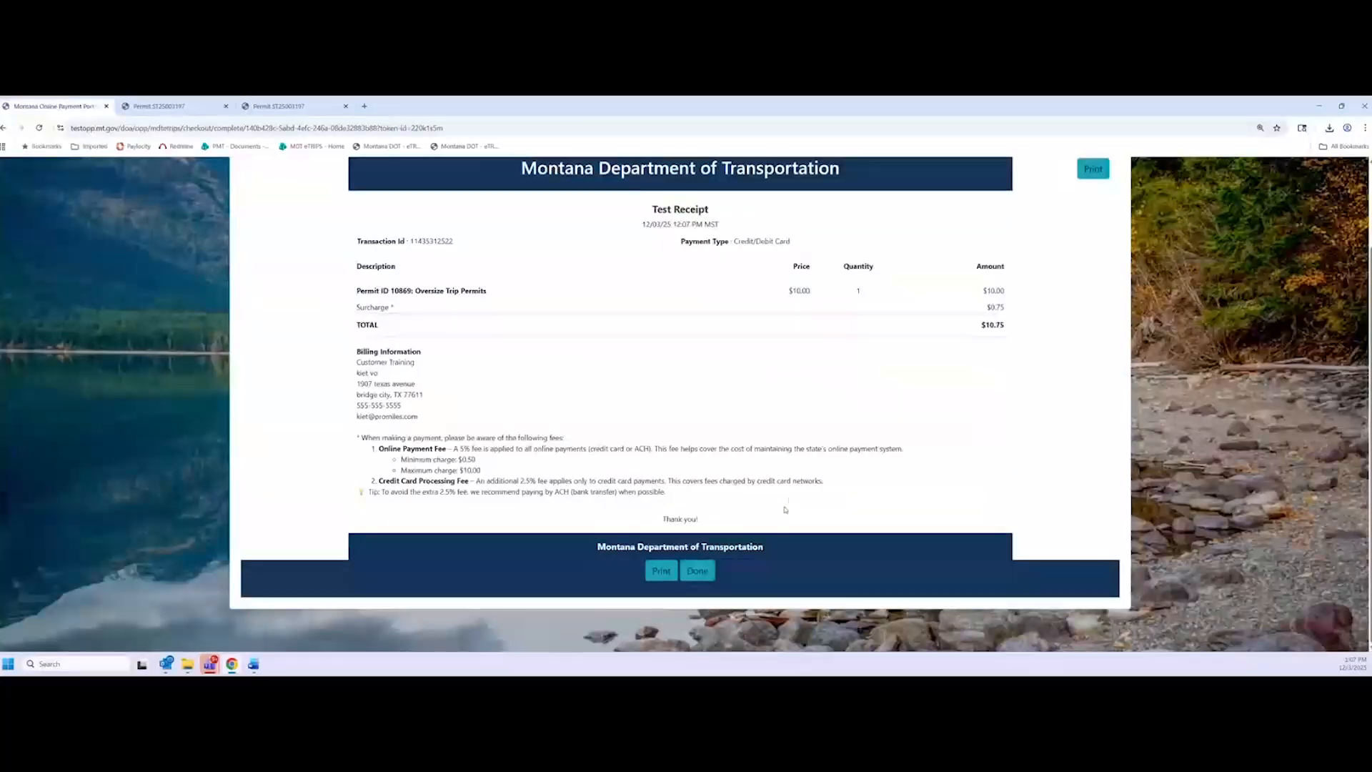
click(712, 578)
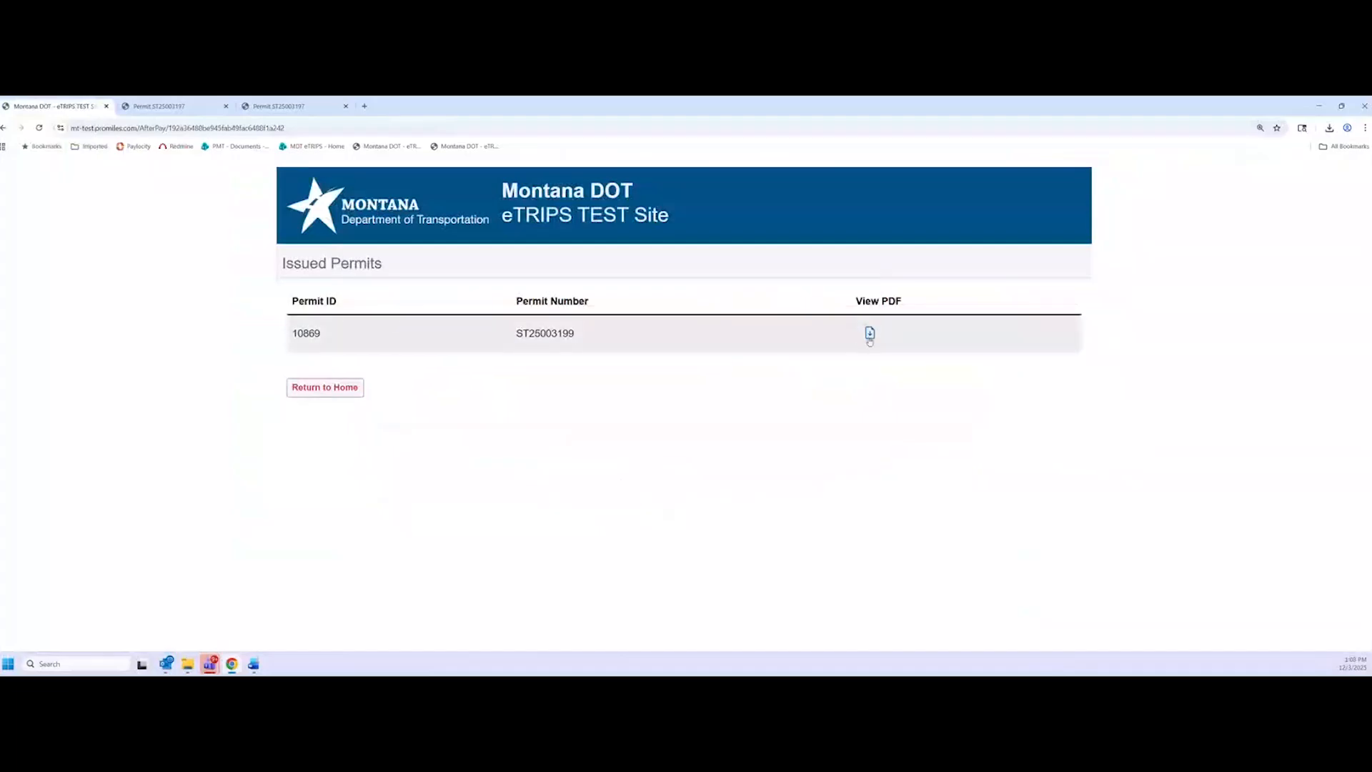
double_click(315, 333)
drag(525, 330, 590, 335)
click(591, 338)
click(357, 394)
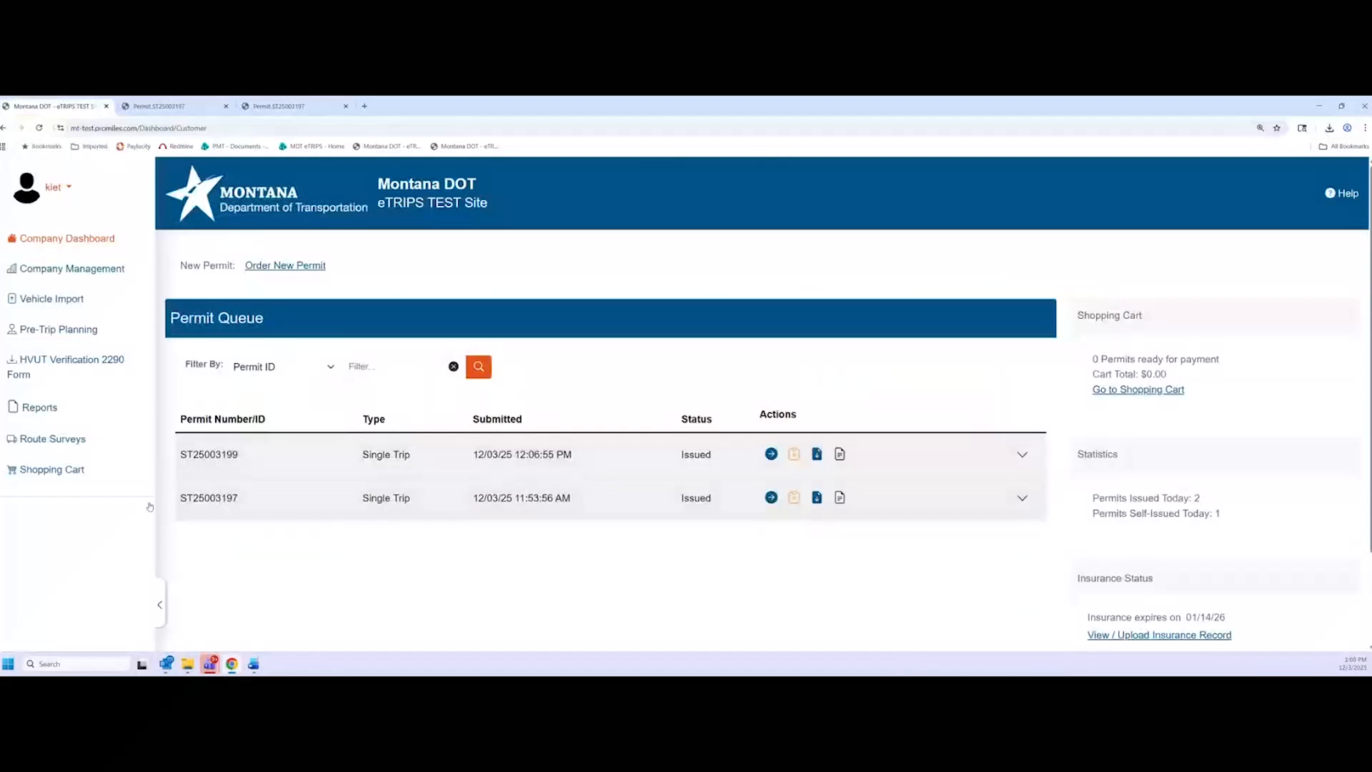
Find new permit ST25003199 in the list and download its PDF
double_click(211, 498)
drag(241, 498, 215, 498)
drag(240, 455, 215, 456)
click(818, 456)
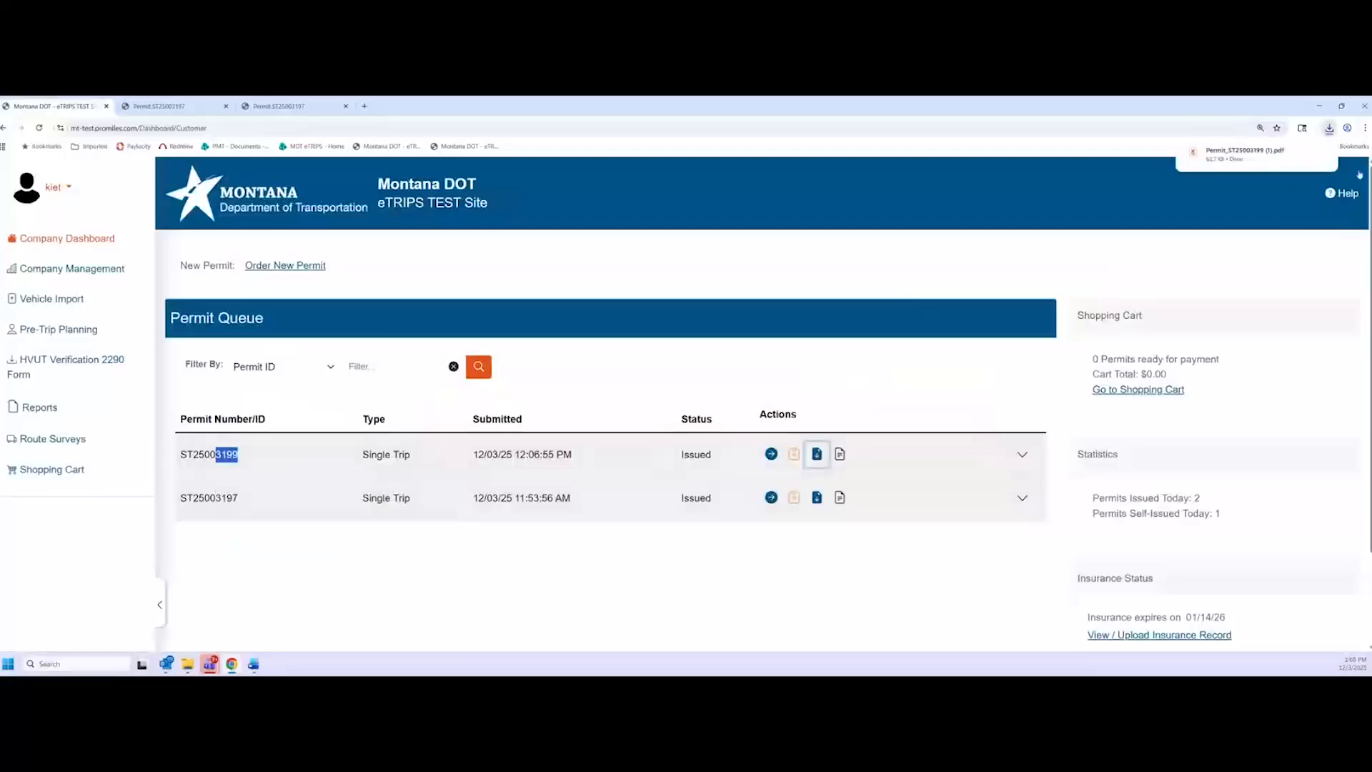
Open the downloaded PDF and check its Permit # ST25003199
click(1311, 152)
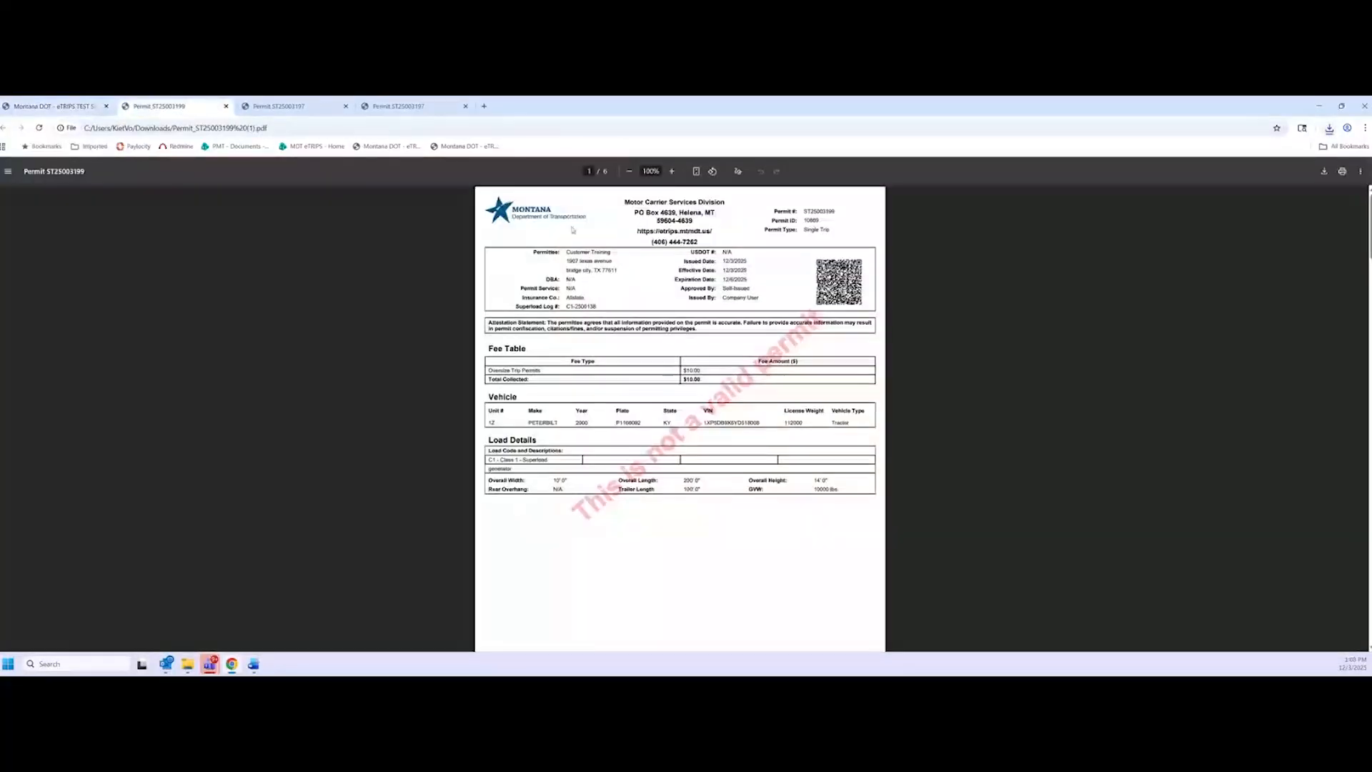
scroll(573, 229, up, 5)
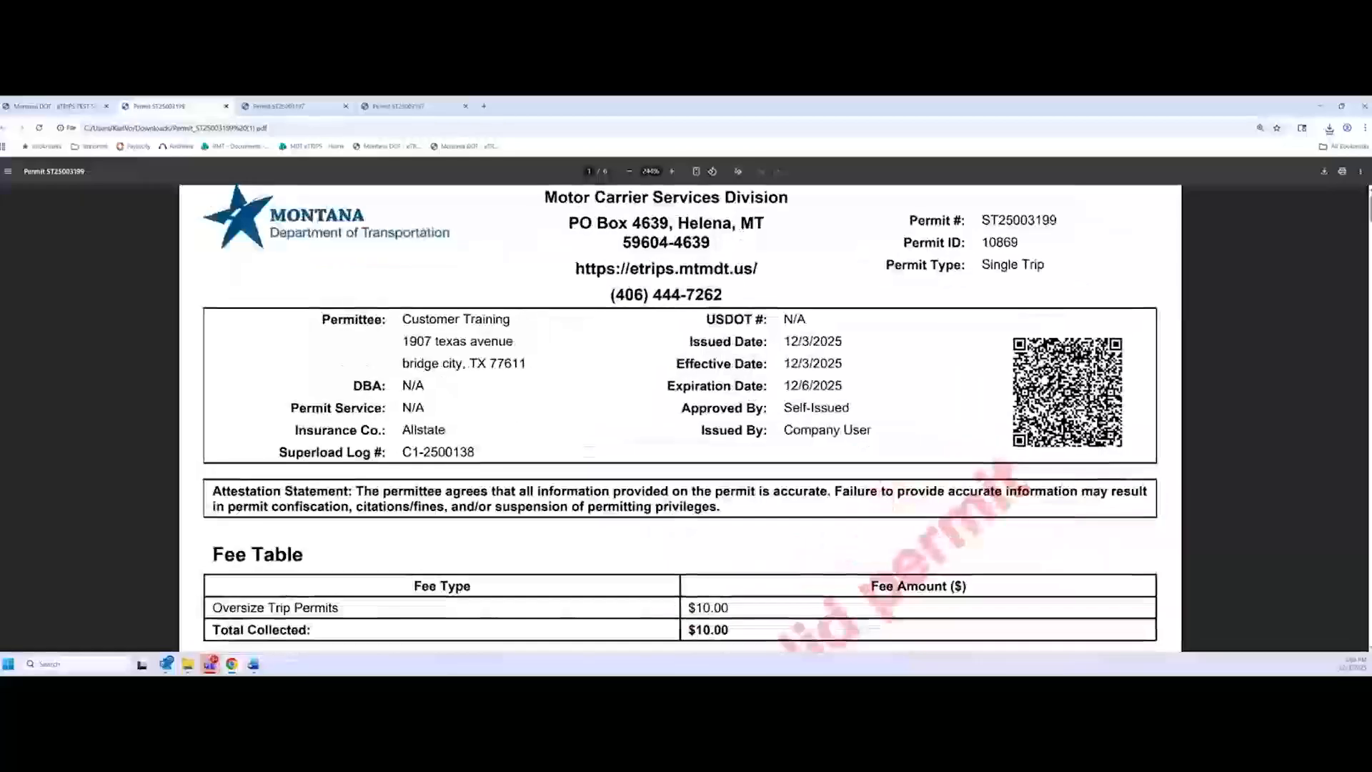
scroll(681, 419, up, 1)
drag(980, 249, 1063, 249)
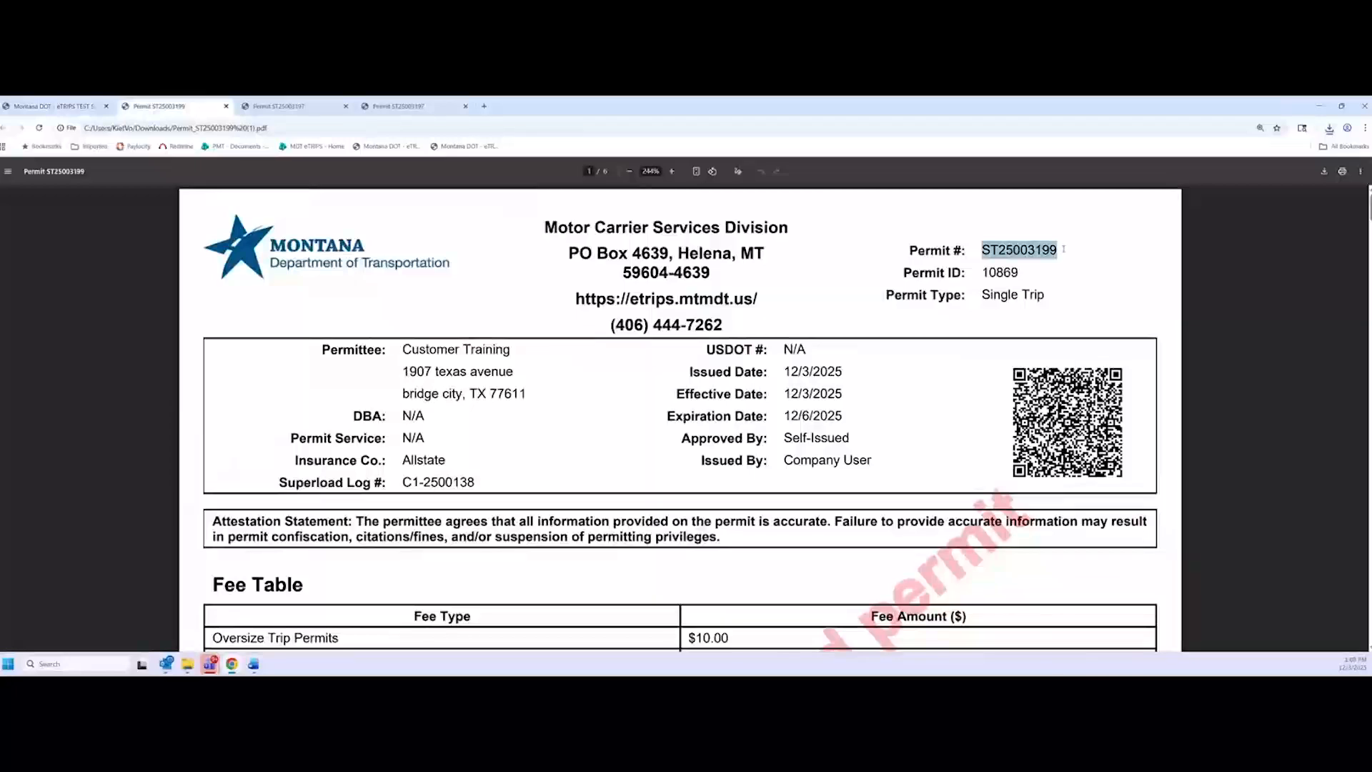
click(1063, 249)
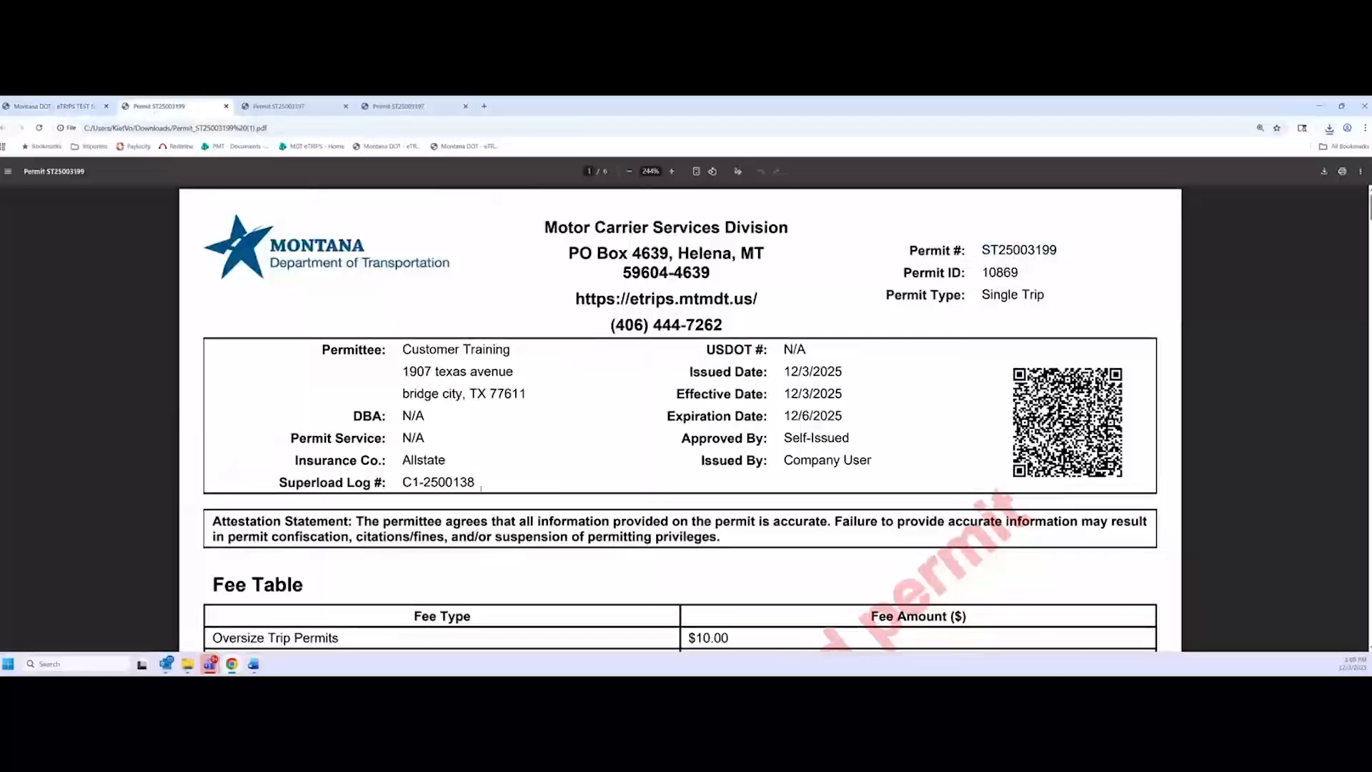
Highlight the Superload Log # C1-2500138 on the permit
drag(481, 488, 391, 482)
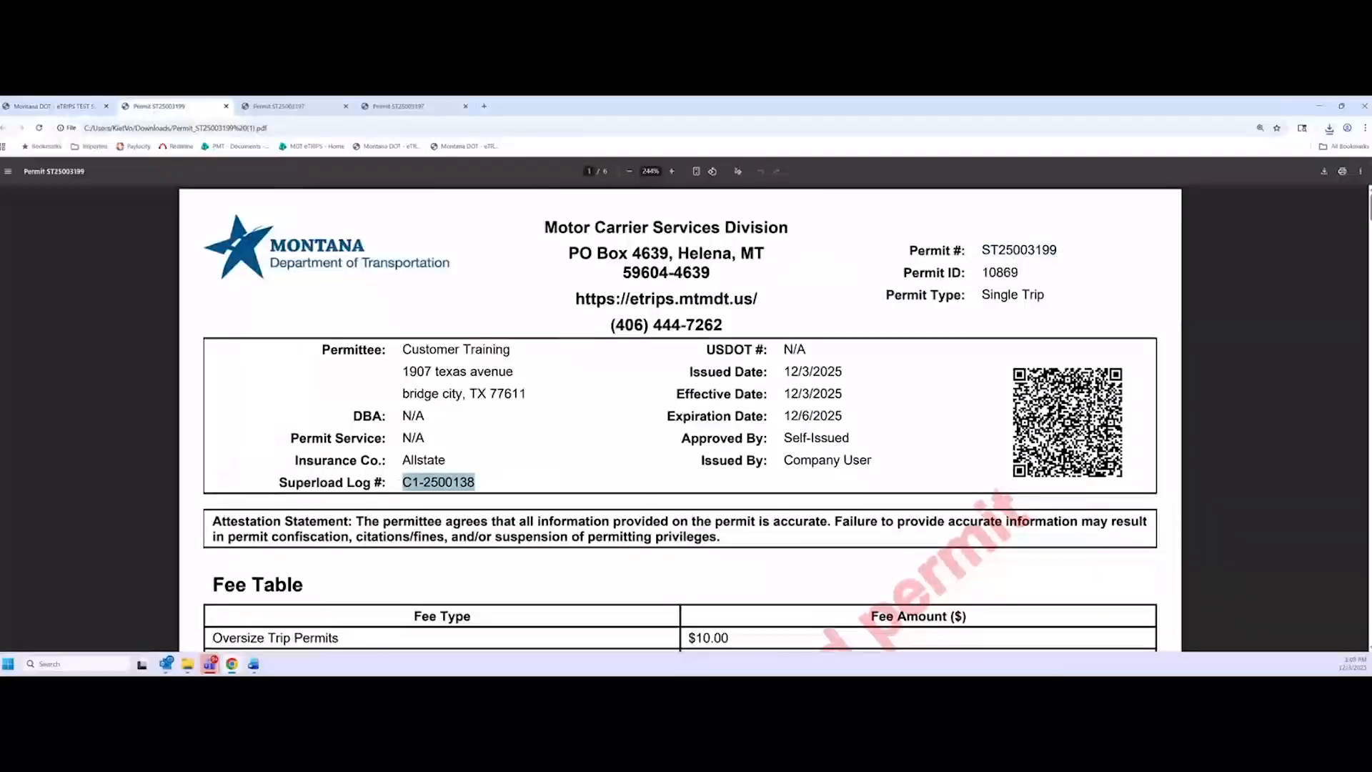
click(469, 486)
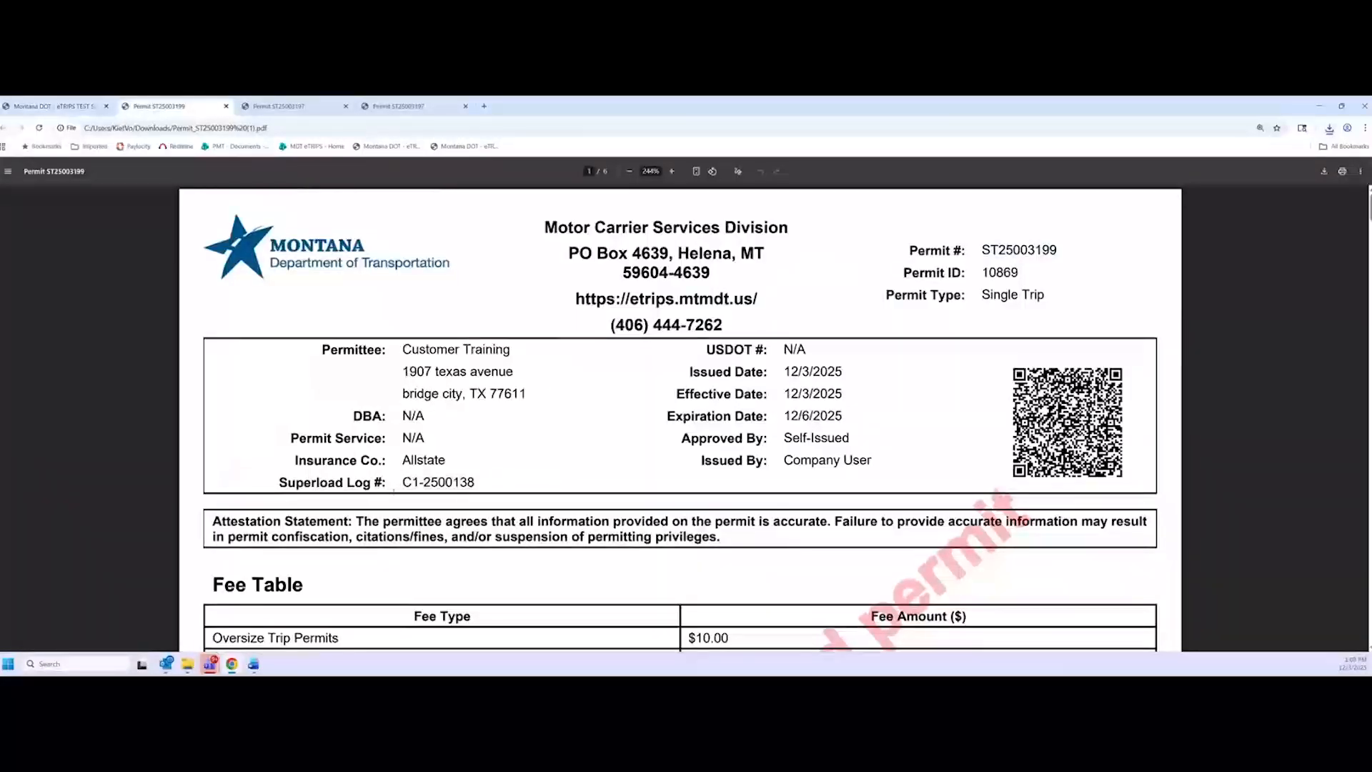
drag(402, 482, 476, 482)
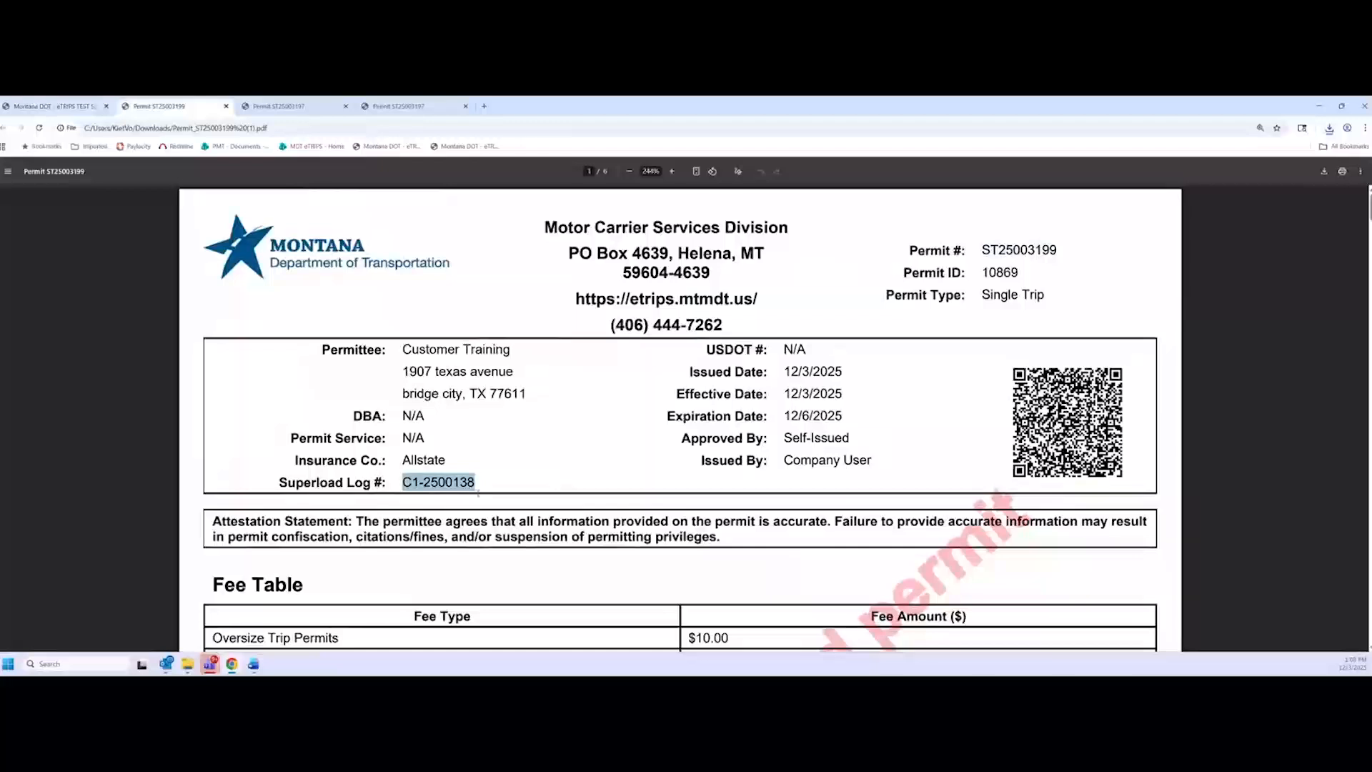
click(477, 493)
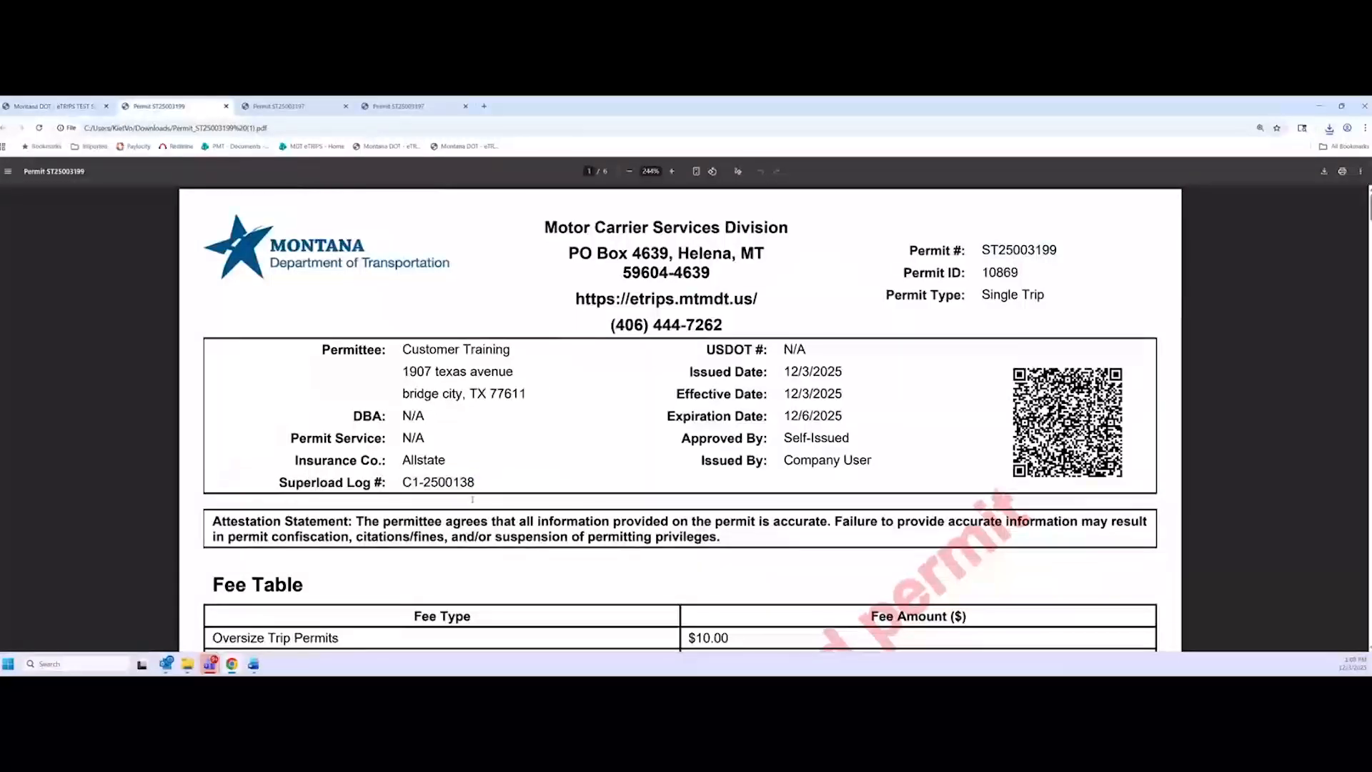
drag(476, 482, 400, 482)
click(401, 482)
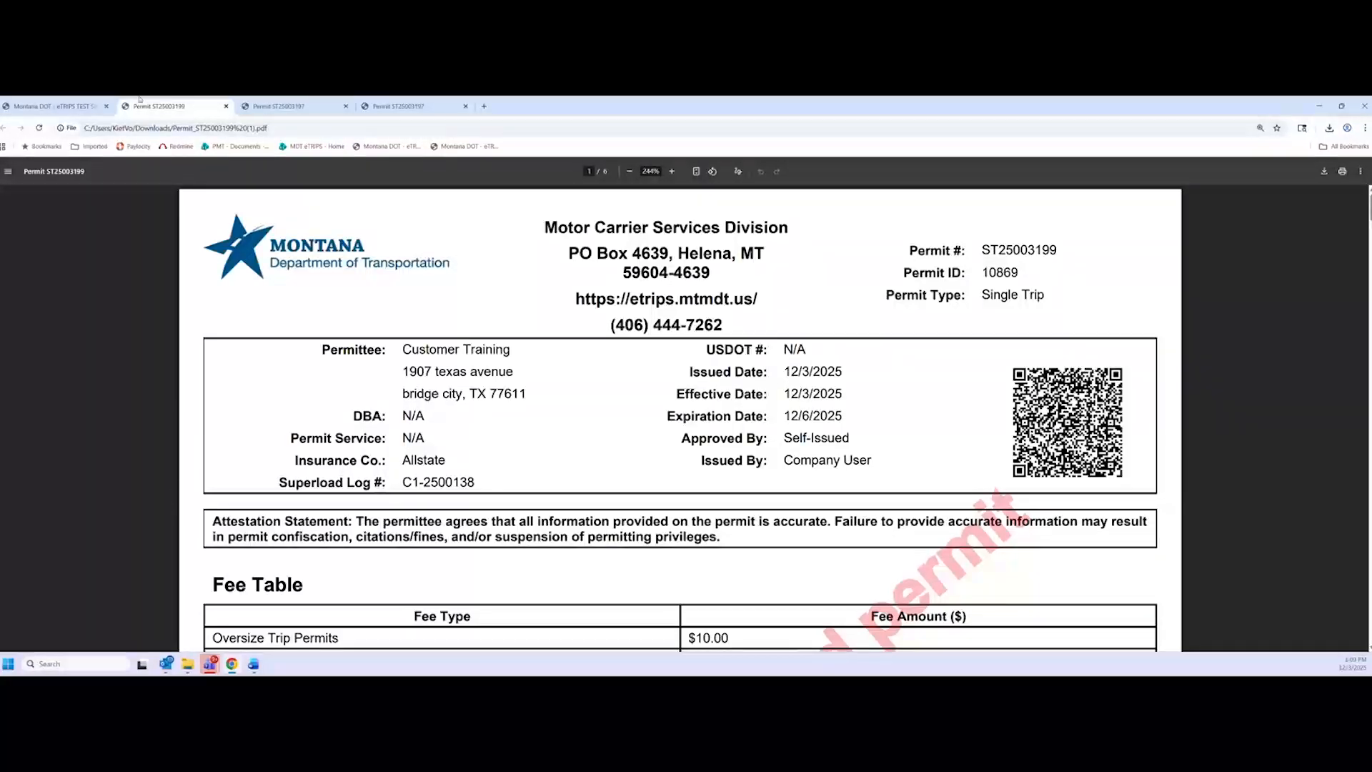
Start a new permit order from the eTRIPS dashboard and advance to the permit type step
click(78, 109)
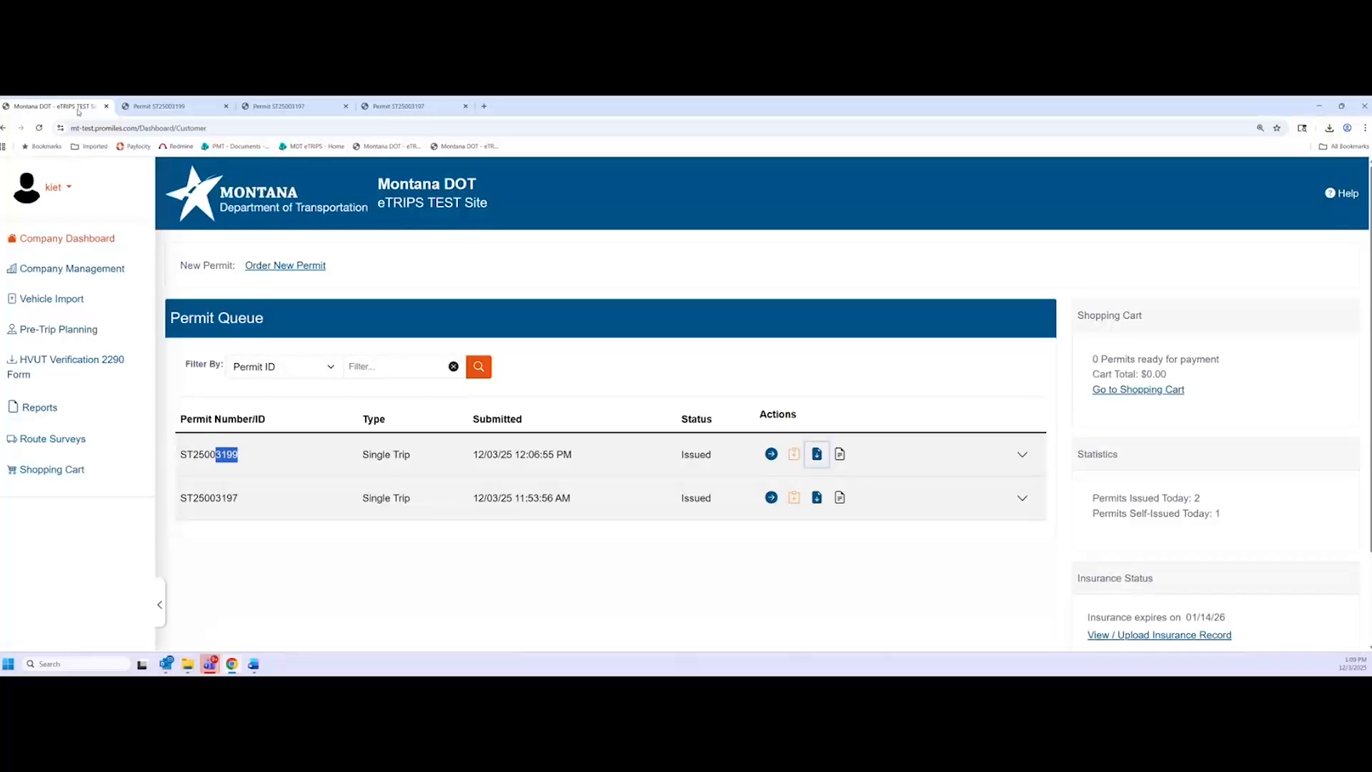
click(310, 463)
click(272, 271)
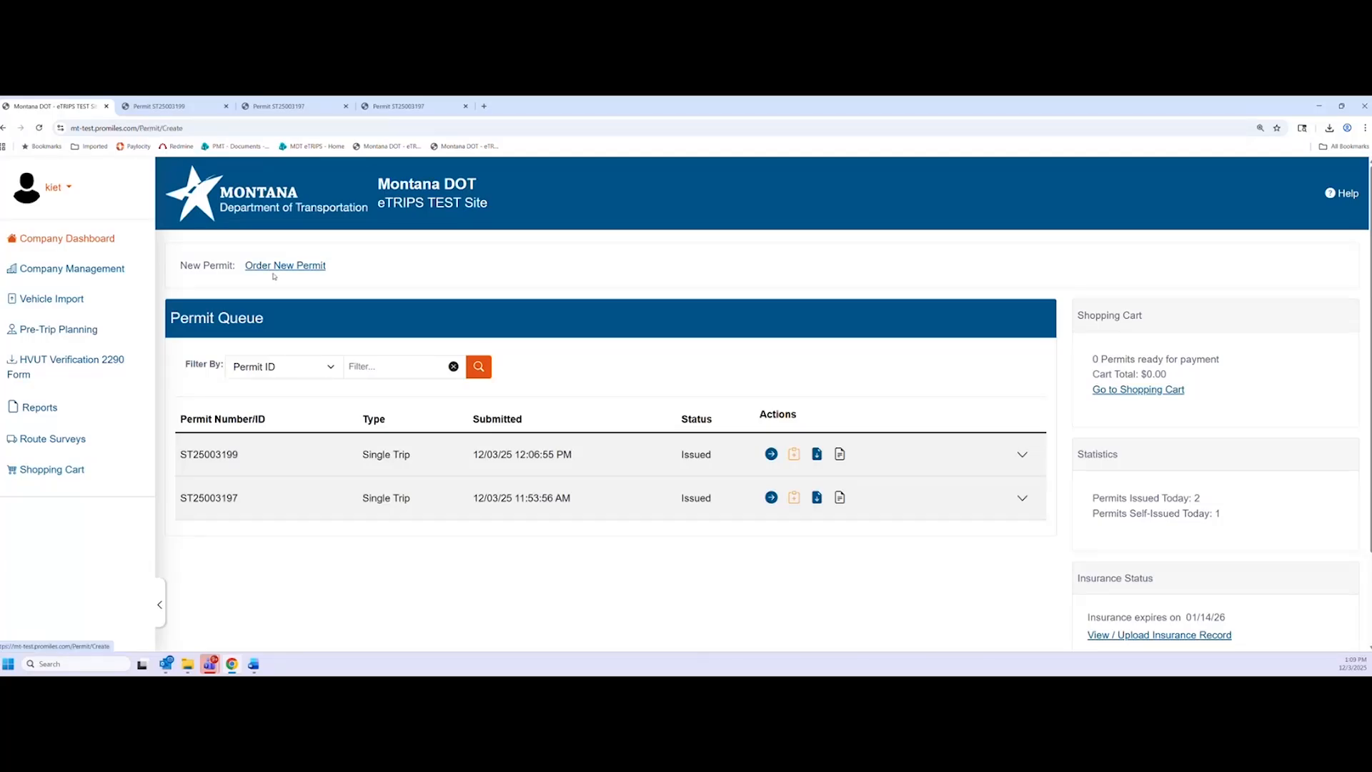
click(1317, 414)
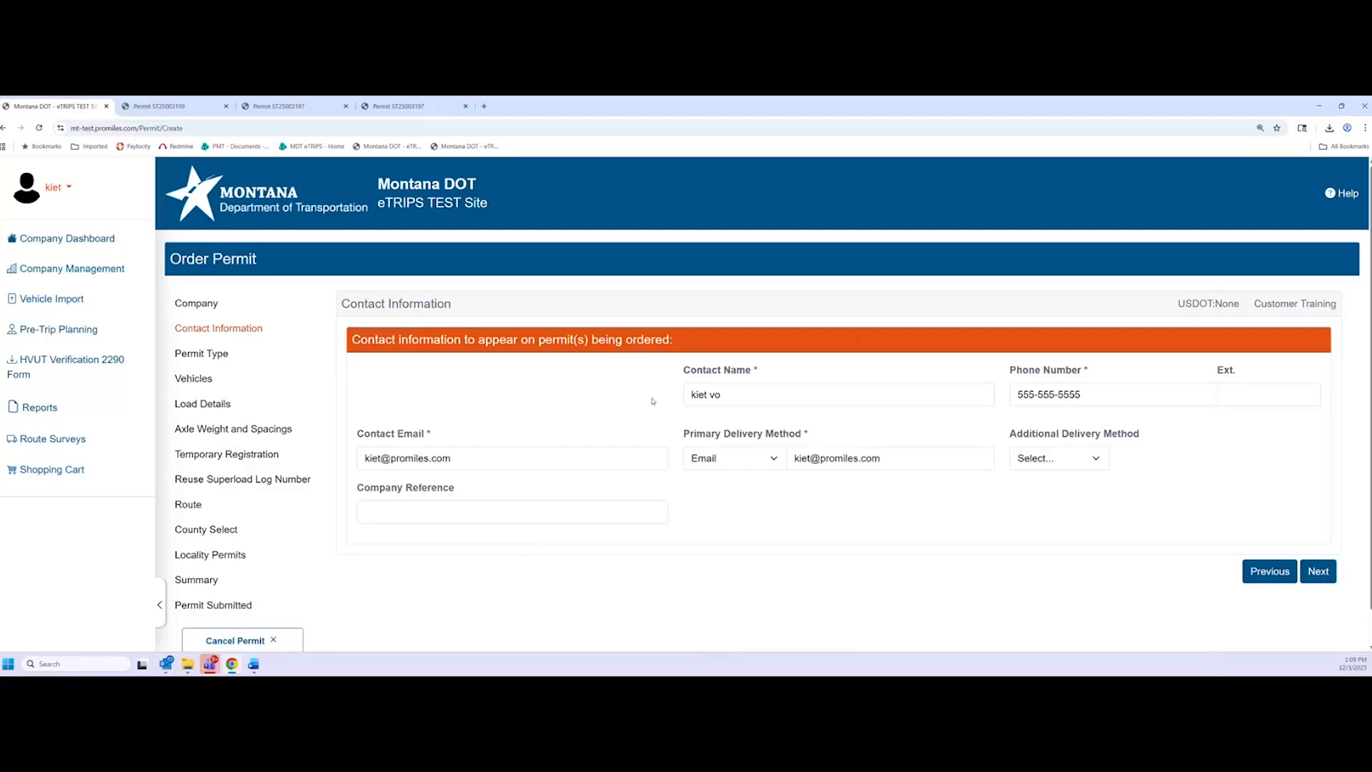
click(1318, 571)
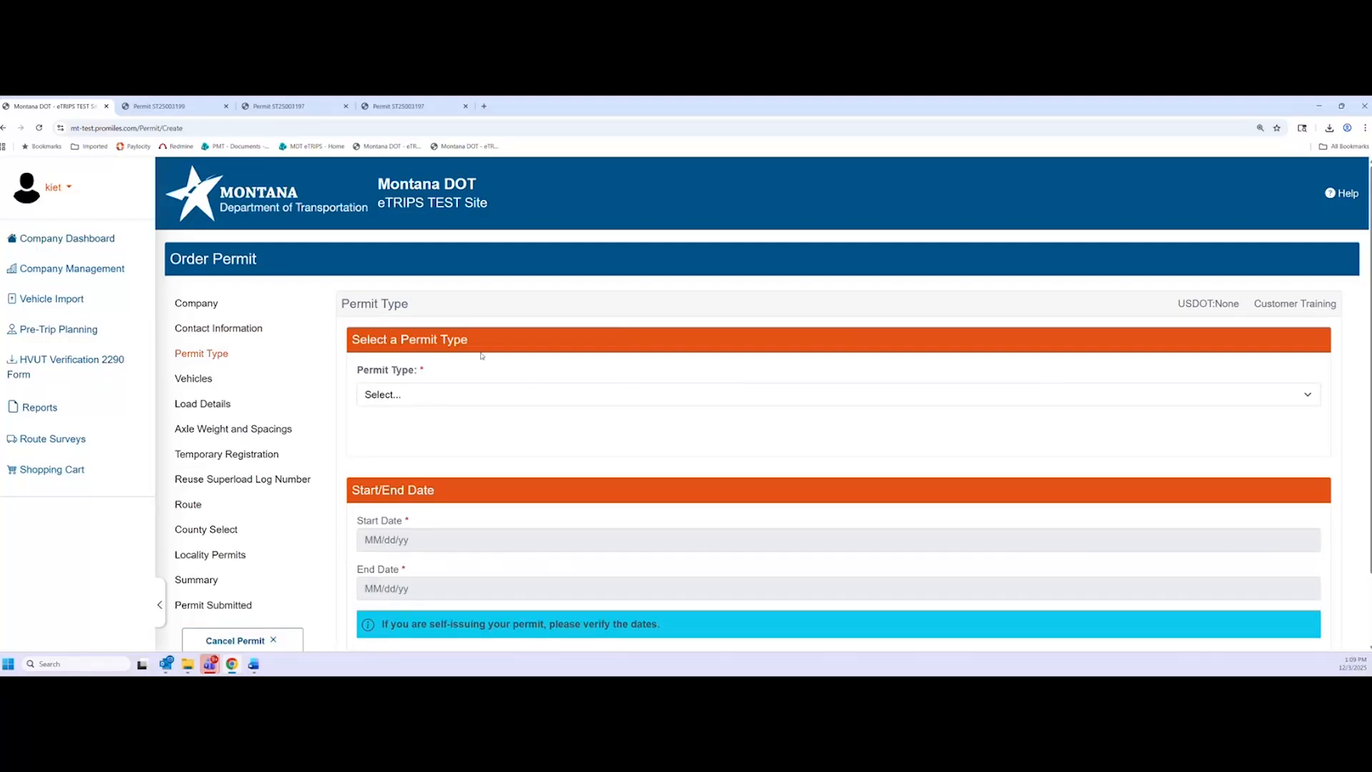
Set both permit type and permit definition to Single Trip, then continue to Vehicles
scroll(550, 467, down, 1)
click(449, 344)
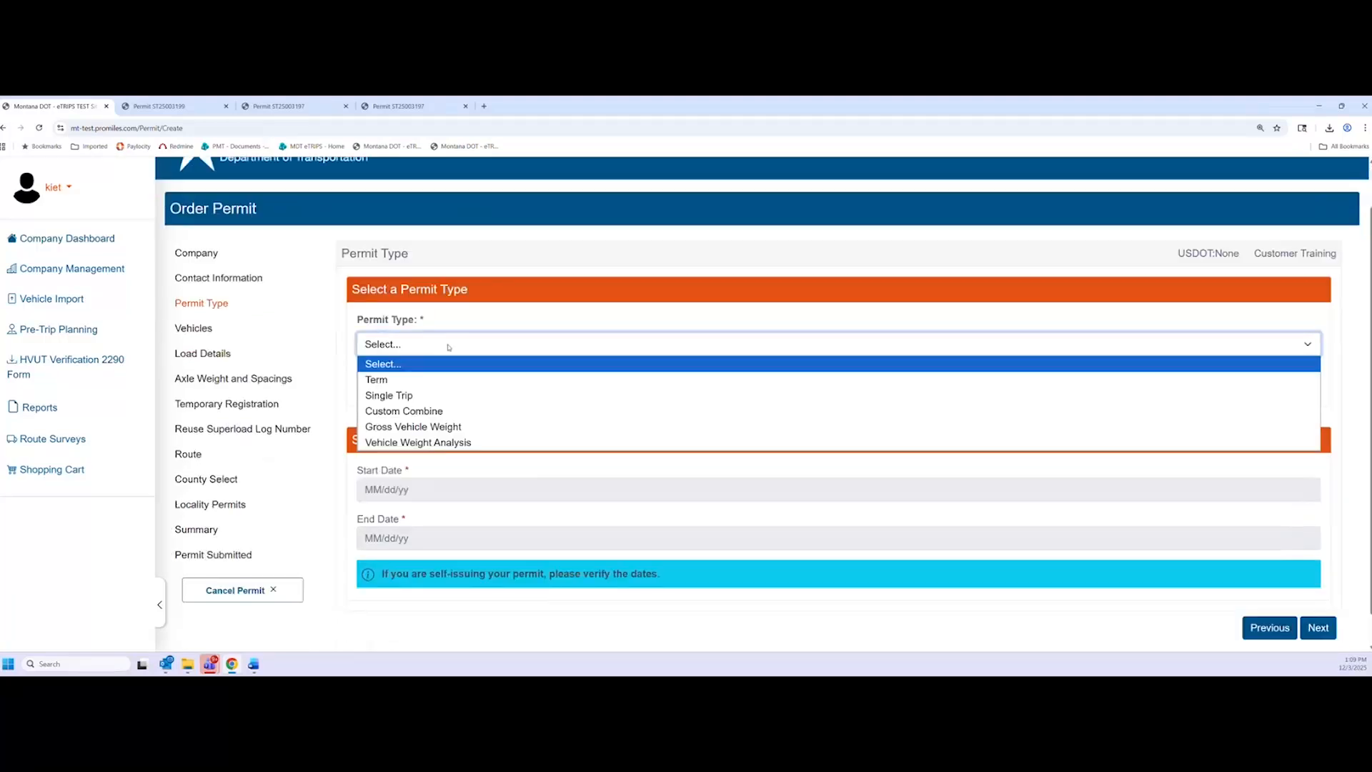
click(451, 393)
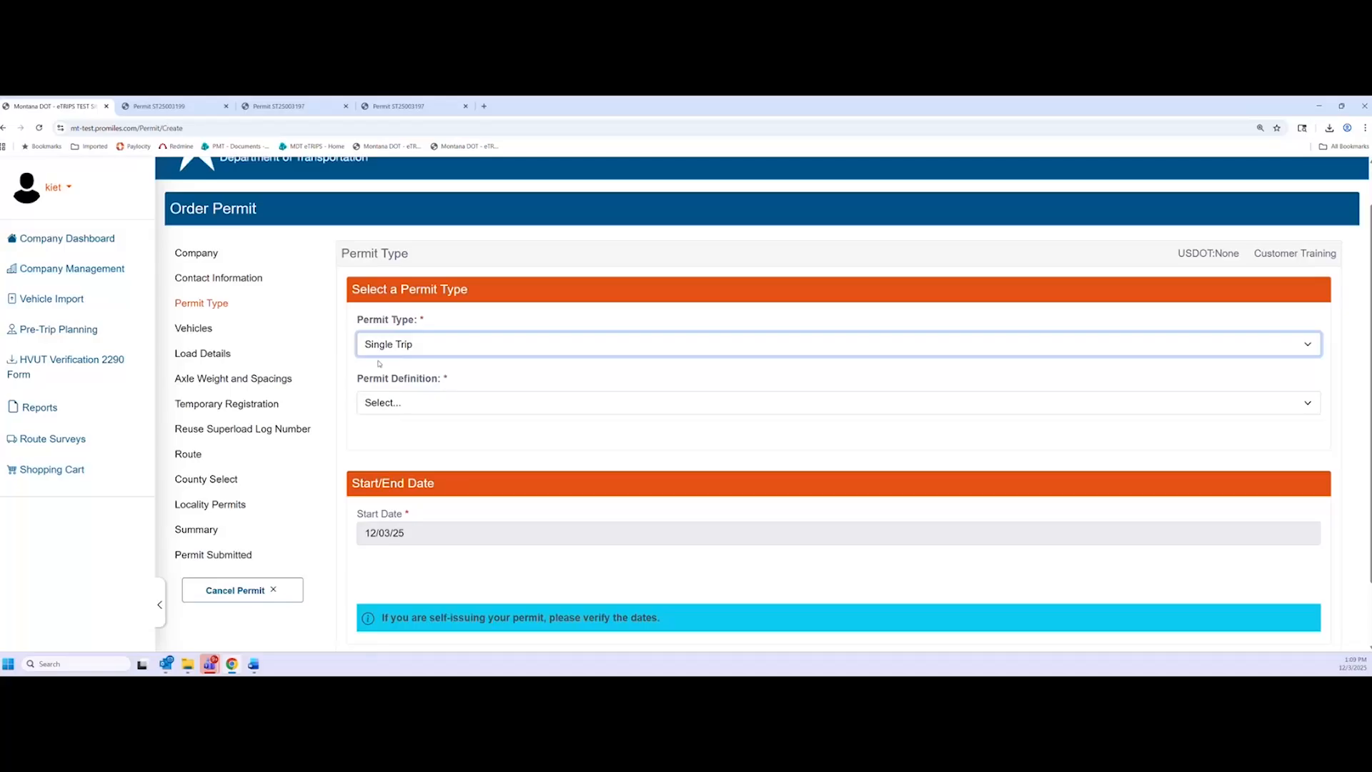
click(417, 402)
click(429, 438)
scroll(1325, 578, down, 2)
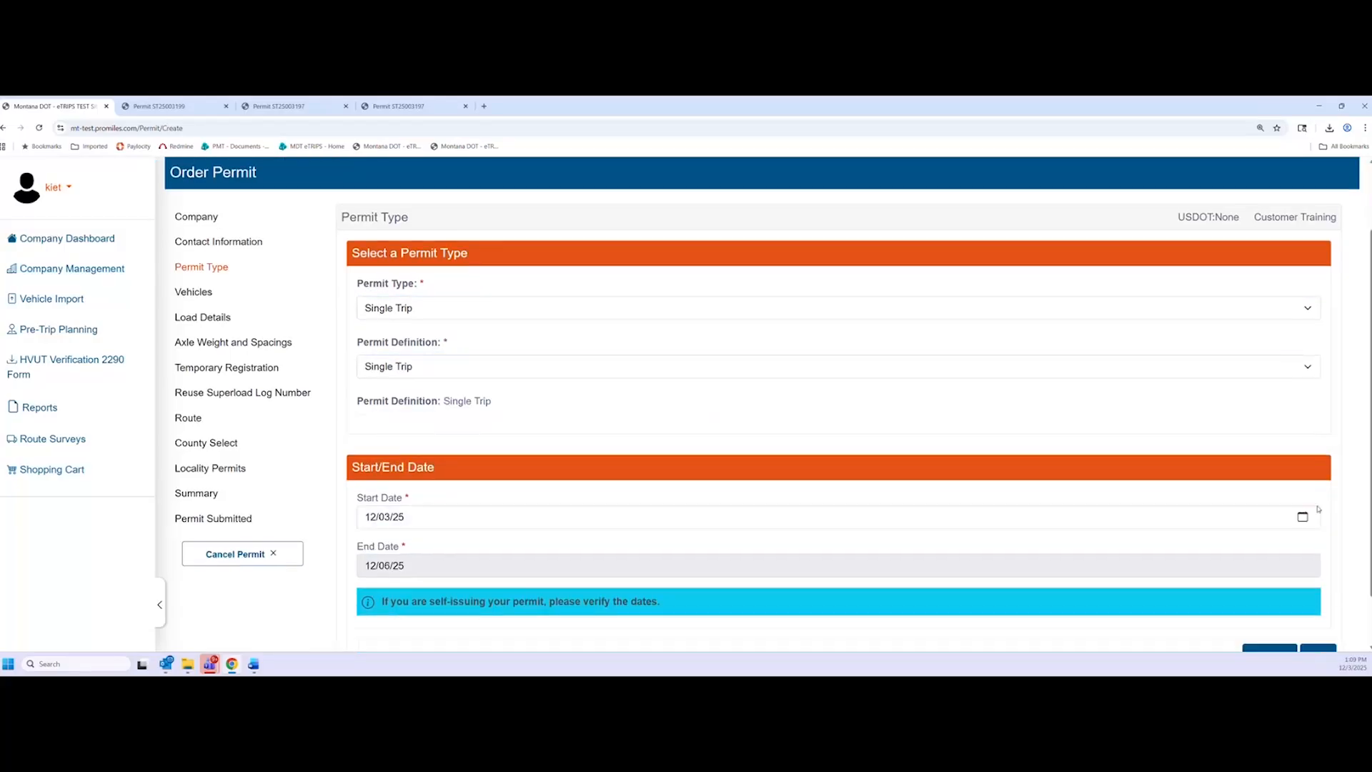
click(1318, 594)
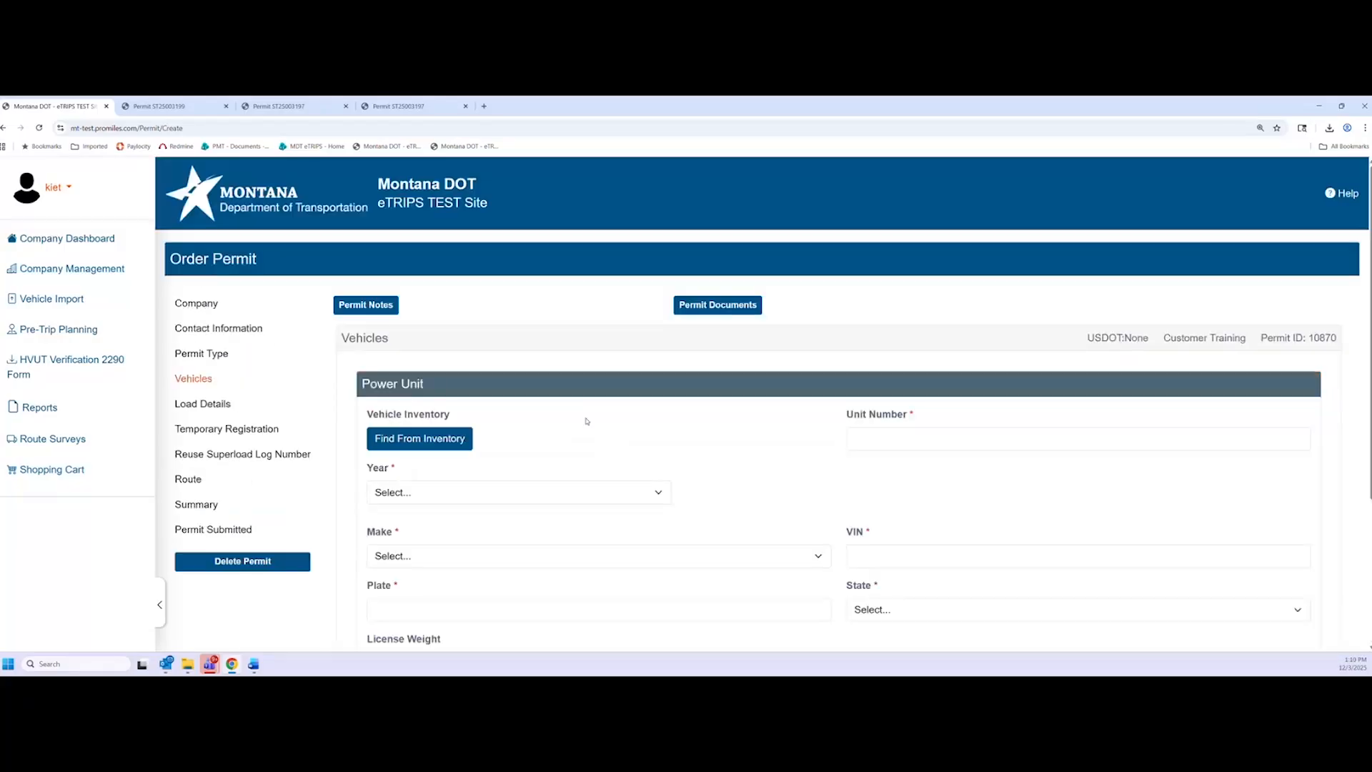
Fill the power unit from inventory with the 1Z PETERBILT 2000 vehicle
scroll(660, 403, down, 2)
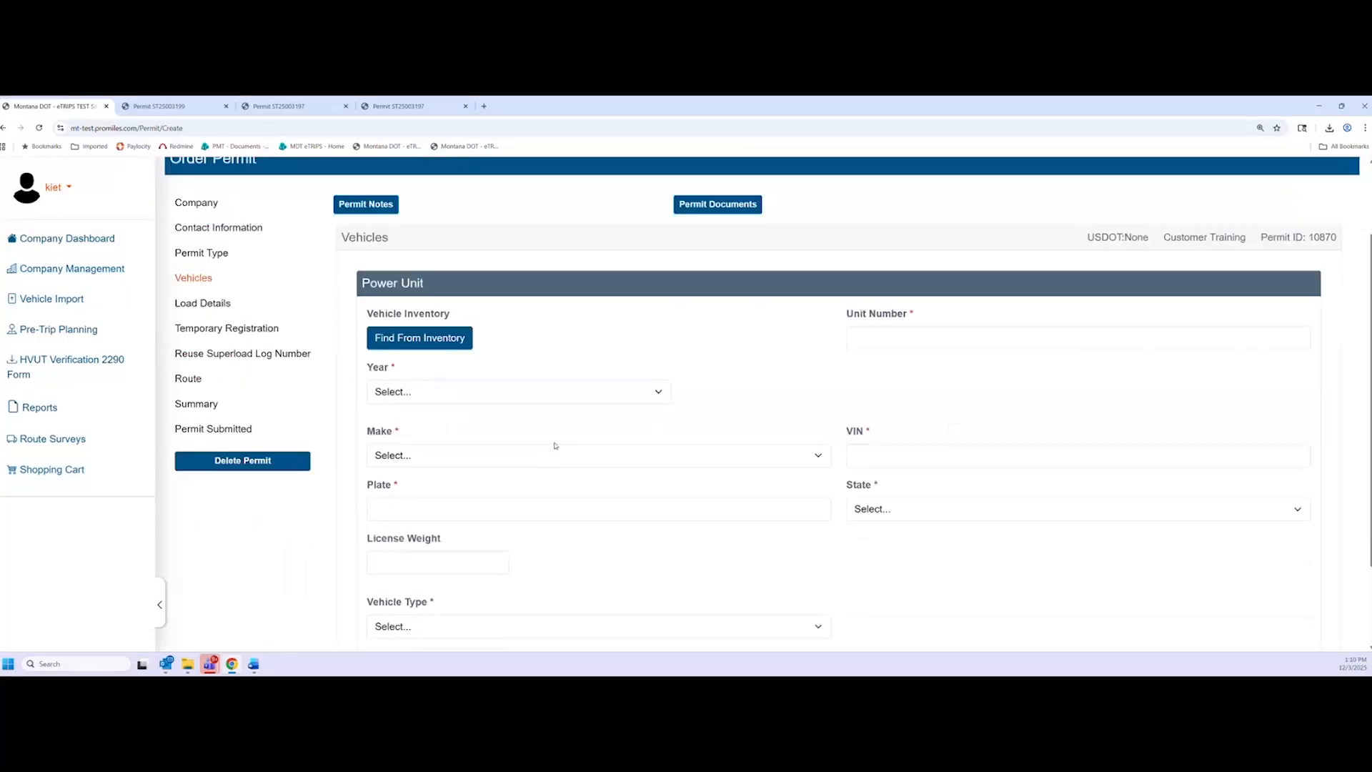
click(458, 339)
click(467, 423)
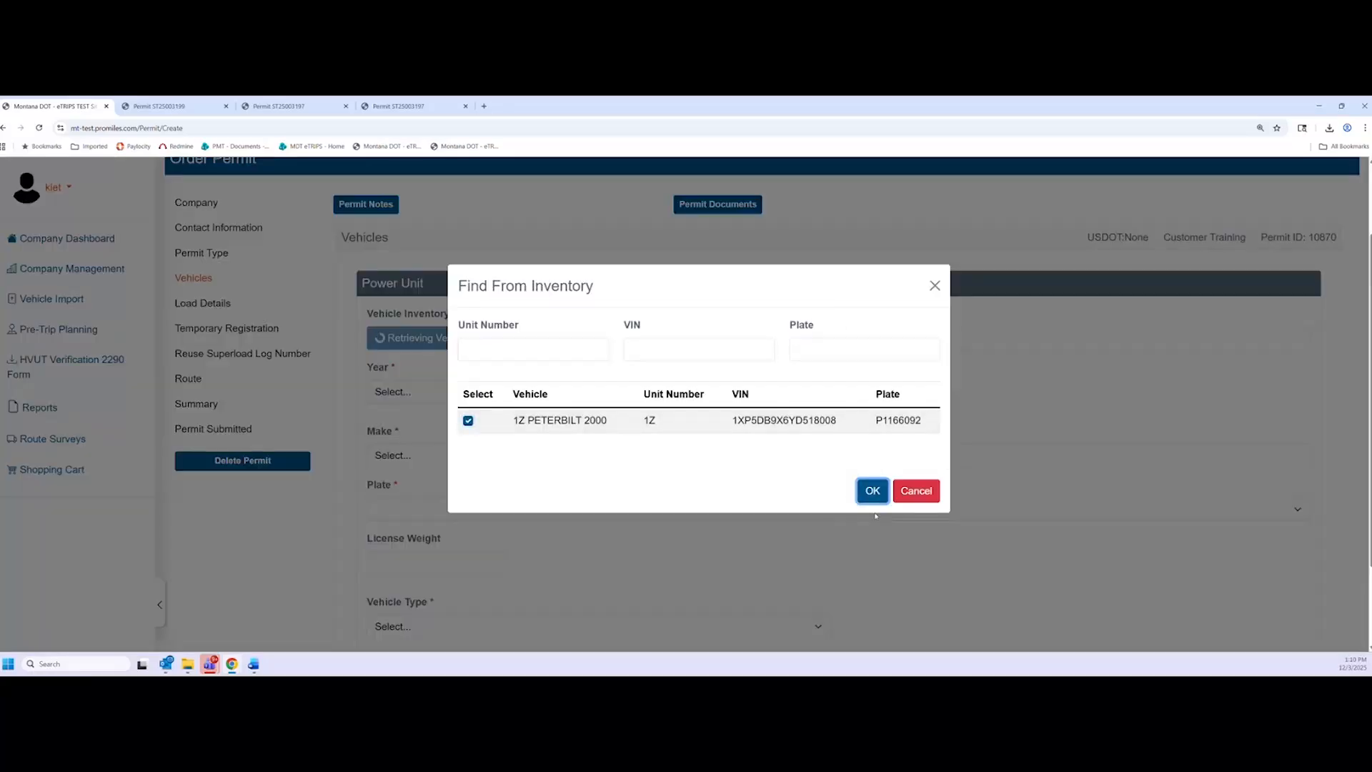
click(871, 491)
scroll(791, 573, down, 2)
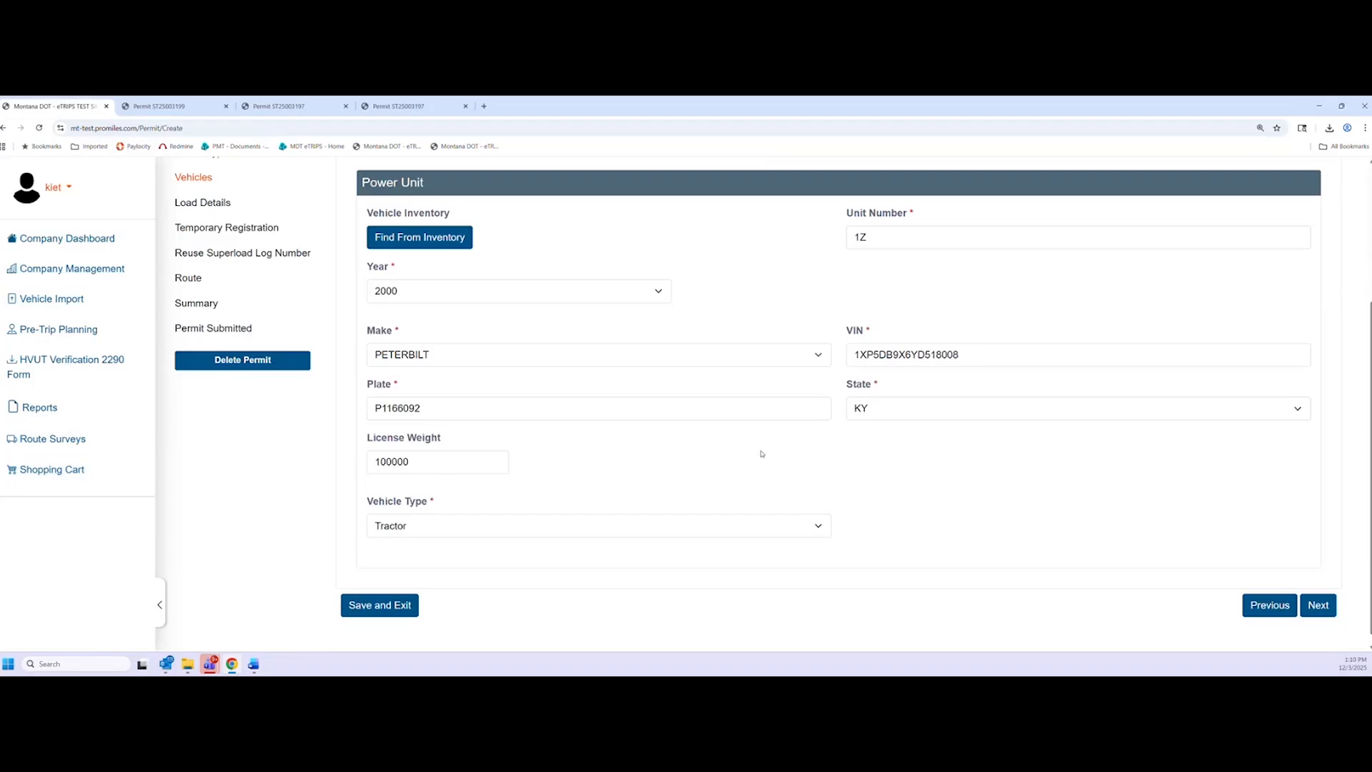
scroll(800, 486, up, 1)
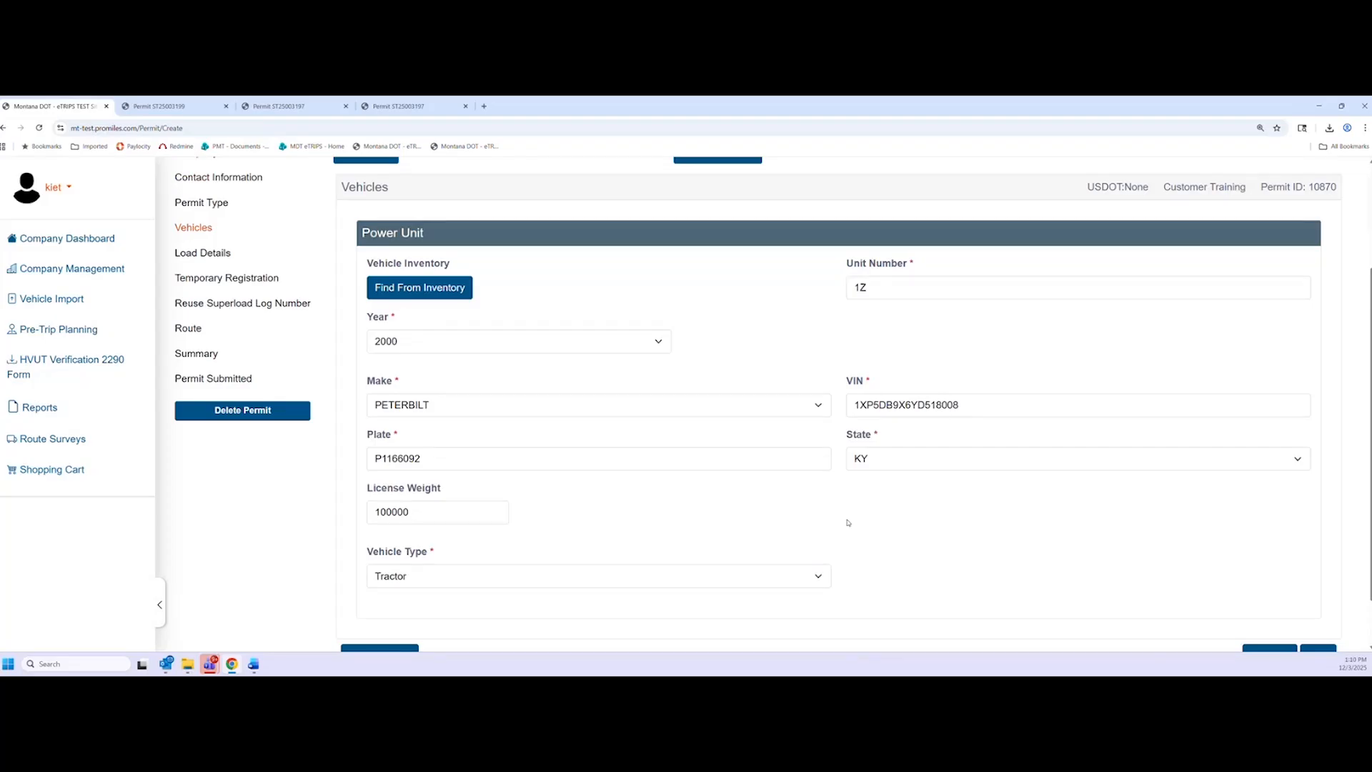
scroll(918, 451, down, 1)
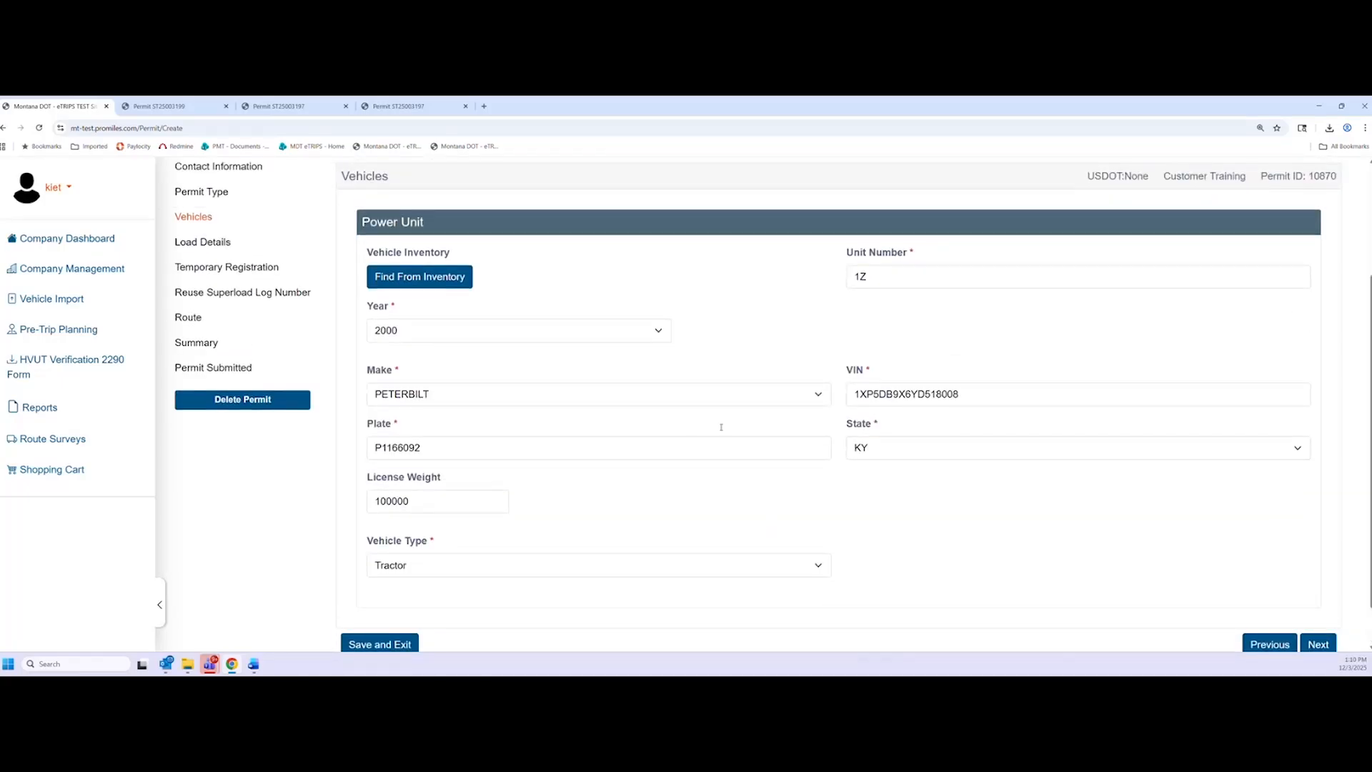
Delete the last digit of the VIN, leaving 1XP5DB9X6YD51800
click(884, 400)
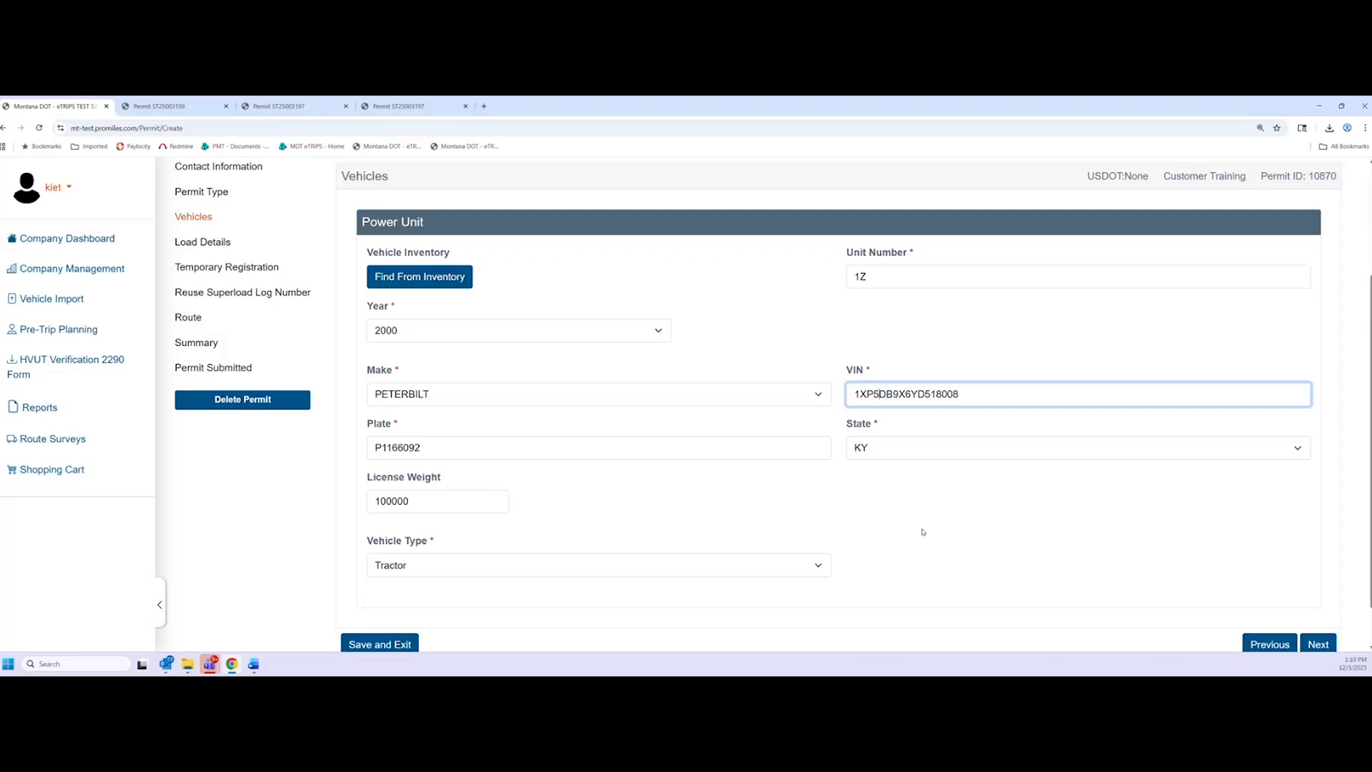
click(923, 531)
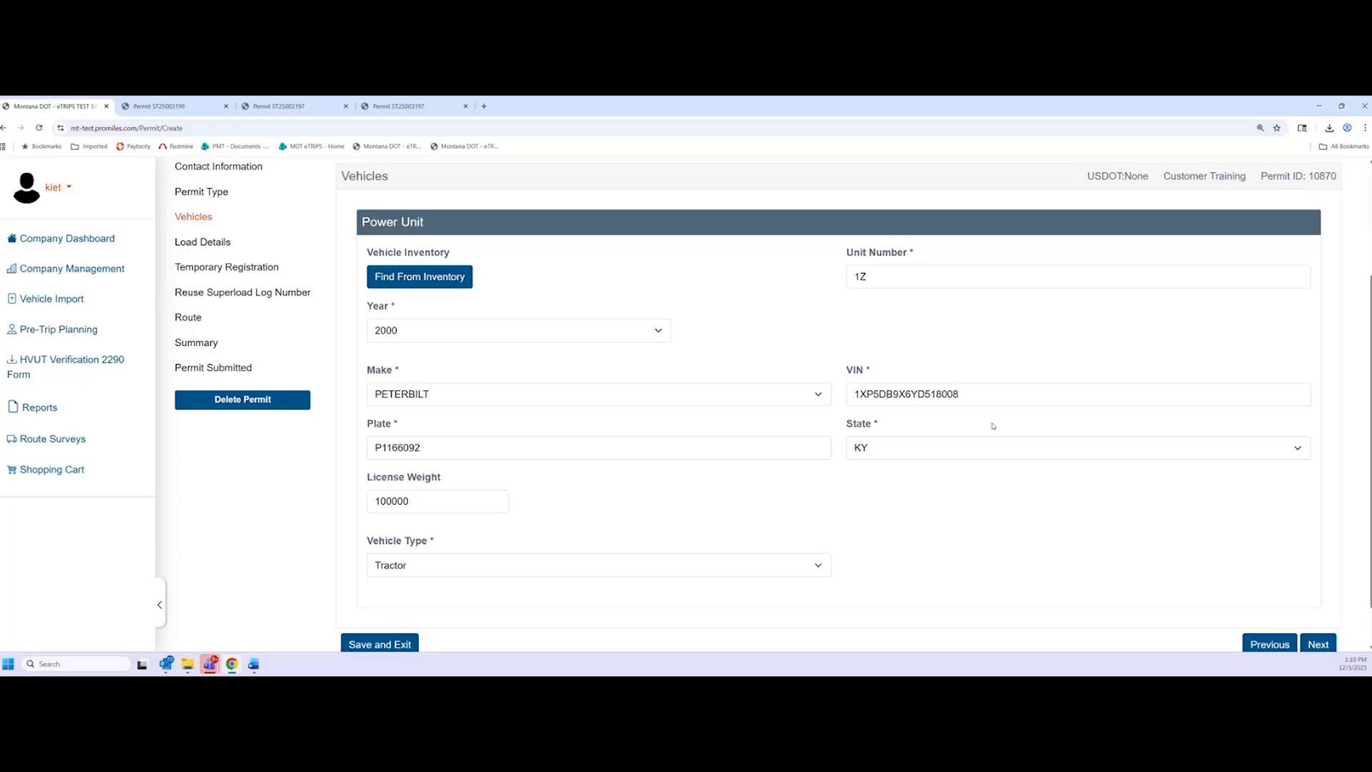
click(982, 393)
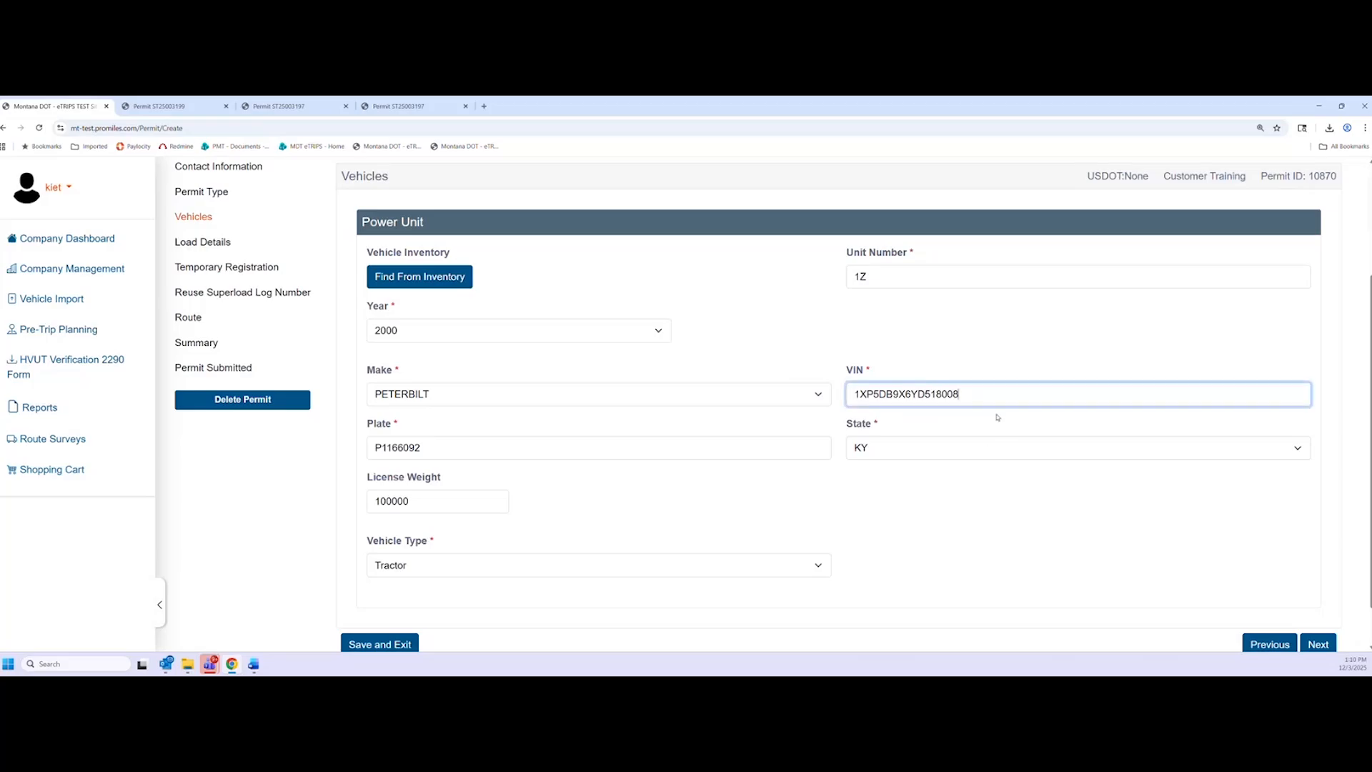
key(BackSpace)
click(1014, 361)
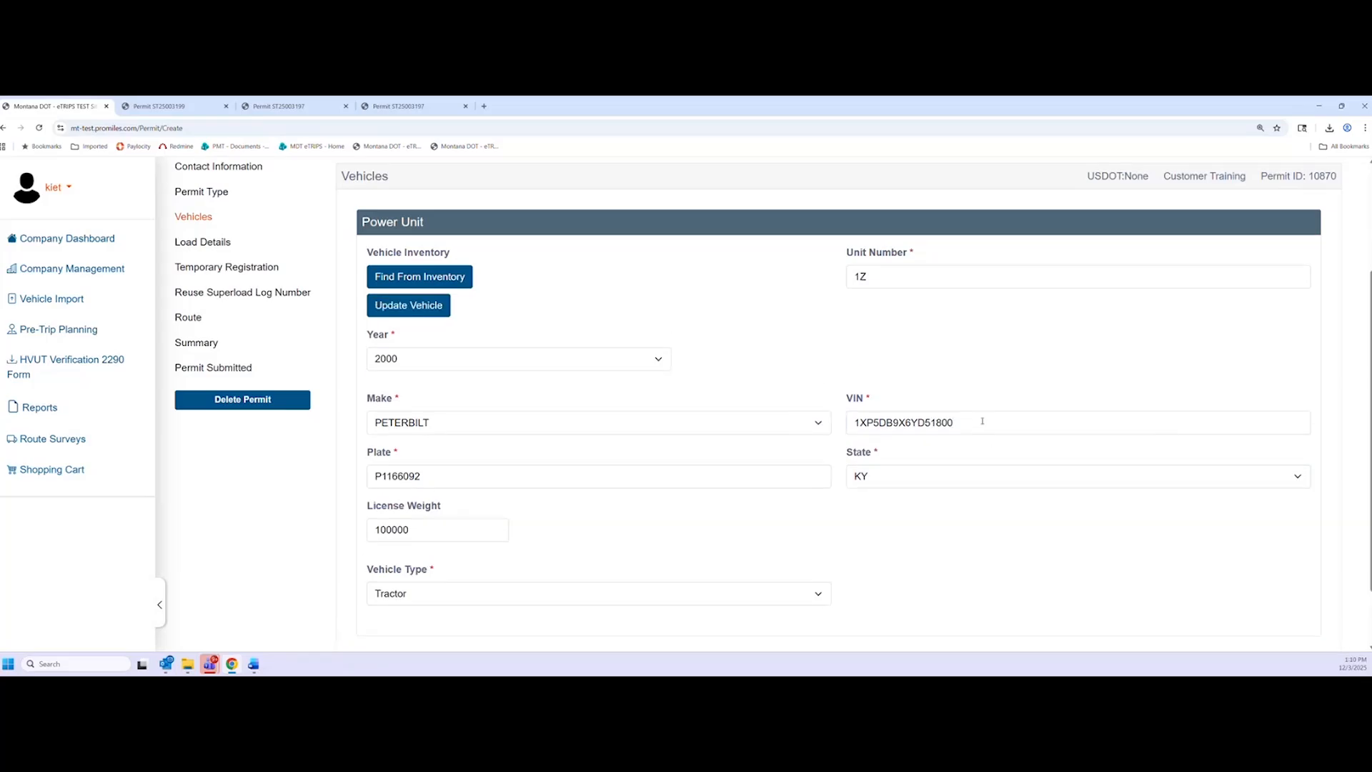
scroll(1078, 522, down, 1)
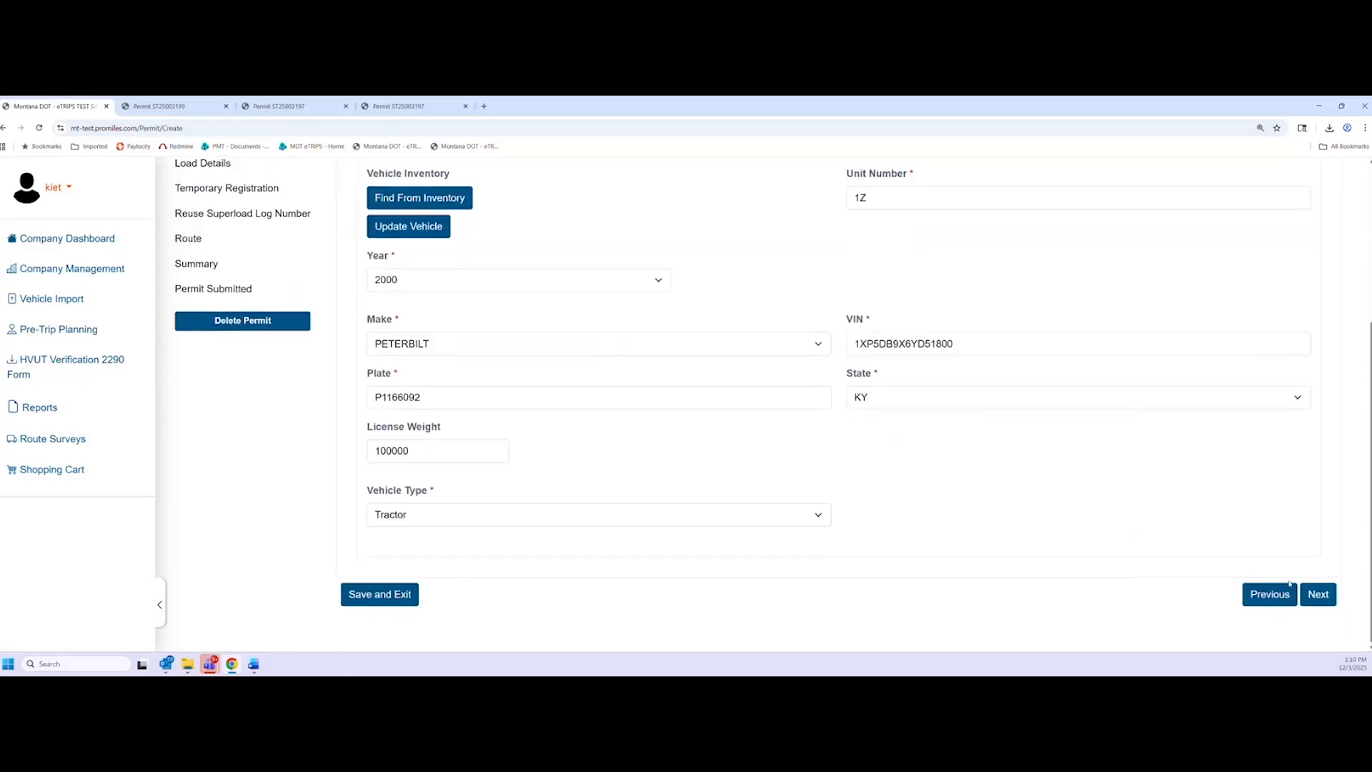
Continue past Vehicles, proceeding despite the VIN check-digit validation warning
click(1324, 604)
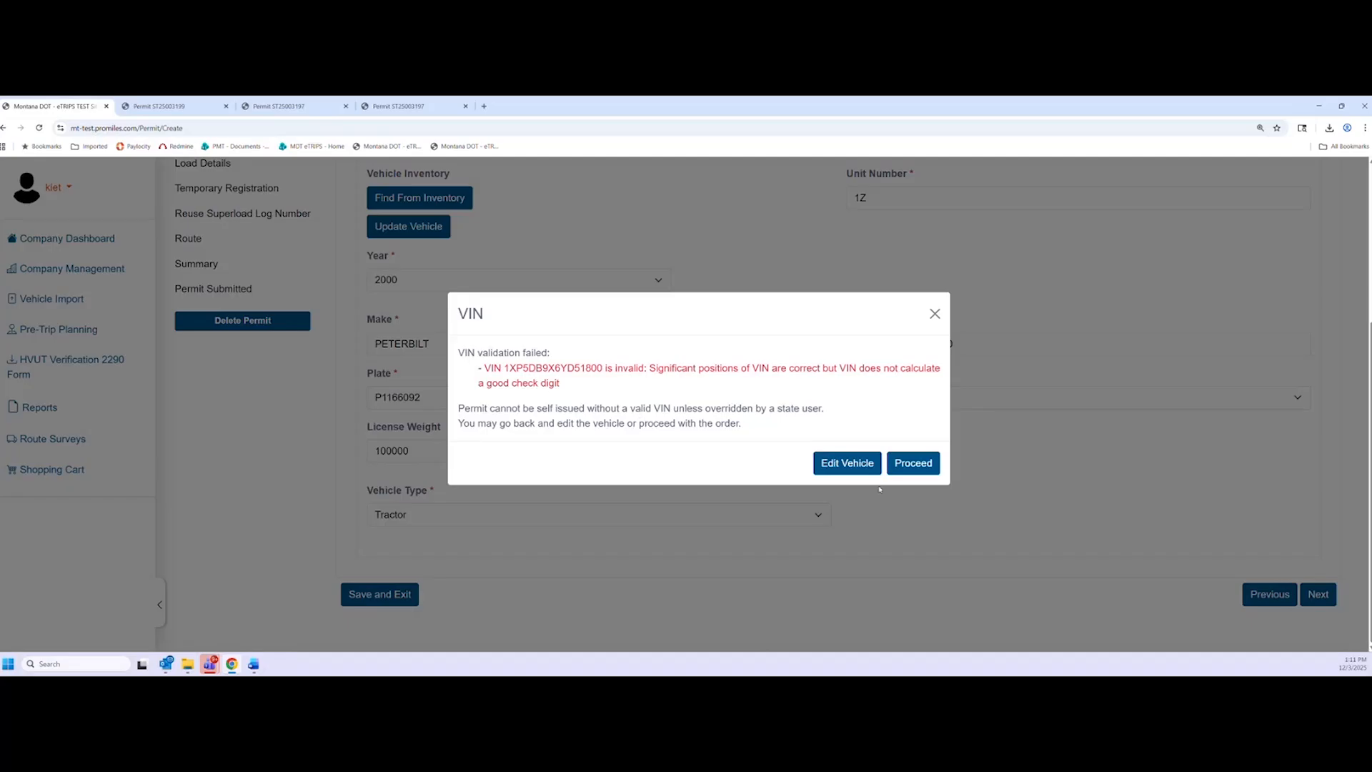
click(921, 470)
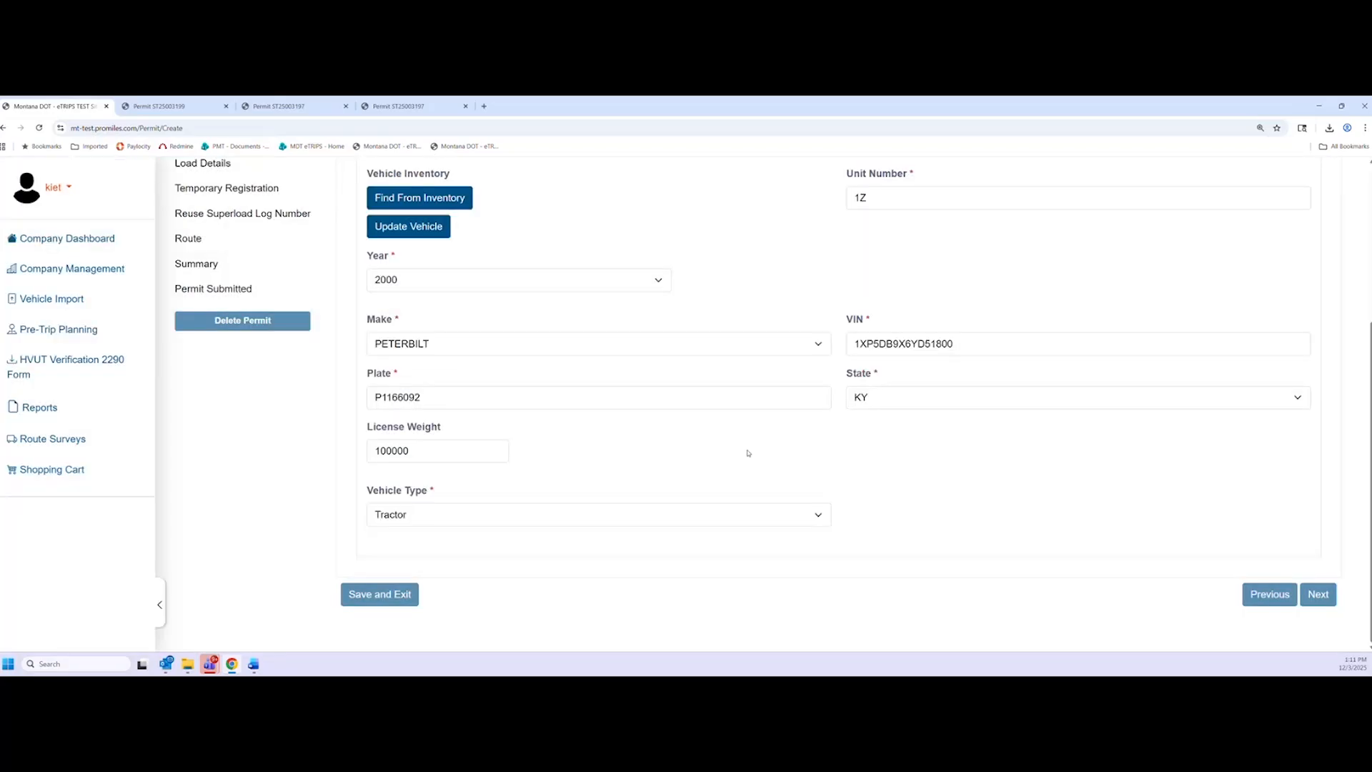
Set the load code to OT - Other with description 'Training'
scroll(652, 450, down, 2)
scroll(613, 463, up, 1)
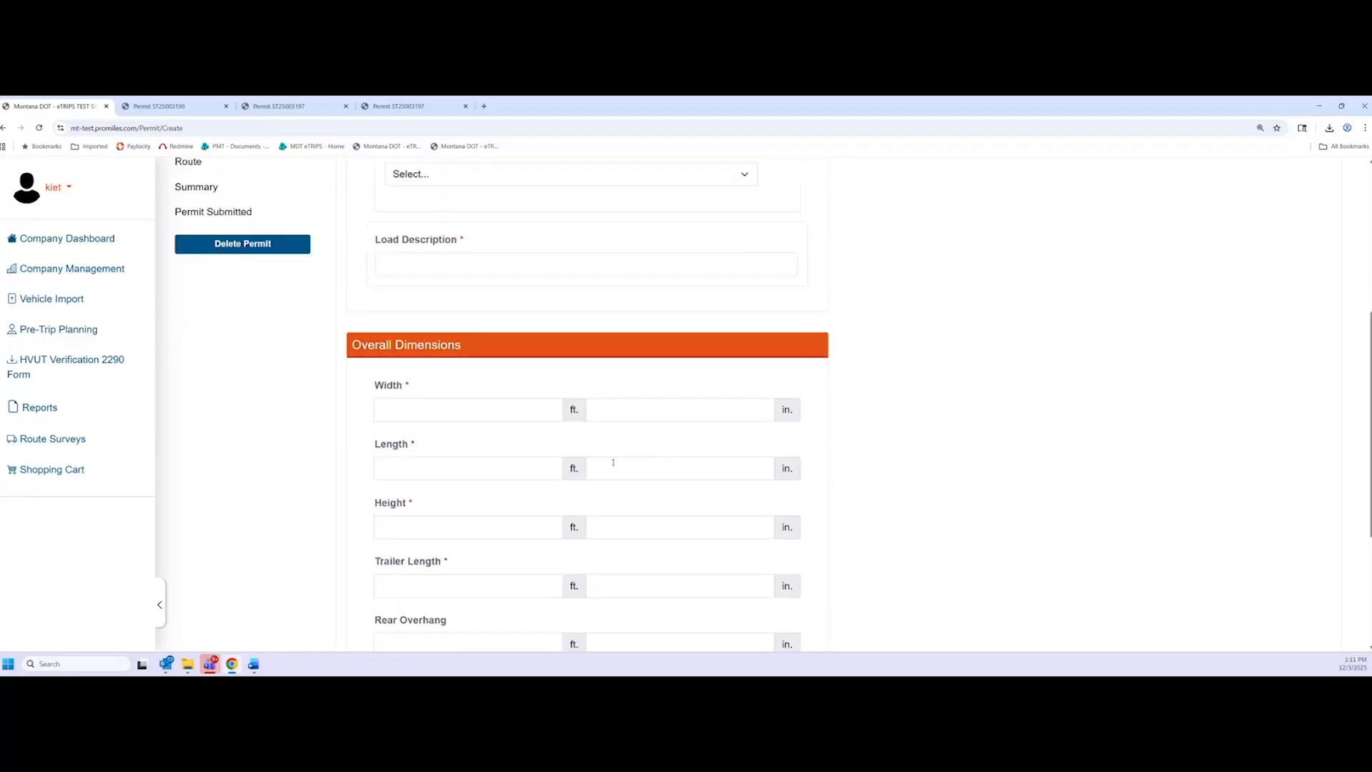
scroll(613, 462, up, 2)
click(501, 301)
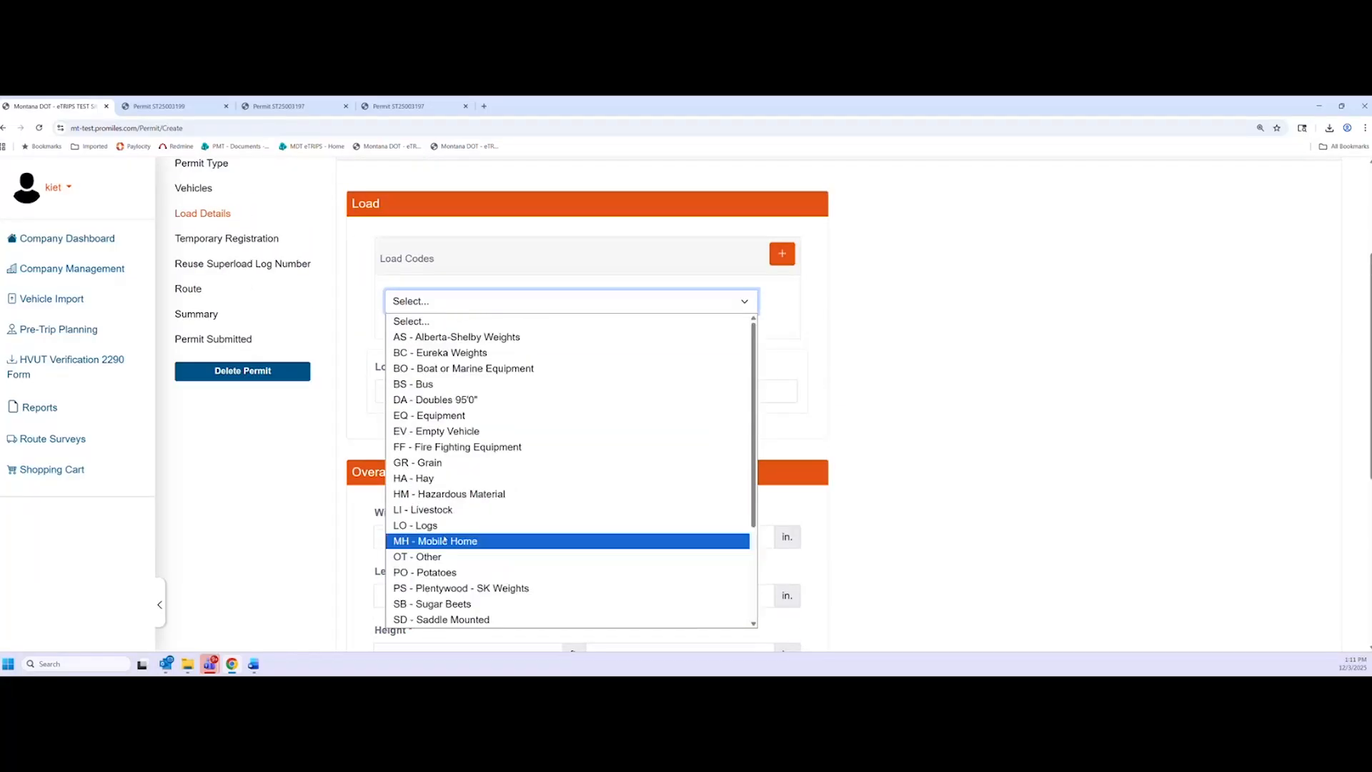
click(432, 557)
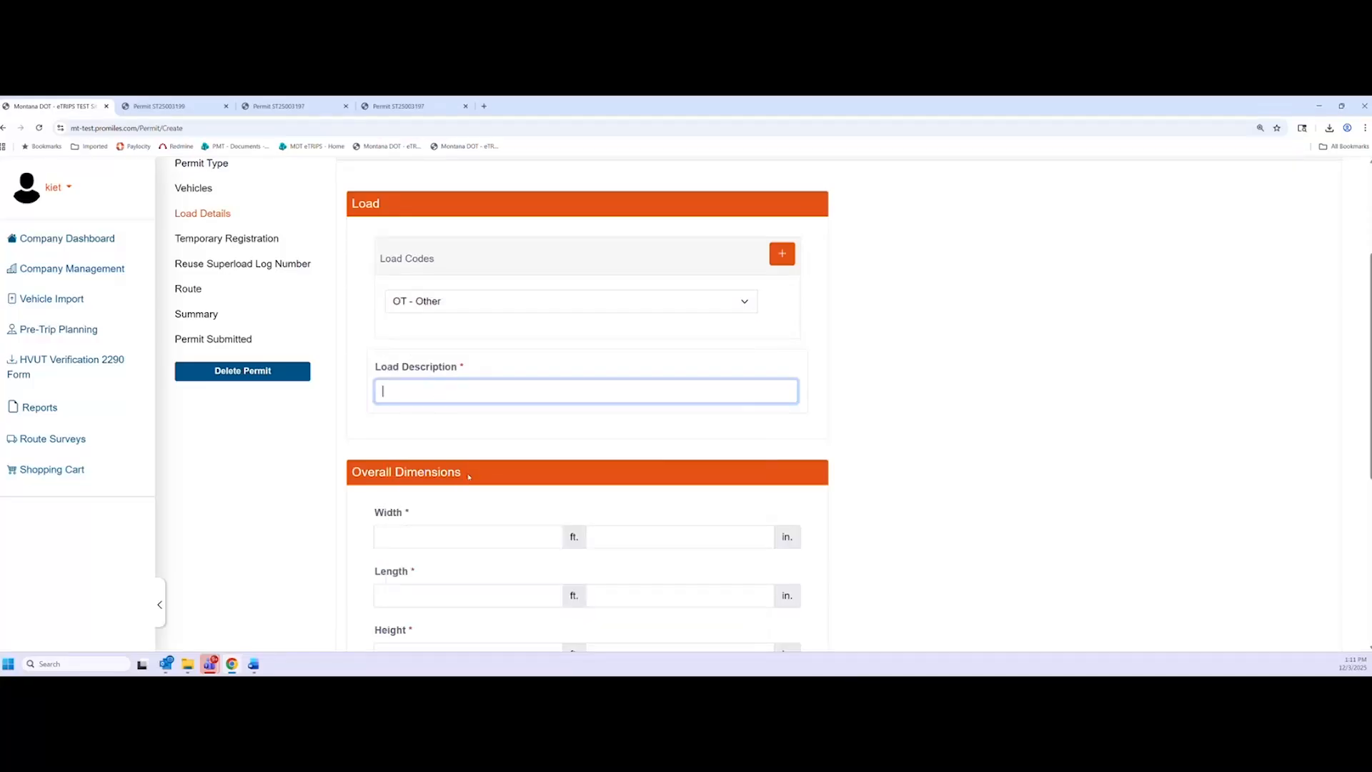
scroll(532, 431, down, 1)
text(Training)
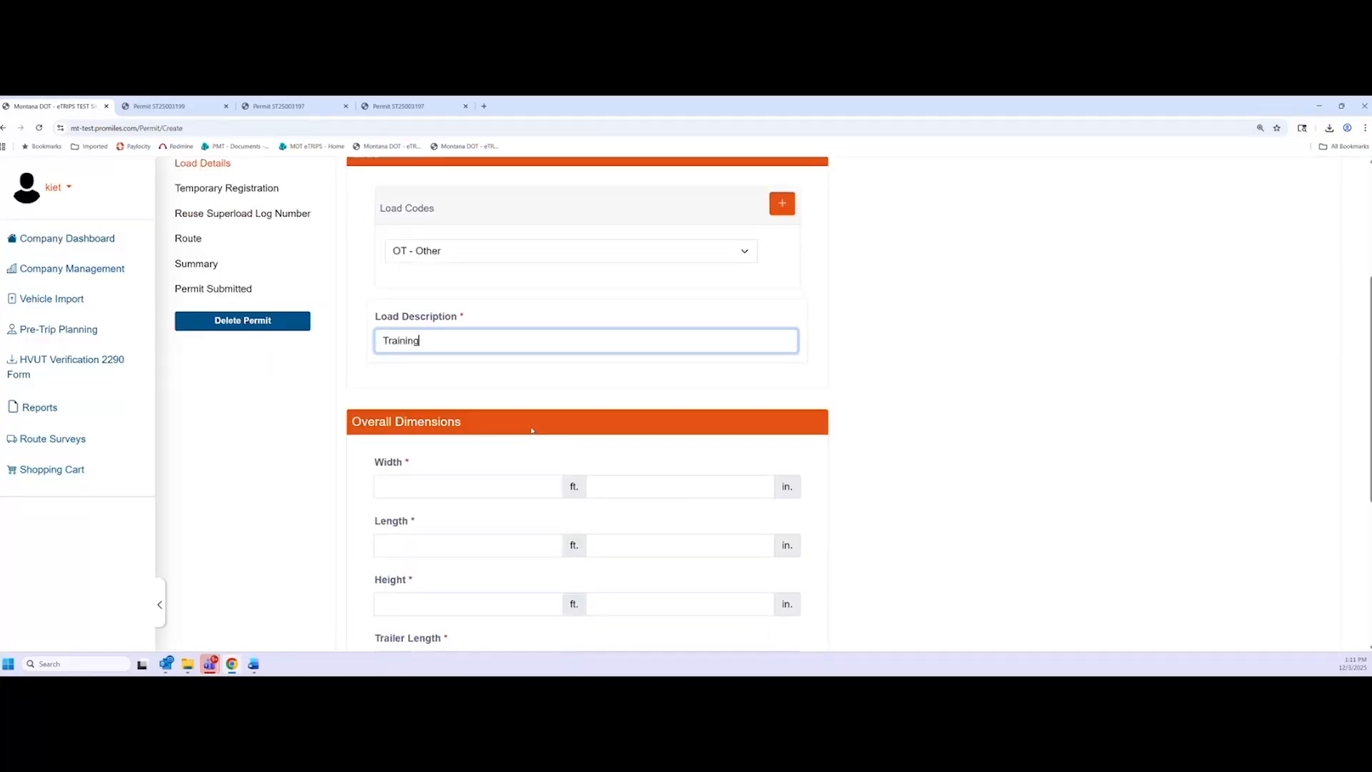
Enter load dimensions: width 10, length 65, height 13, trailer length 53 ft
scroll(532, 428, down, 2)
click(531, 387)
text(10)
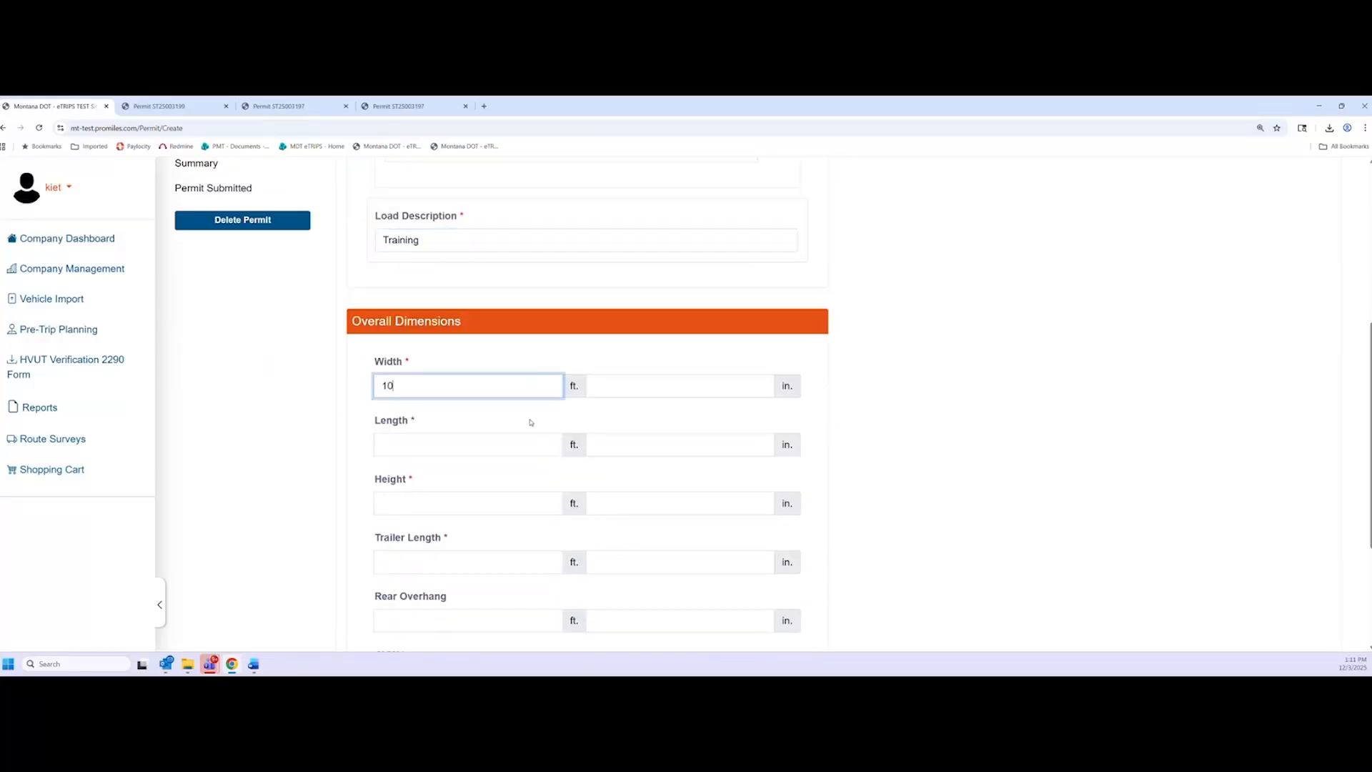
click(482, 444)
text(65)
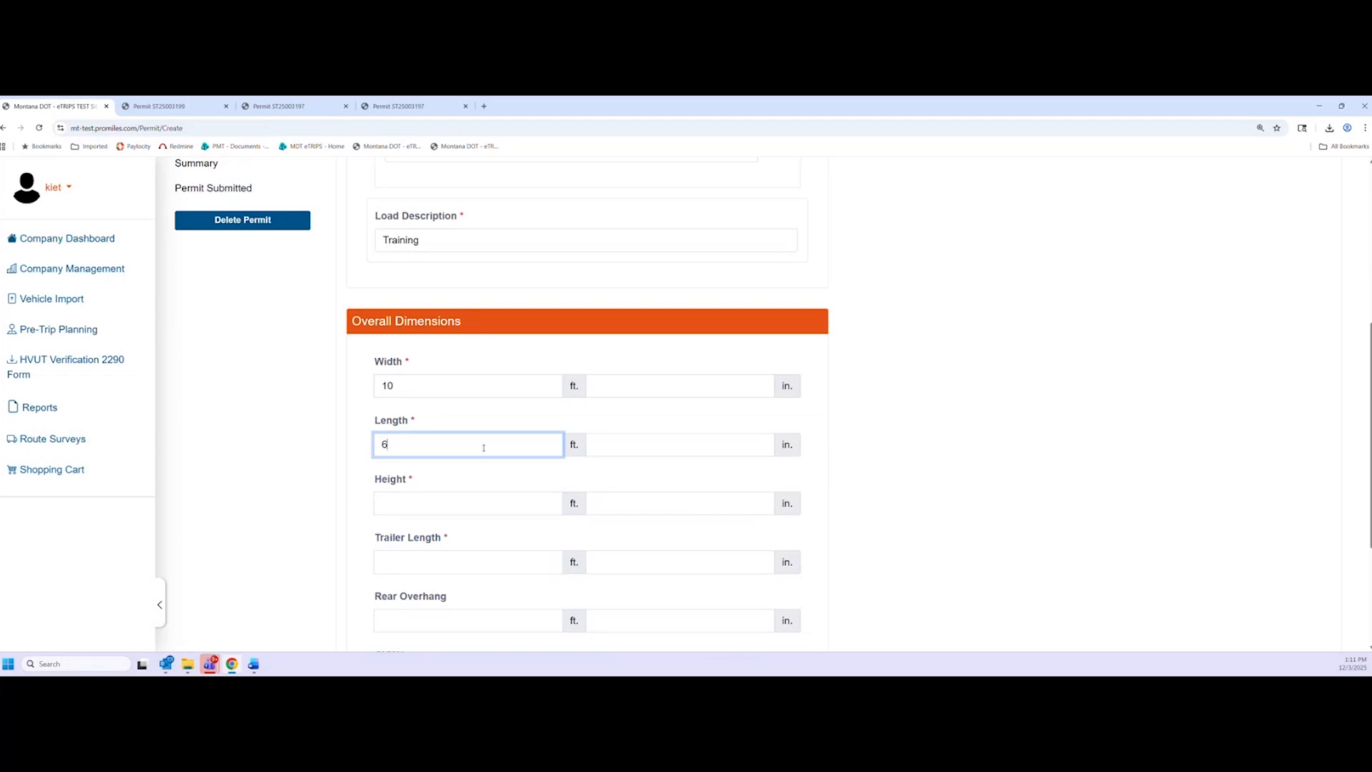
click(461, 503)
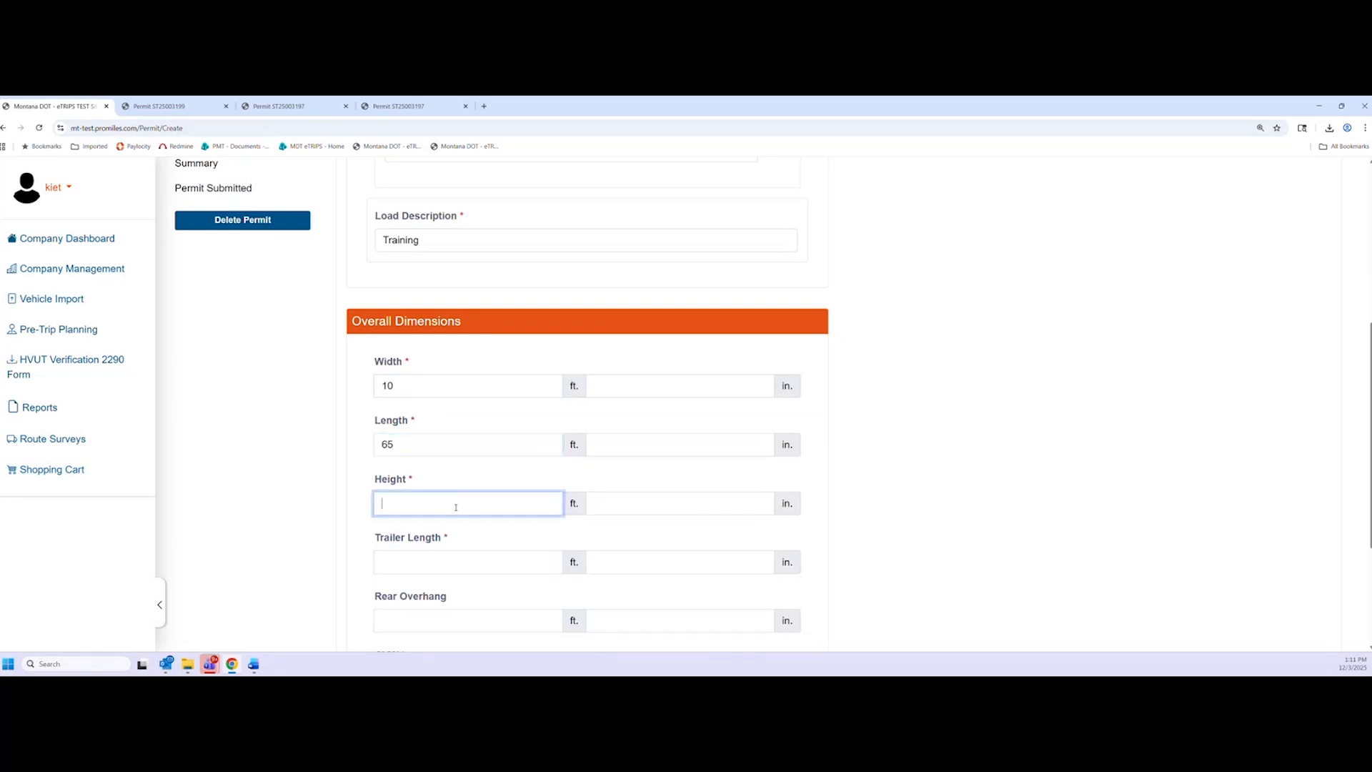
text(13)
scroll(456, 507, down, 3)
click(451, 463)
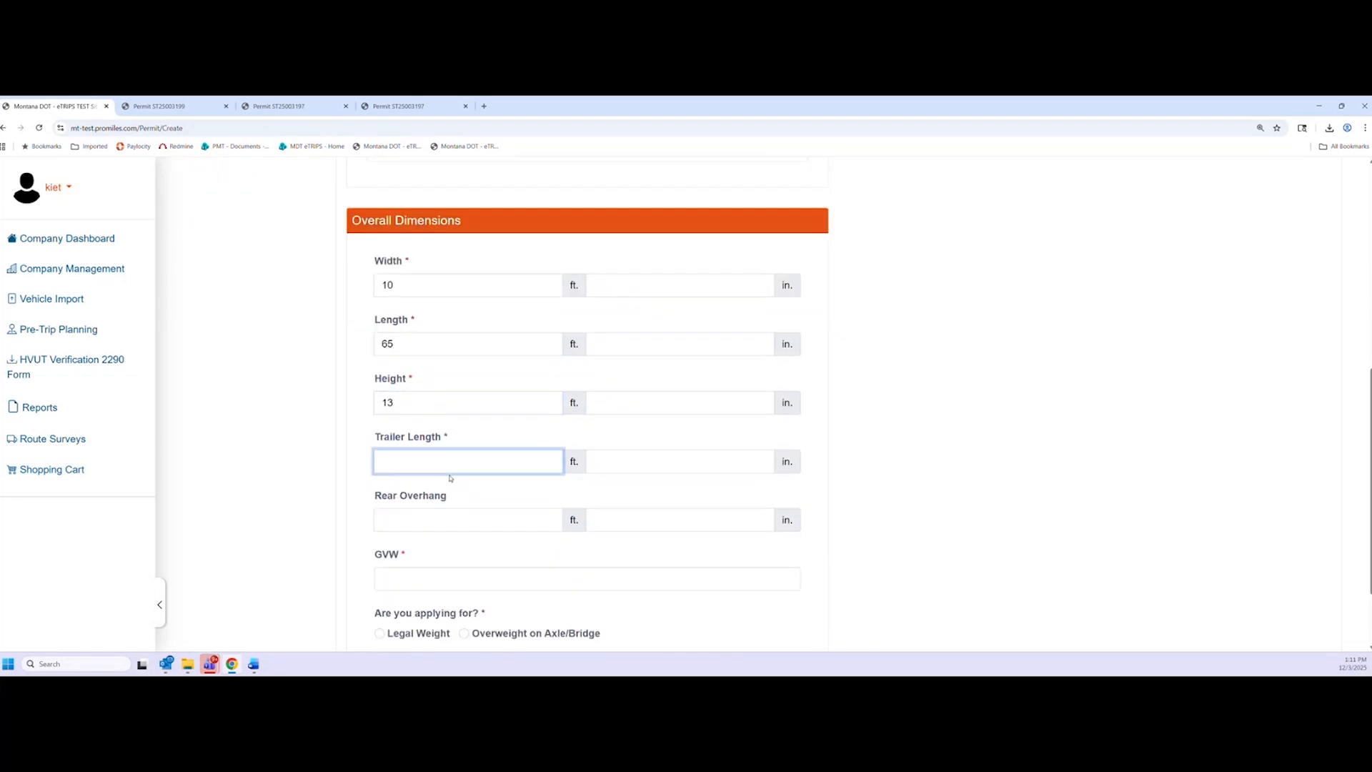
text(53)
Enter GVW 10000, choose Legal Weight, and continue to Temporary Registration
scroll(484, 530, down, 3)
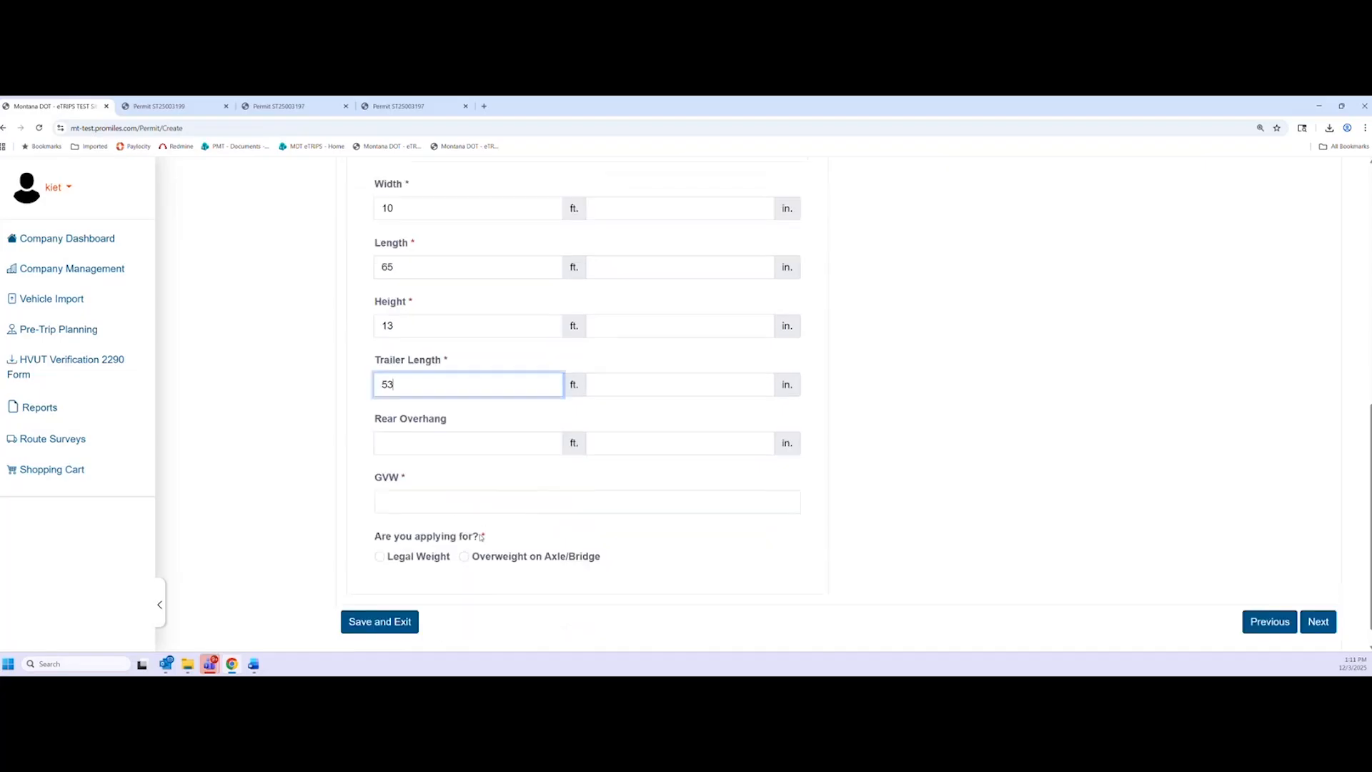
click(453, 478)
text(10000)
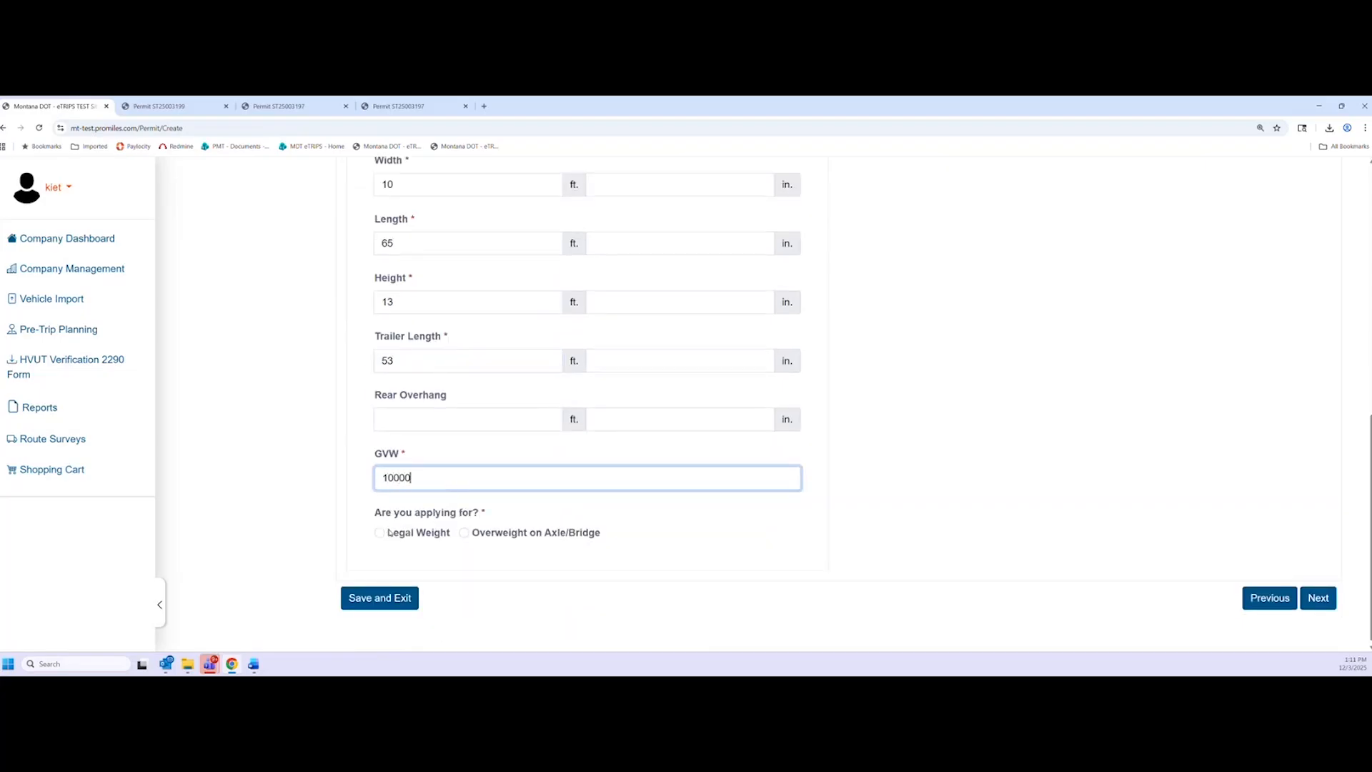
click(380, 532)
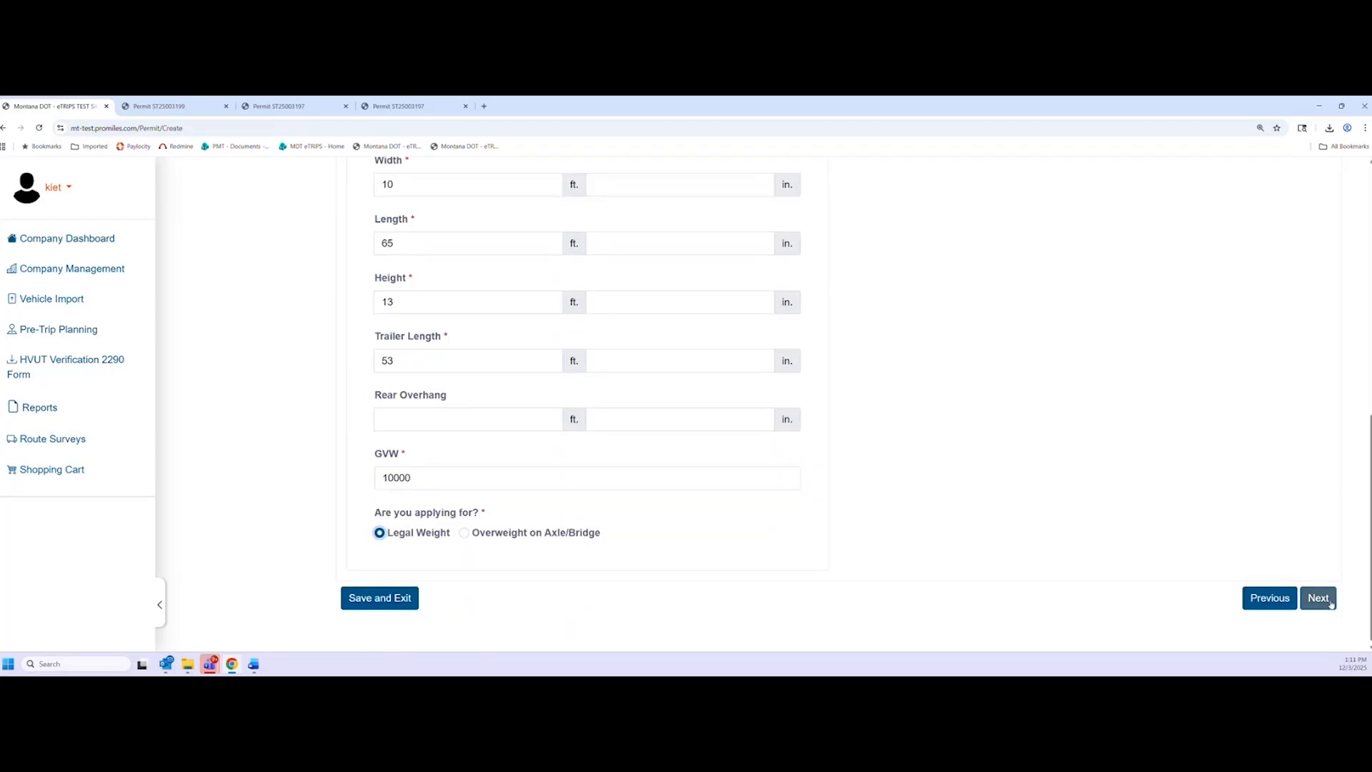
click(1318, 598)
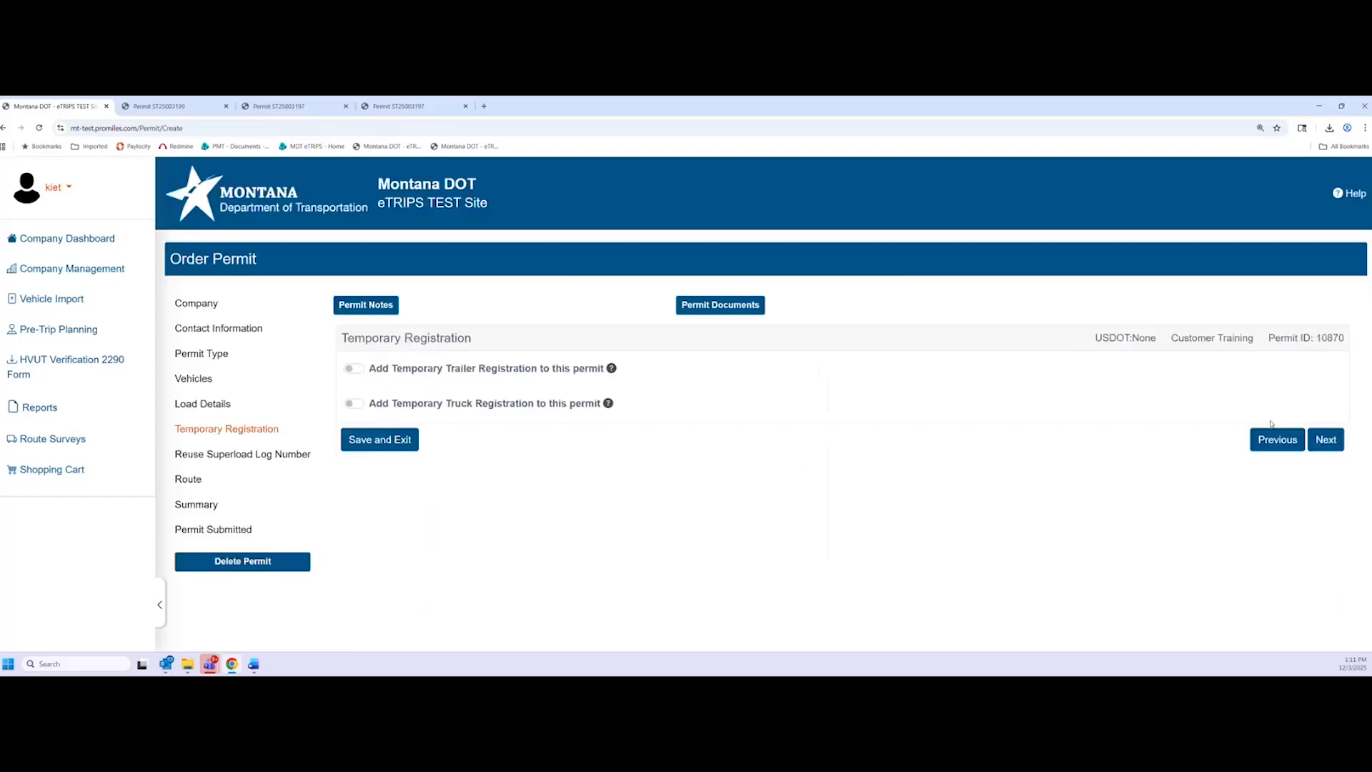
Skip temporary registration and set the origin to border crossing I-15 Lima, ID Line
click(1324, 439)
click(1327, 490)
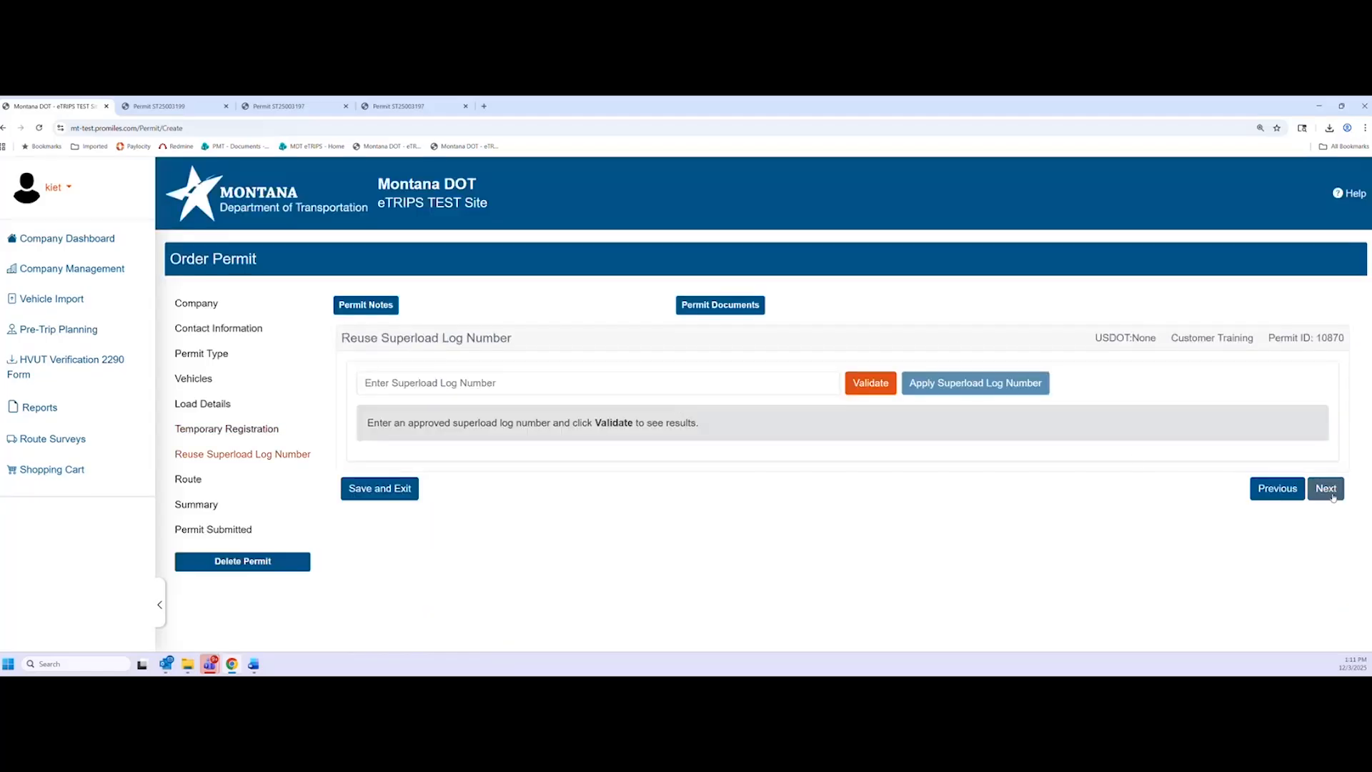
click(513, 443)
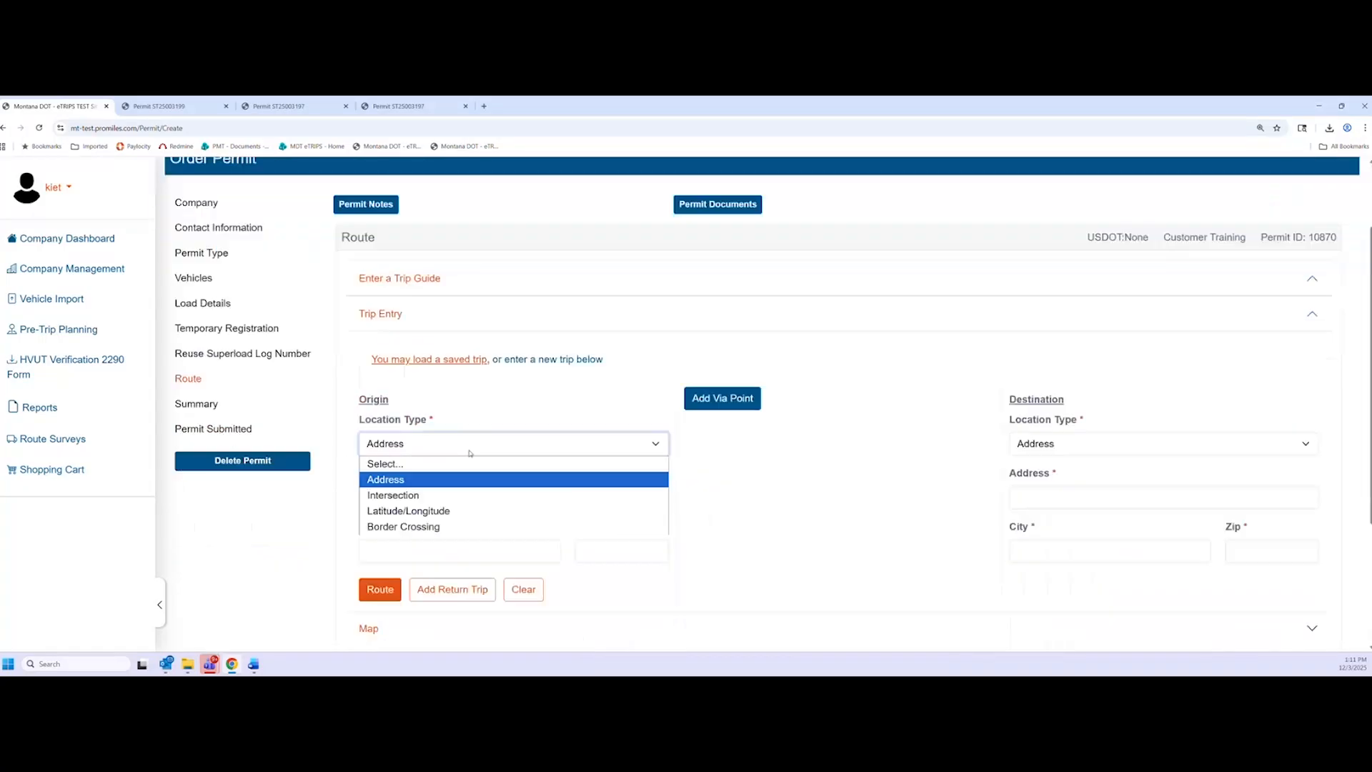
click(449, 524)
click(449, 477)
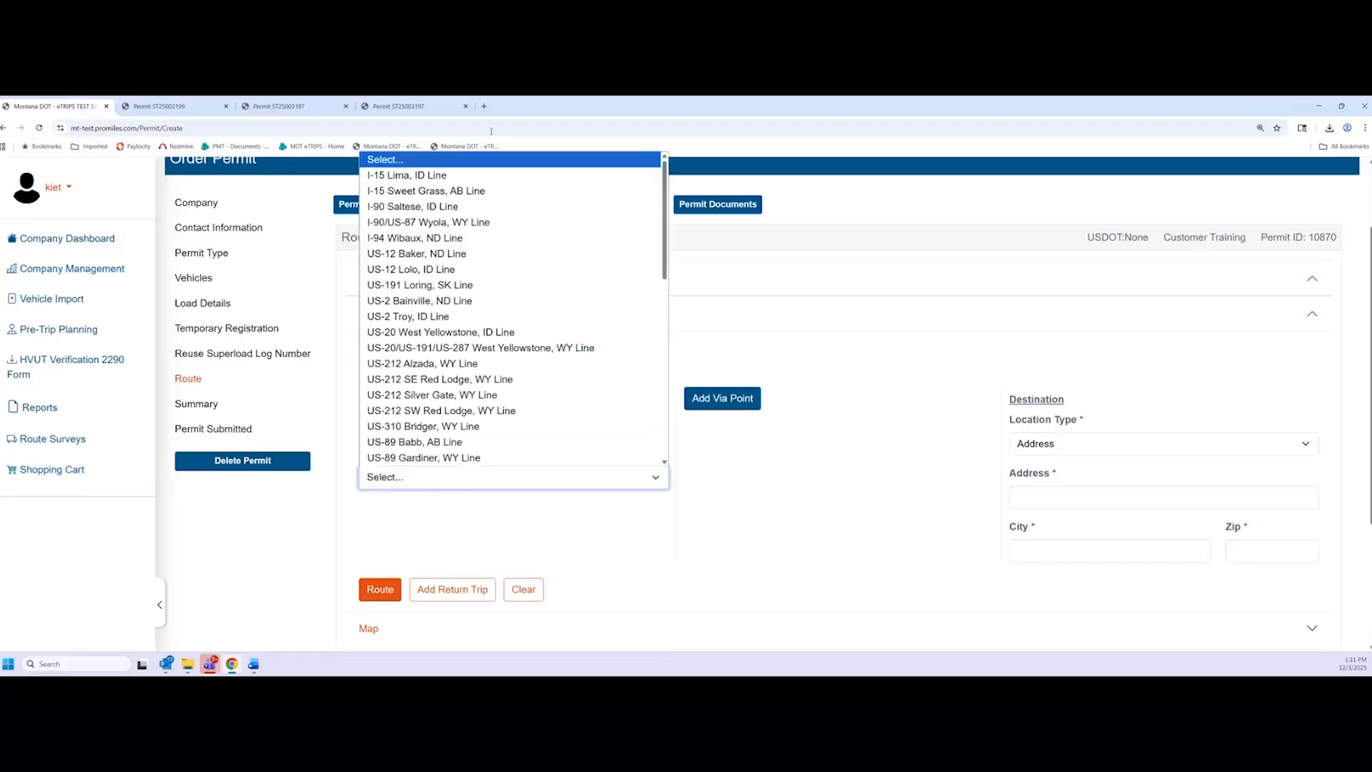
click(400, 175)
Set the destination to border crossing I-15 Sweet Grass, AB Line and calculate the 395.10-mile route
click(1115, 443)
click(1071, 525)
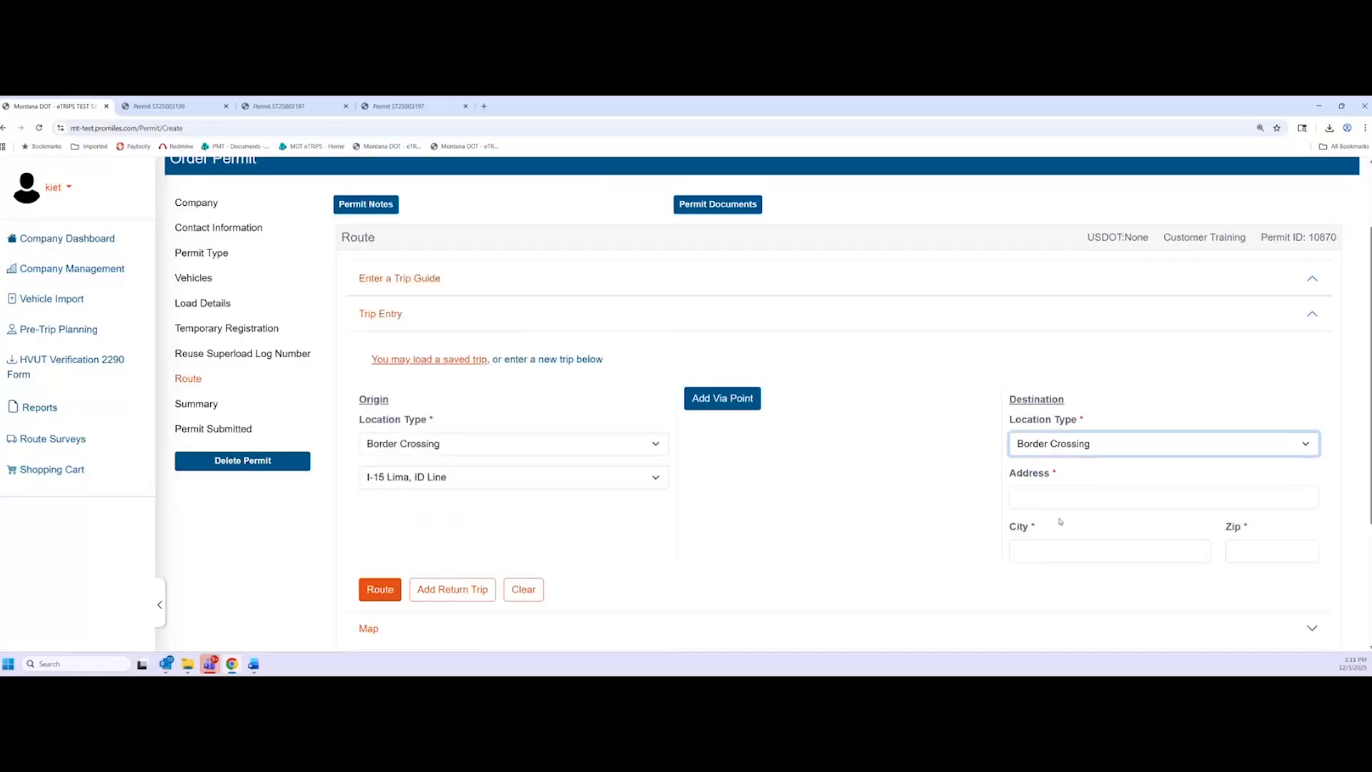
click(1050, 477)
click(1021, 191)
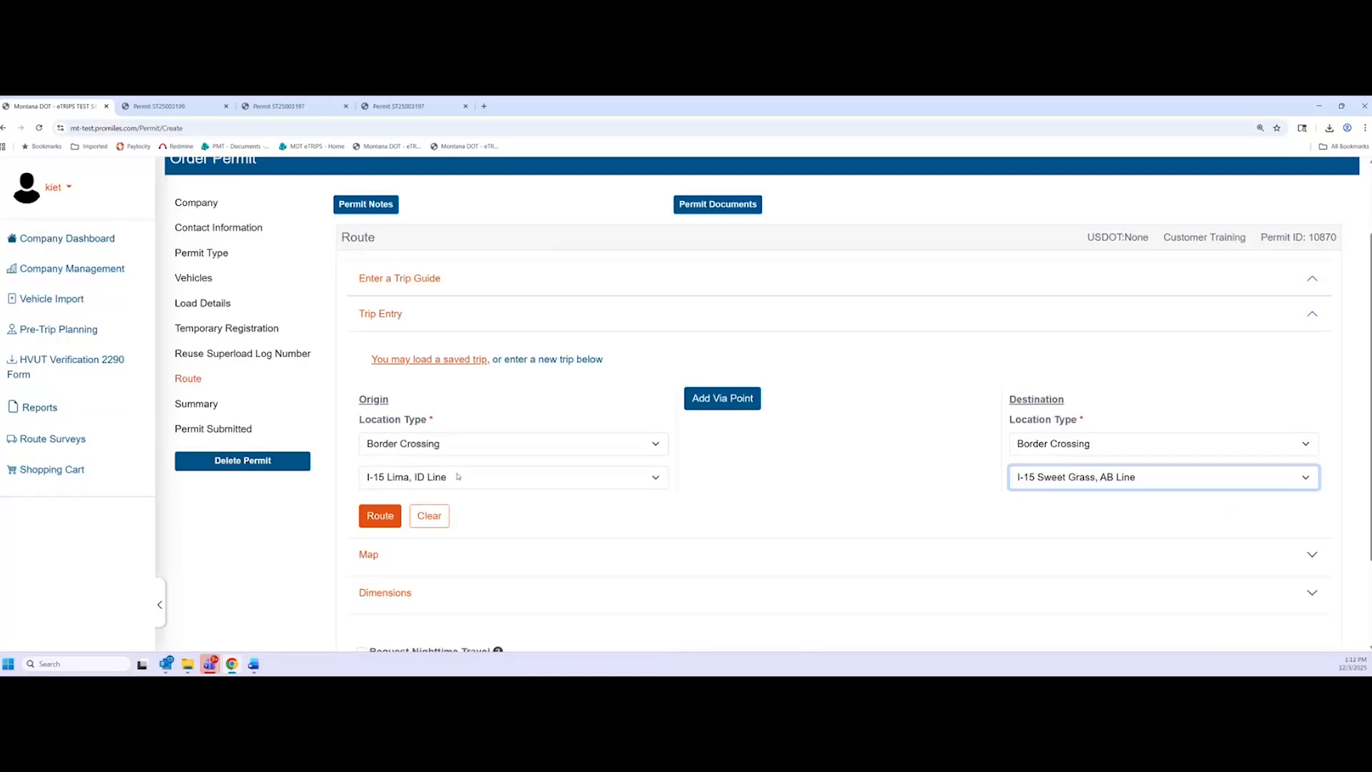
click(390, 515)
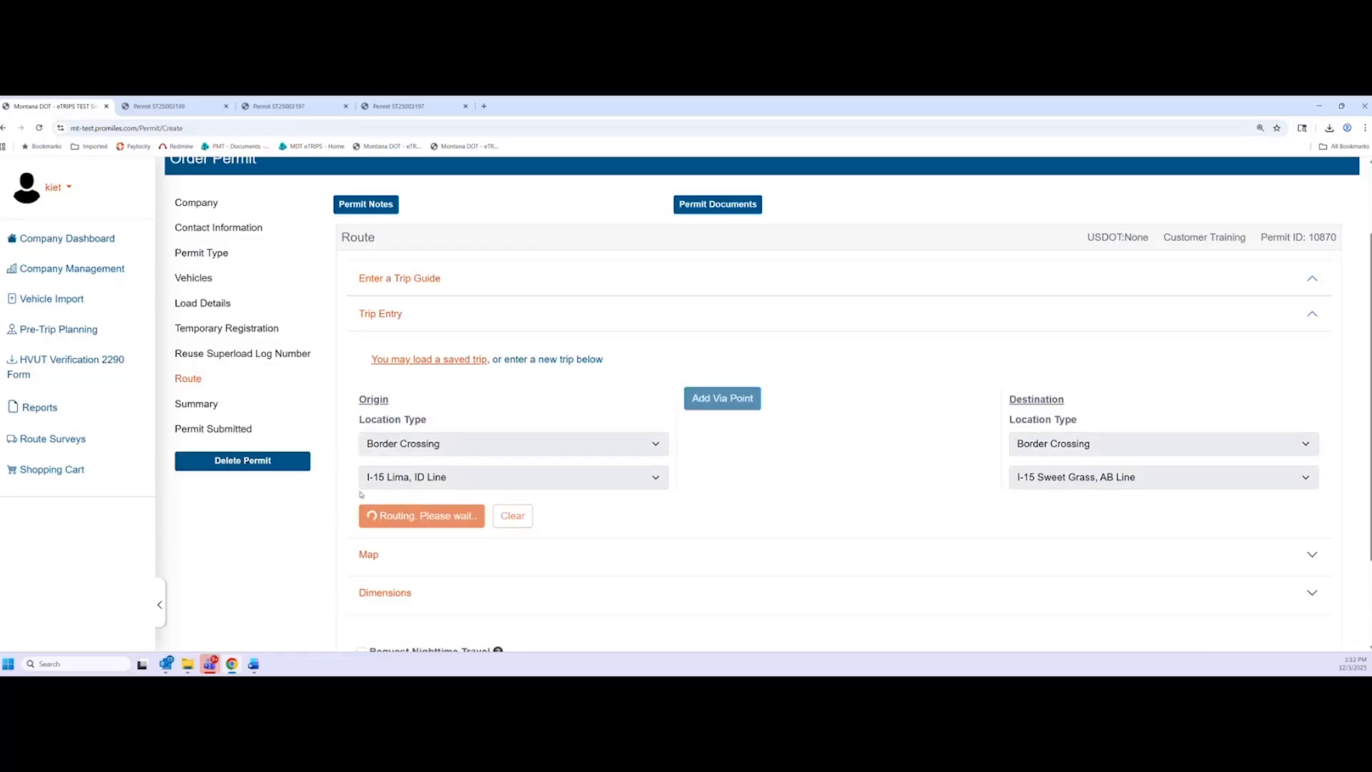
scroll(412, 516, down, 1)
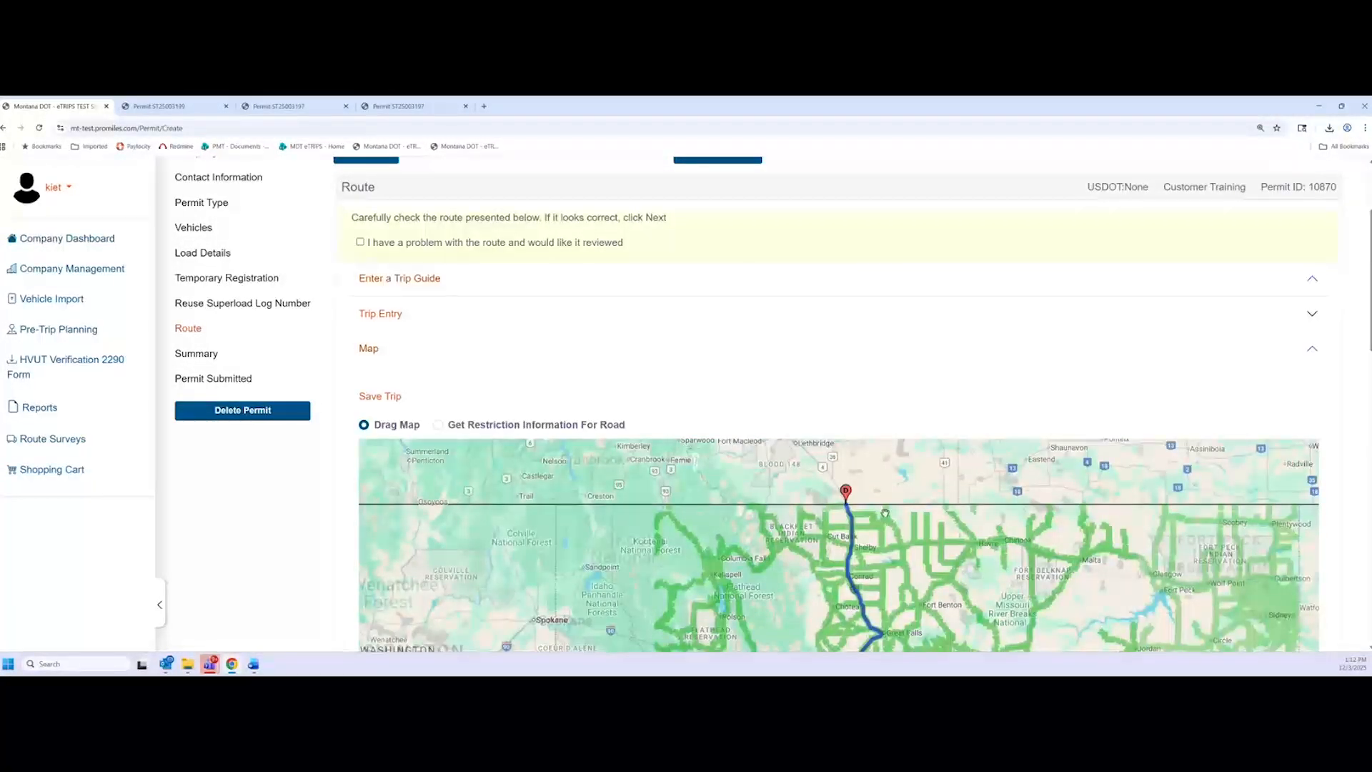
scroll(264, 528, down, 6)
scroll(264, 529, up, 3)
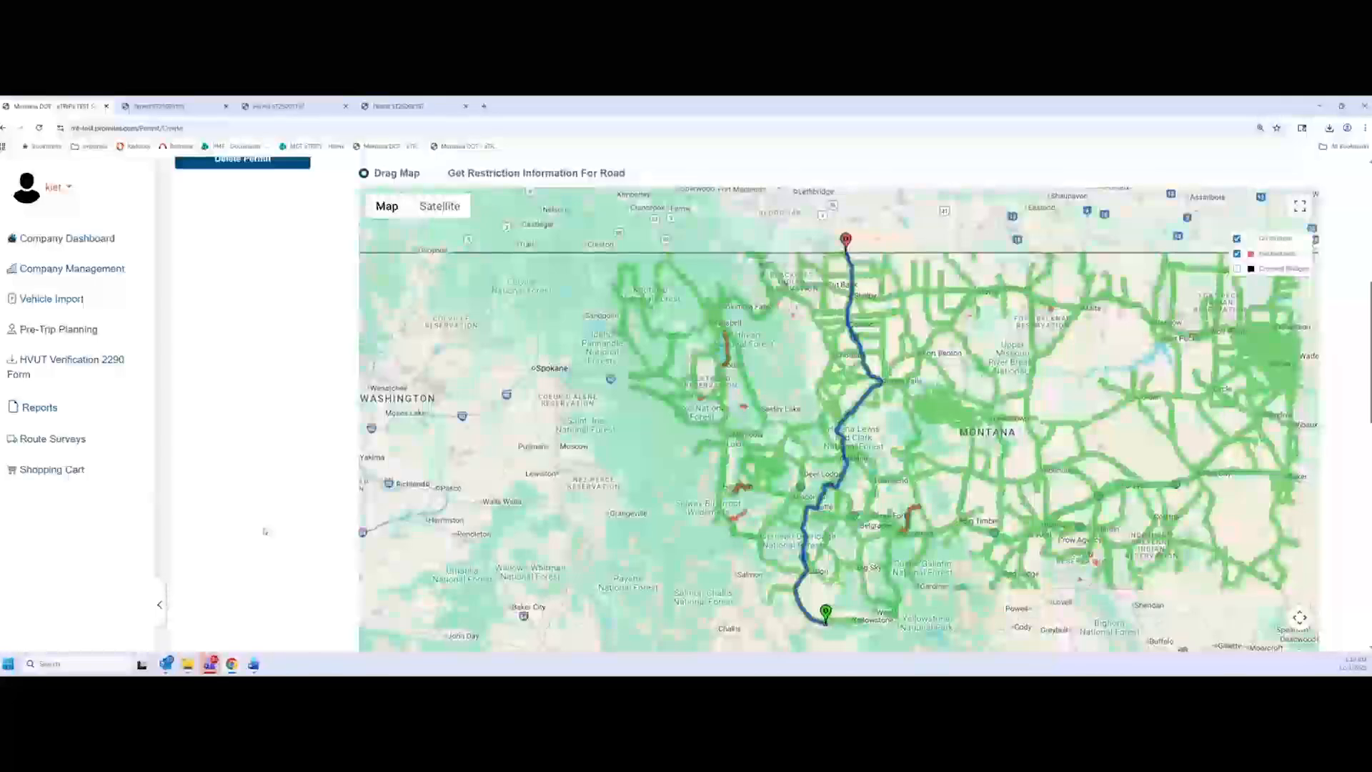
scroll(268, 521, down, 10)
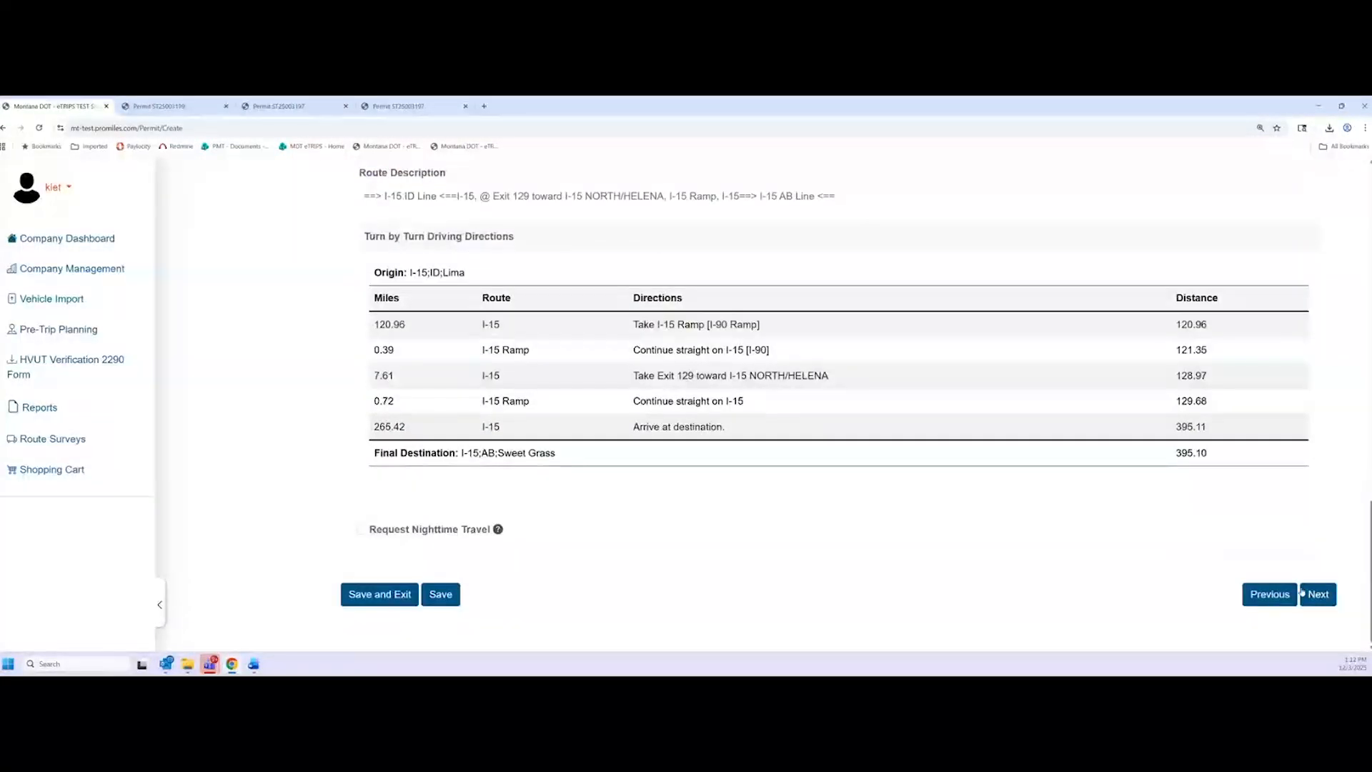
Attest to permit 10870's accuracy, submit it, and return to the Company Dashboard
click(1317, 594)
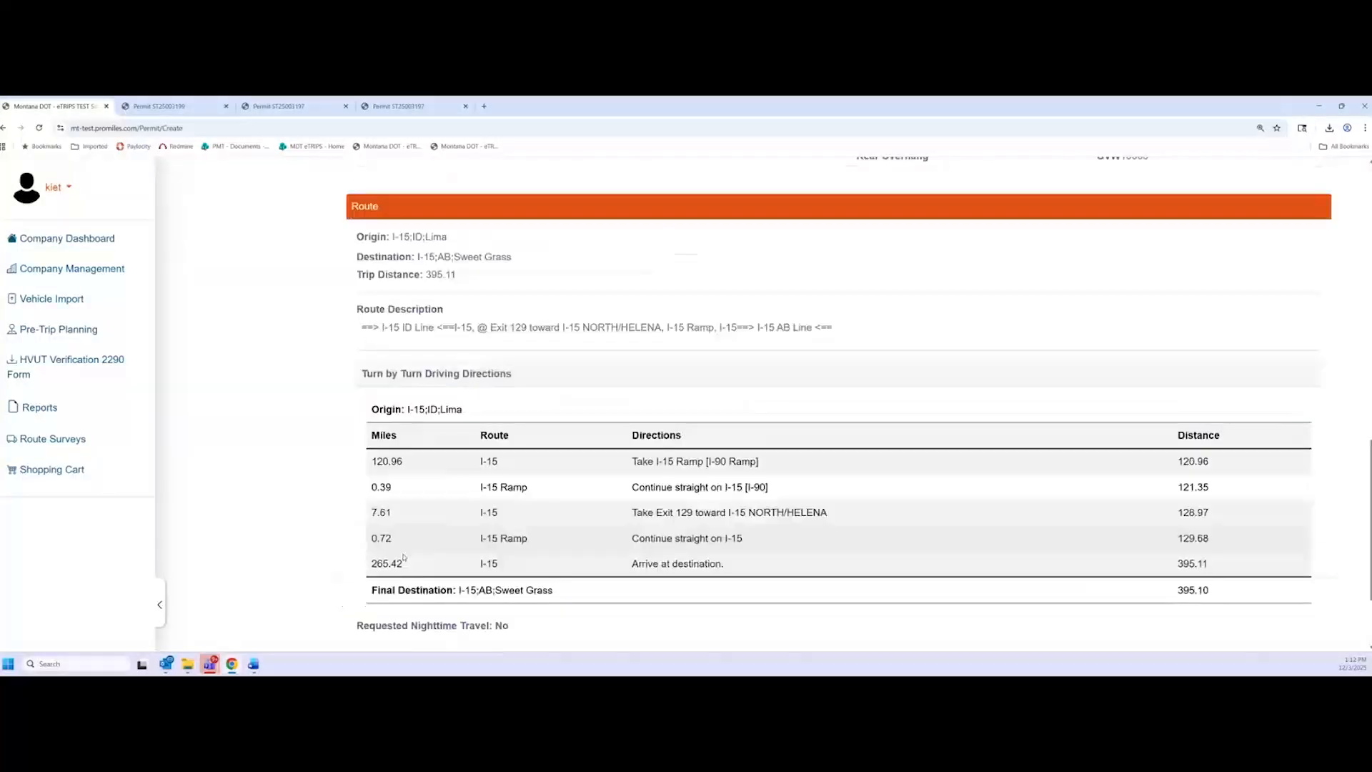
click(367, 545)
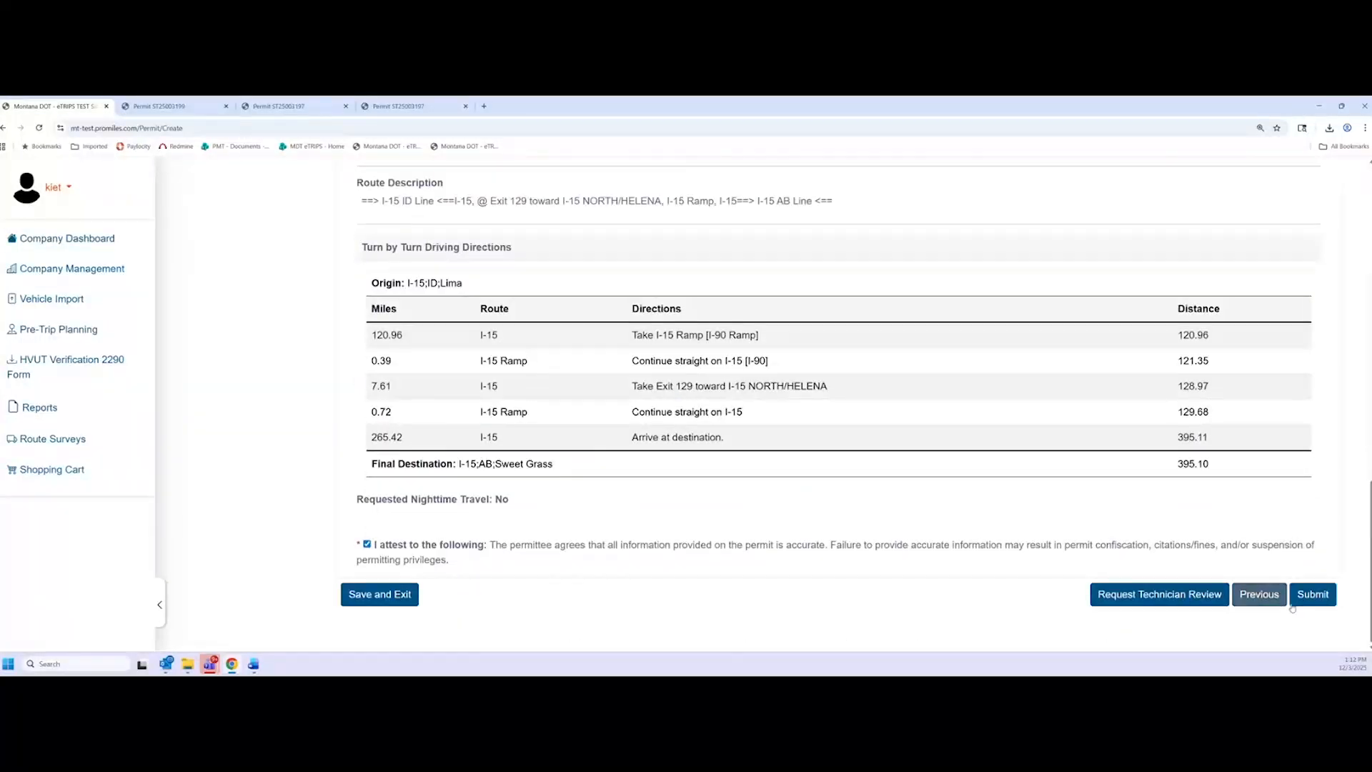
click(1313, 593)
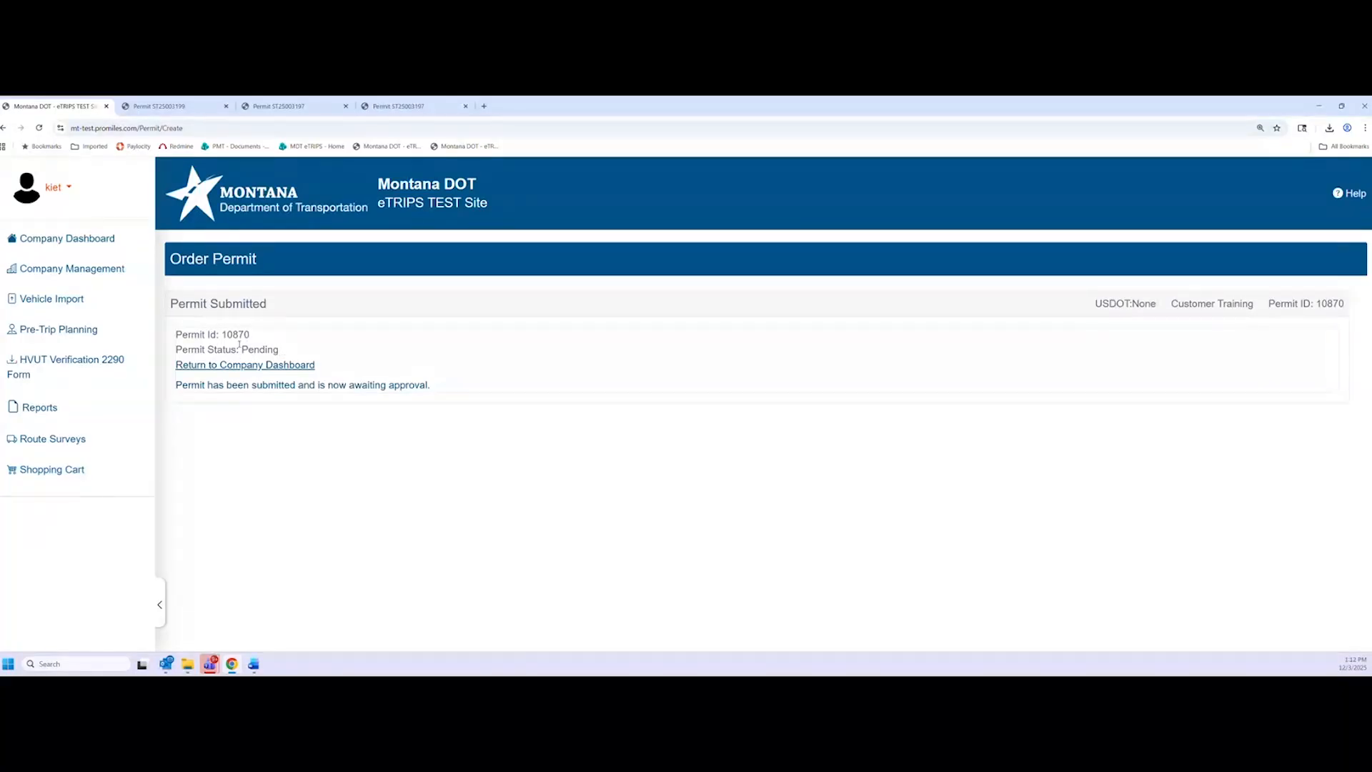
click(87, 245)
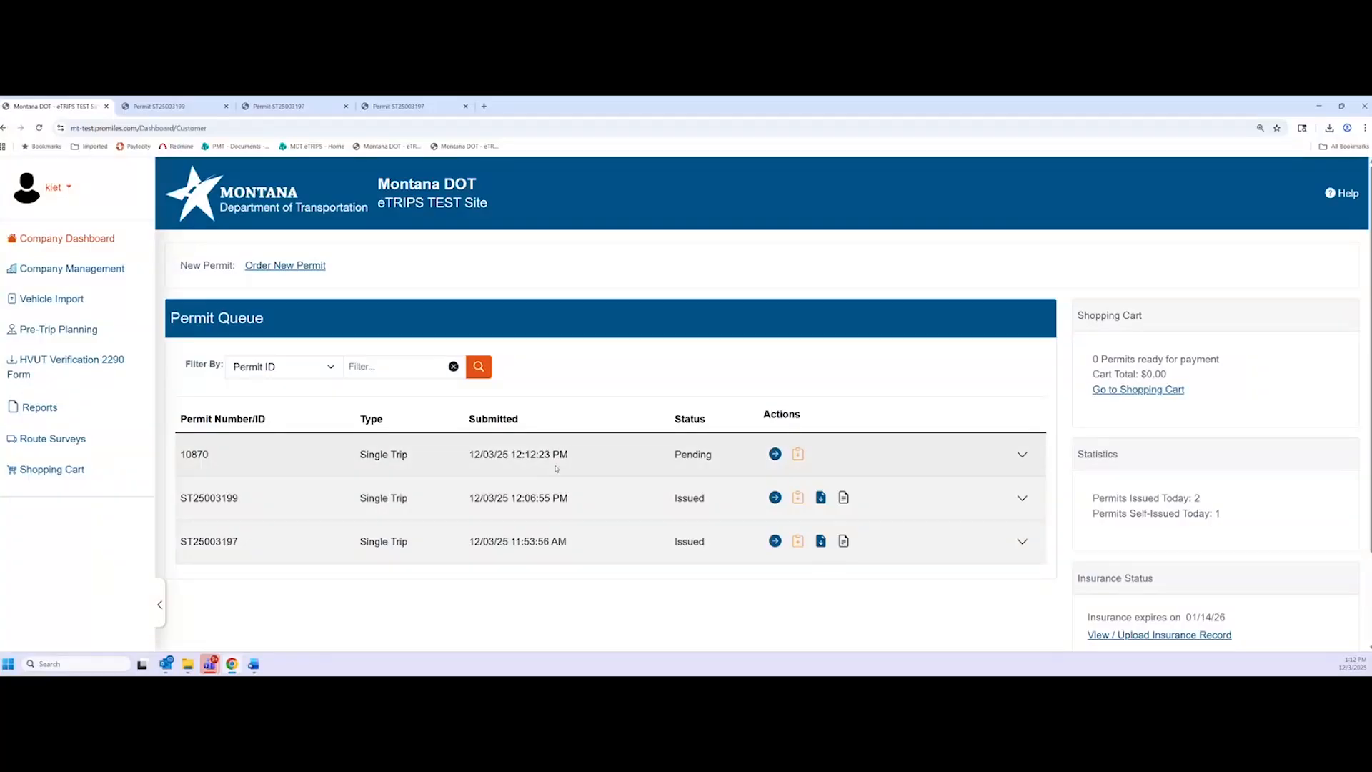
Copy pending permit 10870 from the Permit Queue into a new Order Permit
double_click(696, 457)
click(529, 449)
click(798, 457)
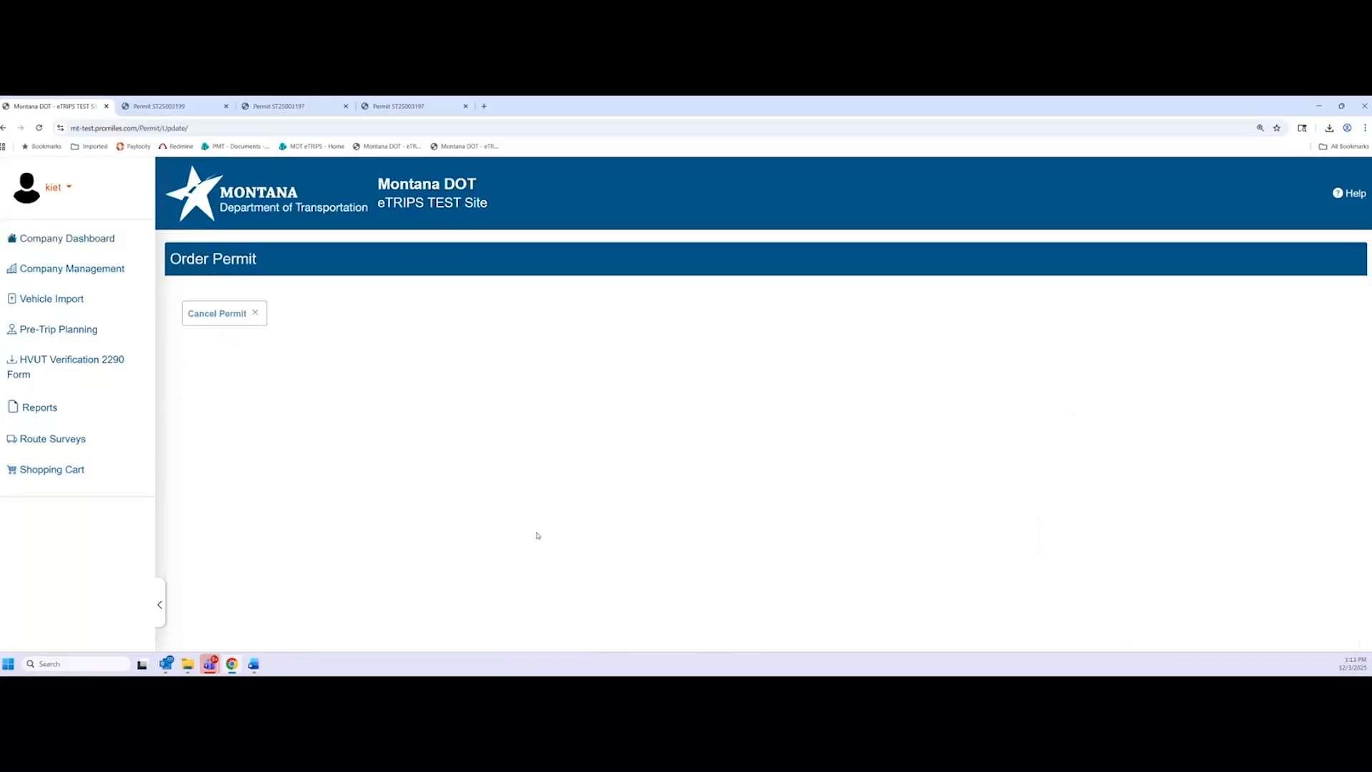
Advance through Company, Contact Information and Permit Type to the Vehicles step
click(1325, 450)
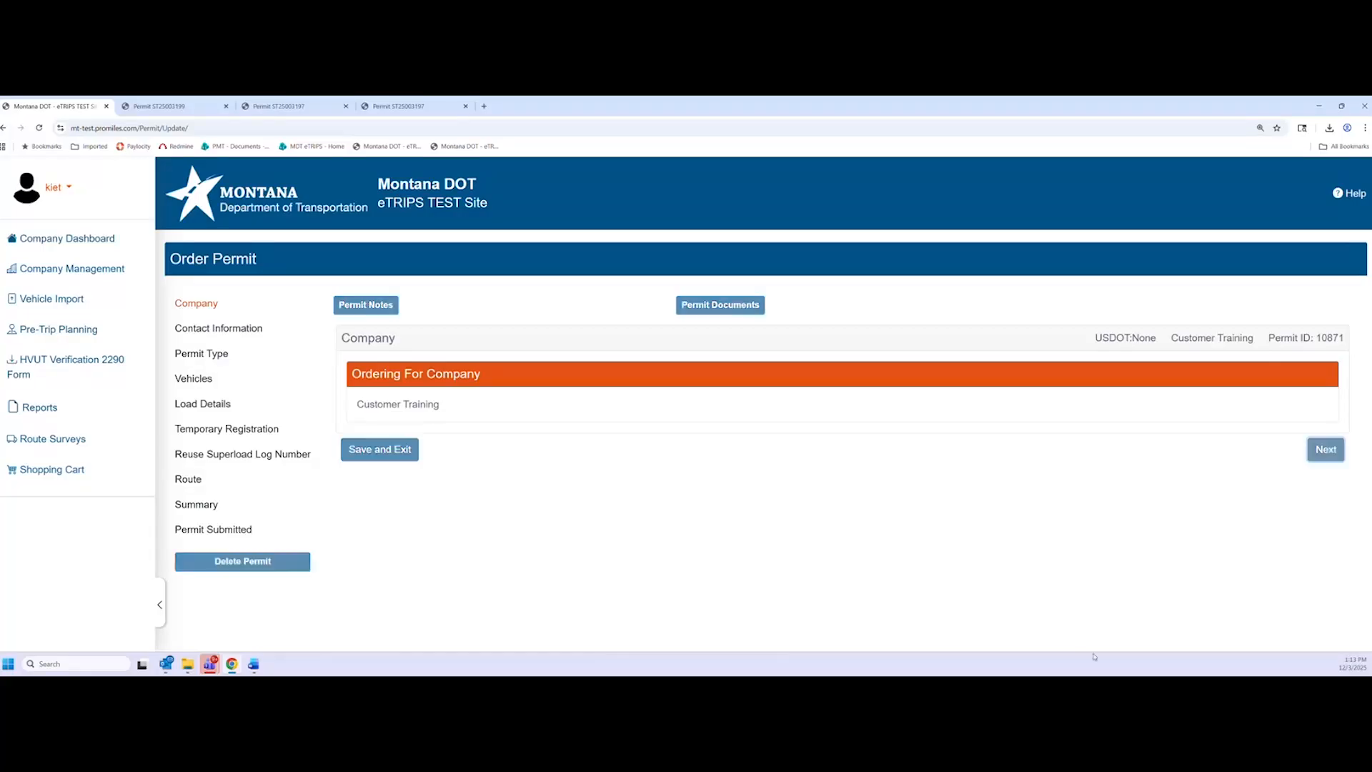
click(1317, 606)
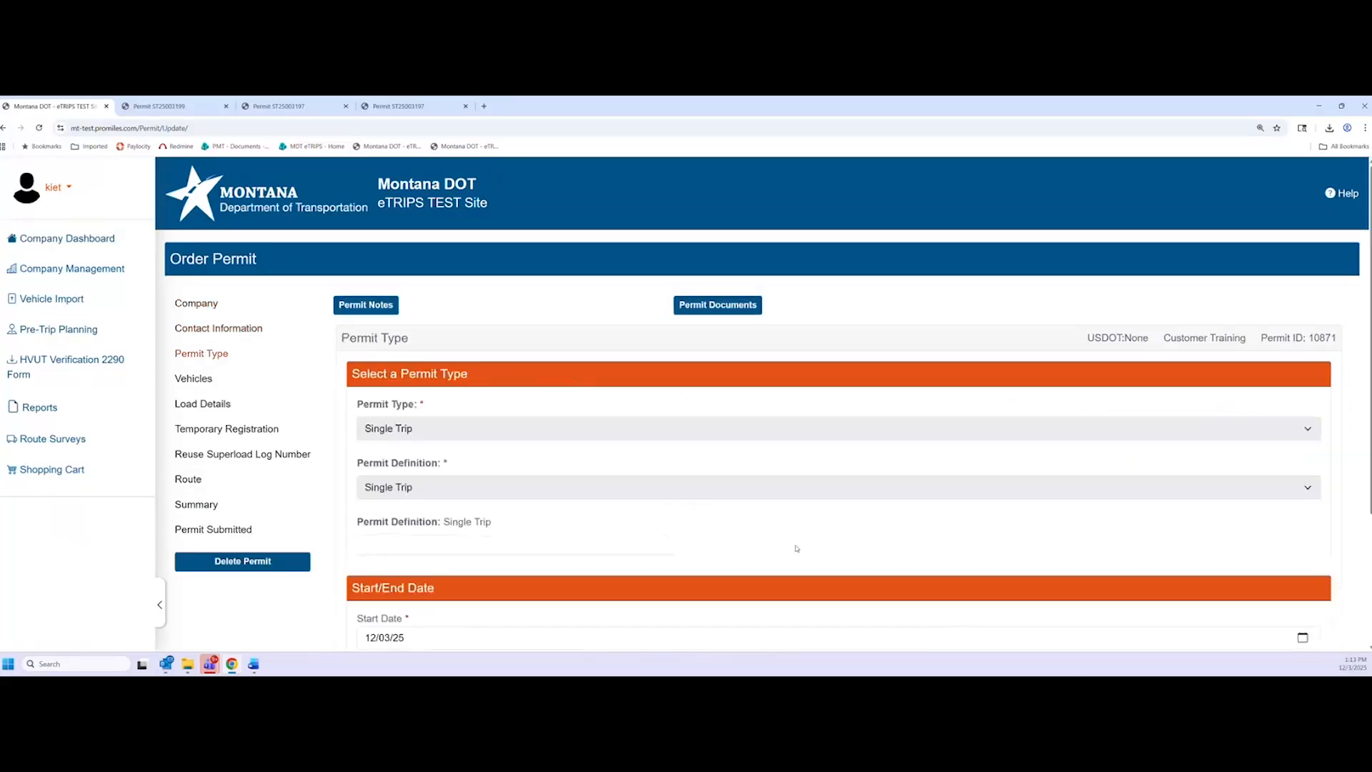
scroll(1322, 600, down, 3)
click(1320, 596)
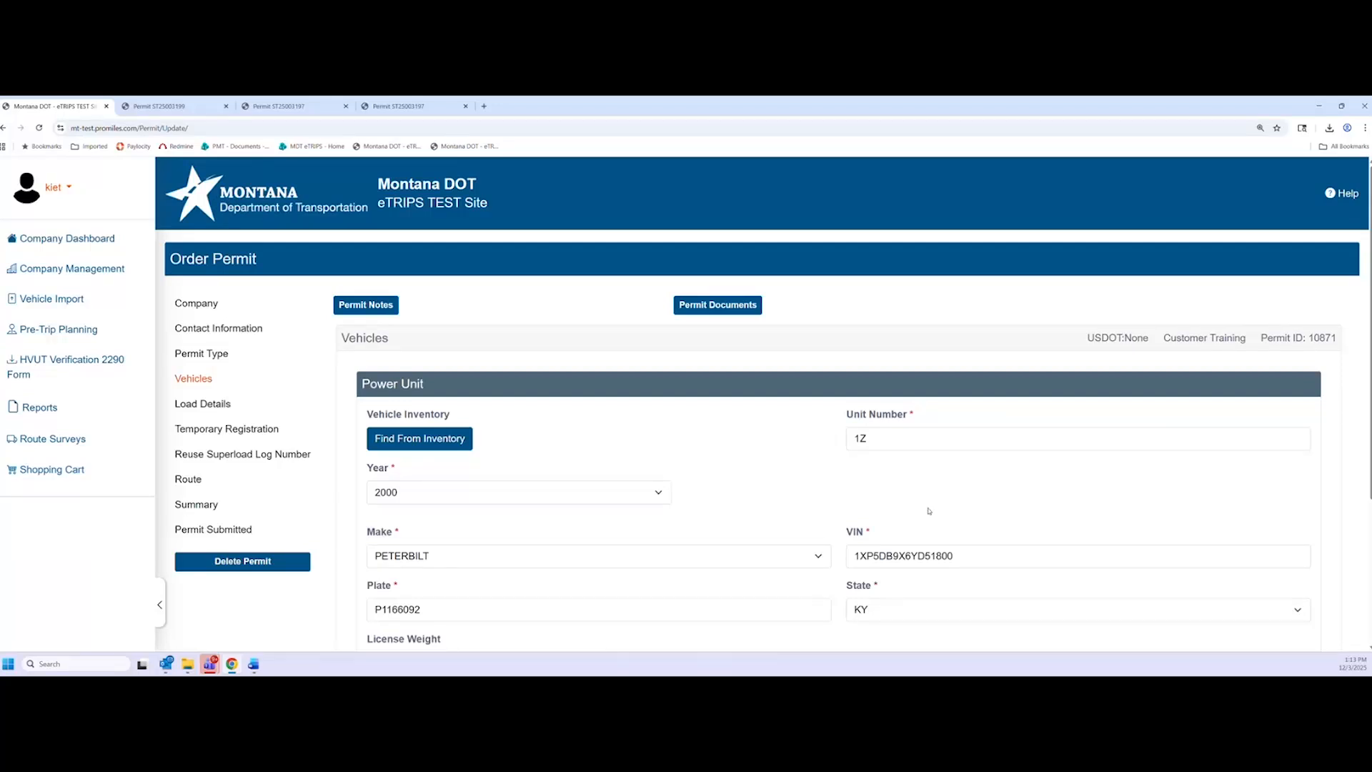
scroll(811, 426, down, 3)
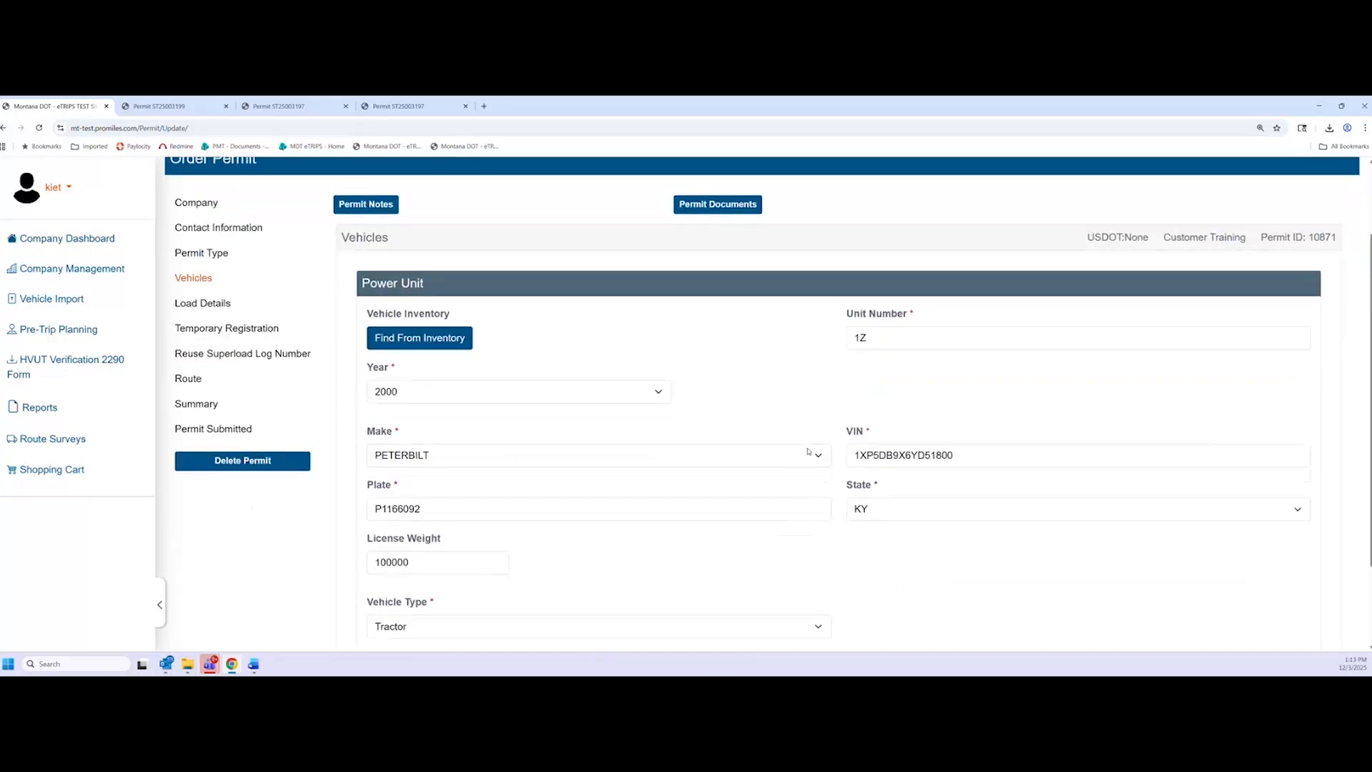
scroll(1143, 465, down, 1)
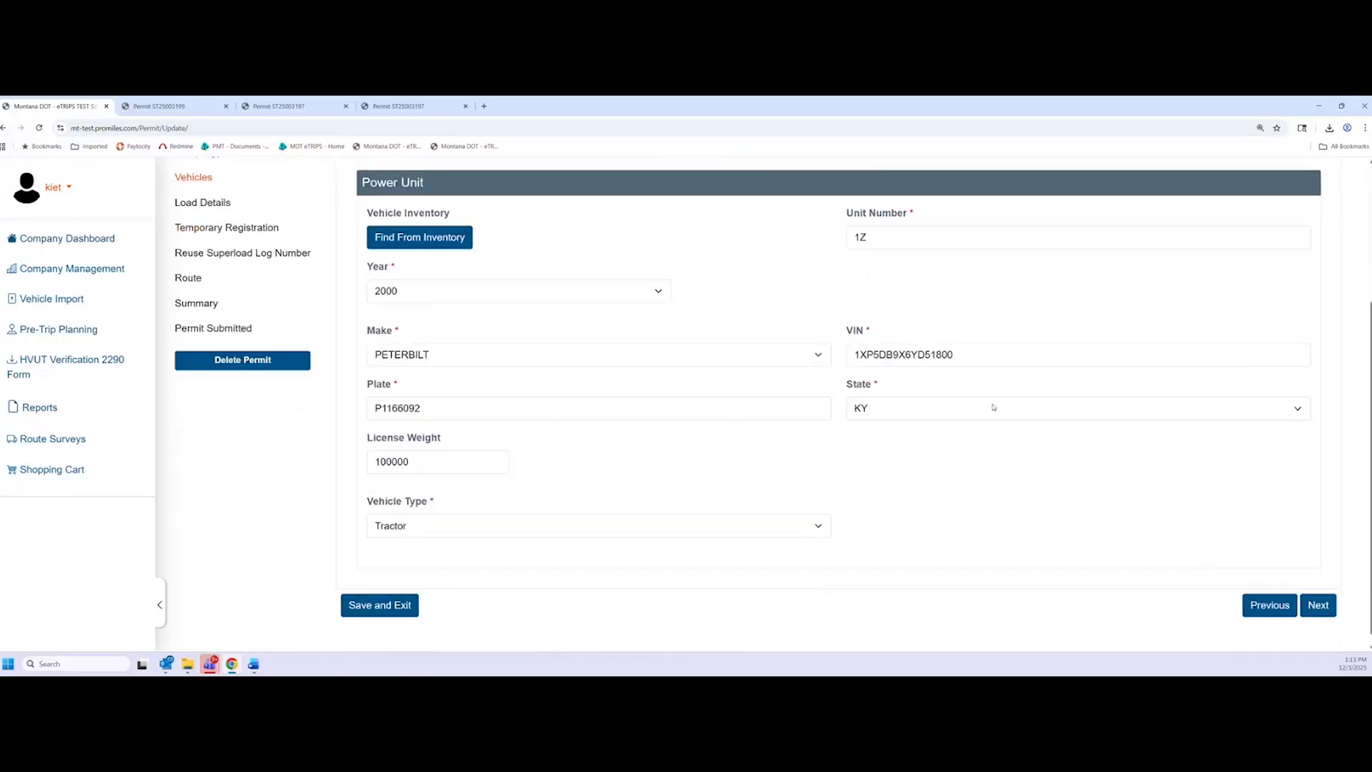
Review the carried-over power unit VIN, go to Load Details, then return to Vehicles
click(965, 354)
click(951, 467)
click(1318, 604)
scroll(715, 483, up, 3)
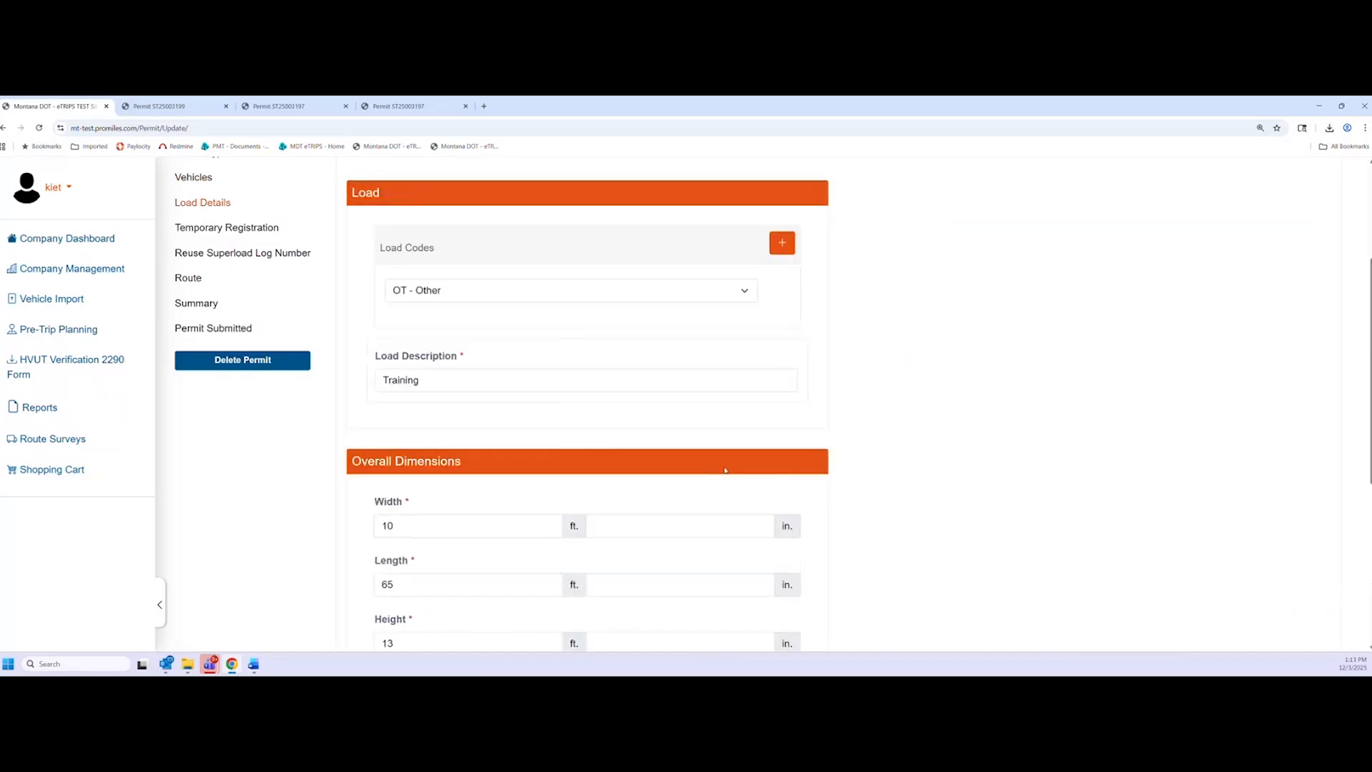
scroll(726, 469, down, 5)
click(1267, 597)
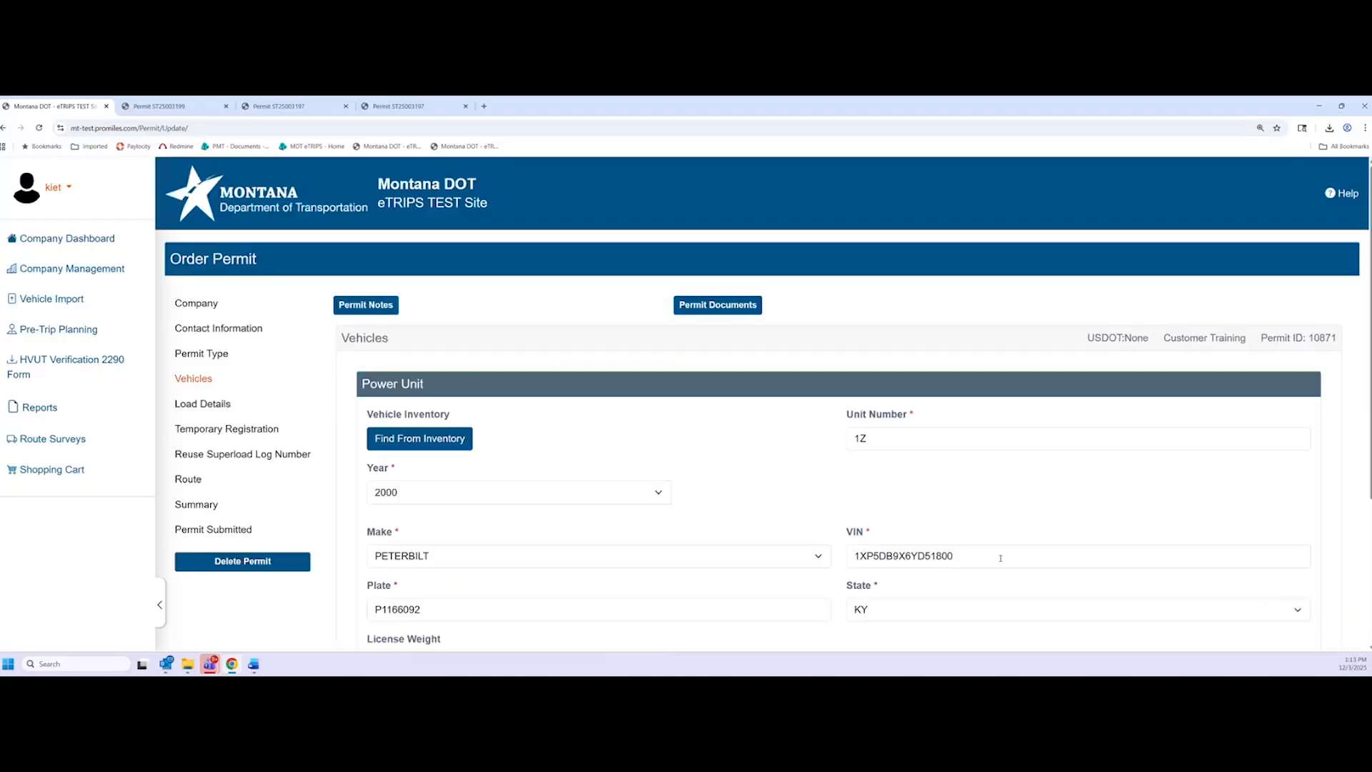
Replace the VIN's last character with '80', acknowledge the SAFER weight notice, and return to Vehicles
click(997, 555)
key(BackSpace)
text(8)
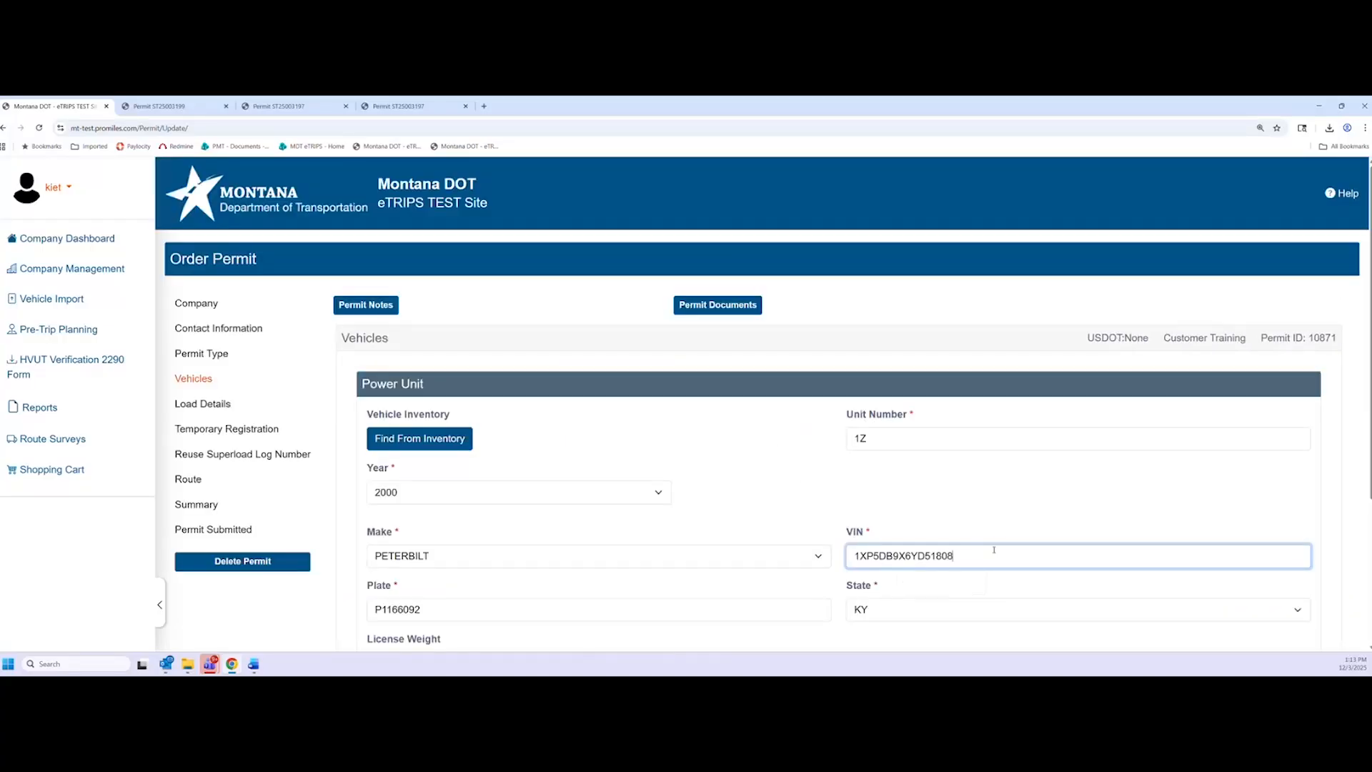
text(0)
click(992, 502)
scroll(1006, 498, down, 4)
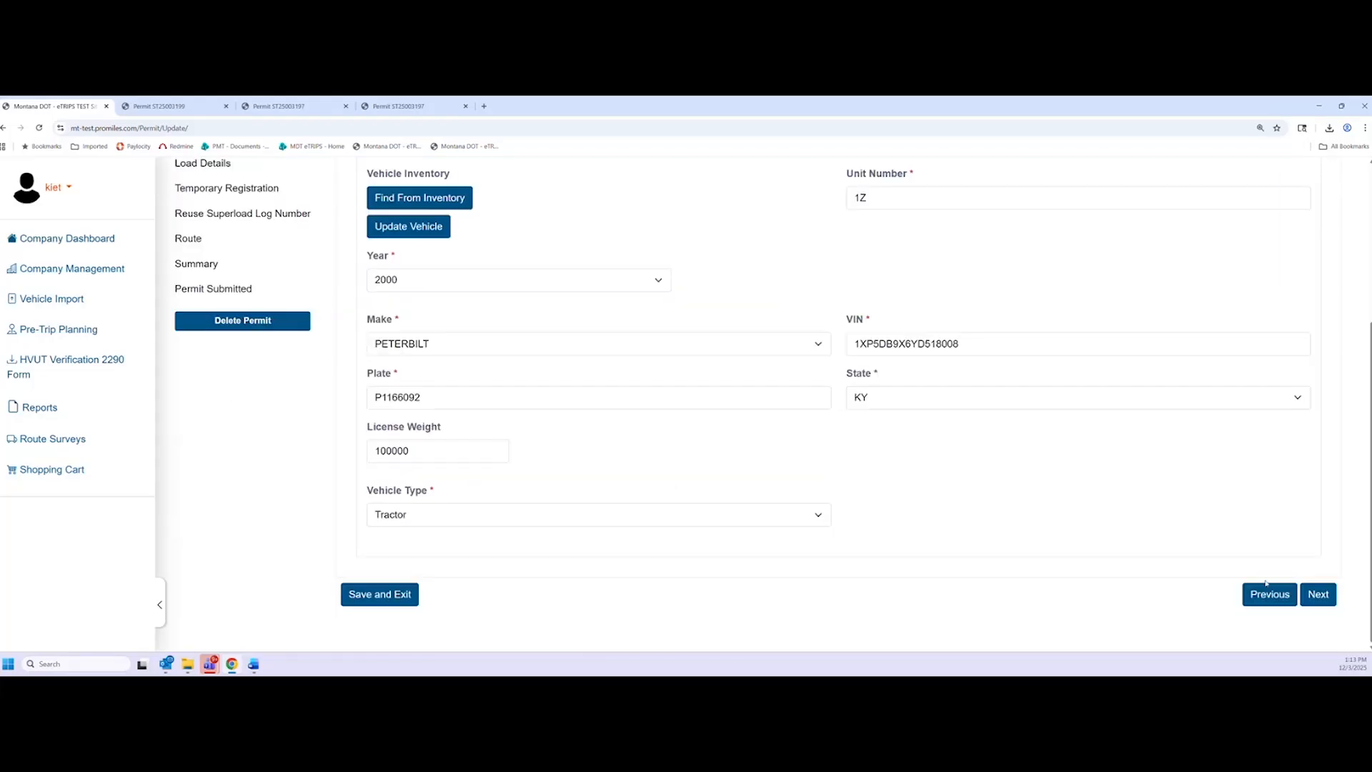
click(1317, 593)
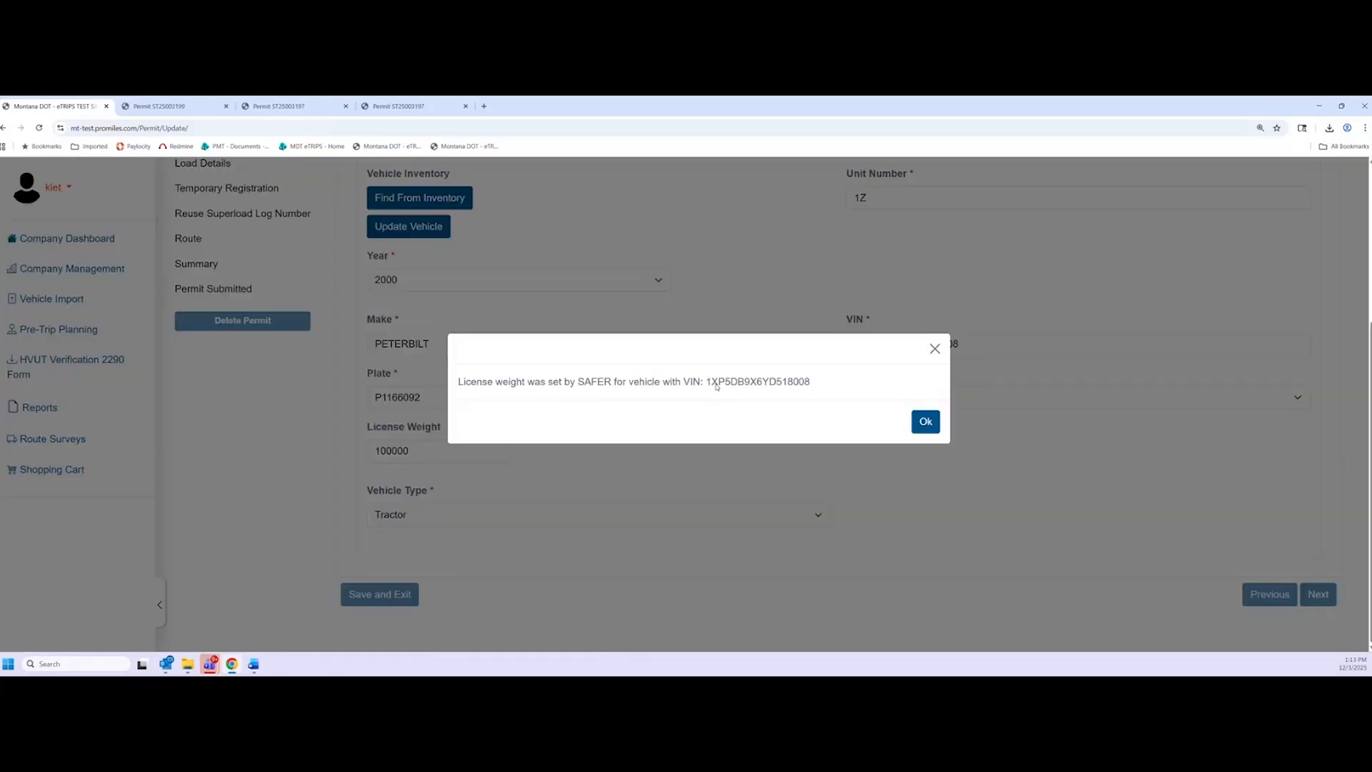
click(925, 422)
scroll(1072, 529, down, 4)
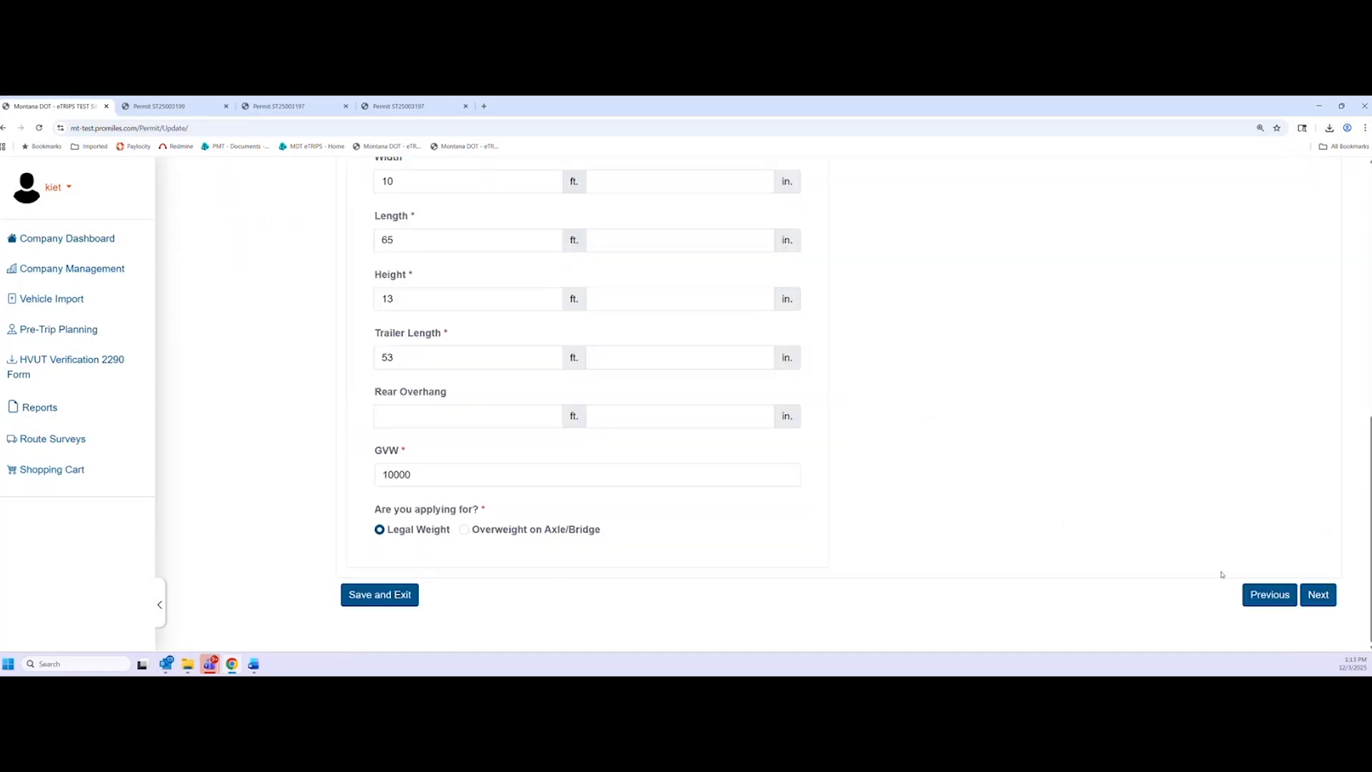
click(1269, 595)
Reload the 1Z PETERBILT 2000 vehicle from inventory as the power unit
scroll(721, 510, down, 1)
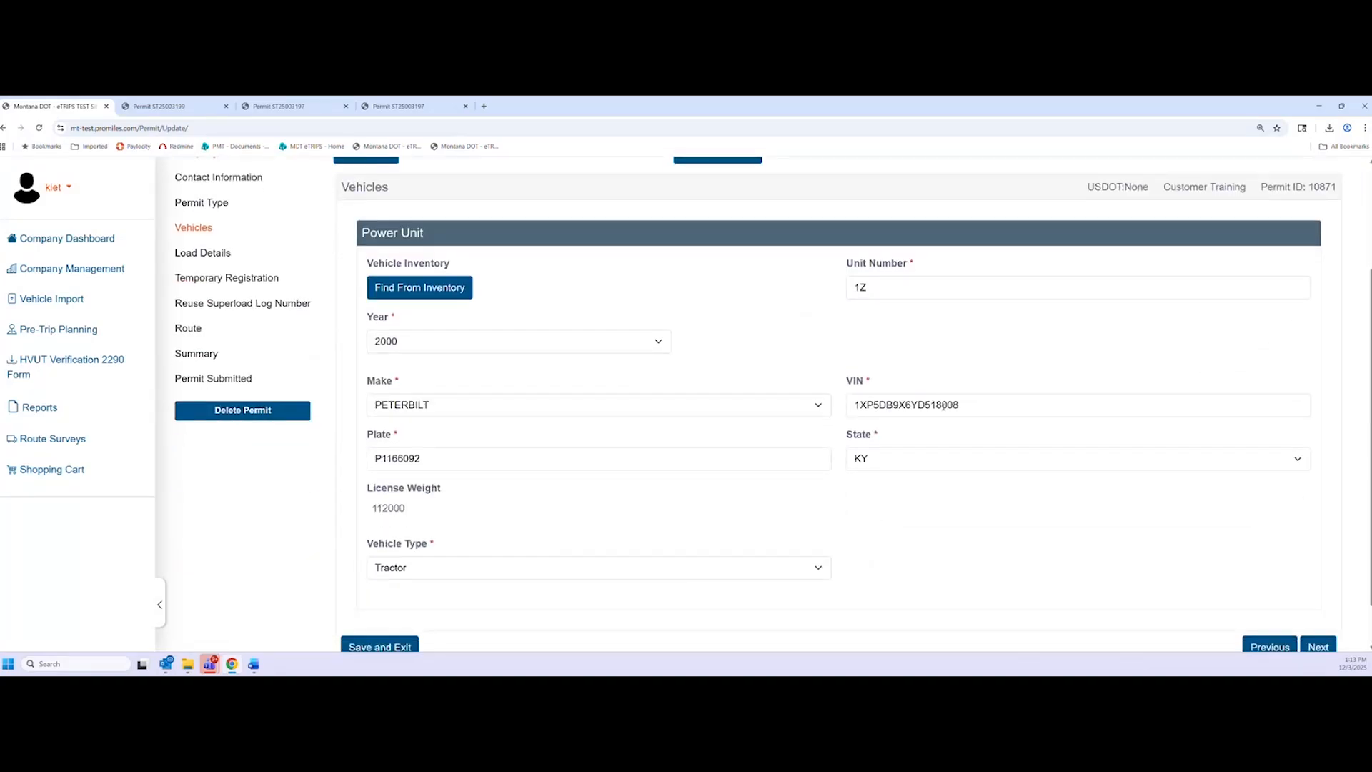
click(408, 289)
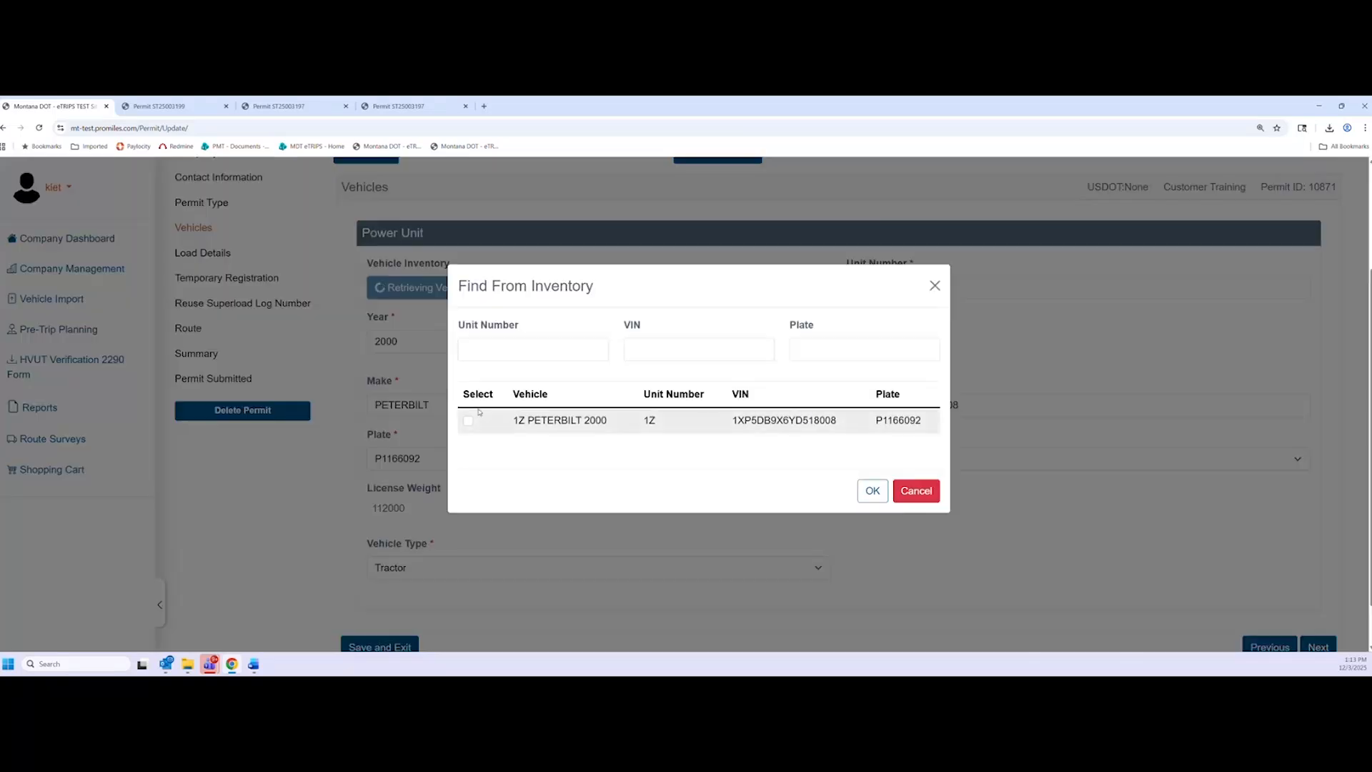
click(468, 420)
click(873, 492)
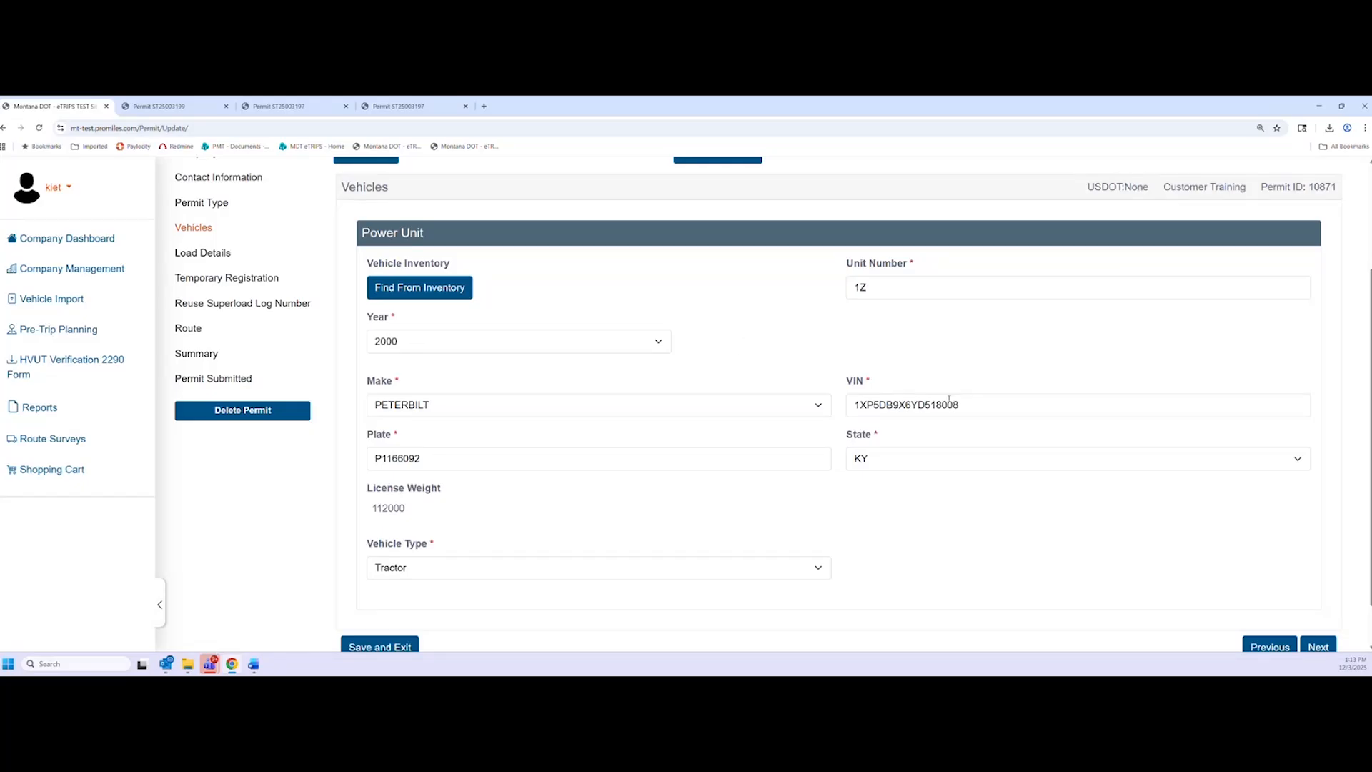
Change the power unit make to MACK and try to continue
click(653, 406)
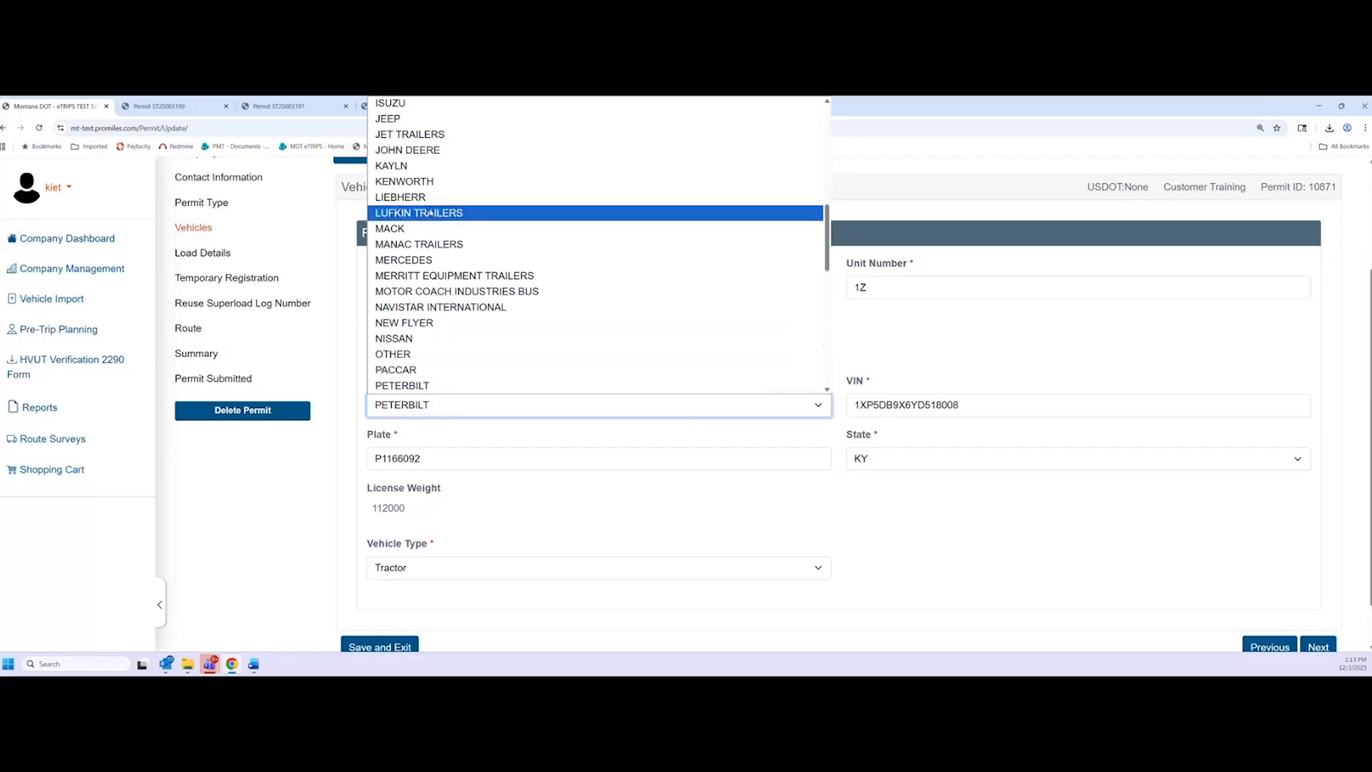
click(397, 228)
click(354, 458)
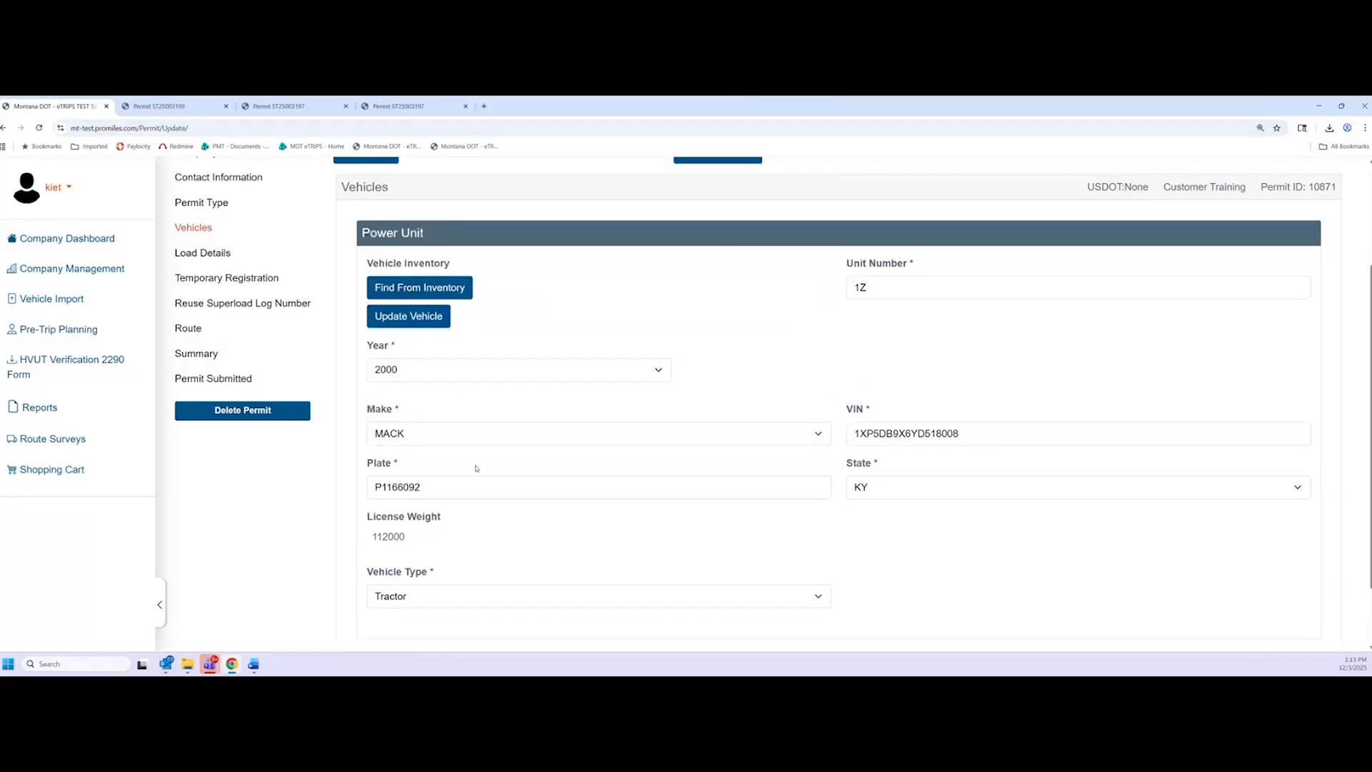
scroll(476, 468, down, 3)
click(1317, 595)
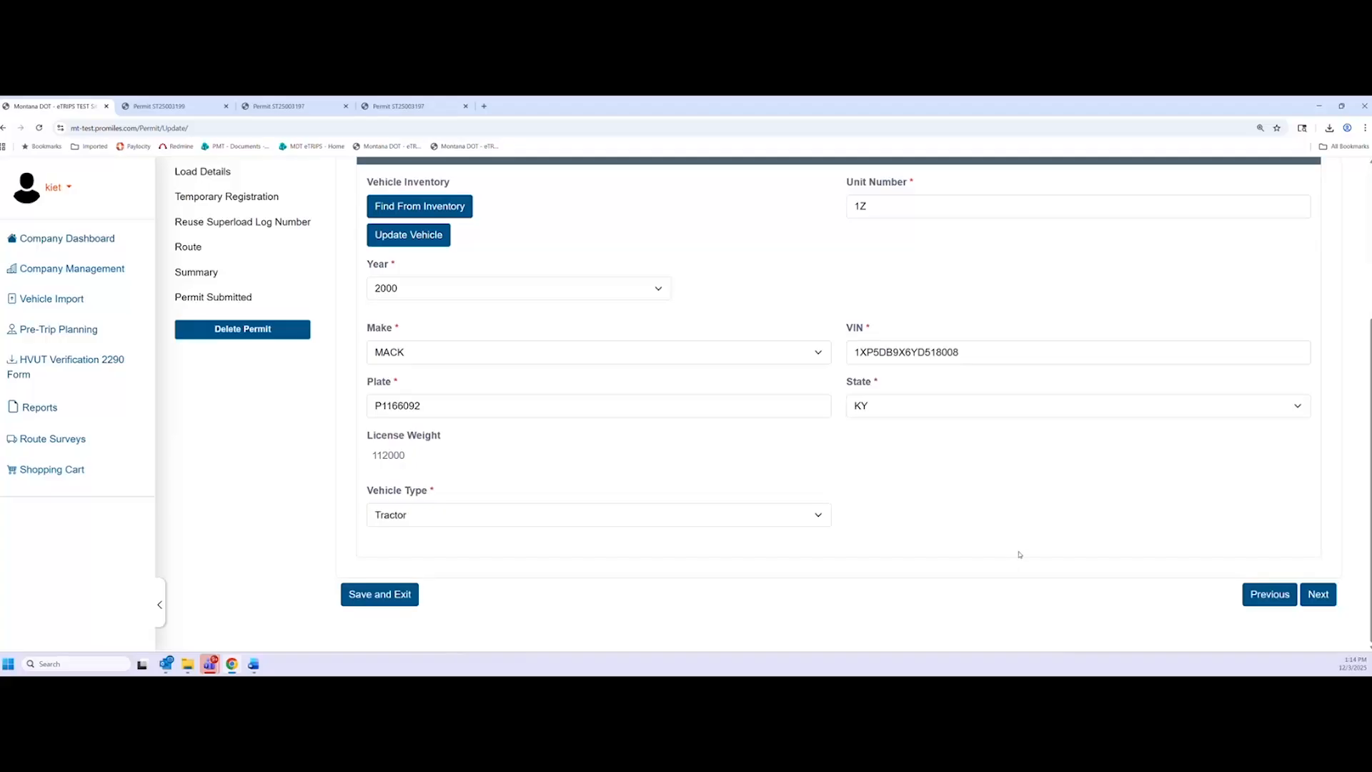
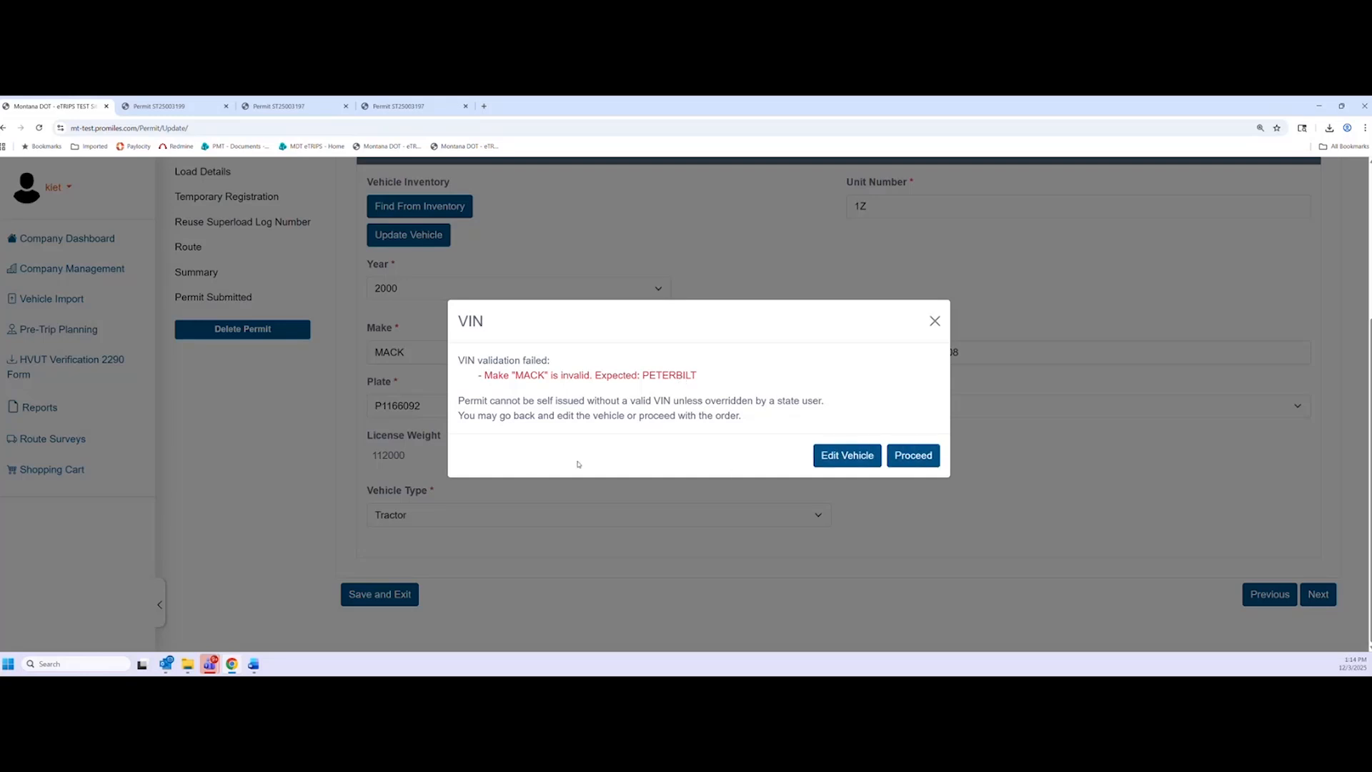
Change the power unit to a 2001 PETERBILT and submit it for validation
click(840, 465)
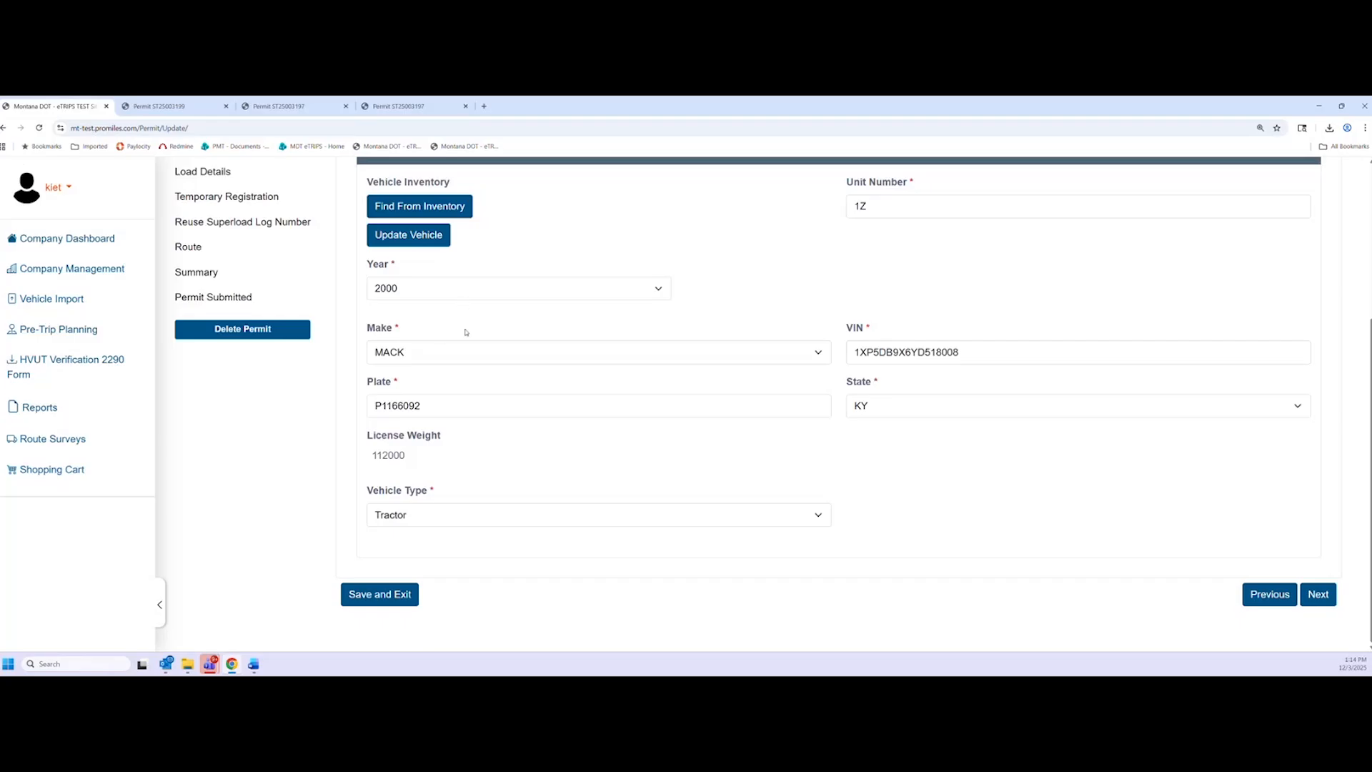
click(460, 360)
scroll(418, 586, down, 3)
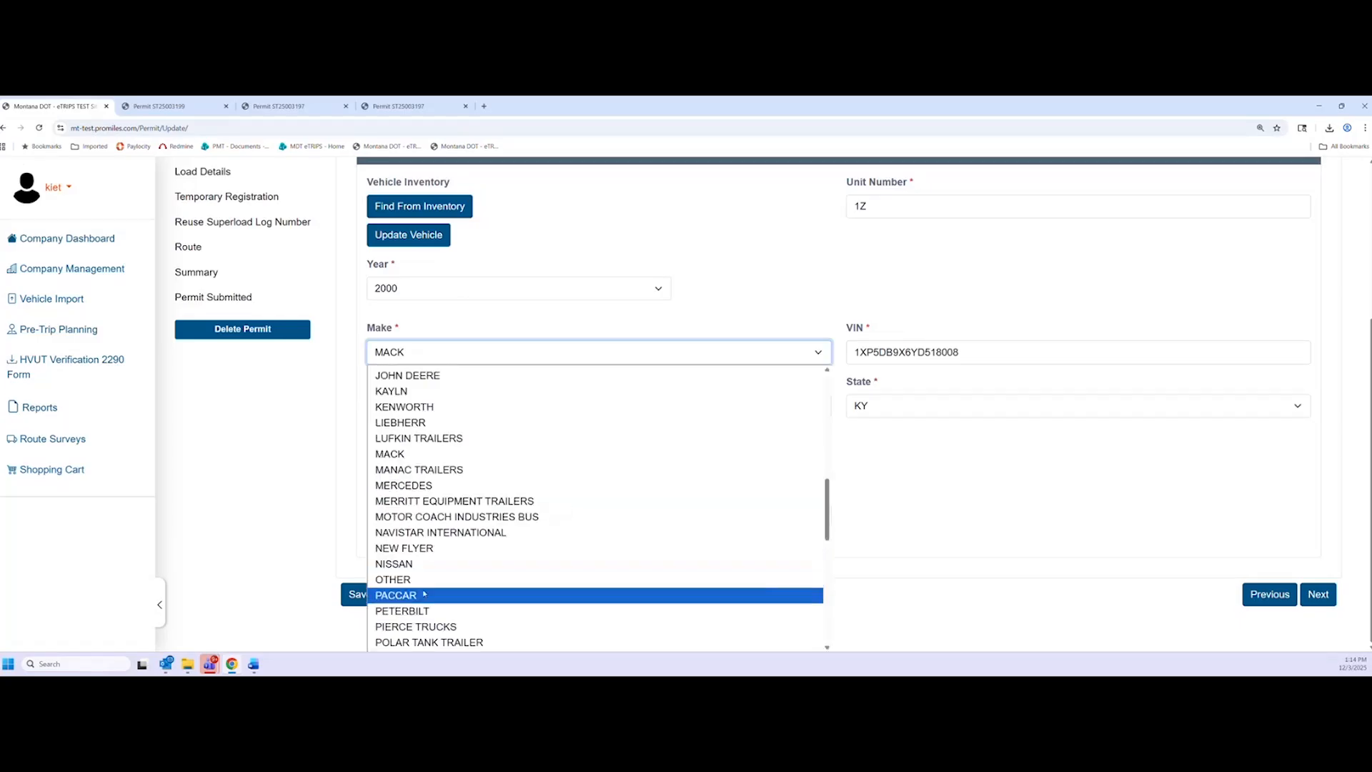
click(415, 612)
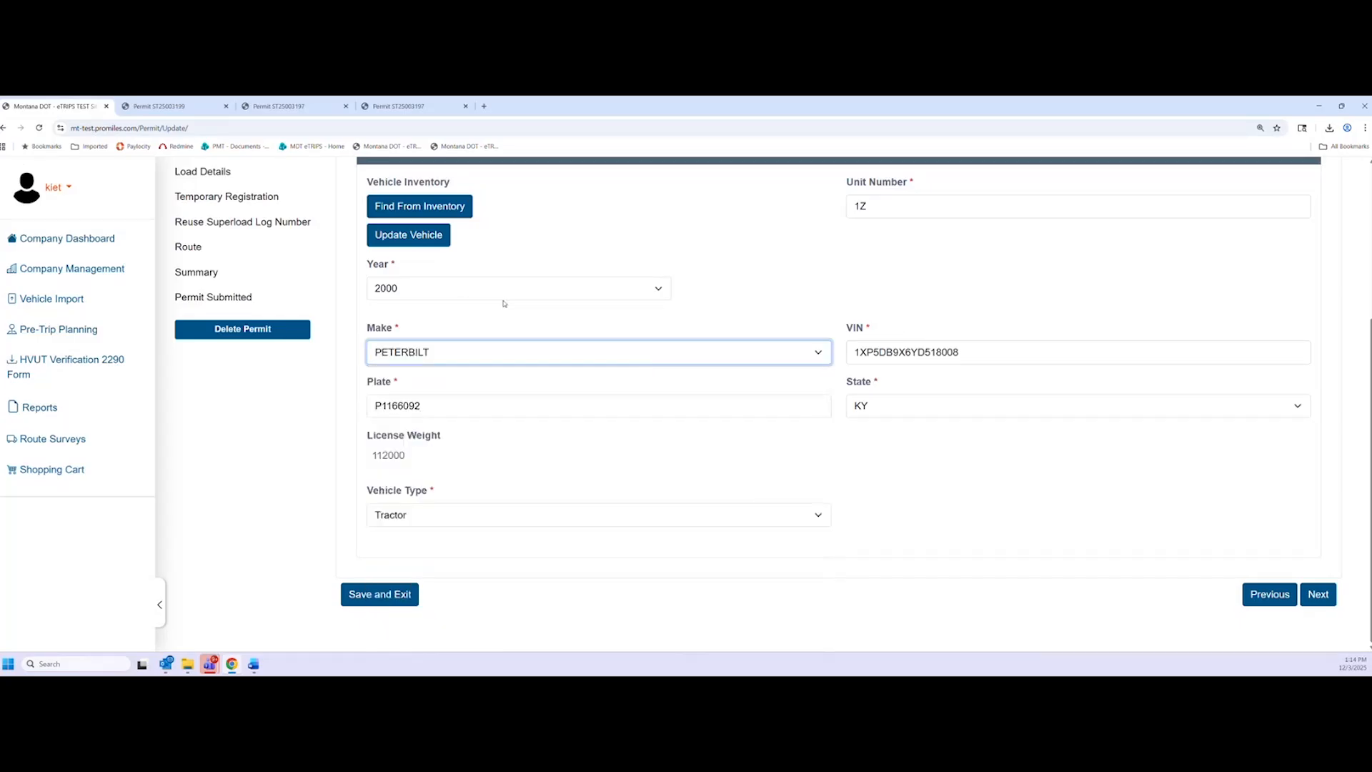
click(593, 316)
click(598, 293)
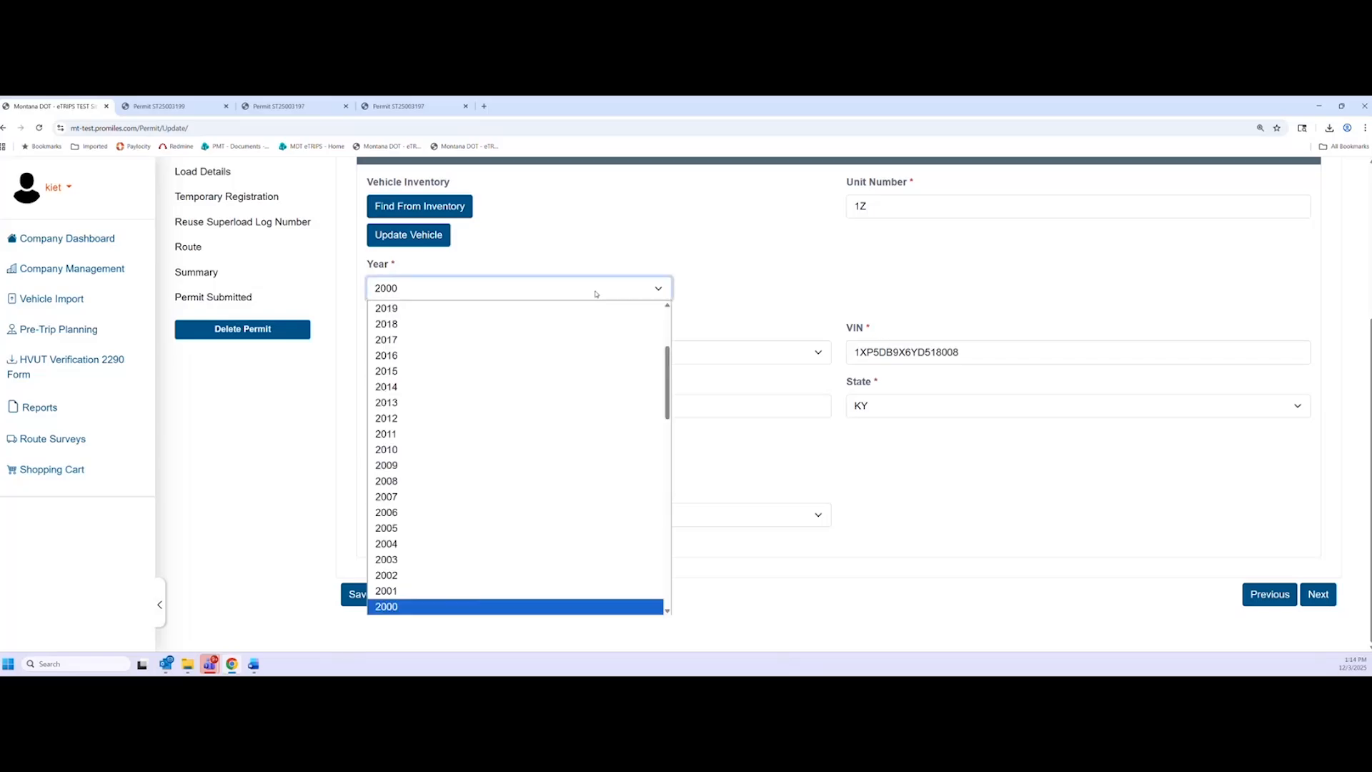
click(453, 591)
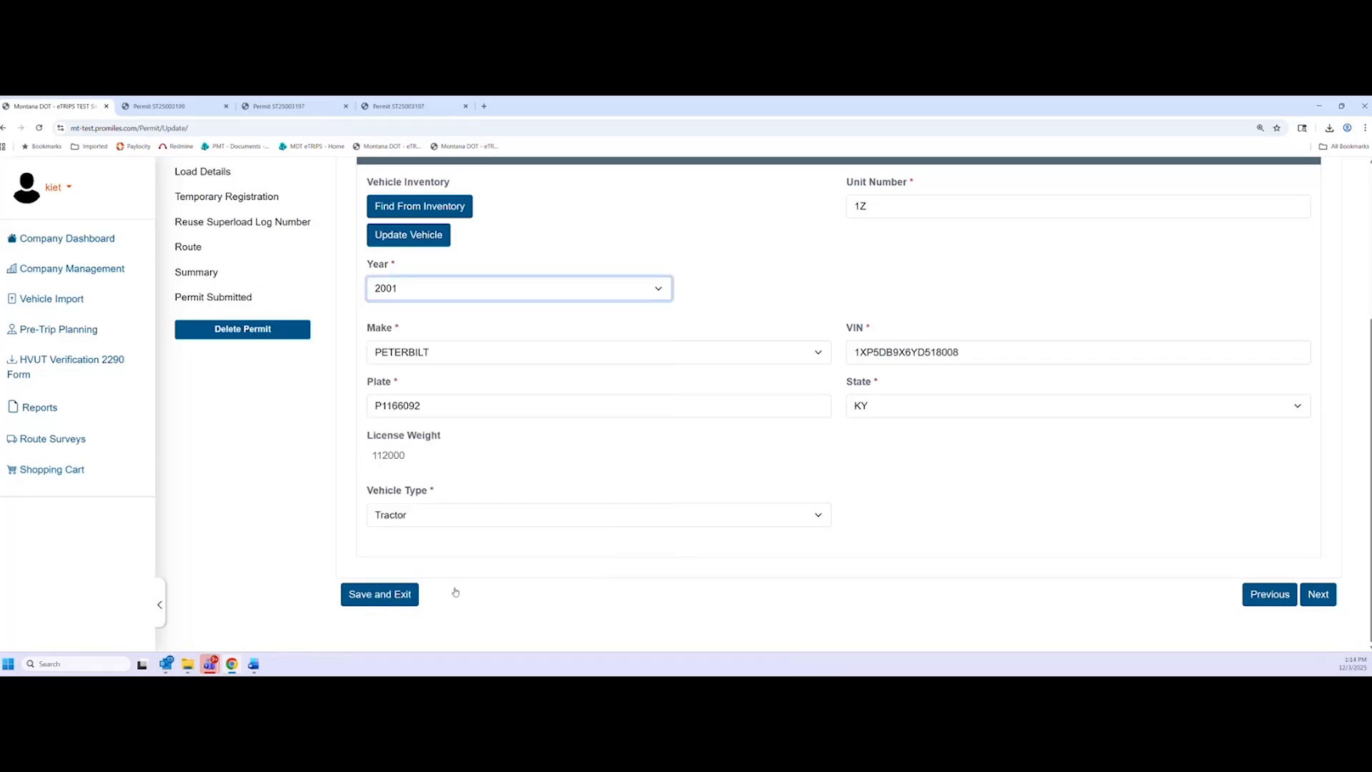
click(333, 434)
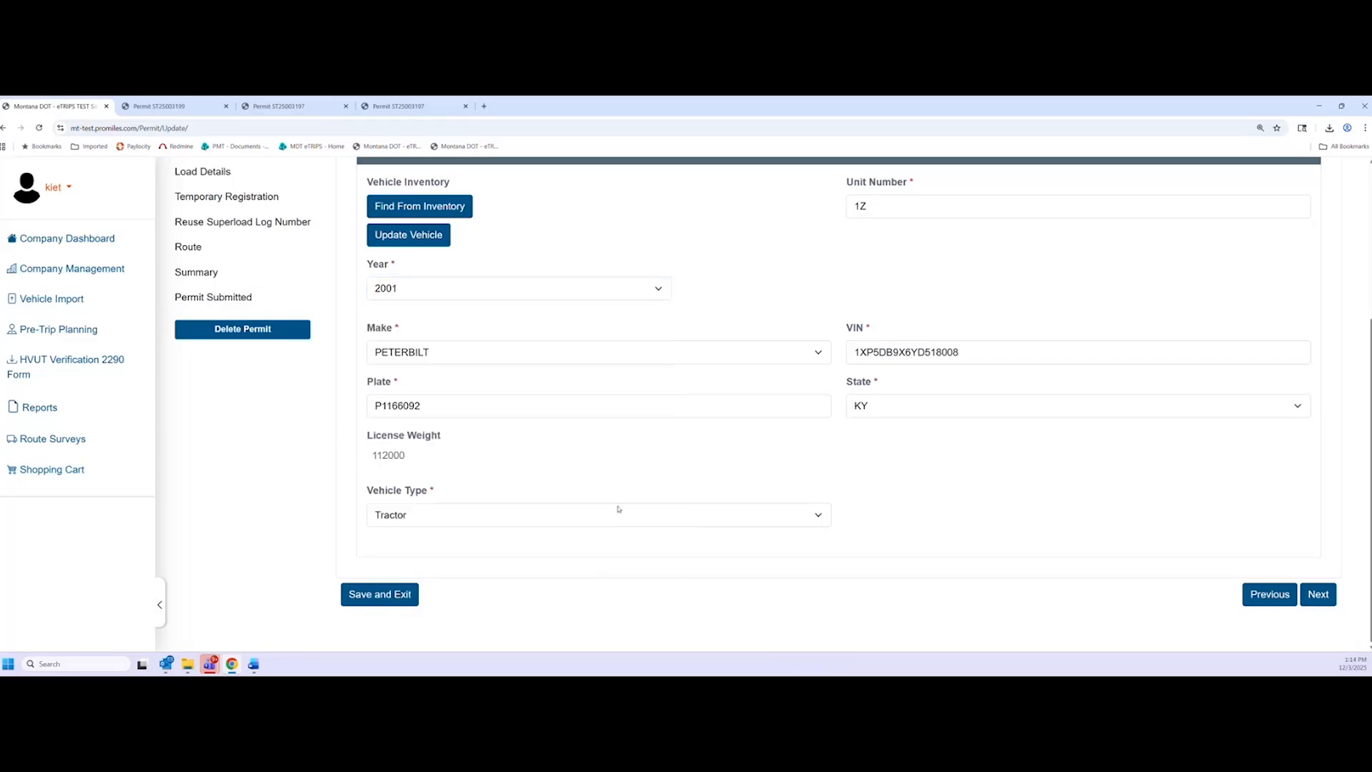
click(1319, 594)
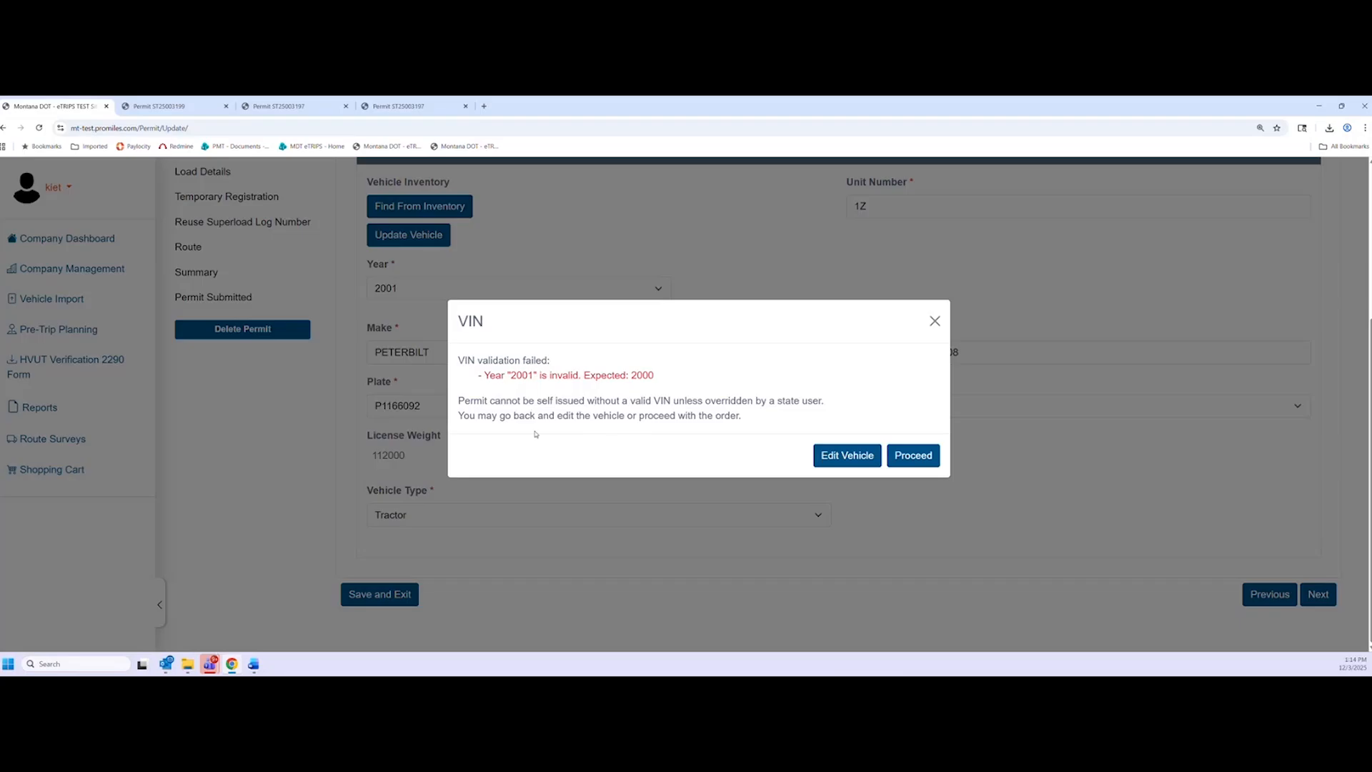
After the failed check, switch the make to NISSAN and resubmit the vehicle
click(825, 460)
click(477, 357)
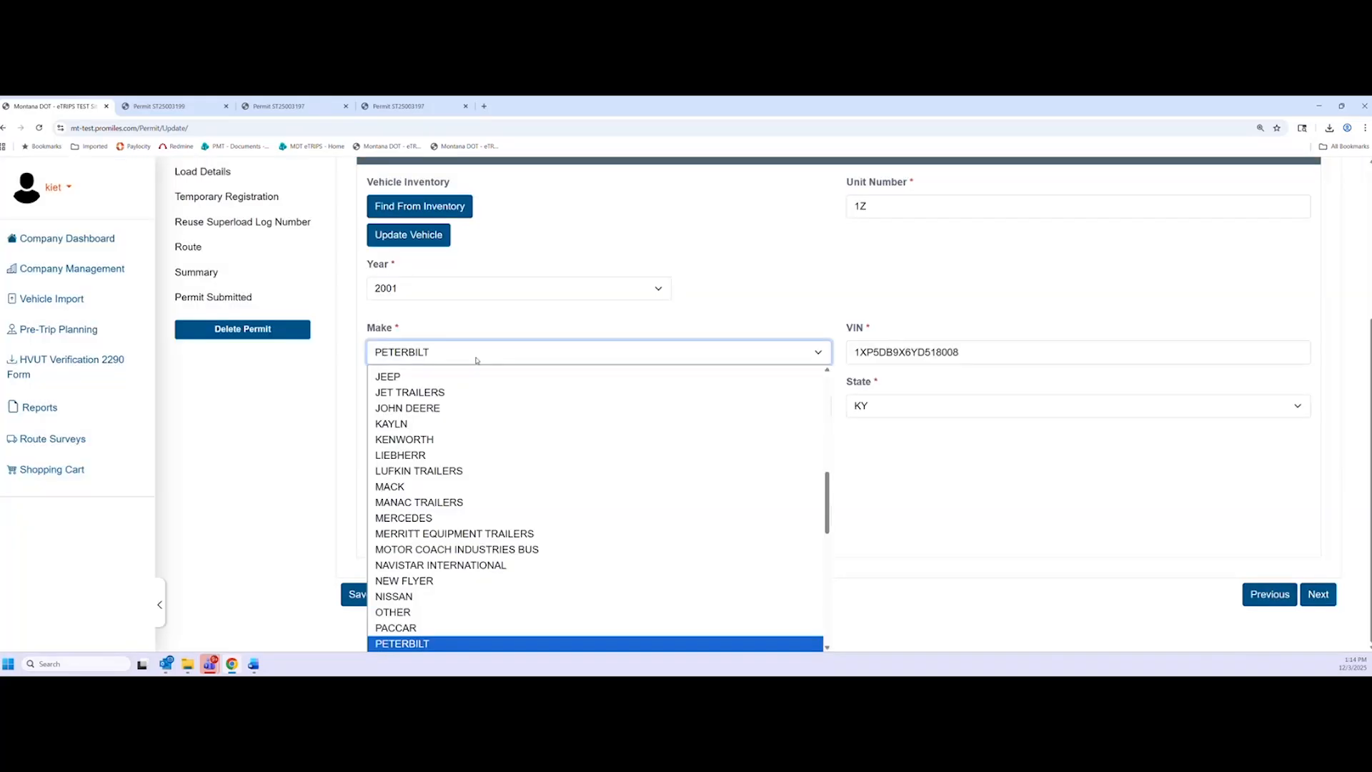
click(472, 608)
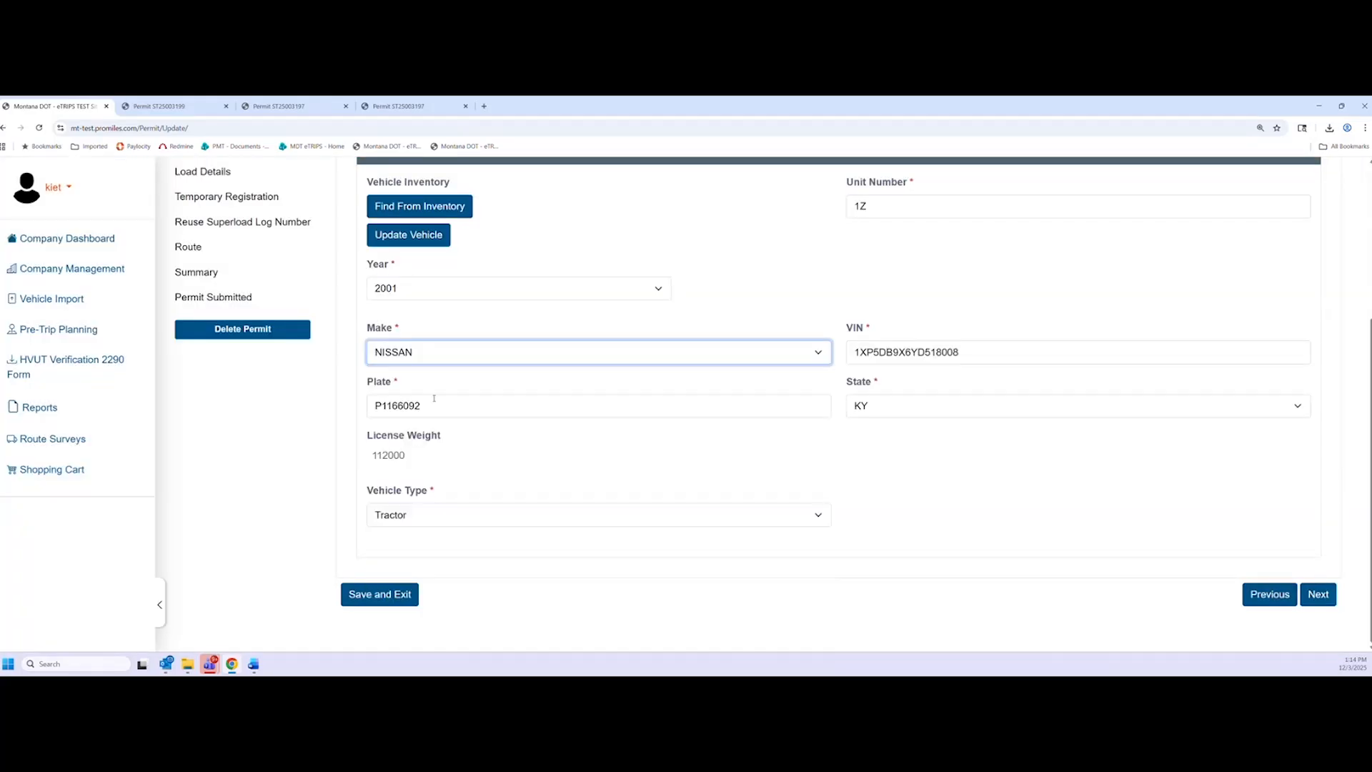
click(1317, 597)
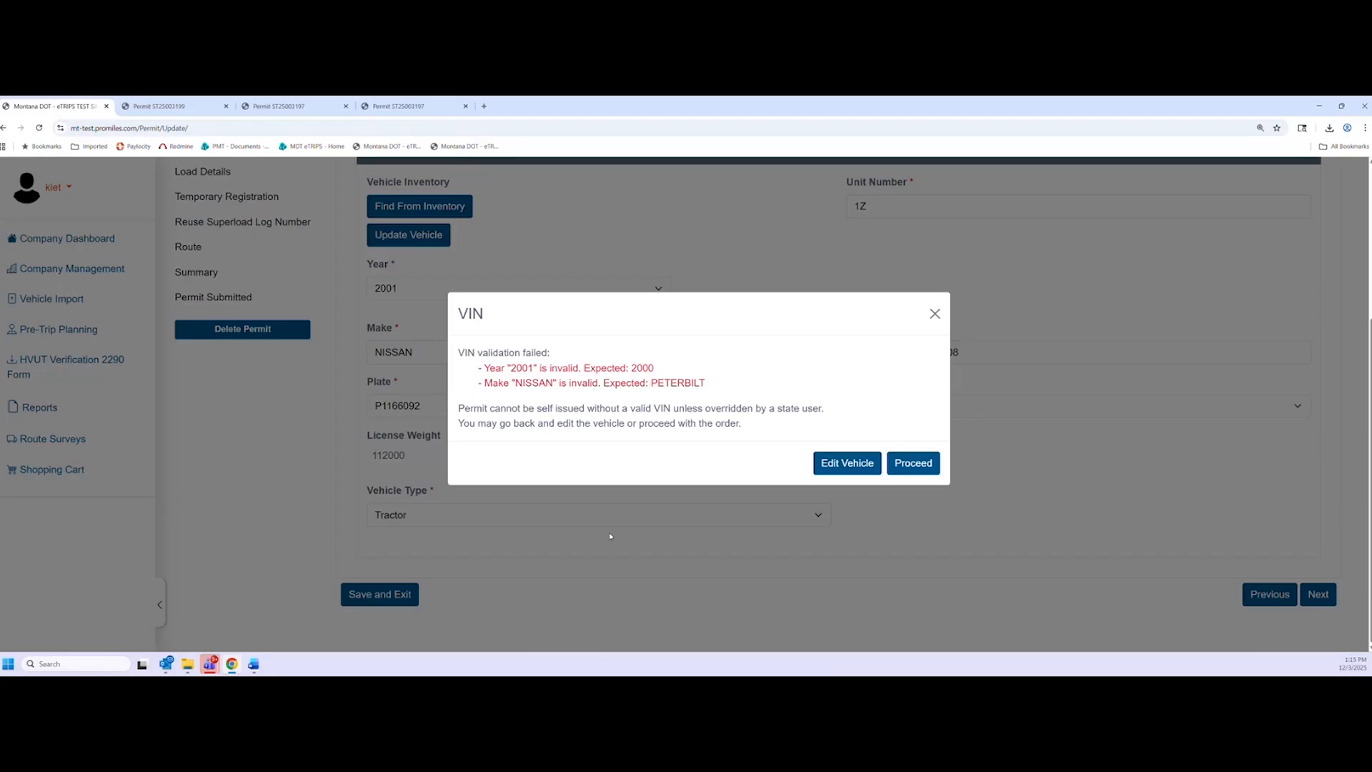
Restore year 2000 and make PETERBILT, then submit the corrected vehicle details
click(832, 462)
click(460, 295)
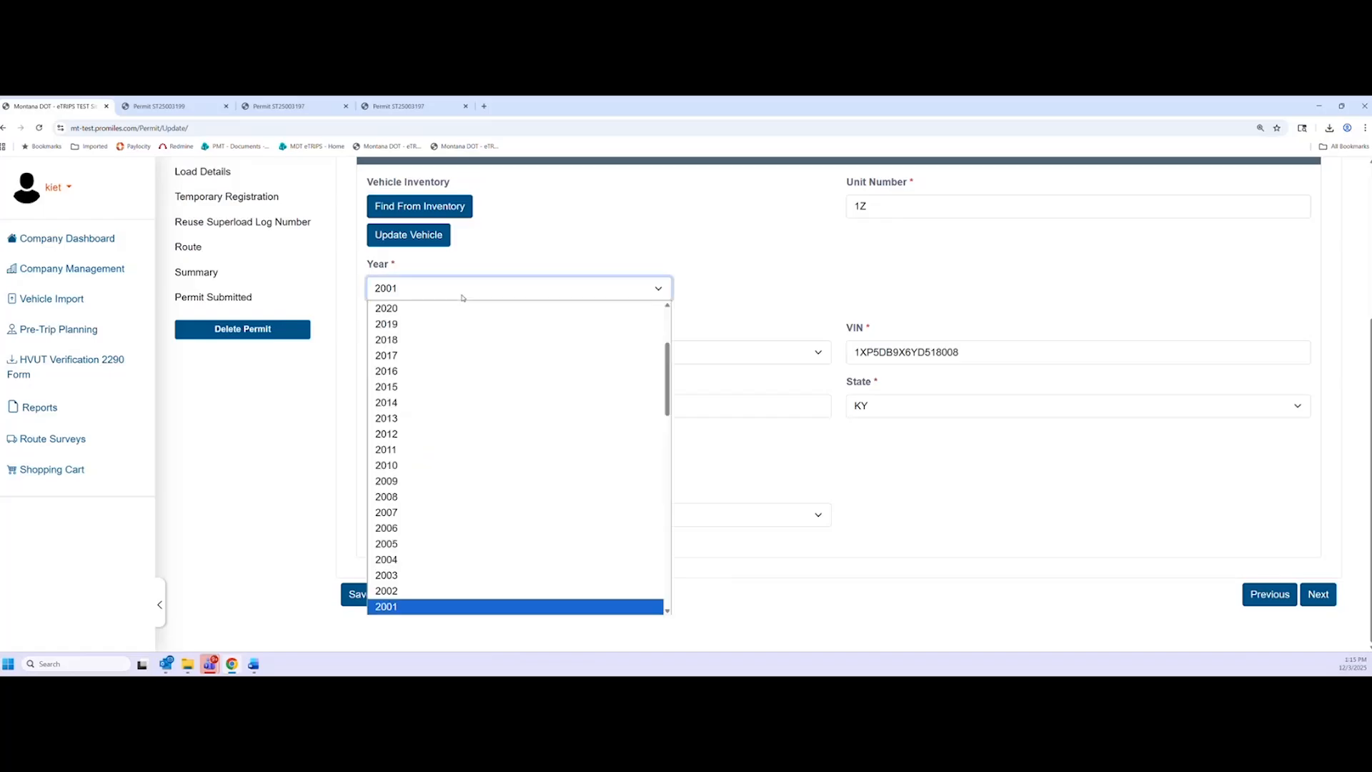
scroll(443, 486, down, 3)
click(397, 422)
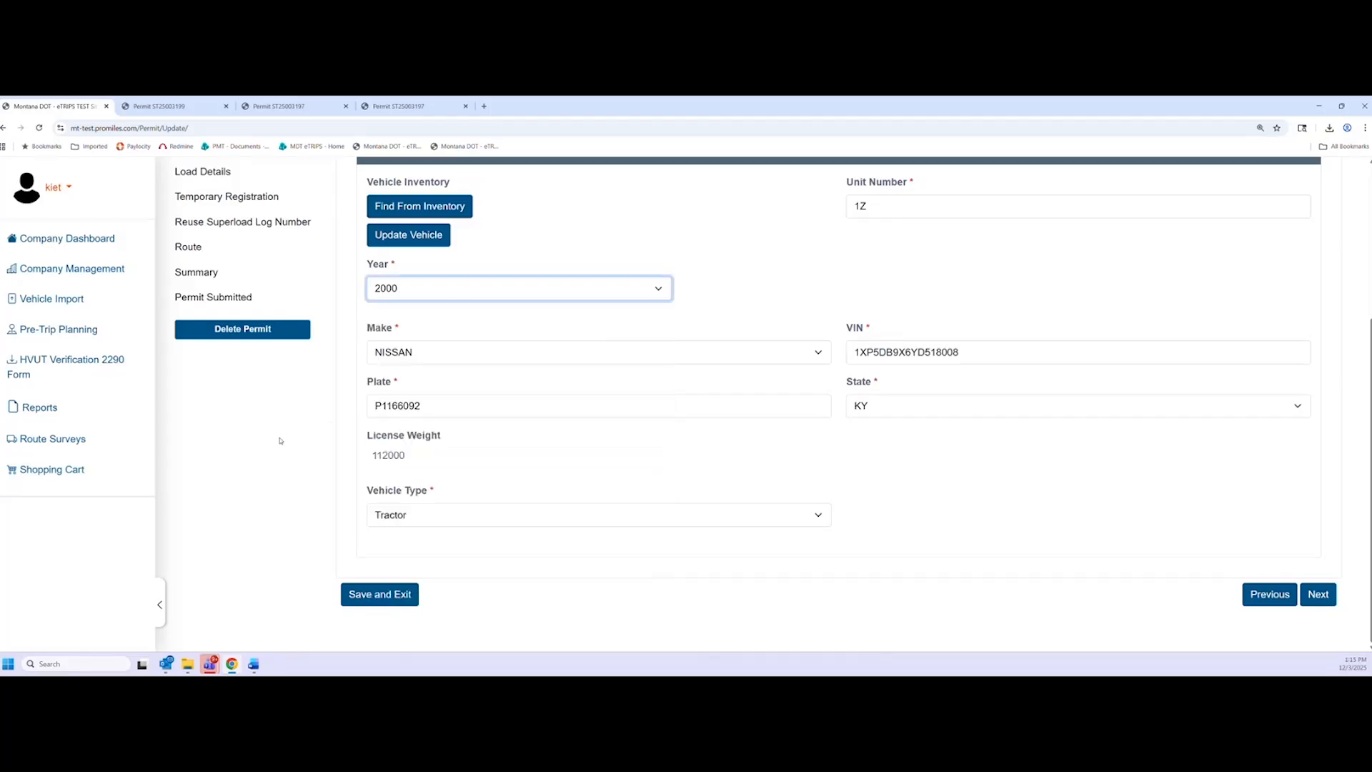
click(464, 357)
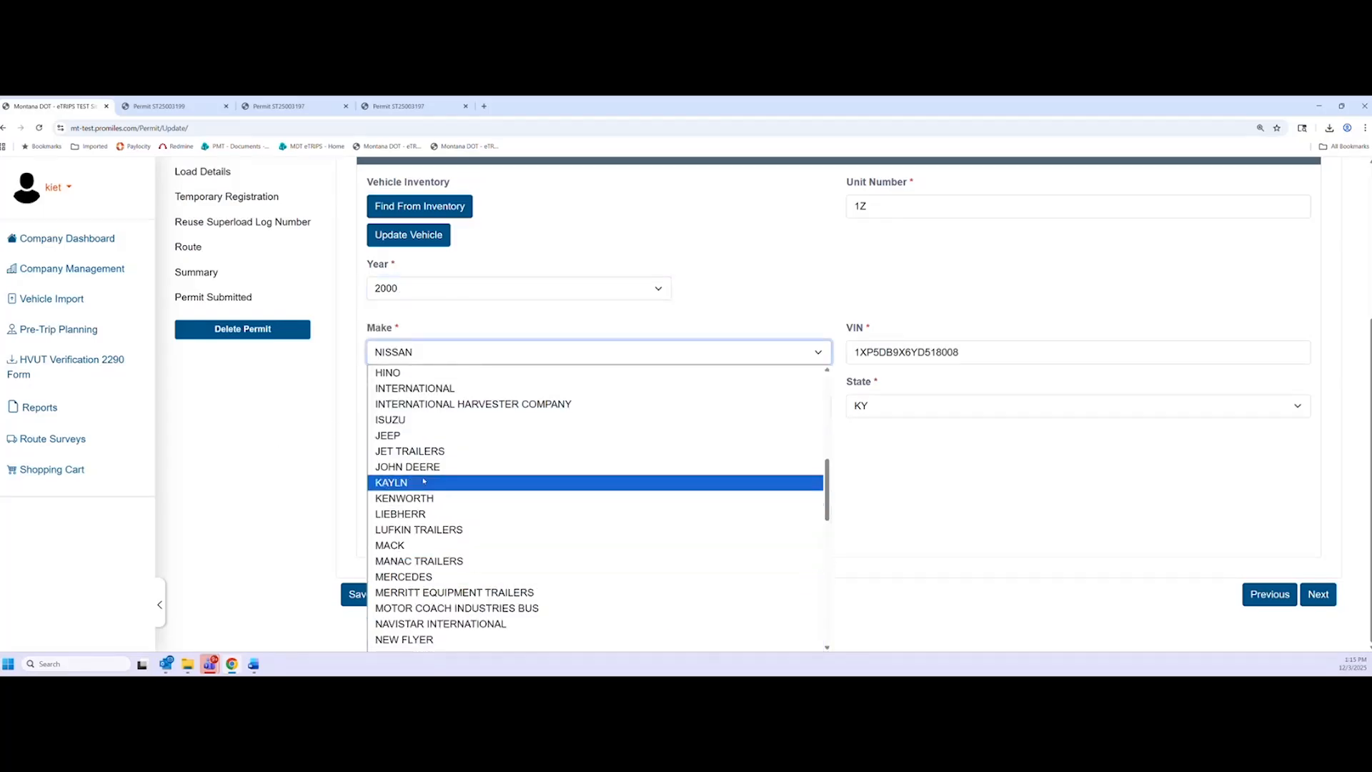
scroll(435, 558, down, 2)
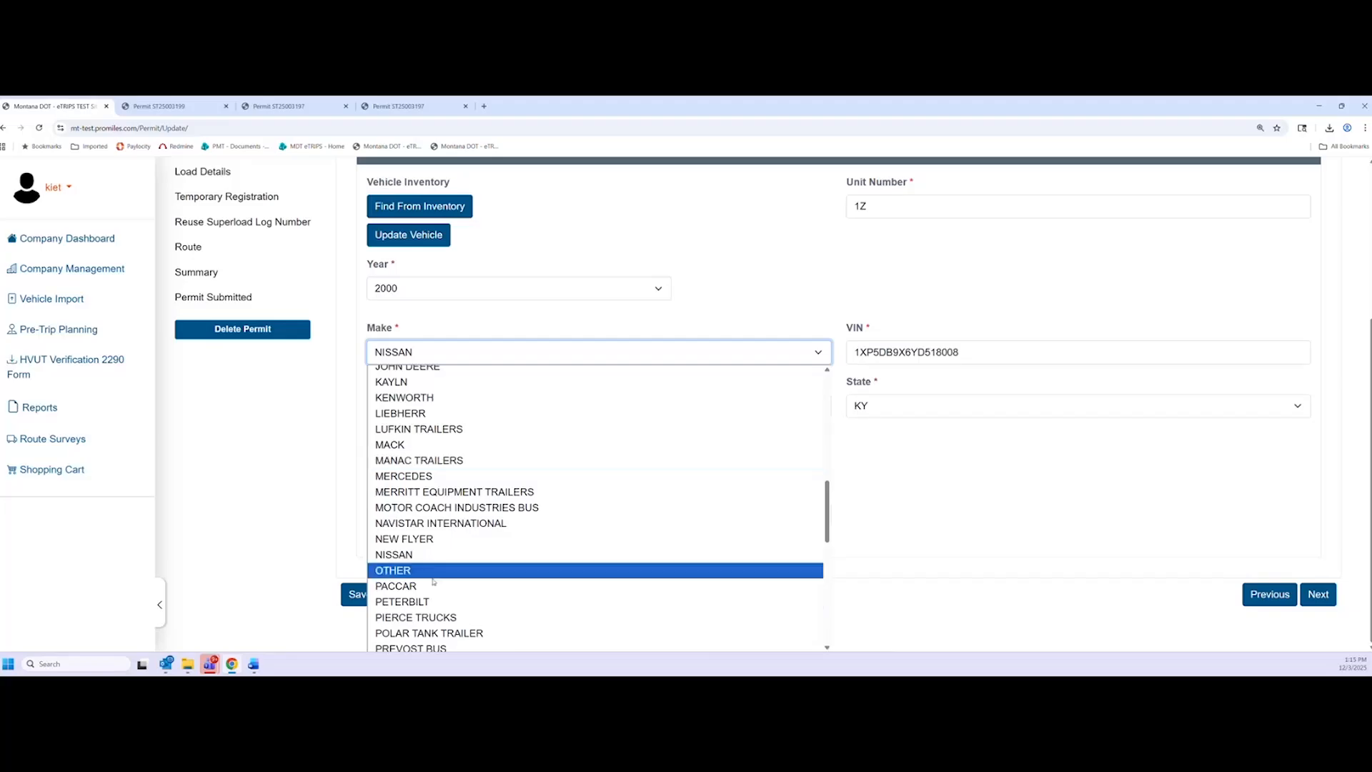
click(437, 608)
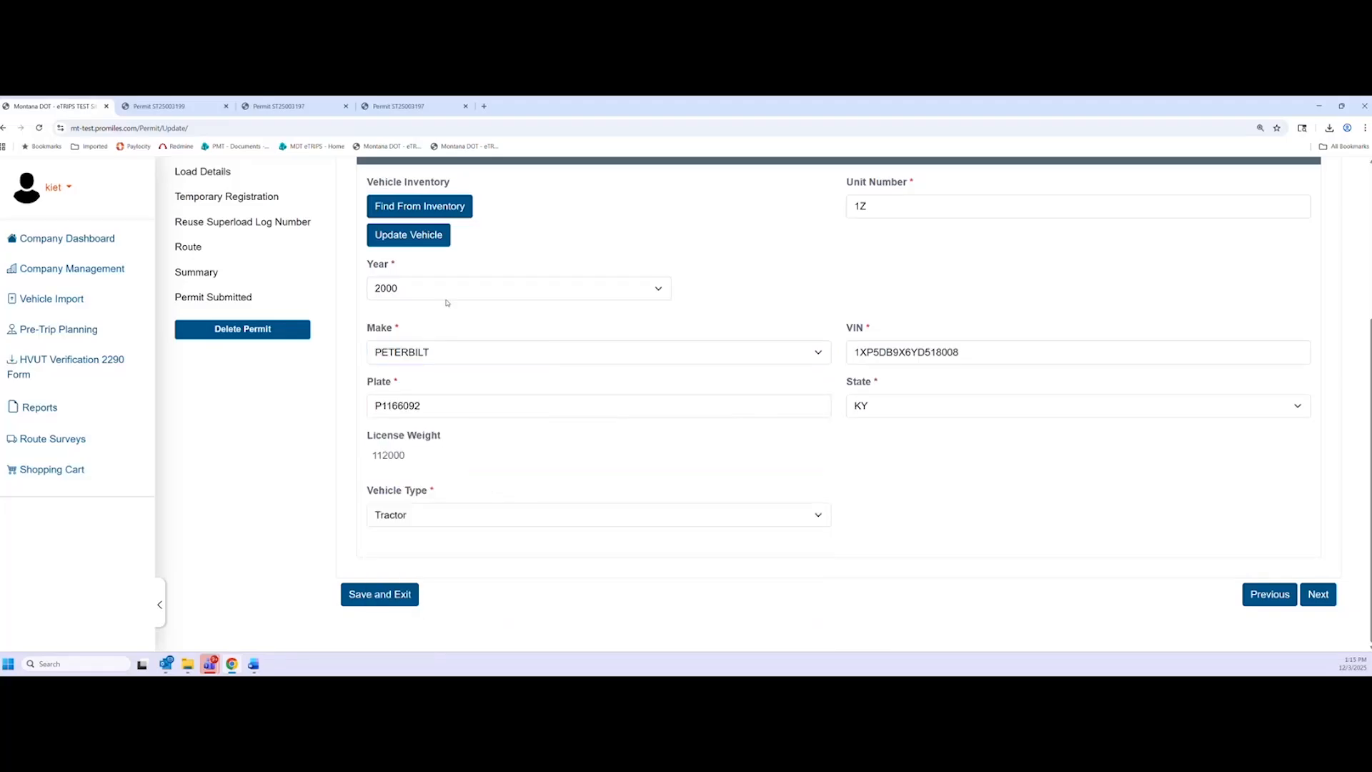
click(1318, 594)
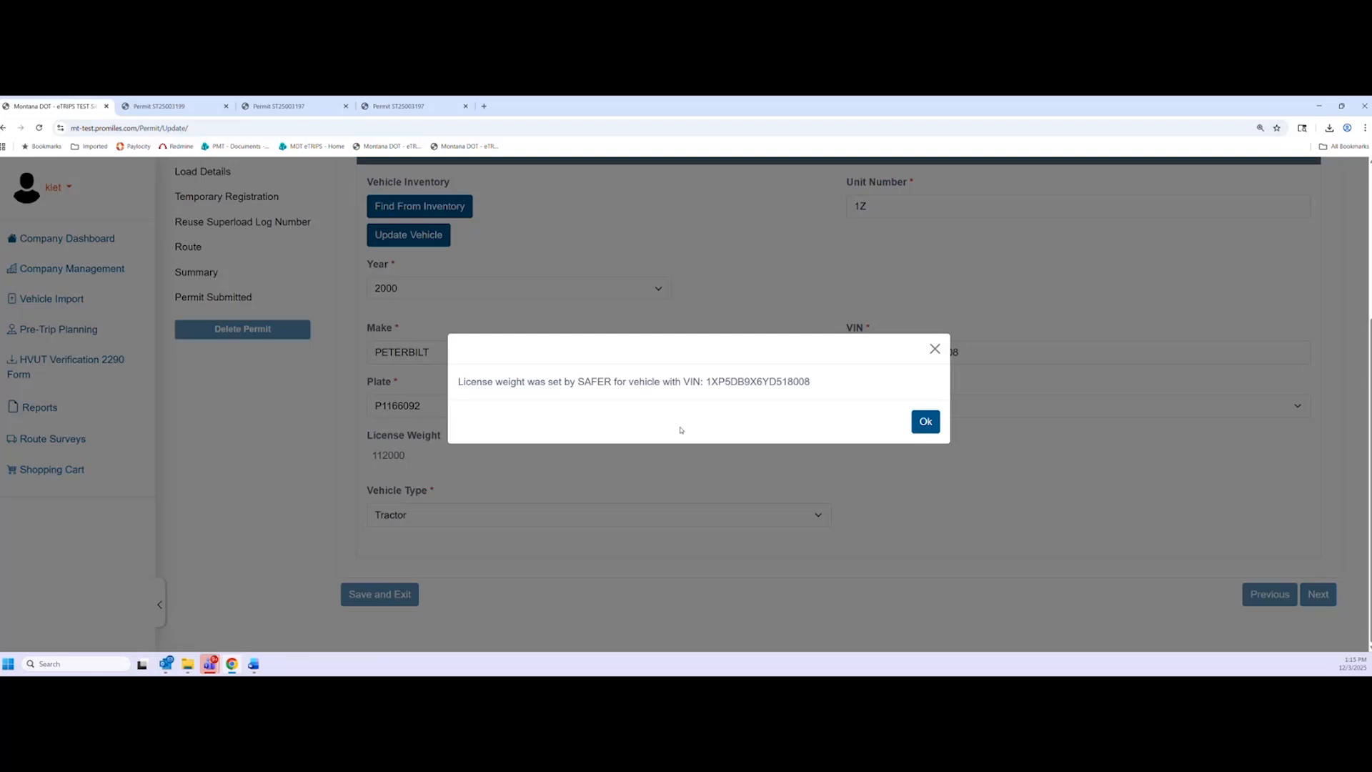
Dismiss the SAFER license-weight notice and look over the load description and overall dimensions
click(925, 422)
scroll(658, 371, up, 3)
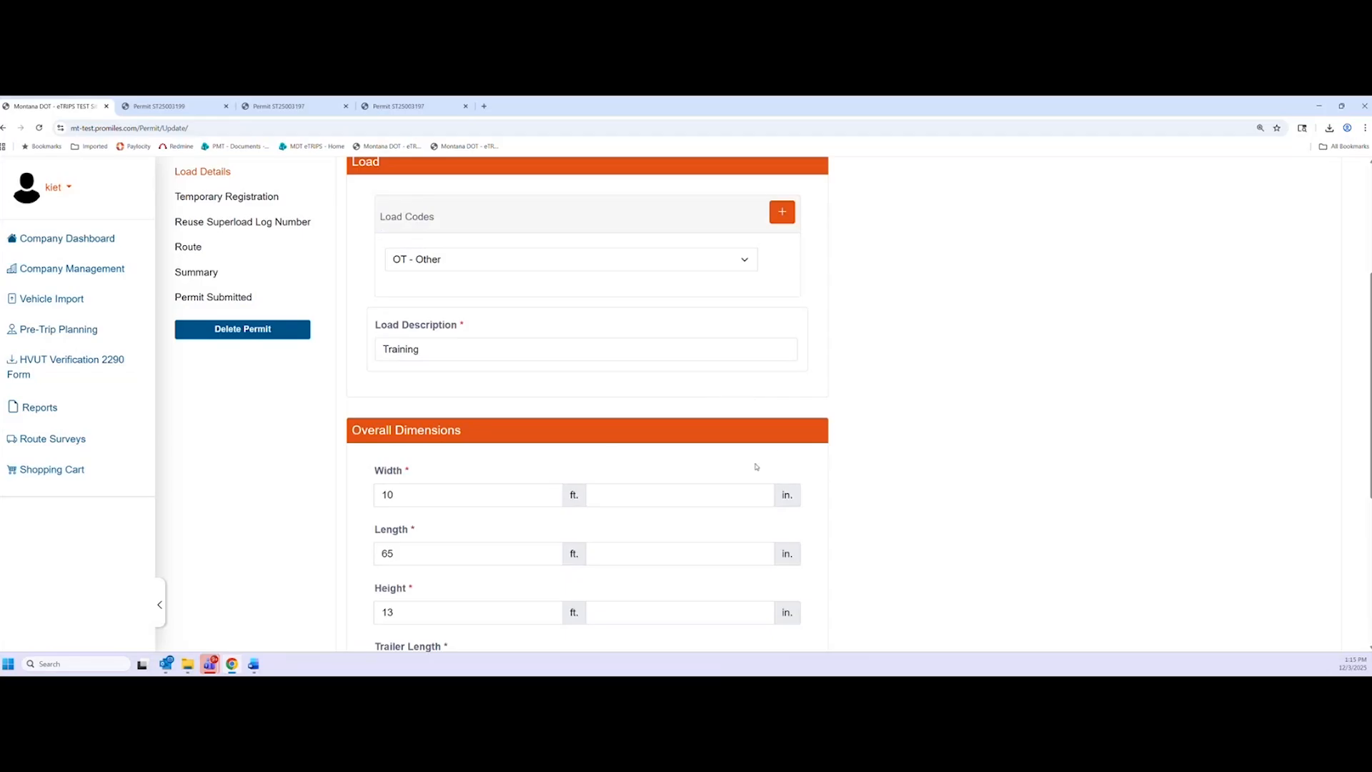
scroll(645, 493, down, 2)
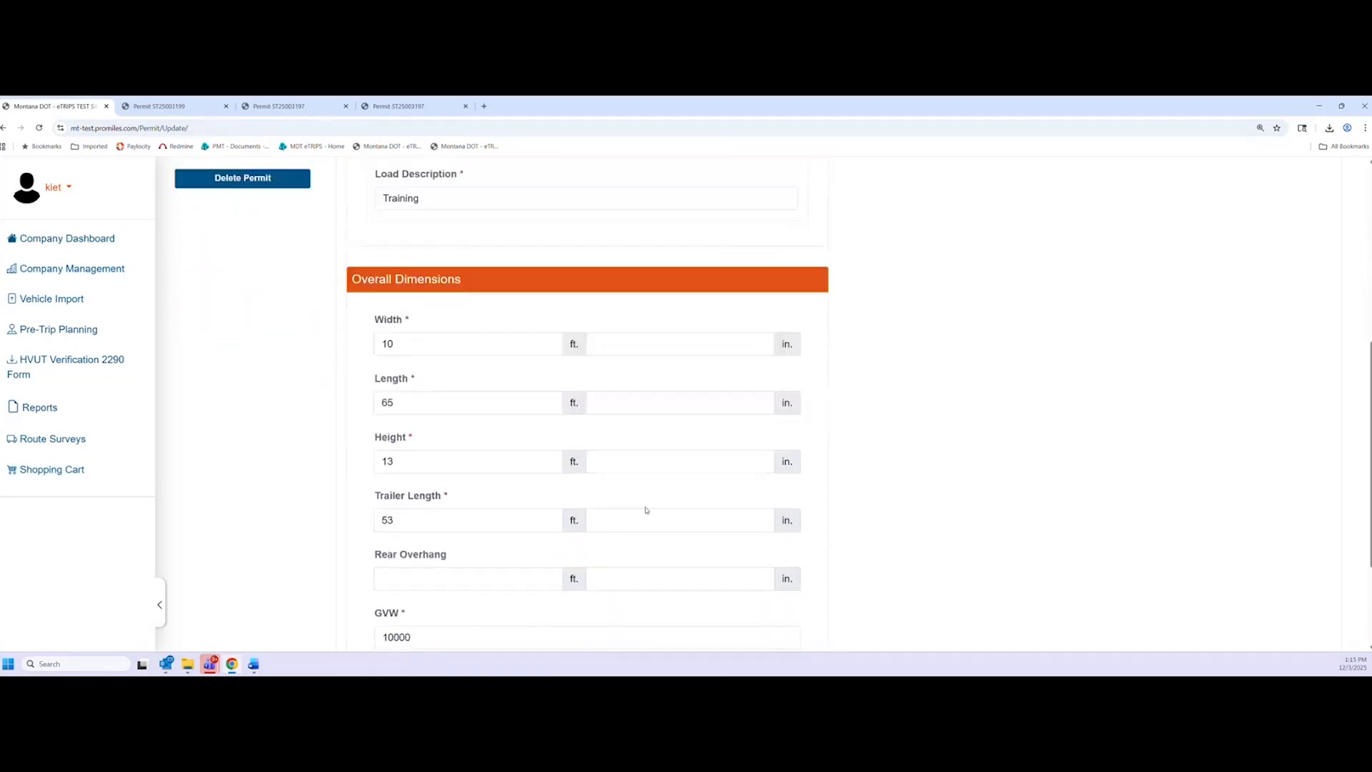
scroll(646, 512, up, 2)
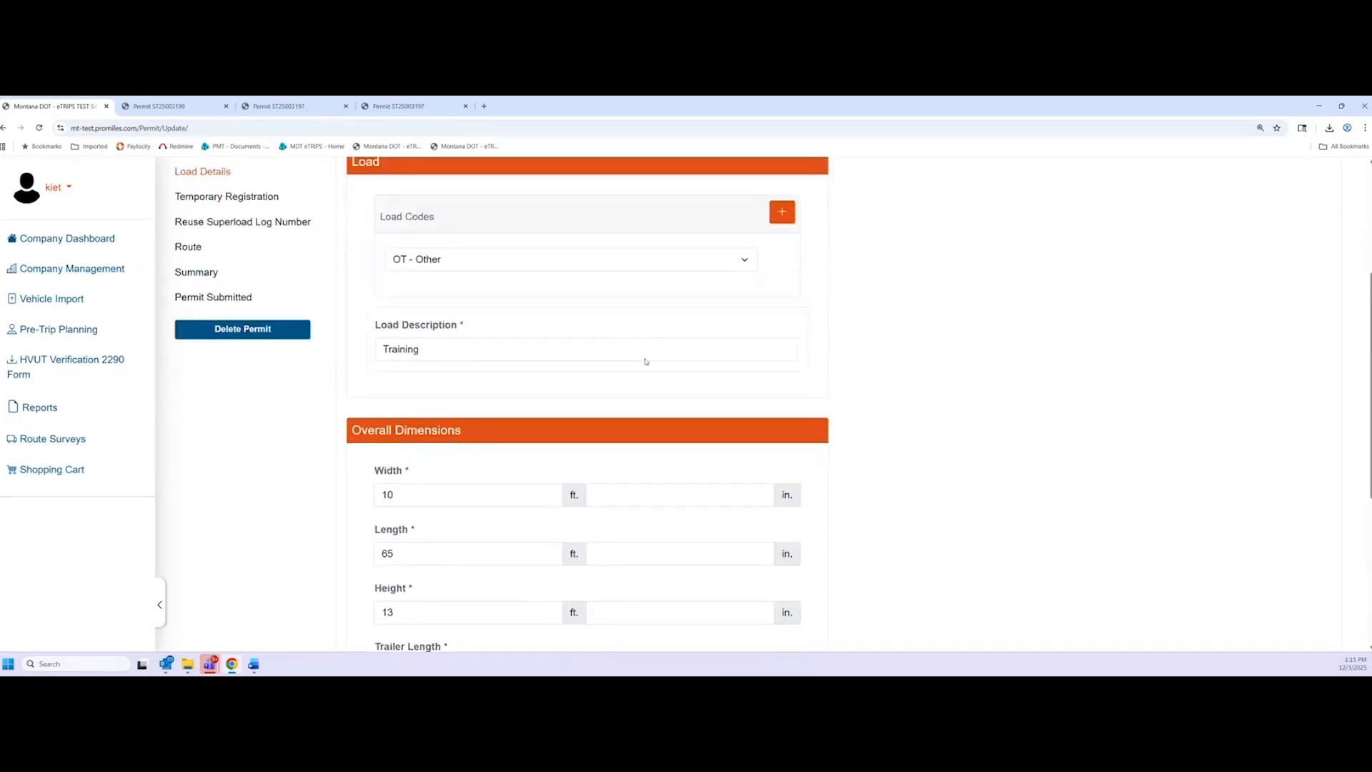
scroll(469, 496, down, 3)
scroll(485, 523, up, 2)
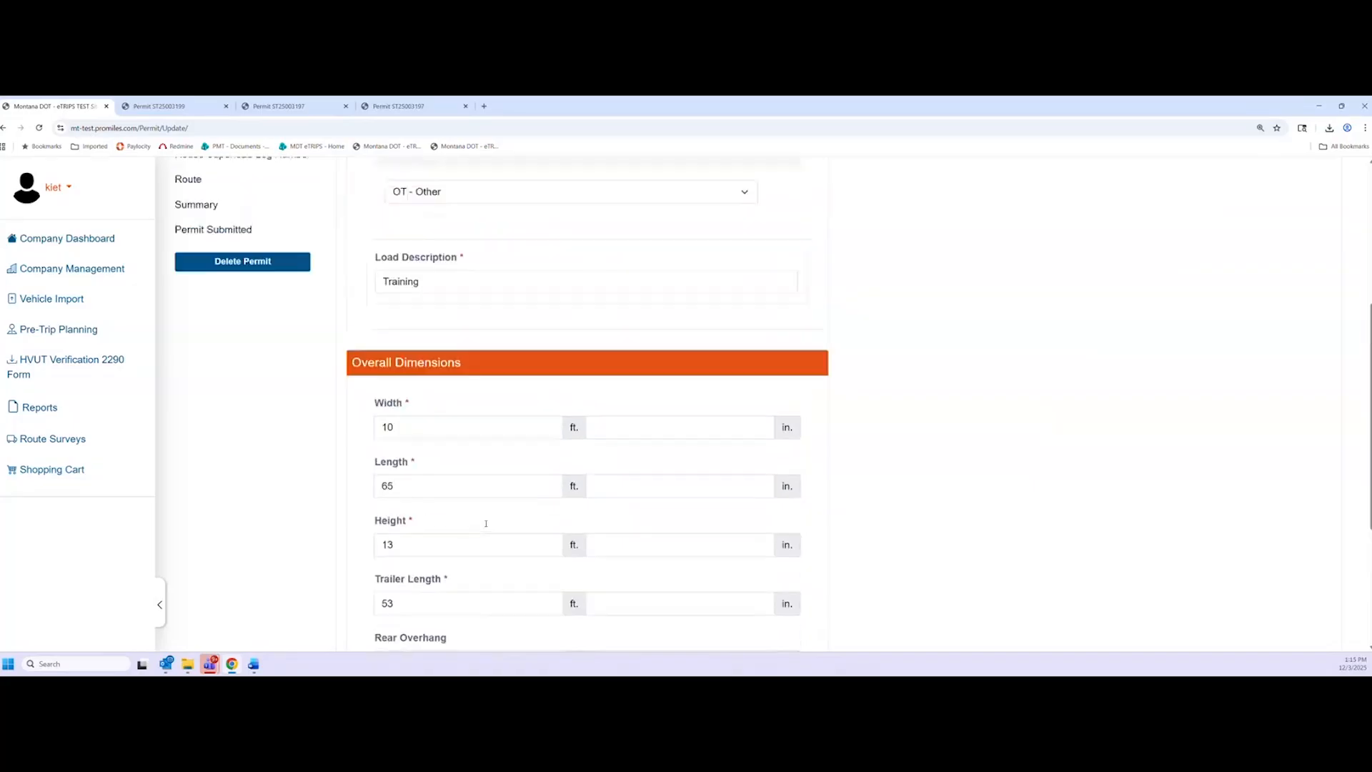
scroll(488, 523, up, 1)
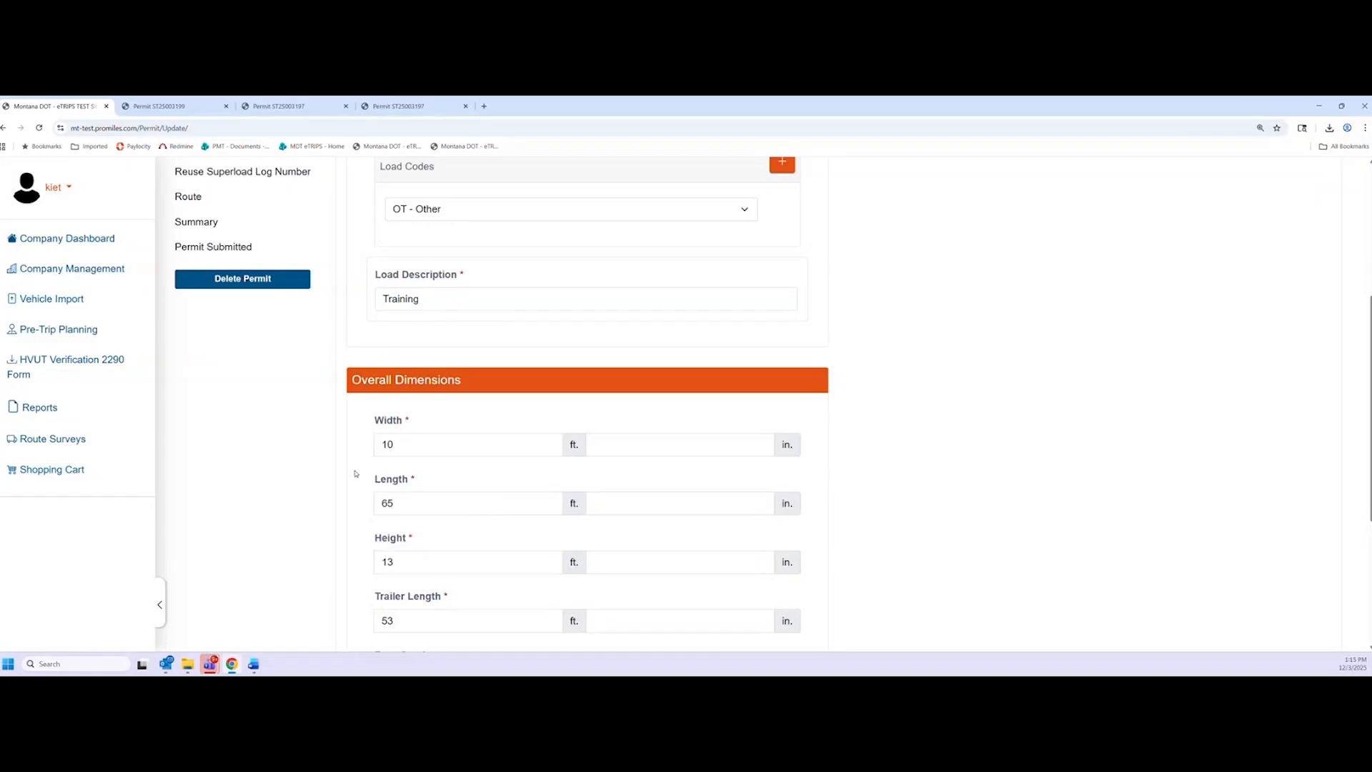
scroll(940, 477, down, 4)
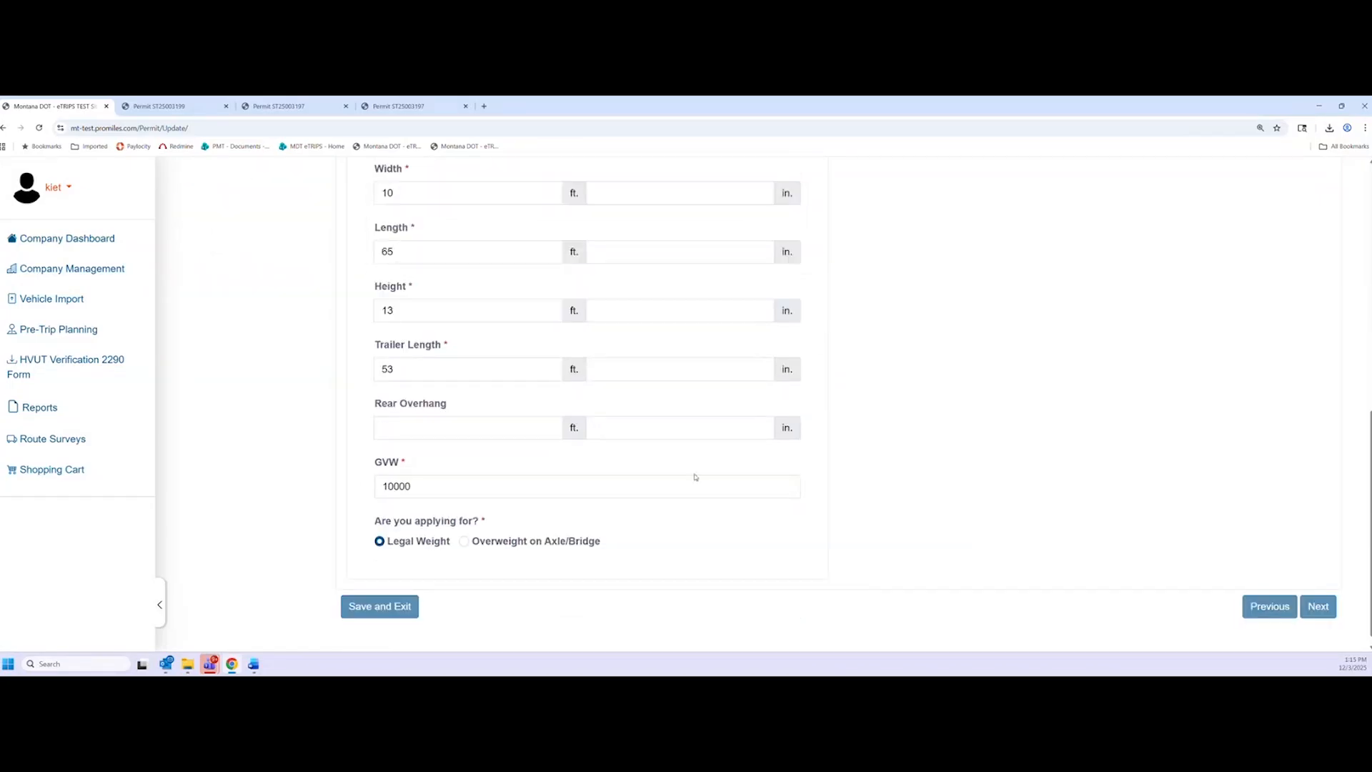
scroll(634, 493, down, 2)
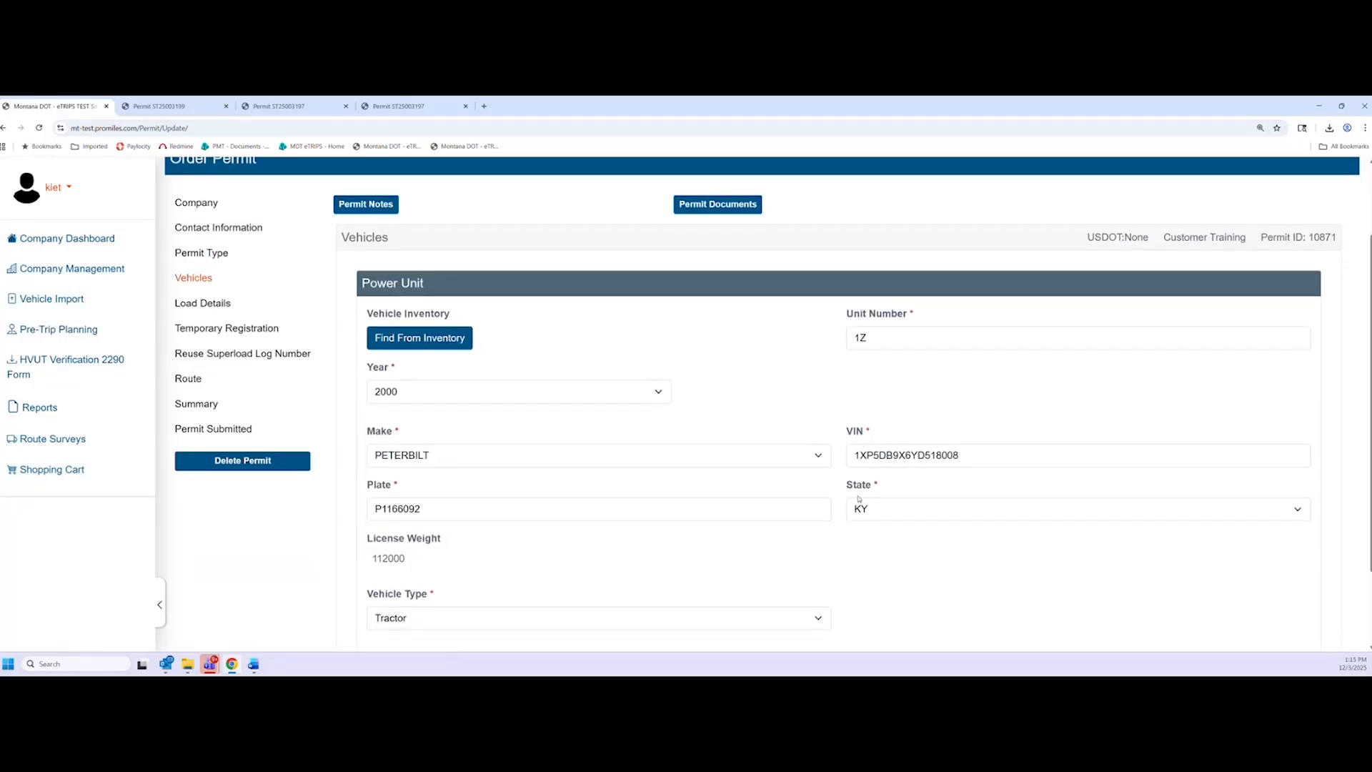
Continue from the 2000 PETERBILT vehicle past the SAFER license-weight notice to Load Details
scroll(769, 503, down, 1)
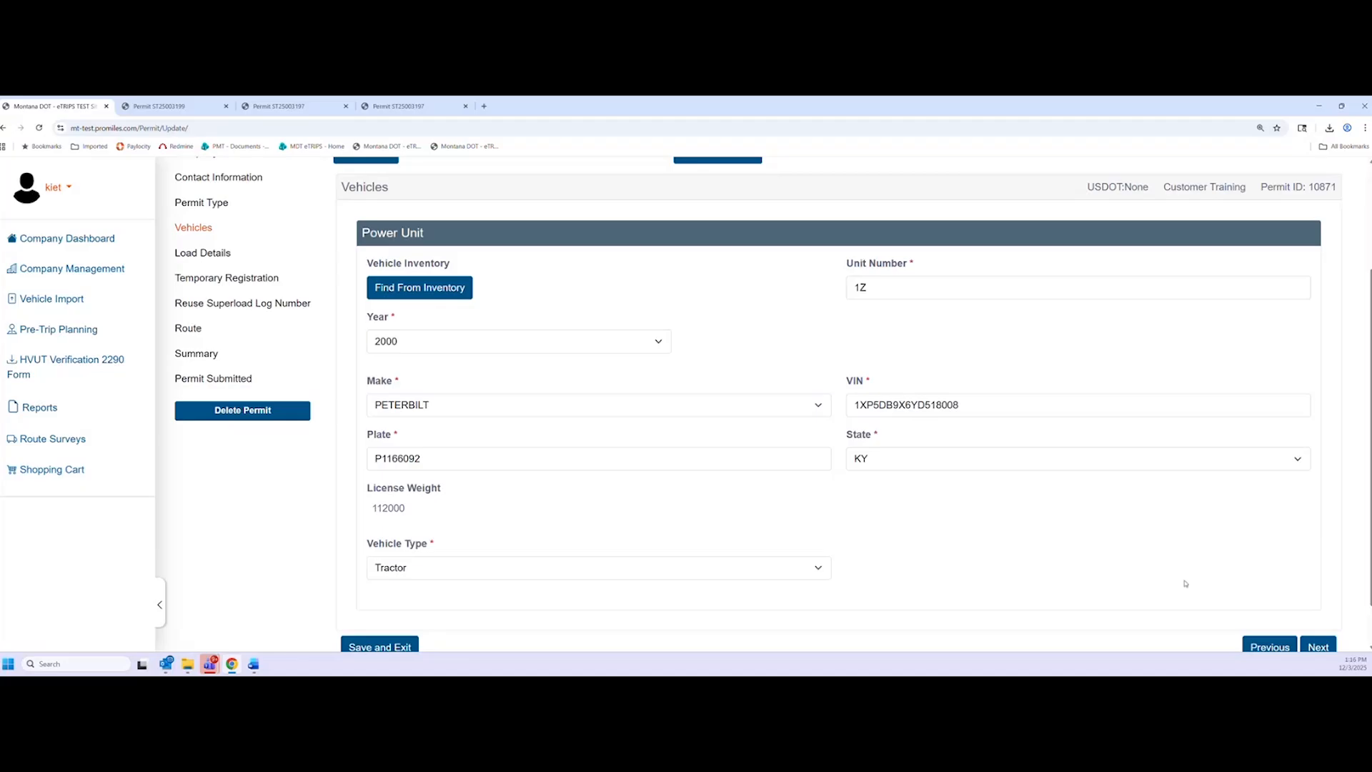
scroll(1183, 575, down, 1)
scroll(1172, 571, down, 1)
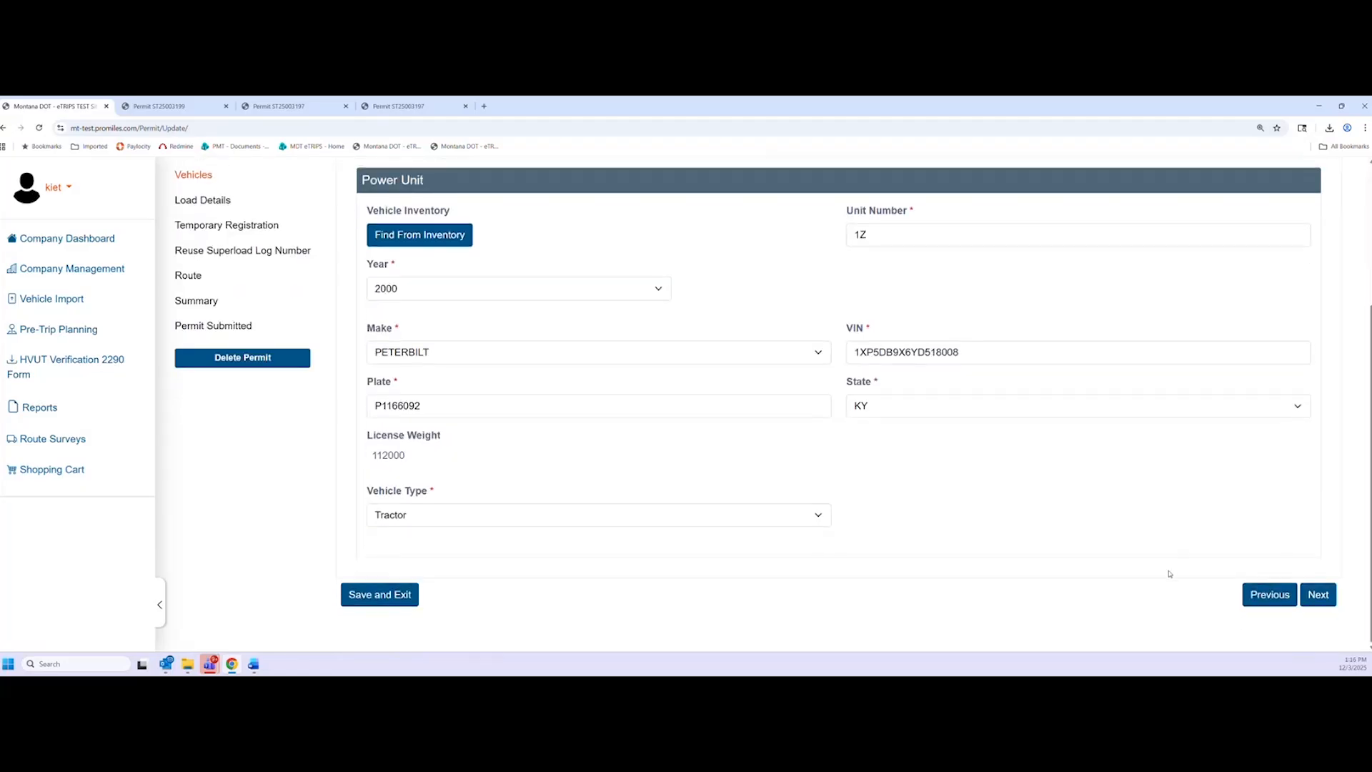
click(1320, 595)
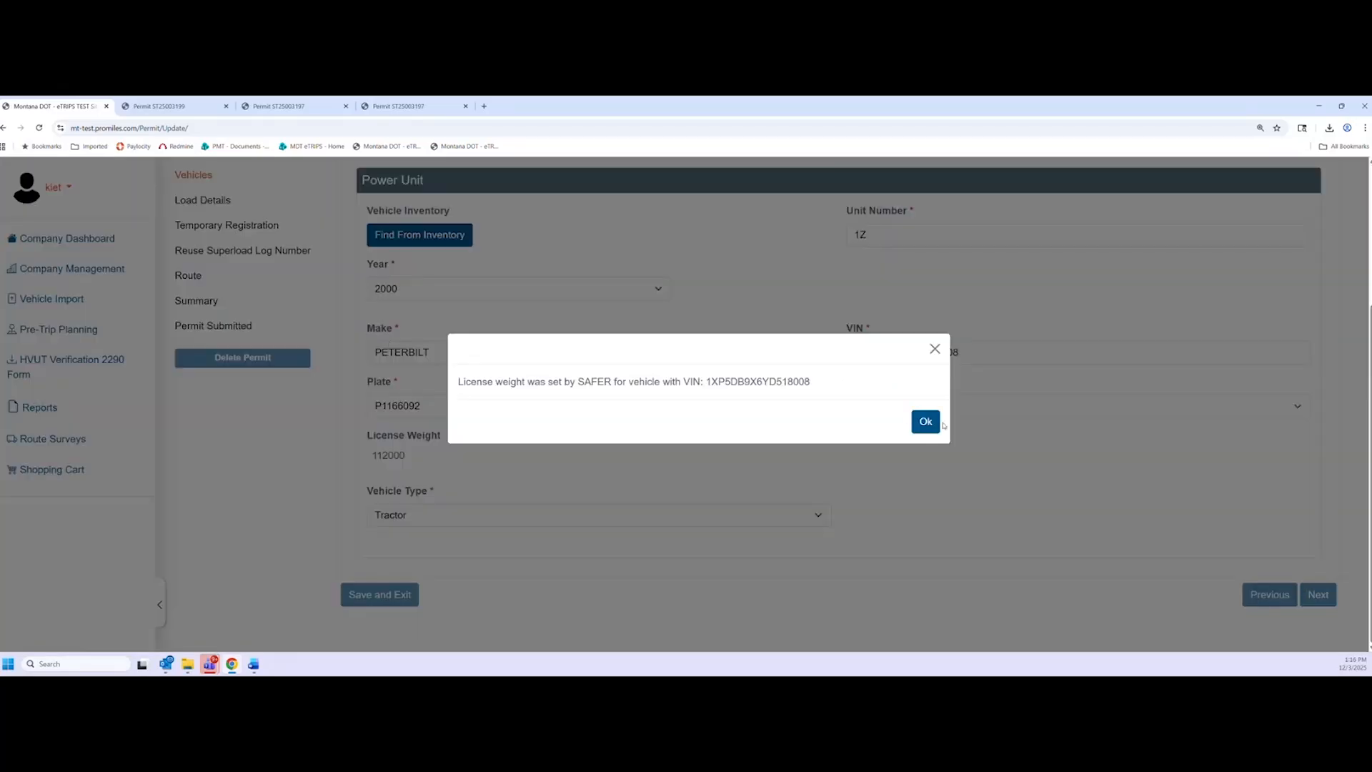
click(936, 423)
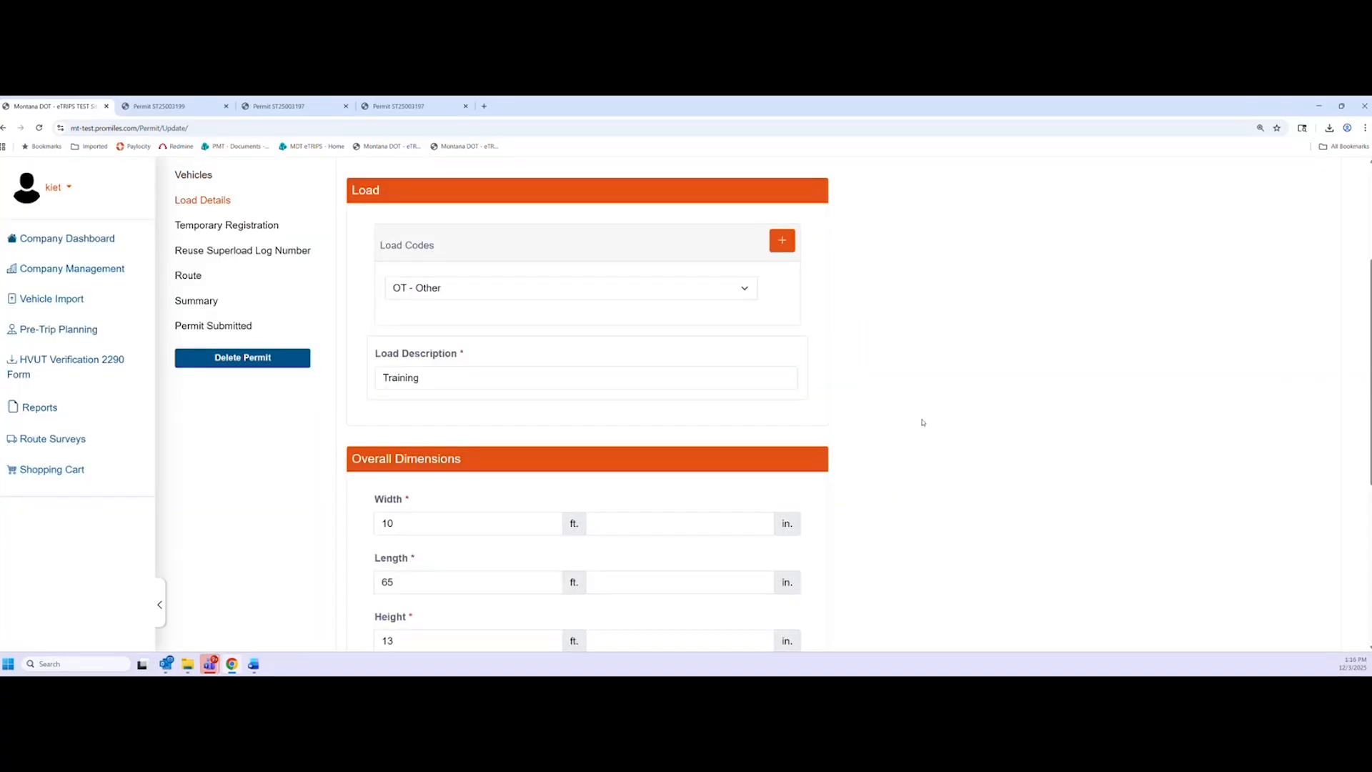
Change GVW from 10000 to 100000, mark the load overweight on axle/bridge, and continue
scroll(341, 551, down, 5)
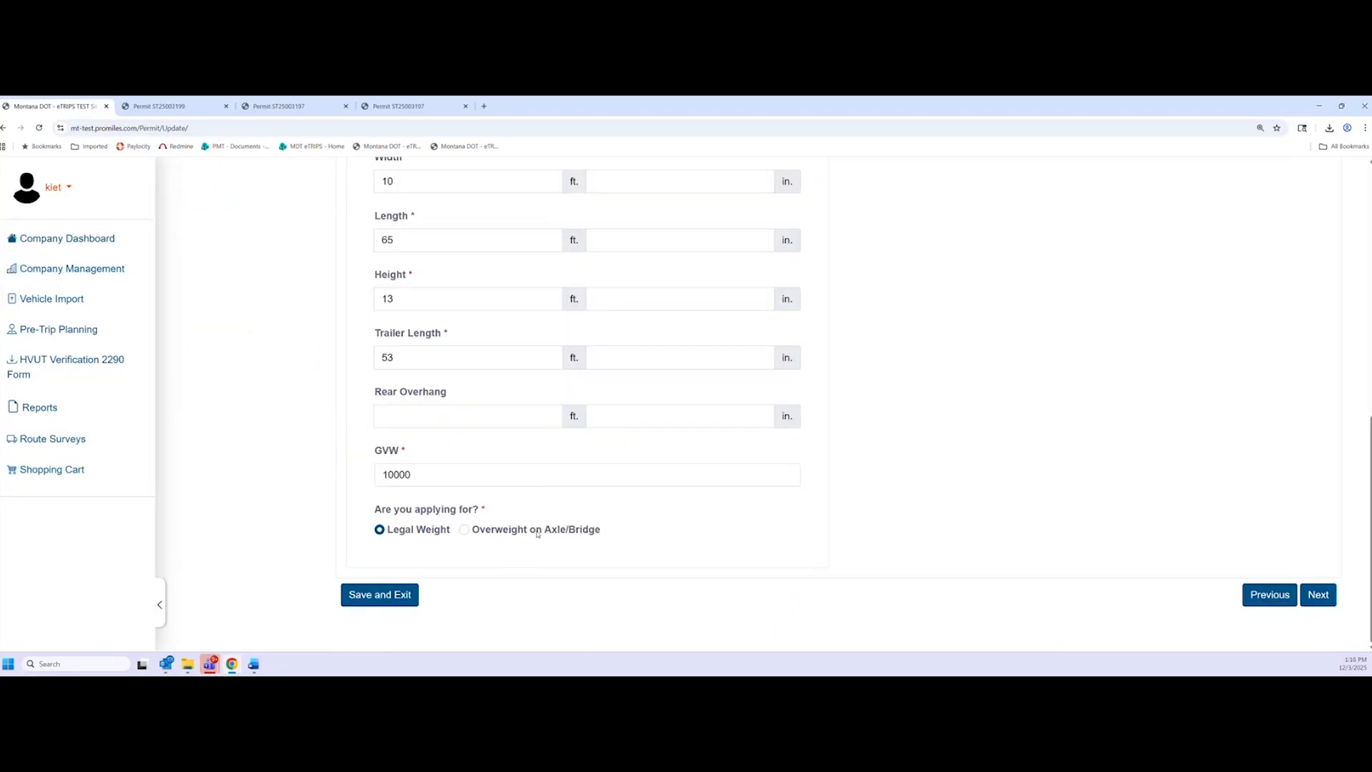
triple_click(414, 454)
click(356, 490)
drag(476, 474, 371, 493)
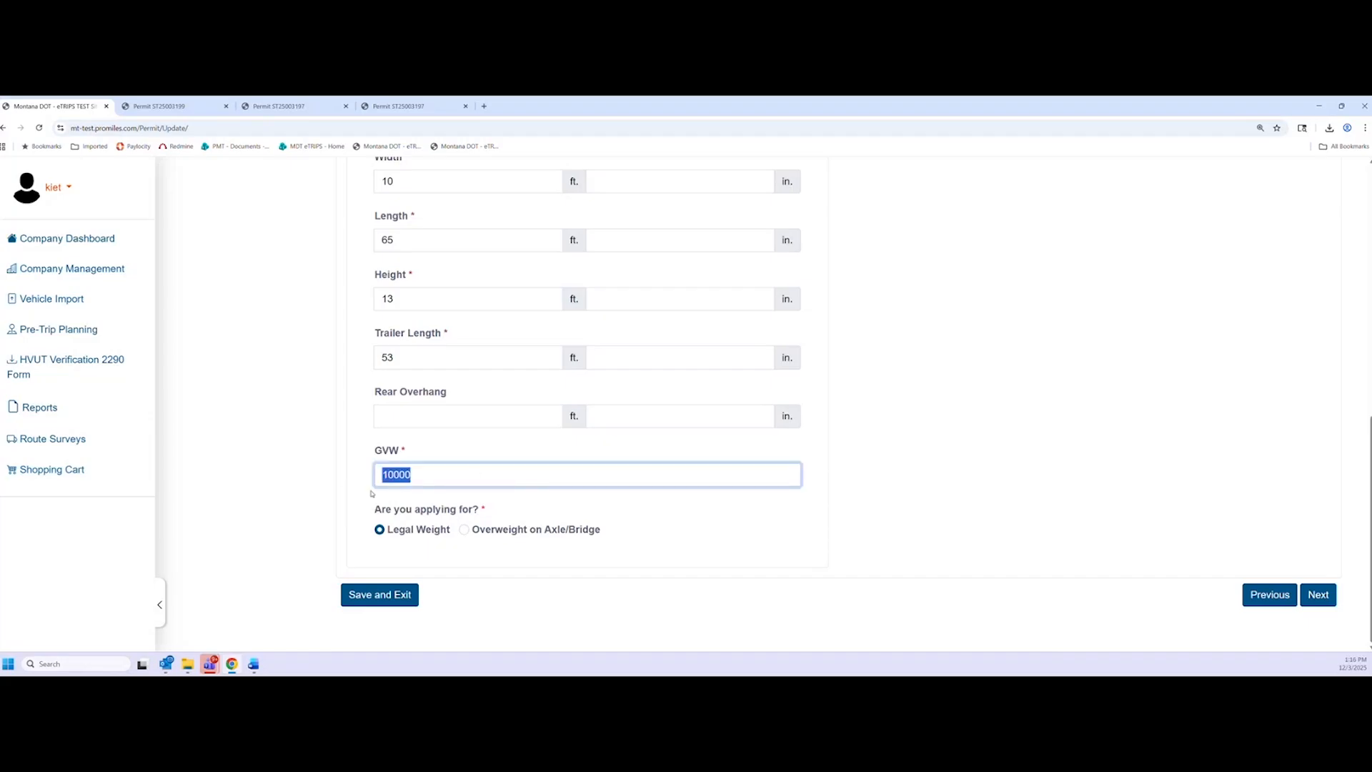
text(100000)
click(344, 484)
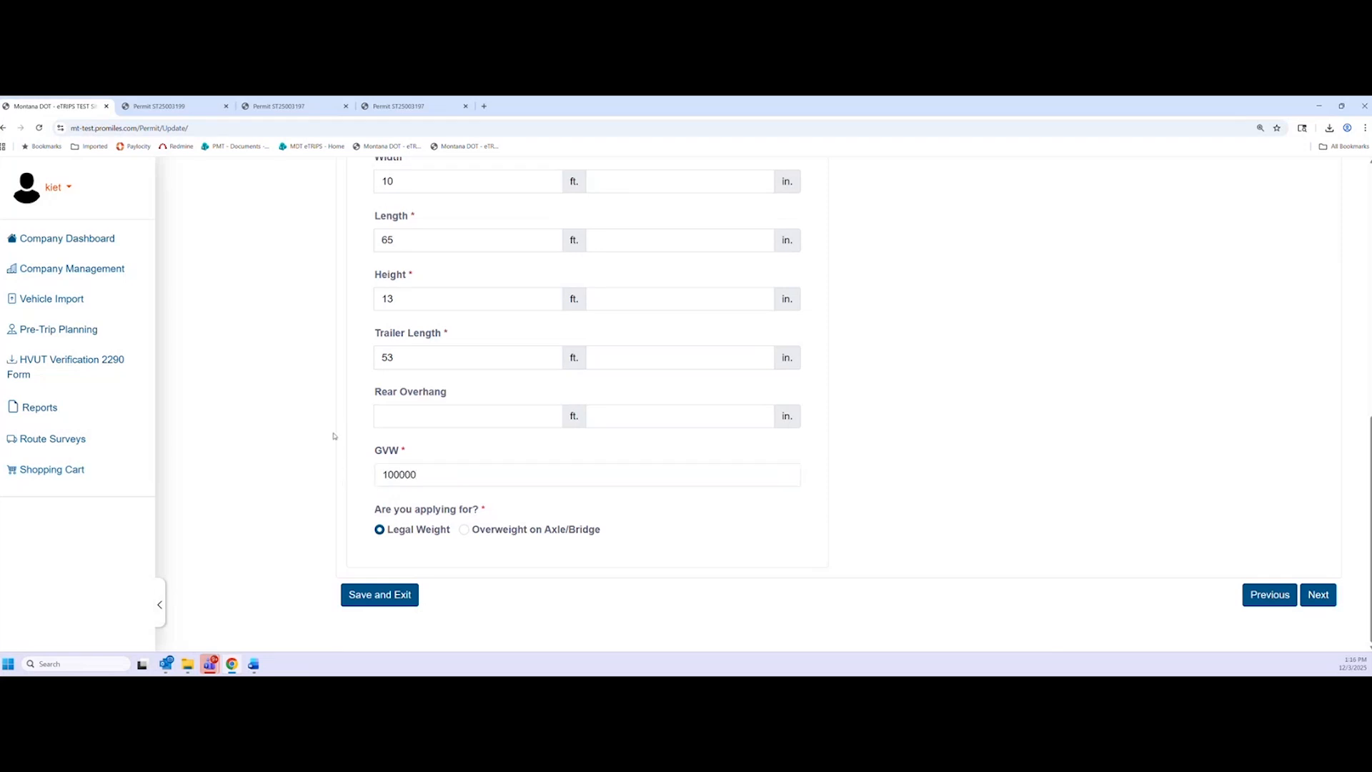
click(464, 530)
click(1318, 595)
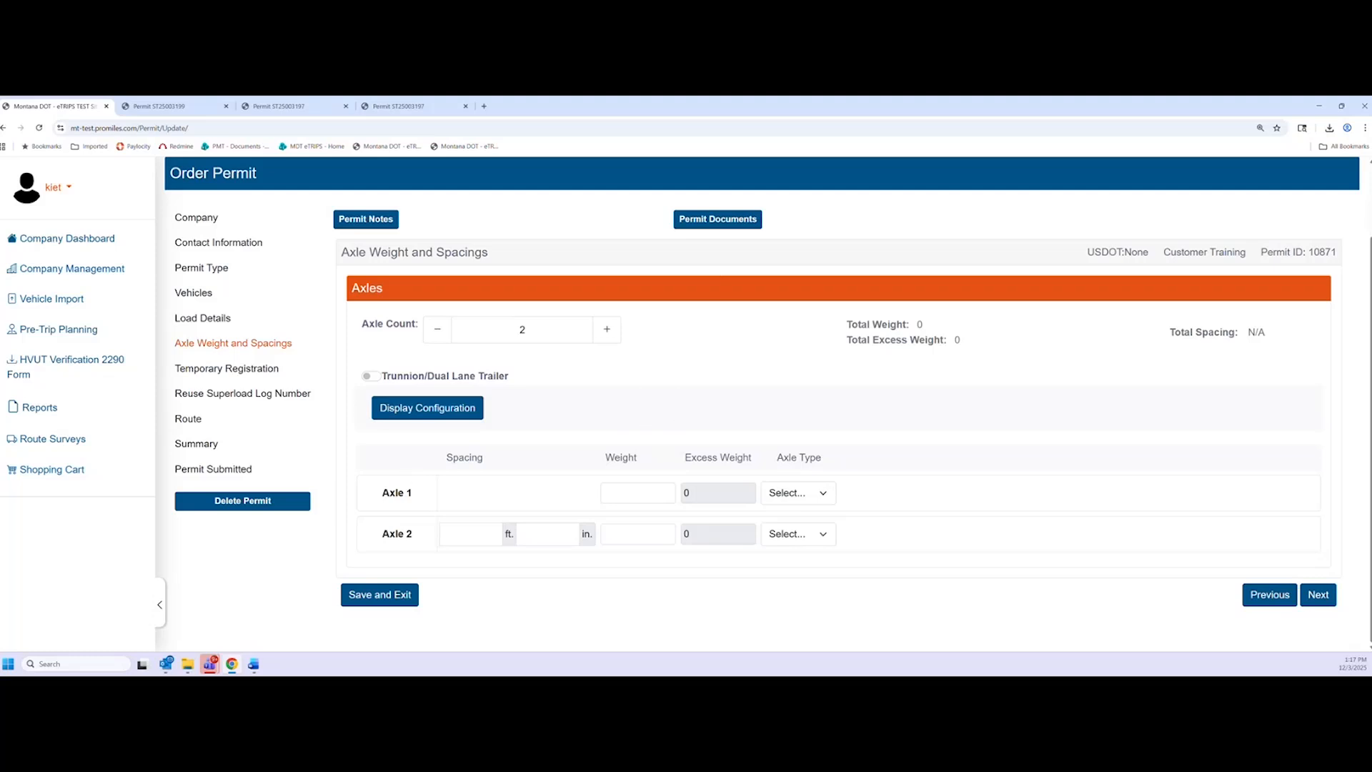
Set the axle count to 5
key(alt+Tab)
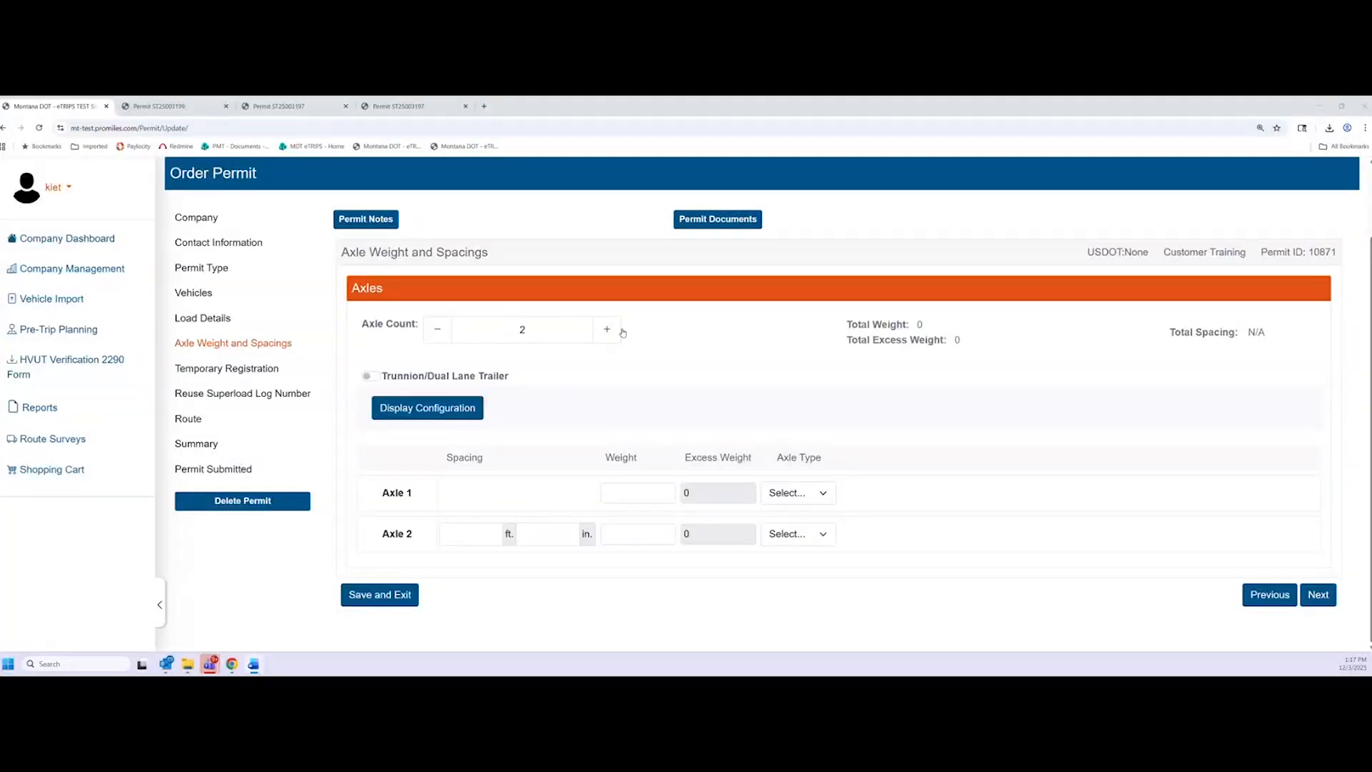
click(607, 330)
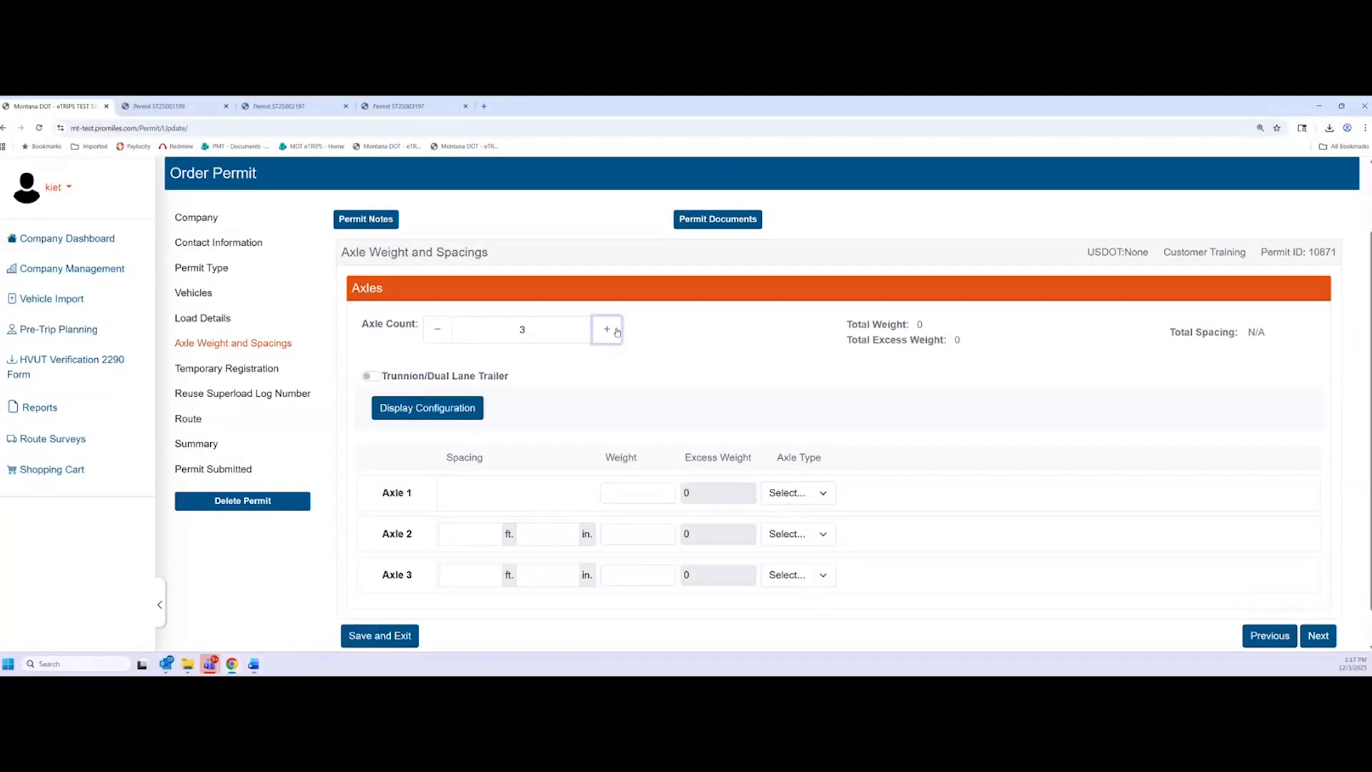
click(607, 329)
click(607, 329)
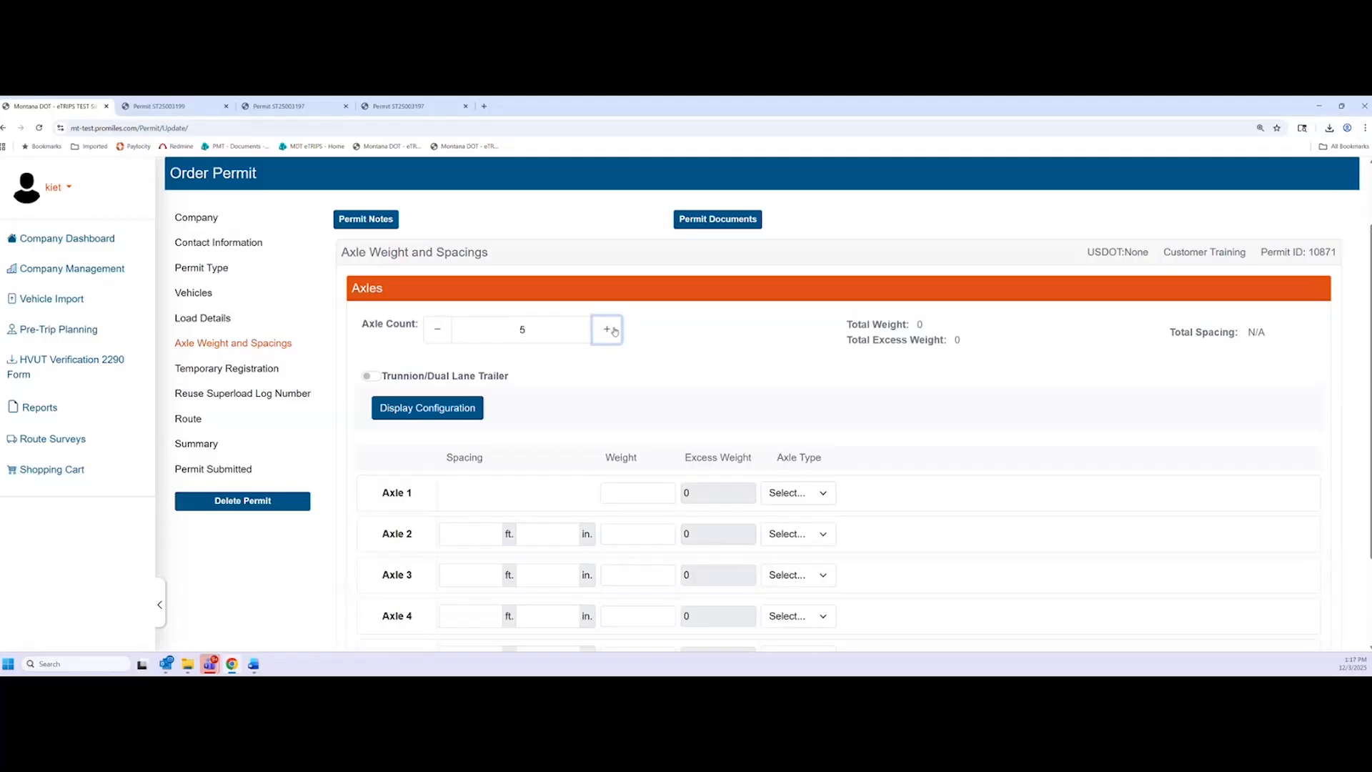
click(434, 331)
click(434, 330)
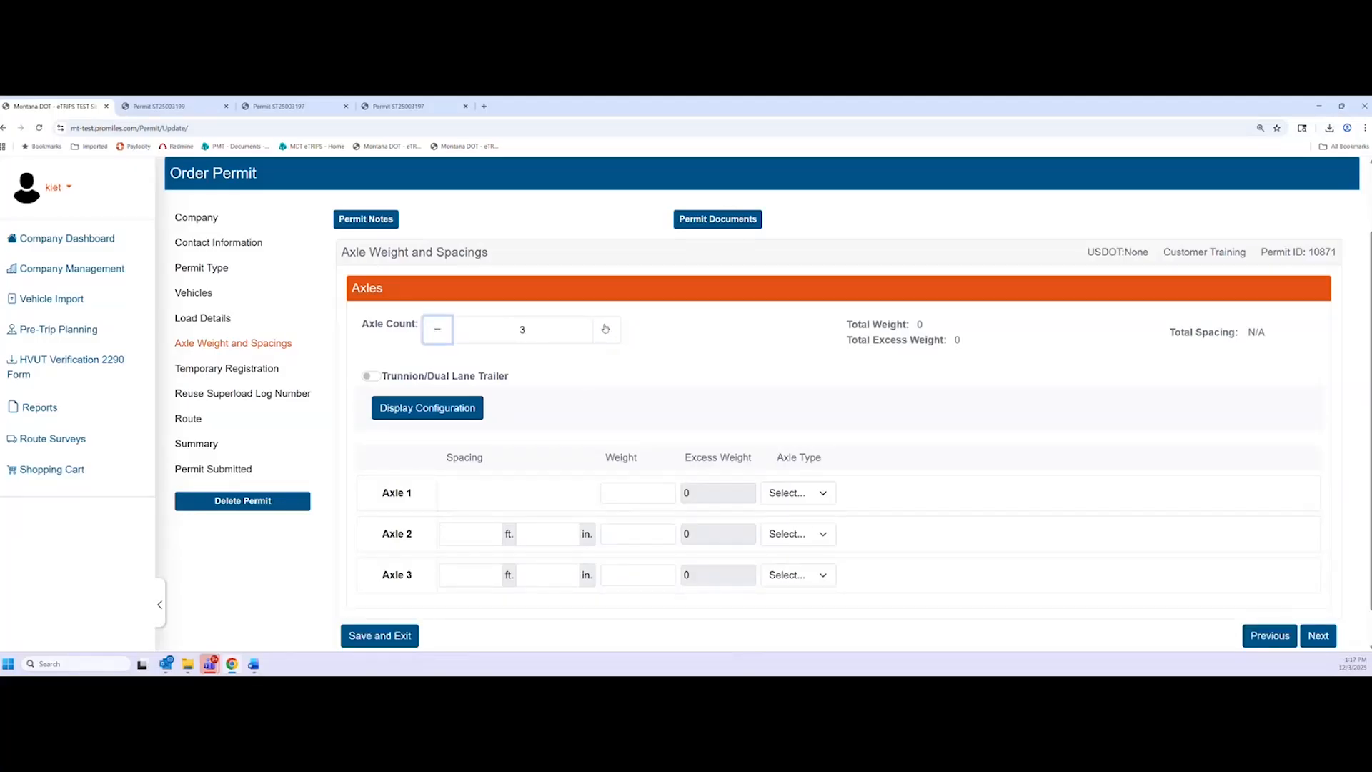
click(607, 330)
click(607, 329)
double_click(532, 336)
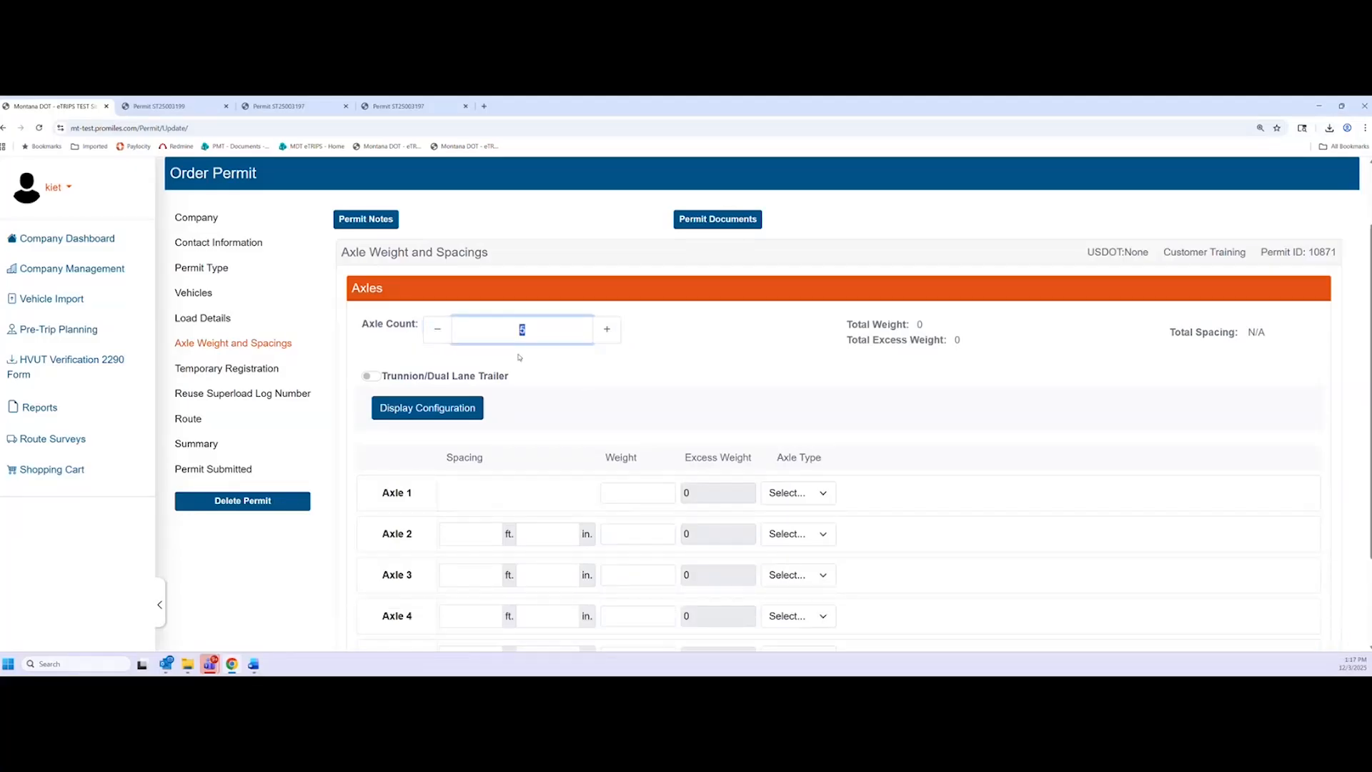
click(554, 376)
scroll(578, 463, down, 2)
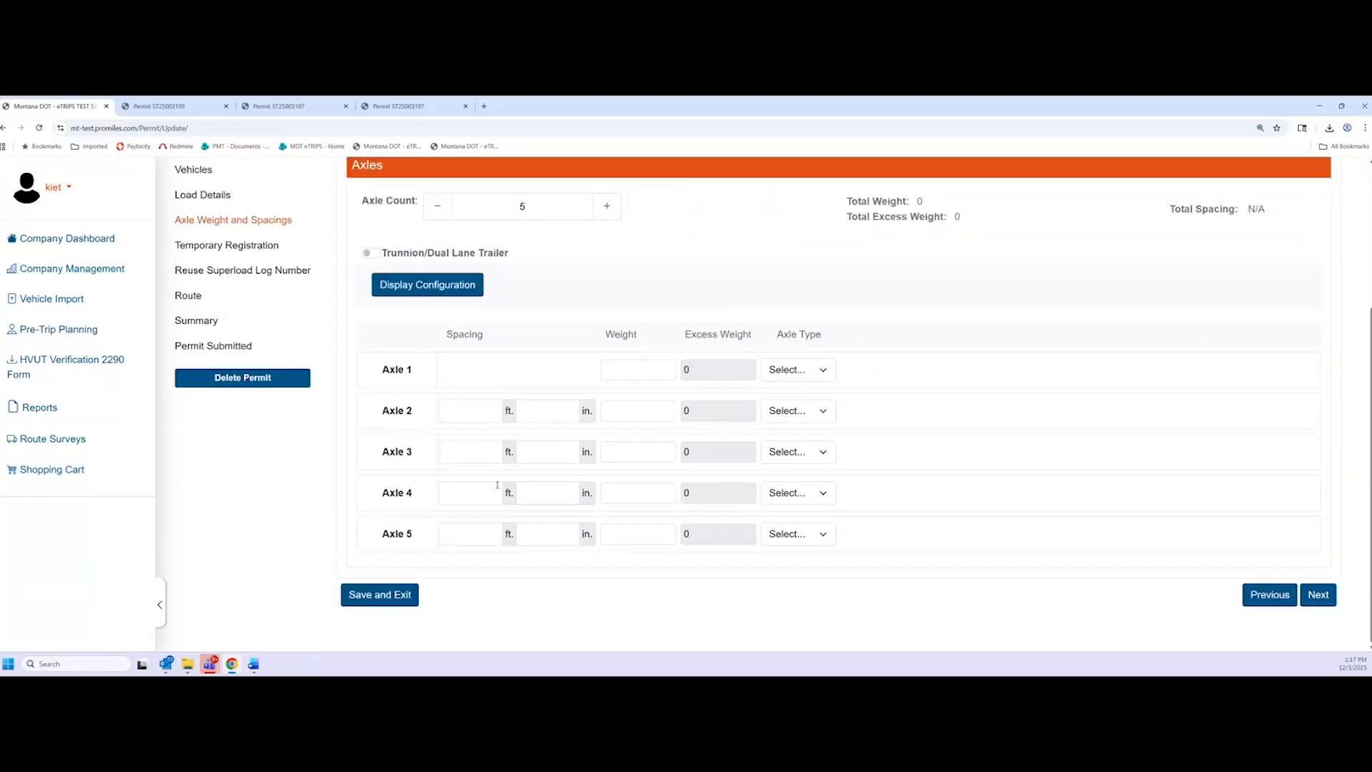
scroll(497, 485, up, 1)
scroll(480, 333, down, 1)
Enter 20000 as the weight of each of the five axles
click(827, 372)
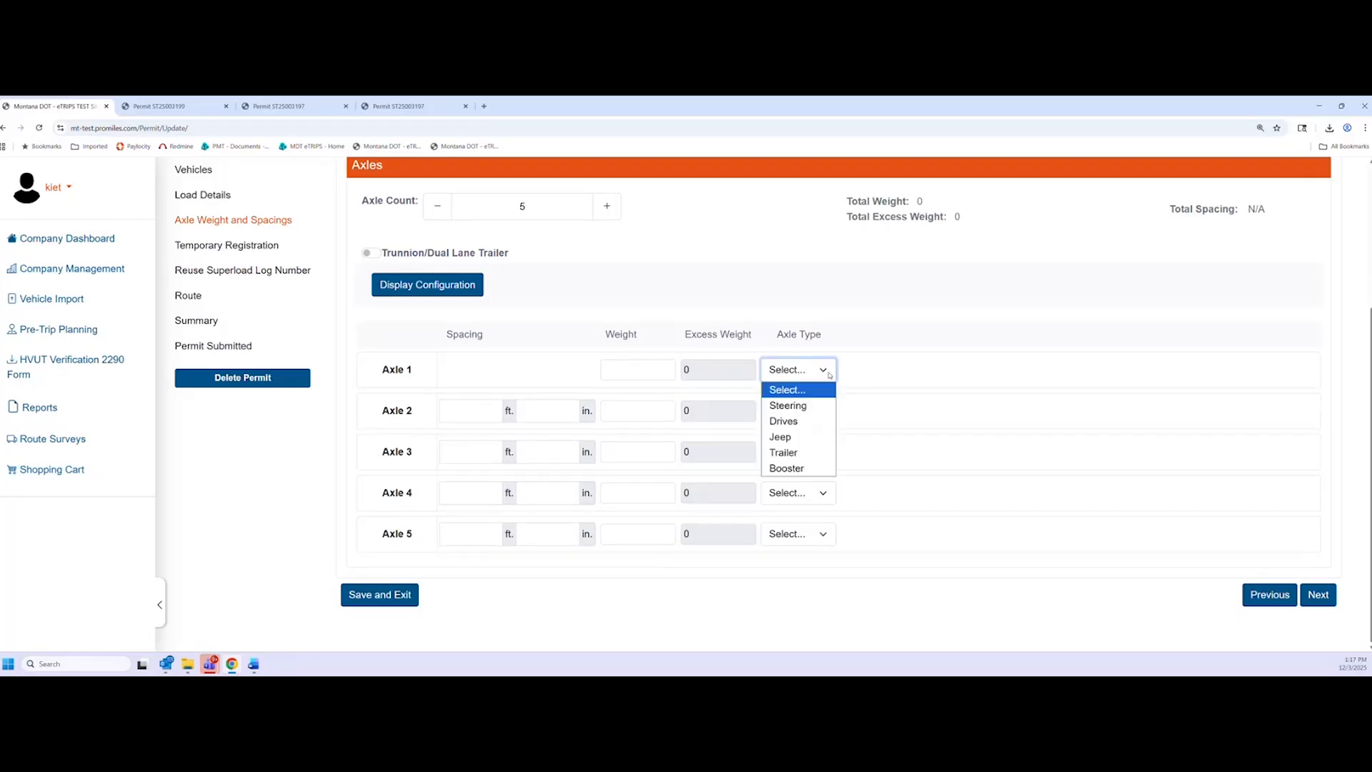
click(827, 372)
click(649, 375)
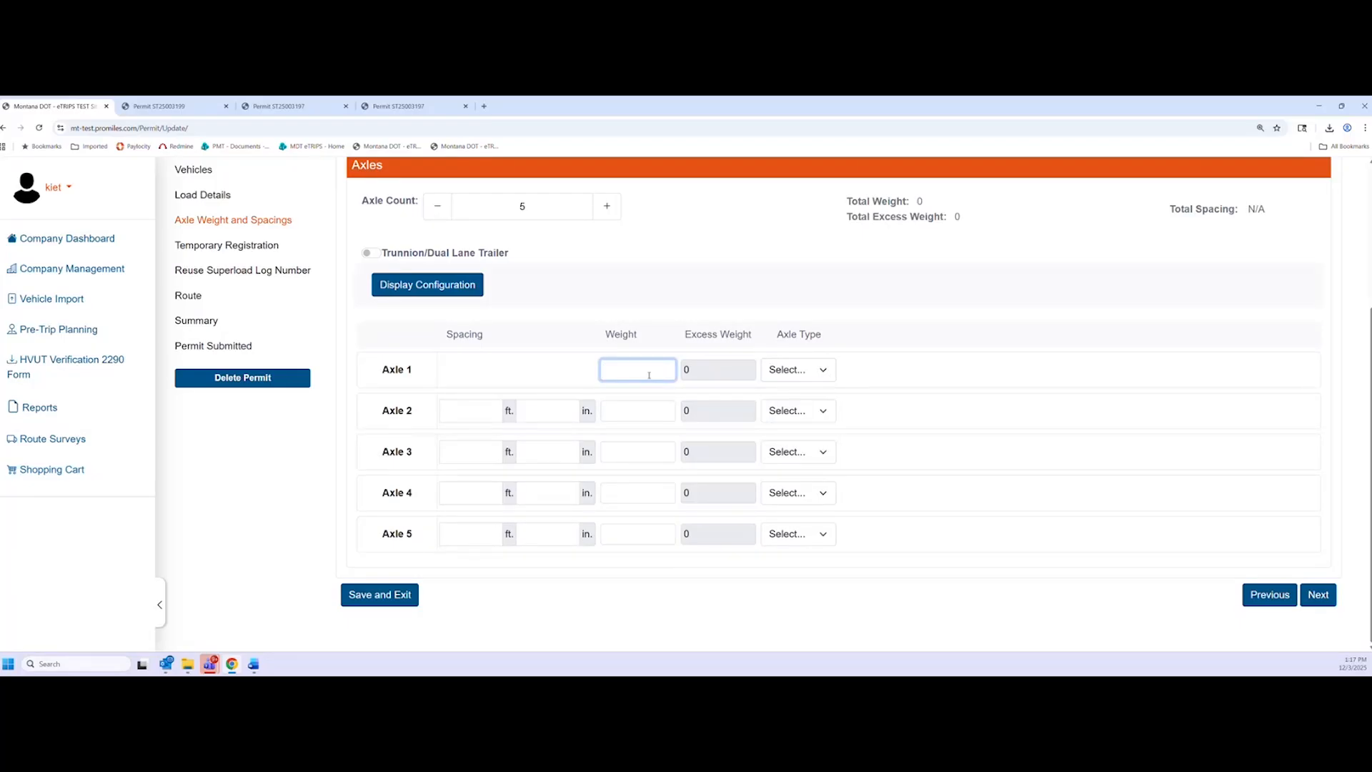
text(20000)
double_click(648, 374)
click(651, 413)
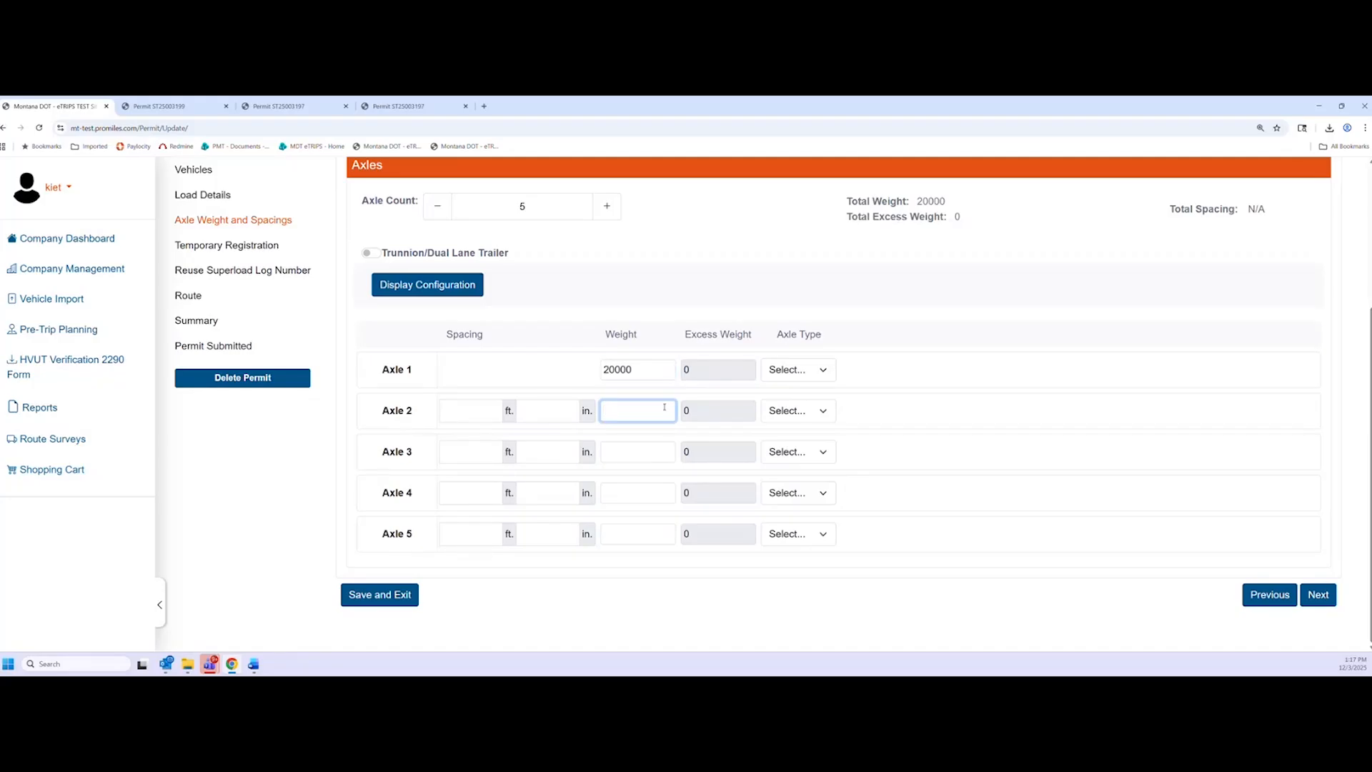
text(20000)
click(660, 455)
text(20000)
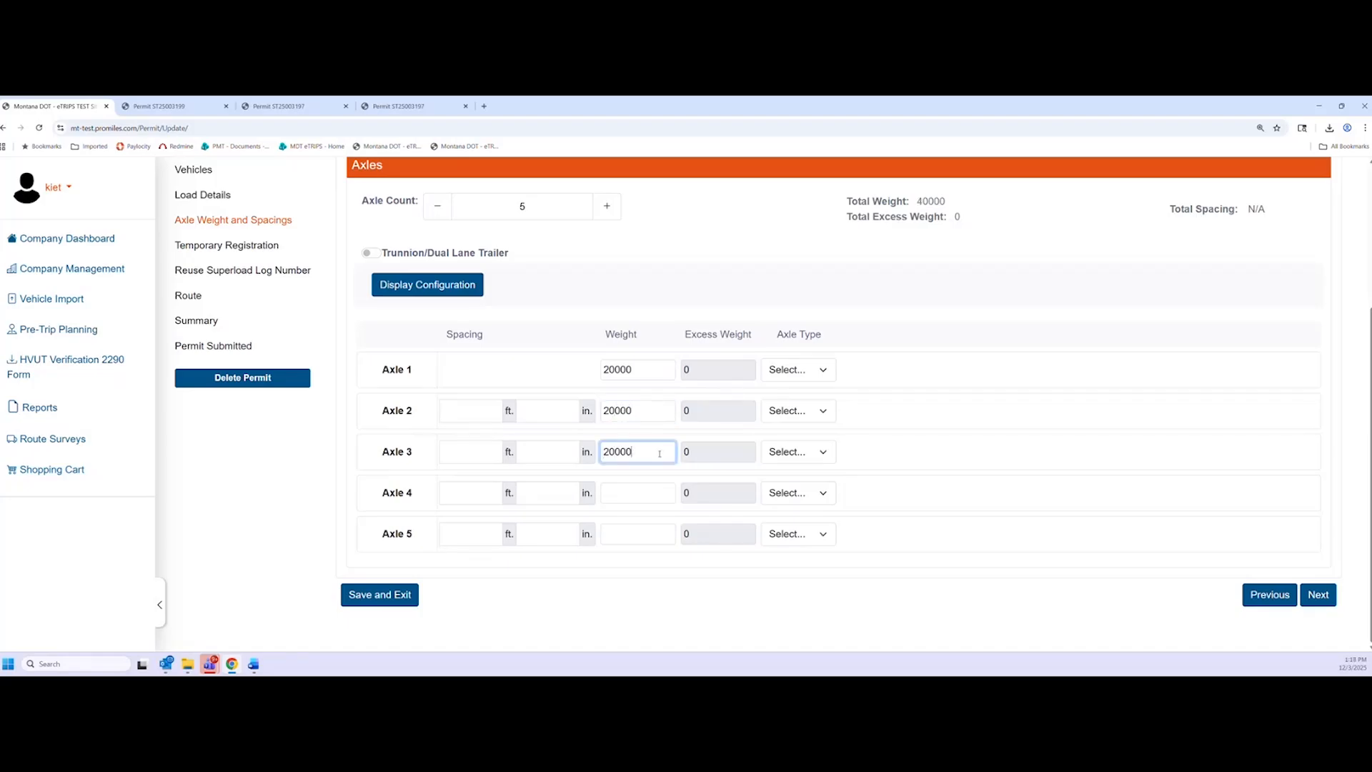
click(656, 495)
text(20000)
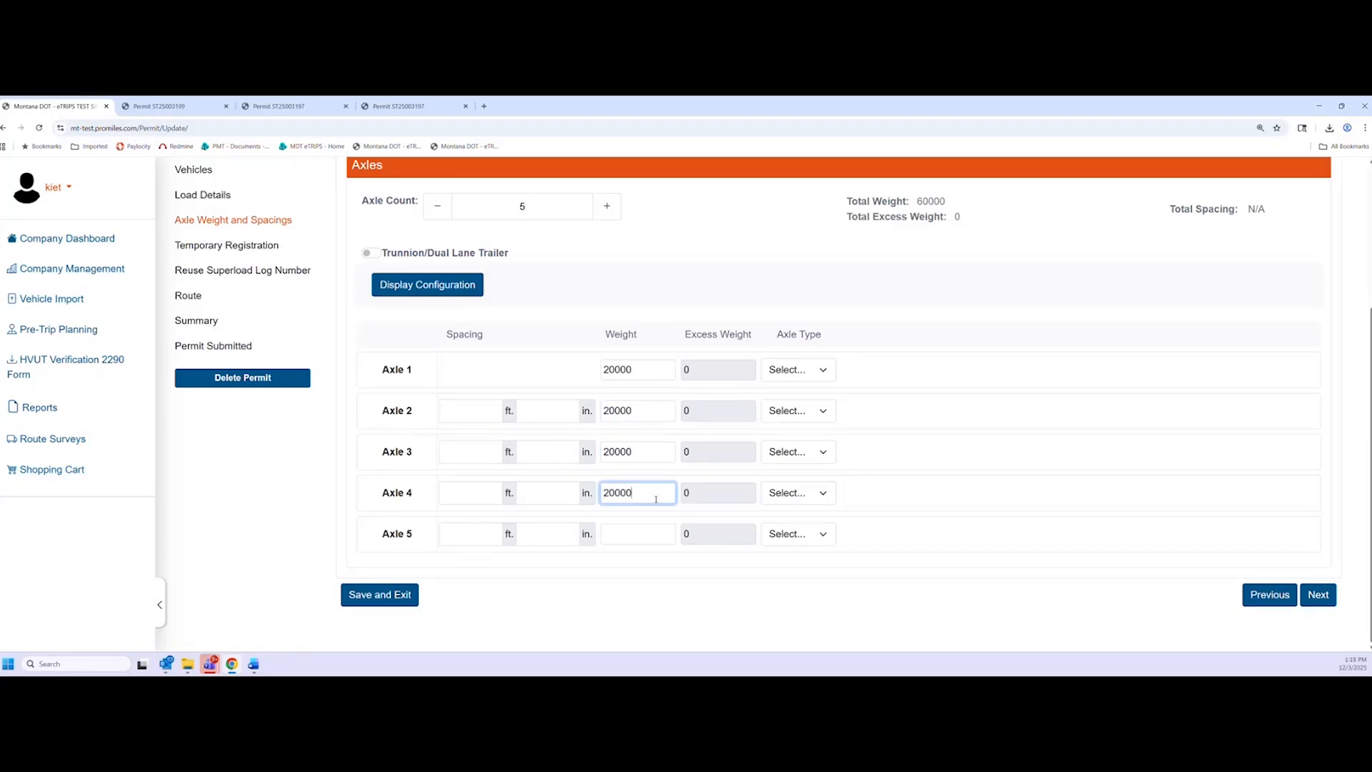
click(651, 534)
text(20000)
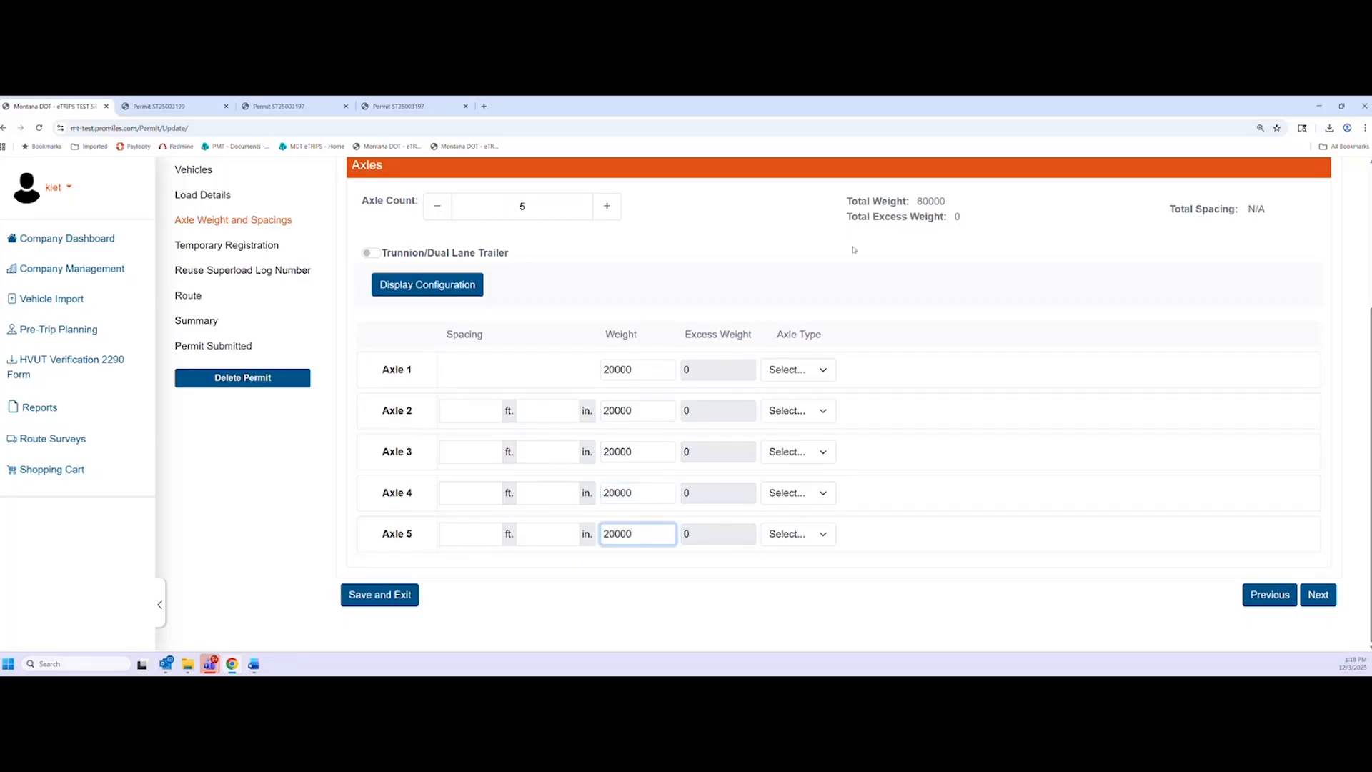
click(757, 304)
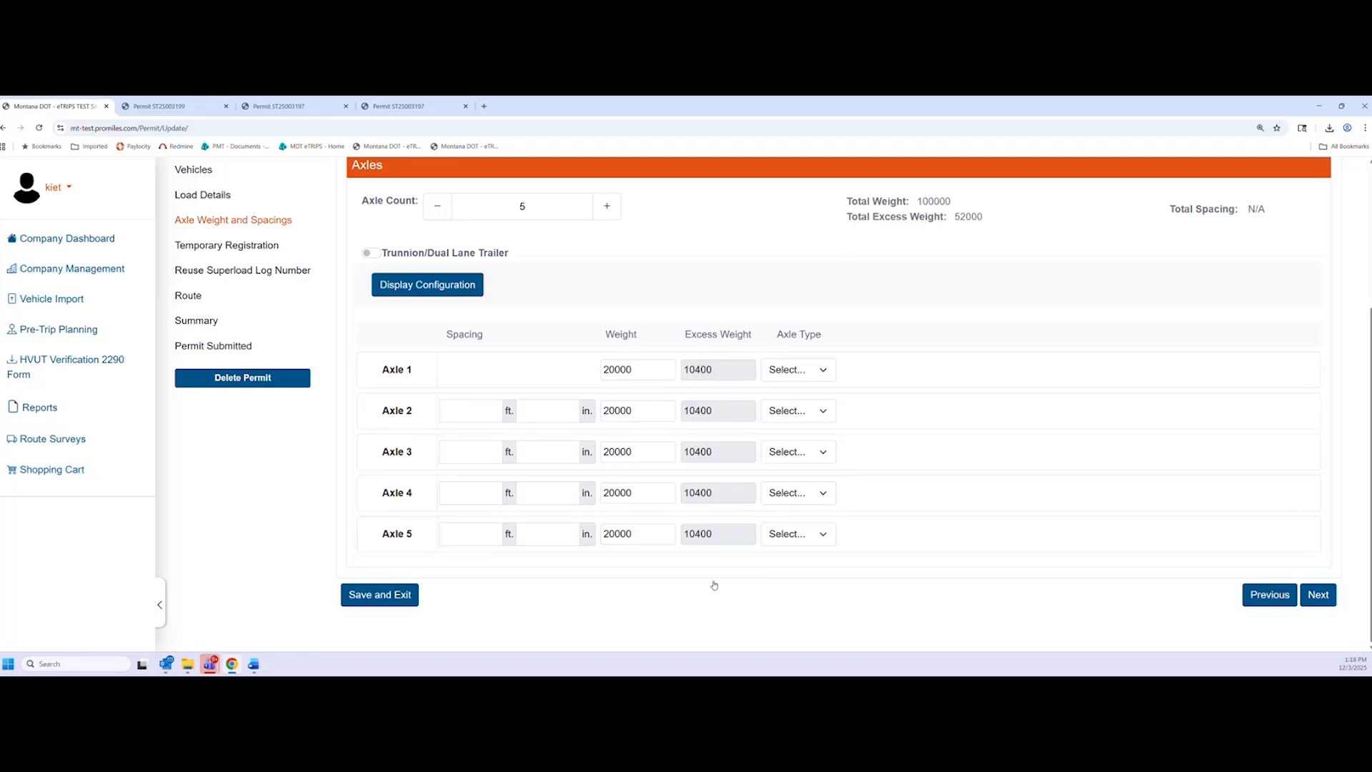
Enter axle spacings of 12, 5, 25 and 5 ft for axles 2 through 5
click(476, 409)
text(12)
click(444, 451)
text(5)
click(472, 493)
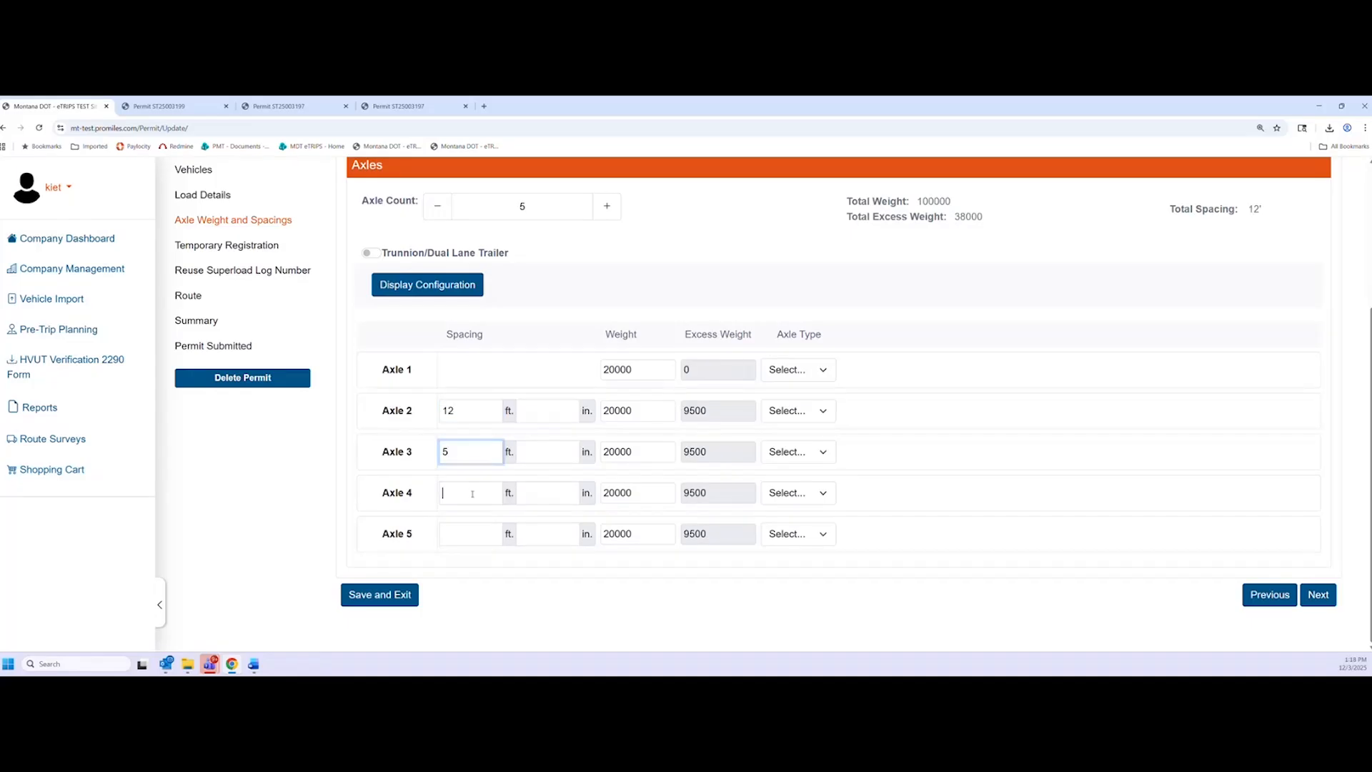
text(25)
click(446, 533)
text(5)
click(379, 559)
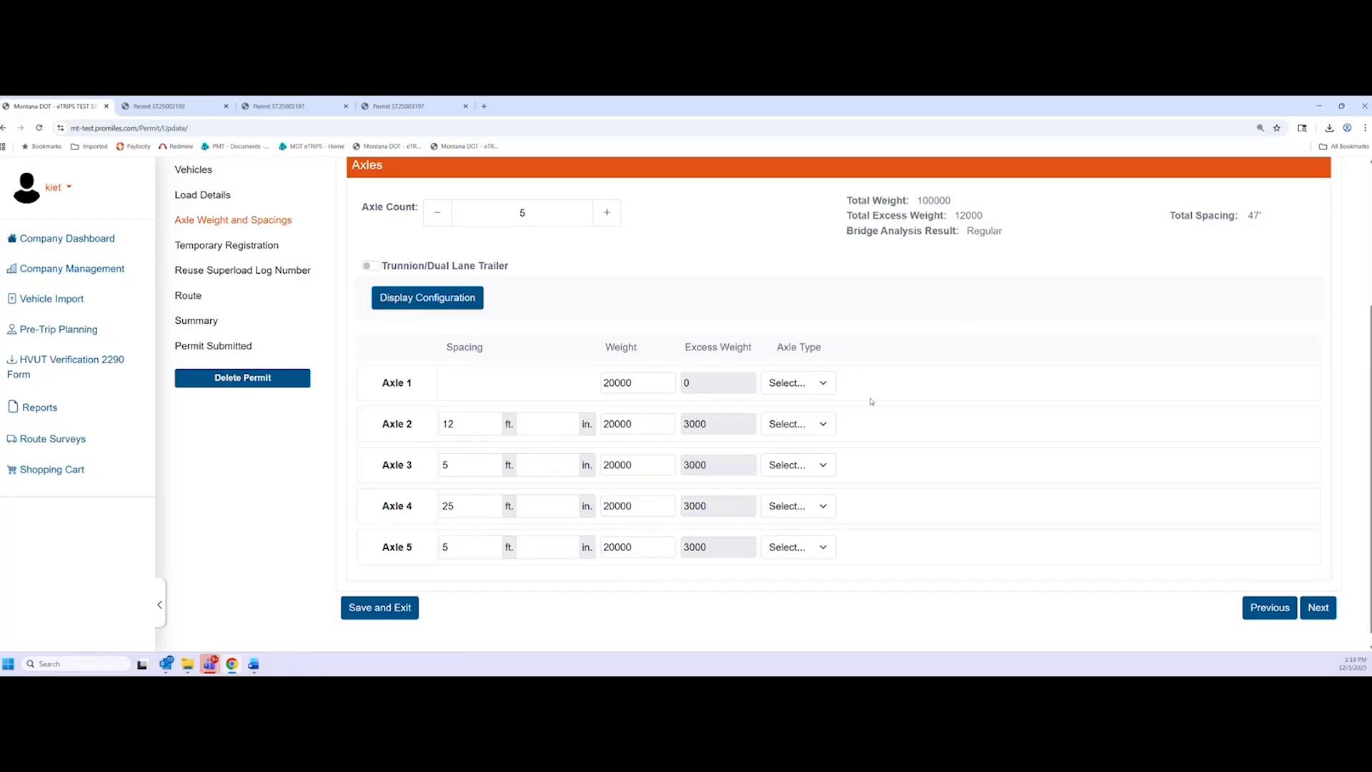
Set the axle types to Steering, Drives, Drives, Trailer and Trailer
click(826, 391)
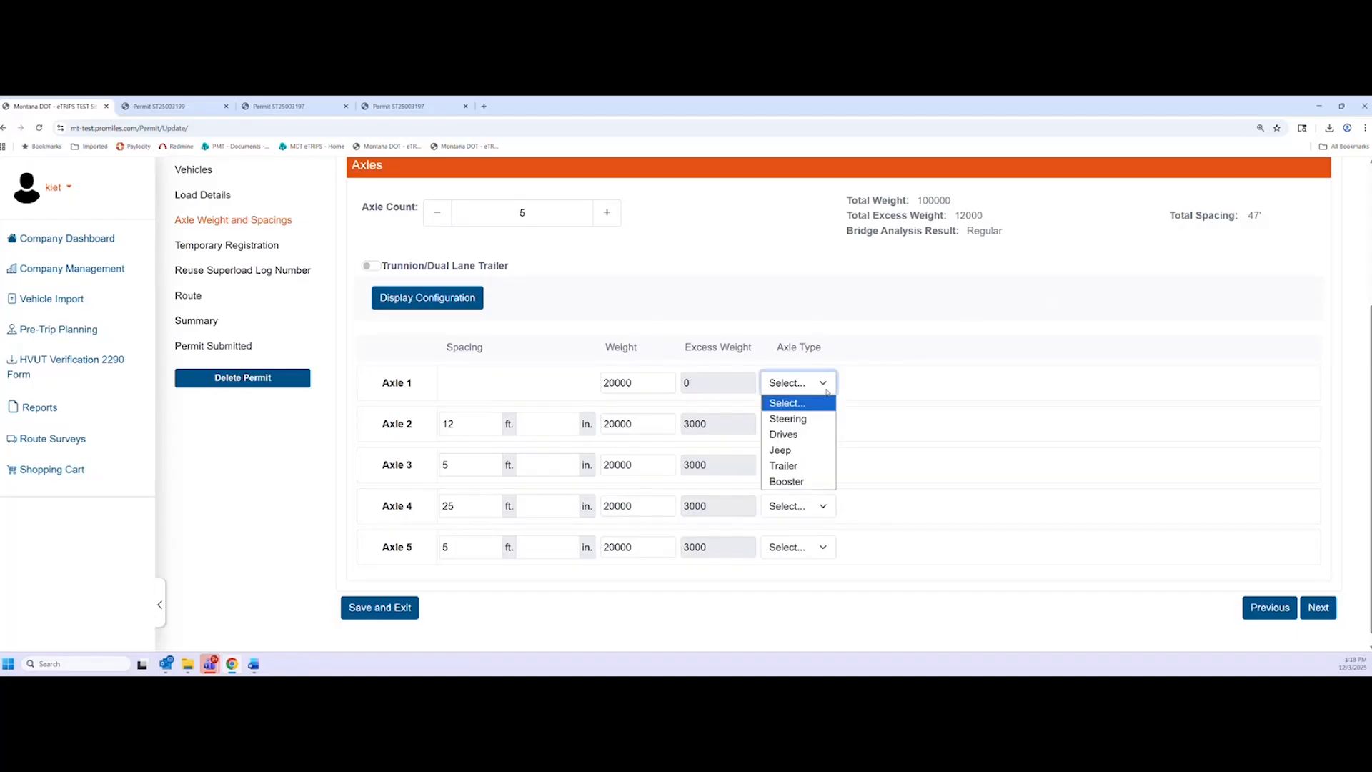
click(821, 419)
click(822, 424)
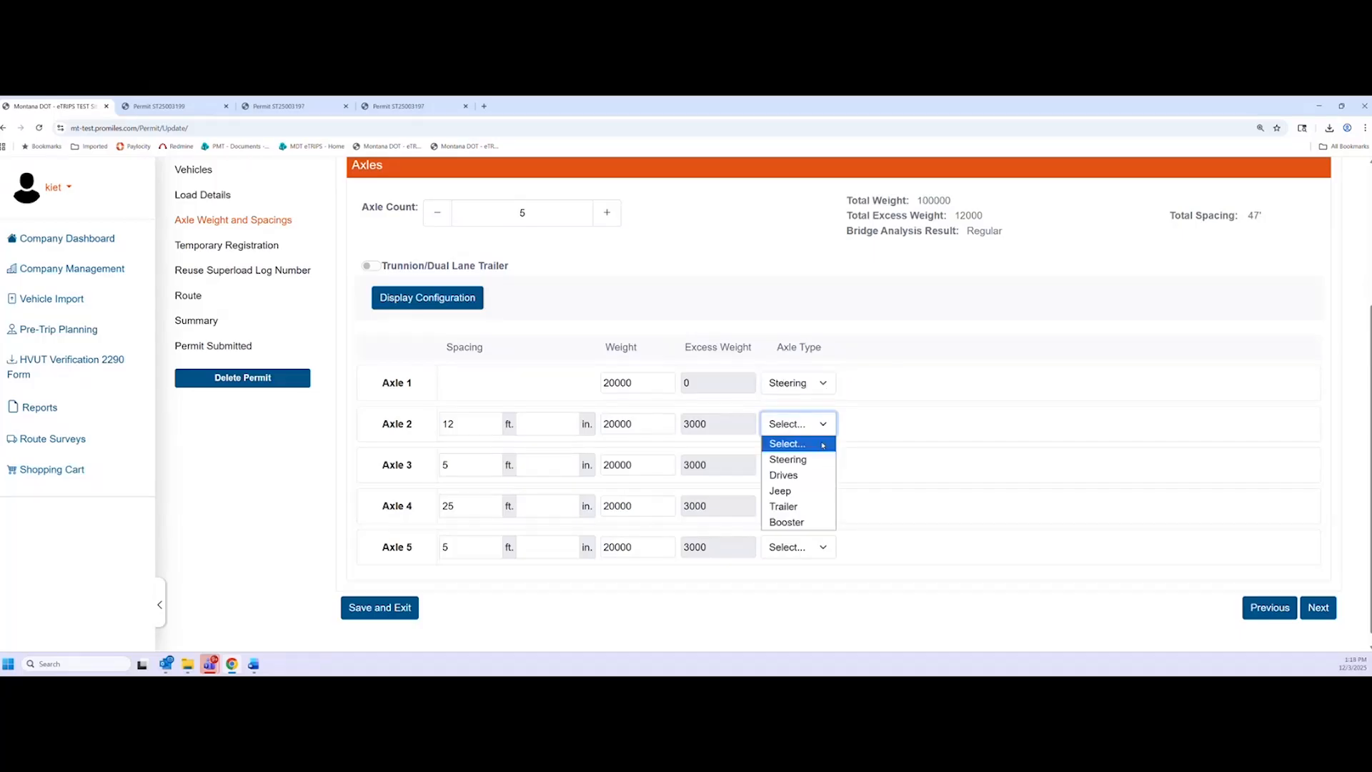
click(821, 475)
click(818, 465)
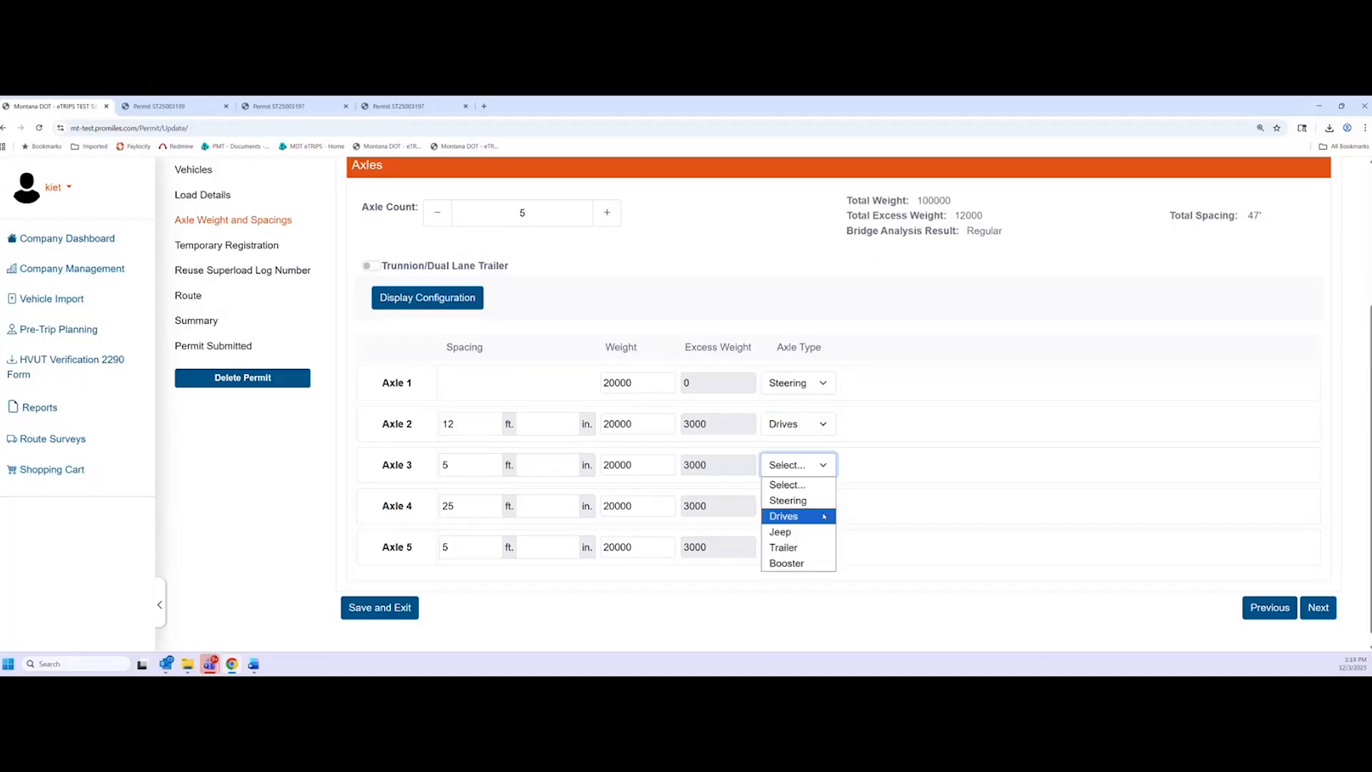
click(824, 516)
click(819, 506)
click(783, 588)
click(821, 546)
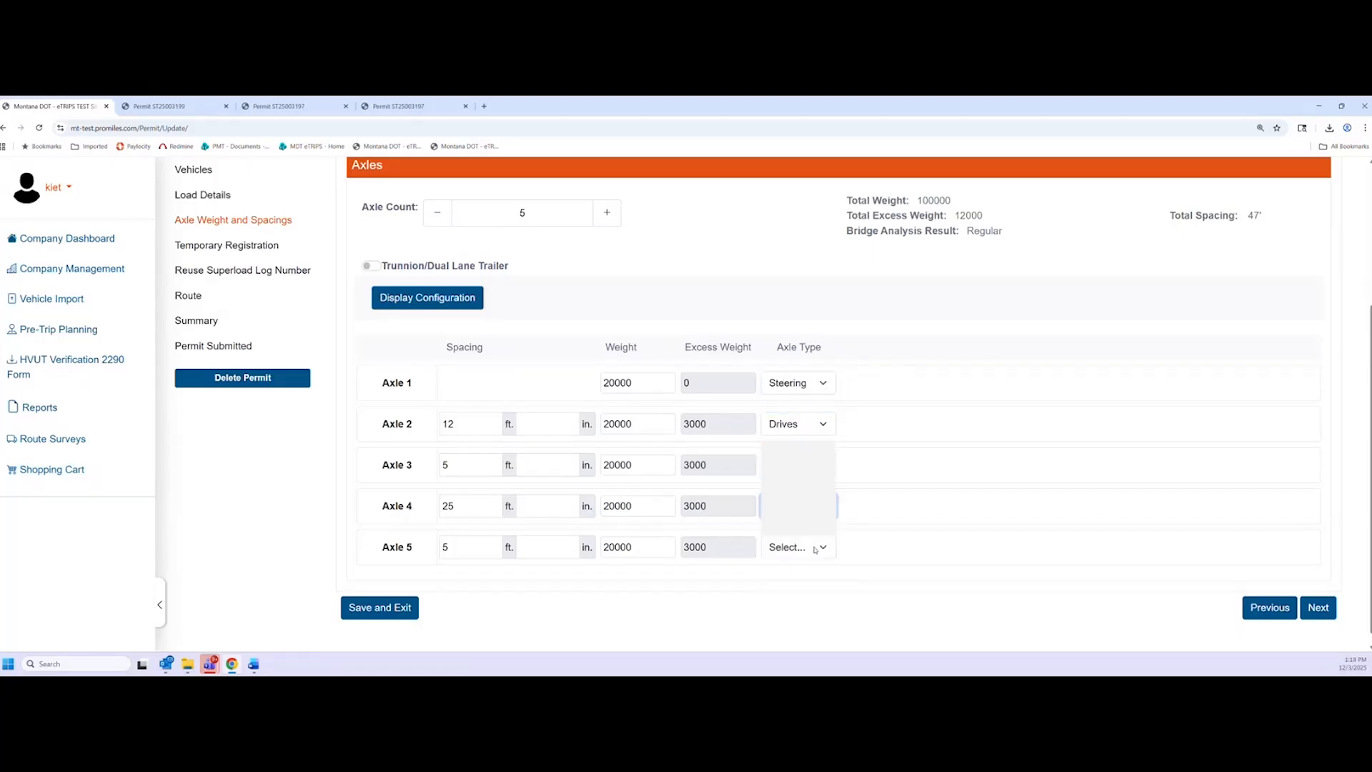
click(783, 512)
click(901, 526)
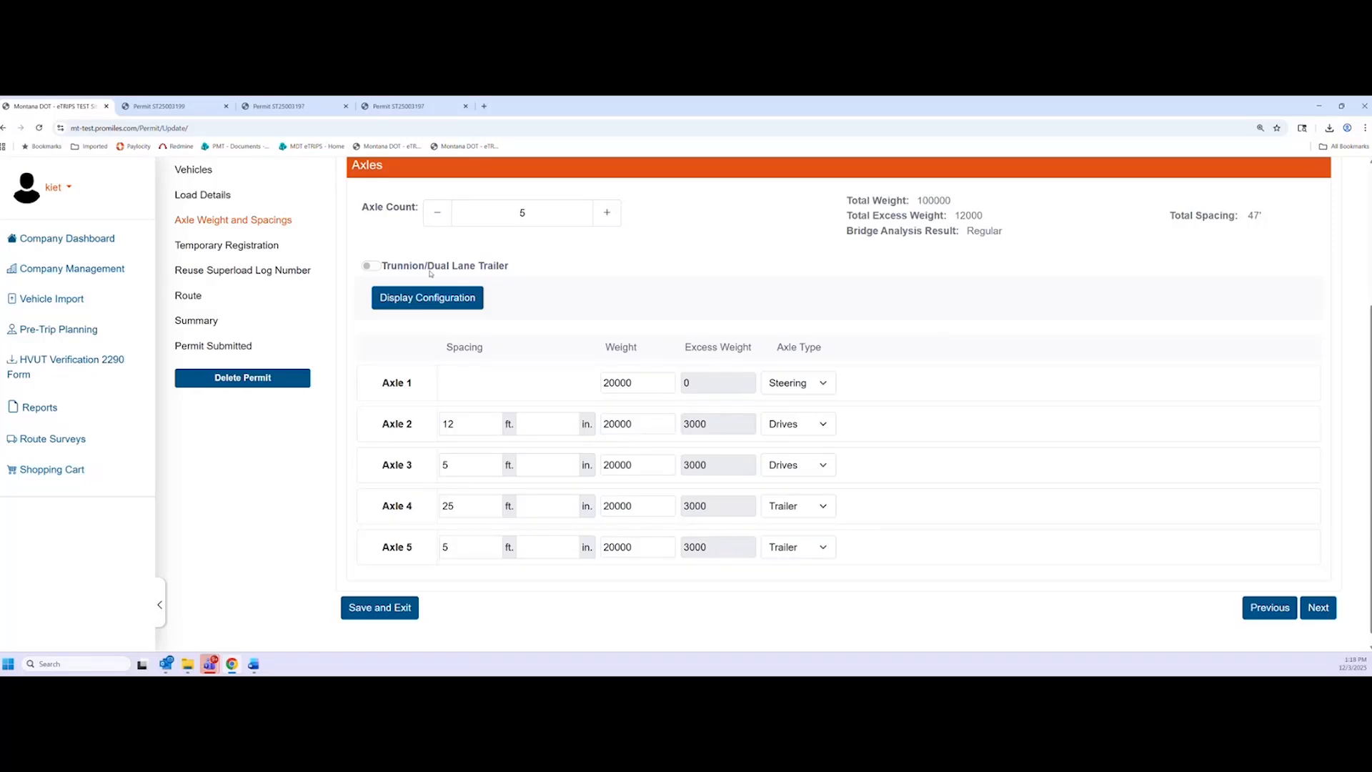
Turn the trunnion/dual-lane trailer option on, then back off
click(380, 268)
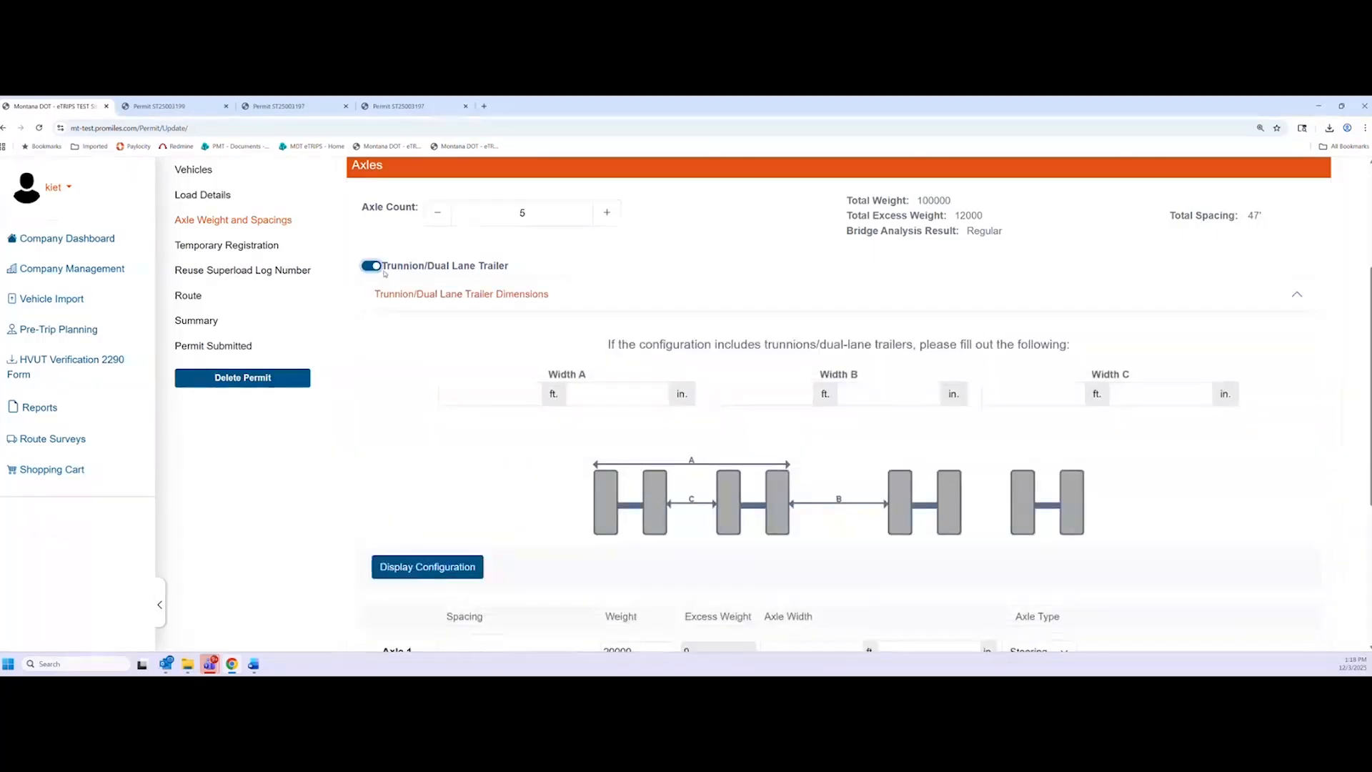
scroll(479, 377, down, 1)
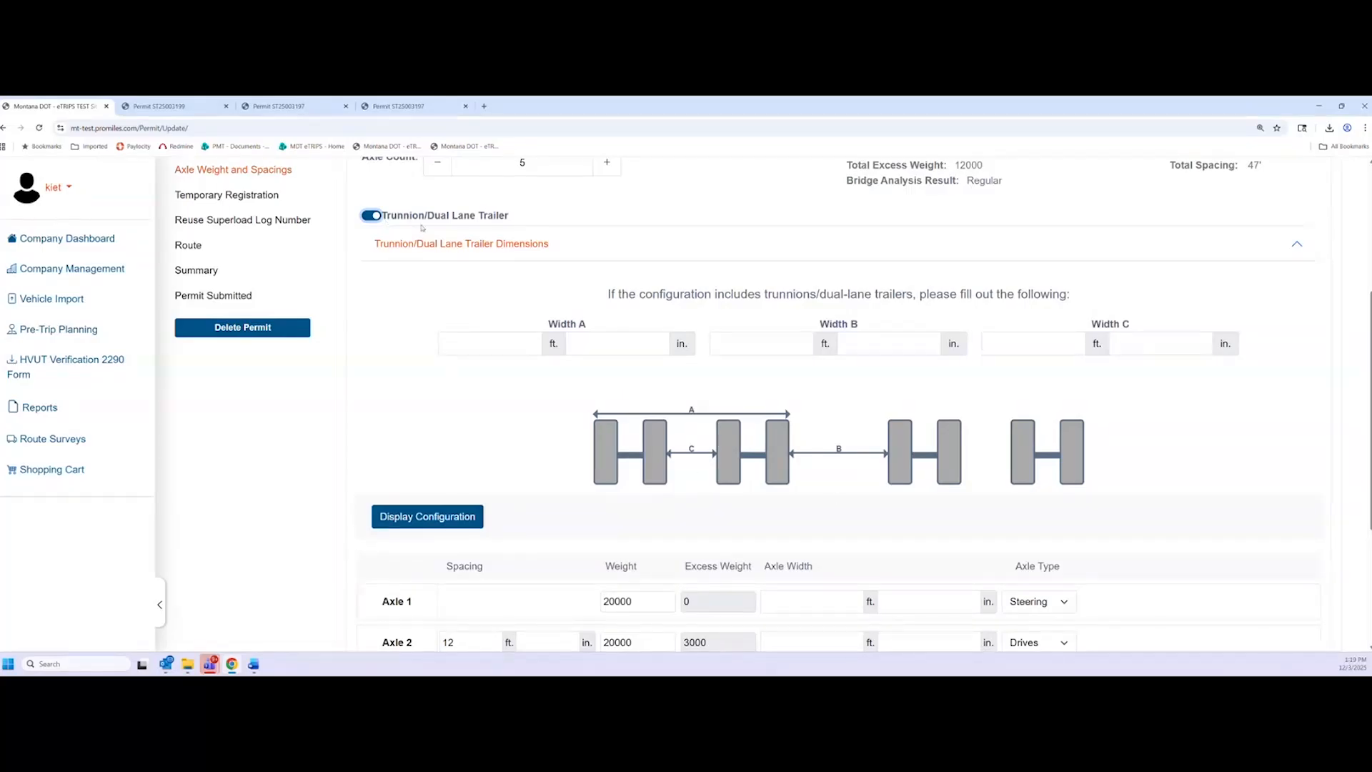
click(375, 216)
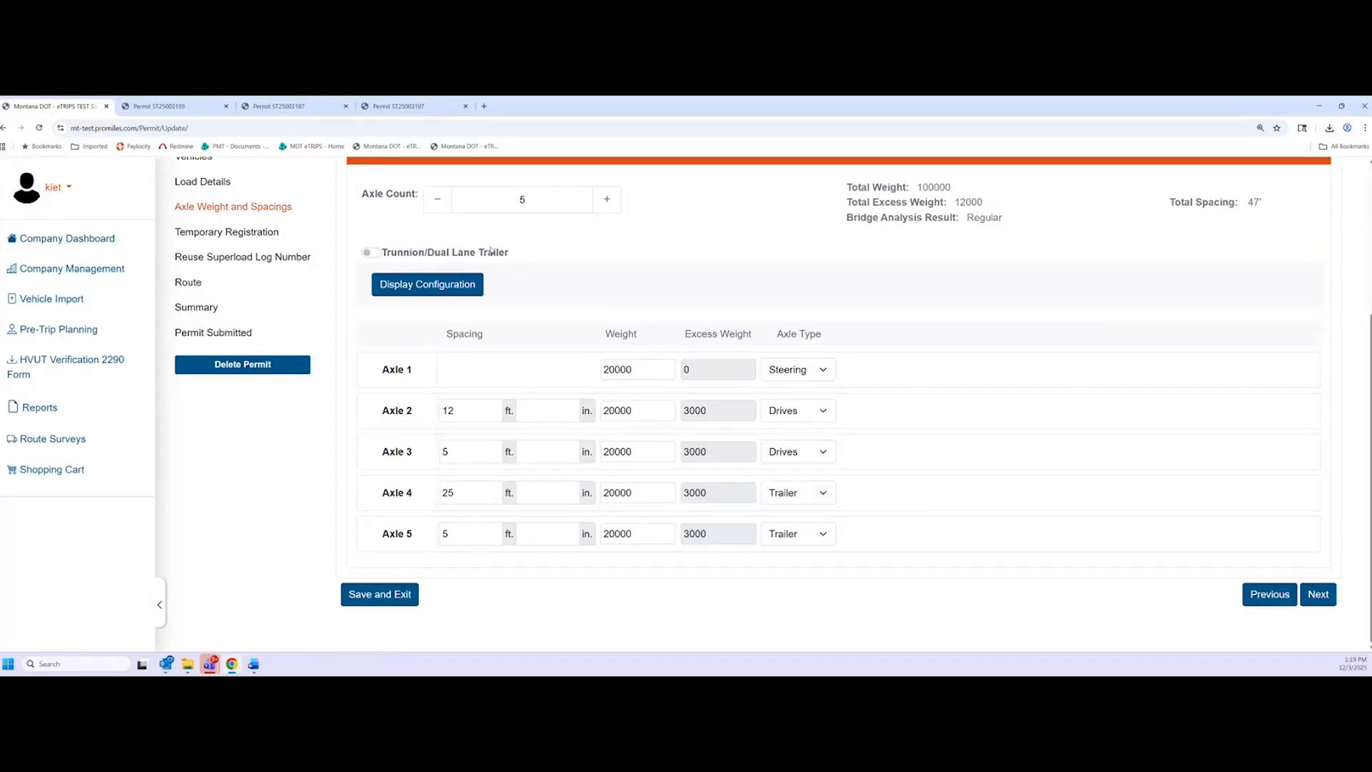
Display the axle configuration diagram in top view
click(450, 292)
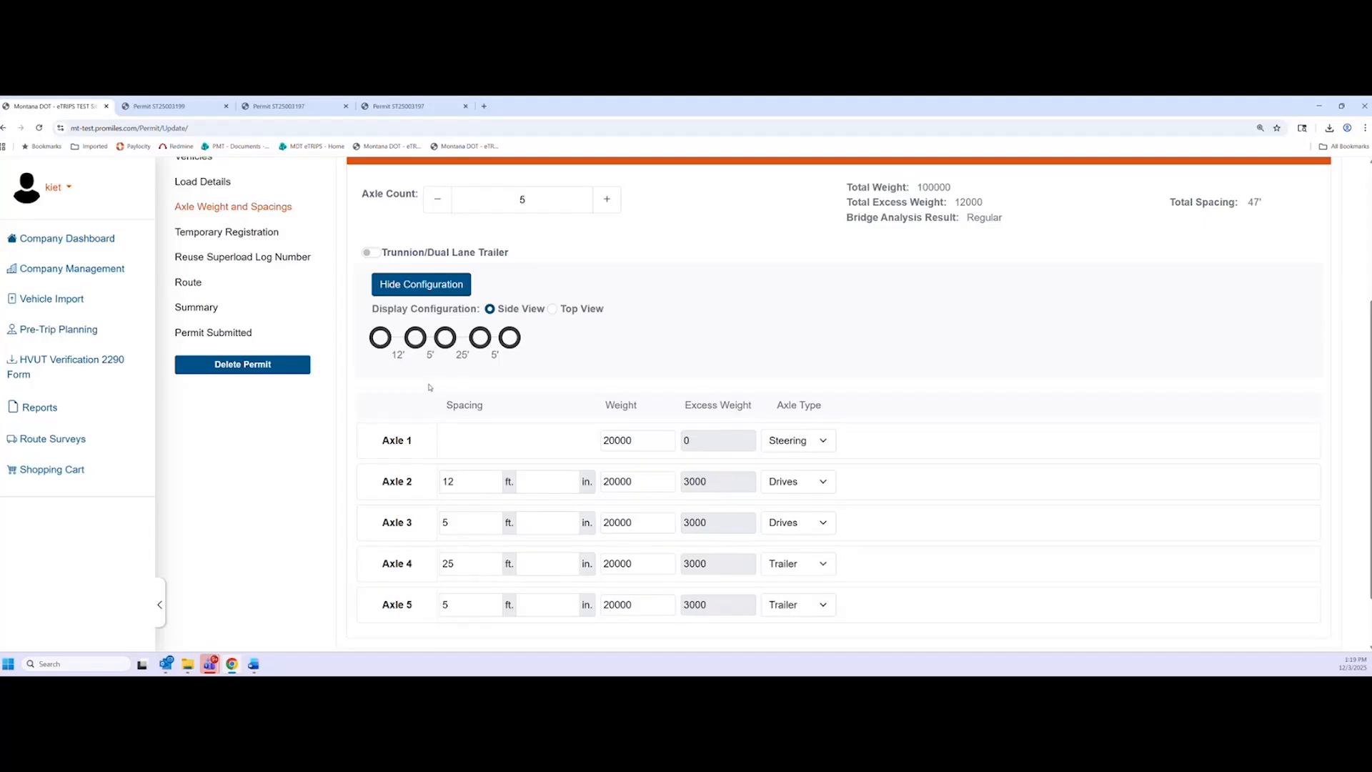
click(552, 308)
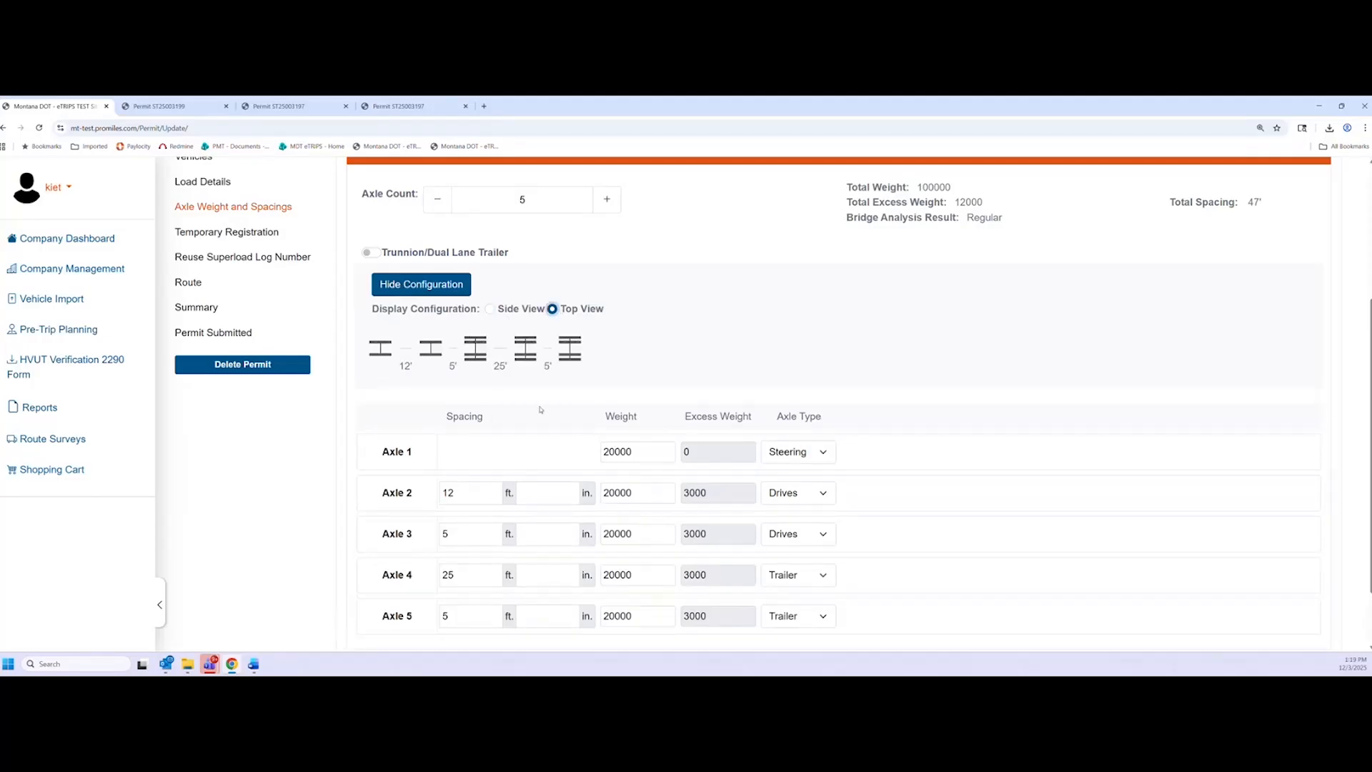
click(489, 309)
click(552, 308)
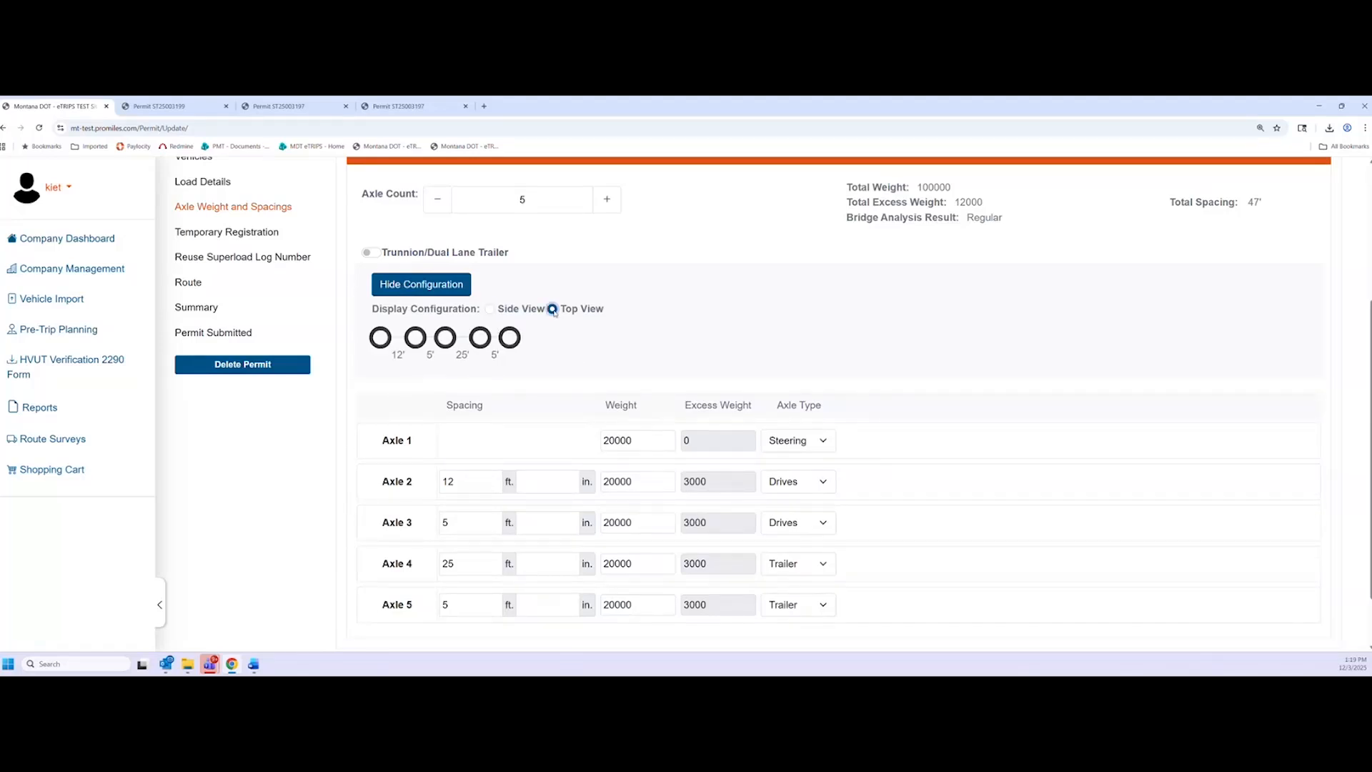
scroll(529, 393, down, 1)
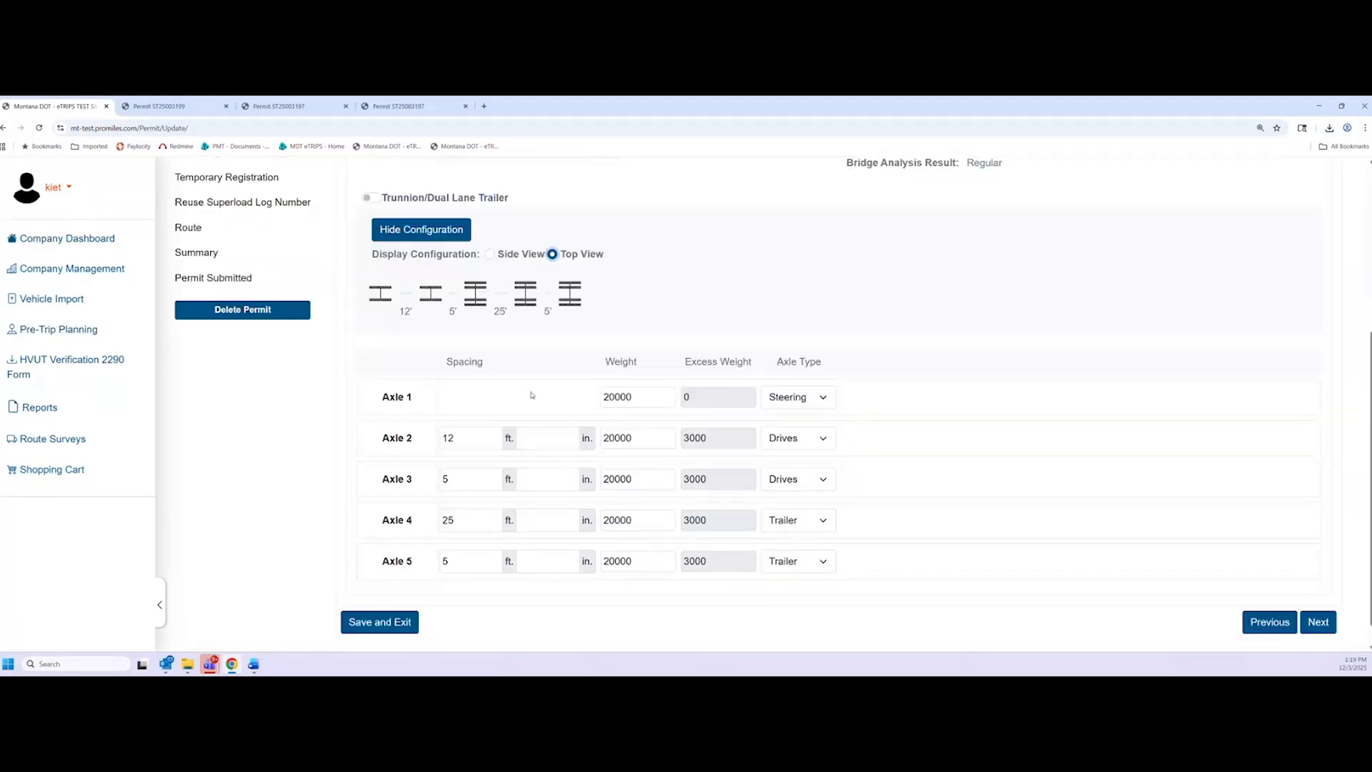
scroll(532, 394, down, 1)
scroll(532, 394, up, 2)
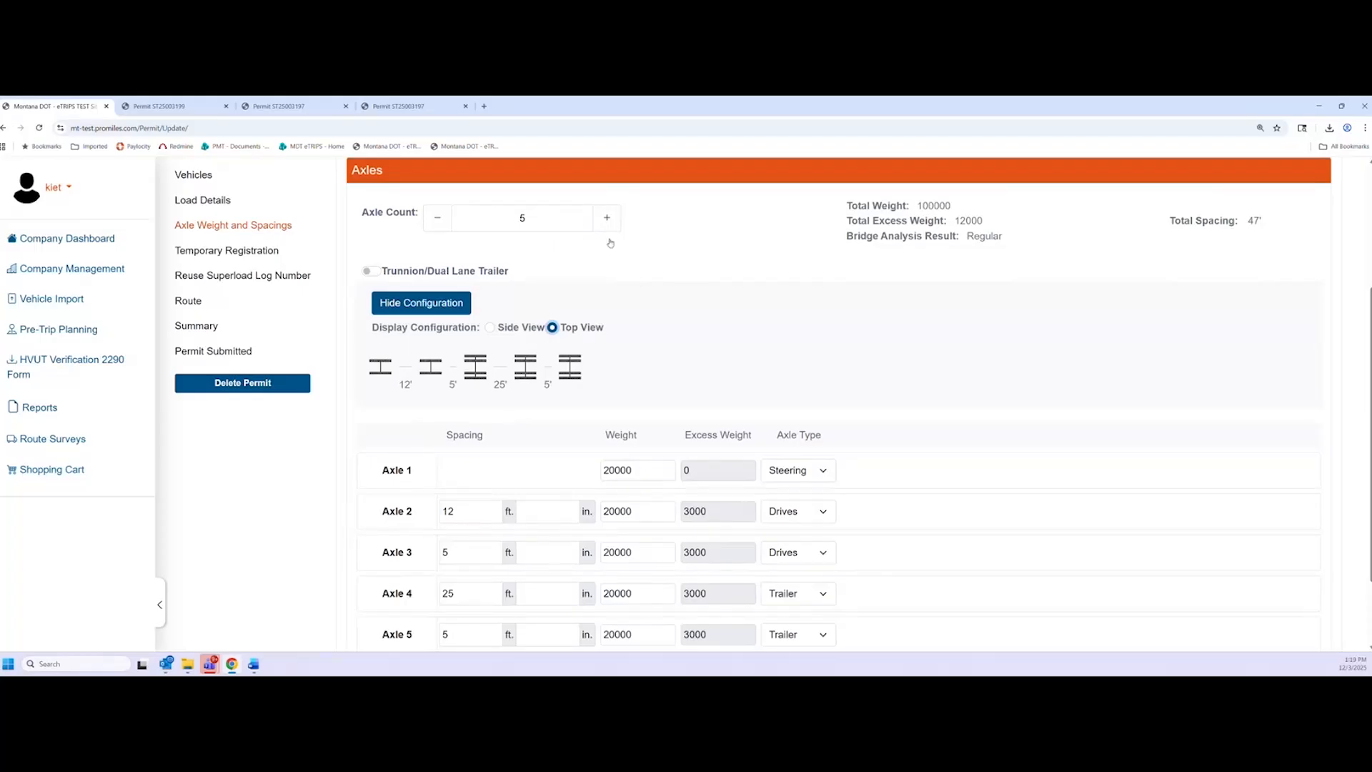
Add a sixth Booster axle with 5 ft spacing and 10000 weight
click(606, 217)
scroll(533, 638, down, 1)
scroll(643, 488, down, 1)
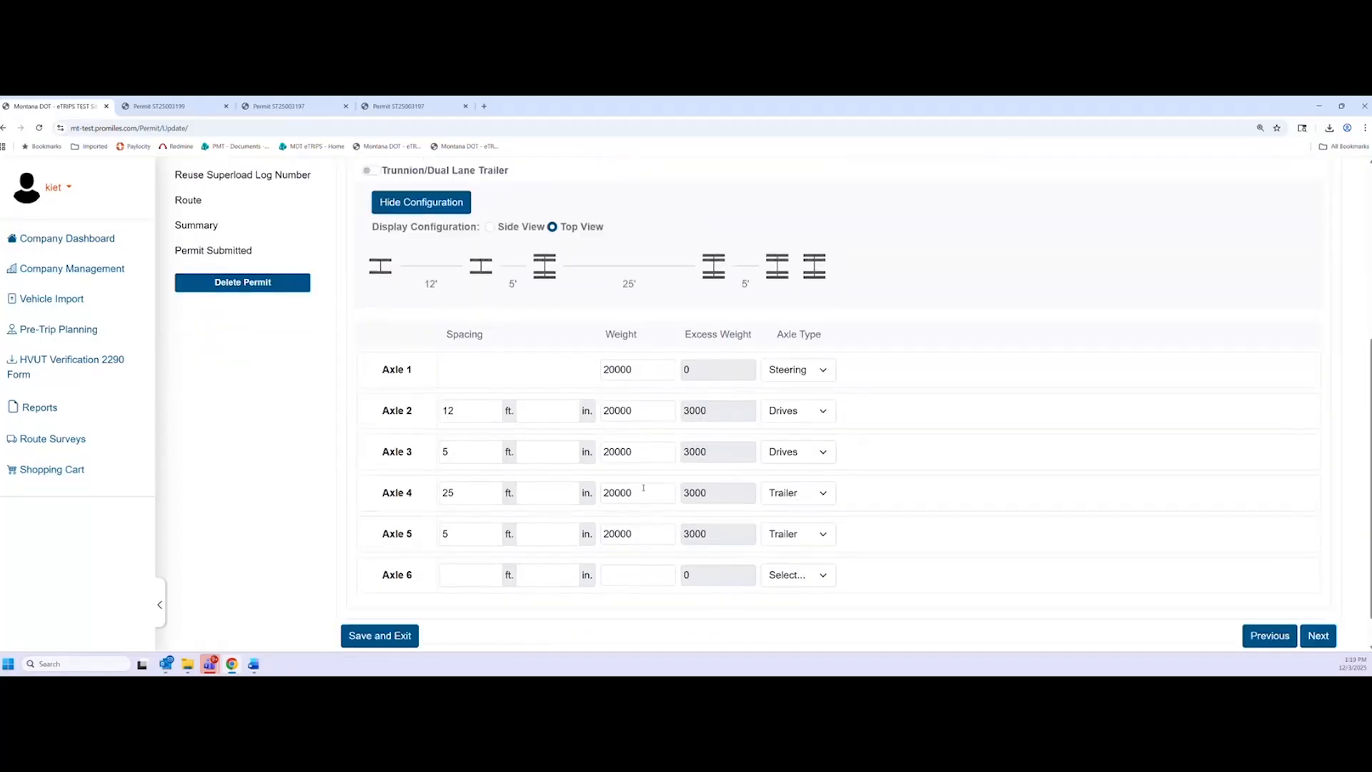
scroll(589, 371, up, 1)
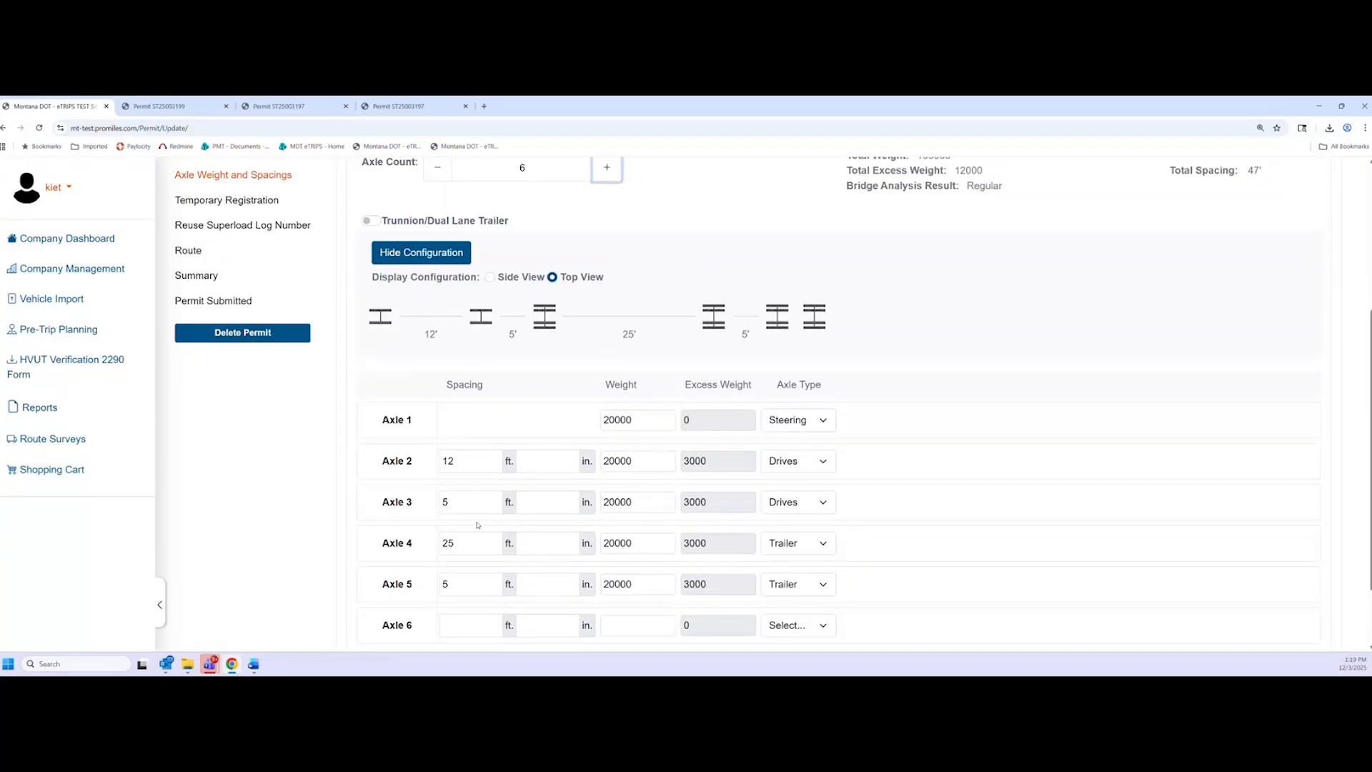
scroll(478, 525, down, 1)
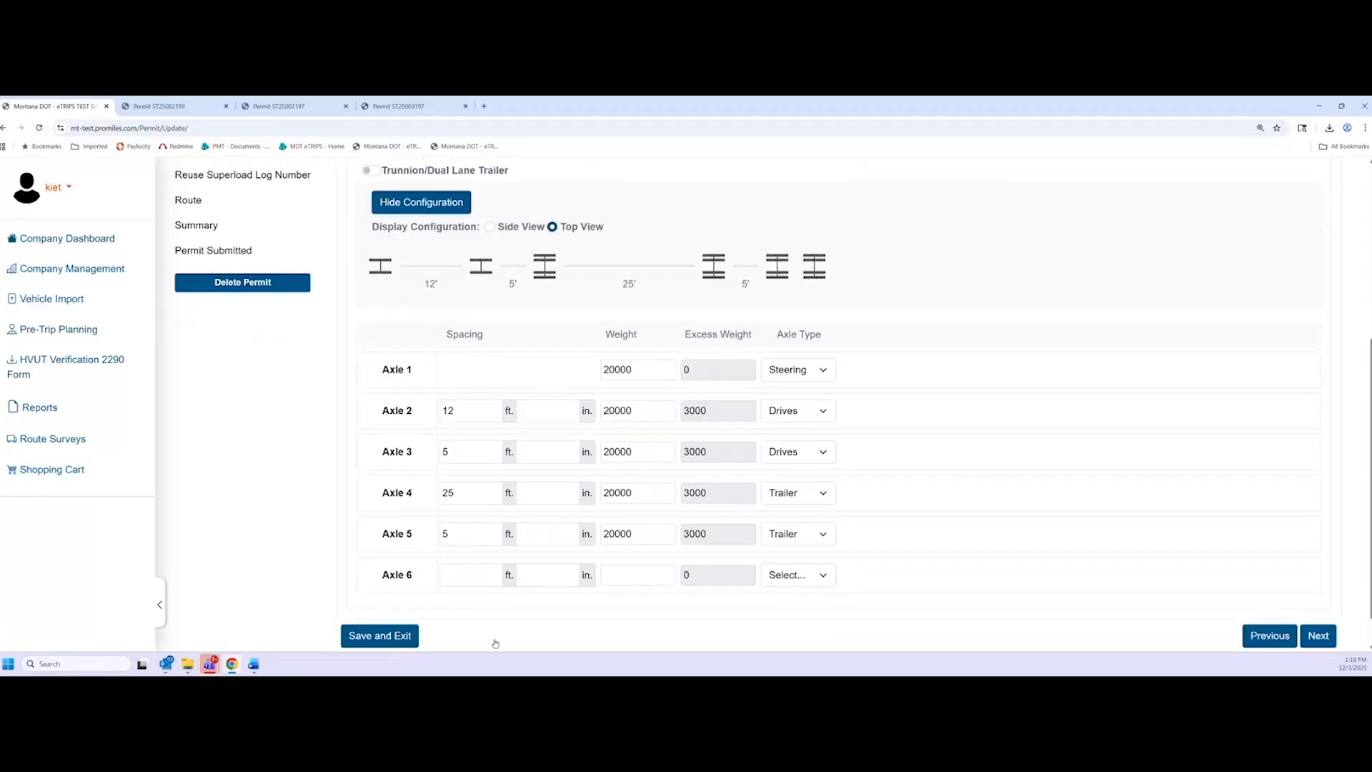
click(480, 577)
text(5)
click(624, 577)
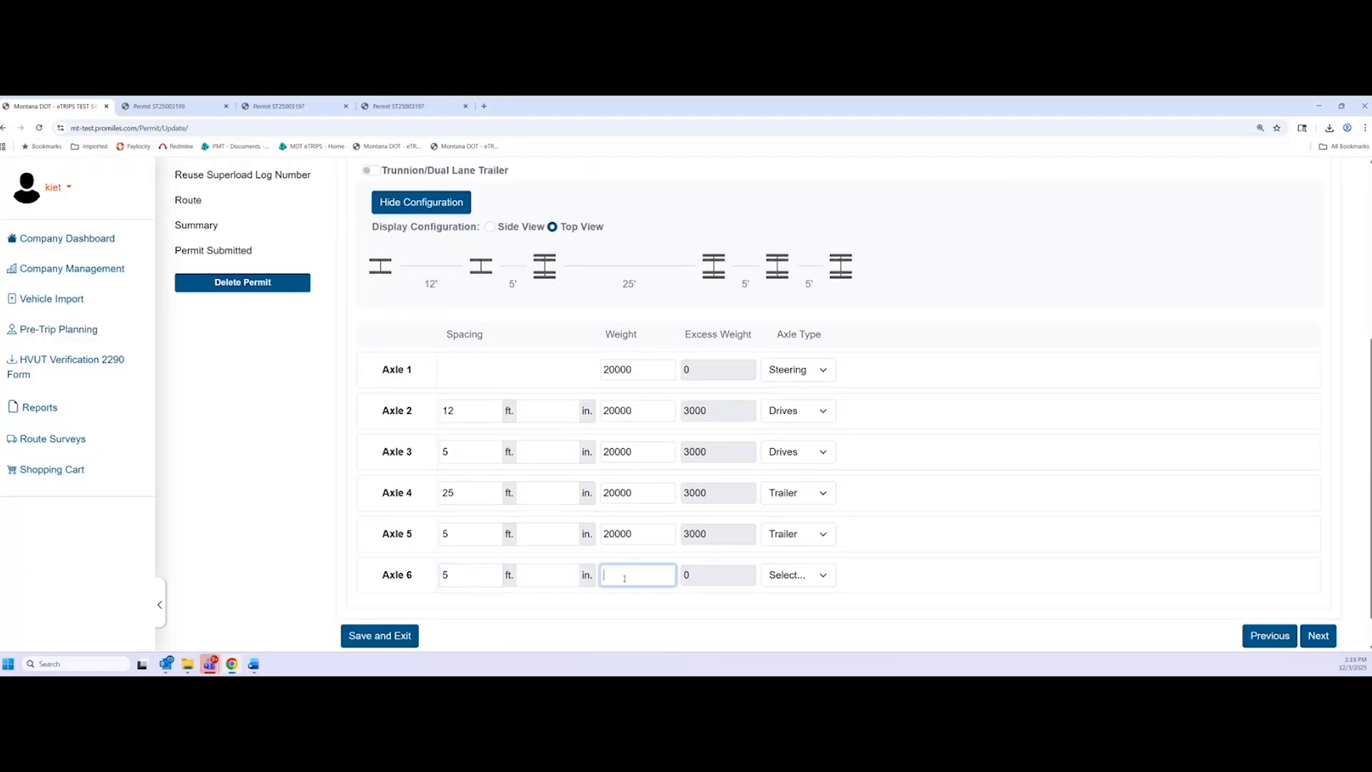
text(10000)
click(821, 576)
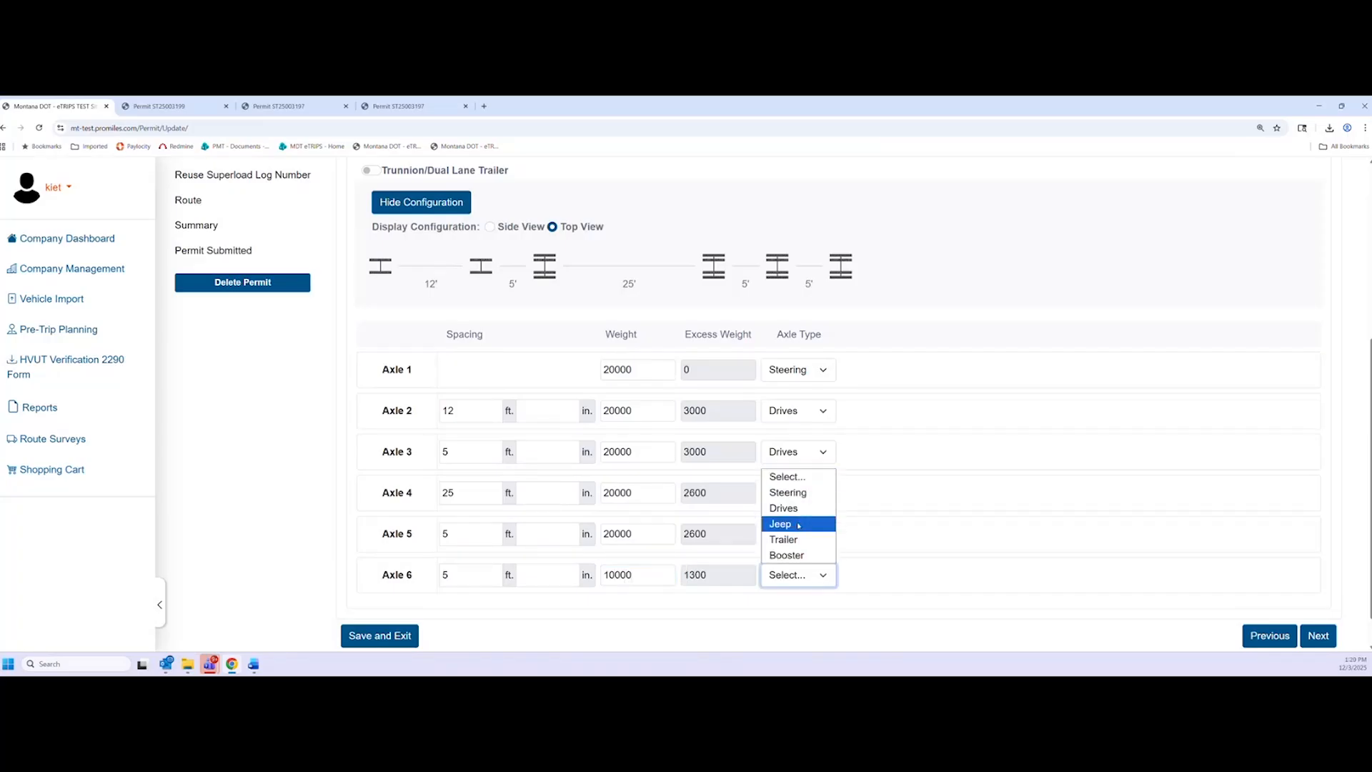
click(794, 555)
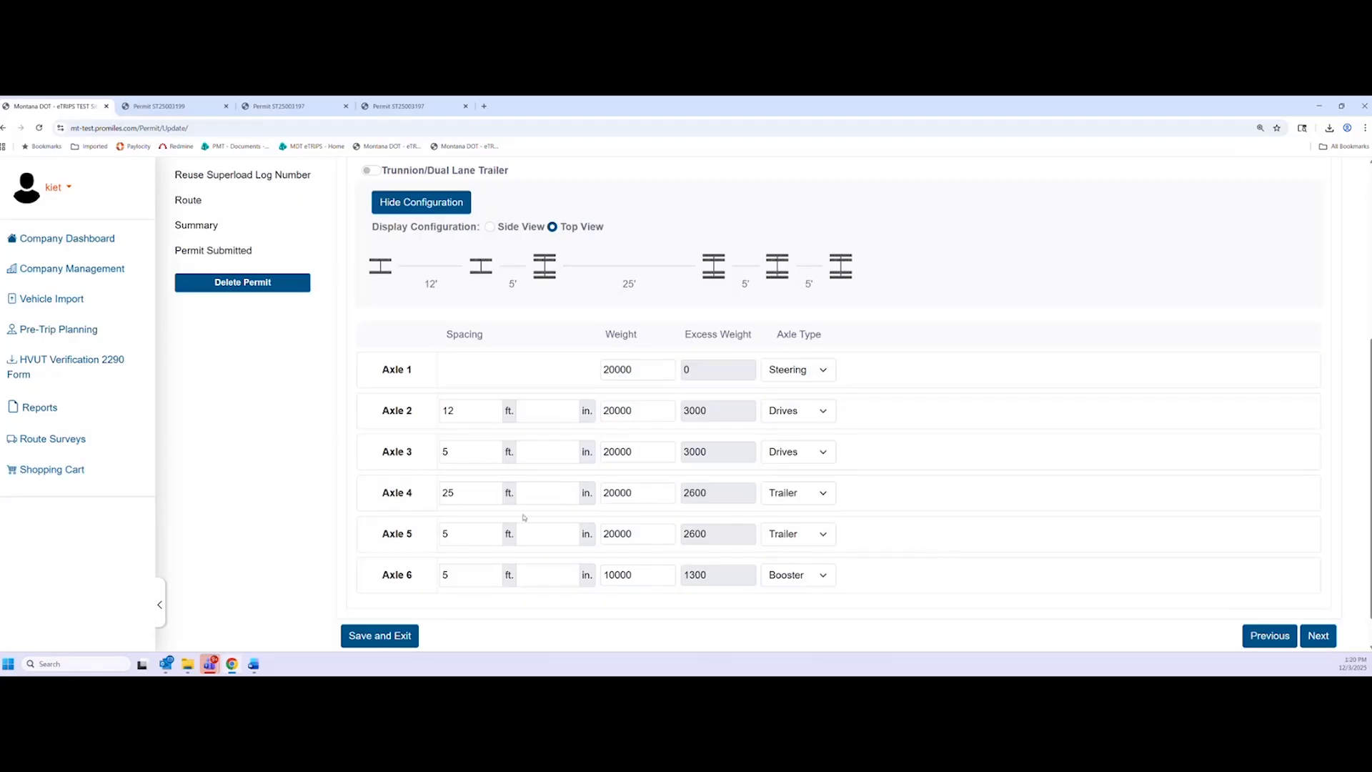
Check the sixth axle's weight against the 110000 Total Weight figure
double_click(620, 584)
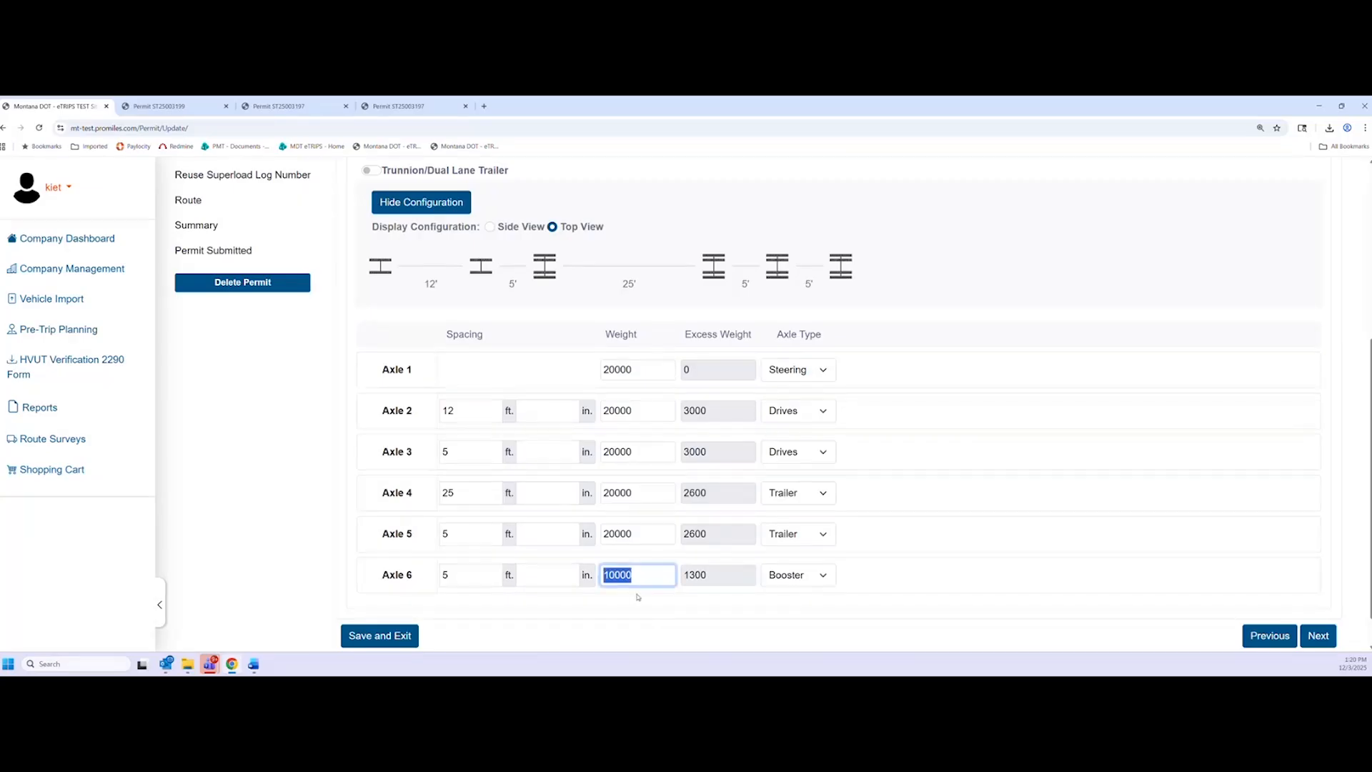
scroll(693, 541, up, 1)
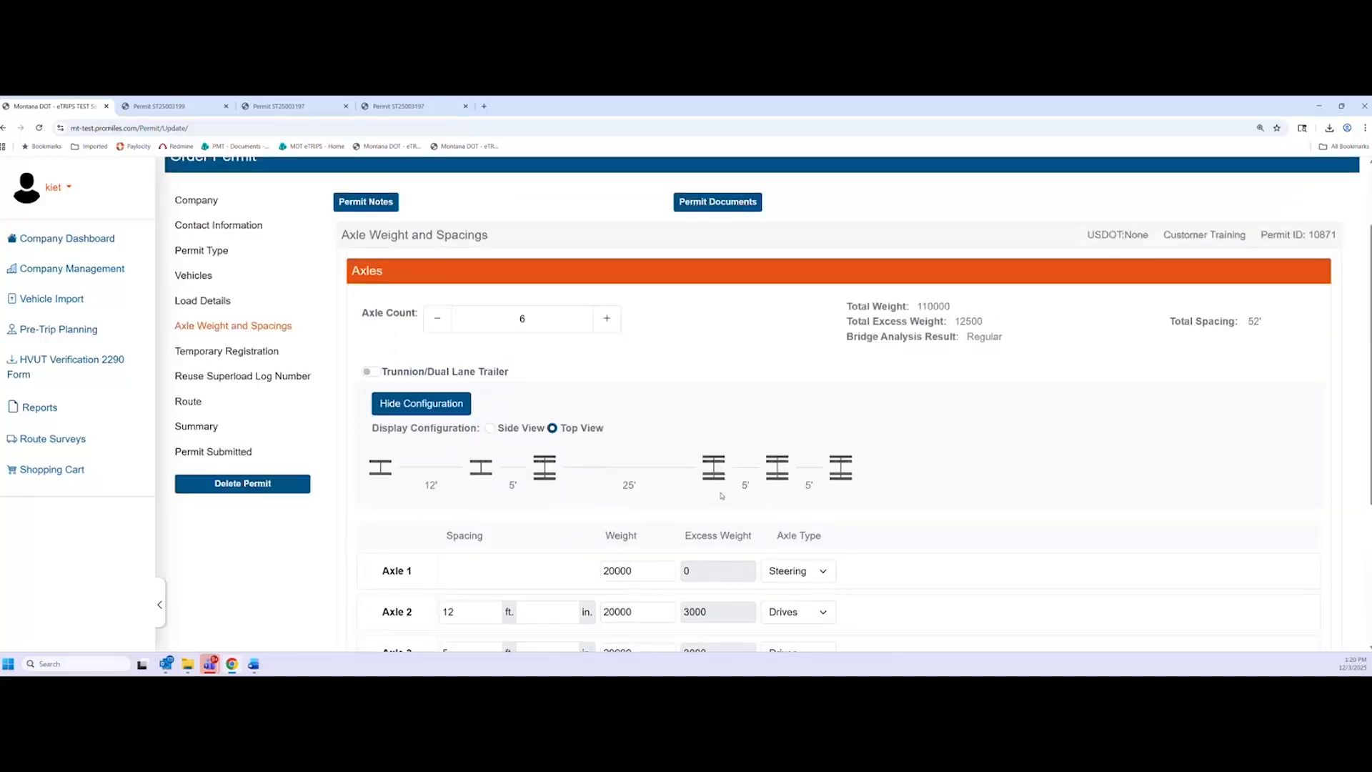
drag(921, 305, 949, 308)
click(945, 309)
scroll(611, 314, down, 3)
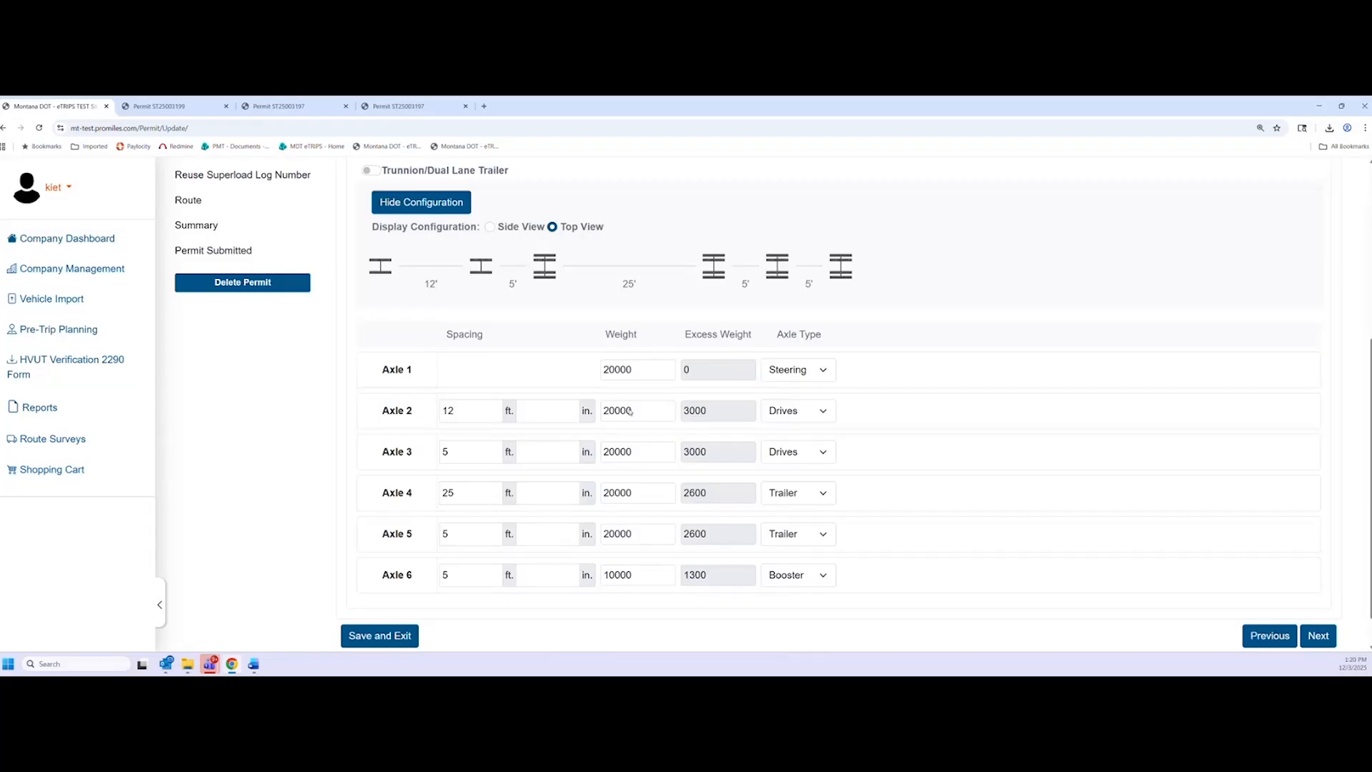
scroll(848, 600, up, 2)
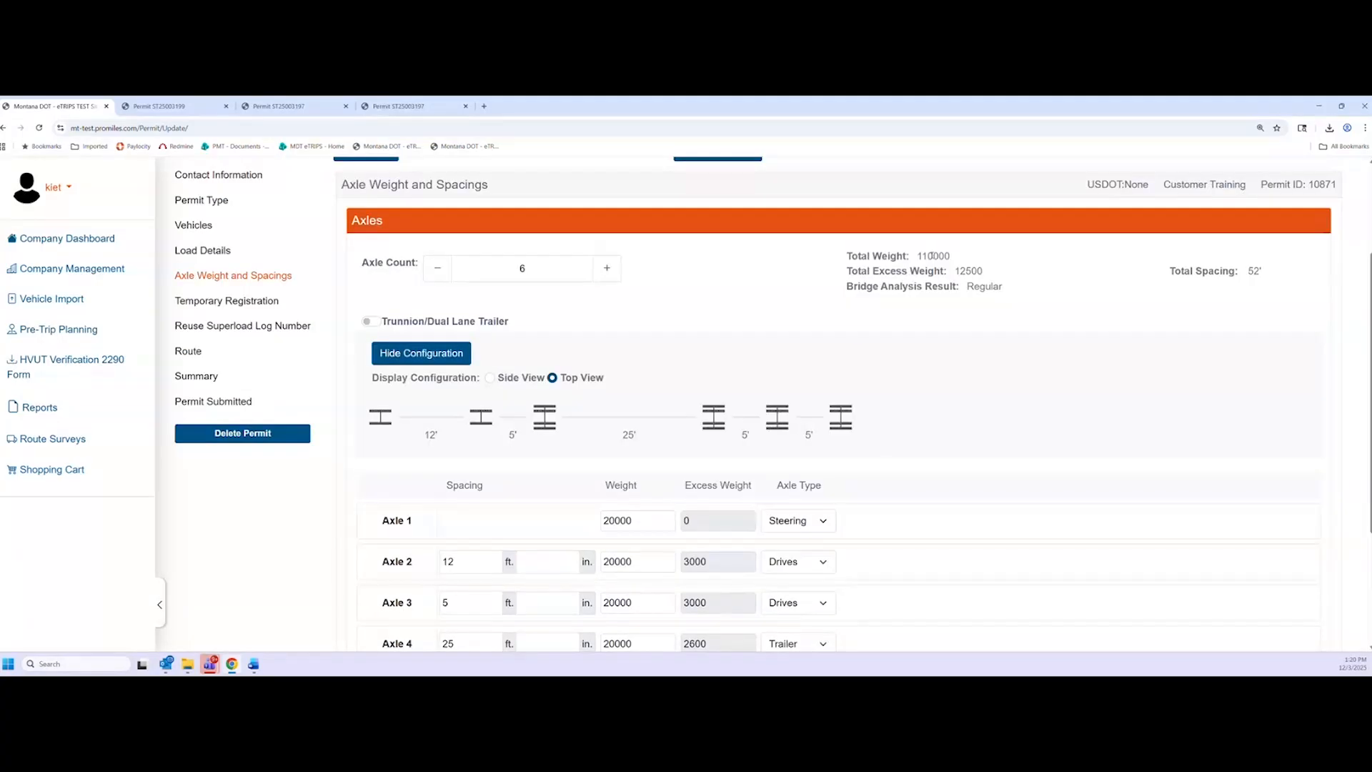
scroll(614, 546, down, 1)
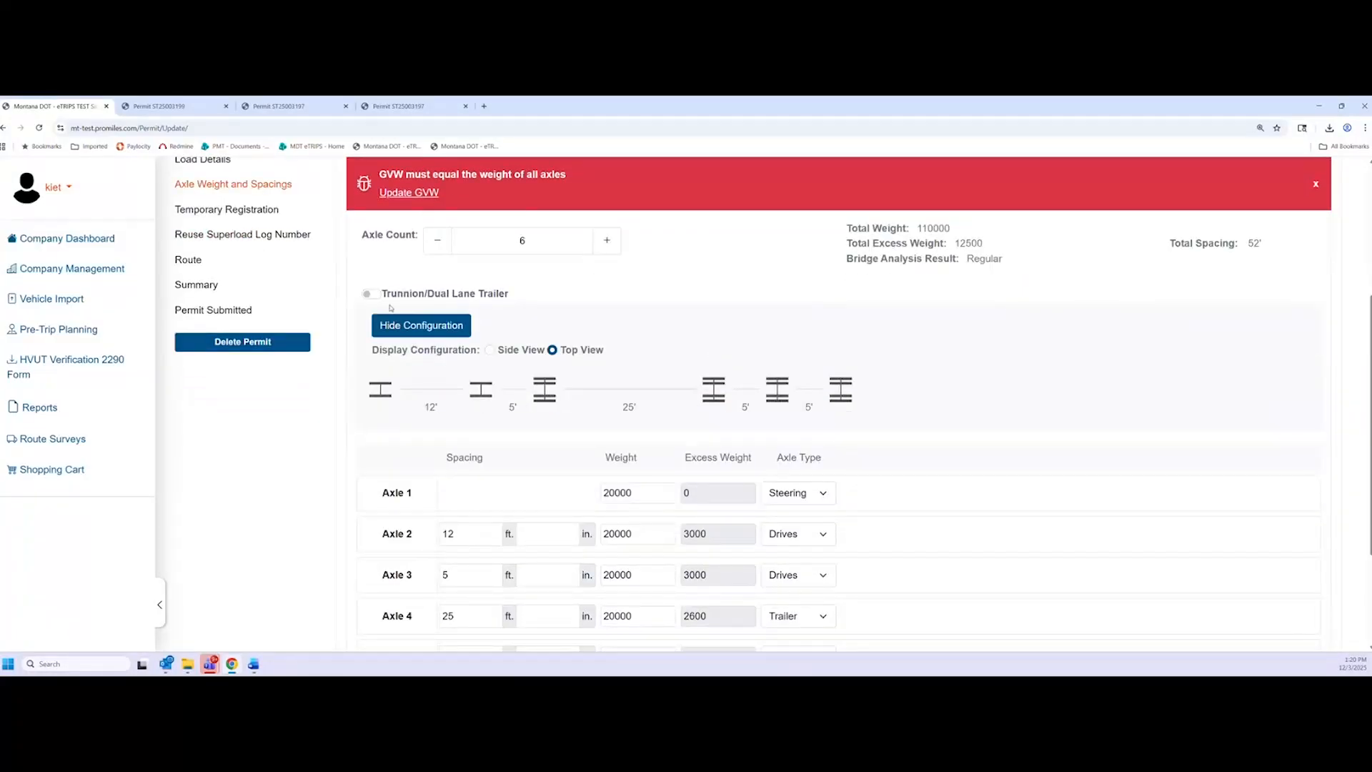
Update the GVW from the error banner to match the 110000 axle total
scroll(428, 357, down, 1)
scroll(461, 398, down, 1)
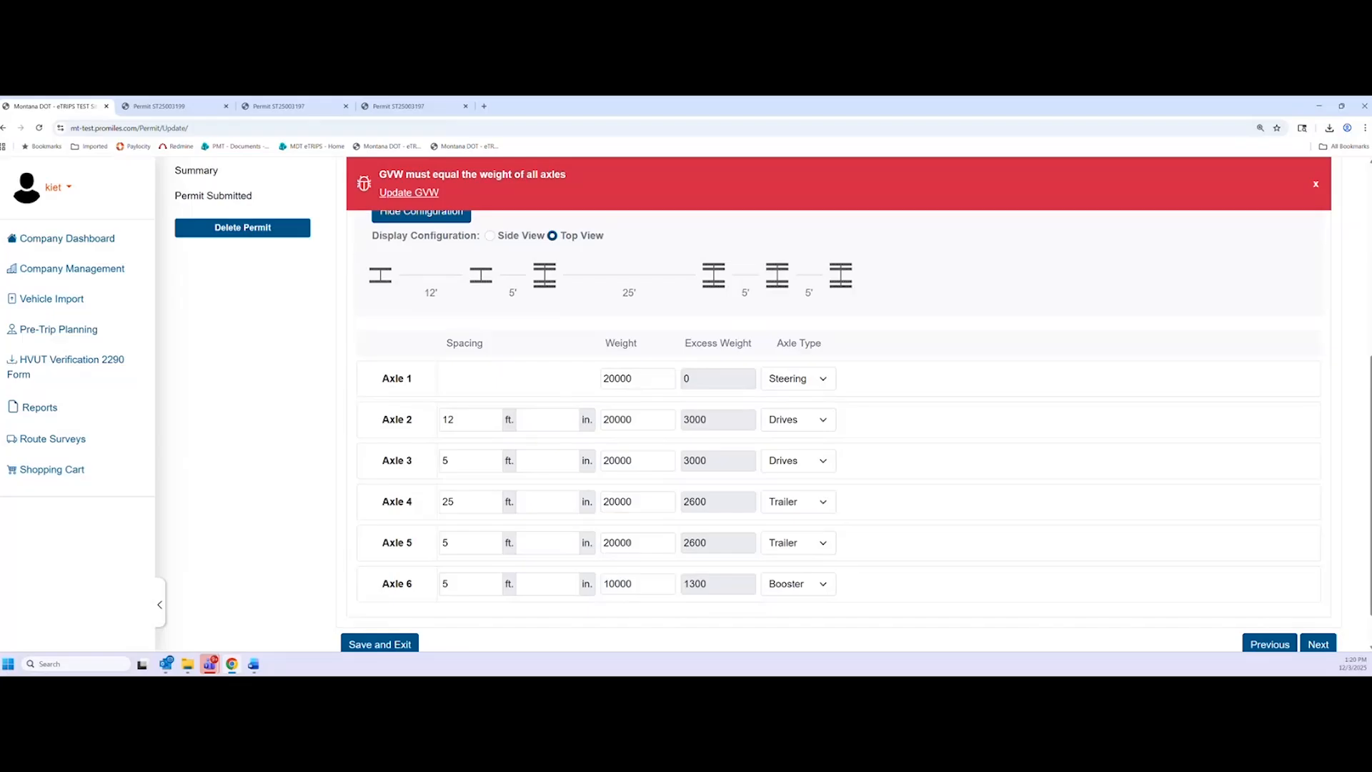
scroll(641, 441, up, 1)
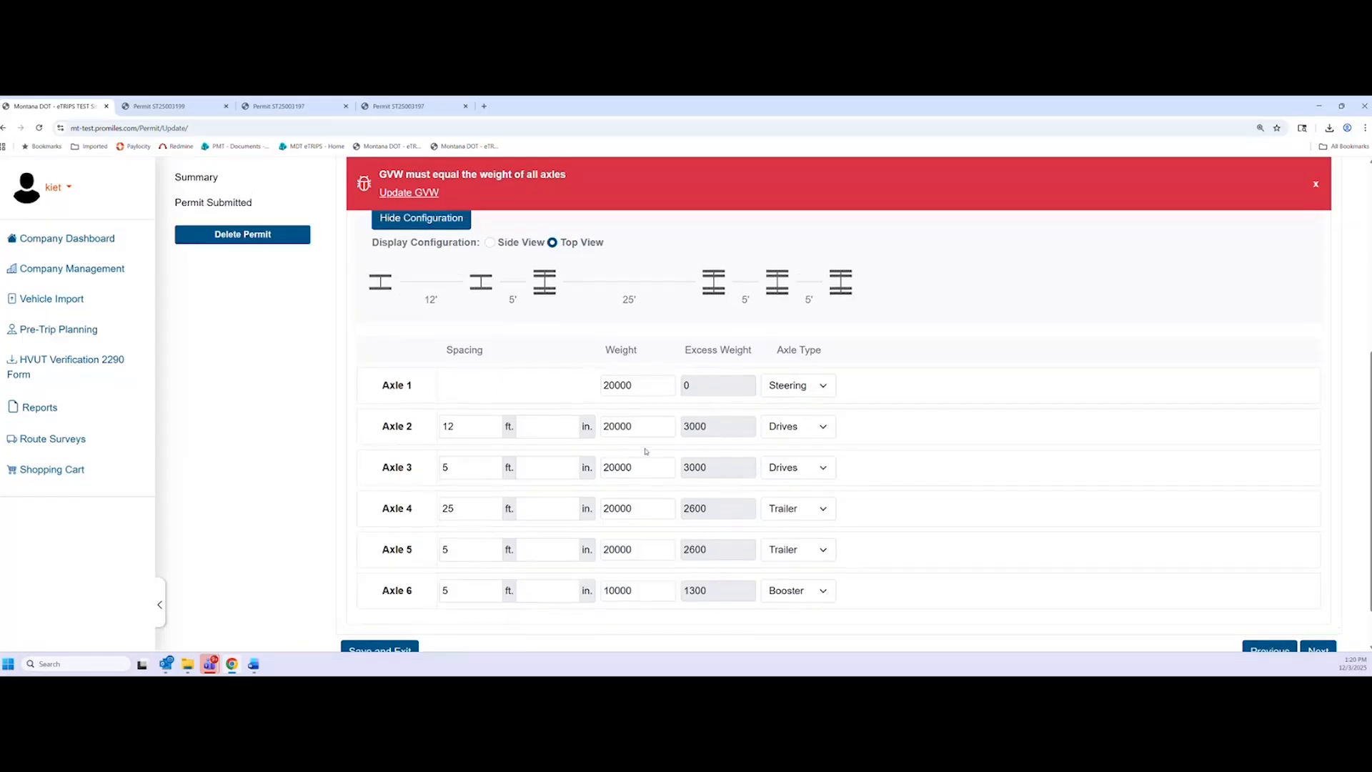
scroll(646, 452, up, 4)
scroll(634, 500, down, 3)
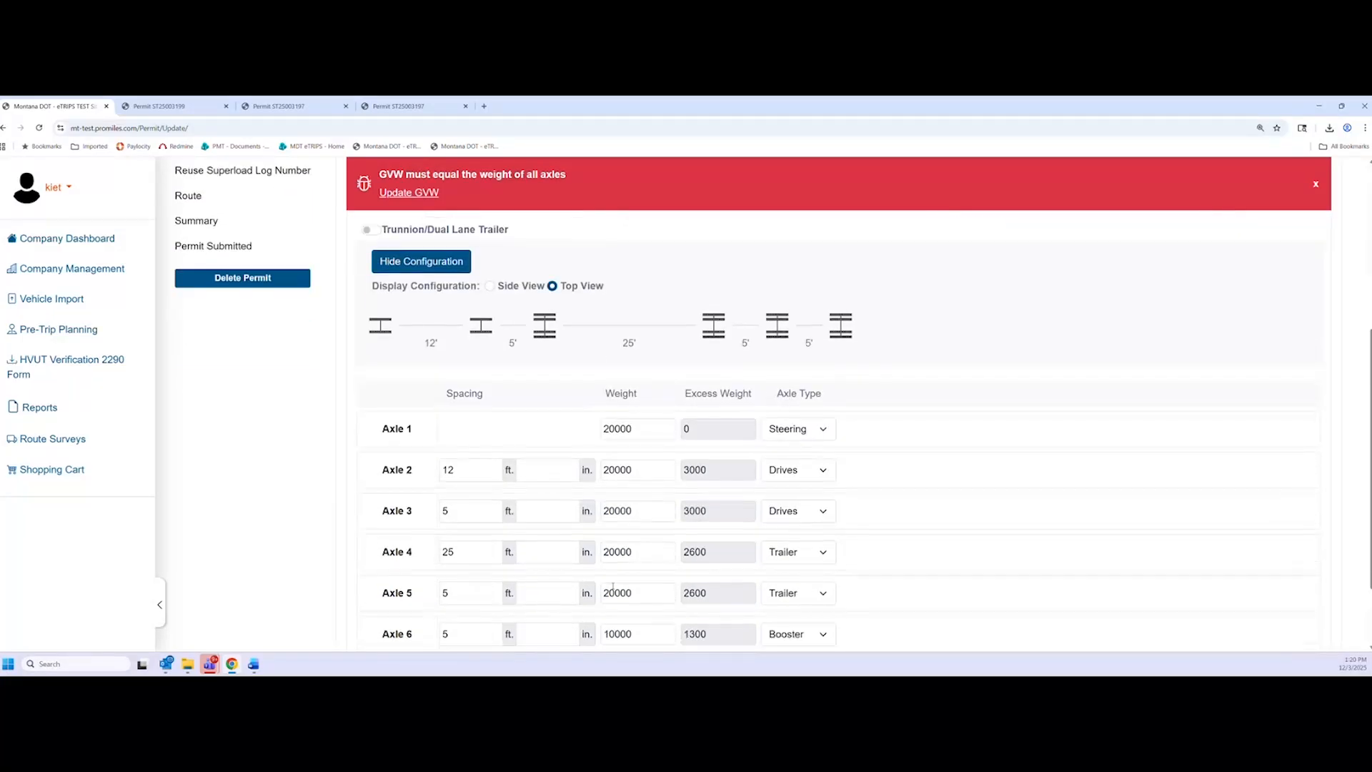
scroll(612, 589, up, 1)
scroll(611, 589, up, 1)
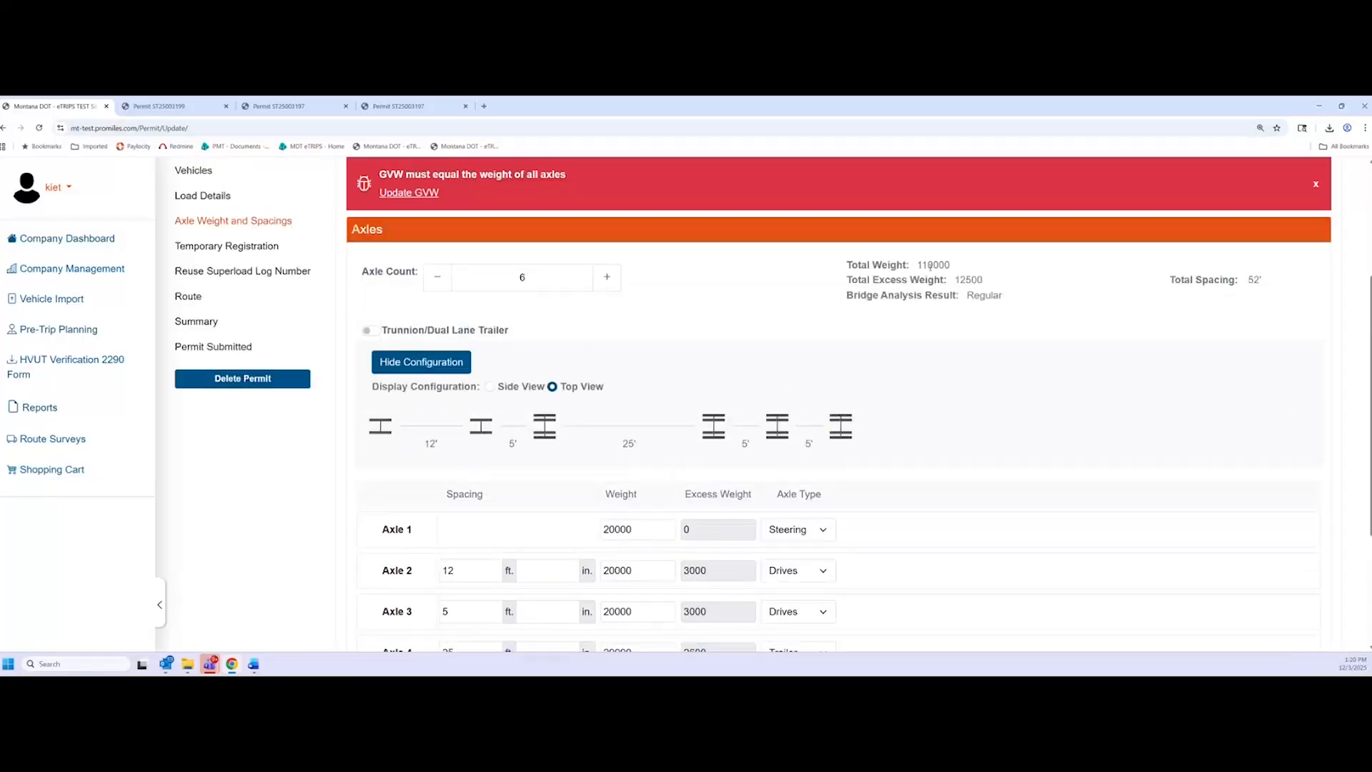
click(409, 193)
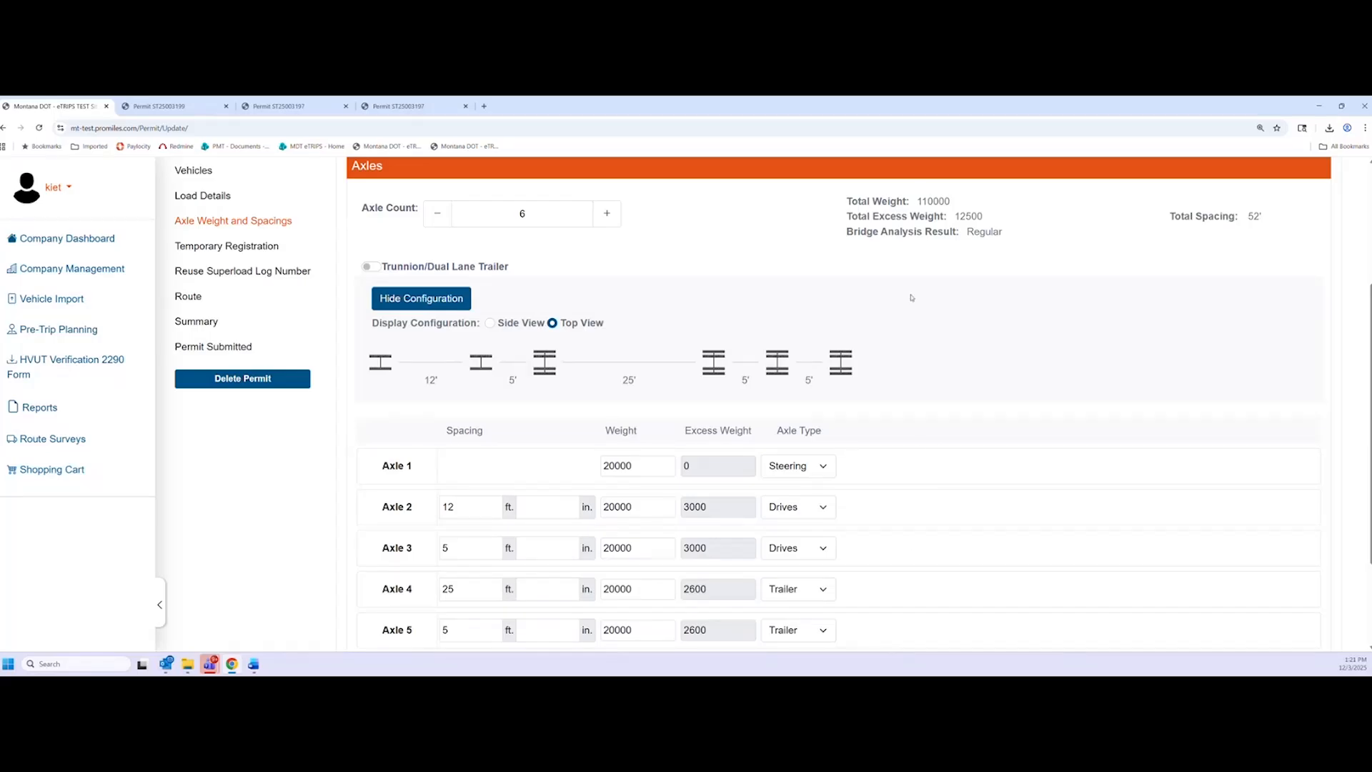
Review the updated axle page and continue to the next permit step
scroll(921, 450, down, 2)
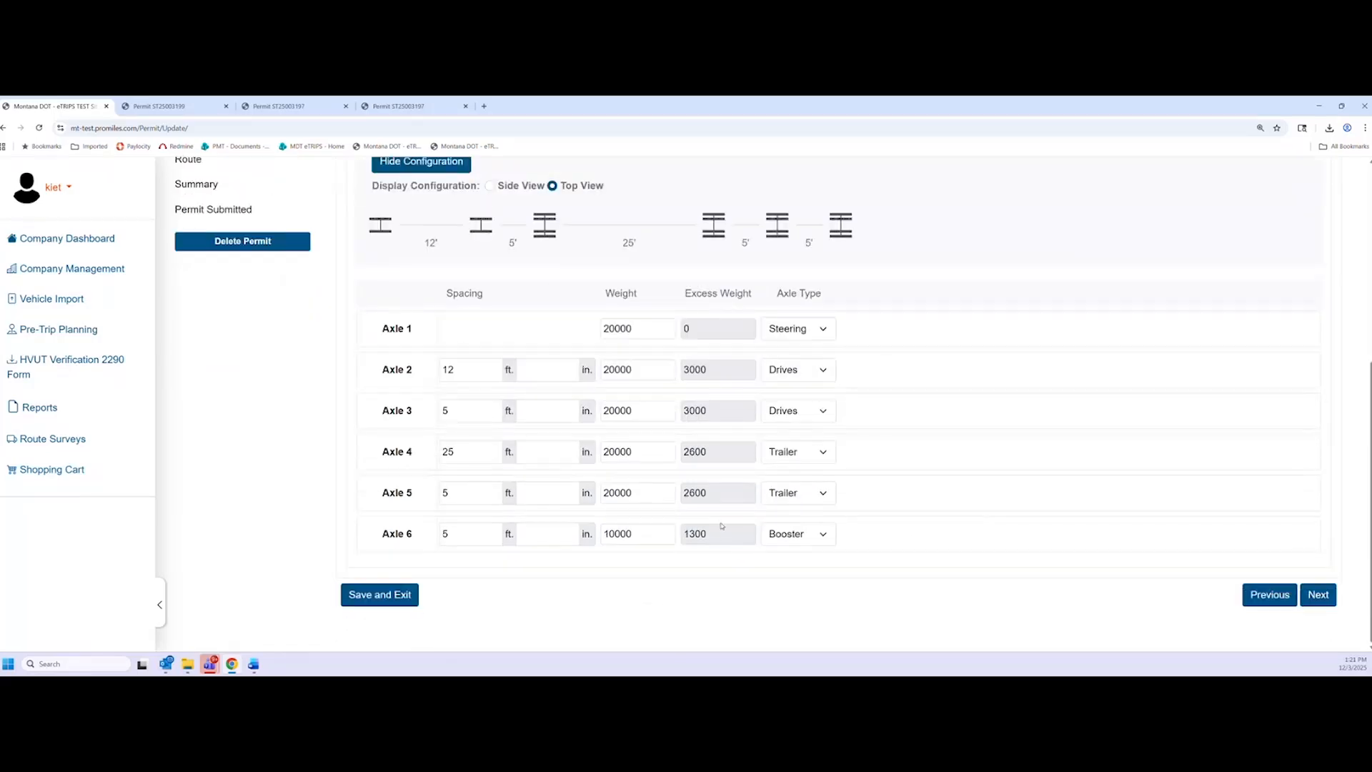
scroll(801, 538, up, 1)
scroll(876, 546, up, 1)
scroll(986, 539, down, 2)
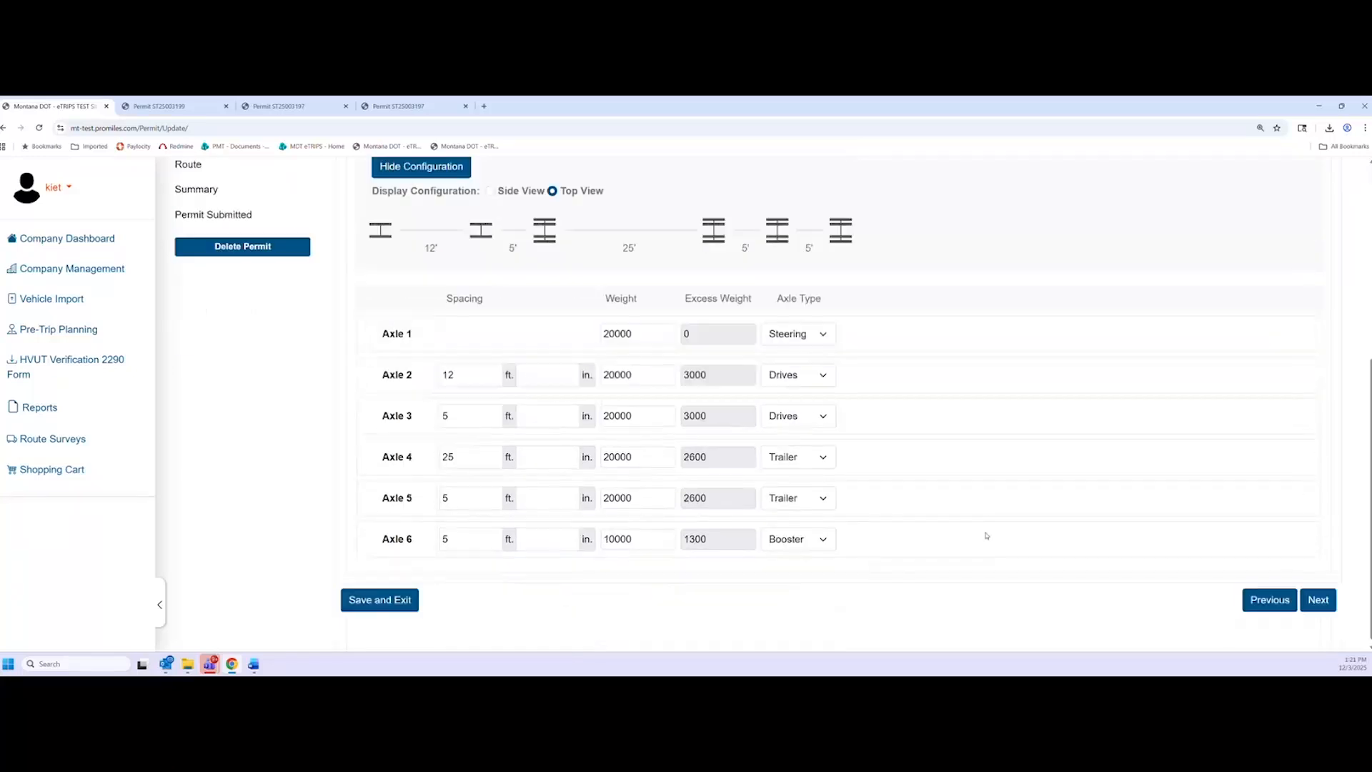
click(1317, 595)
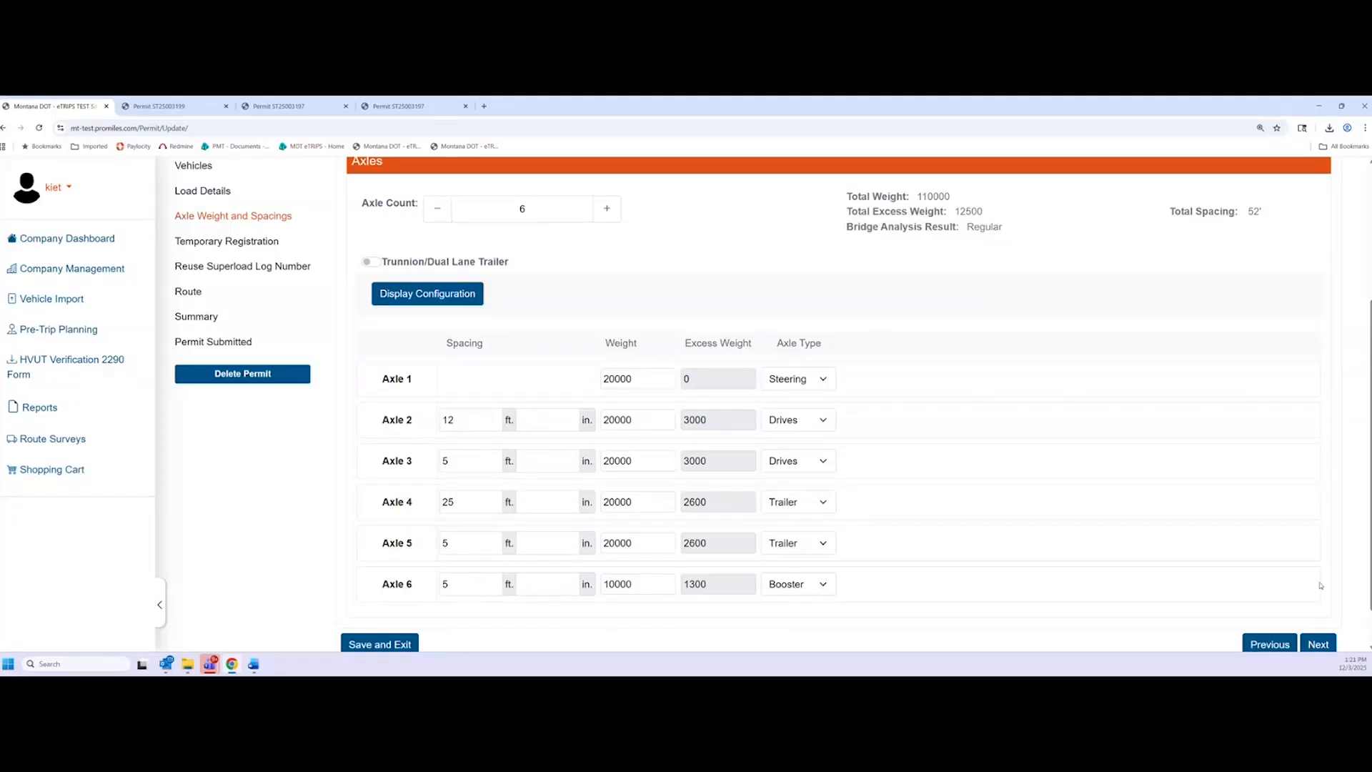
Add temporary registration for 3 trailers and a truck, then skip past the superload step
click(1318, 644)
click(411, 377)
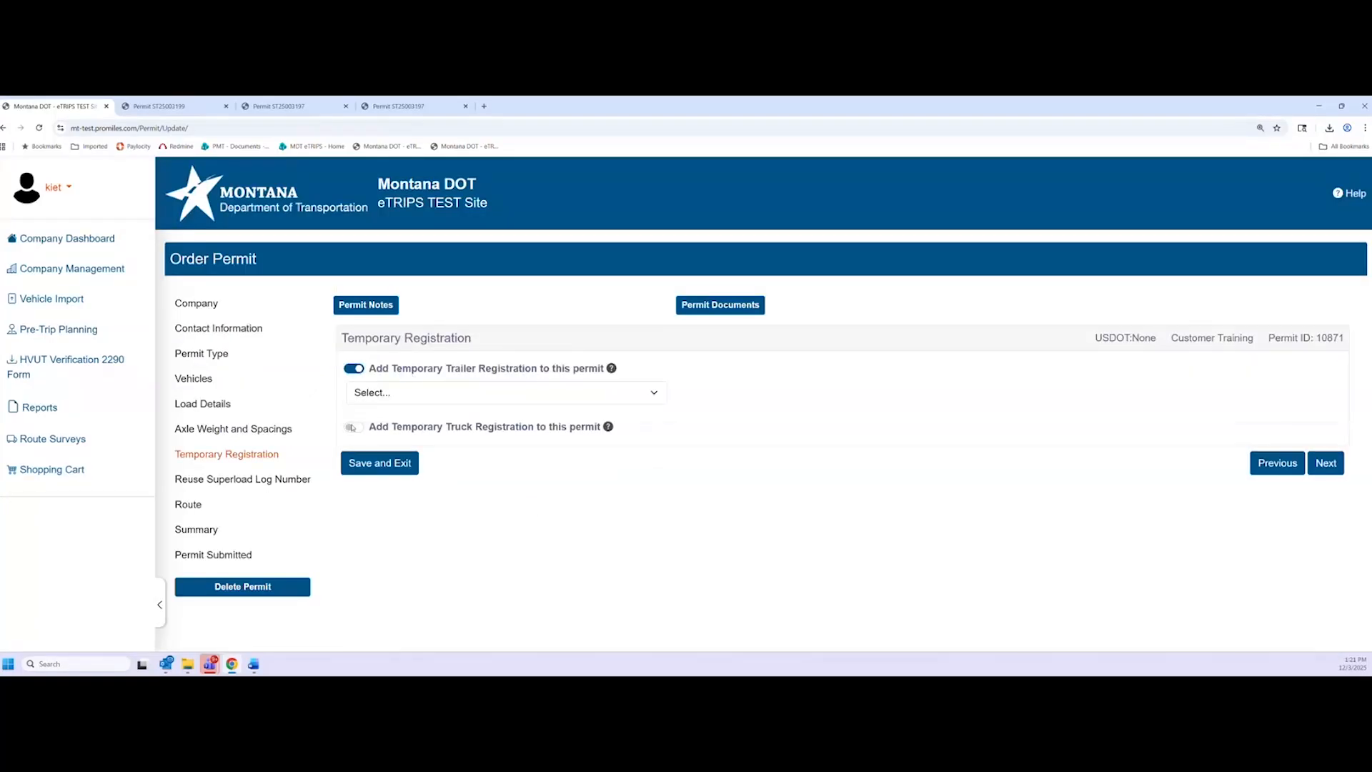
click(469, 393)
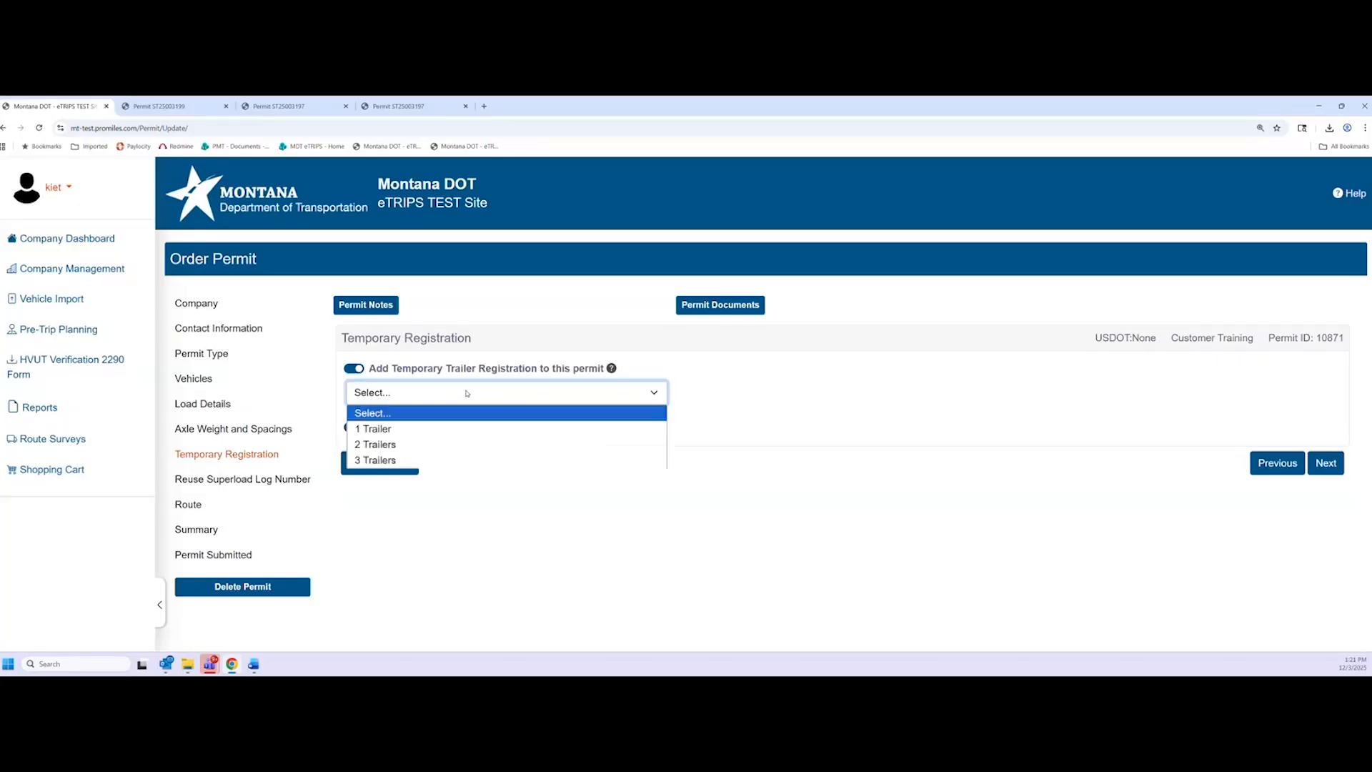
key(Down)
key(Down)
key(Down)
key(Return)
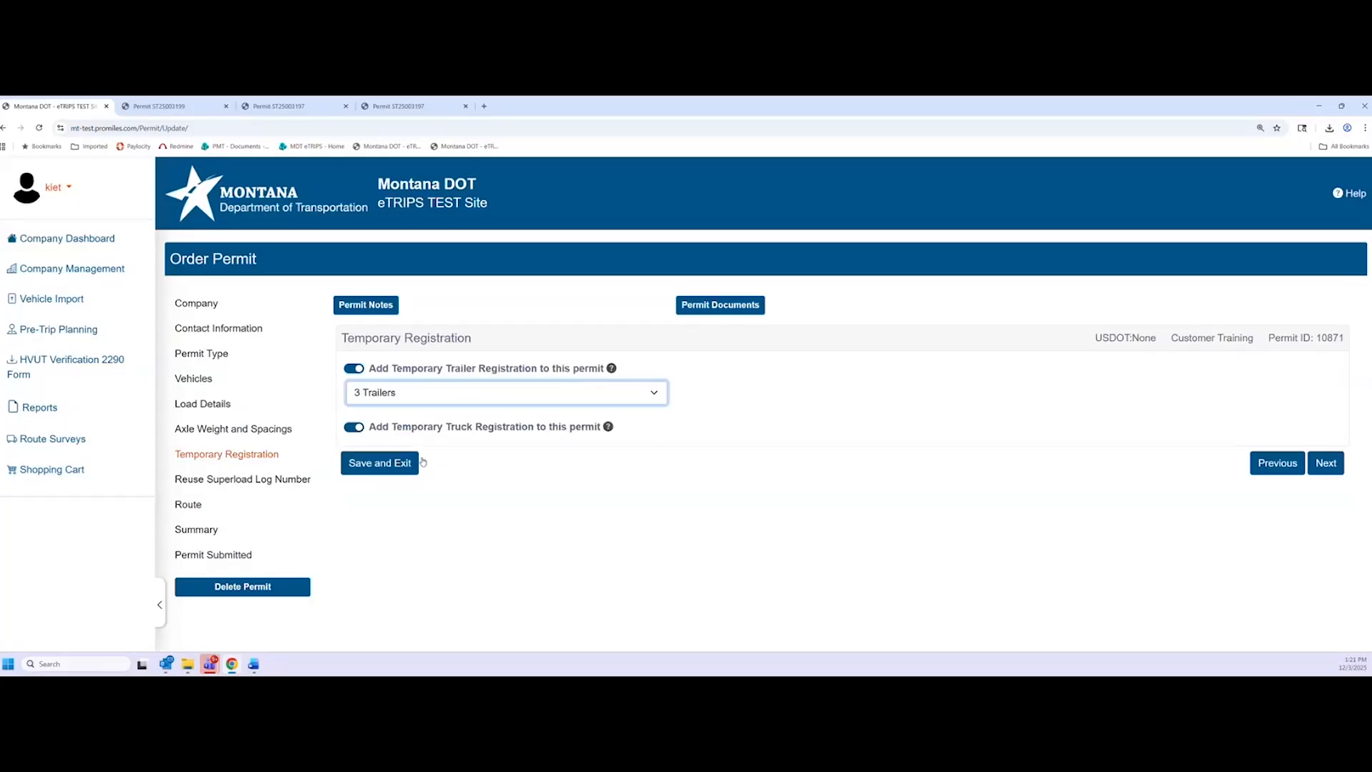
click(932, 434)
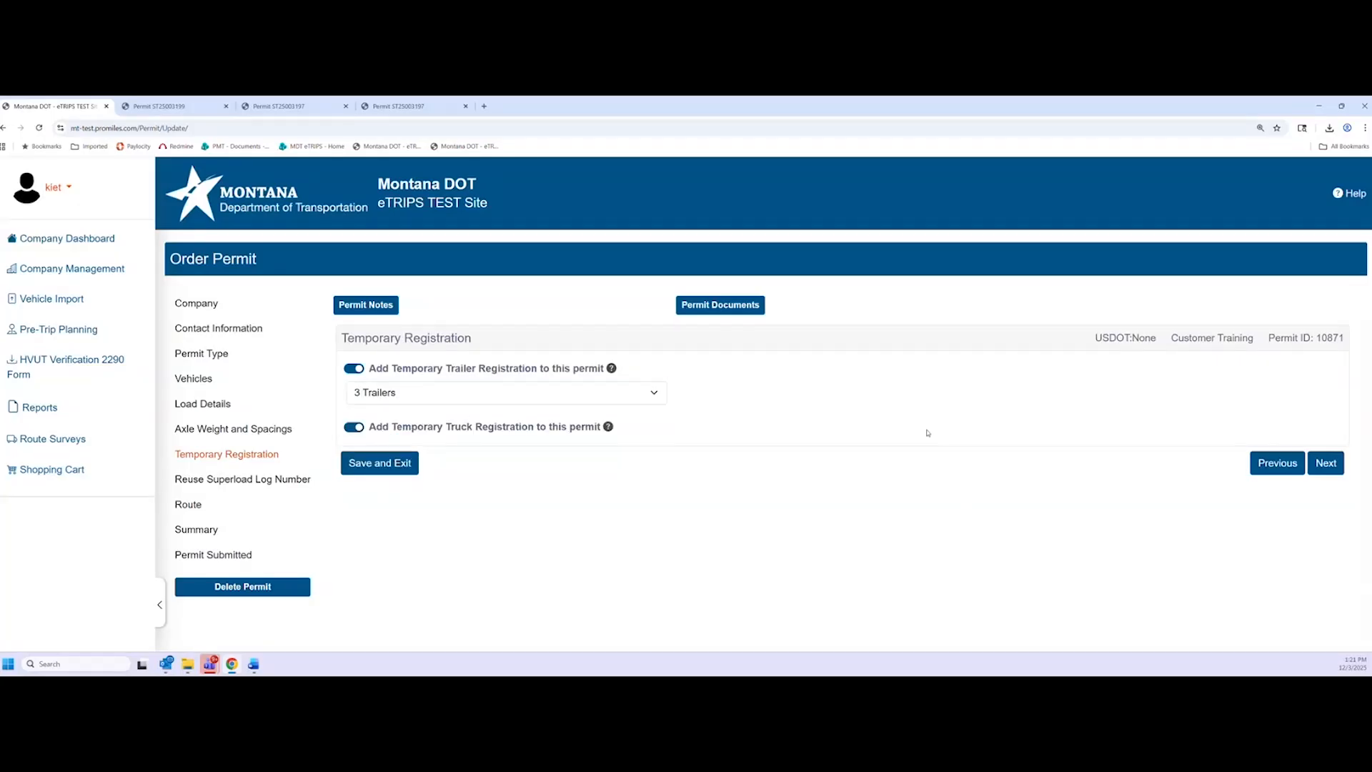
click(1327, 463)
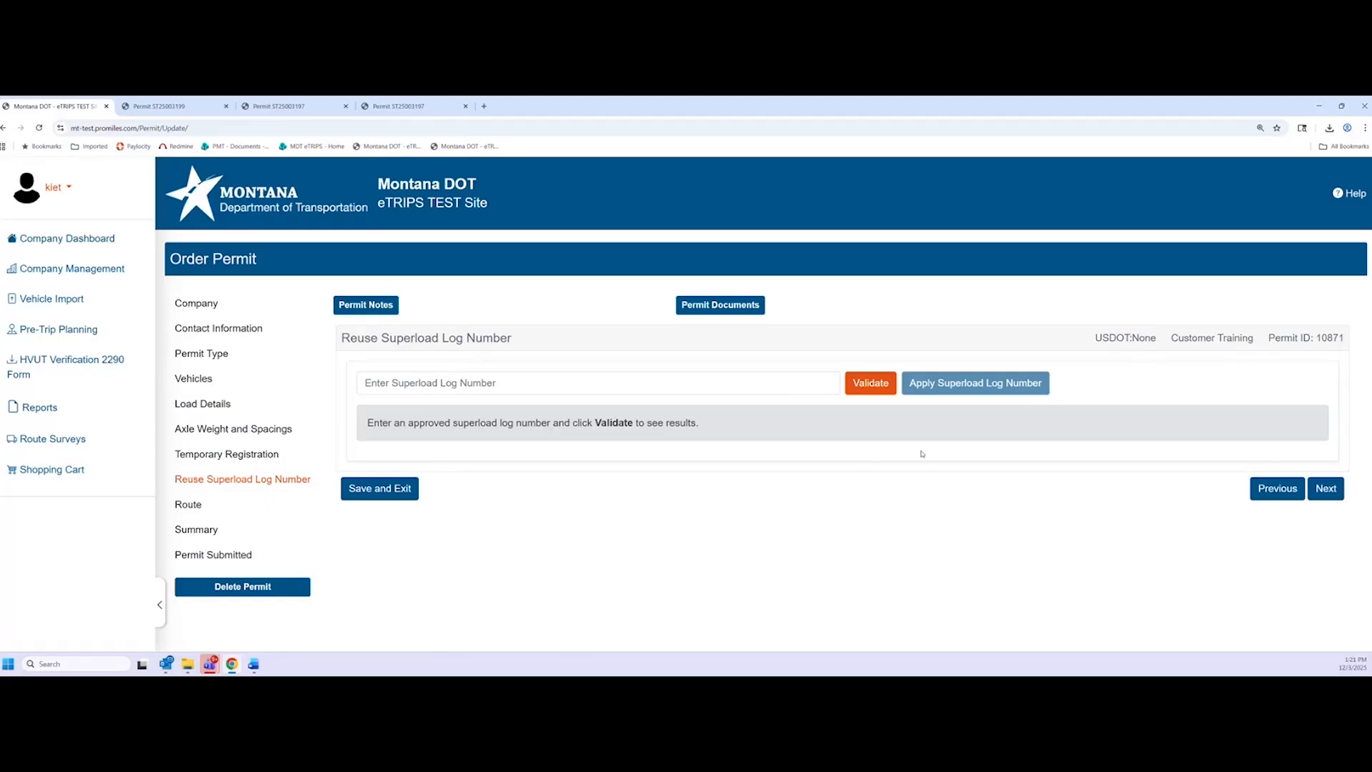
click(1327, 489)
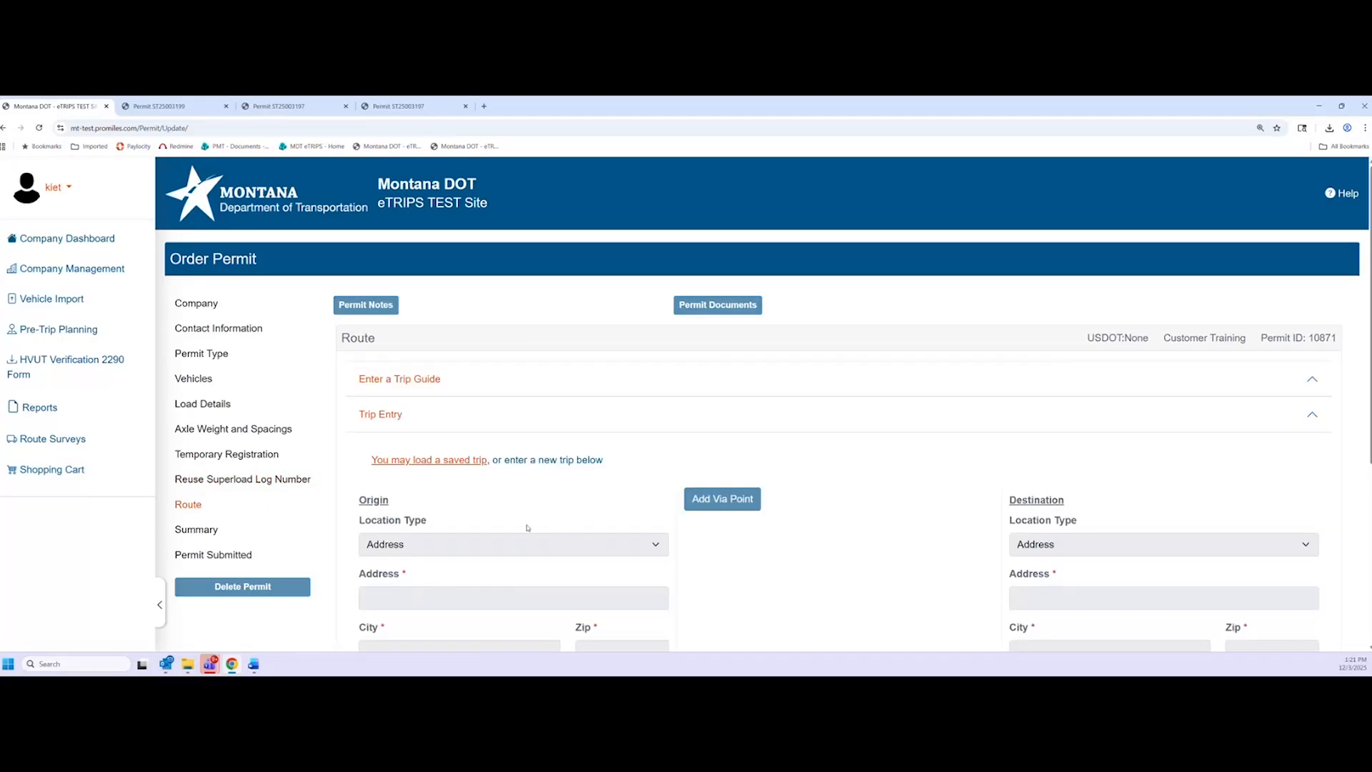
Recalculate the route for the changed dimensions and look over the result
scroll(559, 508, down, 2)
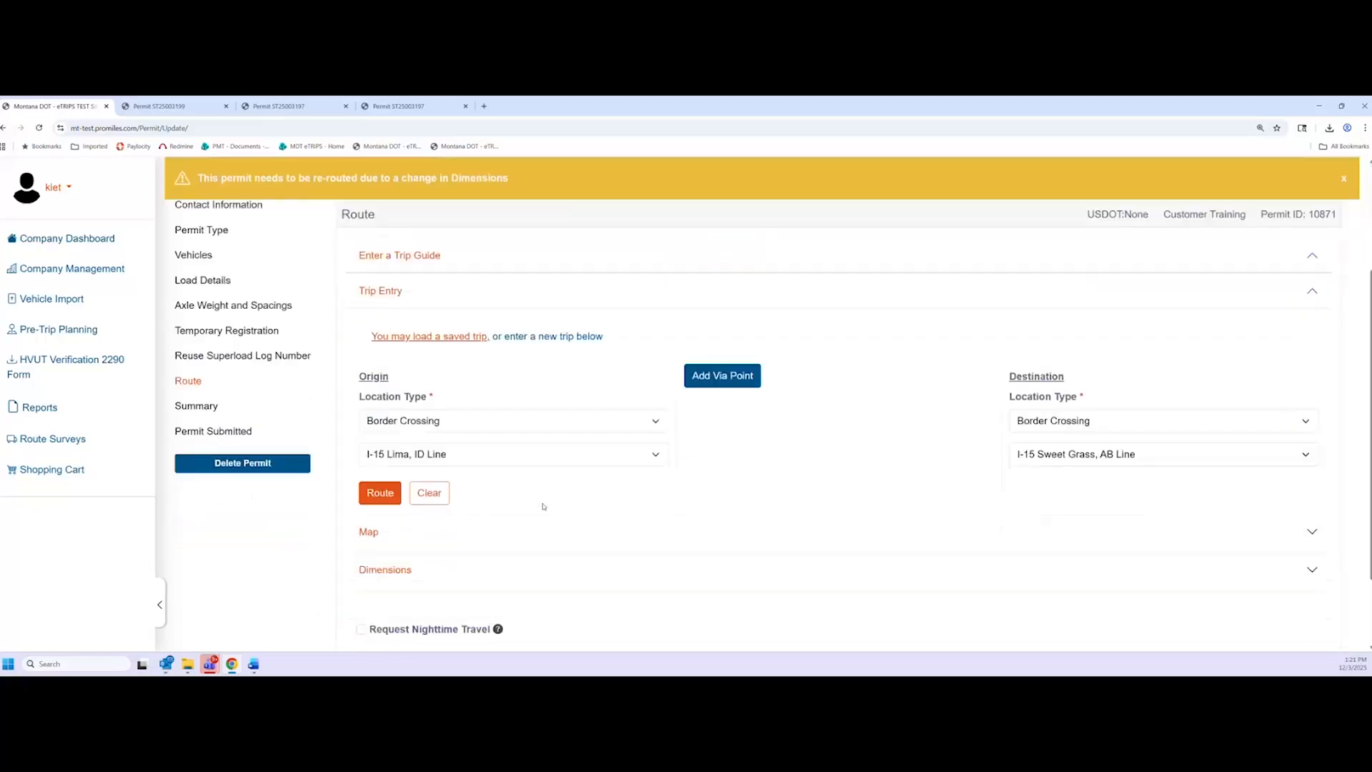
scroll(544, 505, down, 1)
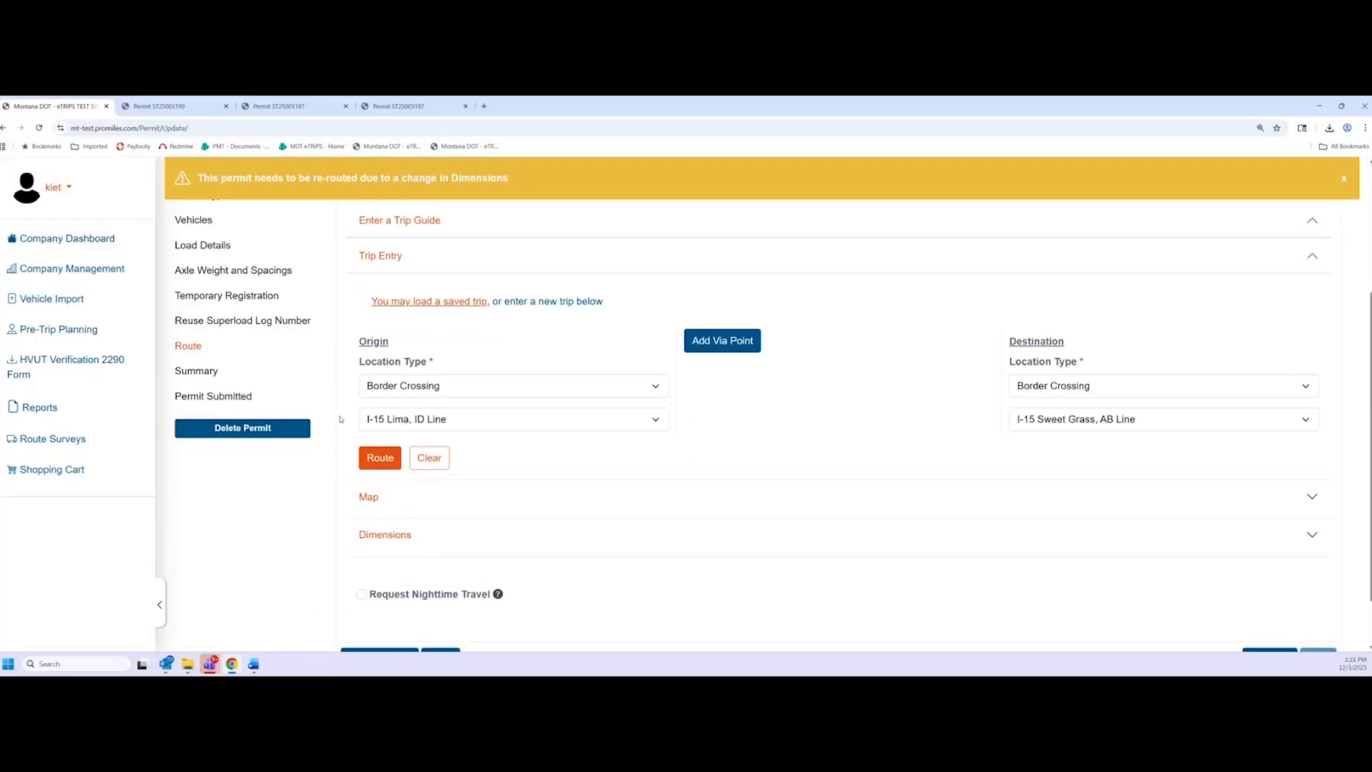
click(375, 463)
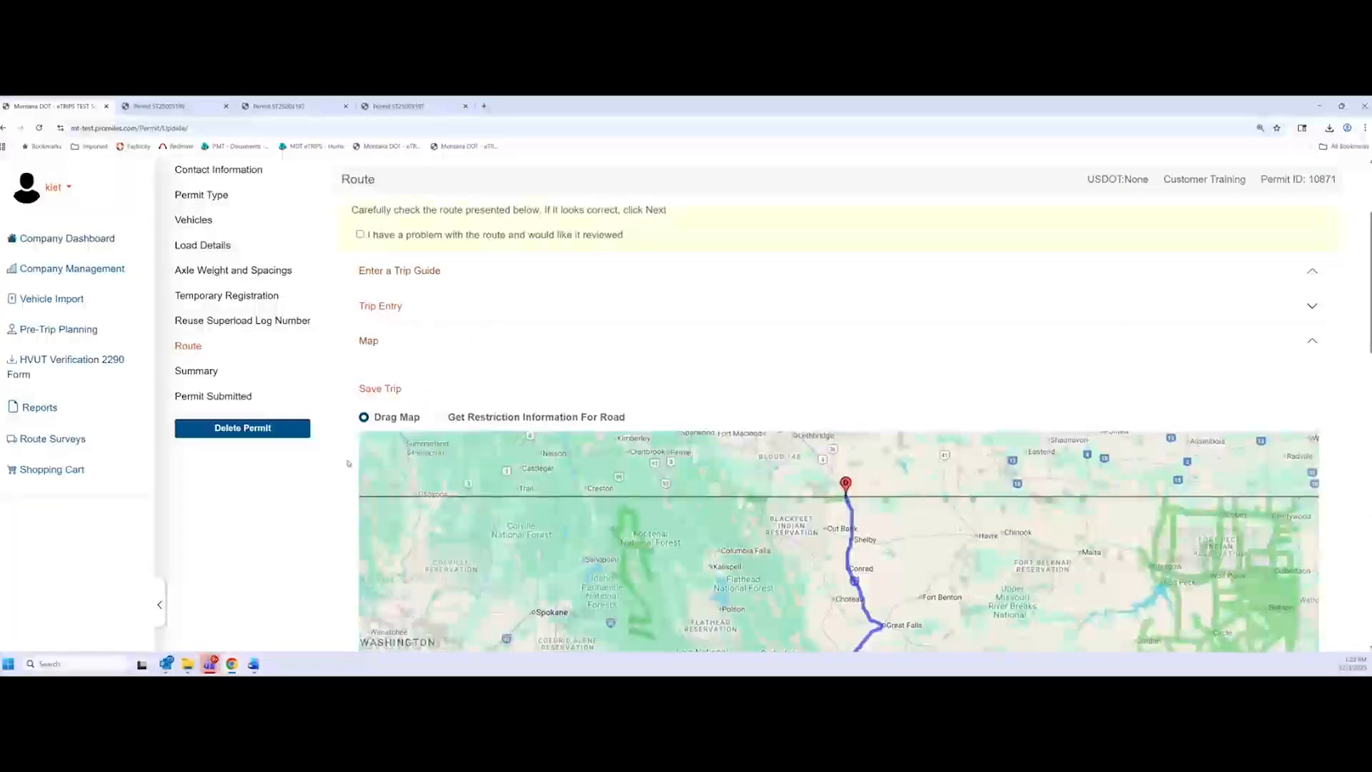
scroll(307, 482, down, 15)
scroll(306, 479, up, 1)
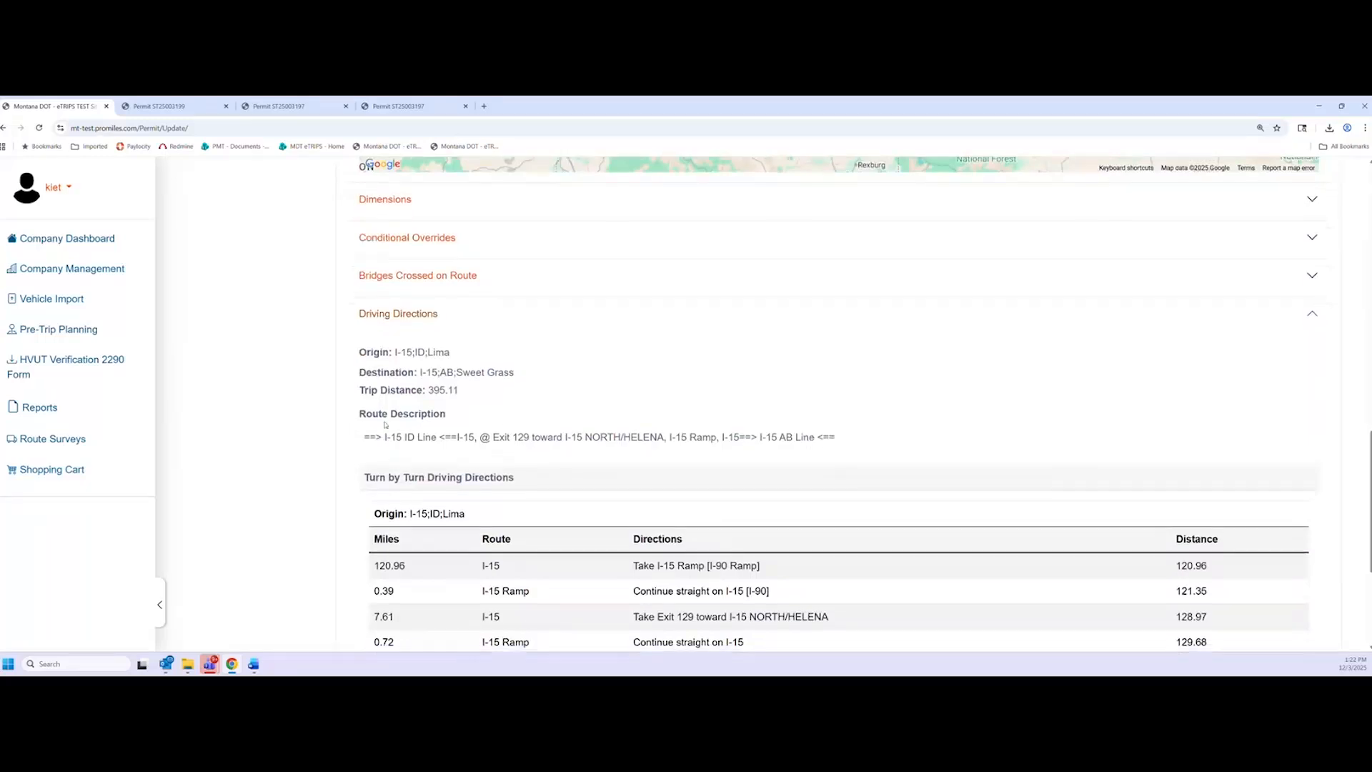
scroll(312, 416, down, 1)
scroll(318, 468, down, 1)
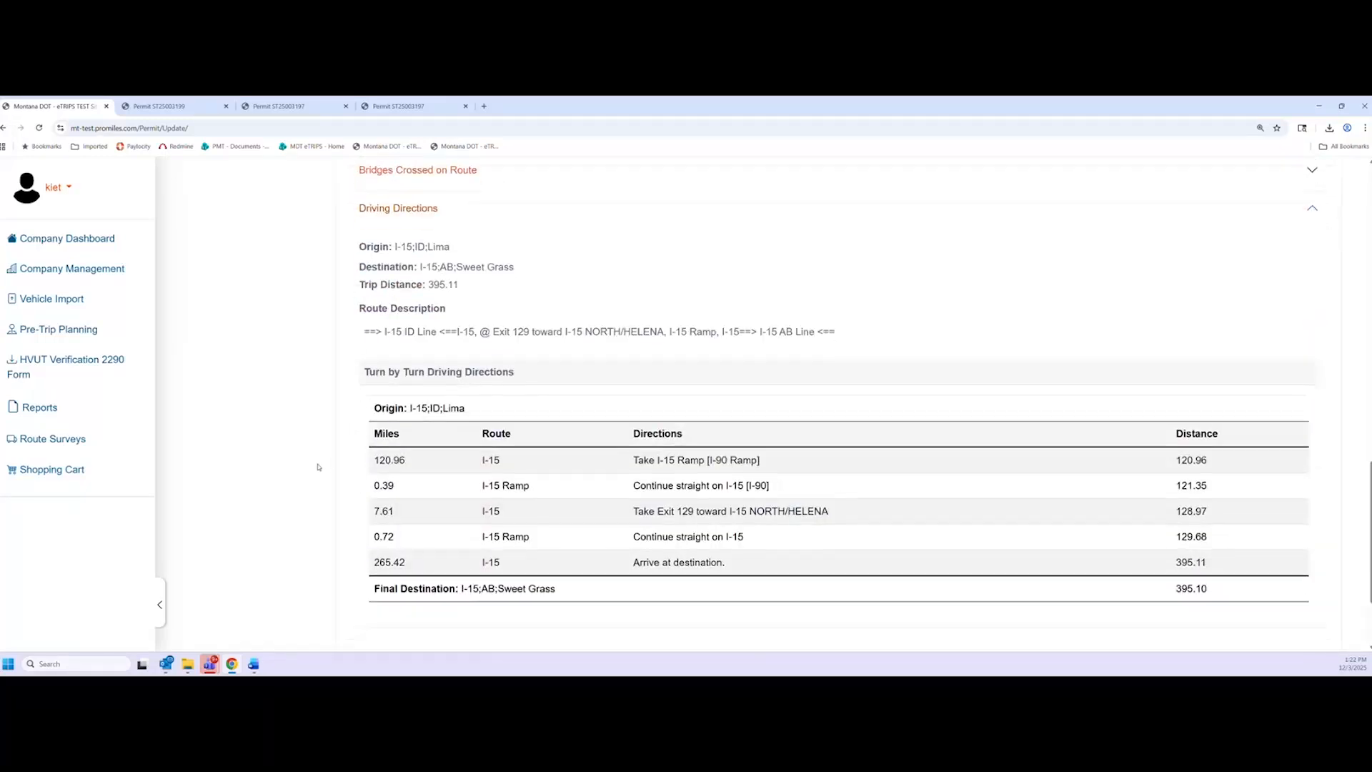
scroll(368, 400, up, 1)
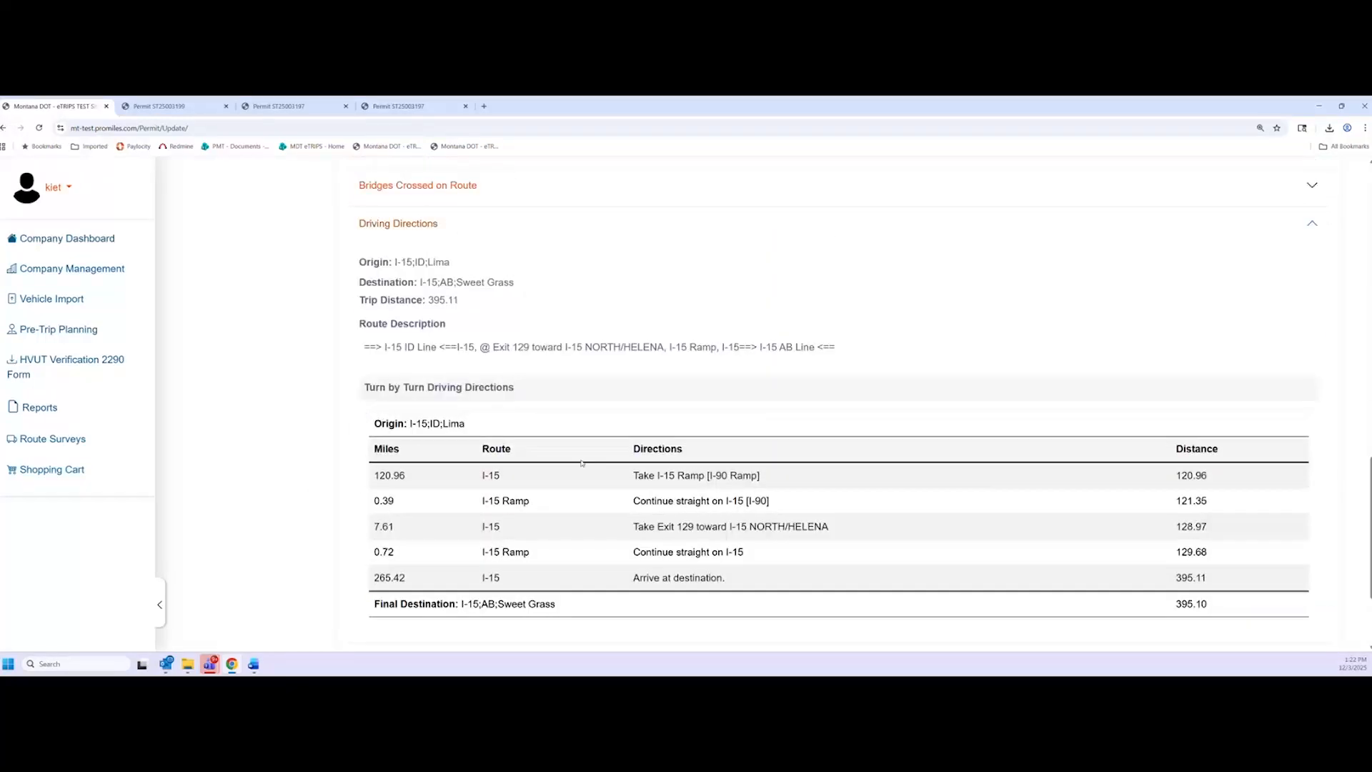
scroll(582, 463, down, 2)
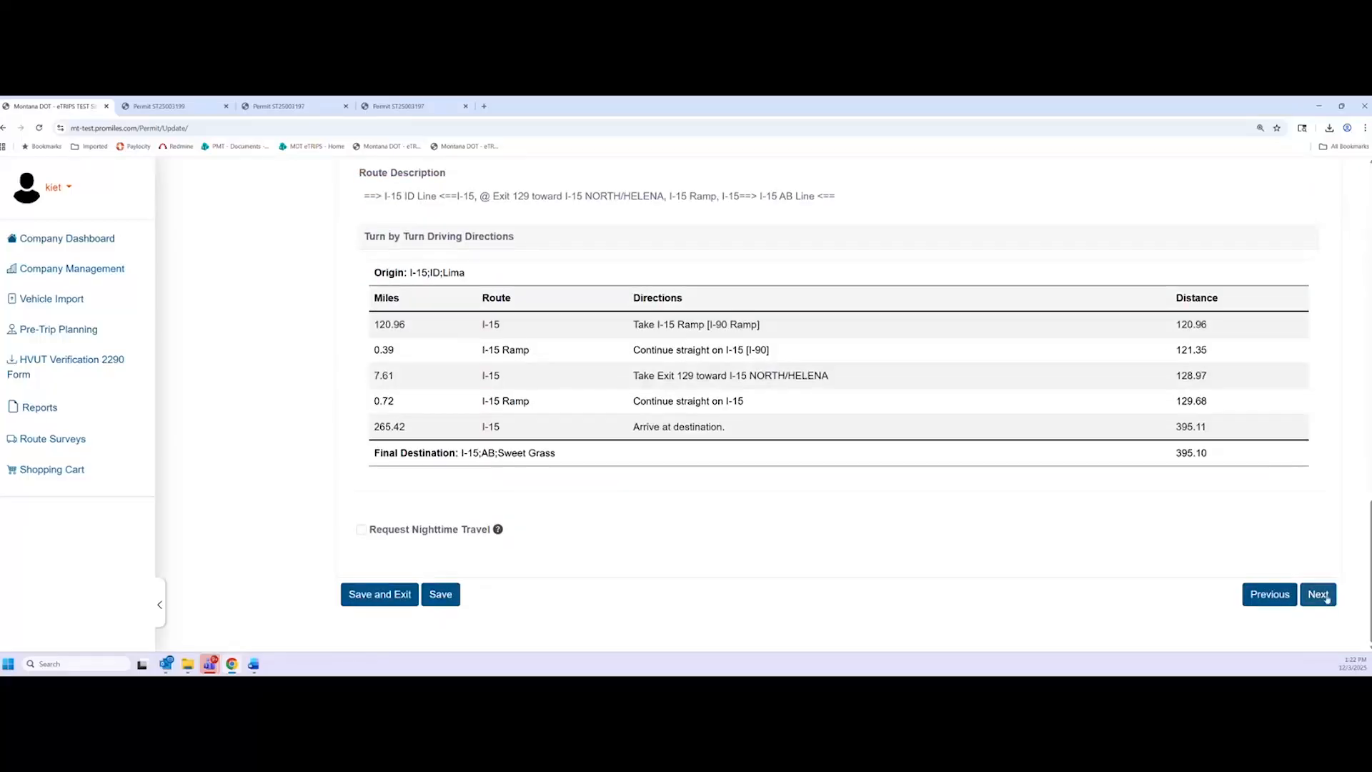
Keep the existing 395.11-mile I-15 route and reach the Summary's $288.00 fees
click(1318, 595)
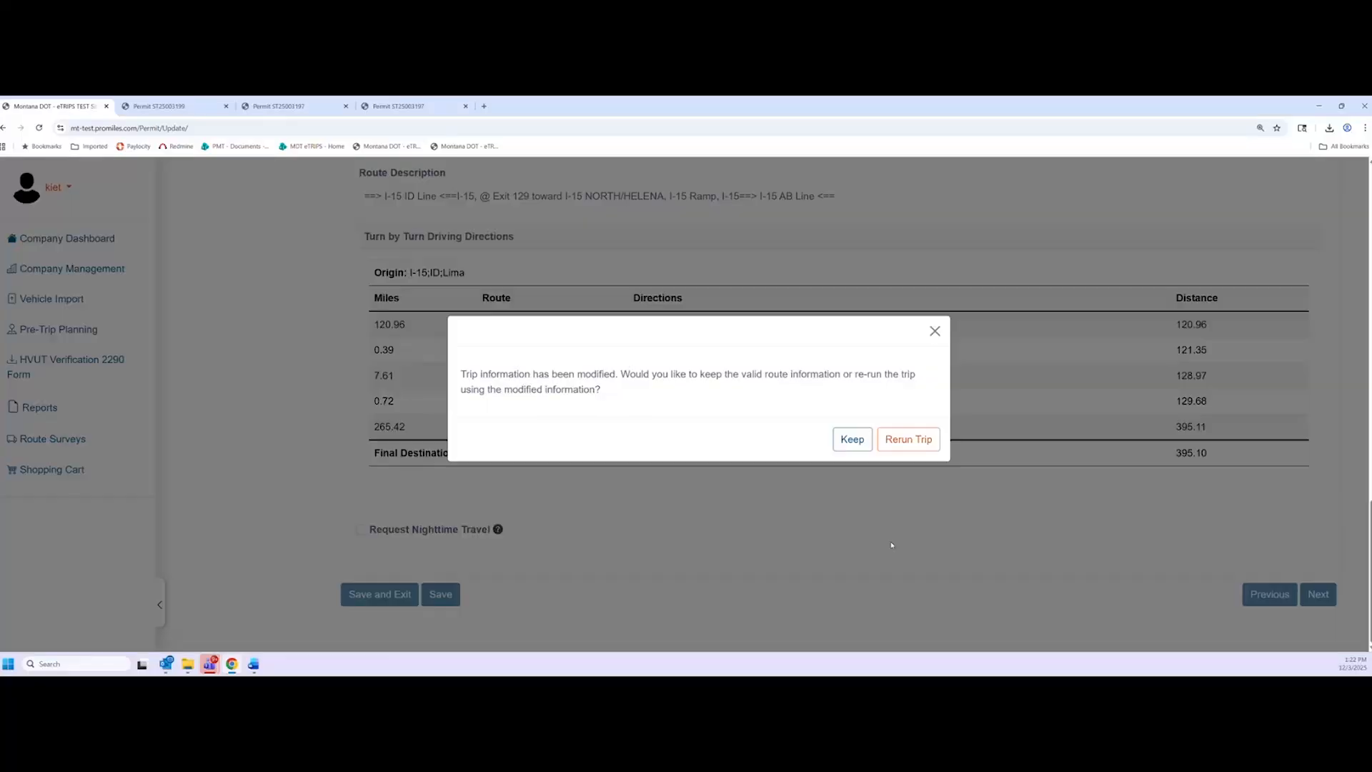
click(849, 441)
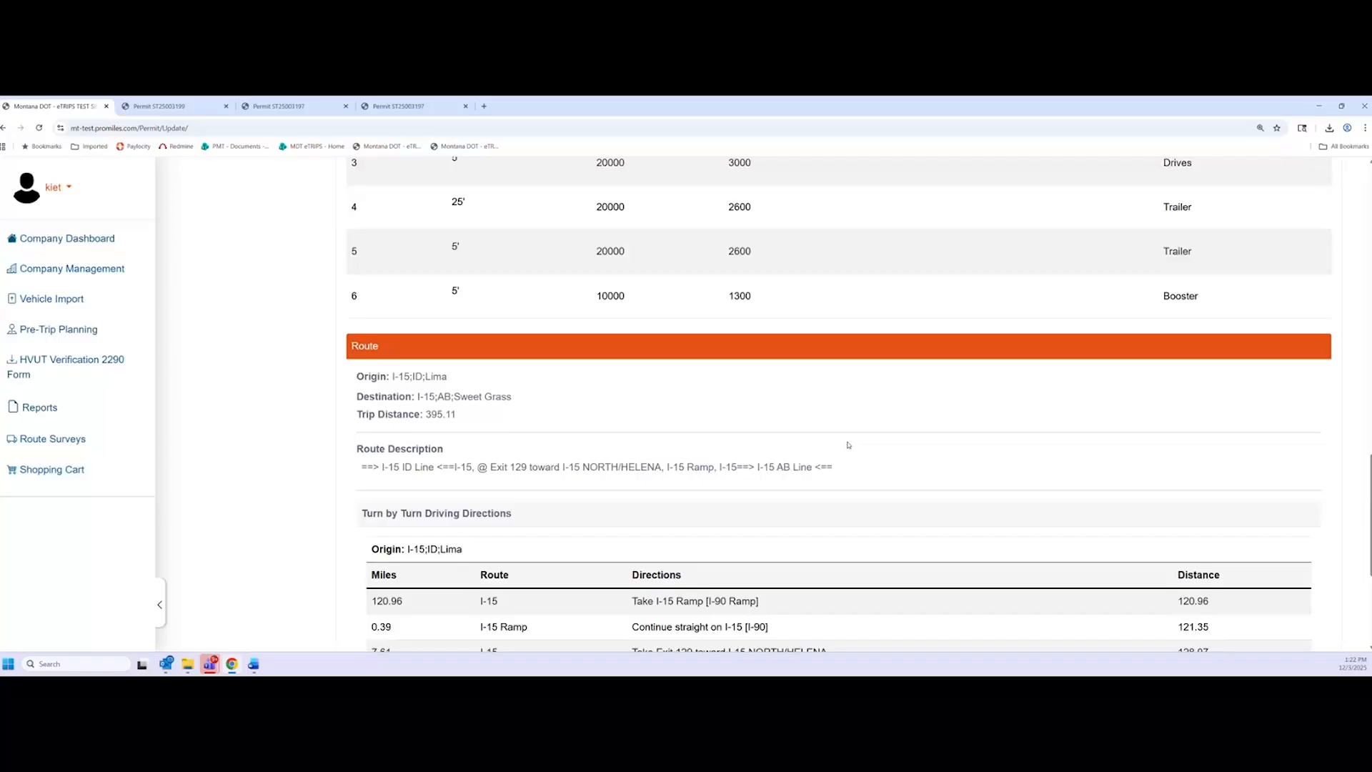
scroll(848, 445, down, 1)
scroll(848, 445, up, 1)
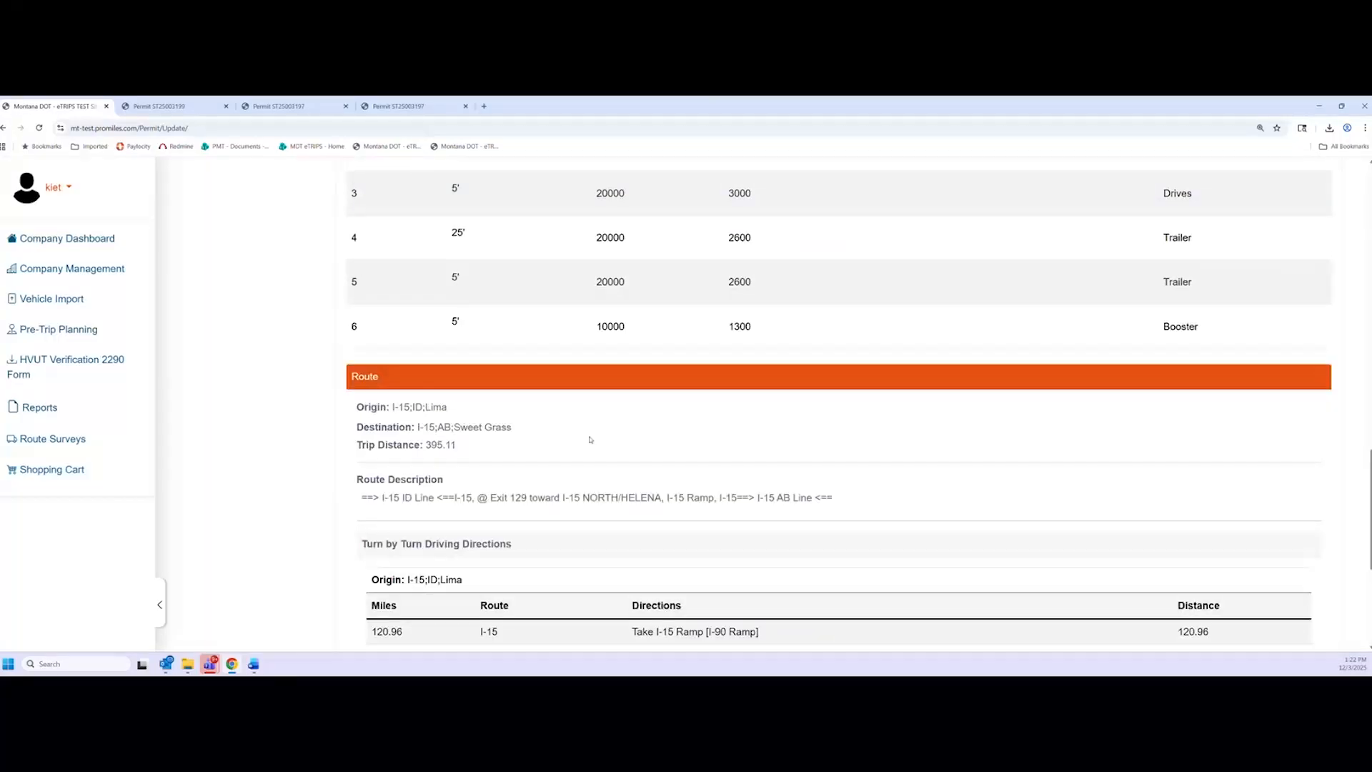
scroll(548, 449, down, 1)
scroll(547, 450, up, 6)
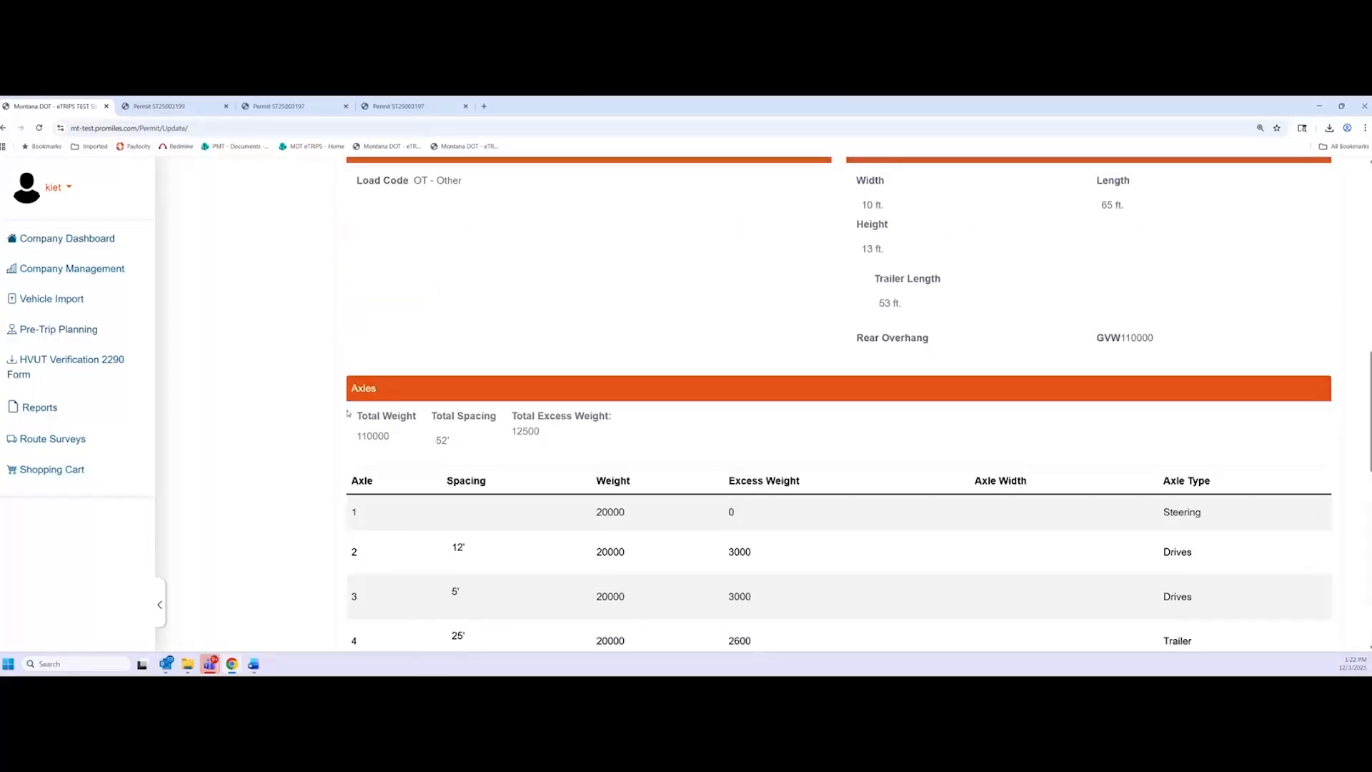
scroll(352, 396, up, 3)
scroll(353, 397, up, 3)
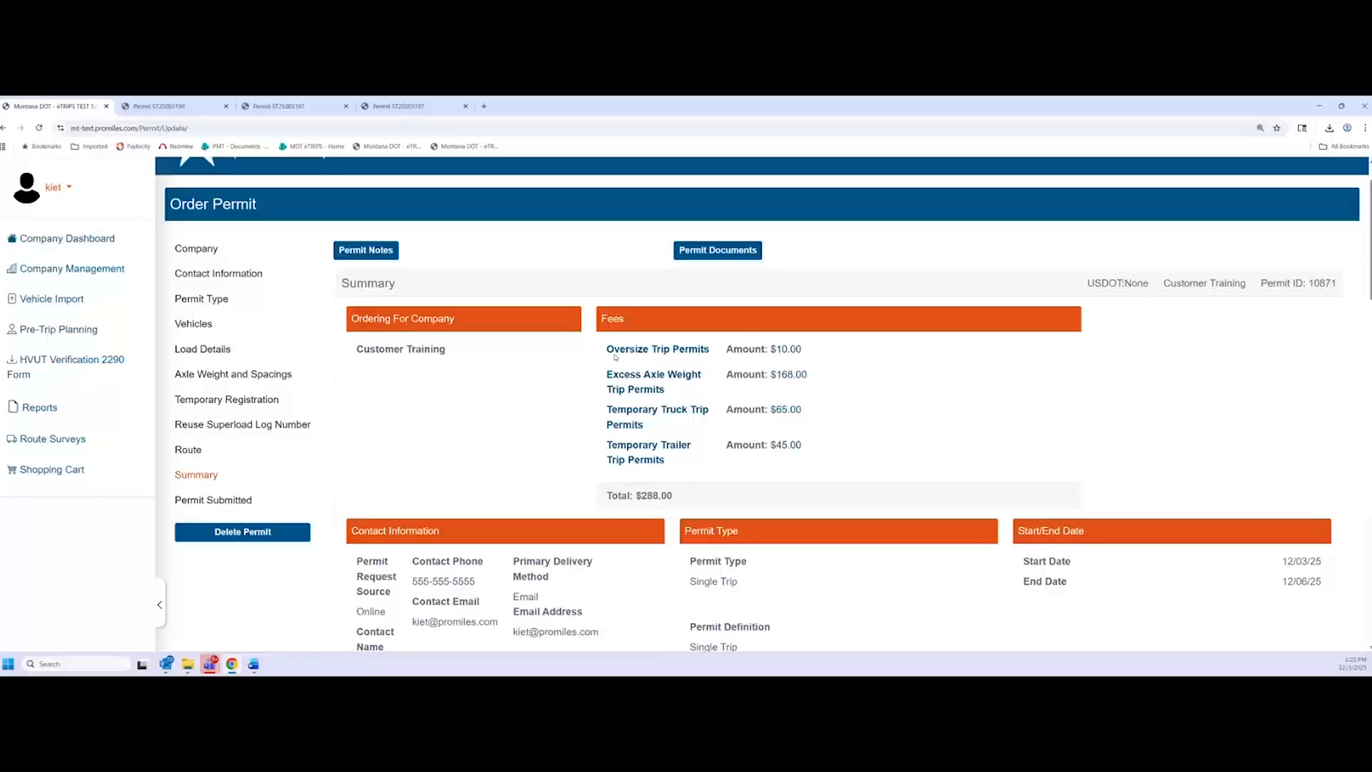
scroll(583, 372, down, 1)
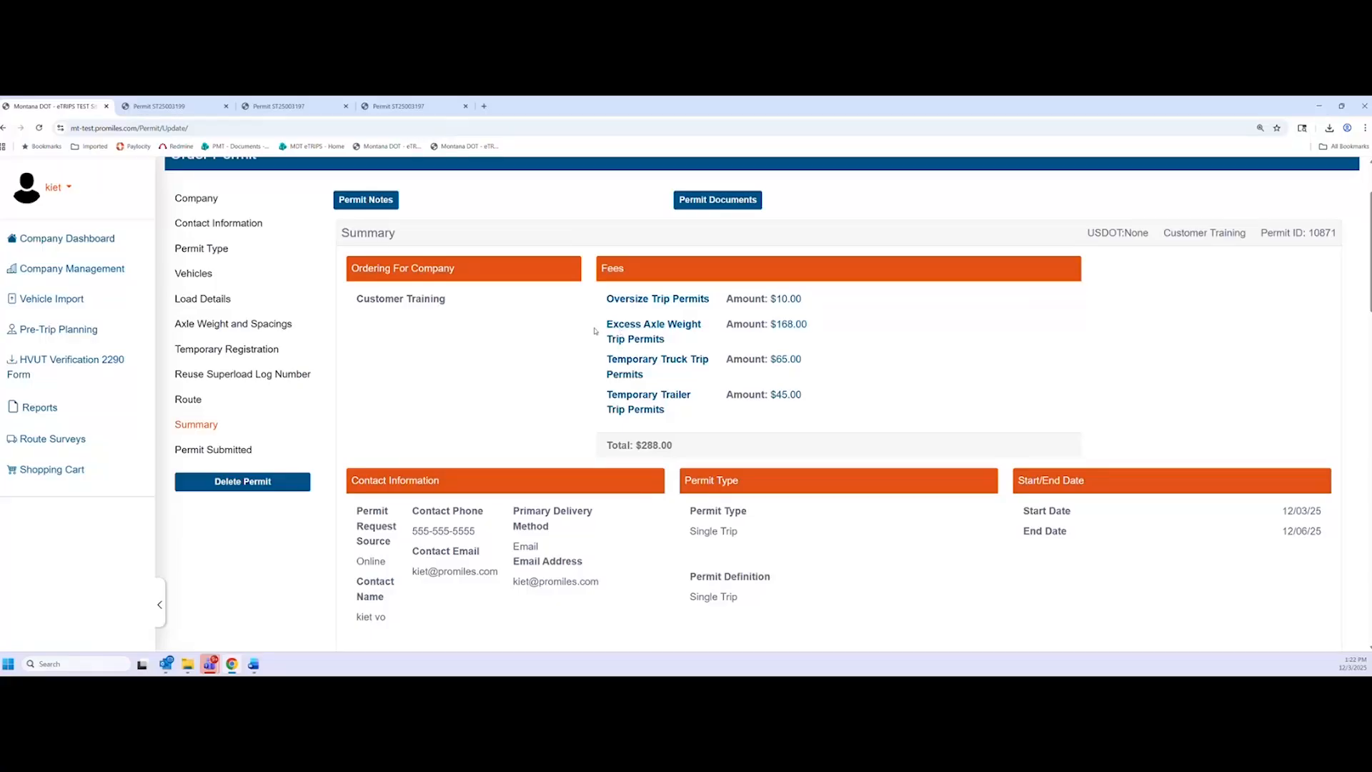
drag(601, 327, 668, 337)
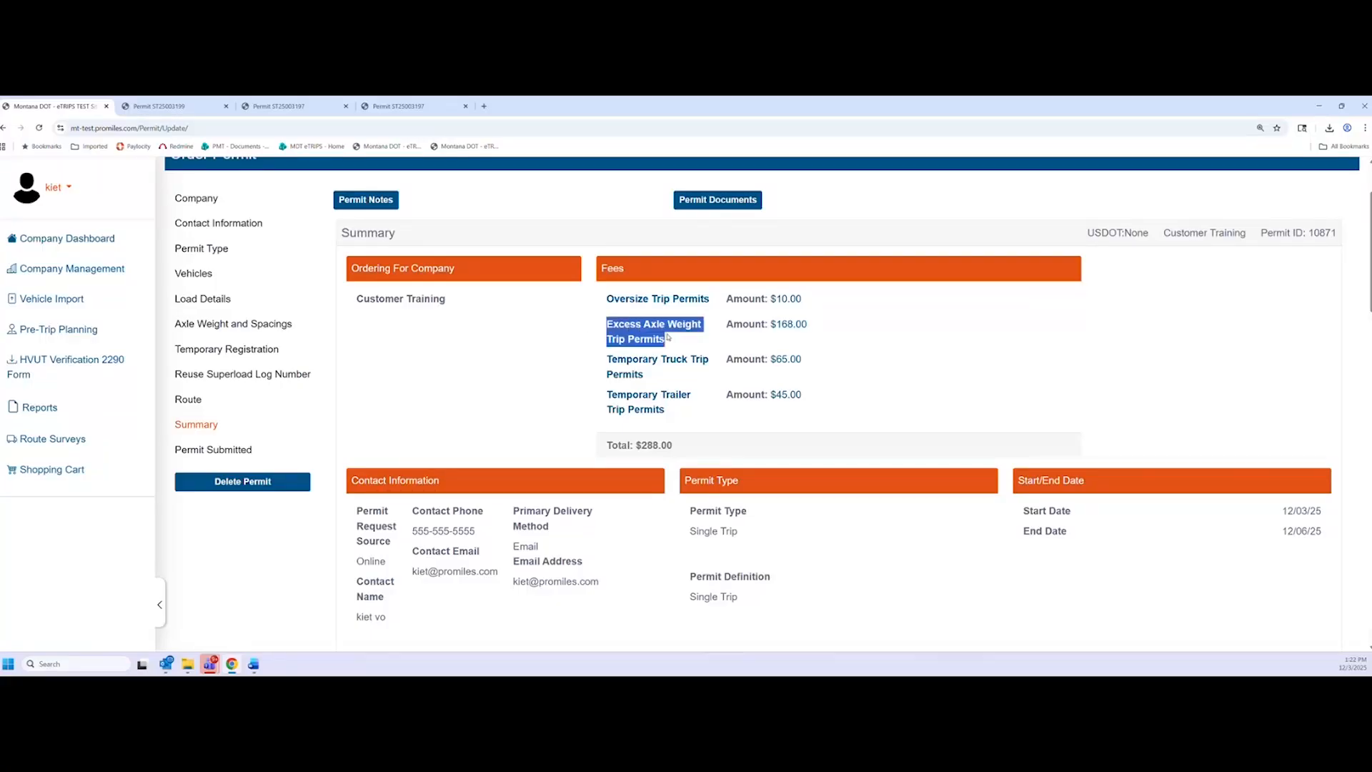
click(676, 343)
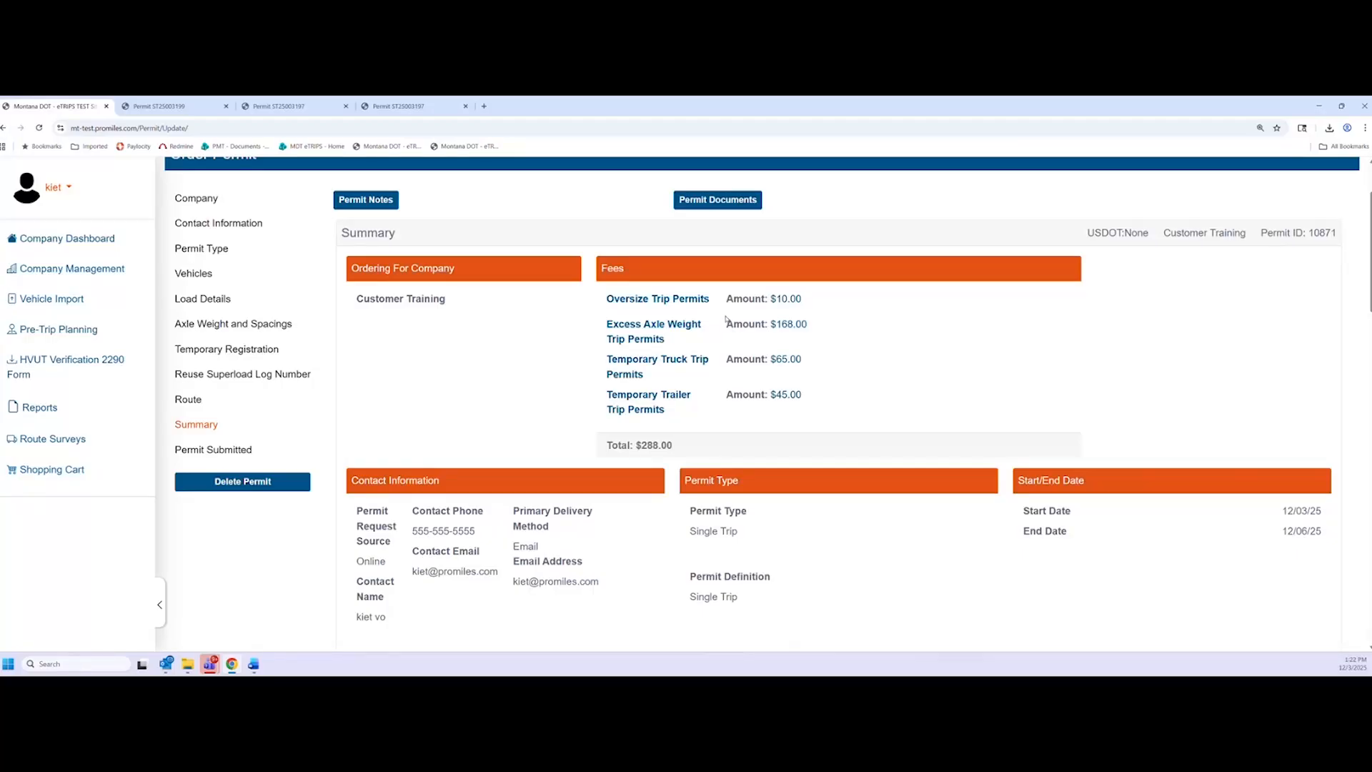
drag(808, 325, 770, 326)
drag(606, 359, 672, 398)
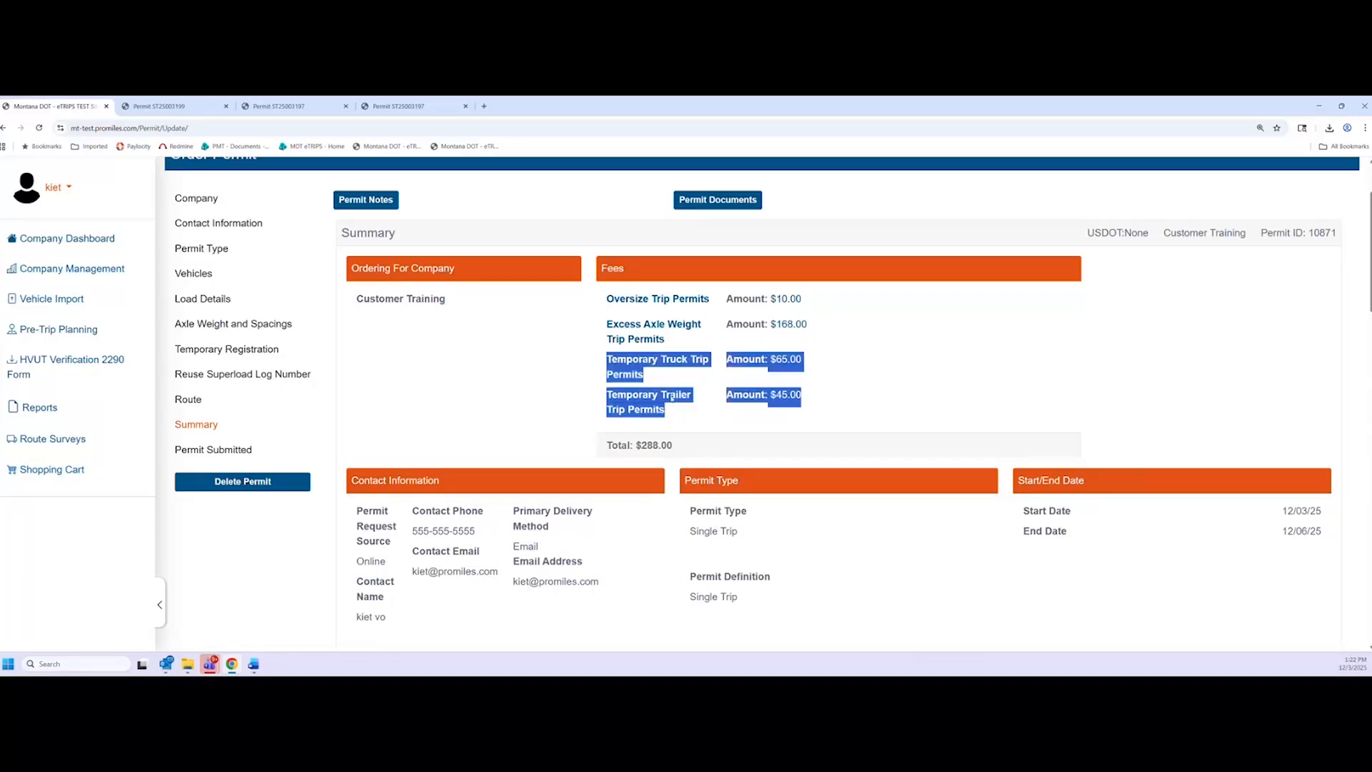
click(638, 380)
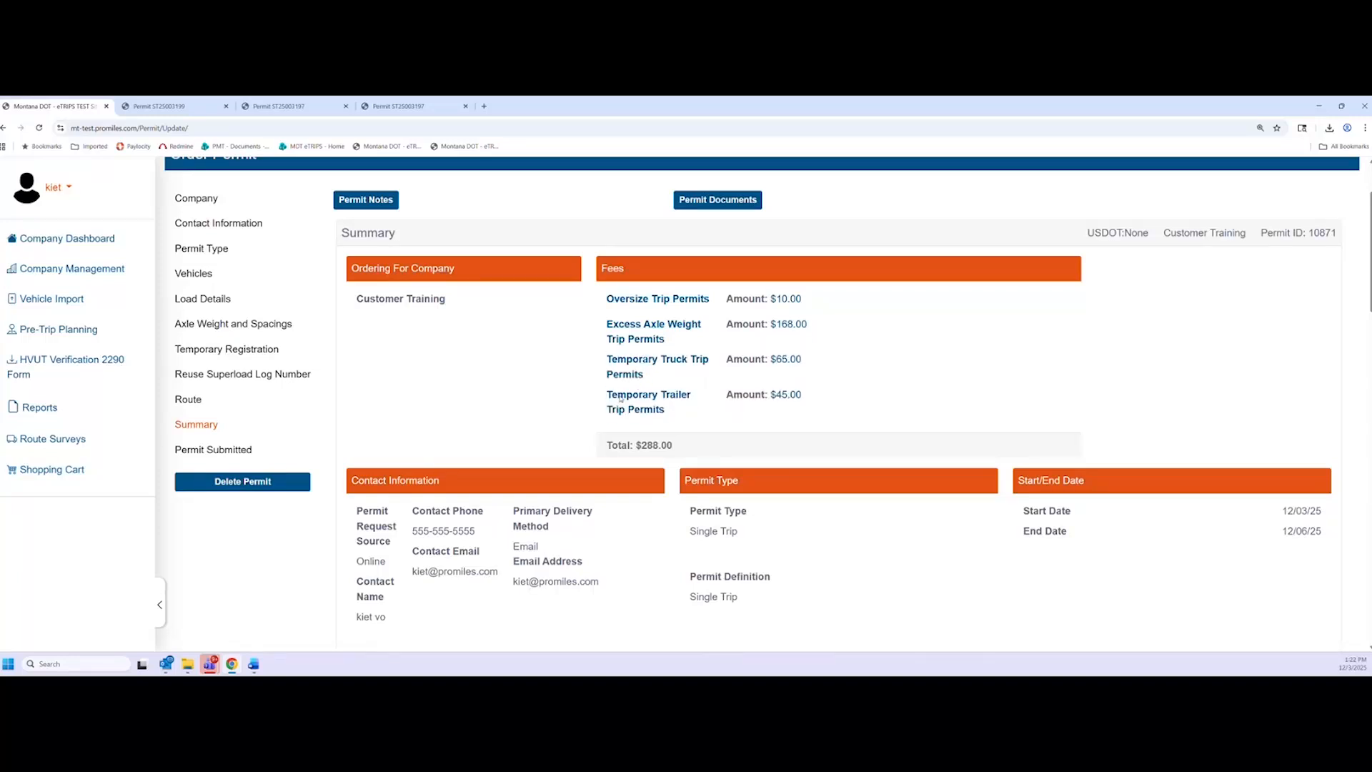
double_click(783, 361)
click(798, 395)
drag(675, 446, 638, 449)
click(867, 428)
scroll(867, 380, down, 2)
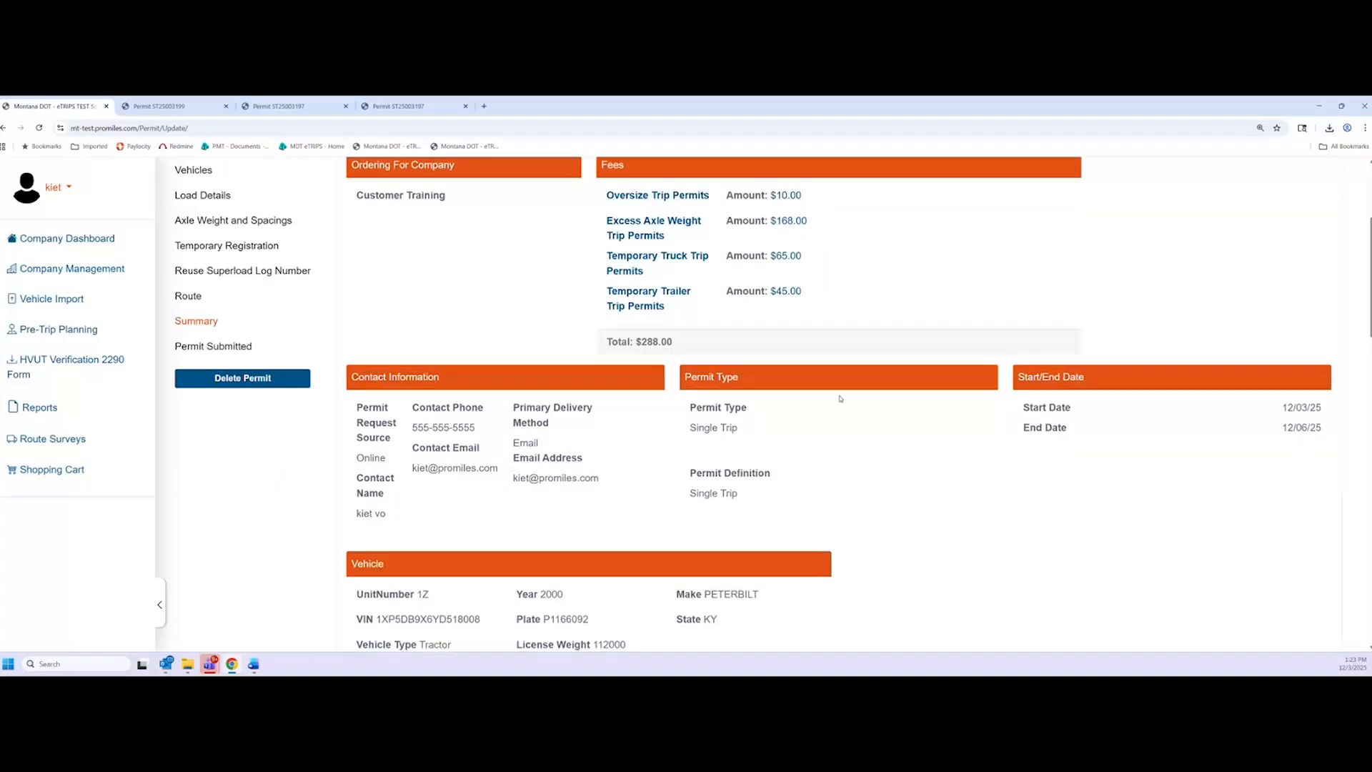
scroll(841, 398, down, 1)
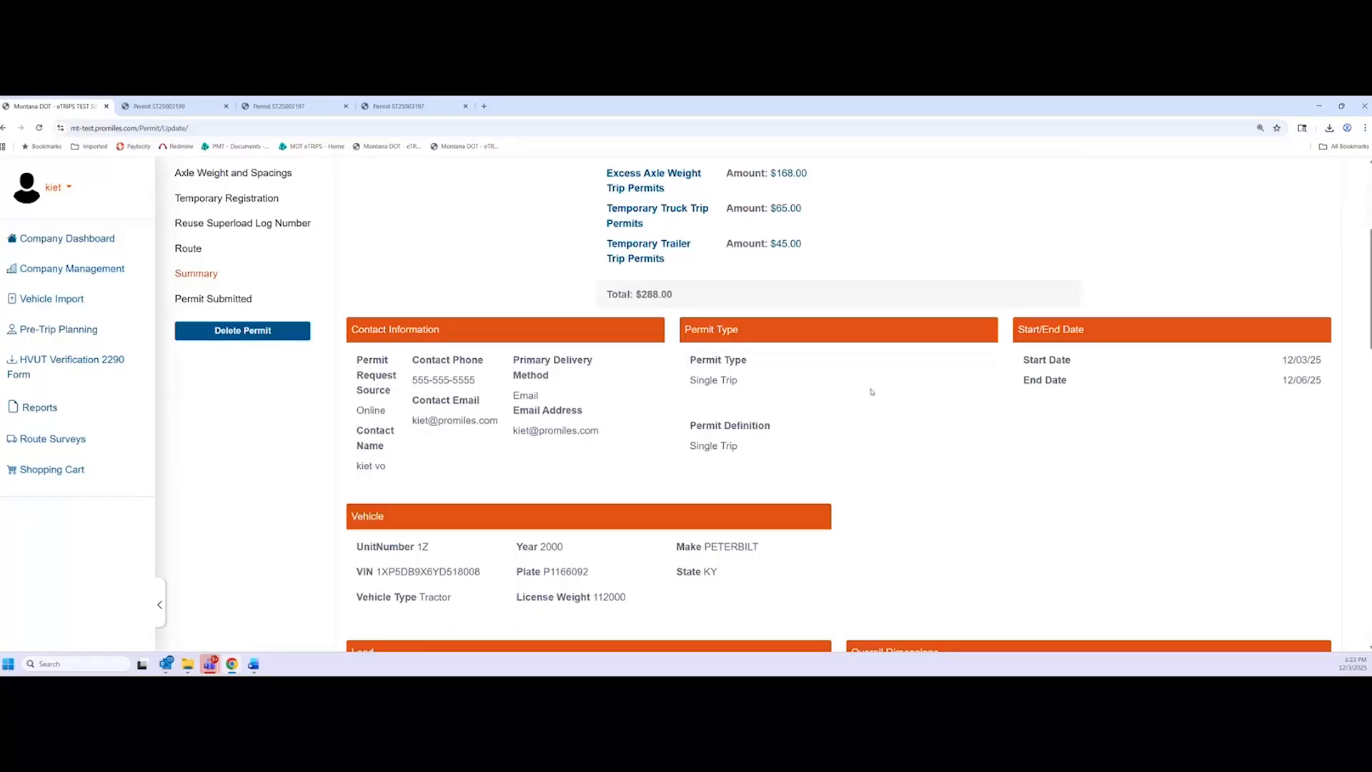
scroll(871, 391, down, 2)
scroll(485, 476, down, 4)
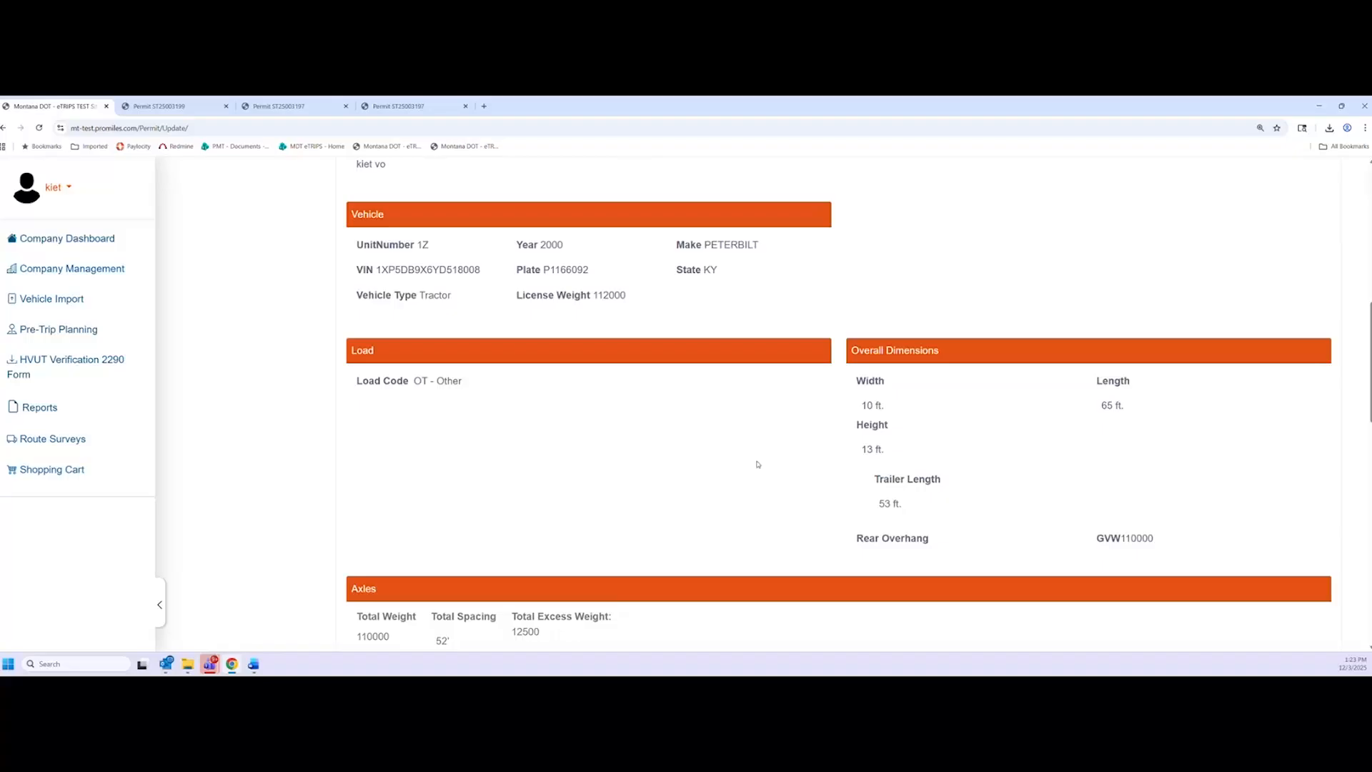
scroll(757, 464, down, 6)
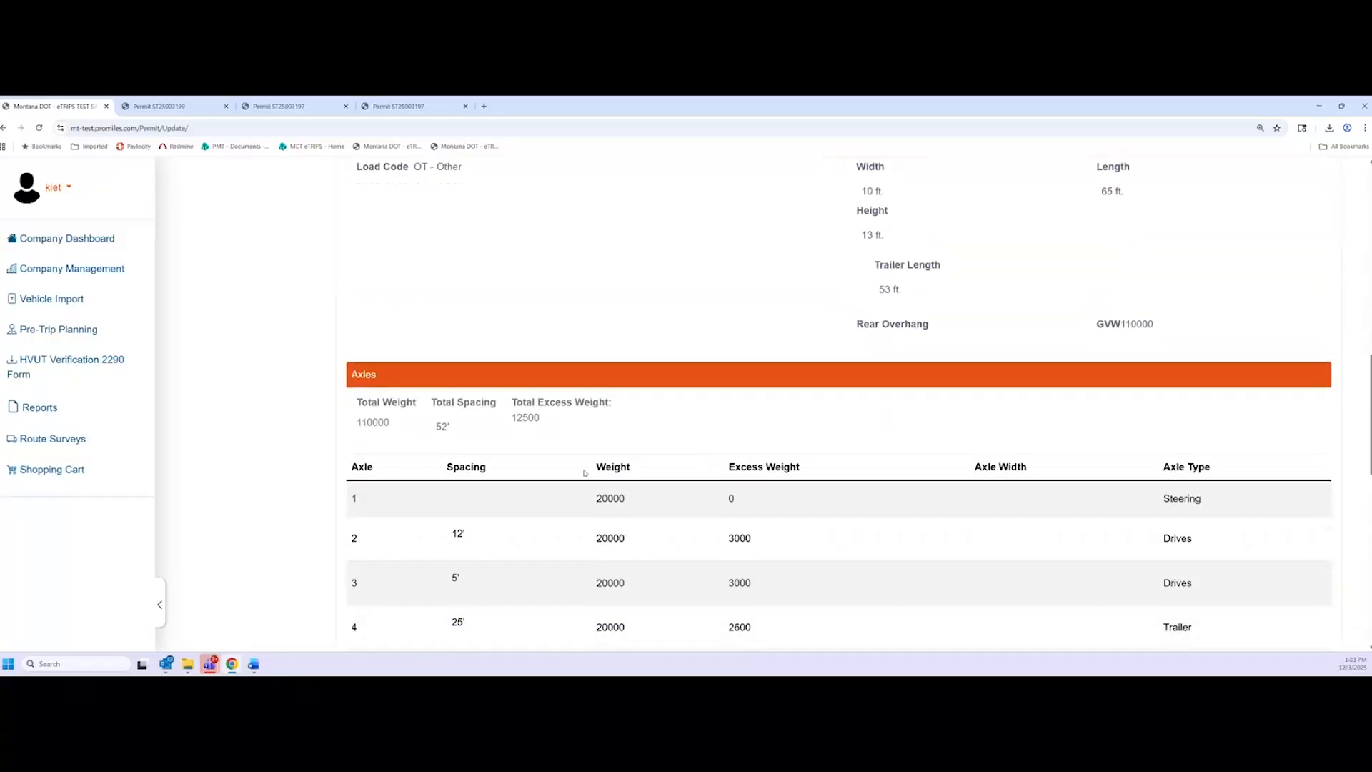
scroll(526, 424, down, 1)
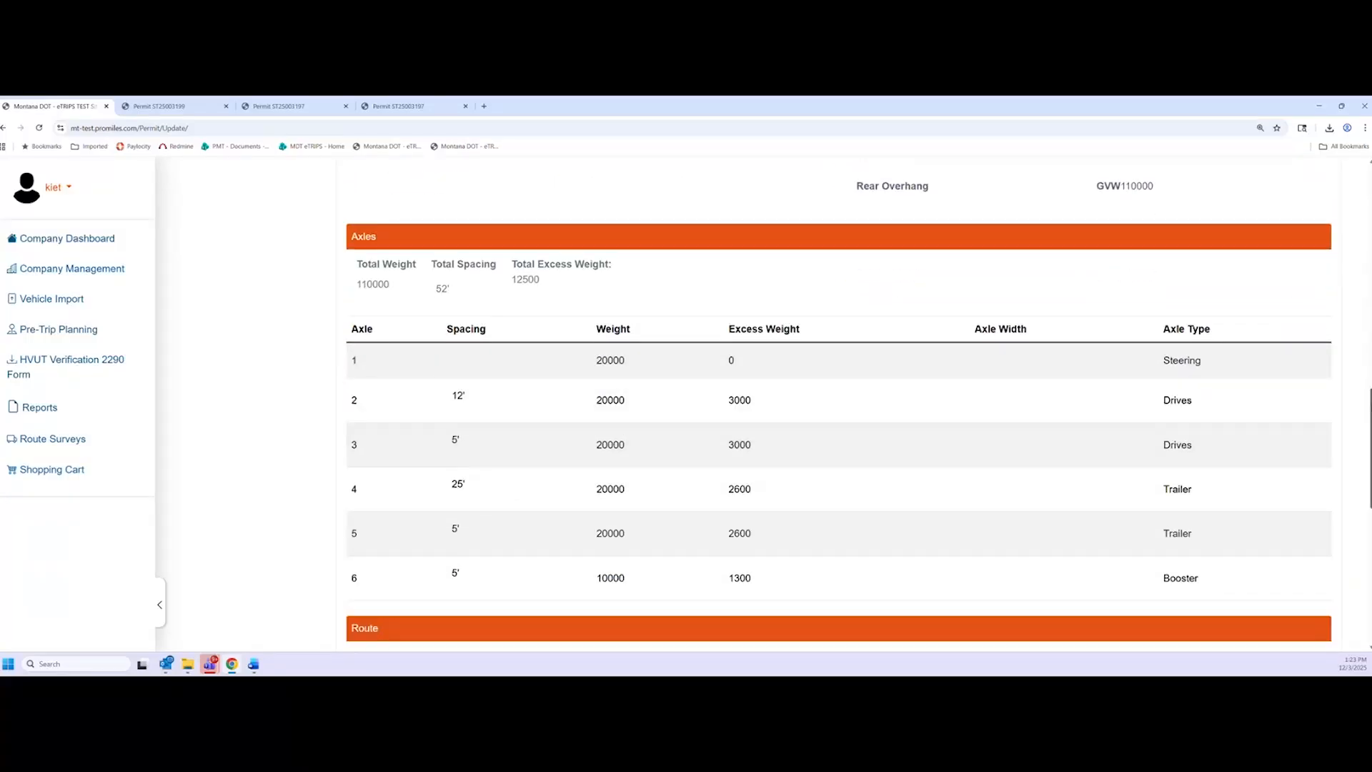
drag(1369, 448, 1370, 451)
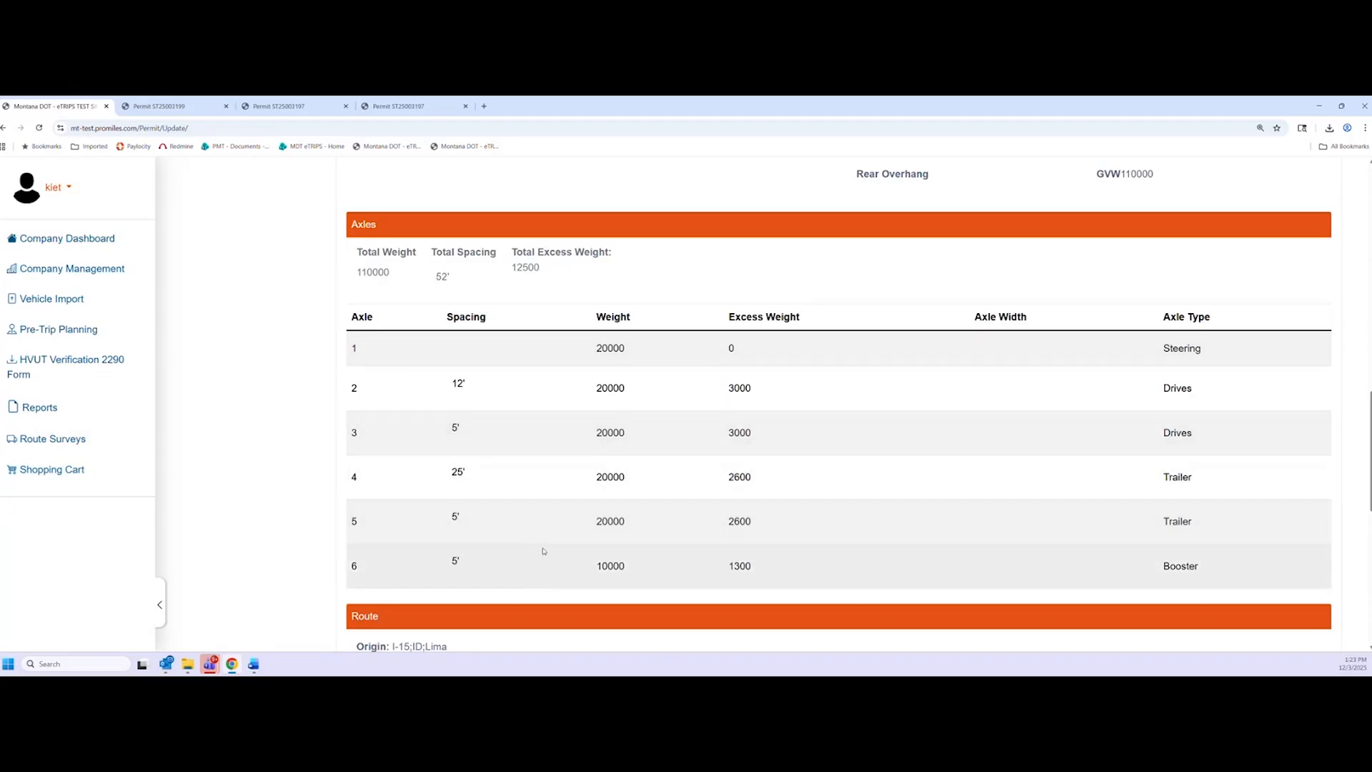
scroll(543, 557, down, 4)
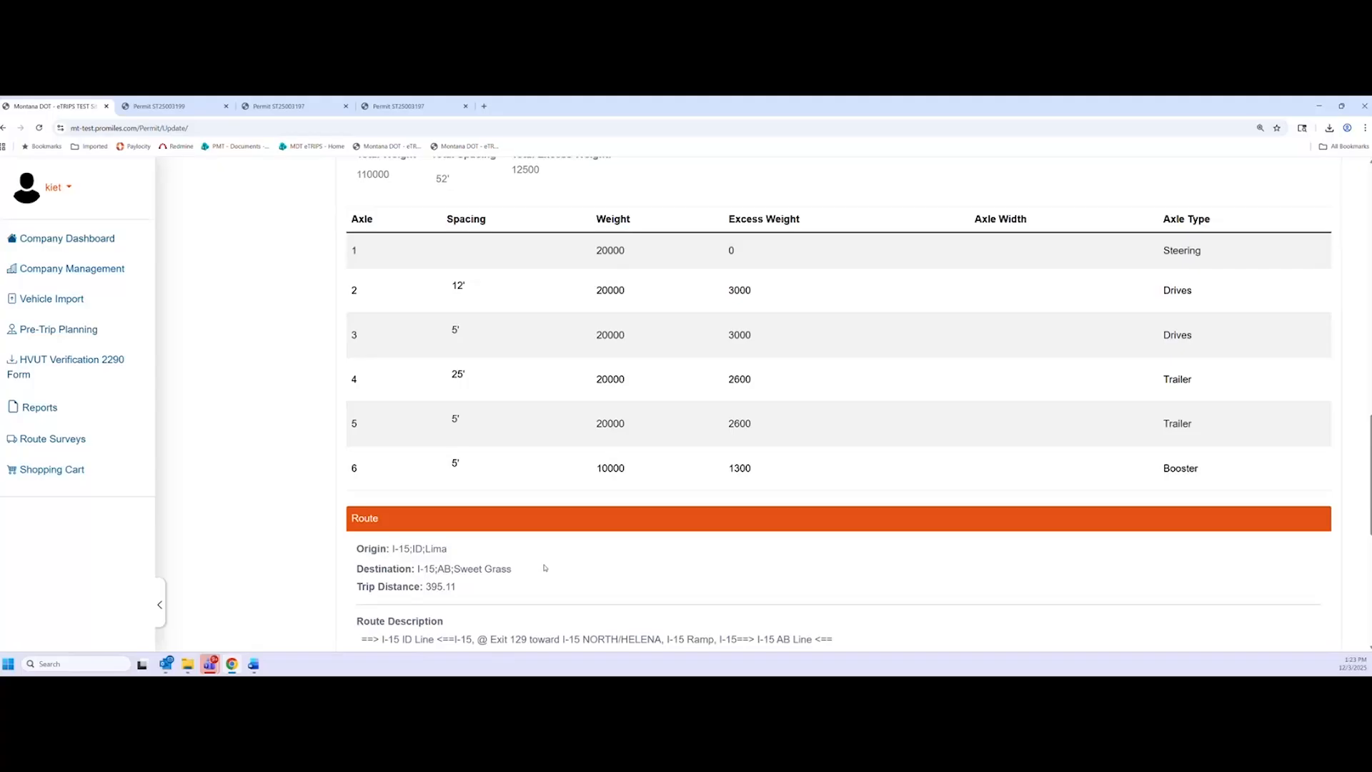
scroll(550, 560, down, 3)
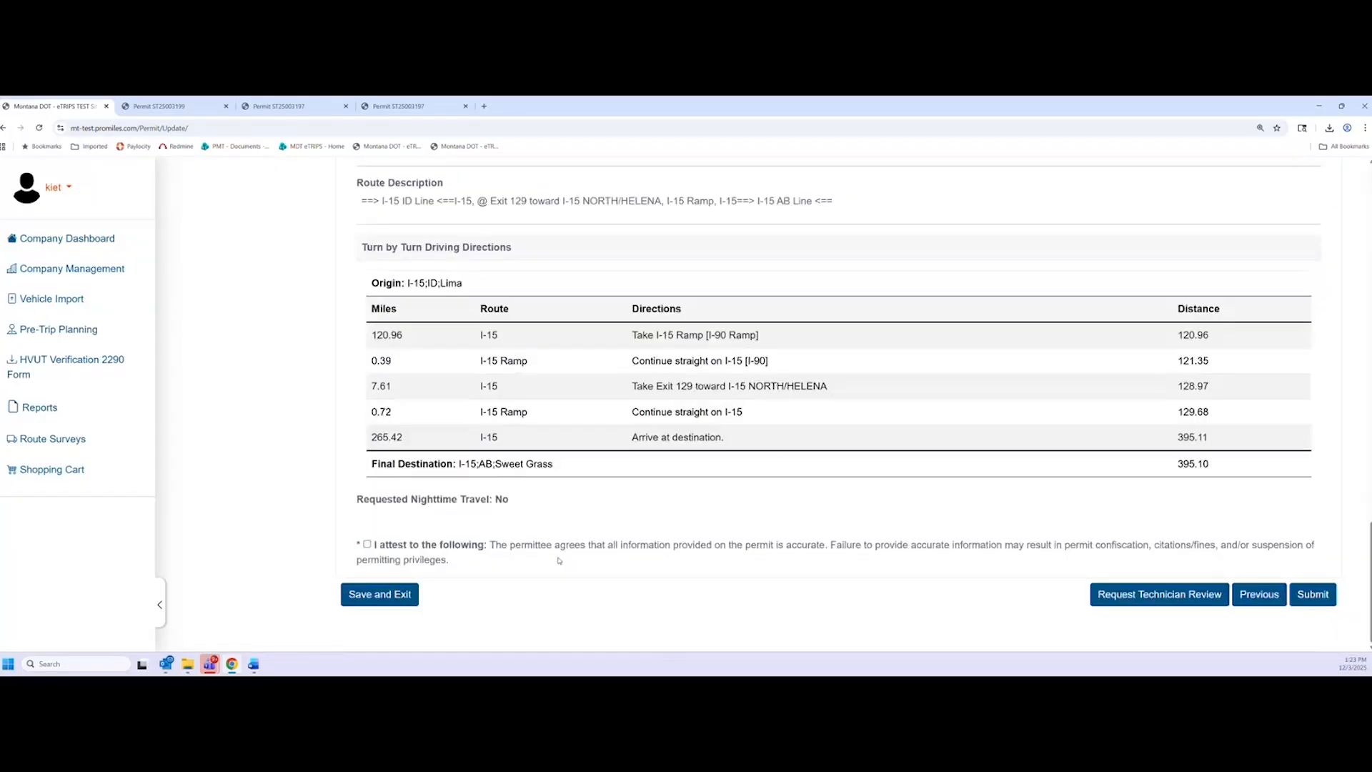
Attest the information is accurate, abandon a technician review request, and submit permit 10871
click(367, 545)
click(1169, 602)
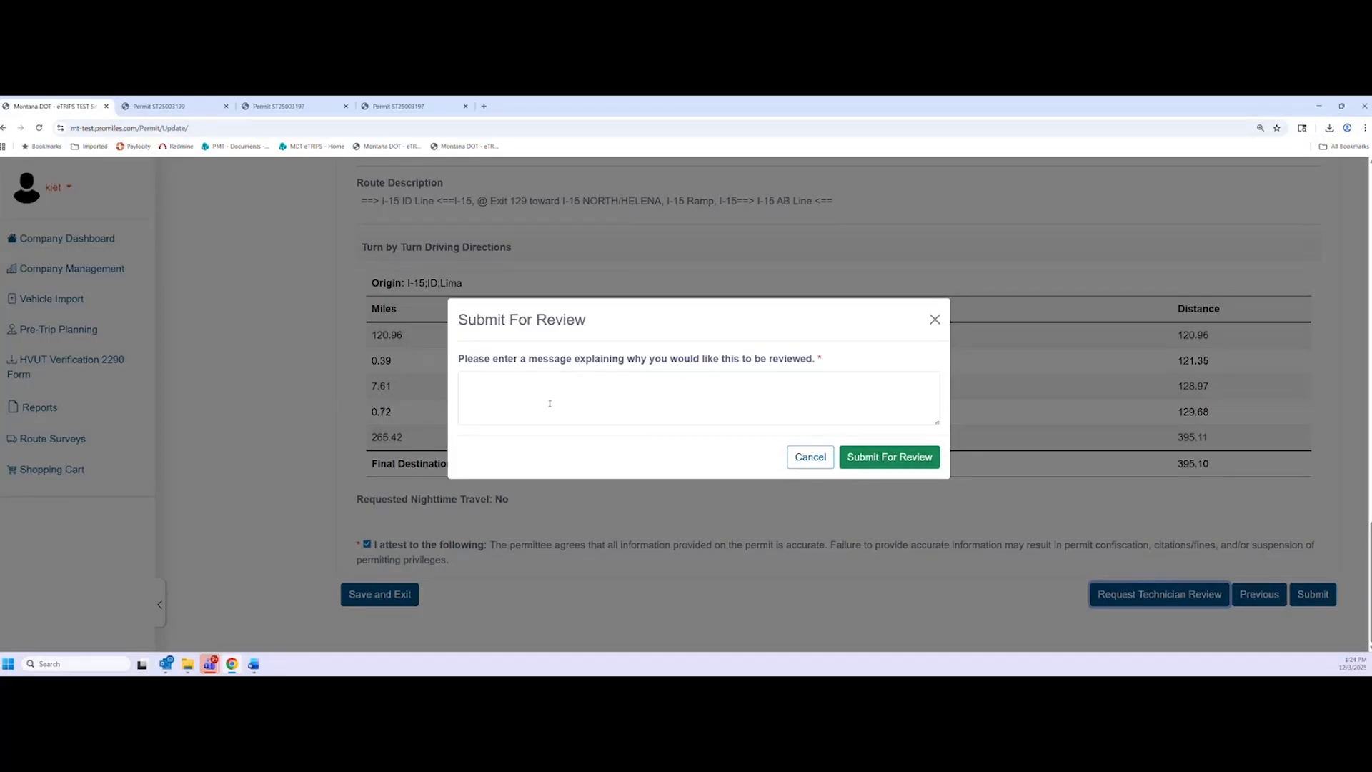
click(529, 392)
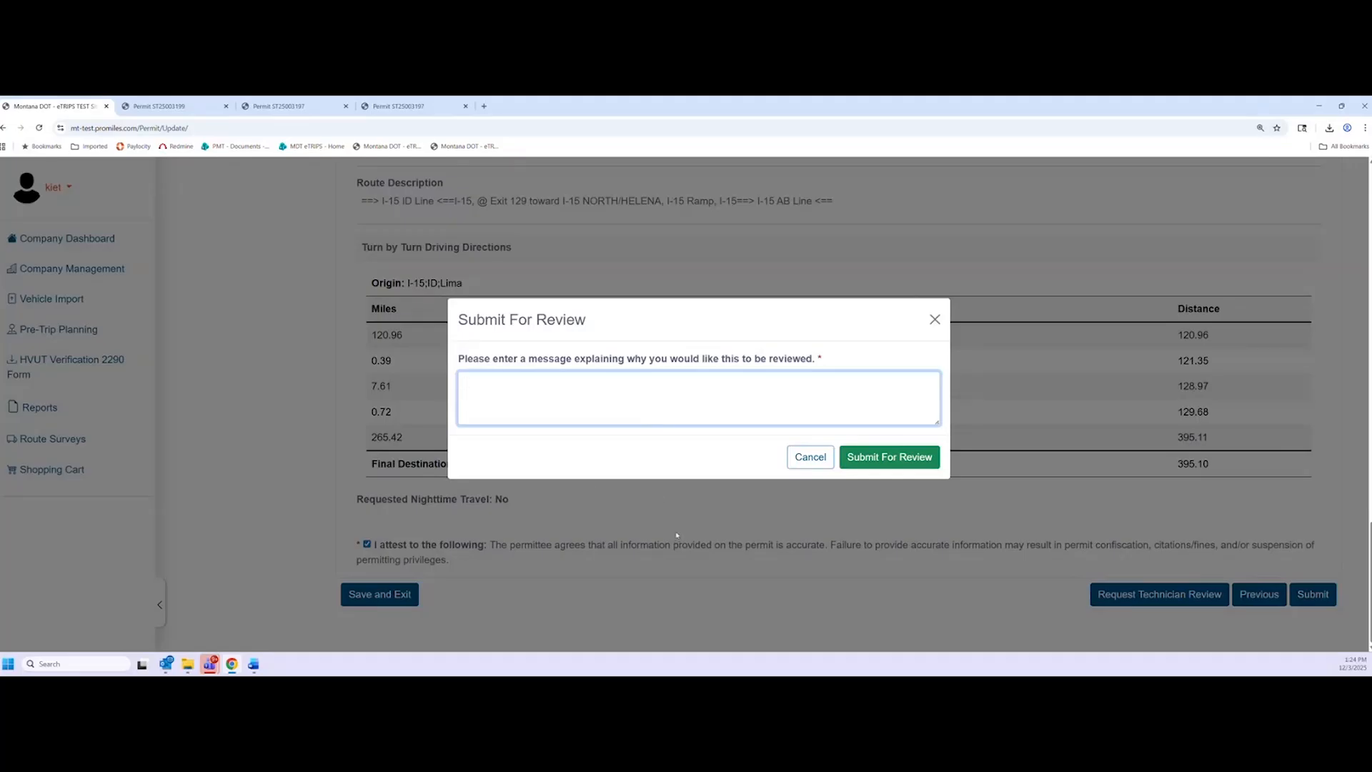
click(815, 457)
click(1319, 598)
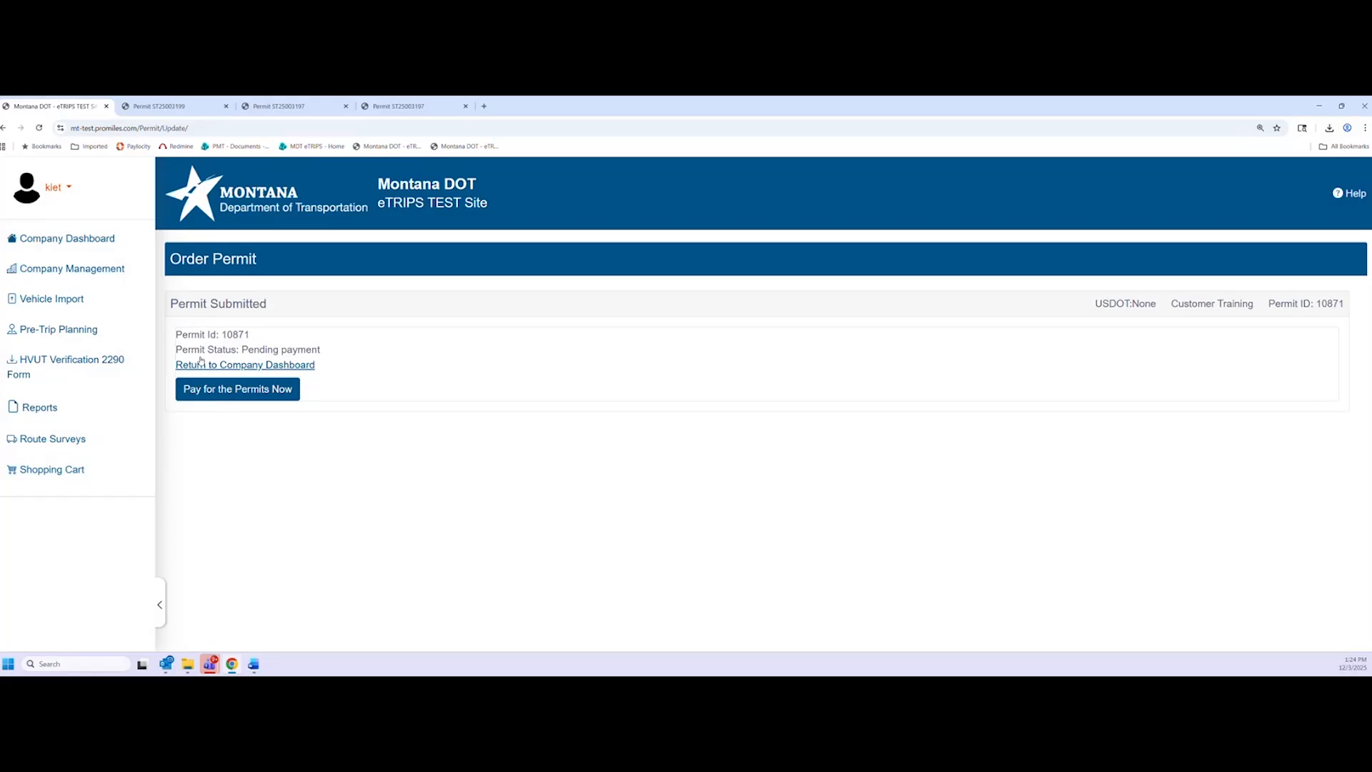
Pay for the permit now with Credit Card as the payment type and process it
click(239, 398)
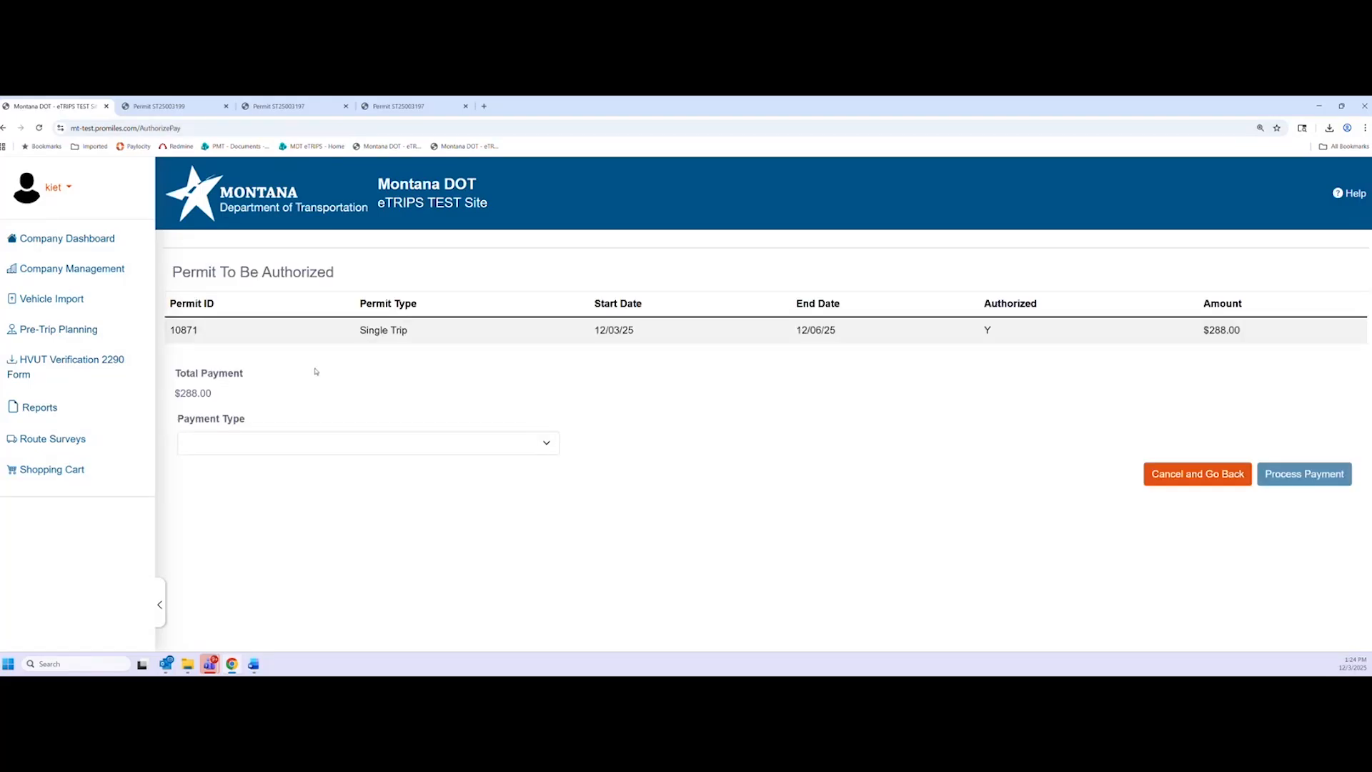
click(283, 453)
click(260, 478)
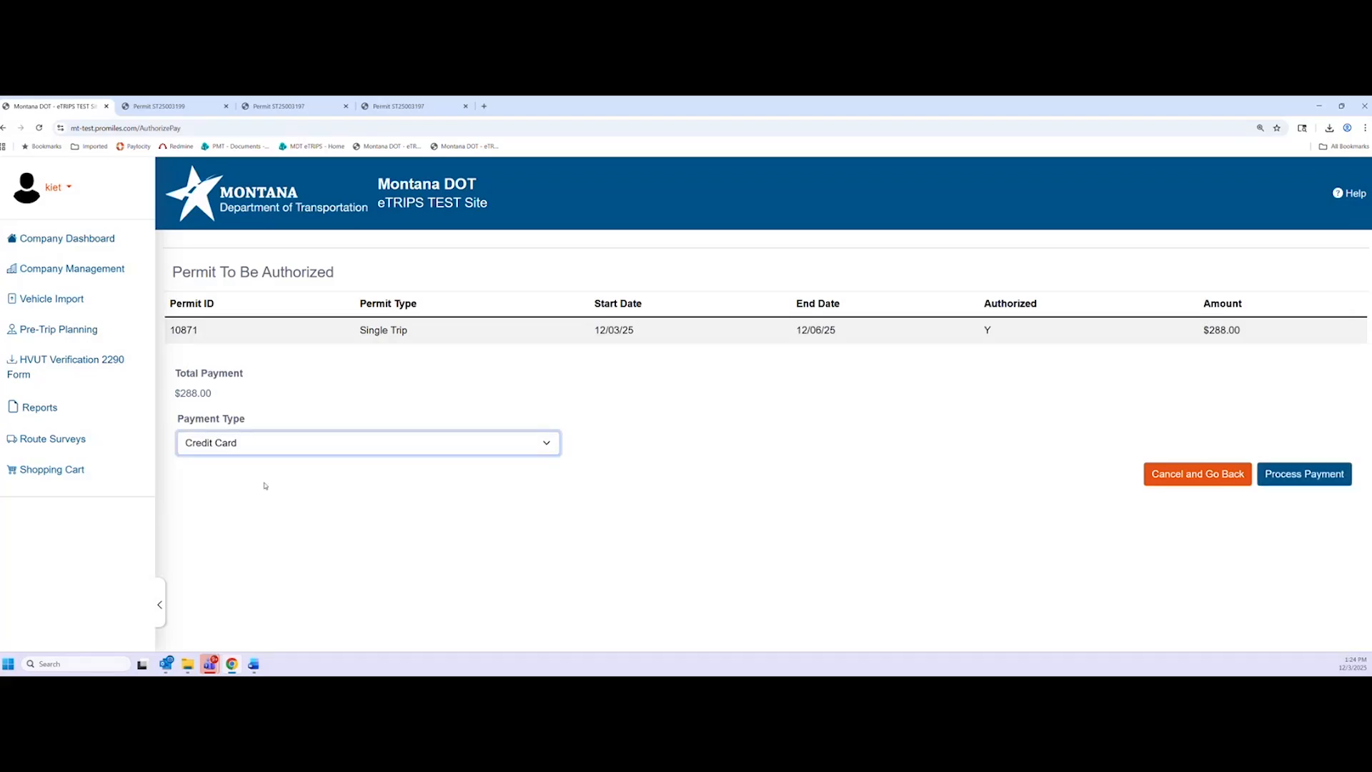
click(1331, 482)
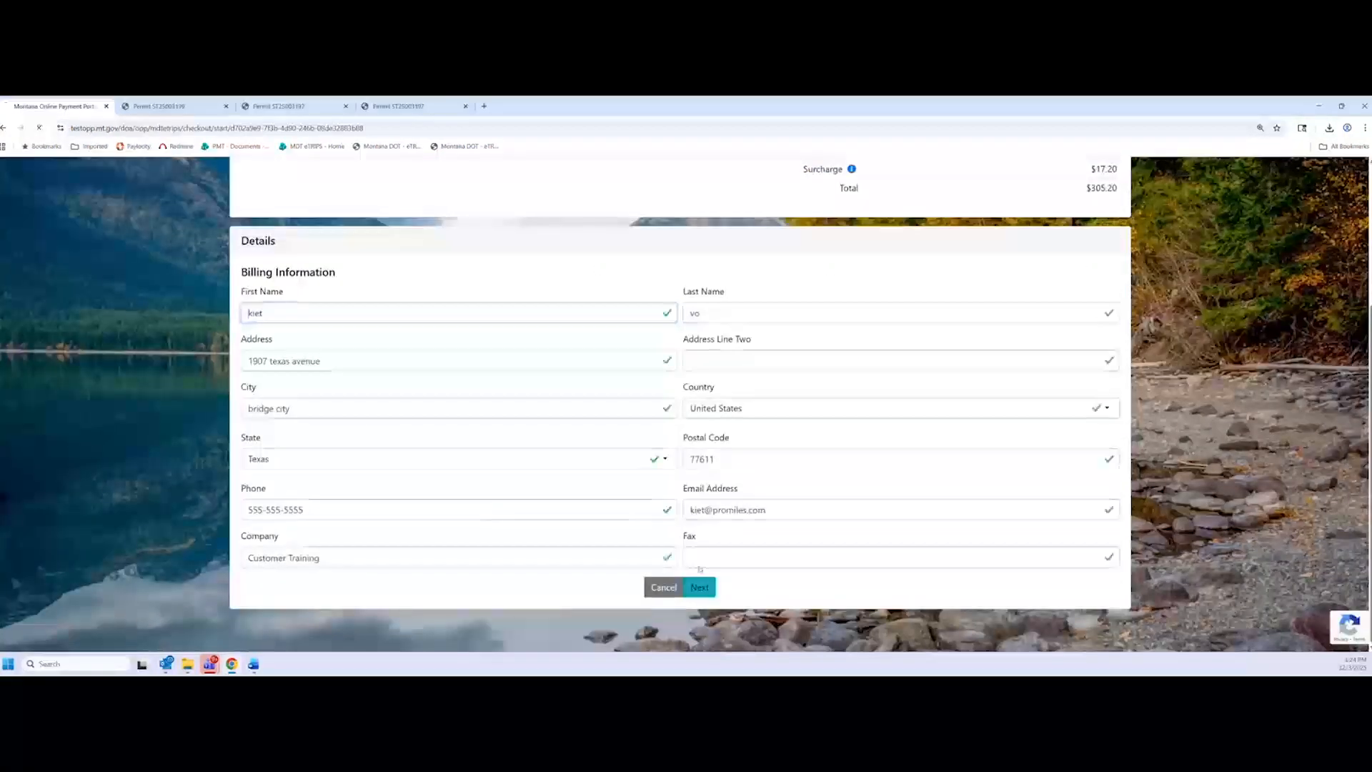
Confirm billing, pay the $305.20 with the saved card, and finish back in eTRIPS
click(393, 502)
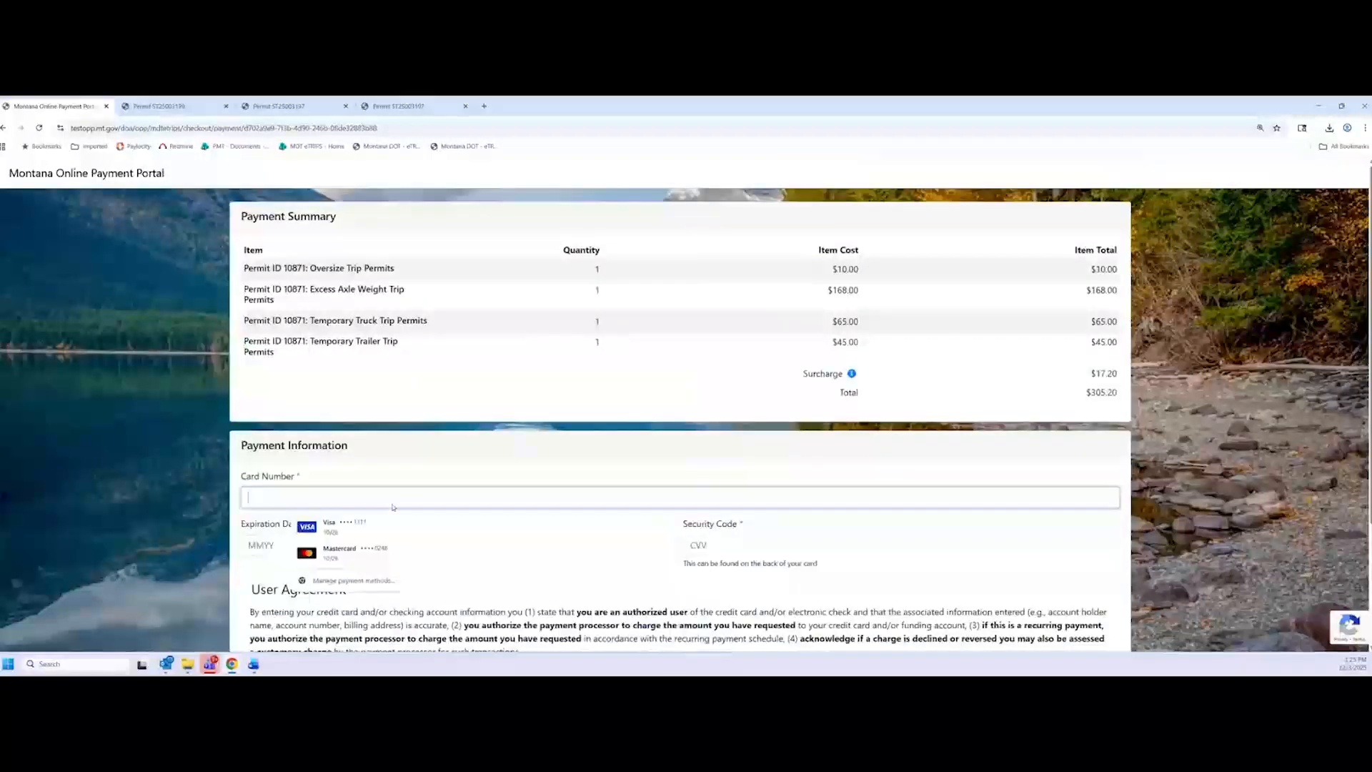
click(396, 526)
scroll(541, 527, down, 1)
scroll(540, 526, down, 2)
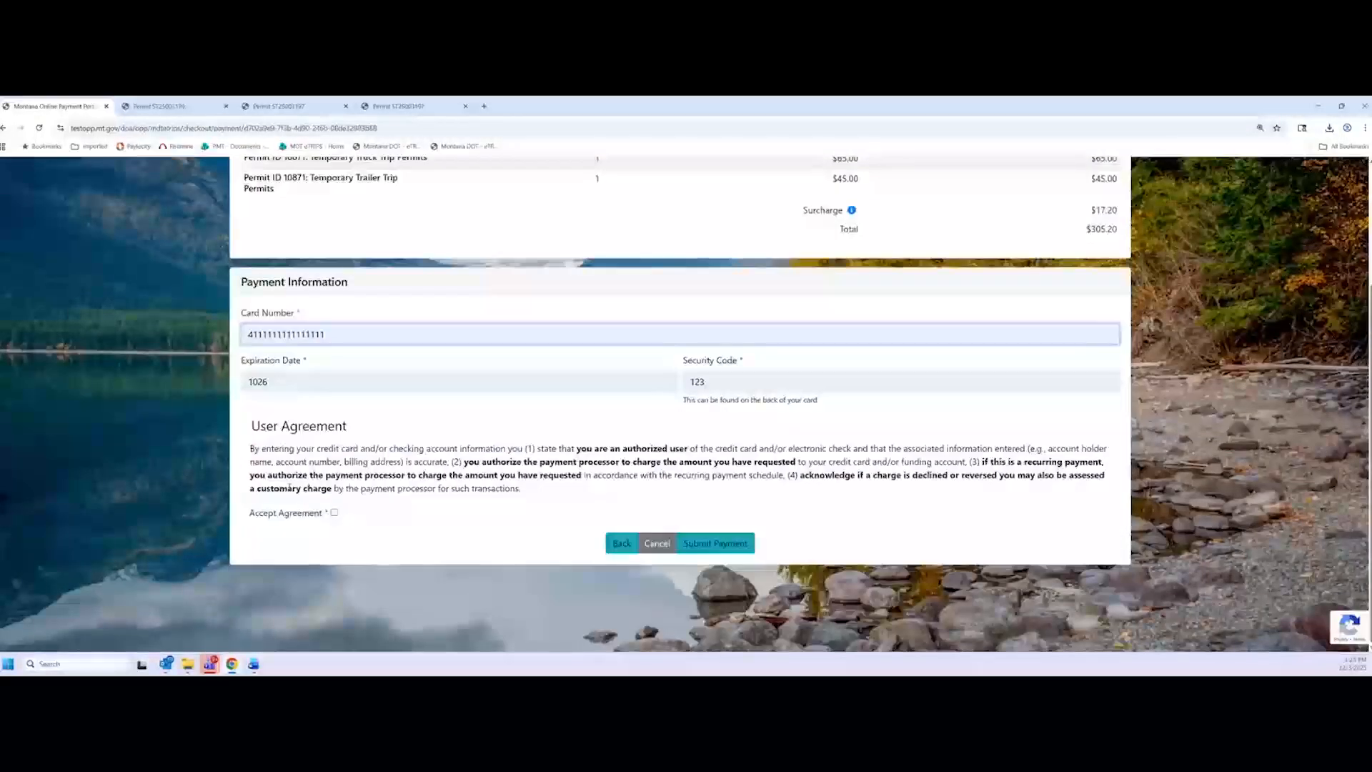
click(740, 552)
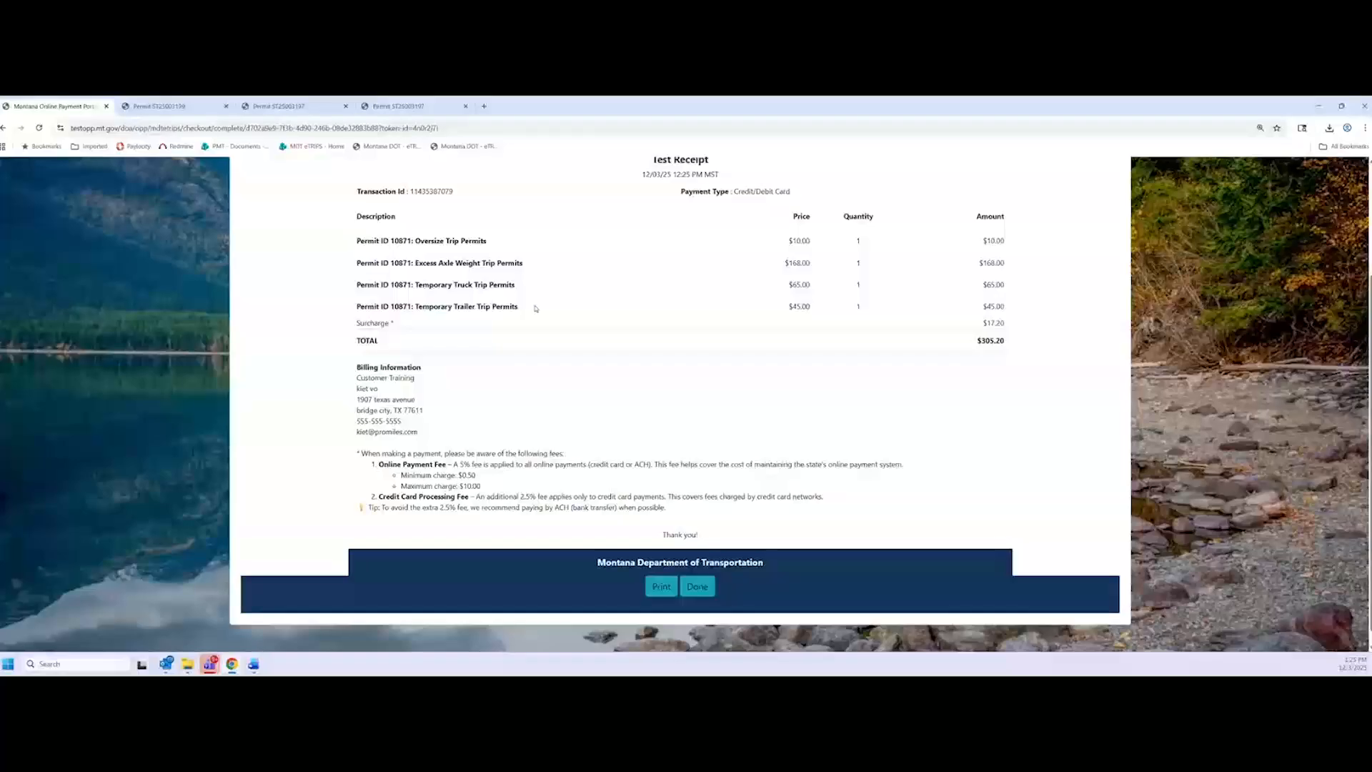
click(697, 586)
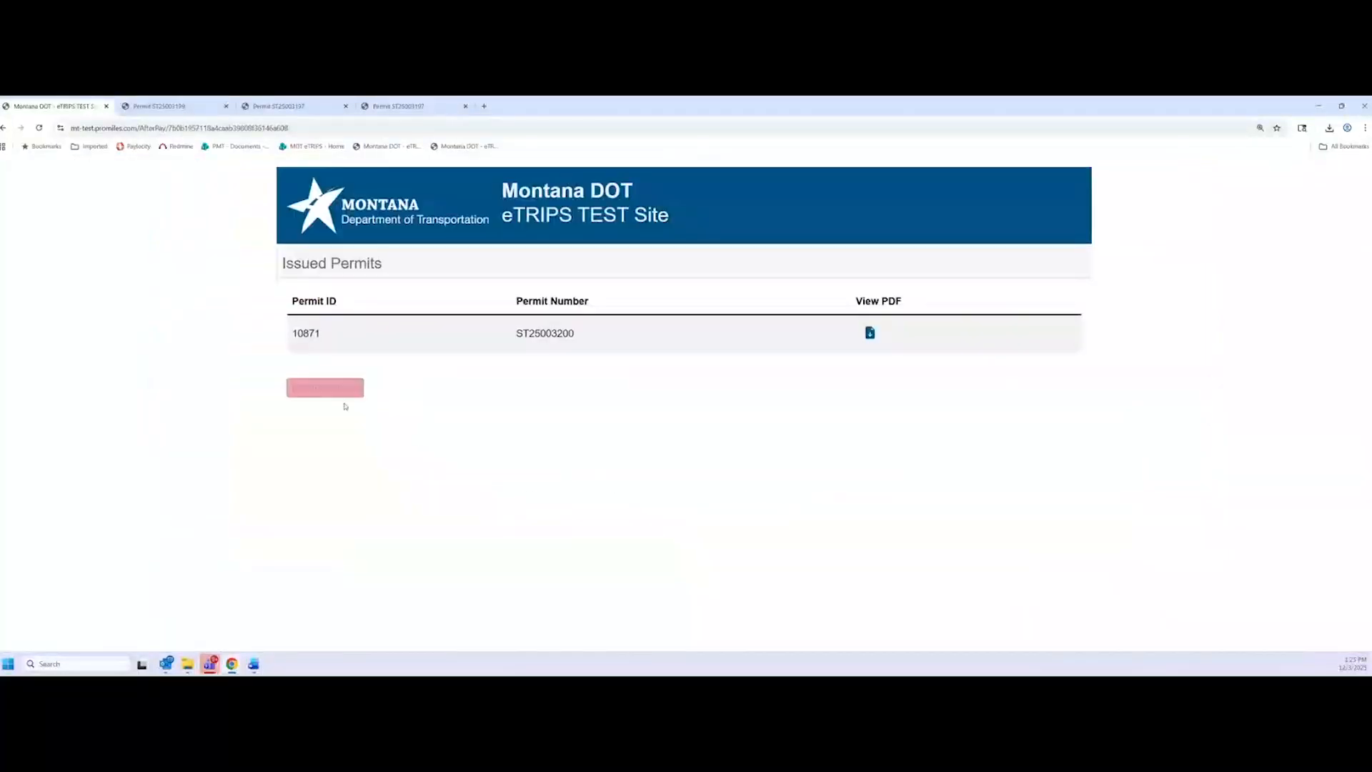
Download Permit_ST25003200.pdf and scroll through its fees, vehicle, load and axle weights
click(870, 333)
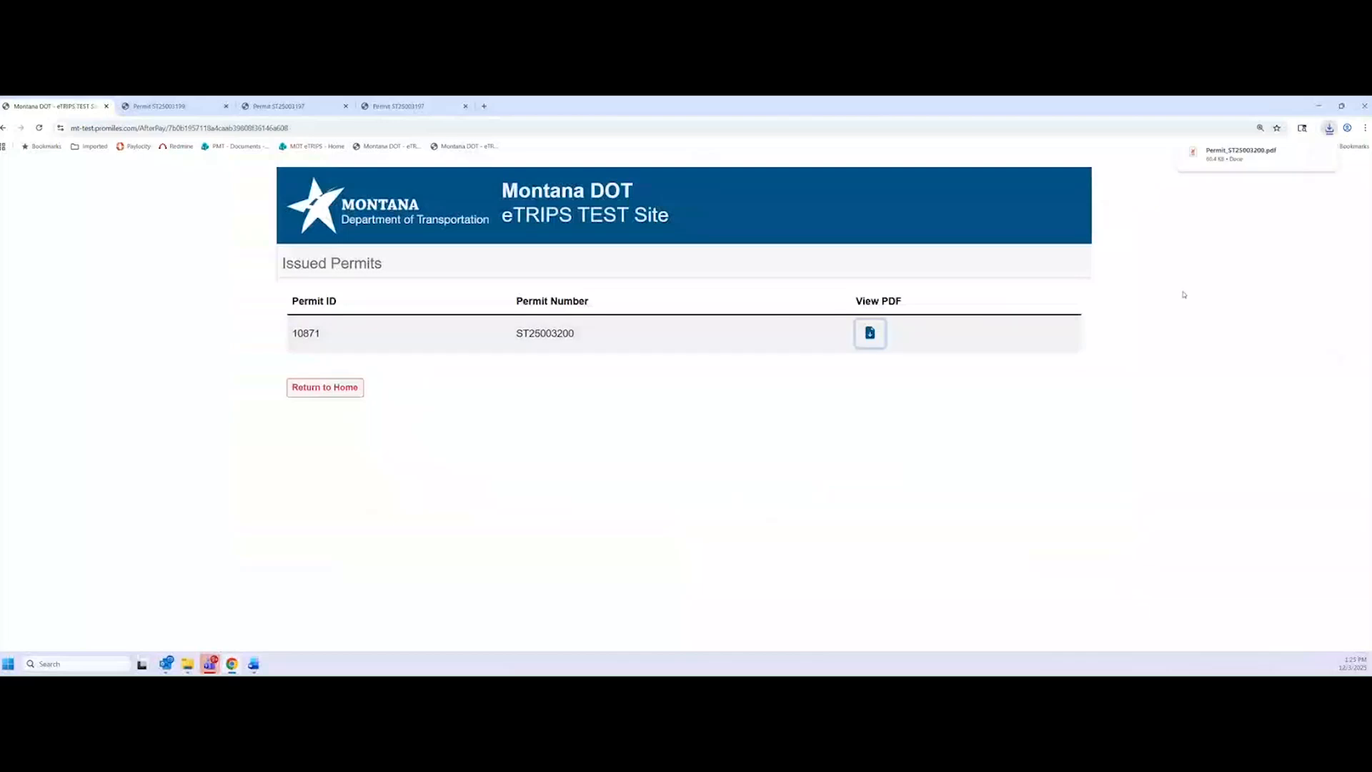
click(1226, 165)
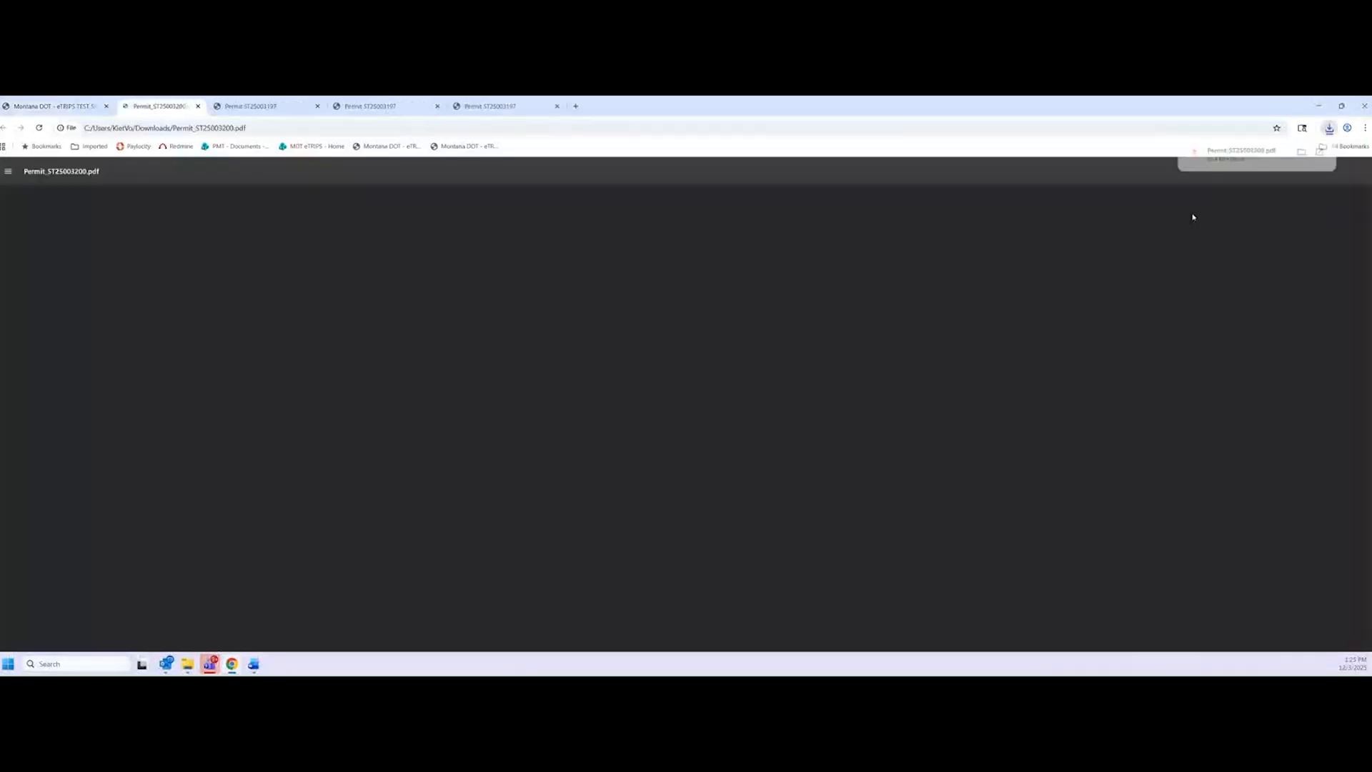
scroll(763, 452, up, 3)
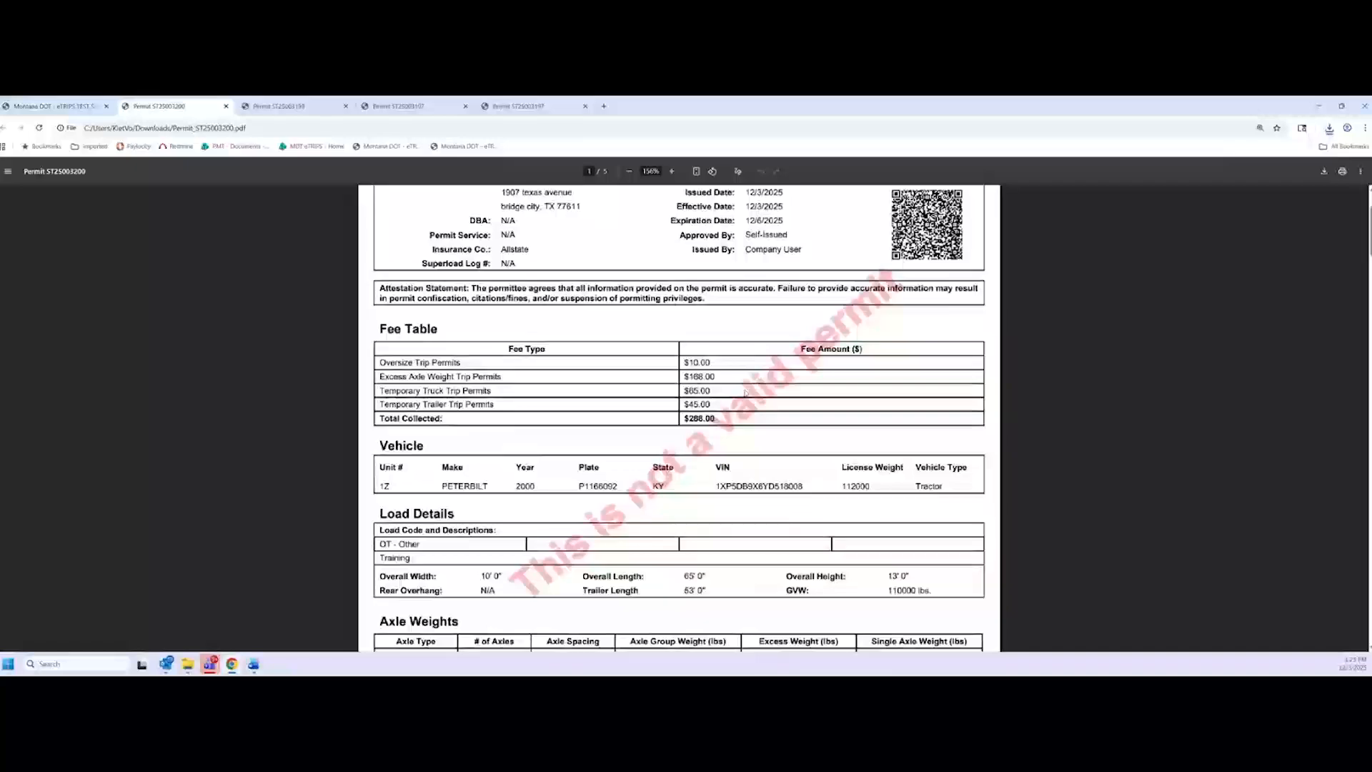
scroll(762, 452, down, 1)
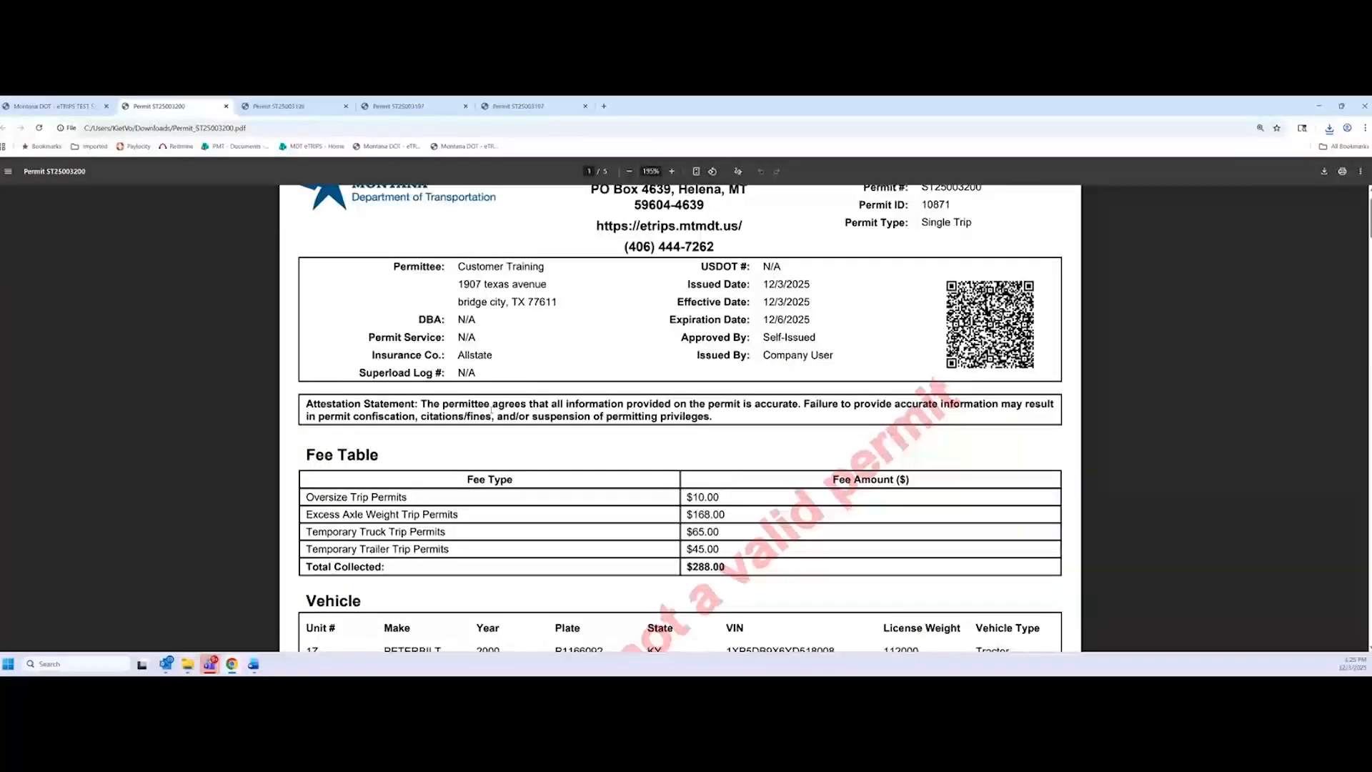
scroll(521, 450, down, 1)
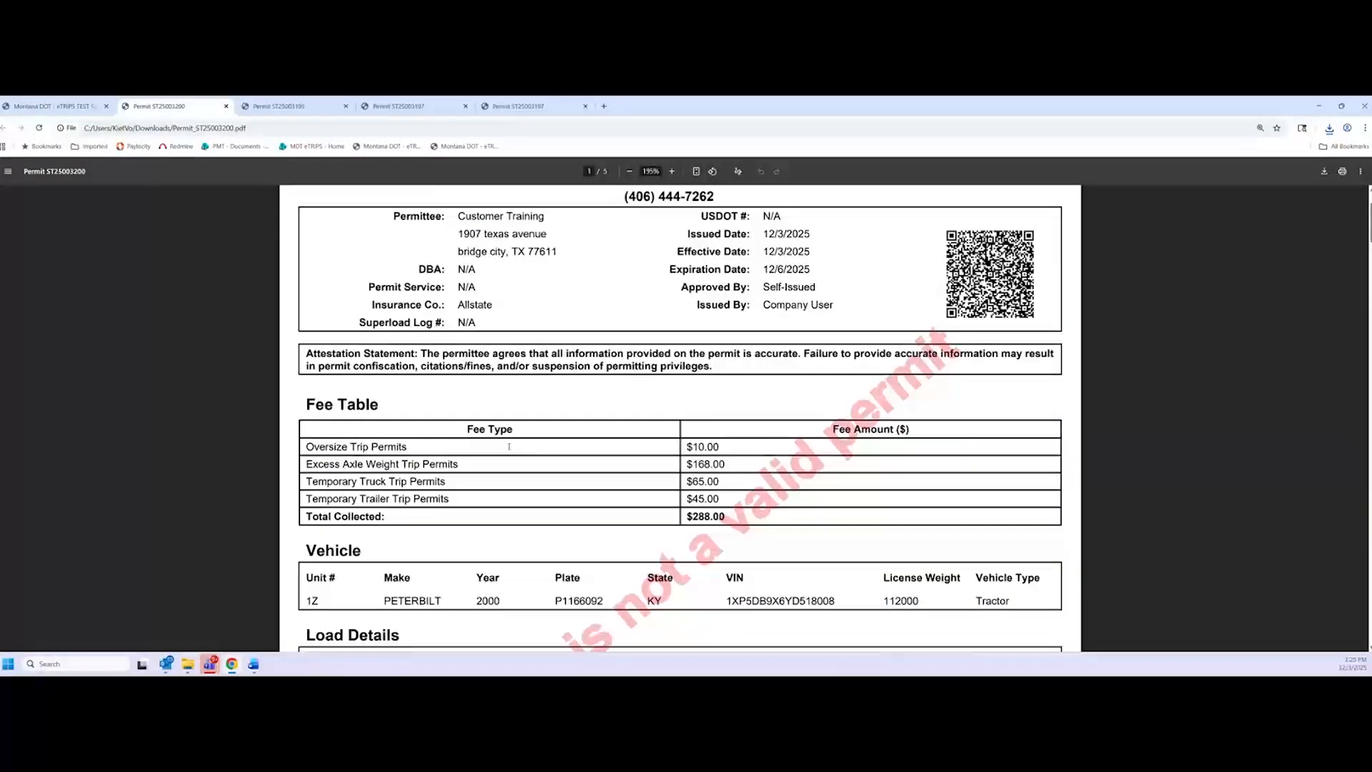
scroll(429, 414, down, 1)
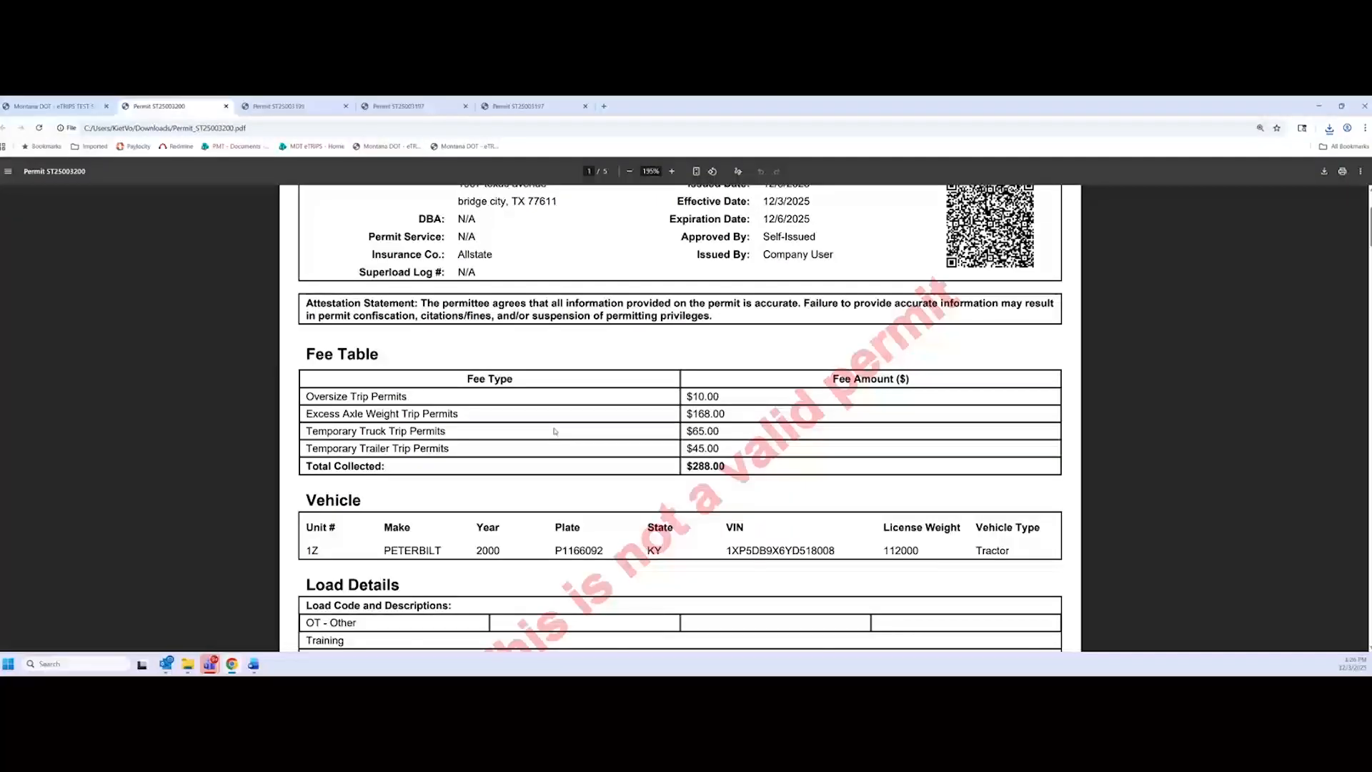
scroll(471, 443, down, 2)
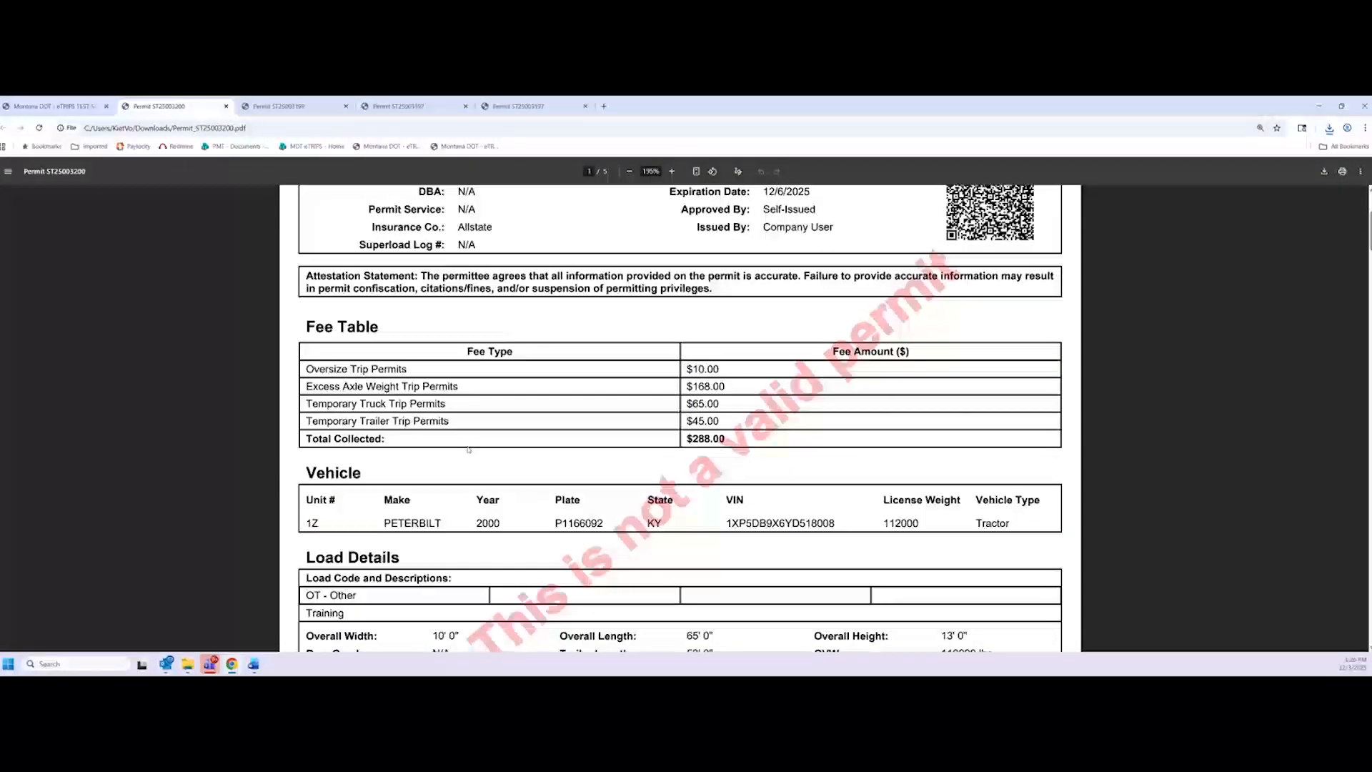
scroll(498, 523, down, 2)
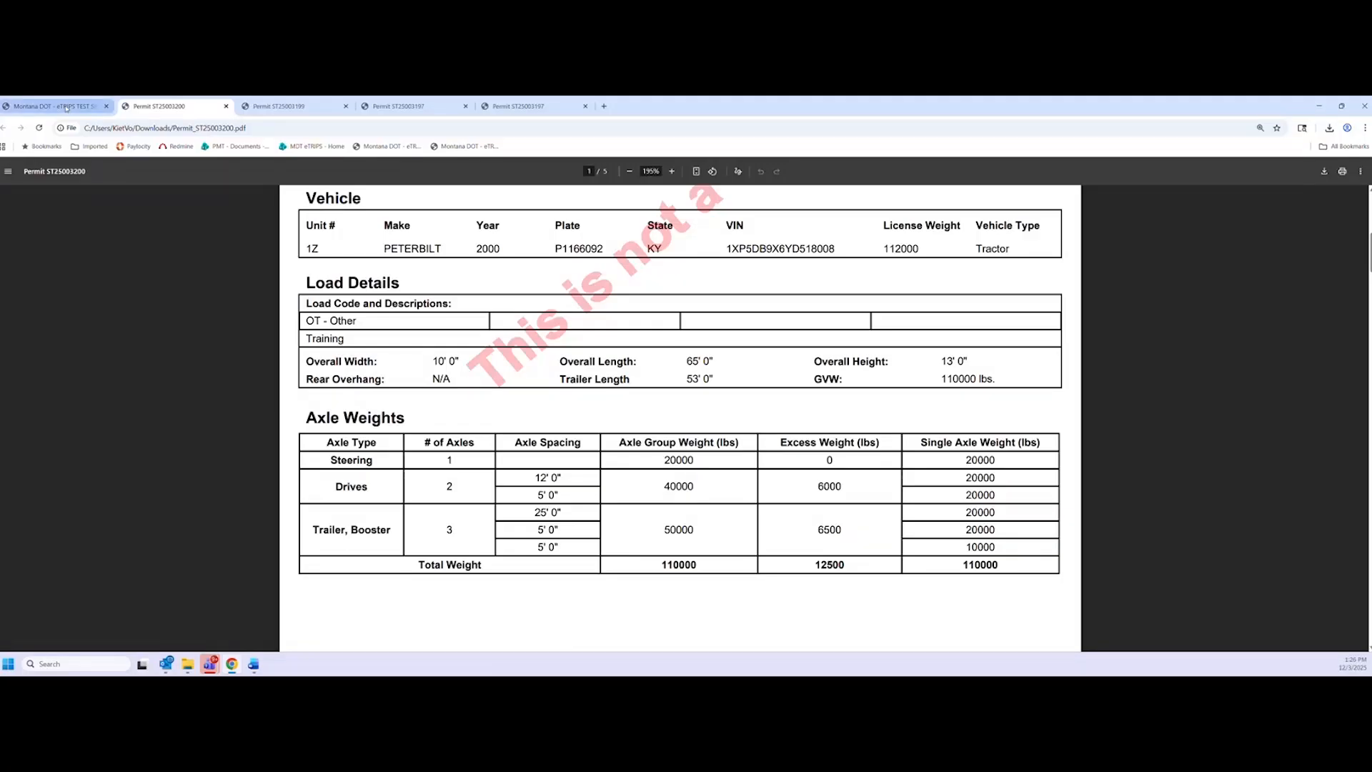
click(67, 107)
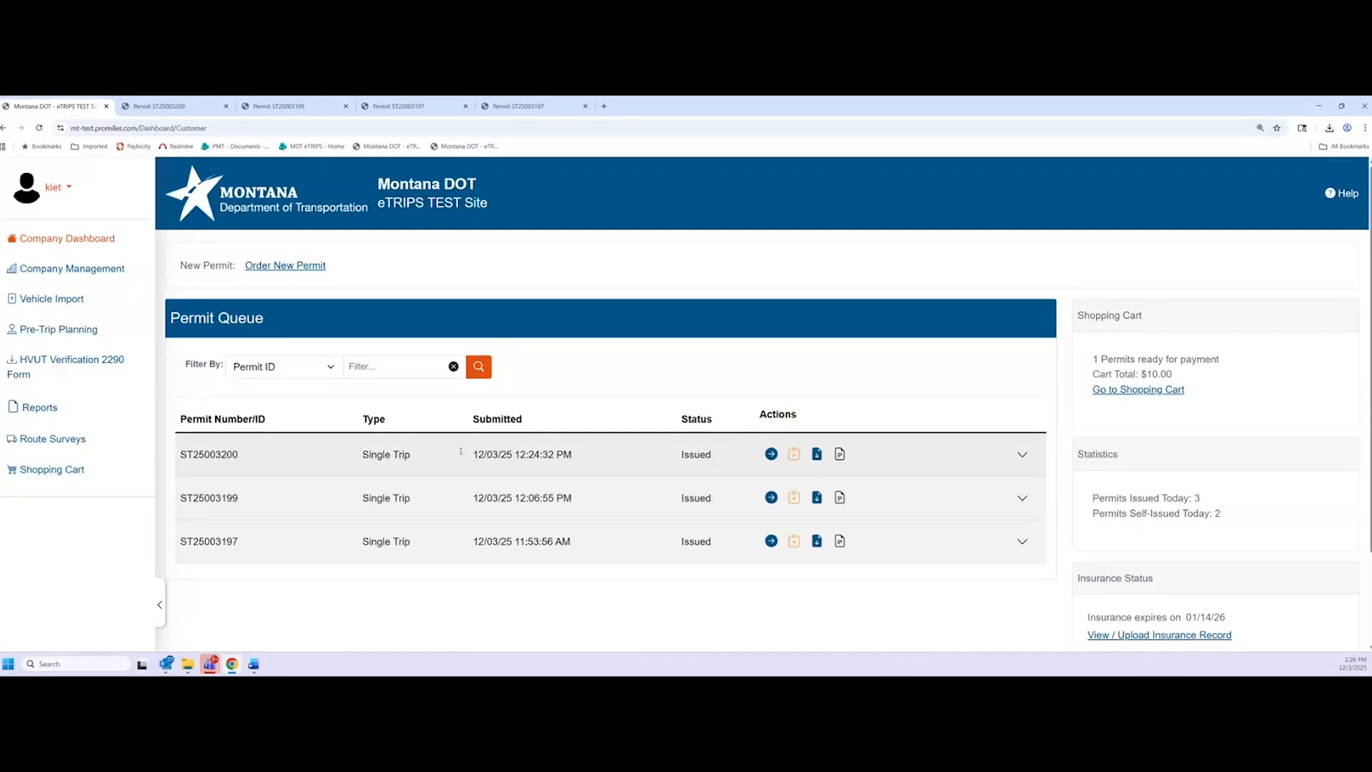
click(840, 453)
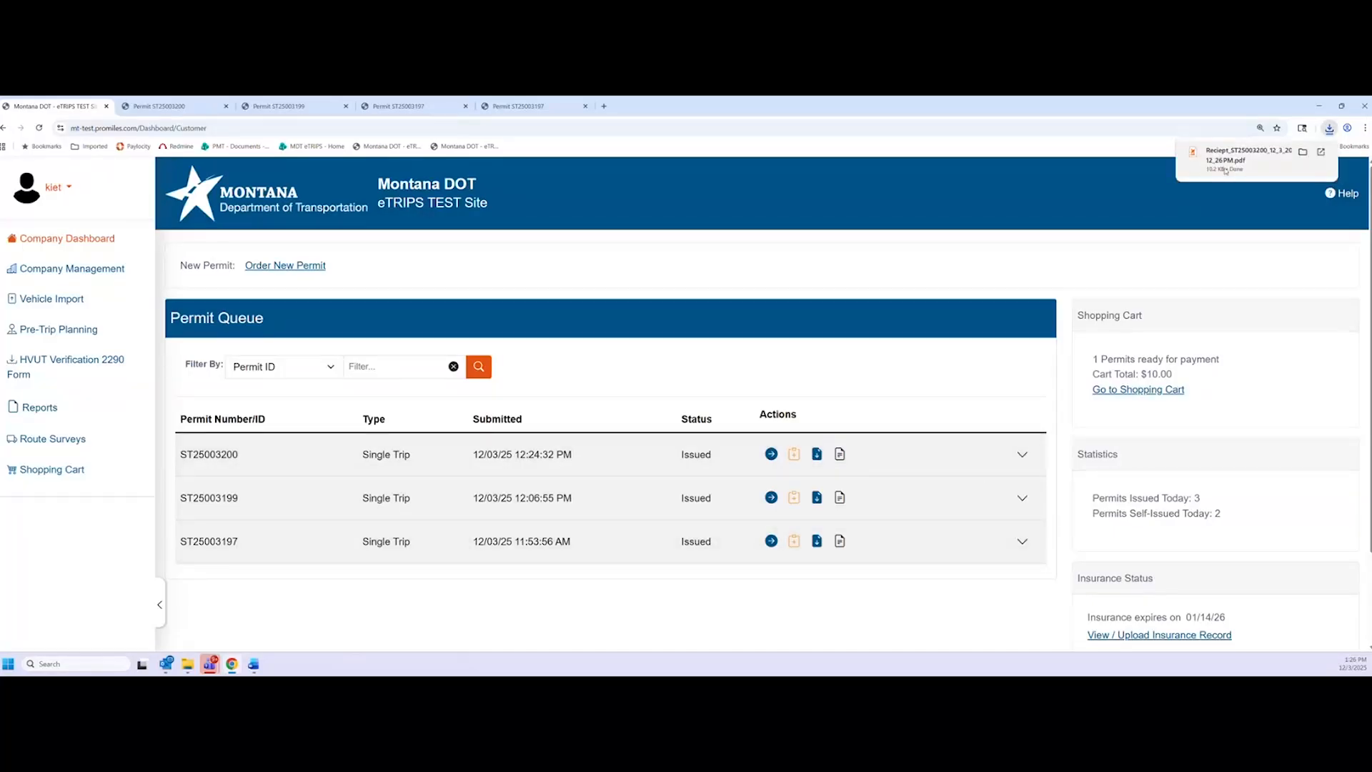
click(1226, 171)
scroll(605, 276, up, 5)
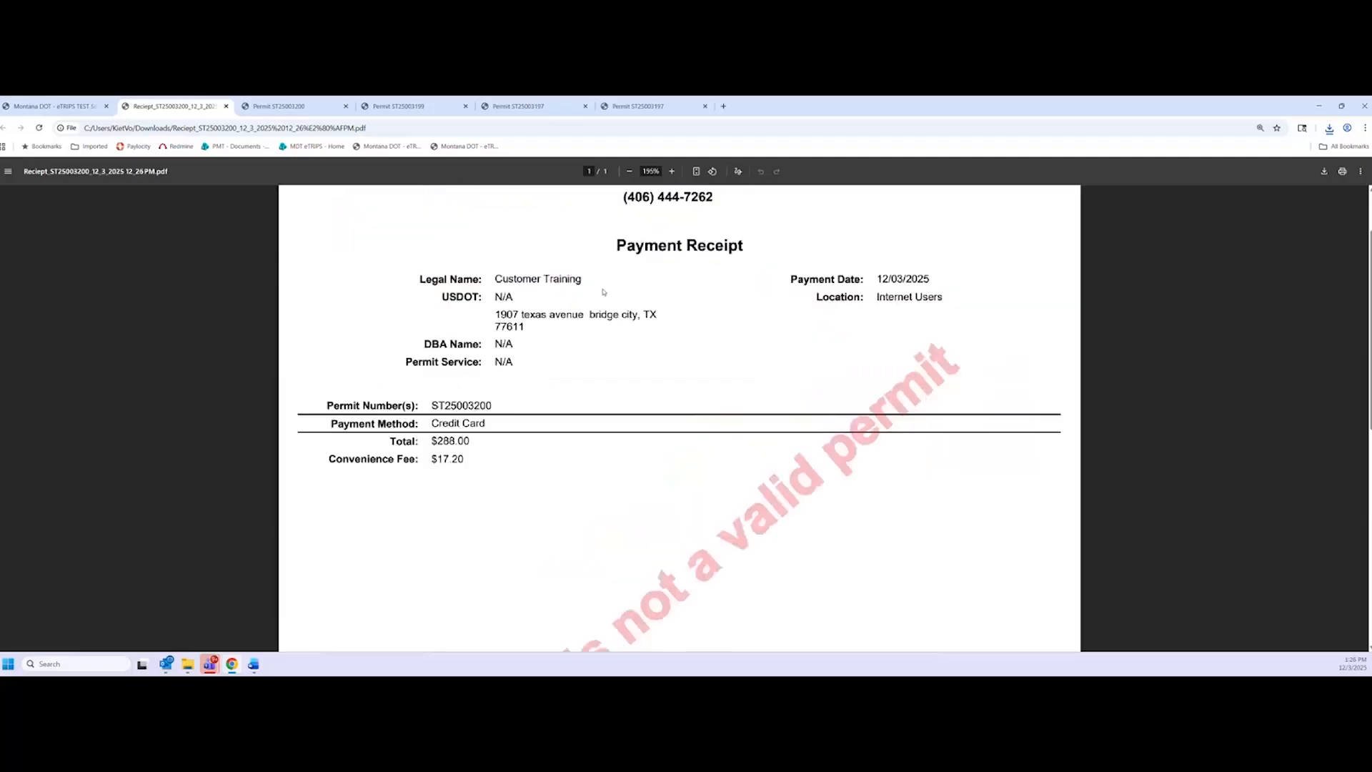
scroll(334, 529, up, 1)
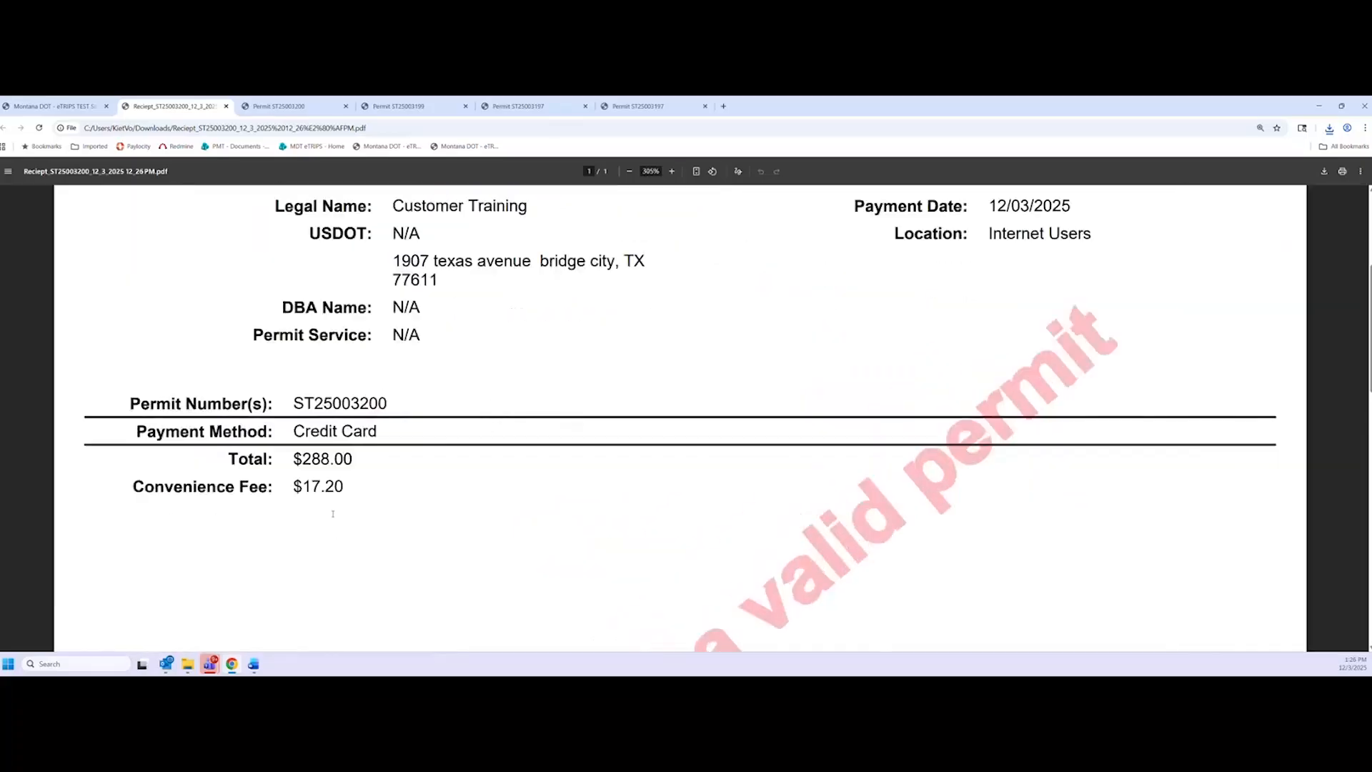
scroll(332, 512, down, 1)
scroll(396, 506, up, 1)
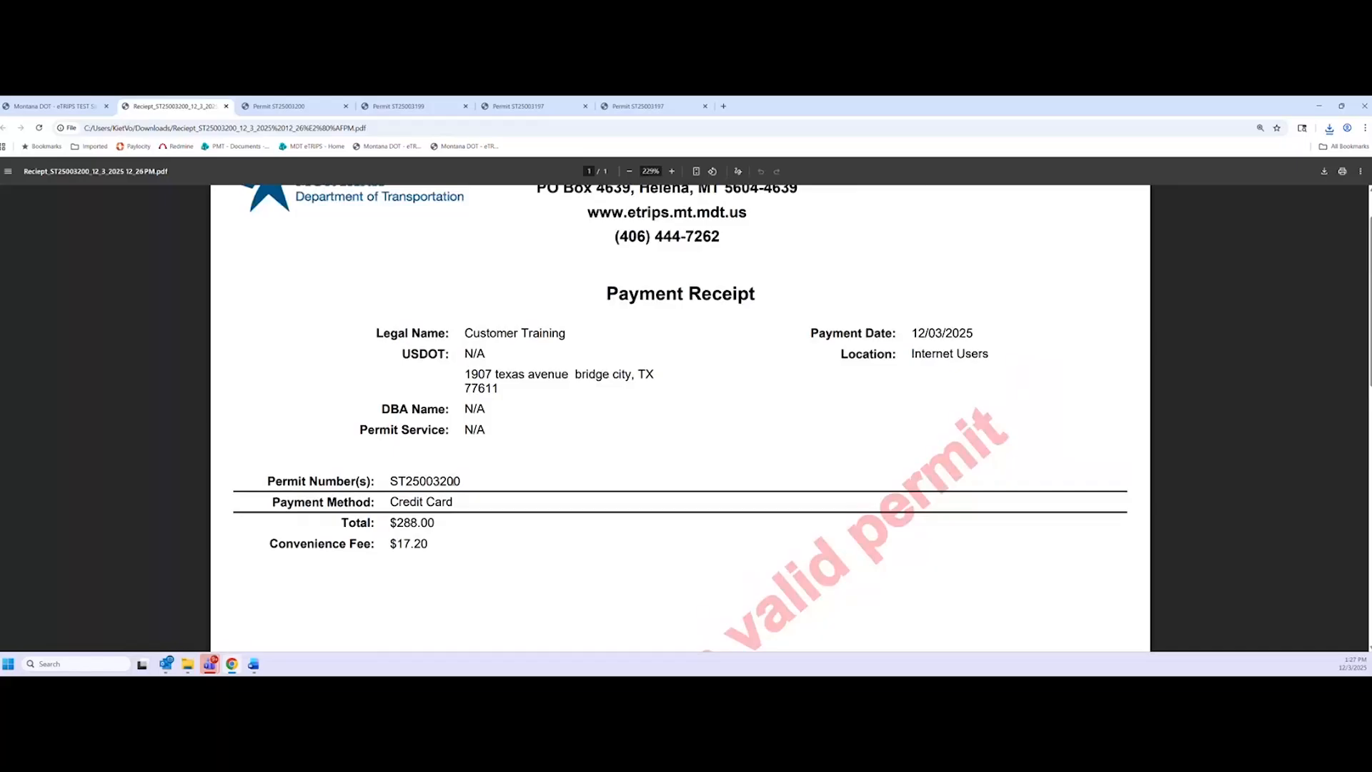
Highlight the permit number, Credit Card method, $288.00 total and $17.20 convenience fee
drag(391, 480, 486, 482)
click(502, 483)
drag(386, 484, 461, 483)
click(444, 500)
double_click(406, 502)
click(456, 566)
double_click(407, 523)
click(429, 548)
double_click(423, 545)
click(424, 548)
scroll(432, 551, down, 1)
scroll(429, 555, up, 1)
scroll(428, 556, up, 1)
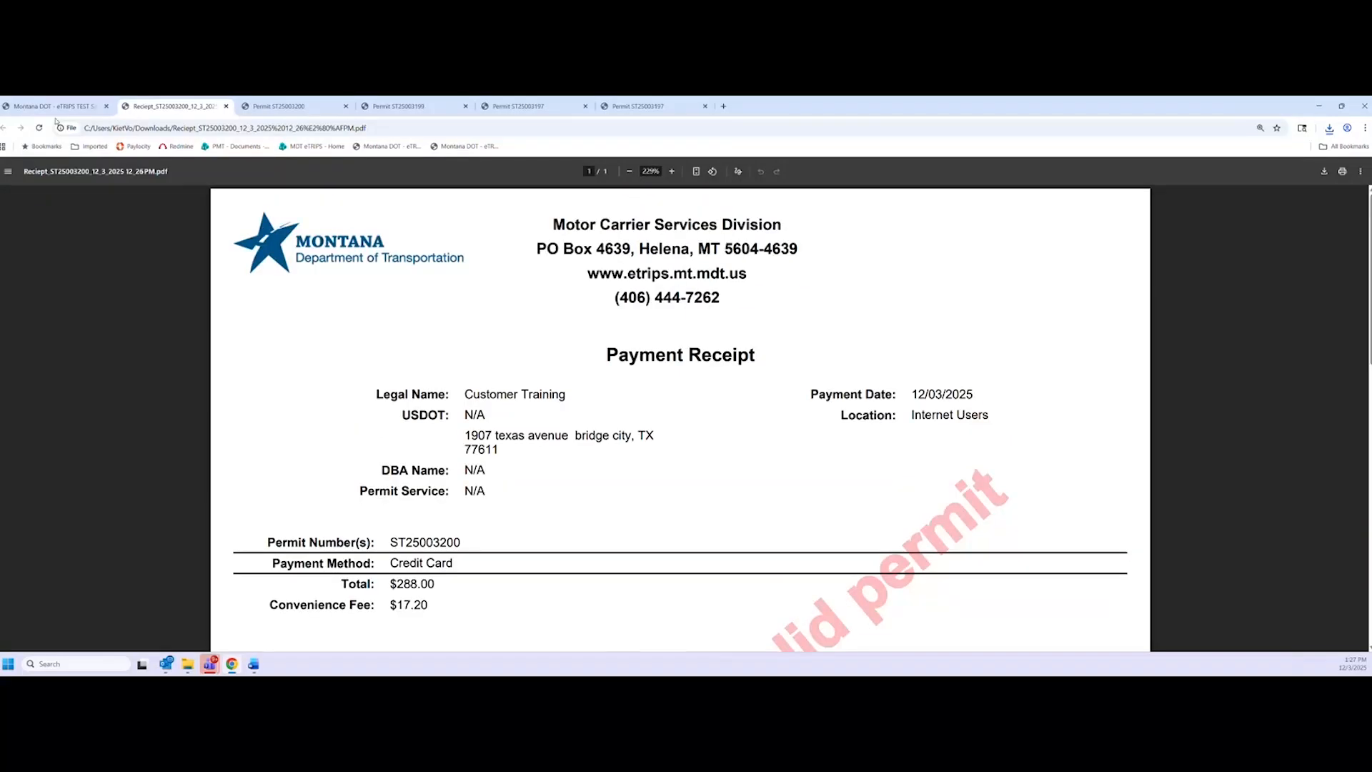
Back in the Permit Queue, expand and collapse ST25003200's dimensions, origin and destination
click(60, 108)
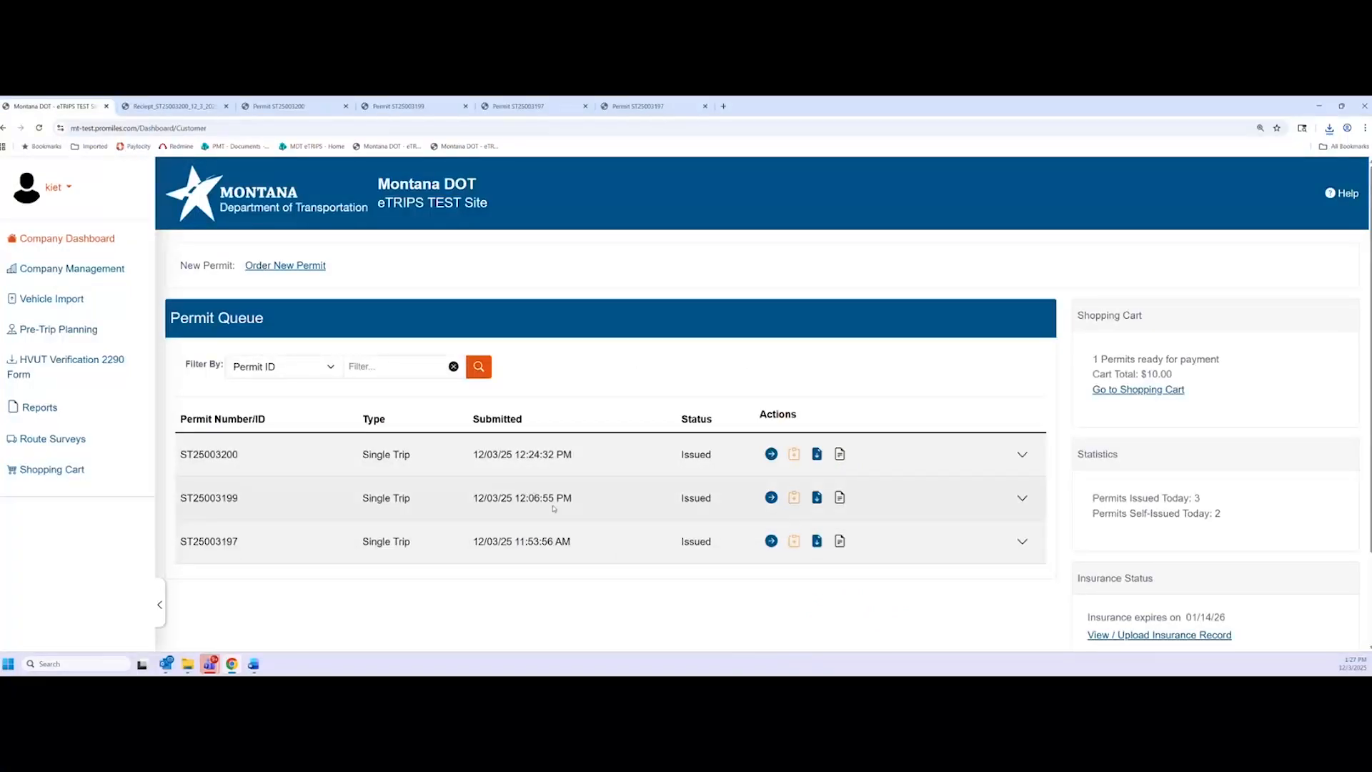
click(1023, 456)
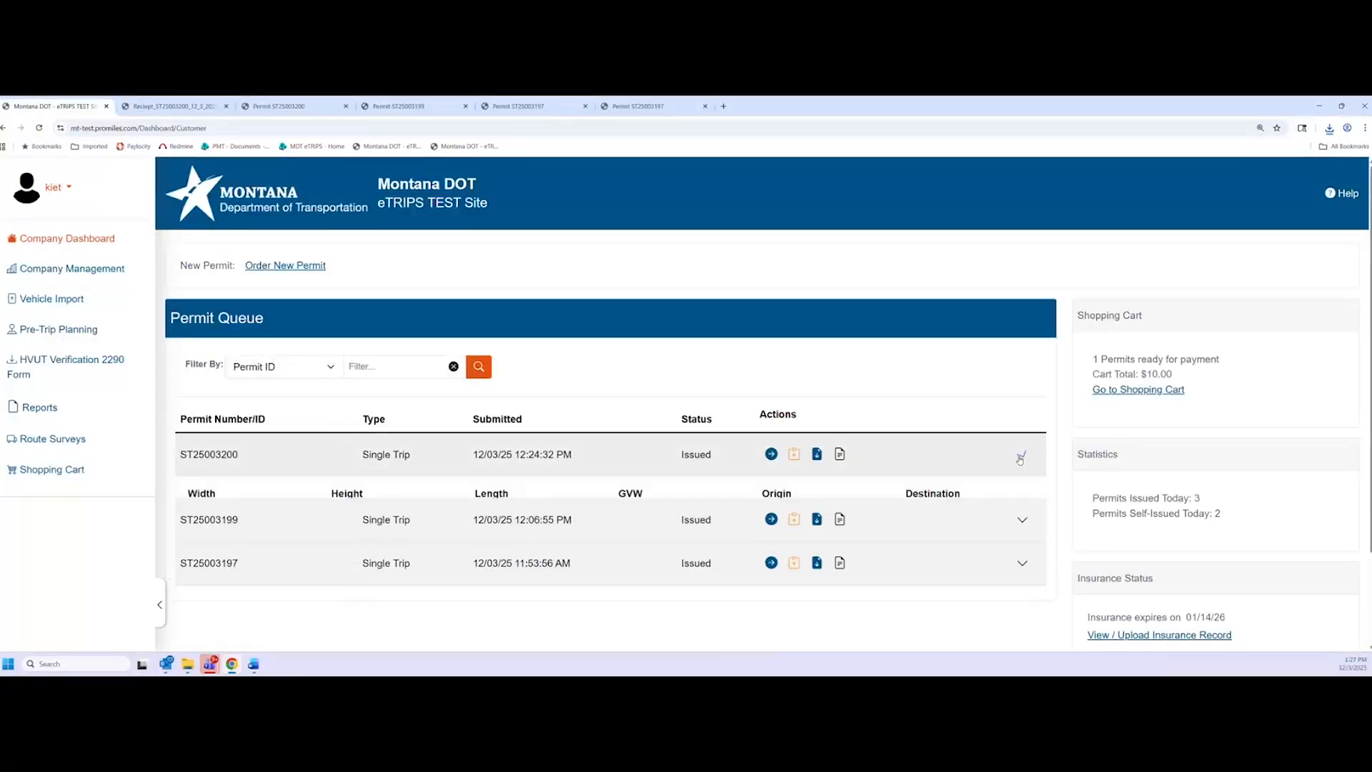
click(1022, 455)
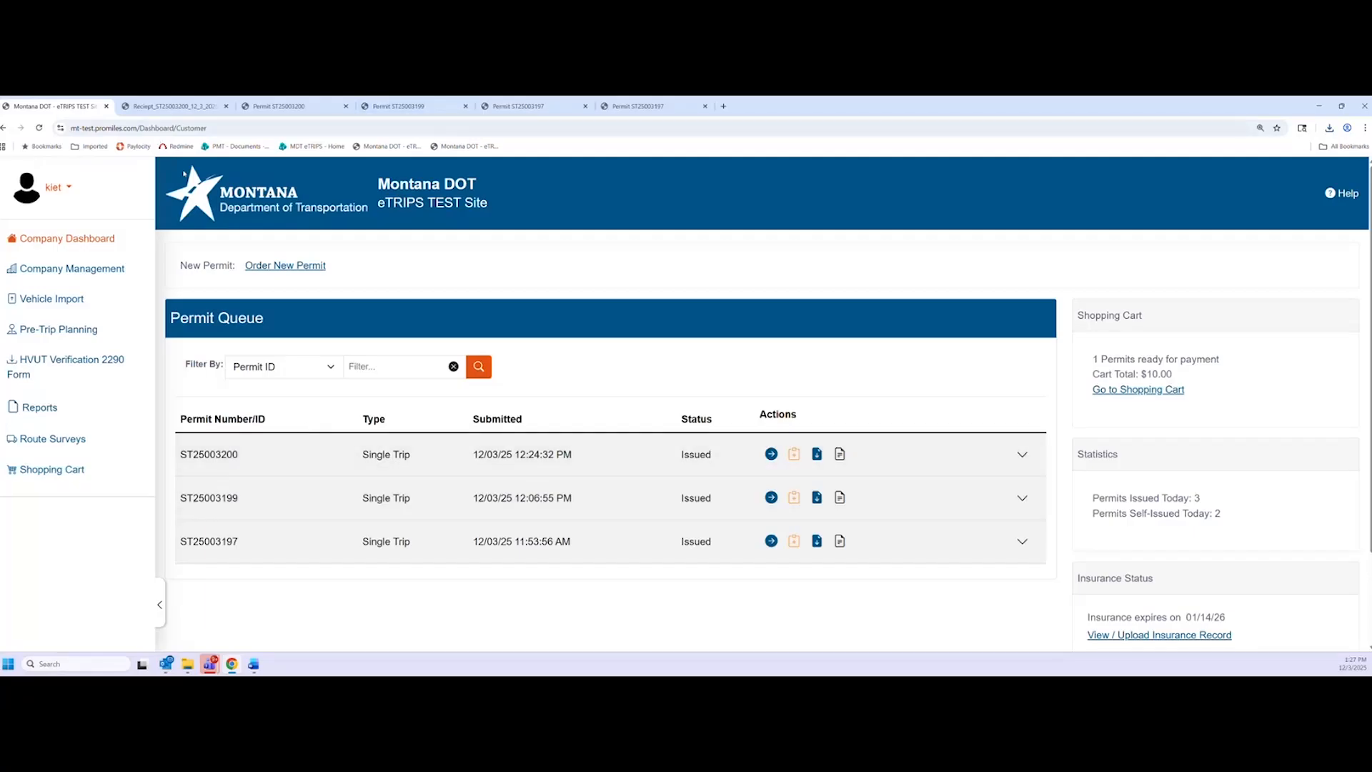
Close the payment receipt tab and check the Permit ID in the ST25003200 PDF
click(174, 106)
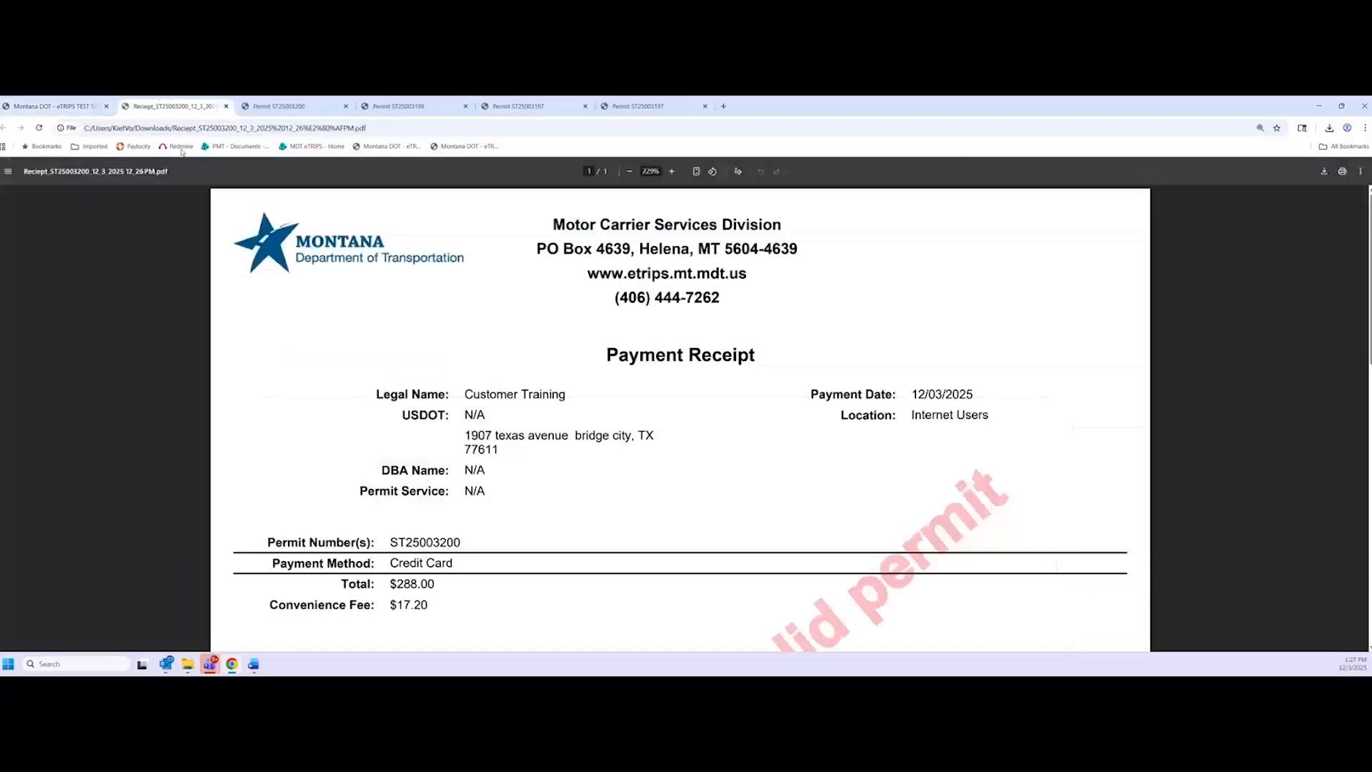
key(ctrl+w)
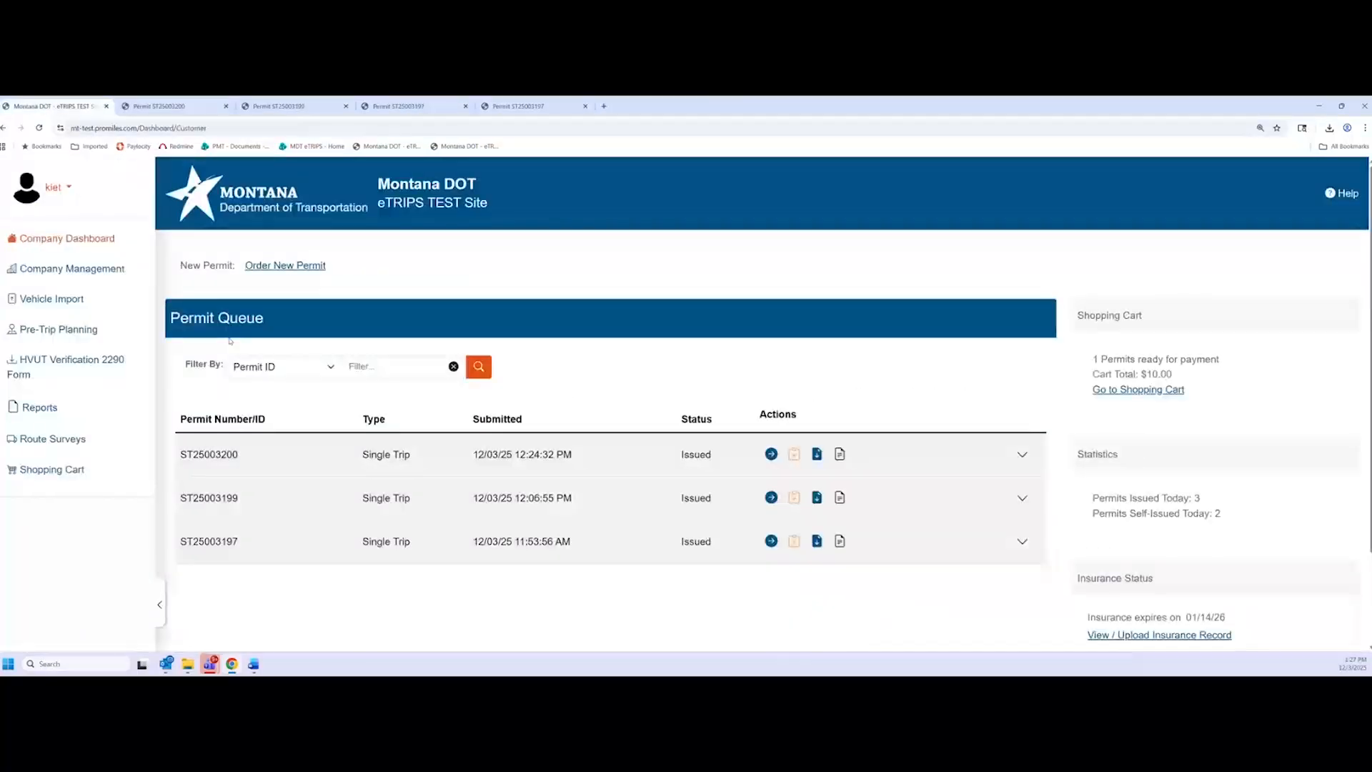
click(139, 107)
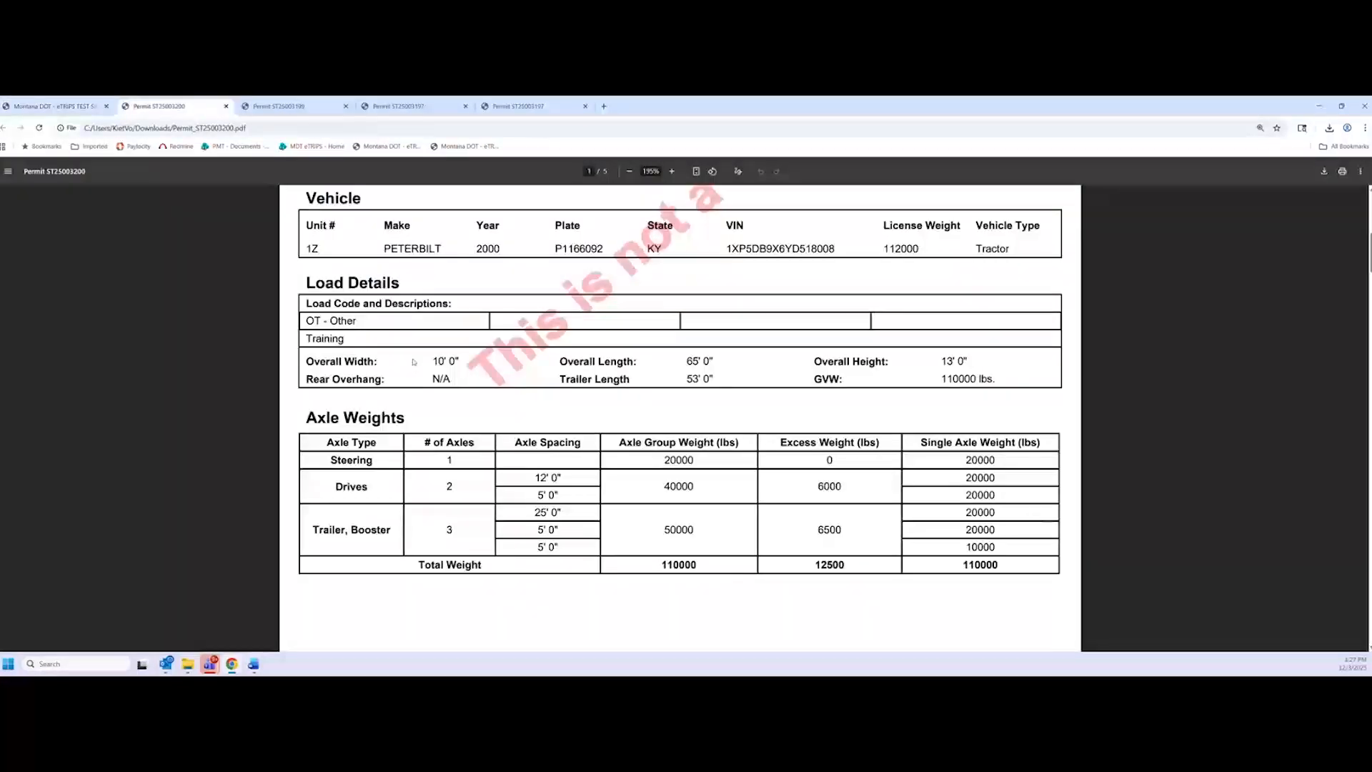
scroll(414, 362, up, 9)
scroll(1083, 253, up, 1)
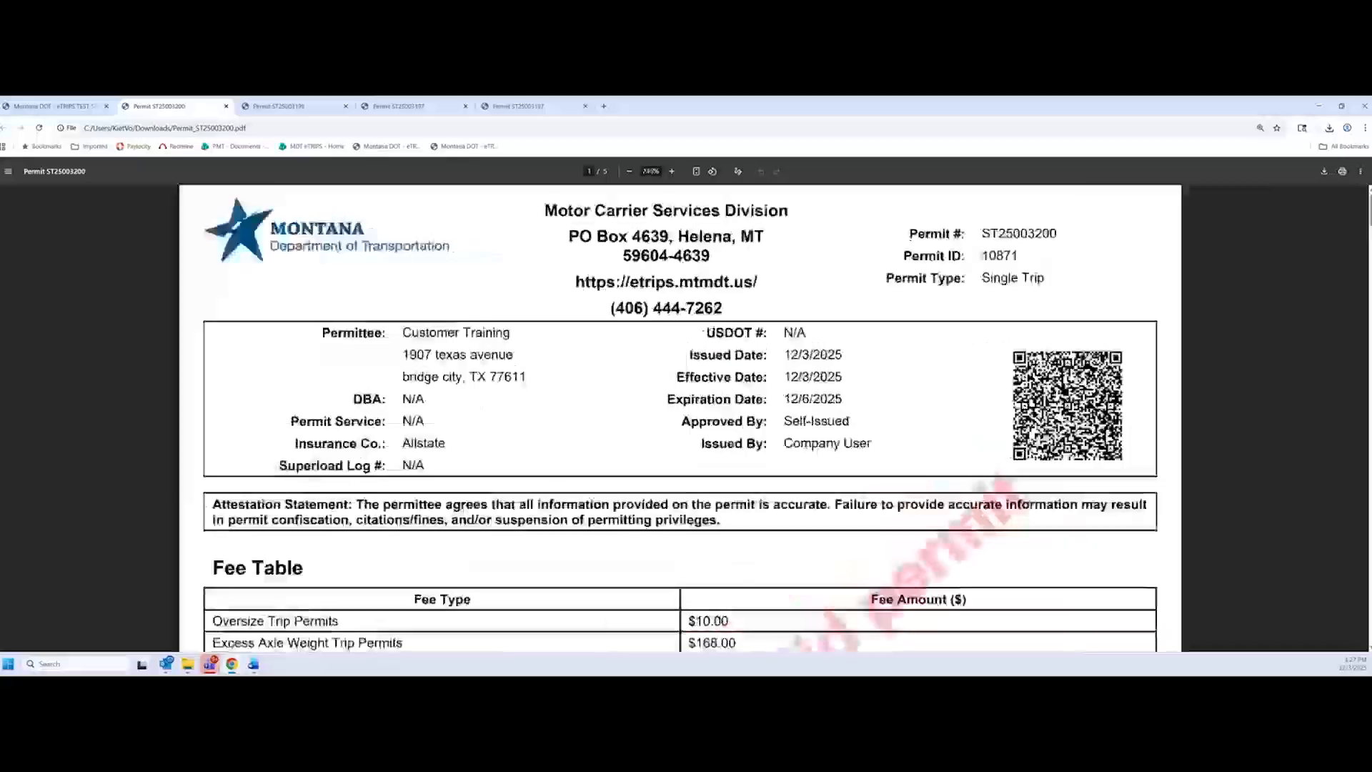
click(54, 106)
Filter the queue by Permit ID 10871, inspect ST25003200's details, then clear the filter
click(404, 368)
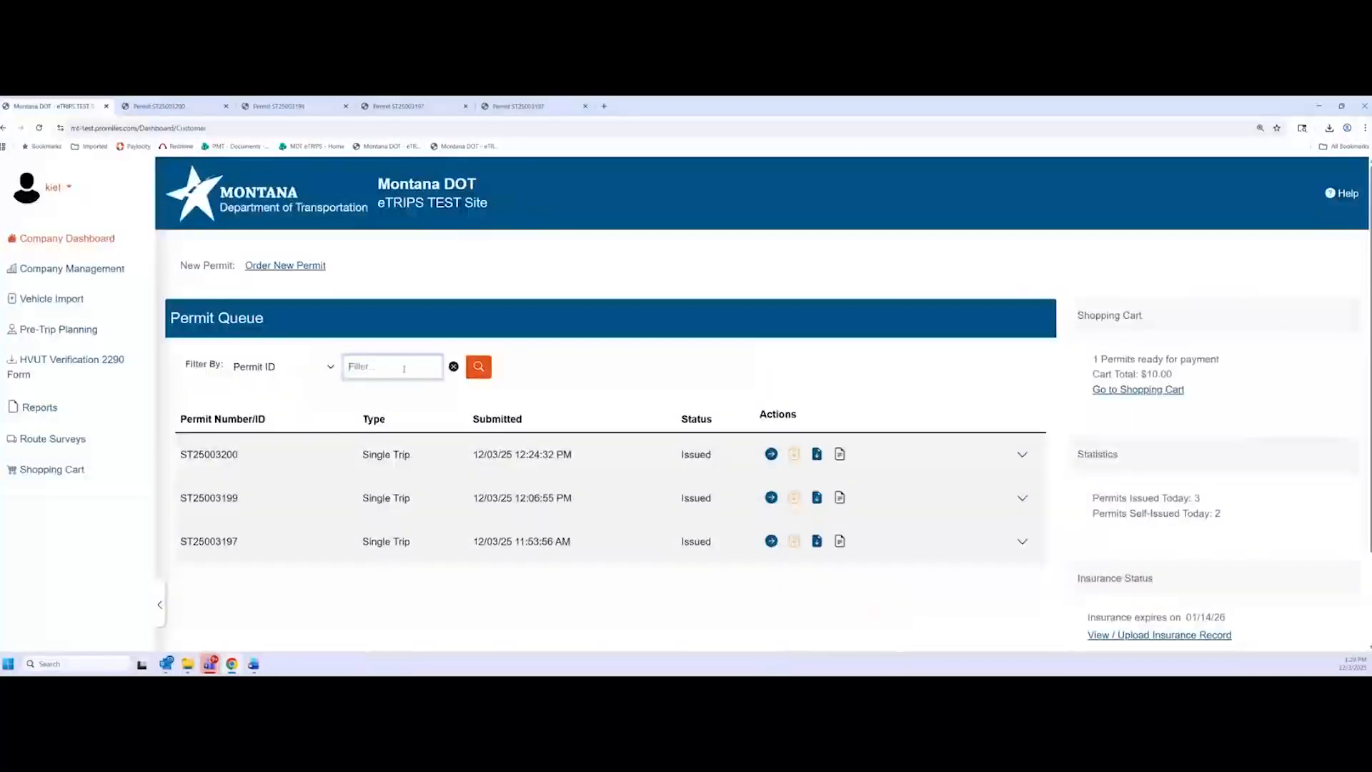
text(10871)
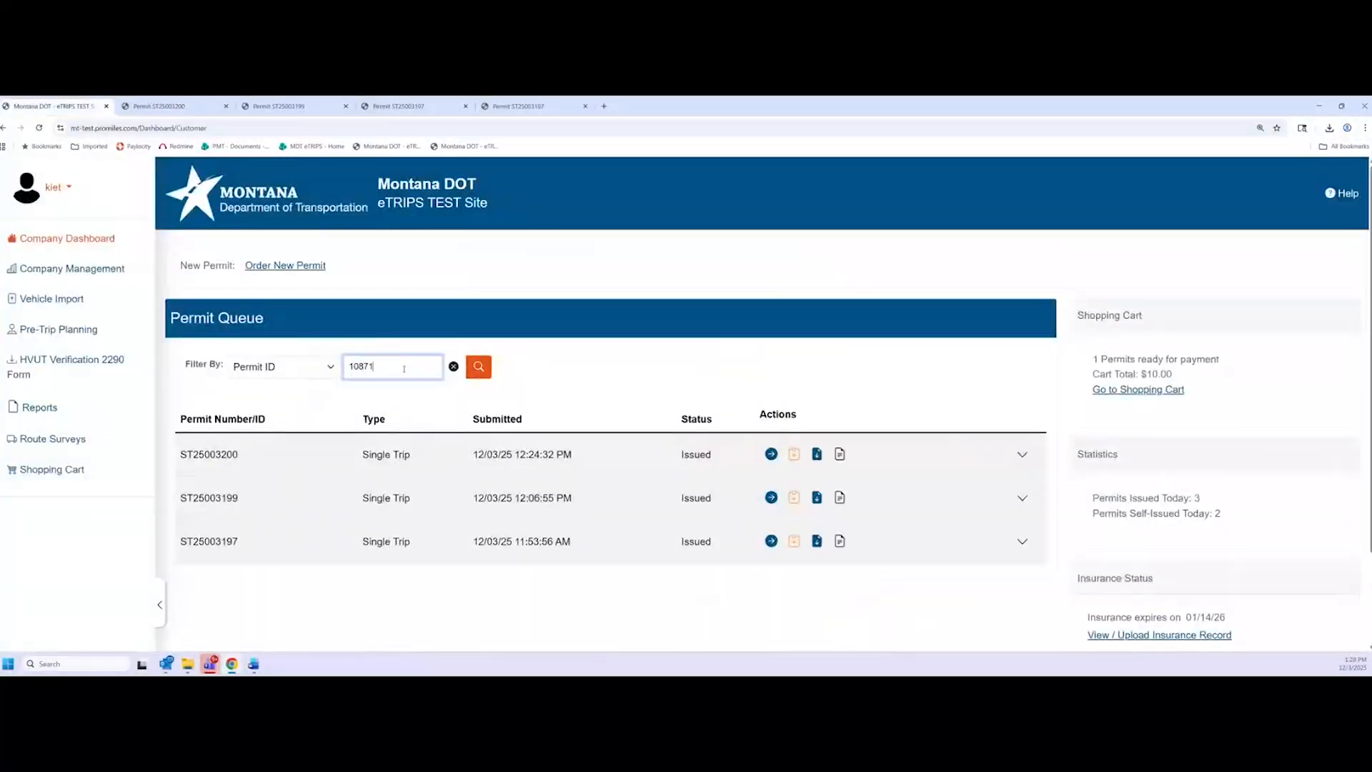
click(479, 369)
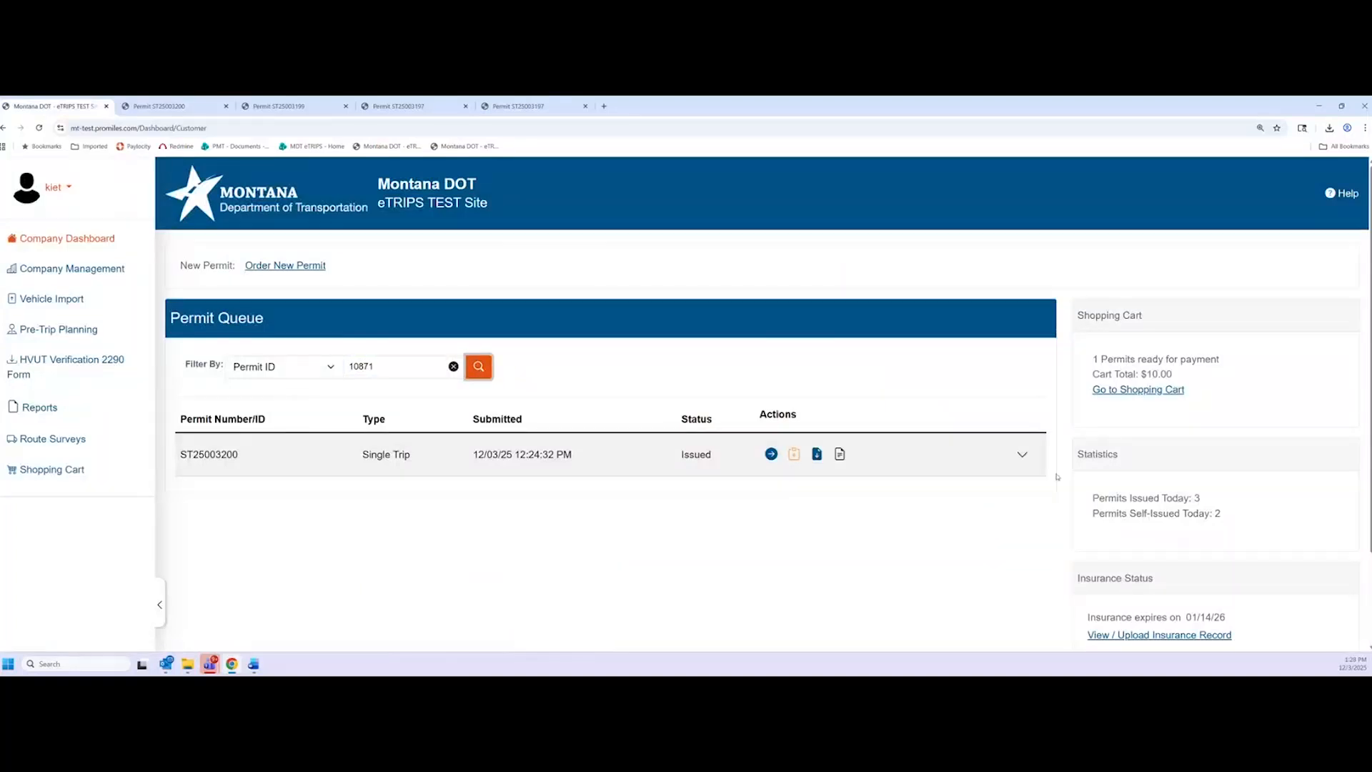
click(1023, 455)
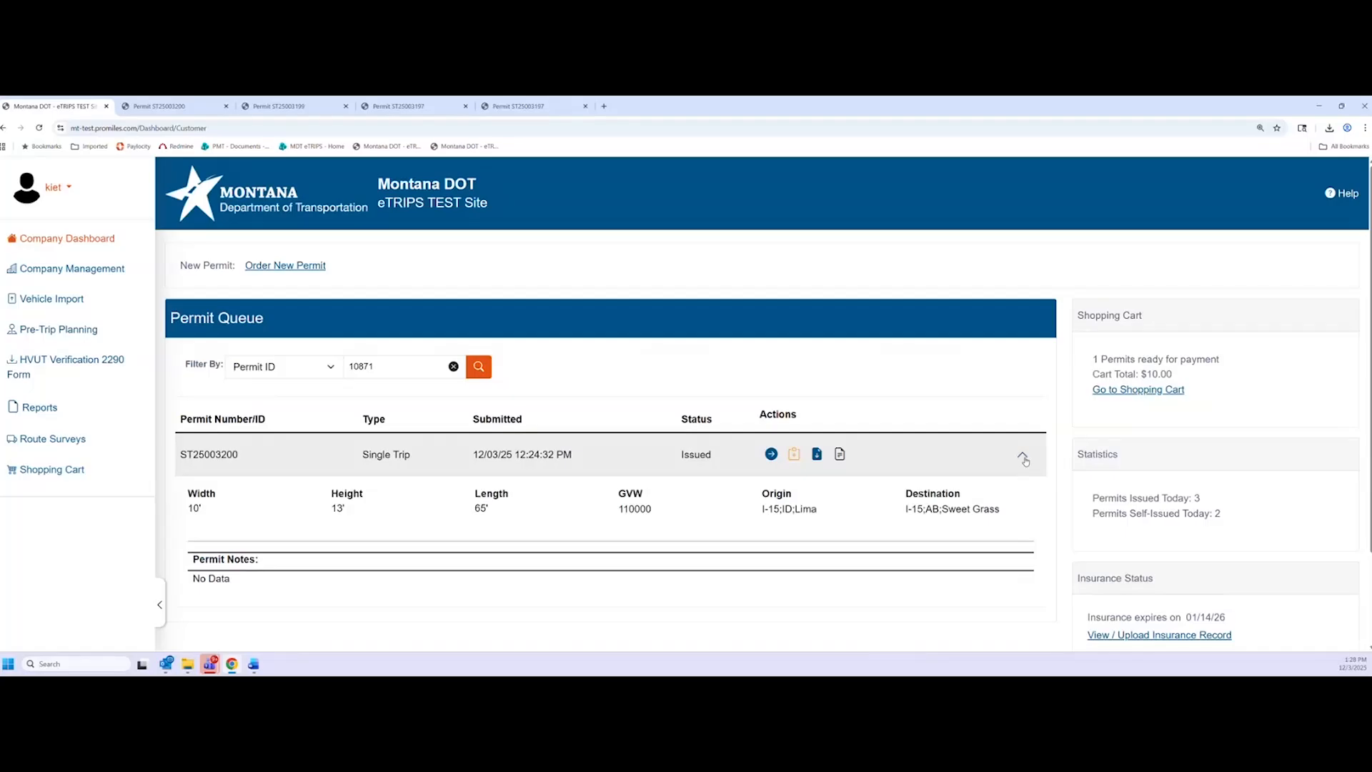
click(1024, 457)
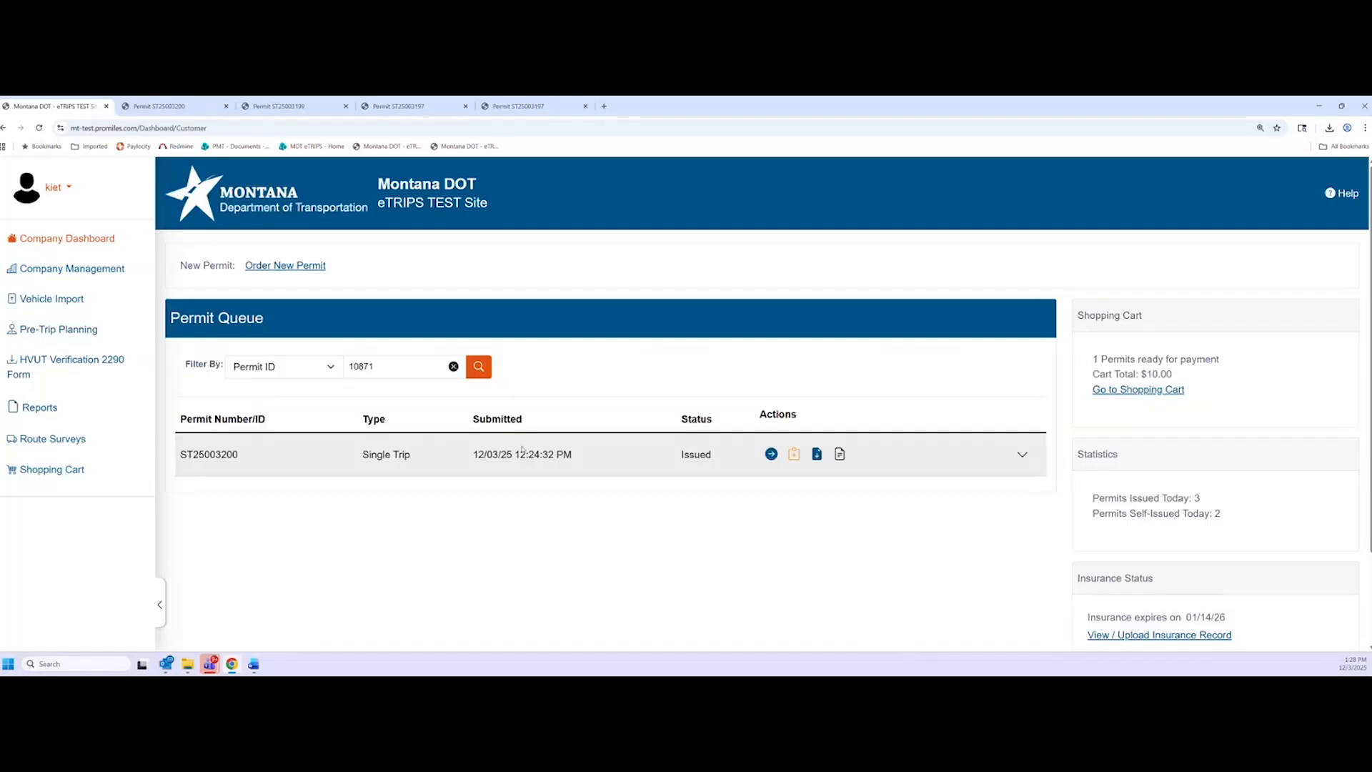
click(453, 367)
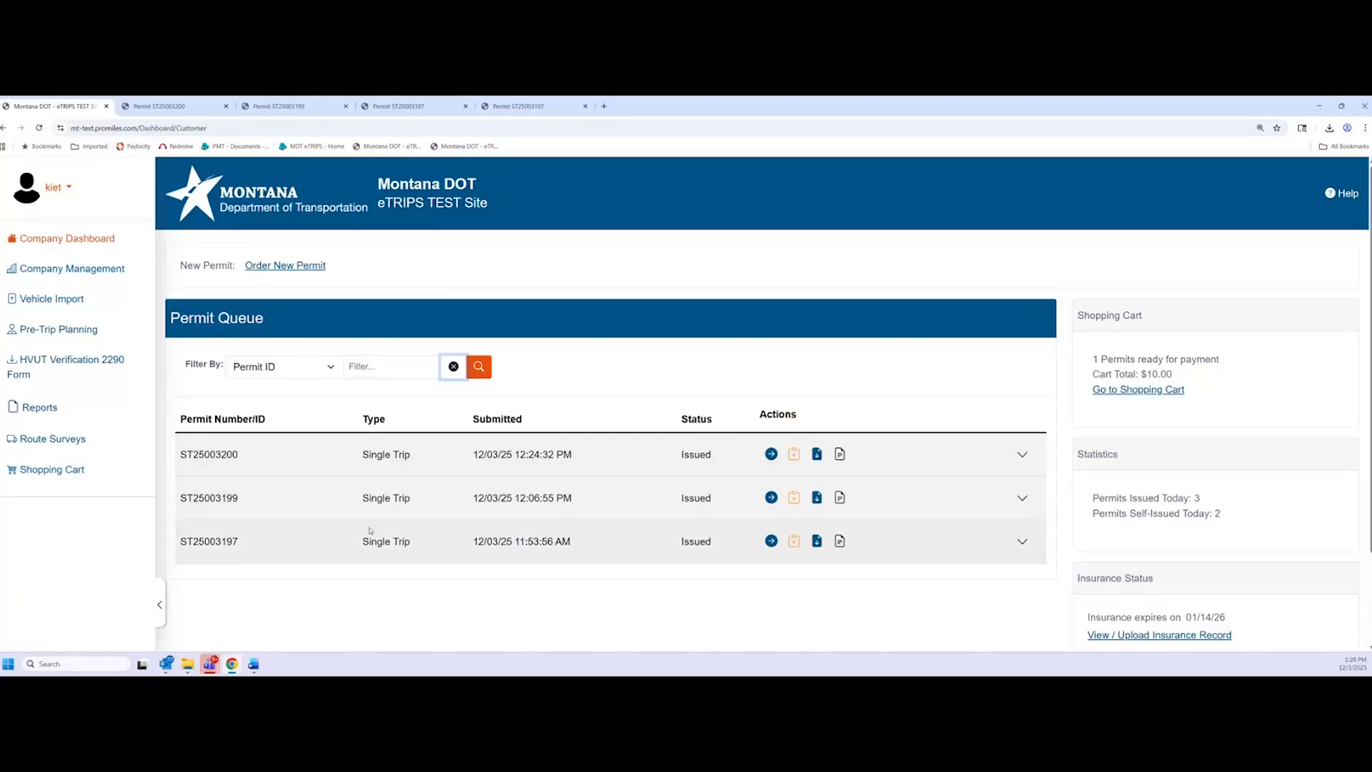
scroll(370, 530, down, 1)
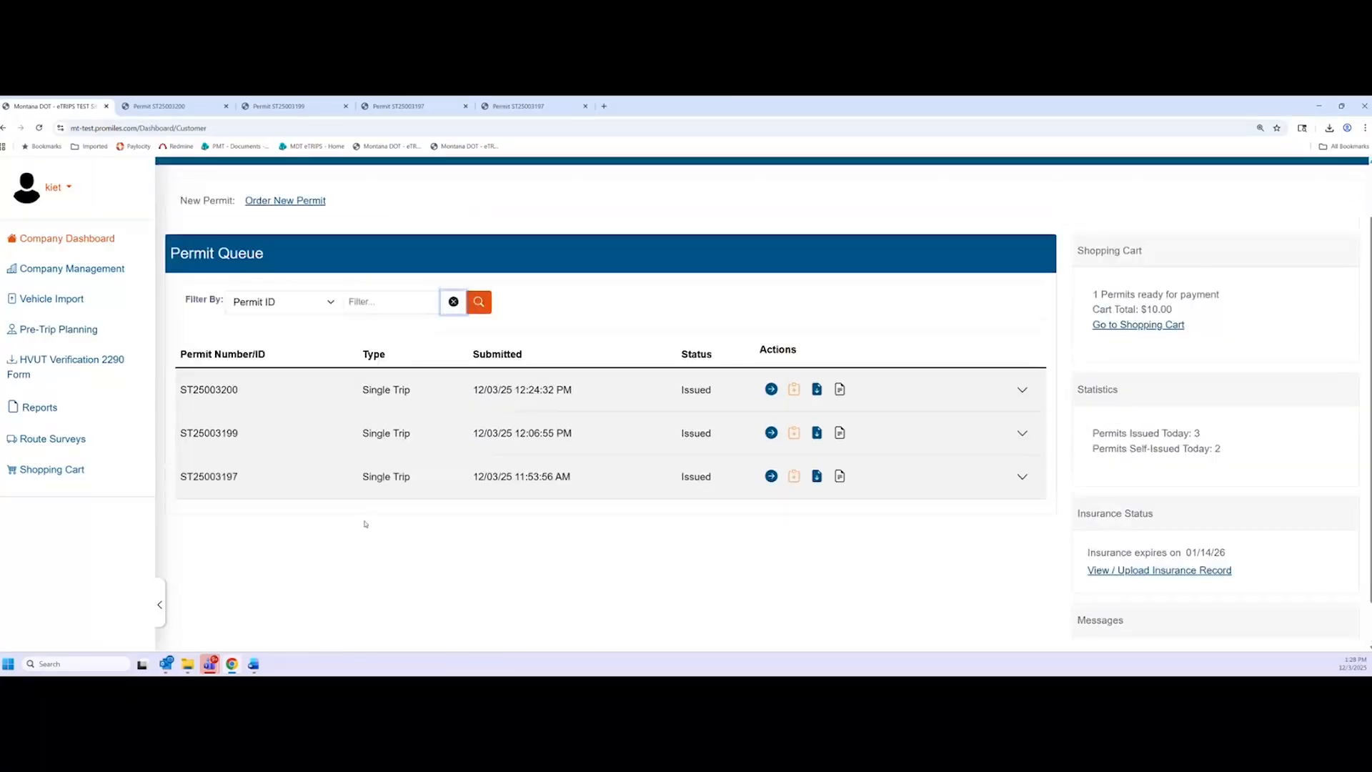
scroll(345, 518, up, 1)
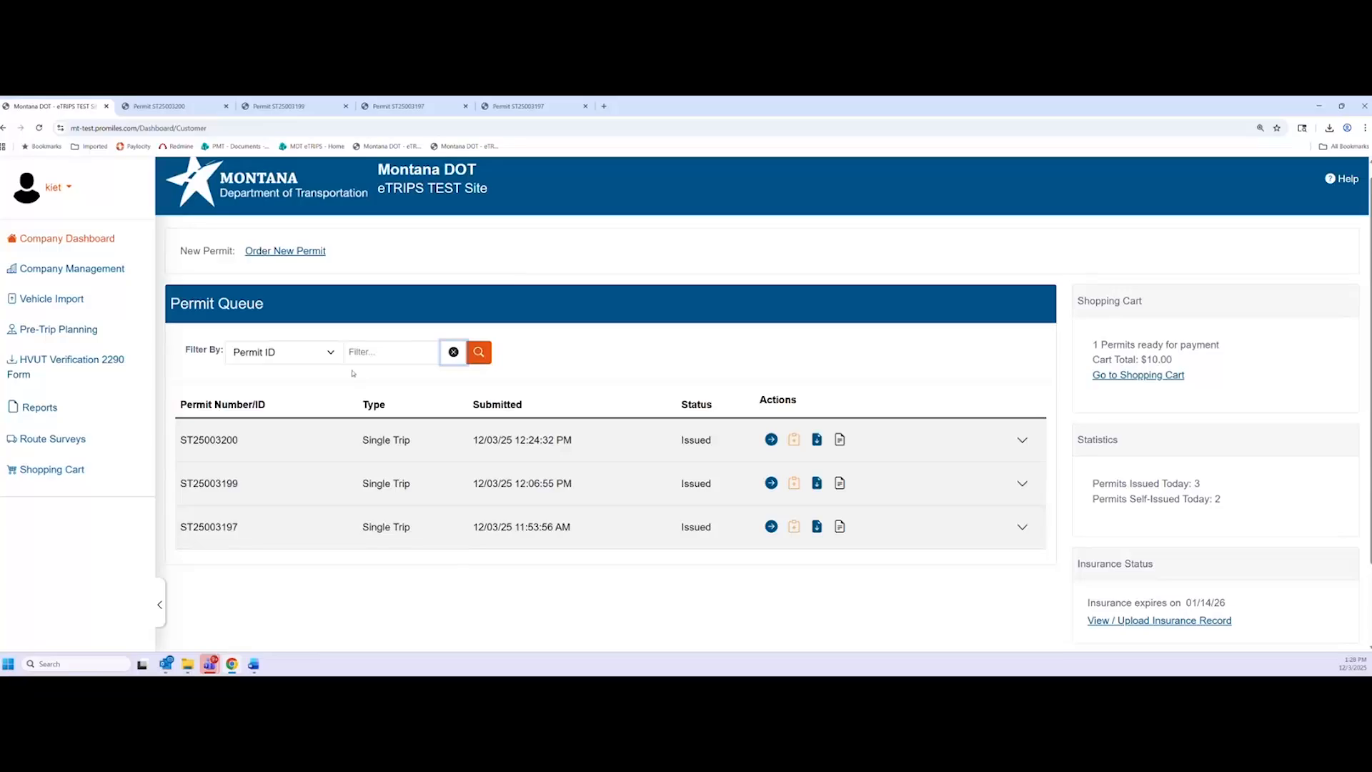
click(307, 354)
Filter the queue by Permit Number ST25003197, then clear that filter
click(199, 509)
double_click(212, 527)
key(ctrl+c)
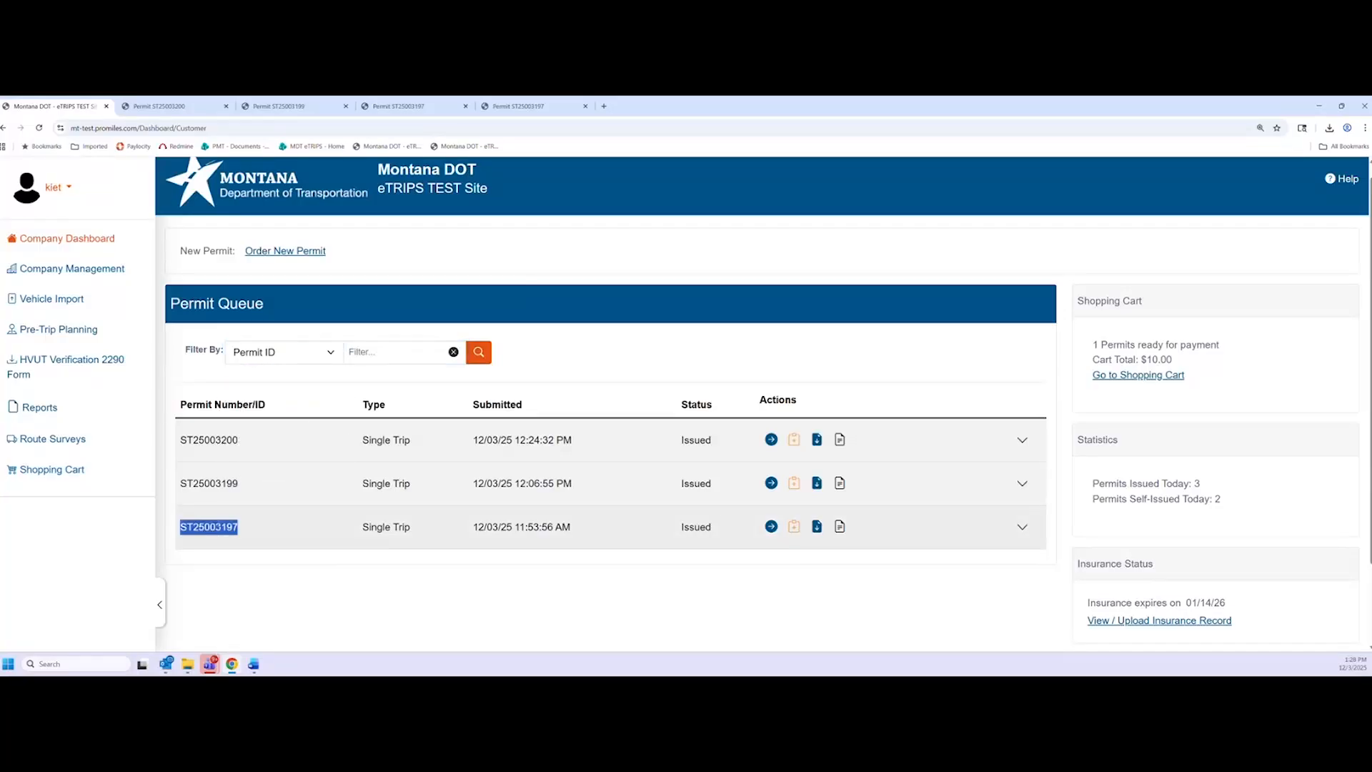
click(393, 351)
key(ctrl+v)
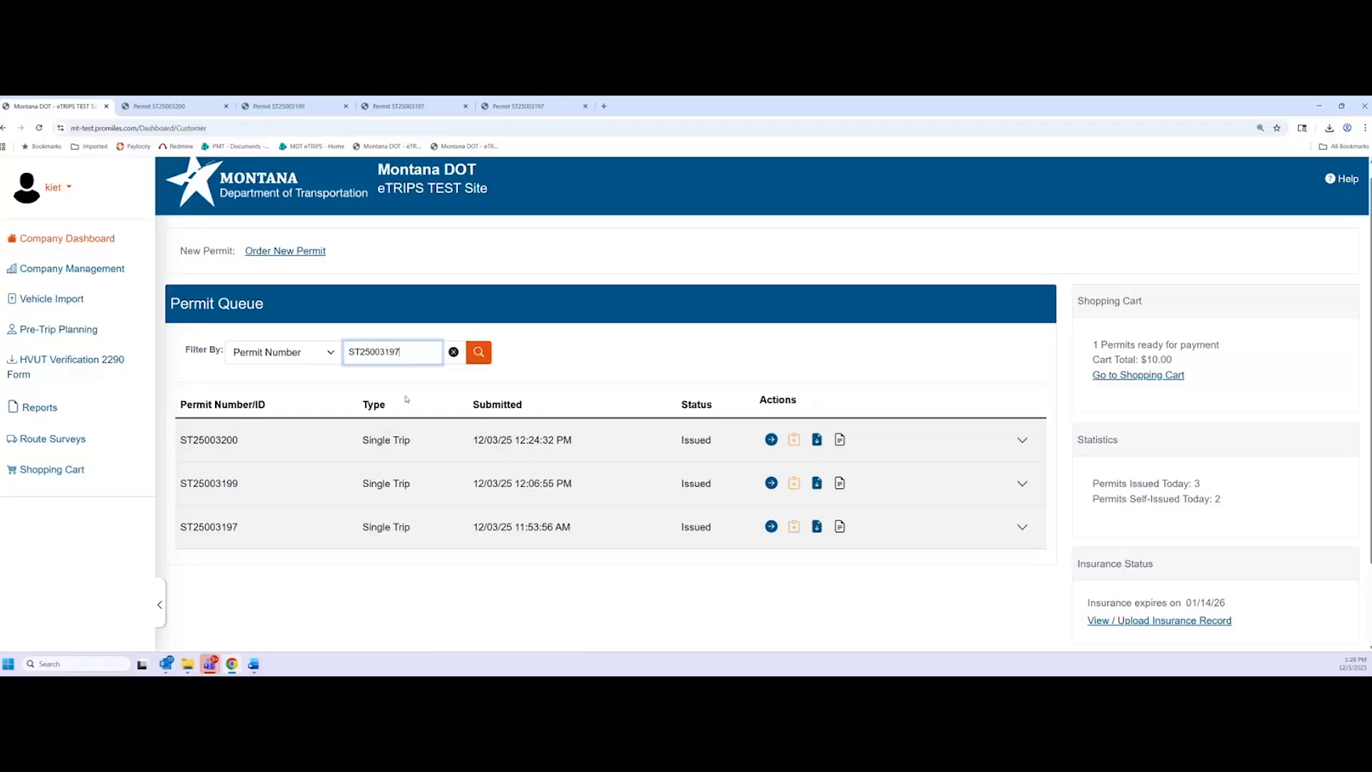
click(480, 354)
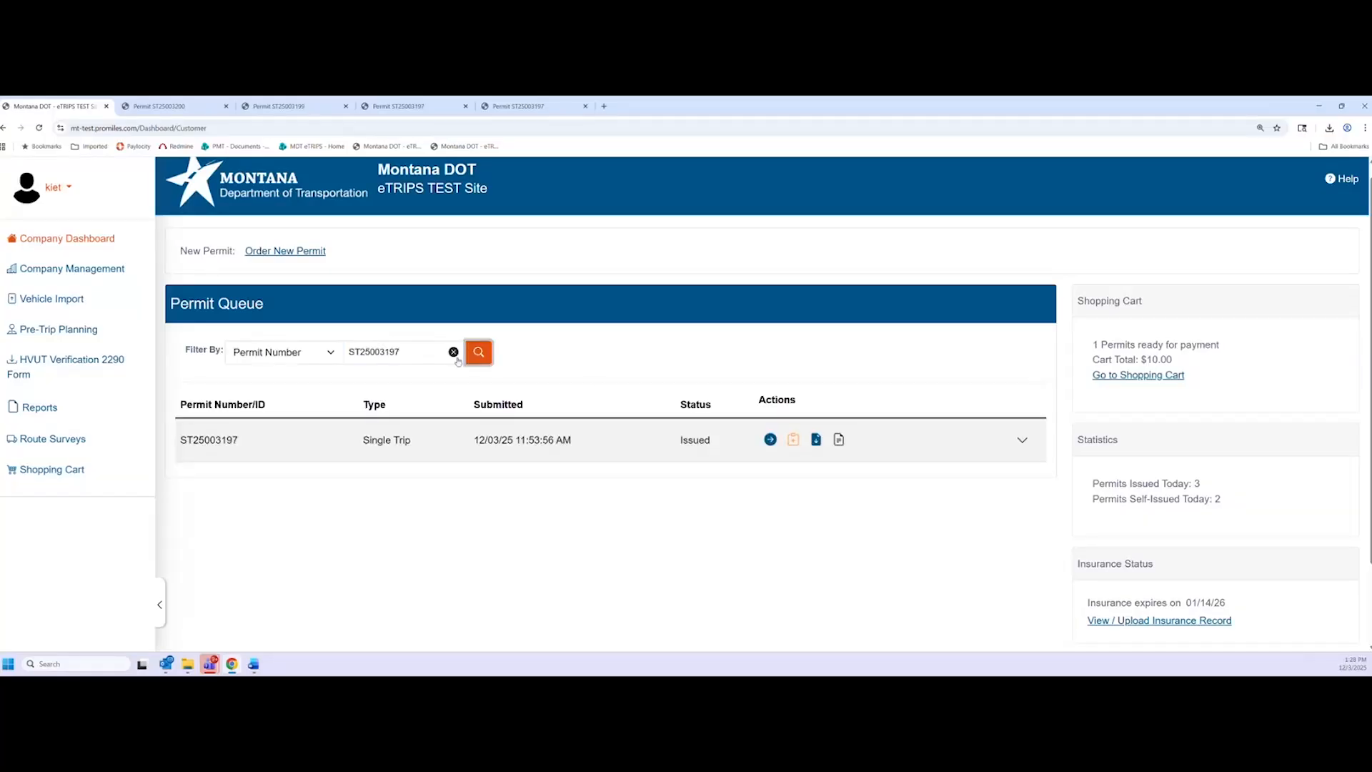
click(454, 353)
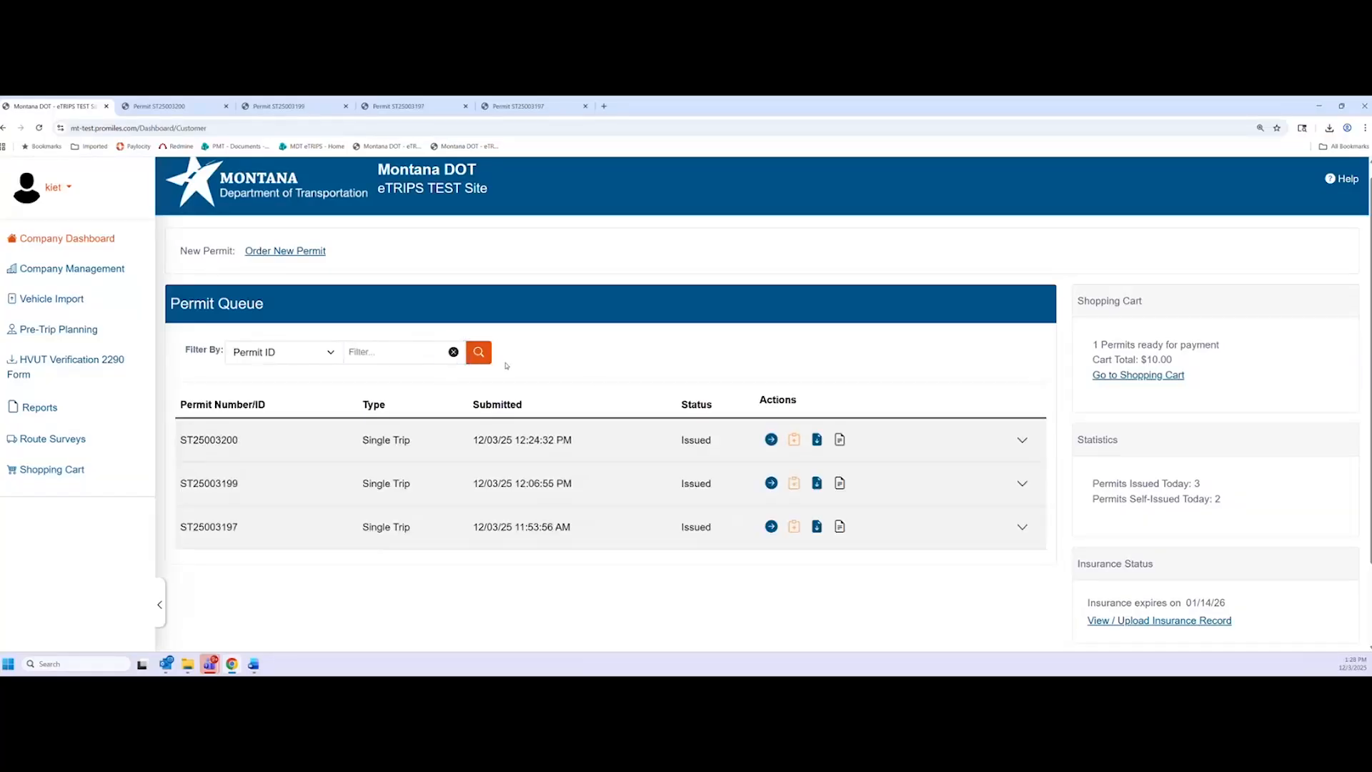
Try Permit Type and Unit Number as filter fields, then settle on Issue Date
click(308, 361)
click(314, 402)
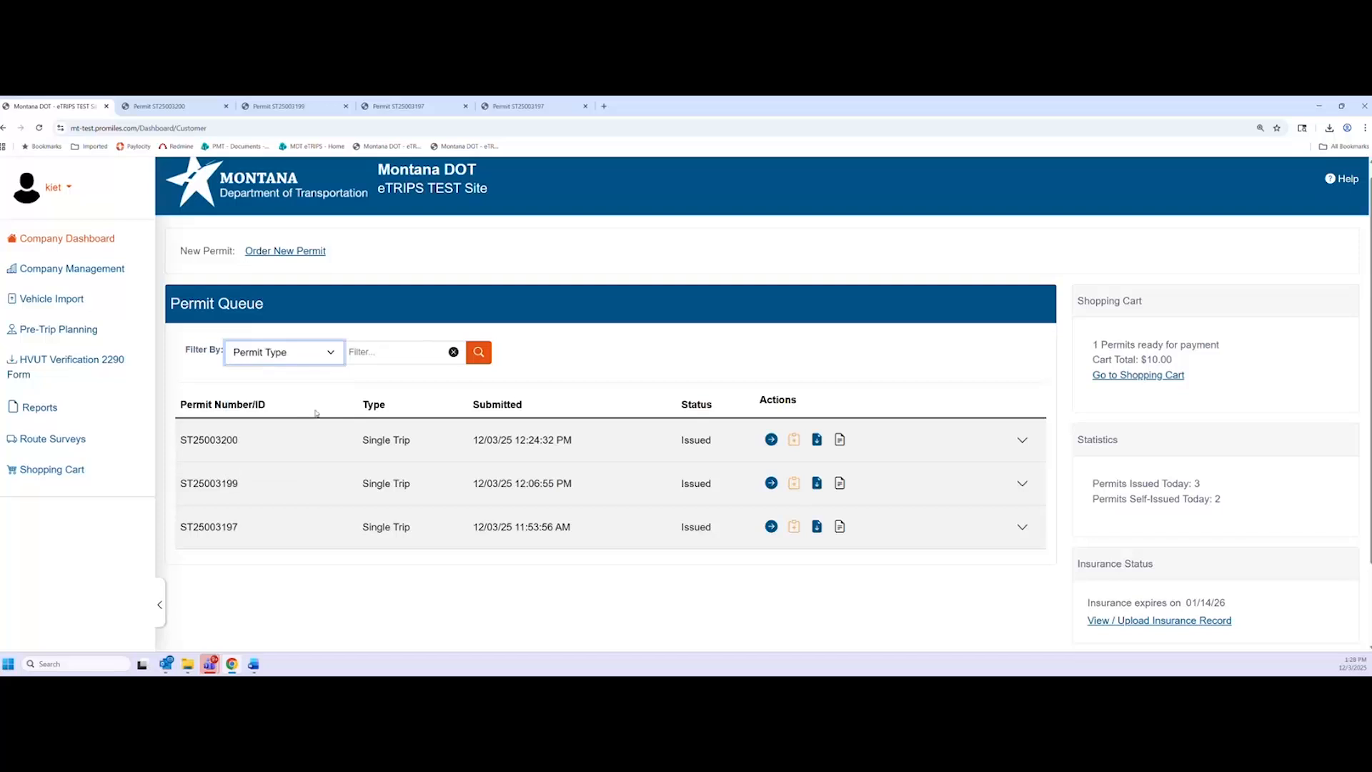
click(493, 352)
scroll(517, 613, down, 1)
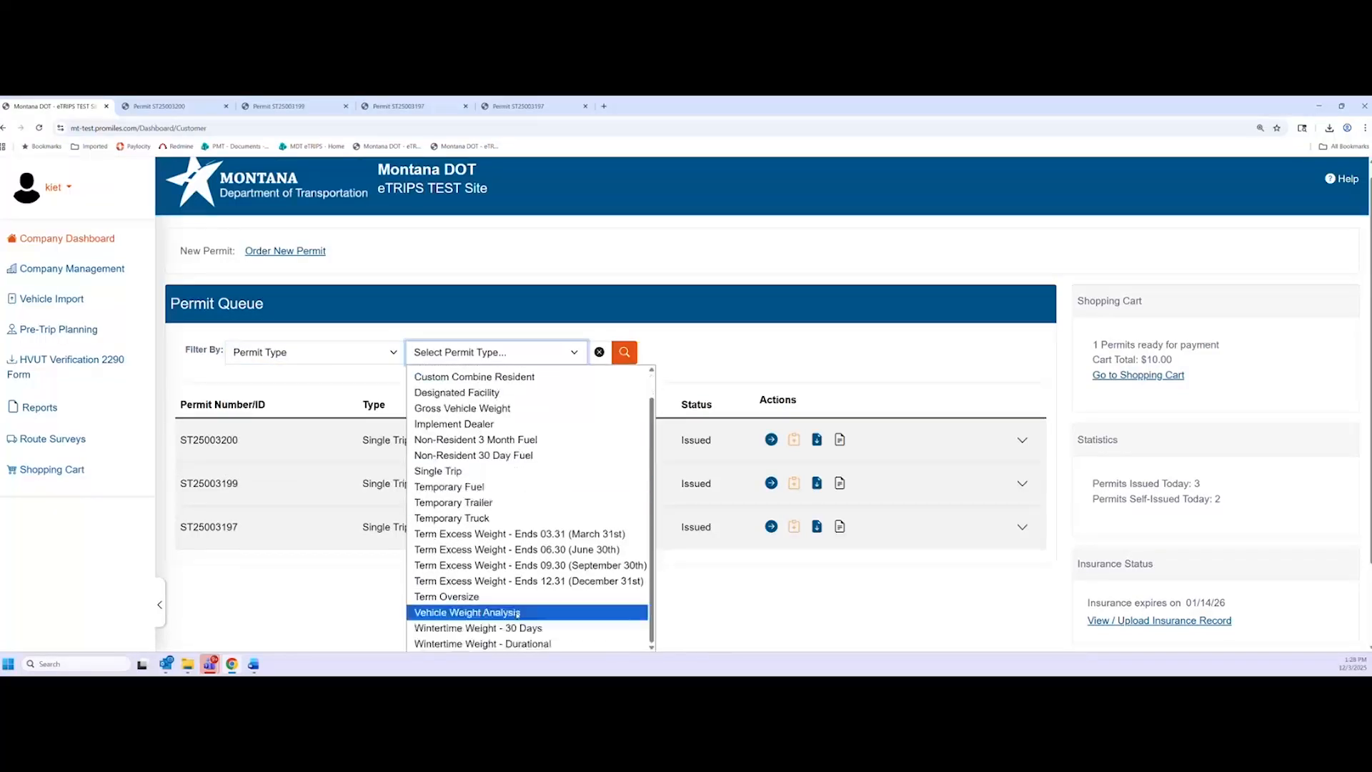
scroll(517, 613, up, 1)
click(328, 361)
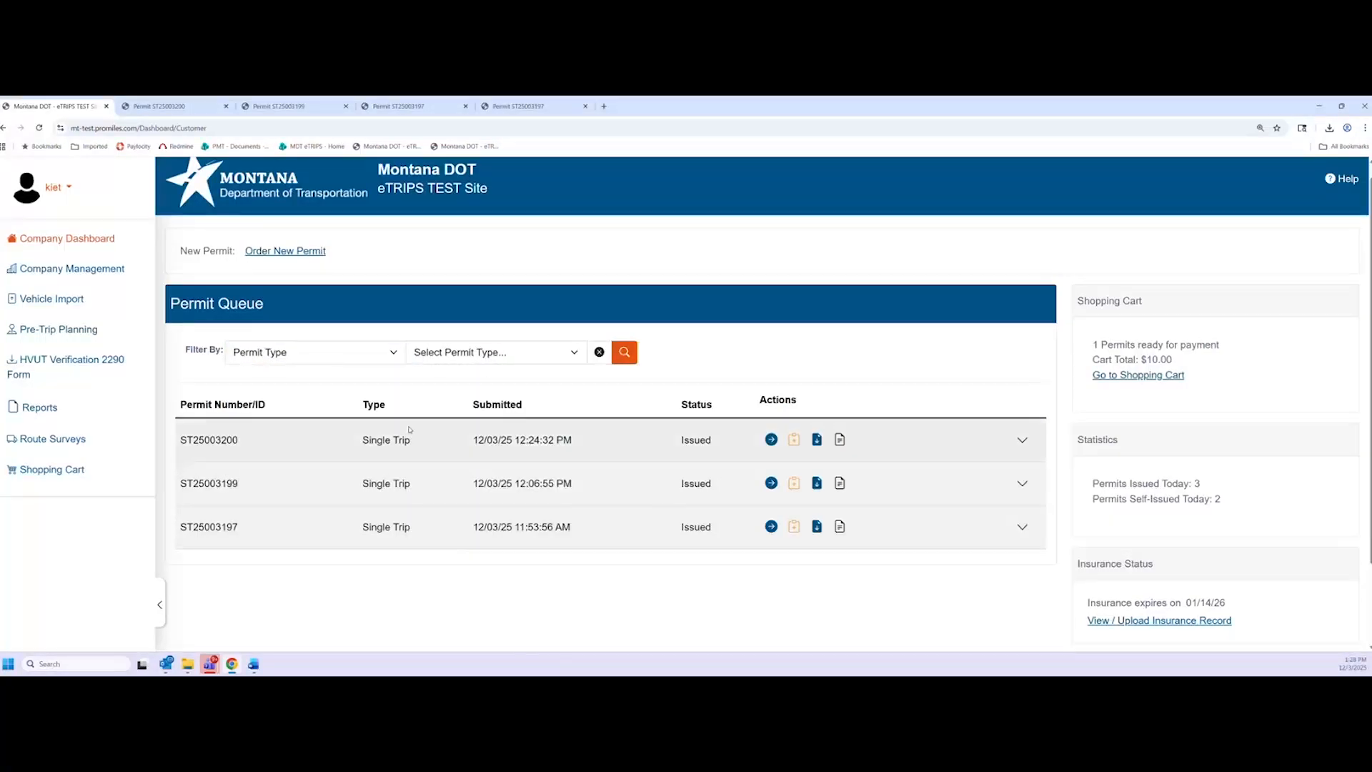
click(330, 362)
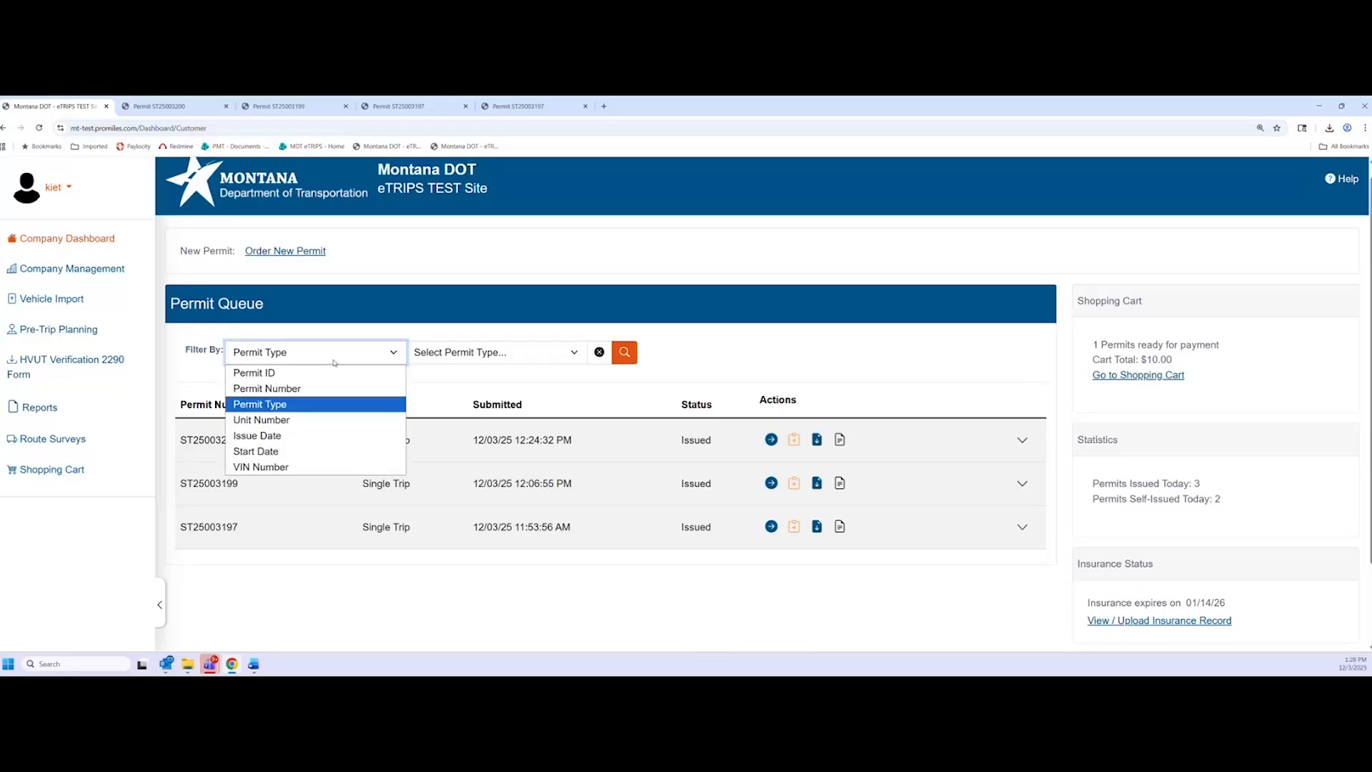
click(300, 420)
click(406, 355)
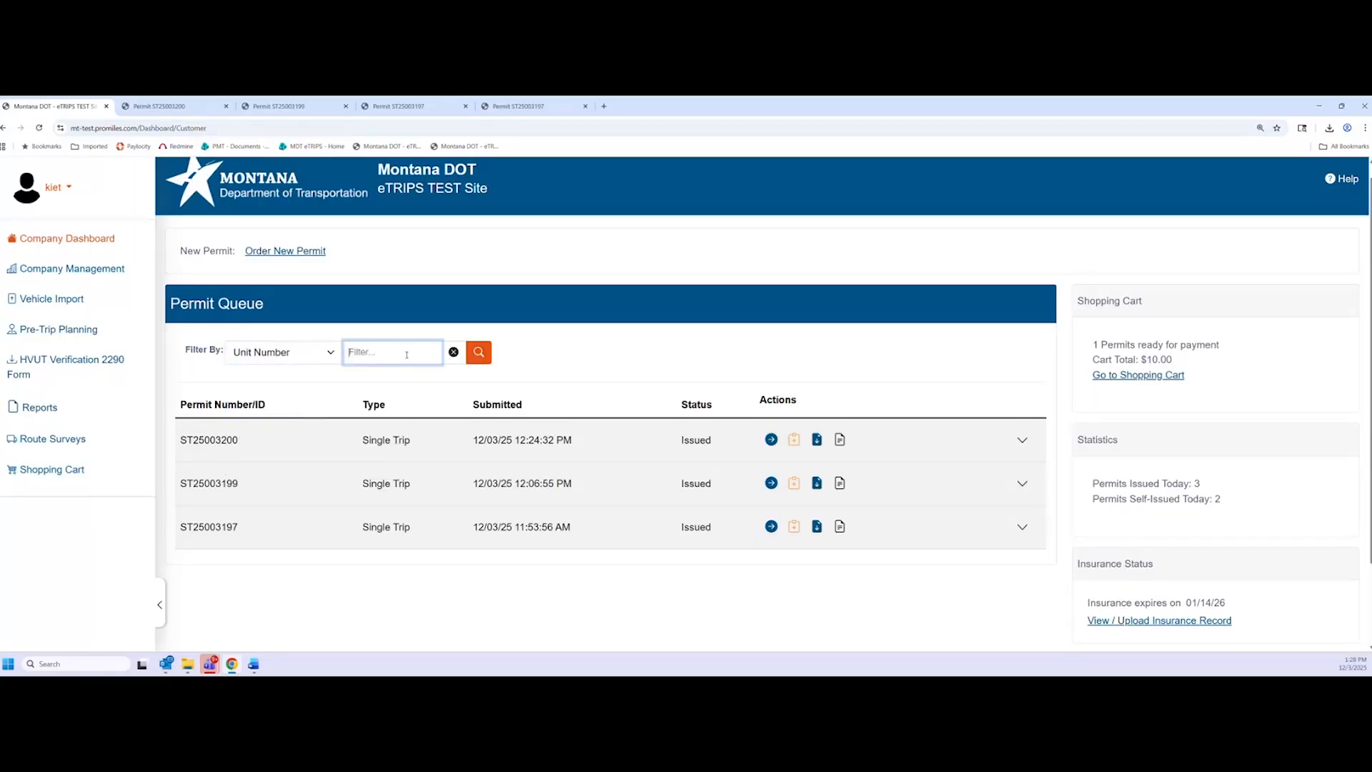
click(294, 356)
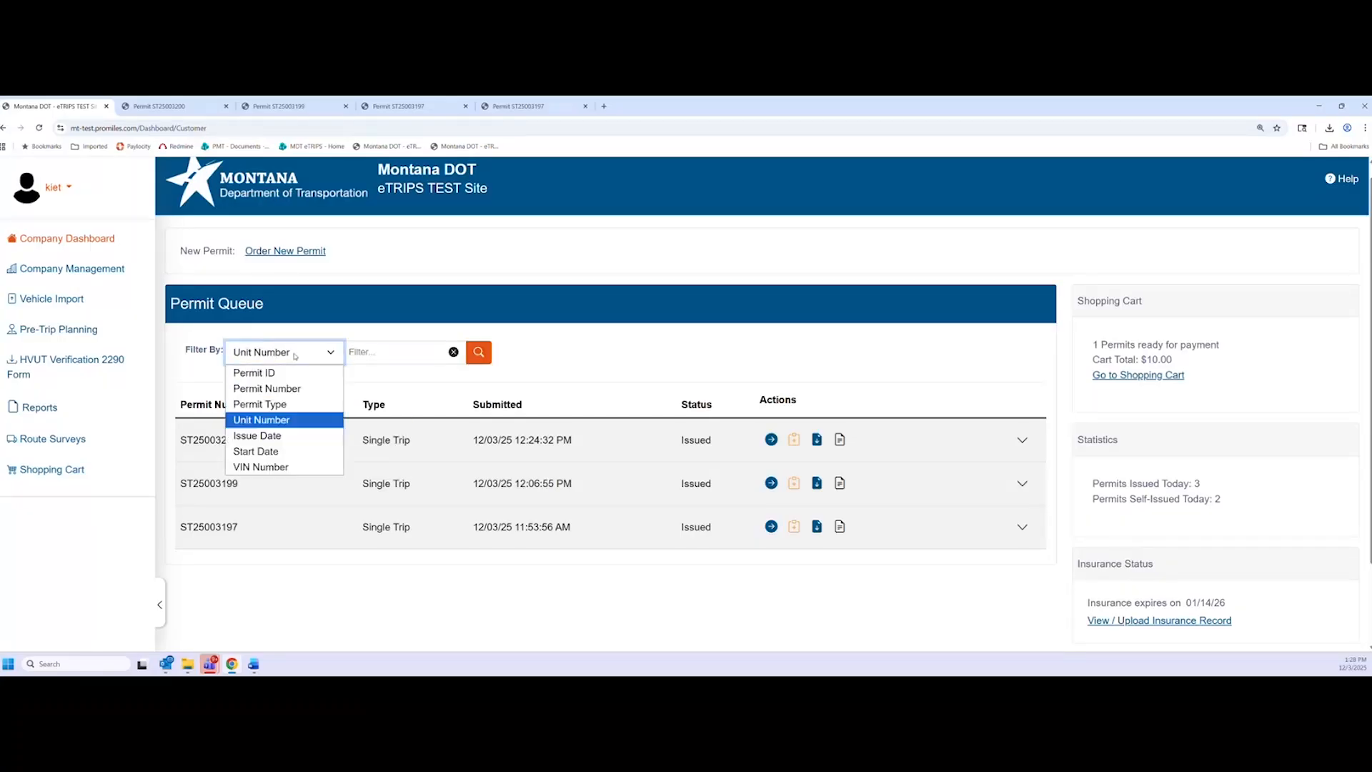
click(309, 436)
click(301, 362)
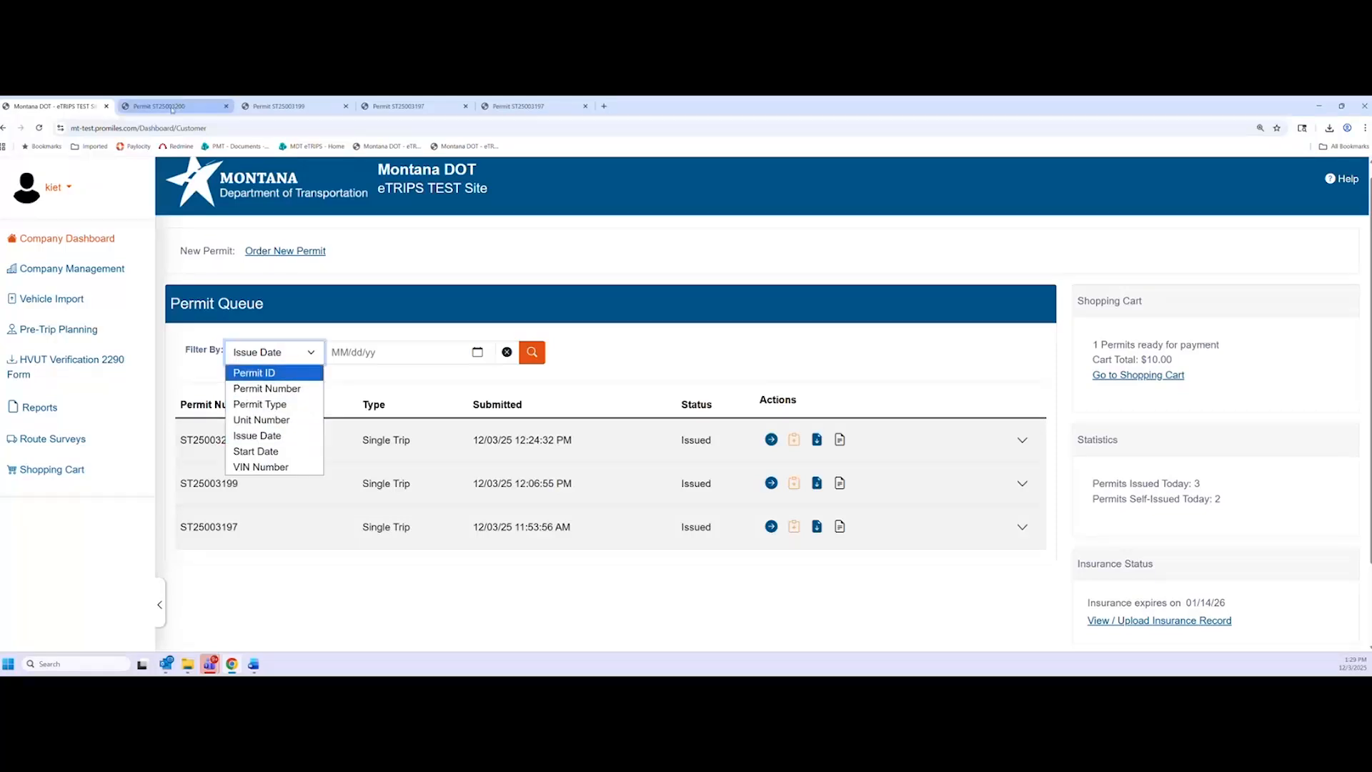
click(173, 107)
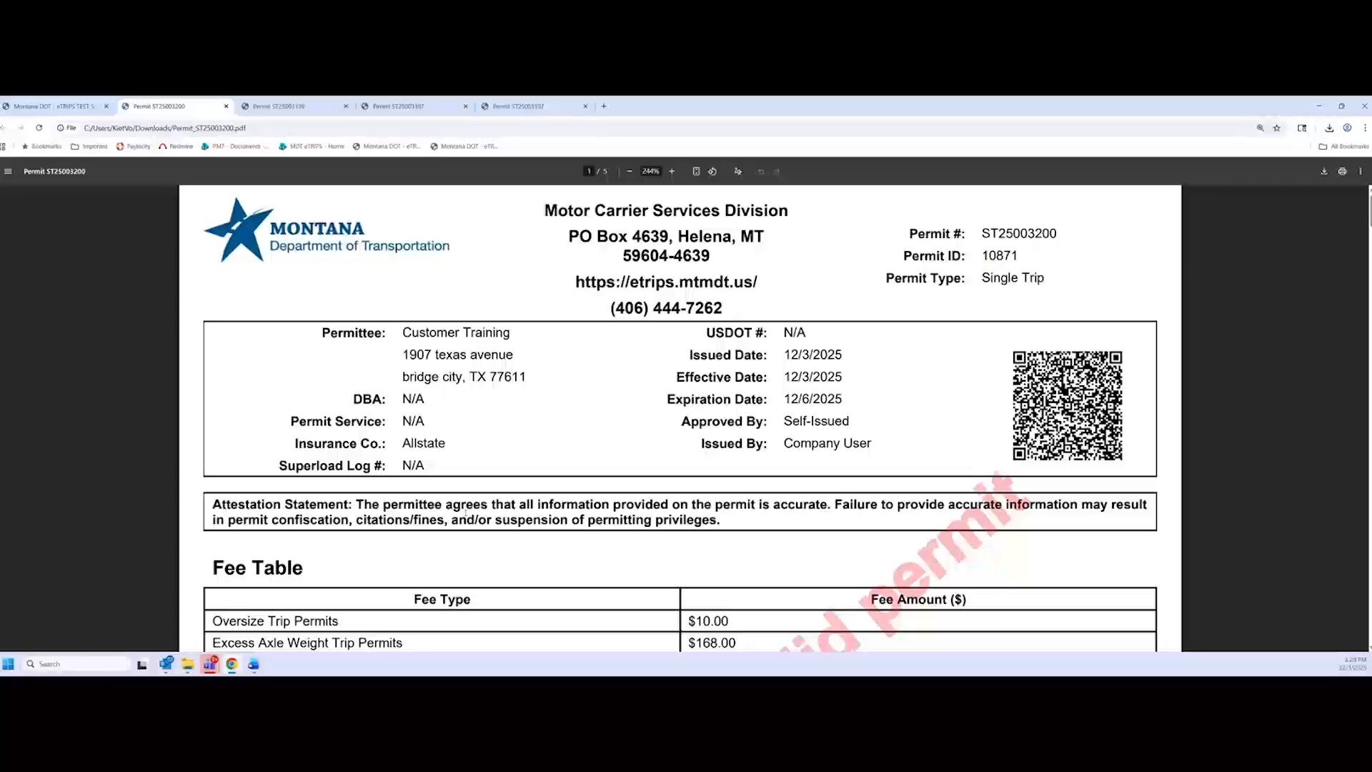
scroll(618, 530, down, 1)
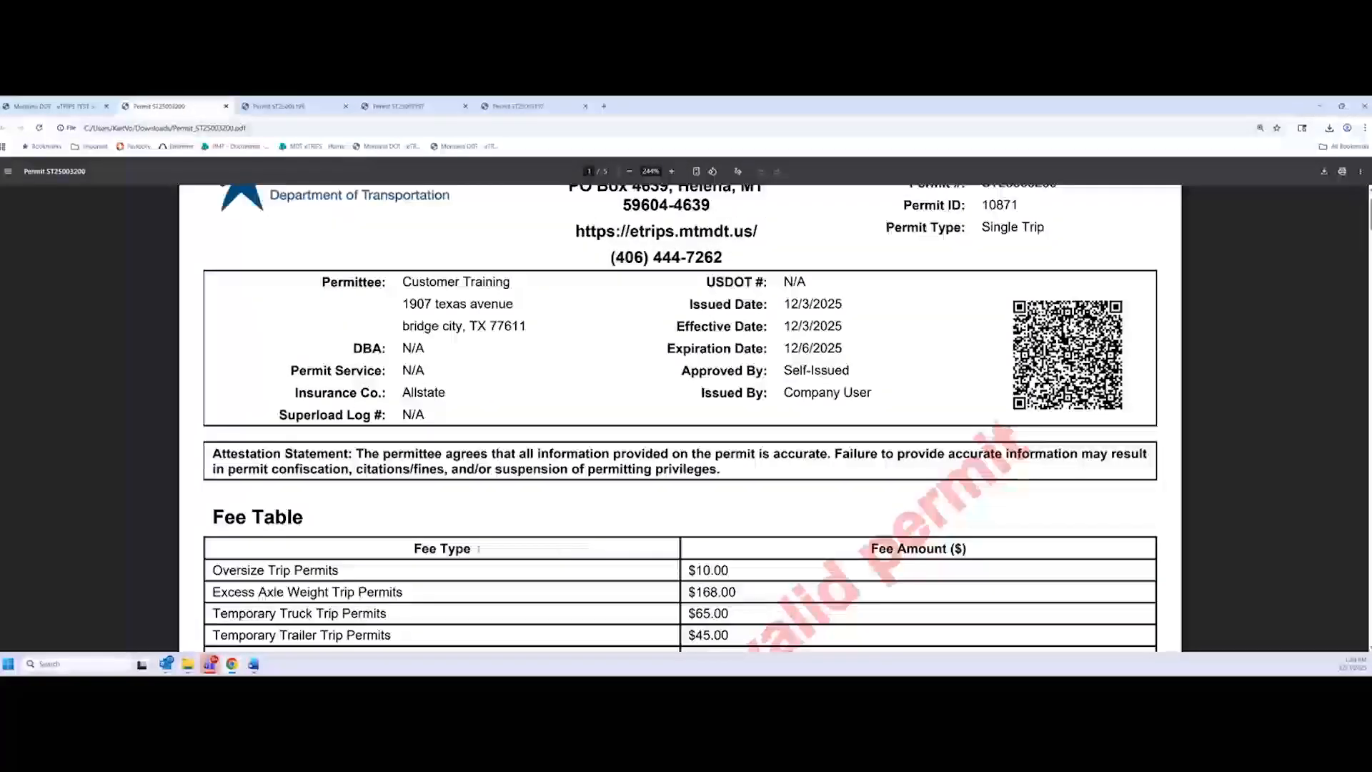
scroll(552, 546, down, 1)
scroll(555, 548, up, 2)
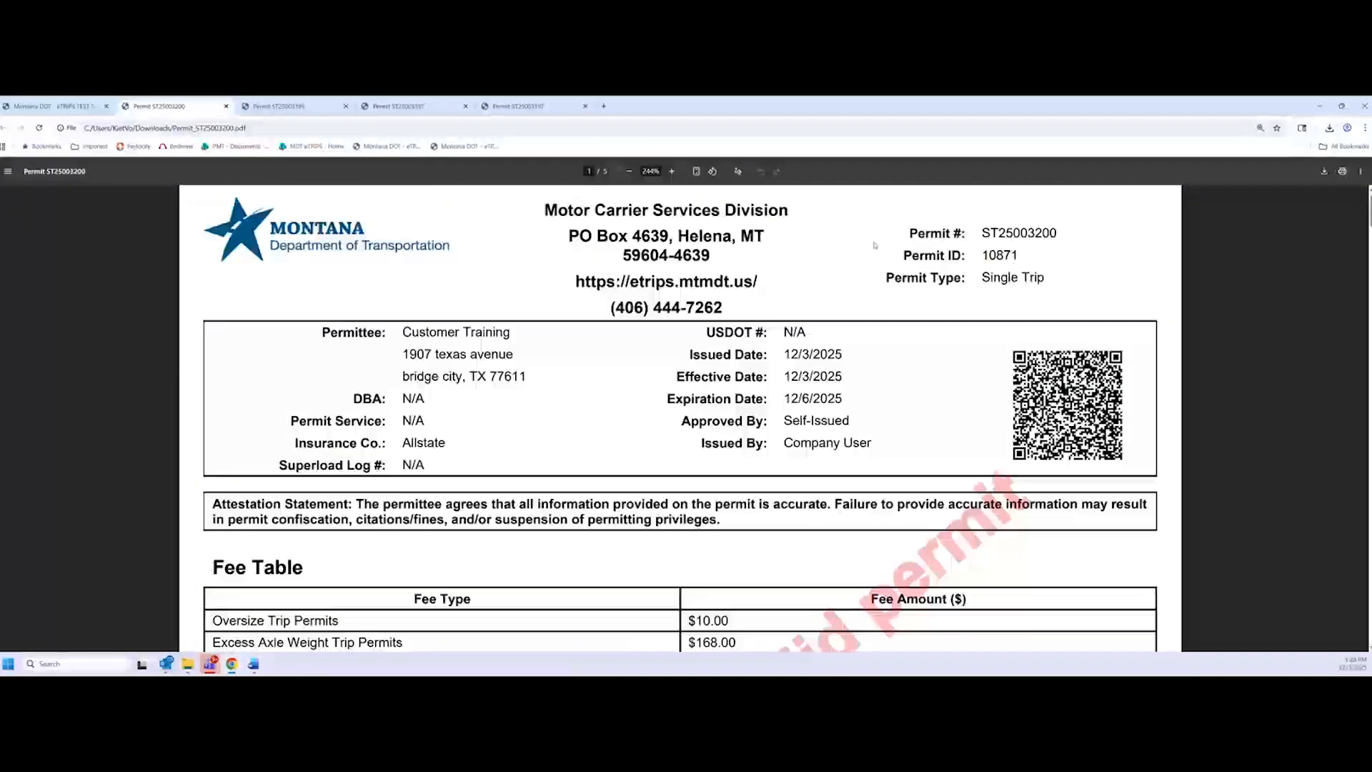
drag(909, 233, 886, 278)
click(1027, 233)
click(1026, 250)
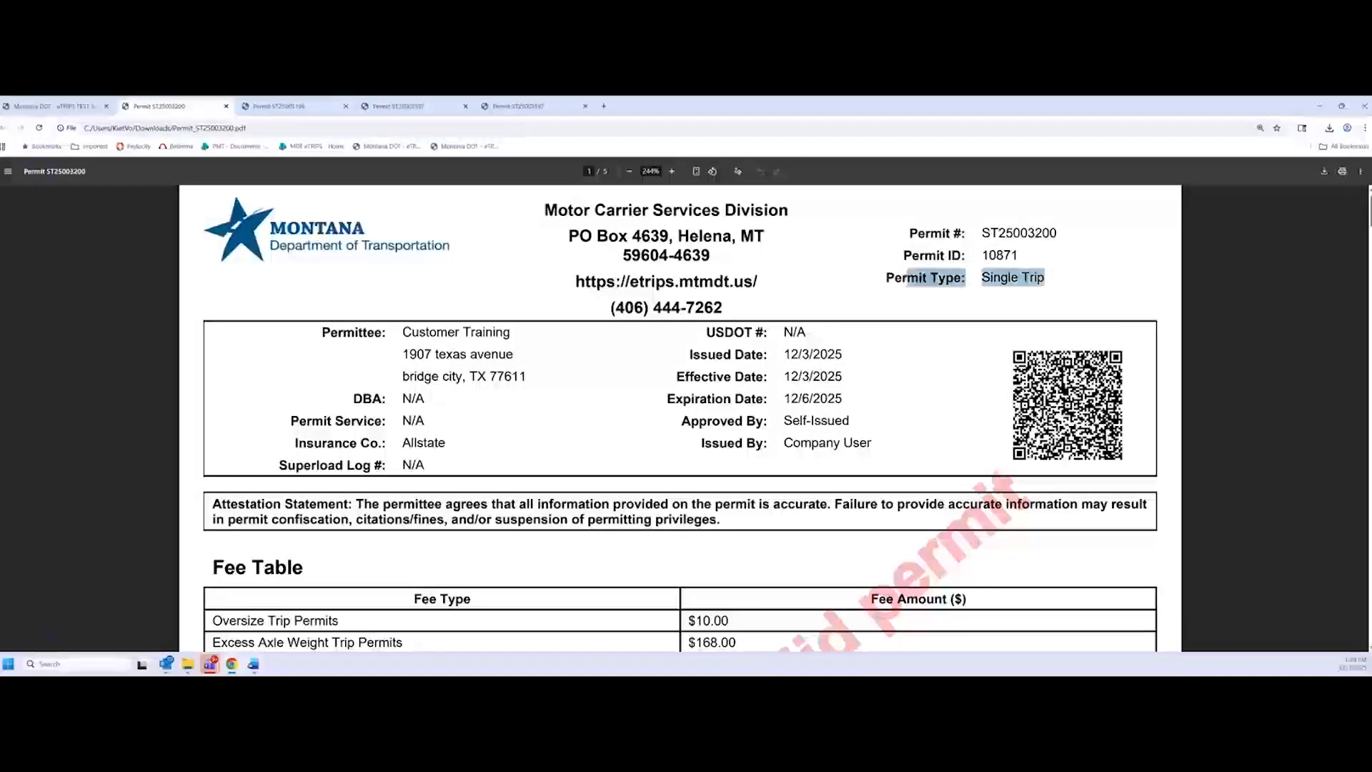
click(863, 348)
scroll(863, 348, down, 2)
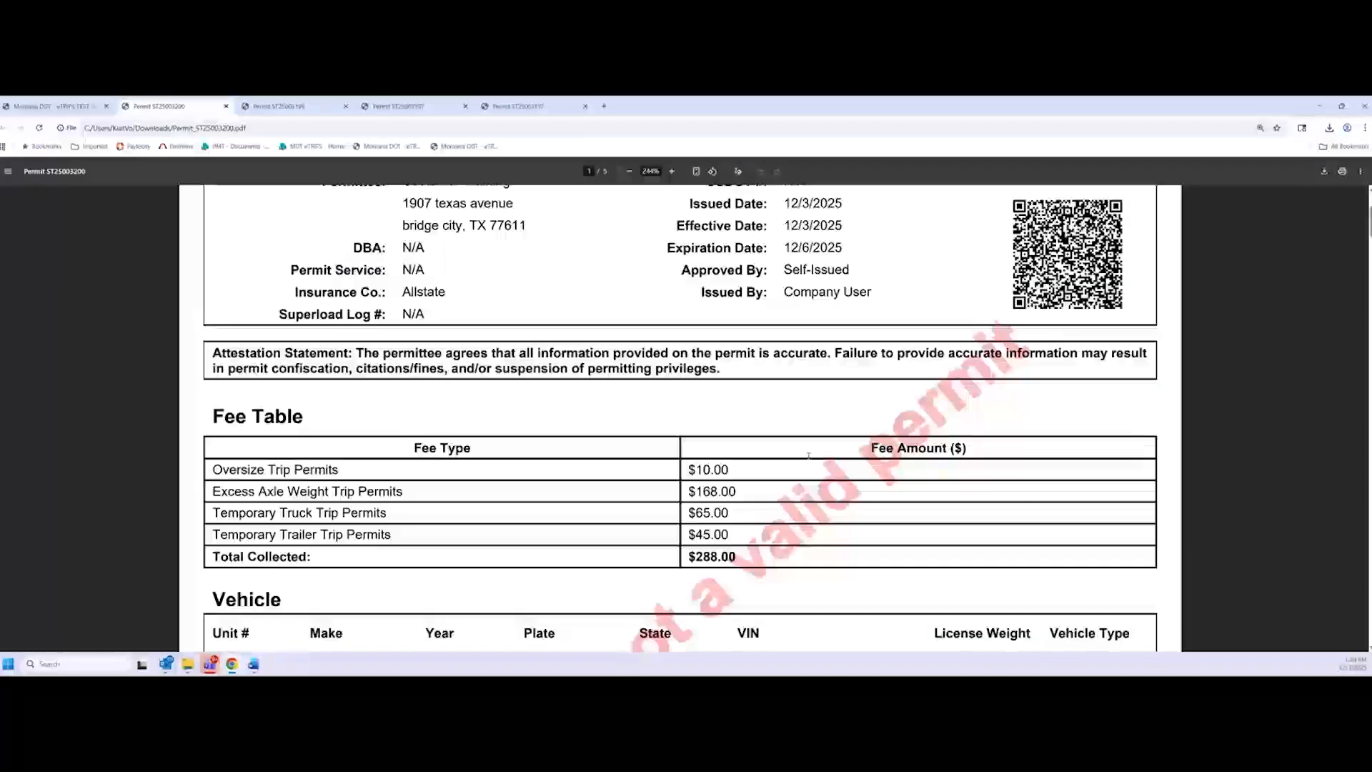
scroll(212, 369, down, 3)
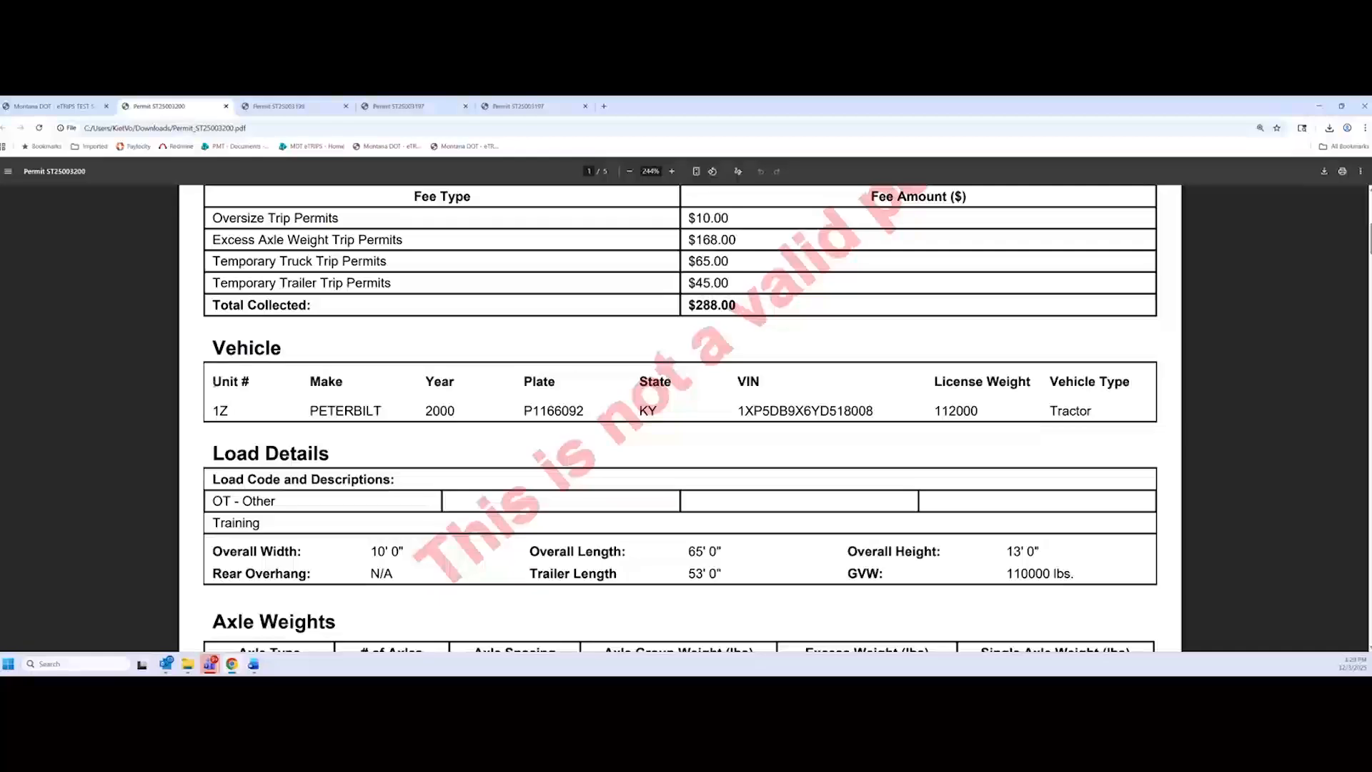
drag(212, 369, 244, 409)
click(238, 408)
scroll(462, 443, down, 3)
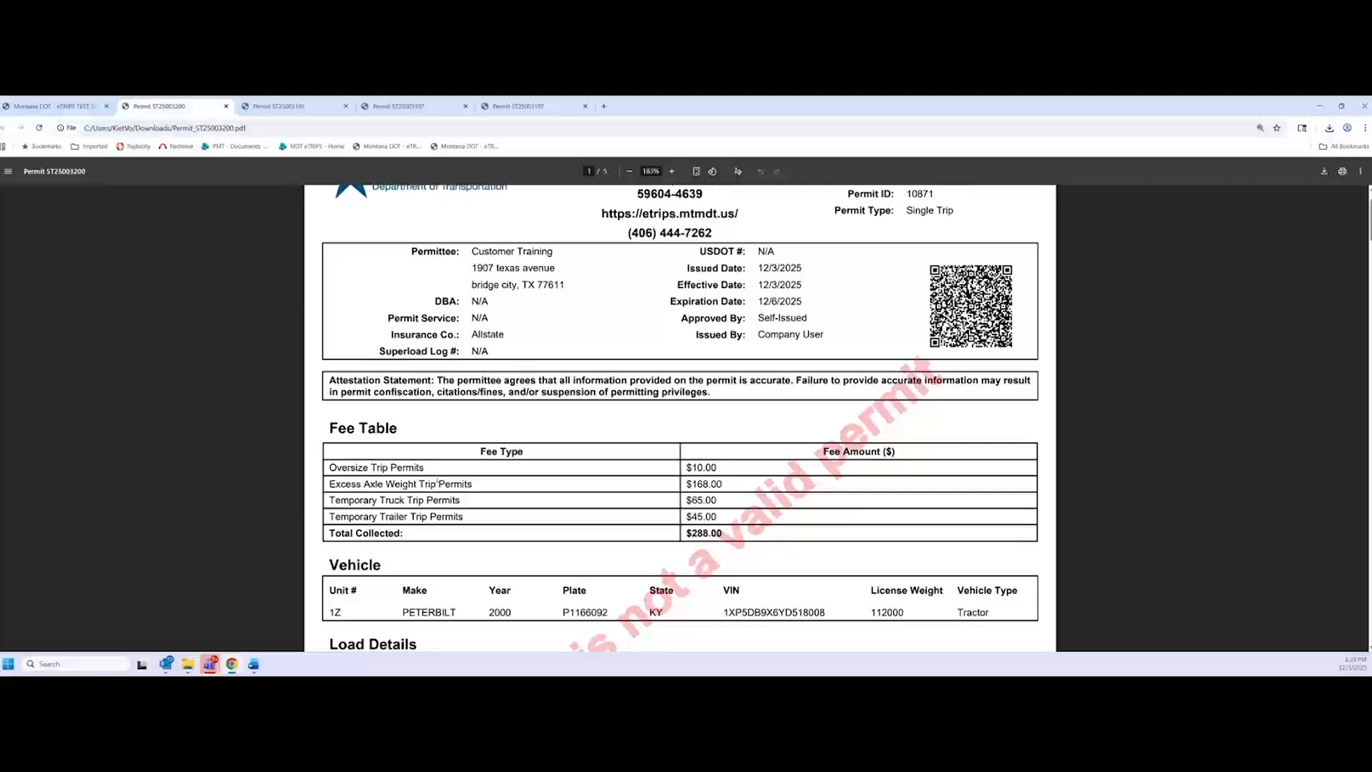
scroll(438, 480, up, 1)
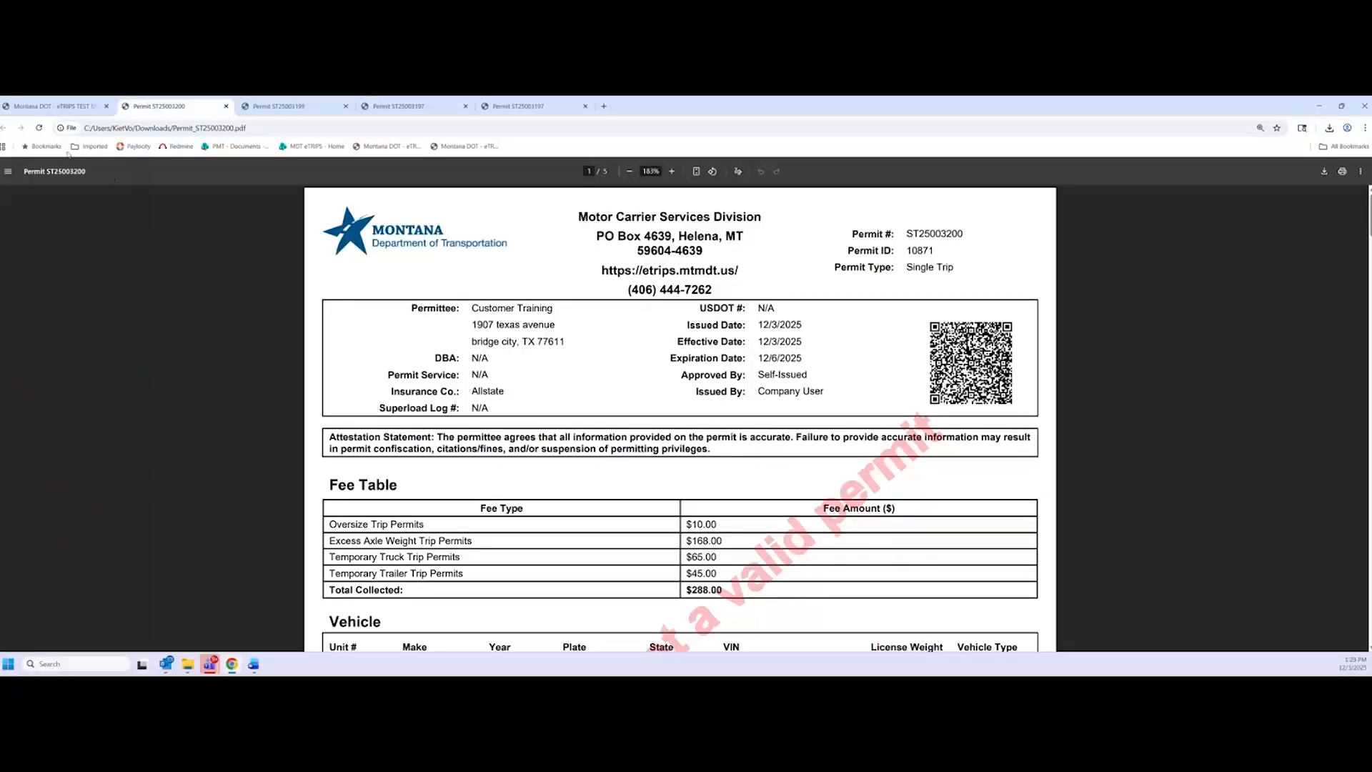
click(85, 108)
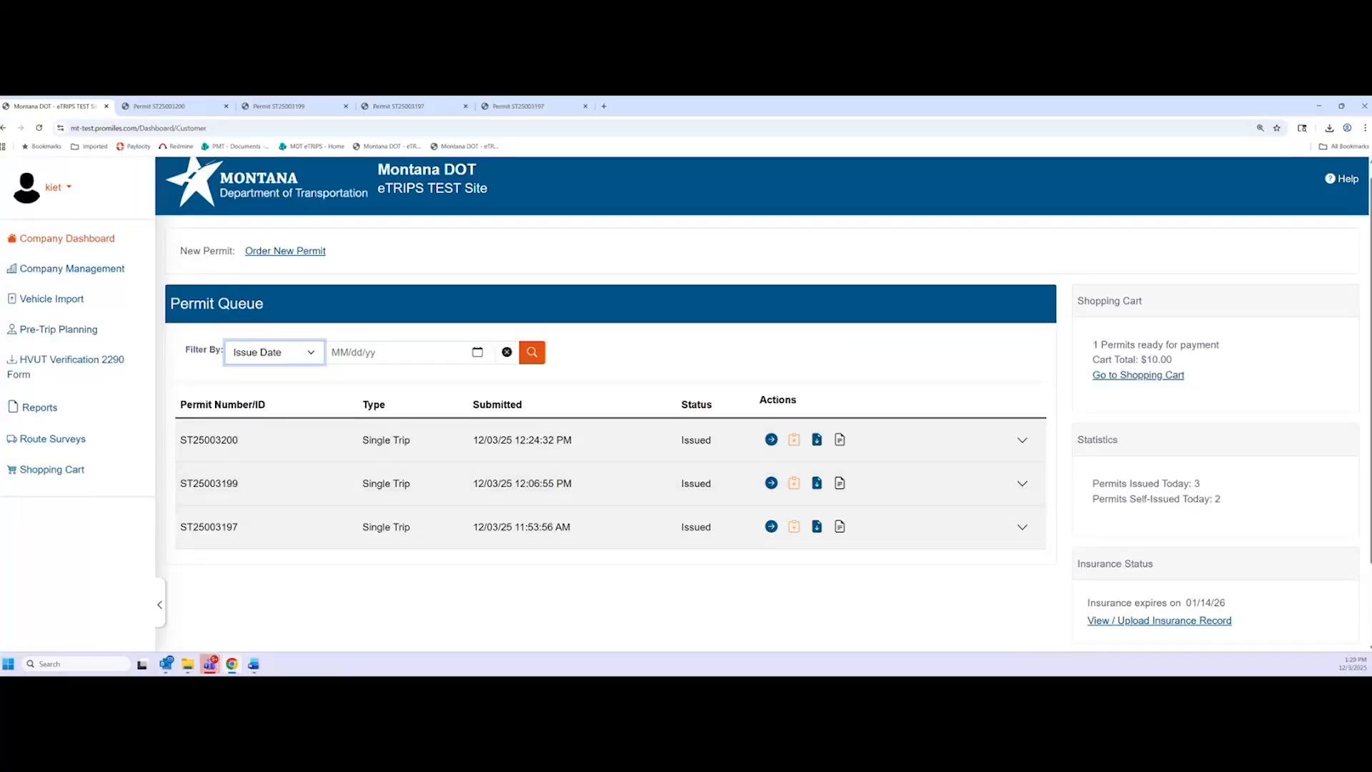
Return focus to Chrome and go to the Vehicle Import page from the sidebar
key(alt+Tab)
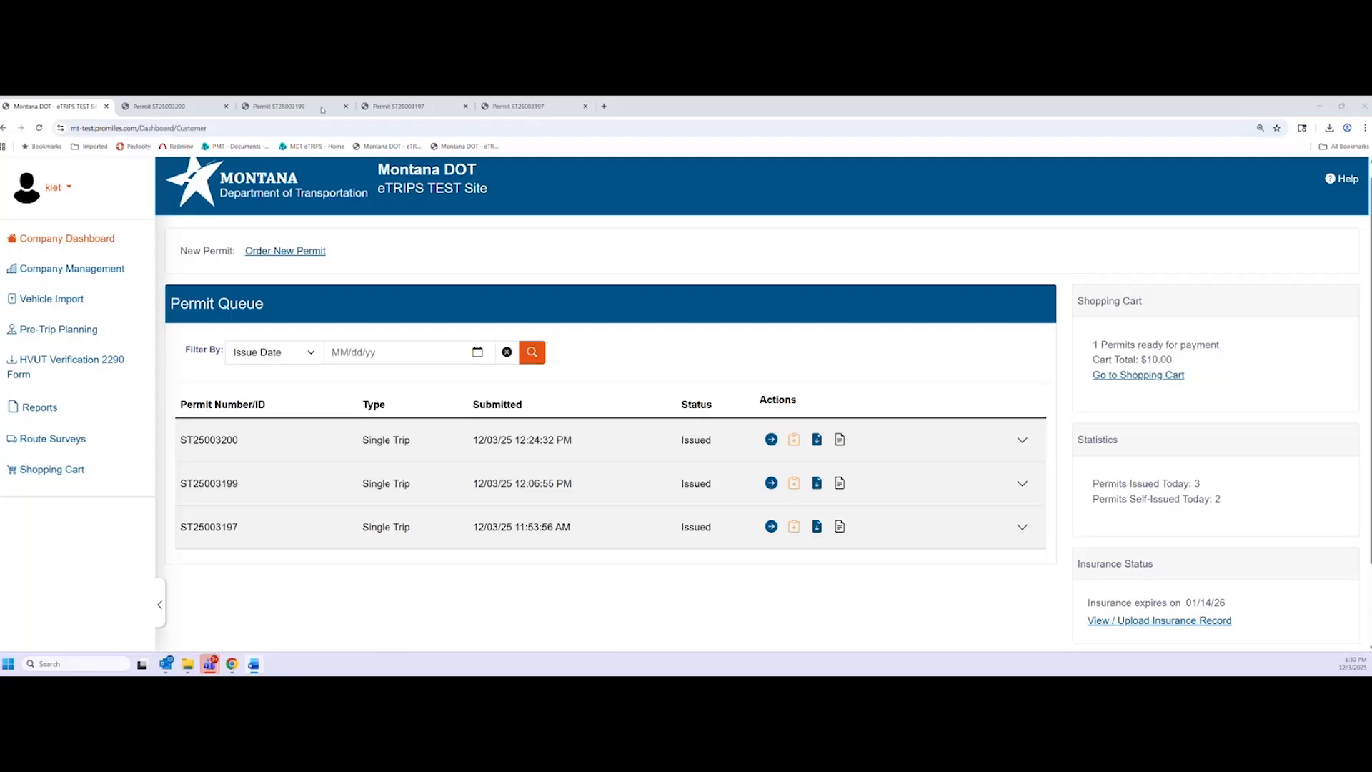
click(492, 308)
click(470, 273)
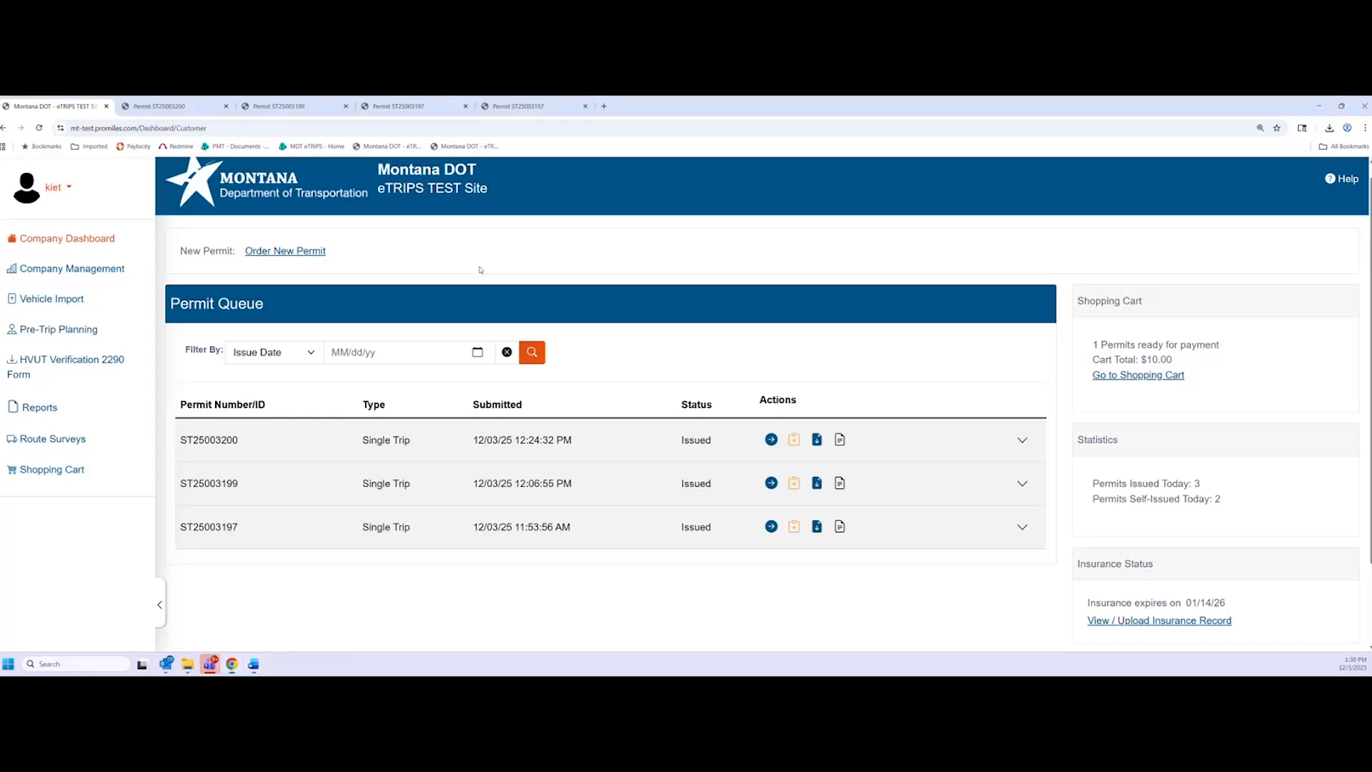
click(47, 306)
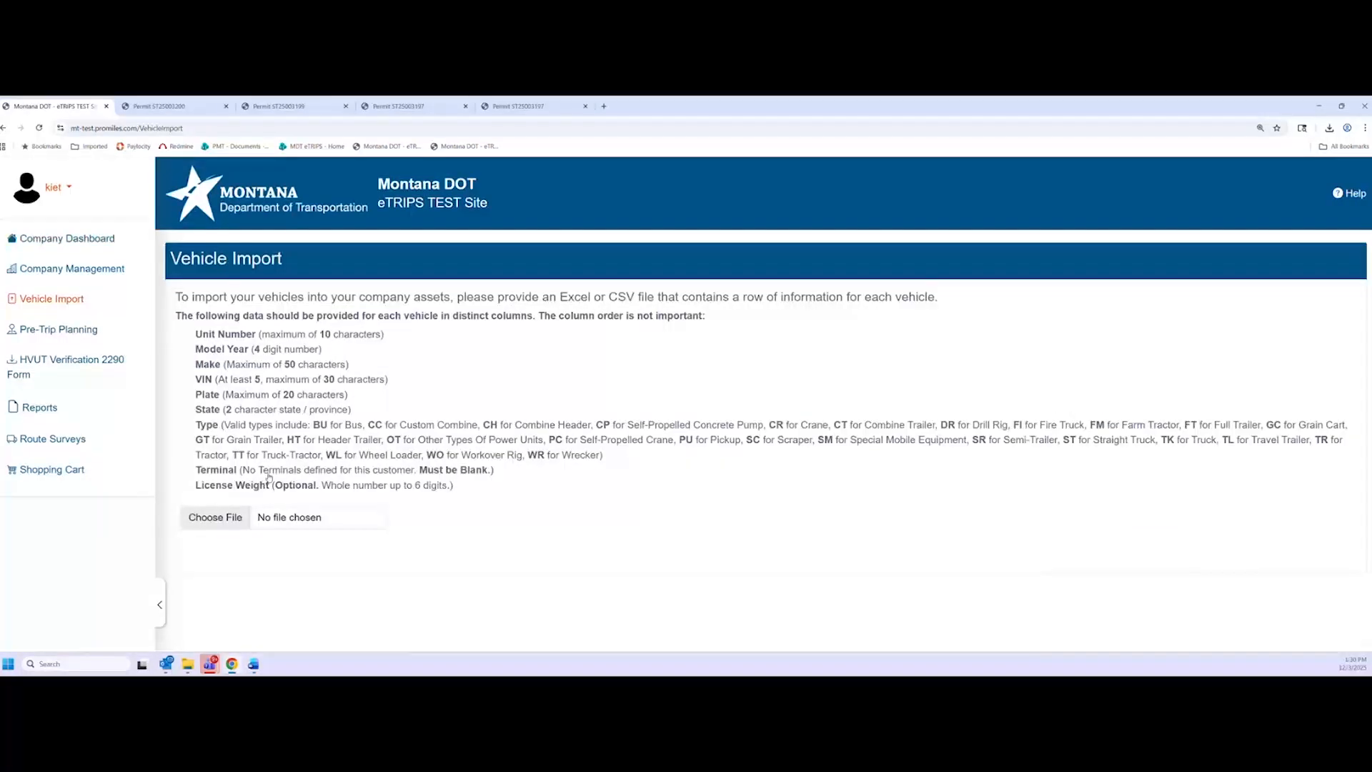
Enlarge the Vehicle Import page, read its required columns, then minimize Chrome
key(ctrl+plus)
scroll(332, 457, down, 1)
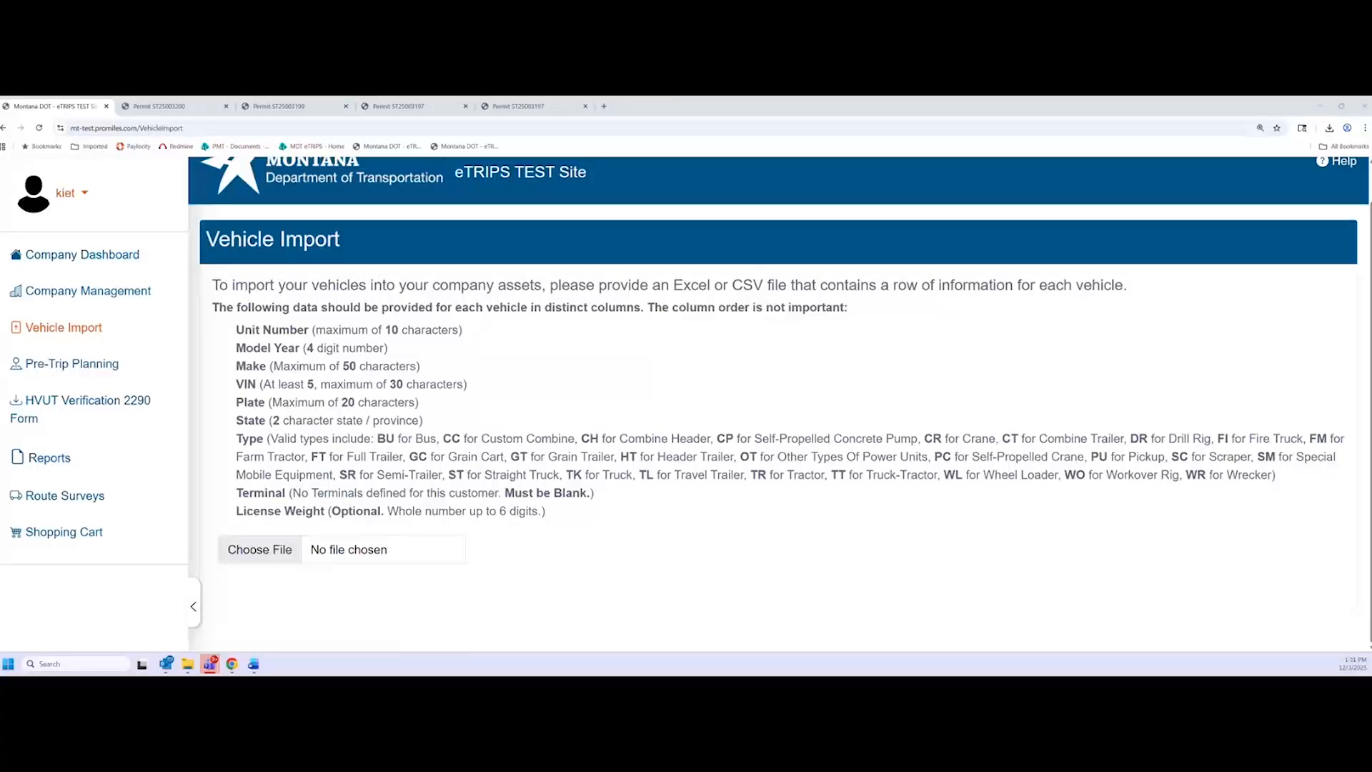
click(1320, 106)
Open the MT Training Vehicle Upload workbook, review its column headings and vehicle 1Z data, then return to eTRIPS
double_click(49, 213)
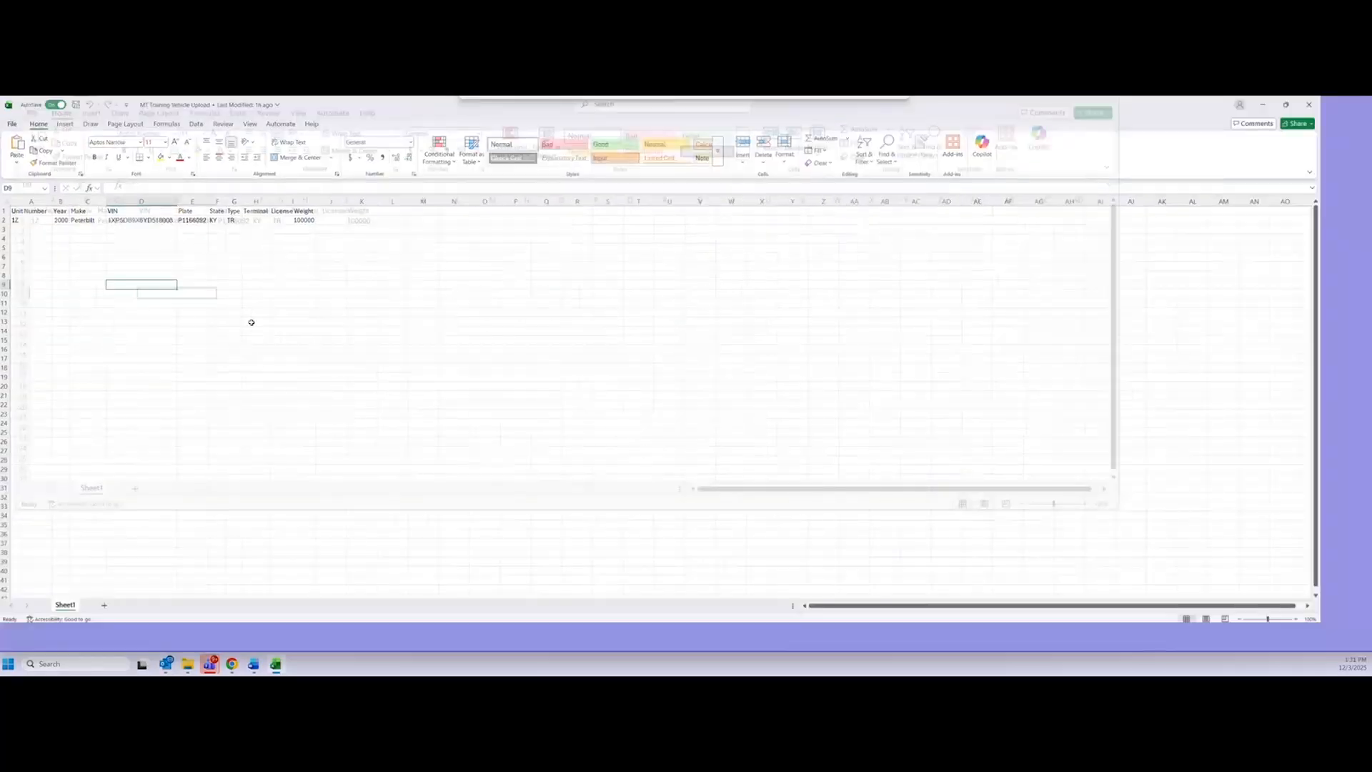
scroll(55, 315, up, 3)
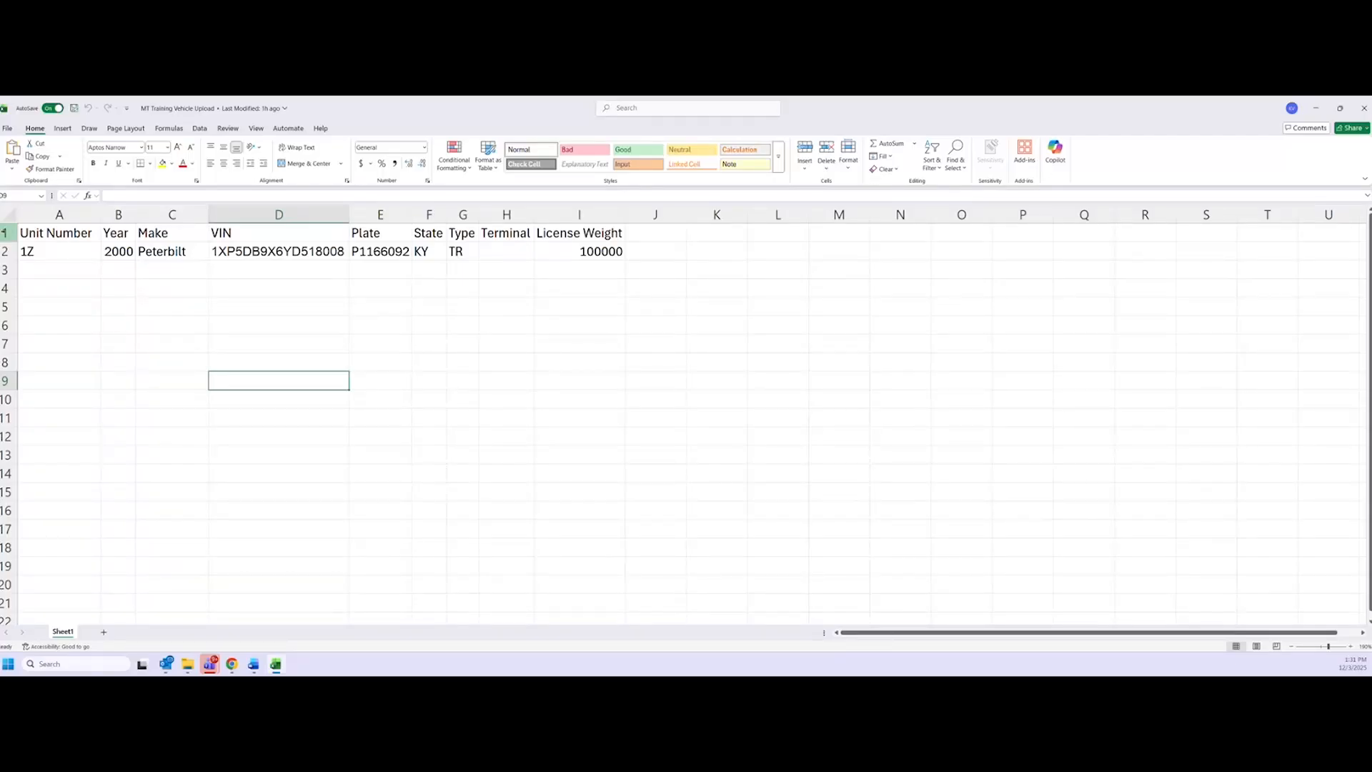
drag(32, 234, 614, 234)
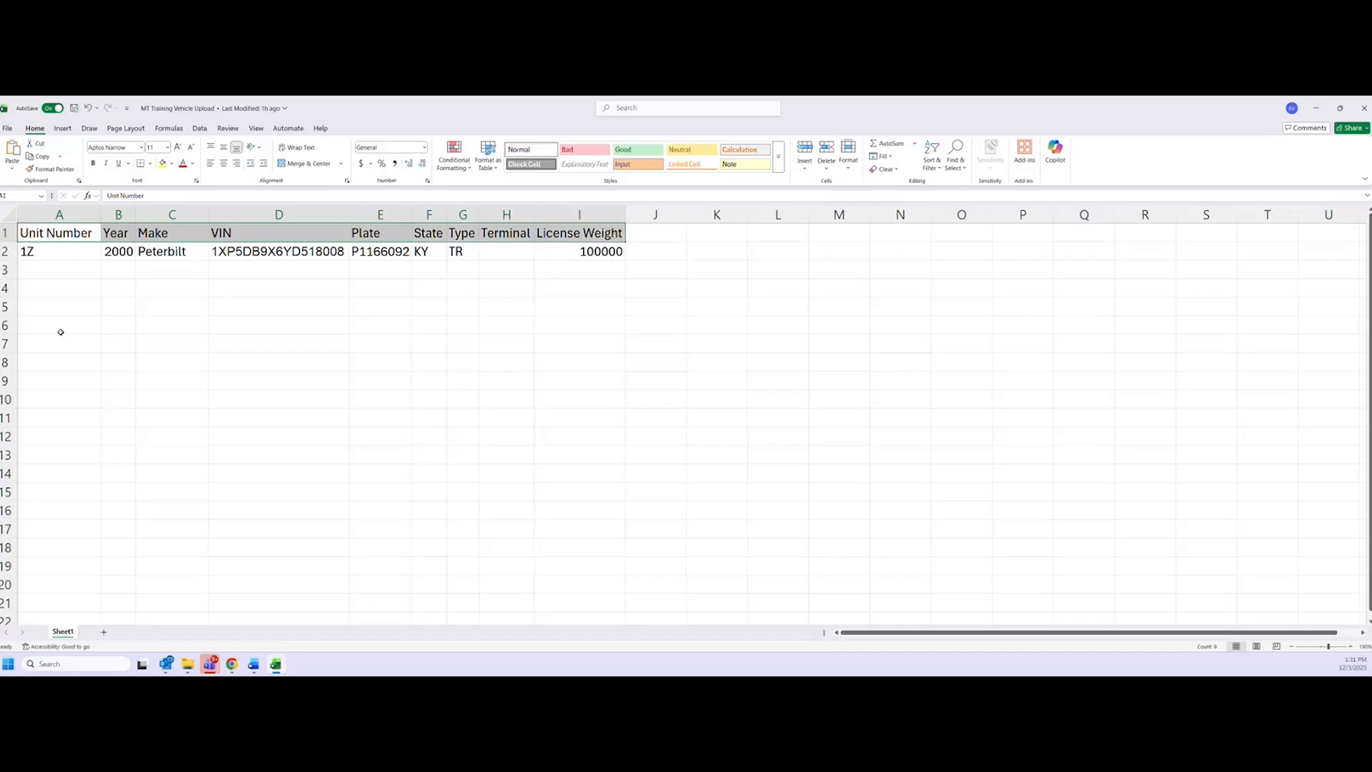
click(120, 320)
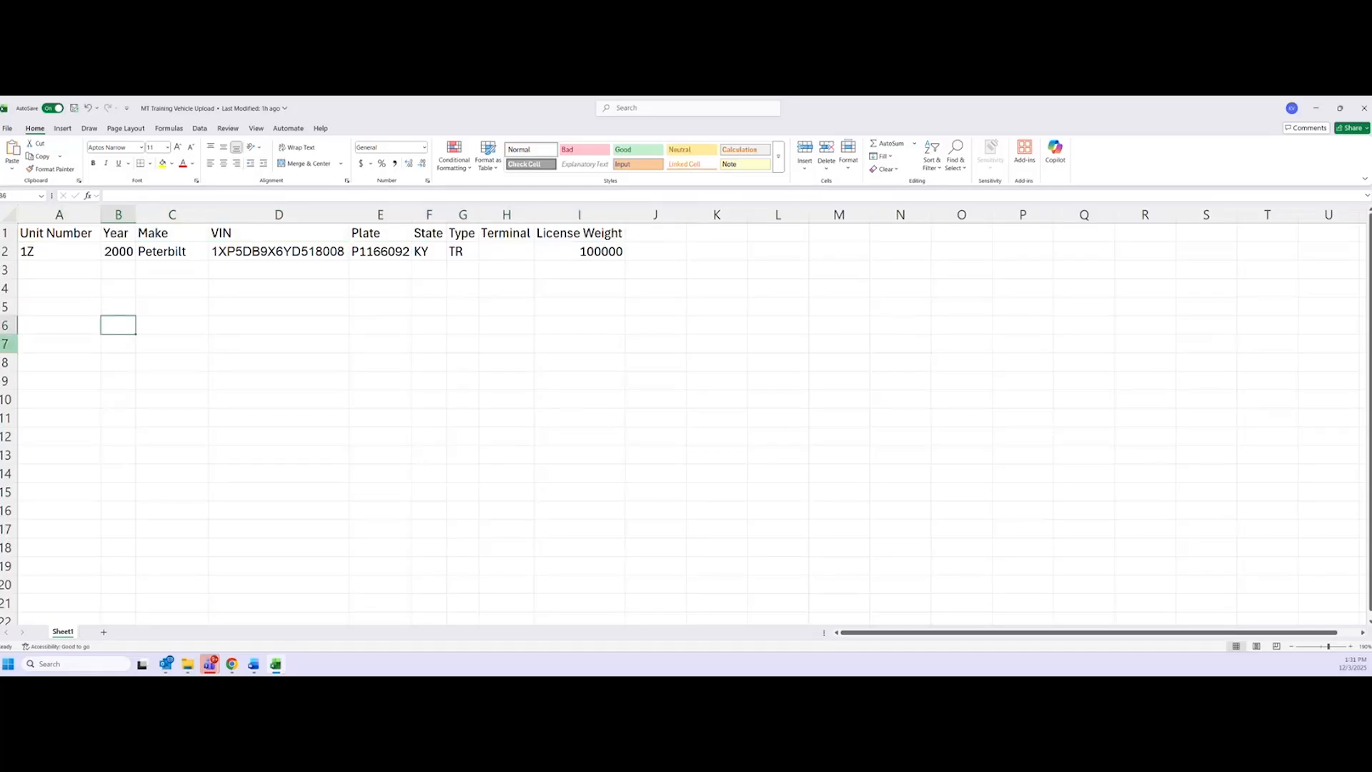
drag(60, 252, 505, 564)
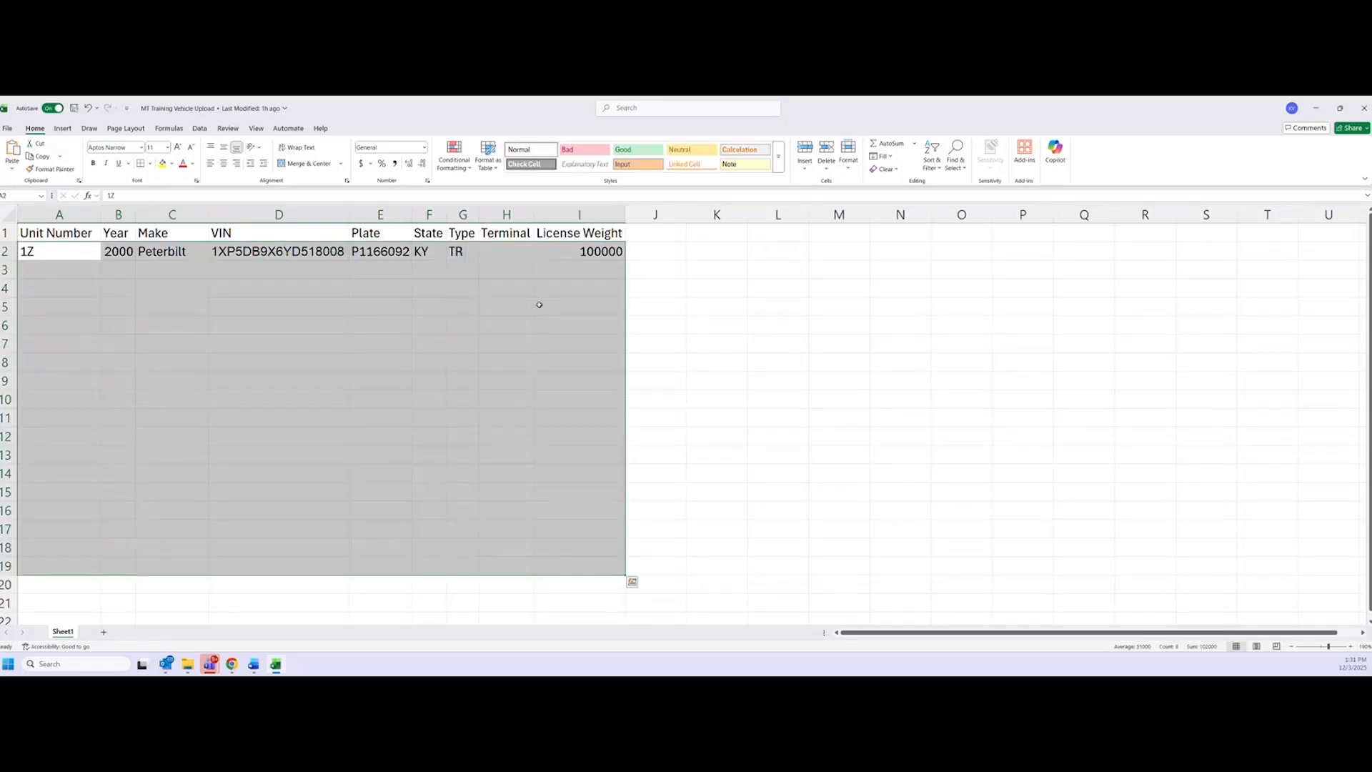
click(711, 333)
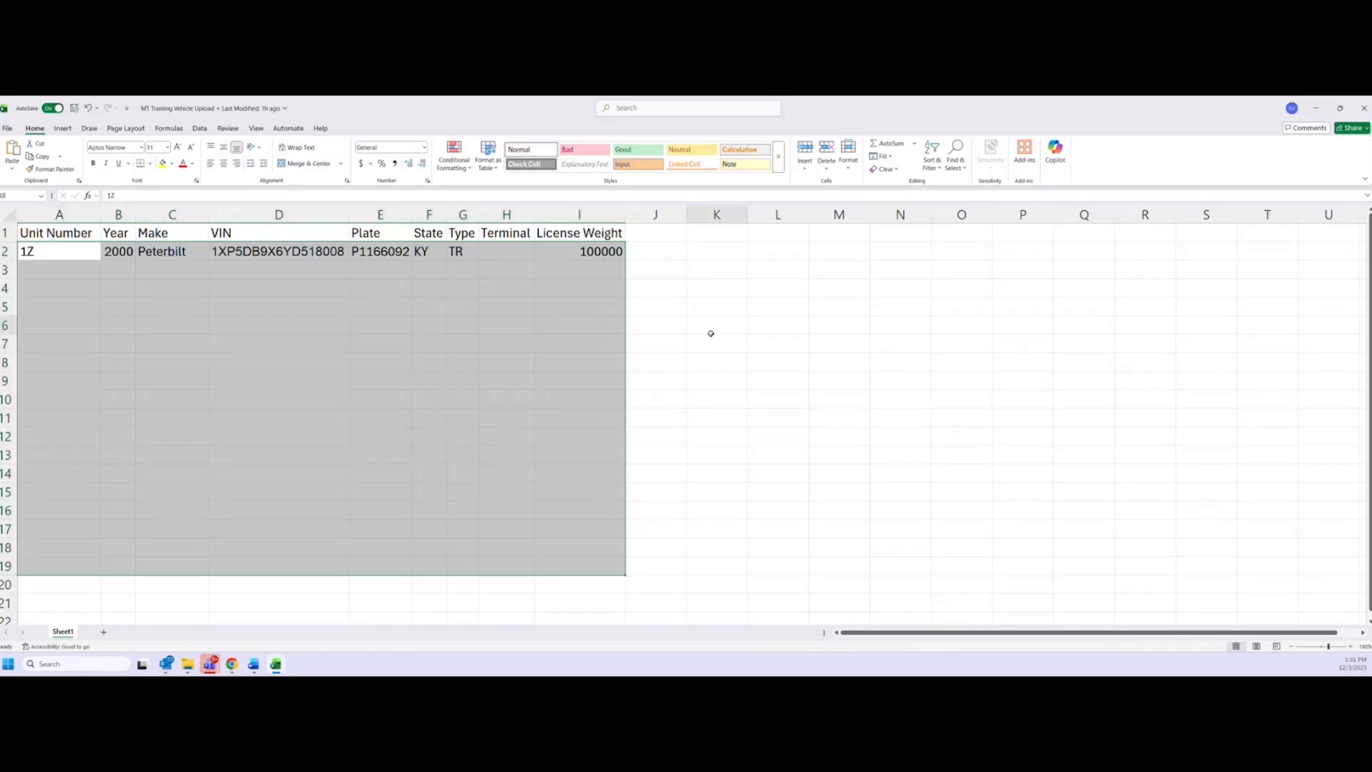
drag(70, 250, 64, 445)
click(250, 424)
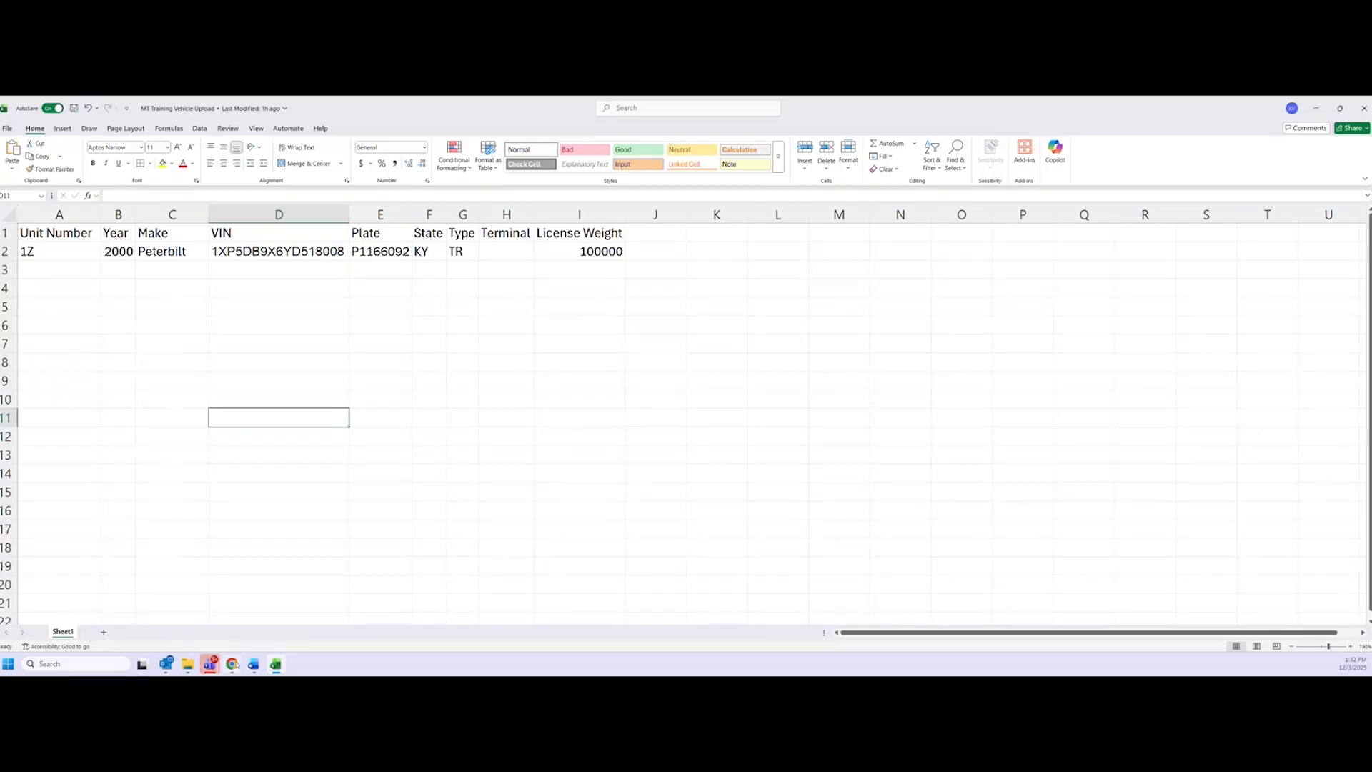
click(231, 664)
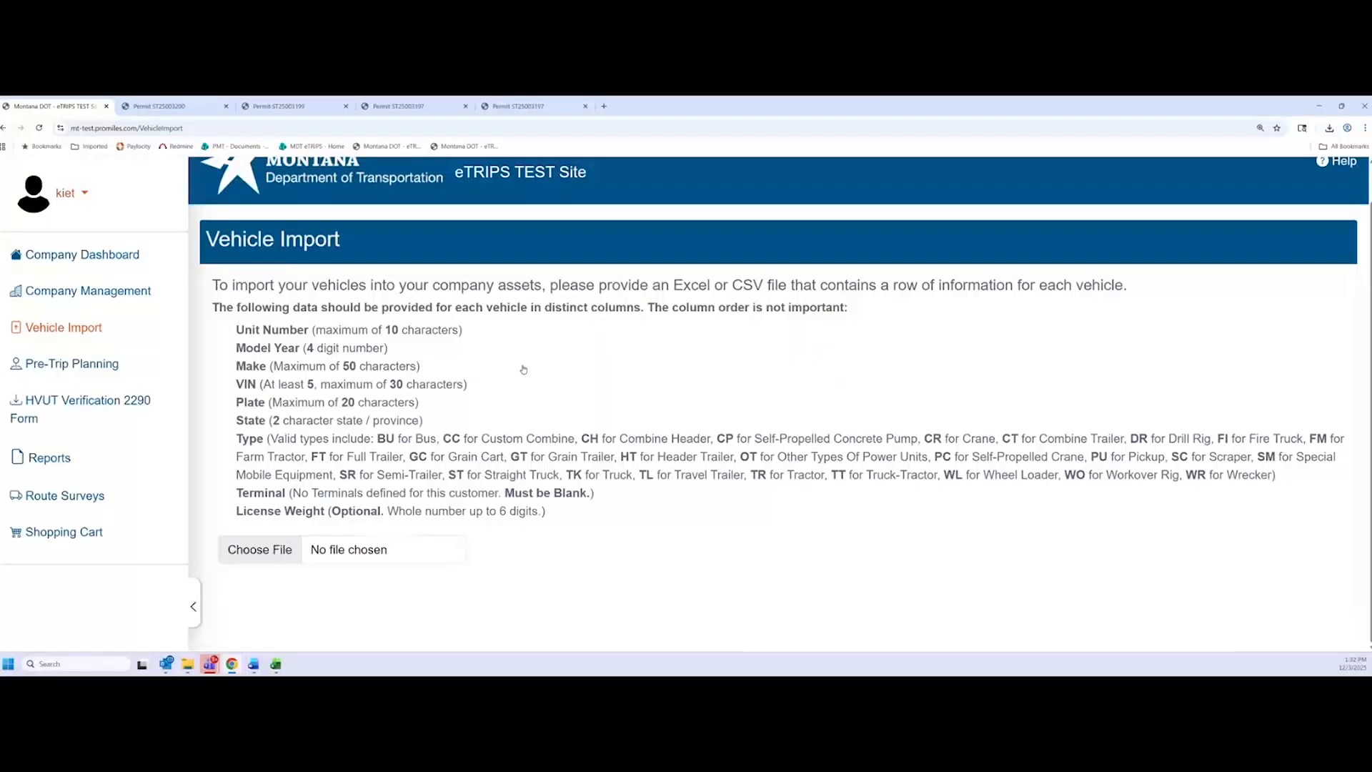
Return to the Company Dashboard, look over its permit queue, and open the signed-in user's account menu
click(91, 257)
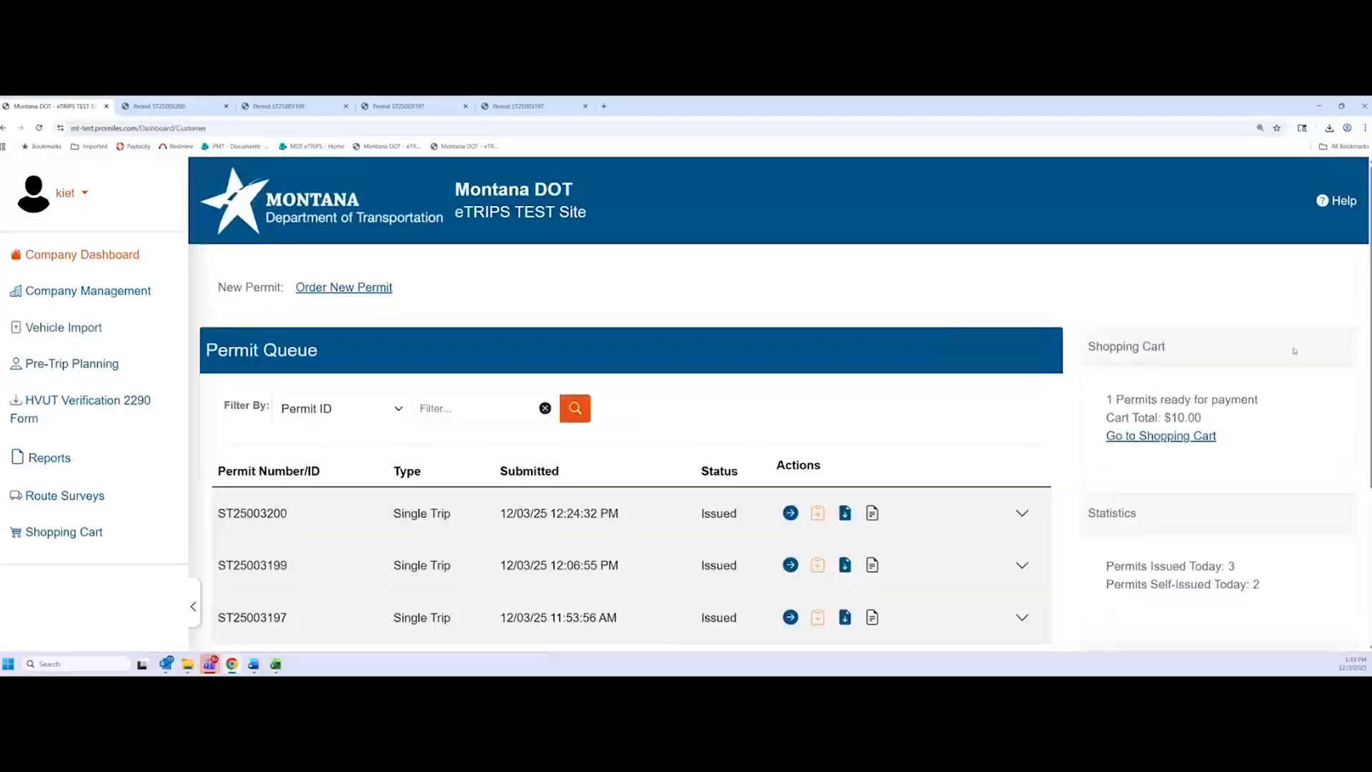
scroll(1322, 364, down, 1)
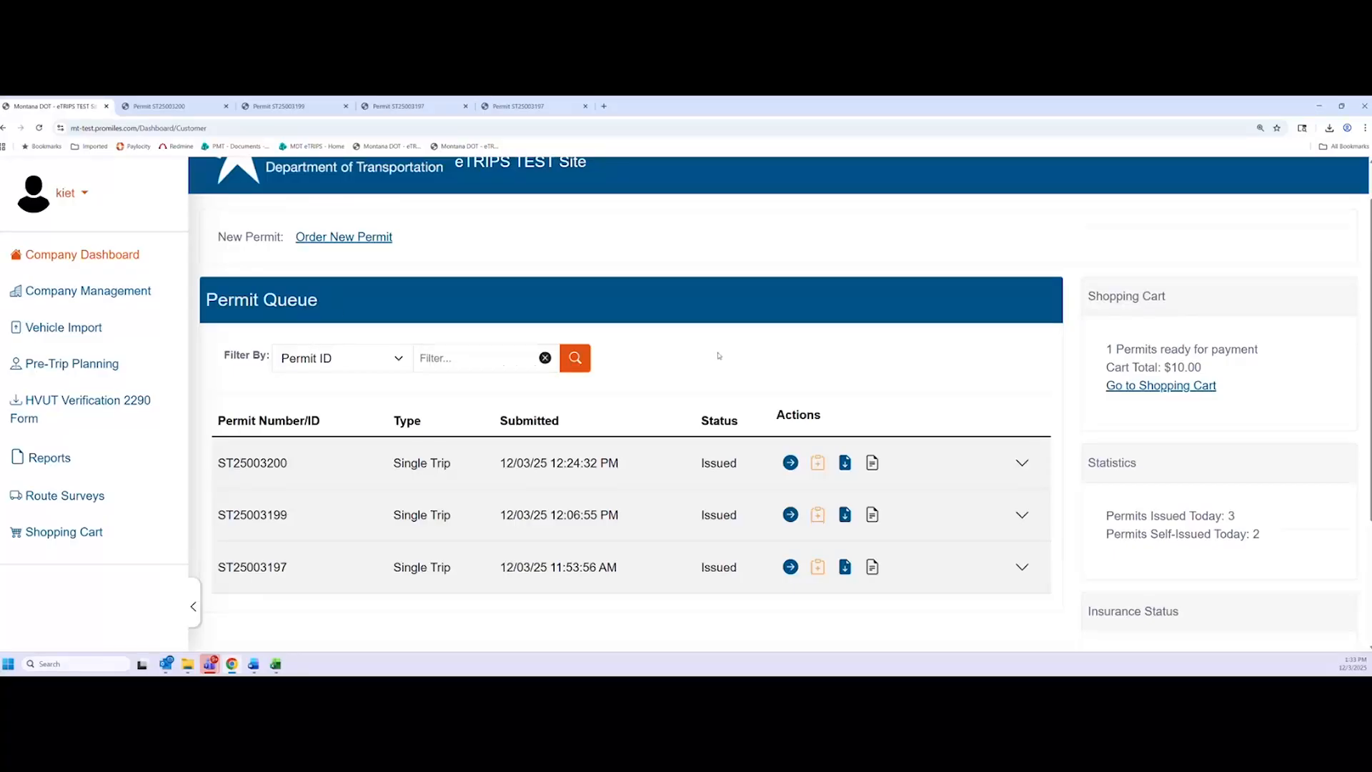
scroll(708, 357, down, 1)
scroll(713, 355, up, 2)
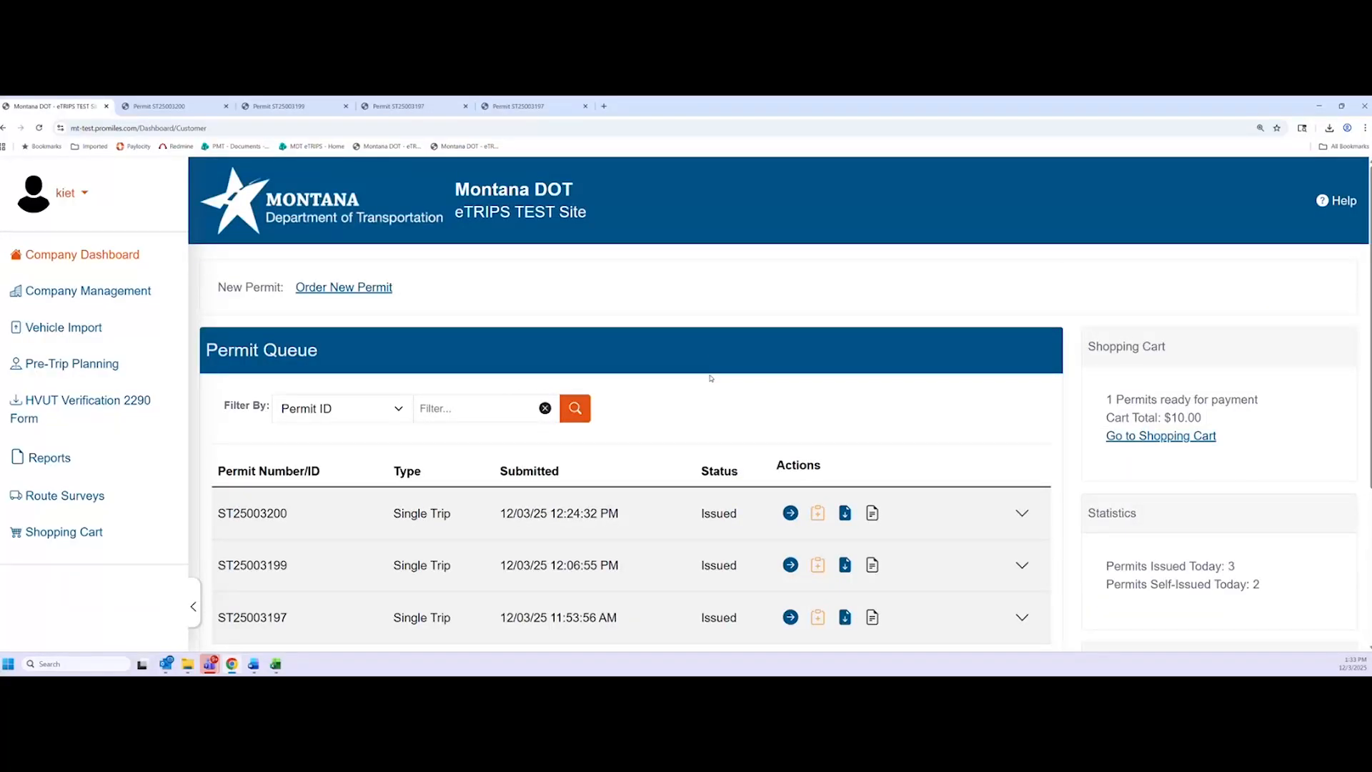
scroll(757, 363, down, 1)
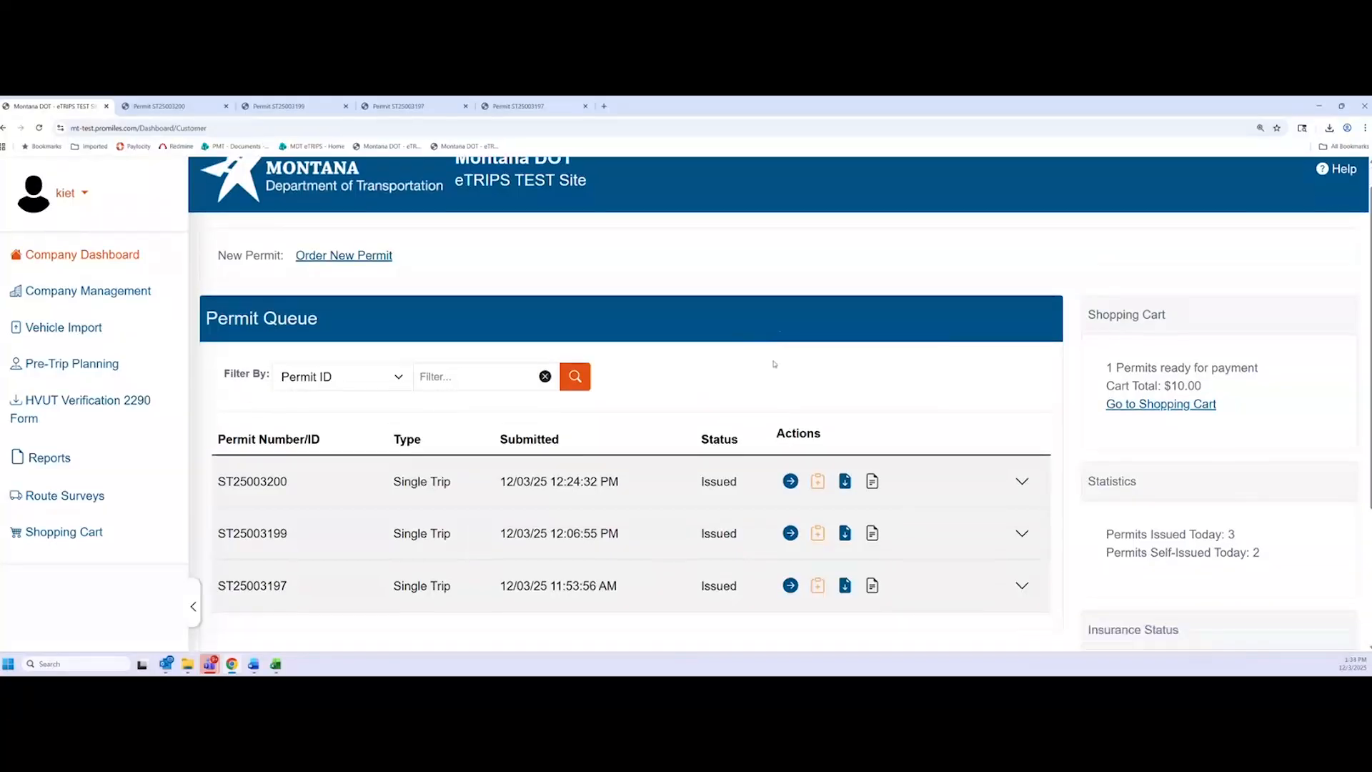
scroll(778, 360, up, 1)
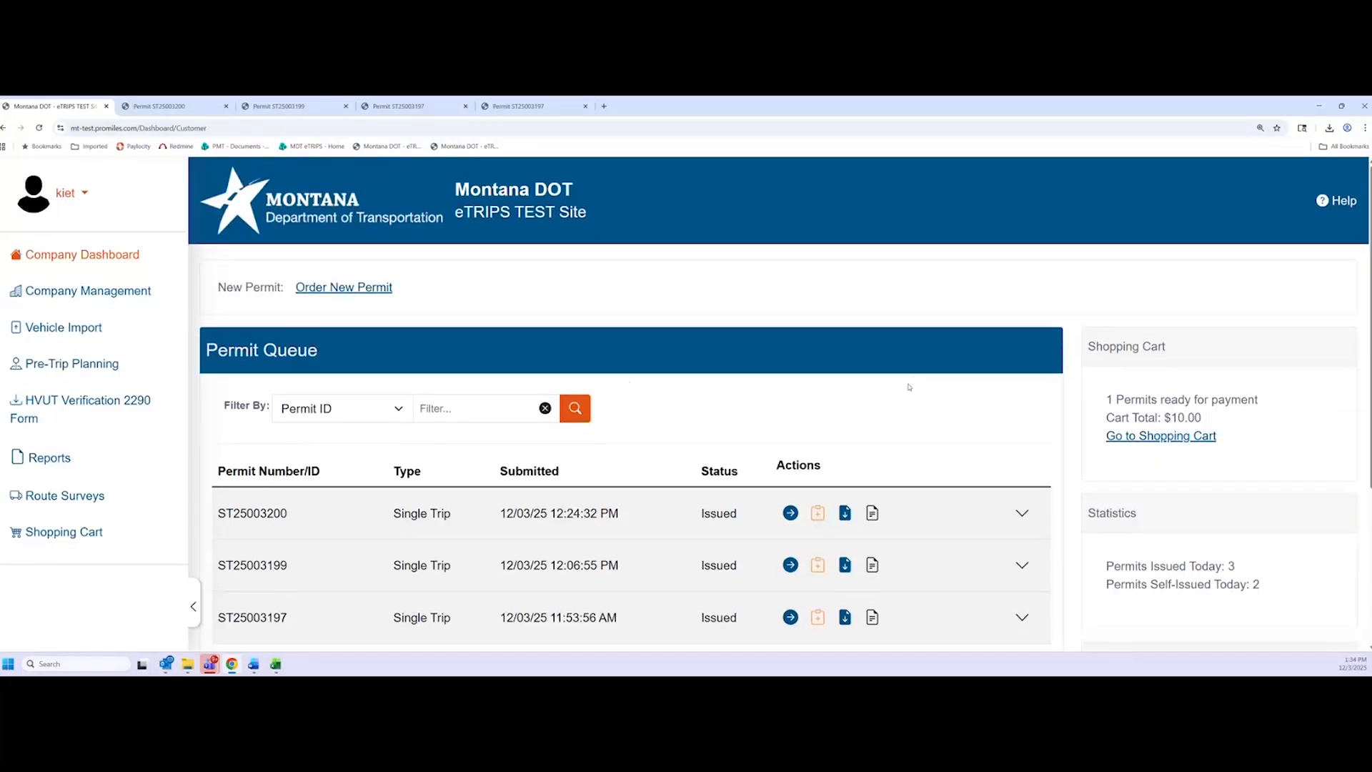
click(80, 195)
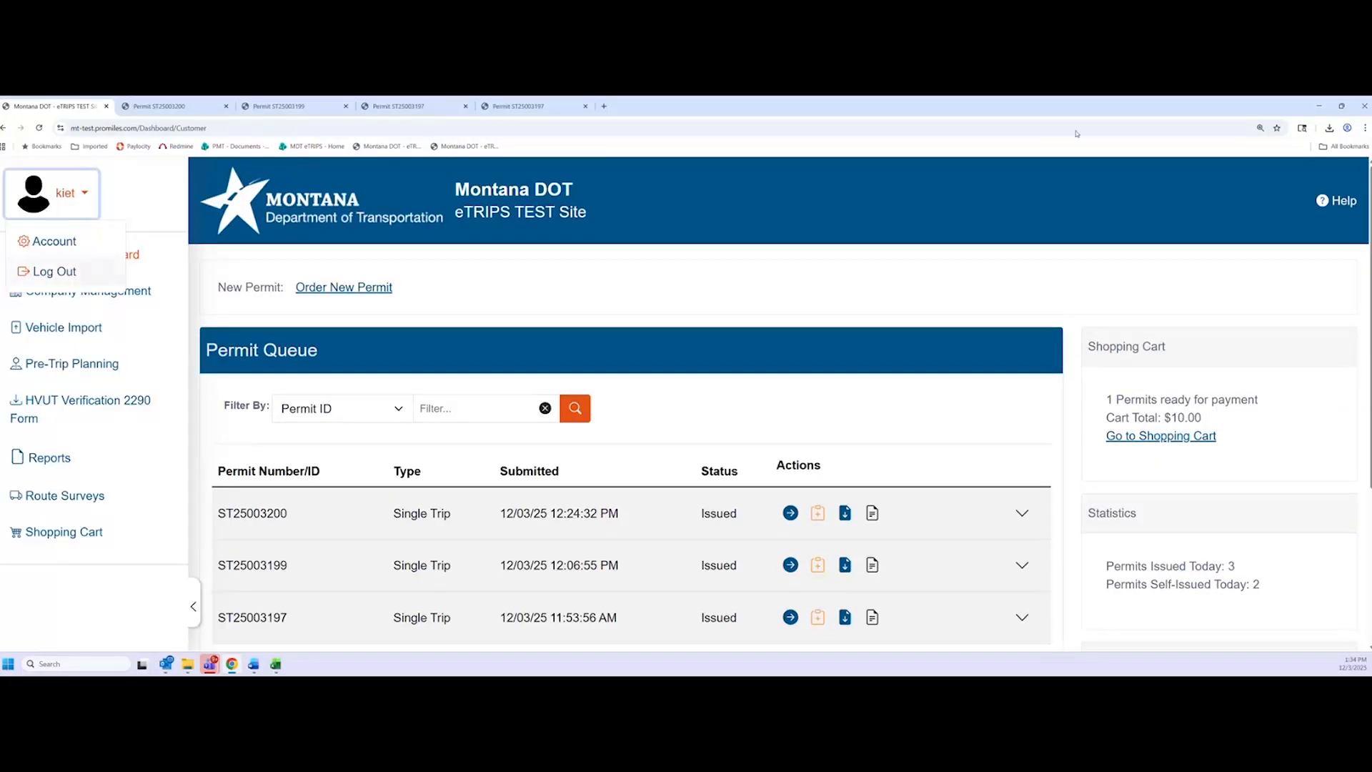
Close Chrome and reopen the eTRIPS test site mt-test.promiles.com in a fresh window
click(1365, 106)
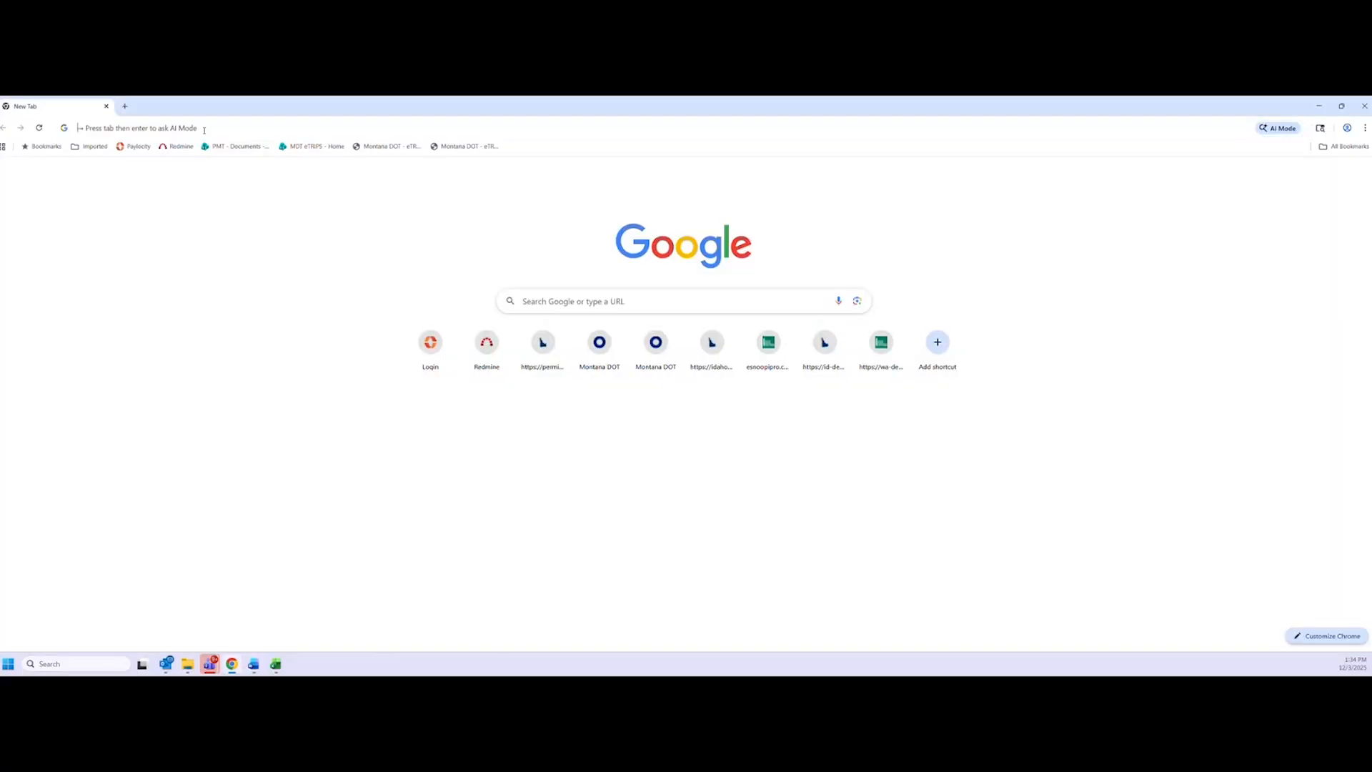
click(203, 129)
text(mt-t)
key(Return)
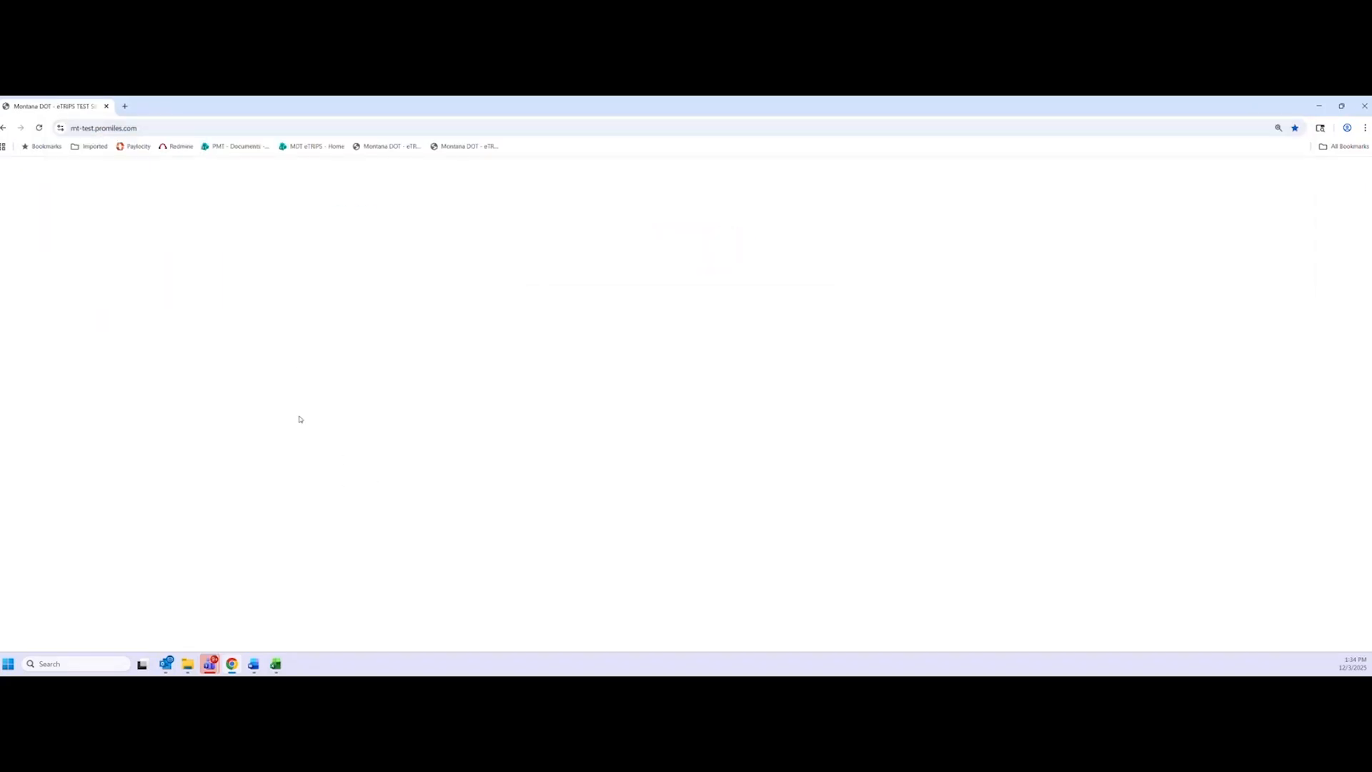
scroll(364, 490, down, 2)
Sign in through Okta using the saved PermitService login and password
click(279, 437)
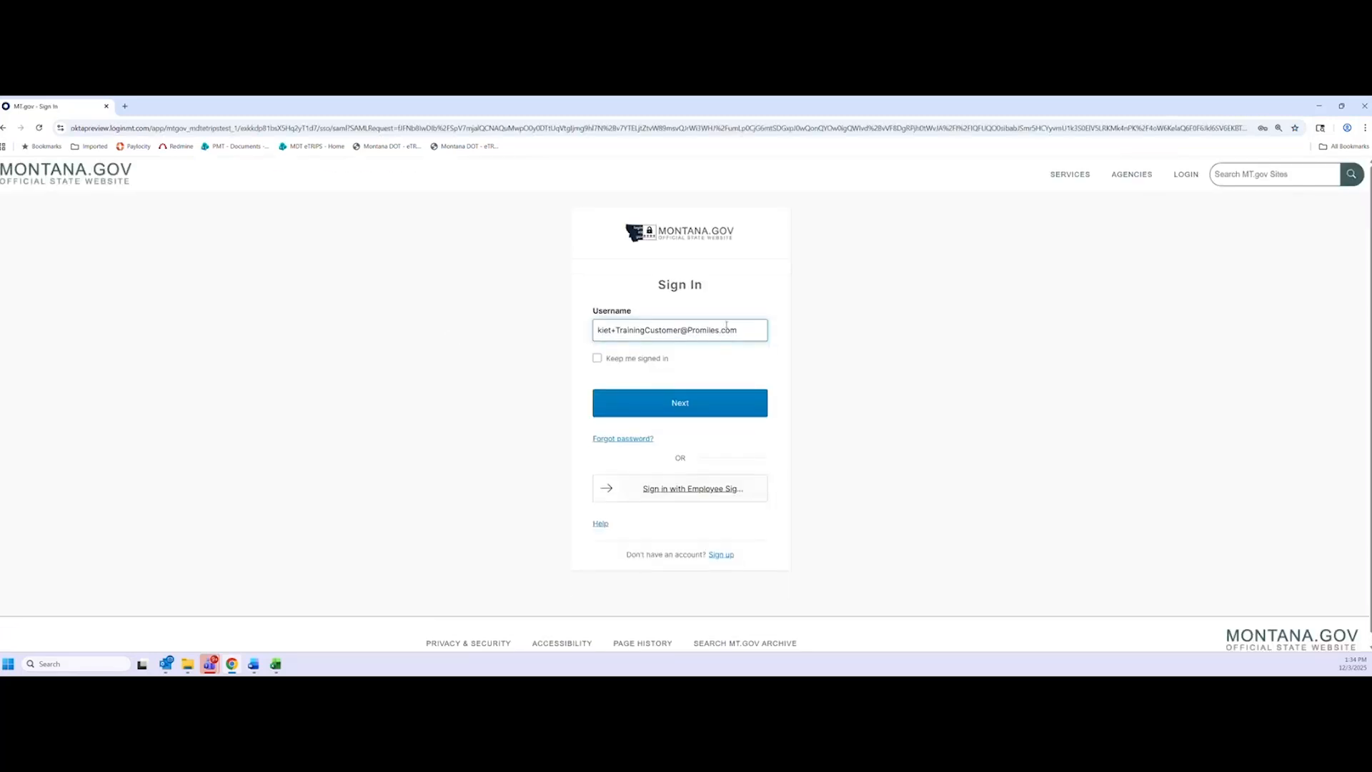
click(715, 329)
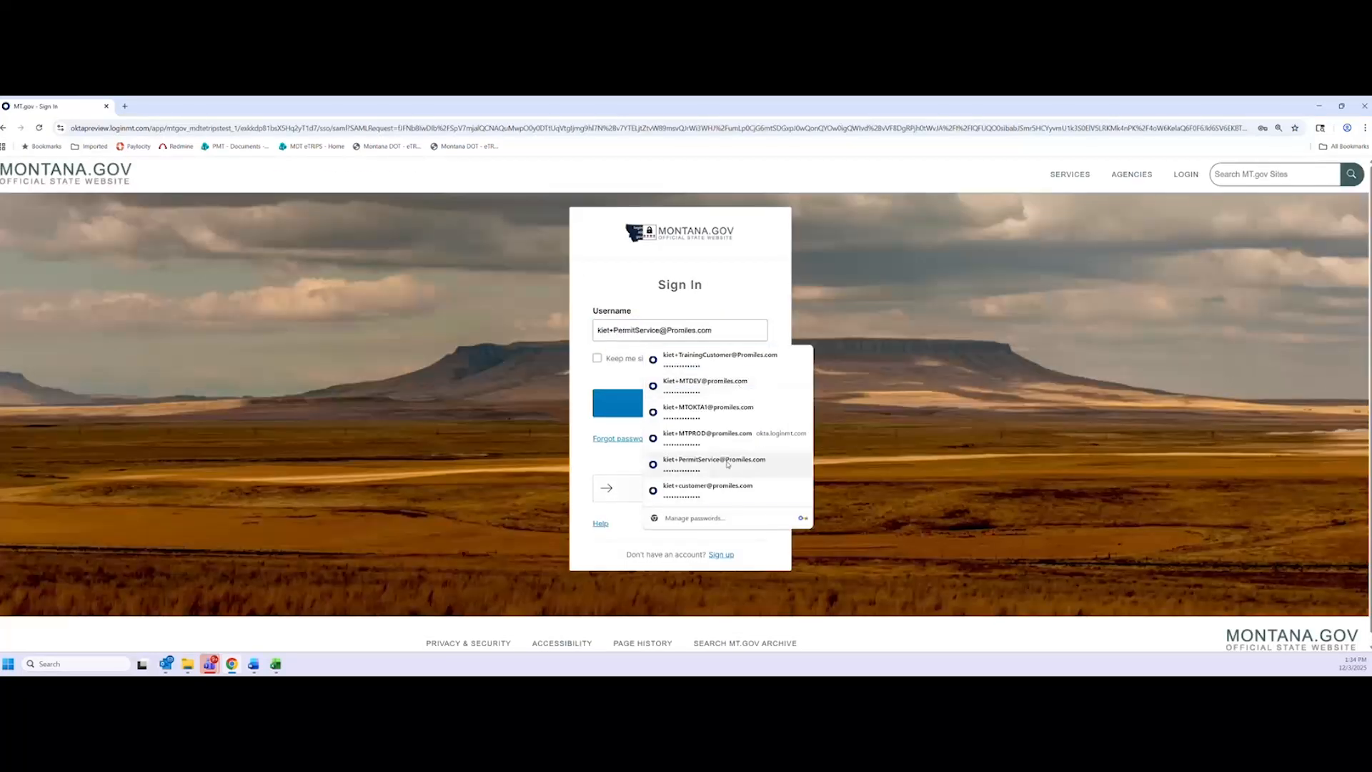
click(714, 461)
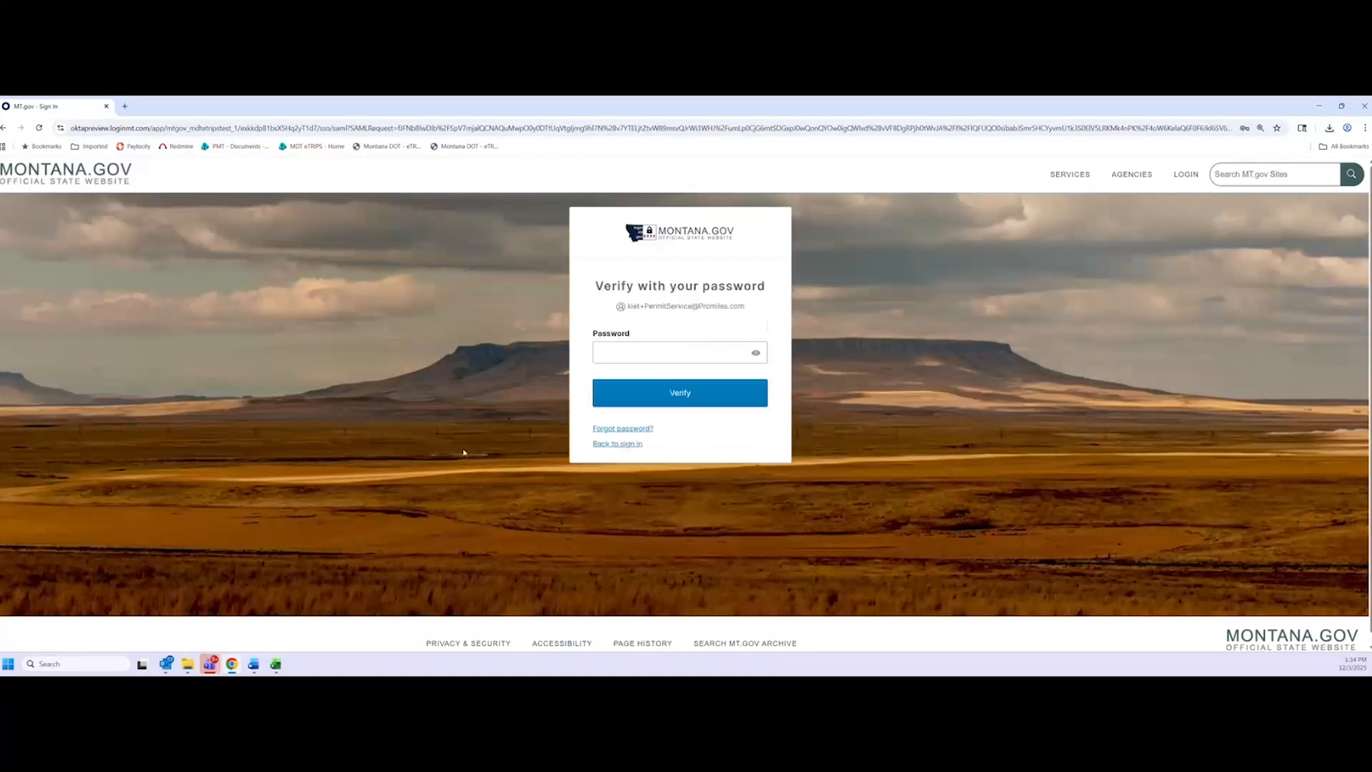
click(712, 398)
click(610, 444)
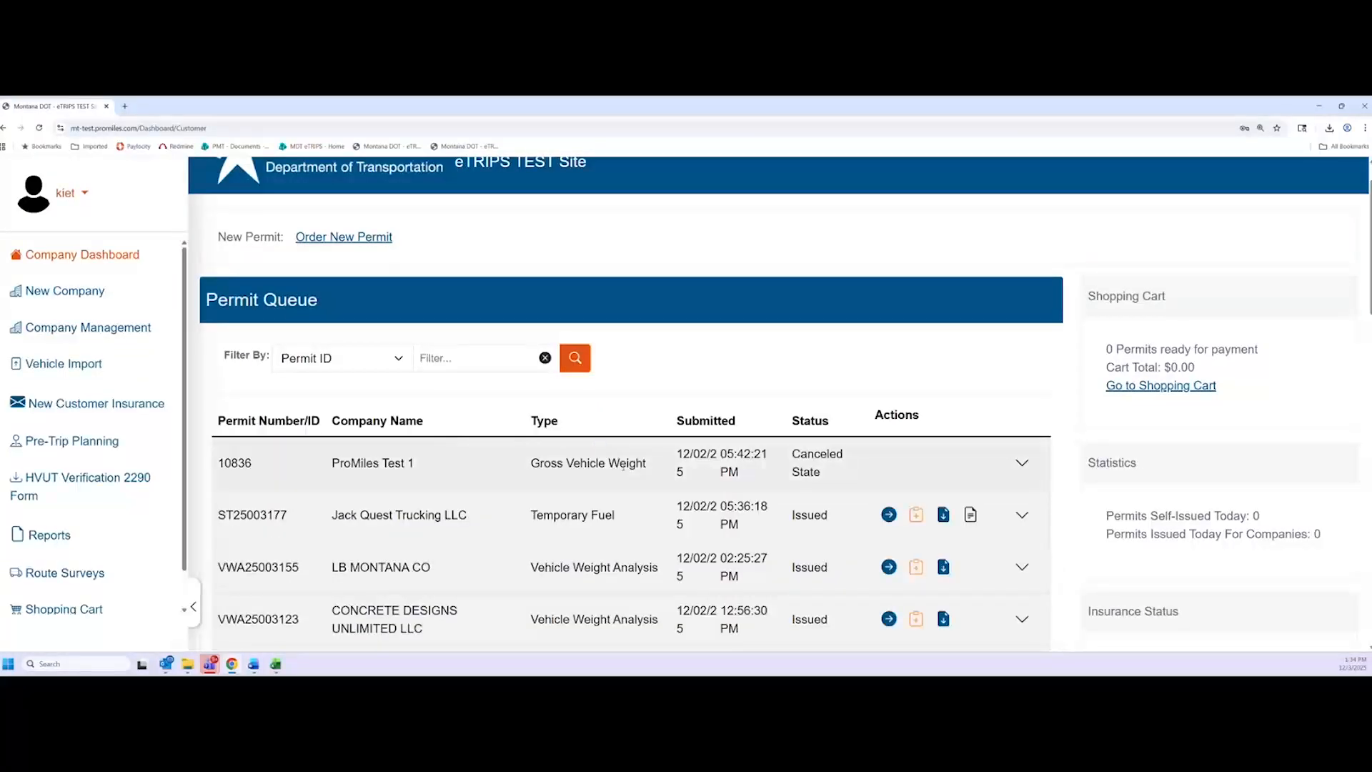
scroll(686, 450, up, 1)
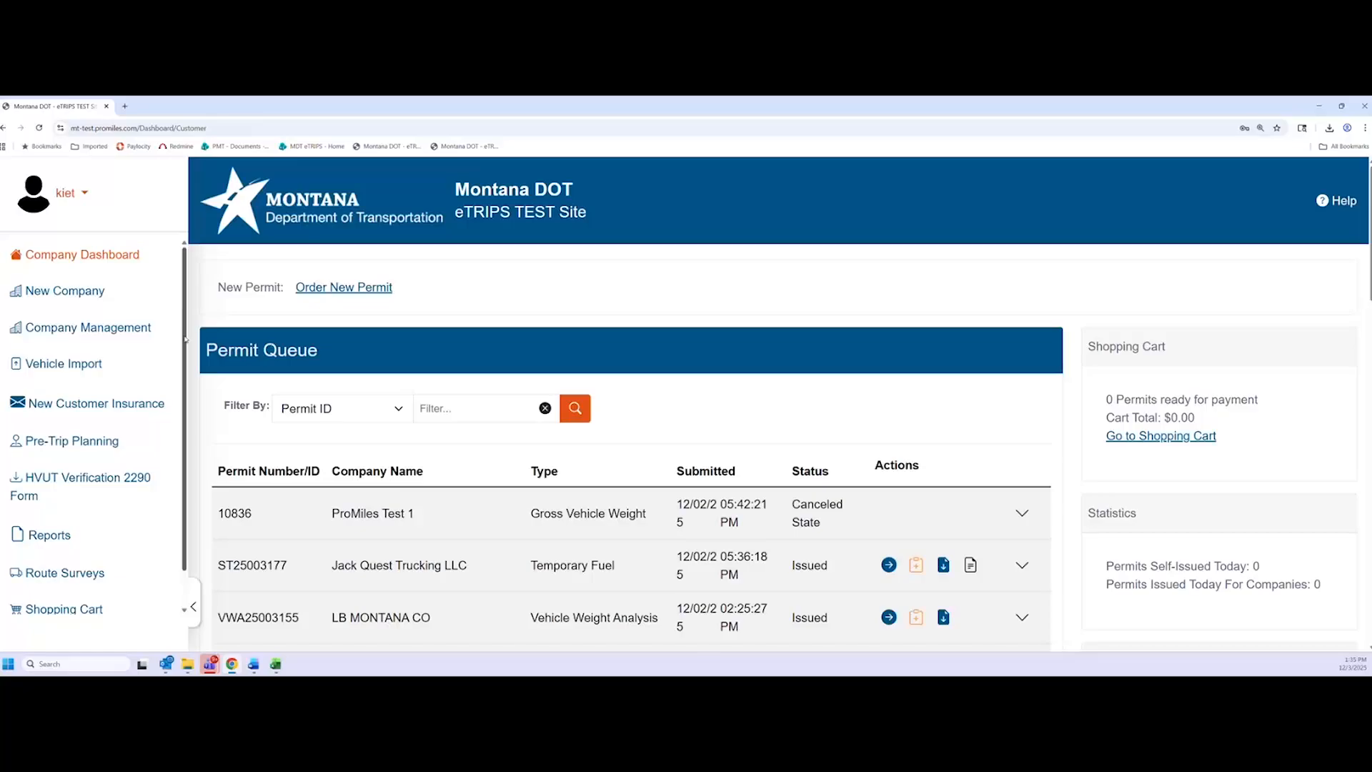
click(82, 293)
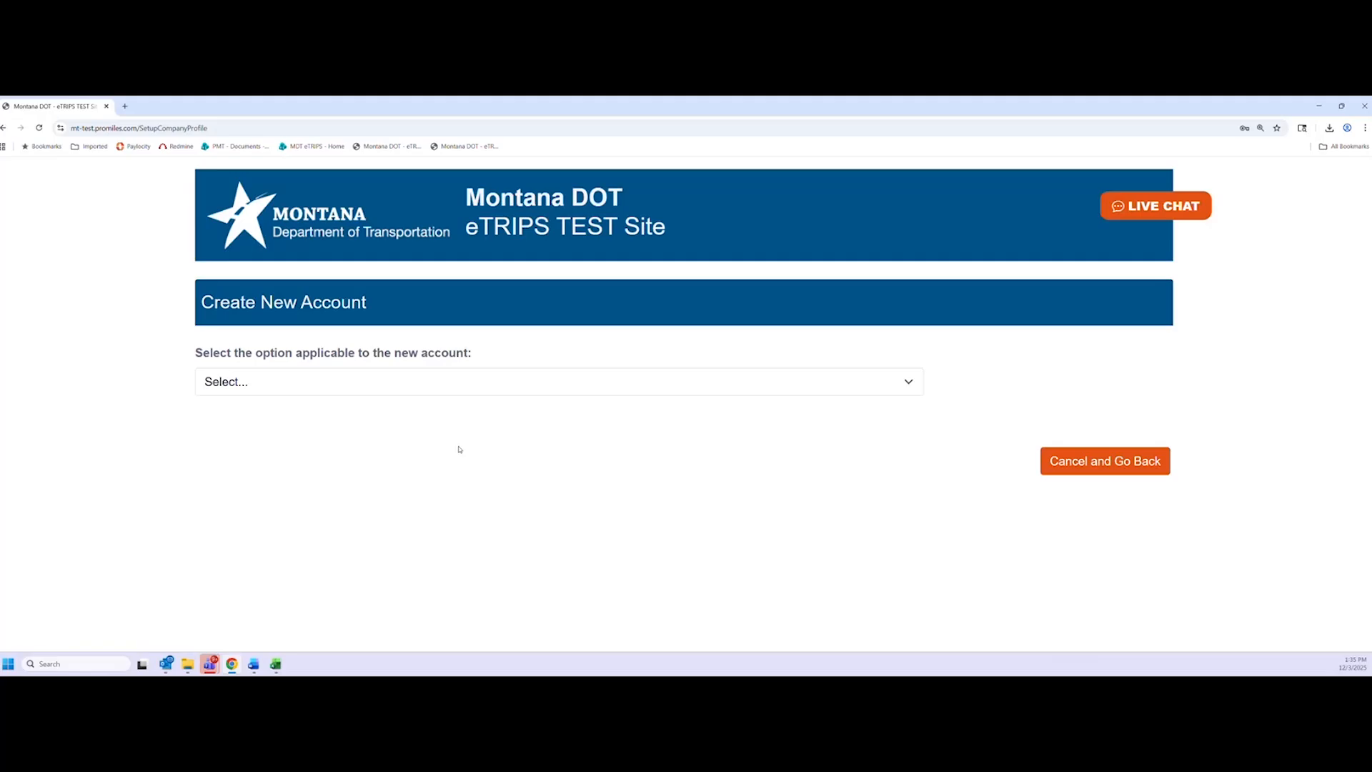
key(ctrl+minus)
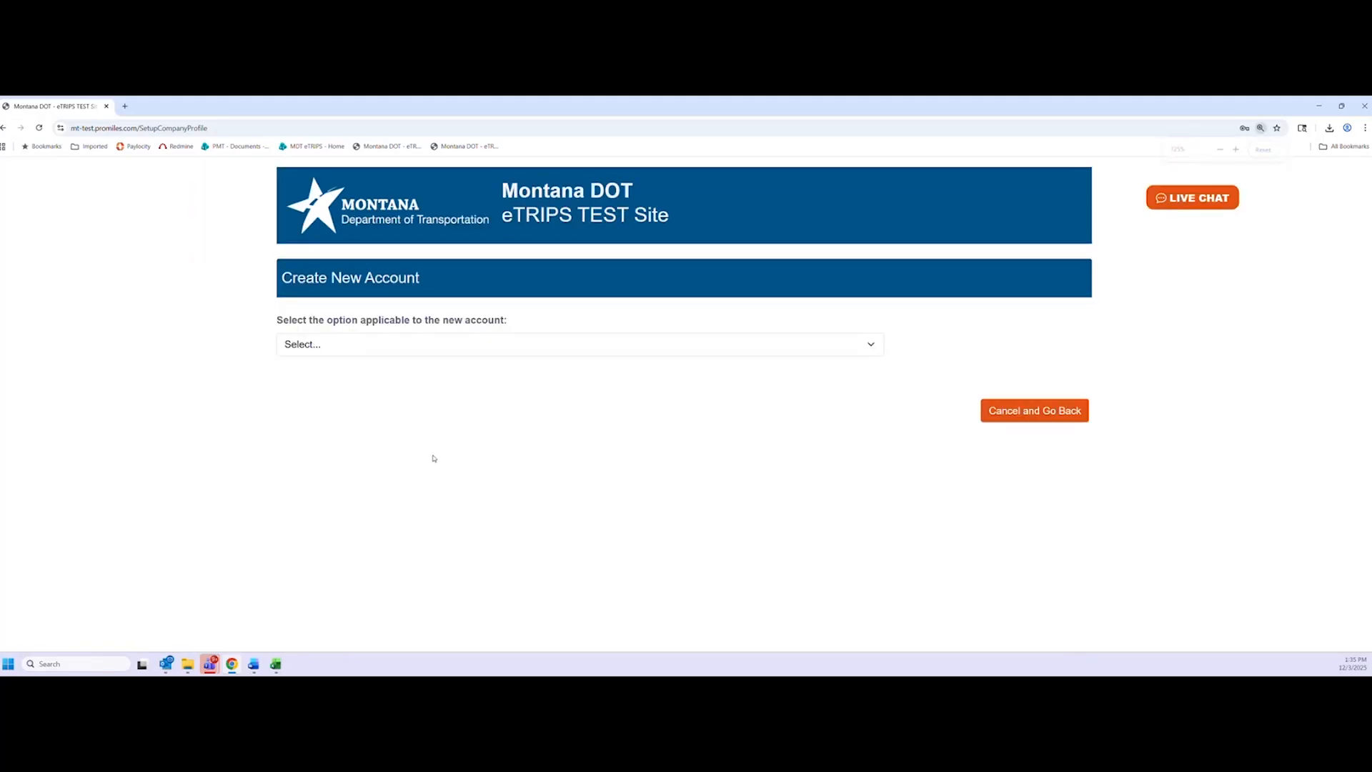
click(499, 344)
click(172, 374)
key(ctrl+plus)
click(450, 387)
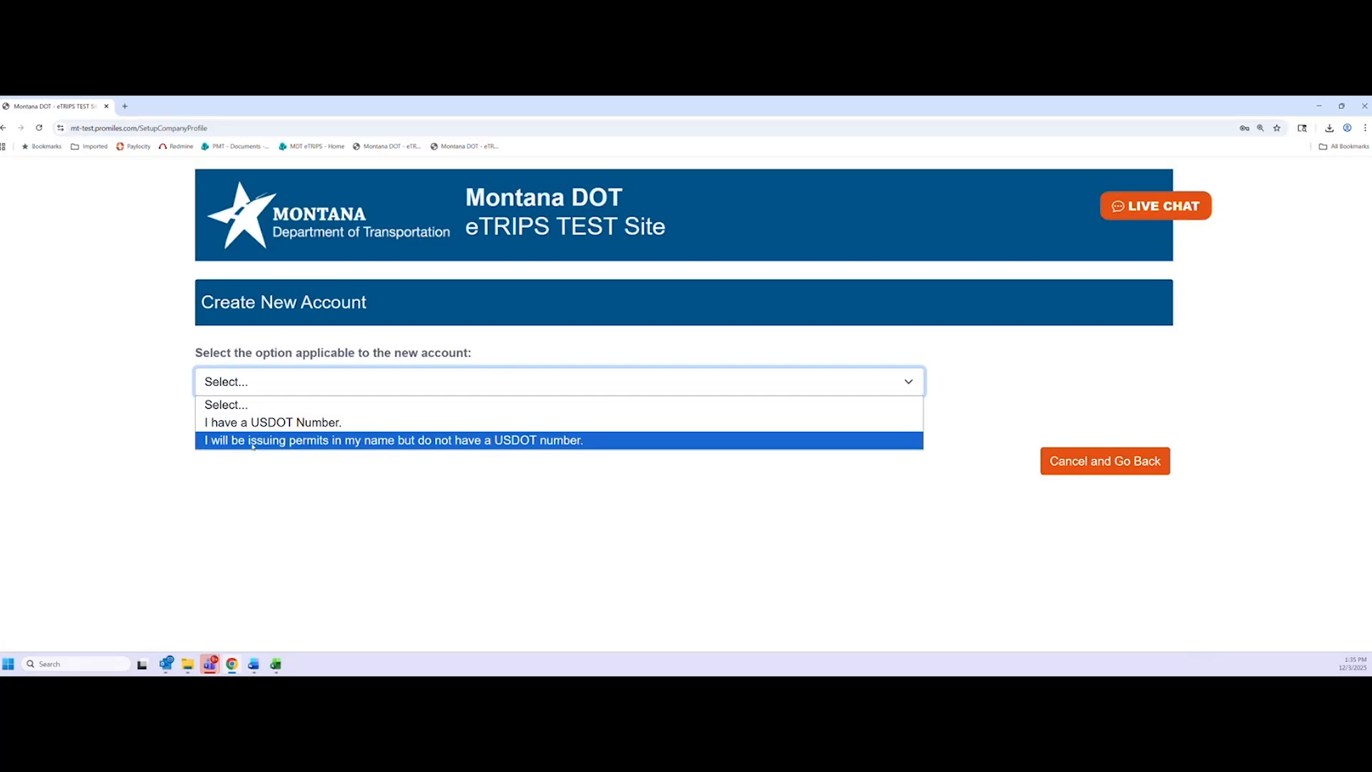
click(420, 441)
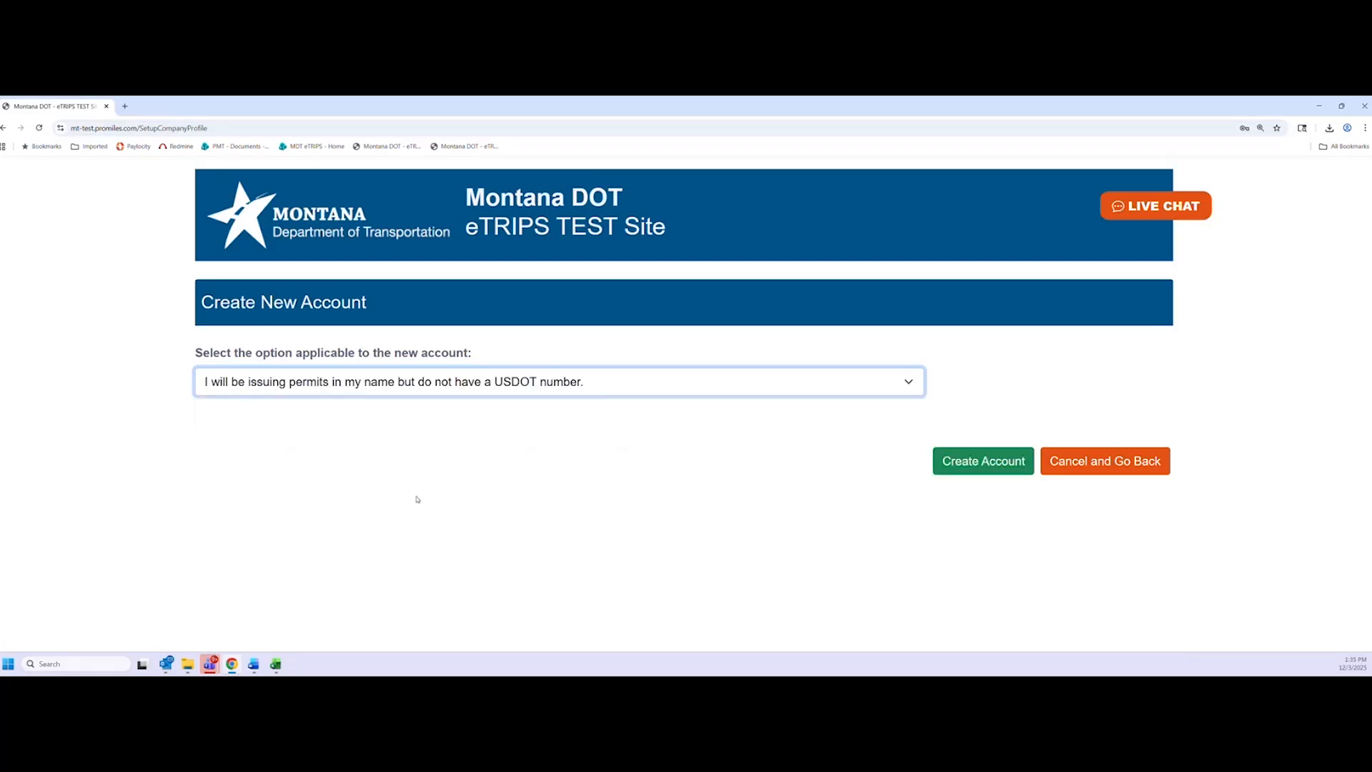
click(631, 388)
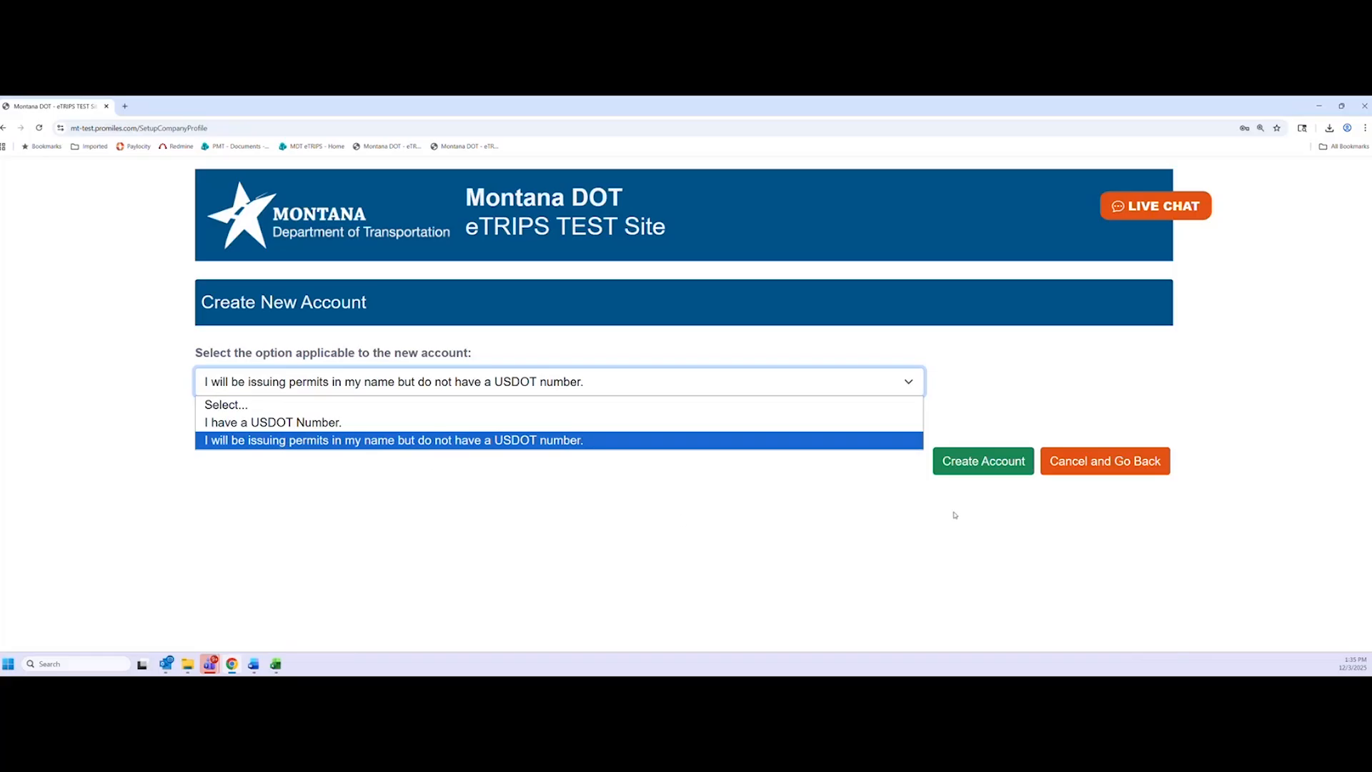
click(1080, 471)
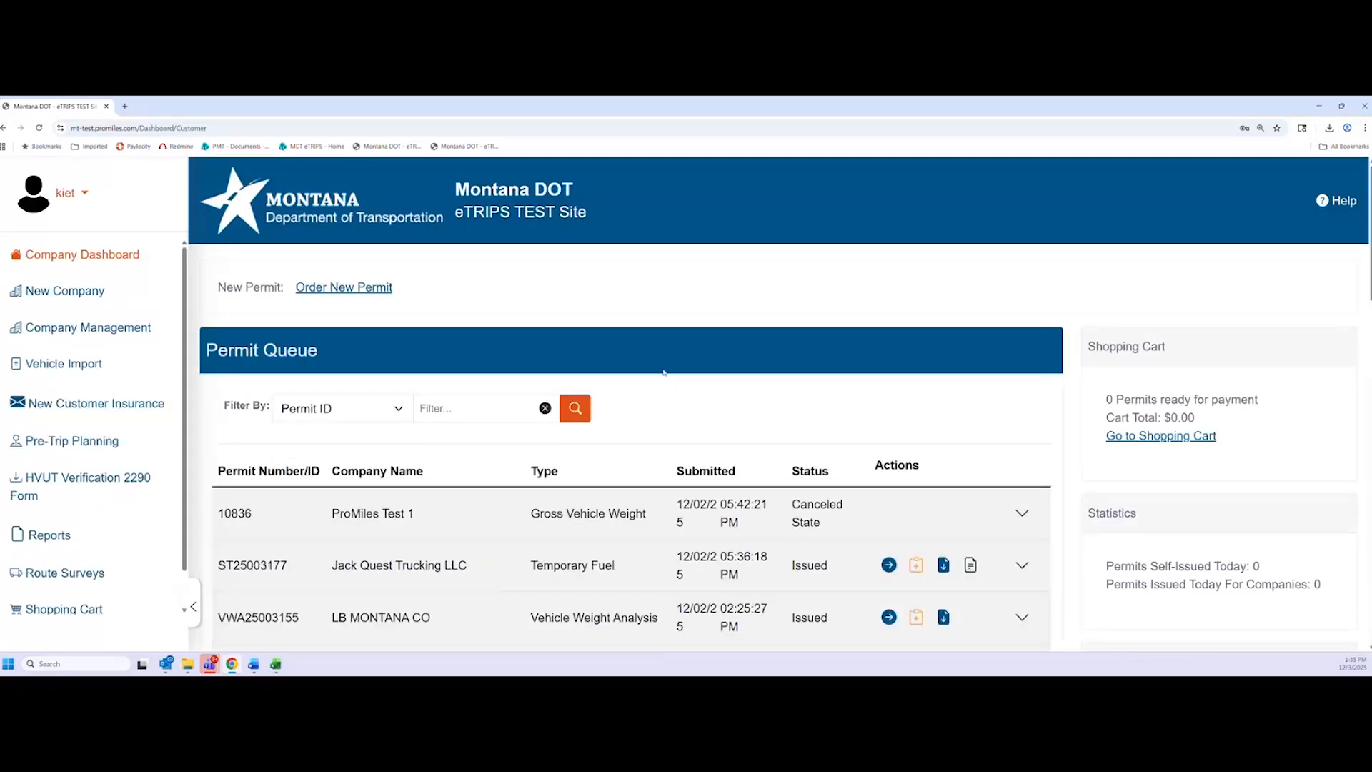
Zoom the browser out to 125% so more permit rows fit on screen
key(ctrl+minus)
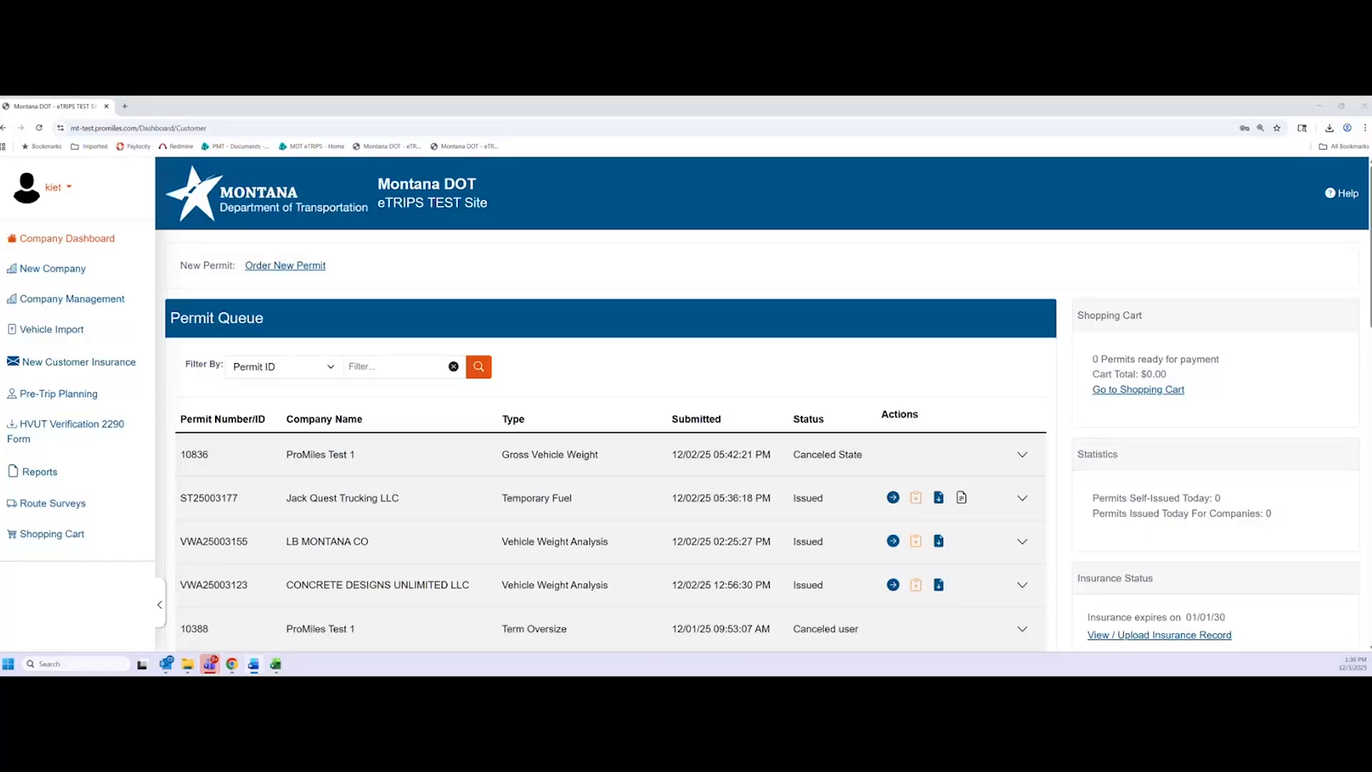
Log out of eTRIPS, close Chrome, and reopen mt-test.promiles.com in a new window
click(71, 188)
click(81, 259)
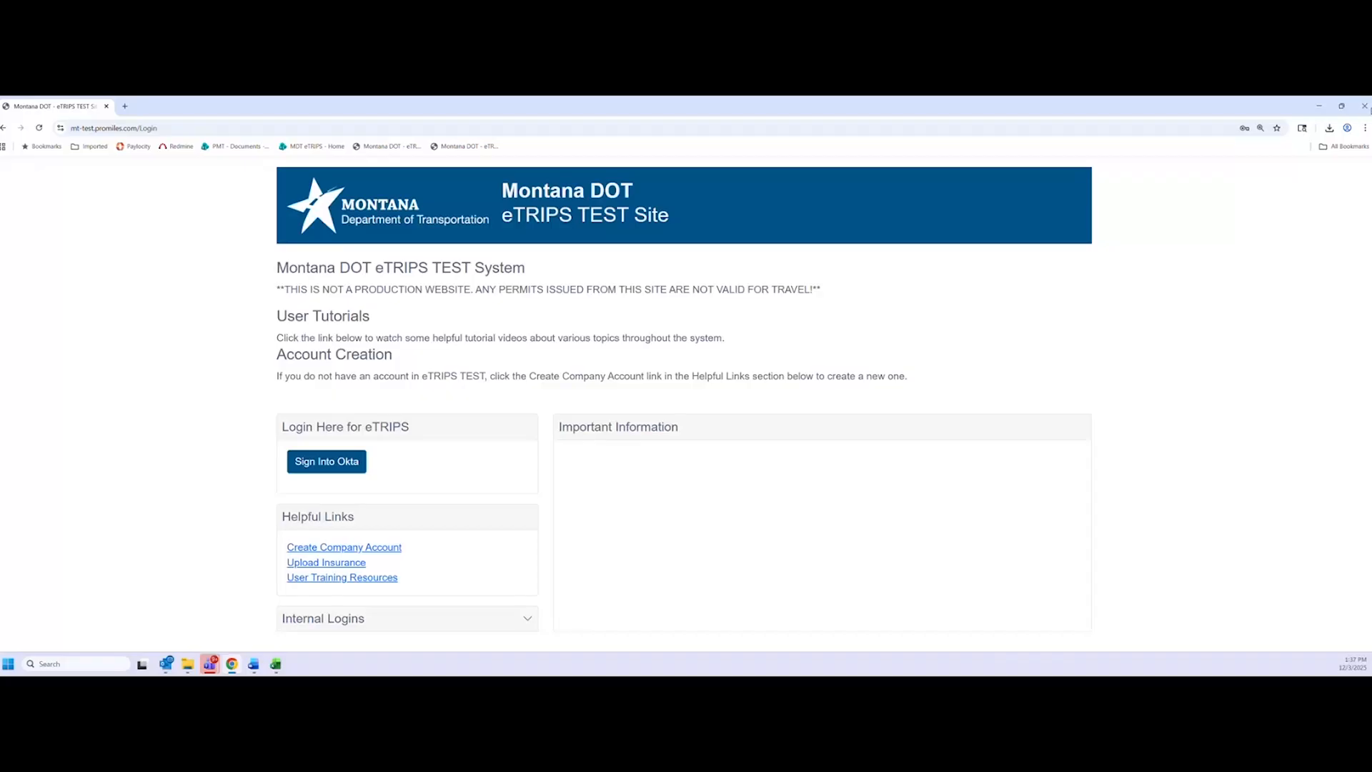
click(1366, 107)
click(232, 665)
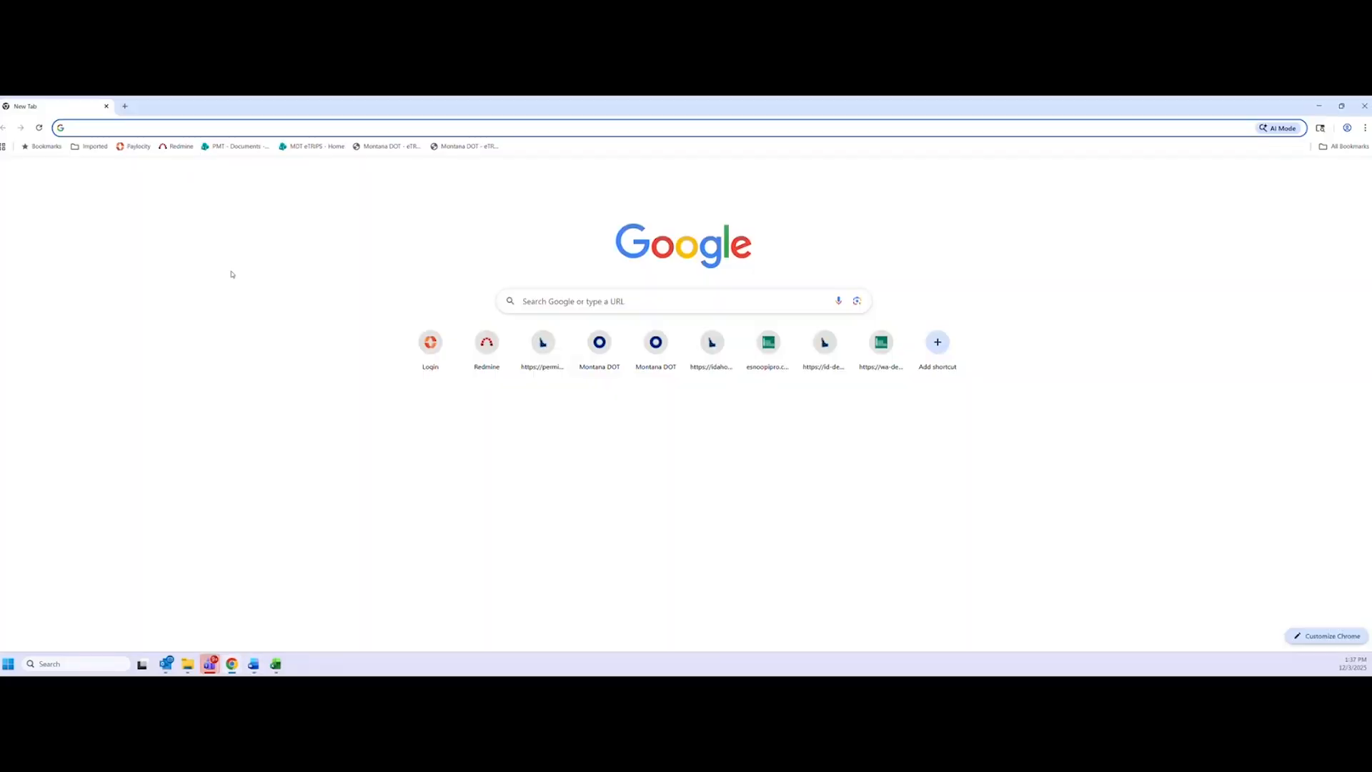
click(209, 128)
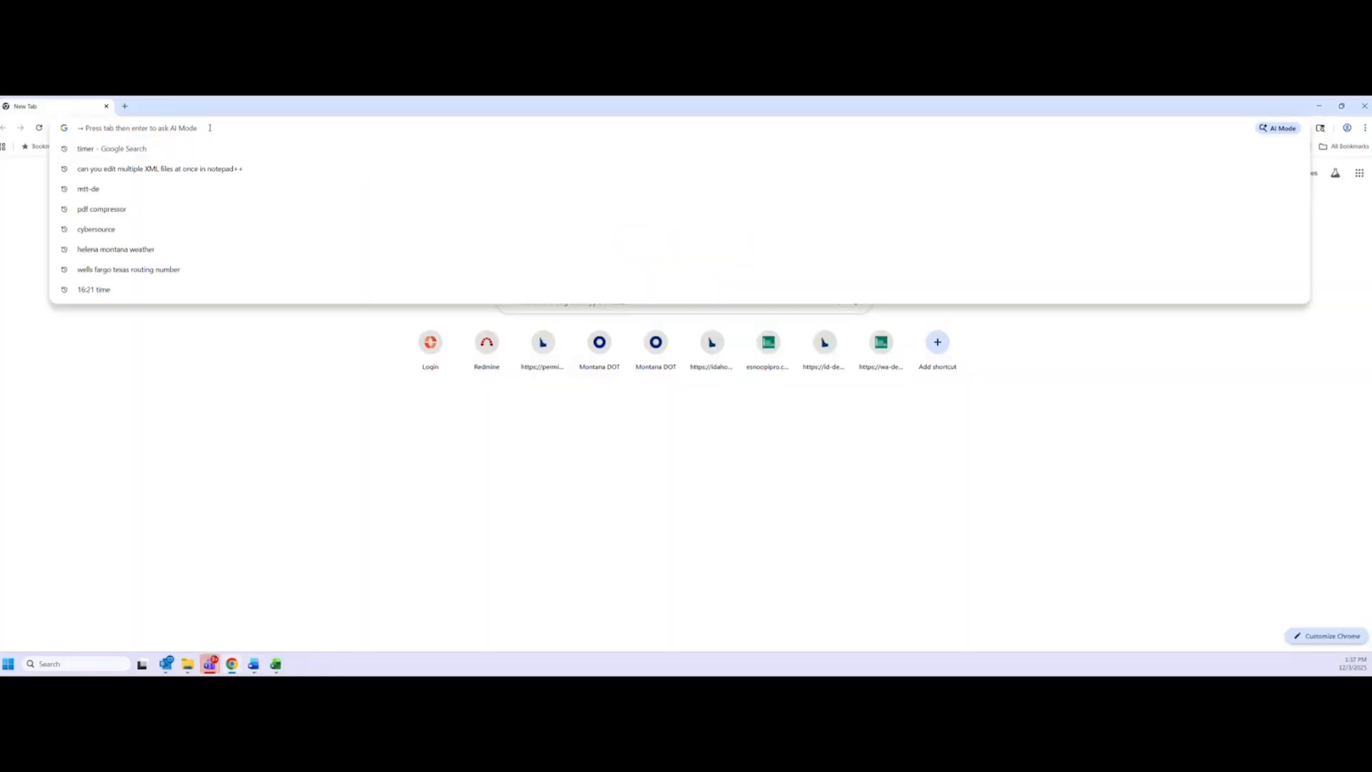
text(mt-test.promiles.com)
key(Return)
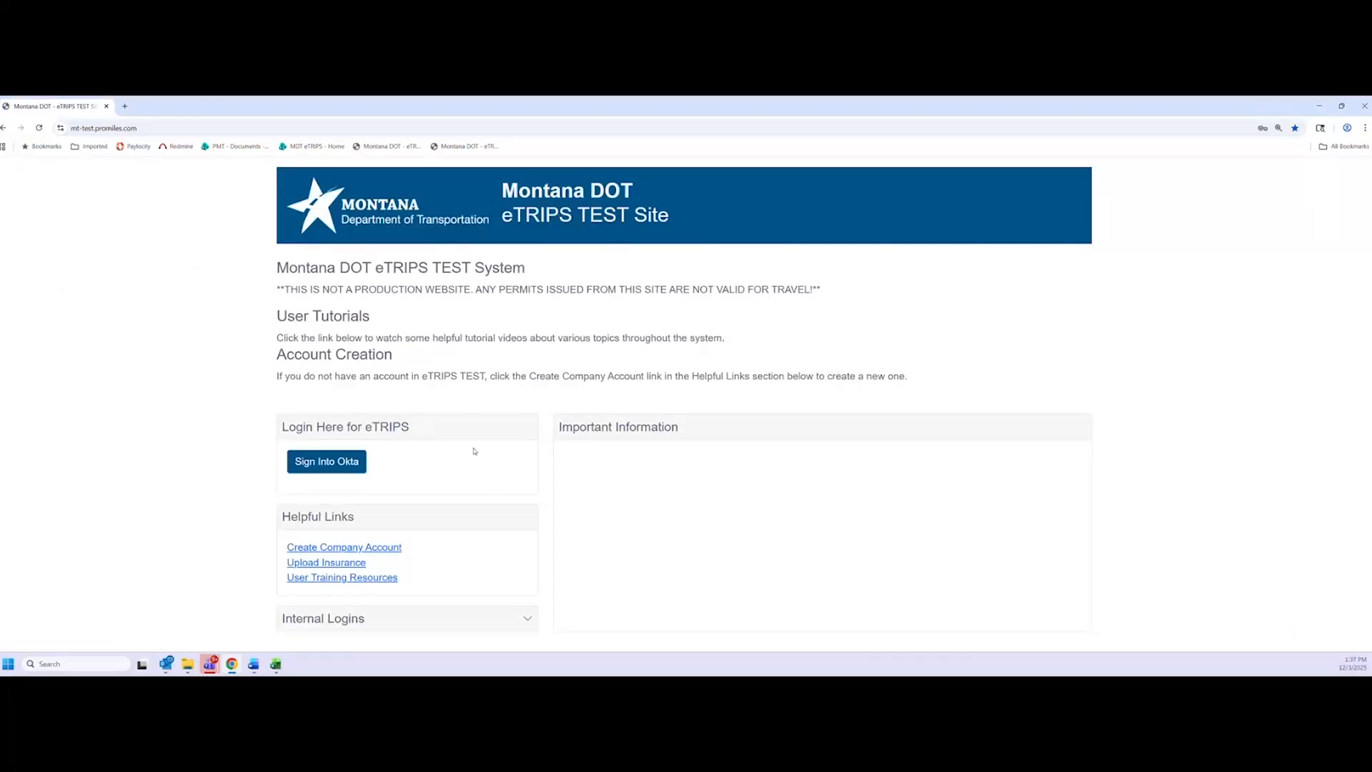
Sign in through Okta with the saved TrainingCustomer login and password
click(327, 461)
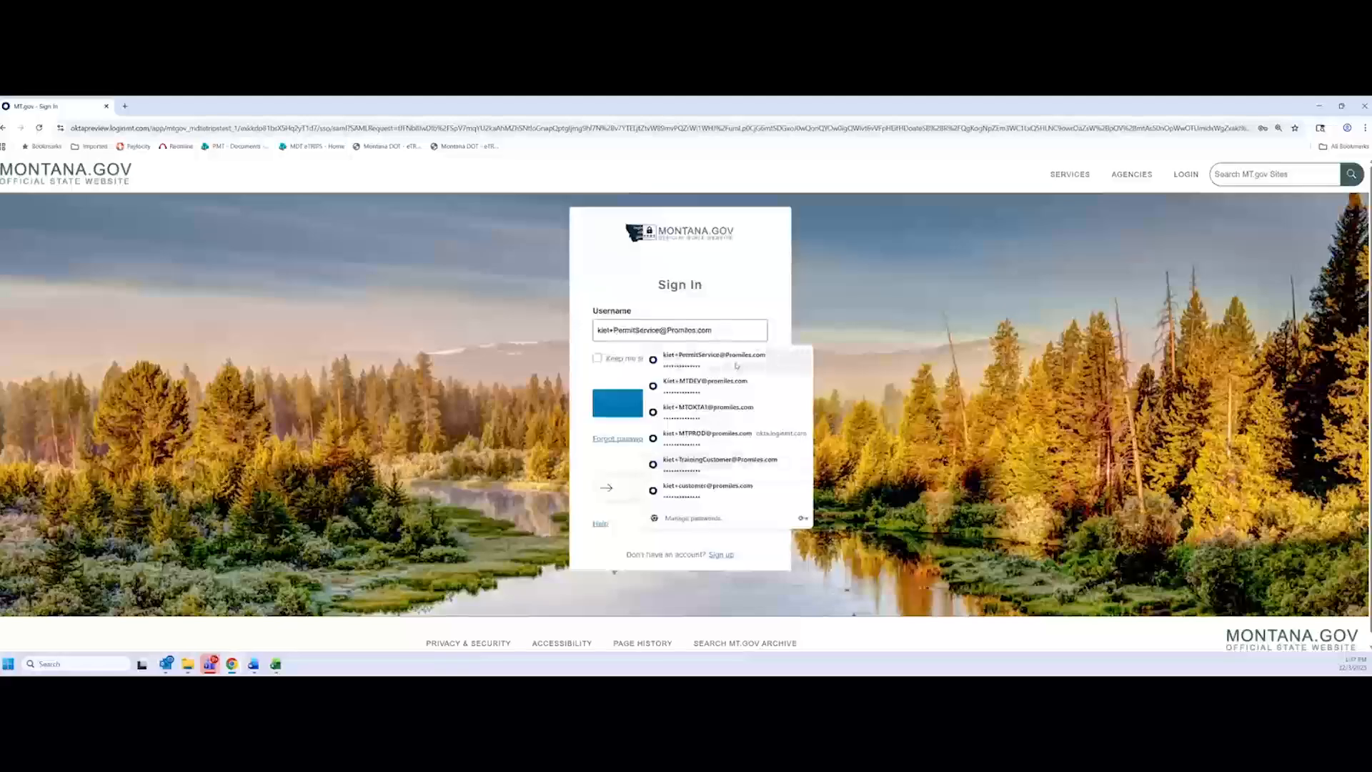
click(718, 461)
click(650, 402)
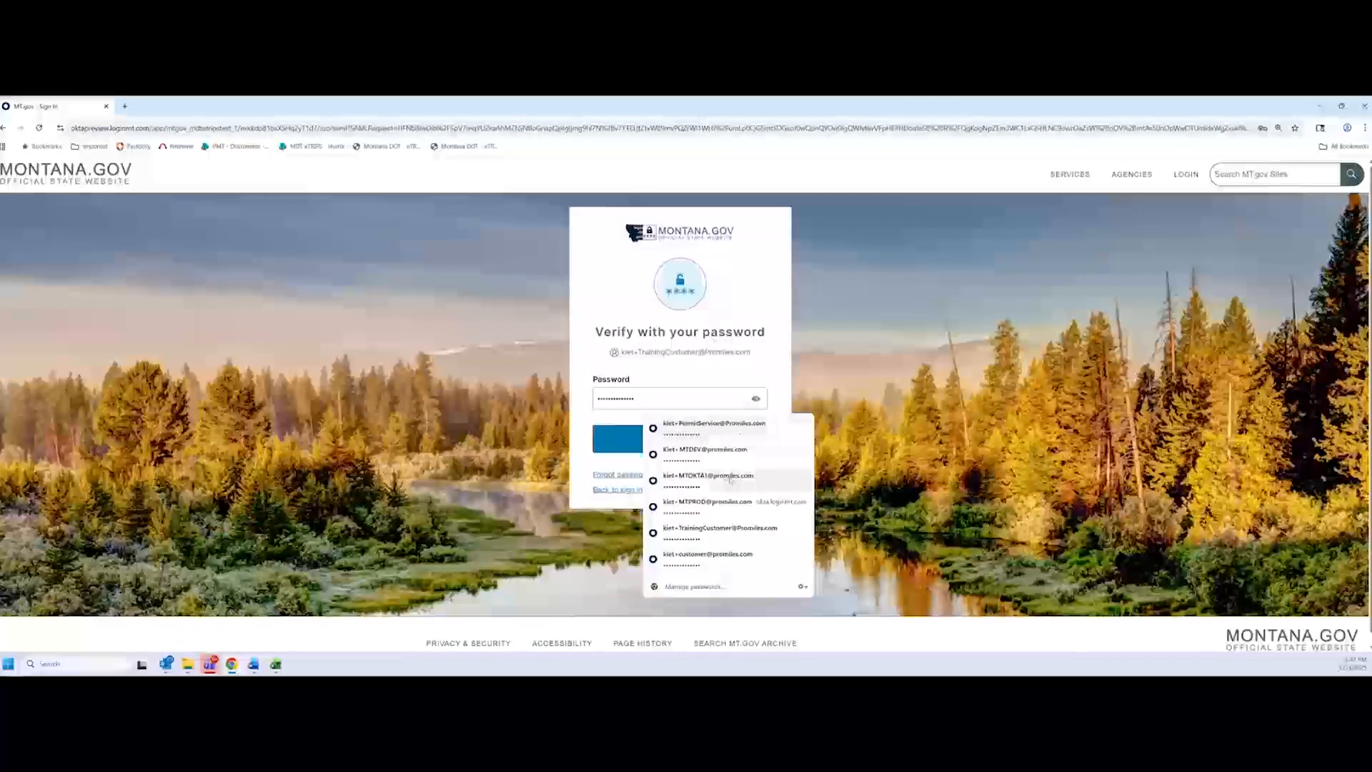
key(Return)
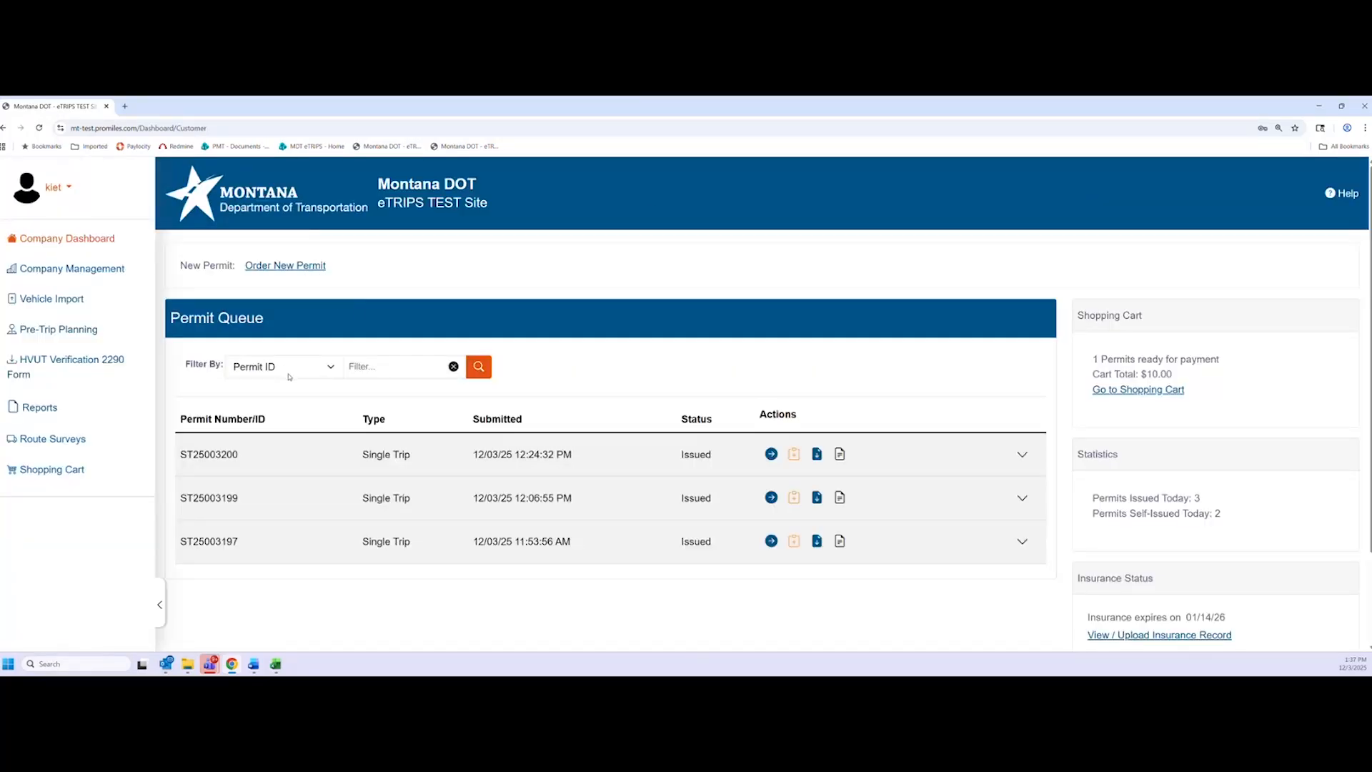
Start a new permit order and continue past the company and contact information steps
click(294, 272)
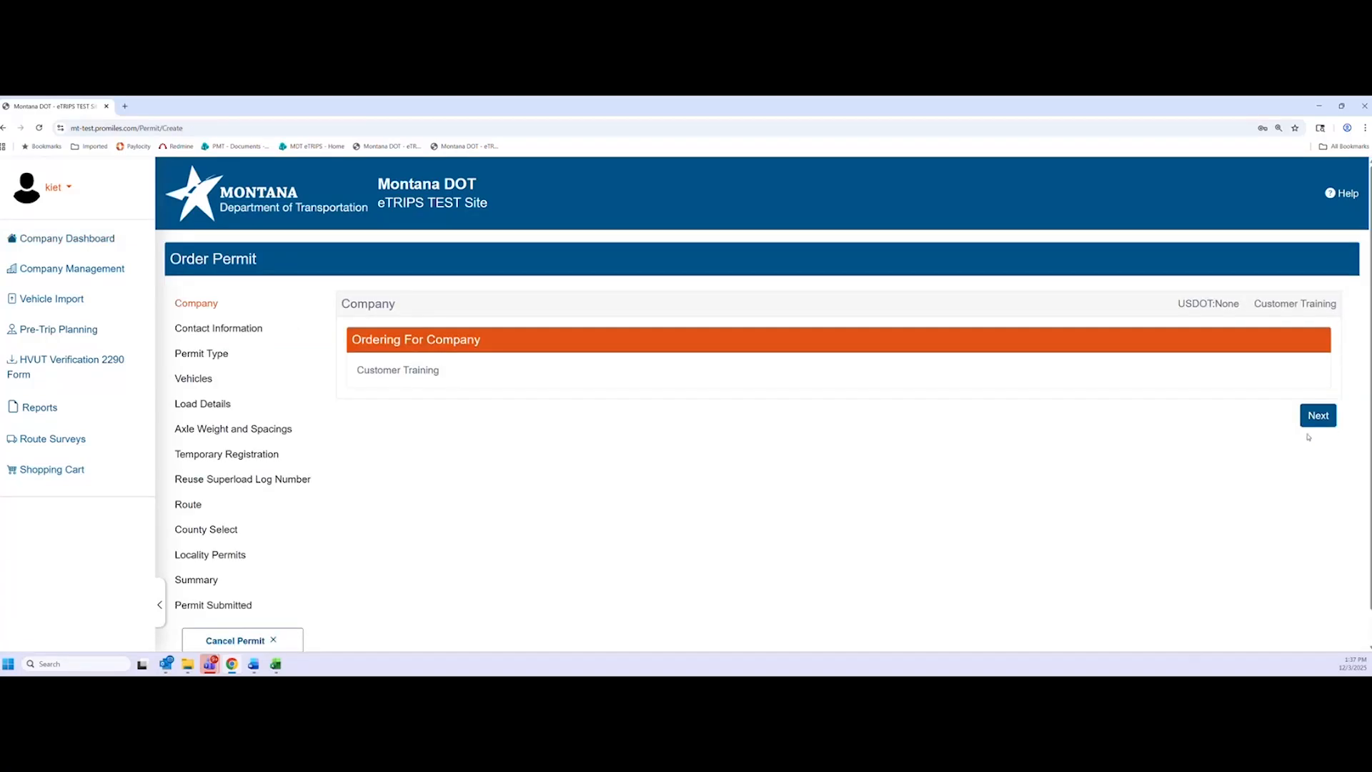
click(1318, 415)
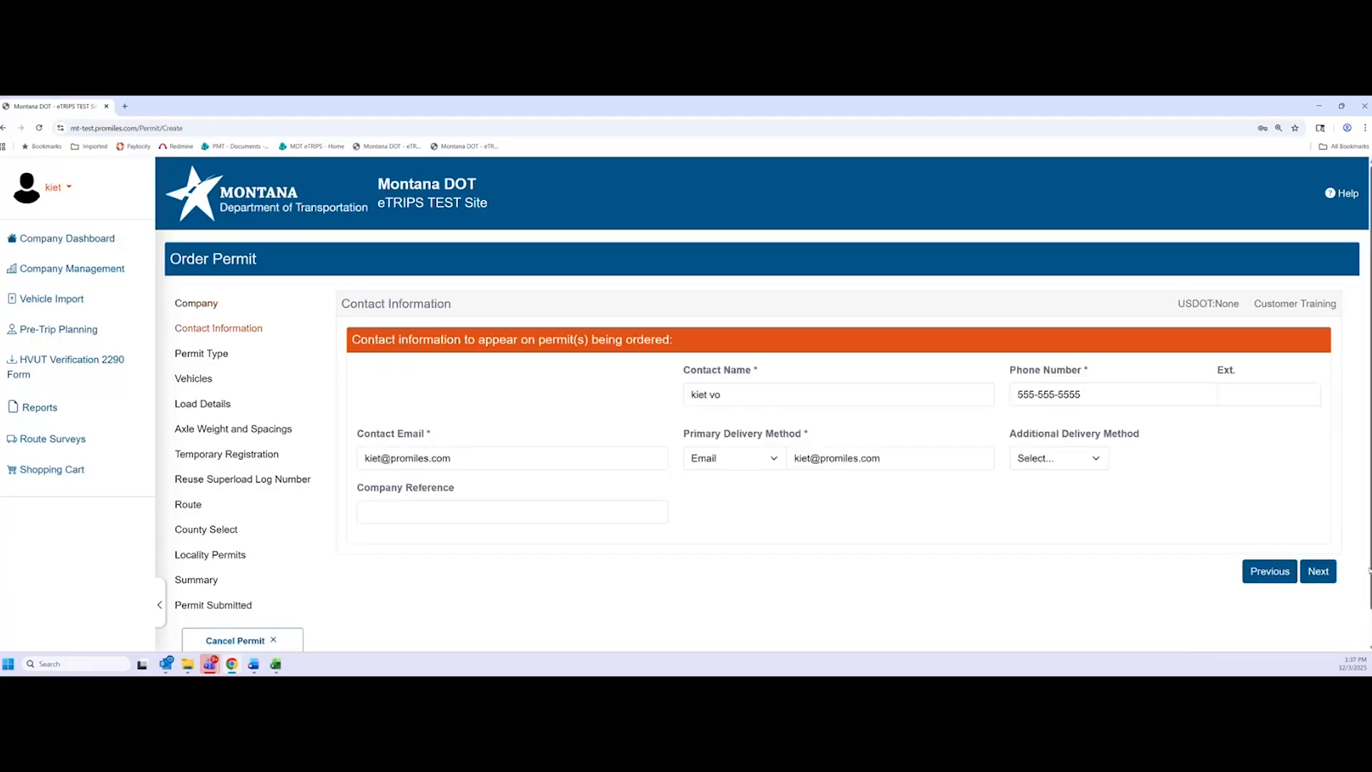
click(1318, 571)
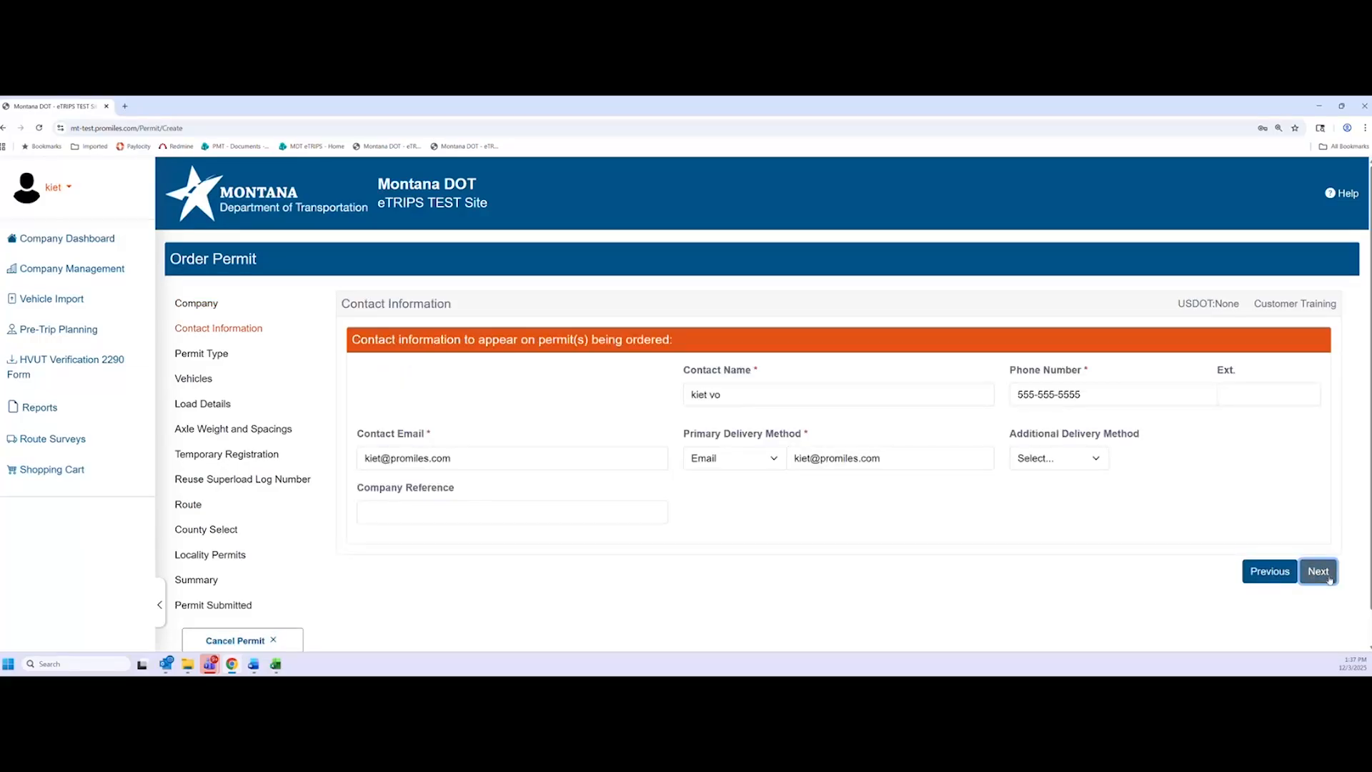
Set permit type Term, subtype Size, definition Term Oversize, and continue to Vehicles
click(424, 397)
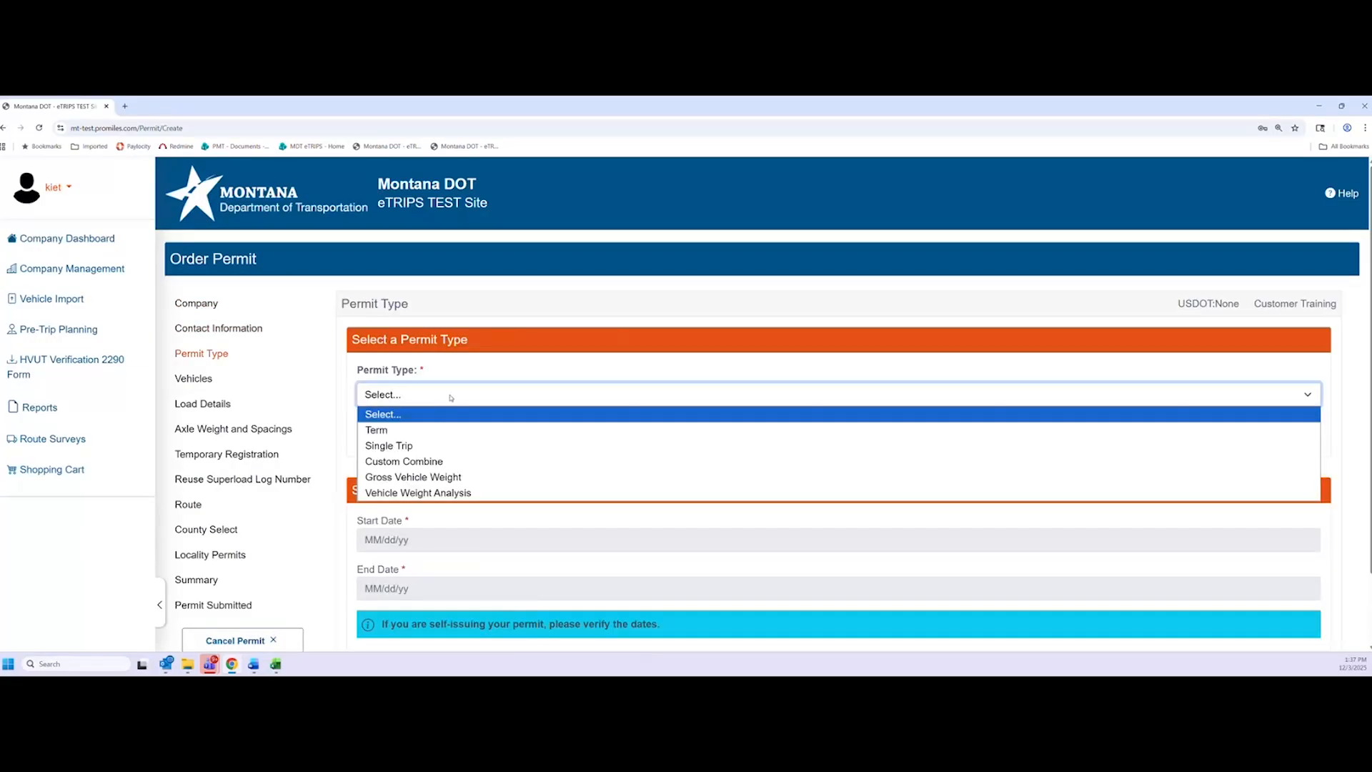
click(468, 433)
click(471, 455)
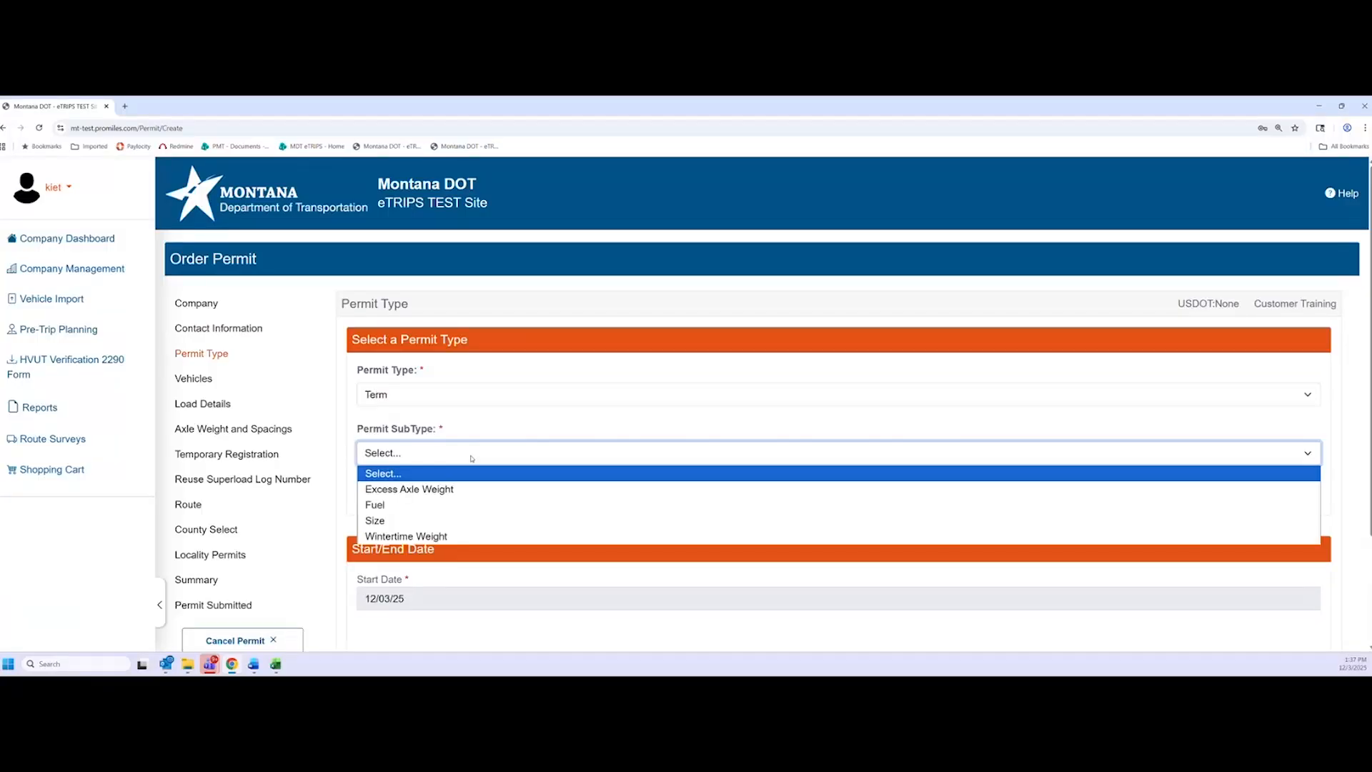
click(416, 521)
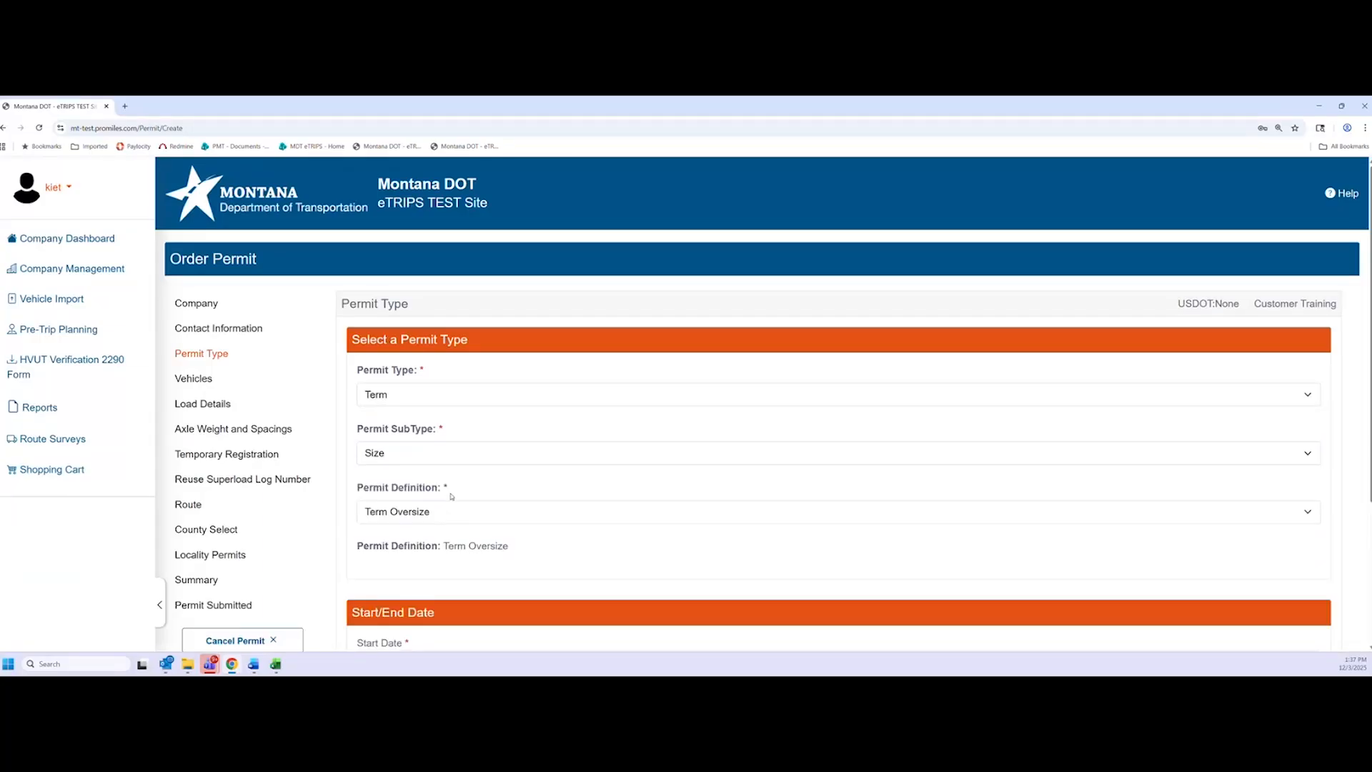
scroll(476, 488, down, 1)
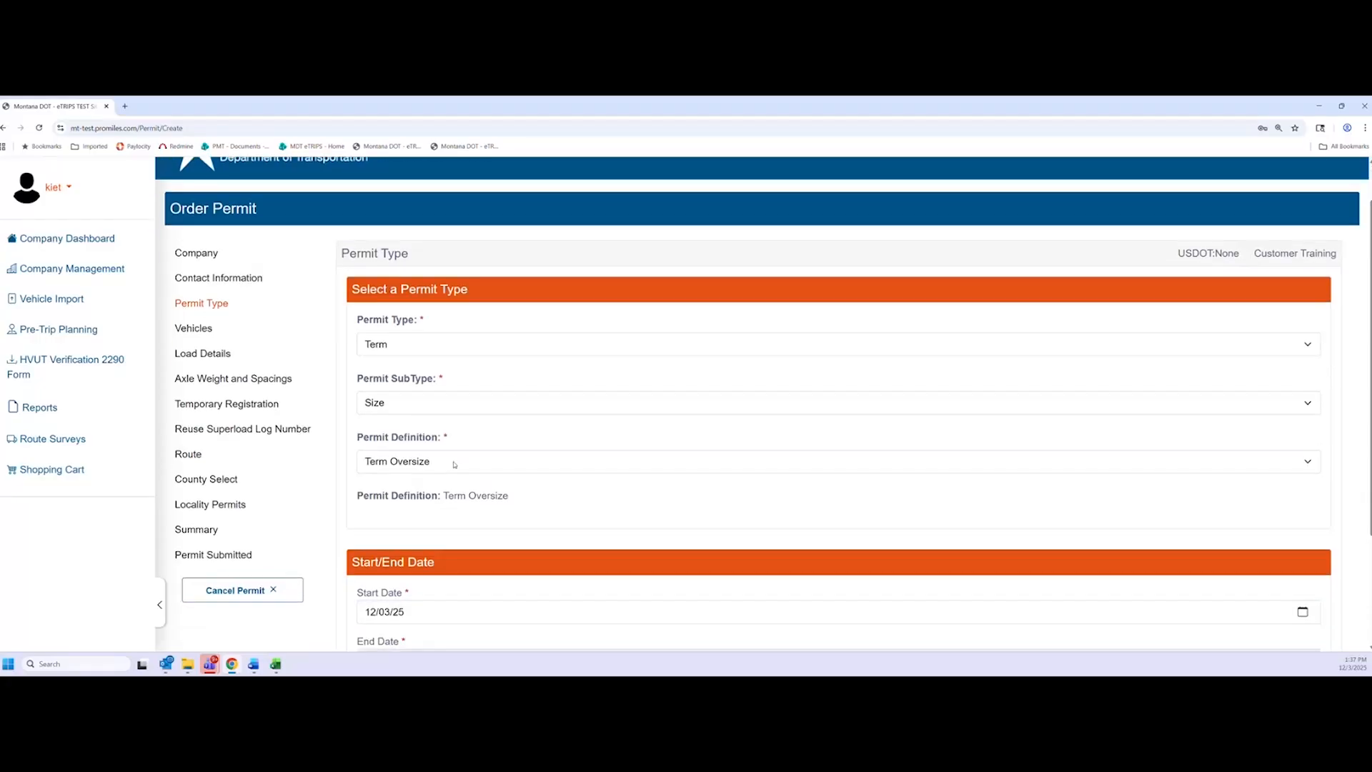
click(513, 468)
click(422, 498)
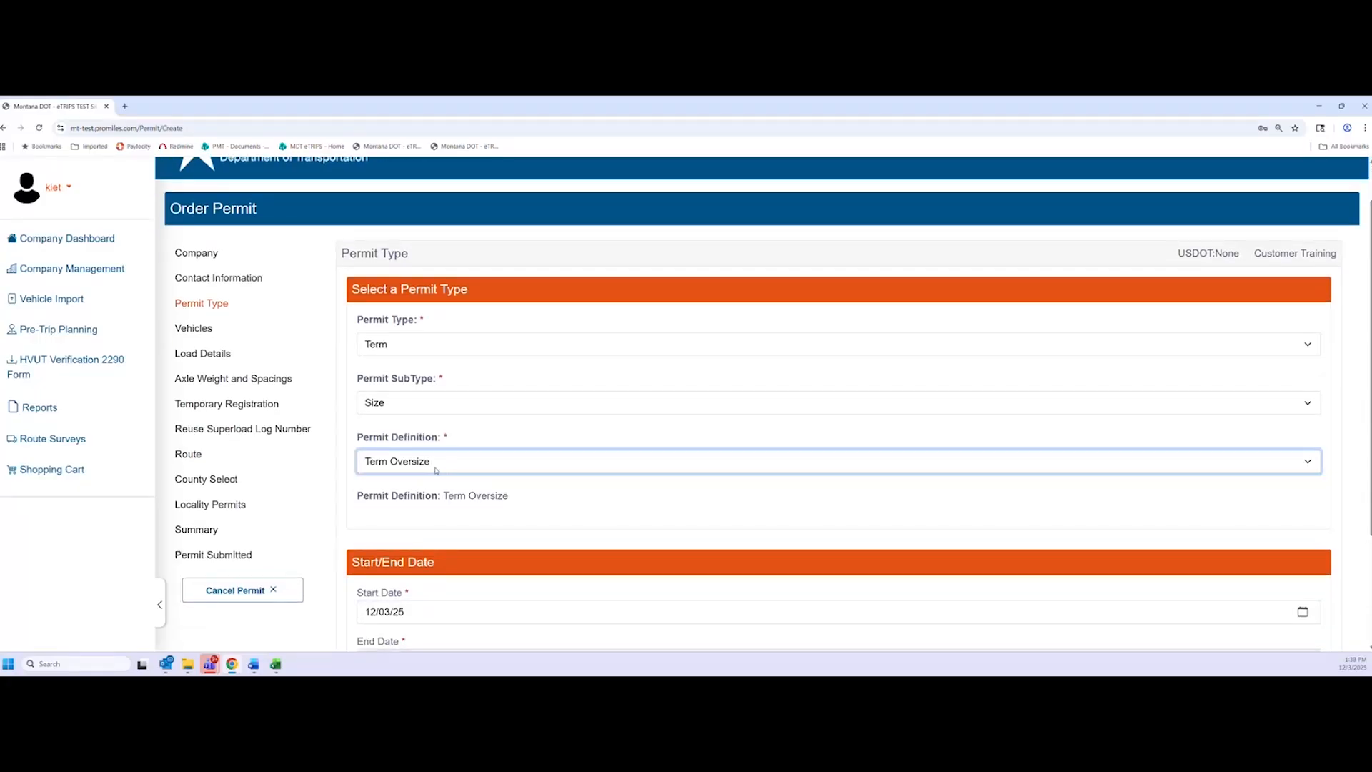
click(552, 505)
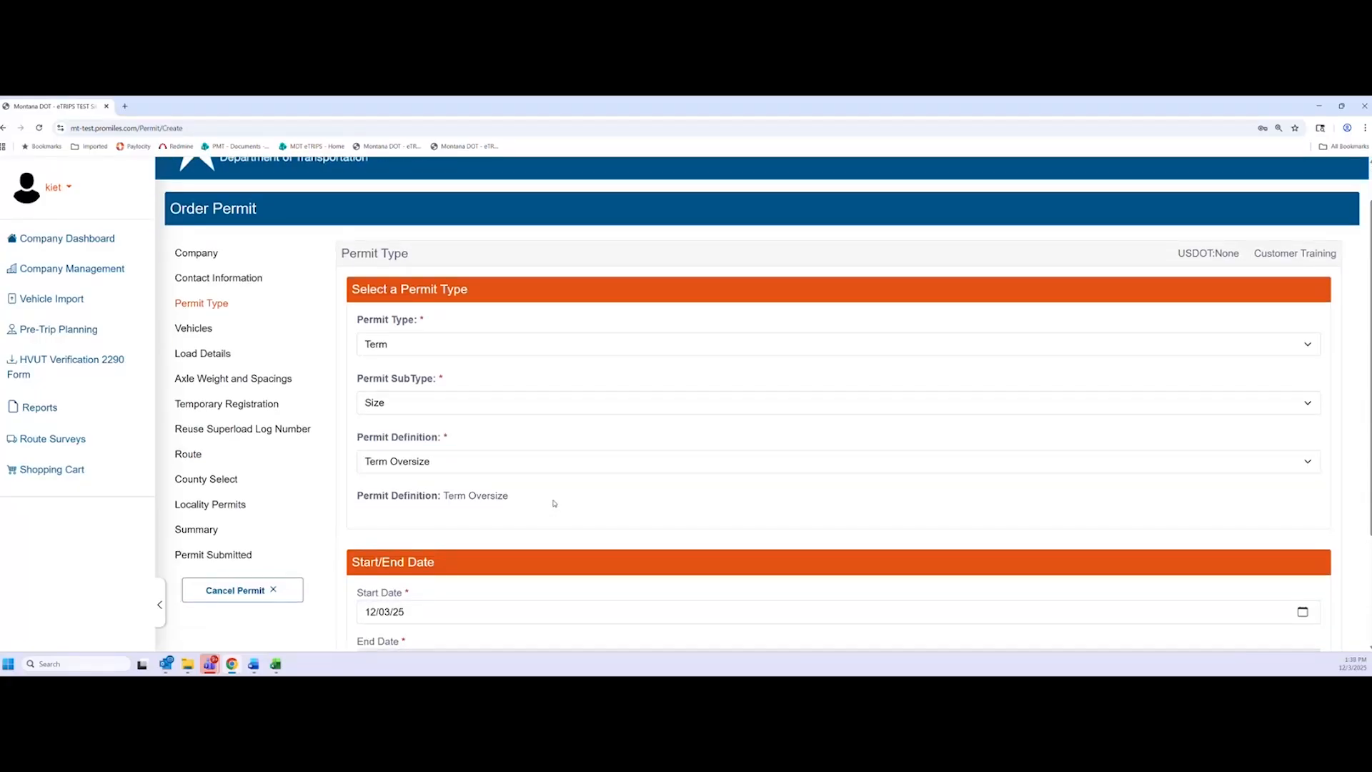
scroll(554, 503, down, 3)
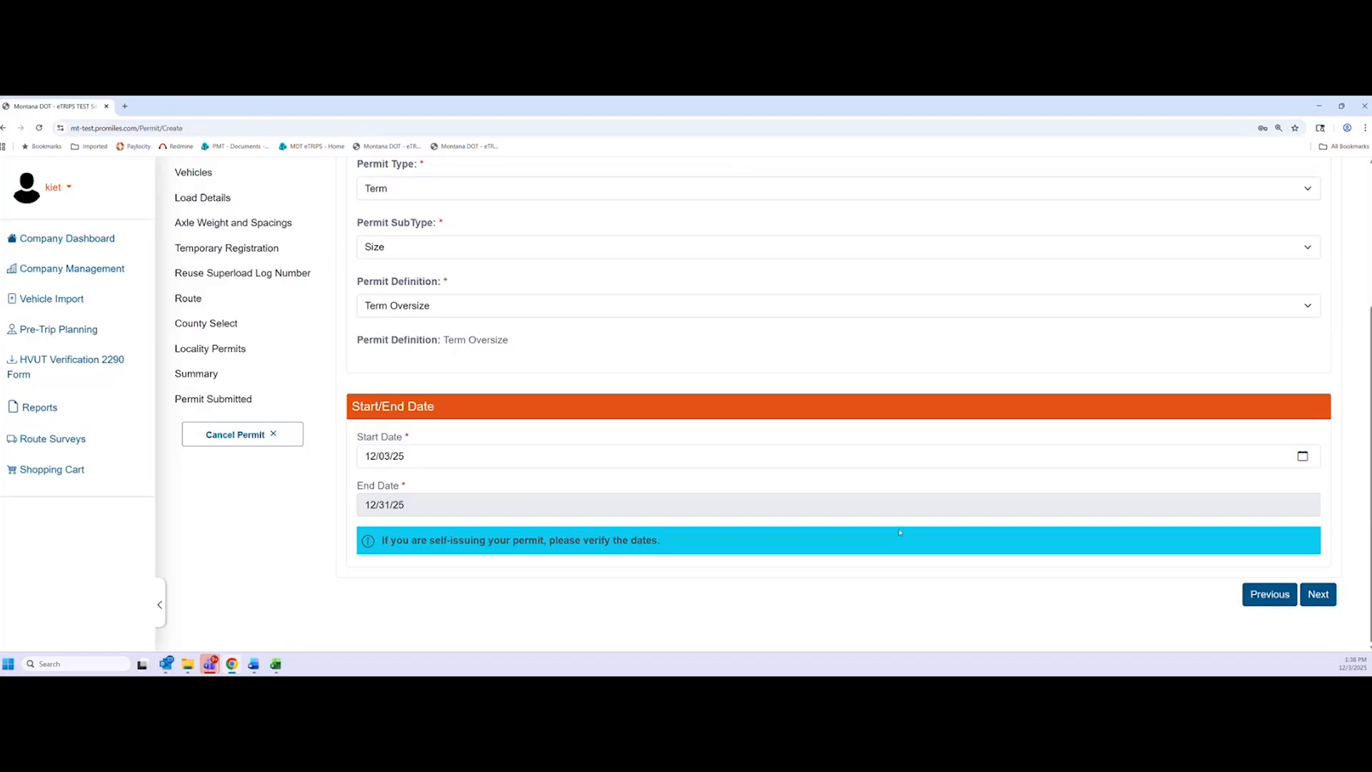
click(1318, 593)
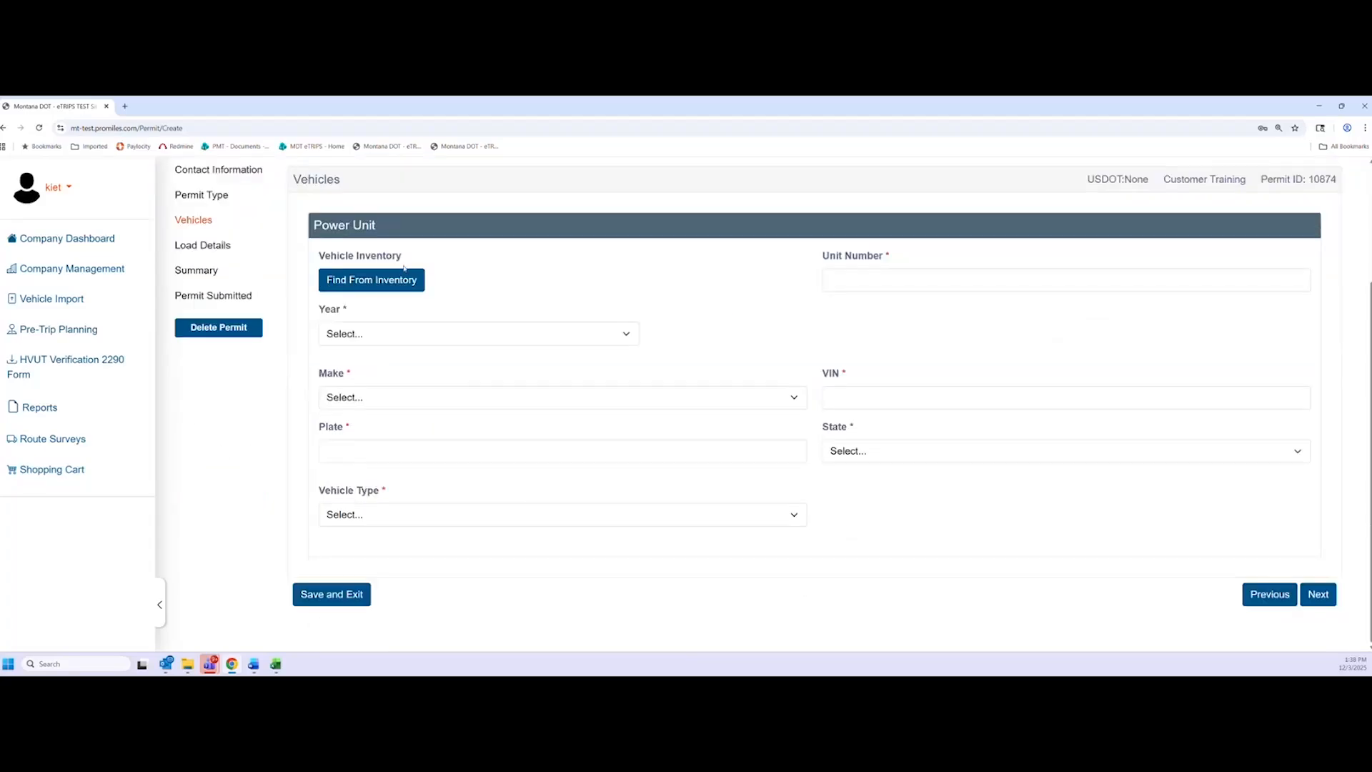
Add the 1Z 2000 Peterbilt tractor from inventory as the power unit and continue
click(412, 282)
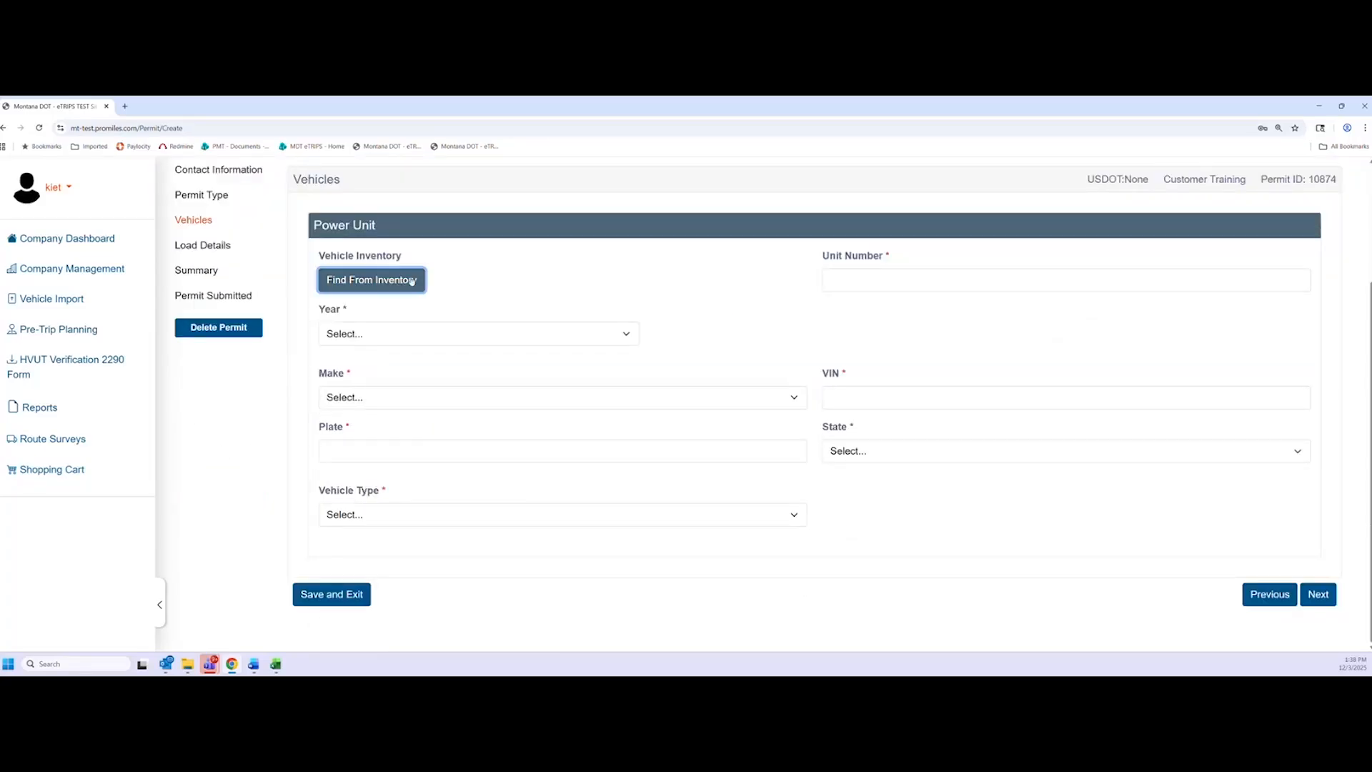
click(468, 420)
click(871, 491)
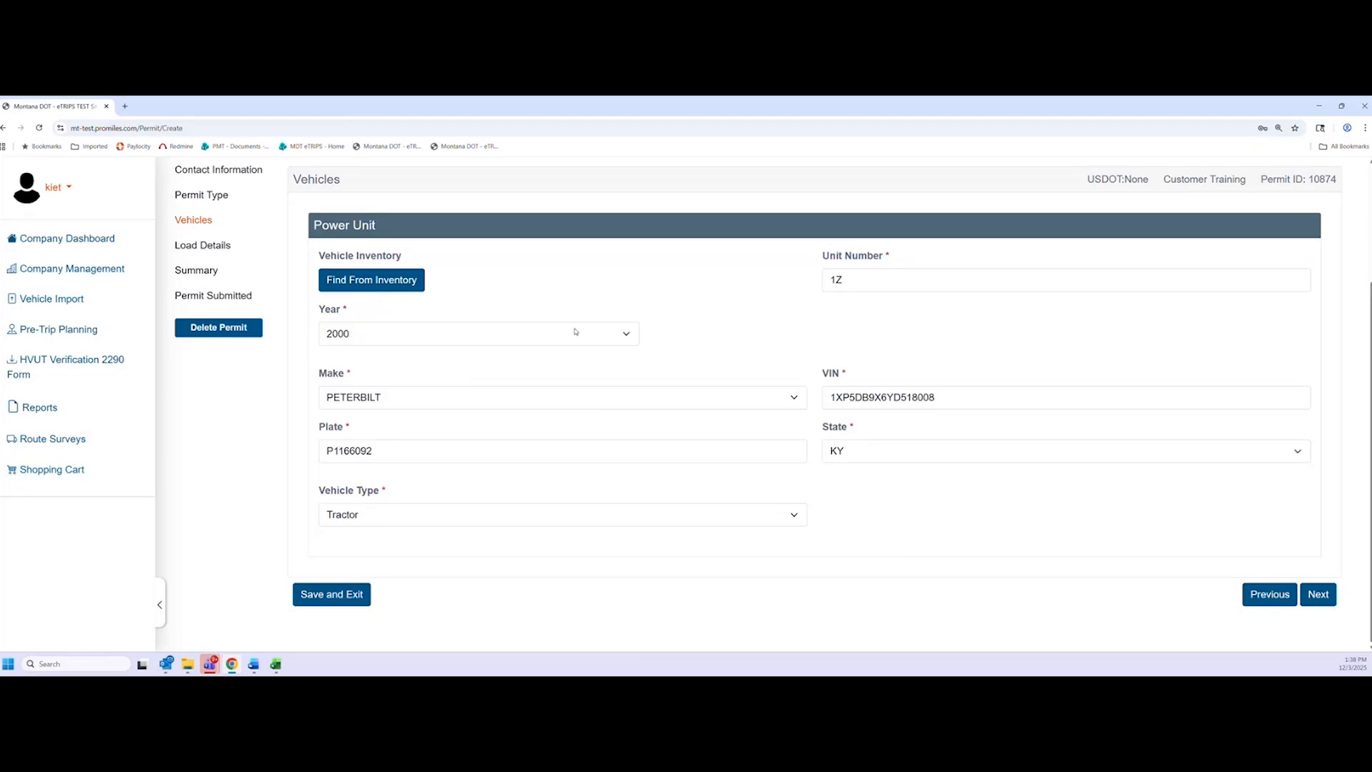
click(383, 279)
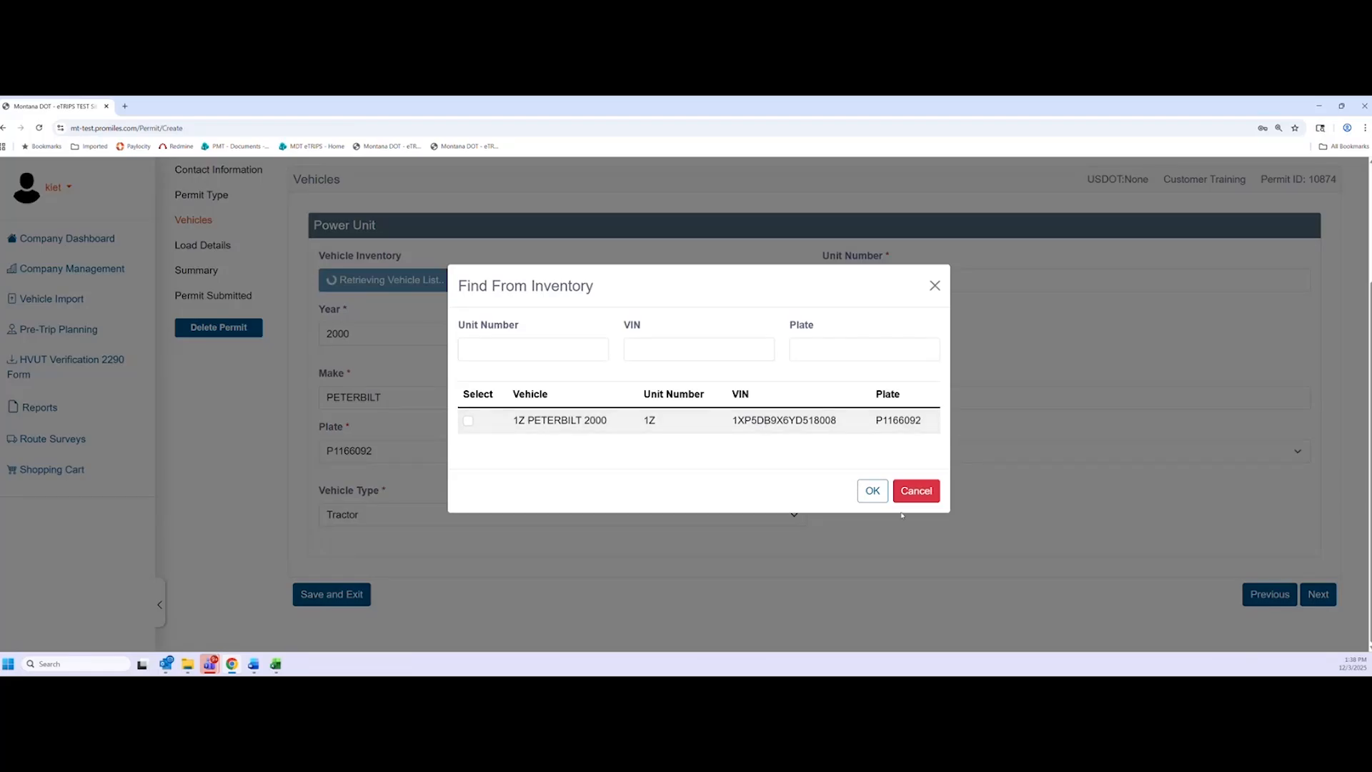
click(878, 497)
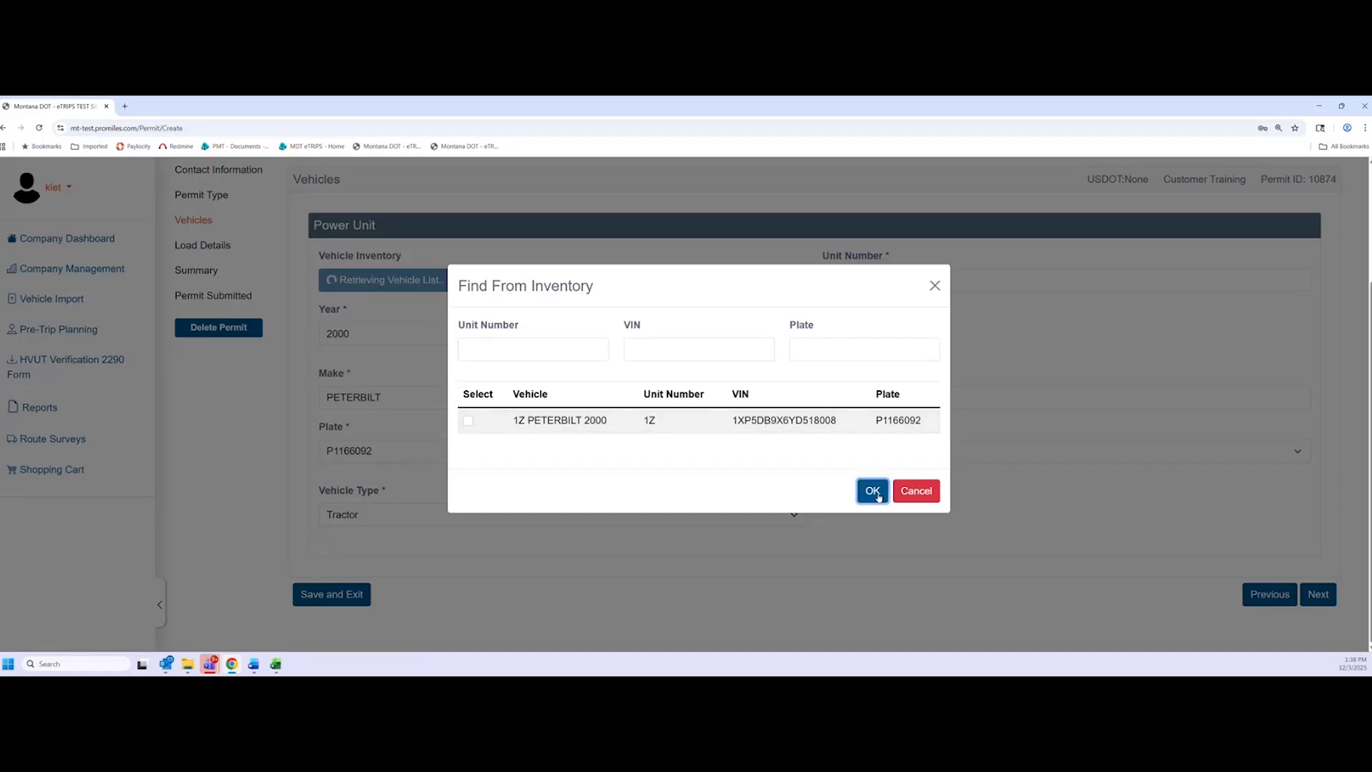
click(1317, 593)
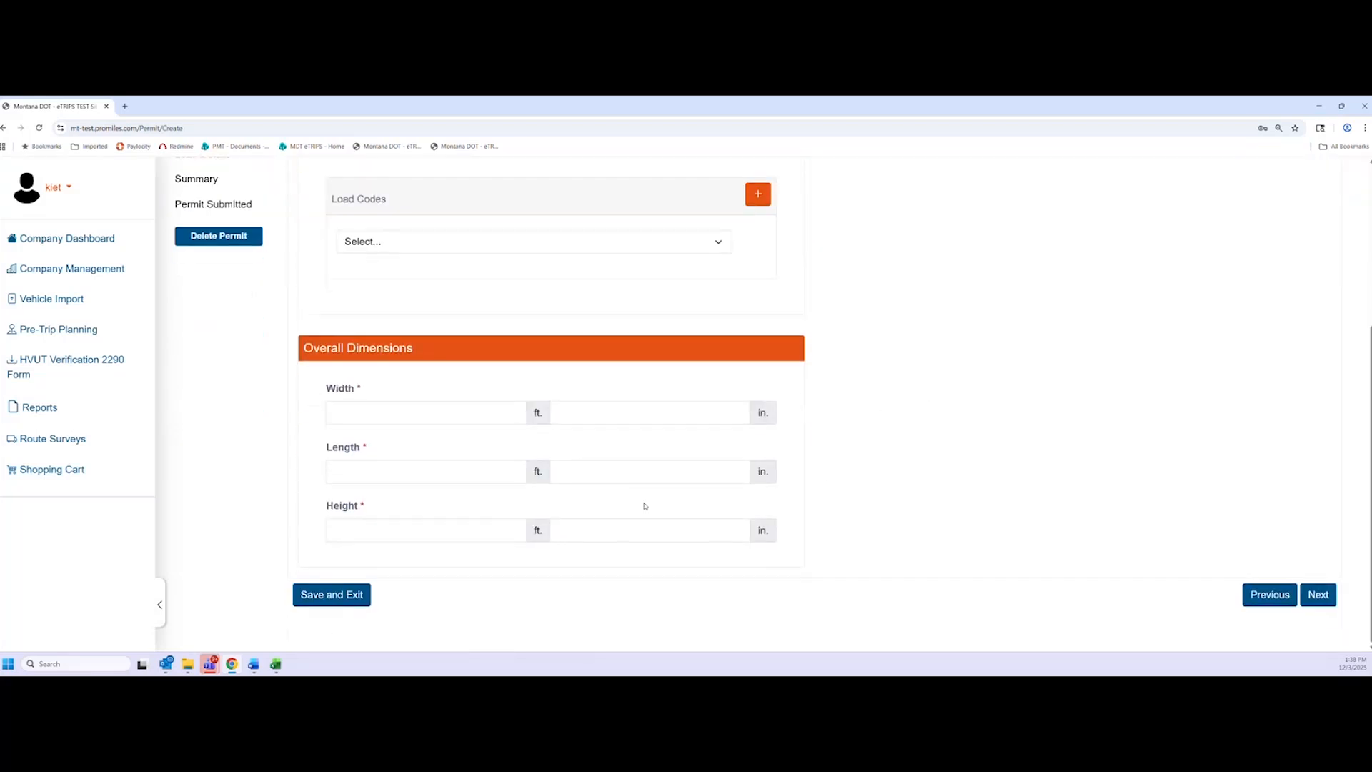
Try the GR - Grain and FF - Fire Fighting Equipment load codes, then select EQ - Equipment
click(714, 244)
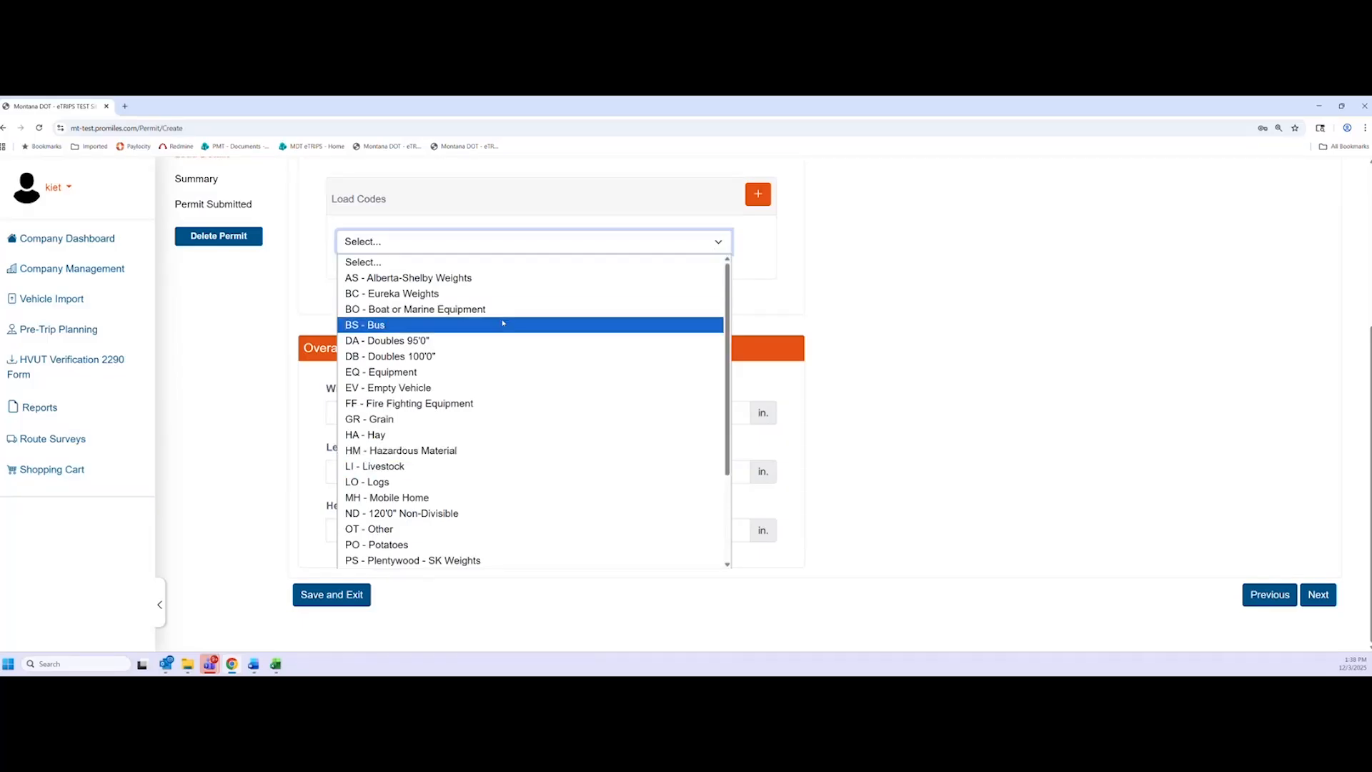
click(375, 418)
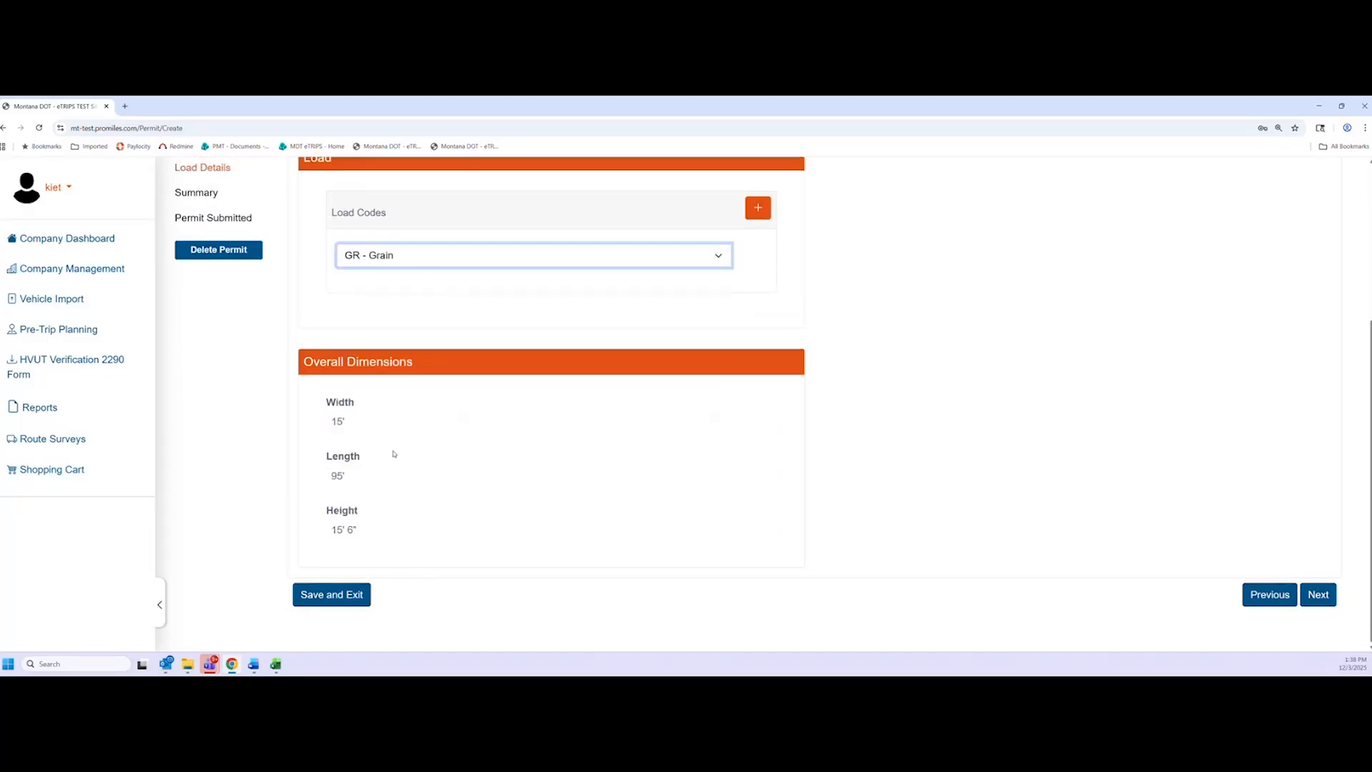
click(574, 368)
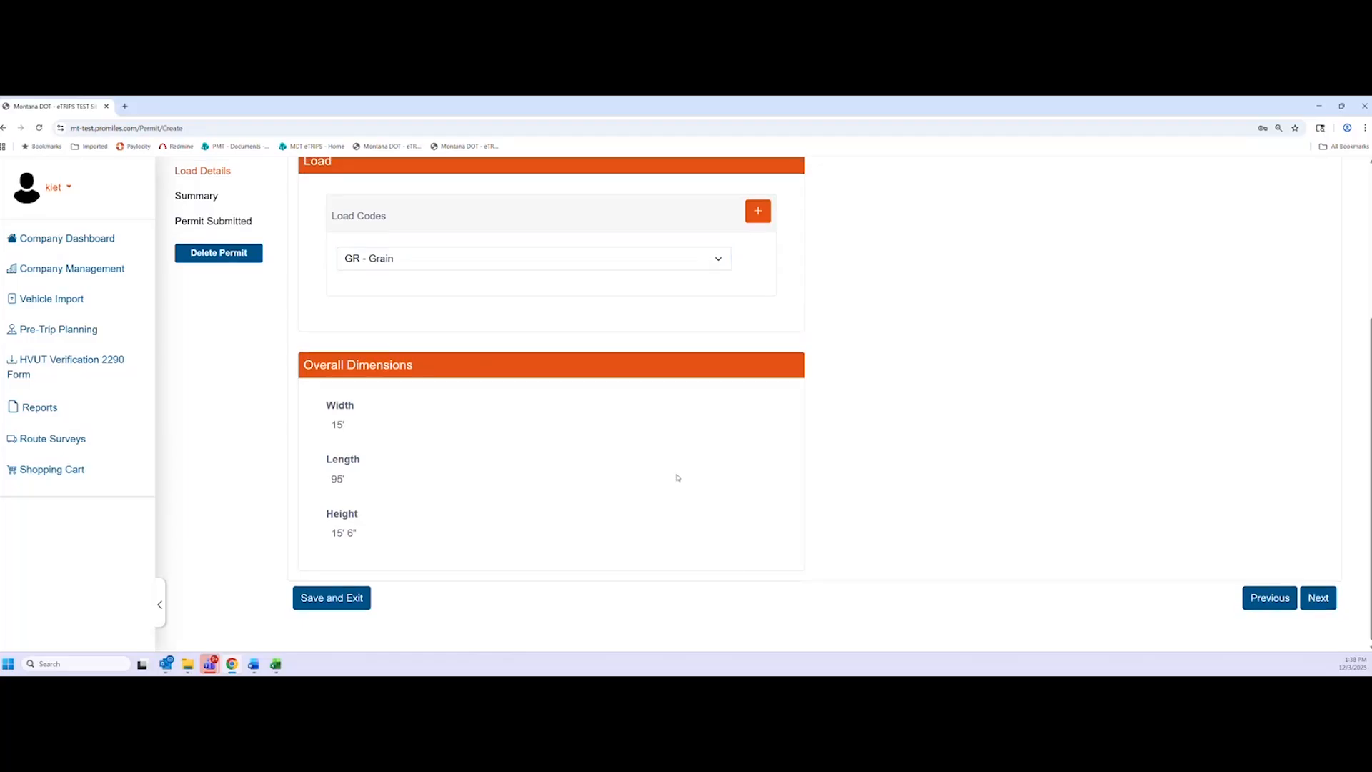
scroll(673, 479, up, 1)
scroll(643, 468, down, 1)
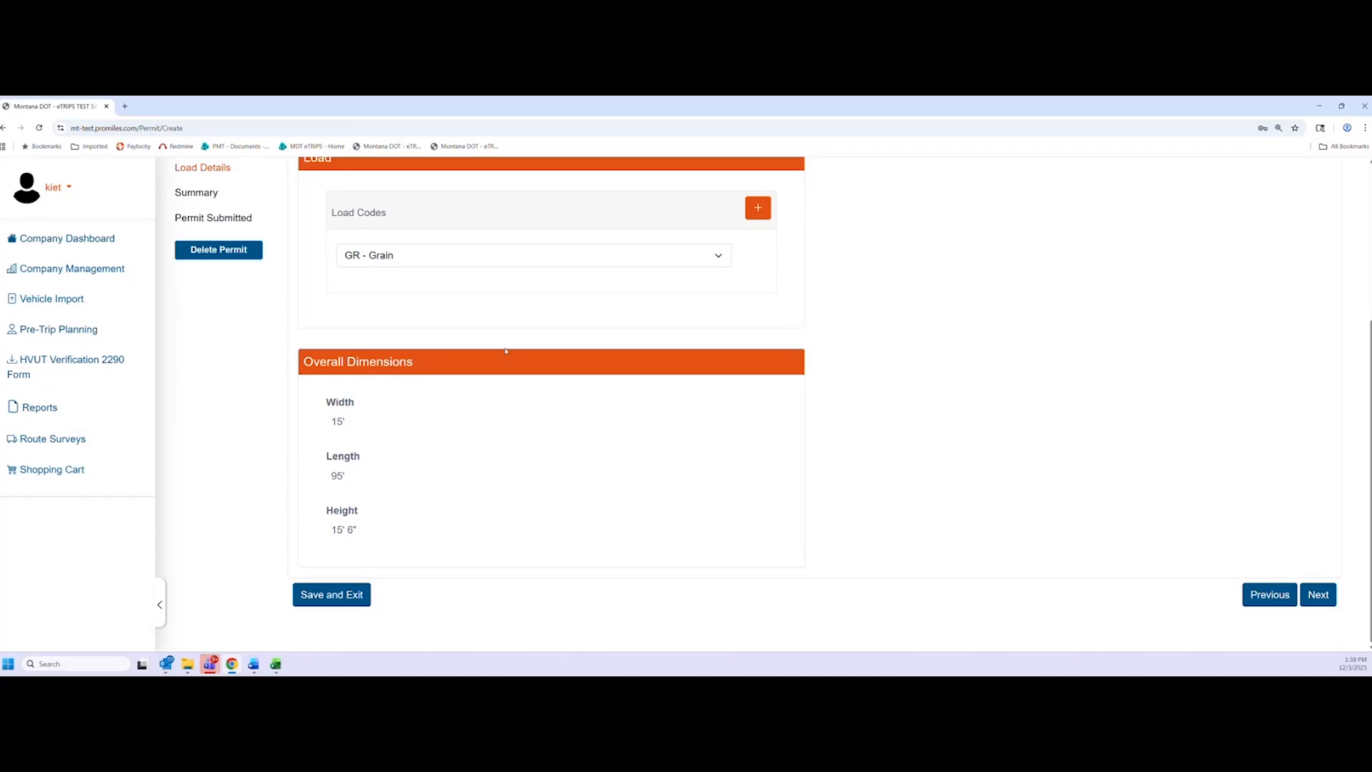
click(441, 262)
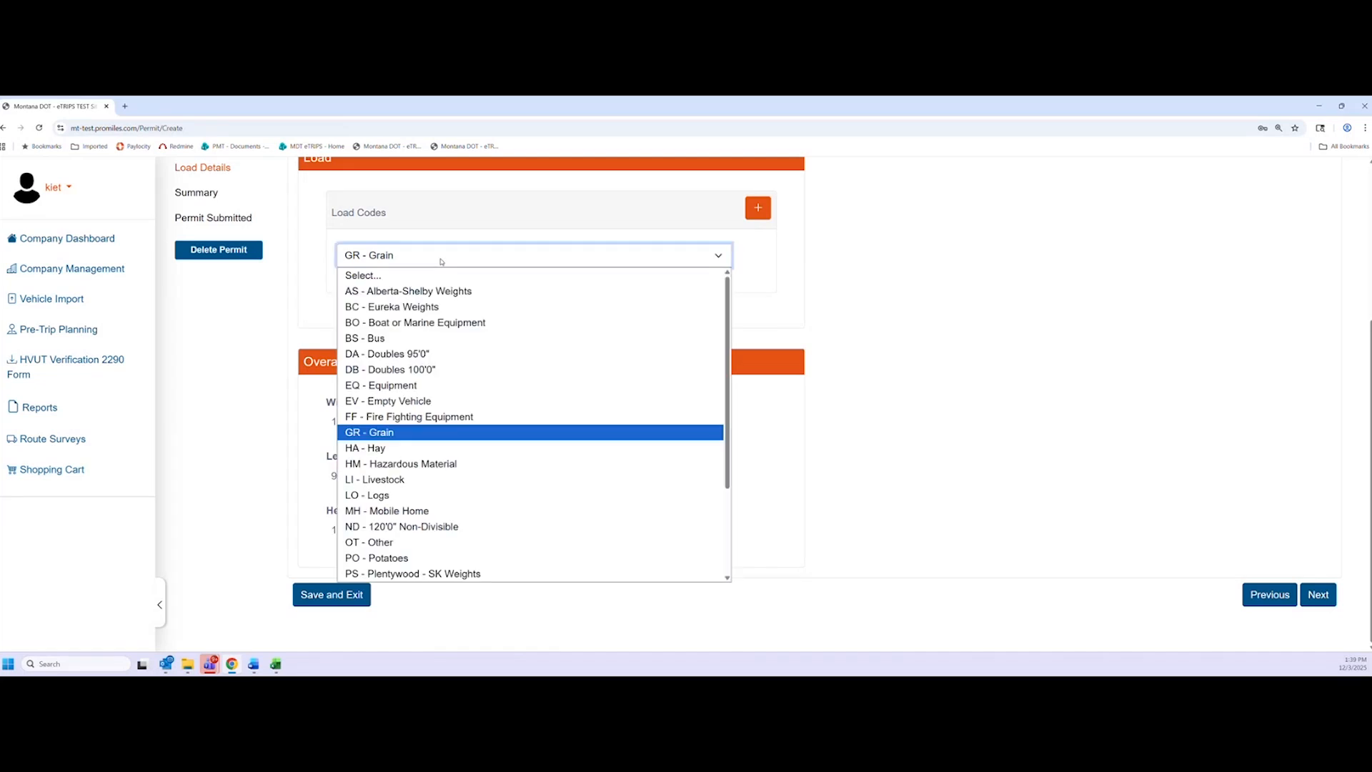
click(443, 416)
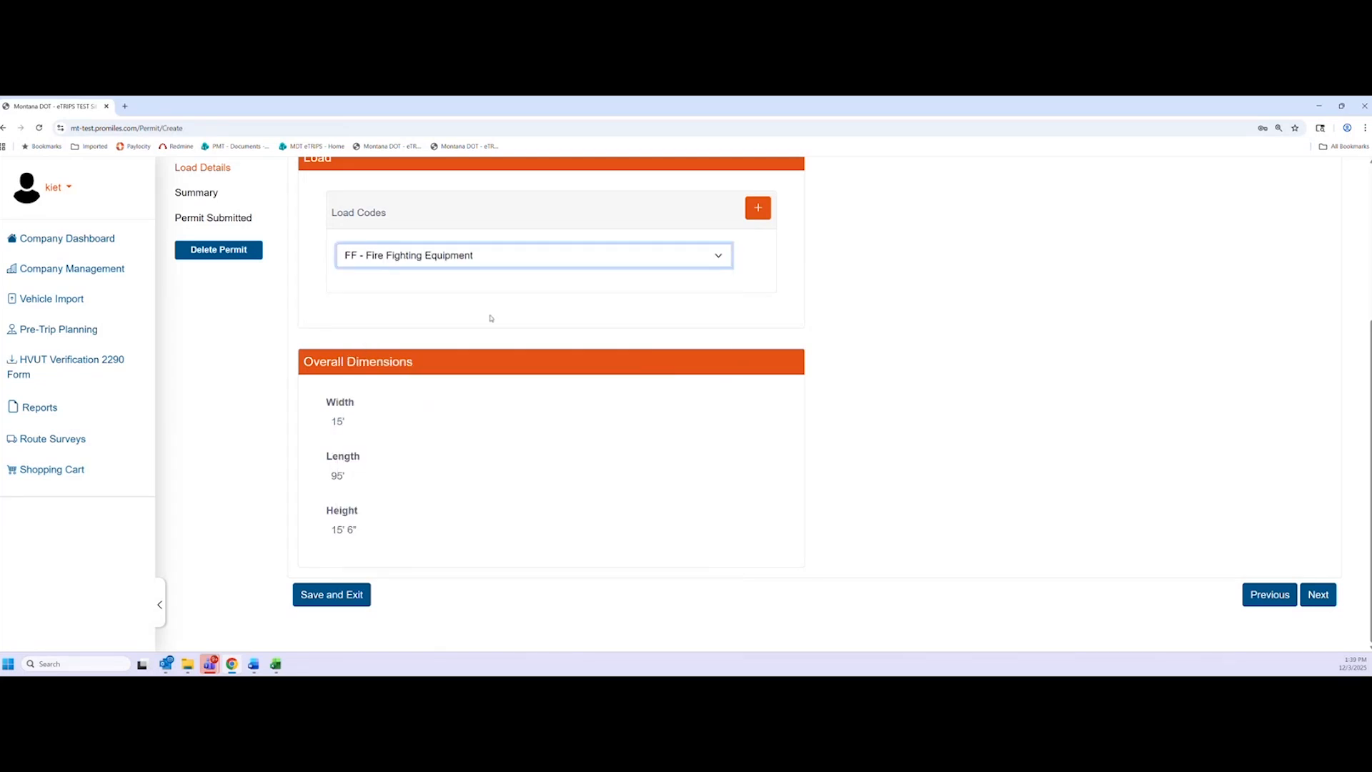
click(521, 259)
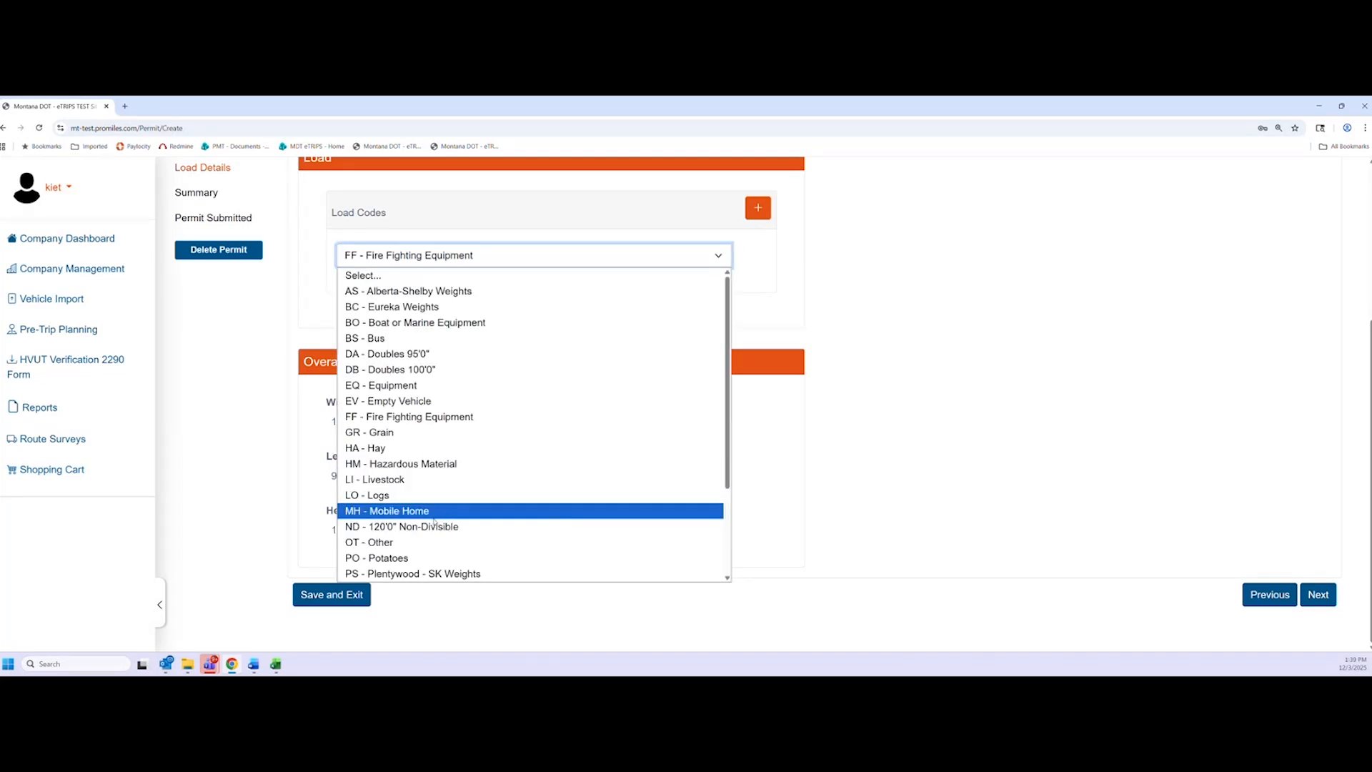
click(434, 385)
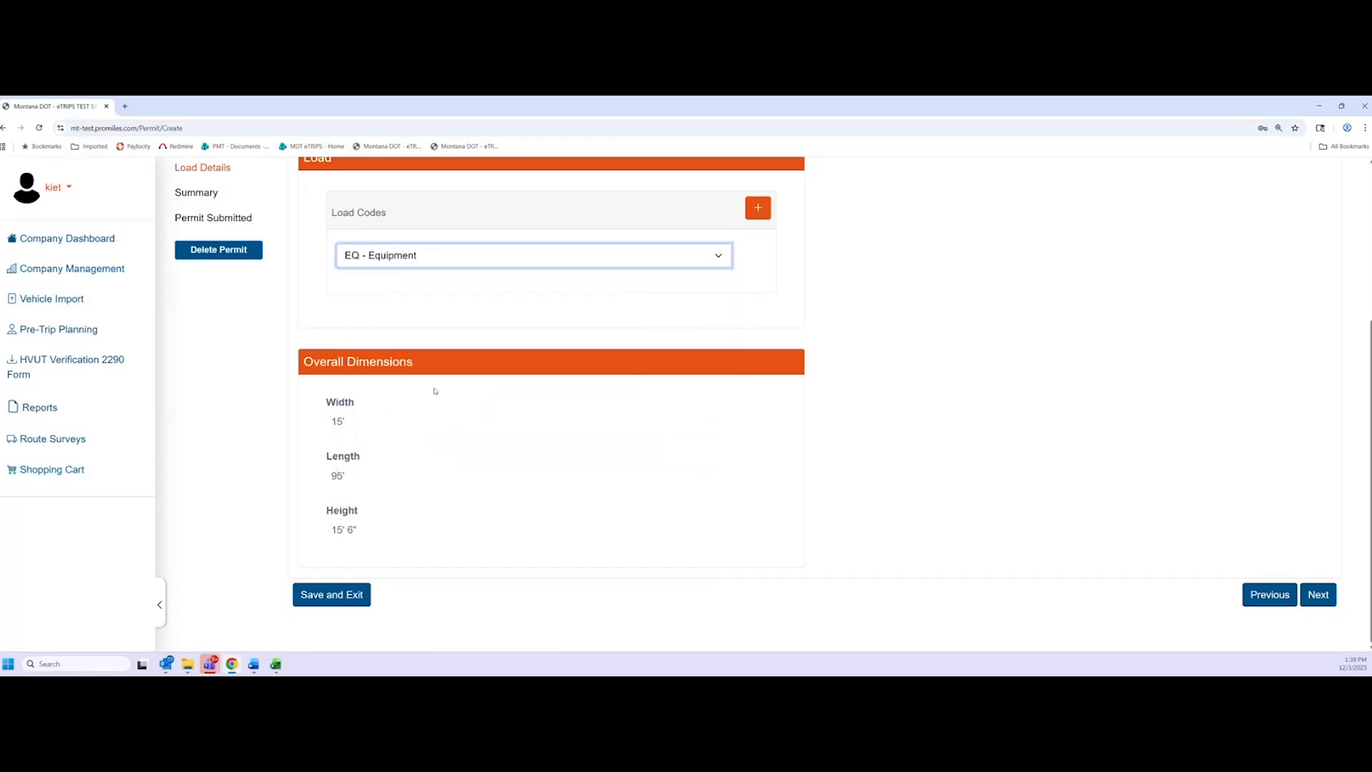
click(516, 265)
click(395, 386)
click(354, 438)
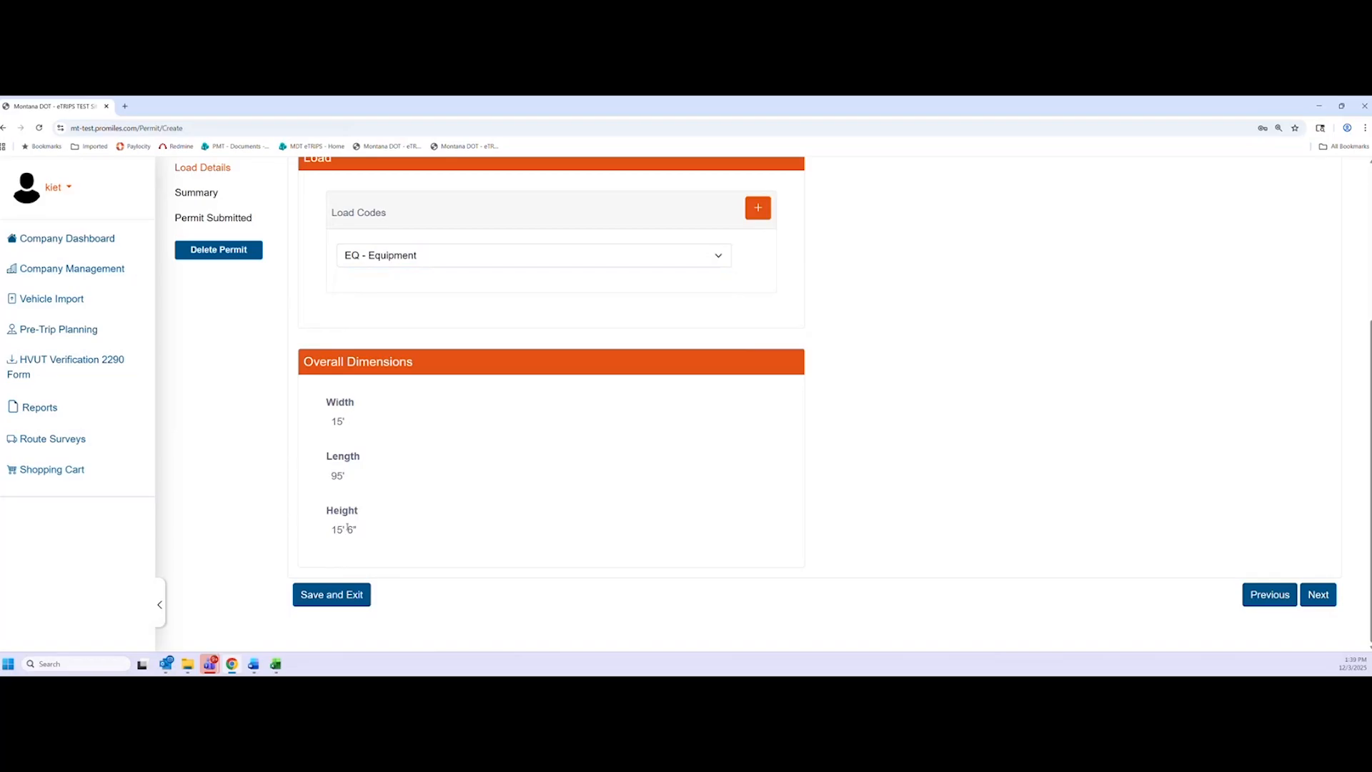
Switch the load code through PO - Potatoes and HM - Hazardous Material, settling on EQ - Equipment
click(615, 261)
click(458, 552)
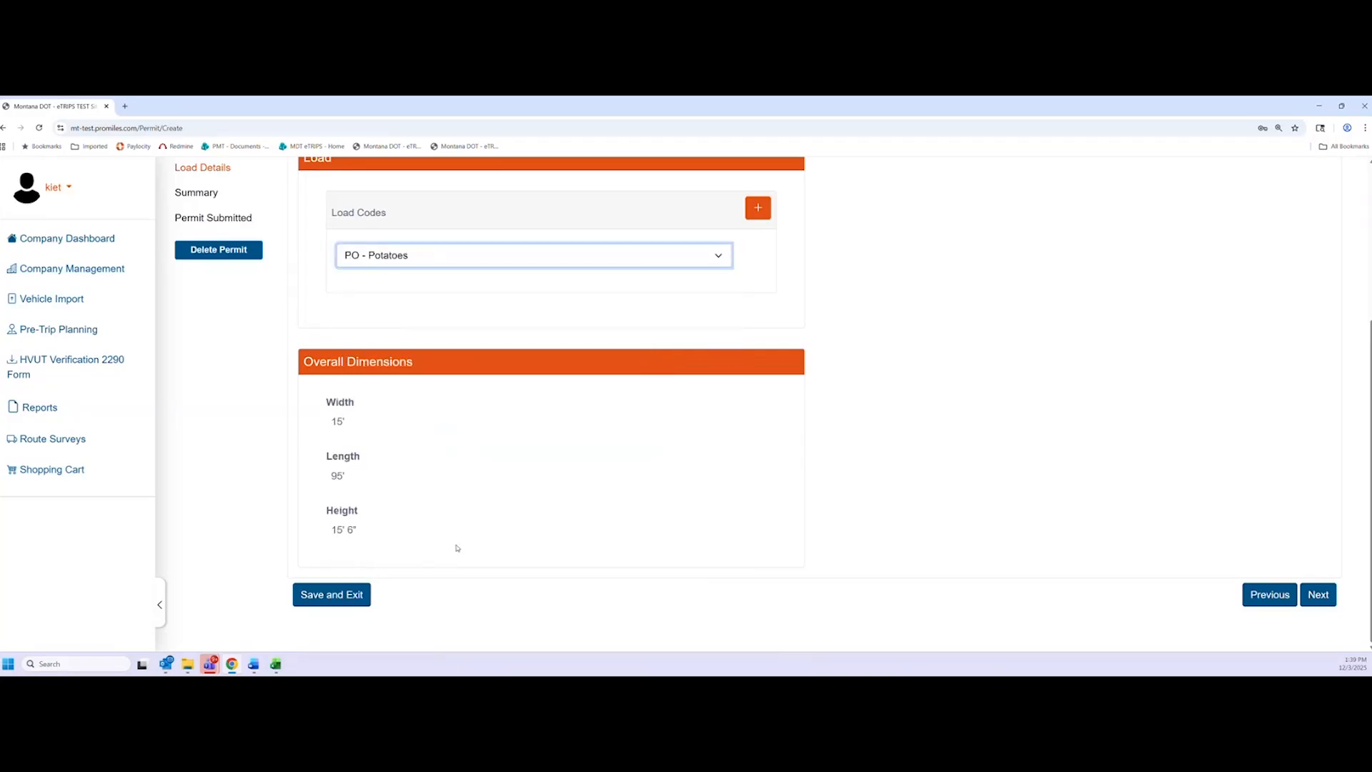
click(528, 265)
click(451, 464)
click(490, 262)
click(461, 386)
Review the $75.00 Term Oversize permit summary and check 'I attest to the following'
click(1318, 595)
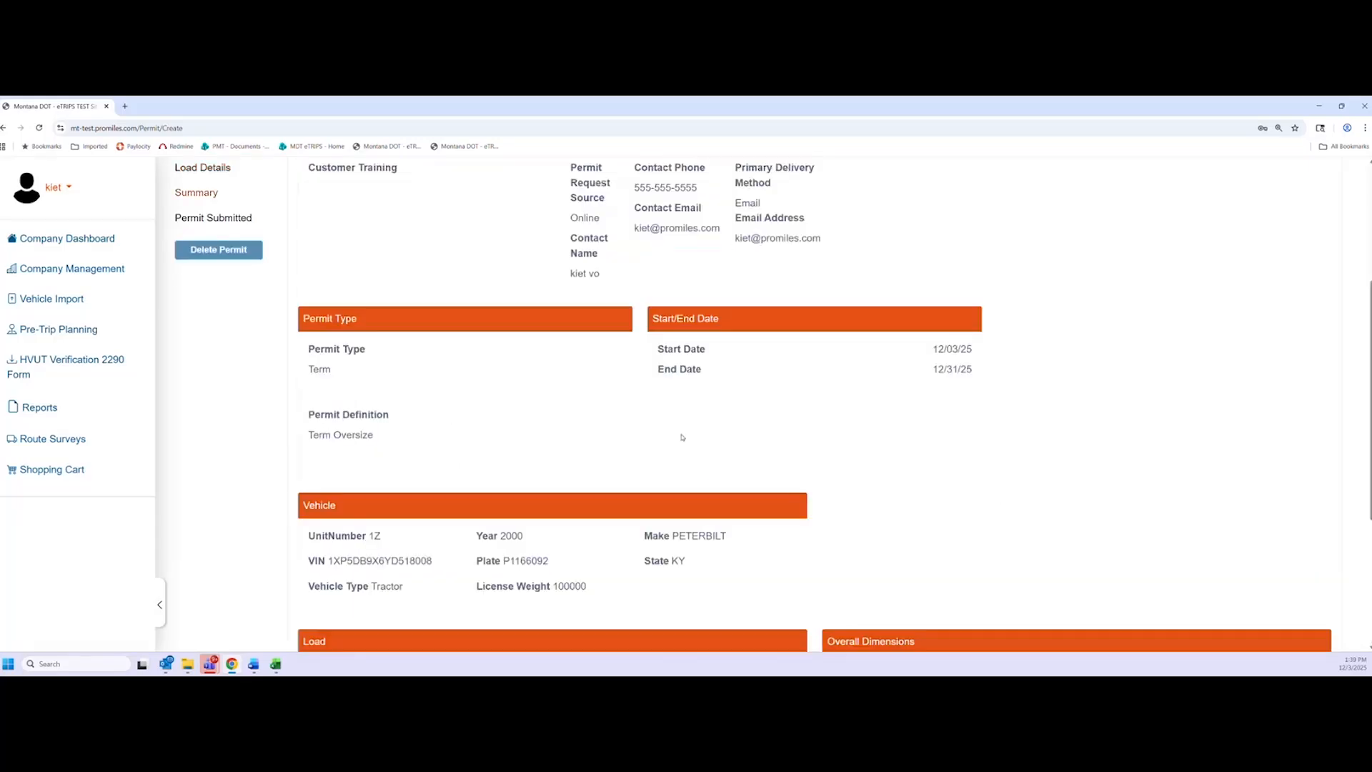
scroll(579, 456, up, 4)
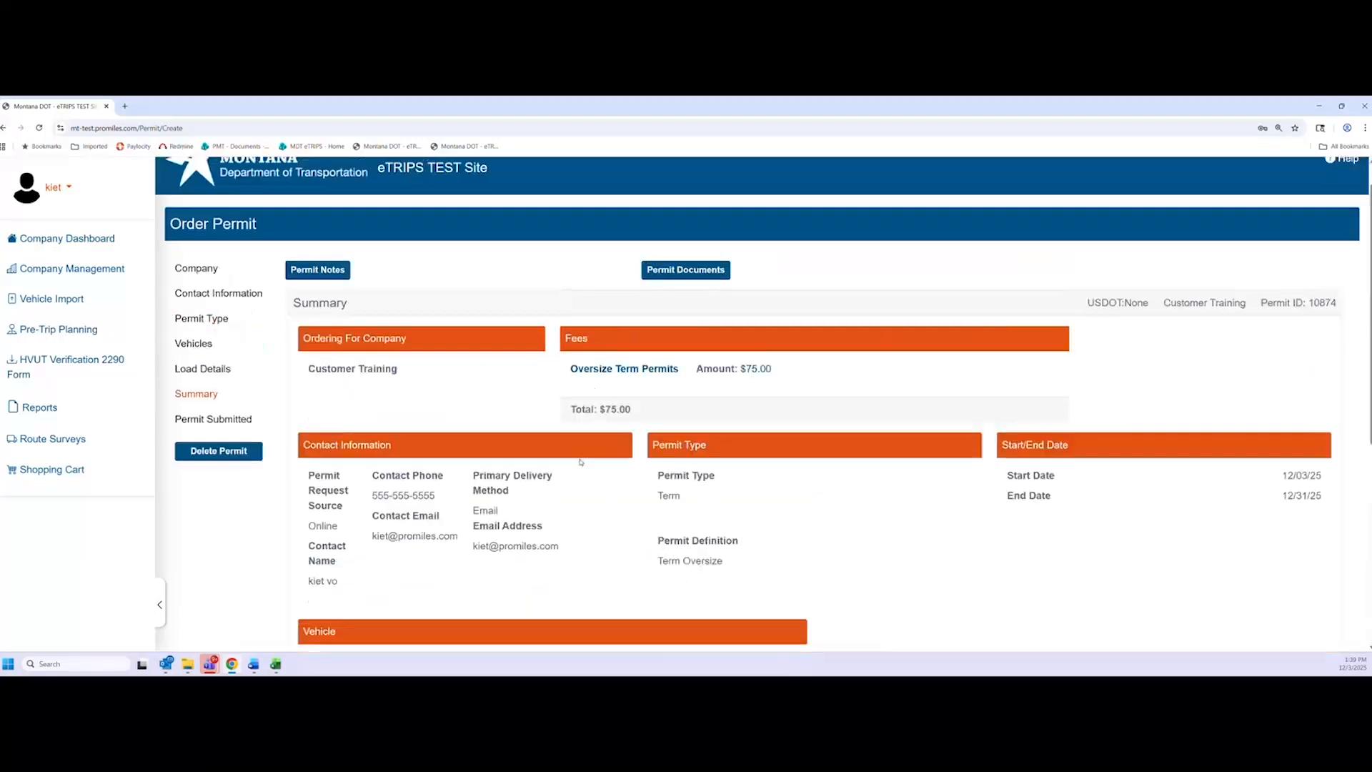
scroll(580, 461, down, 1)
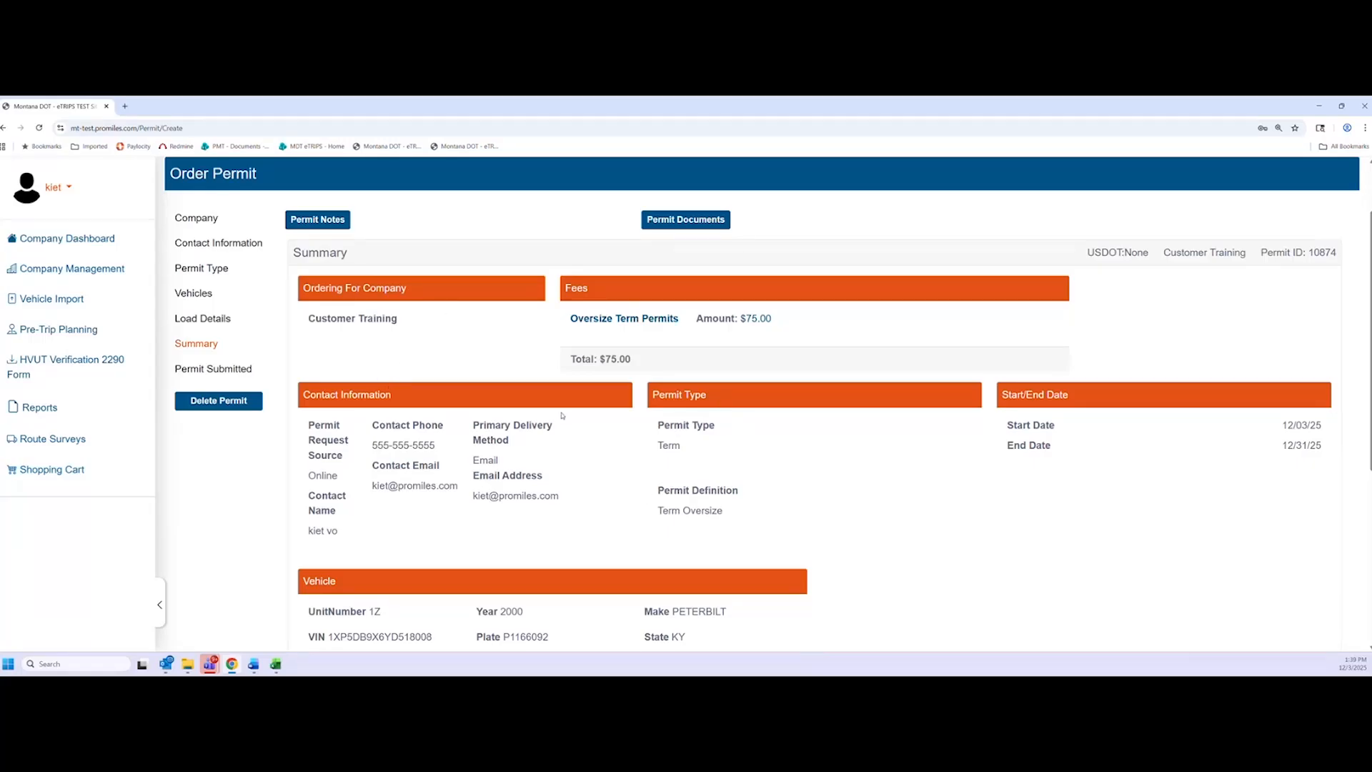
scroll(562, 415, down, 5)
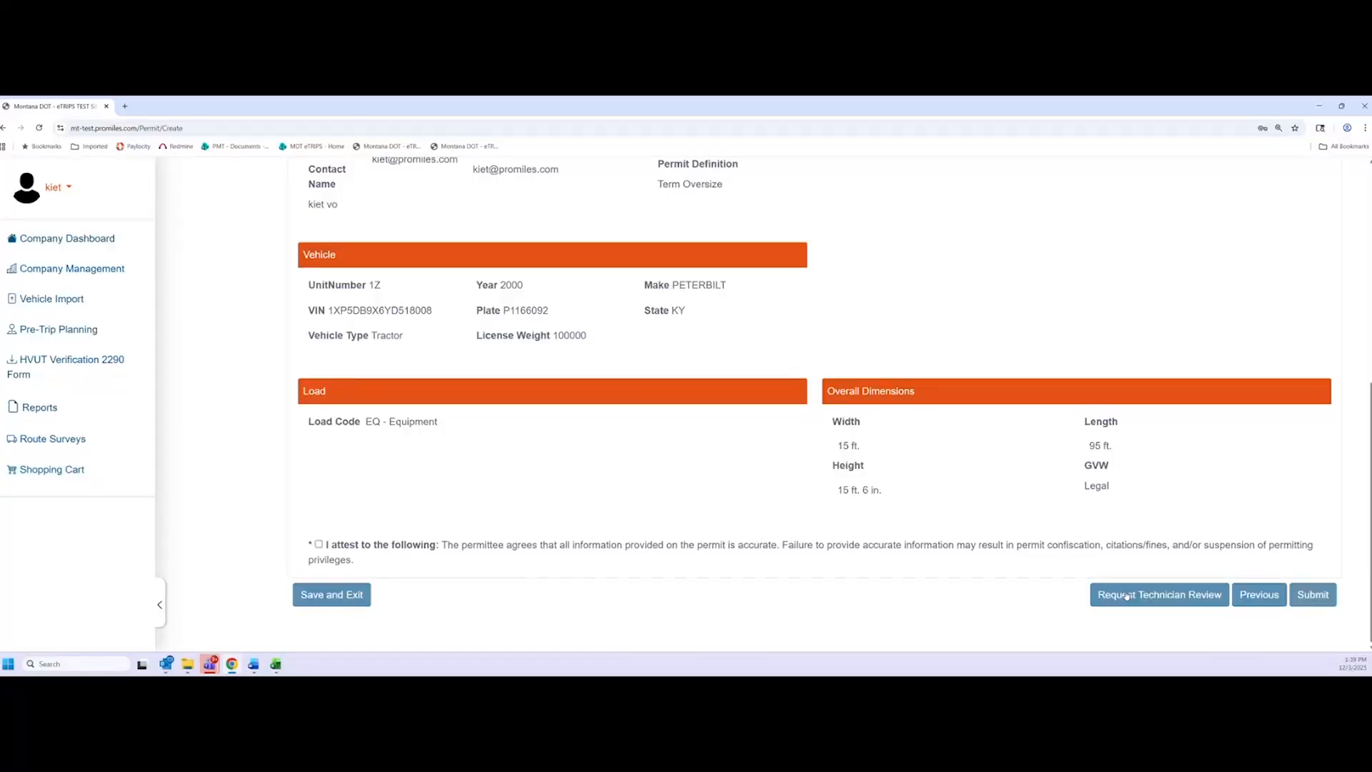
click(1313, 595)
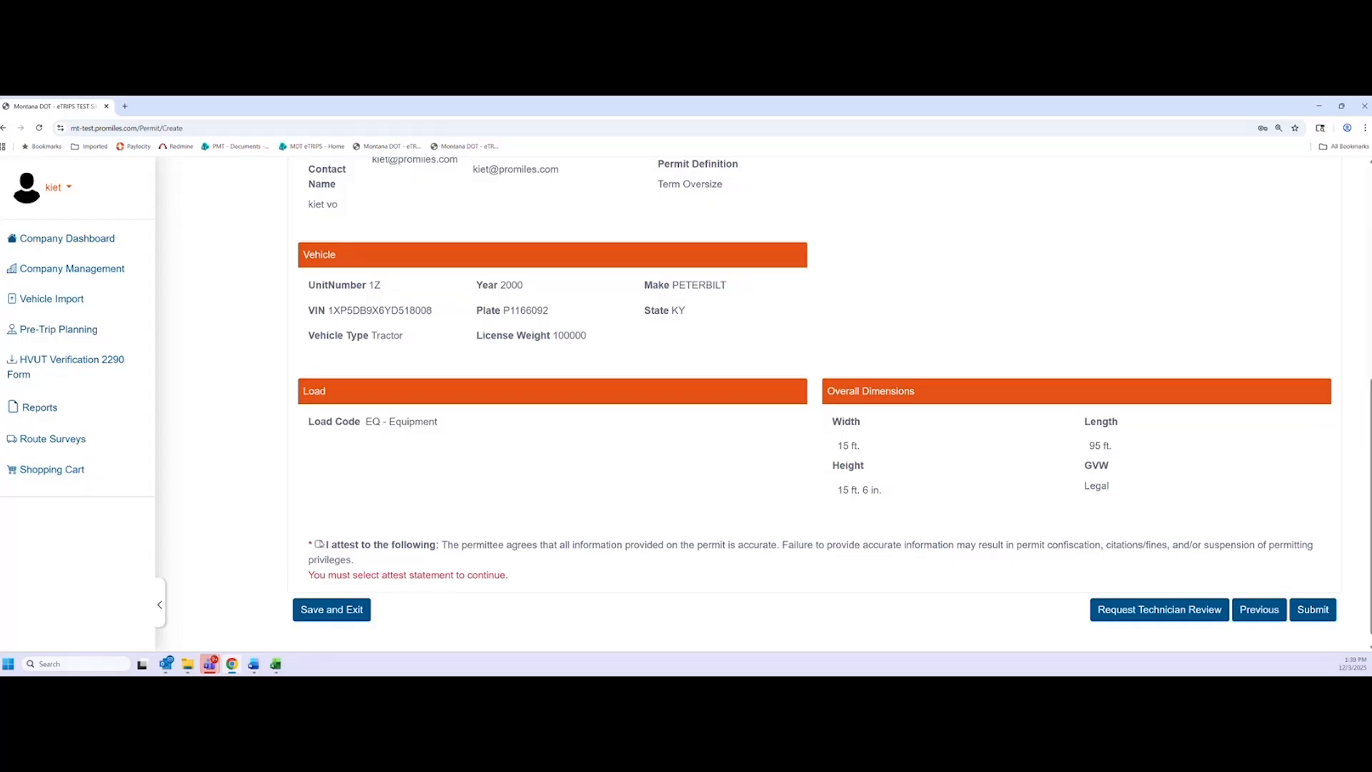
click(320, 545)
Submit Term Oversize permit 10874 and send its $75 payment by Credit Card, confirming processing
click(1333, 611)
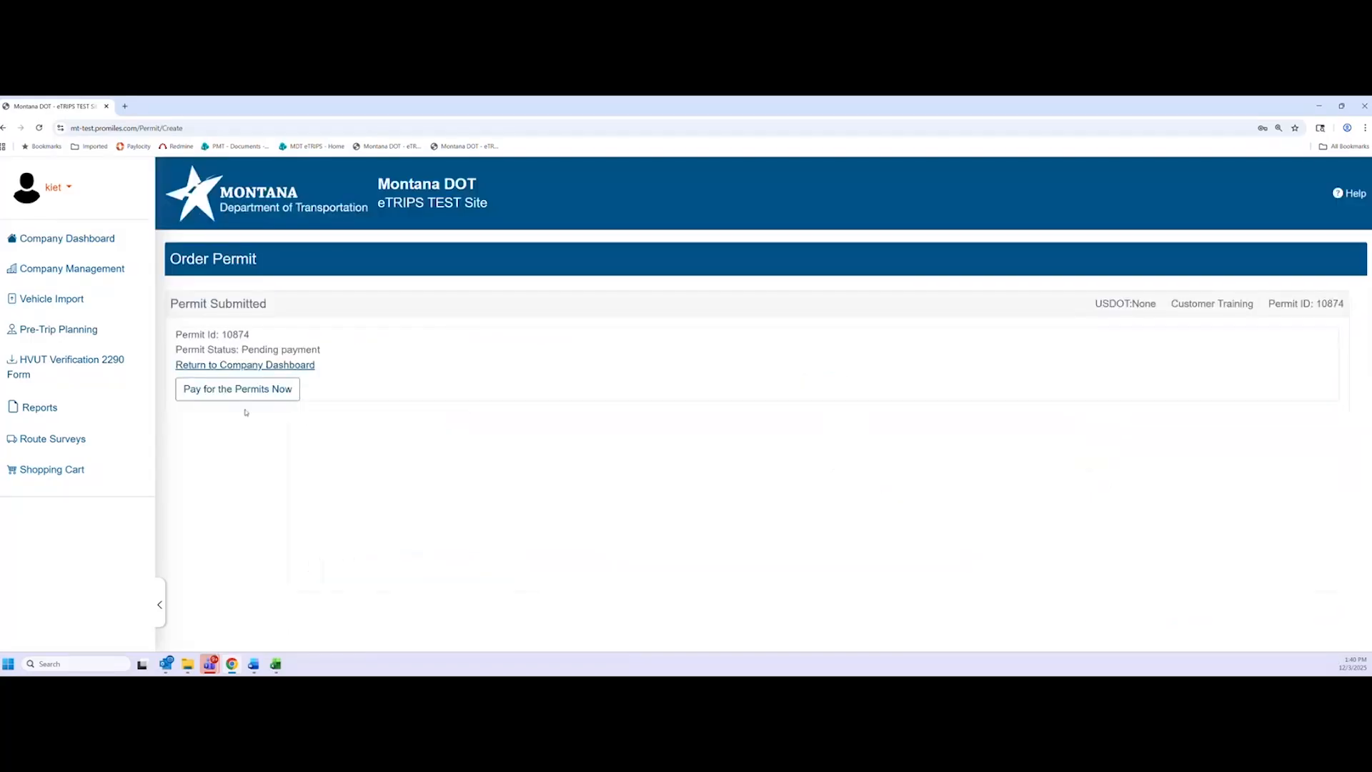
click(242, 387)
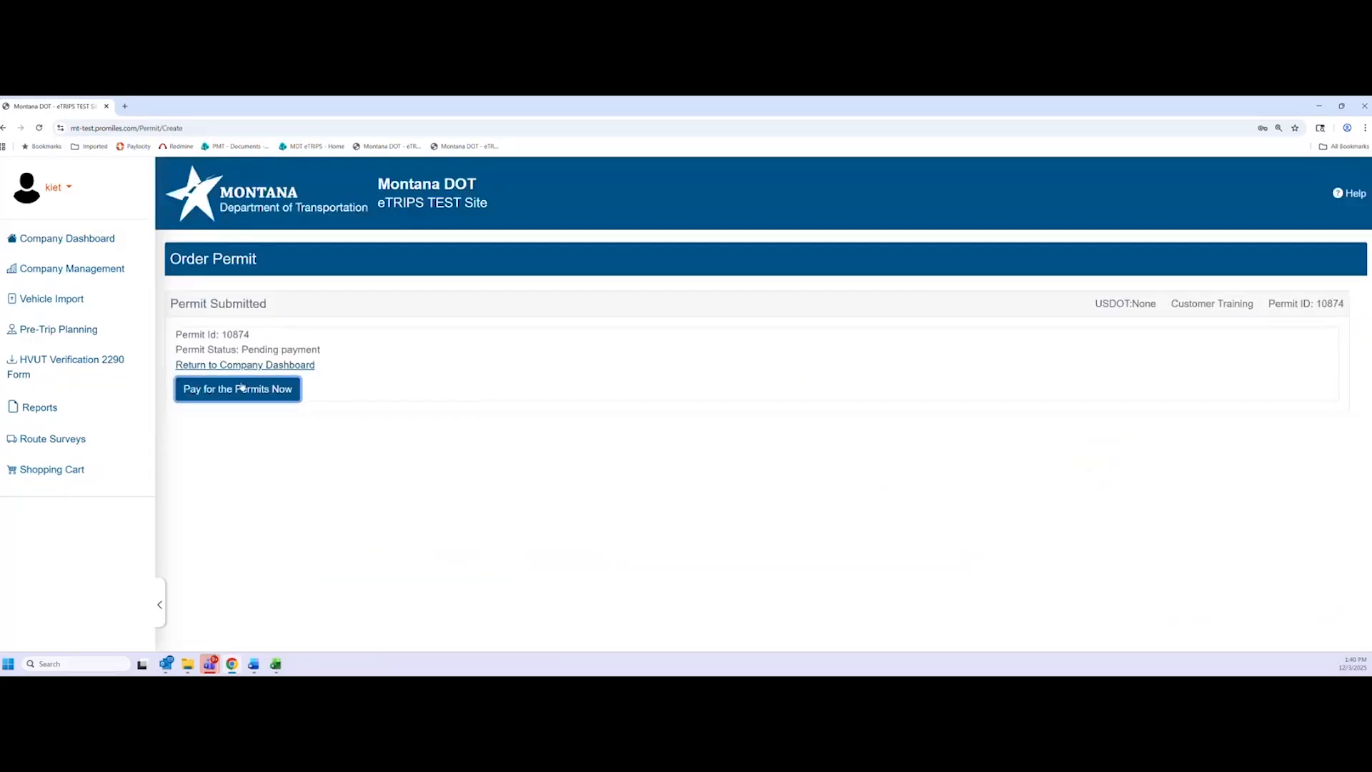
click(268, 442)
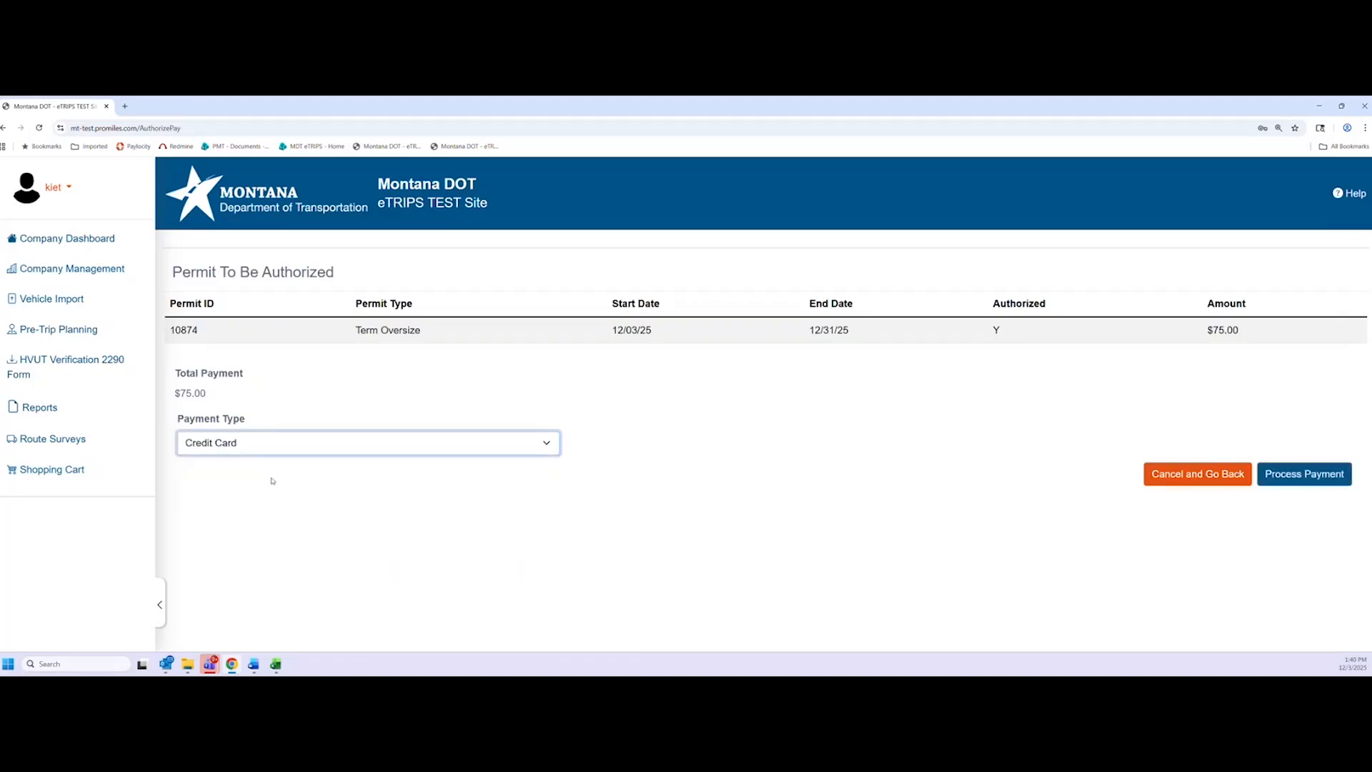
click(271, 481)
click(1326, 479)
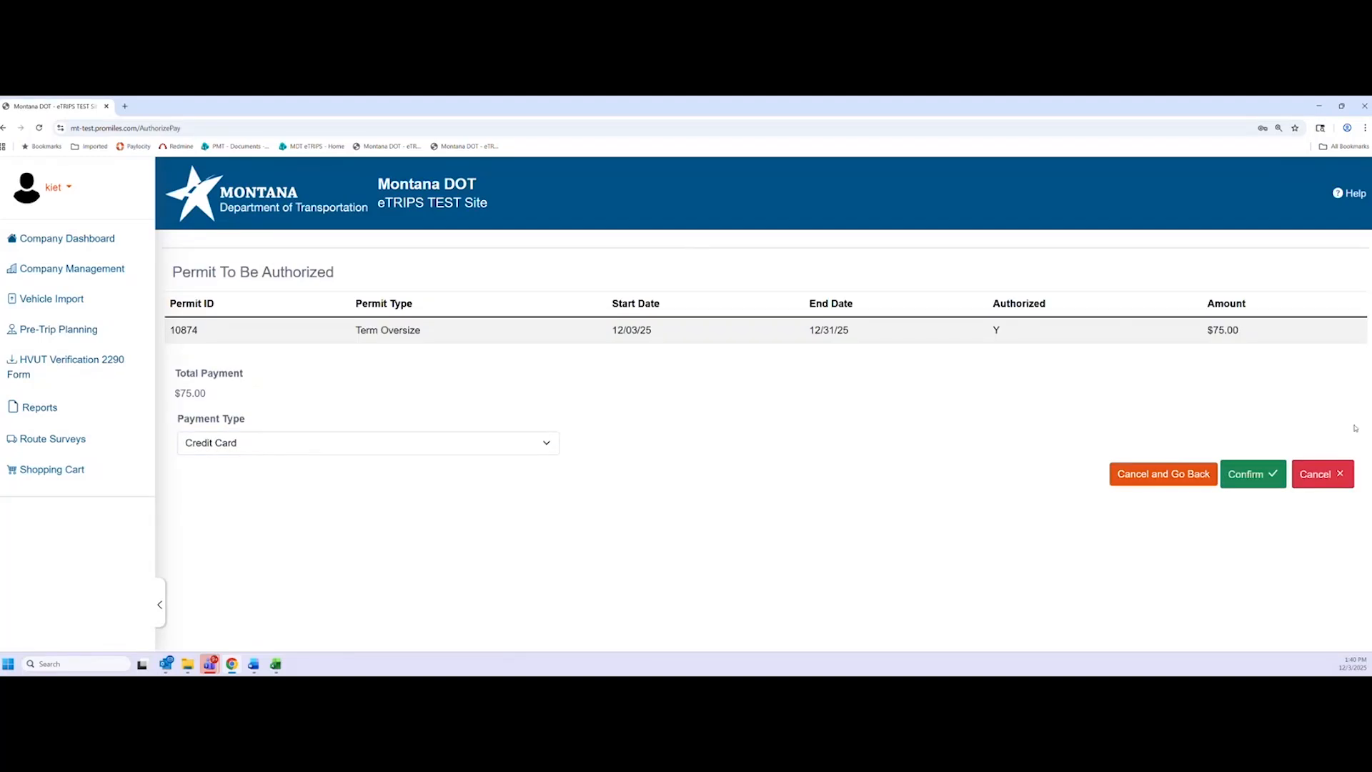
click(1265, 477)
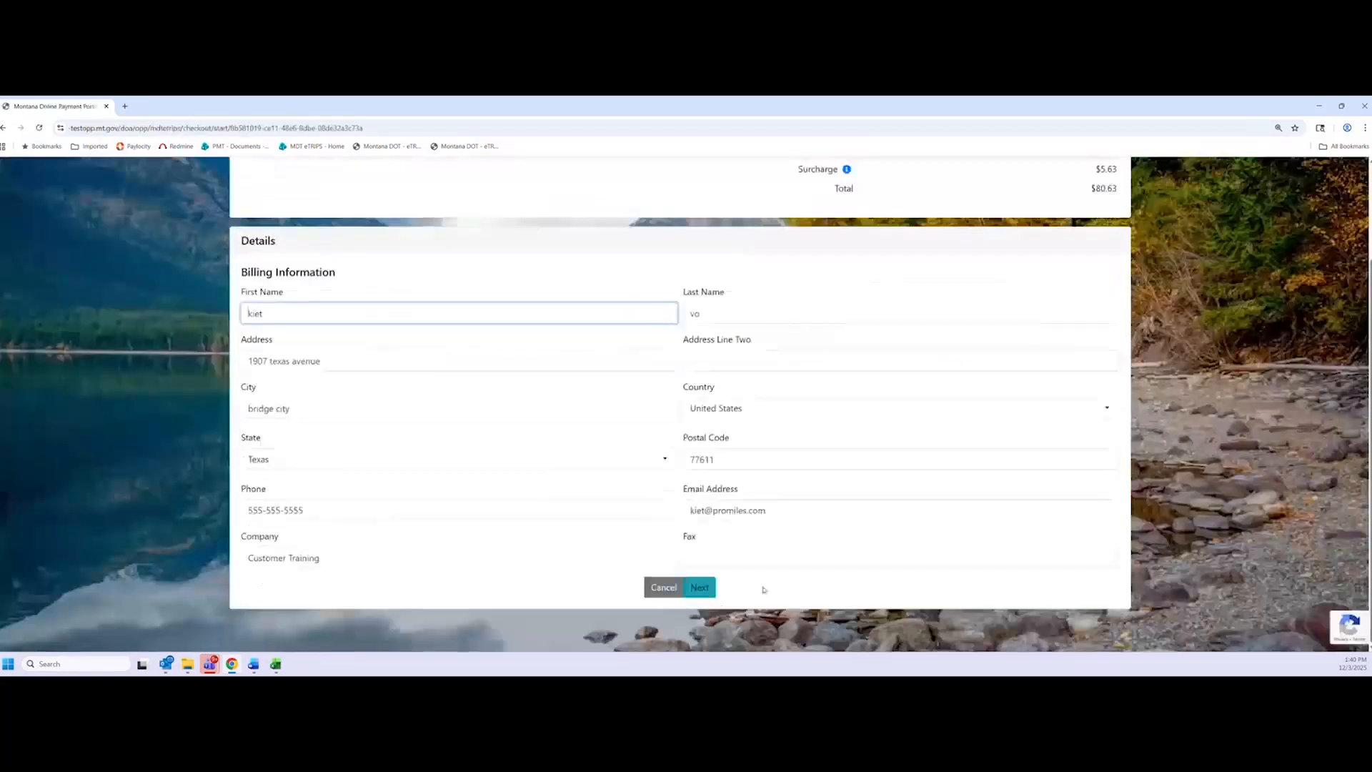
Continue past billing details, pay $80.63 with the saved Visa card accepting the agreement, and finish checkout
click(700, 586)
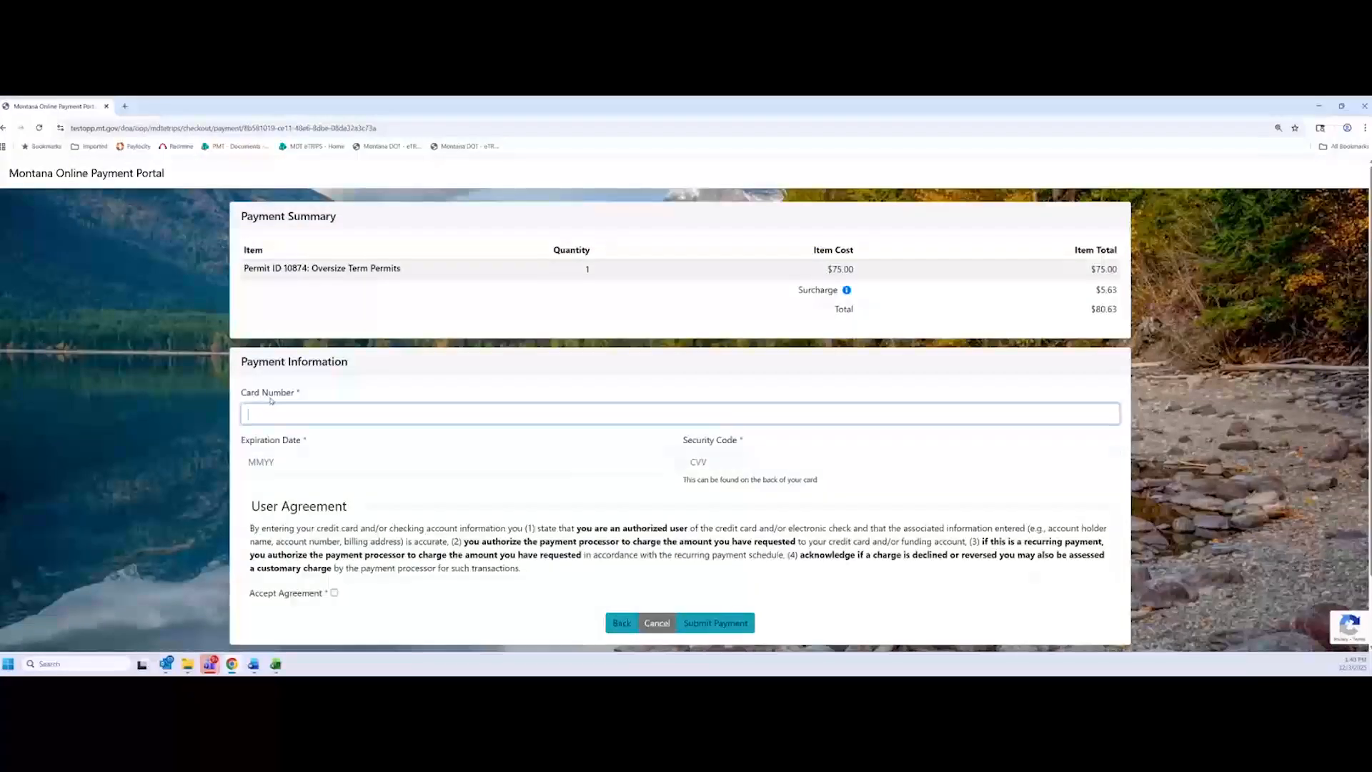
click(272, 413)
click(330, 445)
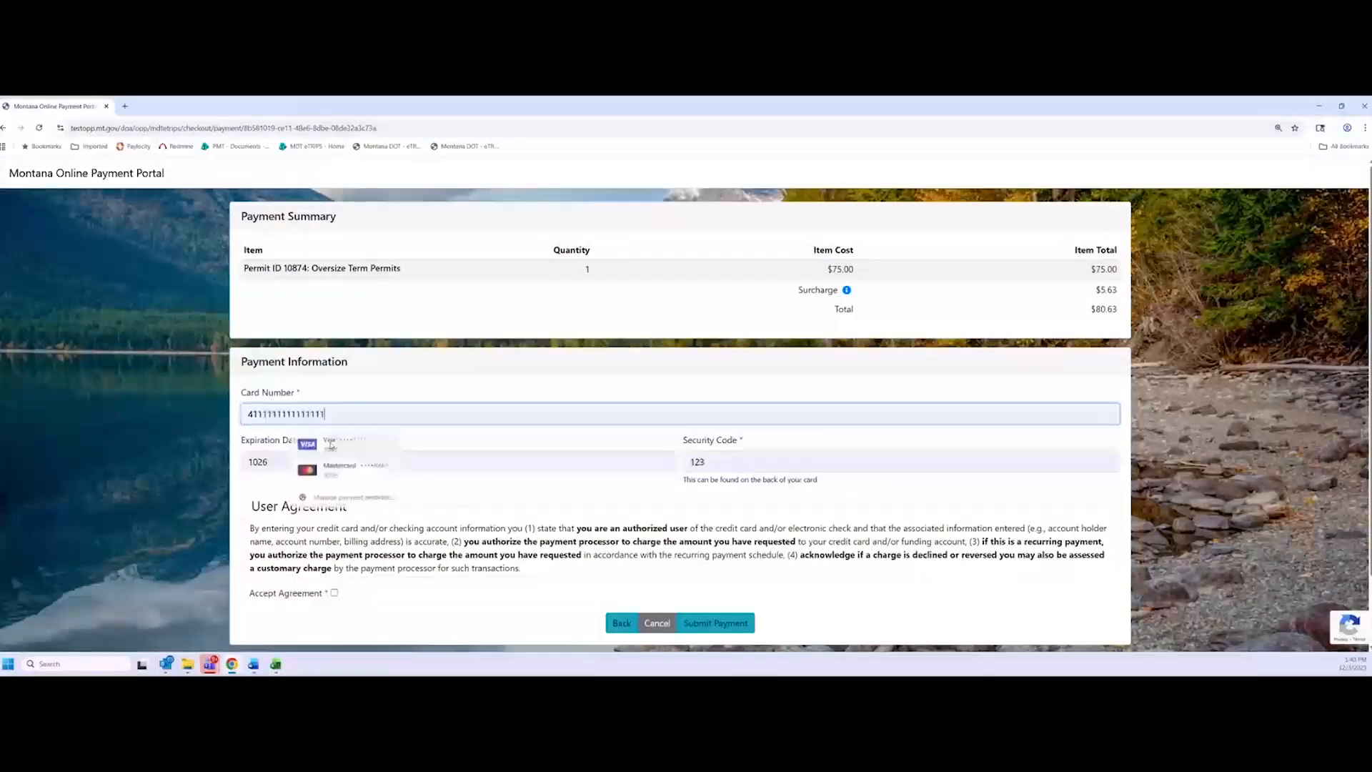
click(334, 593)
click(715, 622)
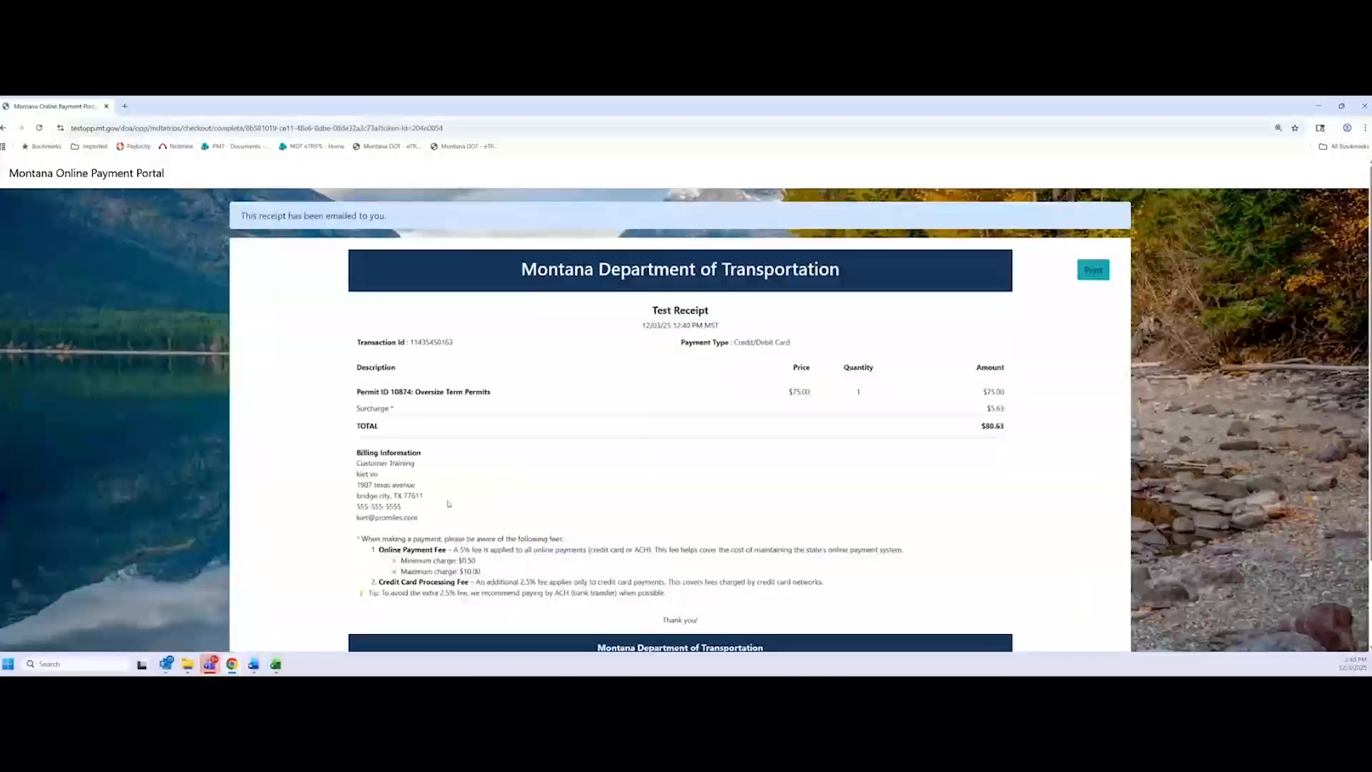
scroll(449, 504, down, 2)
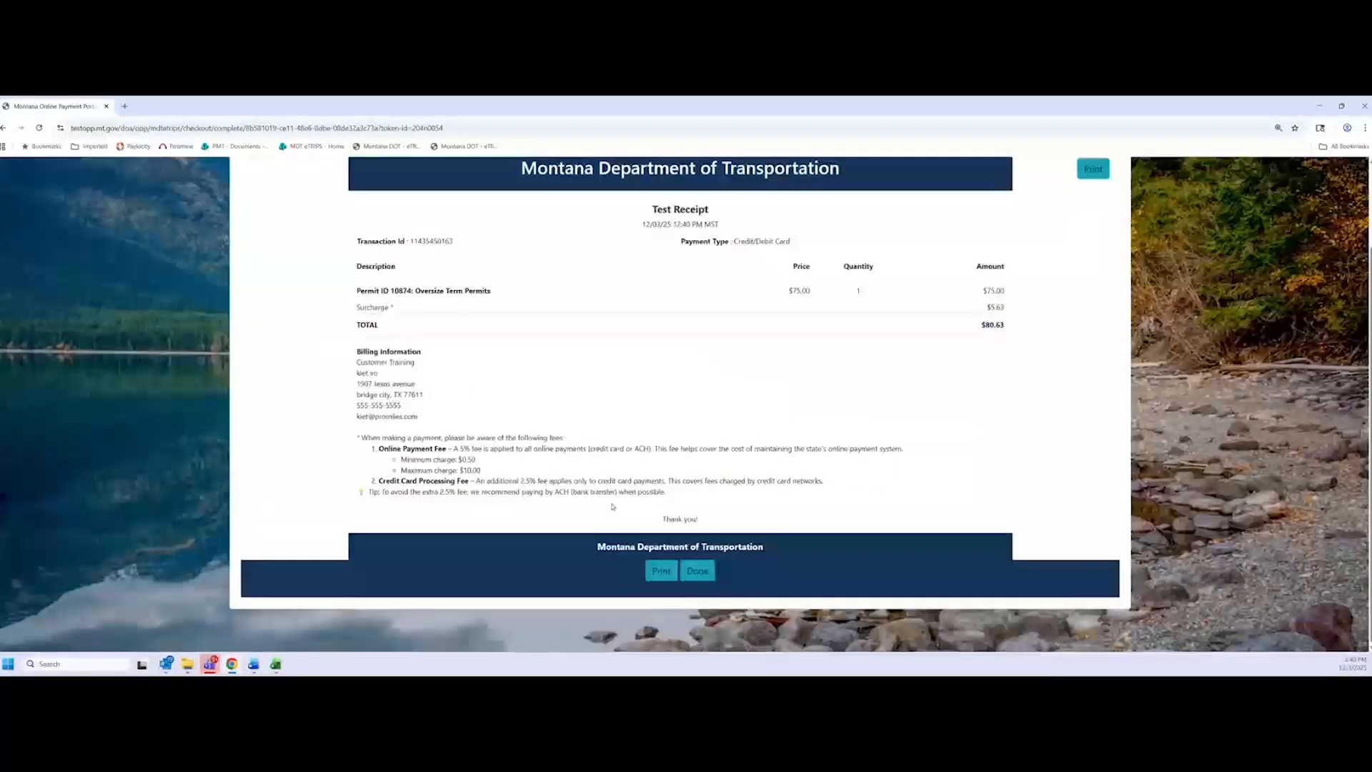
click(698, 571)
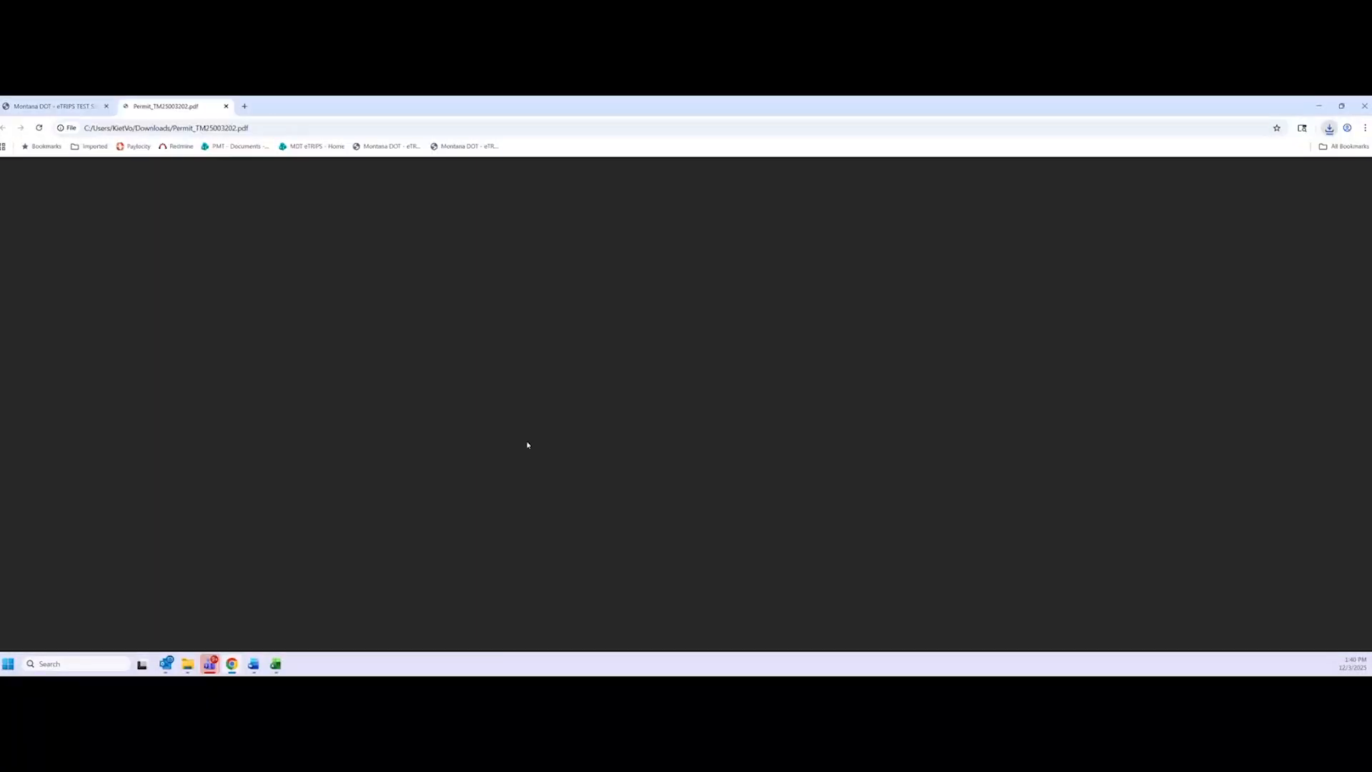
Check the Term Oversize permit type and the permit number and ID on permit TM25003202
scroll(550, 307, up, 3)
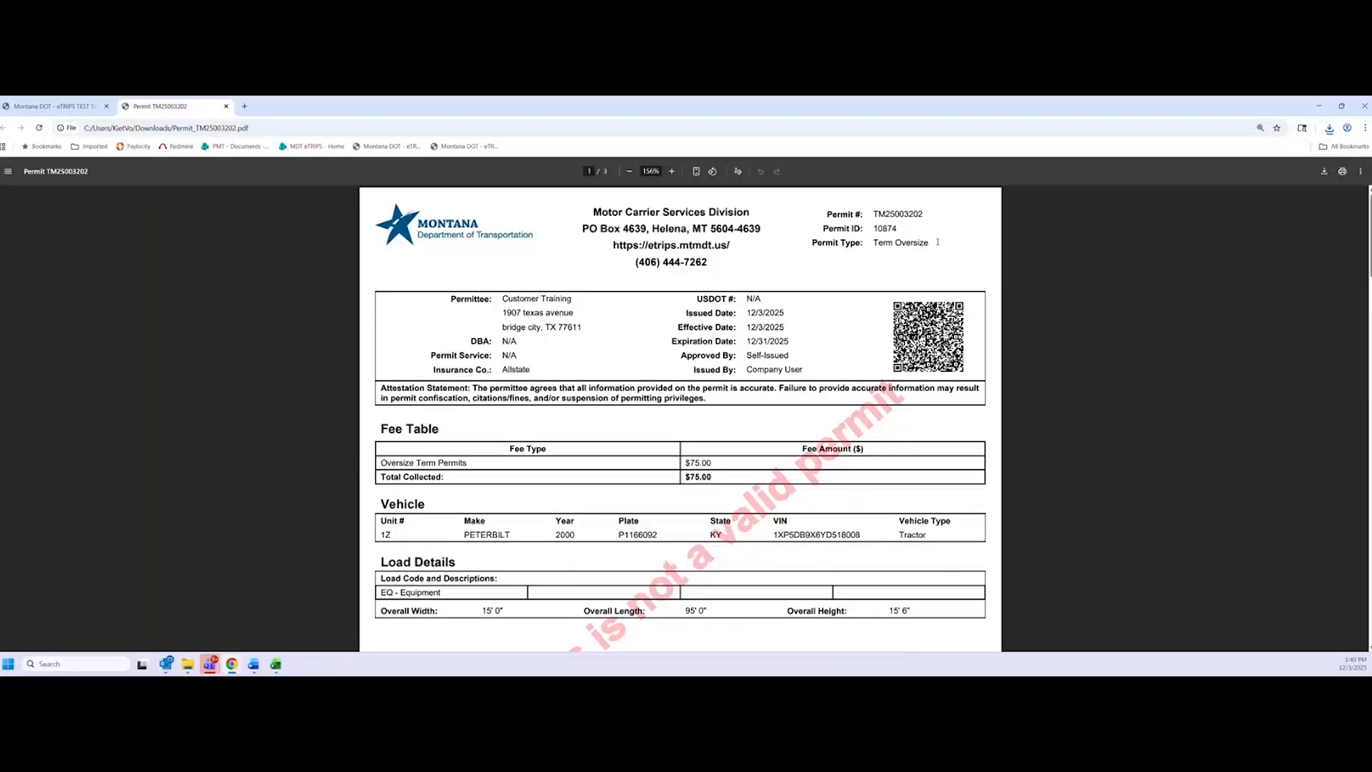
drag(938, 242, 811, 243)
click(866, 277)
drag(915, 235, 823, 212)
click(813, 272)
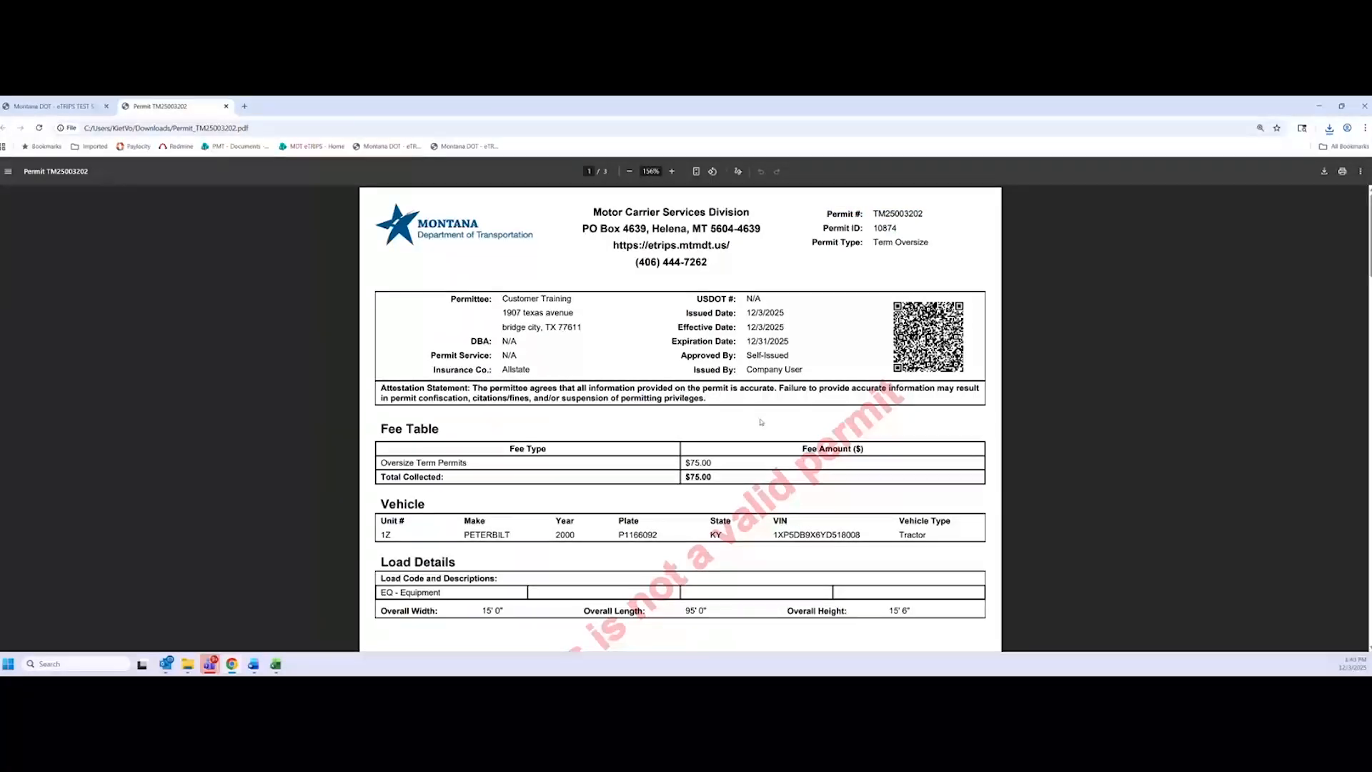
Scroll through pages 1–3 of the permit PDF to review its contents
ctrl+scroll(761, 421, up, 2)
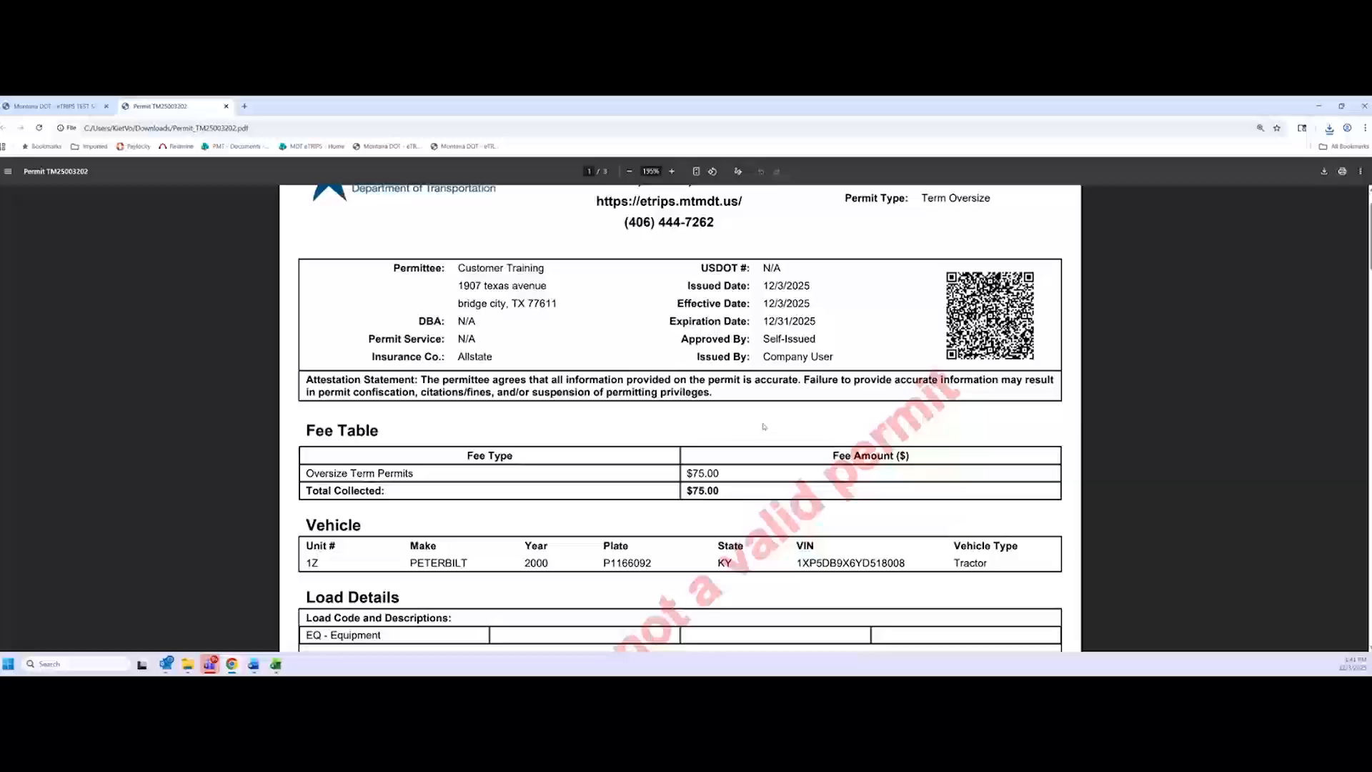
scroll(720, 432, down, 2)
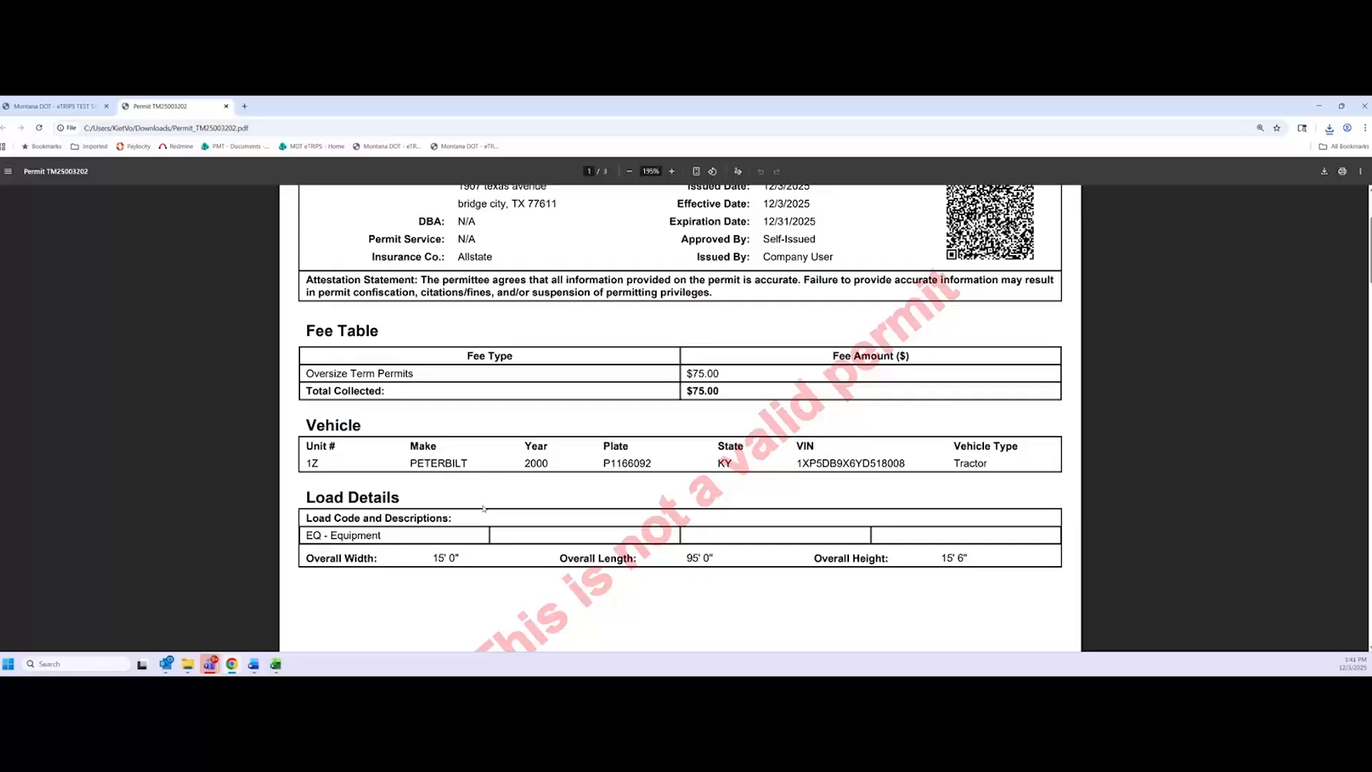
ctrl+scroll(483, 508, down, 2)
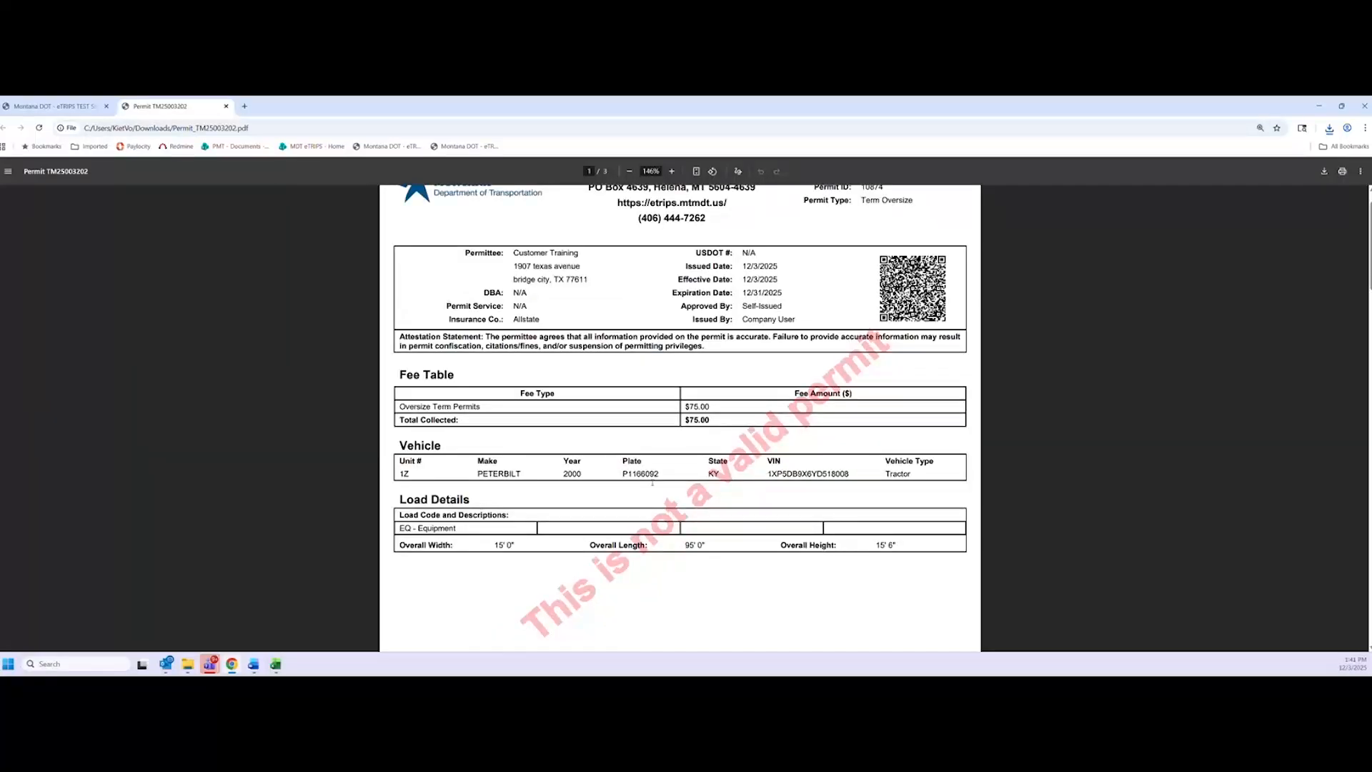
scroll(652, 483, down, 4)
scroll(647, 539, down, 5)
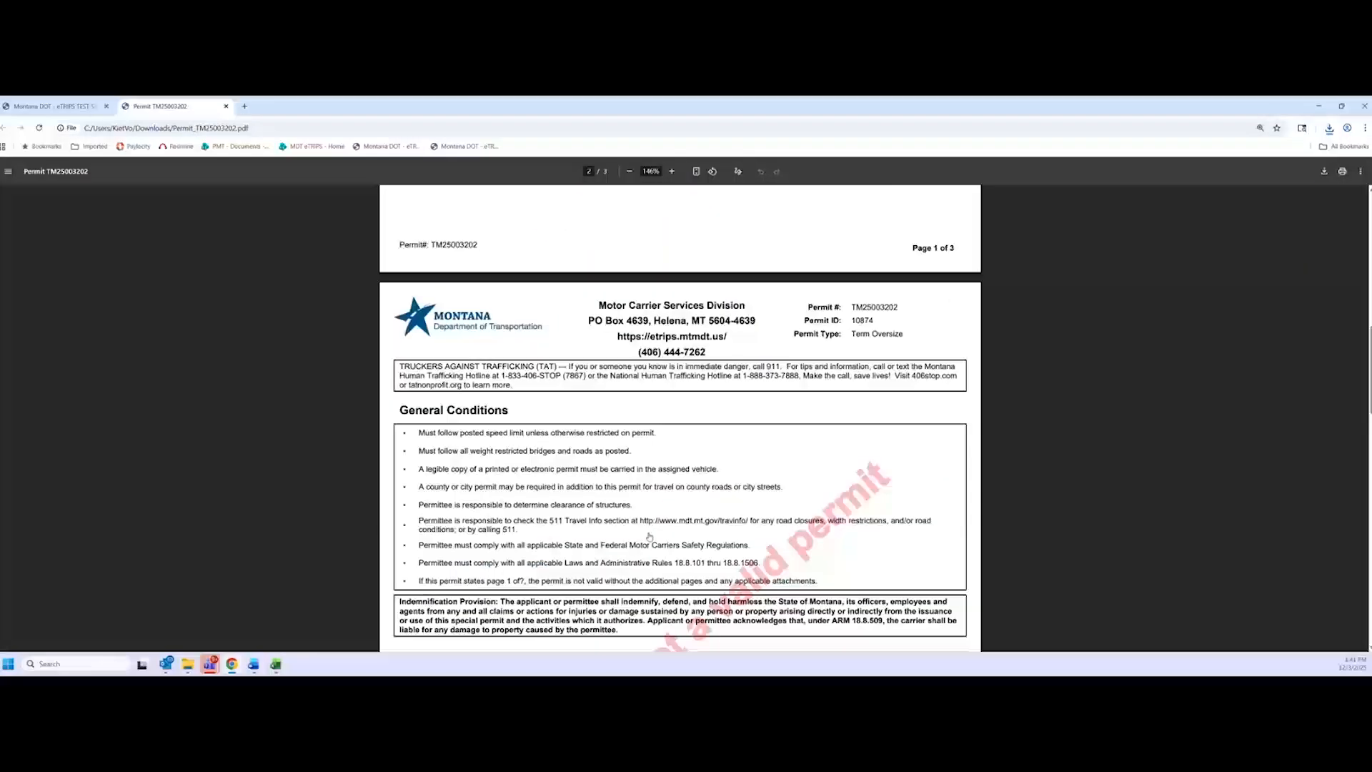
scroll(647, 535, down, 5)
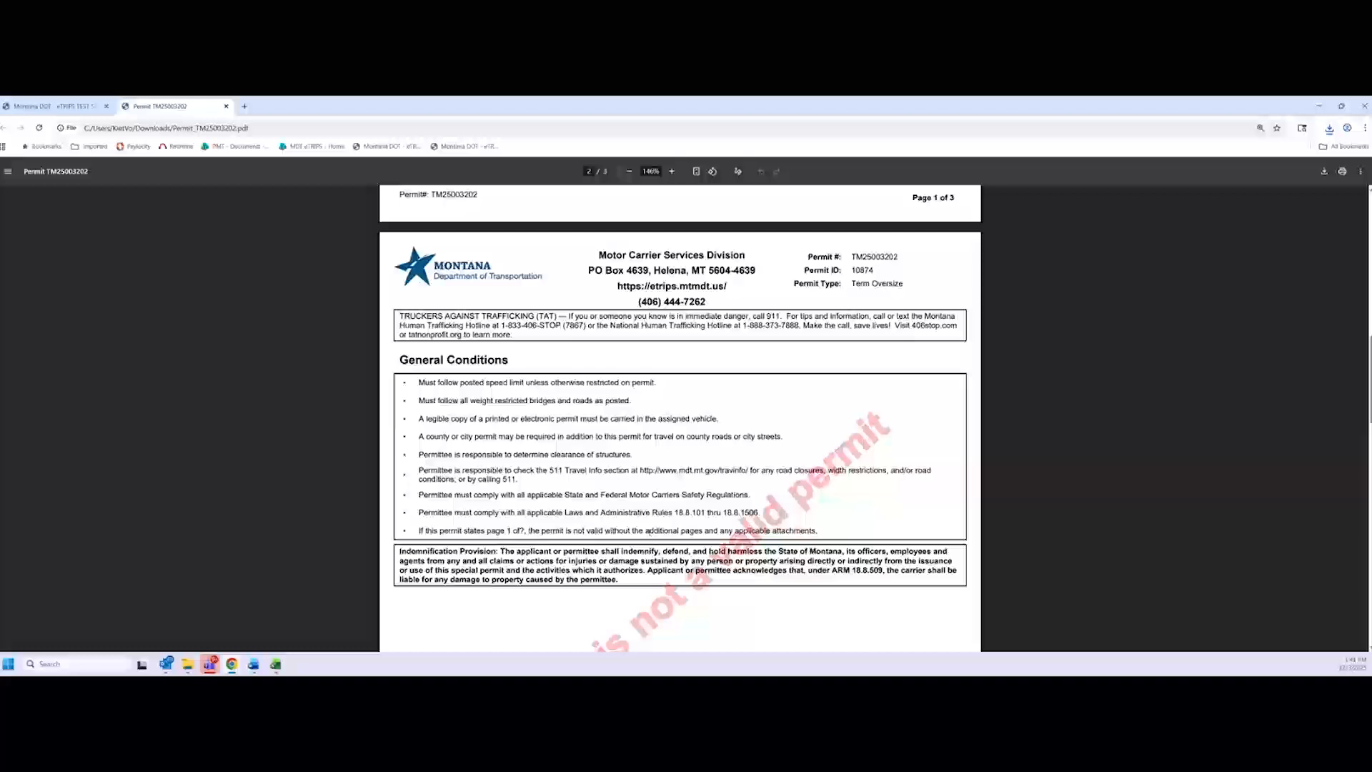
scroll(627, 530, down, 11)
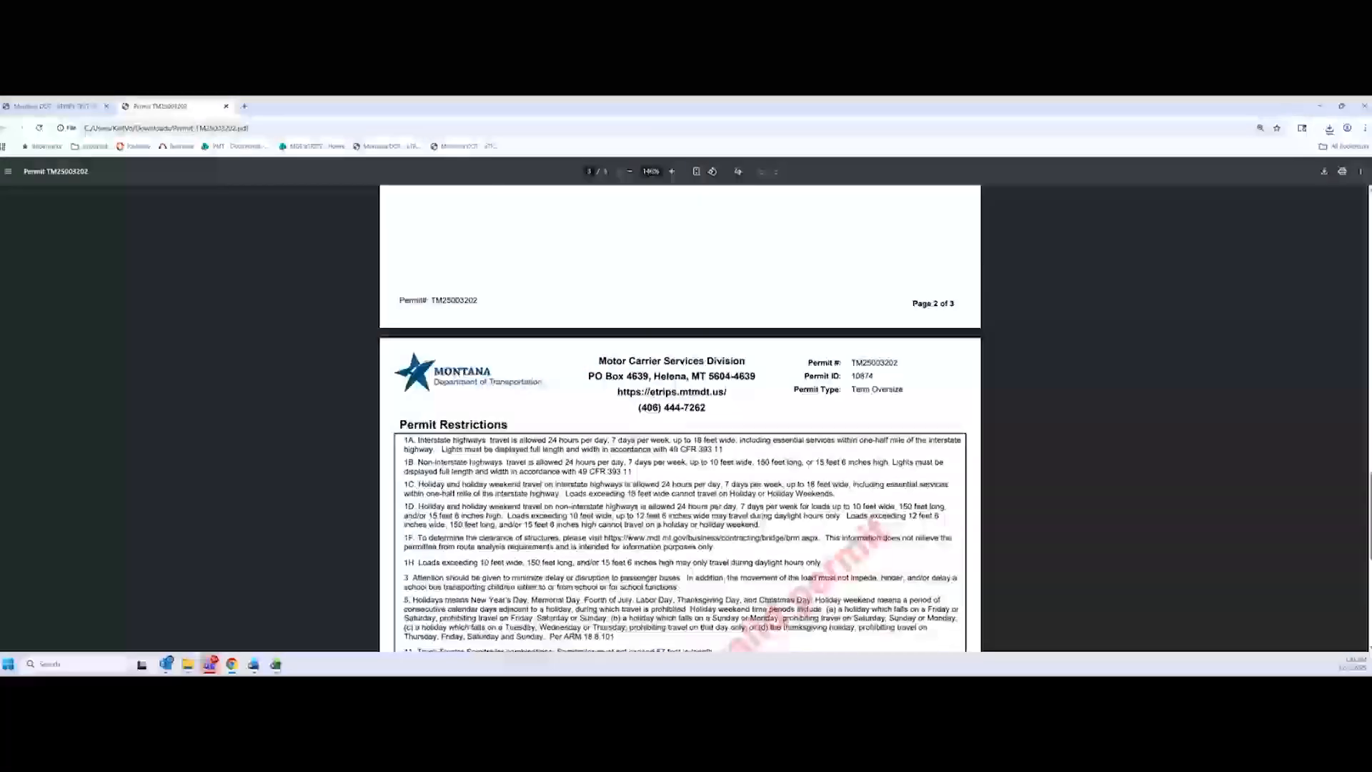
scroll(678, 418, up, 3)
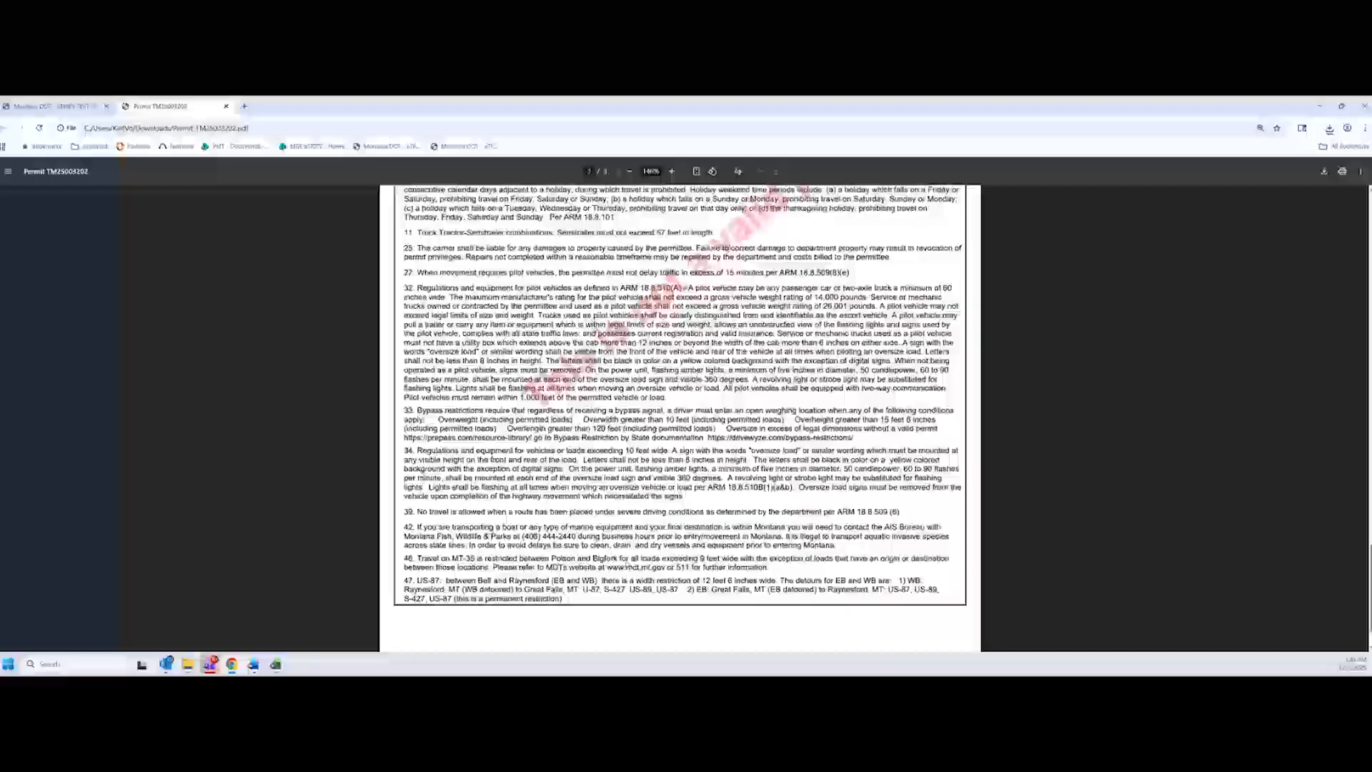
scroll(639, 555, up, 10)
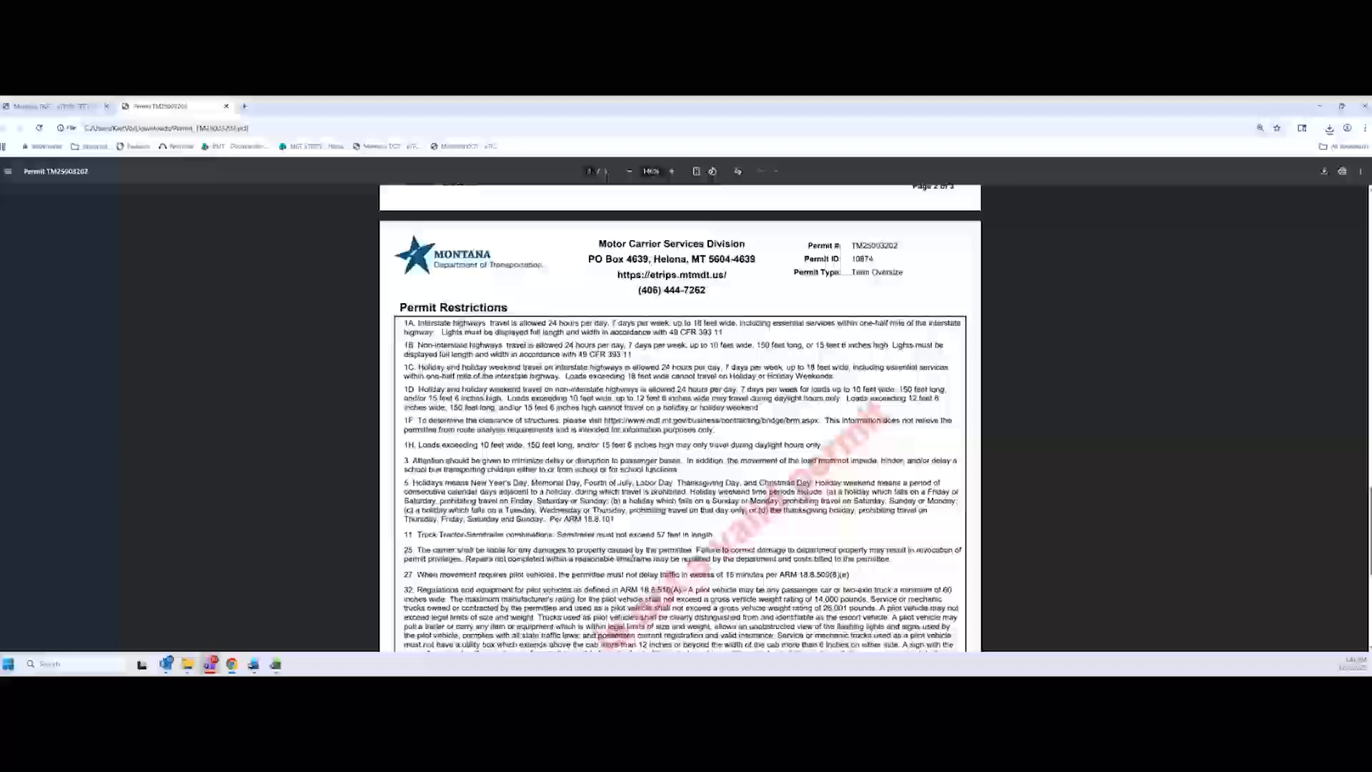
scroll(640, 556, down, 9)
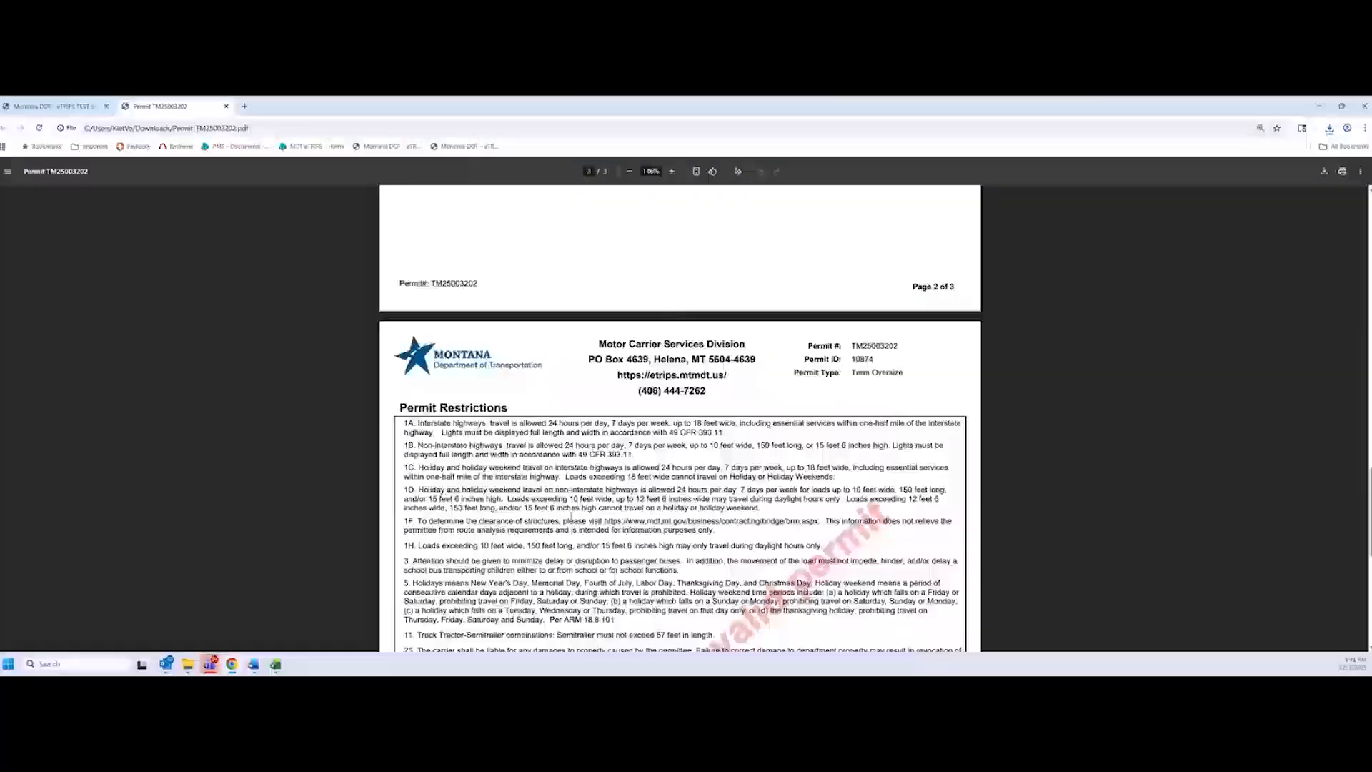
scroll(584, 522, up, 6)
scroll(583, 523, up, 7)
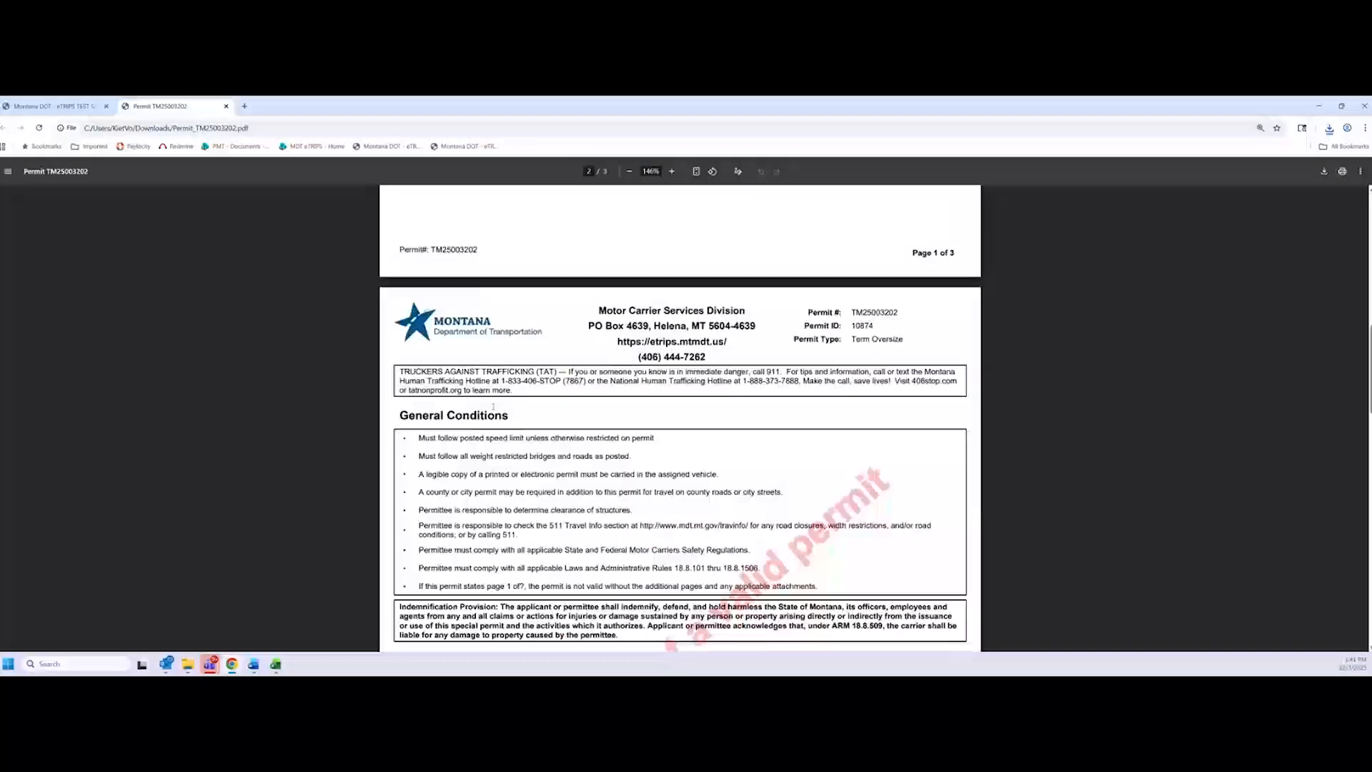
scroll(503, 465, up, 8)
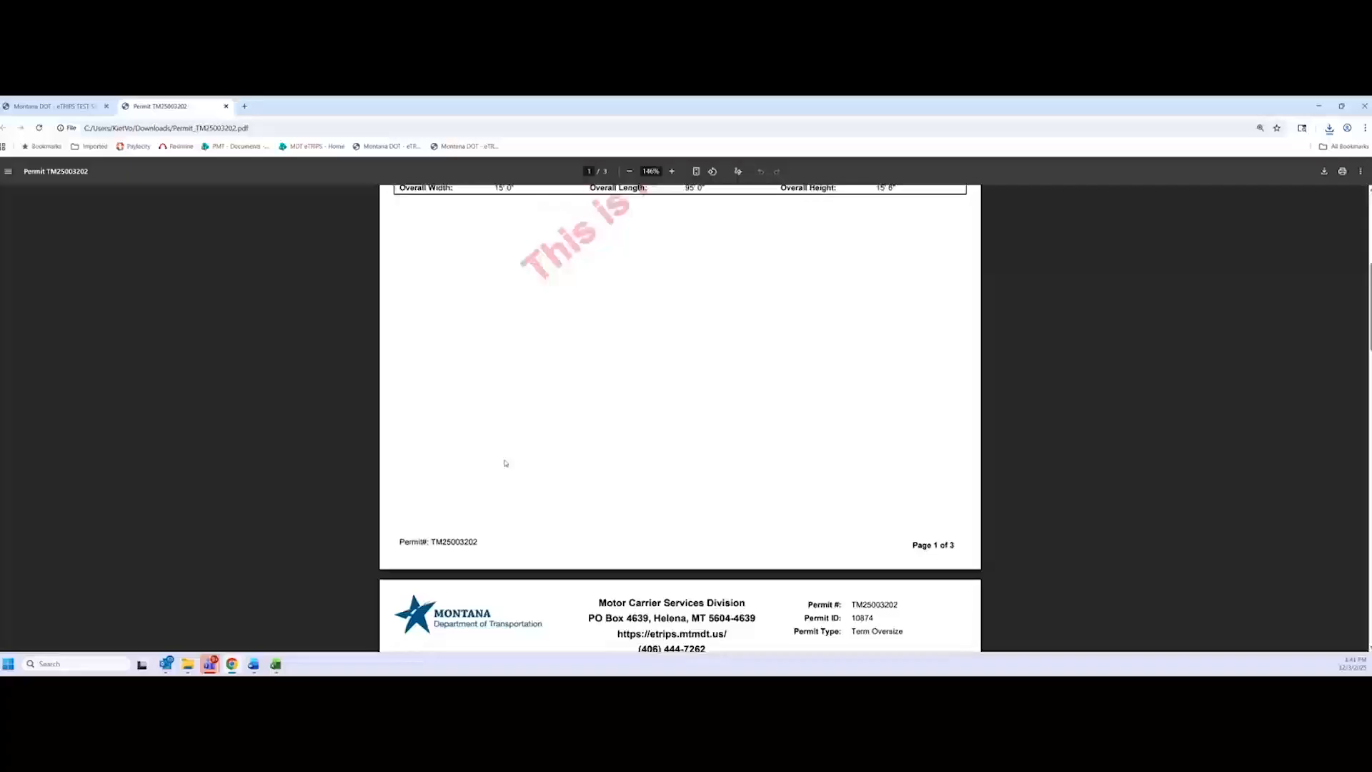
scroll(503, 472, up, 4)
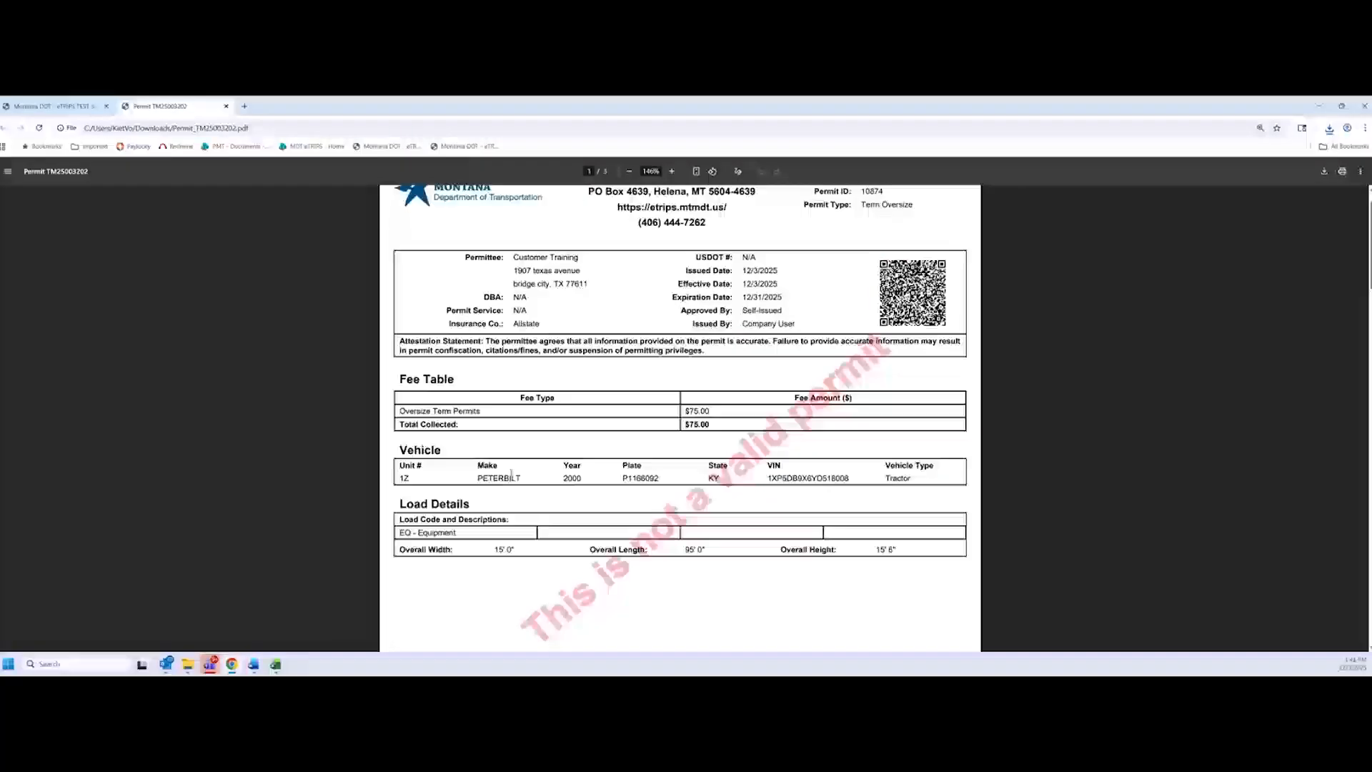
ctrl+scroll(519, 475, up, 1)
Scroll to the top of permit page 1, then return to the eTRIPS browser tab
scroll(519, 475, up, 2)
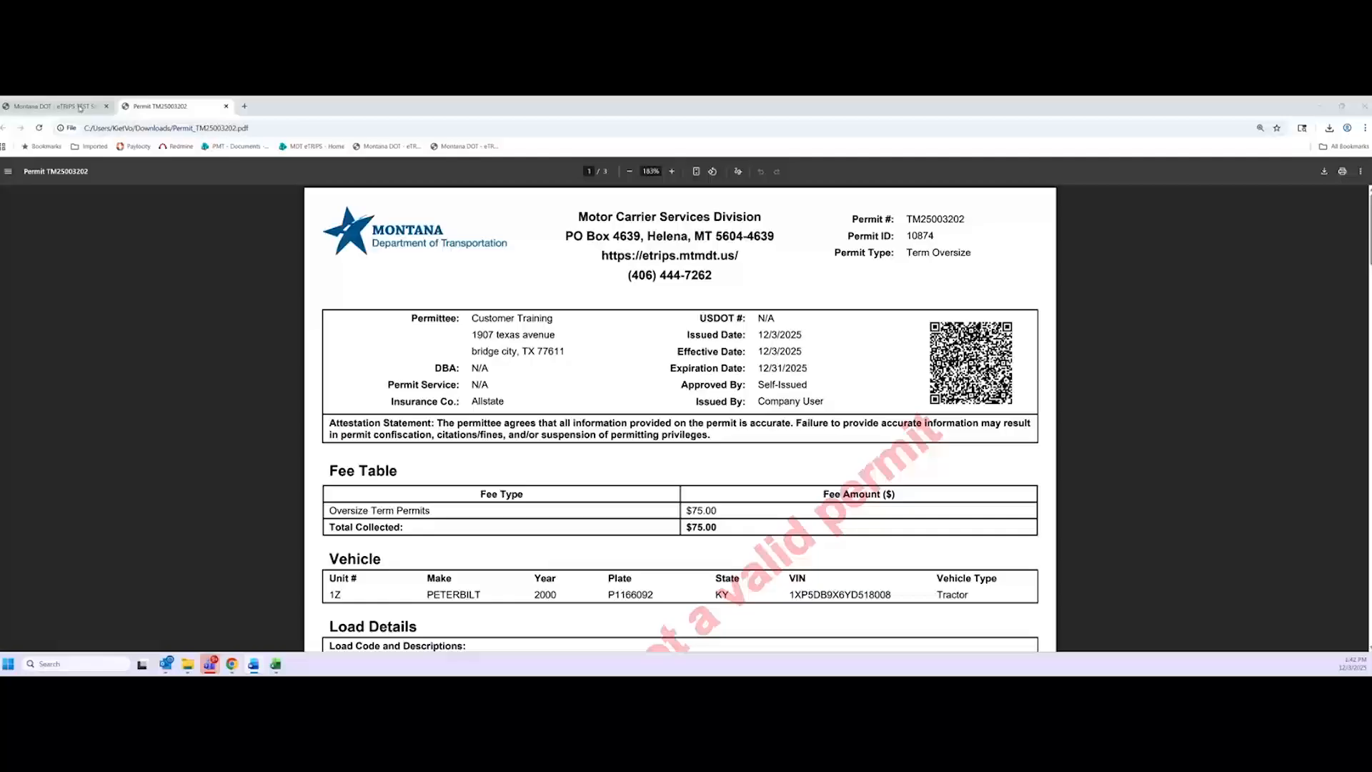
click(33, 106)
Return to the Company Dashboard and view TM25003202 listed as Issued in the Permit Queue
click(329, 388)
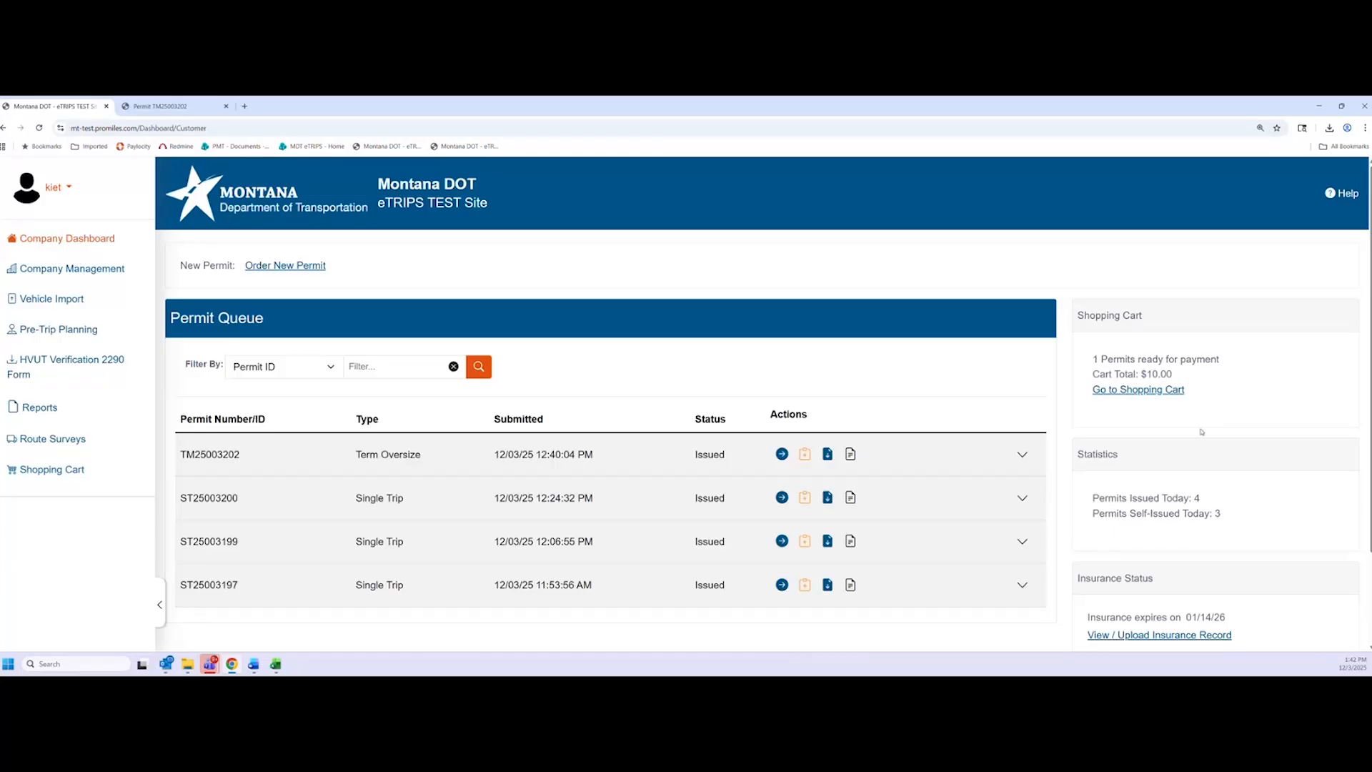
scroll(1108, 458, down, 2)
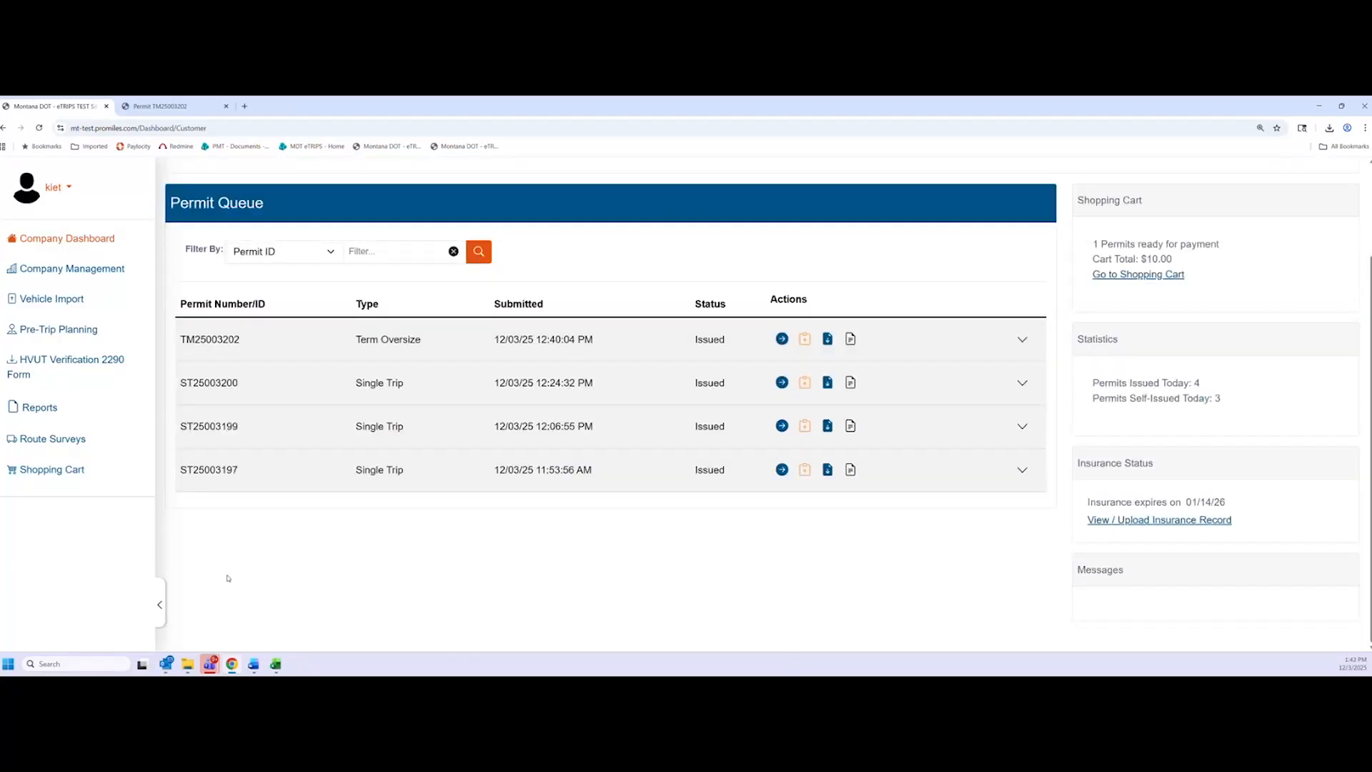